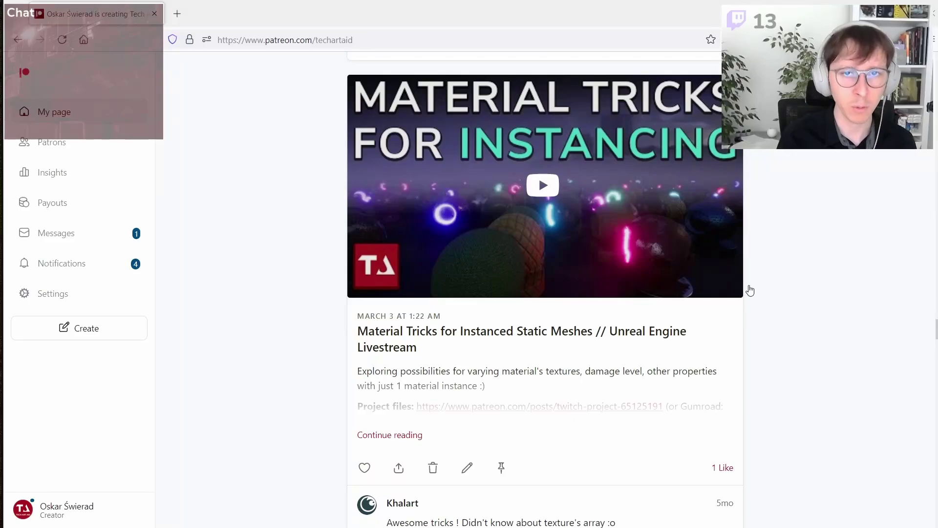
# Step: Start the embedded livestream, then pause and mute it and dismiss the suggestions overlay
pyautogui.scroll(1, 817, 312)
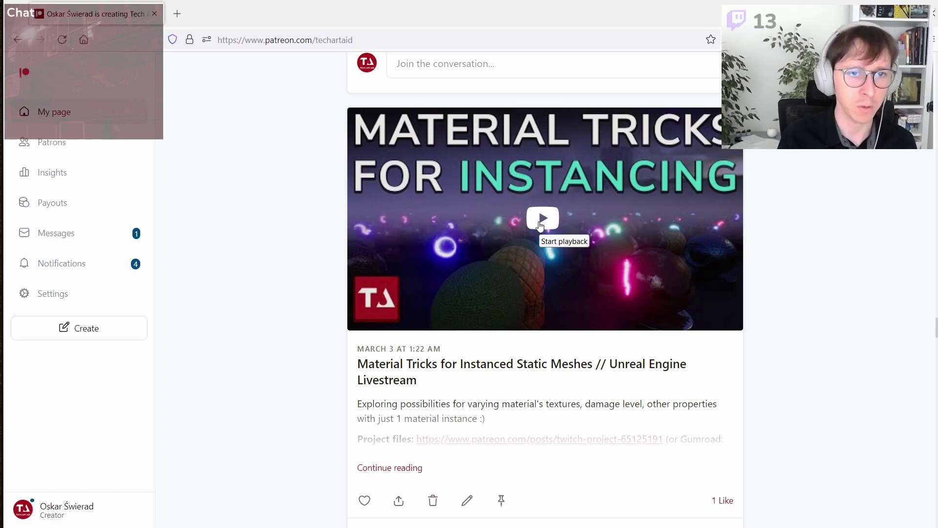
pyautogui.click(540, 226)
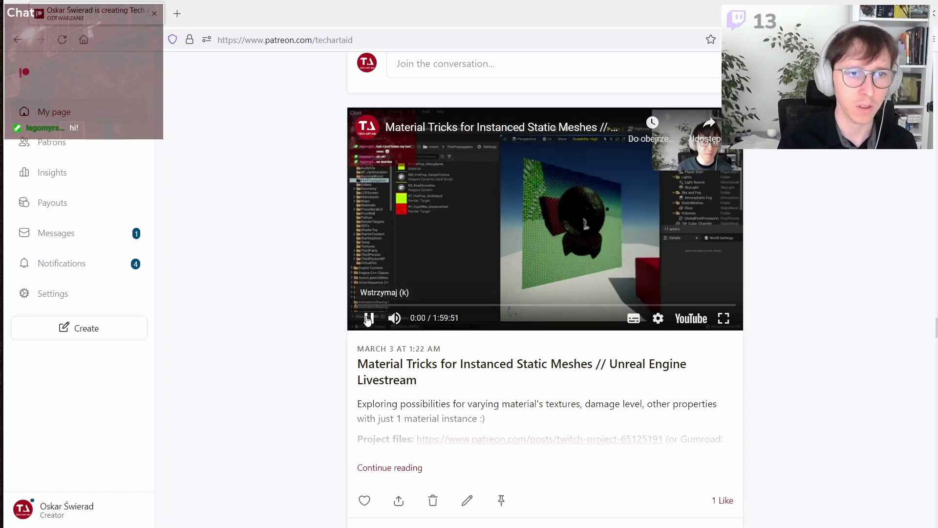
pyautogui.click(367, 318)
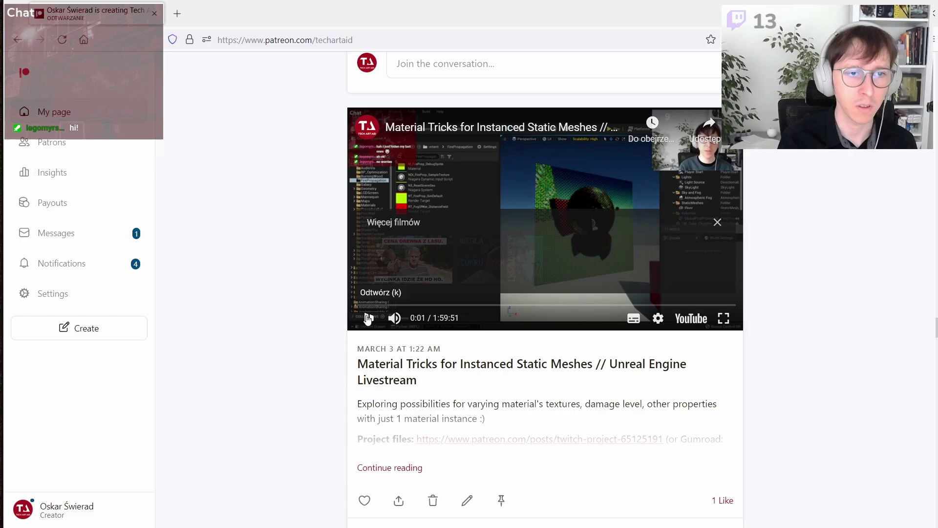
pyautogui.click(395, 319)
pyautogui.click(715, 229)
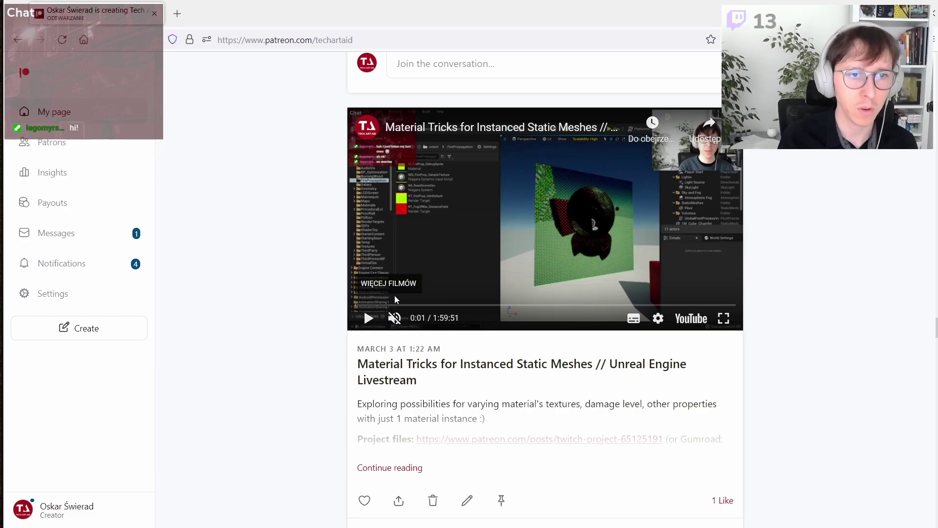
# Step: Scrub the video along its timeline to the texture-array section at 1:41:59
pyautogui.click(504, 305)
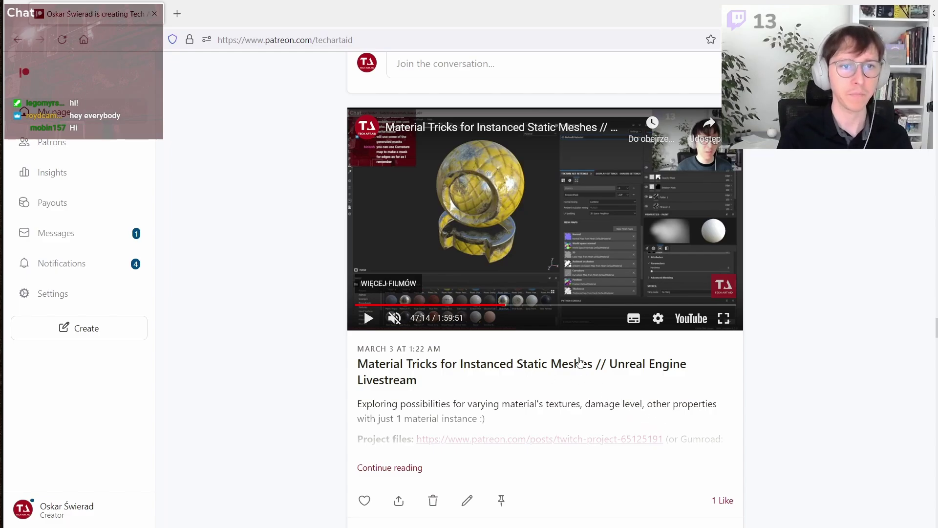
pyautogui.click(602, 305)
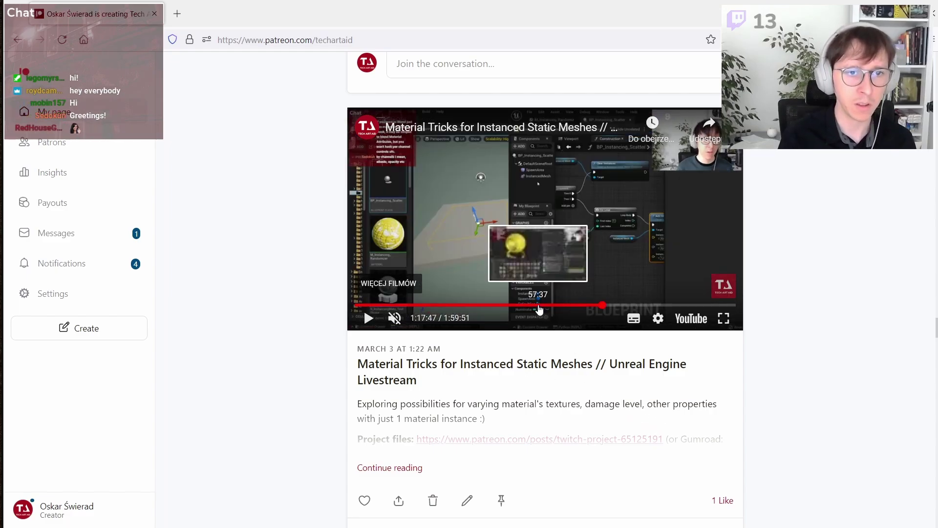
pyautogui.click(515, 305)
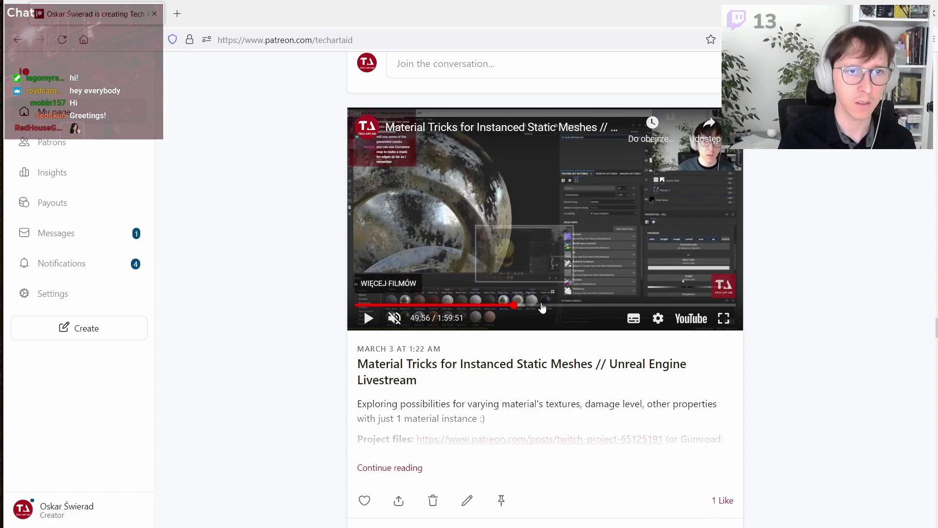
pyautogui.click(610, 305)
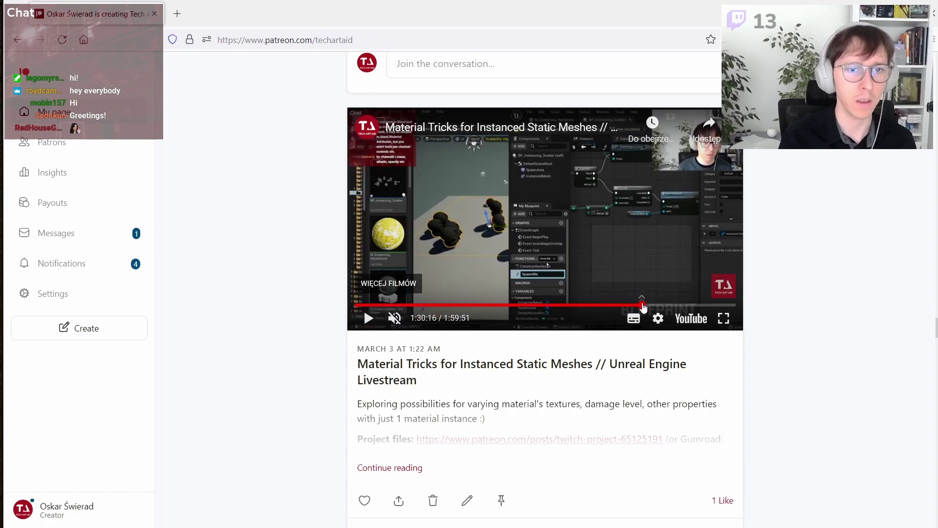
pyautogui.click(643, 305)
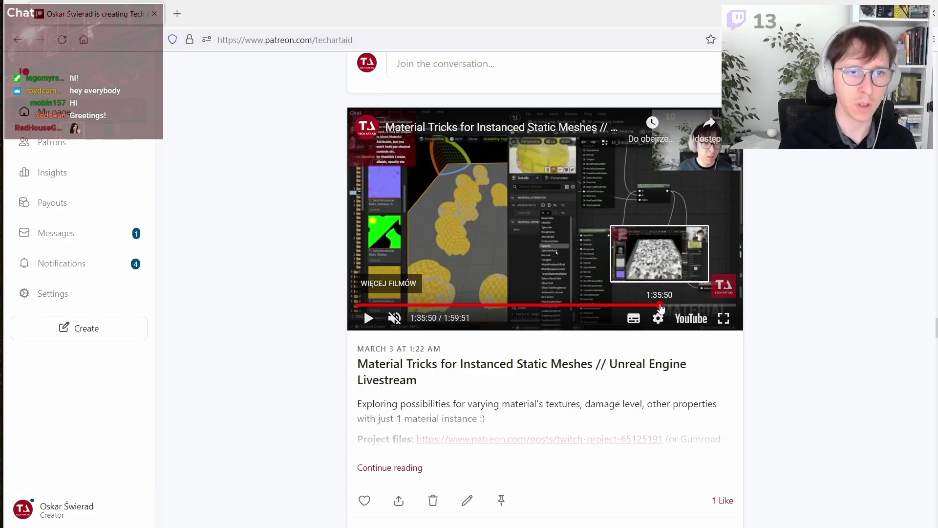
pyautogui.click(661, 306)
pyautogui.click(672, 305)
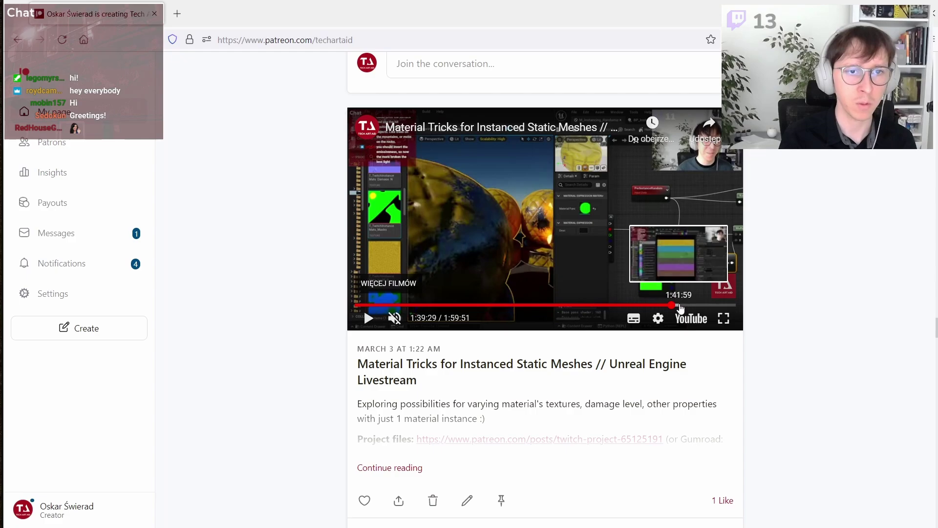
pyautogui.click(681, 305)
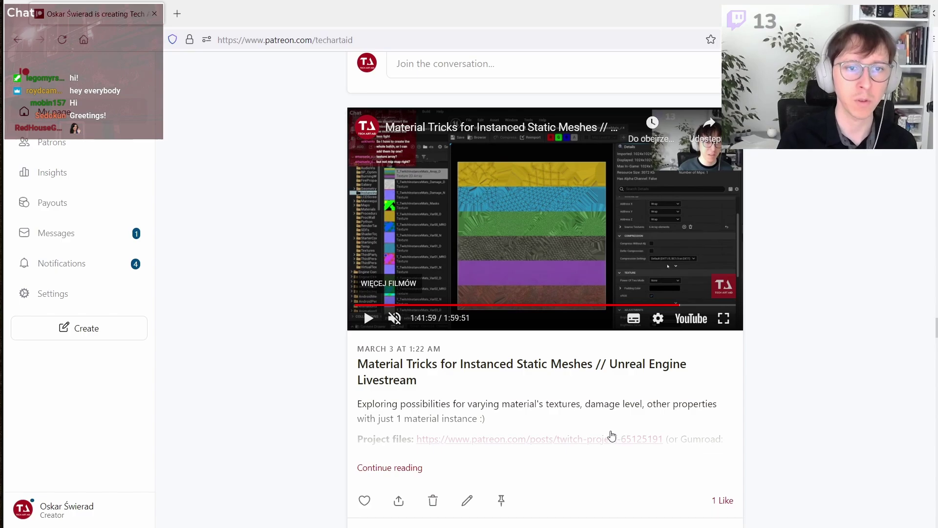
# Step: Zoom the Patreon post page to 140%
pyautogui.keyDown('ctrl'); pyautogui.scroll(1, 771, 259); pyautogui.keyUp('ctrl')
pyautogui.keyDown('ctrl'); pyautogui.scroll(1, 771, 259); pyautogui.keyUp('ctrl')
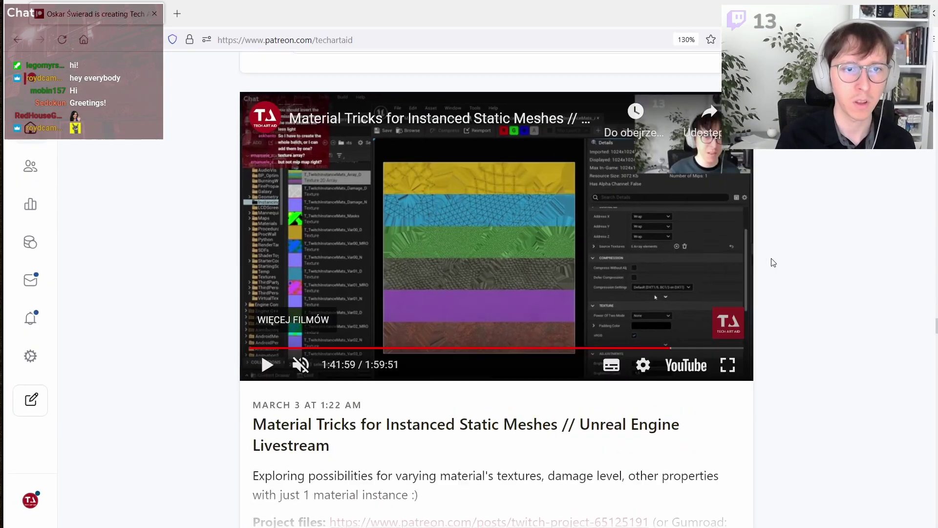
pyautogui.keyDown('ctrl'); pyautogui.scroll(2, 771, 259); pyautogui.keyUp('ctrl')
pyautogui.scroll(3, 772, 262)
pyautogui.scroll(5, 771, 263)
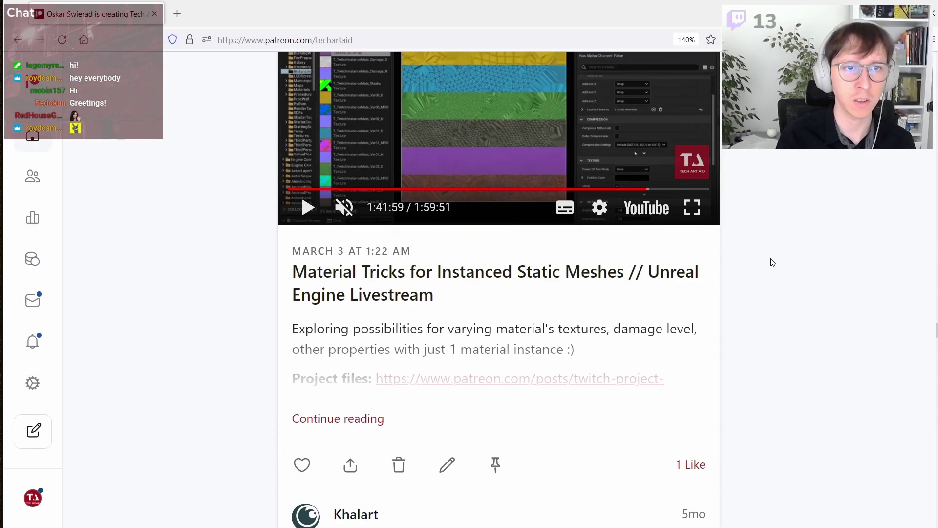
# Step: Highlight the author's comment that texture arrays don't support mipmaps, then scroll back to the video
pyautogui.scroll(-3, 768, 263)
pyautogui.scroll(-3, 767, 262)
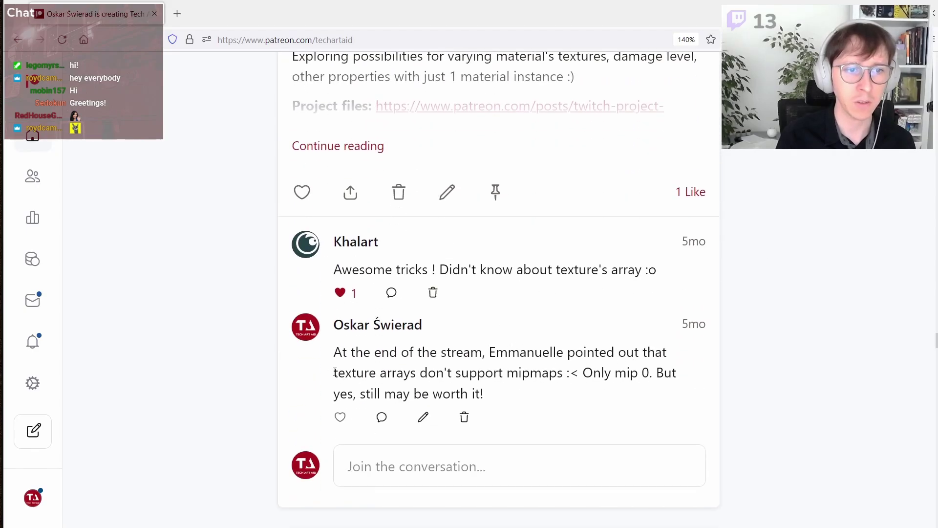
pyautogui.moveTo(334, 372); pyautogui.dragTo(571, 372)
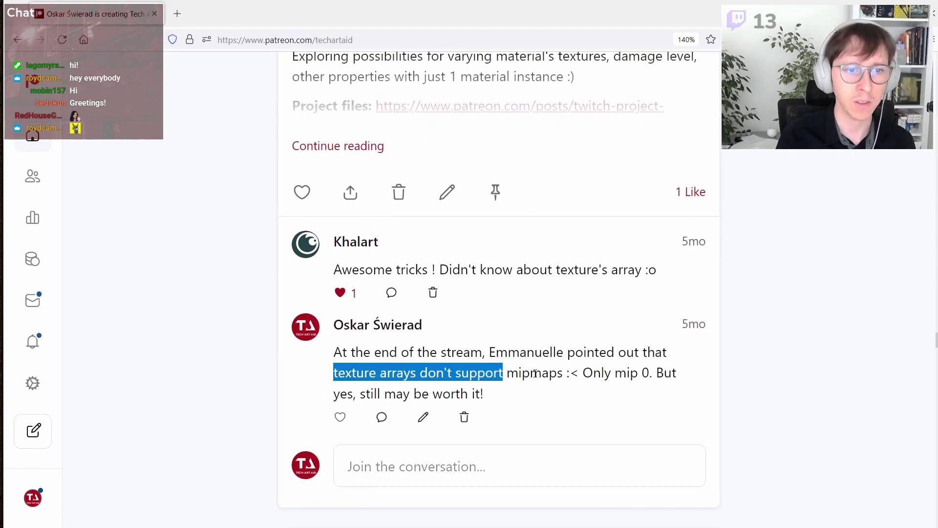
pyautogui.click(753, 314)
pyautogui.scroll(-6, 751, 311)
pyautogui.scroll(-2, 751, 311)
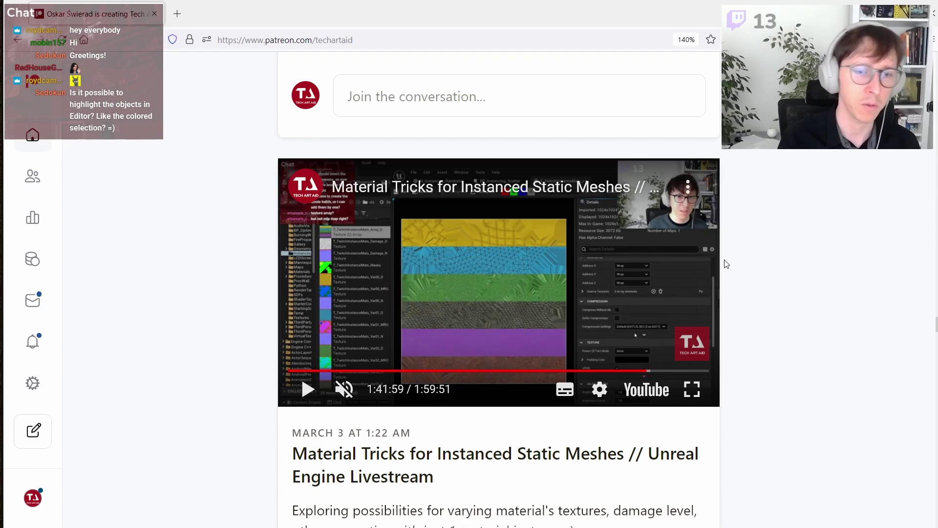
# Step: Open T_TwitchInstanceMats_Array_D from InstancingMats in a detached editor and show its six source textures
pyautogui.hotkey('alt', 'Tab')
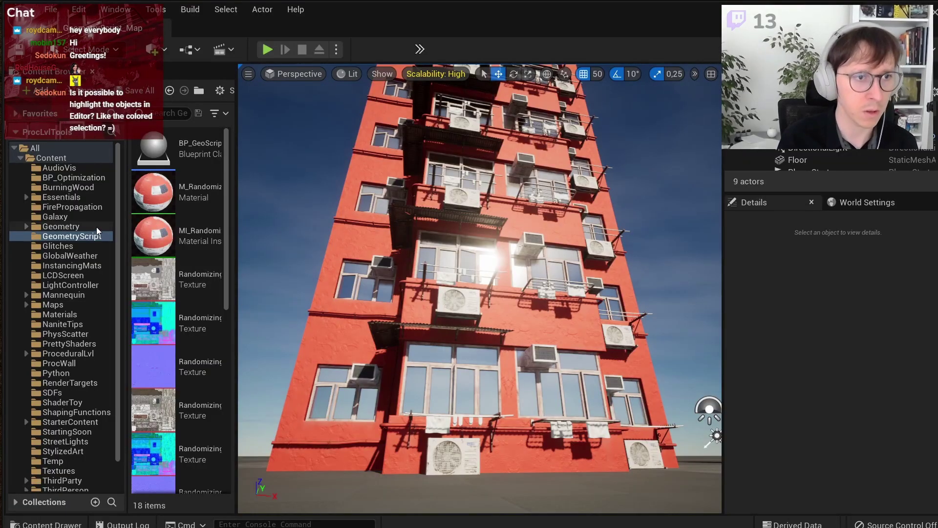
pyautogui.click(93, 267)
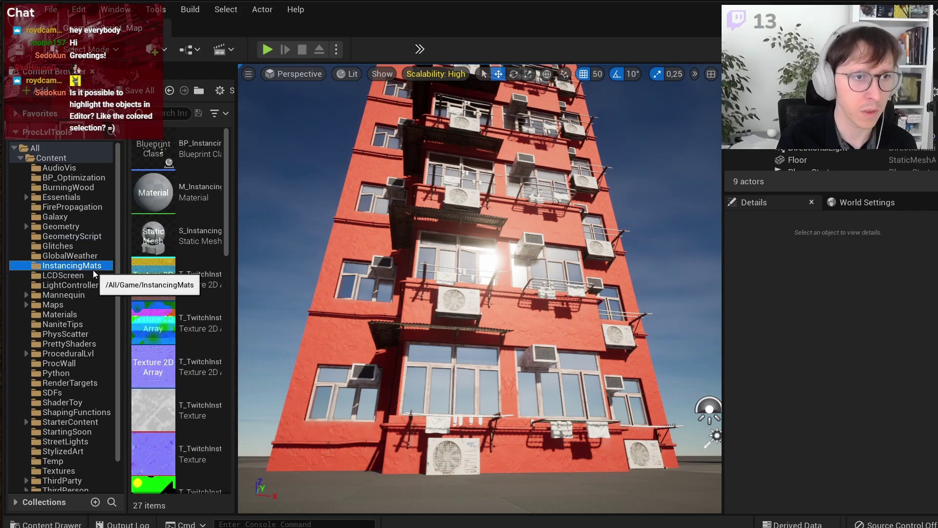
pyautogui.moveTo(236, 213); pyautogui.dragTo(301, 214)
pyautogui.click(185, 266)
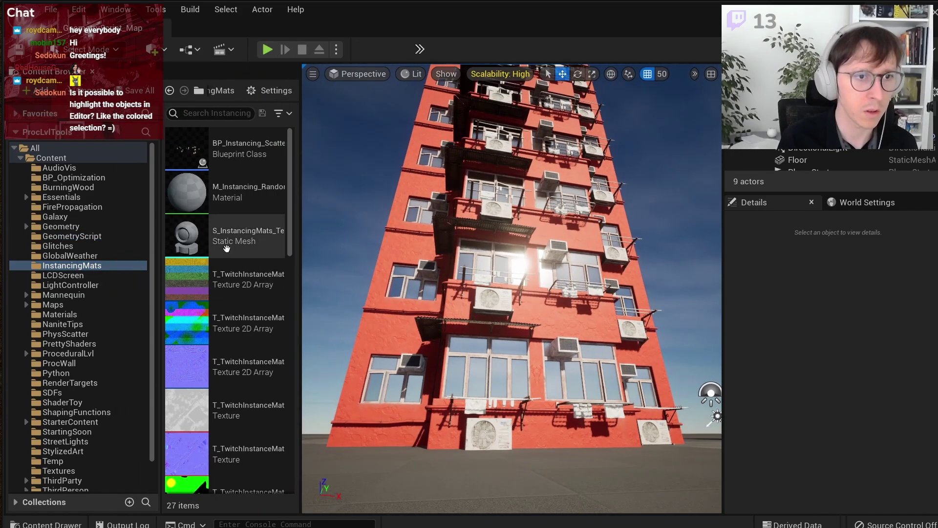
pyautogui.press('Return')
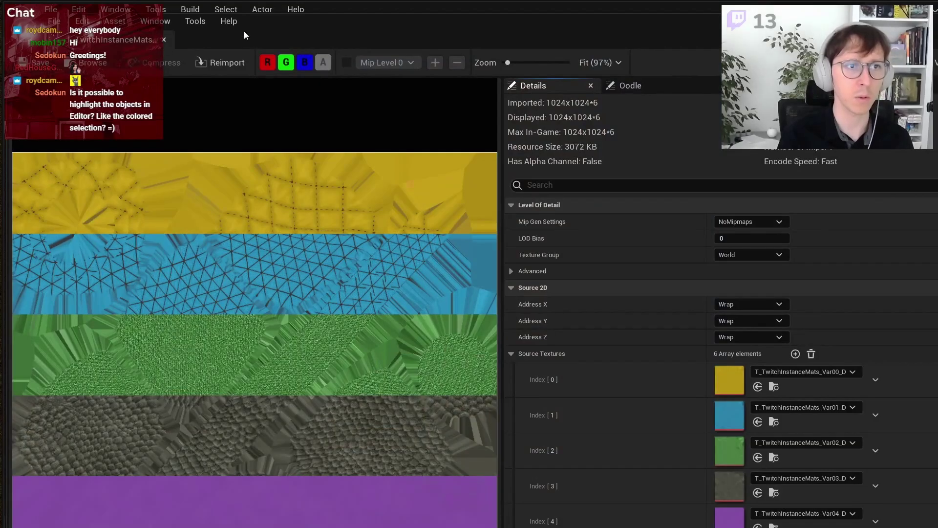
pyautogui.moveTo(245, 30)
pyautogui.mouseDown()
pyautogui.moveTo(255, 37)
pyautogui.moveTo(243, 24)
pyautogui.mouseUp()
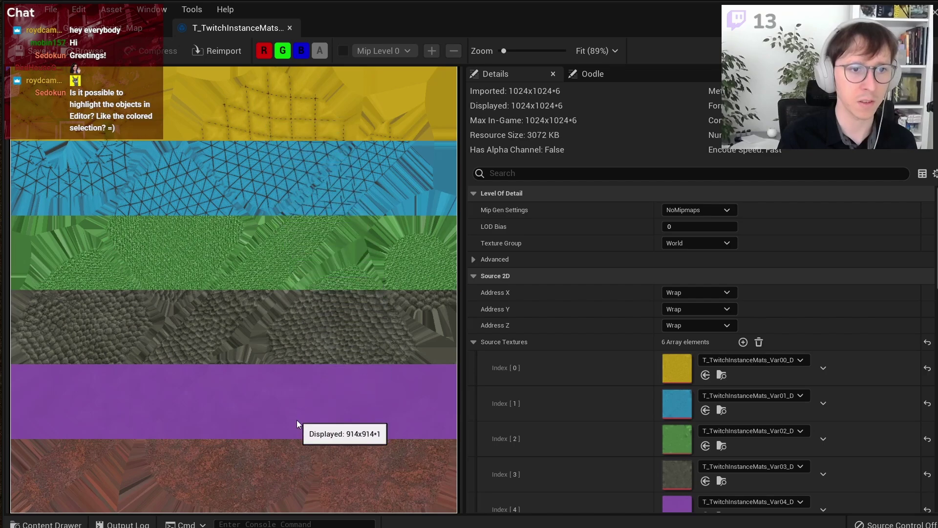
pyautogui.scroll(-3, 586, 362)
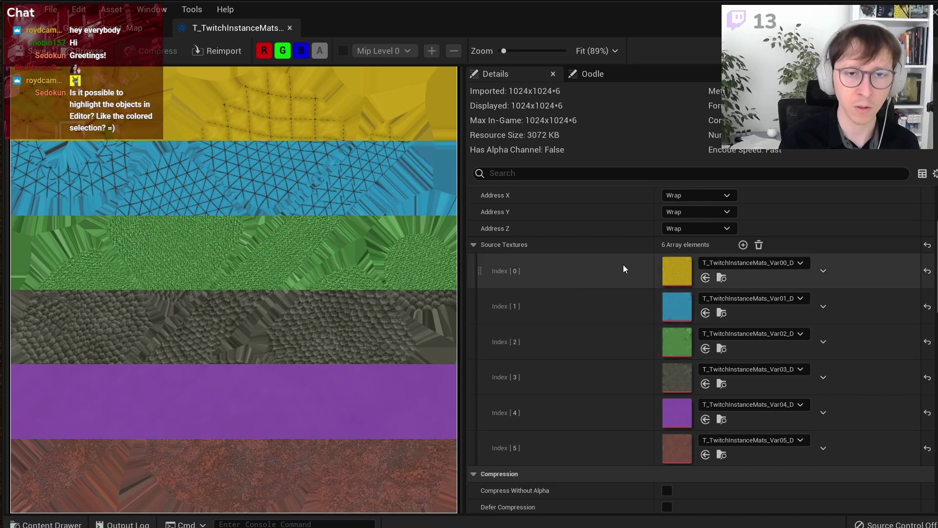
# Step: Open the yellow Var00_D, blue Var01 and green Var02_D layer textures from the array's source list
pyautogui.doubleClick(676, 269)
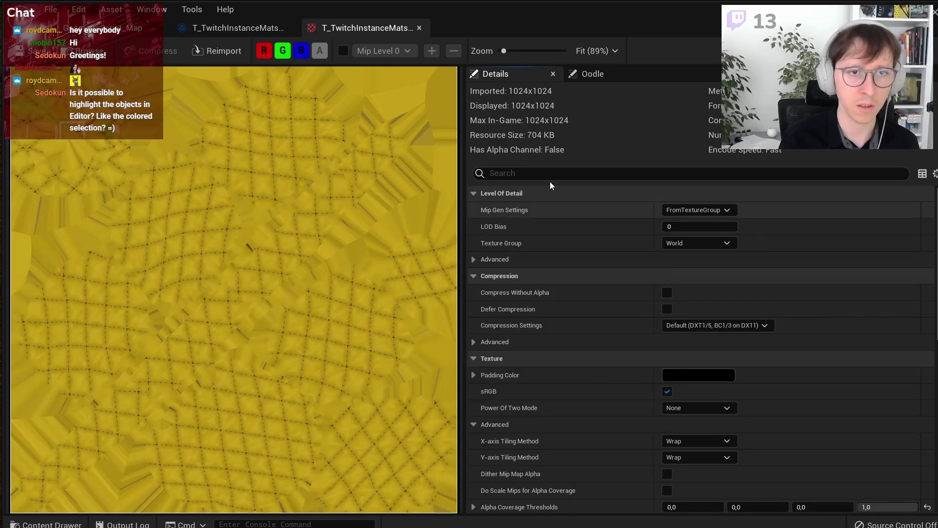
pyautogui.click(229, 25)
pyautogui.doubleClick(676, 306)
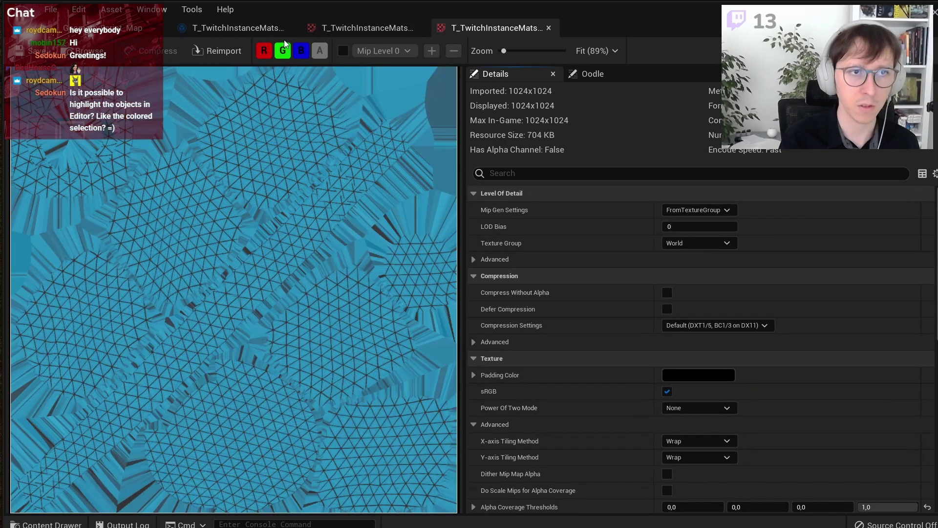
pyautogui.click(277, 26)
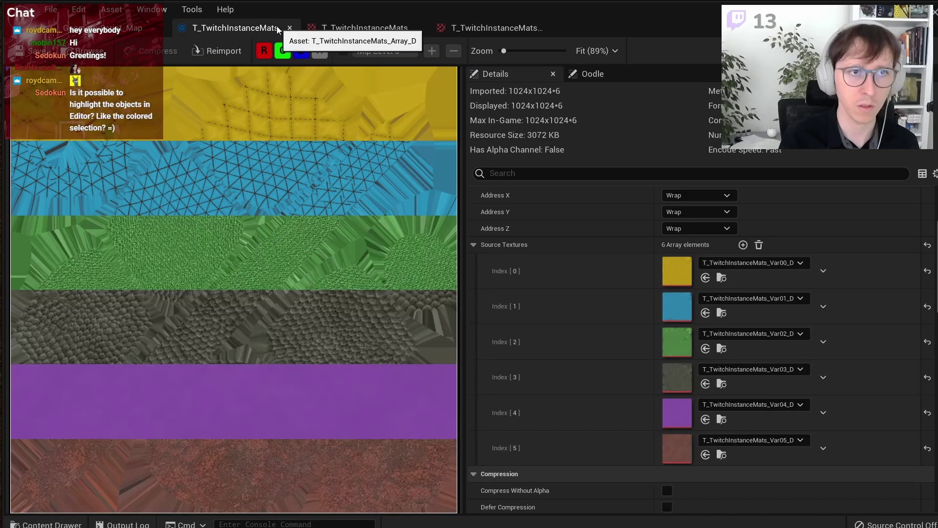
pyautogui.doubleClick(675, 337)
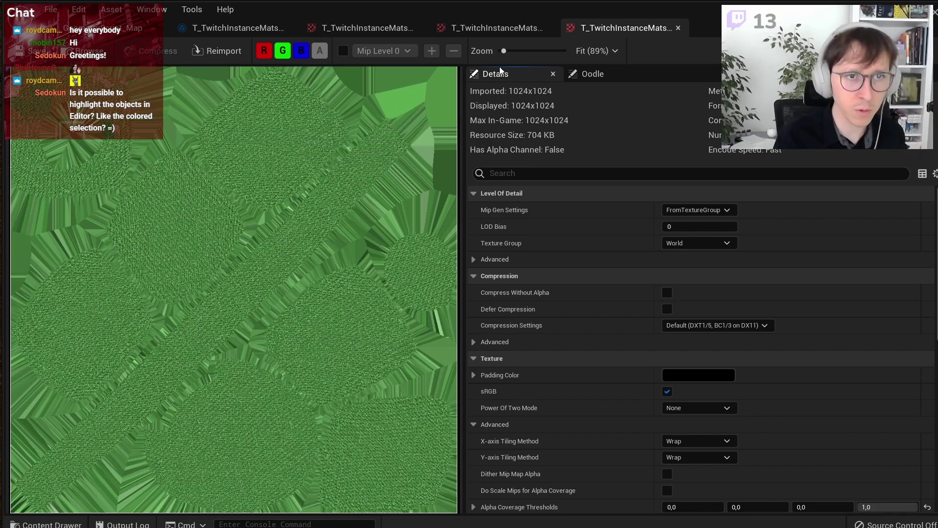
# Step: Open the red-brown layer too, compare the layer textures, and return to the six-layer array view
pyautogui.click(469, 28)
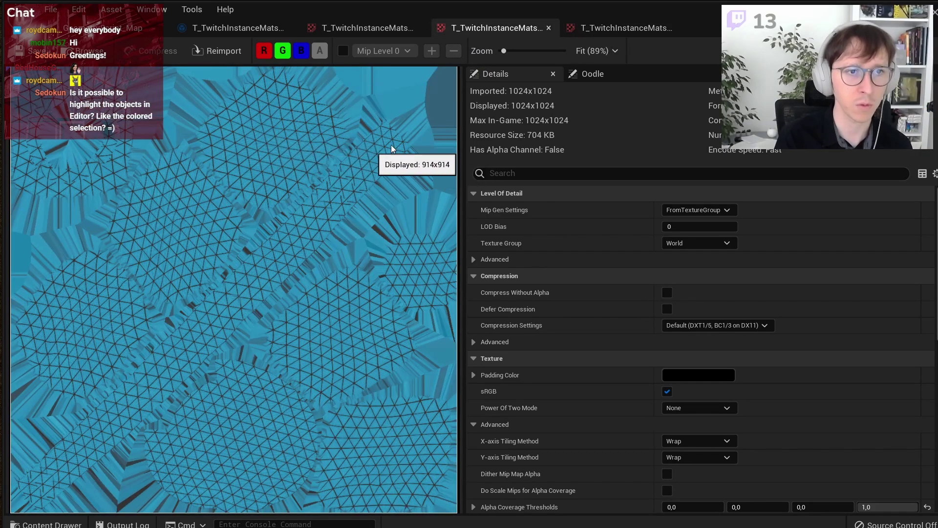
pyautogui.click(363, 33)
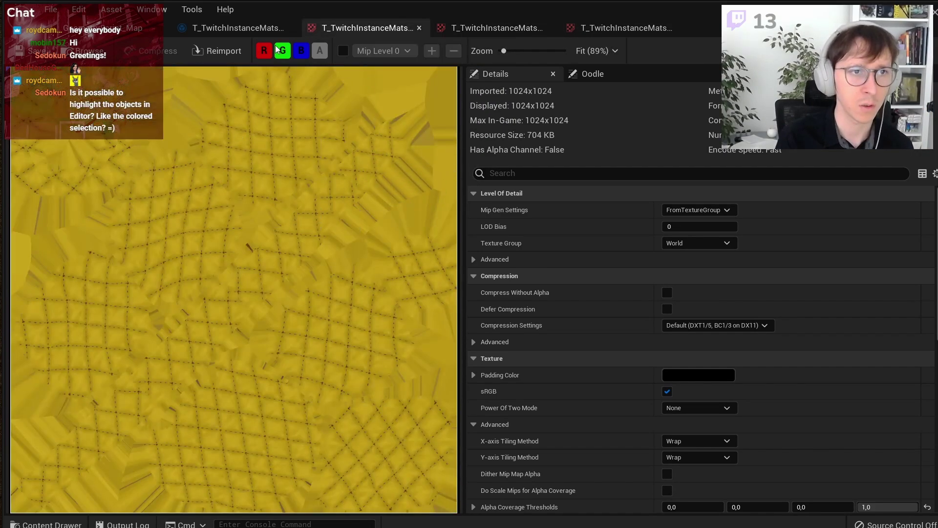
pyautogui.click(246, 31)
pyautogui.doubleClick(678, 444)
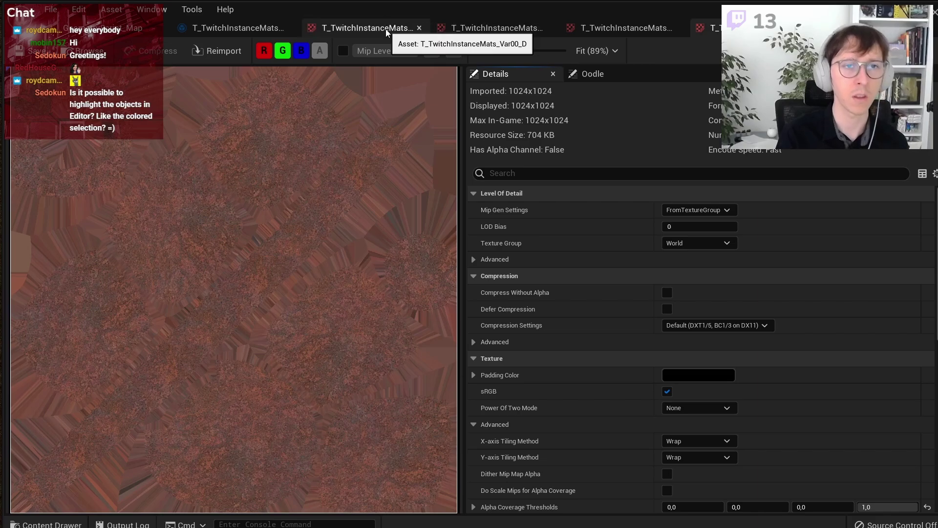
pyautogui.click(488, 27)
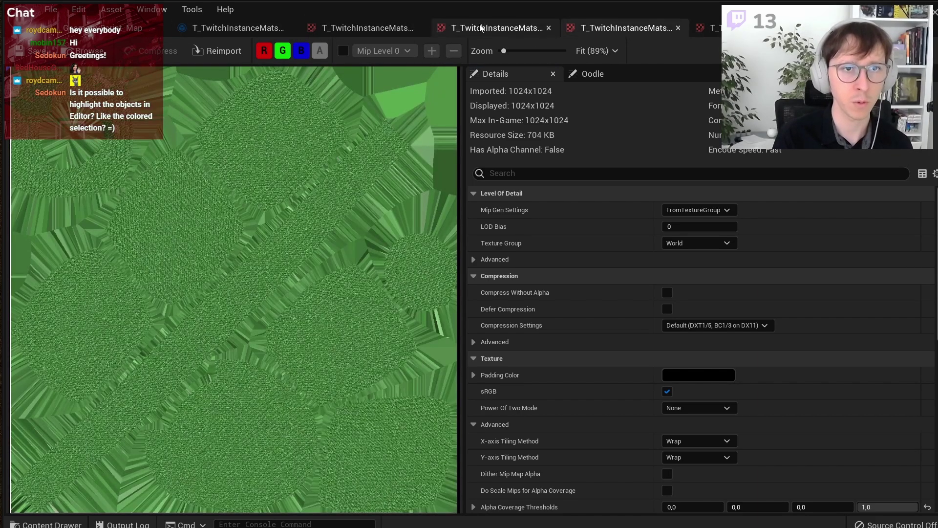
pyautogui.click(398, 28)
pyautogui.click(252, 25)
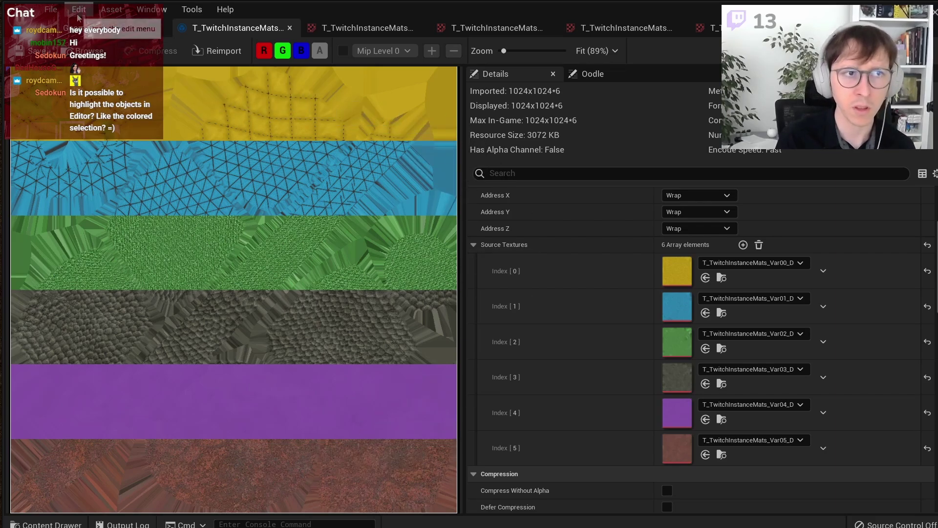
# Step: Select Damage_N and Array_N, check their Convert to Virtual Texture action, then return to the array viewer
pyautogui.click(131, 28)
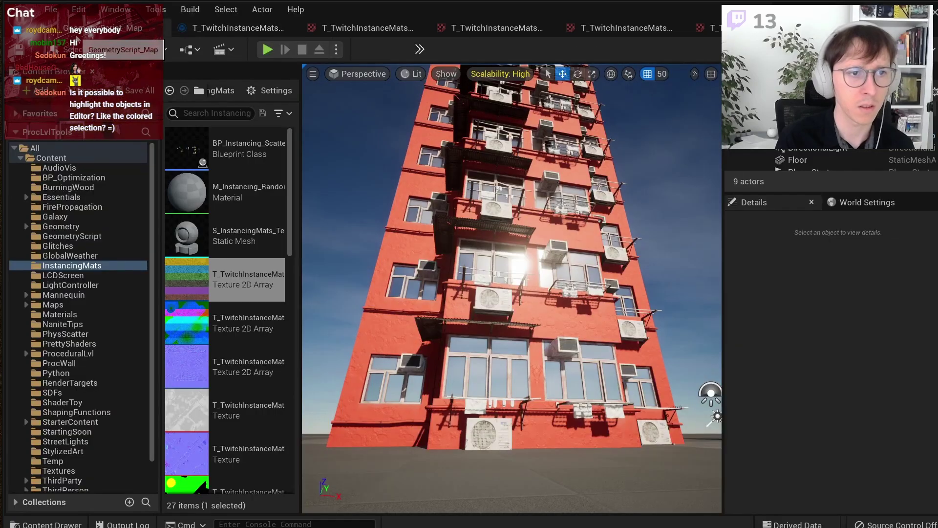
pyautogui.click(231, 360)
pyautogui.keyDown('ctrl'); pyautogui.click(237, 292); pyautogui.keyUp('ctrl')
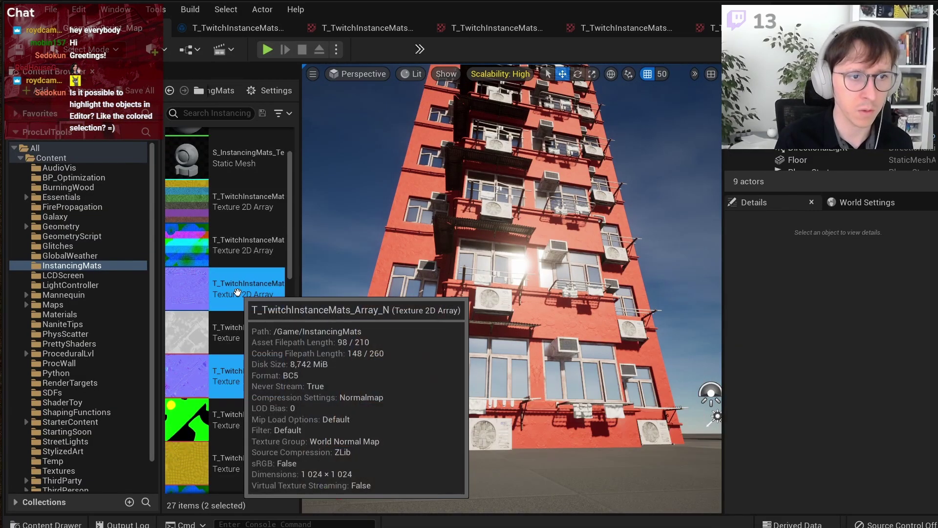
pyautogui.rightClick(277, 295)
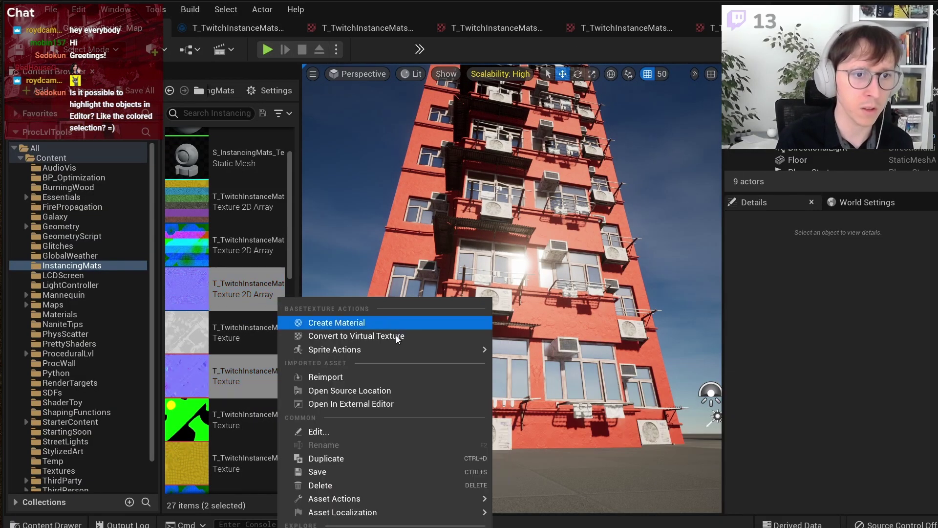
pyautogui.moveTo(393, 347)
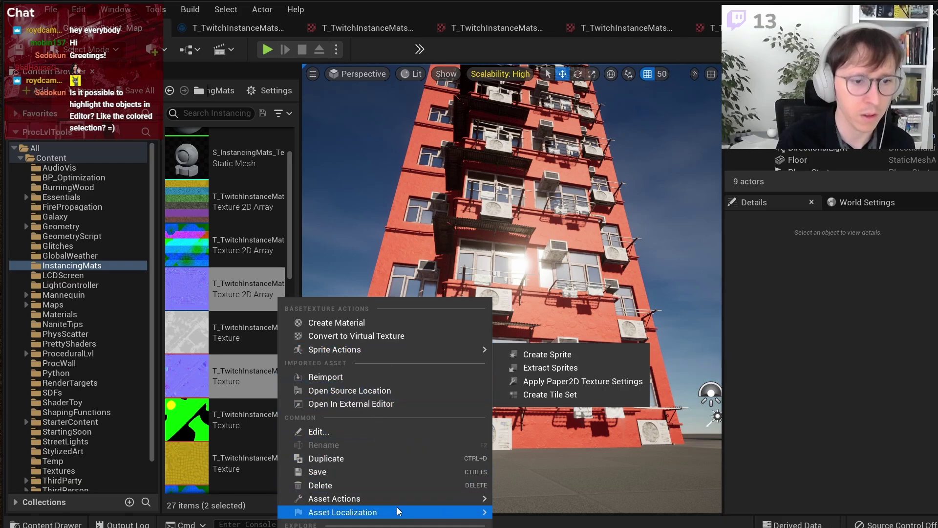
pyautogui.moveTo(386, 503)
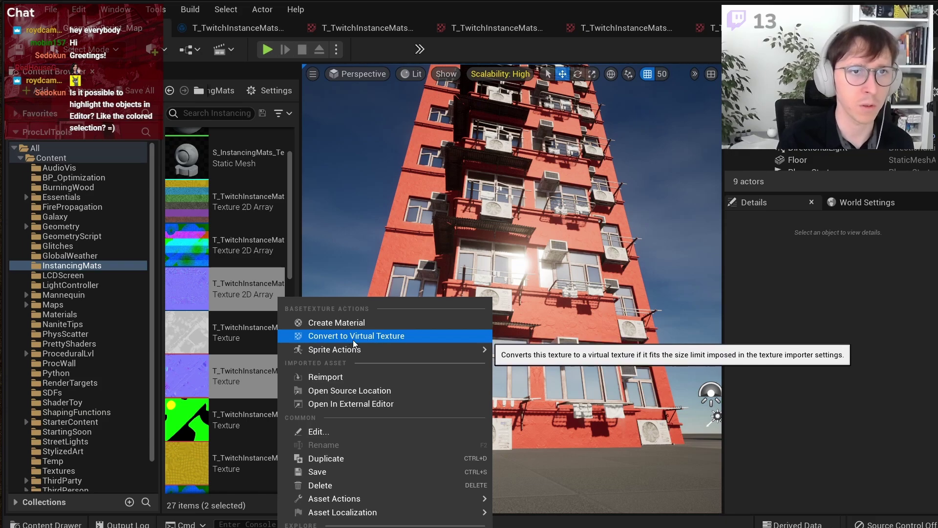
pyautogui.click(254, 28)
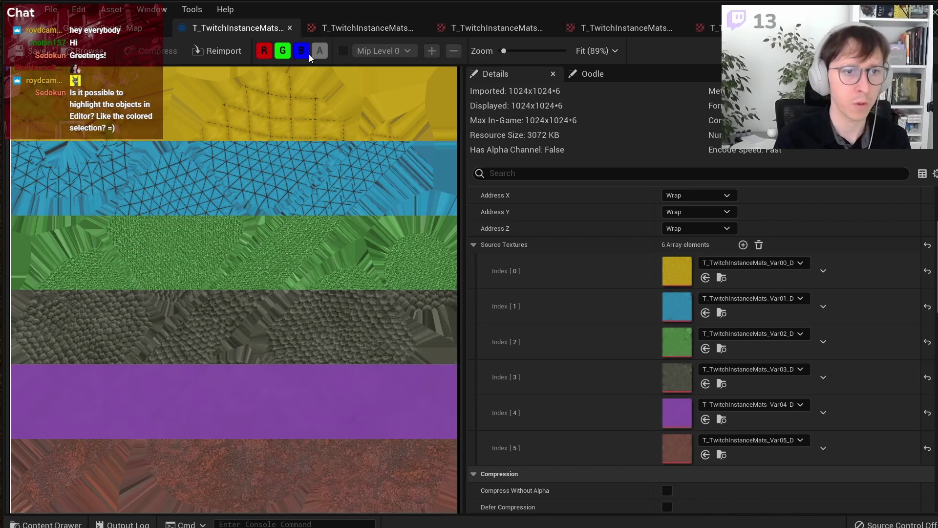
# Step: Glance at the texture array again, then select the M_Instancing_Randomizer material in the Content Browser
pyautogui.click(127, 28)
pyautogui.scroll(1, 221, 220)
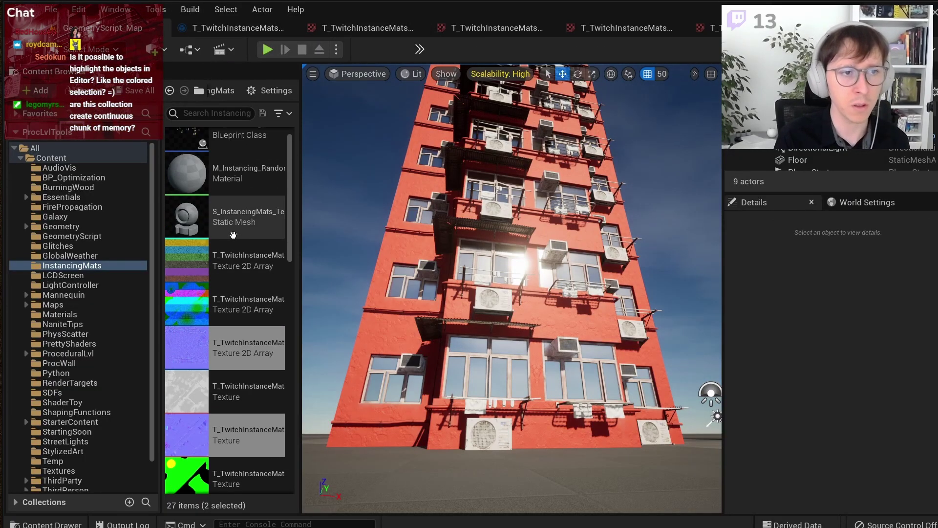
pyautogui.click(268, 29)
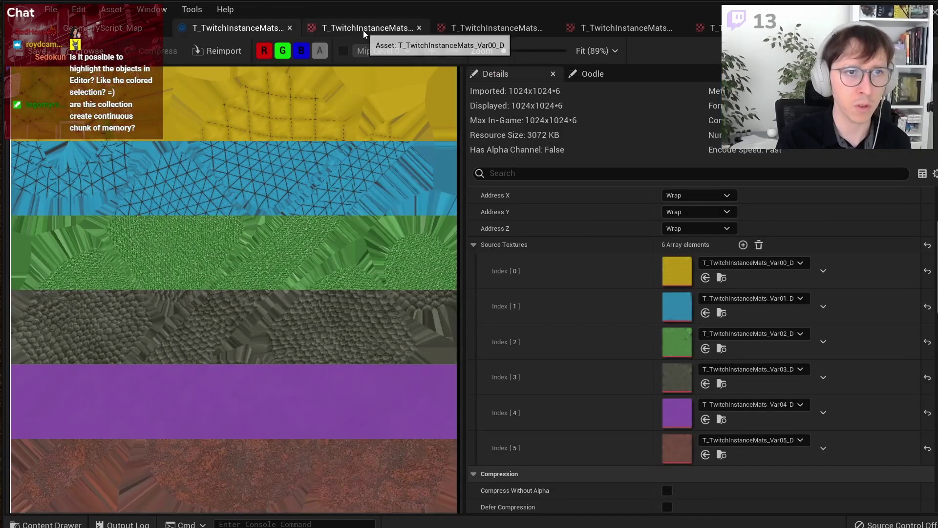
pyautogui.click(103, 28)
pyautogui.scroll(1, 233, 247)
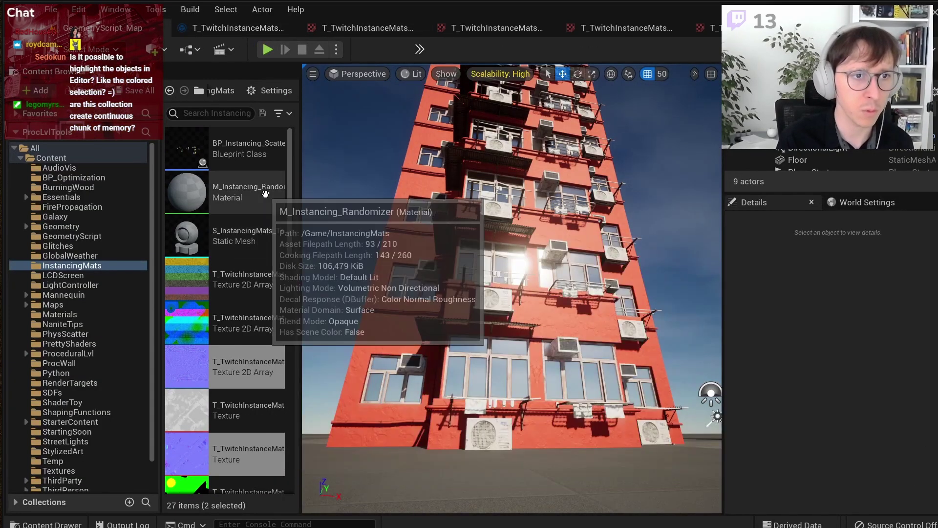
pyautogui.click(266, 194)
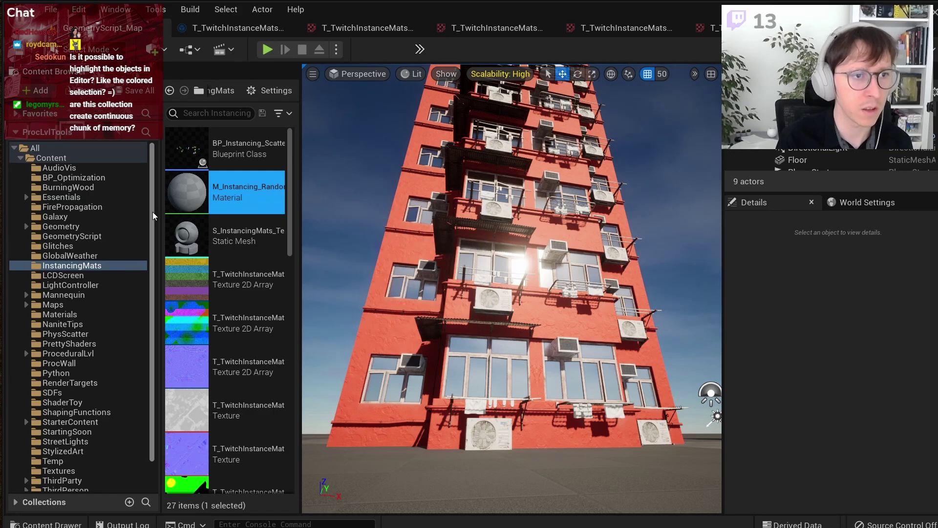
# Step: Load the InstancingMats_Map level from the Maps folder
pyautogui.click(81, 304)
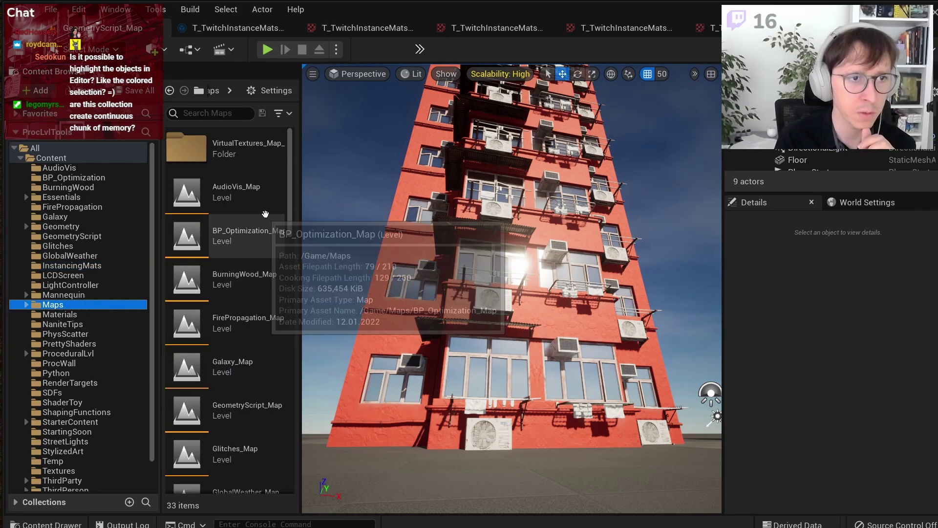
pyautogui.moveTo(292, 200); pyautogui.dragTo(286, 237)
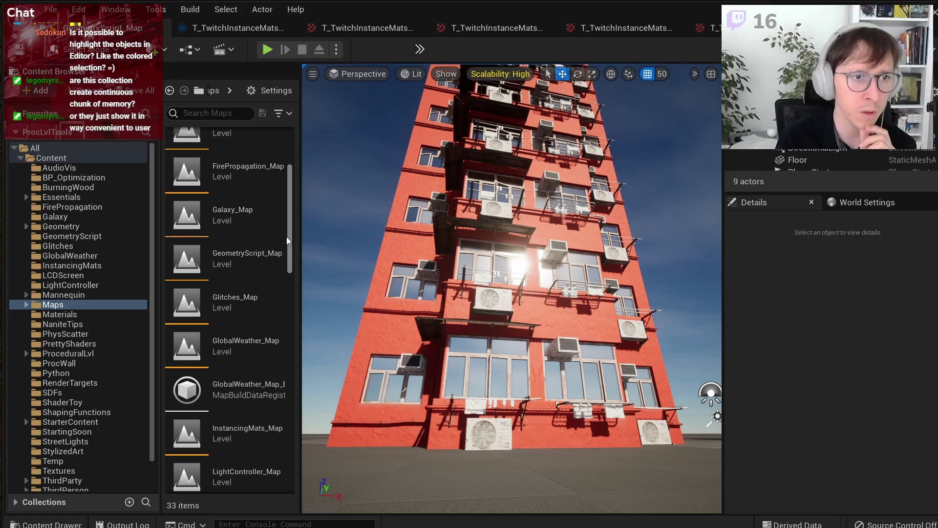
pyautogui.moveTo(287, 237); pyautogui.dragTo(284, 257)
pyautogui.click(253, 339)
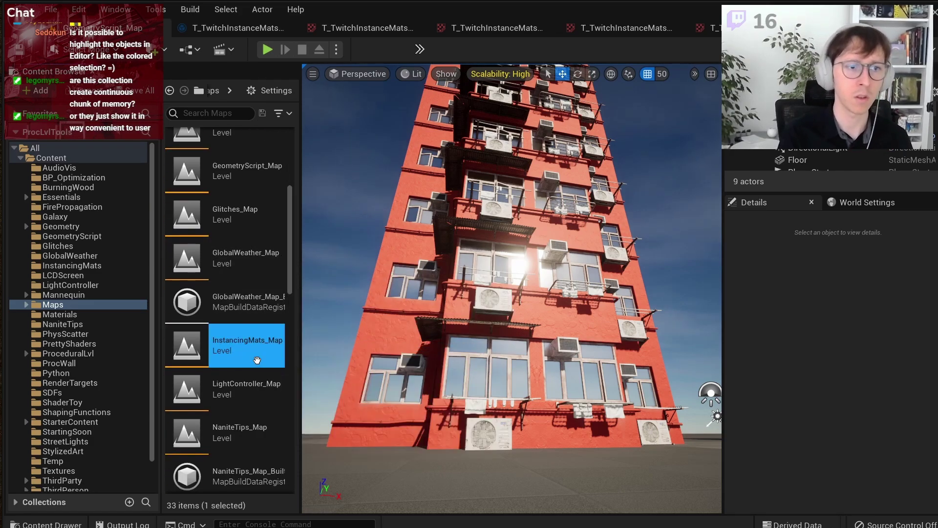
pyautogui.doubleClick(228, 358)
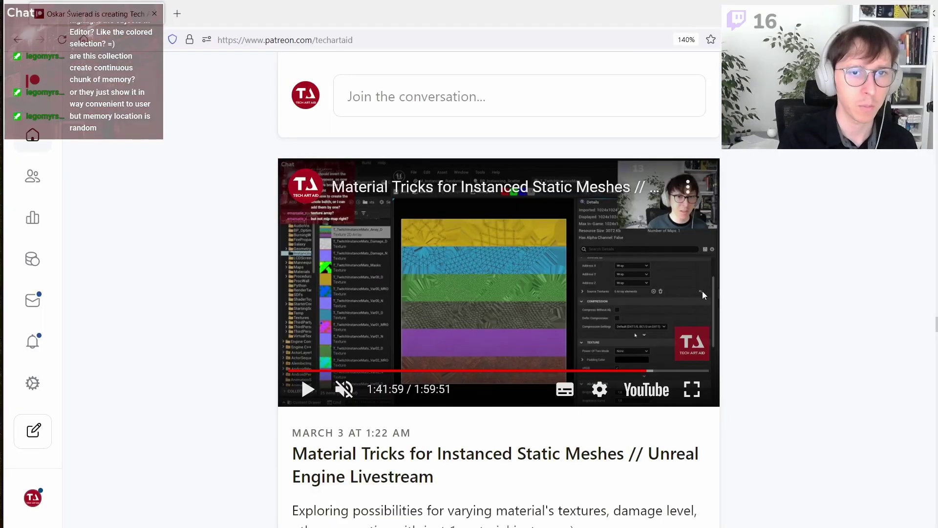
# Step: Scroll the Patreon posts down to the pinned Twitch project files (UE5) post, then return to Unreal
pyautogui.moveTo(935, 327)
pyautogui.mouseDown()
pyautogui.moveTo(936, 76)
pyautogui.moveTo(934, 99)
pyautogui.mouseUp()
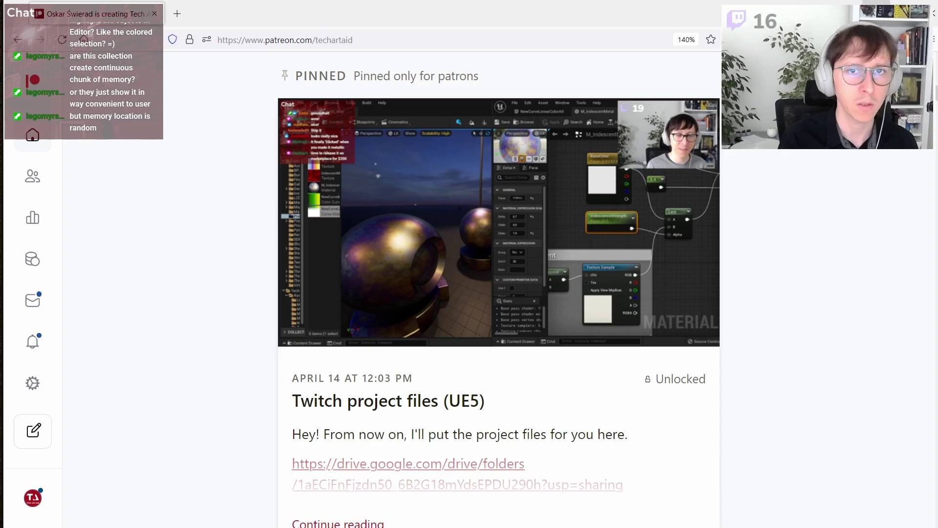
pyautogui.hotkey('alt', 'Tab')
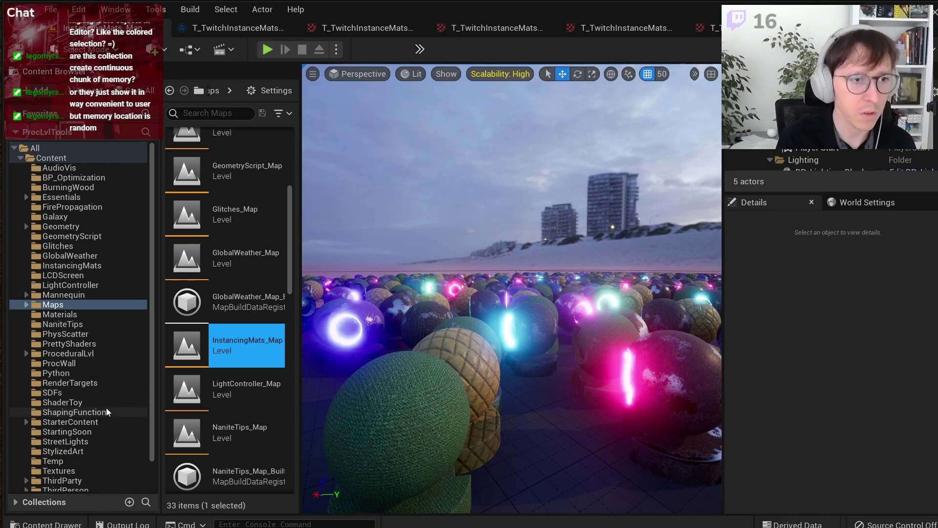
pyautogui.moveTo(489, 293); pyautogui.dragTo(488, 293, button='right')
pyautogui.moveTo(512, 288); pyautogui.dragTo(512, 289, button='right')
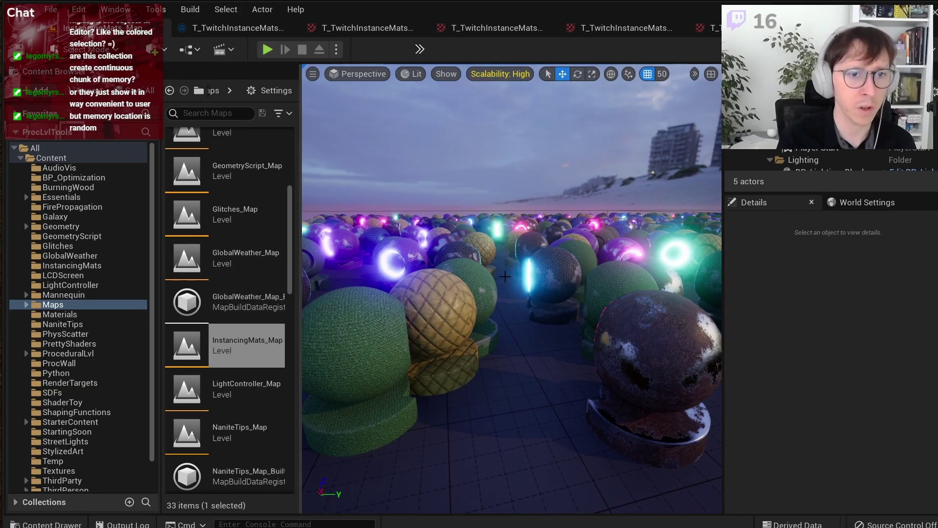
pyautogui.moveTo(512, 289); pyautogui.dragTo(555, 292, button='right')
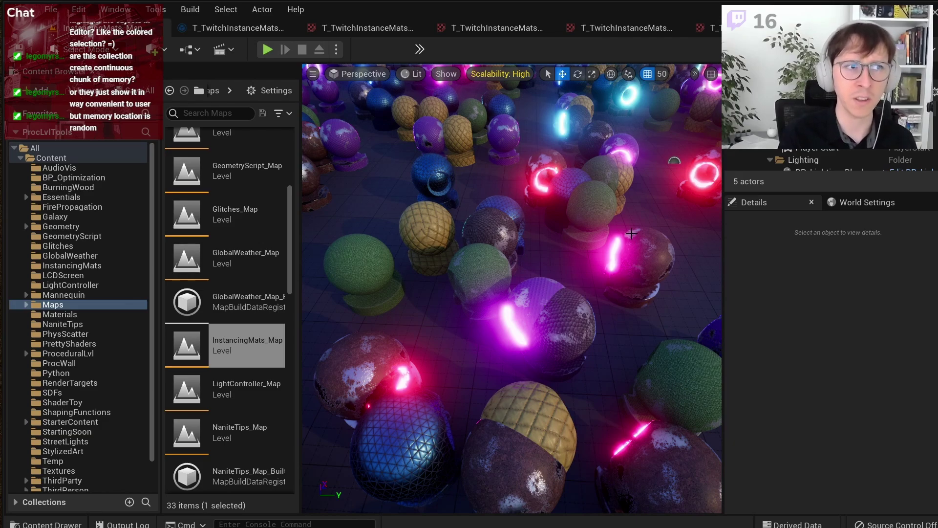
pyautogui.moveTo(631, 234); pyautogui.dragTo(631, 234, button='right')
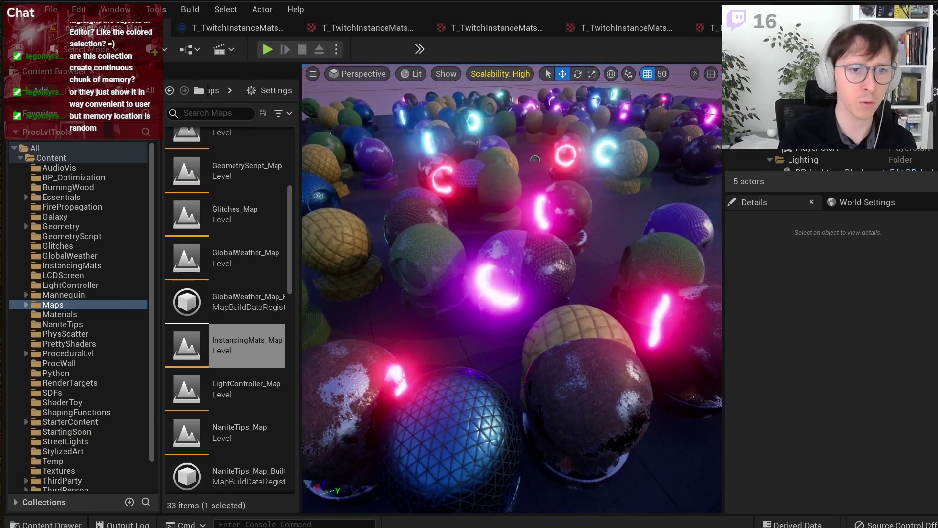
pyautogui.moveTo(482, 367); pyautogui.dragTo(482, 368, button='right')
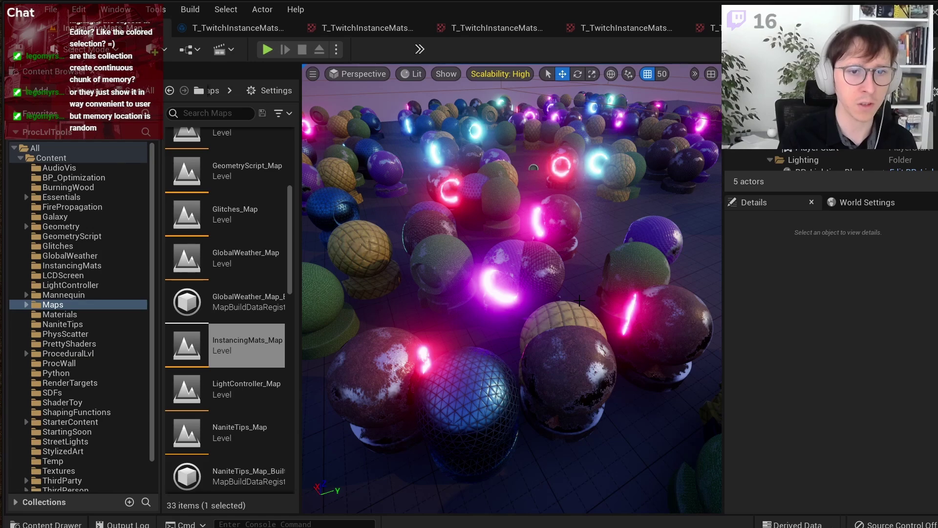
pyautogui.moveTo(579, 300); pyautogui.dragTo(579, 300, button='right')
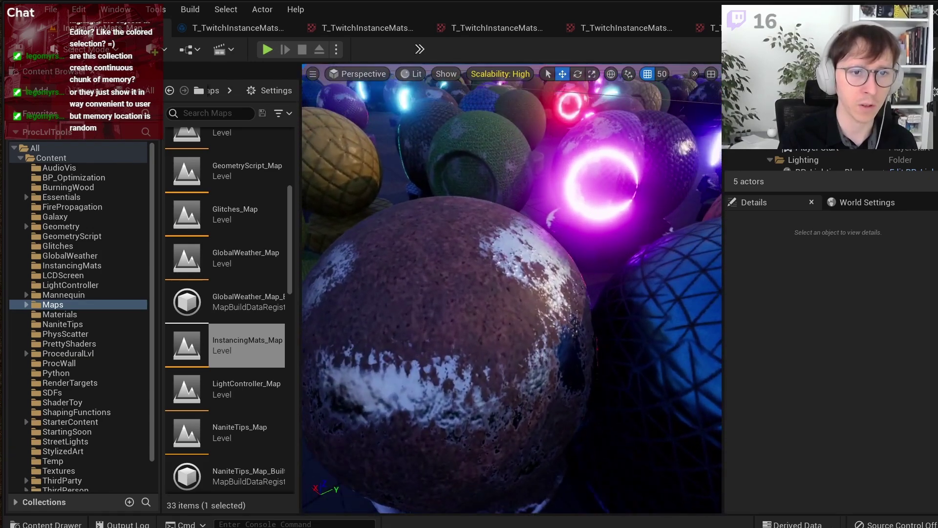
pyautogui.moveTo(559, 306); pyautogui.dragTo(559, 306, button='right')
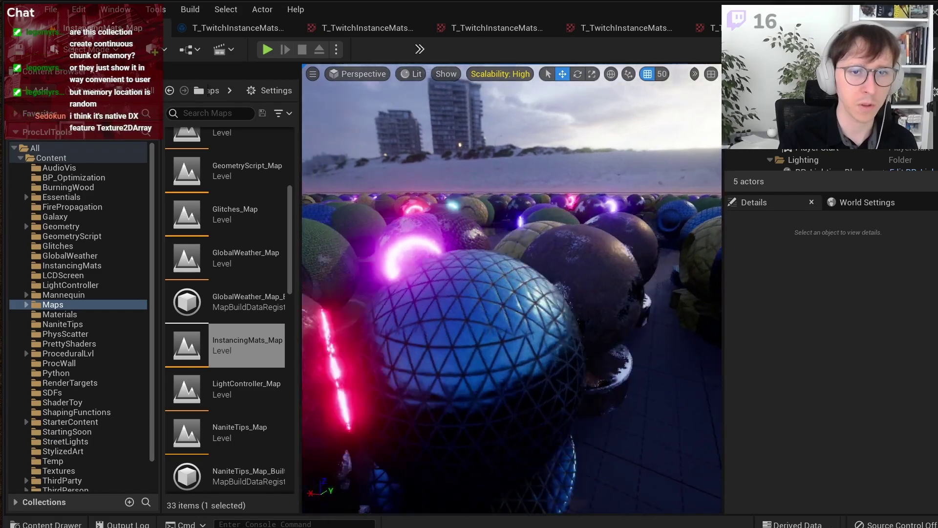
pyautogui.moveTo(536, 352); pyautogui.dragTo(535, 352, button='right')
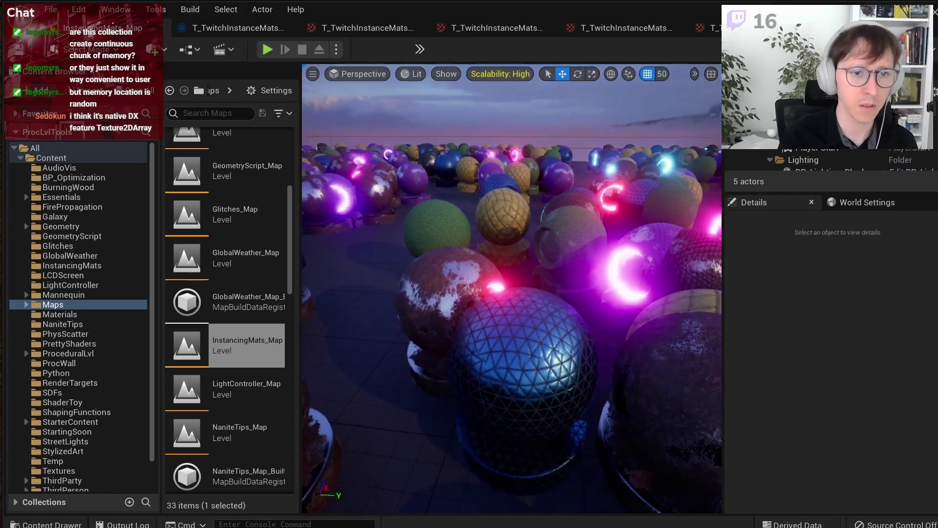
# Step: Select BP_Instancing_Scatter3's InstancedMesh component and show its Static Mesh and material settings
pyautogui.click(535, 352)
pyautogui.scroll(-3, 799, 419)
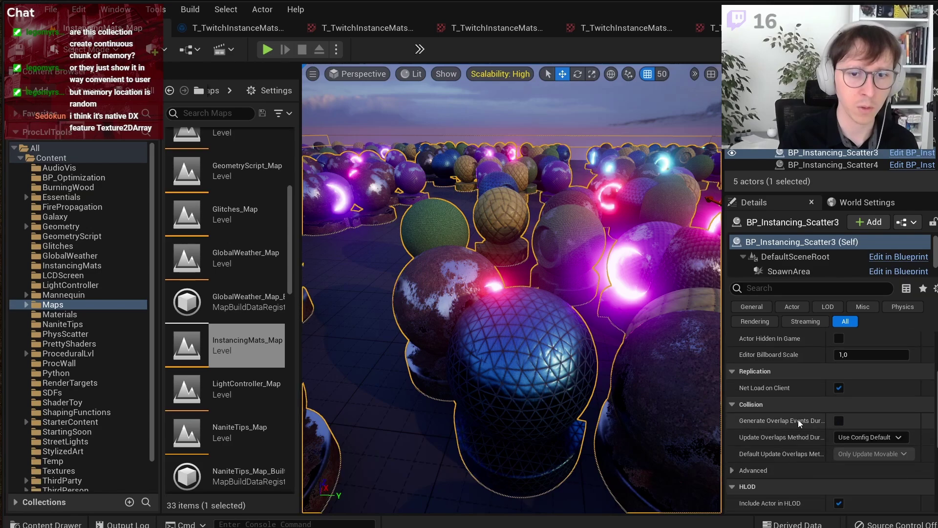
pyautogui.scroll(-3, 797, 419)
pyautogui.scroll(-3, 797, 419)
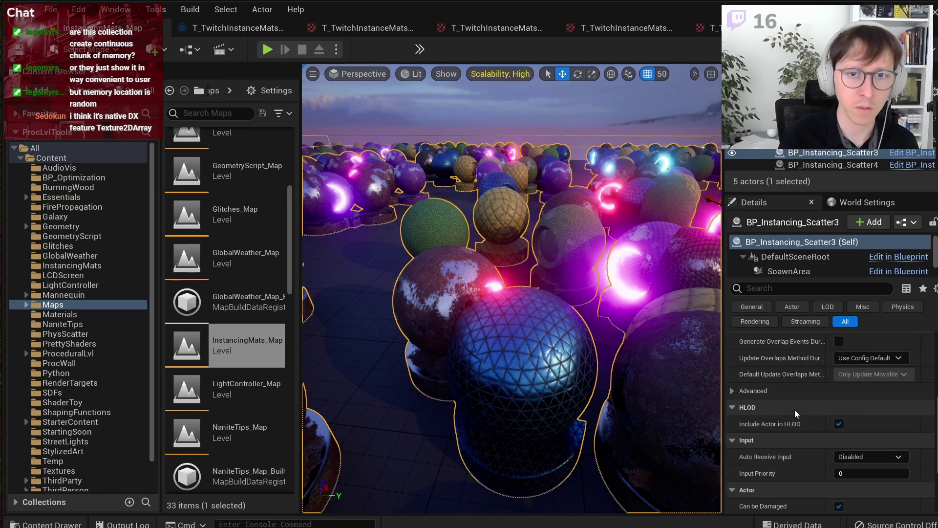
pyautogui.scroll(-1, 790, 261)
pyautogui.click(799, 267)
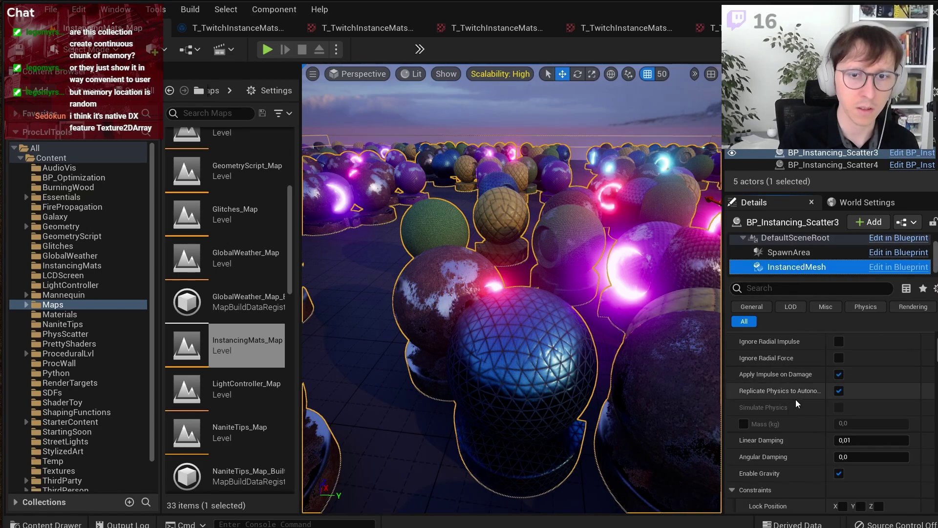
pyautogui.scroll(-1, 788, 406)
pyautogui.scroll(-2, 787, 406)
pyautogui.scroll(2, 788, 406)
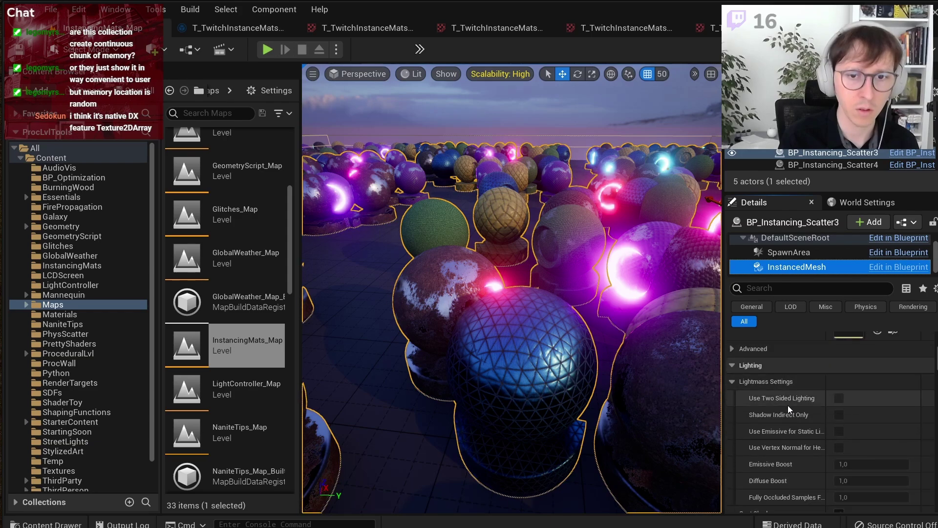
pyautogui.scroll(2, 787, 406)
pyautogui.scroll(2, 788, 406)
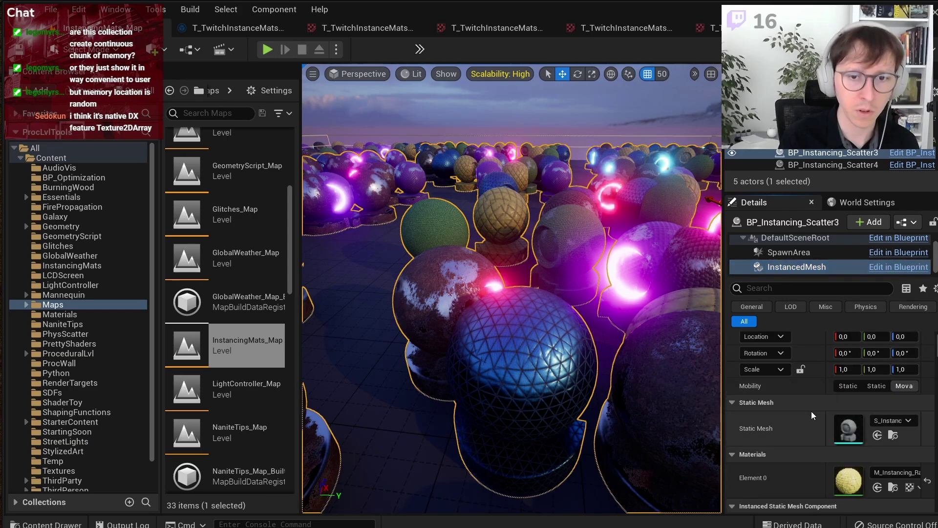
pyautogui.scroll(-2, 859, 461)
# Step: Open M_Instancing_Randomizer and survey its PerInstanceRandom, HueShift, Desaturation and texture sample nodes
pyautogui.doubleClick(850, 461)
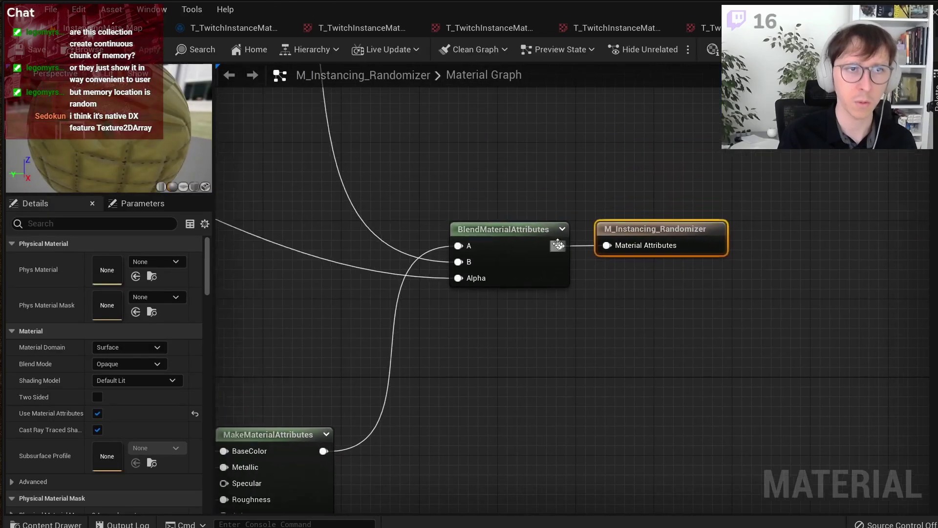
pyautogui.scroll(-5, 621, 125)
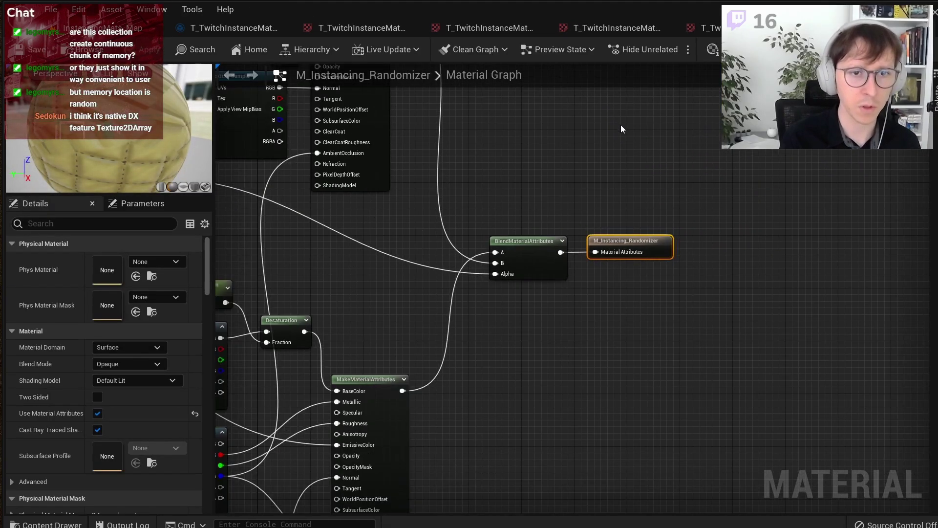
pyautogui.scroll(-2, 562, 125)
pyautogui.moveTo(562, 125); pyautogui.dragTo(598, 265, button='right')
pyautogui.scroll(3, 598, 265)
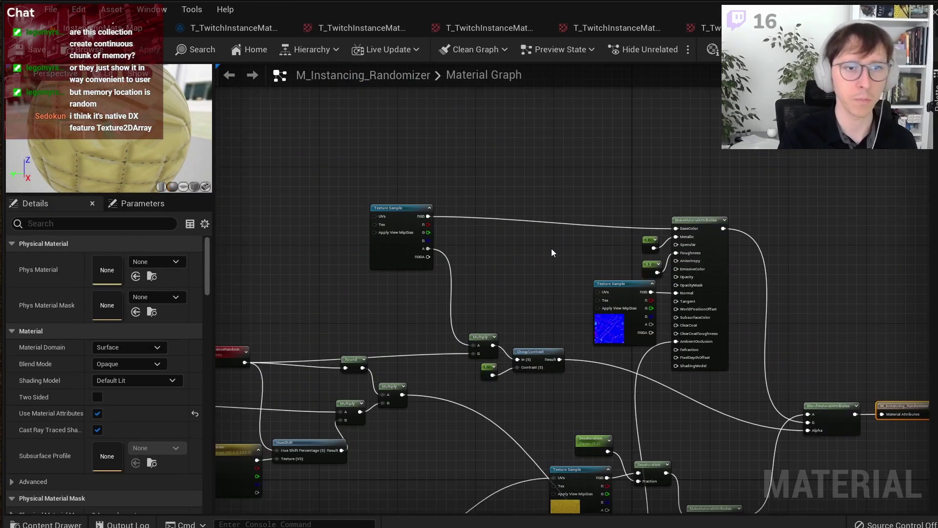
pyautogui.scroll(2, 361, 215)
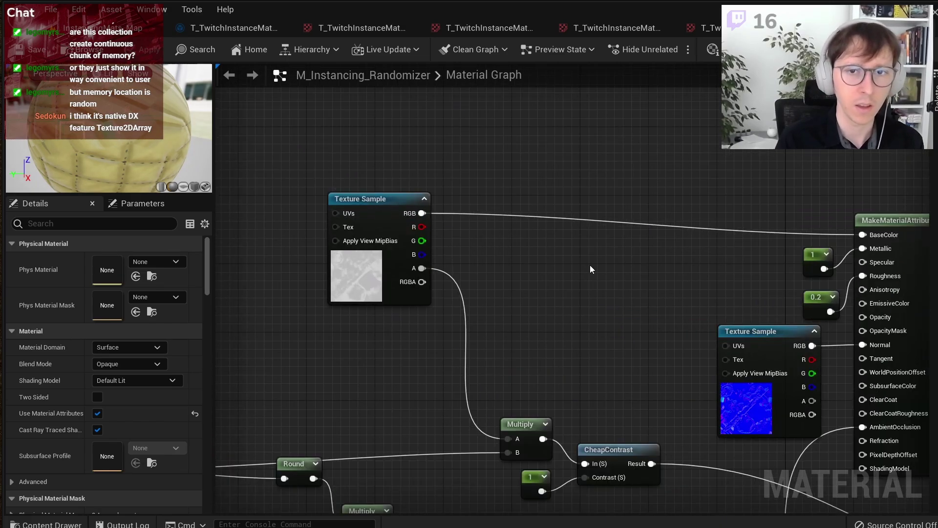
pyautogui.scroll(-2, 591, 264)
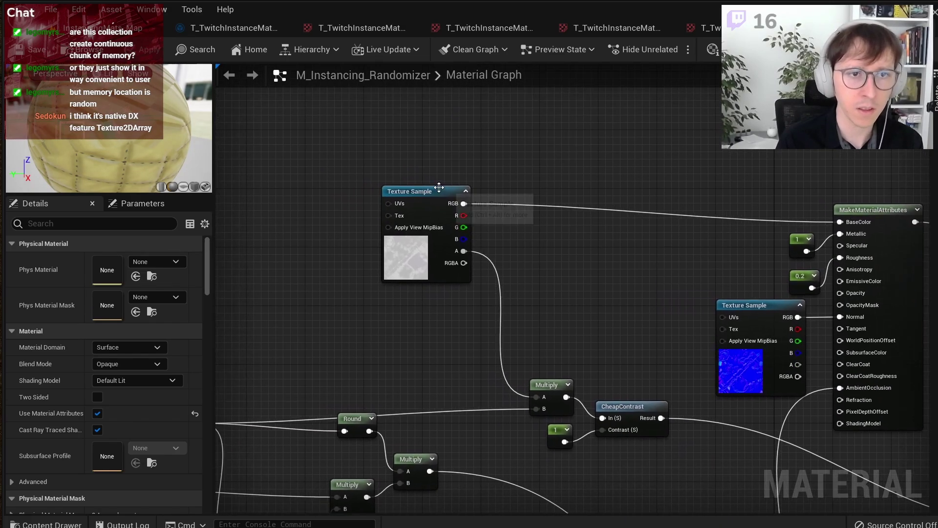
pyautogui.moveTo(640, 289); pyautogui.dragTo(824, 121, button='right')
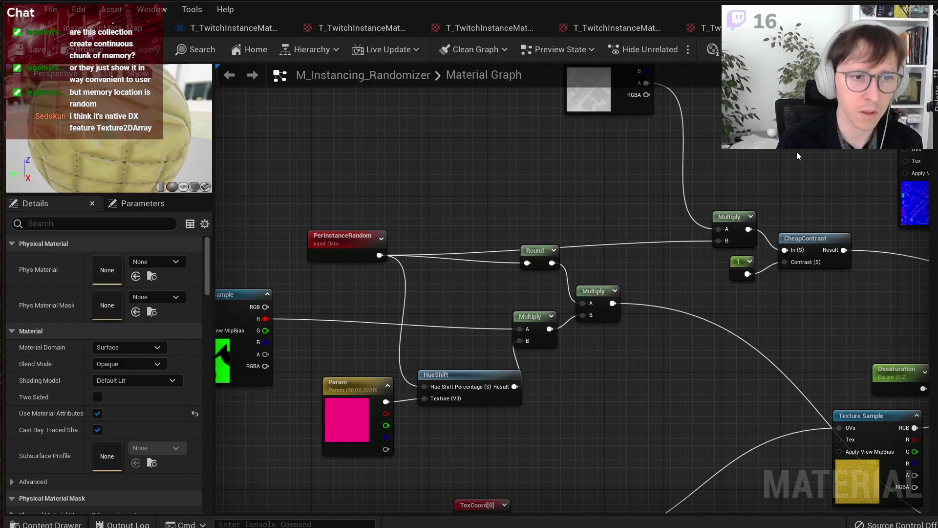
pyautogui.scroll(-1, 697, 227)
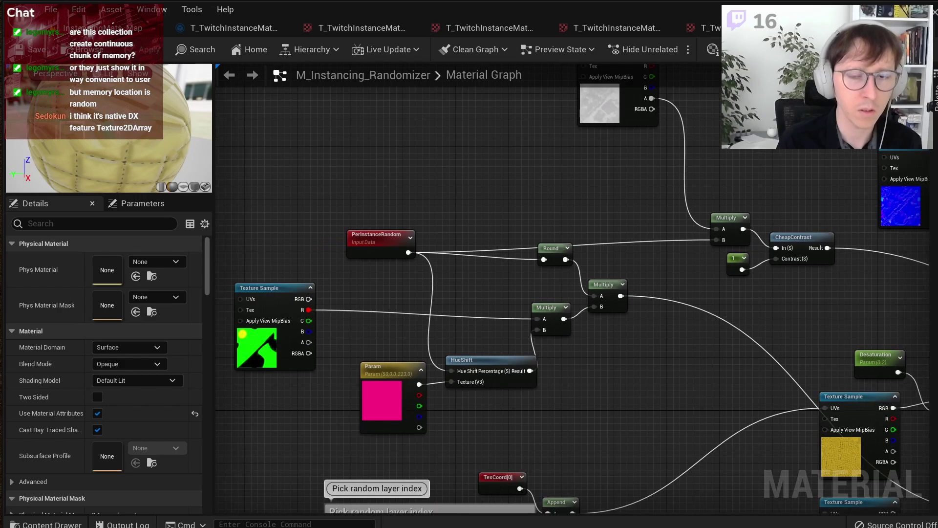
pyautogui.moveTo(696, 228); pyautogui.dragTo(587, 233, button='right')
pyautogui.scroll(-1, 547, 221)
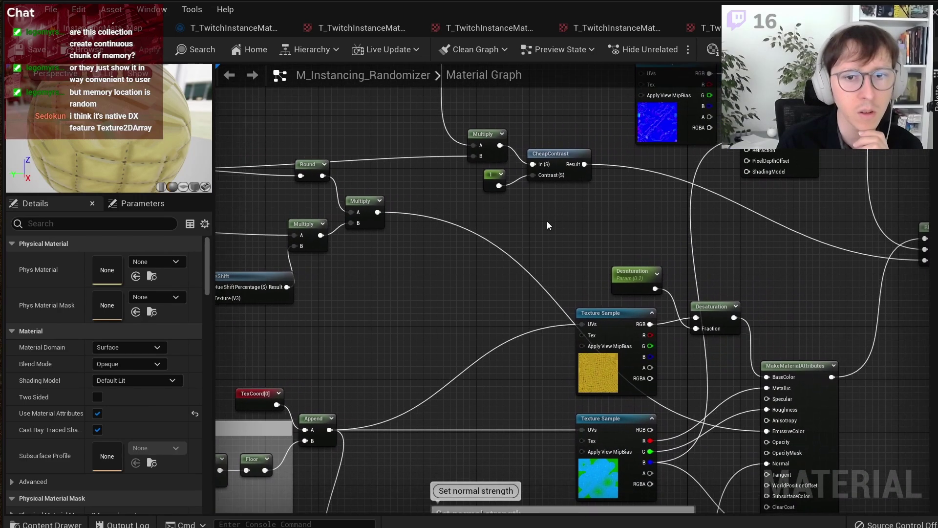
pyautogui.scroll(-1, 603, 265)
pyautogui.moveTo(602, 266); pyautogui.dragTo(587, 200, button='right')
pyautogui.scroll(3, 570, 237)
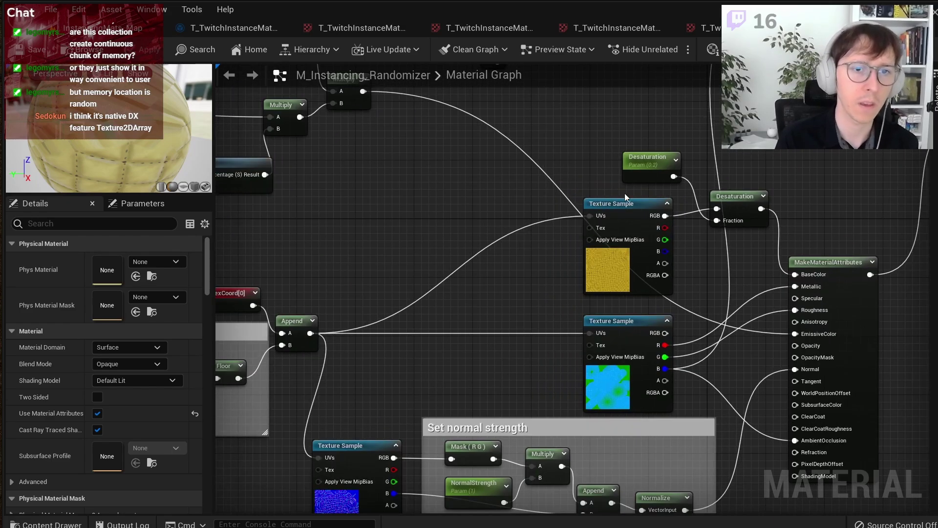
# Step: Inspect the base colour Texture Sample, TexCoord[0], PerInstanceRandom, NumArrayLayers and Floor nodes
pyautogui.click(629, 225)
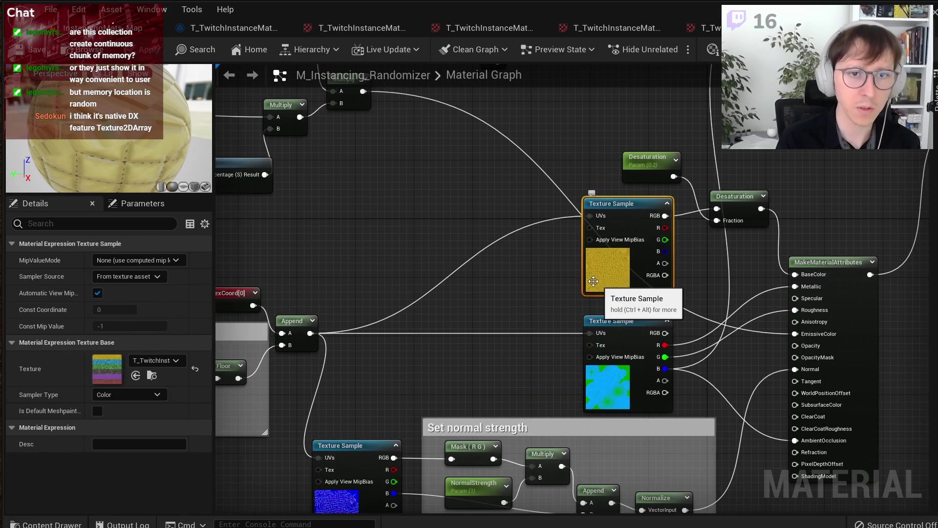
pyautogui.moveTo(506, 279); pyautogui.dragTo(732, 239, button='right')
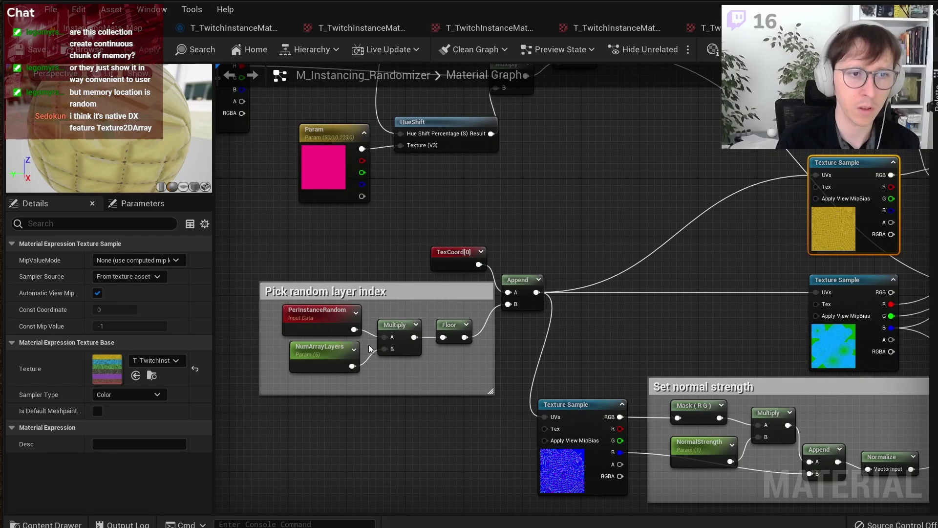
pyautogui.click(468, 253)
pyautogui.scroll(1, 469, 254)
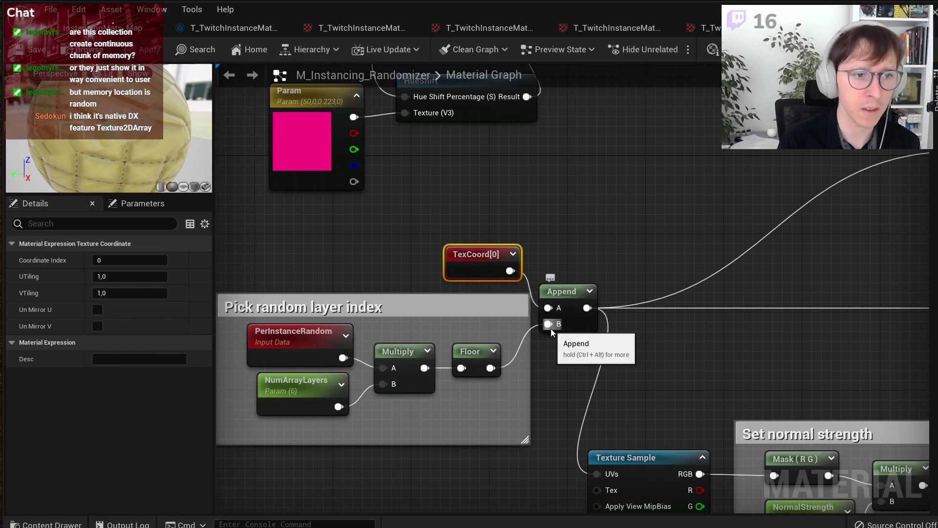
pyautogui.click(329, 348)
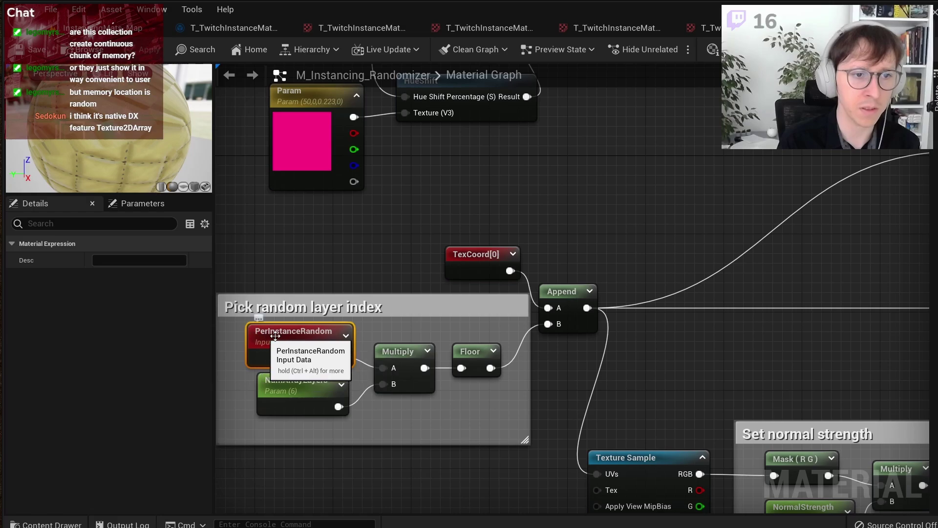
pyautogui.click(308, 405)
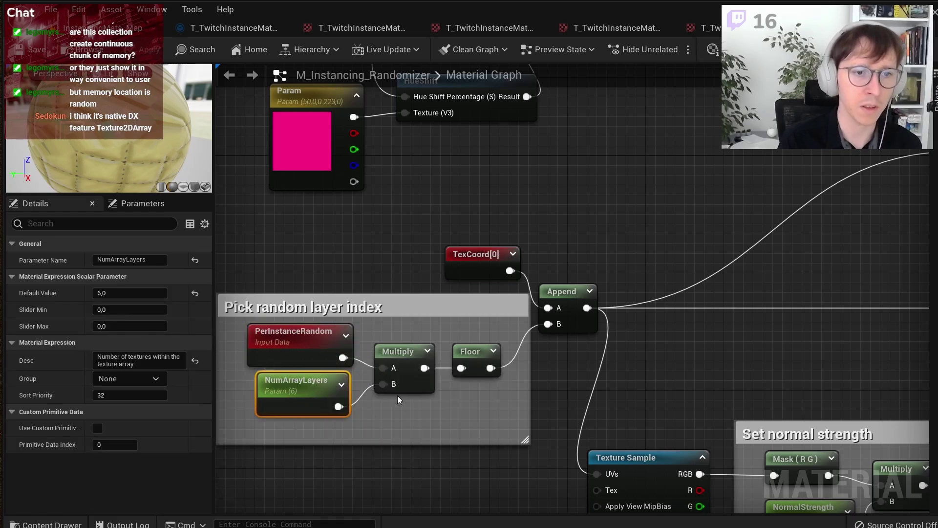
pyautogui.click(474, 359)
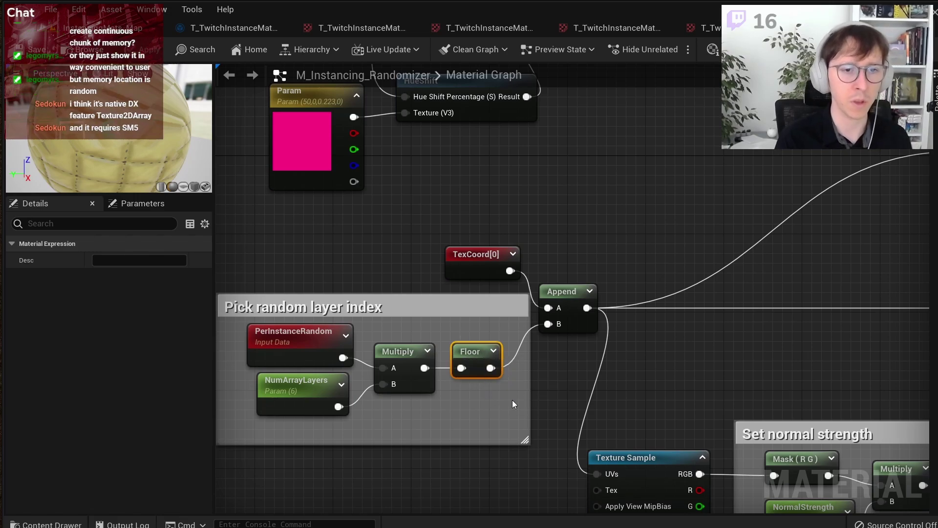
# Step: Recheck the TexCoord[0] node and bring the normal-map texture sample into view
pyautogui.moveTo(670, 359); pyautogui.dragTo(636, 329, button='right')
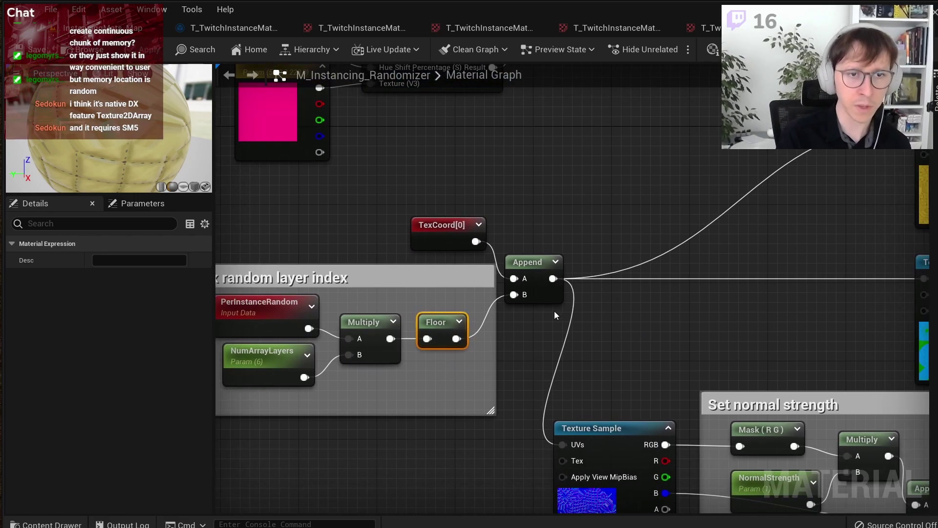
pyautogui.click(447, 235)
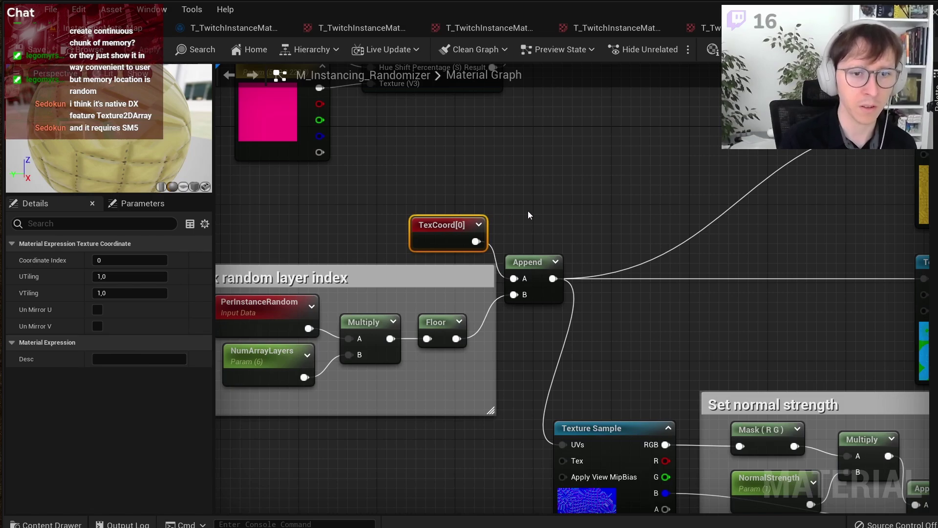
pyautogui.moveTo(555, 218); pyautogui.dragTo(514, 144, button='right')
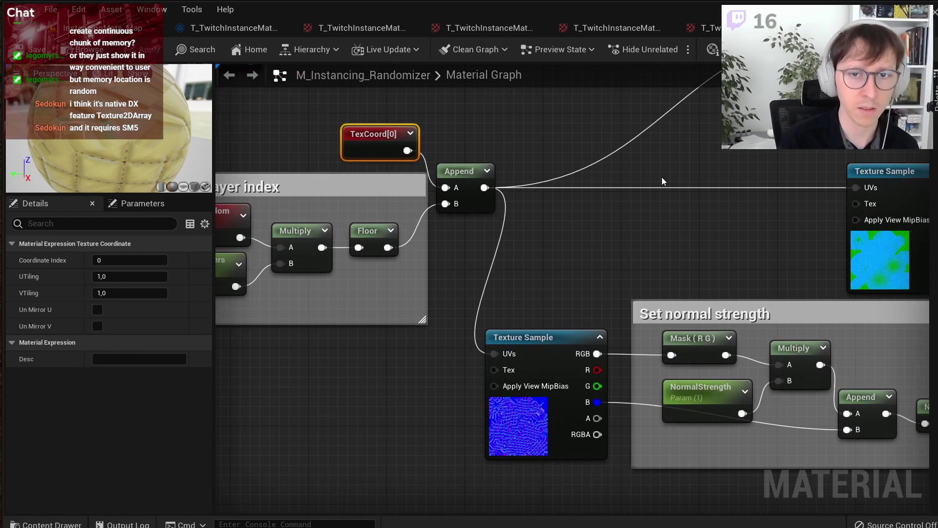
pyautogui.moveTo(661, 177); pyautogui.dragTo(566, 217, button='right')
# Step: Bring up the six-layer texture array and zoom around its preview
pyautogui.click(365, 30)
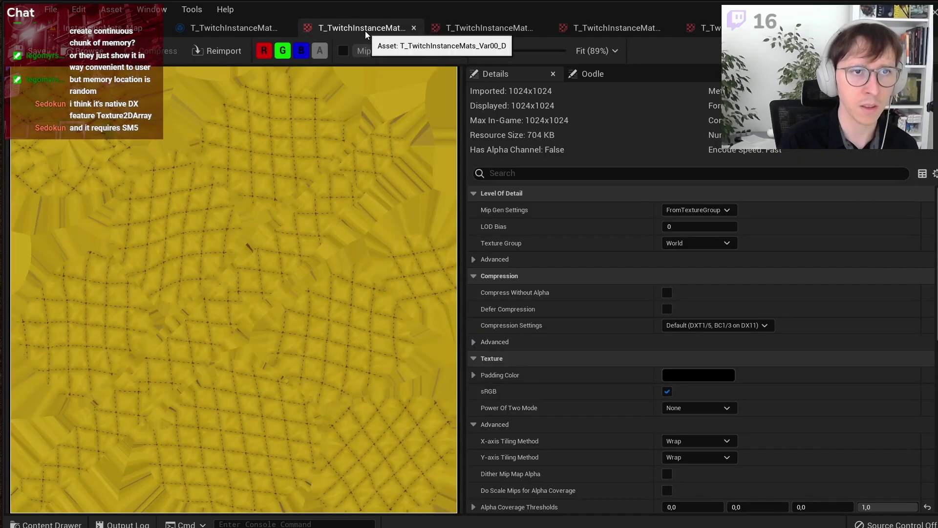
pyautogui.click(268, 31)
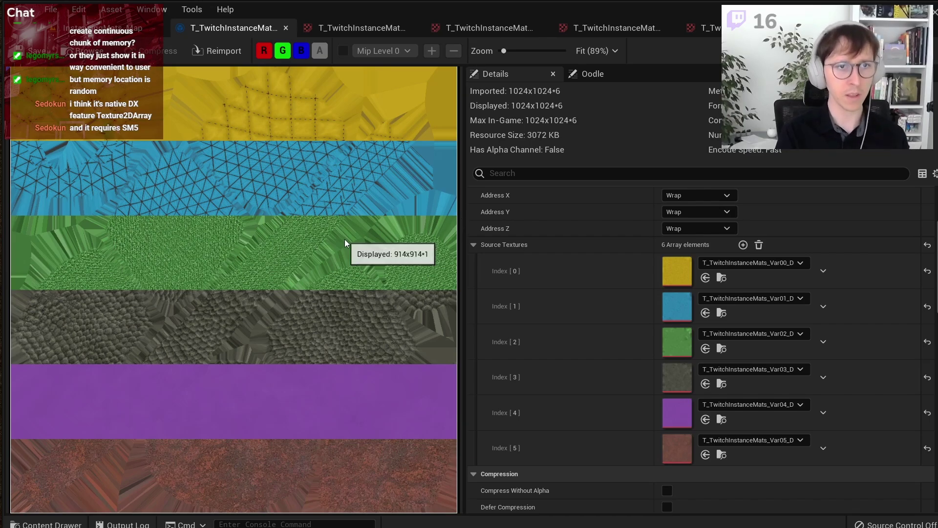
pyautogui.scroll(-3, 327, 212)
pyautogui.scroll(-3, 326, 207)
pyautogui.scroll(-2, 326, 203)
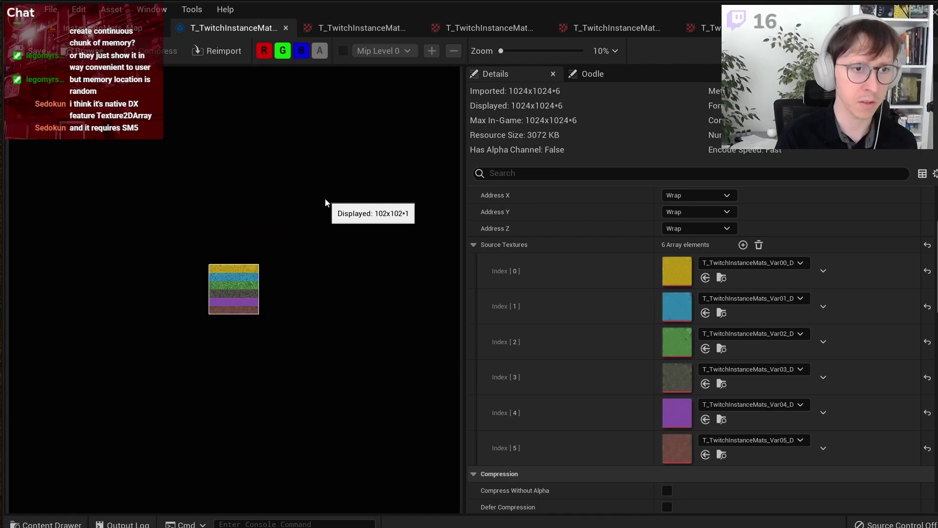
pyautogui.scroll(2, 325, 202)
pyautogui.scroll(3, 326, 202)
pyautogui.scroll(4, 325, 199)
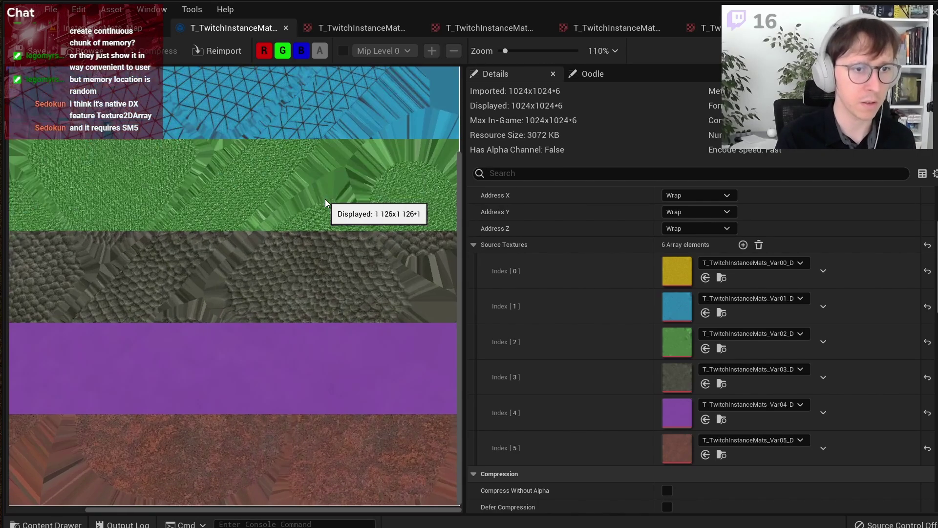
pyautogui.scroll(4, 322, 215)
# Step: Set the preview zoom to 40% and snip a screenshot of the six stacked colour bands
pyautogui.scroll(-5, 322, 228)
pyautogui.scroll(-5, 318, 224)
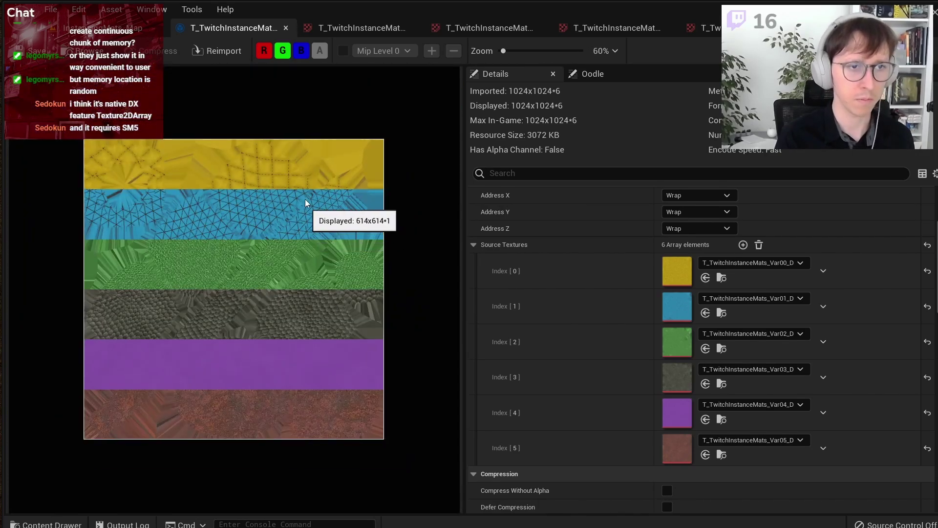
pyautogui.scroll(-1, 217, 198)
pyautogui.scroll(-1, 212, 200)
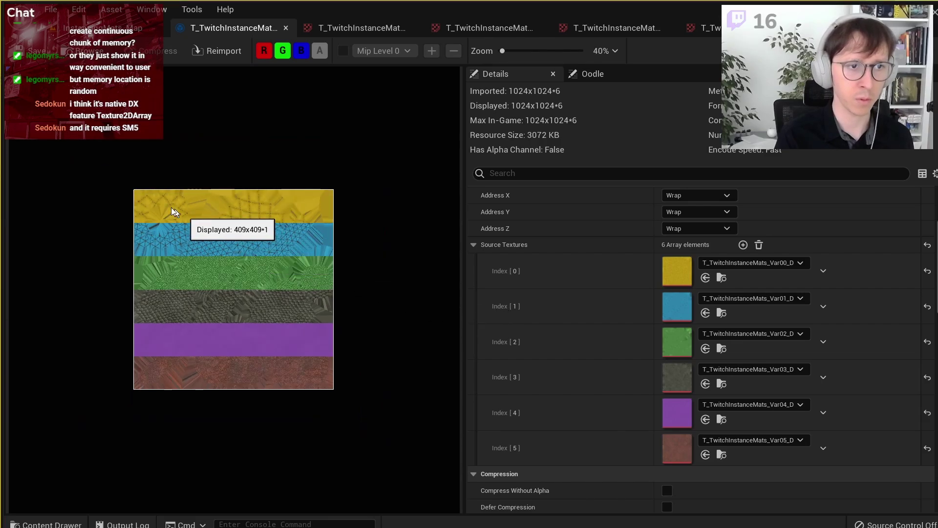
pyautogui.press('super+shift+s')
pyautogui.moveTo(117, 175); pyautogui.dragTo(374, 404)
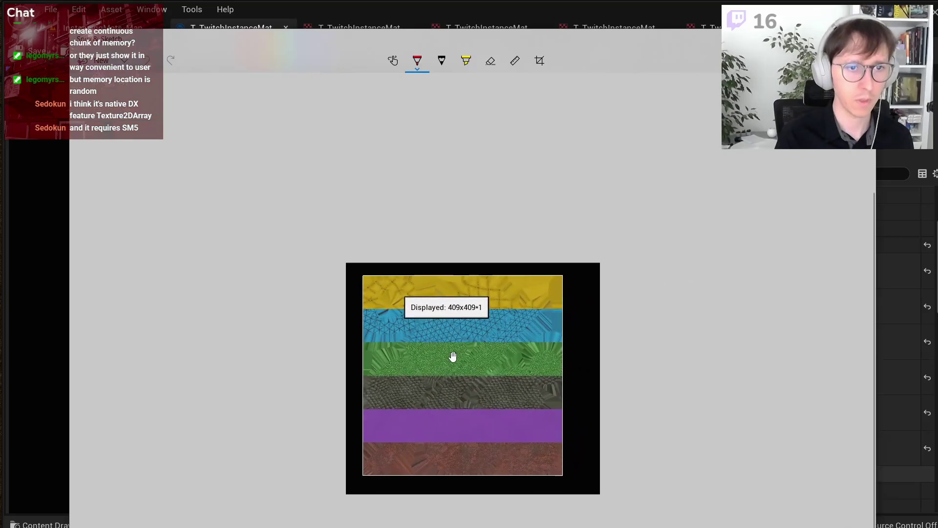
# Step: Undo the red circle sketched over the green band of the texture
pyautogui.keyDown('ctrl'); pyautogui.scroll(4, 453, 356); pyautogui.keyUp('ctrl')
pyautogui.scroll(-2, 413, 351)
pyautogui.keyDown('ctrl'); pyautogui.scroll(1, 359, 239); pyautogui.keyUp('ctrl')
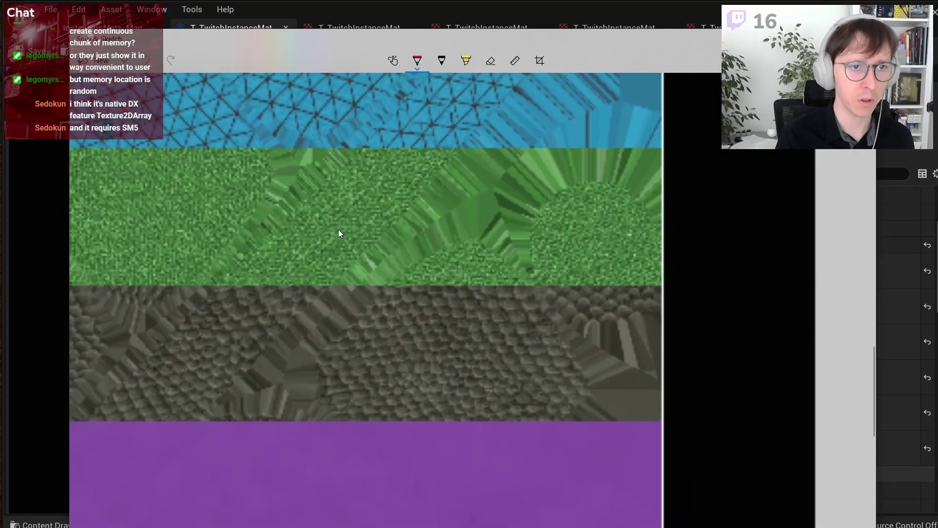
pyautogui.moveTo(338, 230)
pyautogui.mouseDown()
pyautogui.moveTo(332, 174)
pyautogui.moveTo(429, 212)
pyautogui.mouseUp()
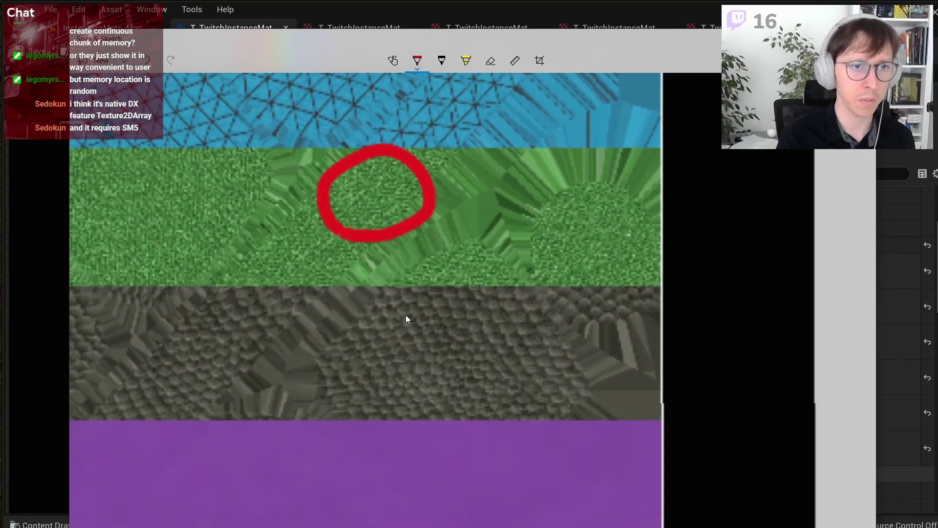
pyautogui.hotkey('ctrl', 'z')
# Step: Circle patches of the dark grey and blue bands in red, then undo them and close the sketch
pyautogui.scroll(-1, 333, 385)
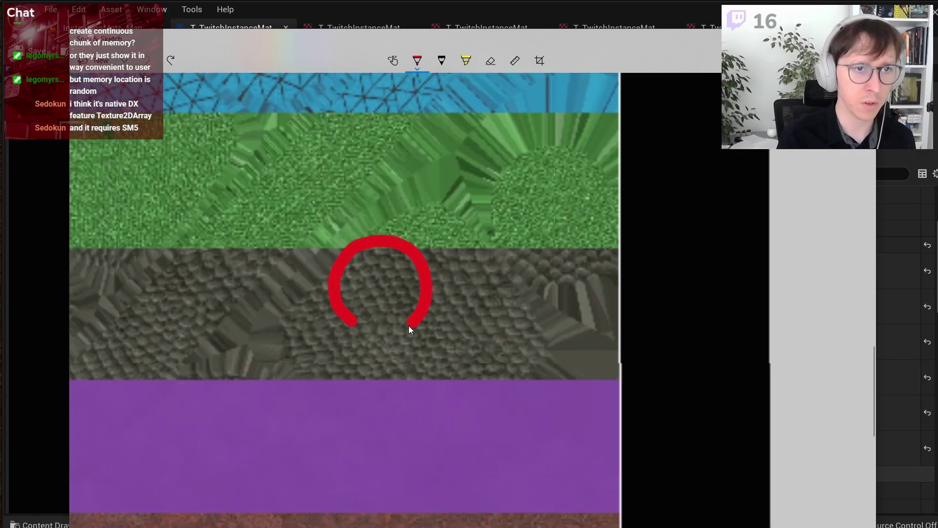
pyautogui.moveTo(409, 325); pyautogui.dragTo(359, 320)
pyautogui.scroll(4, 458, 327)
pyautogui.keyDown('ctrl'); pyautogui.scroll(1, 212, 242); pyautogui.keyUp('ctrl')
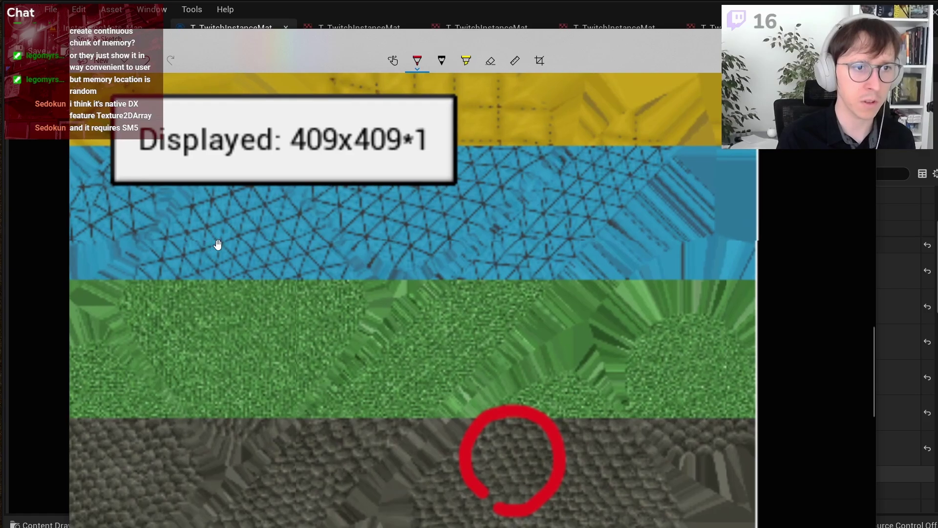
pyautogui.moveTo(324, 226); pyautogui.dragTo(274, 262)
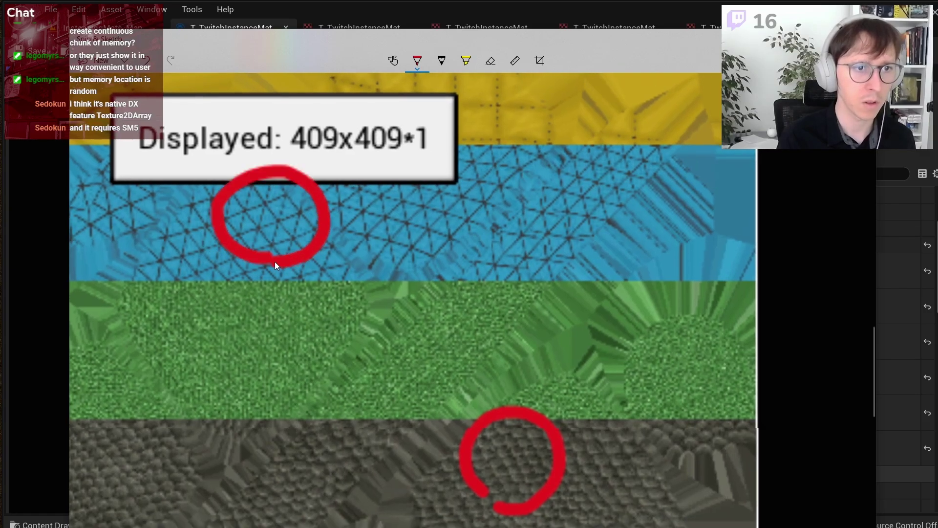
pyautogui.hotkey('ctrl', 'z')
pyautogui.hotkey('ctrl', 'z')
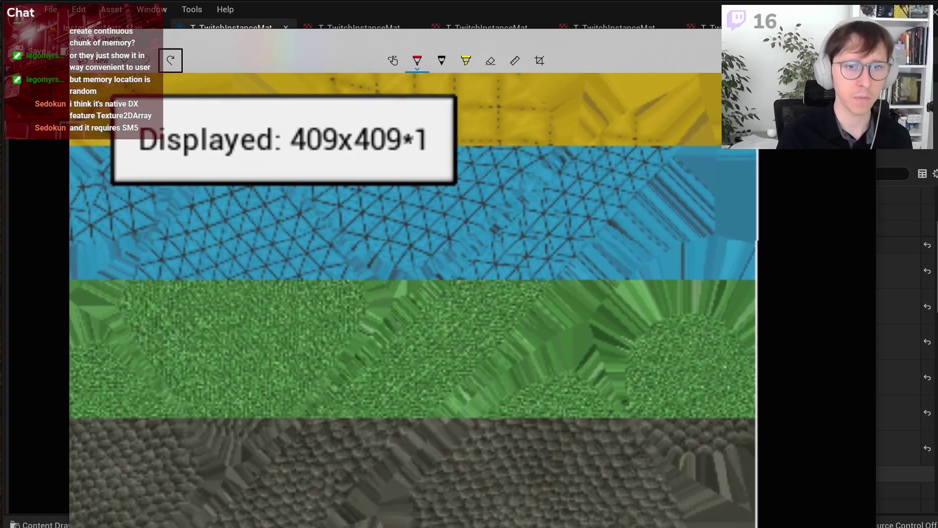
pyautogui.hotkey('alt', 'Tab')
# Step: Switch to the T_TwitchInstanceMats_Var00_D texture and enable single Mip Level preview
pyautogui.scroll(2, 288, 245)
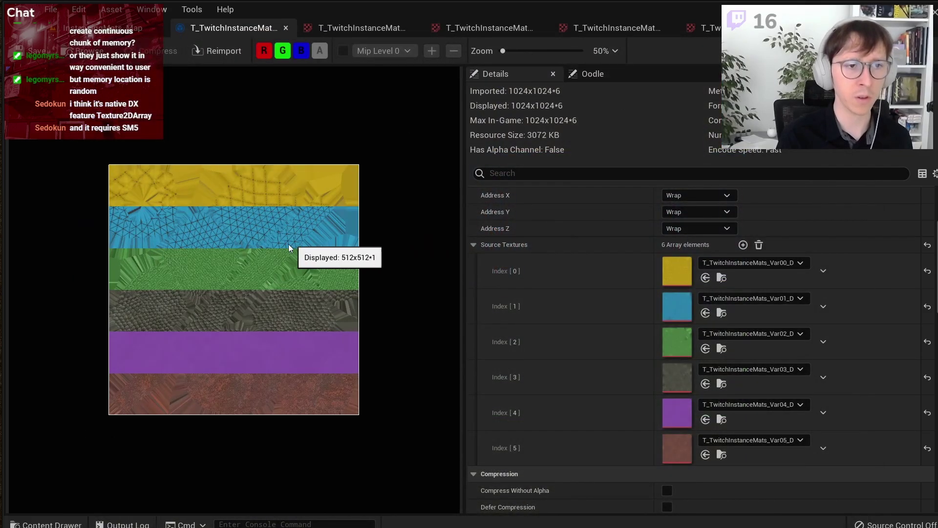
pyautogui.scroll(3, 281, 247)
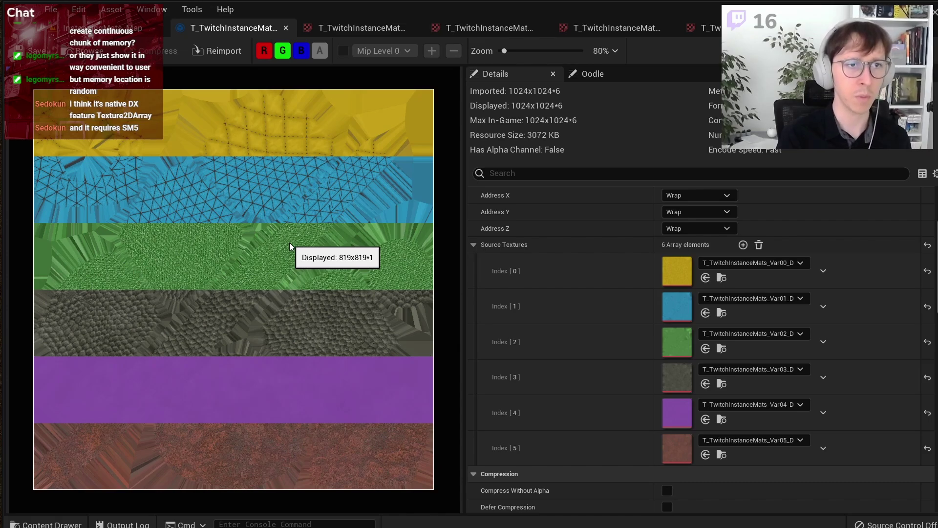
pyautogui.click(356, 33)
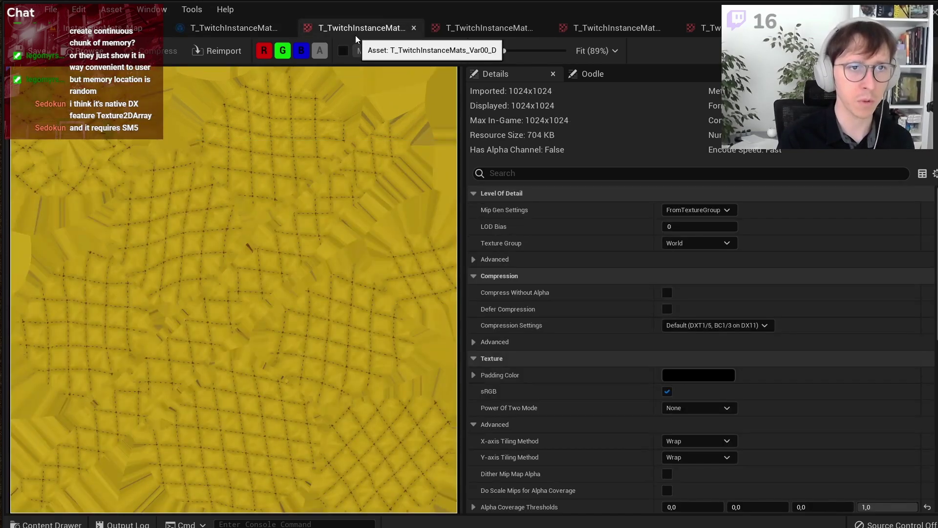
pyautogui.click(342, 51)
# Step: Preview mip levels 3, 2, 0, 1, 2 and 3 of the yellow texture in turn
pyautogui.click(391, 51)
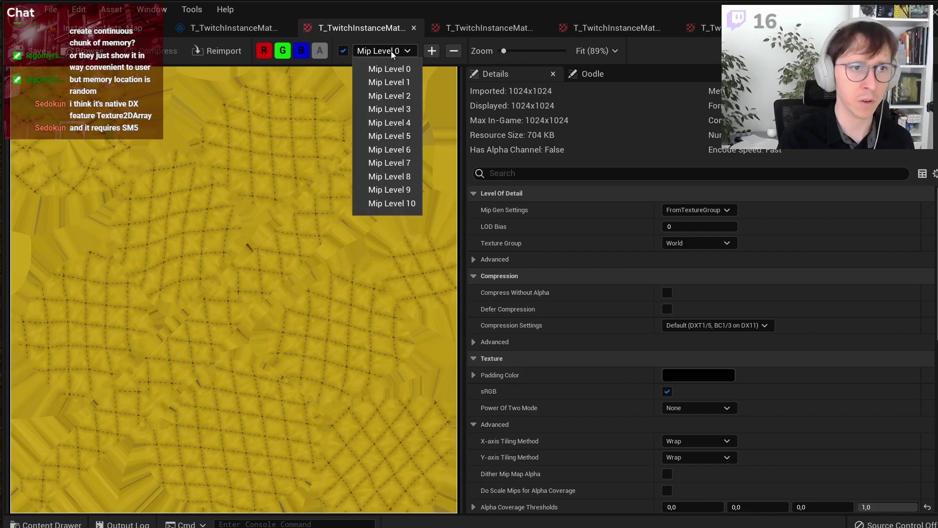
pyautogui.click(391, 109)
pyautogui.click(391, 51)
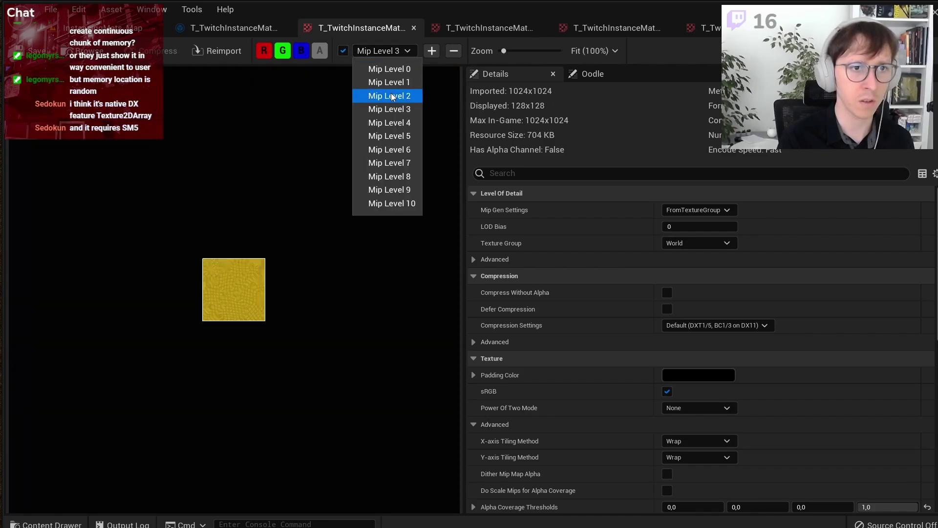
pyautogui.click(391, 94)
pyautogui.click(384, 51)
pyautogui.click(386, 69)
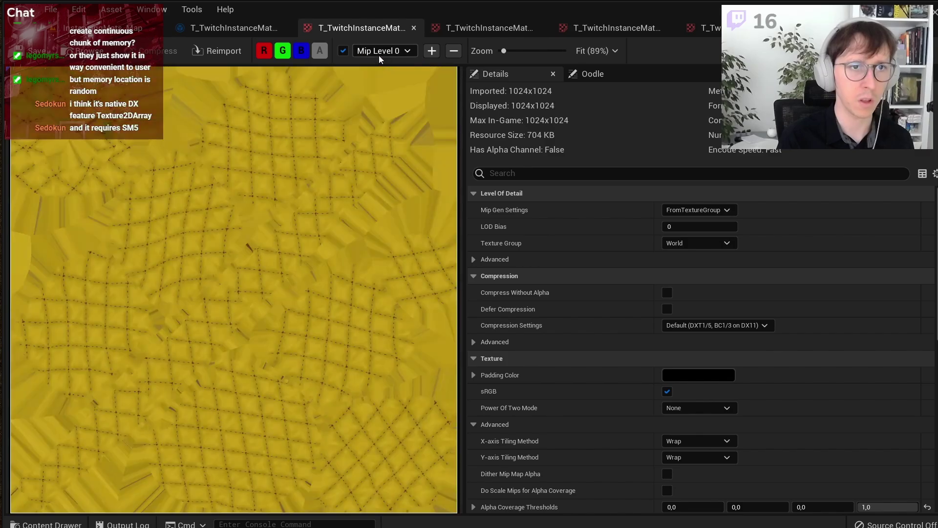
pyautogui.click(379, 54)
pyautogui.click(382, 82)
pyautogui.click(380, 51)
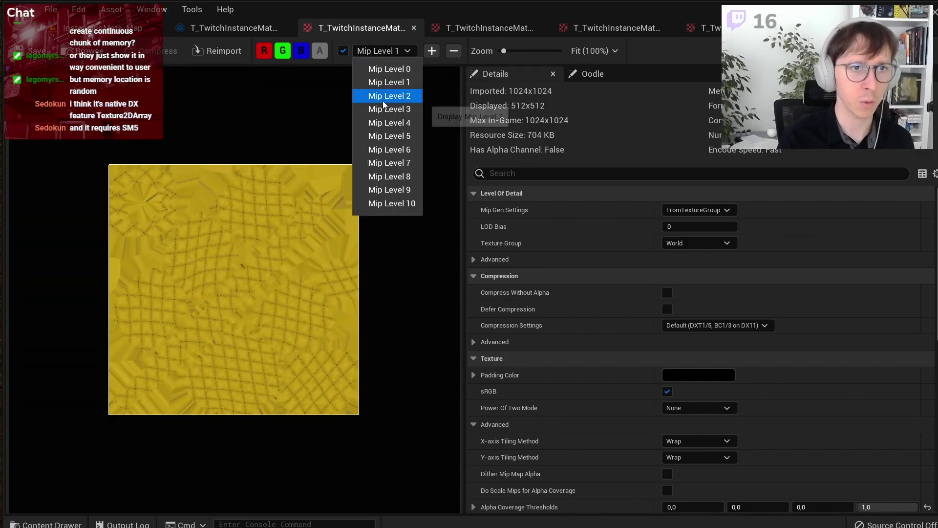
pyautogui.click(382, 97)
pyautogui.click(397, 53)
pyautogui.click(394, 110)
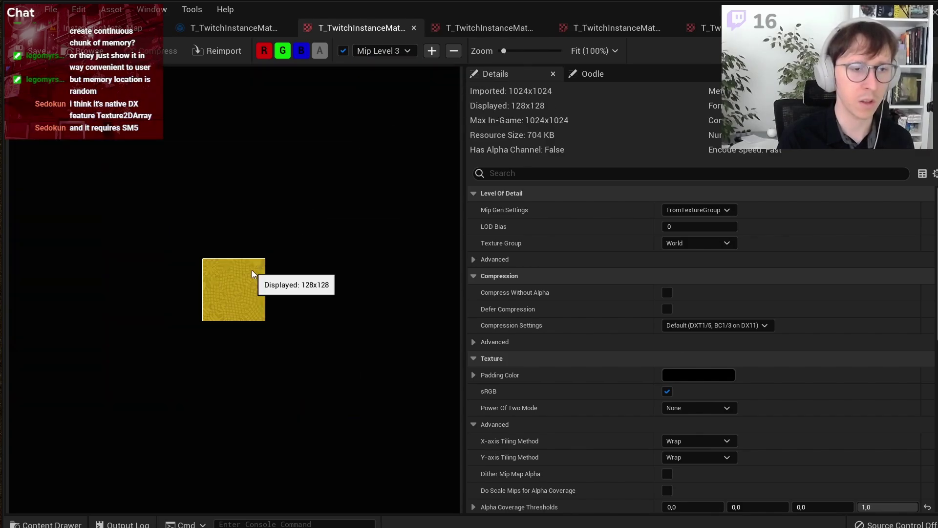
# Step: Zoom in on the texture and return the preview to full-resolution mip level 0
pyautogui.scroll(5, 256, 257)
pyautogui.scroll(9, 239, 302)
pyautogui.scroll(8, 226, 278)
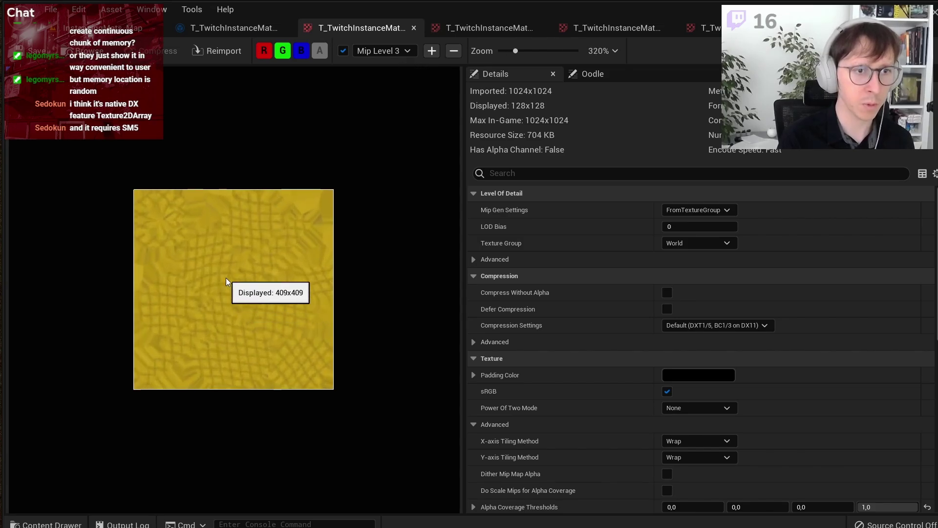
pyautogui.scroll(4, 226, 277)
pyautogui.scroll(2, 206, 266)
pyautogui.scroll(2, 203, 265)
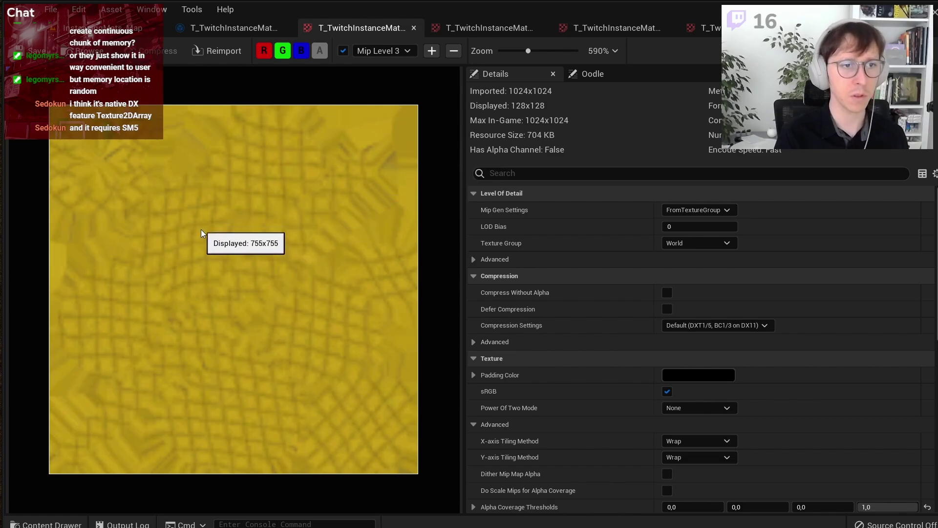
pyautogui.scroll(1, 209, 221)
pyautogui.scroll(1, 209, 221)
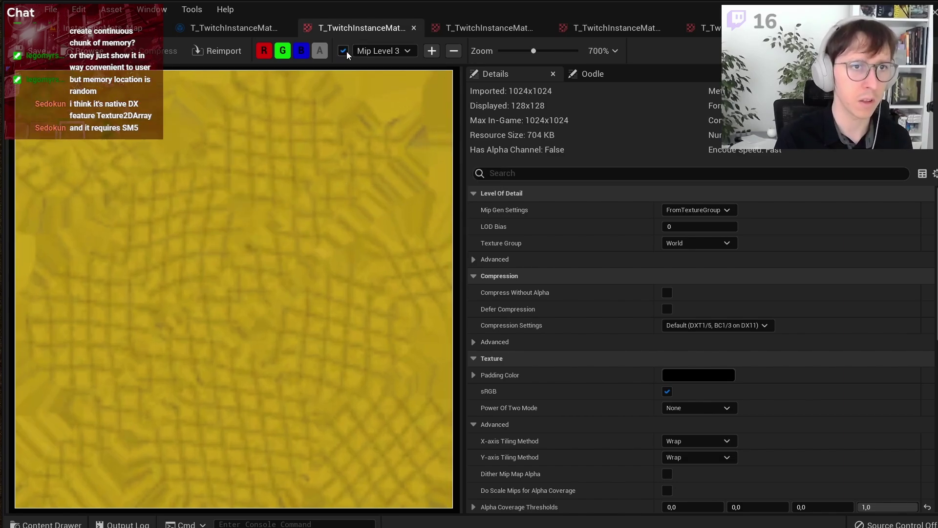
pyautogui.click(371, 51)
pyautogui.click(371, 64)
# Step: Turn off the Mip Level preview and zoom around the yellow Var00 texture
pyautogui.click(343, 50)
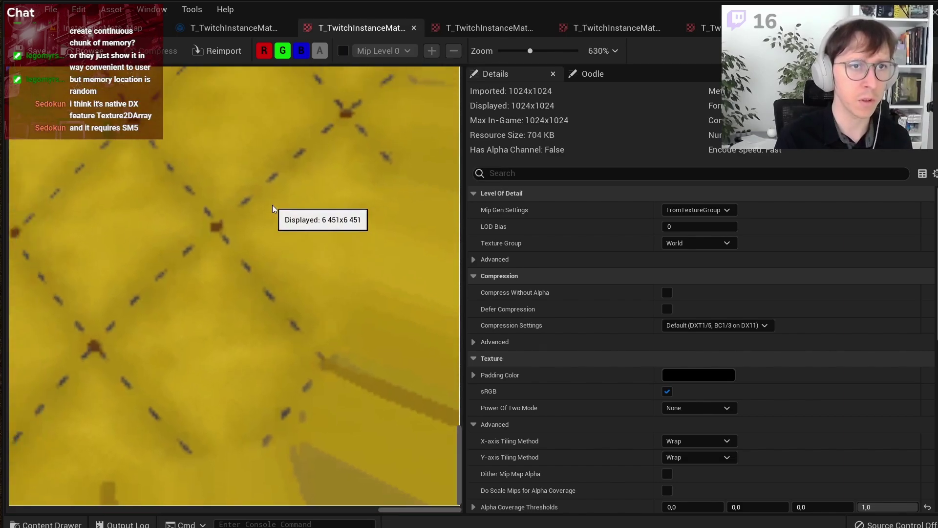
pyautogui.scroll(-3, 272, 204)
pyautogui.scroll(-3, 270, 210)
pyautogui.scroll(-2, 270, 215)
pyautogui.scroll(-3, 271, 215)
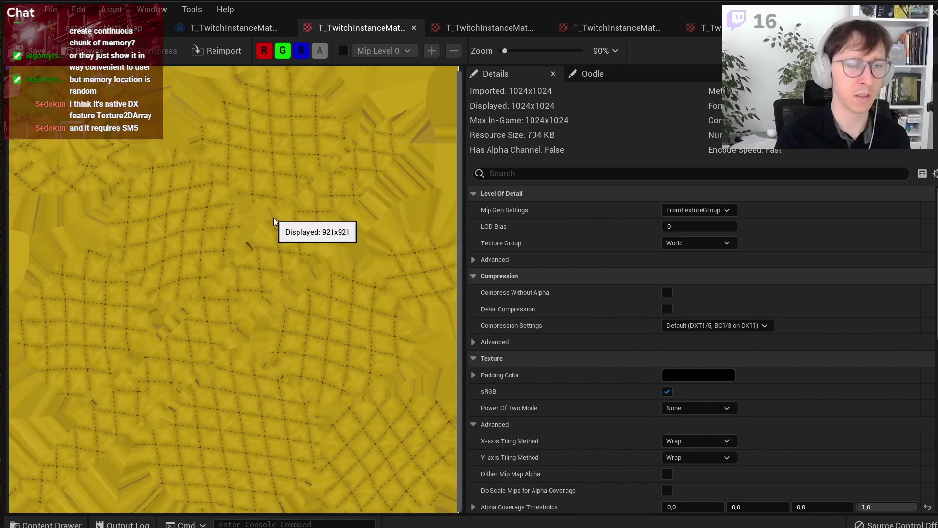
pyautogui.scroll(-3, 274, 220)
pyautogui.scroll(1, 274, 225)
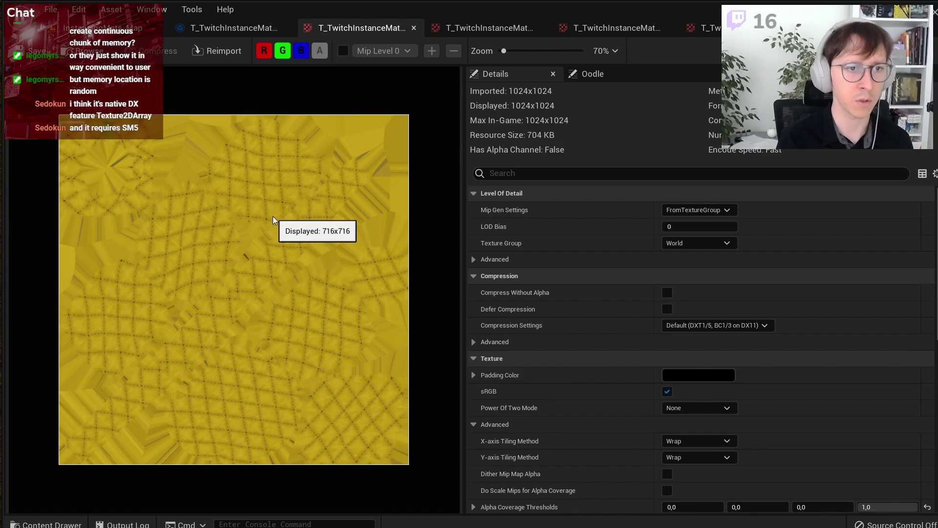
pyautogui.scroll(3, 163, 209)
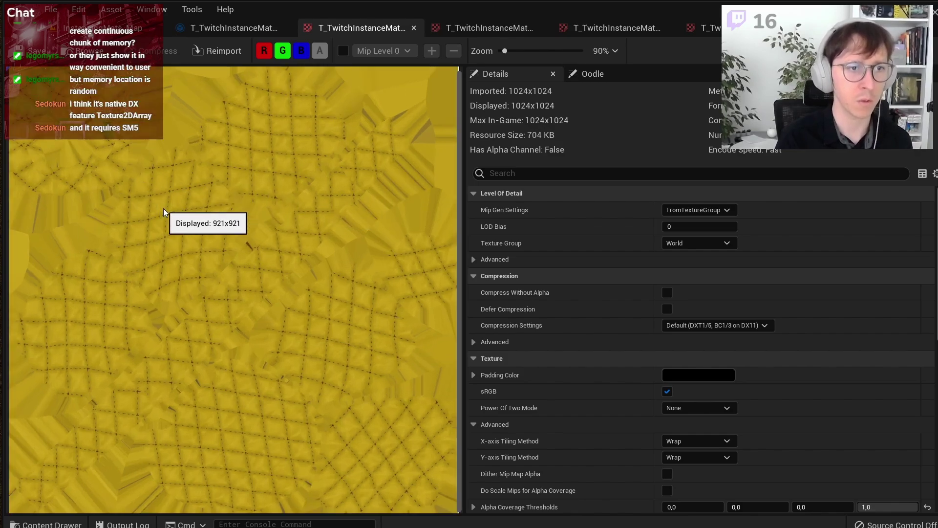
pyautogui.scroll(4, 175, 207)
pyautogui.scroll(2, 276, 272)
pyautogui.scroll(1, 277, 273)
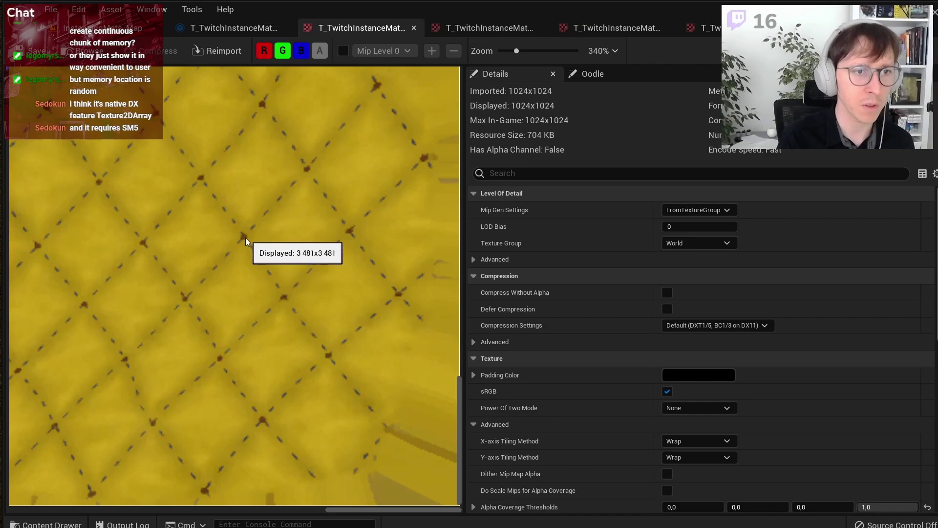
# Step: Zoom the yellow texture again, then switch to the T_TwitchInstanceMats_Array_D texture array
pyautogui.scroll(-2, 246, 227)
pyautogui.scroll(-2, 245, 227)
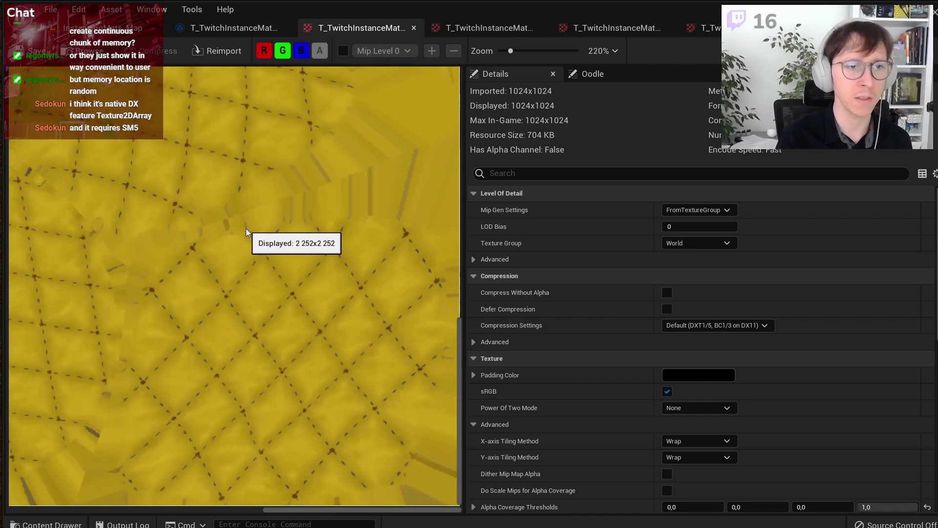
pyautogui.scroll(-2, 248, 230)
pyautogui.scroll(-1, 247, 230)
pyautogui.scroll(-3, 318, 110)
pyautogui.scroll(1, 320, 124)
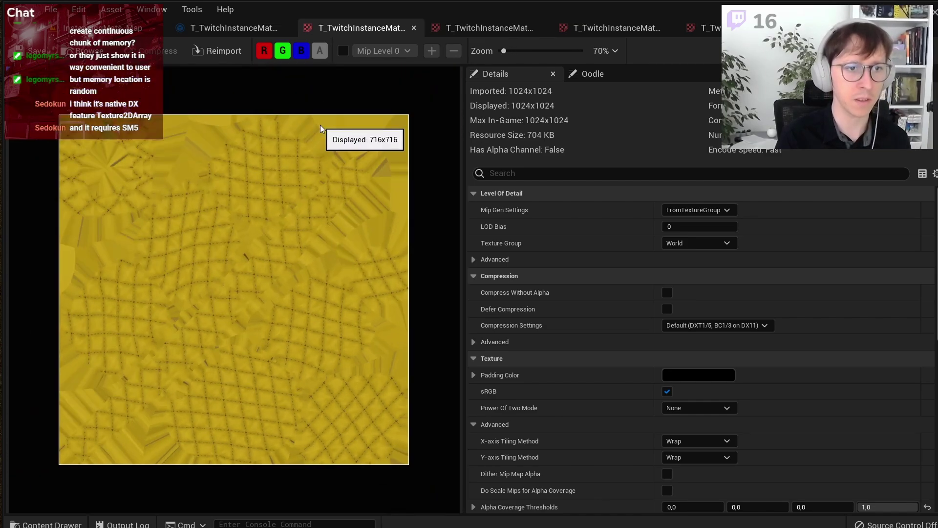
pyautogui.scroll(1, 323, 124)
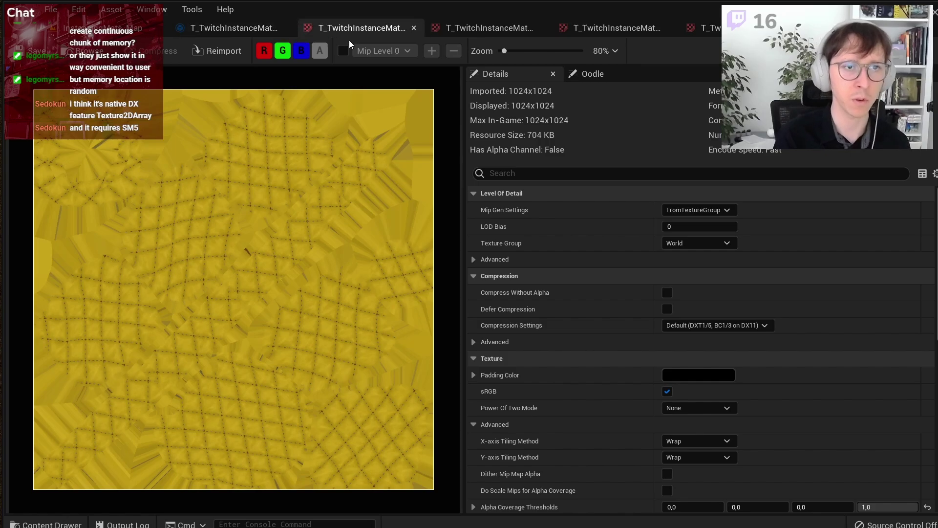
pyautogui.click(251, 27)
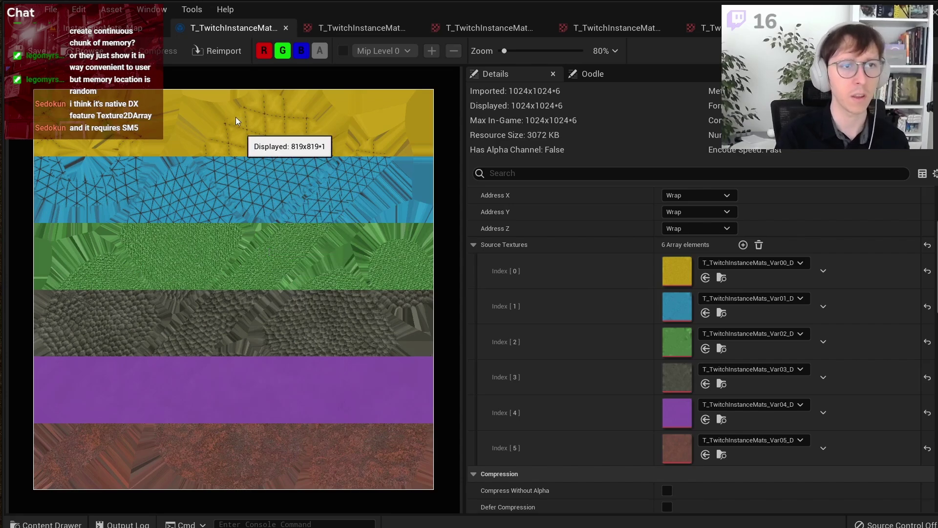
# Step: Go back to the InstancingMats_Map level, deselect the spheres and fly the camera into the field
pyautogui.click(110, 28)
pyautogui.click(498, 133)
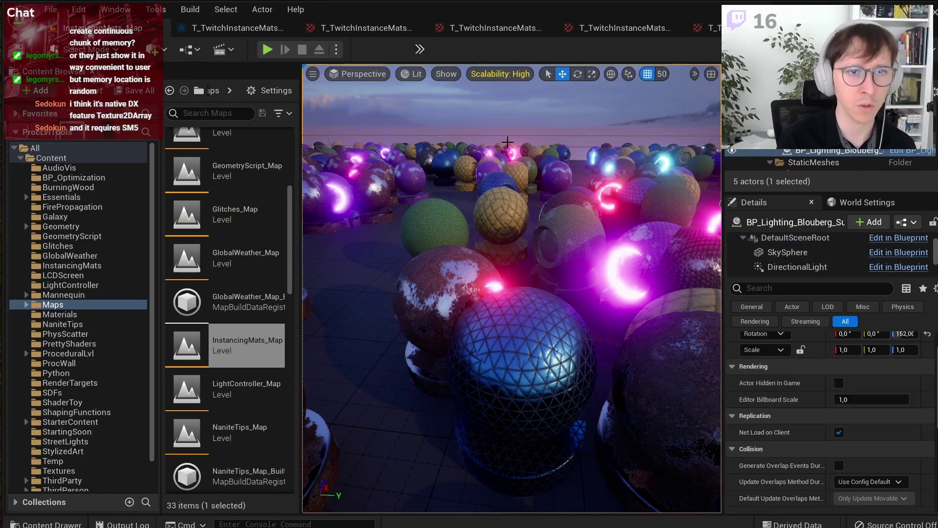
pyautogui.moveTo(497, 133); pyautogui.dragTo(518, 147, button='right')
pyautogui.scroll(2, 620, 341)
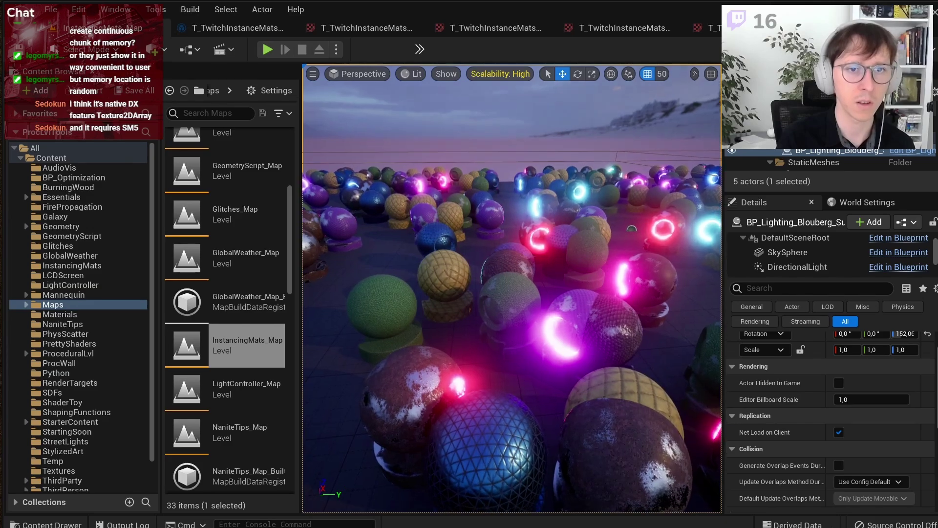
pyautogui.scroll(1, 620, 341)
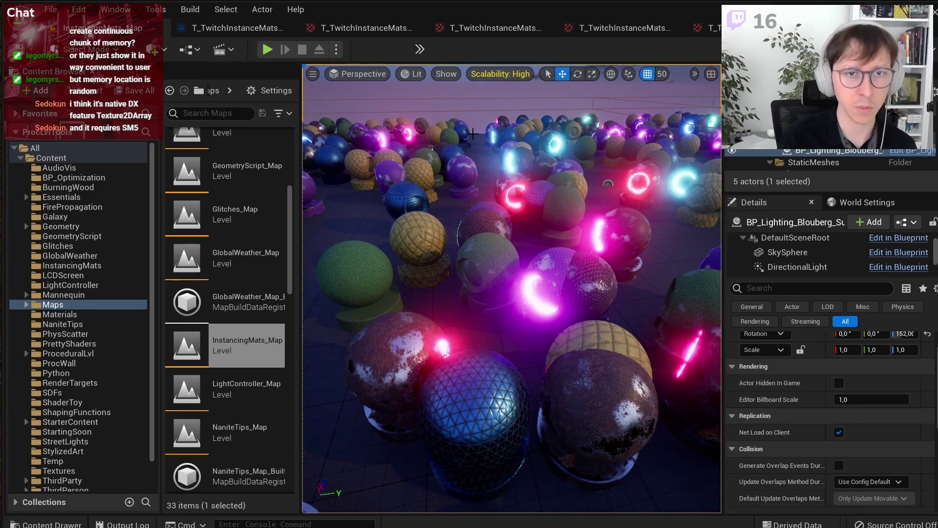
pyautogui.moveTo(473, 133); pyautogui.dragTo(477, 133, button='right')
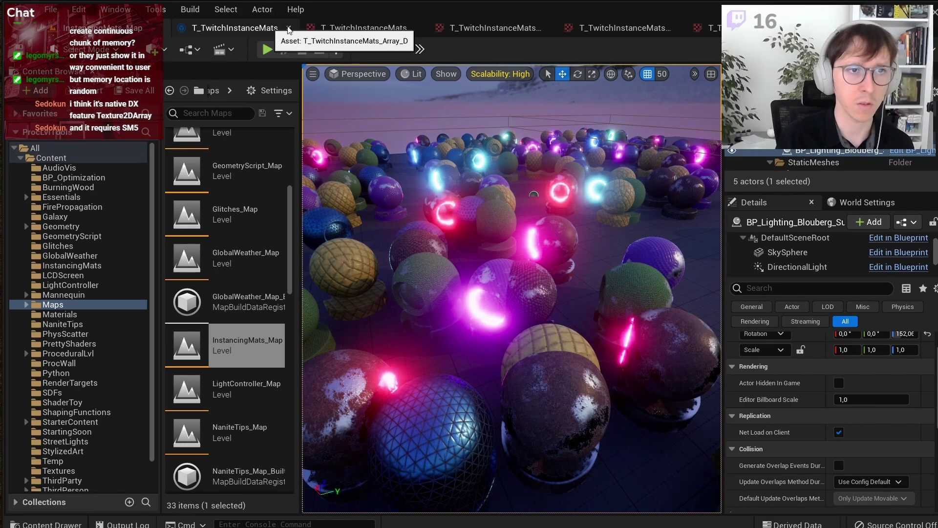
# Step: Compare the yellow Var00 texture with the Array_D texture array once more
pyautogui.click(356, 25)
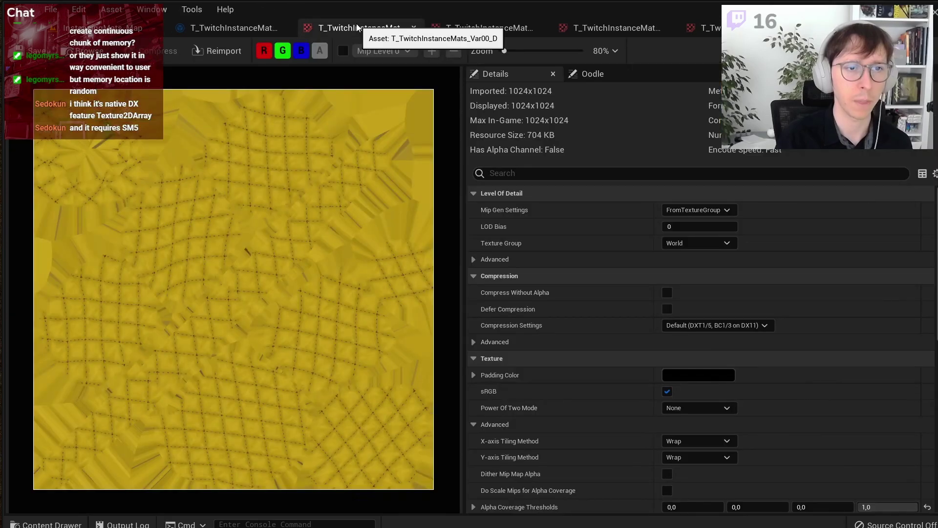
pyautogui.click(244, 29)
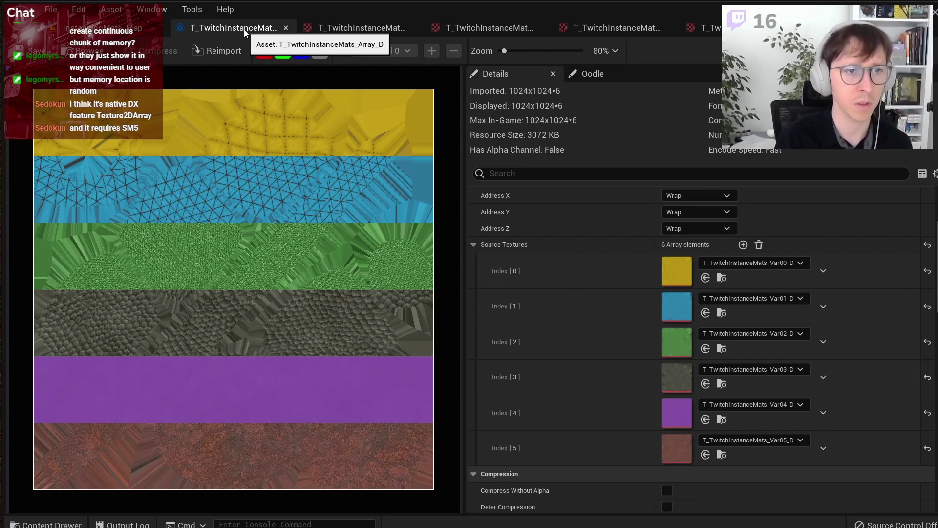
pyautogui.click(368, 24)
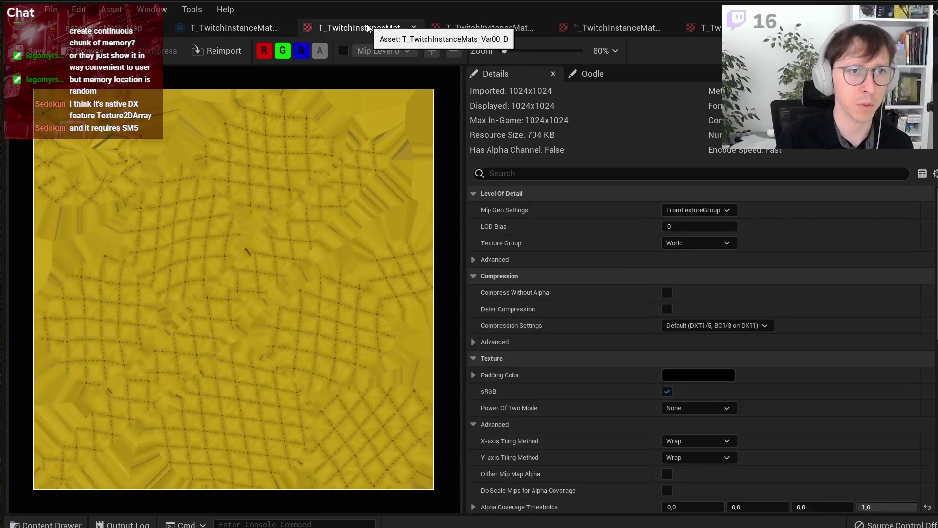
# Step: Close all four T_TwitchInstanceMats texture editor tabs
pyautogui.middleClick(368, 24)
pyautogui.middleClick(368, 24)
pyautogui.middleClick(367, 24)
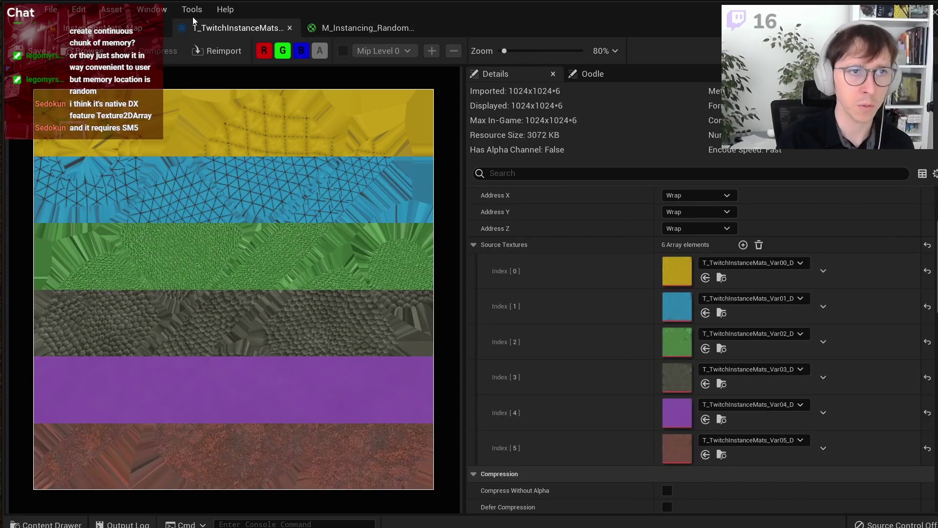
pyautogui.middleClick(242, 26)
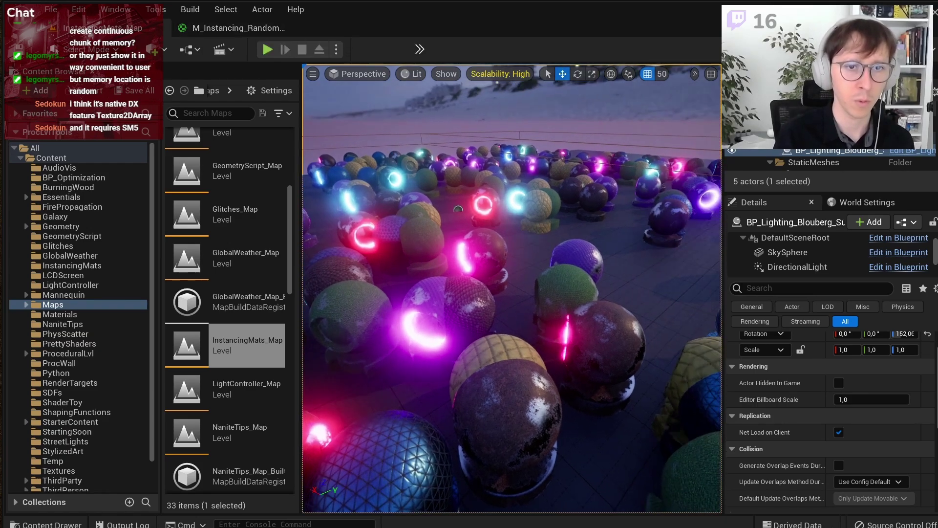
# Step: Fly the camera in, back out, then low among the spheres looking toward the horizon
pyautogui.moveTo(537, 174); pyautogui.dragTo(537, 170)
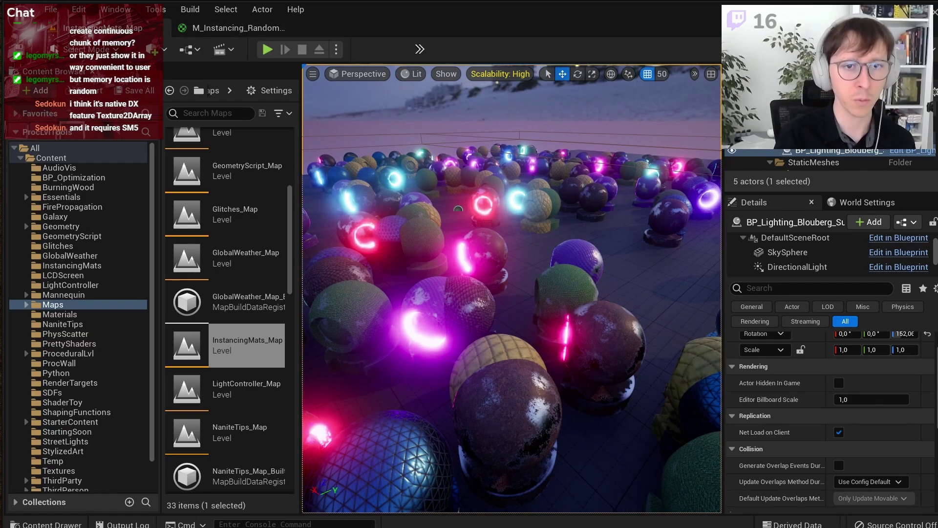
pyautogui.moveTo(536, 171)
pyautogui.mouseDown(button='right')
pyautogui.moveTo(537, 152)
pyautogui.moveTo(484, 421)
pyautogui.mouseUp(button='right')
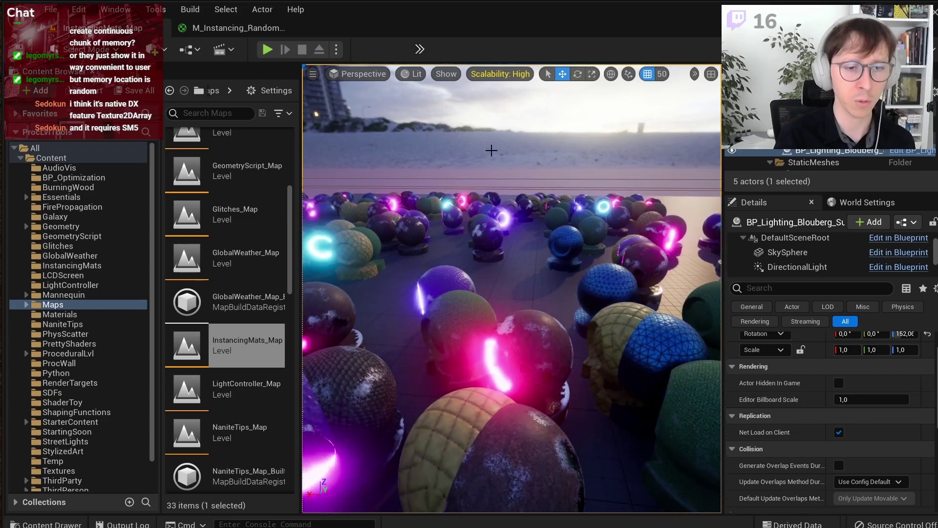
pyautogui.moveTo(483, 421)
pyautogui.mouseDown()
pyautogui.moveTo(538, 215)
pyautogui.moveTo(528, 313)
pyautogui.moveTo(477, 249)
pyautogui.mouseUp()
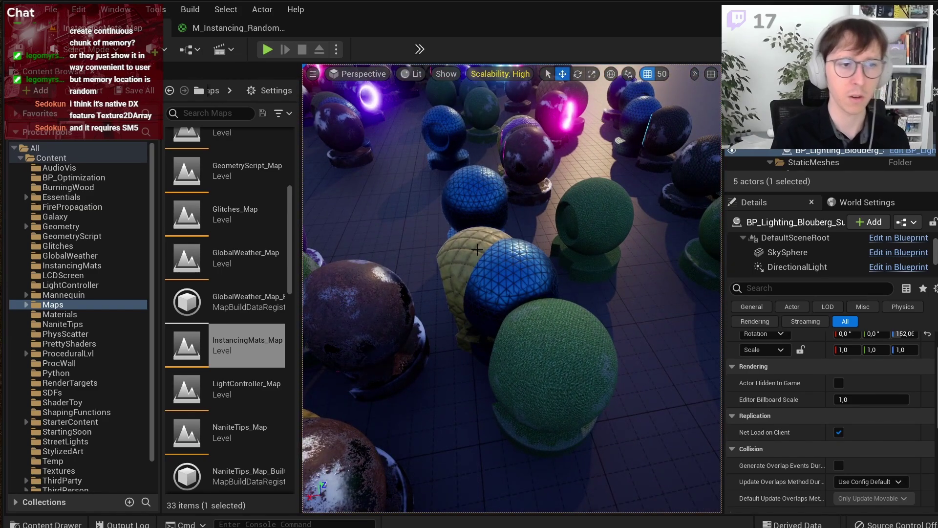
pyautogui.moveTo(477, 250)
pyautogui.mouseDown(button='right')
pyautogui.moveTo(477, 210)
pyautogui.moveTo(492, 291)
pyautogui.mouseUp(button='right')
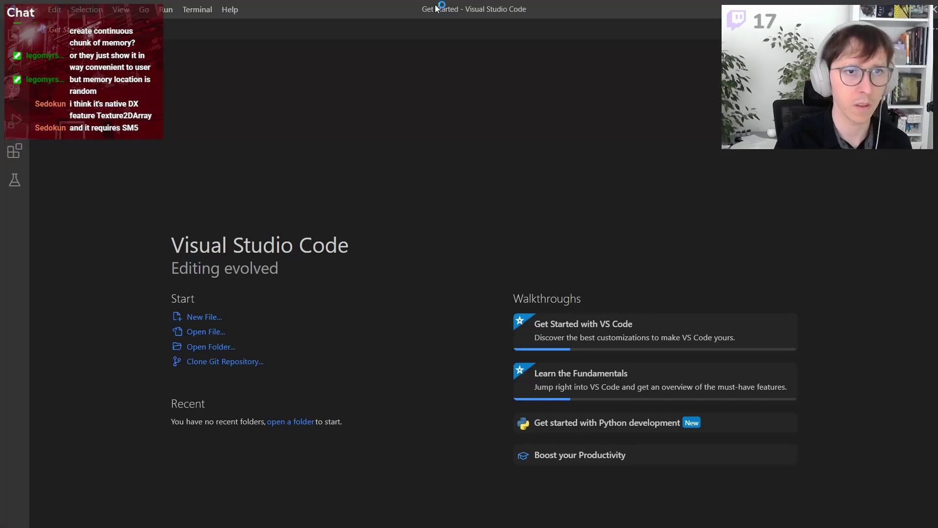
# Step: Create a new file snapped to the right half, headed 'Blending materials:' with enlarged text
pyautogui.doubleClick(124, 32)
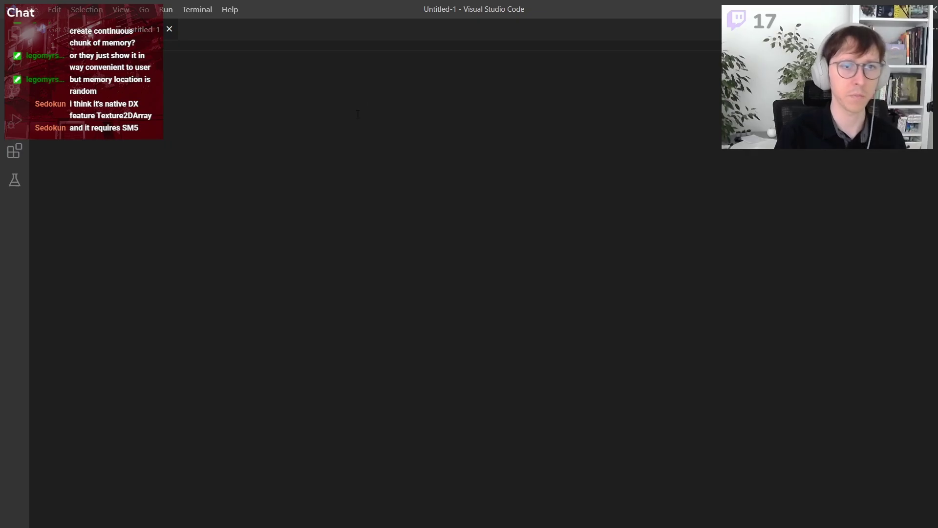
pyautogui.press('super+Right')
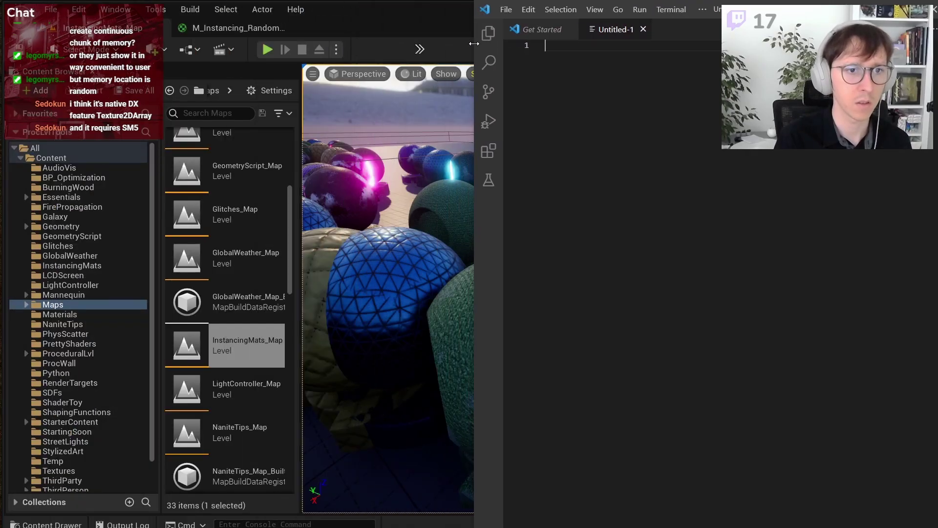
pyautogui.moveTo(474, 43); pyautogui.dragTo(446, 44)
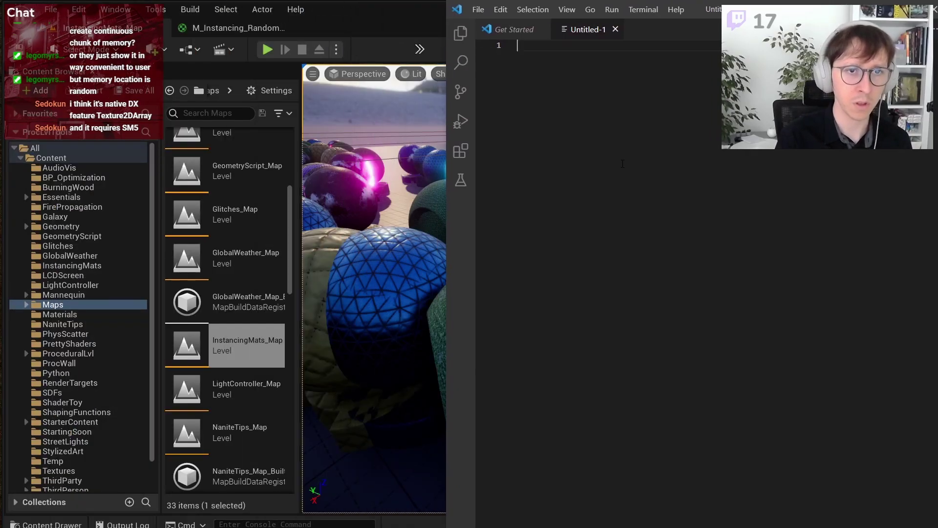
pyautogui.write('Blending ma')
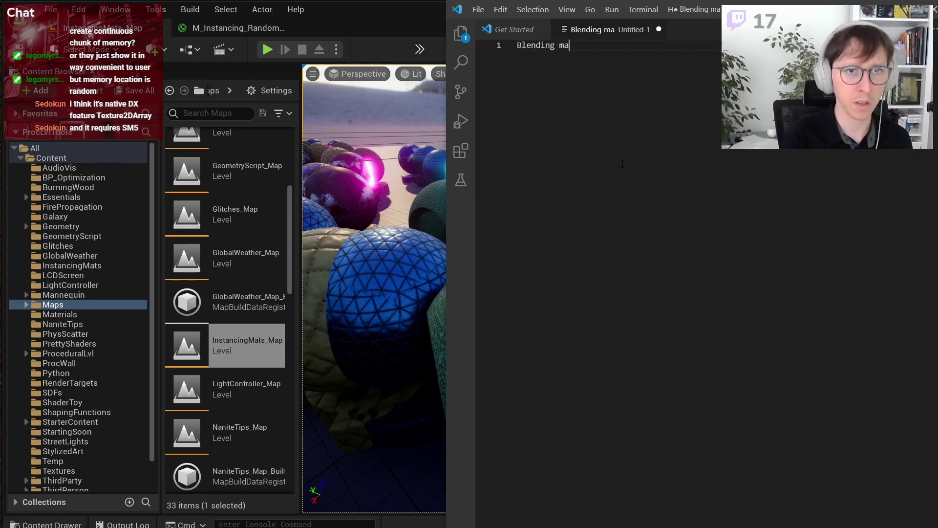
pyautogui.write('terials:')
pyautogui.hotkey('ctrl', '=')
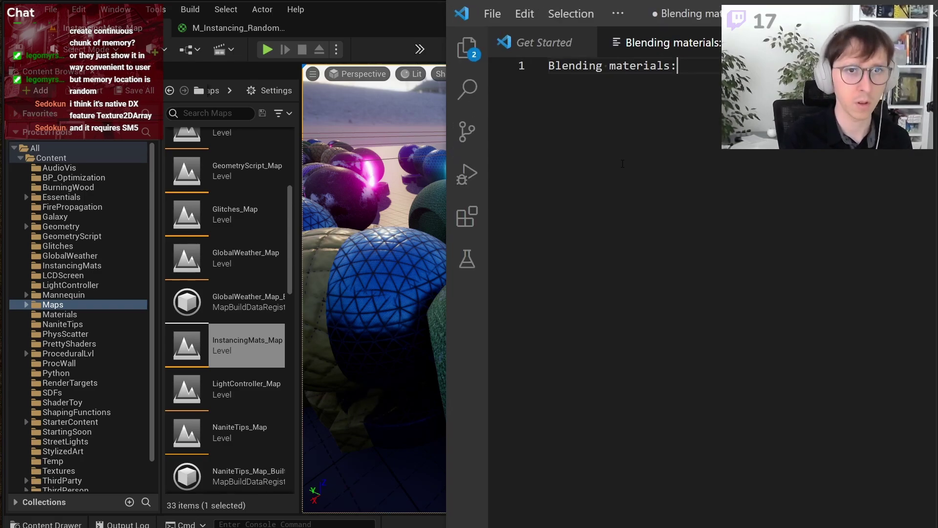
pyautogui.hotkey('ctrl', '=')
# Step: Add the first bullet about an overlay on top of another material and start a second bullet
pyautogui.press('Return')
pyautogui.press('Return')
pyautogui.write('- An over')
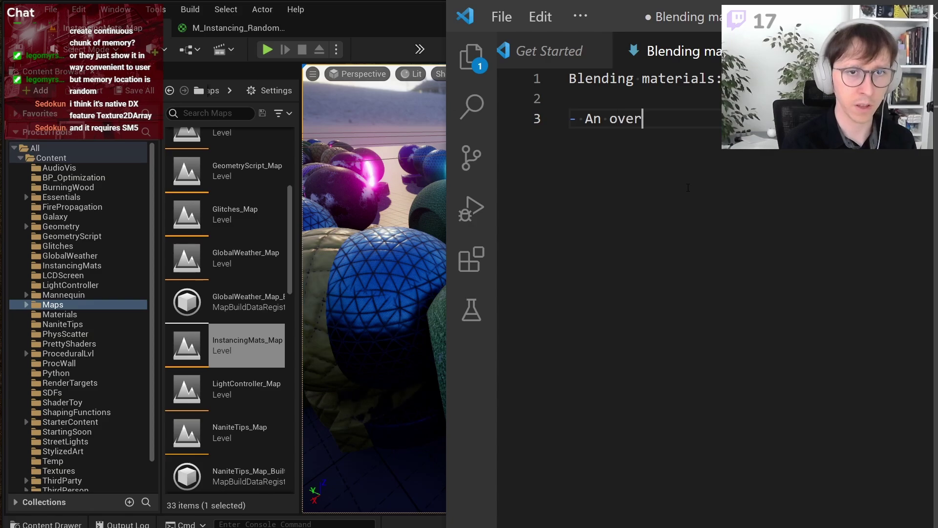
pyautogui.write('lay ov')
pyautogui.press('BackSpace')
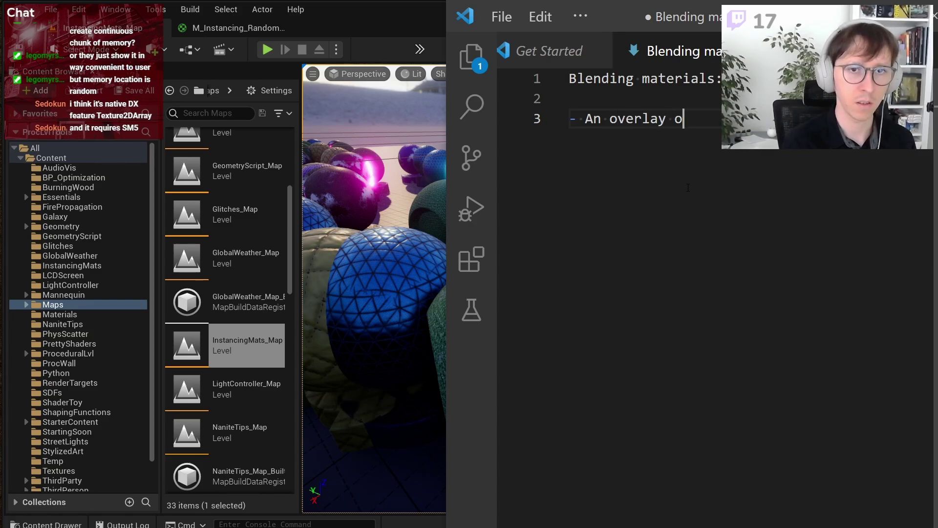
pyautogui.write('n top ')
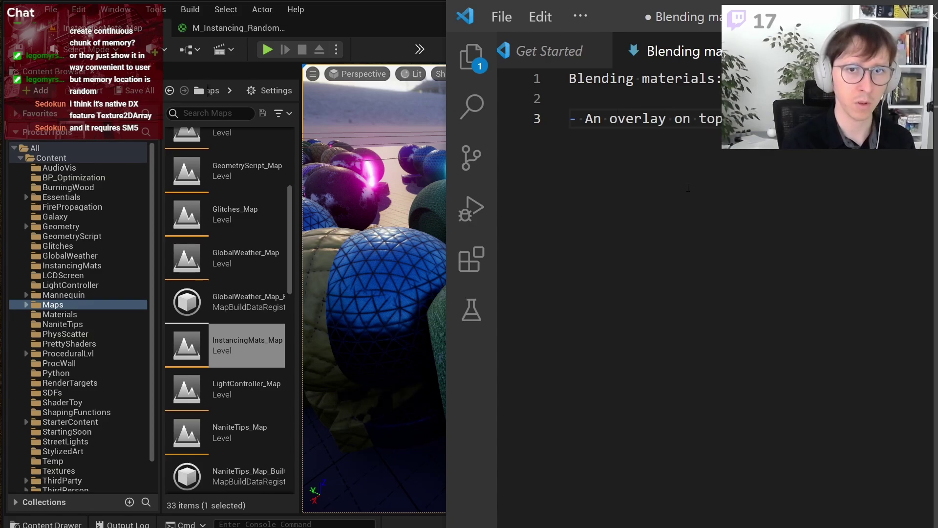
pyautogui.write('material')
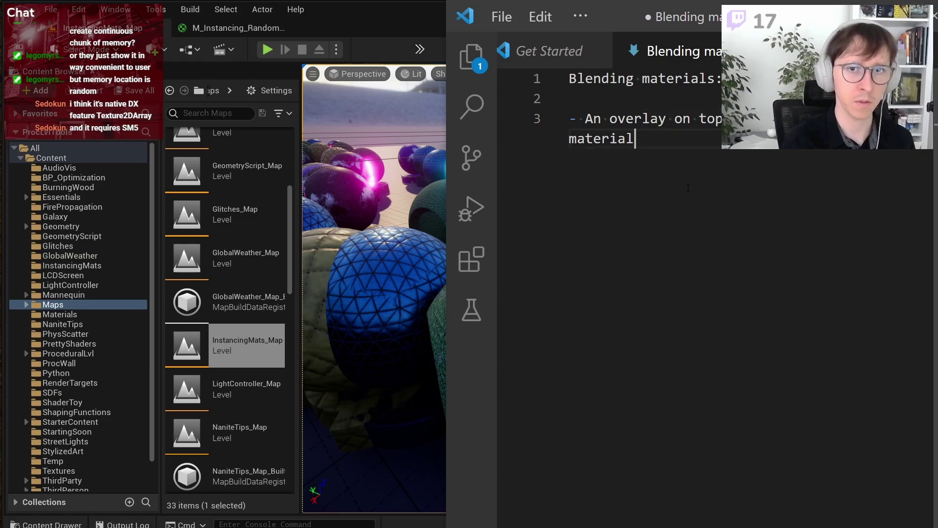
pyautogui.hotkey('ctrl', '-')
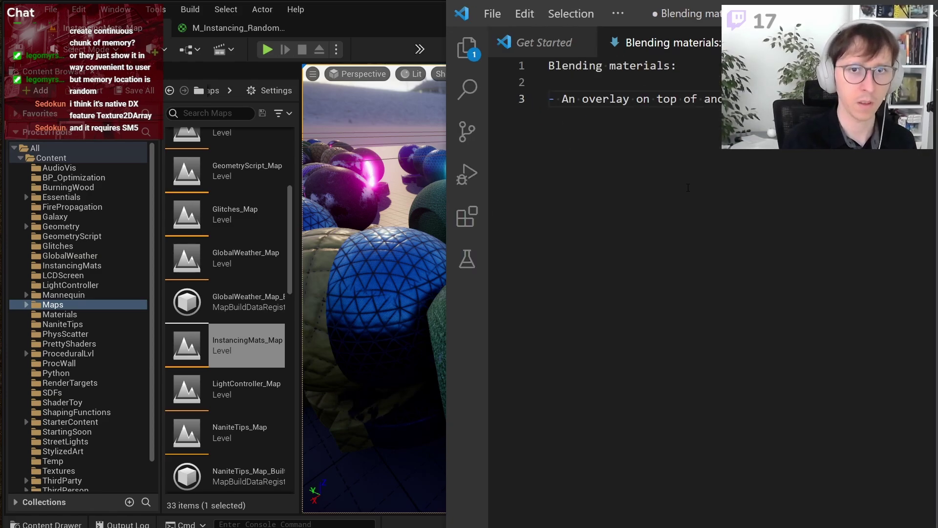
pyautogui.press('Return')
pyautogui.press('BackSpace')
pyautogui.press('BackSpace')
pyautogui.write('-')
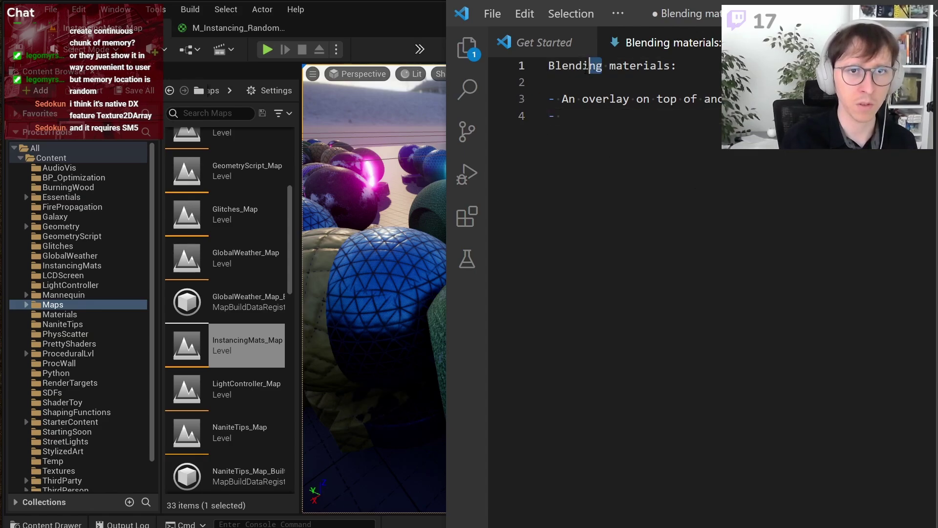
pyautogui.moveTo(602, 65); pyautogui.dragTo(569, 65)
pyautogui.click(594, 120)
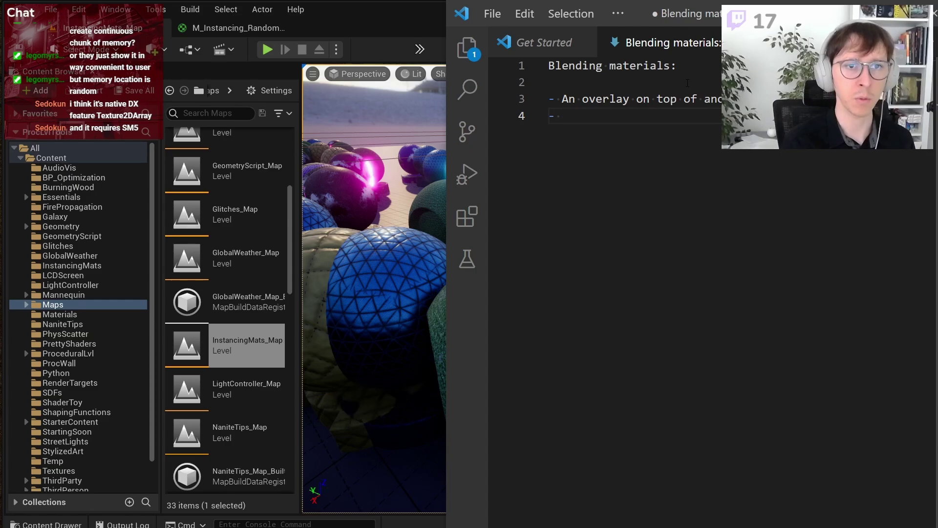
# Step: Snip the overlapping spheres and draw a red zigzag along their yellow–blue seam
pyautogui.hotkey('alt', 'Tab')
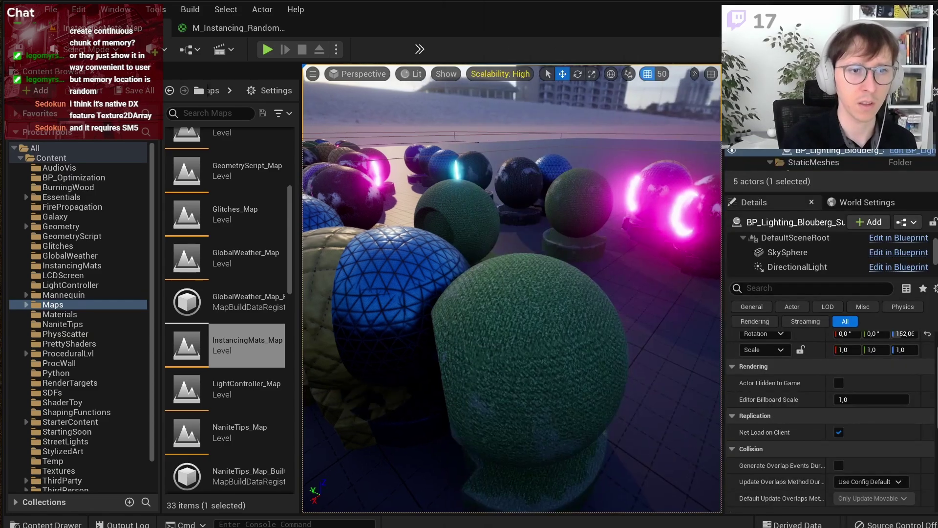
pyautogui.press('super+shift+s')
pyautogui.moveTo(314, 193); pyautogui.dragTo(472, 444)
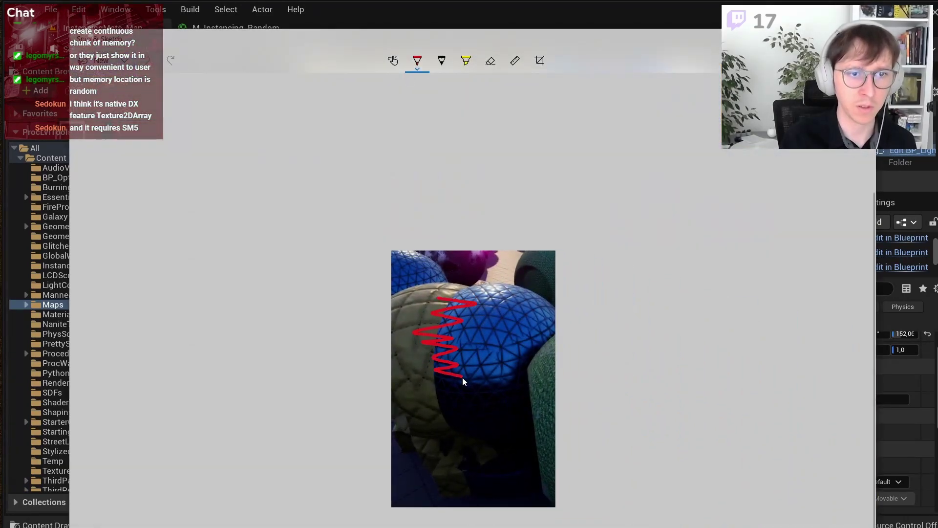
pyautogui.moveTo(463, 378); pyautogui.dragTo(459, 420)
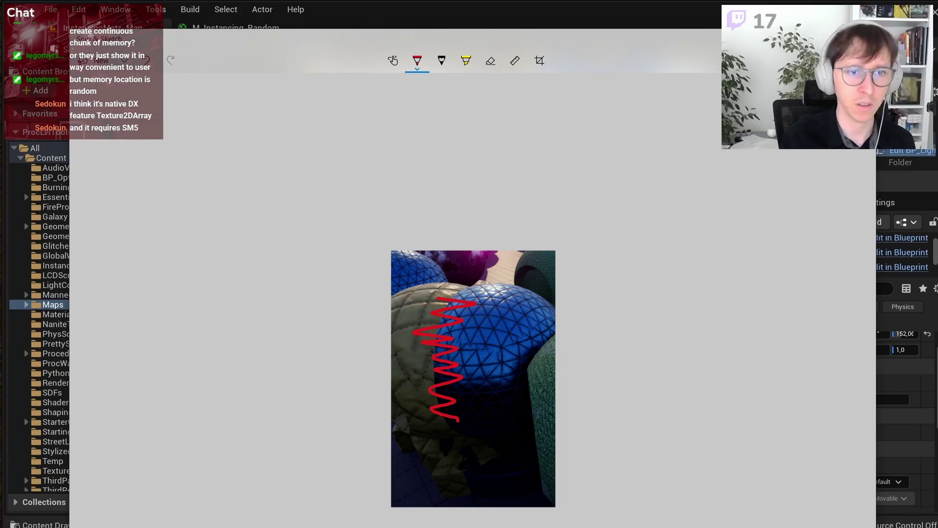
pyautogui.hotkey('alt', 'Tab')
pyautogui.hotkey('alt', 'Tab')
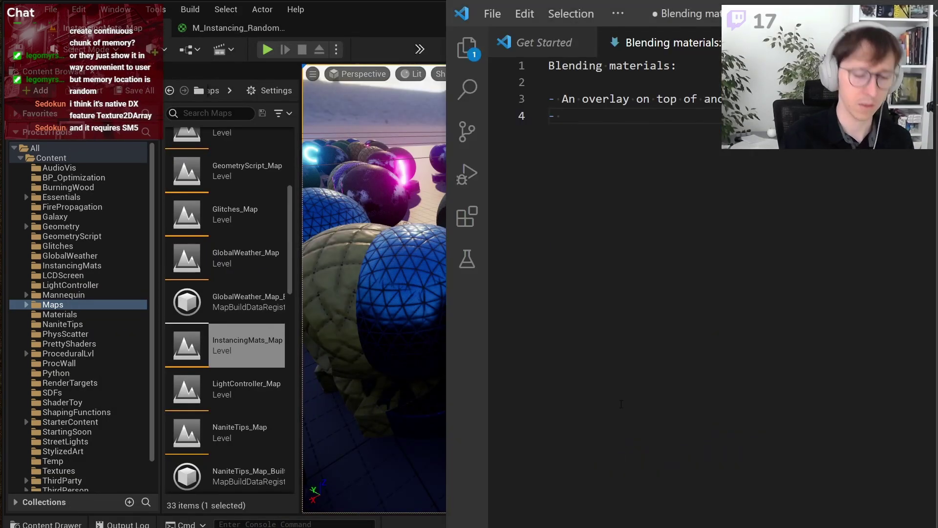
# Step: Write the second bullet '2 materials on 1 object,' with an indented '(mask, gradient etc.' line
pyautogui.write('2 ma')
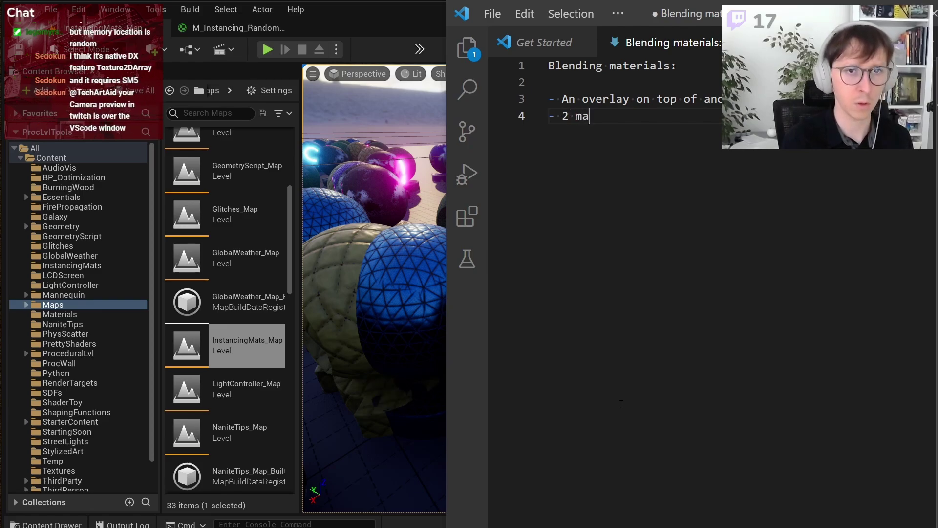
pyautogui.write('terials o')
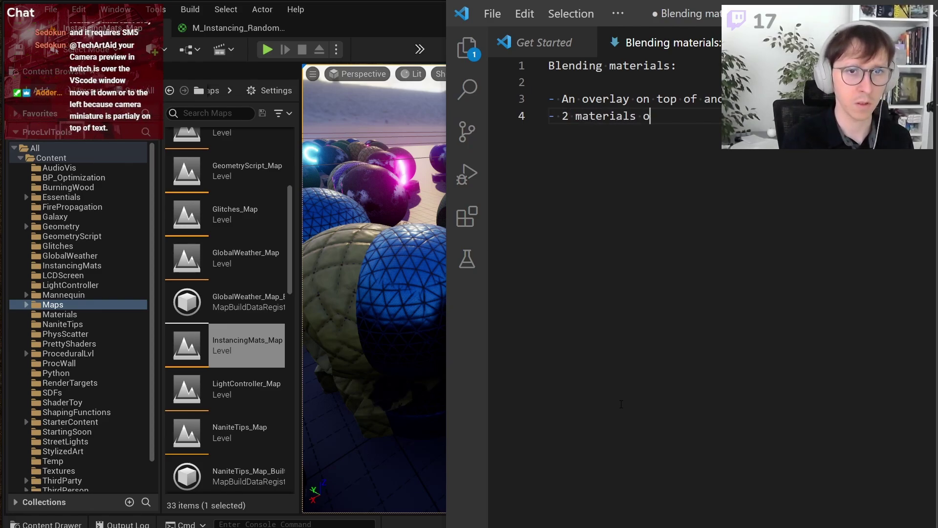
pyautogui.write('n 1 object,')
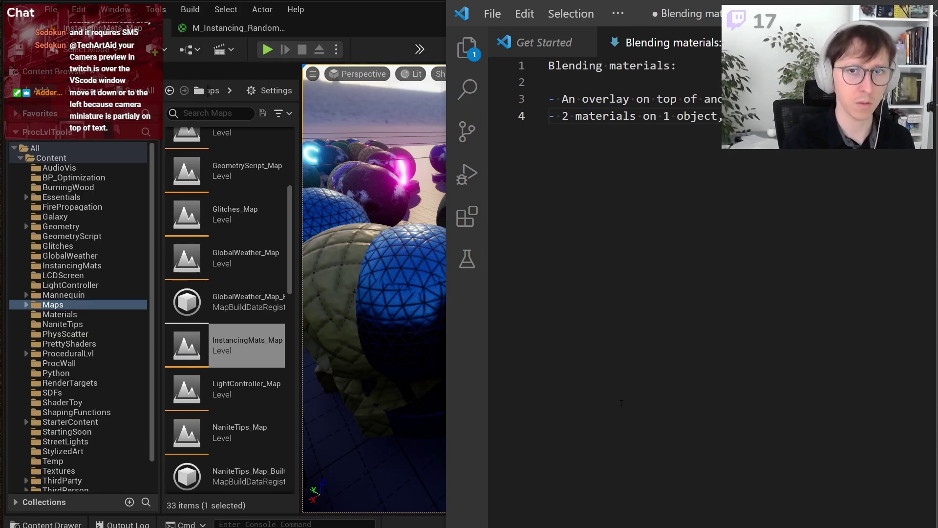
pyautogui.press('Return')
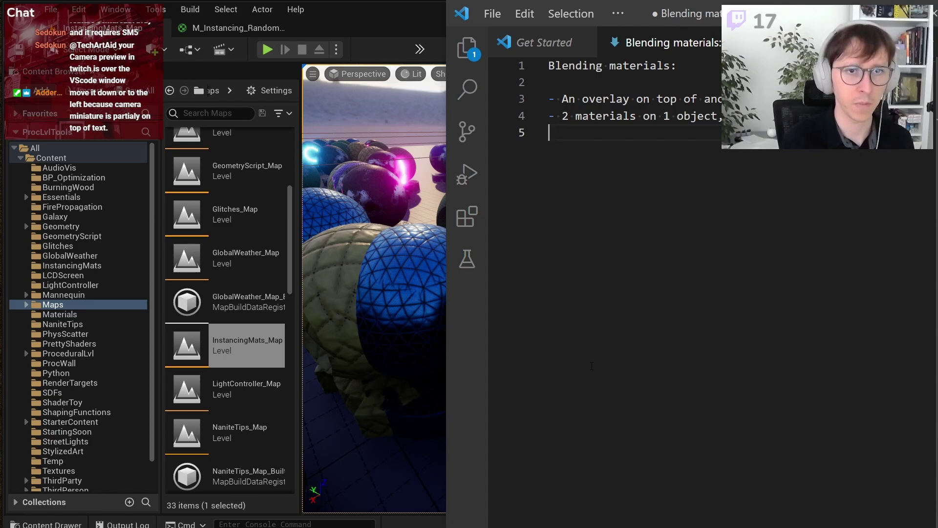
pyautogui.press('Tab')
pyautogui.write('(')
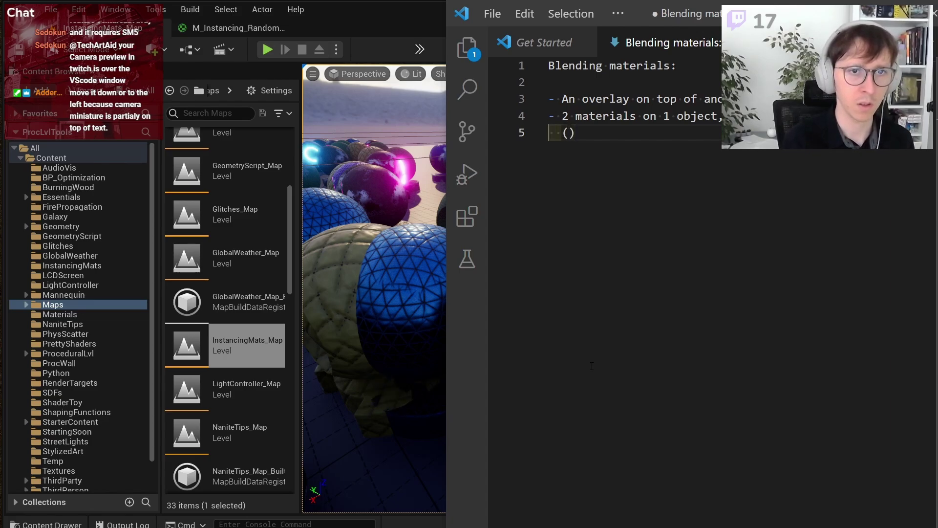
pyautogui.write('mask, g')
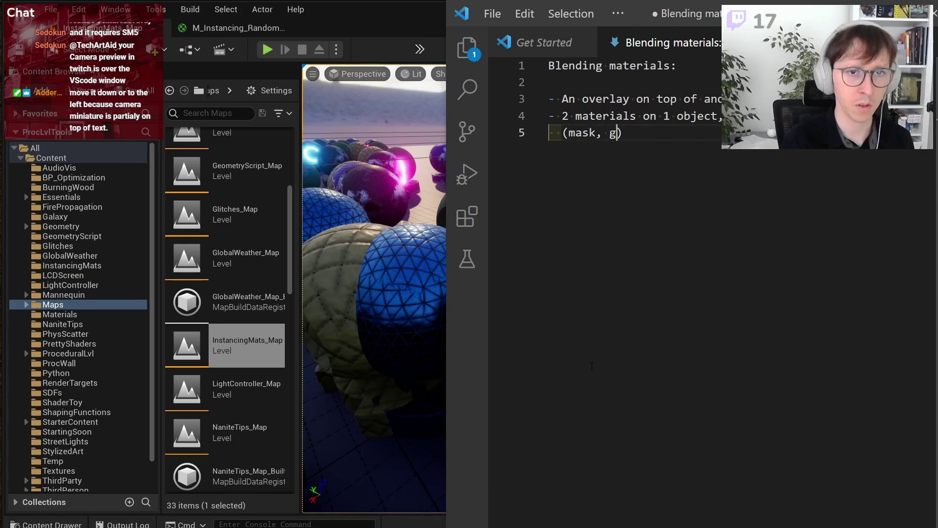
pyautogui.write('radient ')
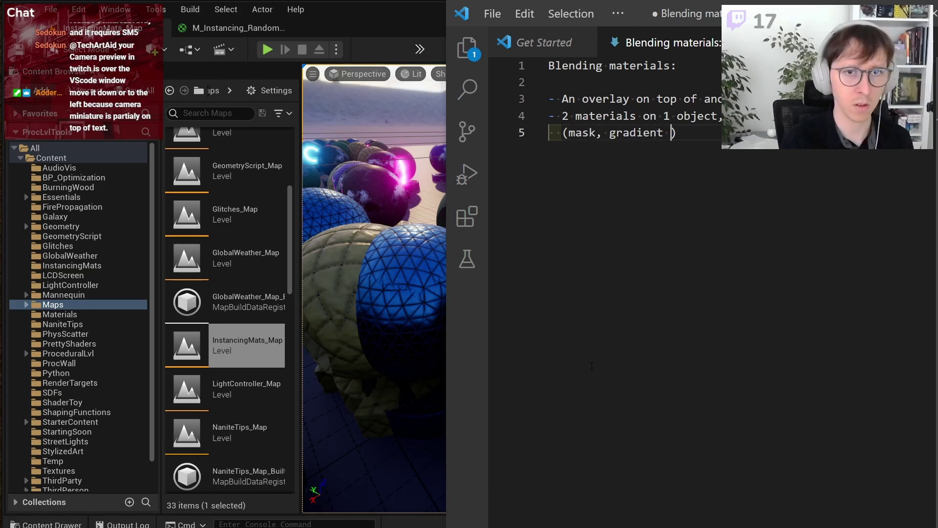
pyautogui.write('etc.')
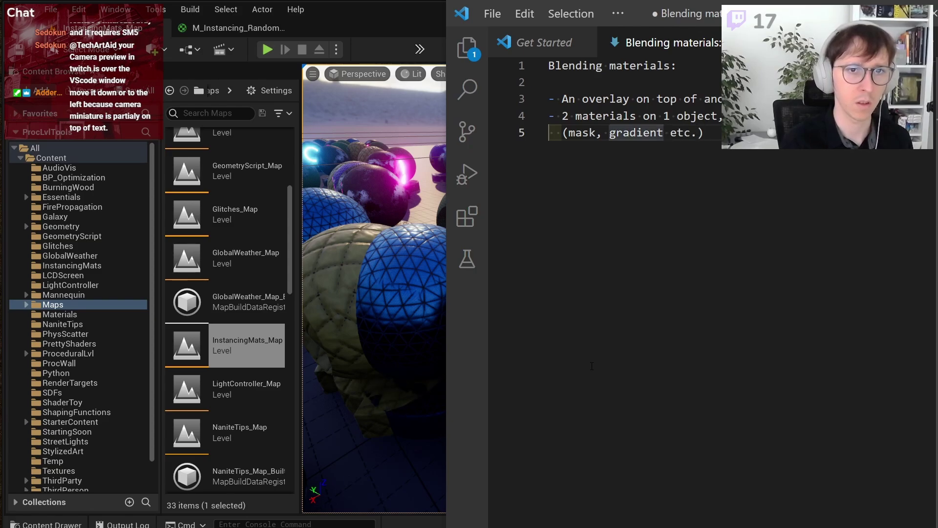
# Step: Add the bullet 'A material morphing into another material' with an indented 'over time' line
pyautogui.press('End')
pyautogui.press('Return')
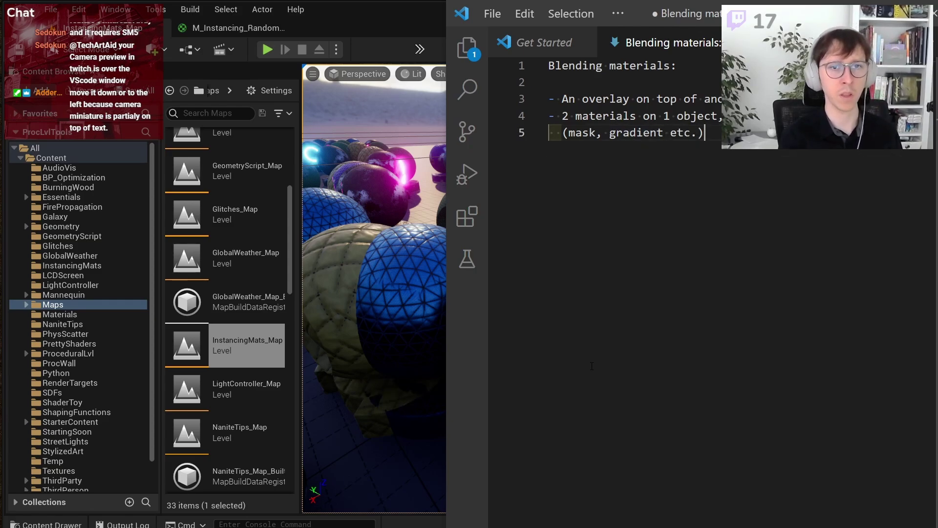
pyautogui.write('=')
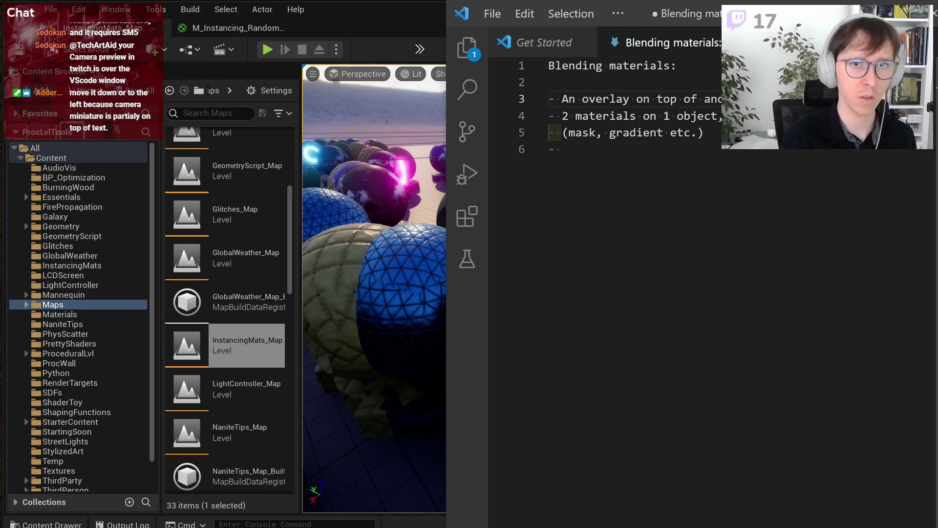
pyautogui.press('Down')
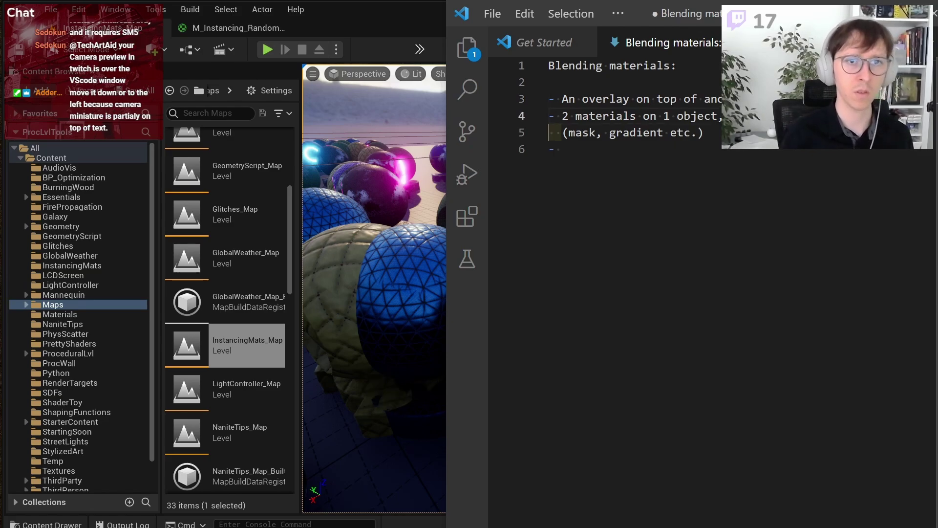
pyautogui.press('Down')
pyautogui.press('Down')
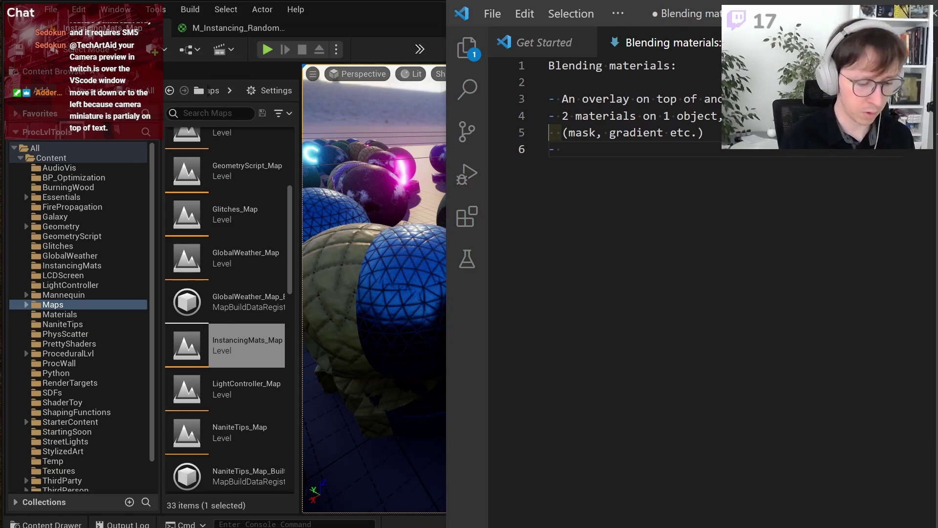
pyautogui.write('A m')
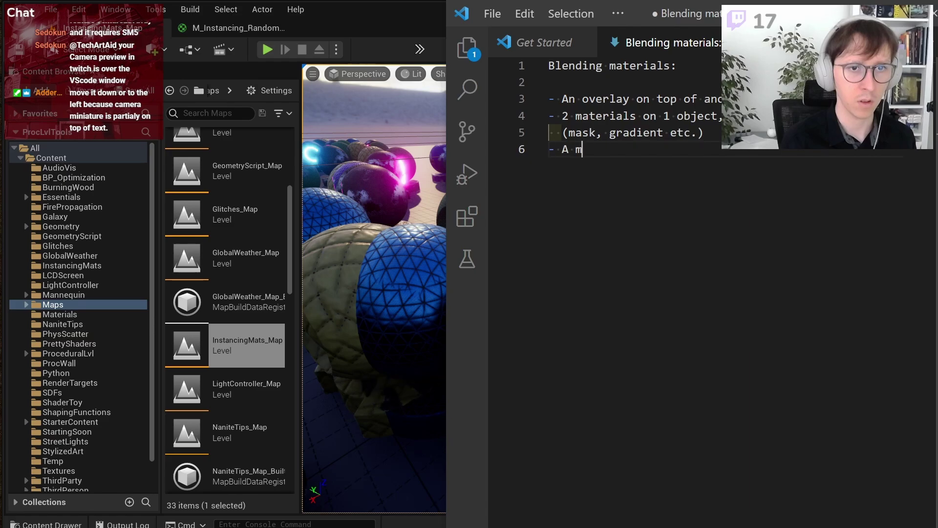
pyautogui.write('aterial morph')
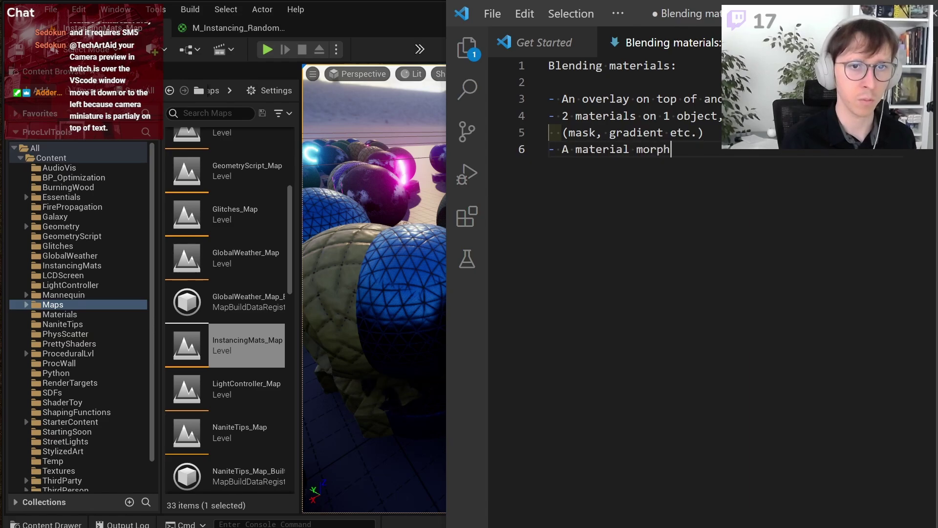
pyautogui.write('ing t')
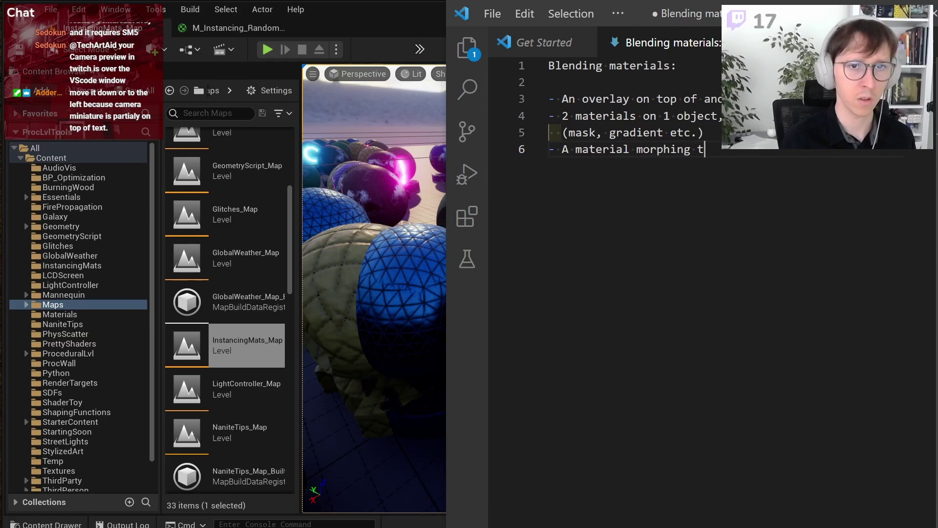
pyautogui.press('BackSpace')
pyautogui.write('into another mat')
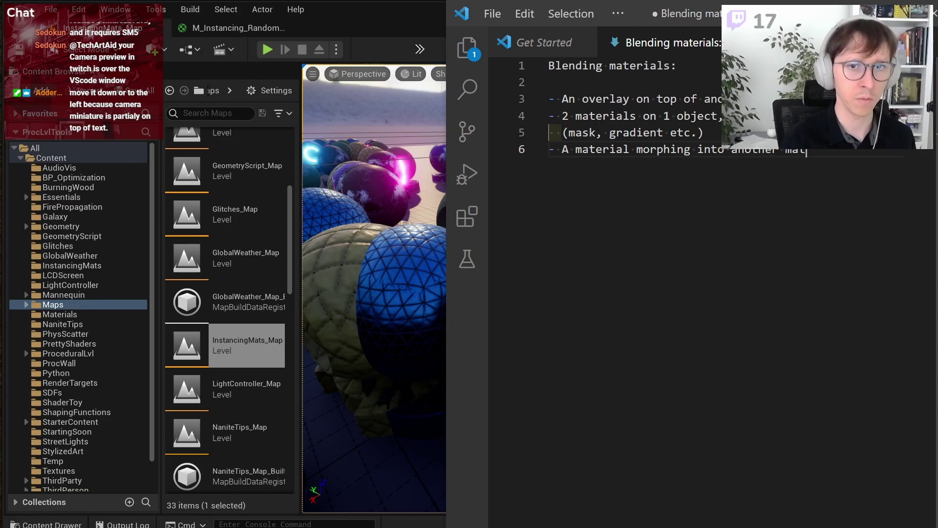
pyautogui.write('erial')
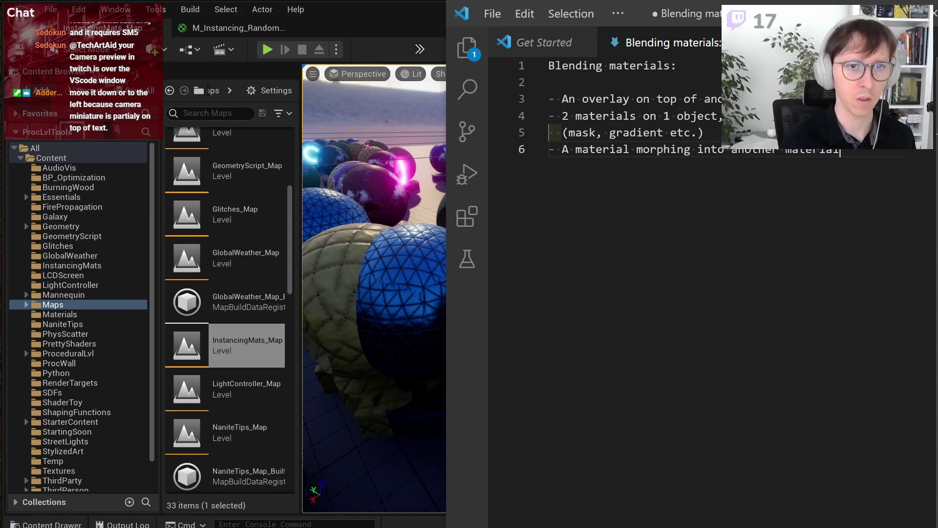
pyautogui.press('Return')
pyautogui.press('Tab')
pyautogui.write('over t')
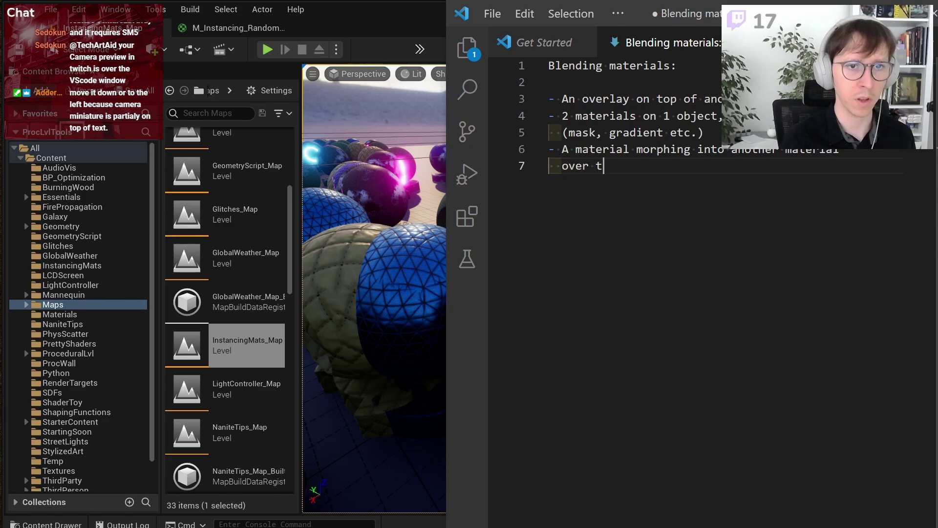
pyautogui.write('ime')
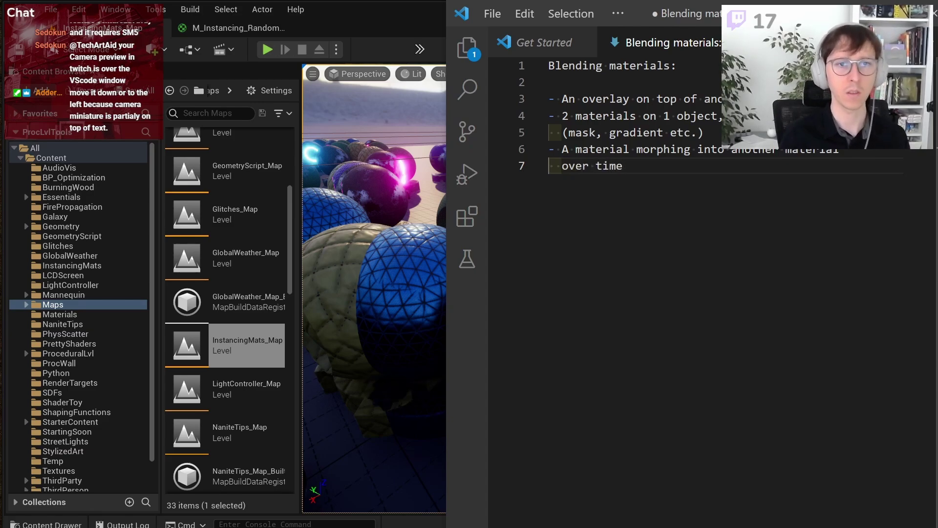
pyautogui.hotkey('alt', 'Tab')
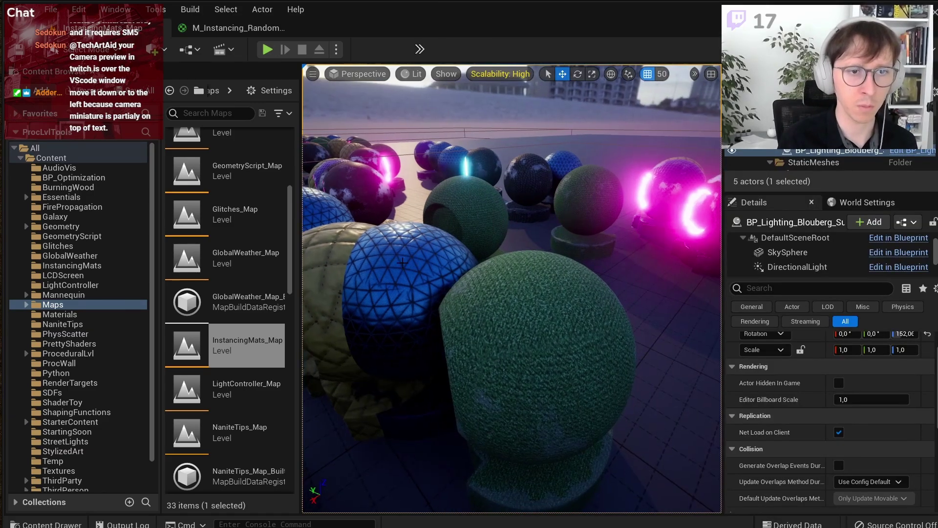
# Step: Fly the camera forward and back through the spheres, then show the three-bullet notes again
pyautogui.moveTo(471, 264); pyautogui.dragTo(439, 264, button='right')
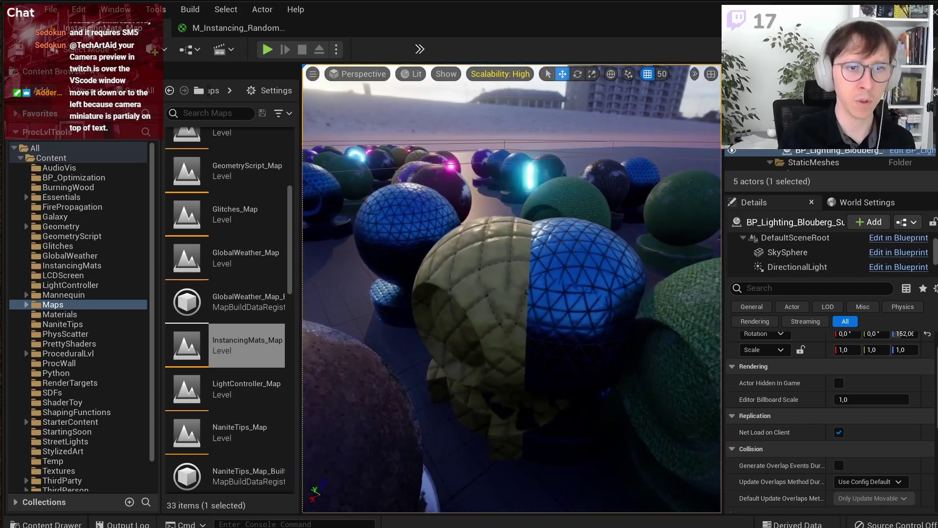
pyautogui.moveTo(584, 271); pyautogui.dragTo(584, 270, button='right')
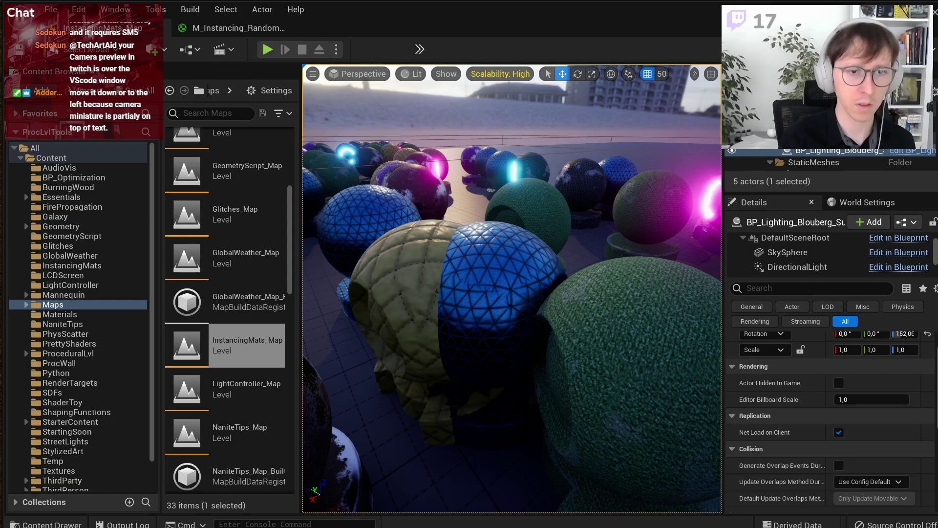
pyautogui.hotkey('alt', 'Tab')
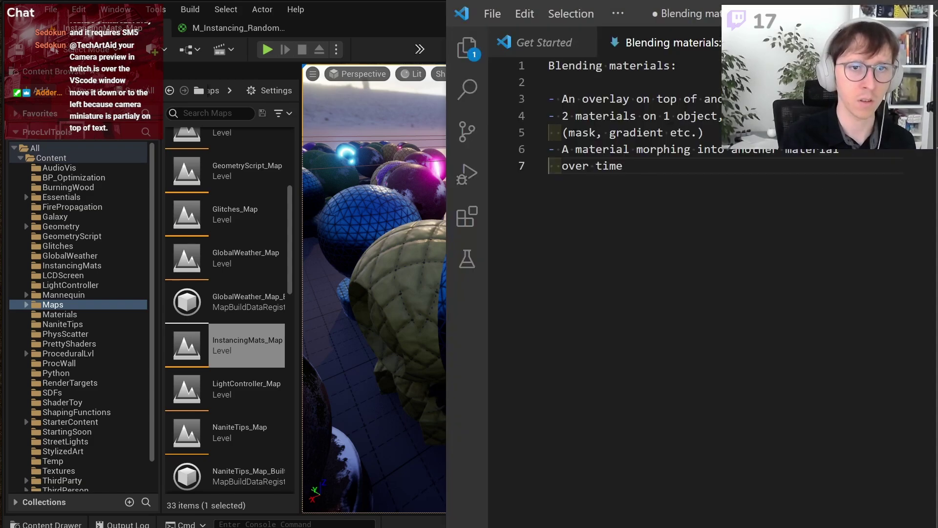
# Step: Insert 'static ' before 'mask' on line 5, clear line 8's indentation, and shrink the notes window
pyautogui.click(569, 133)
pyautogui.write('static')
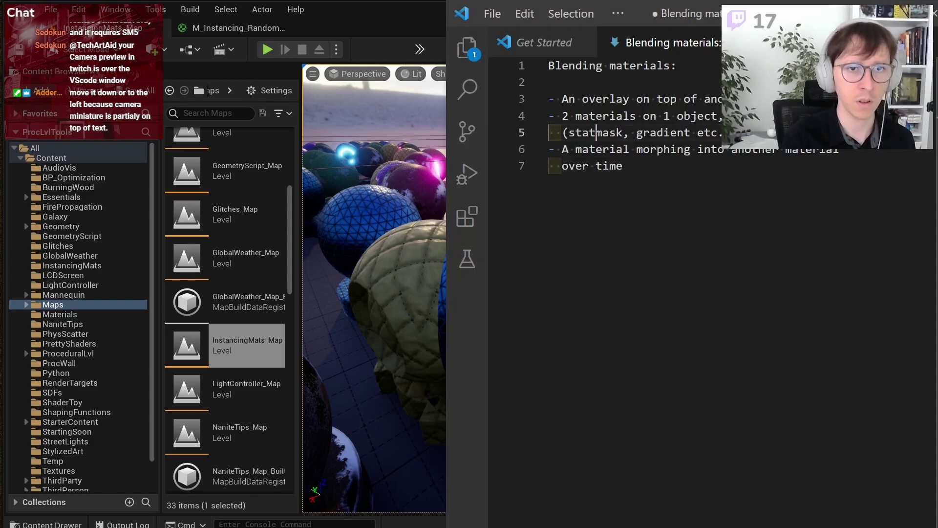
pyautogui.click(633, 168)
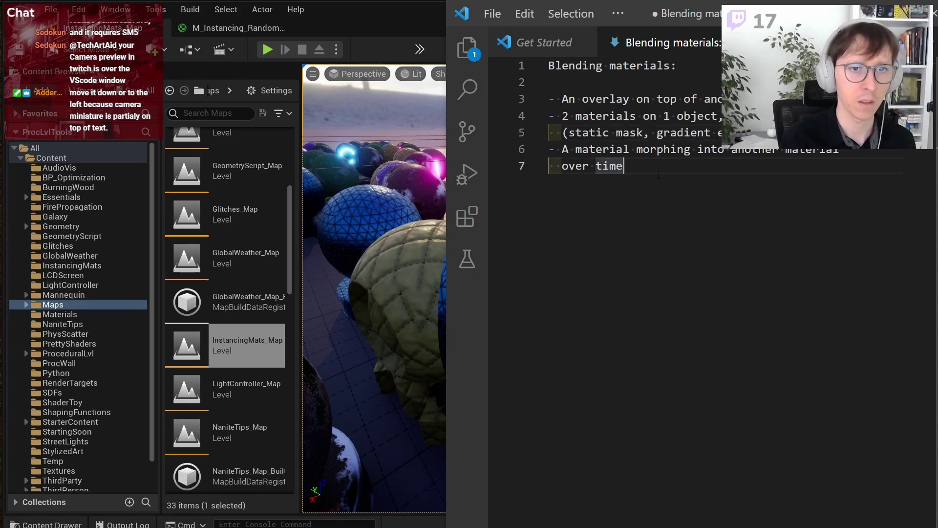
pyautogui.press('BackSpace')
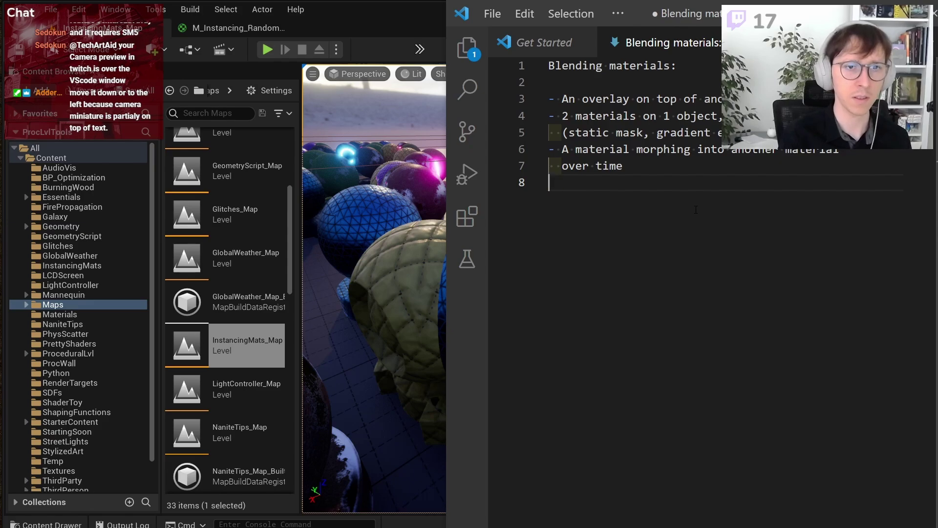
pyautogui.hotkey('ctrl', 'a')
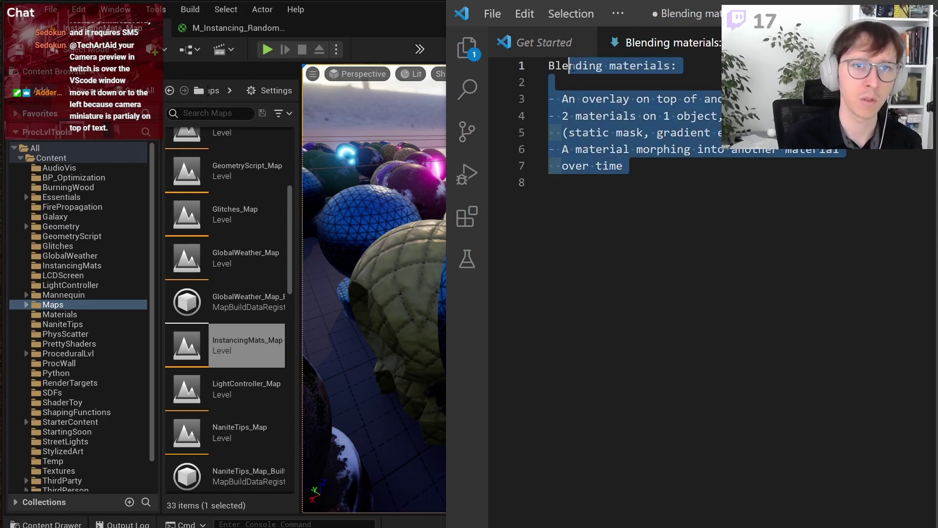
pyautogui.click(615, 187)
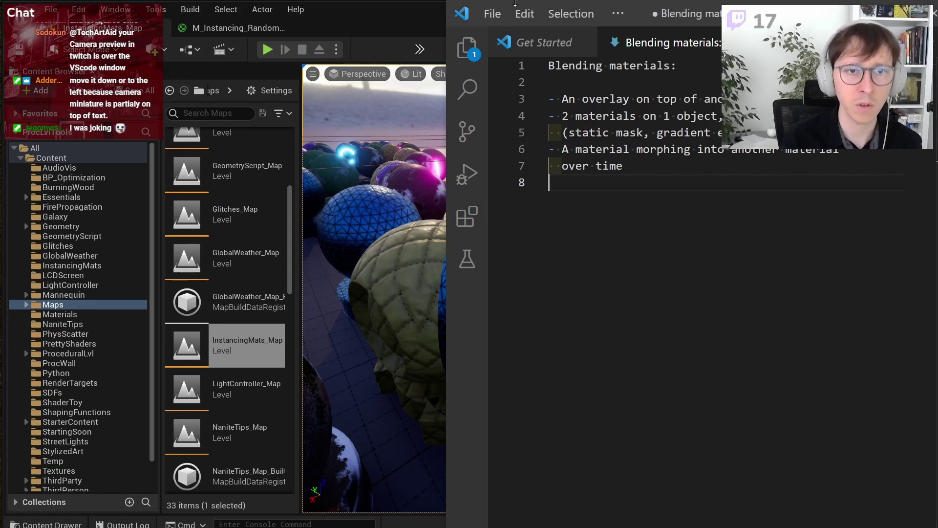
pyautogui.moveTo(508, 0)
pyautogui.mouseDown()
pyautogui.moveTo(508, 92)
pyautogui.moveTo(497, 128)
pyautogui.mouseUp()
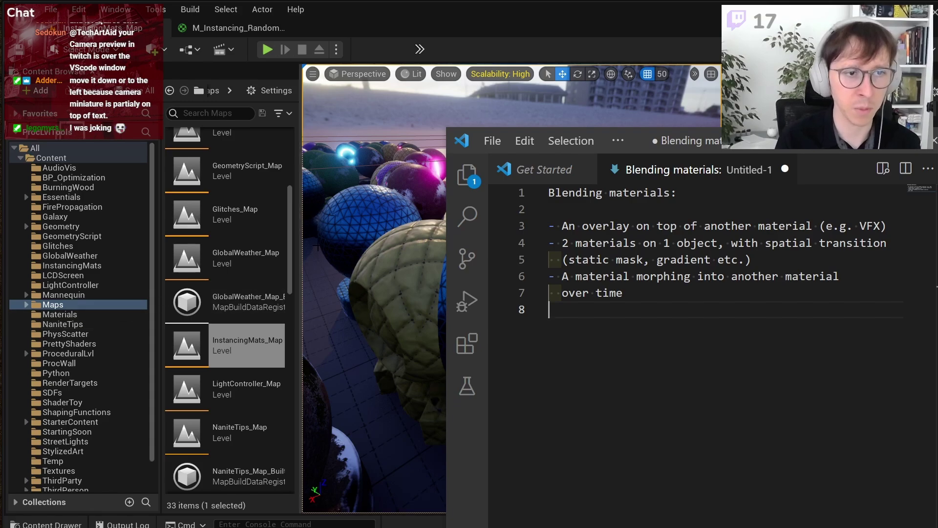
pyautogui.moveTo(292, 239); pyautogui.dragTo(291, 179)
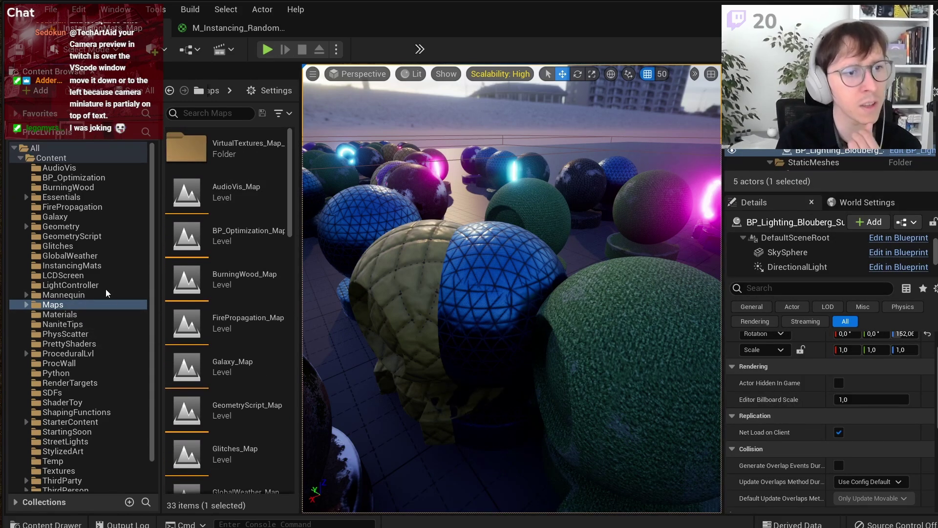
# Step: Open the T_TwitchInstanceMats_Array_D texture array from the InstancingMats folder and browse its six layers
pyautogui.click(100, 264)
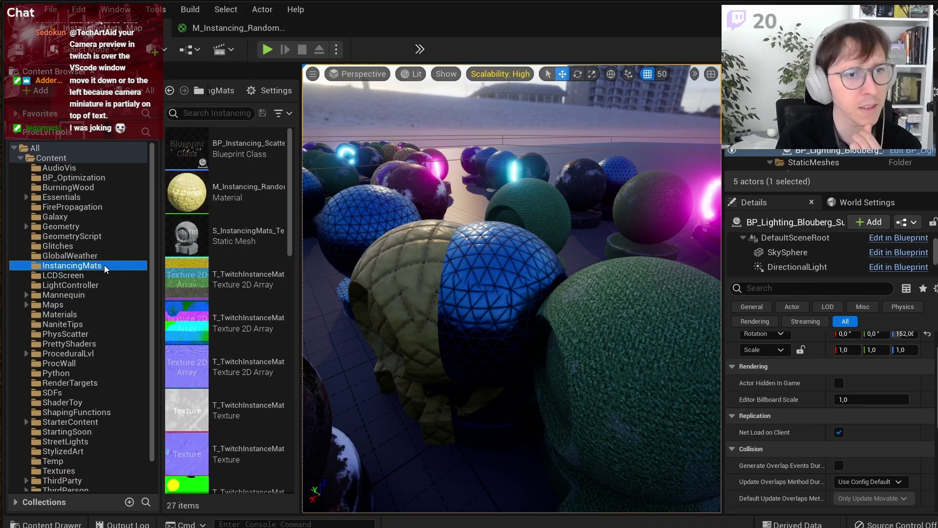
pyautogui.doubleClick(262, 286)
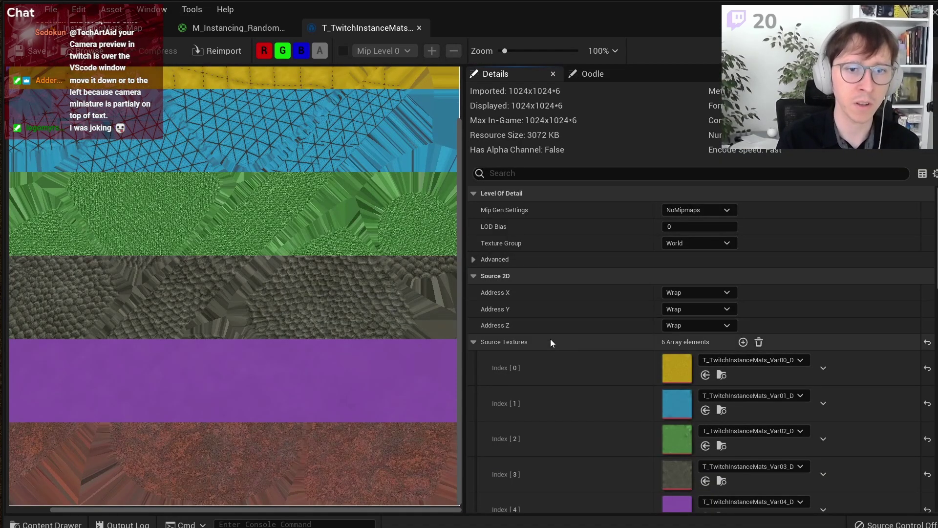
pyautogui.scroll(-2, 588, 378)
pyautogui.scroll(-2, 494, 365)
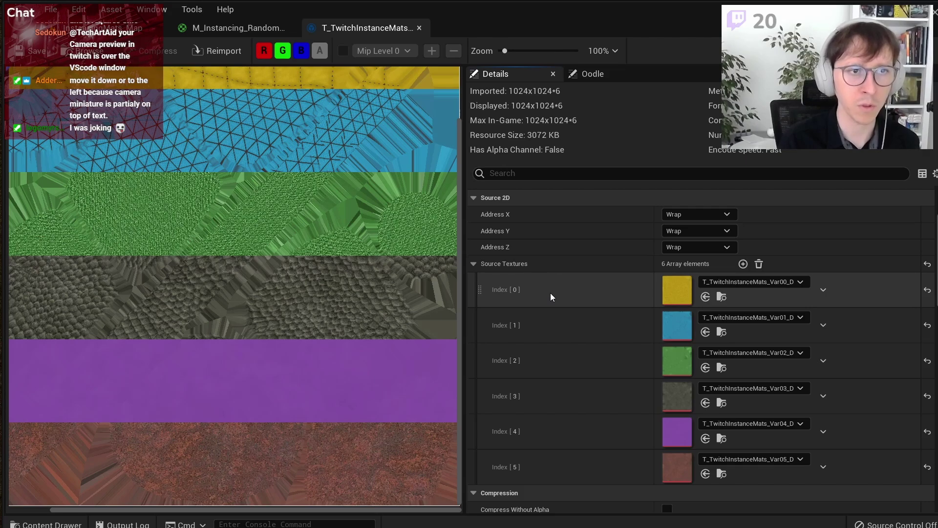
pyautogui.scroll(1, 274, 299)
pyautogui.scroll(-2, 274, 299)
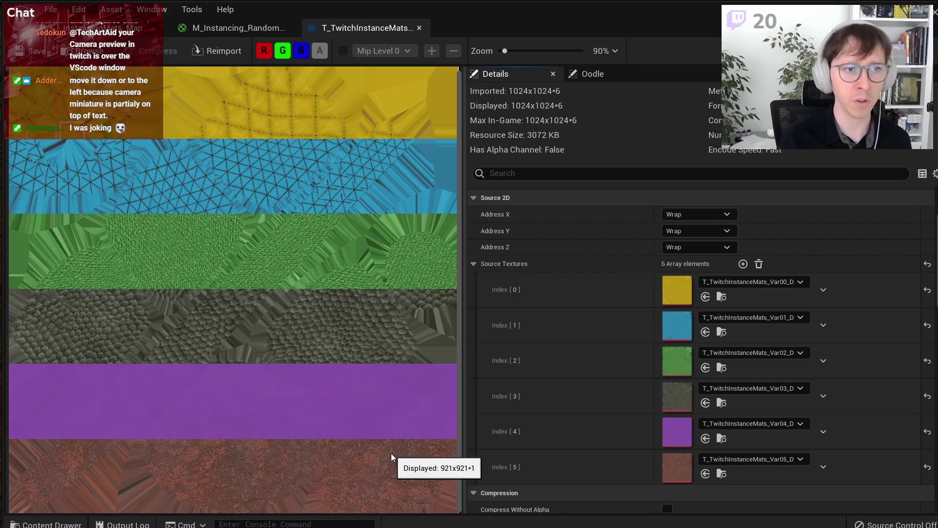
# Step: Open the yellow Var00 and cyan Var01 source textures, ending on the yellow one
pyautogui.doubleClick(677, 294)
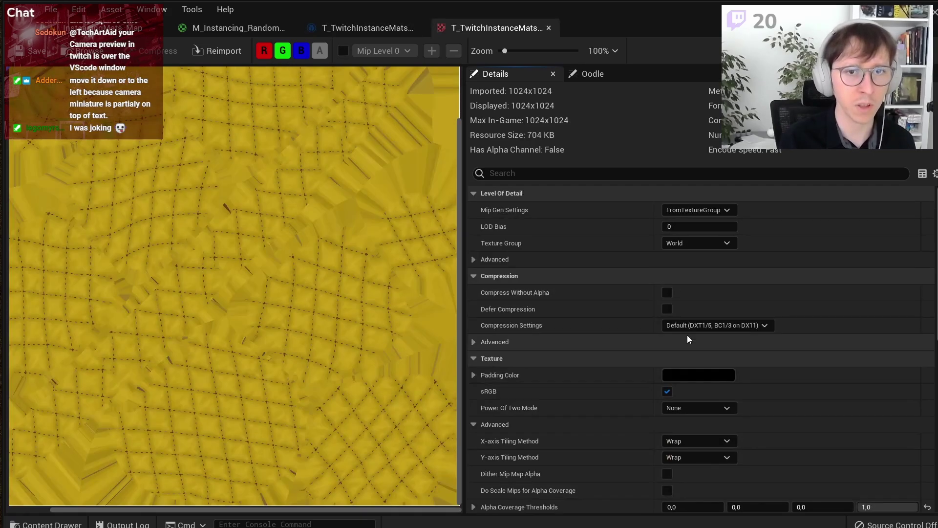
pyautogui.click(342, 31)
pyautogui.doubleClick(675, 324)
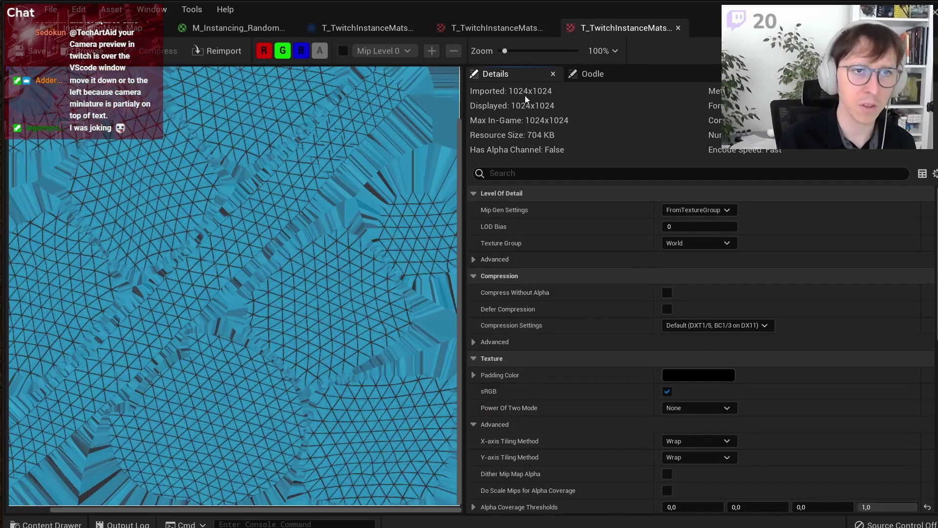
pyautogui.click(493, 28)
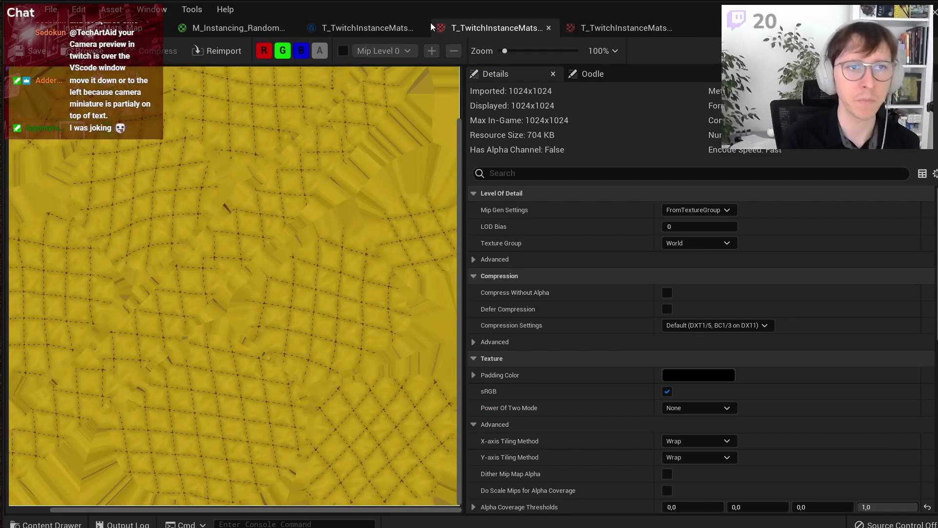
# Step: Compare the yellow Var00 and cyan Var01 textures, view the array, then go back to M_Instancing_Randomizer
pyautogui.click(591, 29)
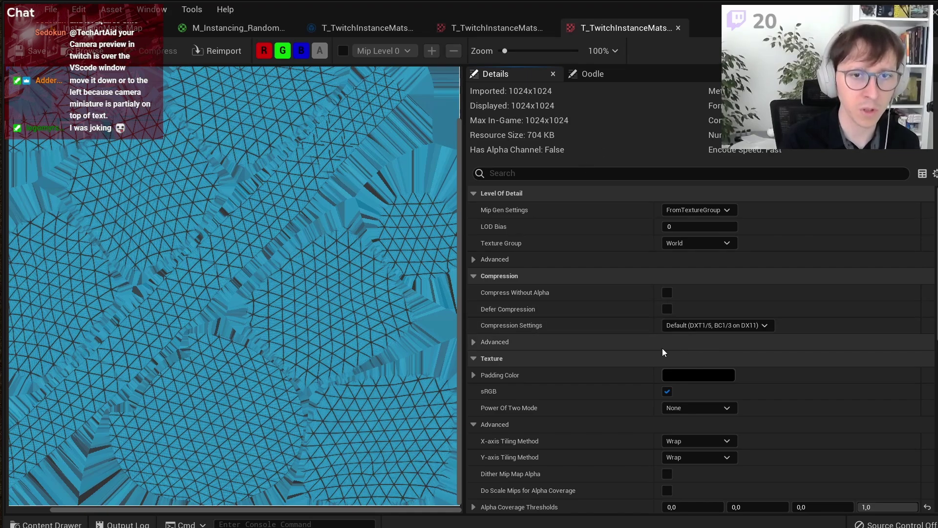
pyautogui.click(484, 28)
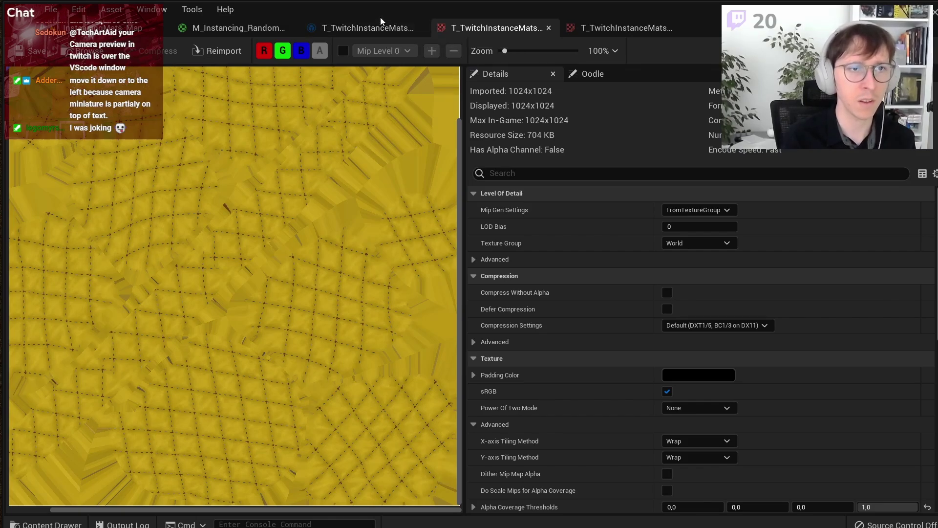
pyautogui.click(590, 34)
pyautogui.click(494, 31)
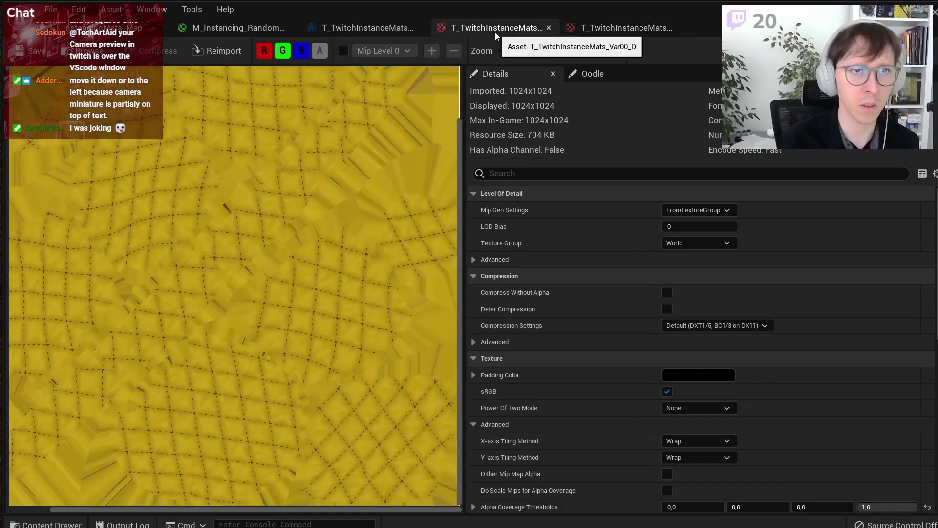
pyautogui.click(350, 29)
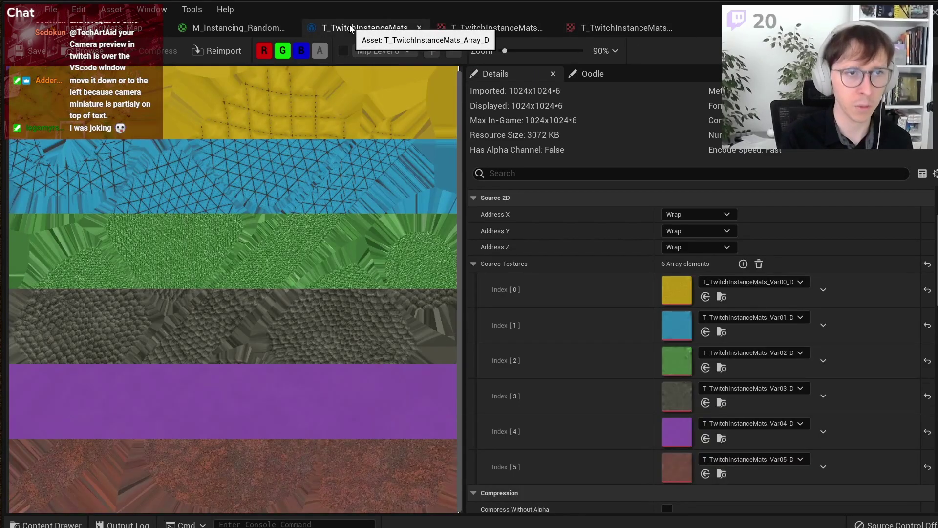
pyautogui.click(236, 24)
# Step: Inspect the top Texture Sample node's settings and pan toward the random layer index group
pyautogui.scroll(-1, 455, 203)
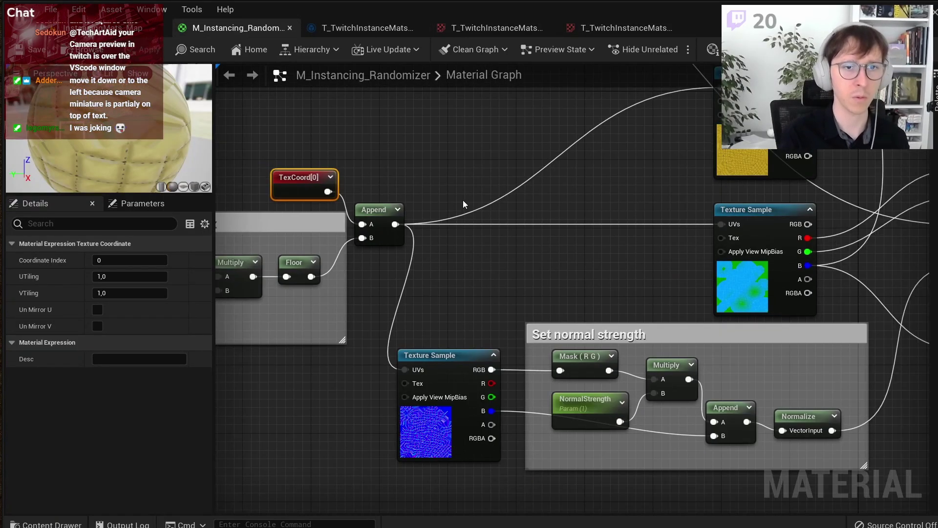
pyautogui.moveTo(462, 201); pyautogui.dragTo(491, 236, button='right')
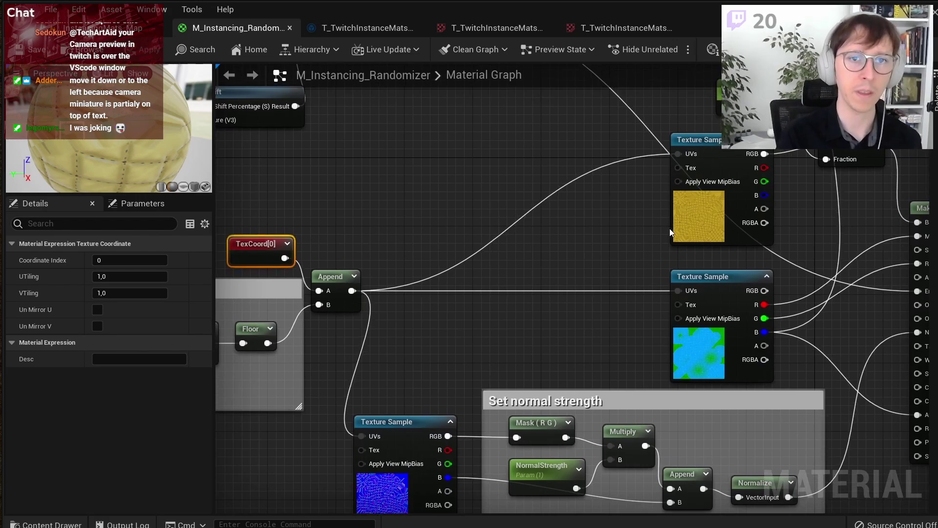
pyautogui.click(674, 231)
pyautogui.moveTo(559, 217); pyautogui.dragTo(676, 230, button='right')
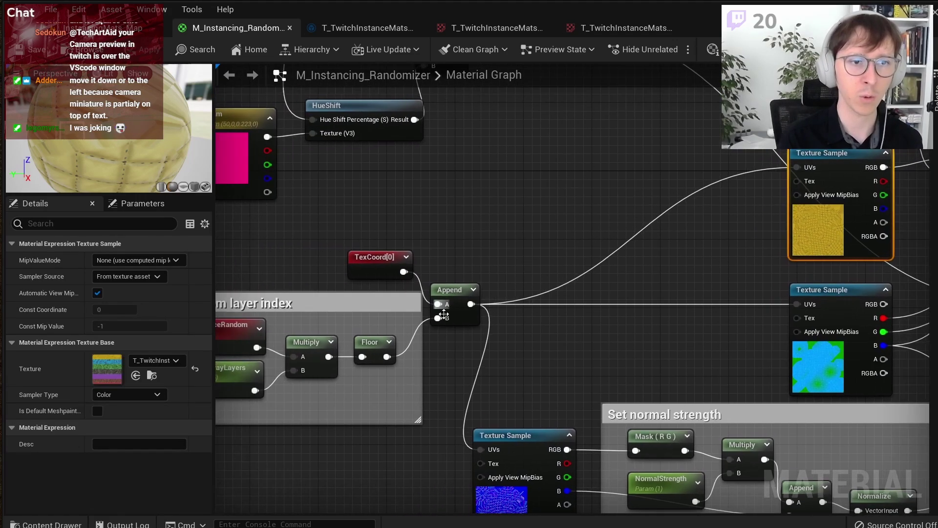
# Step: Compare the yellow texture with the graph's Append node area, ending on the yellow texture
pyautogui.click(485, 27)
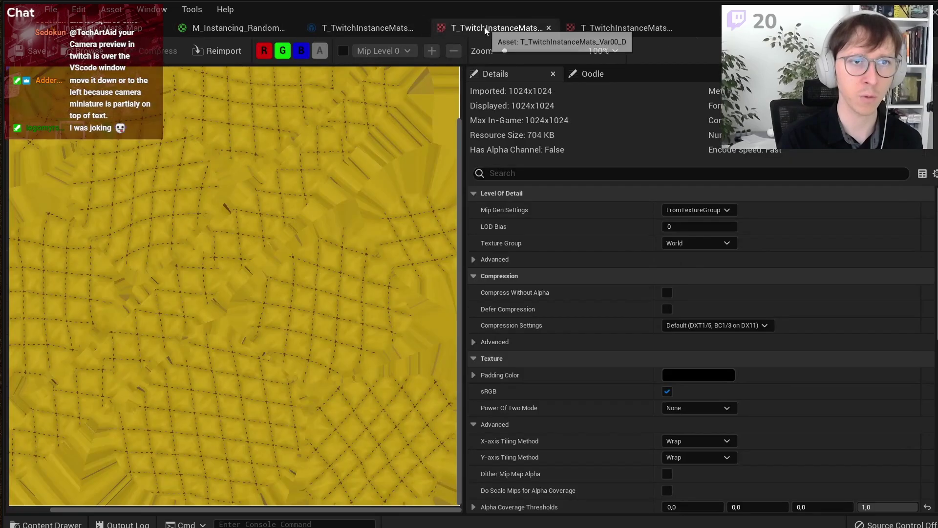
pyautogui.click(215, 29)
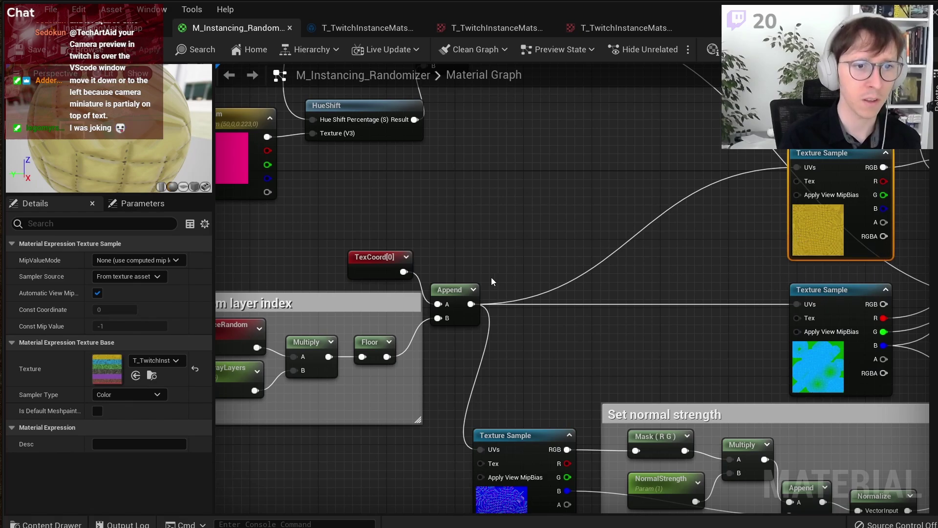
pyautogui.moveTo(492, 282); pyautogui.dragTo(555, 277, button='right')
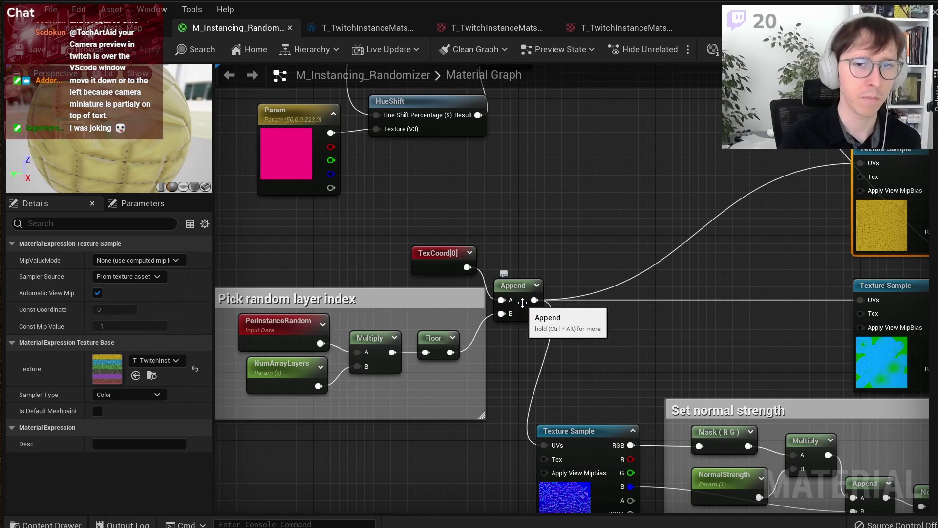
pyautogui.moveTo(522, 302); pyautogui.dragTo(358, 307, button='right')
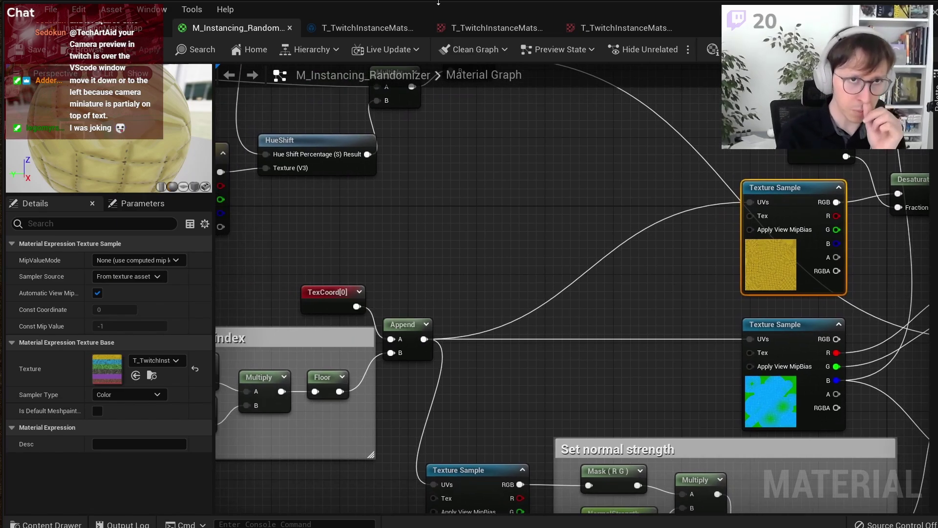
pyautogui.click(480, 29)
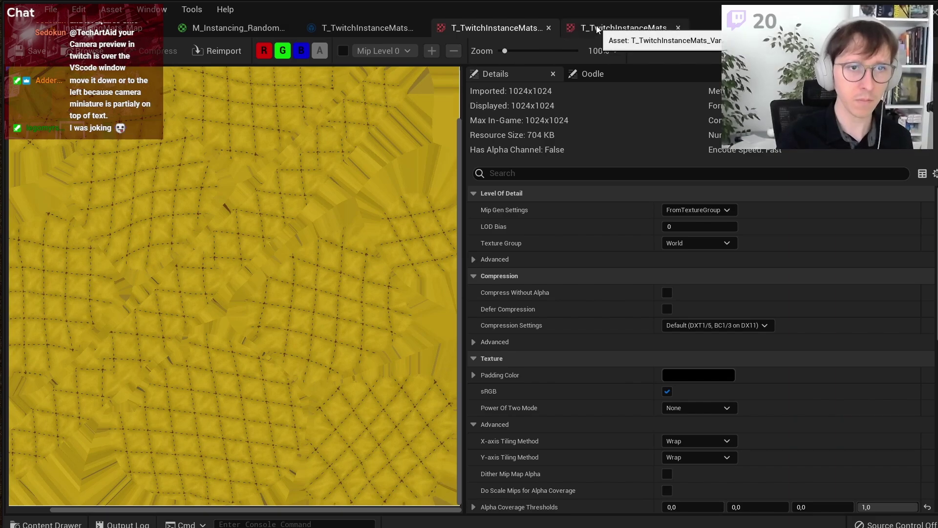
# Step: Capture the yellow texture and paste it into Paint
pyautogui.press('Print')
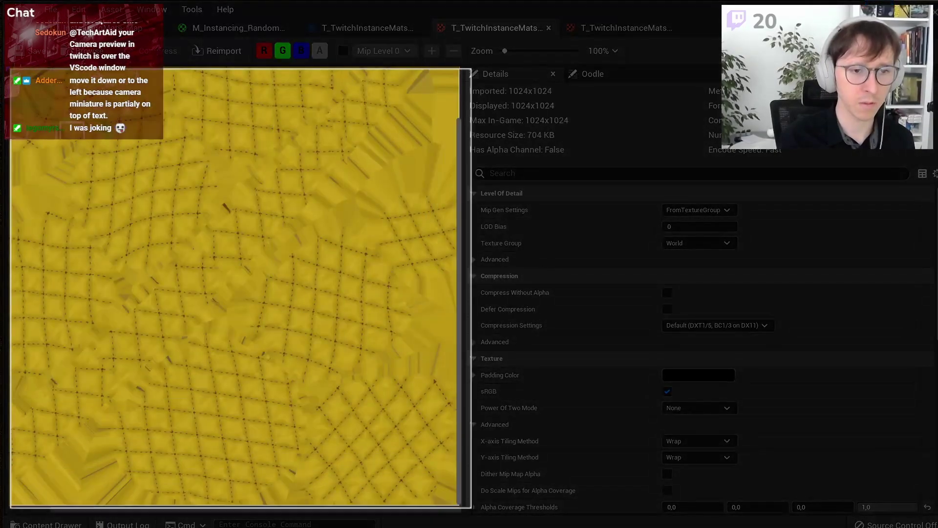
pyautogui.click(426, 510)
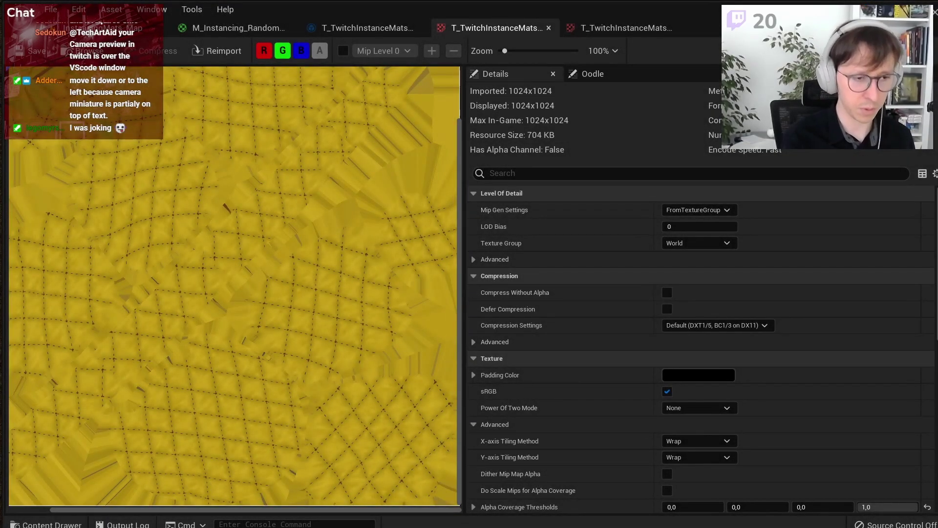
pyautogui.hotkey('ctrl', 'v')
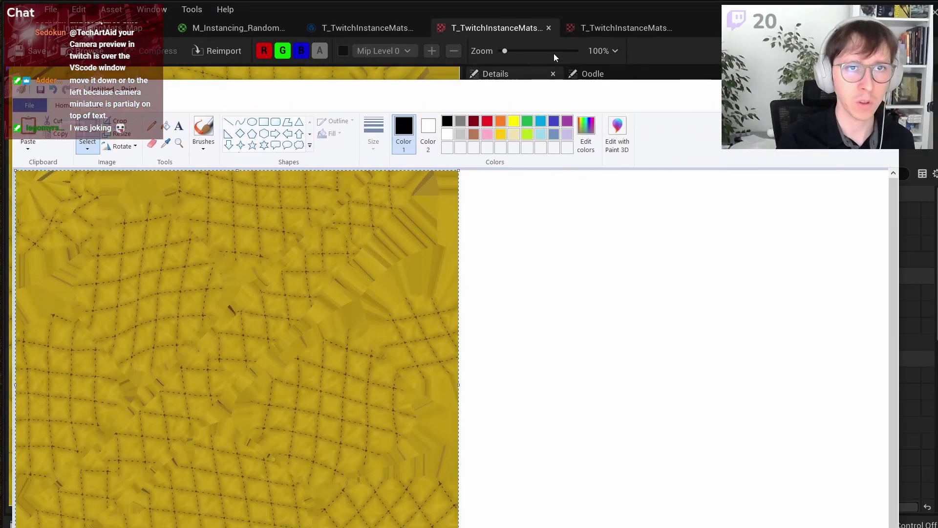
# Step: Capture the blue texture, paste it into Paint, and place it right of the yellow one
pyautogui.click(602, 30)
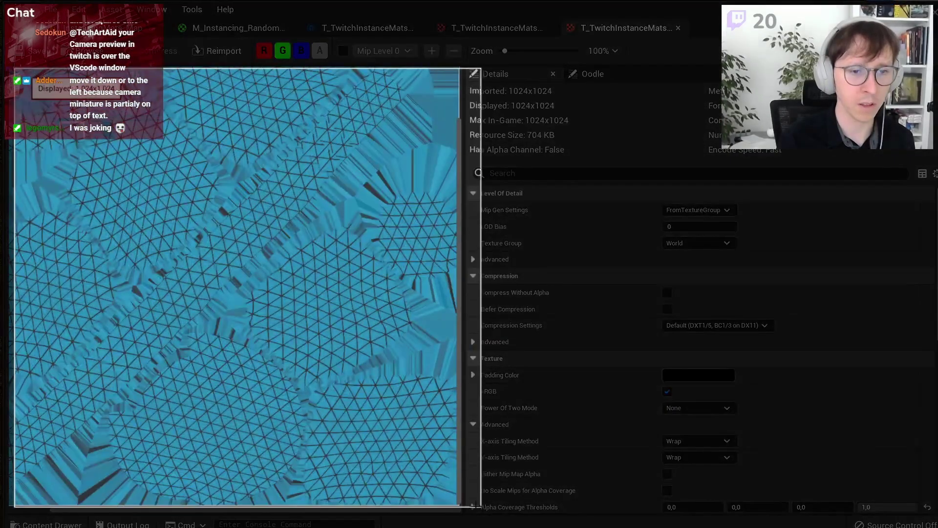
pyautogui.click(481, 506)
pyautogui.hotkey('alt', 'Tab')
pyautogui.hotkey('ctrl', 'v')
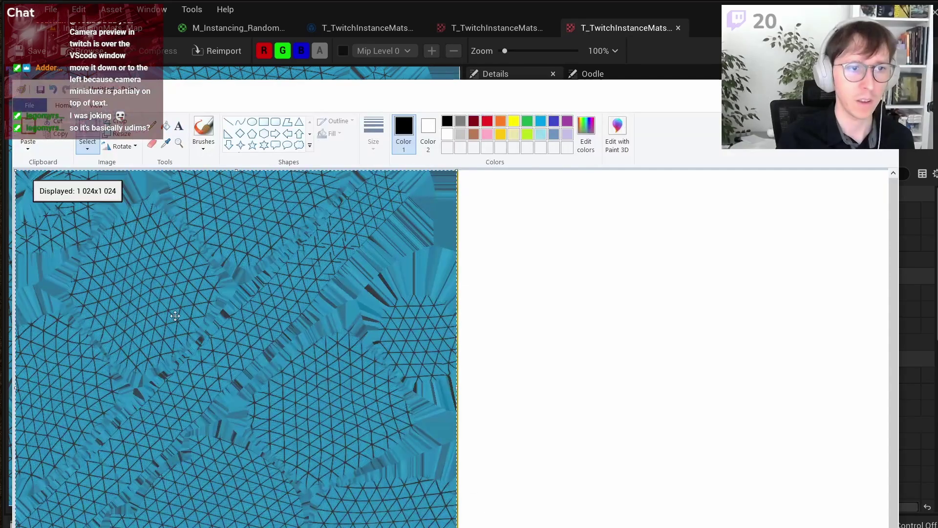
pyautogui.moveTo(173, 315); pyautogui.dragTo(618, 313)
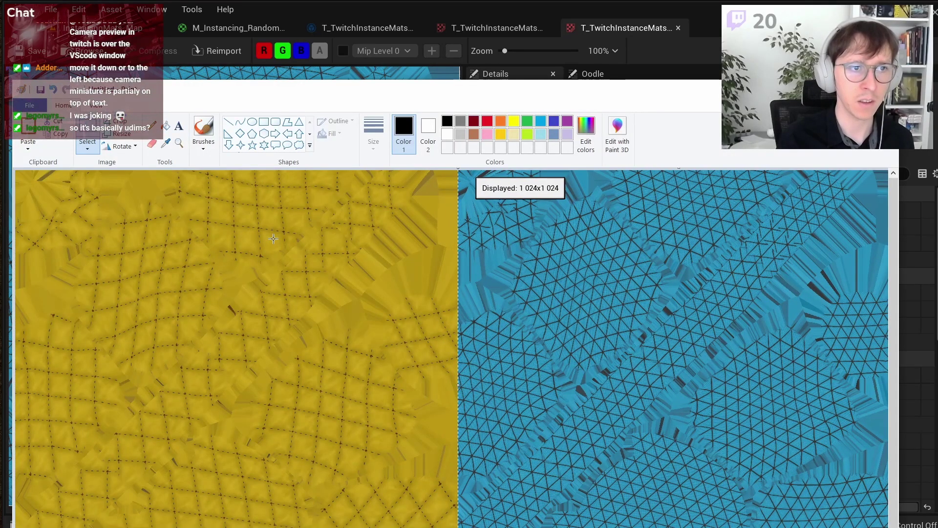
# Step: With the brush in white, draw overlapping tall and wide tile outlines on the yellow texture
pyautogui.click(202, 128)
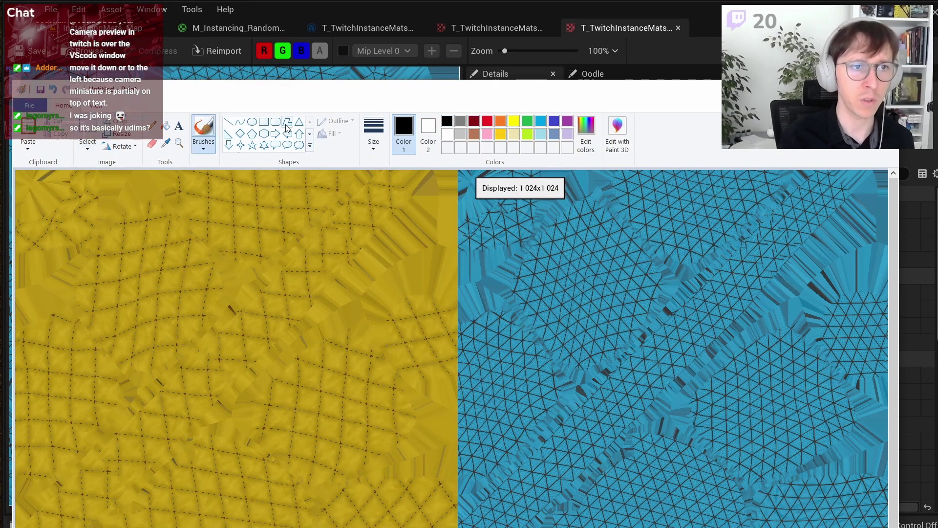
pyautogui.moveTo(176, 237); pyautogui.dragTo(177, 403)
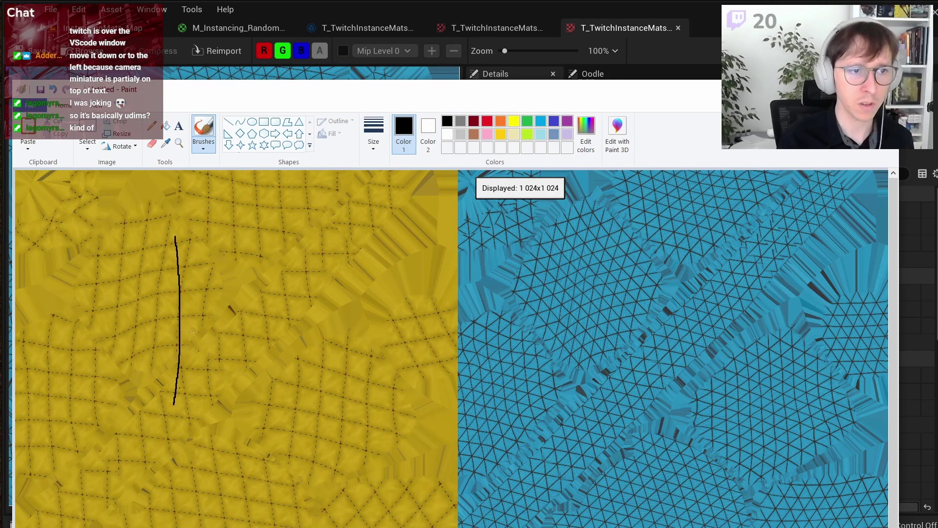
pyautogui.hotkey('ctrl', 'z')
pyautogui.click(448, 134)
pyautogui.moveTo(155, 273); pyautogui.dragTo(153, 521)
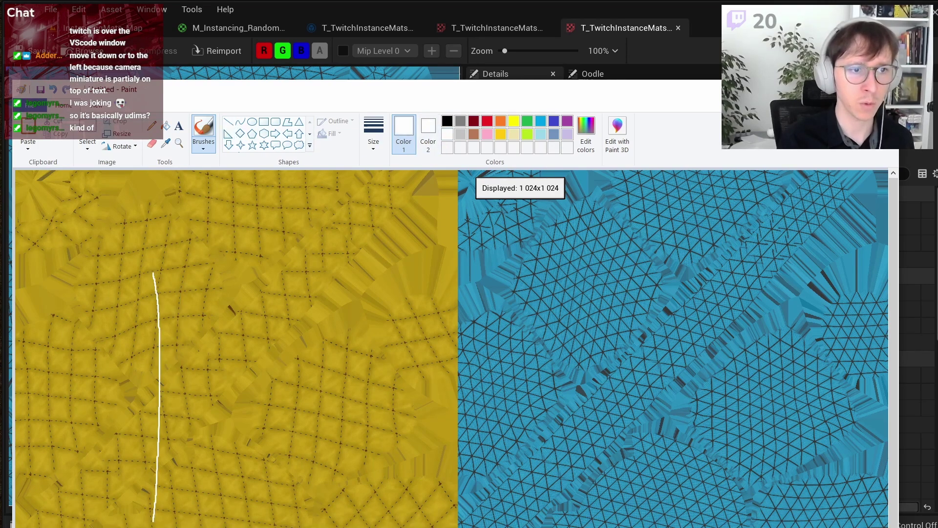
pyautogui.moveTo(337, 525); pyautogui.dragTo(342, 302)
pyautogui.hotkey('ctrl', 'z')
pyautogui.hotkey('ctrl', 'z')
pyautogui.moveTo(197, 236); pyautogui.dragTo(197, 525)
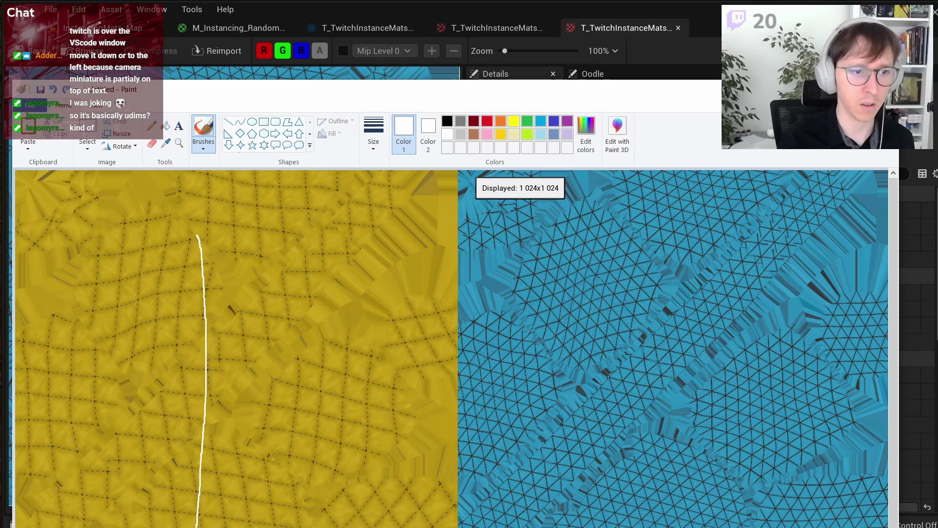
pyautogui.moveTo(328, 464); pyautogui.dragTo(181, 240)
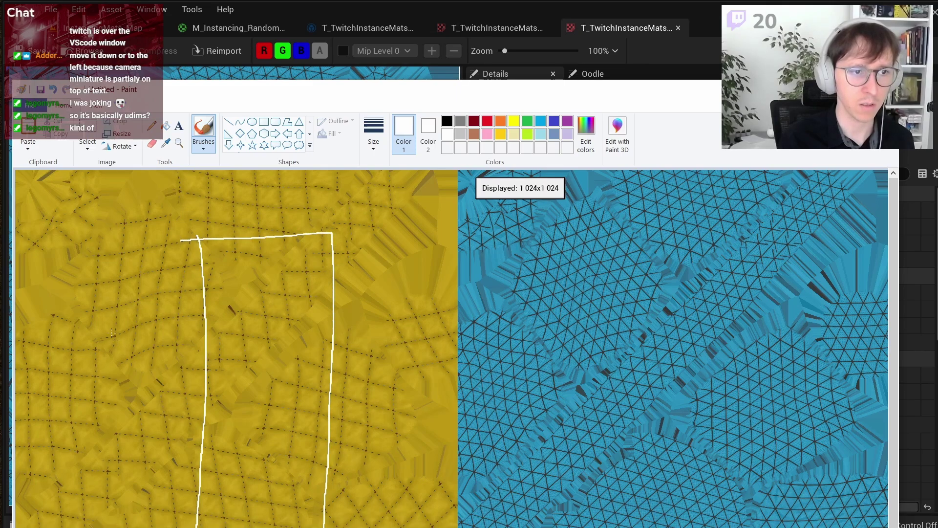
pyautogui.moveTo(124, 418); pyautogui.dragTo(126, 309)
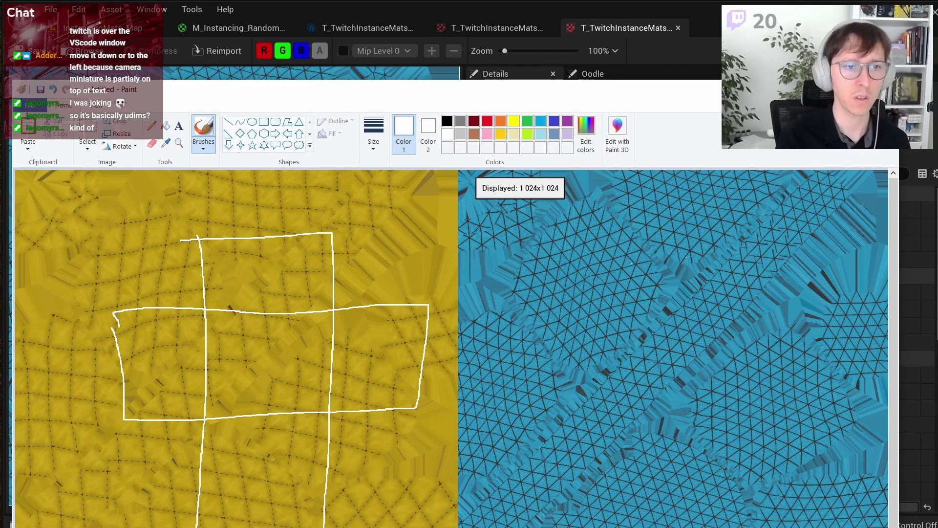
# Step: In red, outline larger tiles with a divider reaching into the blue texture, undoing the zig-zag scribble
pyautogui.click(528, 133)
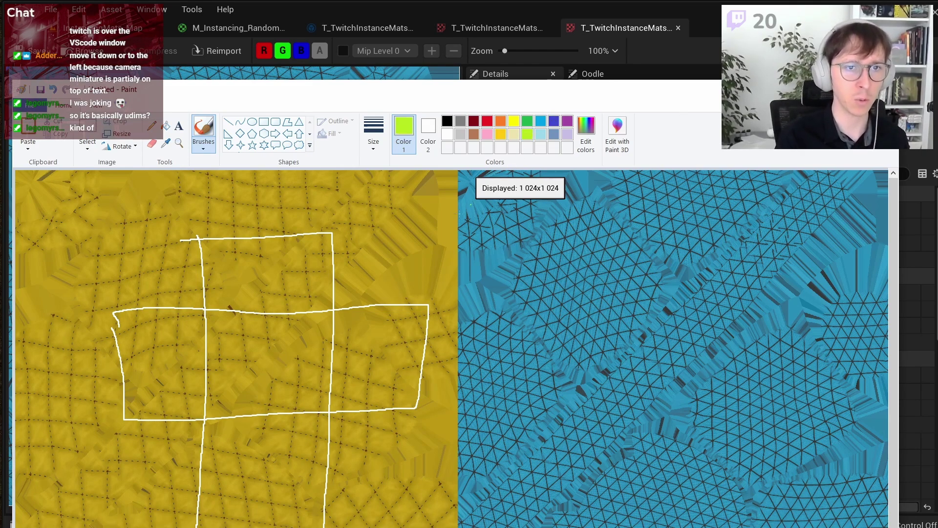
pyautogui.click(487, 122)
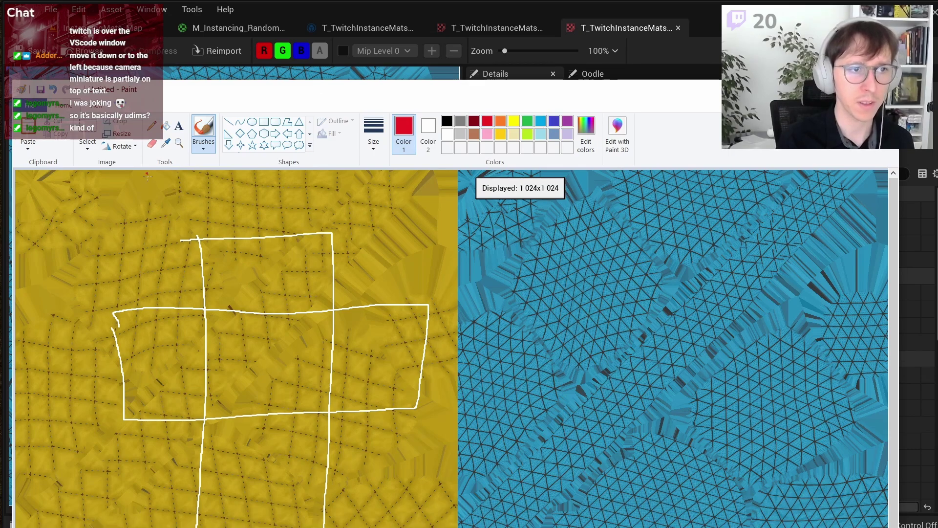
pyautogui.moveTo(147, 174); pyautogui.dragTo(137, 526)
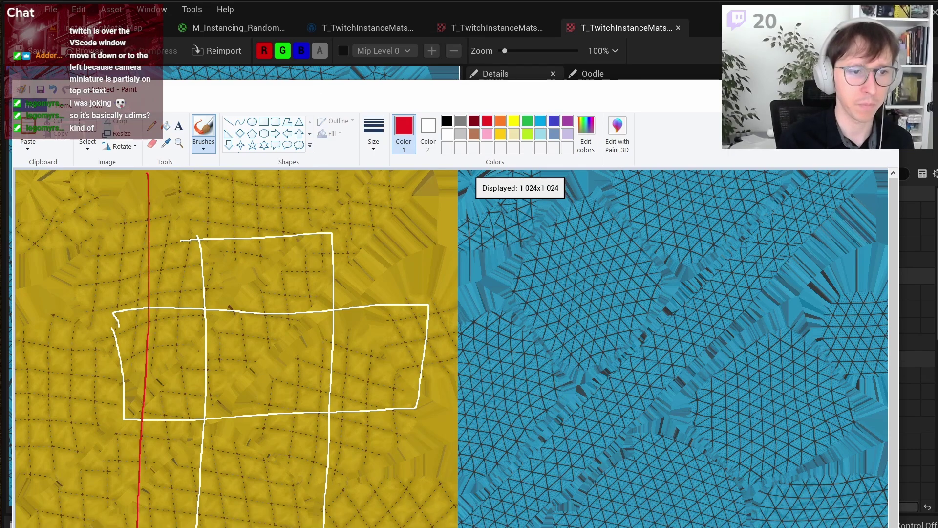
pyautogui.moveTo(384, 527); pyautogui.dragTo(145, 185)
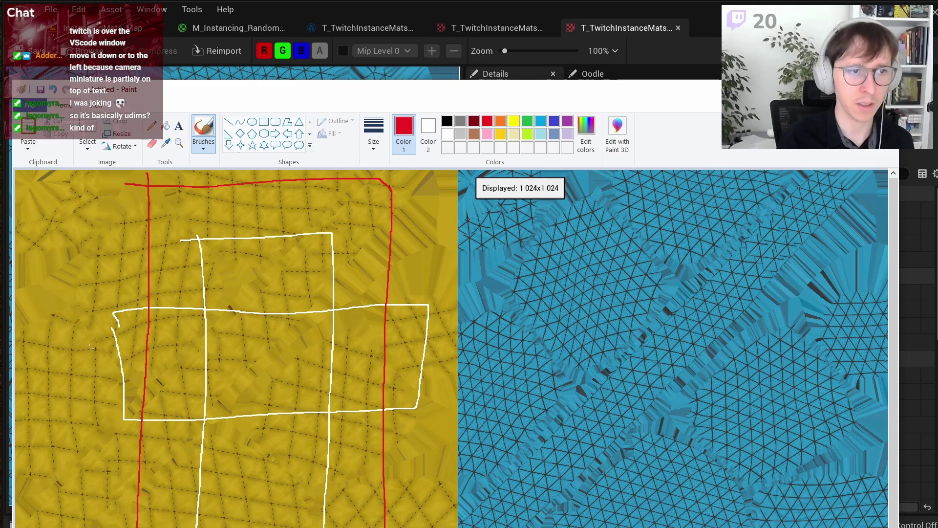
pyautogui.moveTo(28, 296)
pyautogui.mouseDown()
pyautogui.moveTo(522, 294)
pyautogui.moveTo(23, 295)
pyautogui.mouseUp()
pyautogui.moveTo(194, 300); pyautogui.dragTo(189, 487)
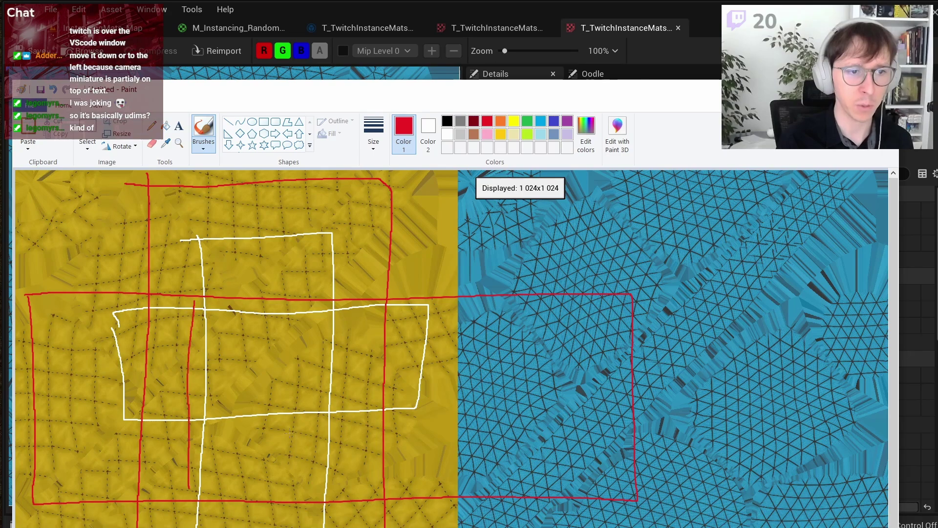
pyautogui.moveTo(408, 379); pyautogui.dragTo(405, 500)
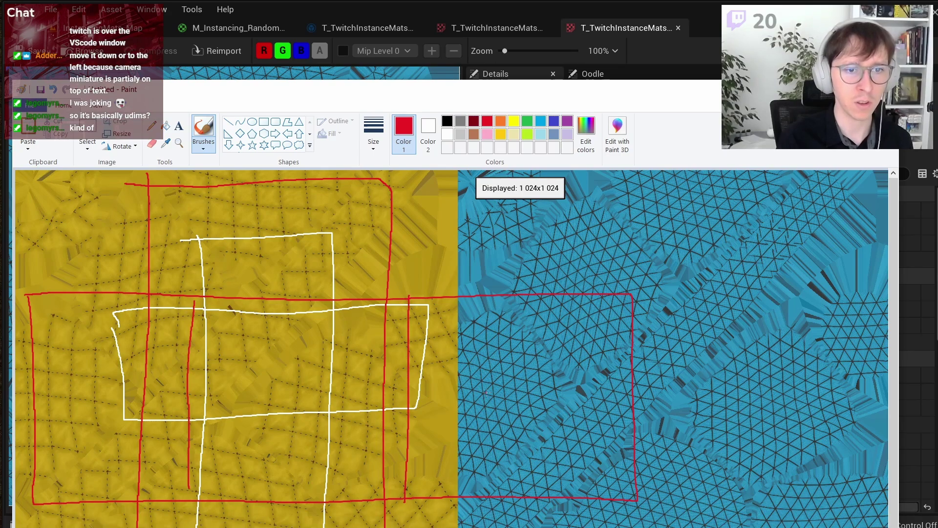
pyautogui.moveTo(587, 317); pyautogui.dragTo(528, 509)
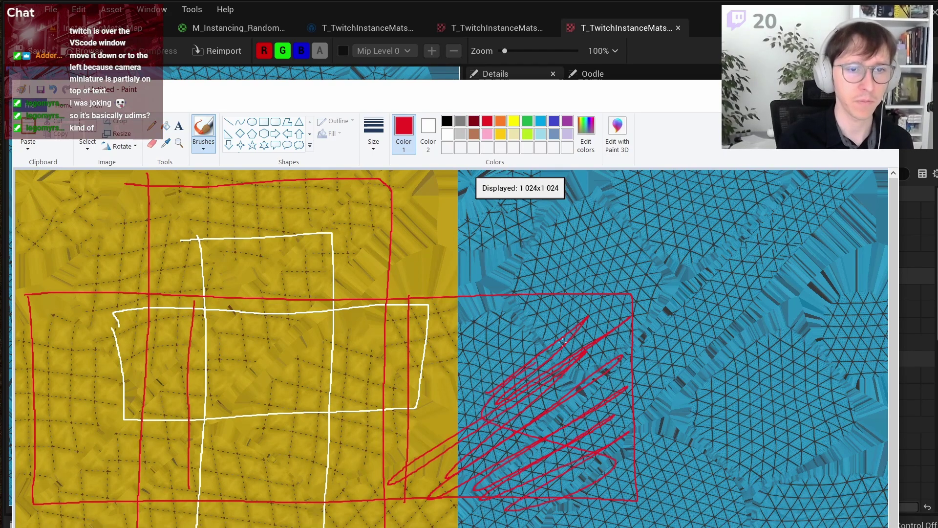
pyautogui.moveTo(562, 342); pyautogui.dragTo(470, 316)
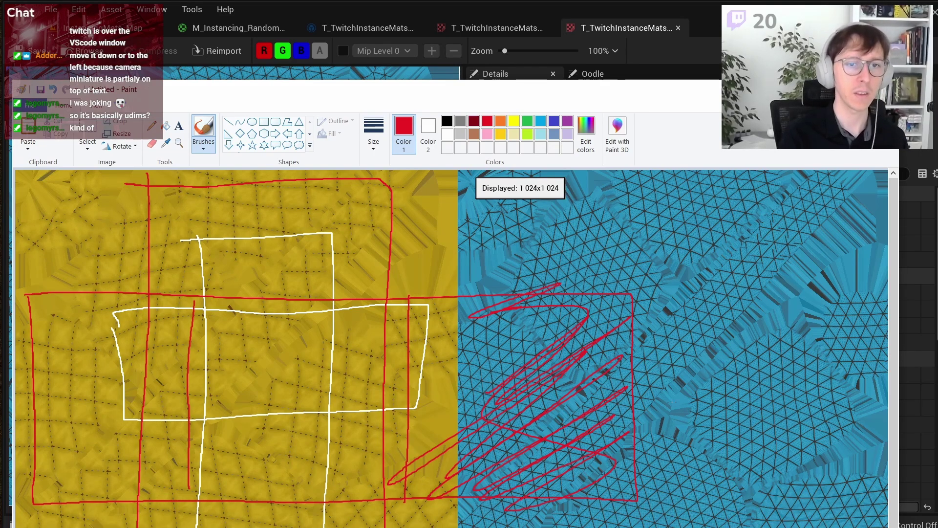
pyautogui.hotkey('ctrl', 'z')
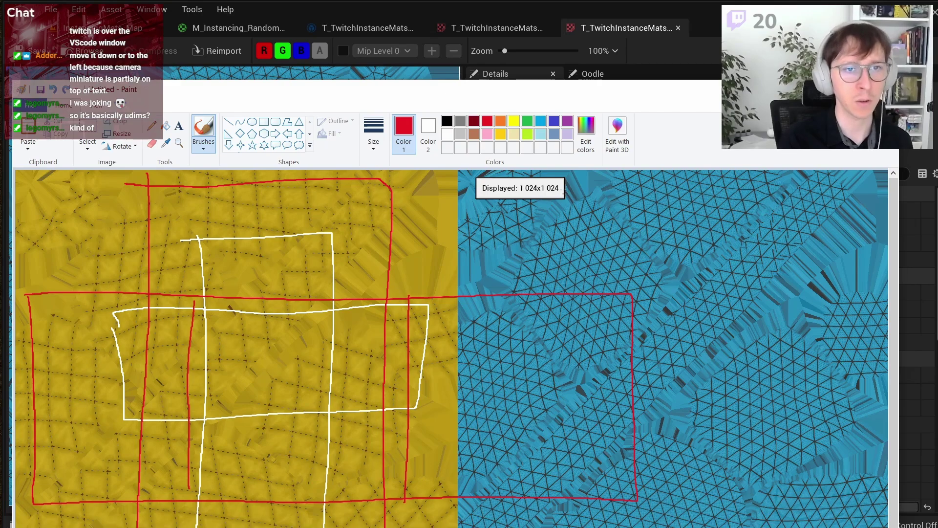
pyautogui.click(527, 134)
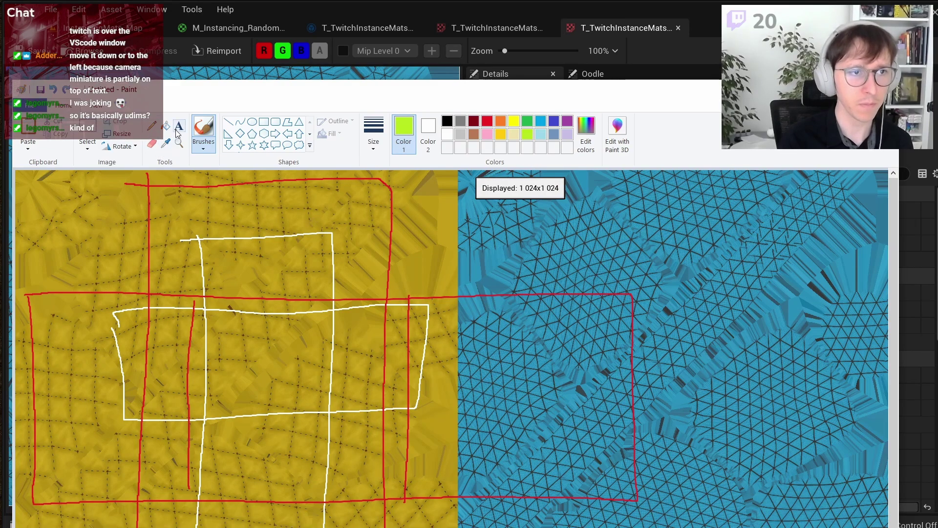
# Step: At the thickest size, outline the left yellow tile's edges in lime green
pyautogui.click(373, 131)
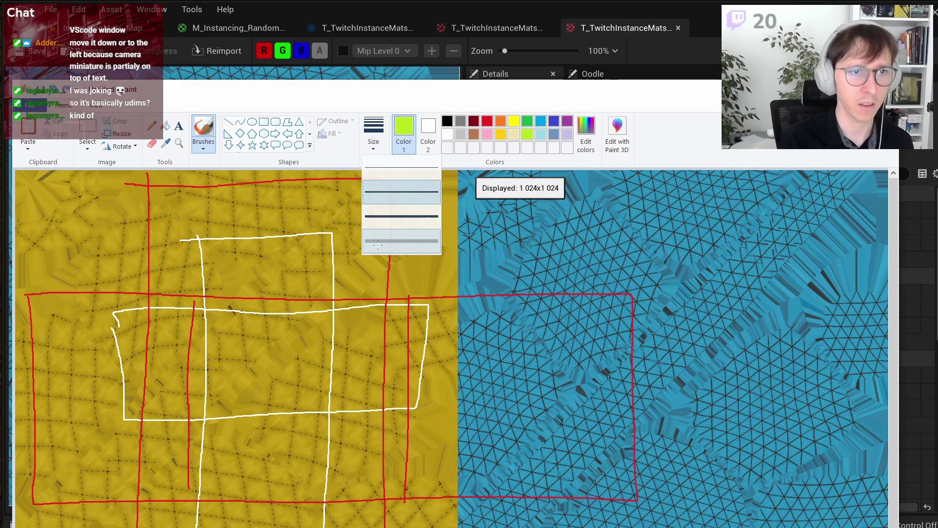
pyautogui.click(378, 241)
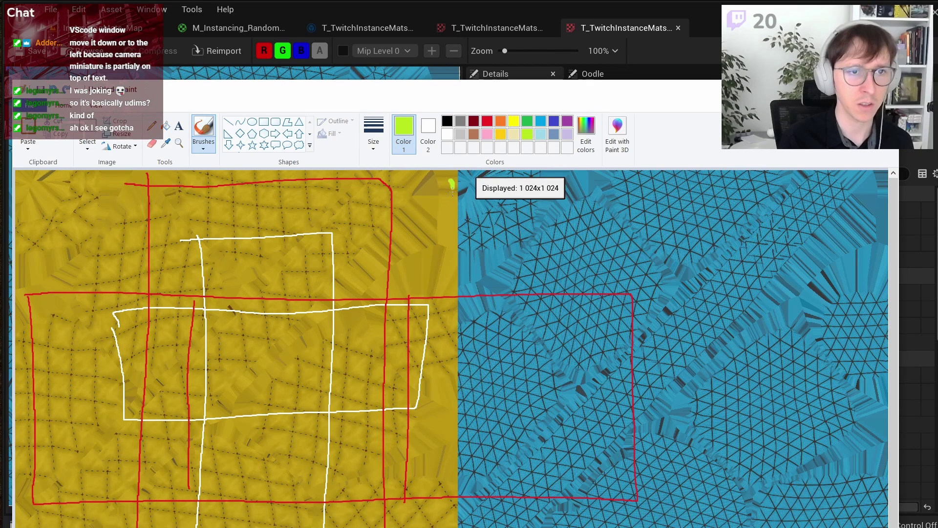
pyautogui.moveTo(452, 184); pyautogui.dragTo(454, 527)
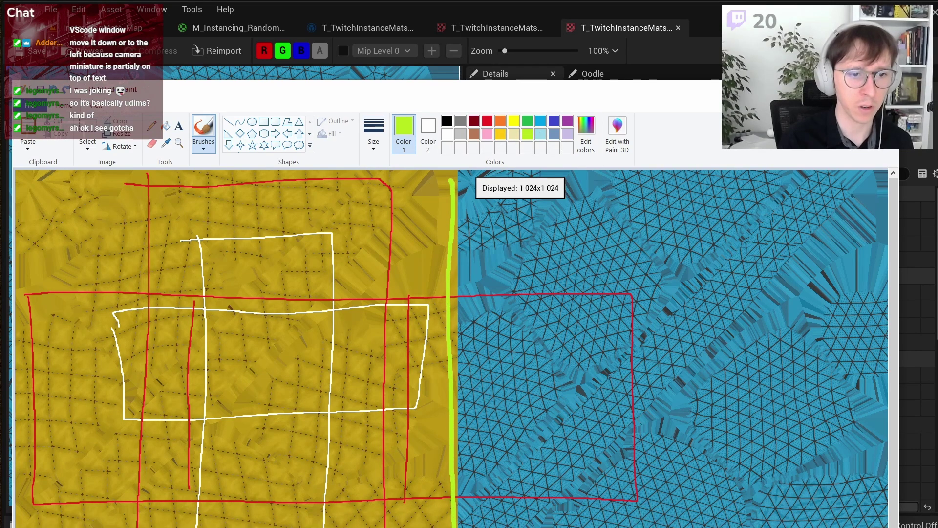
pyautogui.moveTo(33, 527); pyautogui.dragTo(462, 182)
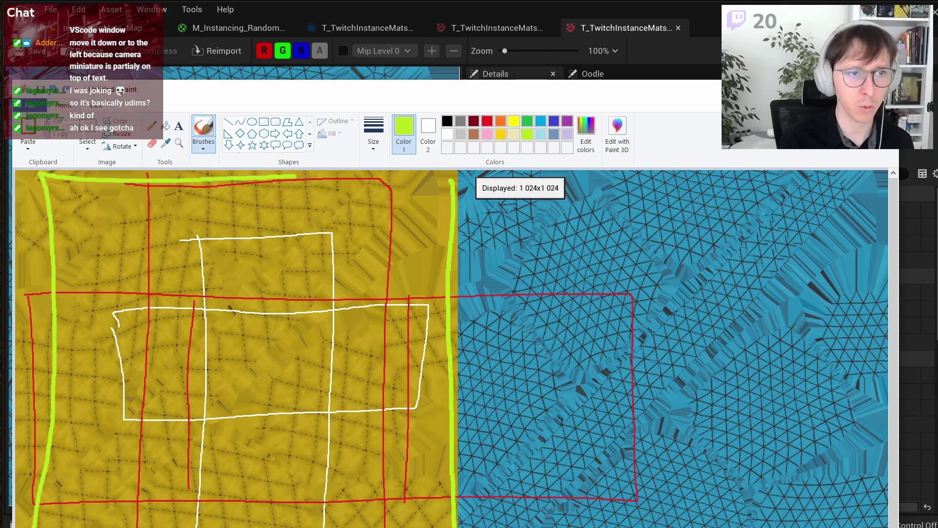
# Step: Write '% 1.0' on the blue tile, draw an arrow back and a small box, and add 'FRAC'
pyautogui.moveTo(496, 255)
pyautogui.mouseDown()
pyautogui.moveTo(535, 220)
pyautogui.moveTo(619, 250)
pyautogui.mouseUp()
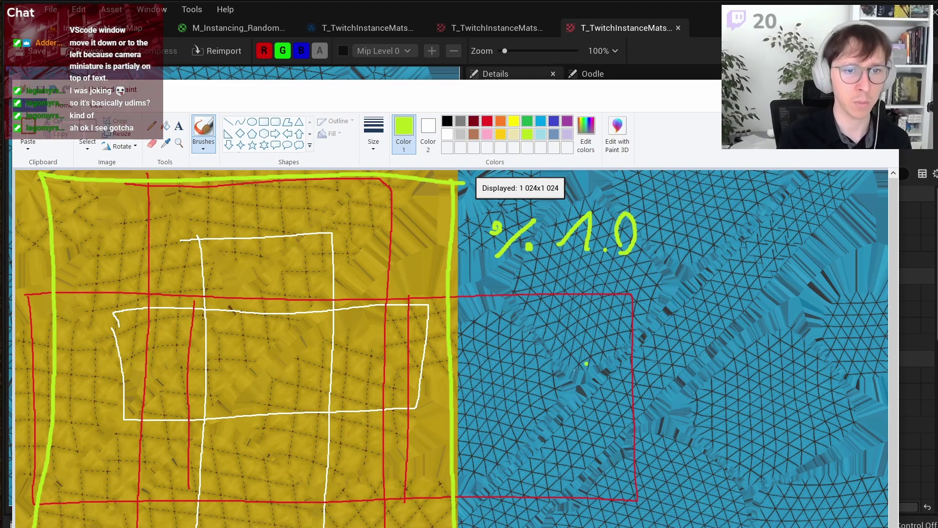
pyautogui.moveTo(559, 415)
pyautogui.mouseDown()
pyautogui.moveTo(461, 282)
pyautogui.moveTo(489, 301)
pyautogui.mouseUp()
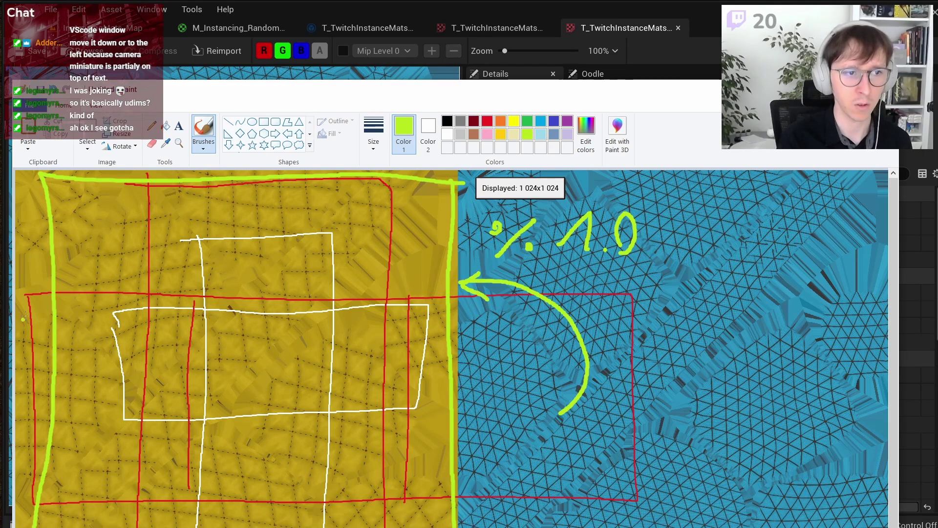
pyautogui.moveTo(71, 302); pyautogui.dragTo(41, 487)
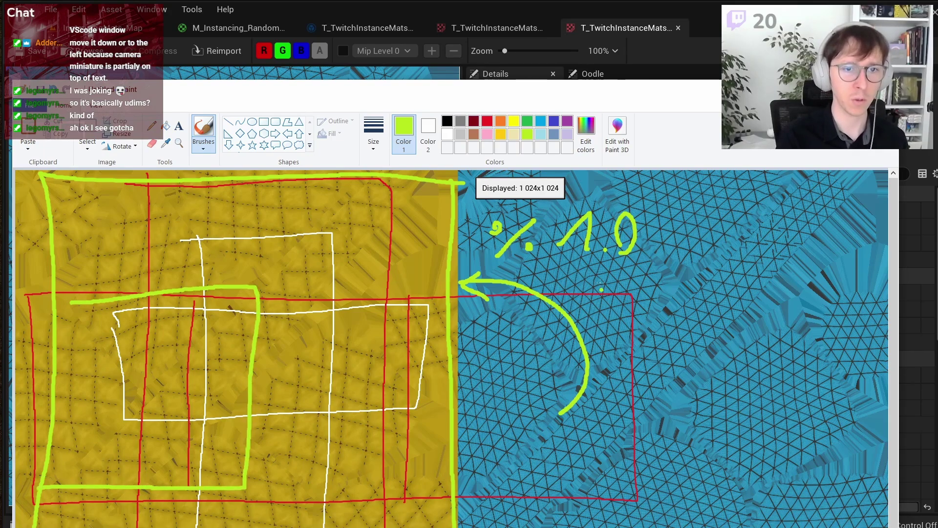
pyautogui.moveTo(572, 295)
pyautogui.mouseDown()
pyautogui.moveTo(591, 271)
pyautogui.moveTo(639, 276)
pyautogui.moveTo(668, 309)
pyautogui.mouseUp()
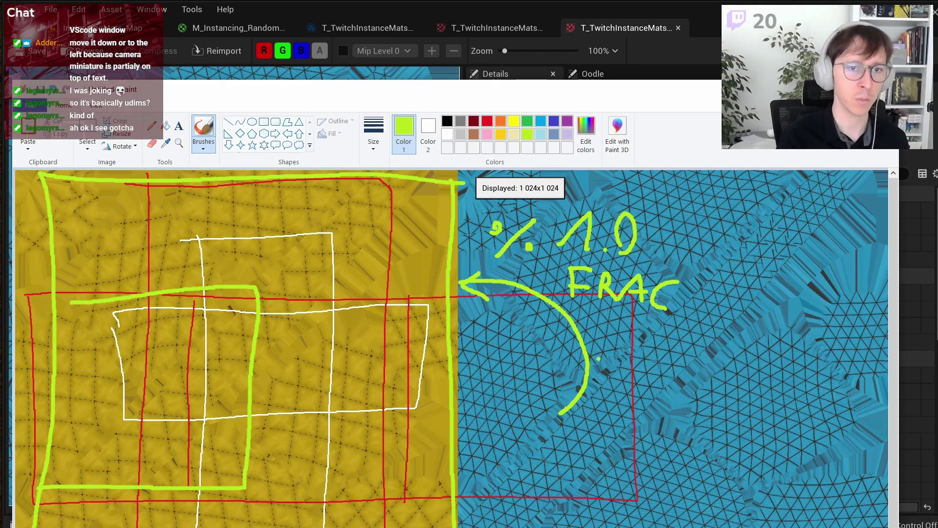
pyautogui.moveTo(502, 274)
pyautogui.mouseDown()
pyautogui.moveTo(477, 213)
pyautogui.moveTo(504, 274)
pyautogui.mouseUp()
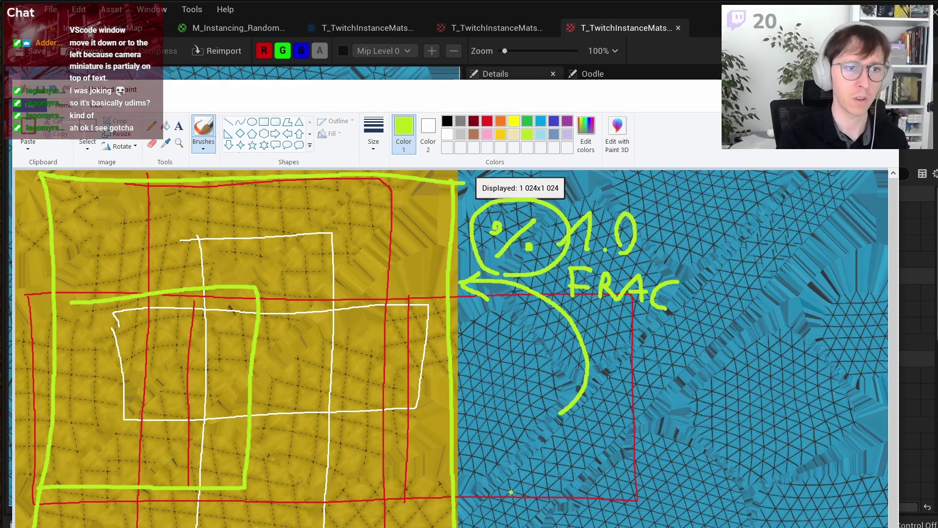
pyautogui.hotkey('ctrl', 'z')
pyautogui.hotkey('ctrl', 'z')
pyautogui.hotkey('ctrl', 'z')
pyautogui.hotkey('ctrl', 'z')
pyautogui.hotkey('ctrl', 'z')
pyautogui.hotkey('ctrl', 'z')
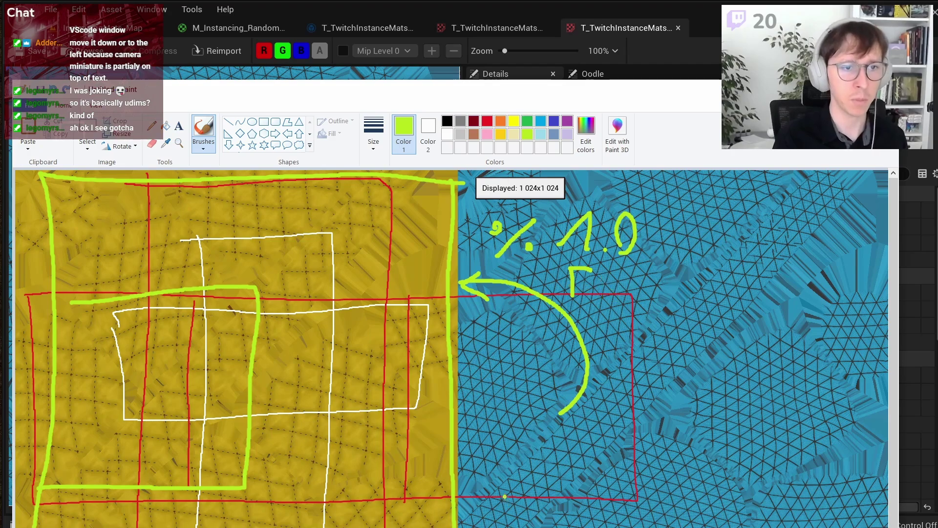
pyautogui.hotkey('ctrl', 'z')
pyautogui.hotkey('ctrl', 'z')
# Step: Undo all remaining strokes, close Paint without saving, and show the yellow texture in Unreal
pyautogui.hotkey('ctrl', 'z')
pyautogui.hotkey('ctrl', 'z')
pyautogui.hotkey('ctrl', 'z')
pyautogui.hotkey('ctrl', 'z')
pyautogui.hotkey('ctrl', 'z')
pyautogui.hotkey('ctrl', 'z')
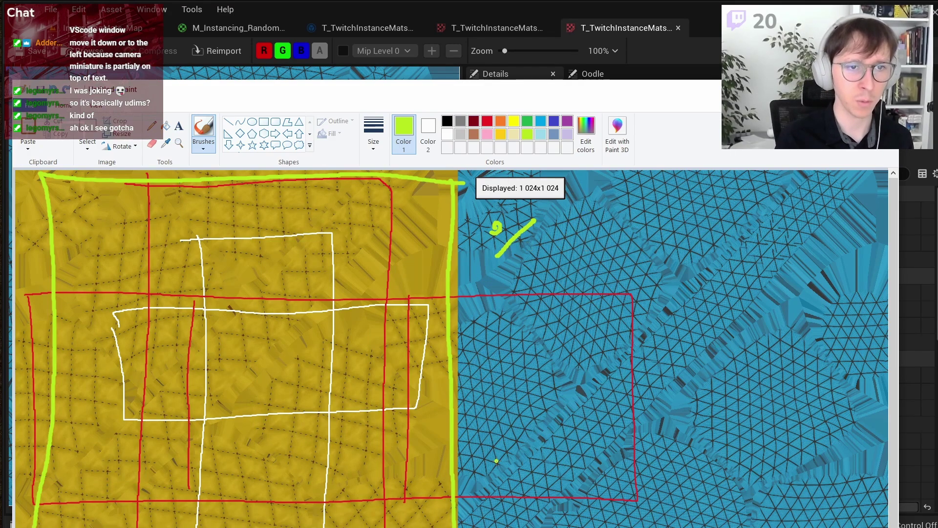
pyautogui.hotkey('ctrl', 'z')
pyautogui.hotkey('ctrl', 'z')
pyautogui.hotkey('ctrl', 'z')
pyautogui.hotkey('ctrl', 'z')
pyautogui.hotkey('ctrl', 'z')
pyautogui.hotkey('ctrl', 'z')
pyautogui.hotkey('ctrl', 'z')
pyautogui.hotkey('ctrl', 'z')
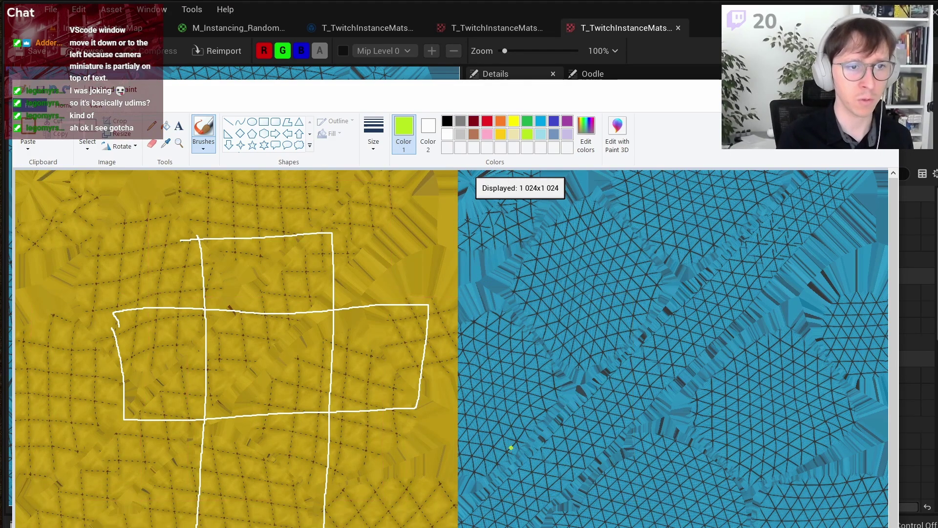
pyautogui.hotkey('ctrl', 'z')
pyautogui.hotkey('ctrl', 'z')
pyautogui.hotkey('ctrl', 'z')
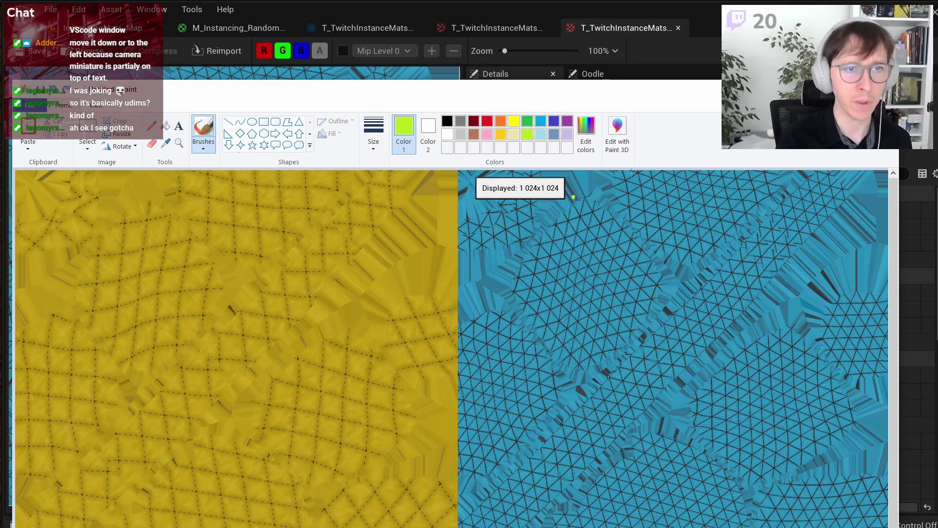
pyautogui.hotkey('alt', 'F4')
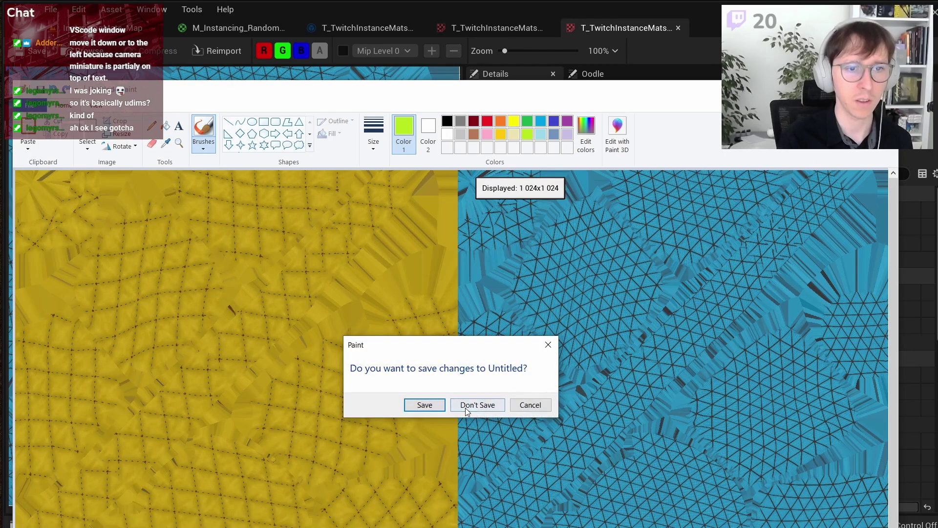
pyautogui.click(467, 408)
pyautogui.click(484, 24)
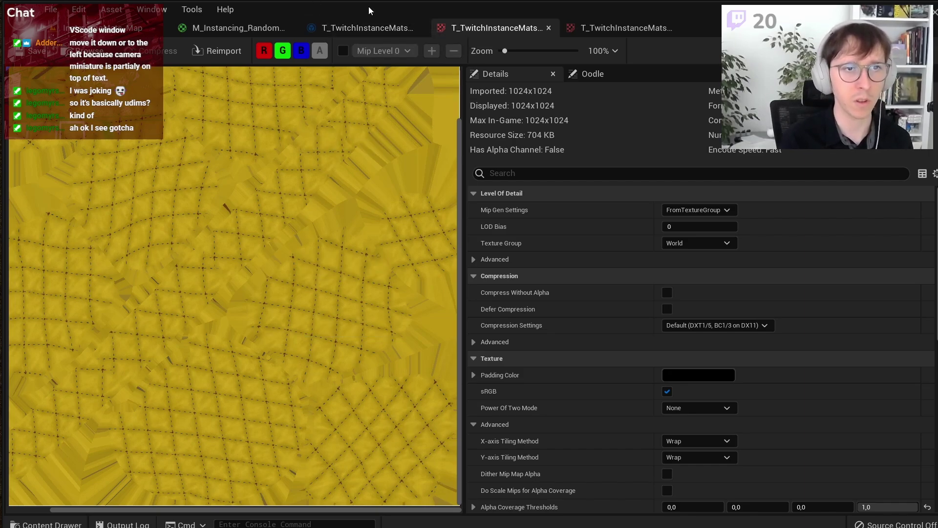
# Step: Check the six-layer texture array and return to the M_Instancing_Randomizer material graph
pyautogui.click(368, 28)
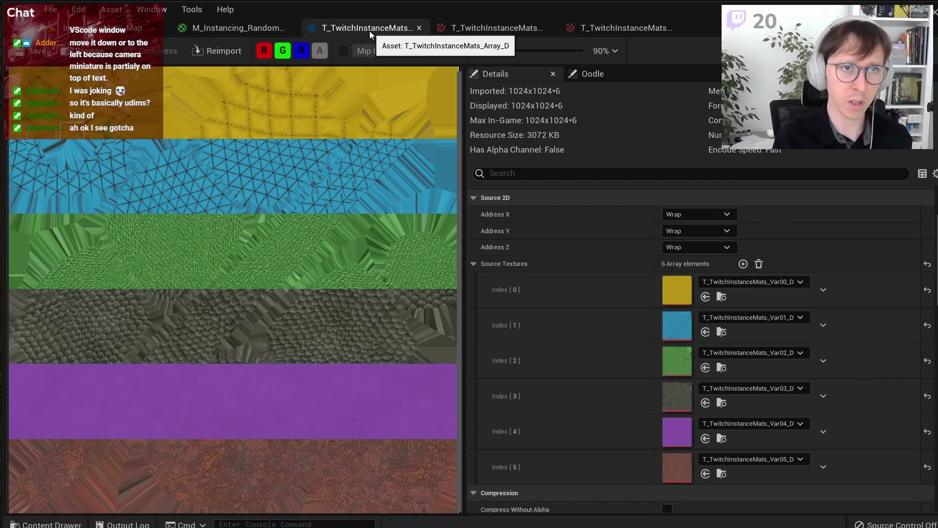
pyautogui.click(242, 30)
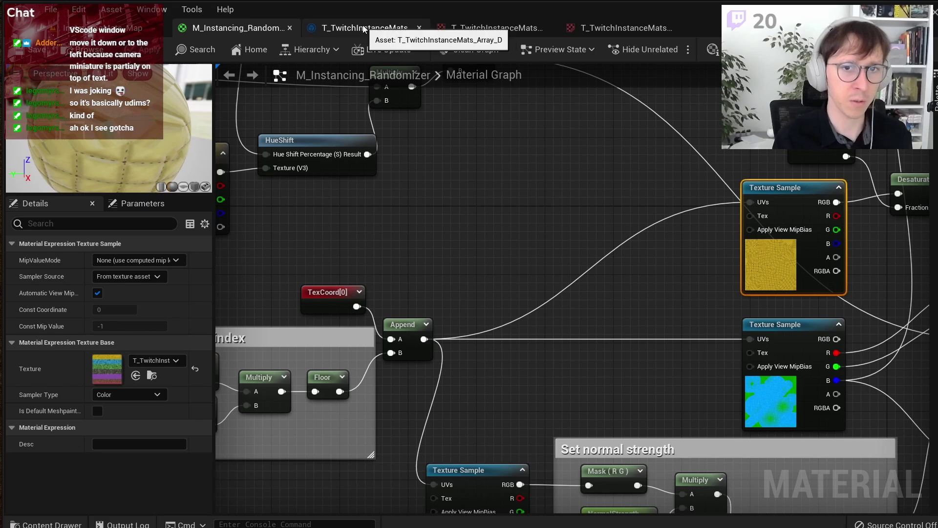
pyautogui.doubleClick(103, 358)
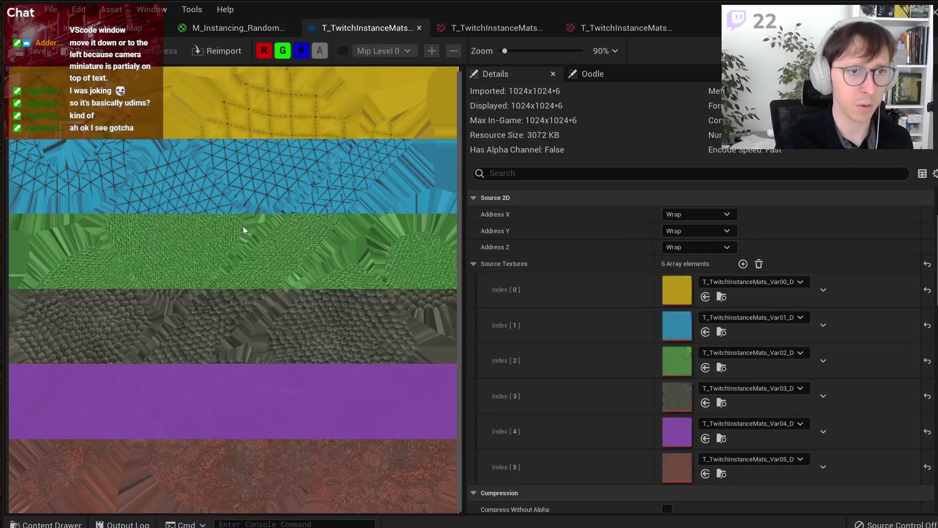
pyautogui.click(264, 27)
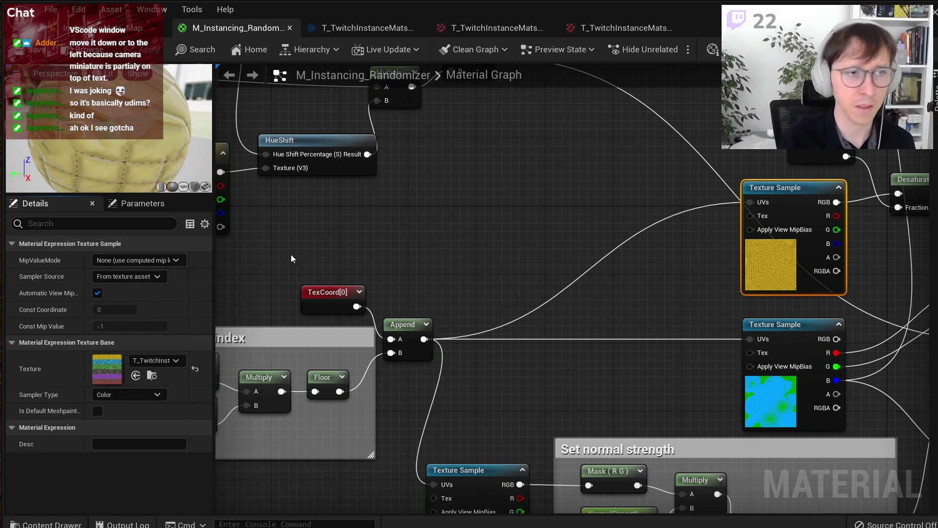
# Step: Briefly minimize the editor to view the notes, then restore it and open the Edit menu
pyautogui.press('super+Down')
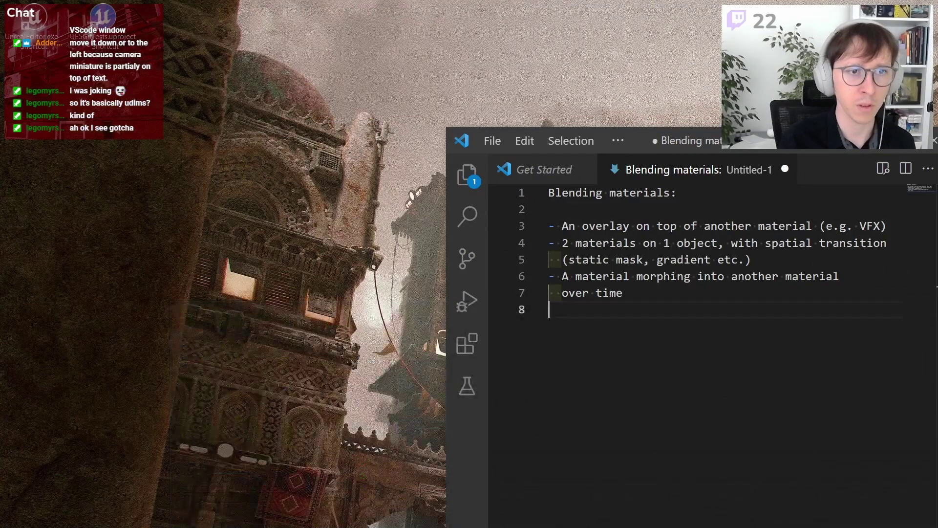
pyautogui.hotkey('alt', 'Tab')
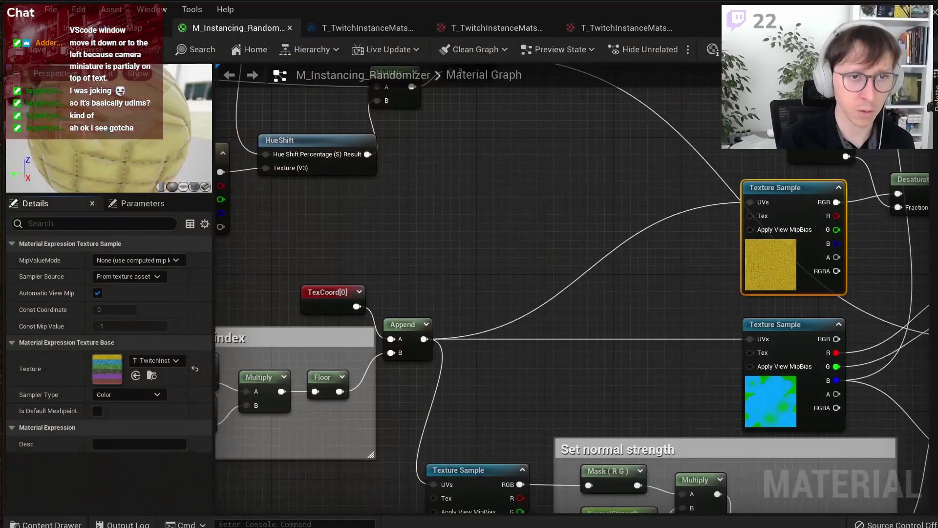
pyautogui.click(79, 9)
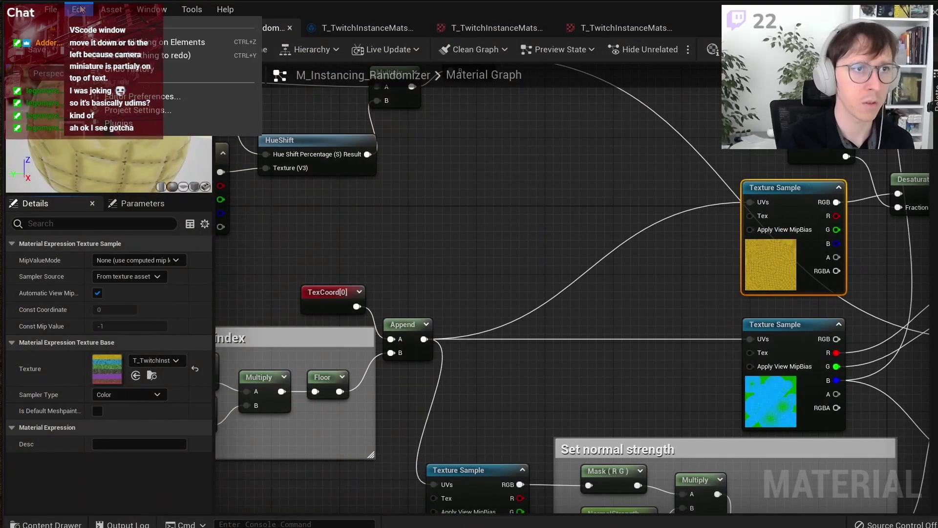
# Step: Search Project Settings for 'virtual text' to check the virtual texture tile size of 128, then return to the yellow texture
pyautogui.click(137, 112)
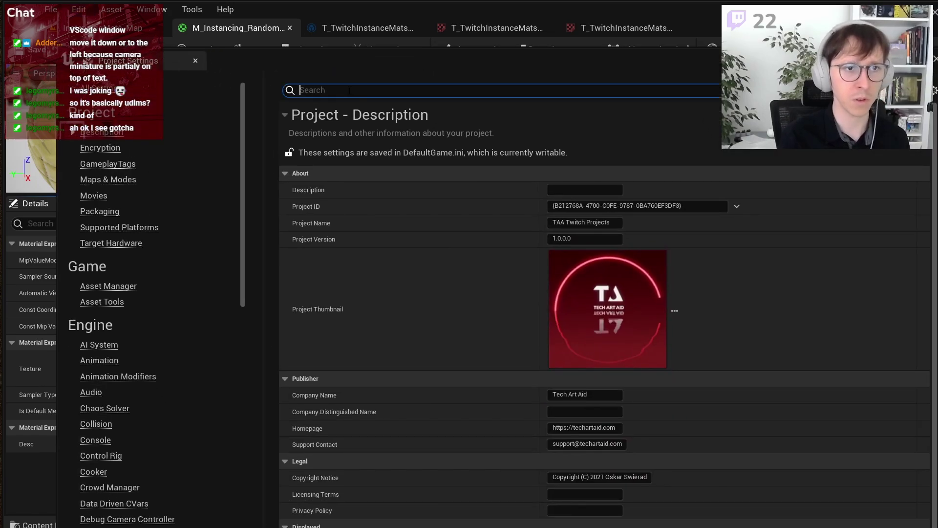
pyautogui.write('virtu')
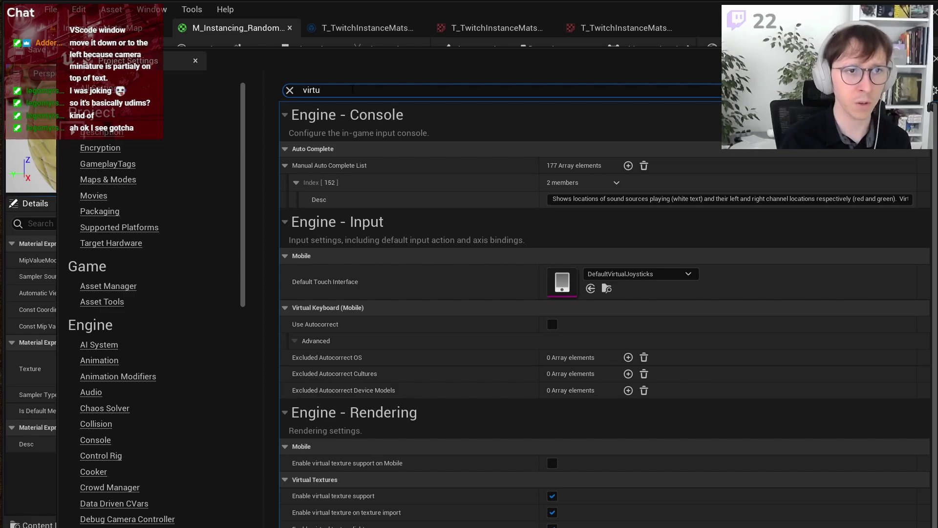
pyautogui.write('al ')
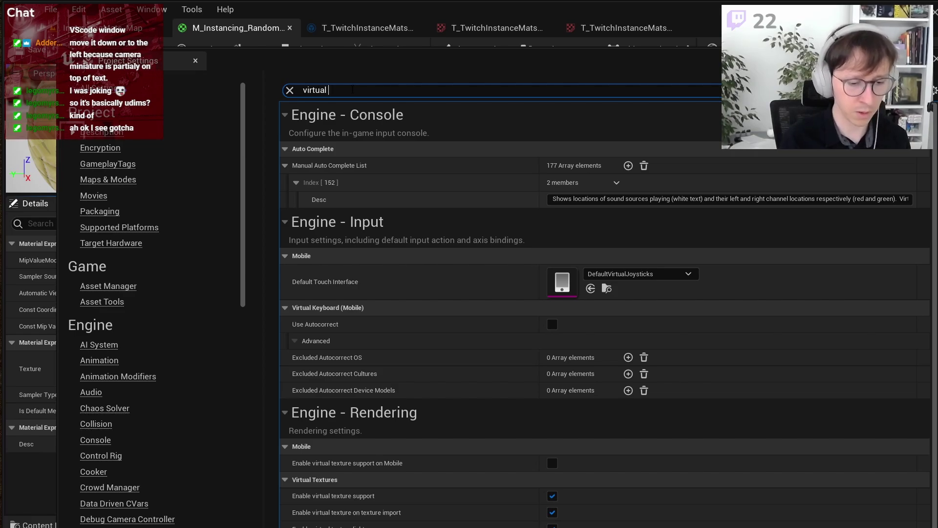
pyautogui.write('text')
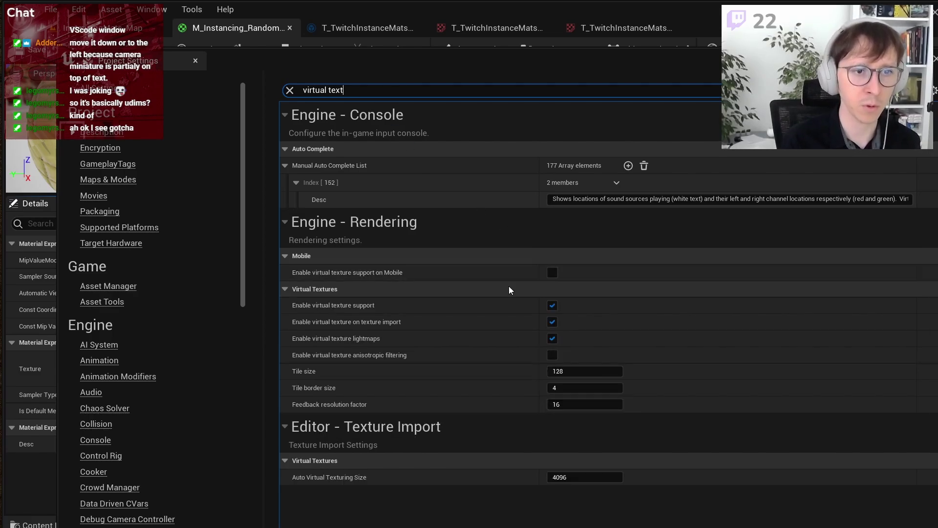
pyautogui.moveTo(322, 306)
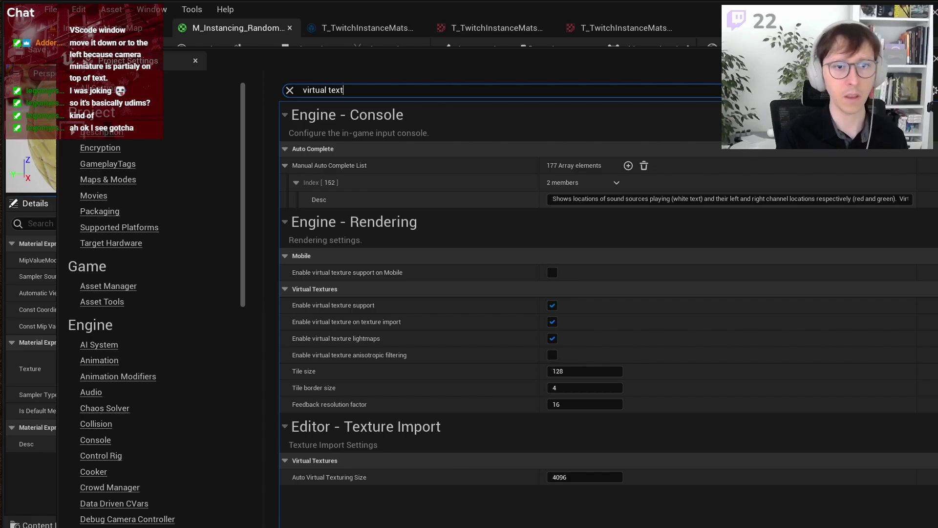
pyautogui.moveTo(299, 374)
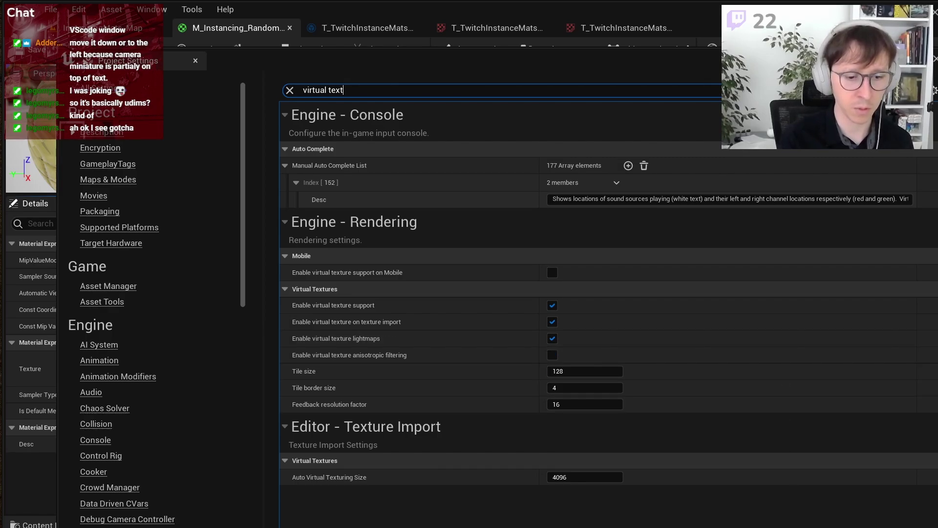
pyautogui.click(496, 28)
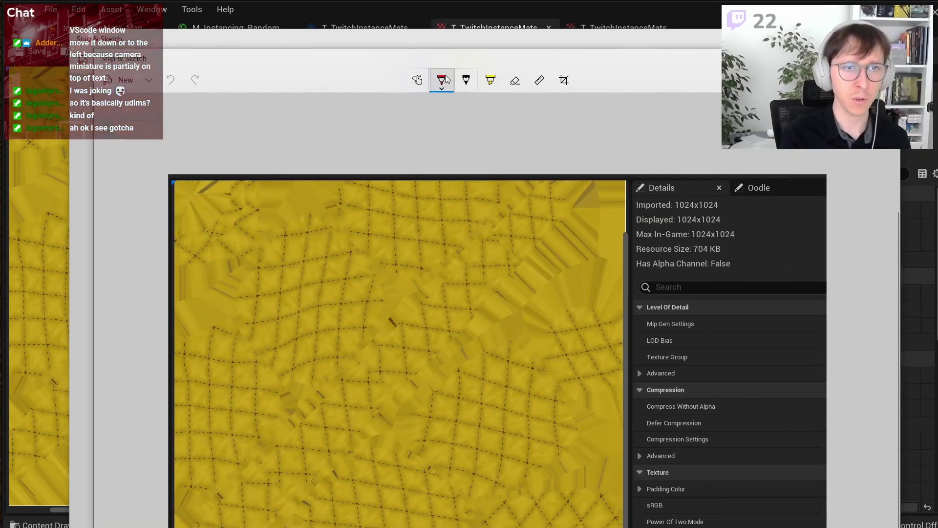
# Step: Switch the pen to green and draw three vertical and three horizontal grid lines over the texture
pyautogui.click(441, 81)
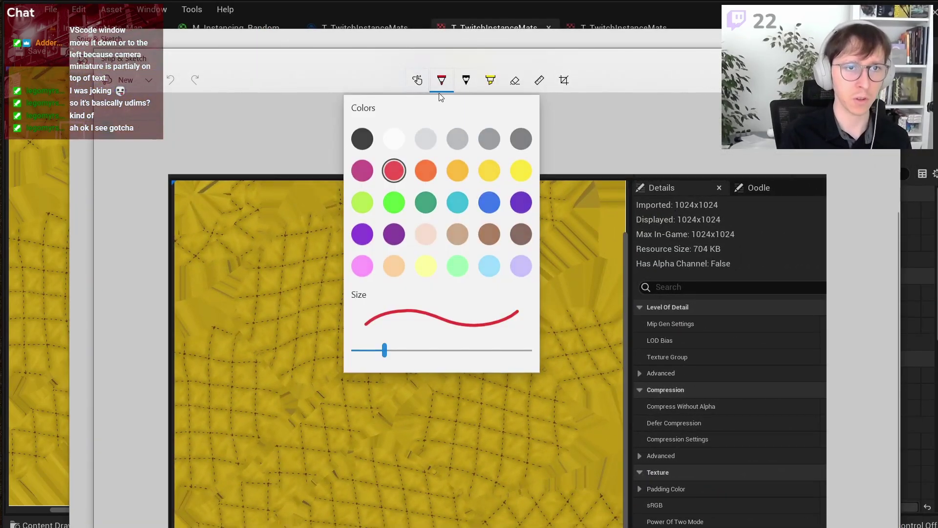
pyautogui.click(396, 196)
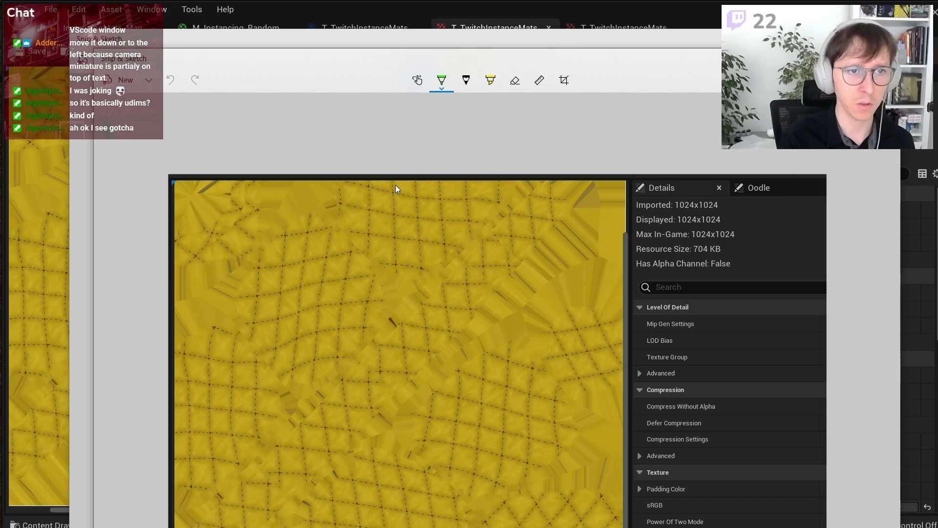
pyautogui.moveTo(395, 185)
pyautogui.mouseDown()
pyautogui.moveTo(392, 323)
pyautogui.moveTo(407, 525)
pyautogui.mouseUp()
pyautogui.moveTo(169, 399); pyautogui.dragTo(634, 415)
pyautogui.moveTo(507, 182); pyautogui.dragTo(515, 527)
pyautogui.moveTo(179, 288); pyautogui.dragTo(643, 309)
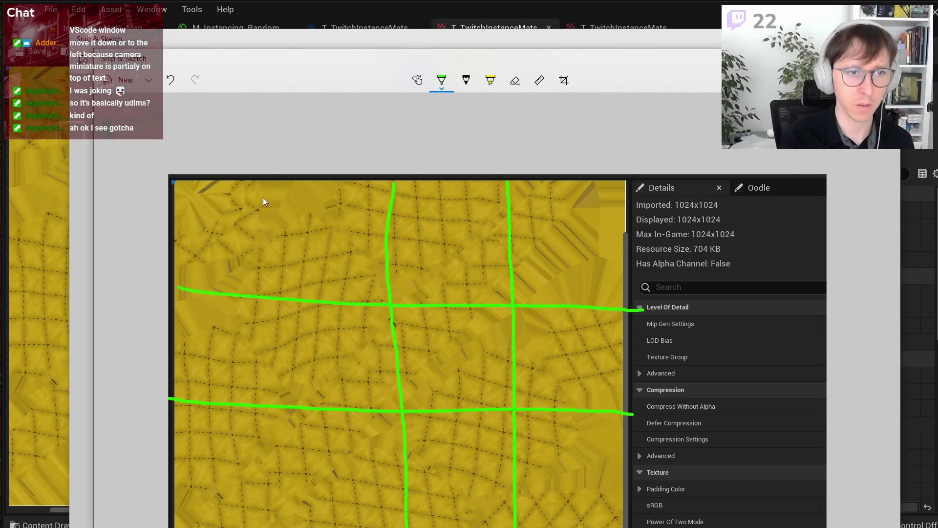
pyautogui.moveTo(277, 193); pyautogui.dragTo(307, 527)
pyautogui.moveTo(183, 511); pyautogui.dragTo(628, 514)
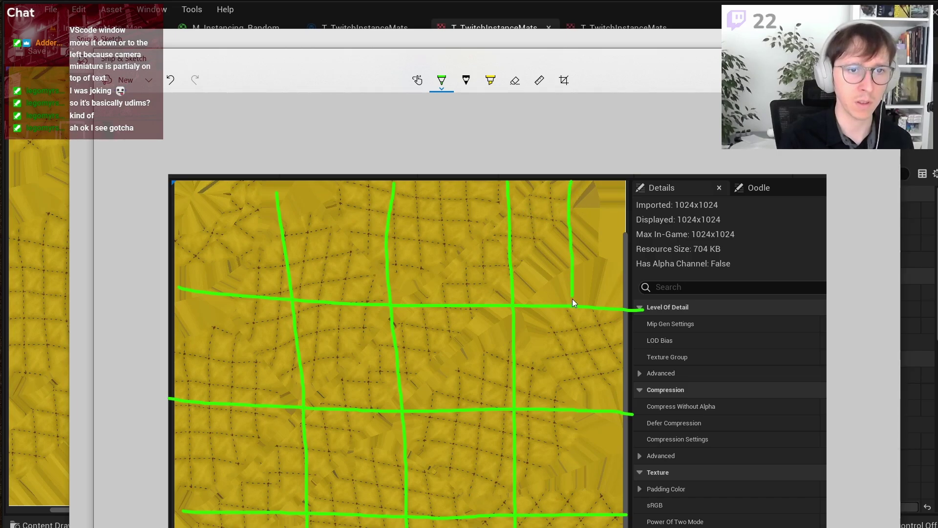
# Step: Add a few short green grid lines near the top right, then return to the Unreal editor
pyautogui.moveTo(572, 303); pyautogui.dragTo(572, 311)
pyautogui.moveTo(508, 243); pyautogui.dragTo(615, 248)
pyautogui.moveTo(444, 179); pyautogui.dragTo(461, 313)
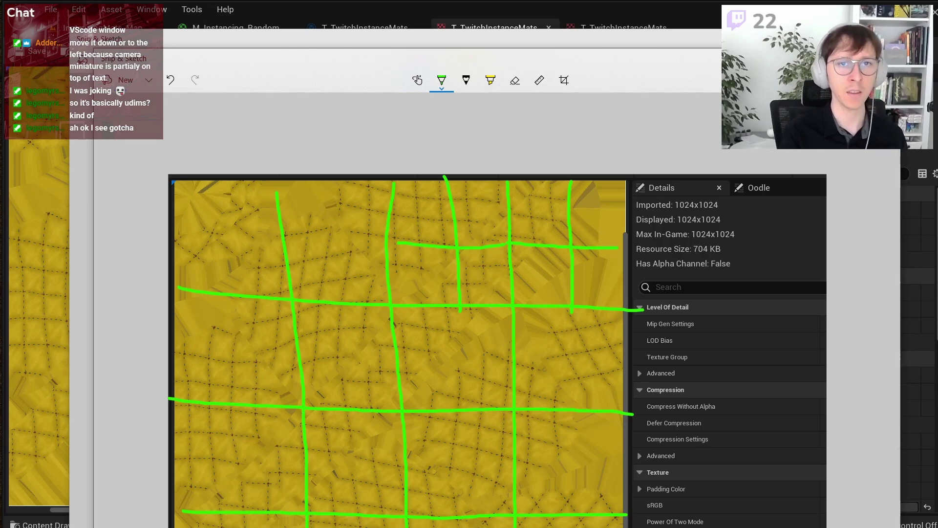
pyautogui.hotkey('alt', 'Tab')
pyautogui.hotkey('alt', 'Tab')
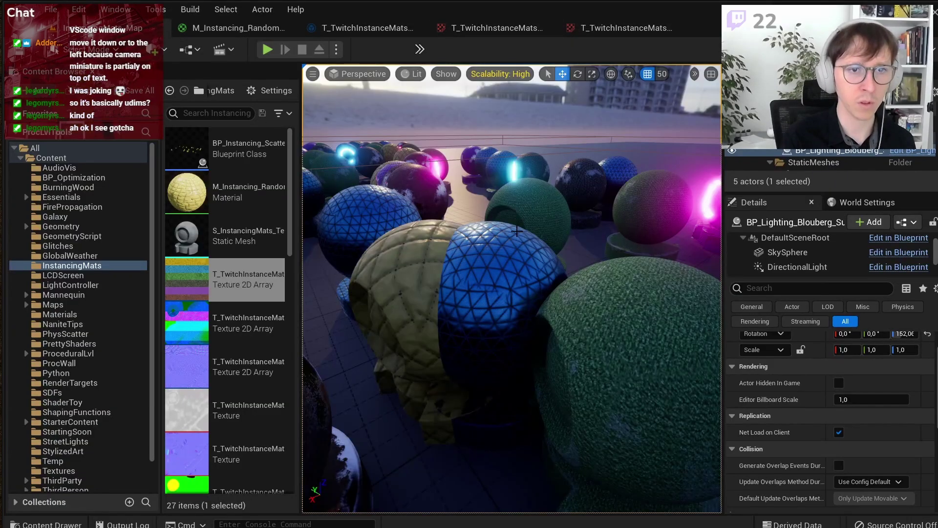
# Step: Snip the sphere scene in the viewport and circle the yellow quilted sphere in green
pyautogui.moveTo(508, 293); pyautogui.dragTo(488, 288, button='right')
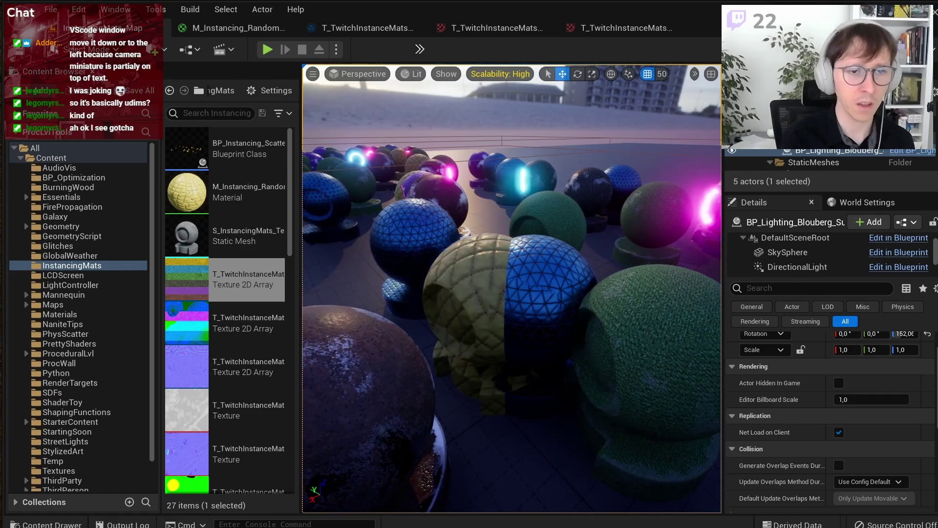
pyautogui.press('super+shift+s')
pyautogui.moveTo(314, 116); pyautogui.dragTo(620, 363)
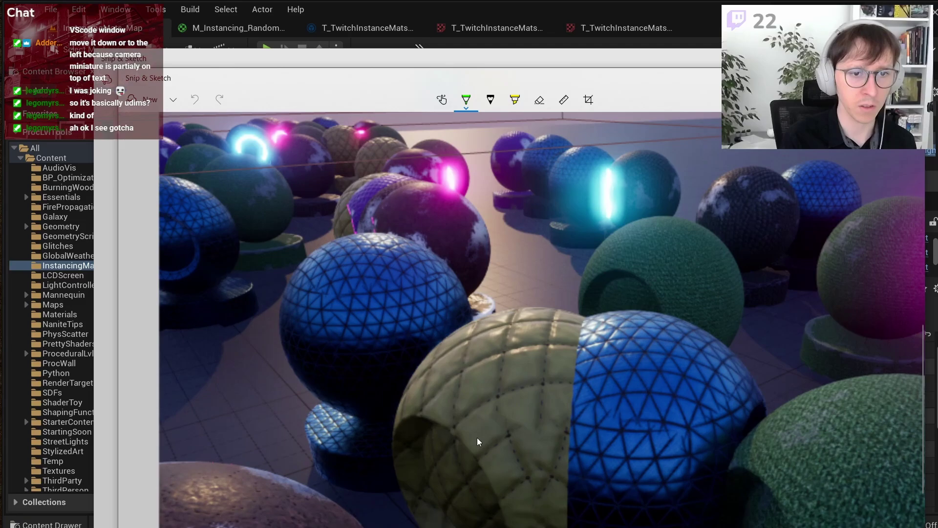
pyautogui.moveTo(460, 462)
pyautogui.mouseDown()
pyautogui.moveTo(413, 407)
pyautogui.moveTo(510, 303)
pyautogui.moveTo(582, 401)
pyautogui.moveTo(459, 465)
pyautogui.mouseUp()
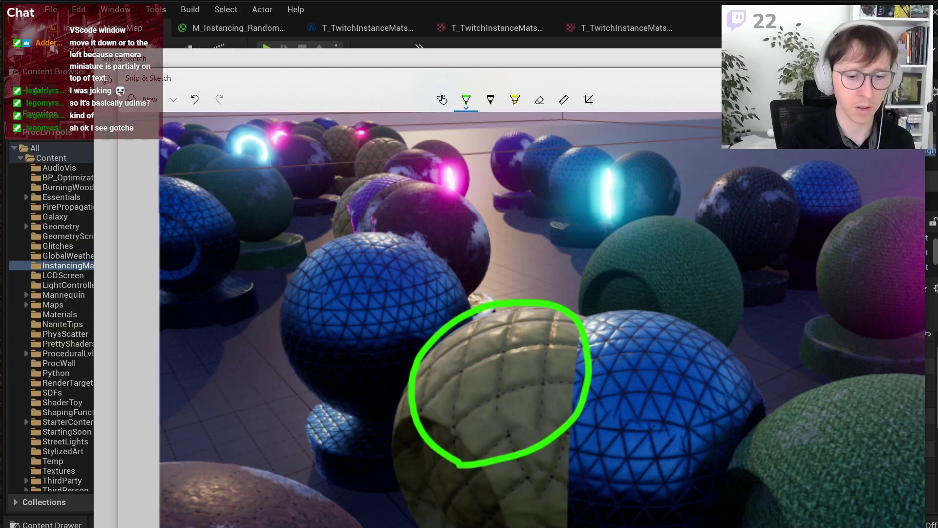
# Step: Go back to the green-gridded texture sketch and bring up the pen colour palette
pyautogui.click(694, 21)
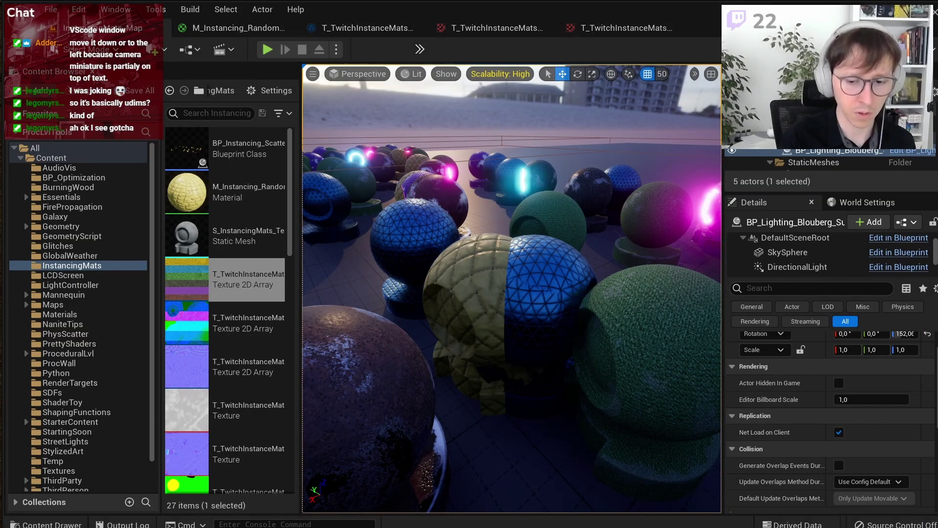
pyautogui.hotkey('alt', 'Tab')
pyautogui.hotkey('alt', 'Tab')
pyautogui.hotkey('alt', 'Tab')
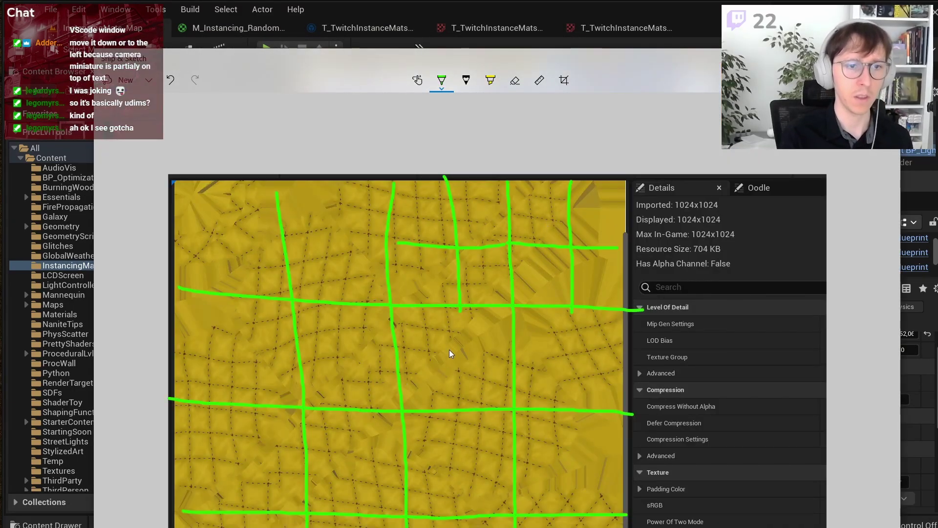
pyautogui.hotkey('alt', 'Tab')
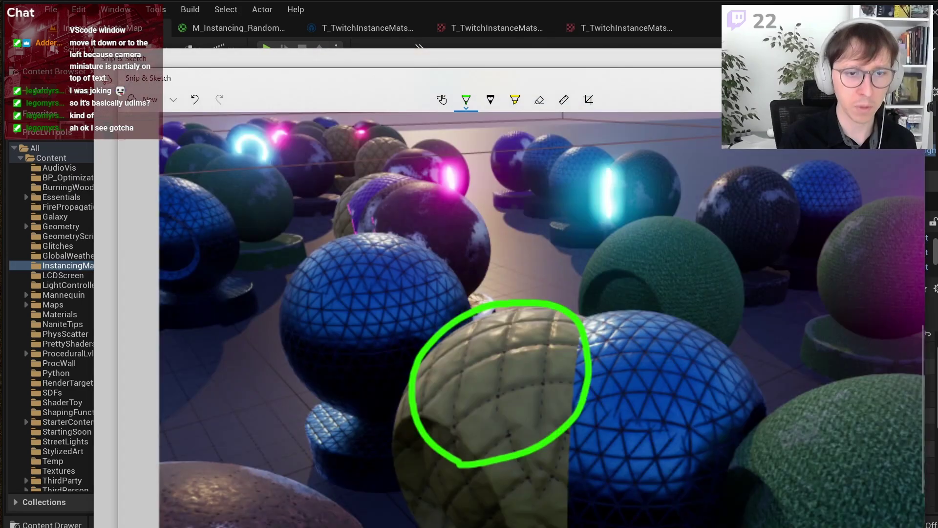
pyautogui.hotkey('alt', 'Tab')
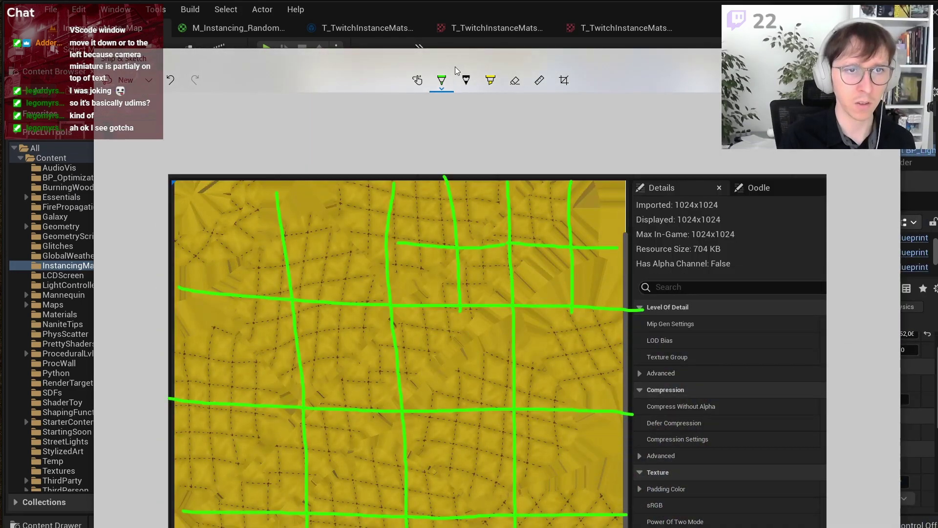
pyautogui.click(442, 81)
# Step: Outline three tiles with blue squares on the gridded texture
pyautogui.click(489, 202)
pyautogui.keyDown('ctrl'); pyautogui.scroll(2, 470, 291); pyautogui.keyUp('ctrl')
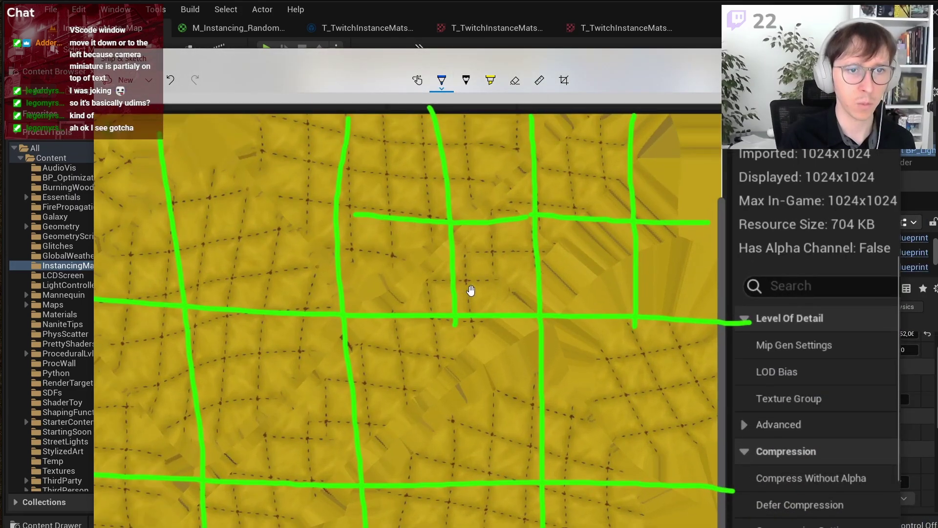
pyautogui.moveTo(465, 306); pyautogui.dragTo(459, 206)
pyautogui.moveTo(550, 194)
pyautogui.mouseDown()
pyautogui.moveTo(467, 309)
pyautogui.moveTo(298, 303)
pyautogui.moveTo(424, 192)
pyautogui.moveTo(440, 314)
pyautogui.mouseUp()
pyautogui.moveTo(478, 195)
pyautogui.mouseDown()
pyautogui.moveTo(457, 297)
pyautogui.moveTo(546, 161)
pyautogui.moveTo(466, 297)
pyautogui.mouseUp()
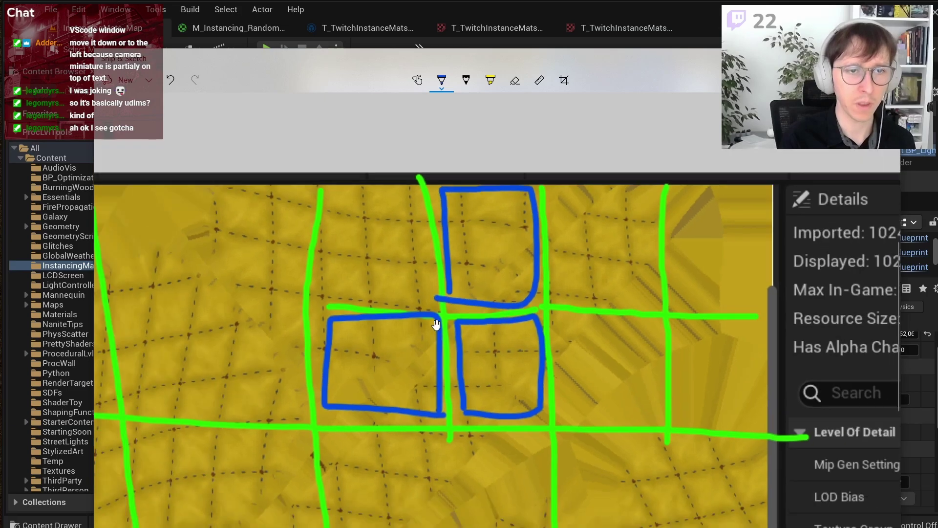
# Step: Mark the skipped outer tiles with red X's on the left, right and beside the blue squares
pyautogui.click(441, 80)
pyautogui.click(397, 164)
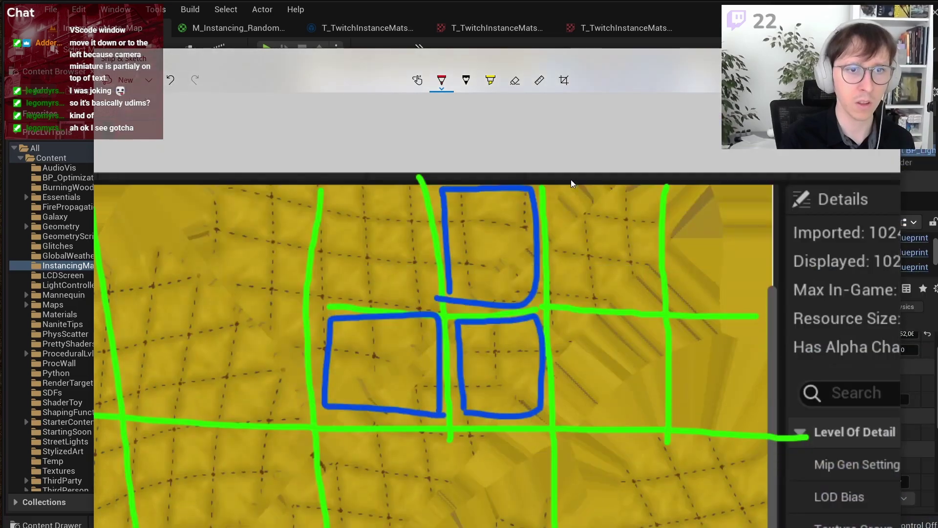
pyautogui.moveTo(352, 251); pyautogui.dragTo(398, 221)
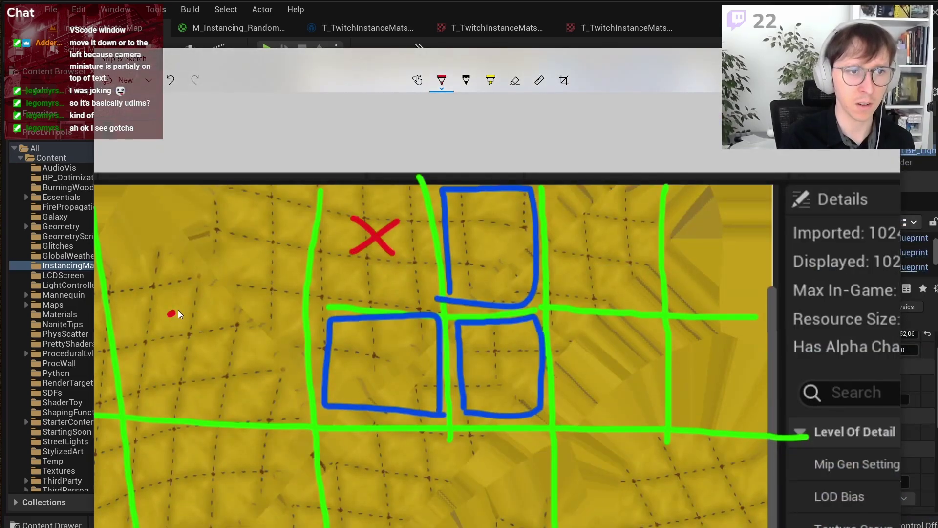
pyautogui.moveTo(178, 310); pyautogui.dragTo(232, 271)
pyautogui.moveTo(165, 269); pyautogui.dragTo(226, 314)
pyautogui.moveTo(576, 251)
pyautogui.mouseDown()
pyautogui.moveTo(628, 226)
pyautogui.moveTo(627, 264)
pyautogui.mouseUp()
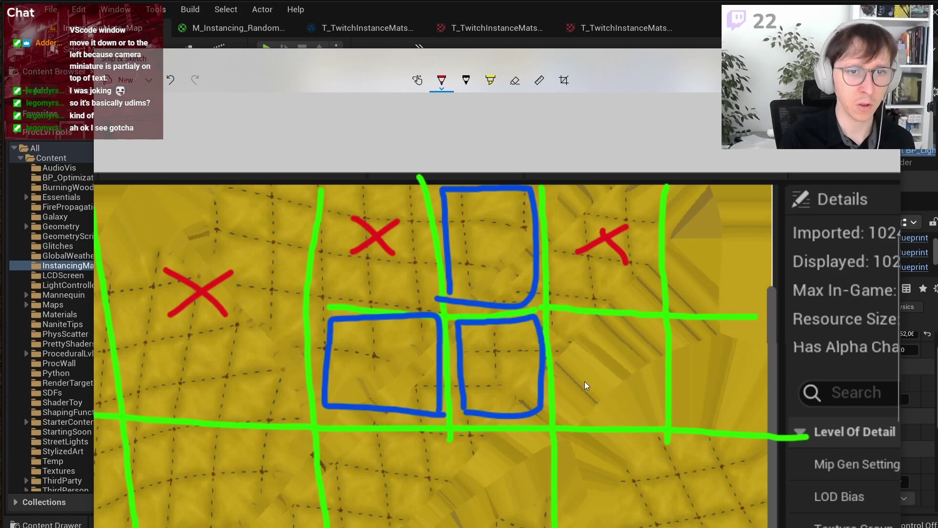
pyautogui.moveTo(585, 381); pyautogui.dragTo(623, 351)
pyautogui.moveTo(586, 352); pyautogui.dragTo(631, 390)
pyautogui.keyDown('ctrl'); pyautogui.scroll(-2, 632, 393); pyautogui.keyUp('ctrl')
pyautogui.keyDown('ctrl'); pyautogui.scroll(-2, 632, 393); pyautogui.keyUp('ctrl')
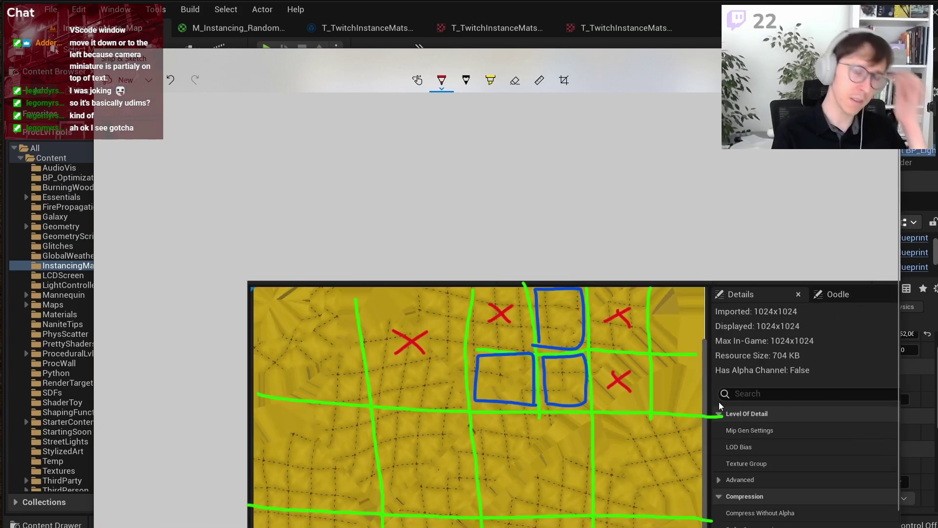
# Step: In blue, label the boxed tiles LOAD and L
pyautogui.click(445, 83)
pyautogui.click(493, 195)
pyautogui.keyDown('ctrl'); pyautogui.scroll(2, 479, 382); pyautogui.keyUp('ctrl')
pyautogui.keyDown('ctrl'); pyautogui.scroll(2, 476, 355); pyautogui.keyUp('ctrl')
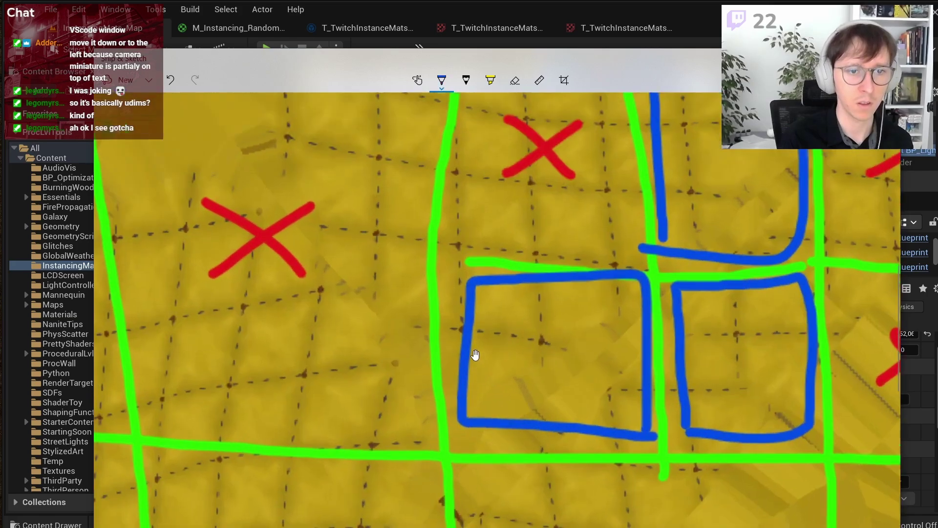
pyautogui.keyDown('ctrl'); pyautogui.scroll(1, 475, 355); pyautogui.keyUp('ctrl')
pyautogui.moveTo(518, 337)
pyautogui.mouseDown()
pyautogui.moveTo(532, 366)
pyautogui.moveTo(572, 368)
pyautogui.mouseUp()
pyautogui.moveTo(593, 332); pyautogui.dragTo(588, 391)
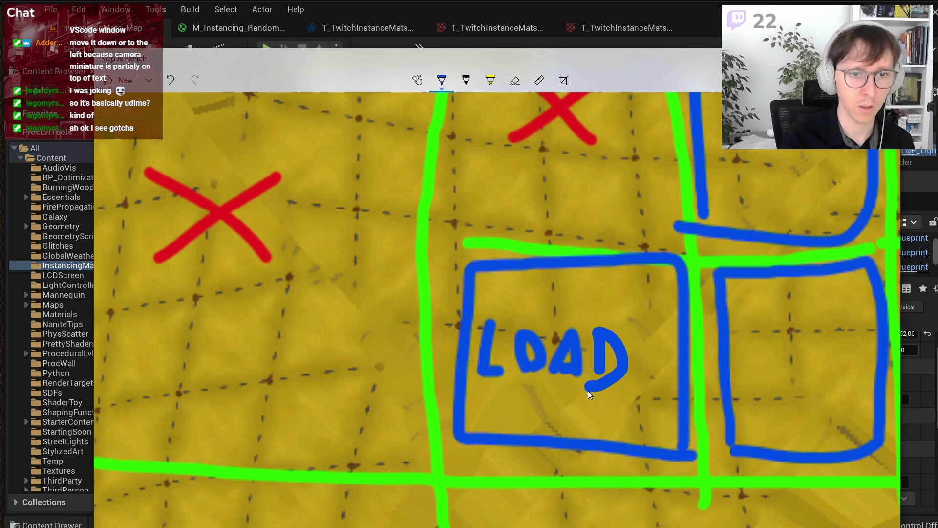
pyautogui.moveTo(791, 378); pyautogui.dragTo(815, 379)
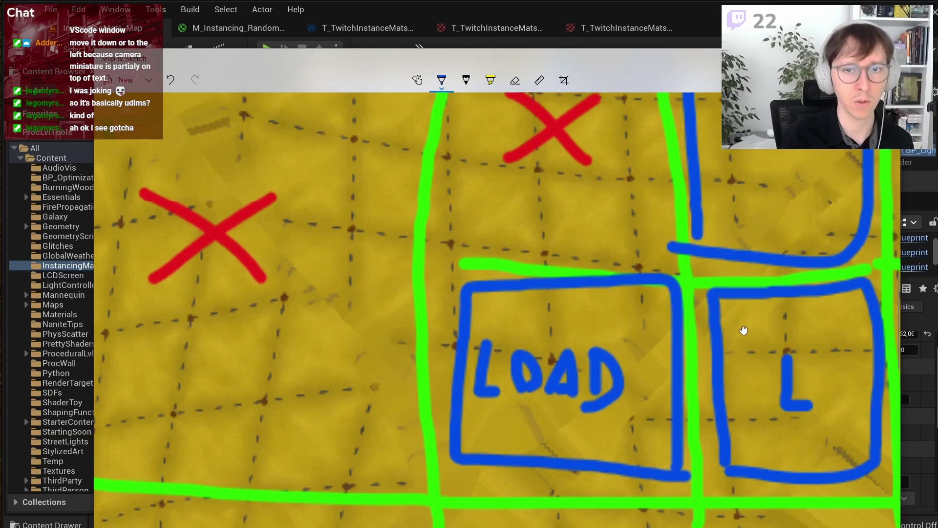
pyautogui.scroll(3, 738, 228)
pyautogui.moveTo(730, 218); pyautogui.dragTo(764, 258)
pyautogui.scroll(-1, 591, 387)
pyautogui.scroll(-3, 591, 388)
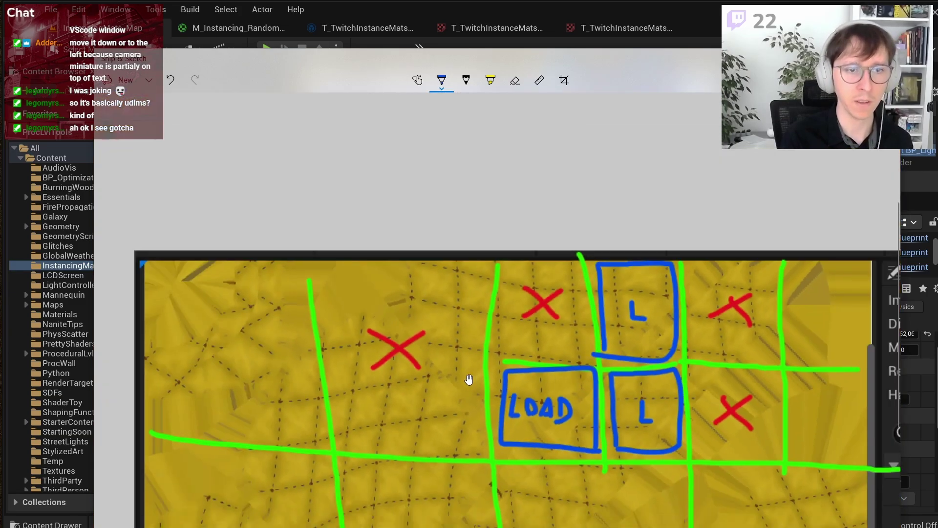
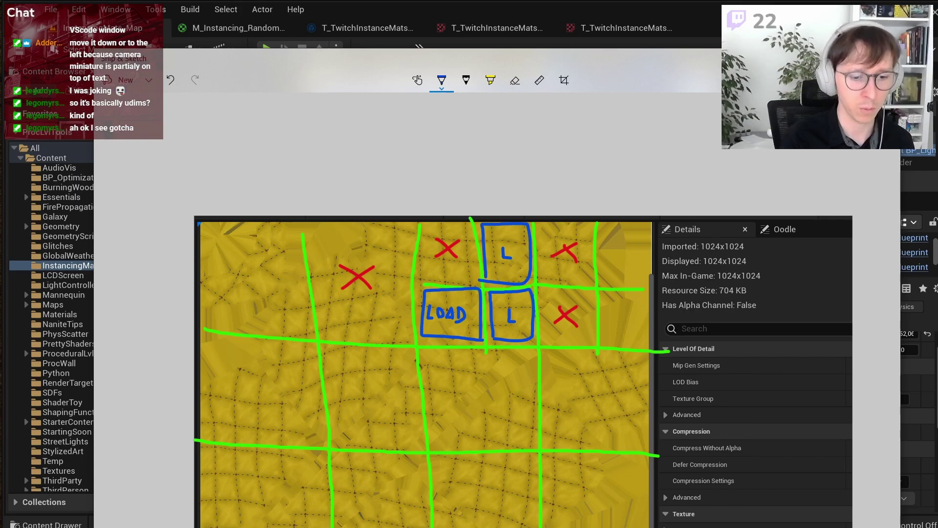
# Step: Search the web for 'udim' in a new Firefox tab and open the Blender Manual UDIMs result in the background
pyautogui.hotkey('alt', 'Tab')
pyautogui.hotkey('ctrl', 't')
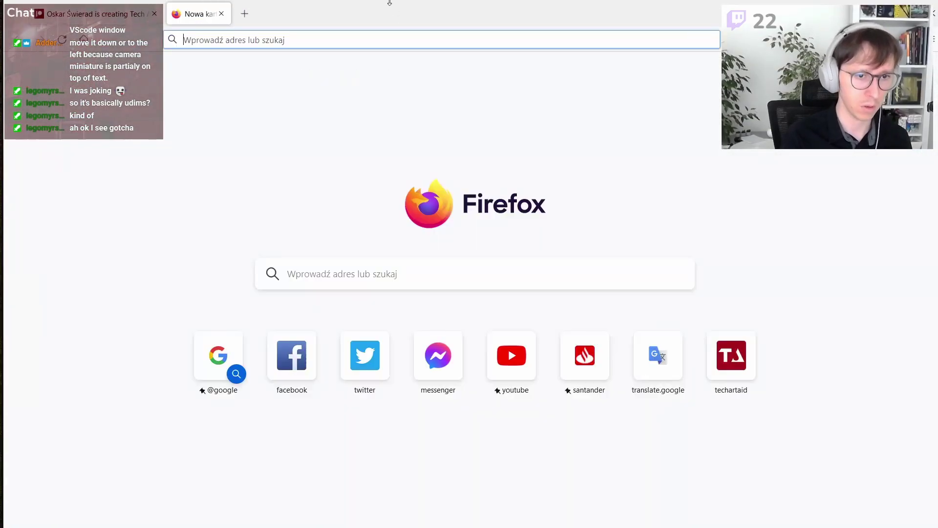
pyautogui.write('udim')
pyautogui.press('Return')
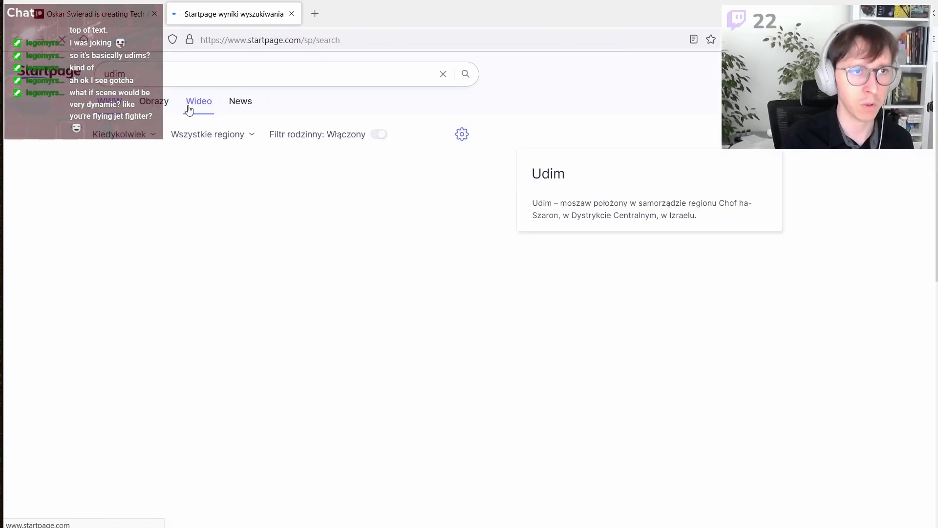
pyautogui.click(228, 70)
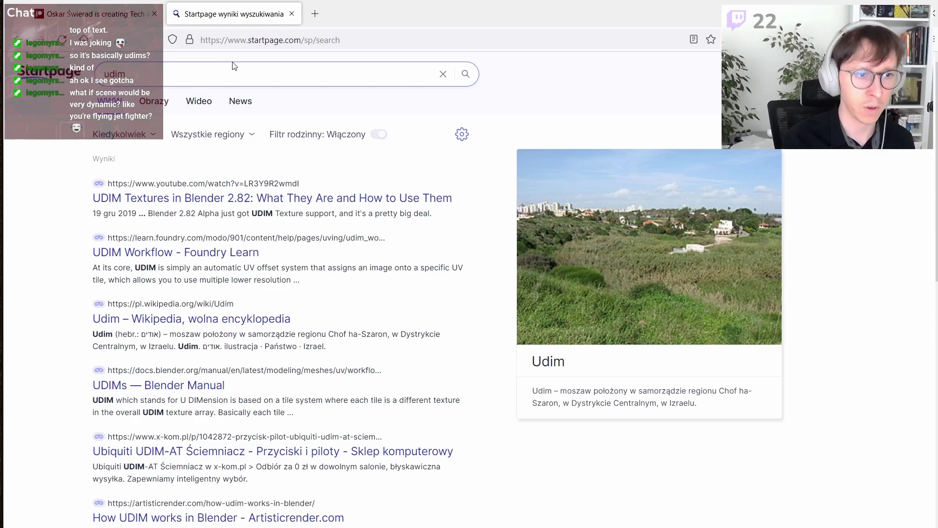
pyautogui.middleClick(188, 391)
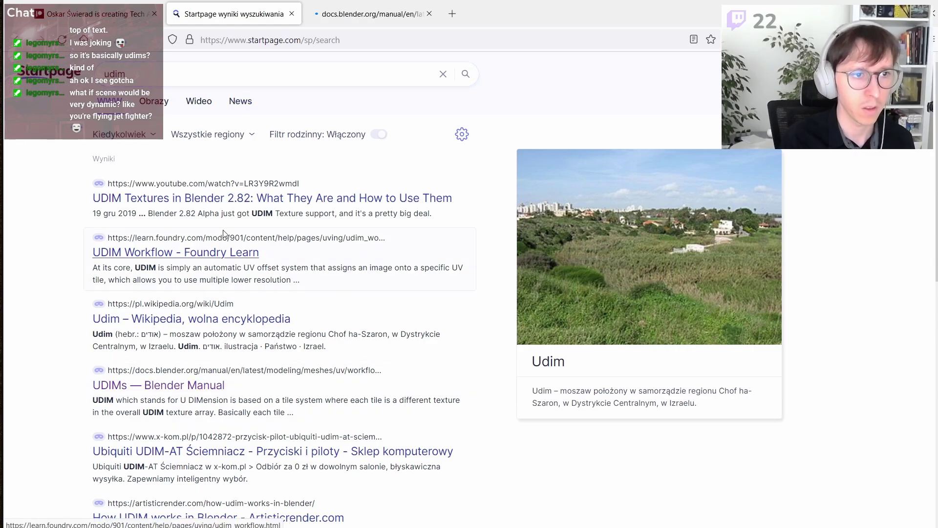
# Step: Open the Foundry Learn UDIM Workflow result in the background and skim the Blender Manual UDIMs page
pyautogui.middleClick(233, 252)
pyautogui.click(376, 15)
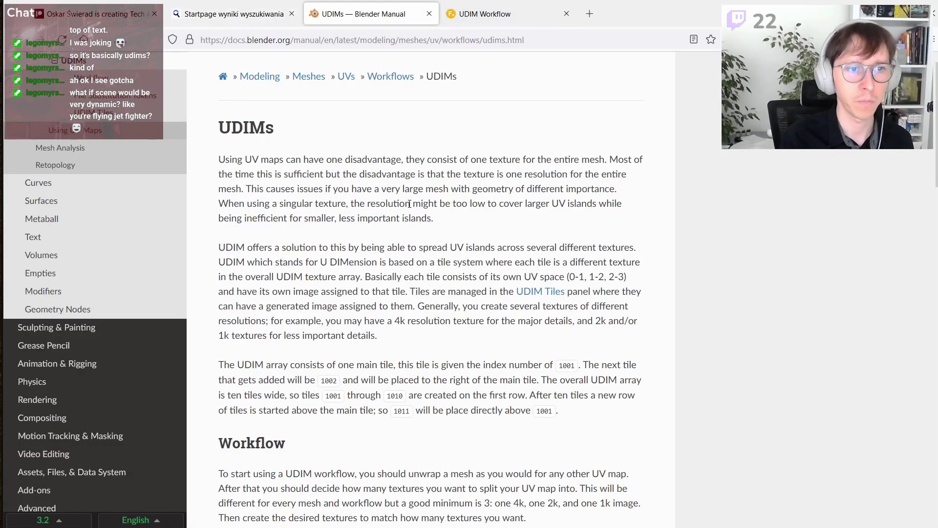
pyautogui.scroll(-15, 411, 219)
pyautogui.scroll(-8, 411, 218)
# Step: Scroll the UDIM Workflow page to the UDIM Basics tile grid numbered 1001–1045
pyautogui.click(505, 12)
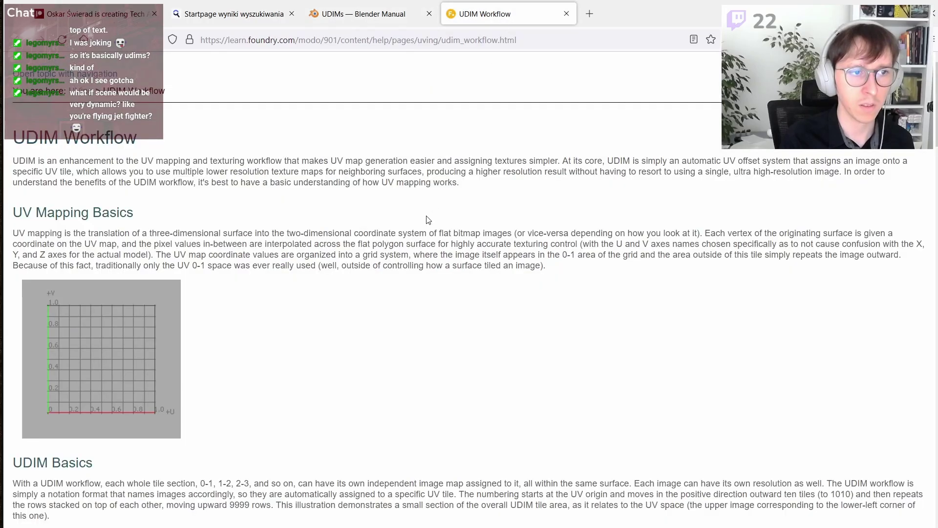
pyautogui.scroll(-5, 428, 219)
pyautogui.scroll(-5, 429, 219)
pyautogui.scroll(-5, 428, 220)
pyautogui.scroll(-5, 428, 219)
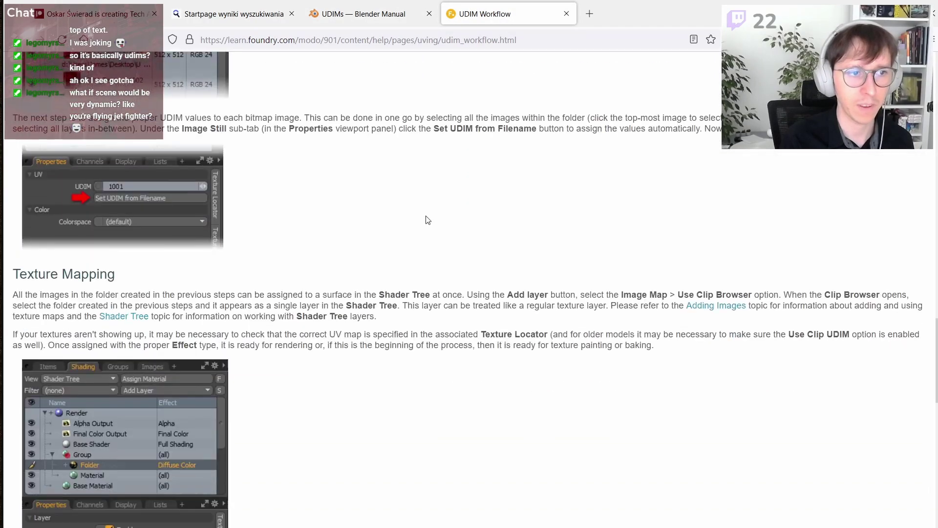
pyautogui.scroll(3, 428, 210)
pyautogui.scroll(10, 430, 203)
pyautogui.scroll(4, 146, 277)
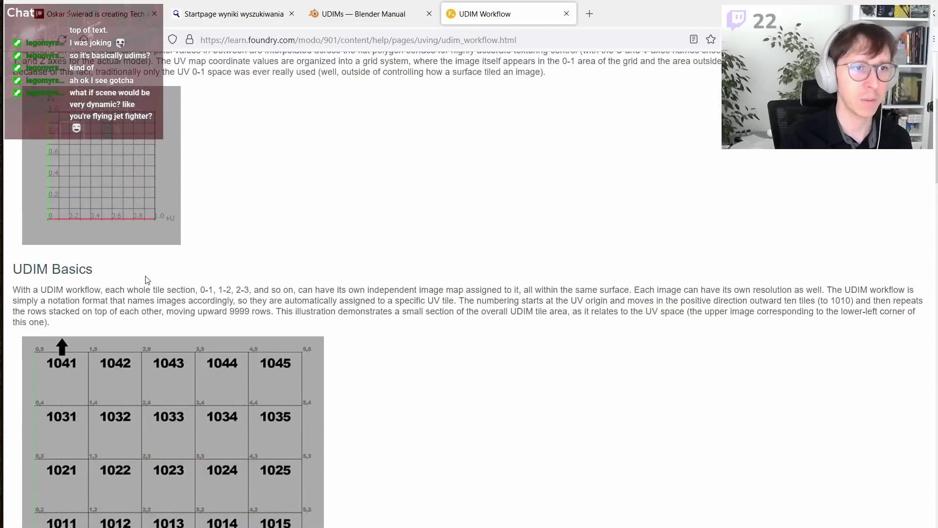
pyautogui.scroll(-4, 158, 247)
pyautogui.keyDown('ctrl'); pyautogui.scroll(1, 163, 216); pyautogui.keyUp('ctrl')
pyautogui.keyDown('ctrl'); pyautogui.scroll(1, 162, 216); pyautogui.keyUp('ctrl')
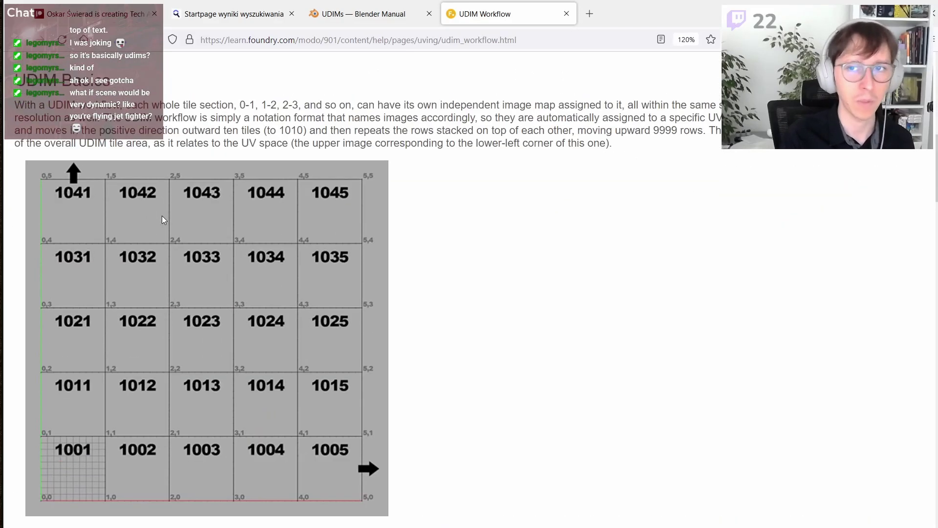
pyautogui.scroll(-1, 163, 216)
pyautogui.keyDown('ctrl'); pyautogui.scroll(1, 162, 215); pyautogui.keyUp('ctrl')
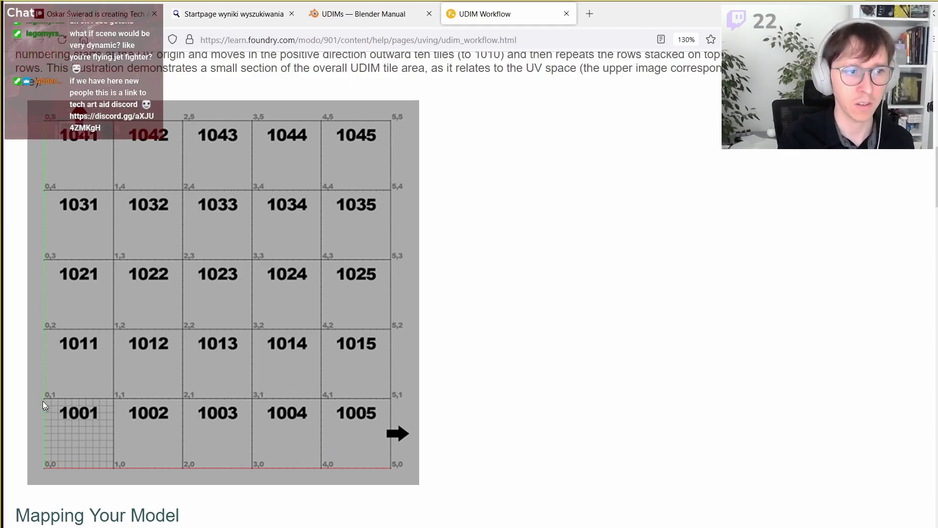
pyautogui.press('super+shift+s')
# Step: Snip the UDIM tile grid and pan the capture to show tiles 1001 and 1002
pyautogui.moveTo(28, 100); pyautogui.dragTo(420, 484)
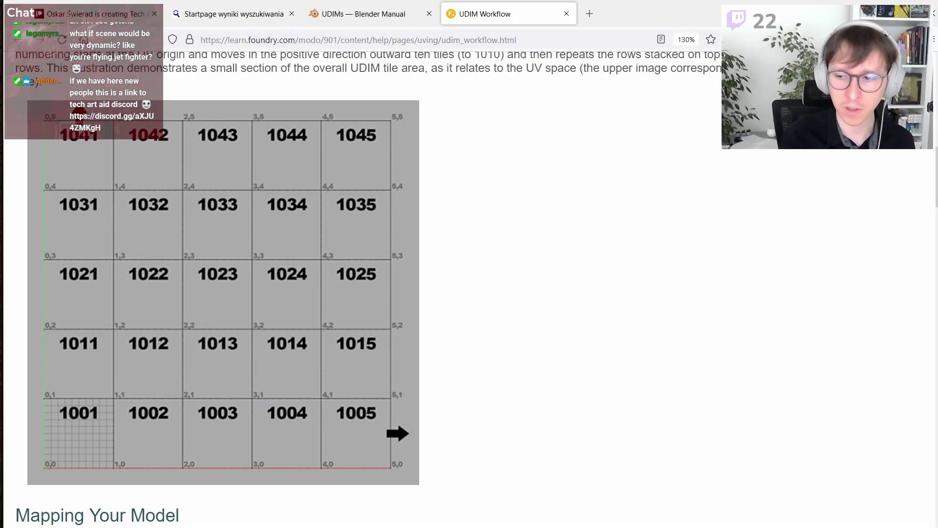
pyautogui.keyDown('ctrl'); pyautogui.scroll(5, 440, 415); pyautogui.keyUp('ctrl')
pyautogui.keyDown('ctrl'); pyautogui.scroll(3, 370, 523); pyautogui.keyUp('ctrl')
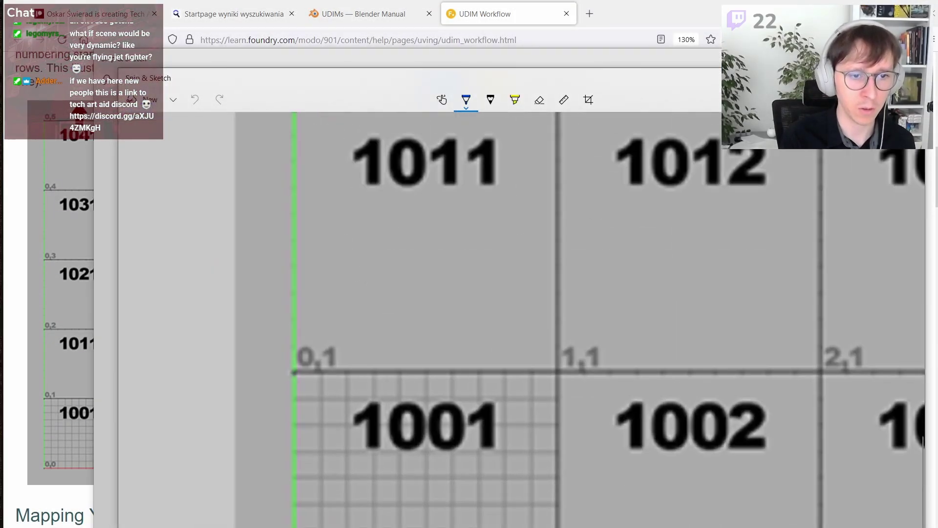
pyautogui.moveTo(473, 495); pyautogui.dragTo(473, 286)
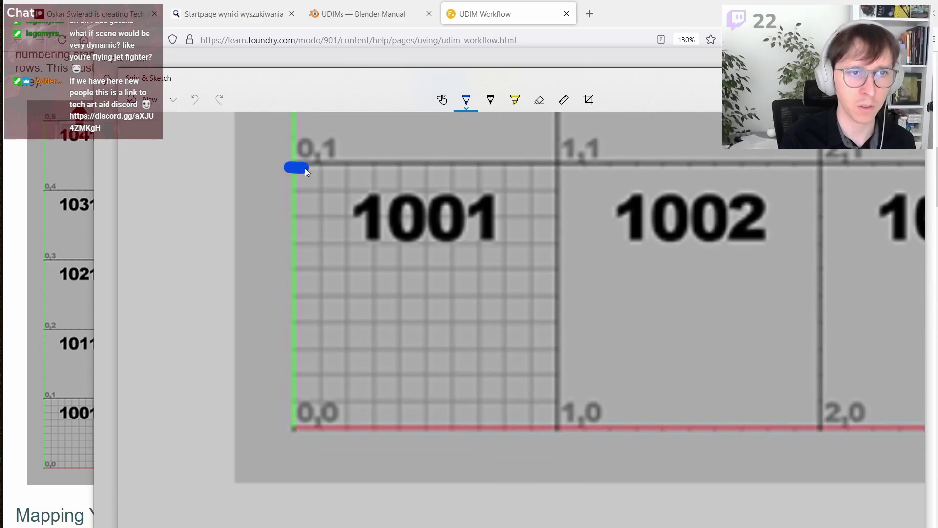
# Step: Mark the top edges of tiles 1001 and 1002, then undo the arrow drawn between them
pyautogui.moveTo(318, 168); pyautogui.dragTo(345, 168)
pyautogui.moveTo(543, 165); pyautogui.dragTo(612, 168)
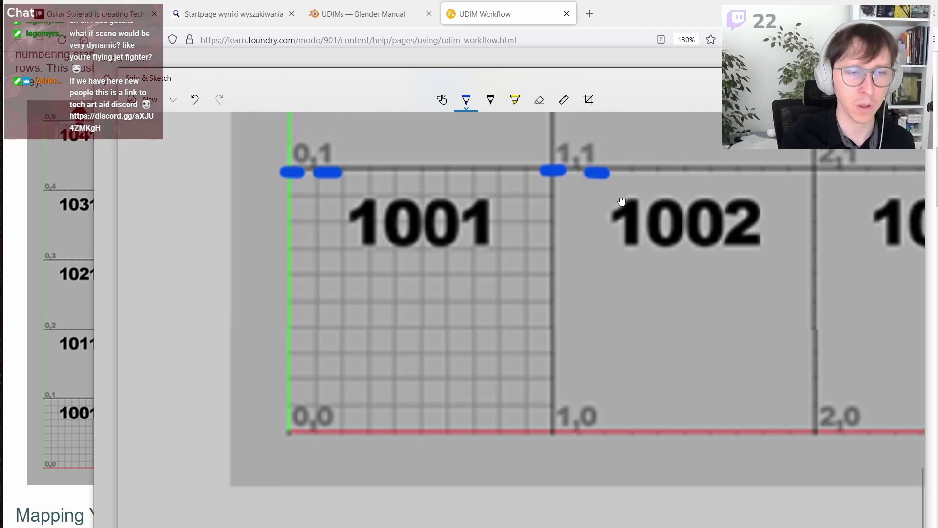
pyautogui.hscroll(5, 409, 272)
pyautogui.scroll(2, 409, 273)
pyautogui.moveTo(280, 367)
pyautogui.mouseDown()
pyautogui.moveTo(383, 329)
pyautogui.moveTo(370, 351)
pyautogui.mouseUp()
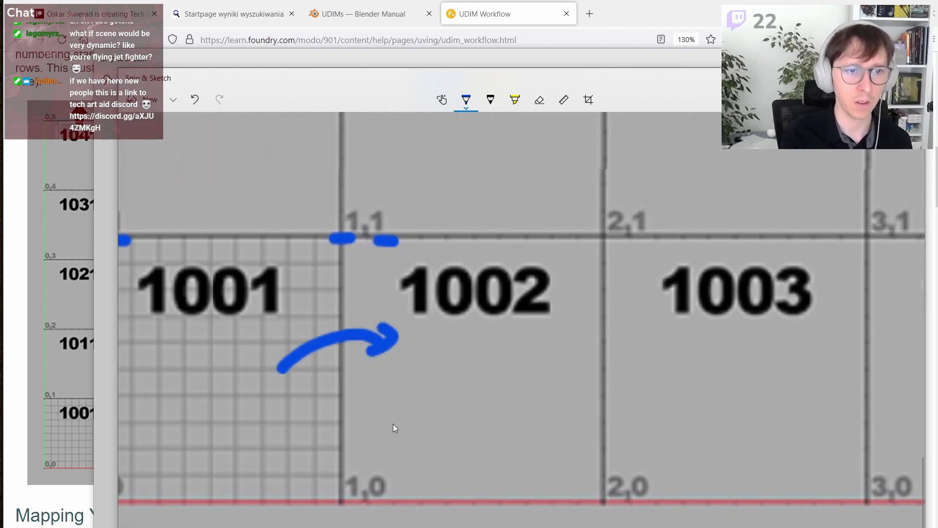
pyautogui.hscroll(-3, 404, 413)
pyautogui.hscroll(-2, 505, 361)
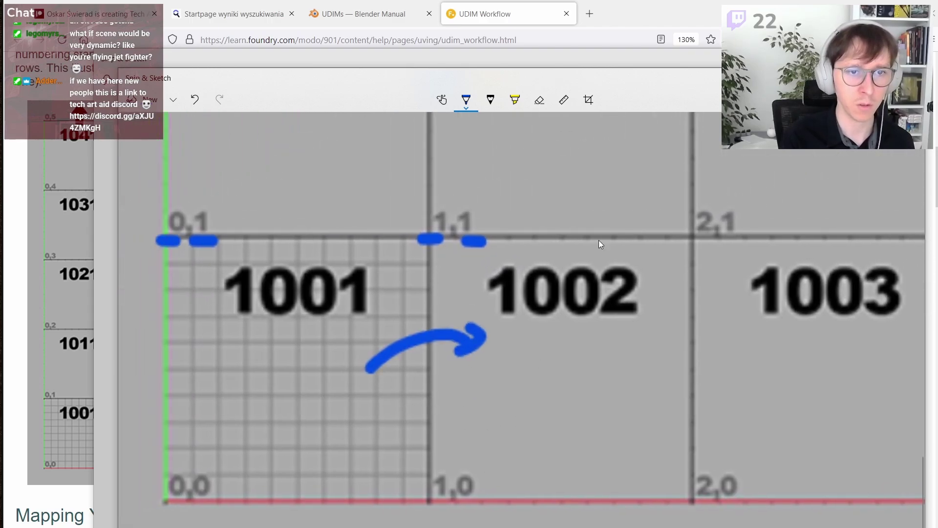
pyautogui.hotkey('ctrl', 'z')
pyautogui.hotkey('ctrl', 'z')
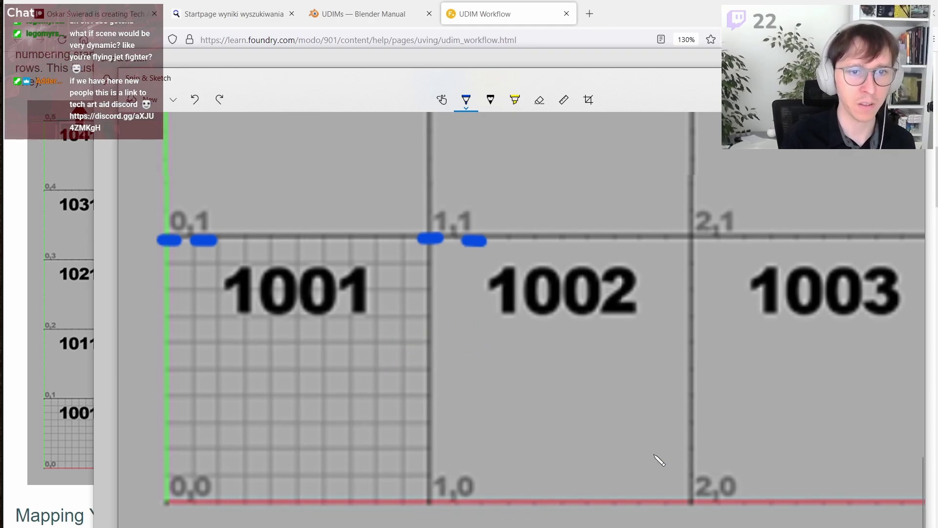
pyautogui.keyDown('ctrl'); pyautogui.scroll(-1, 614, 386); pyautogui.keyUp('ctrl')
pyautogui.keyDown('ctrl'); pyautogui.scroll(-1, 613, 385); pyautogui.keyUp('ctrl')
pyautogui.scroll(1, 611, 350)
pyautogui.hscroll(1, 612, 350)
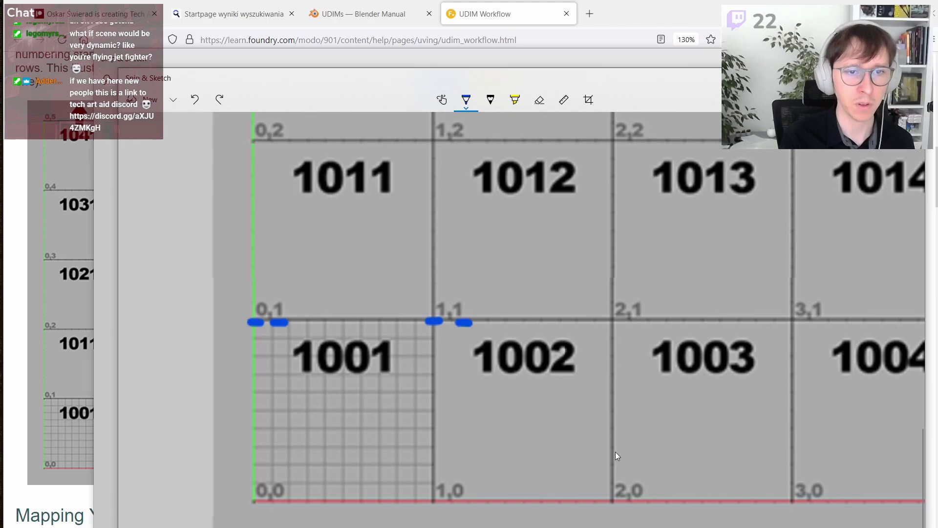
pyautogui.keyDown('ctrl'); pyautogui.scroll(-1, 519, 491); pyautogui.keyUp('ctrl')
pyautogui.keyDown('ctrl'); pyautogui.scroll(-1, 518, 484); pyautogui.keyUp('ctrl')
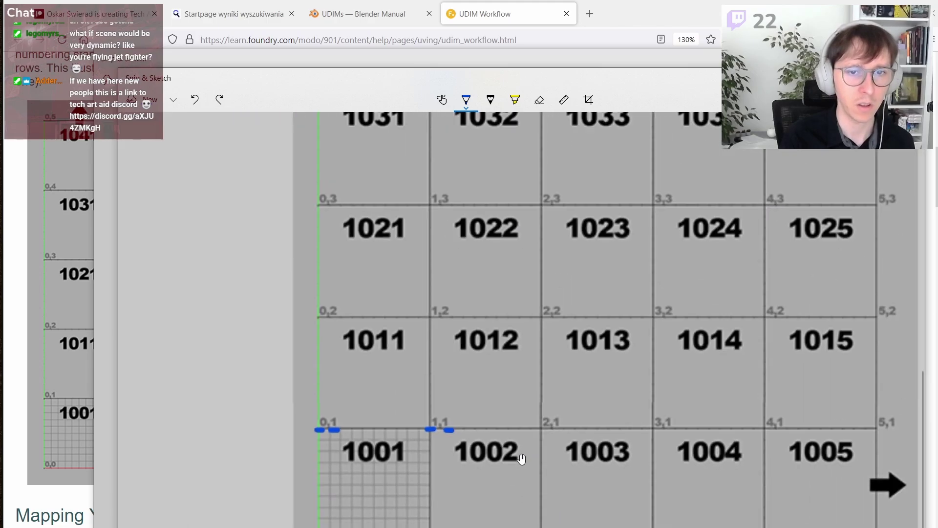
pyautogui.keyDown('ctrl'); pyautogui.scroll(-1, 521, 457); pyautogui.keyUp('ctrl')
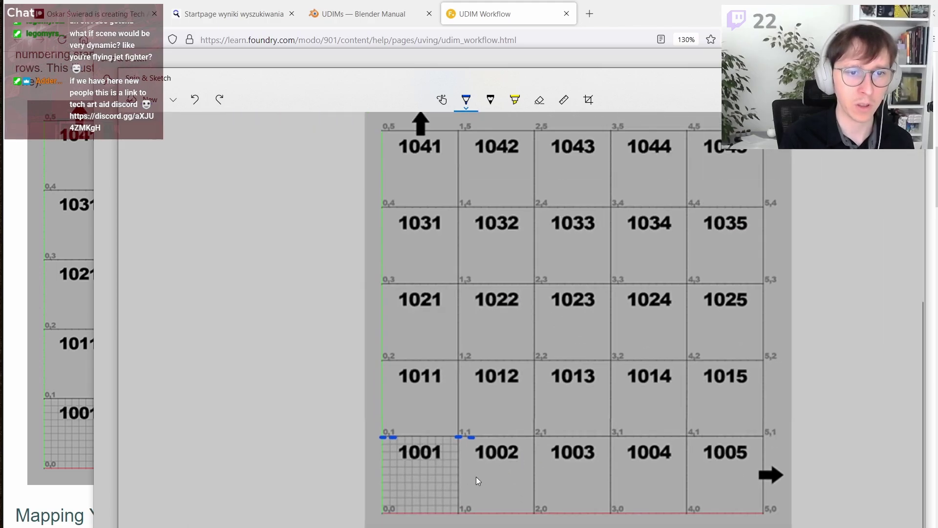
pyautogui.scroll(1, 490, 488)
pyautogui.hscroll(1, 464, 504)
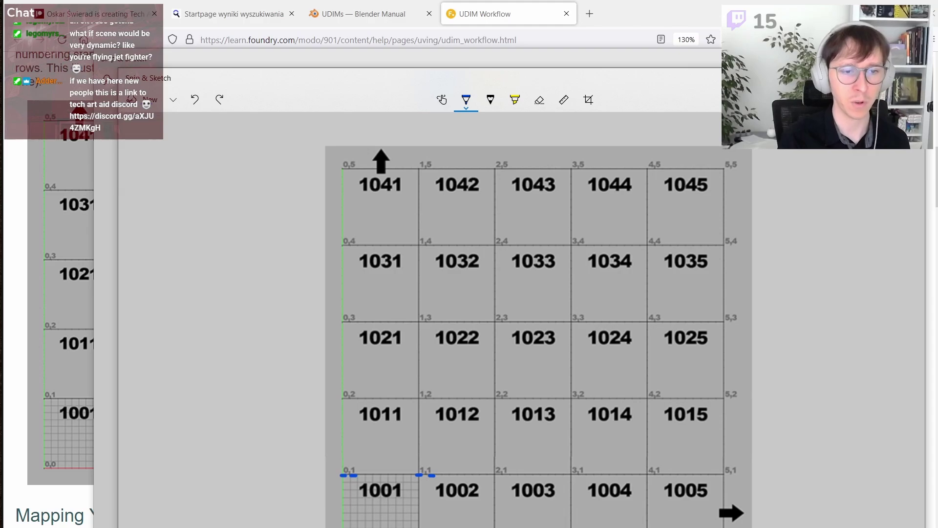
pyautogui.keyDown('ctrl'); pyautogui.scroll(5, 279, 507); pyautogui.keyUp('ctrl')
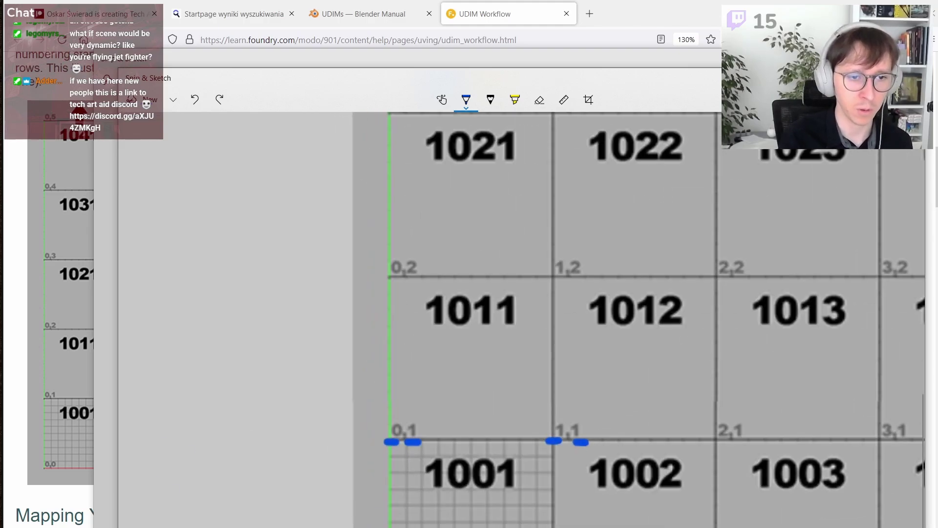
# Step: Circle tile 1001 and label tiles 1002–1004 as X1–X3 on the snip
pyautogui.moveTo(399, 526); pyautogui.dragTo(528, 527)
pyautogui.moveTo(607, 510)
pyautogui.mouseDown()
pyautogui.moveTo(622, 527)
pyautogui.moveTo(613, 527)
pyautogui.moveTo(666, 527)
pyautogui.mouseUp()
pyautogui.moveTo(763, 508); pyautogui.dragTo(777, 527)
pyautogui.moveTo(788, 509)
pyautogui.mouseDown()
pyautogui.moveTo(775, 526)
pyautogui.moveTo(806, 527)
pyautogui.mouseUp()
pyautogui.hscroll(4, 782, 518)
pyautogui.moveTo(744, 504); pyautogui.dragTo(762, 527)
pyautogui.moveTo(775, 504)
pyautogui.mouseDown()
pyautogui.moveTo(760, 527)
pyautogui.moveTo(796, 527)
pyautogui.mouseUp()
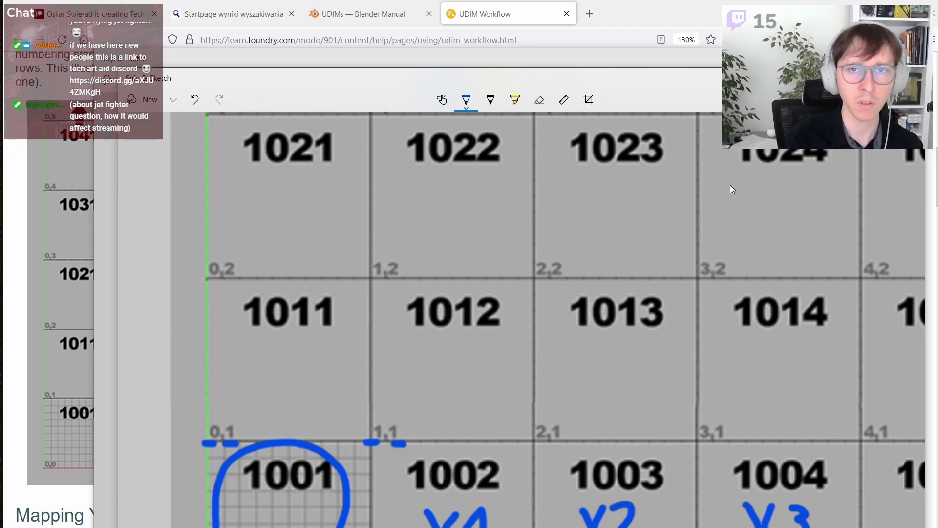
pyautogui.hotkey('alt', 'Tab')
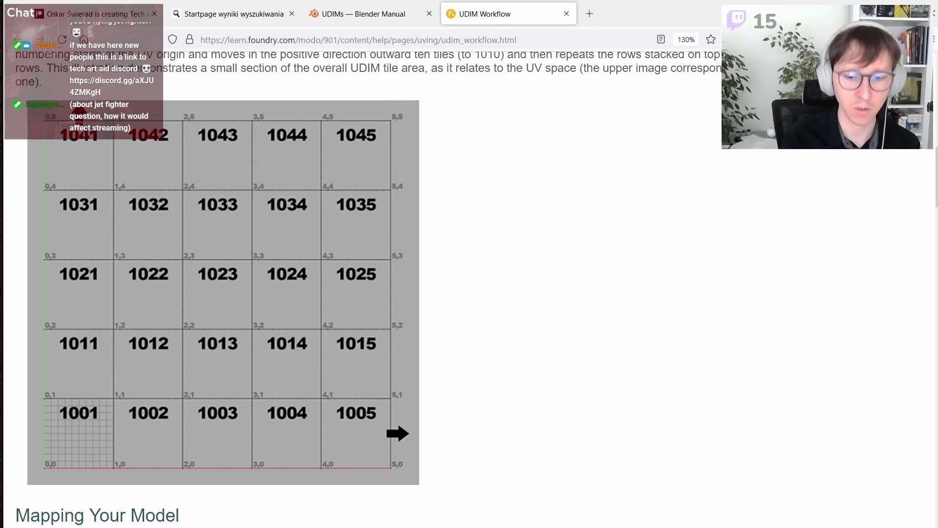
# Step: Bring back the annotated screenshot, shrink and move its window off the UDIM grid, then close it
pyautogui.hotkey('alt', 'Tab')
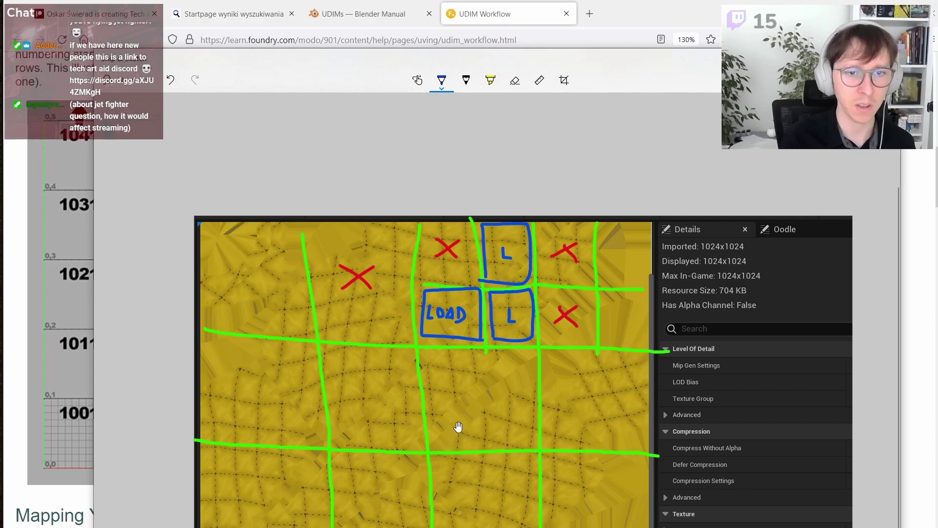
pyautogui.keyDown('ctrl'); pyautogui.scroll(-1, 462, 429); pyautogui.keyUp('ctrl')
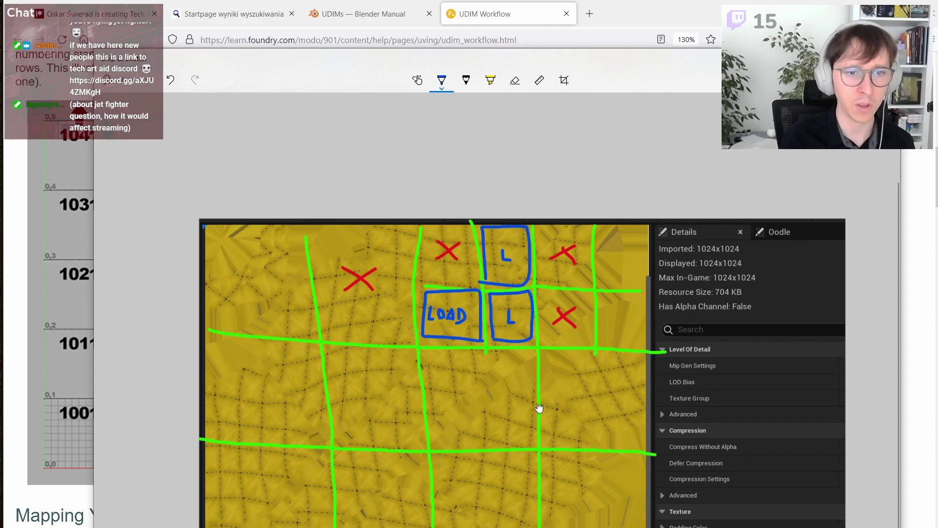
pyautogui.moveTo(540, 409); pyautogui.dragTo(510, 318)
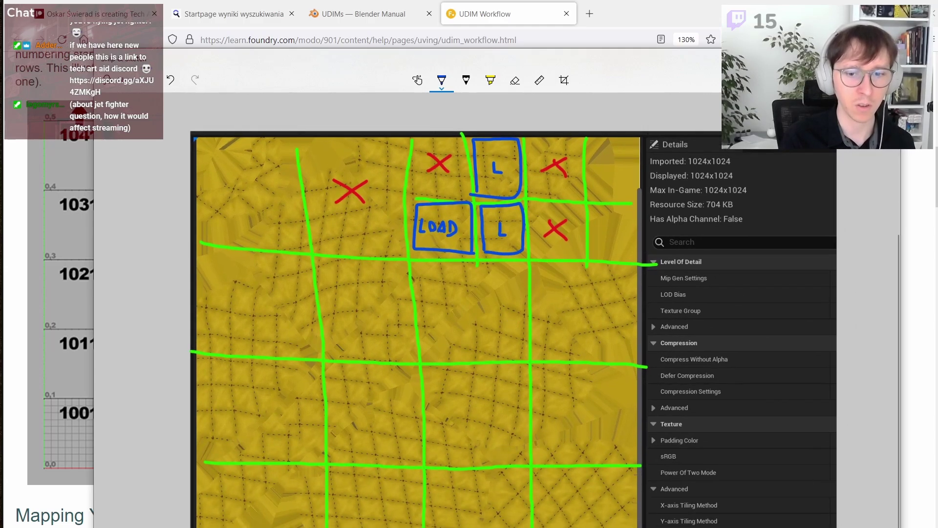
pyautogui.press('super+Down')
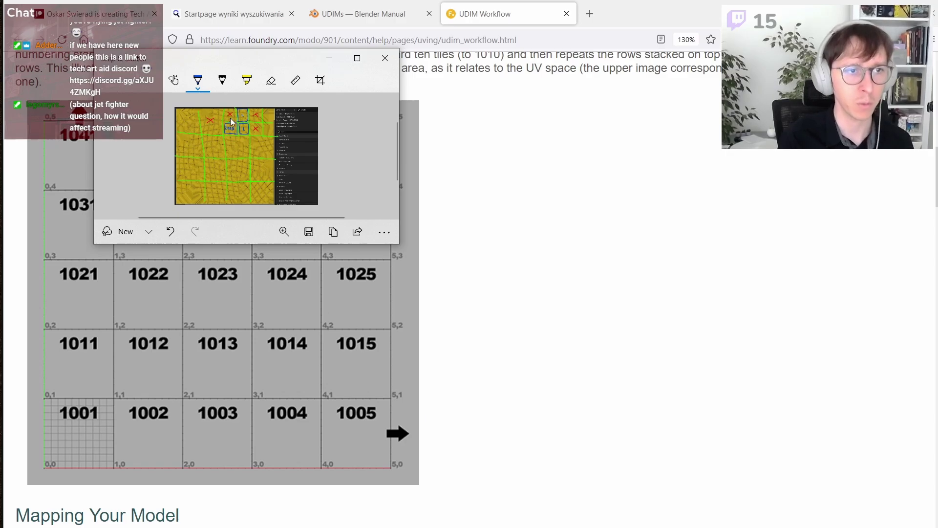
pyautogui.moveTo(238, 70)
pyautogui.mouseDown()
pyautogui.moveTo(496, 187)
pyautogui.moveTo(289, 50)
pyautogui.mouseUp()
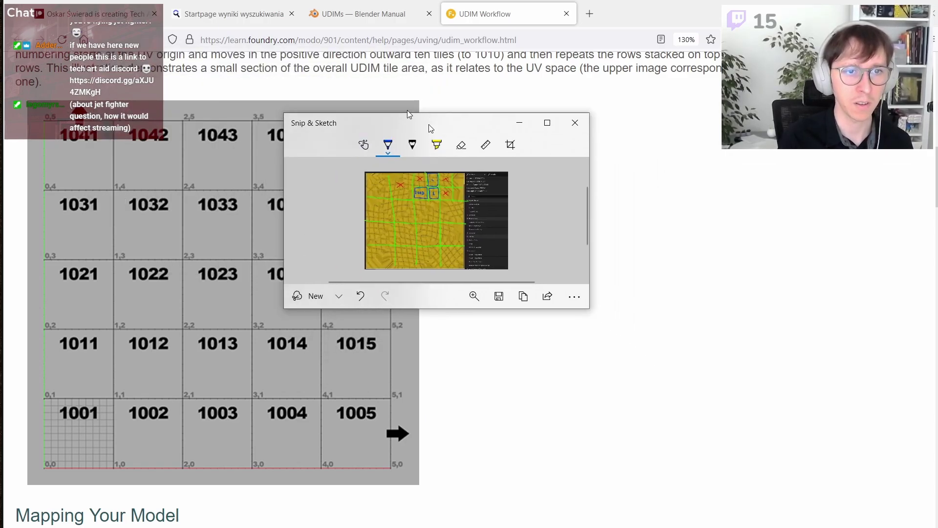
pyautogui.moveTo(450, 224); pyautogui.dragTo(813, 462)
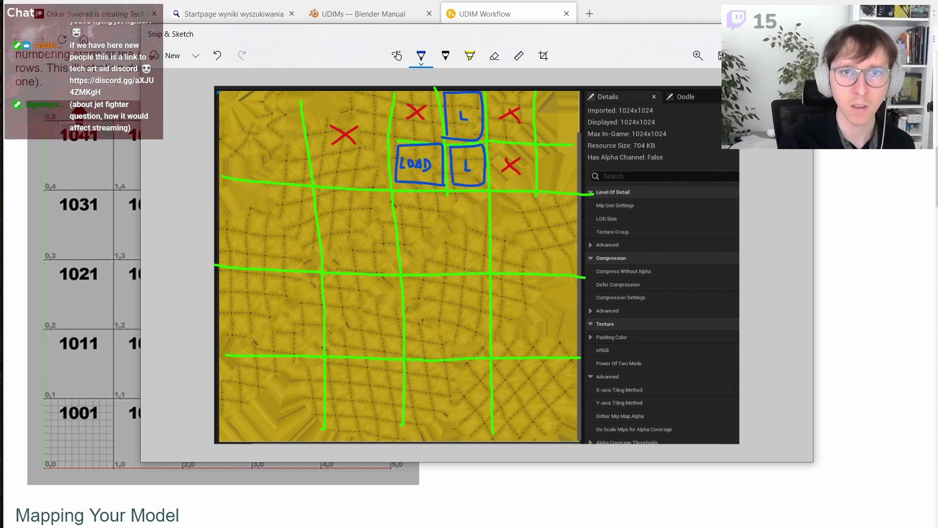
pyautogui.click(485, 24)
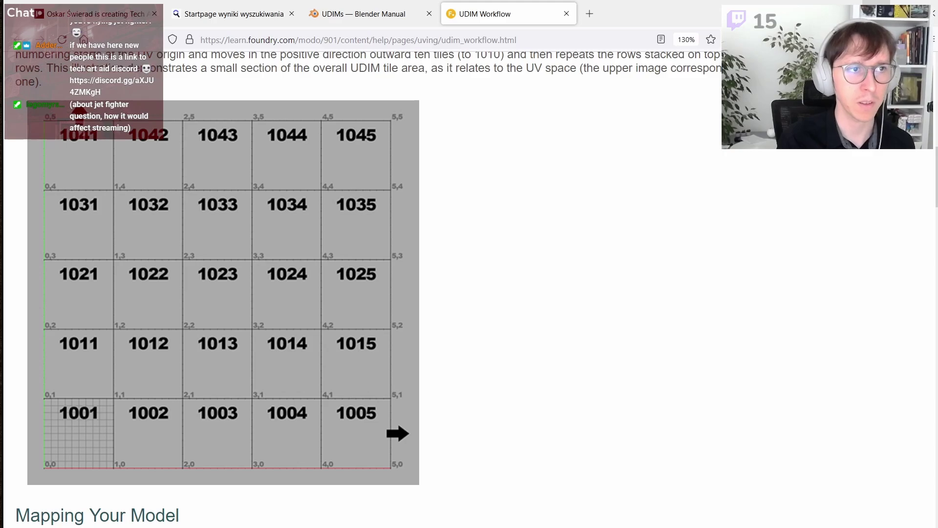
# Step: Search the web for 'ue4 udim doc' in a new Firefox tab
pyautogui.click(98, 13)
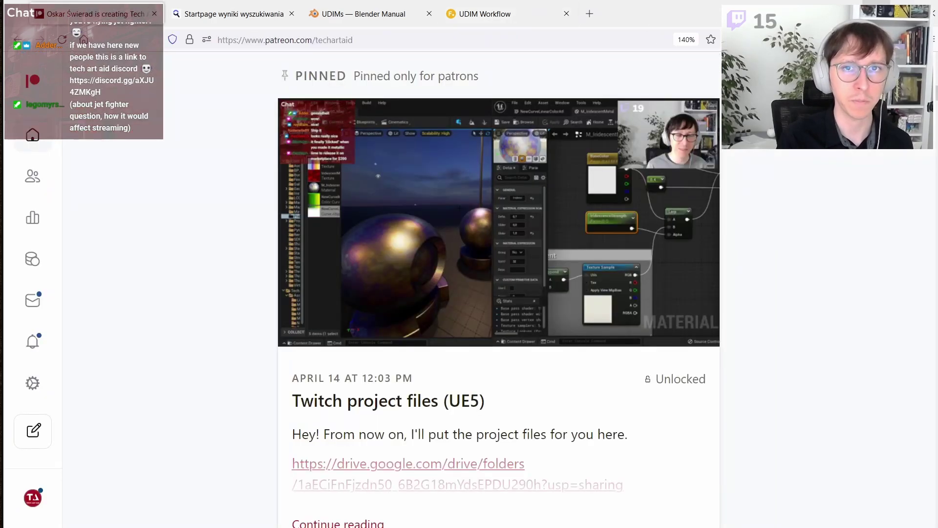
pyautogui.hotkey('alt', 'Tab')
pyautogui.hotkey('alt', 'Tab')
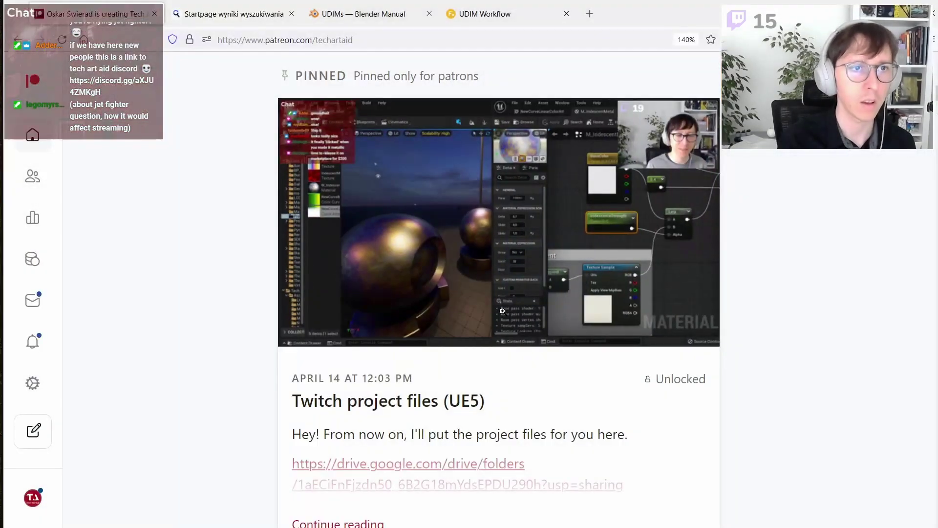
pyautogui.hotkey('ctrl', 't')
pyautogui.write('ue')
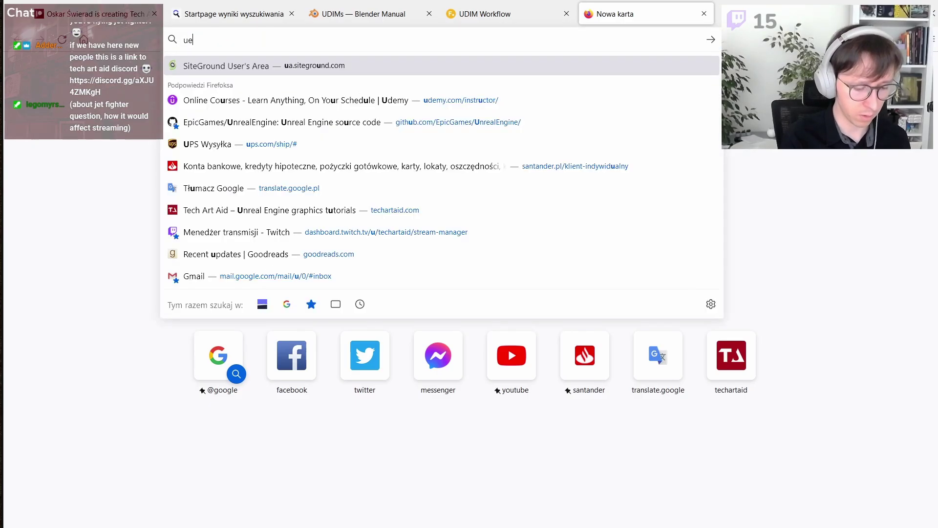
pyautogui.write('4 udim doc')
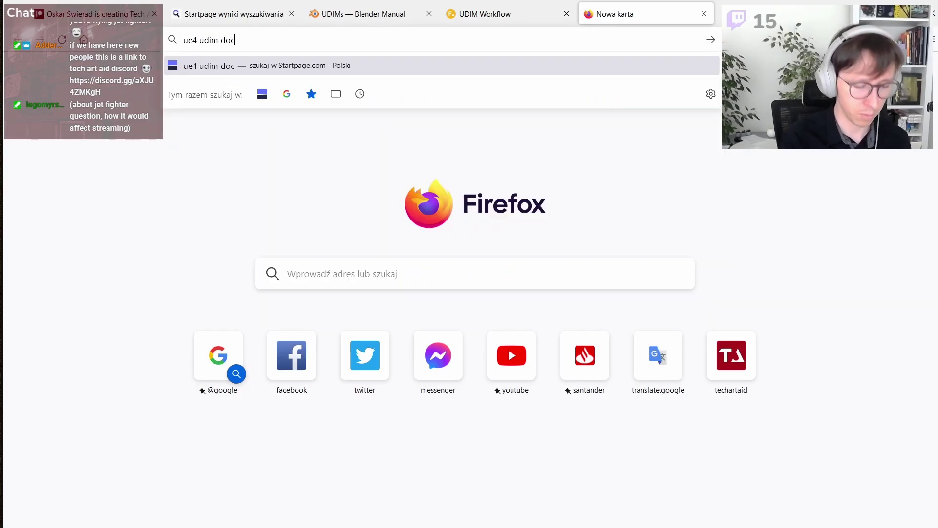
pyautogui.press('Return')
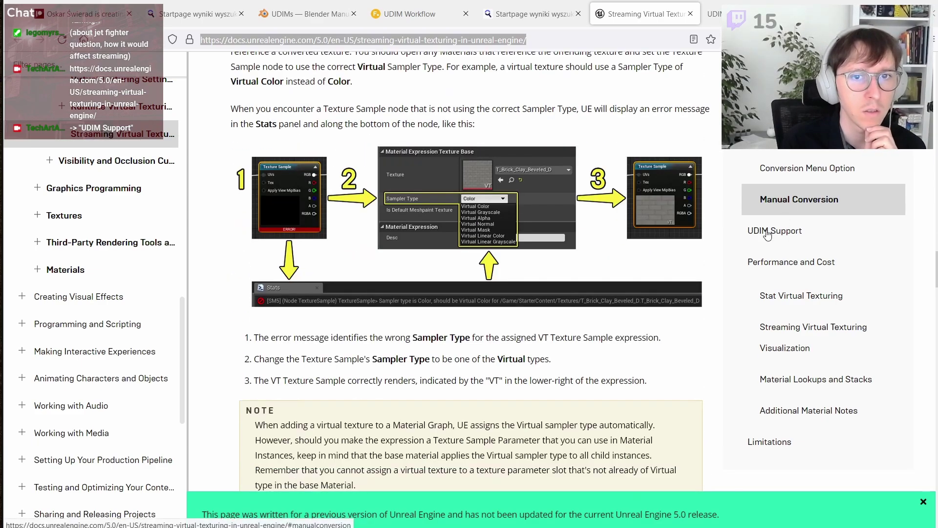
# Step: Read the UDIM Support naming convention (MyTexture.1001.png) and compare it with the Foundry tile grid
pyautogui.click(767, 234)
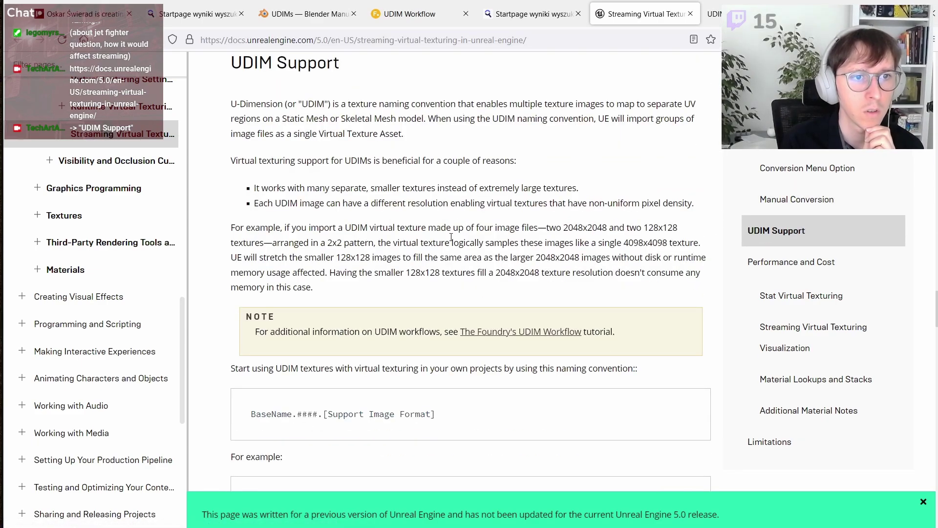
pyautogui.scroll(-2, 327, 273)
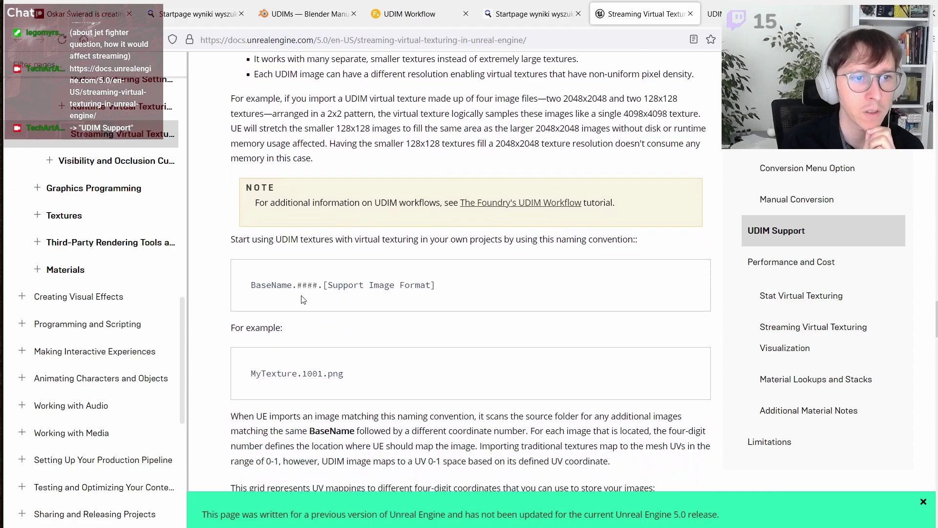
pyautogui.moveTo(303, 373); pyautogui.dragTo(323, 373)
pyautogui.moveTo(292, 284); pyautogui.dragTo(315, 283)
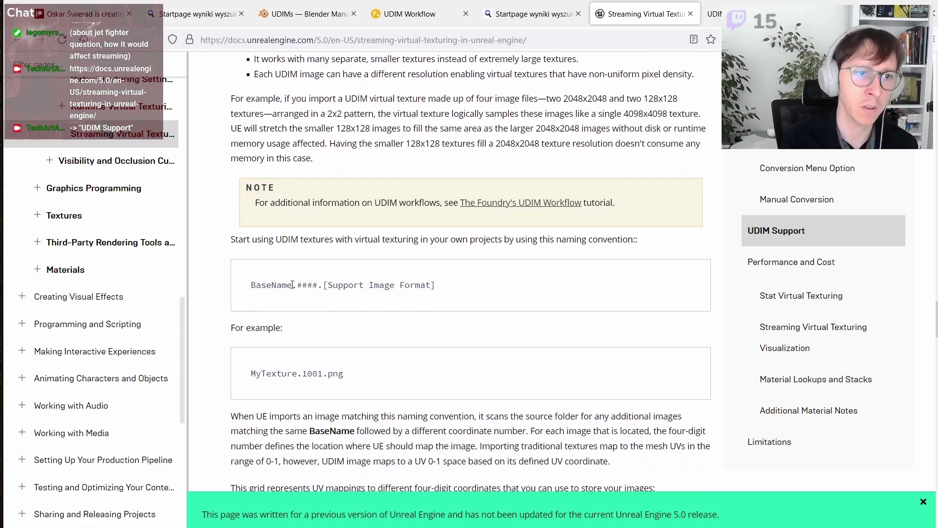
pyautogui.moveTo(305, 373); pyautogui.dragTo(319, 371)
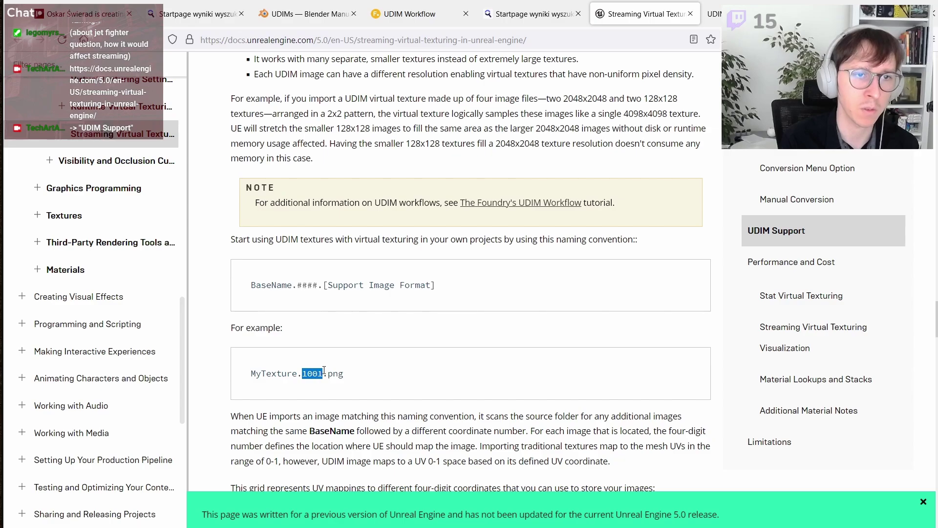
pyautogui.click(396, 23)
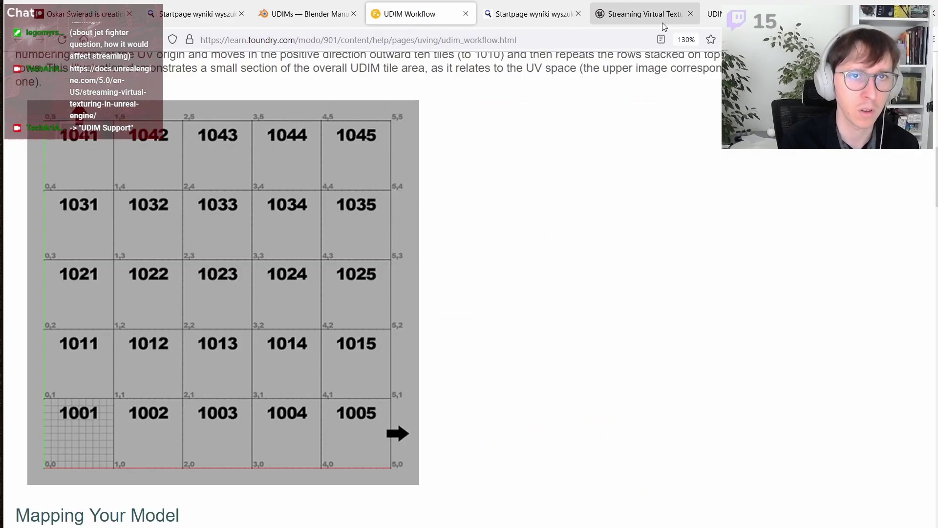
pyautogui.click(641, 19)
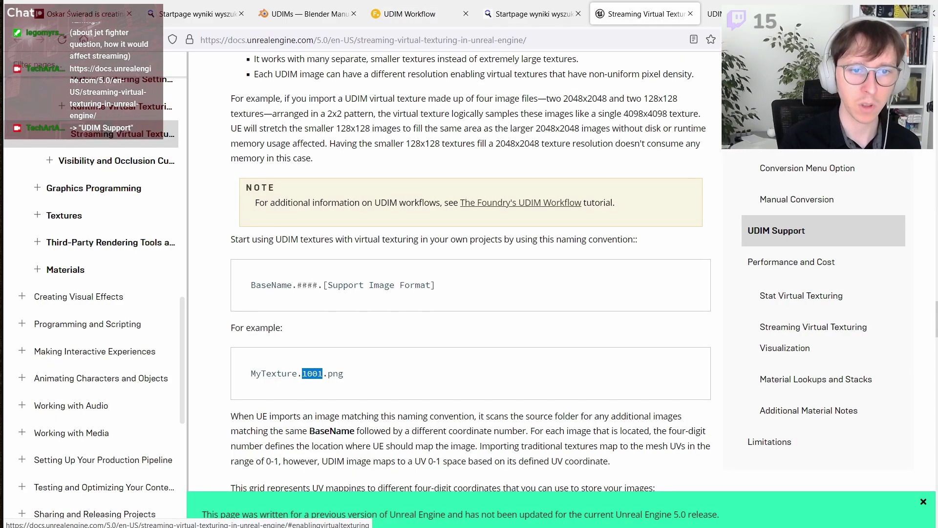
pyautogui.hotkey('alt', 'Tab')
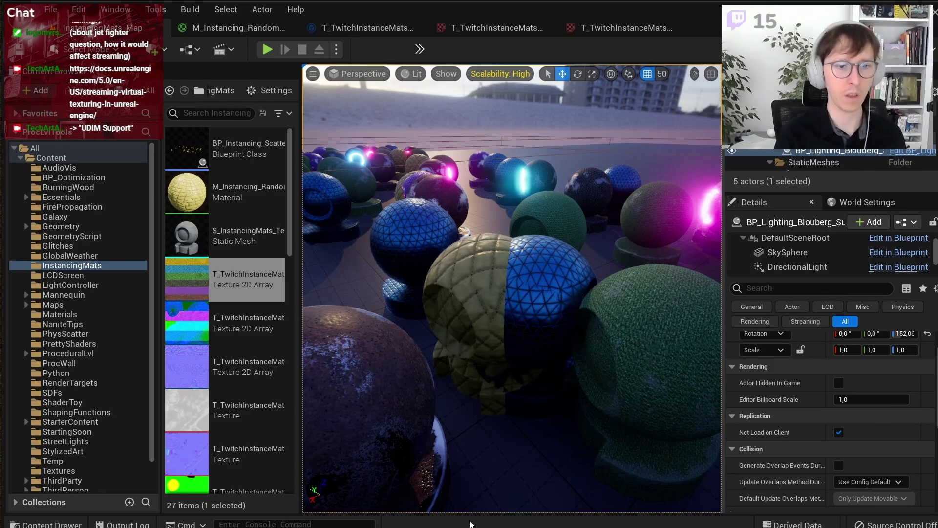
# Step: Select the T_TwitchInstanceMats_Array_D texture array, tilt the view up to the horizon, and check the Blending materials notes
pyautogui.click(247, 293)
pyautogui.scroll(-3, 256, 219)
pyautogui.scroll(5, 255, 219)
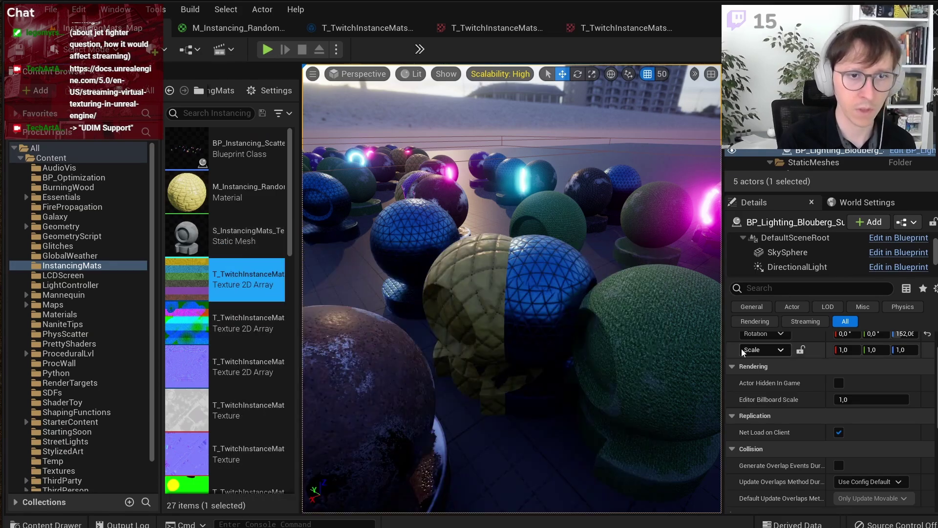
pyautogui.moveTo(491, 381); pyautogui.dragTo(491, 408, button='right')
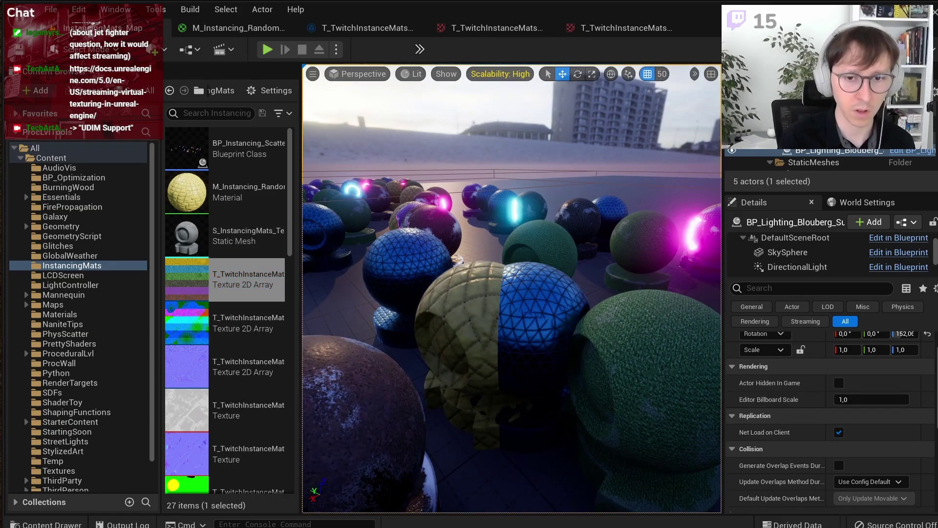
pyautogui.hotkey('alt', 'Tab')
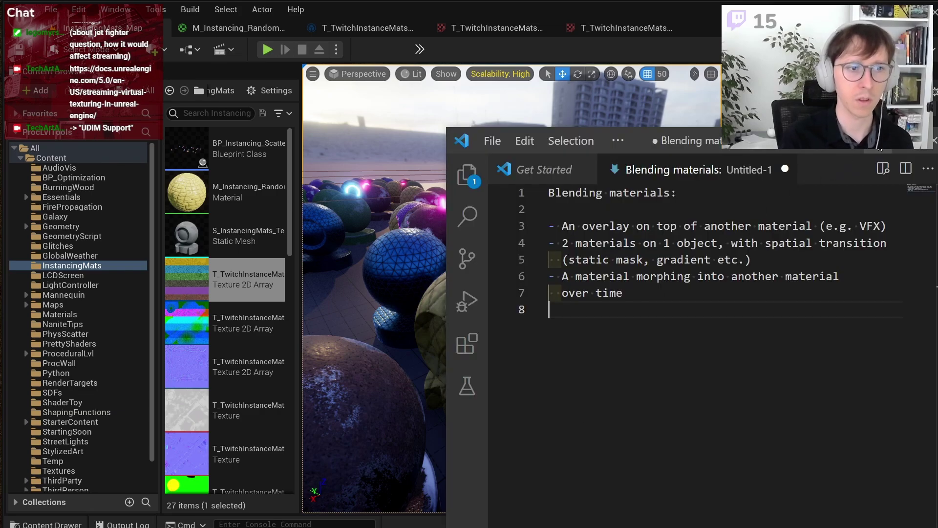
pyautogui.hotkey('alt', 'Tab')
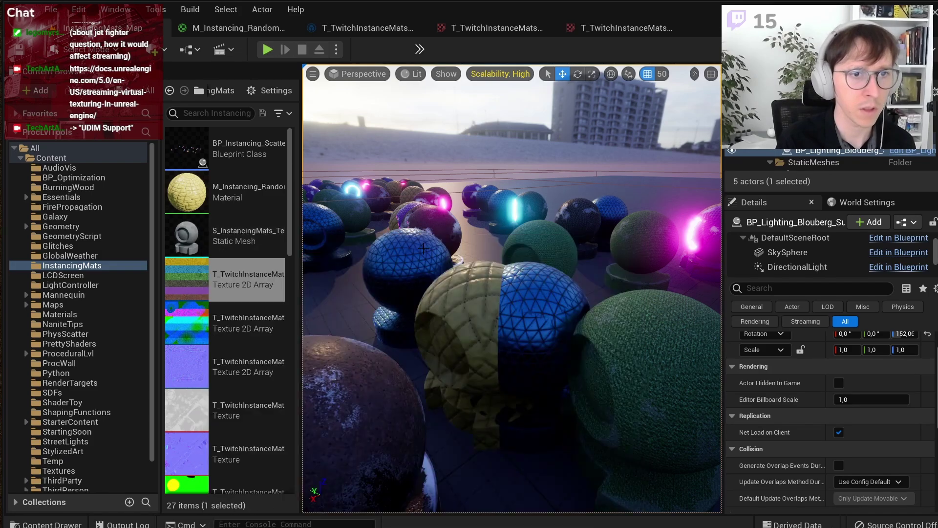
# Step: Fly up to a sphere and open M_Instancing_Randomizer, inspecting its TexCoord and Append nodes
pyautogui.moveTo(424, 248)
pyautogui.mouseDown(button='right')
pyautogui.moveTo(440, 273)
pyautogui.moveTo(440, 235)
pyautogui.moveTo(439, 273)
pyautogui.mouseUp(button='right')
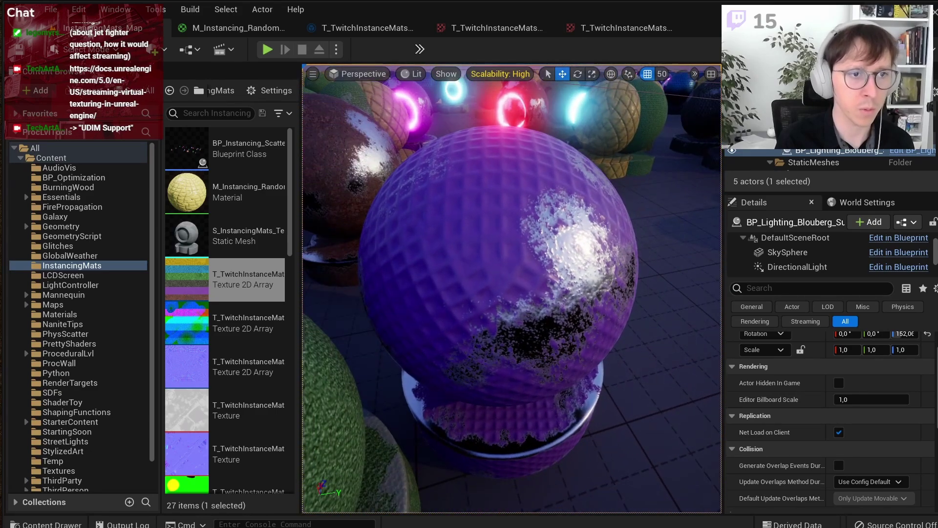
pyautogui.doubleClick(239, 182)
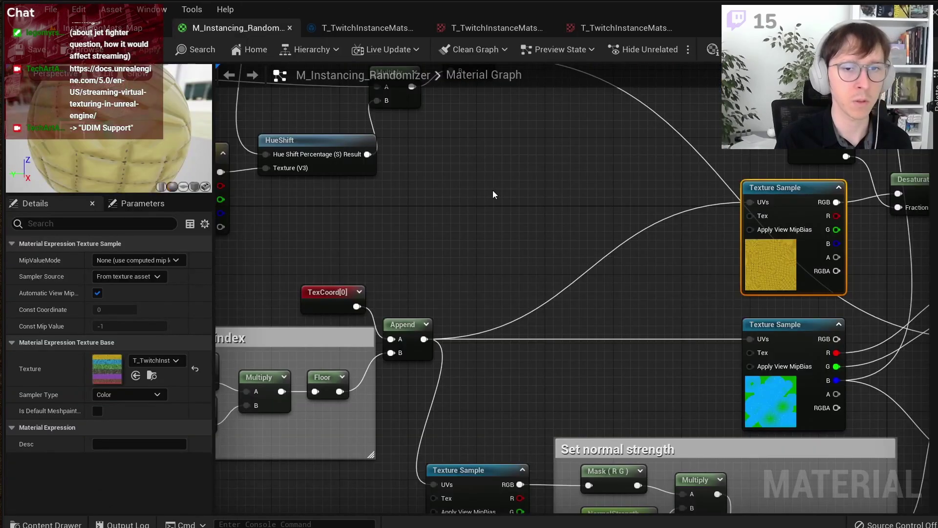
pyautogui.scroll(-5, 495, 190)
pyautogui.moveTo(453, 161); pyautogui.dragTo(469, 294, button='right')
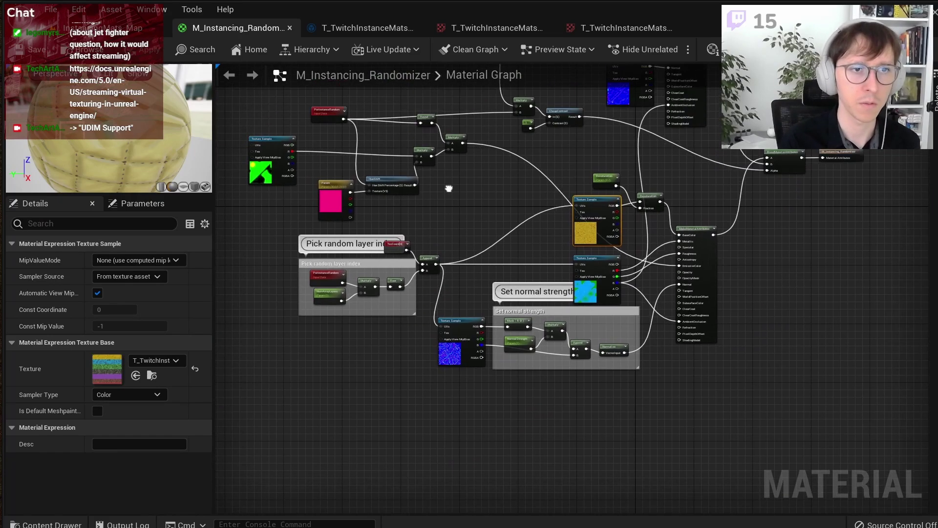
pyautogui.click(469, 290)
pyautogui.scroll(3, 451, 267)
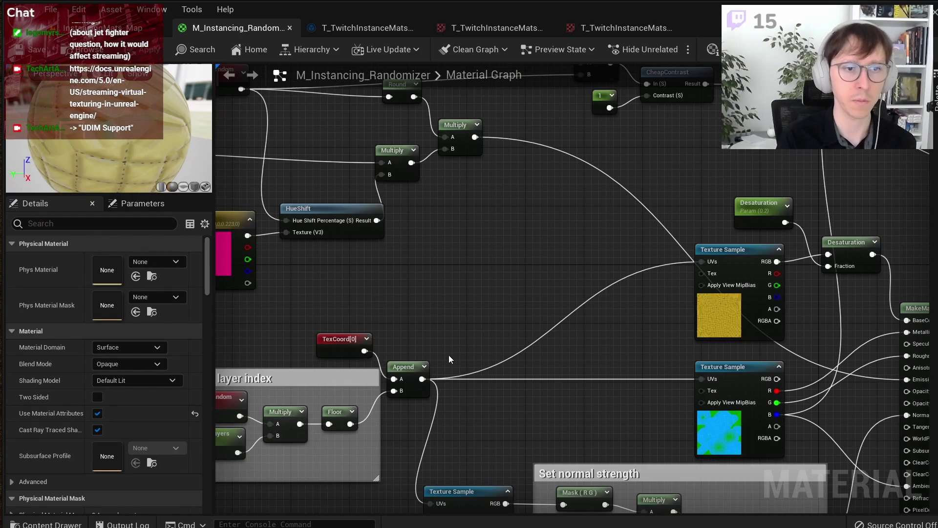
pyautogui.moveTo(449, 355); pyautogui.dragTo(452, 287, button='right')
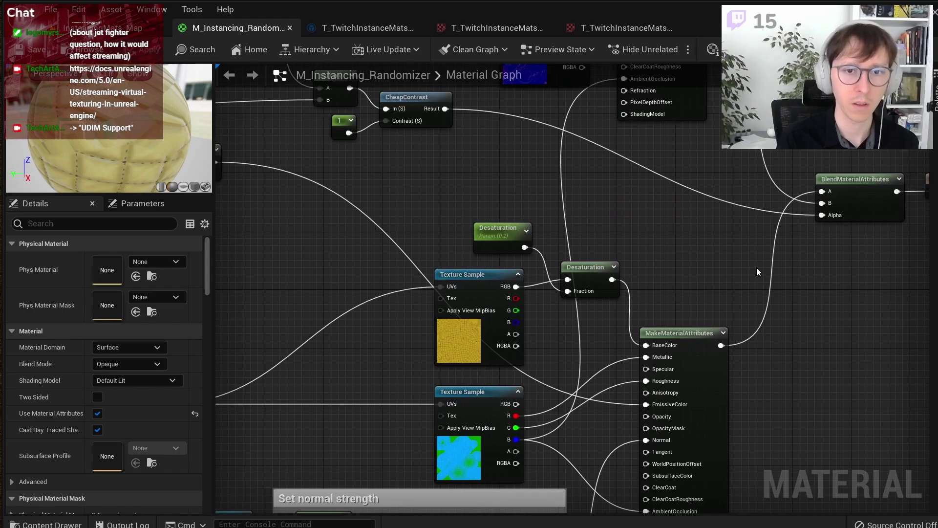
# Step: Inspect the MakeMaterialAttributes and BlendMaterialAttributes nodes, then return to the level editor
pyautogui.moveTo(758, 271); pyautogui.dragTo(575, 331, button='right')
pyautogui.click(469, 398)
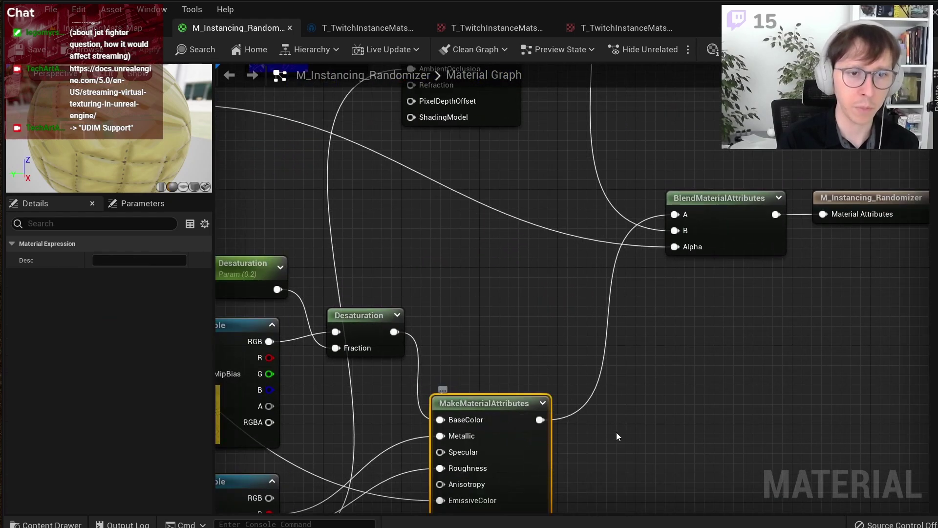
pyautogui.scroll(2, 616, 432)
pyautogui.moveTo(616, 432); pyautogui.dragTo(648, 171, button='right')
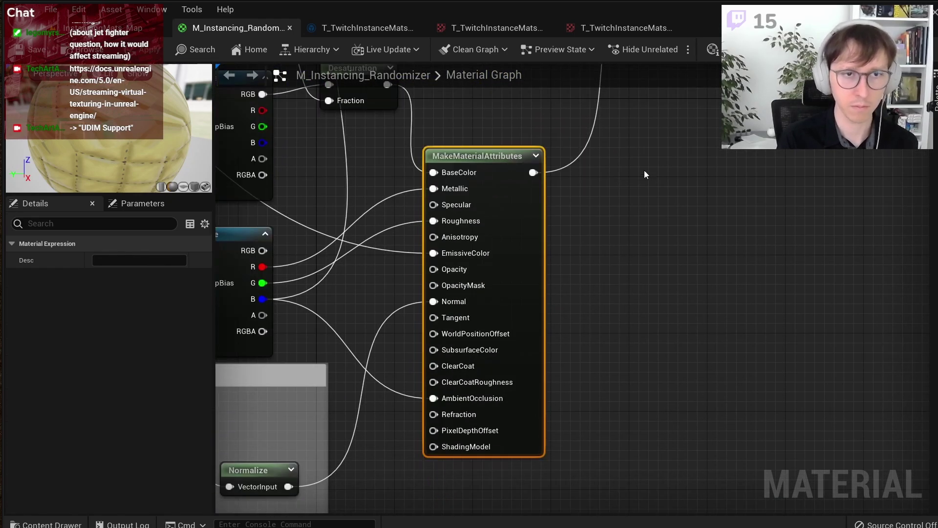
pyautogui.scroll(-2, 645, 171)
pyautogui.moveTo(644, 171); pyautogui.dragTo(632, 325, button='right')
pyautogui.click(629, 314)
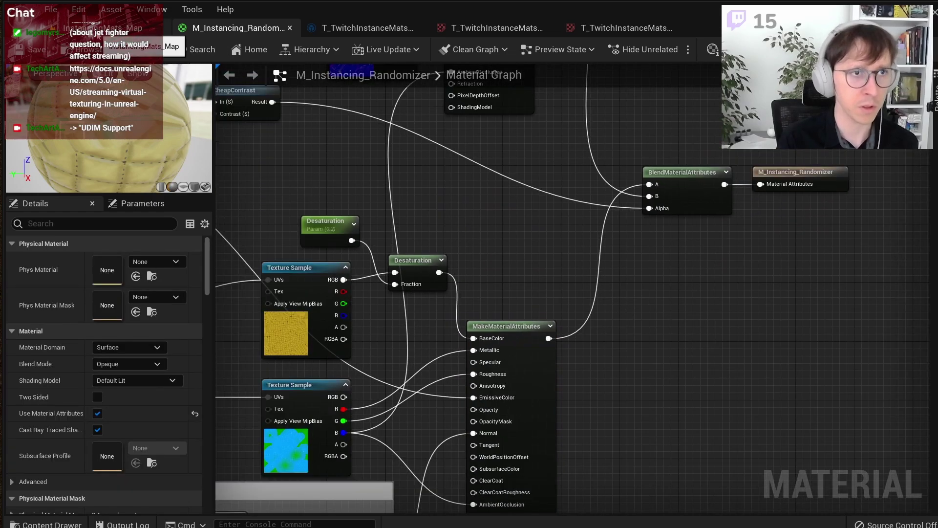
pyautogui.click(113, 28)
# Step: Create a new Material in InstancingMats with the default name NewMaterial
pyautogui.scroll(-1, 245, 275)
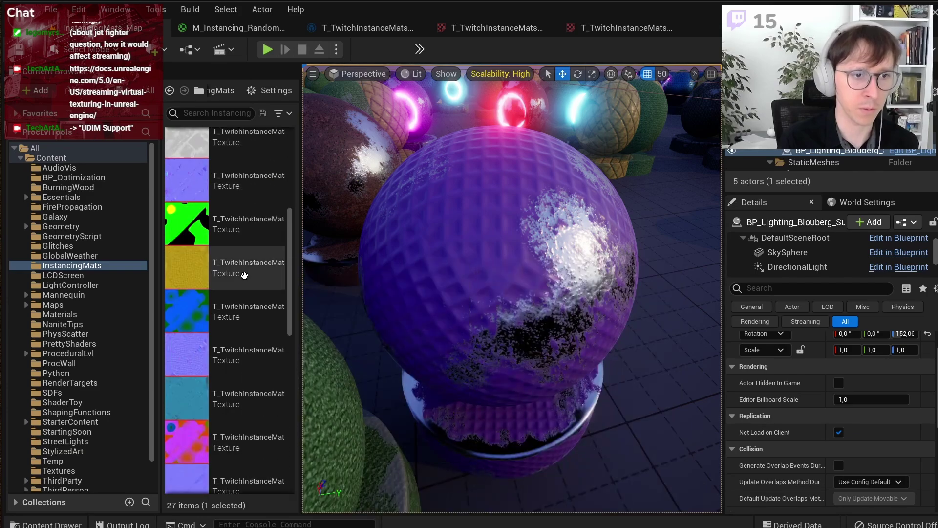
pyautogui.scroll(-6, 244, 275)
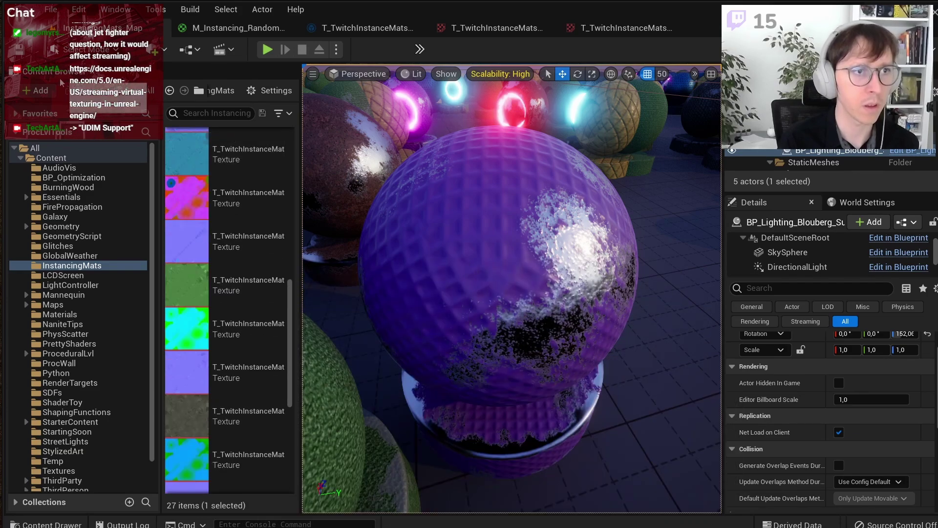
pyautogui.click(37, 90)
pyautogui.click(68, 262)
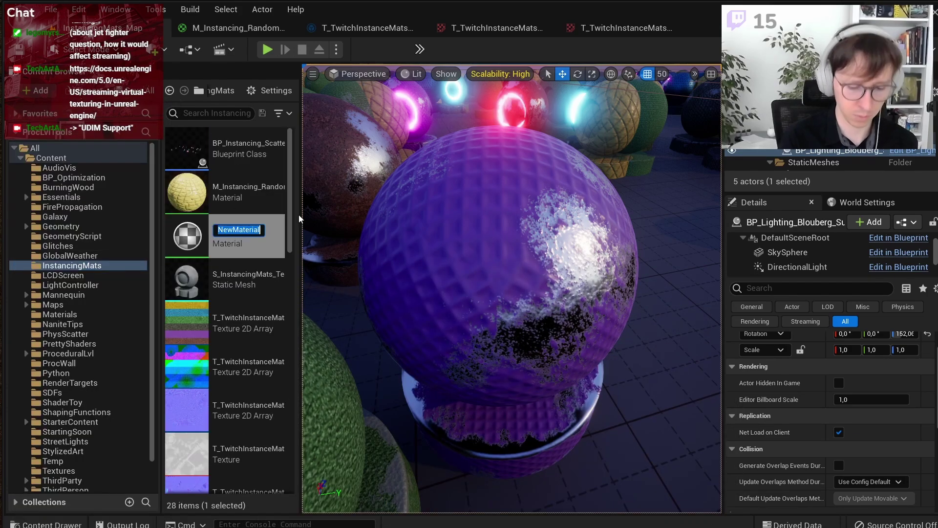
pyautogui.press('Return')
pyautogui.press('Return')
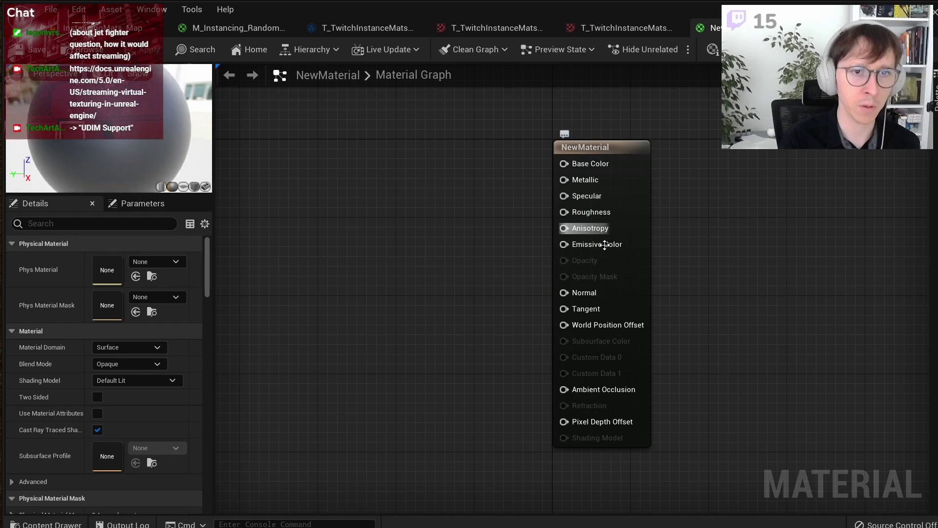
# Step: Wire a vector parameter Param into Base Color and set R and G to 1 for yellow
pyautogui.click(397, 153)
pyautogui.moveTo(475, 187); pyautogui.dragTo(564, 163)
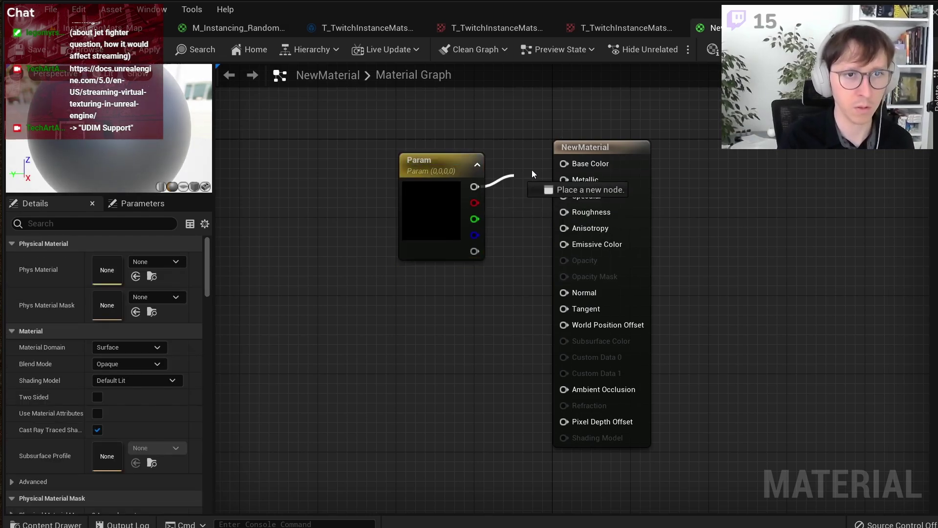
pyautogui.click(433, 215)
pyautogui.click(129, 310)
pyautogui.write('1')
pyautogui.press('Return')
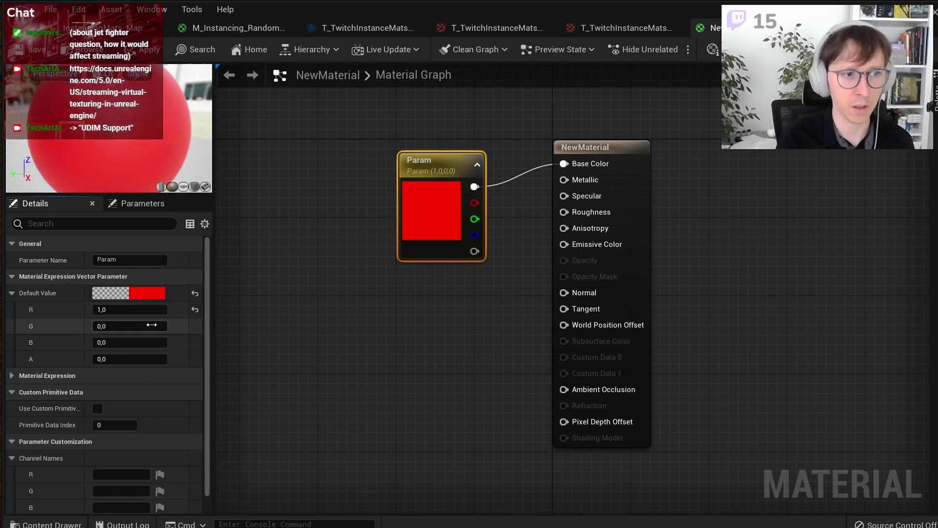
pyautogui.moveTo(152, 325); pyautogui.dragTo(321, 327)
pyautogui.click(322, 326)
pyautogui.moveTo(699, 145); pyautogui.dragTo(389, 350)
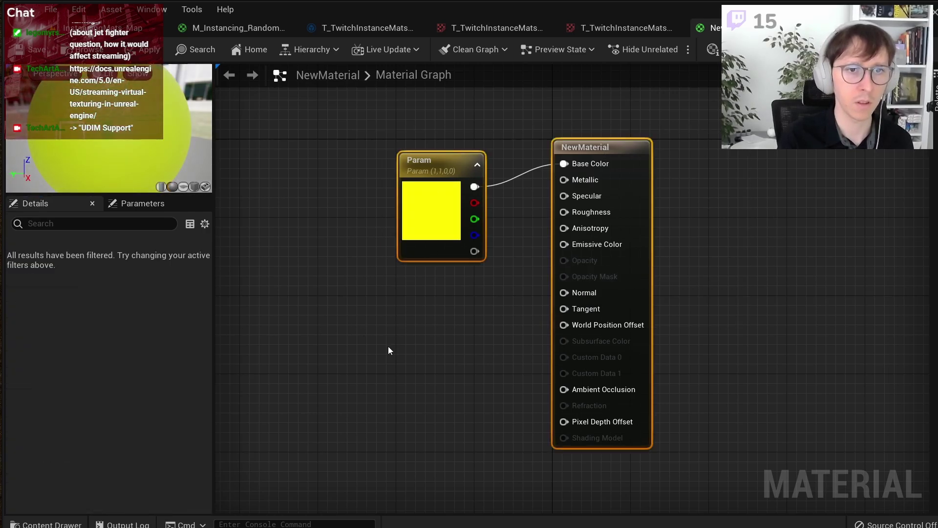
pyautogui.click(389, 350)
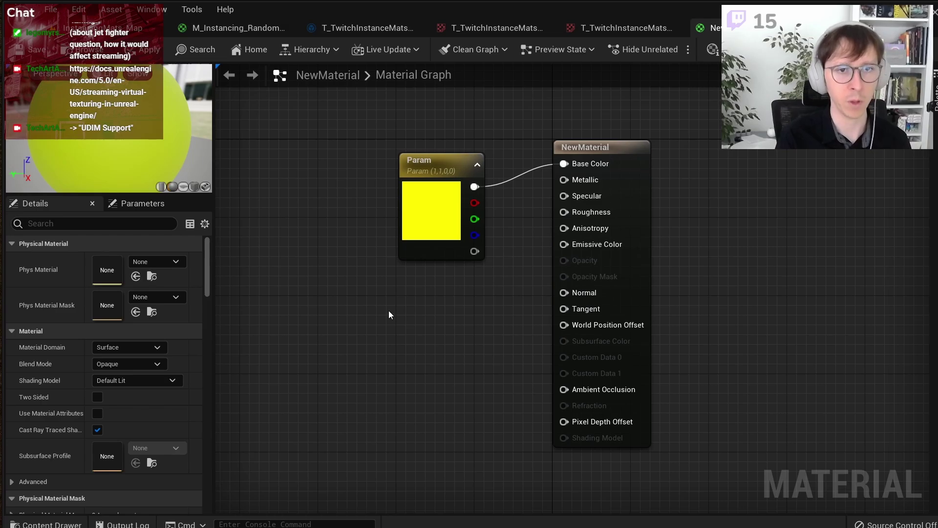
pyautogui.moveTo(389, 313); pyautogui.dragTo(412, 299, button='right')
# Step: Add a MakeMaterialAttributes node and wire Param into its BaseColor instead of the material's Base Color
pyautogui.rightClick(411, 299)
pyautogui.write('ma')
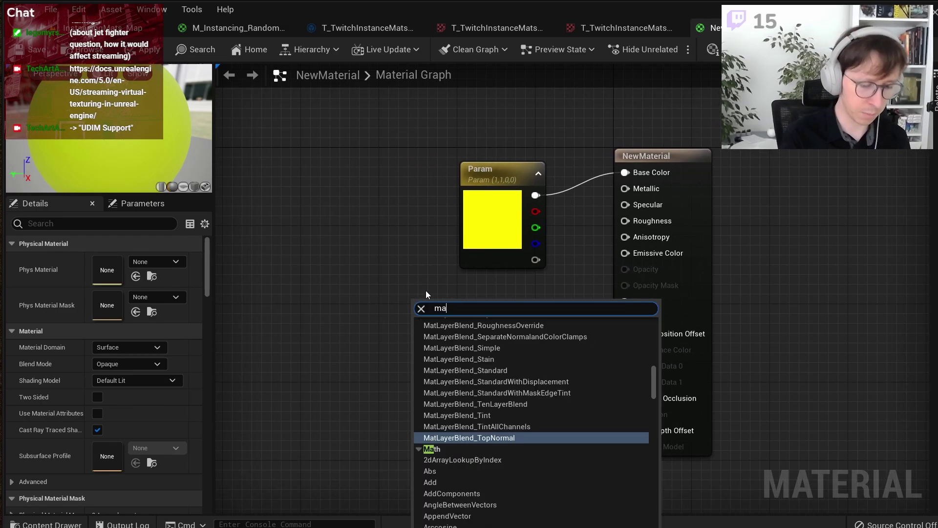
pyautogui.write('ke ma')
pyautogui.press('Up')
pyautogui.press('Up')
pyautogui.press('Return')
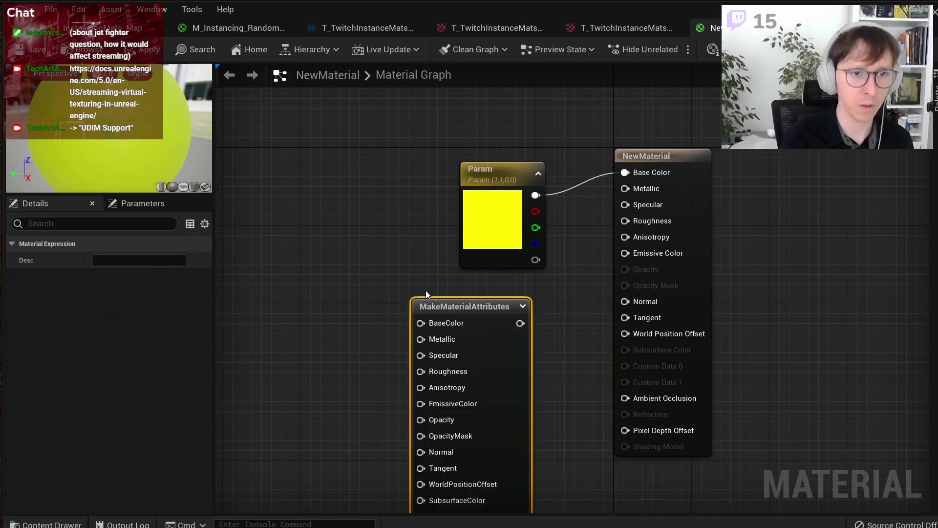
pyautogui.moveTo(472, 298); pyautogui.dragTo(802, 152)
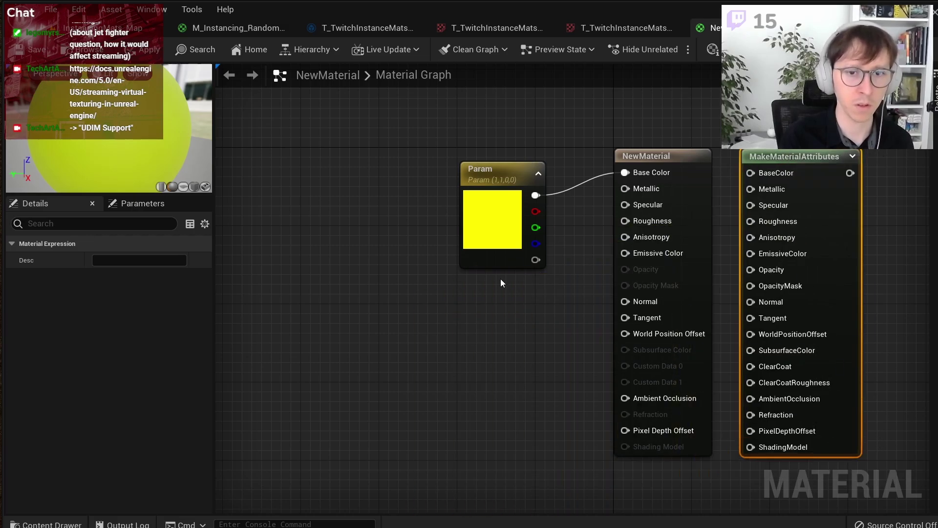
pyautogui.moveTo(501, 283); pyautogui.dragTo(508, 333, button='right')
pyautogui.moveTo(513, 296); pyautogui.dragTo(459, 182)
pyautogui.moveTo(827, 214); pyautogui.dragTo(533, 222)
pyautogui.moveTo(464, 162); pyautogui.dragTo(344, 189)
pyautogui.moveTo(389, 167); pyautogui.dragTo(477, 234)
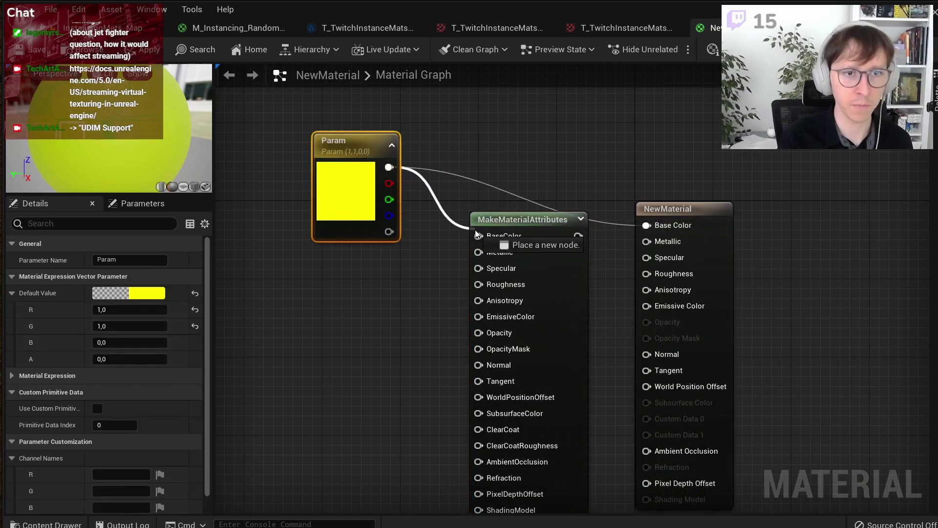
pyautogui.keyDown('alt'); pyautogui.click(646, 225); pyautogui.keyUp('alt')
# Step: Duplicate the MakeMaterialAttributes node and place the copy below the original
pyautogui.scroll(-2, 650, 342)
pyautogui.moveTo(622, 440); pyautogui.dragTo(622, 347, button='right')
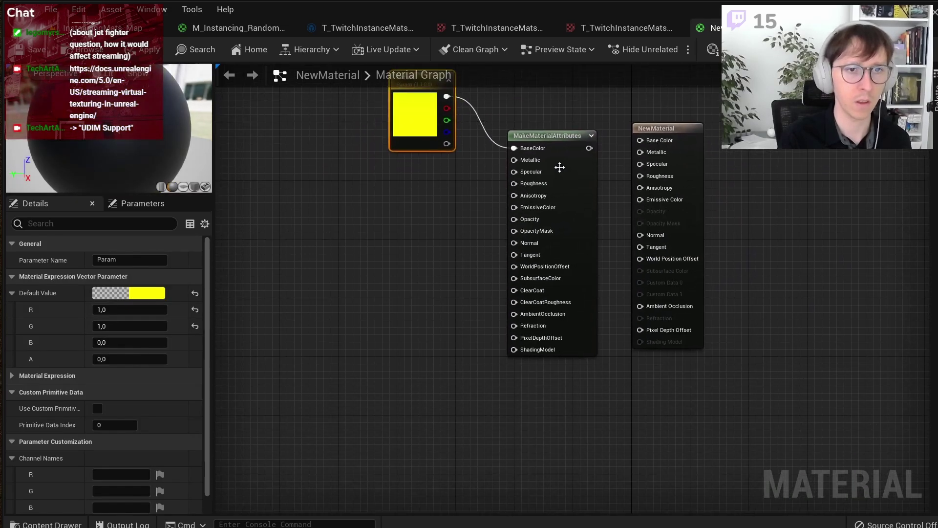
pyautogui.click(589, 344)
pyautogui.hotkey('ctrl', 'w')
pyautogui.moveTo(601, 417); pyautogui.dragTo(539, 374)
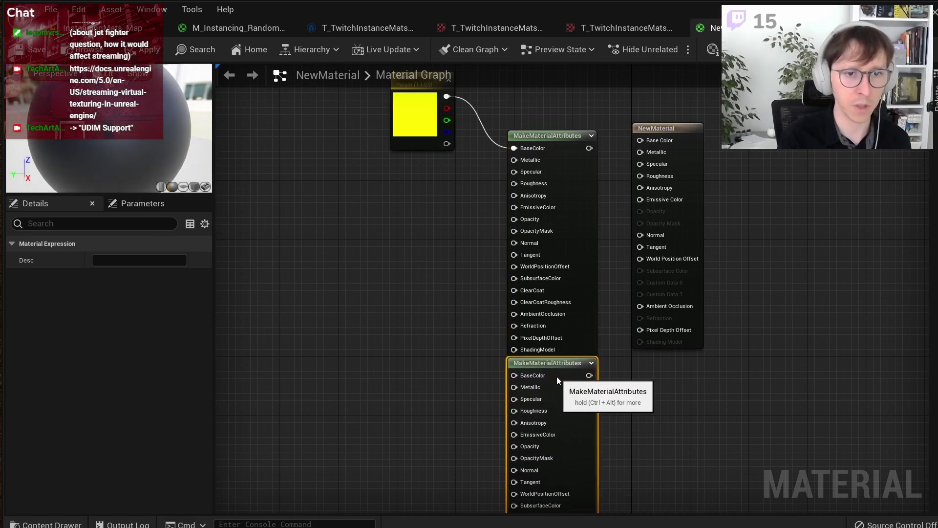
# Step: Duplicate Param as a blue Param2 wired into the lower MakeMaterialAttributes BaseColor
pyautogui.click(416, 115)
pyautogui.hotkey('ctrl', 'w')
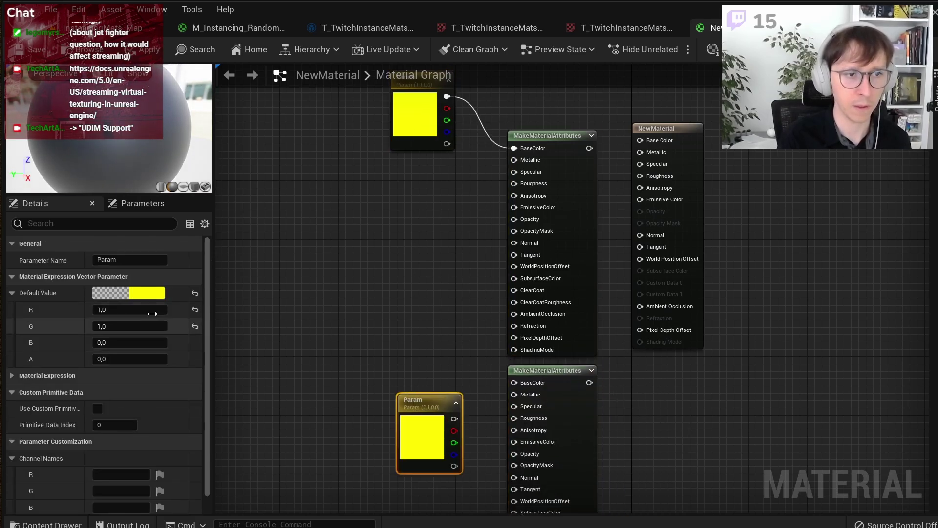
pyautogui.click(142, 293)
pyautogui.click(163, 363)
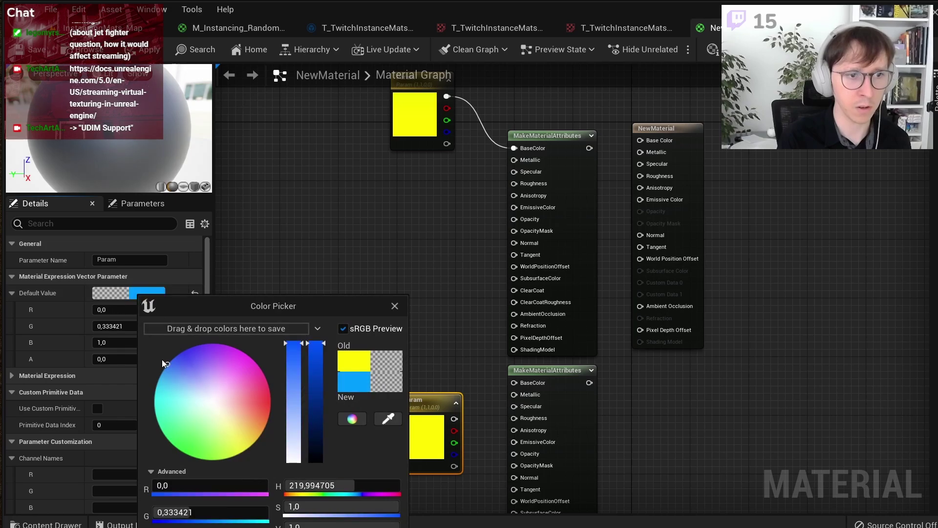
pyautogui.scroll(-1, 450, 415)
pyautogui.moveTo(447, 380); pyautogui.dragTo(545, 366)
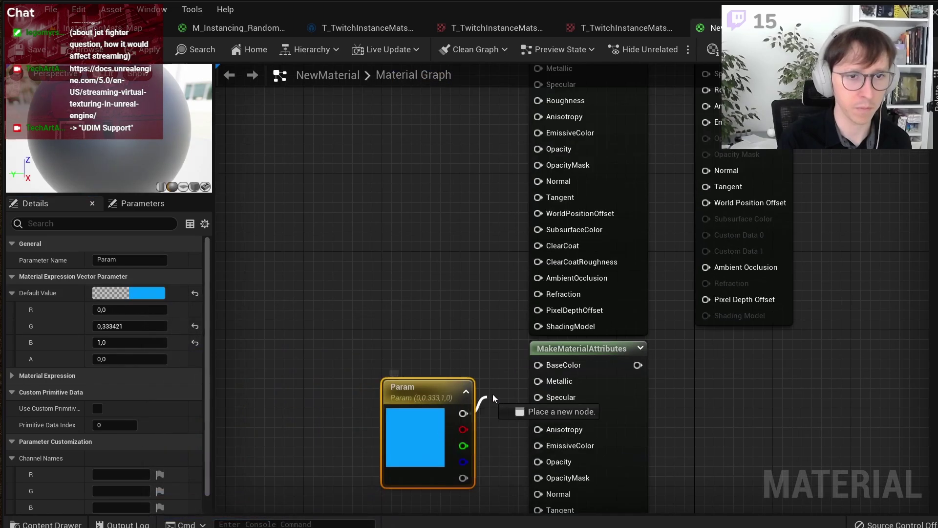
pyautogui.moveTo(446, 379); pyautogui.dragTo(469, 371)
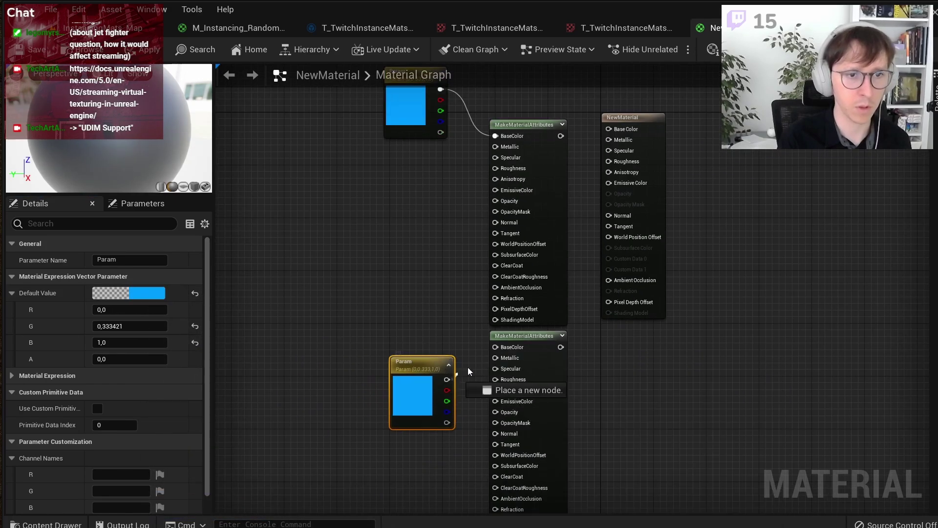
pyautogui.click(144, 260)
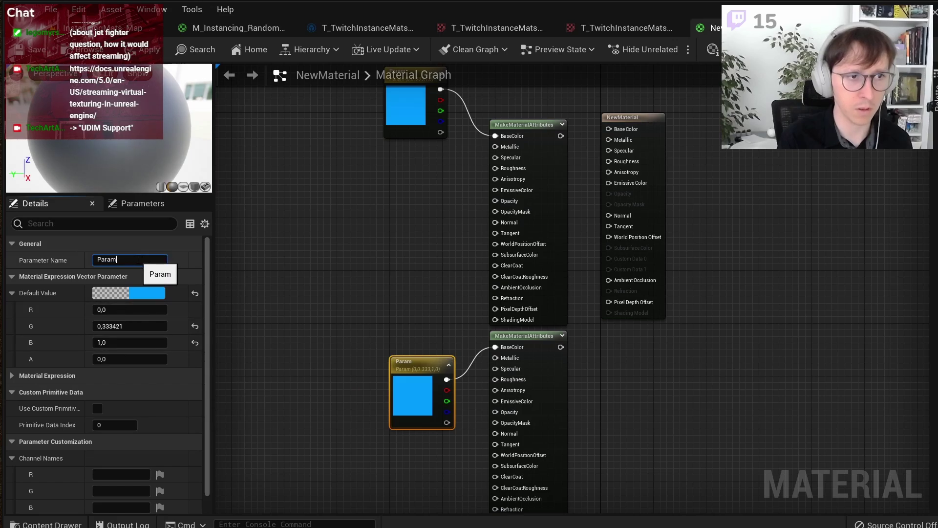
pyautogui.write('2')
pyautogui.click(287, 230)
# Step: Restore Param to yellow (red 1, green 1, blue 0) and align Param and Param2
pyautogui.click(397, 130)
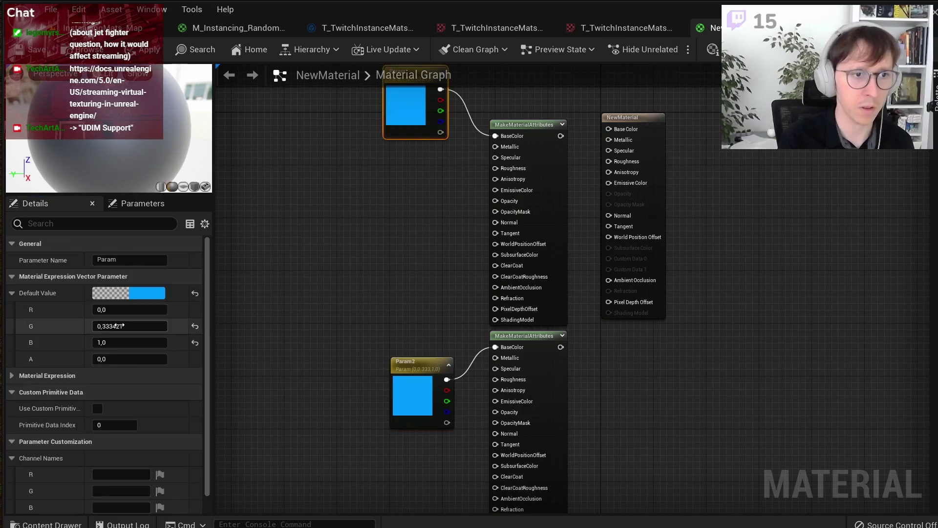
pyautogui.click(129, 310)
pyautogui.write('1')
pyautogui.press('Return')
pyautogui.moveTo(406, 108); pyautogui.dragTo(398, 226)
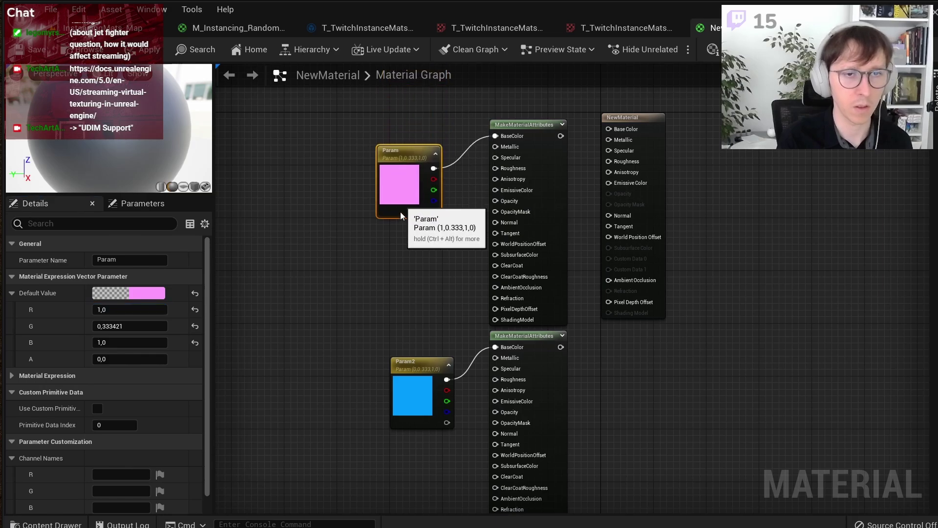
pyautogui.moveTo(412, 384); pyautogui.dragTo(406, 325)
pyautogui.click(400, 224)
pyautogui.click(130, 326)
pyautogui.write('1')
pyautogui.press('Return')
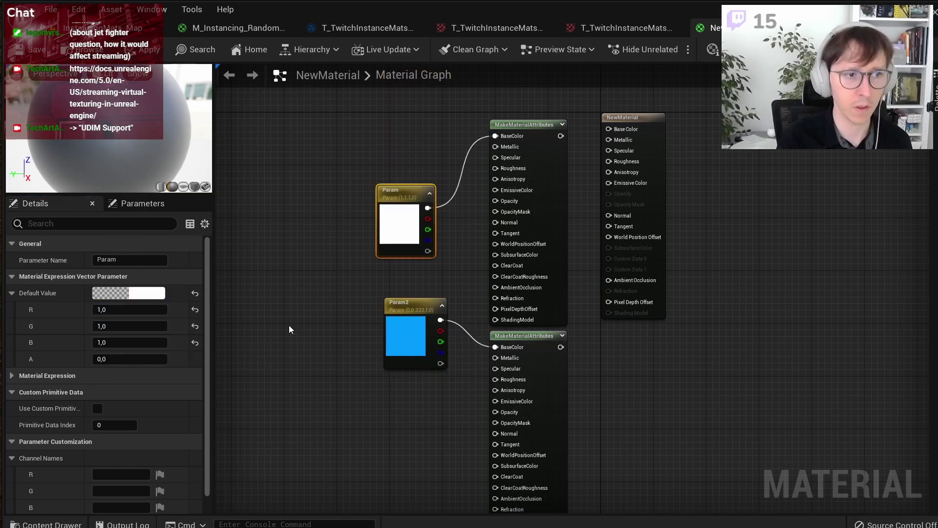
pyautogui.click(374, 291)
pyautogui.click(400, 224)
pyautogui.write('0')
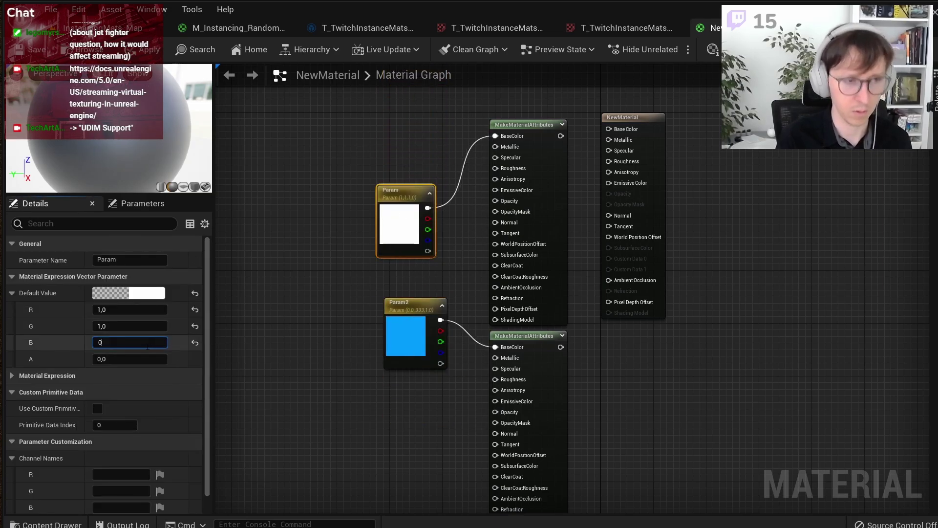
pyautogui.press('Return')
pyautogui.click(360, 405)
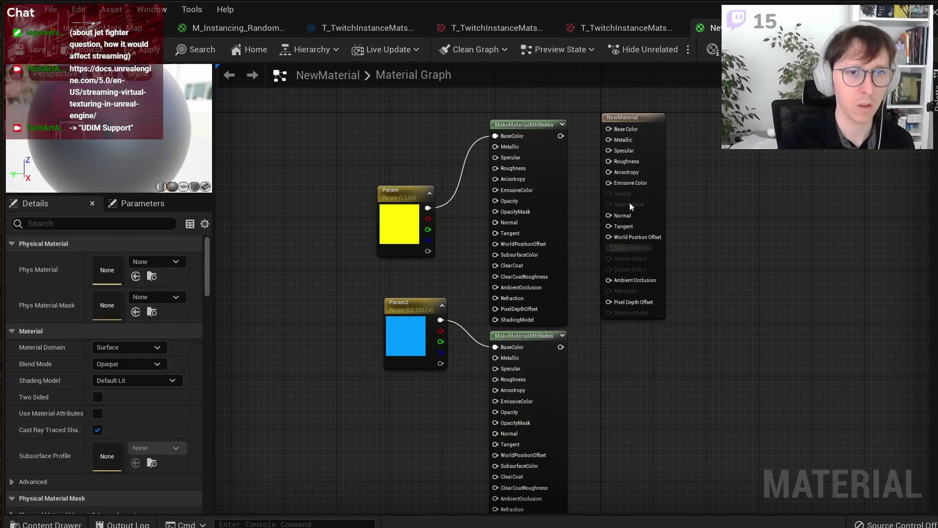
# Step: Move the material output node down and right and reframe the graph around it
pyautogui.moveTo(634, 118); pyautogui.dragTo(756, 213)
pyautogui.scroll(2, 619, 287)
pyautogui.scroll(1, 540, 352)
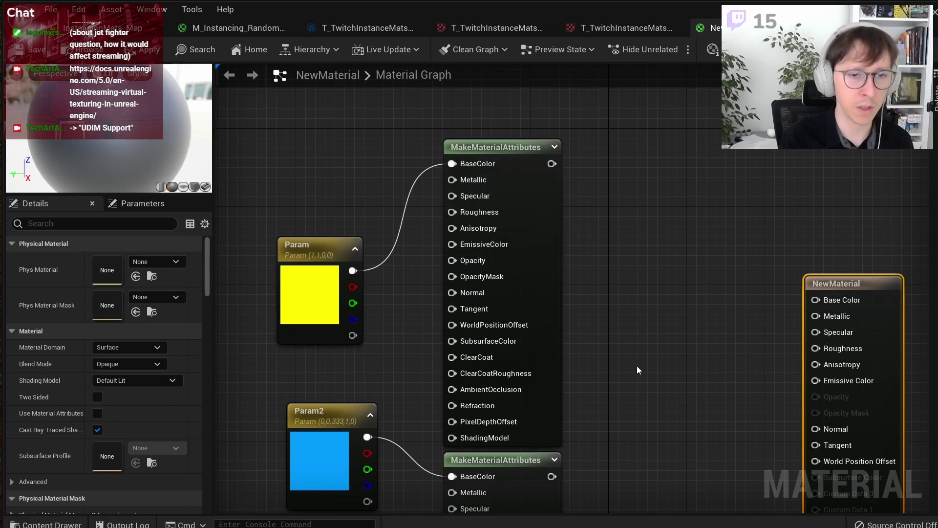
pyautogui.moveTo(620, 337)
pyautogui.mouseDown(button='right')
pyautogui.moveTo(571, 256)
pyautogui.moveTo(552, 289)
pyautogui.mouseUp(button='right')
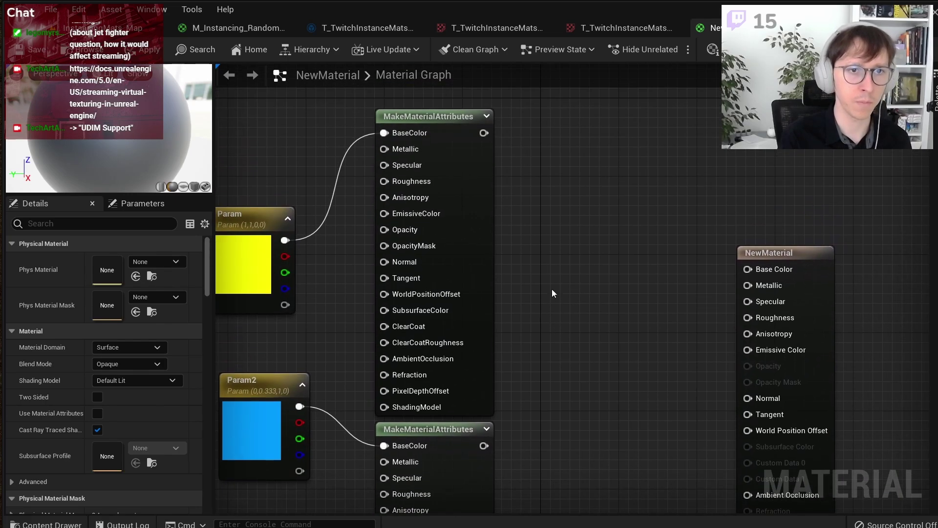
# Step: Add a BlendMaterialAttributes node fed by the top Make node as A and bottom as B
pyautogui.rightClick(552, 289)
pyautogui.write('material')
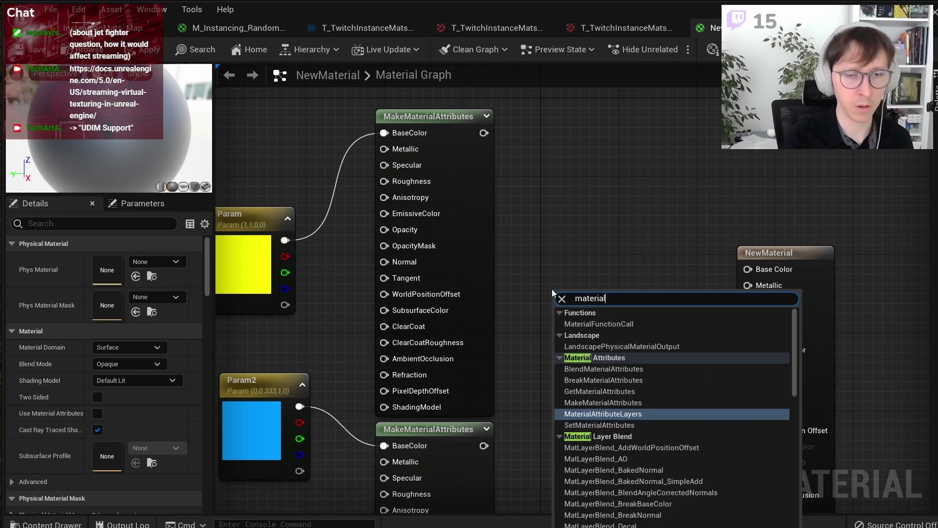
pyautogui.write(' blend')
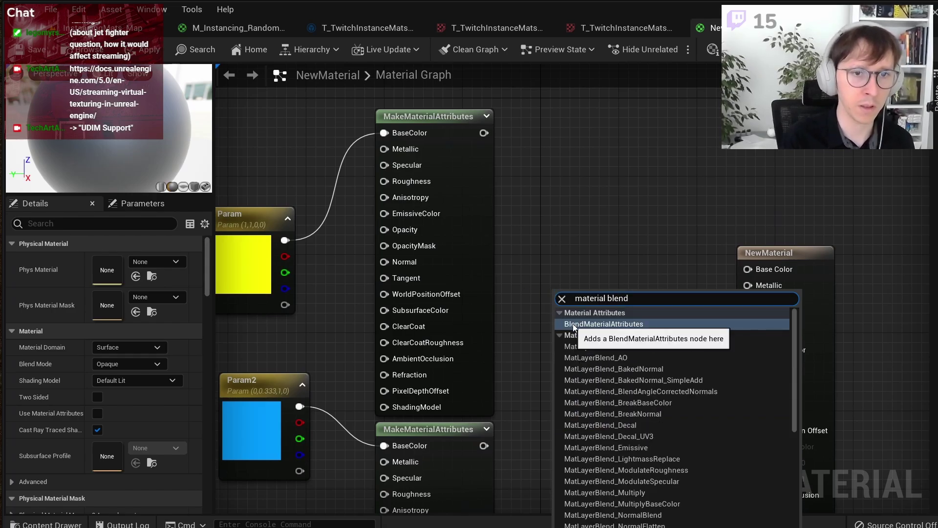
pyautogui.click(604, 324)
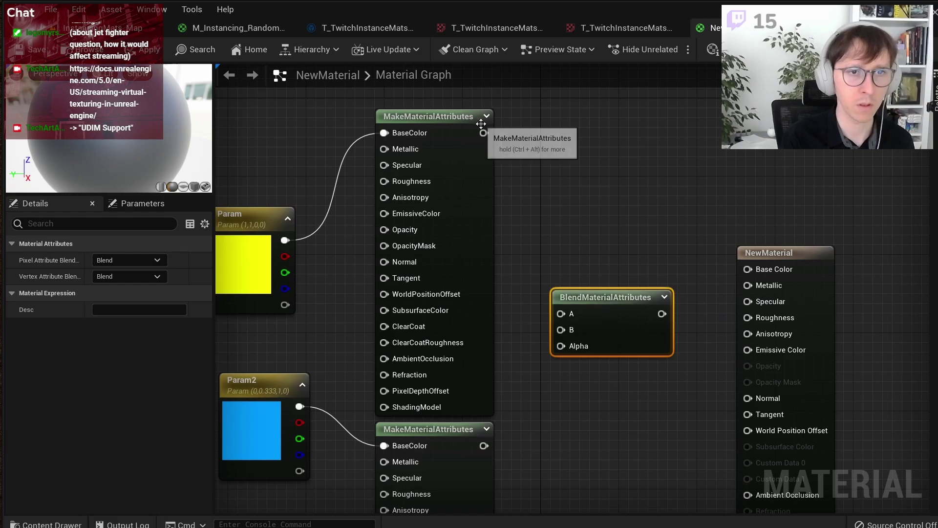
pyautogui.moveTo(484, 133)
pyautogui.mouseDown()
pyautogui.moveTo(561, 283)
pyautogui.moveTo(561, 313)
pyautogui.mouseUp()
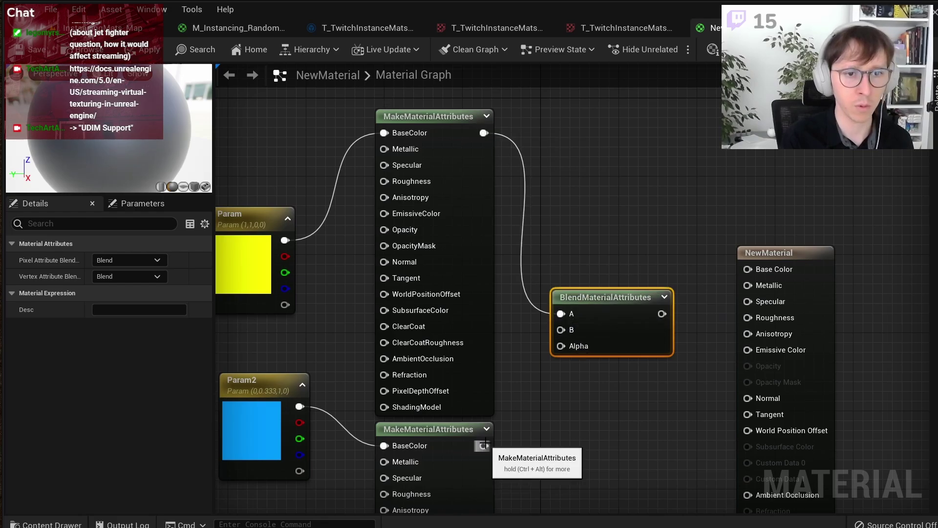
pyautogui.moveTo(484, 445); pyautogui.dragTo(557, 342)
pyautogui.scroll(-2, 571, 356)
pyautogui.moveTo(570, 356); pyautogui.dragTo(549, 223, button='right')
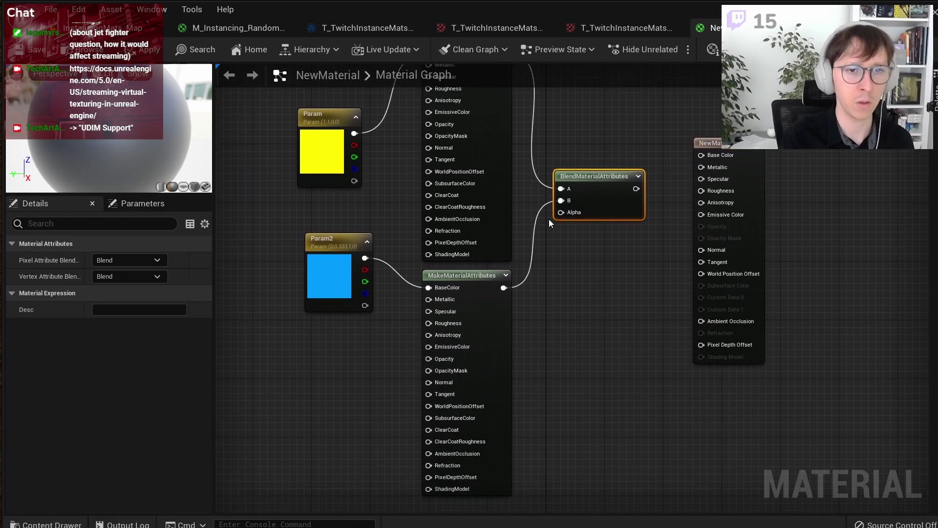
pyautogui.moveTo(584, 195)
pyautogui.mouseDown()
pyautogui.moveTo(628, 214)
pyautogui.moveTo(629, 187)
pyautogui.mouseUp()
pyautogui.moveTo(691, 191); pyautogui.dragTo(667, 276, button='right')
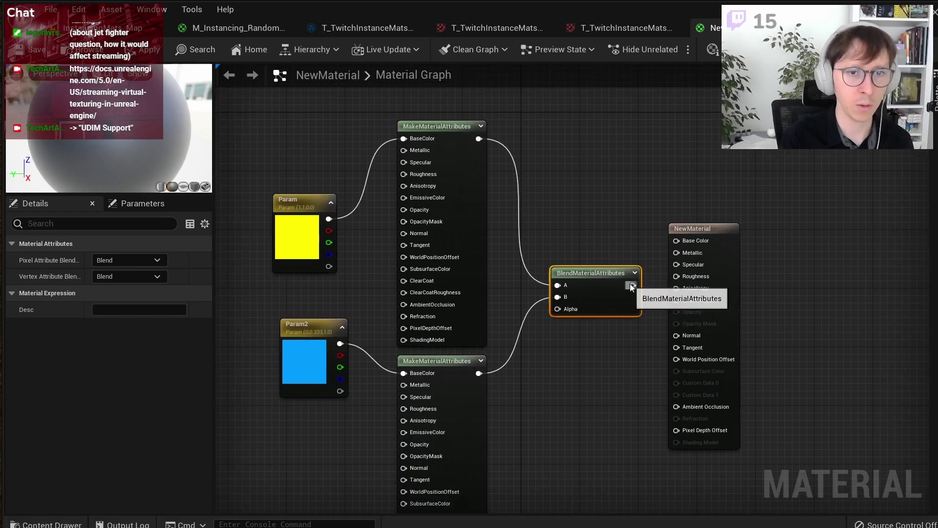
# Step: Add a GetMaterialAttributes node with a Base Color output beside the material output
pyautogui.click(694, 230)
pyautogui.scroll(2, 699, 226)
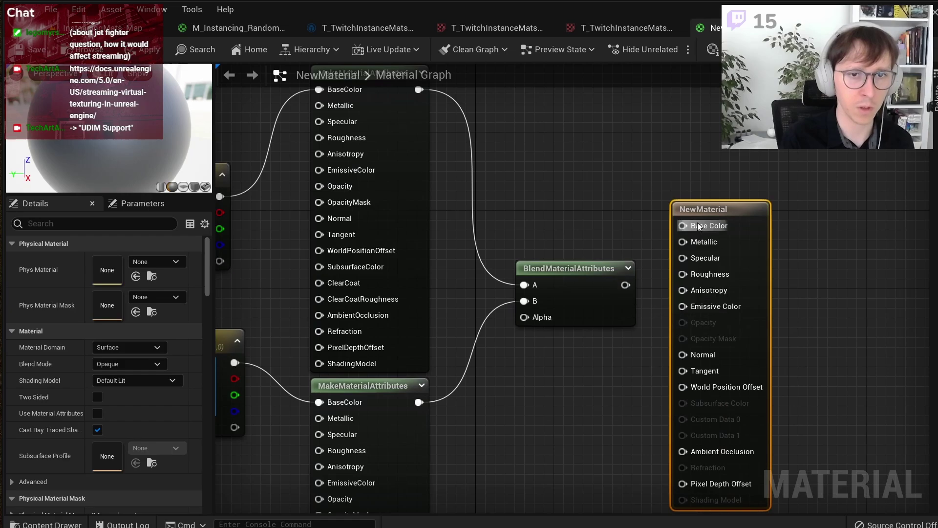
pyautogui.moveTo(703, 209); pyautogui.dragTo(801, 209)
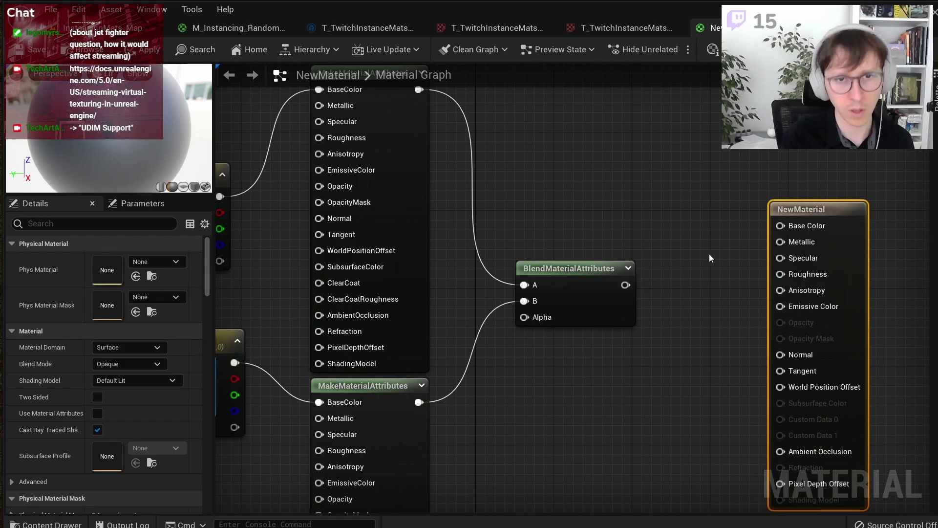
pyautogui.rightClick(646, 283)
pyautogui.write('get ma')
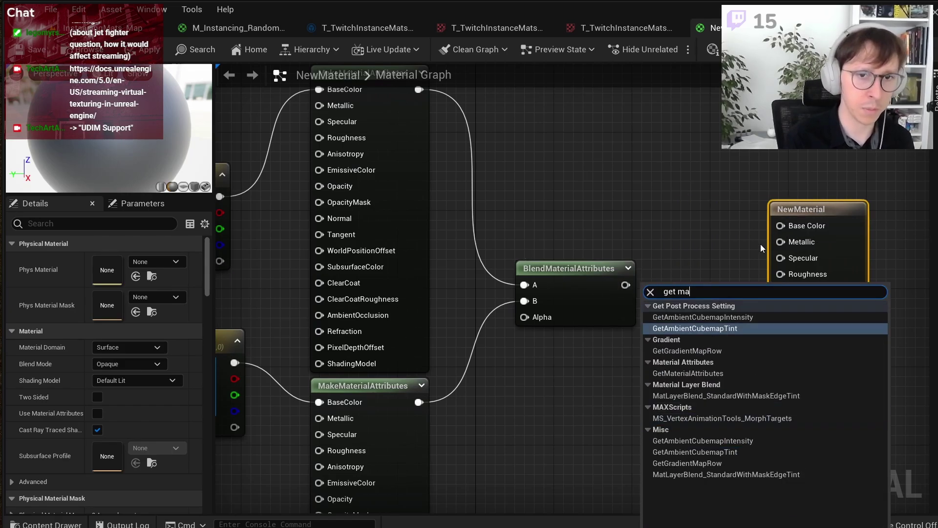
pyautogui.write('t')
pyautogui.press('Return')
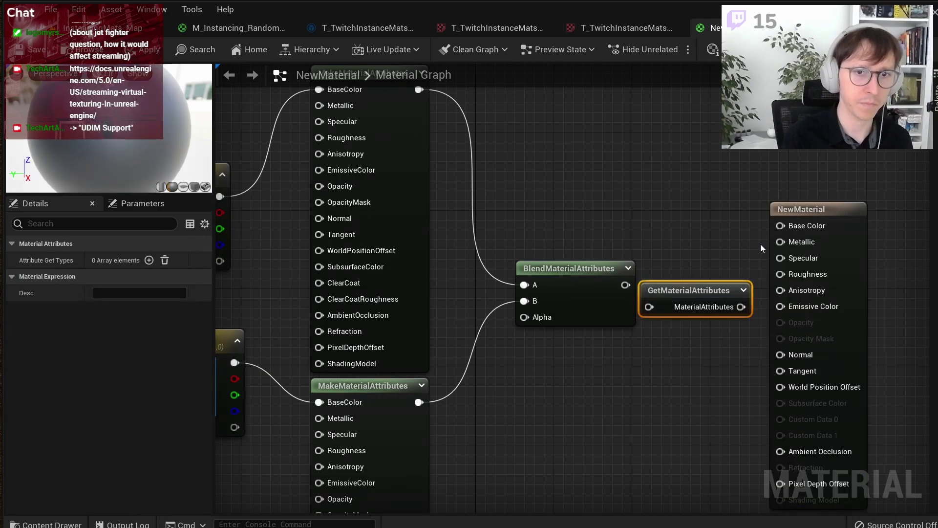
pyautogui.click(149, 260)
pyautogui.click(128, 278)
pyautogui.click(128, 288)
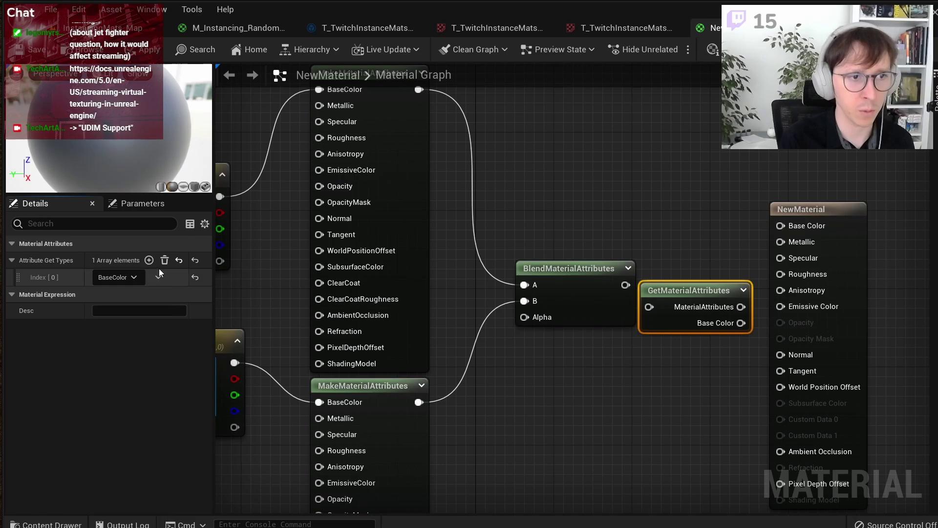
# Step: Feed the blend result into GetMaterialAttributes and wire its Base Color and Metallic to the material
pyautogui.click(628, 283)
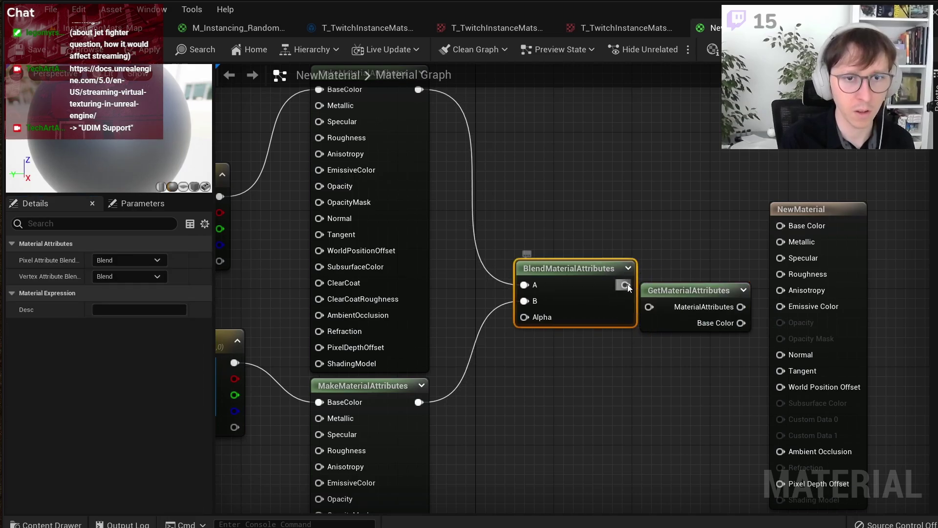
pyautogui.moveTo(625, 285)
pyautogui.mouseDown()
pyautogui.moveTo(650, 304)
pyautogui.moveTo(663, 272)
pyautogui.mouseUp()
pyautogui.moveTo(797, 236); pyautogui.dragTo(827, 237)
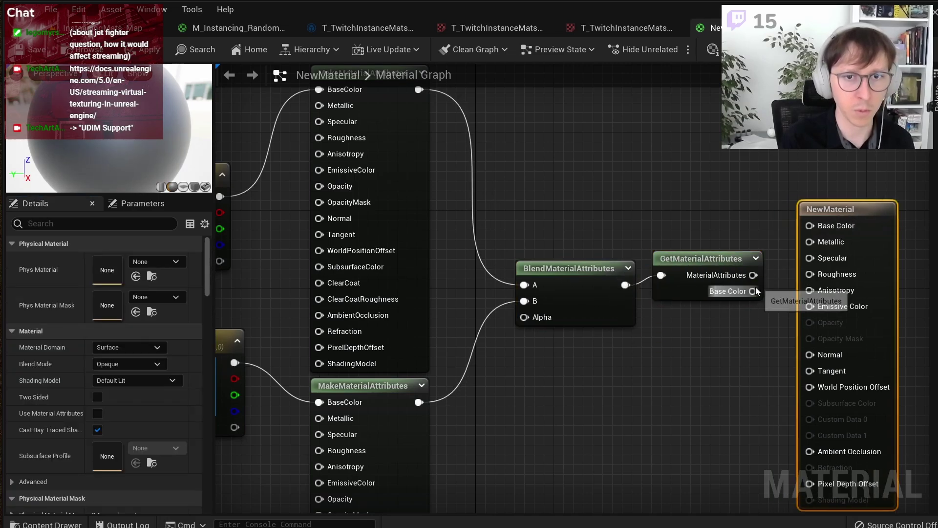
pyautogui.moveTo(755, 291); pyautogui.dragTo(808, 225)
pyautogui.click(703, 258)
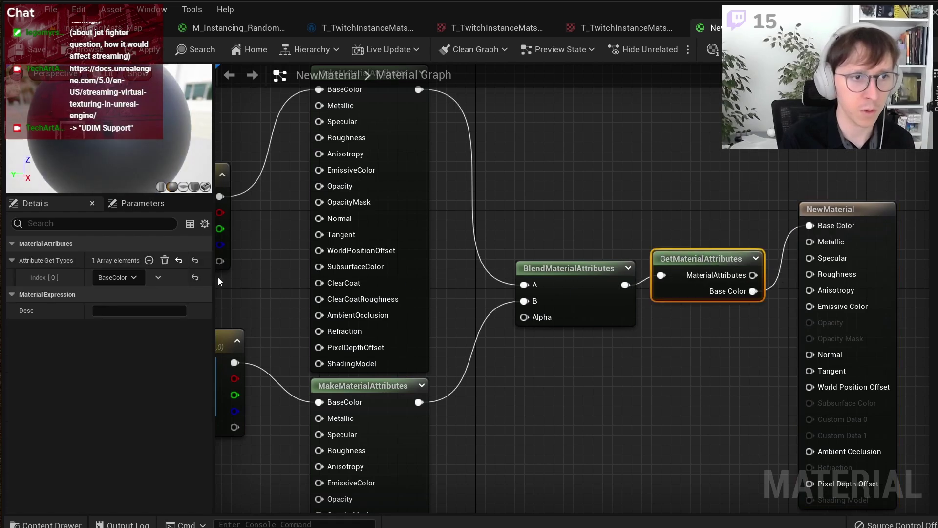
pyautogui.click(149, 260)
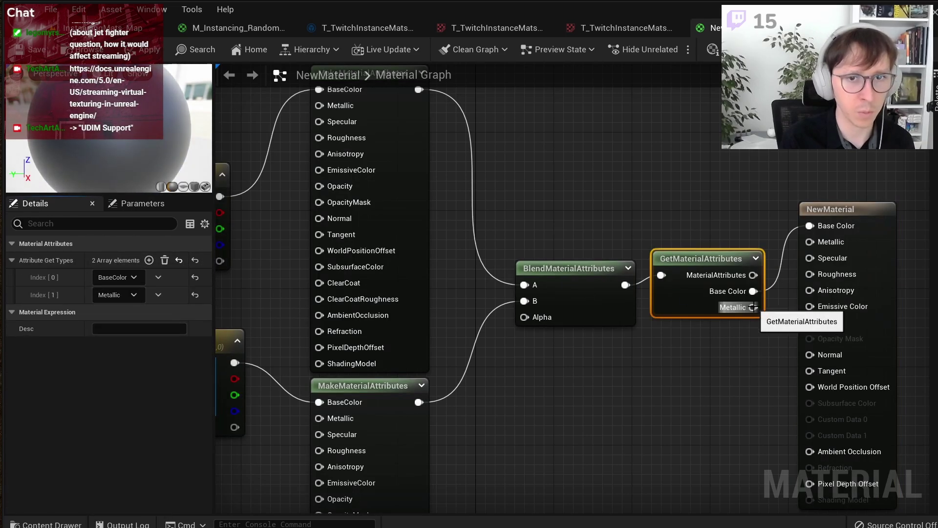
pyautogui.moveTo(753, 307); pyautogui.dragTo(809, 242)
# Step: Toggle Use Material Attributes on and back off to compare the material output
pyautogui.click(611, 383)
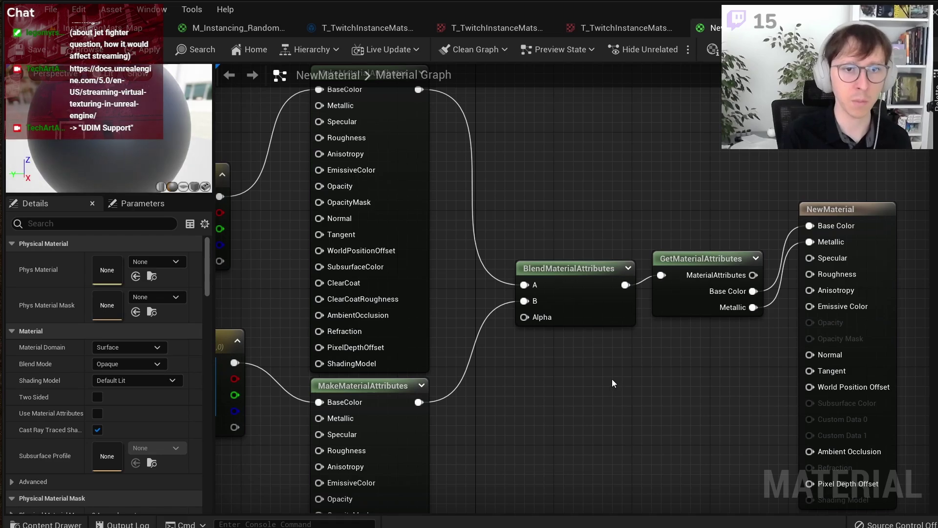
pyautogui.scroll(-1, 603, 357)
pyautogui.moveTo(609, 382); pyautogui.dragTo(648, 374, button='right')
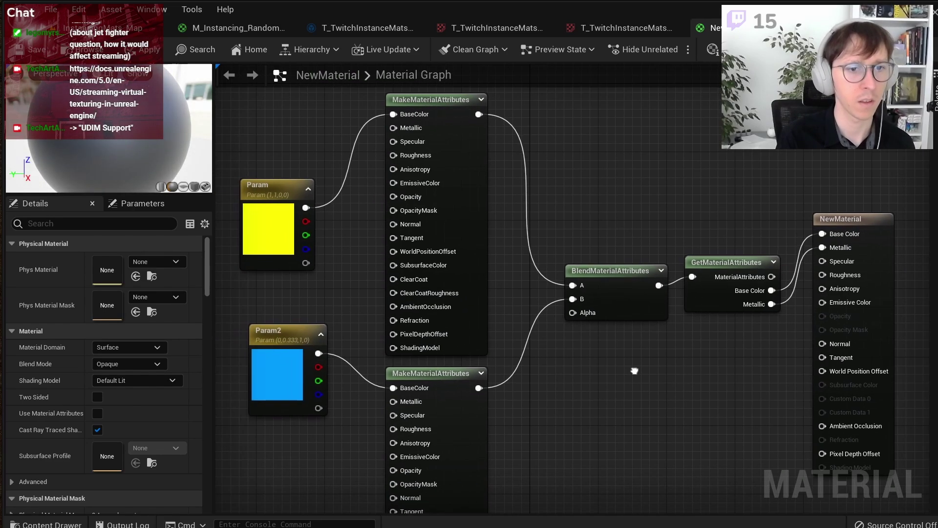
pyautogui.scroll(-1, 139, 327)
pyautogui.scroll(-1, 139, 326)
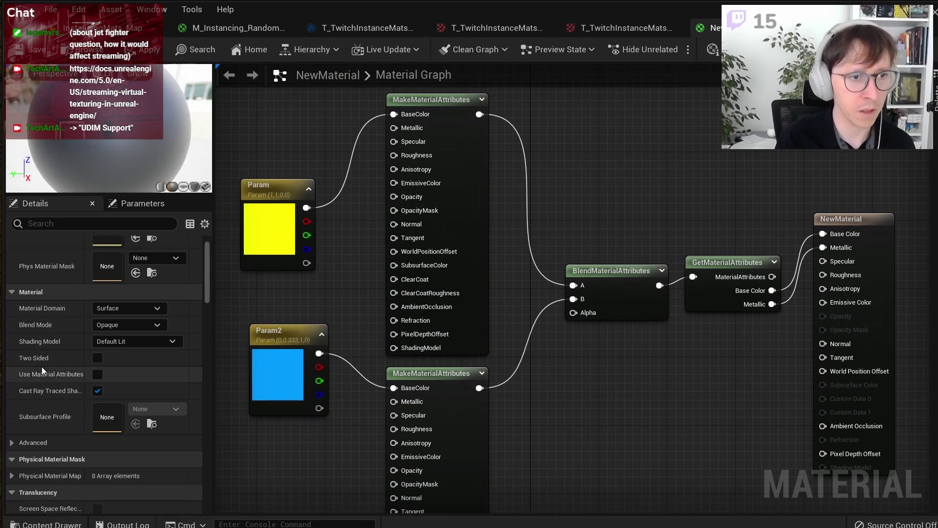
pyautogui.click(99, 376)
pyautogui.click(100, 375)
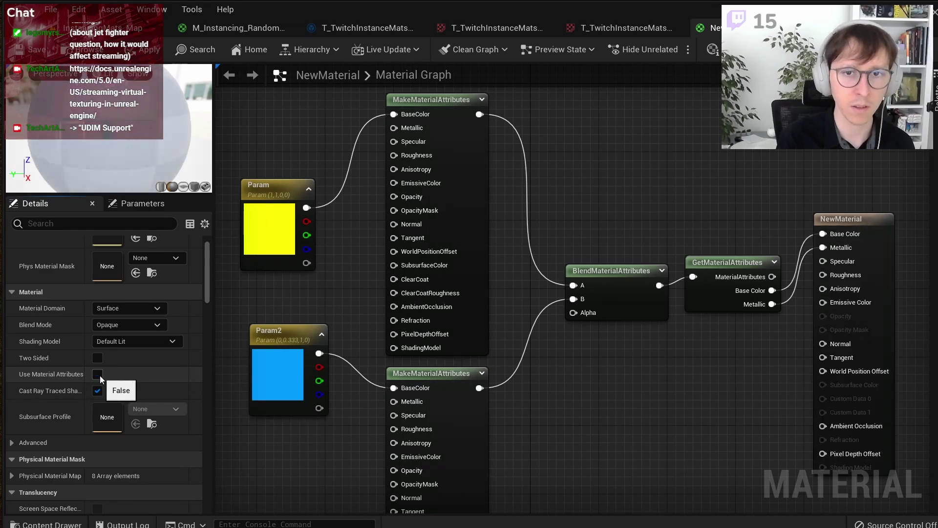
# Step: Enable Use Material Attributes and connect the BlendMaterialAttributes result to the Material Attributes input
pyautogui.click(100, 376)
pyautogui.moveTo(880, 229); pyautogui.dragTo(871, 309)
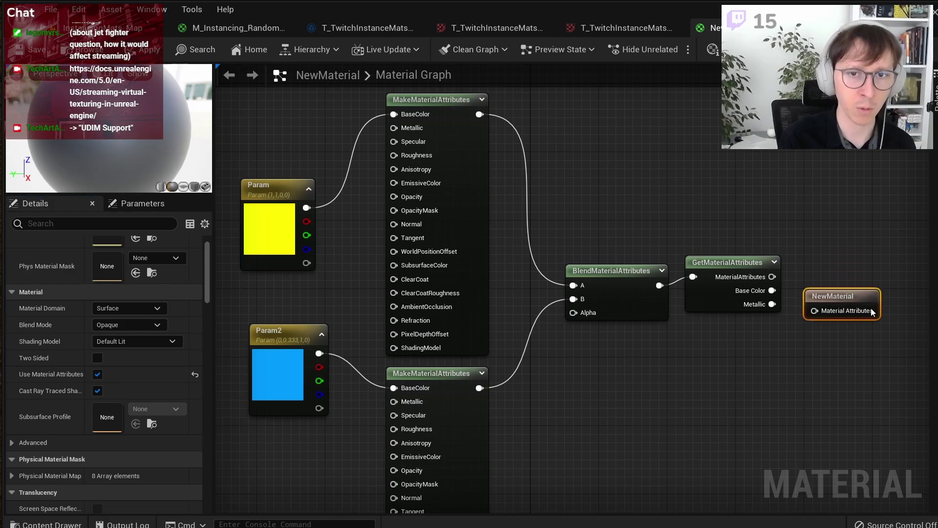
pyautogui.moveTo(728, 262); pyautogui.dragTo(745, 194)
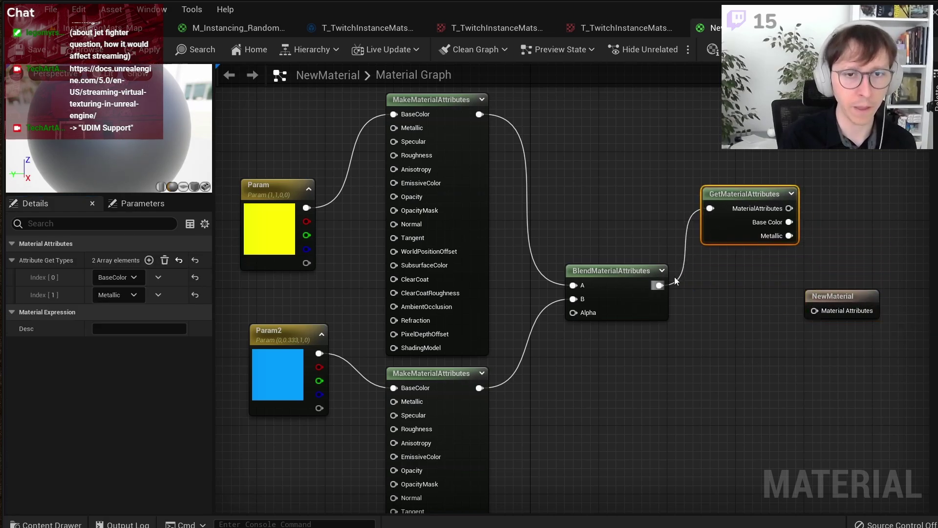
pyautogui.moveTo(658, 290); pyautogui.dragTo(814, 313)
pyautogui.click(721, 389)
pyautogui.moveTo(479, 114); pyautogui.dragTo(826, 314)
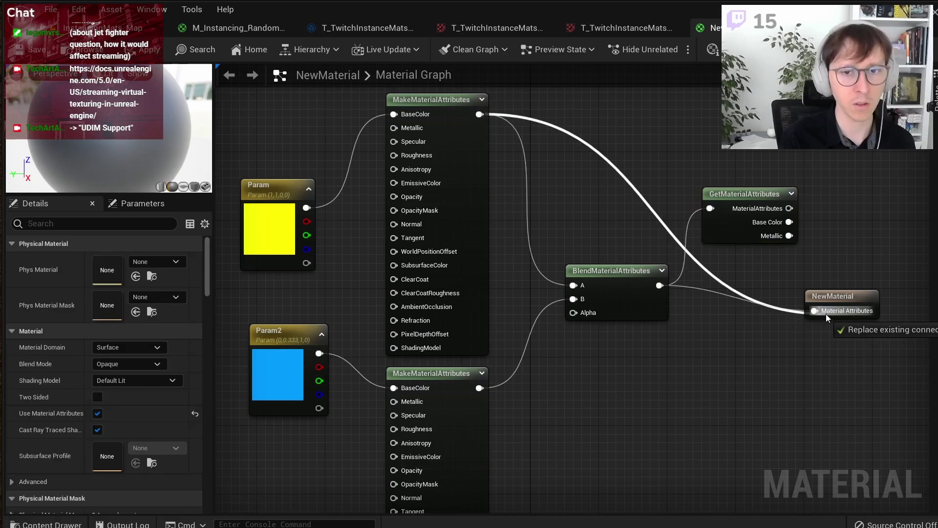
pyautogui.moveTo(479, 388); pyautogui.dragTo(815, 315)
pyautogui.moveTo(660, 285)
pyautogui.mouseDown()
pyautogui.moveTo(815, 311)
pyautogui.moveTo(817, 288)
pyautogui.mouseUp()
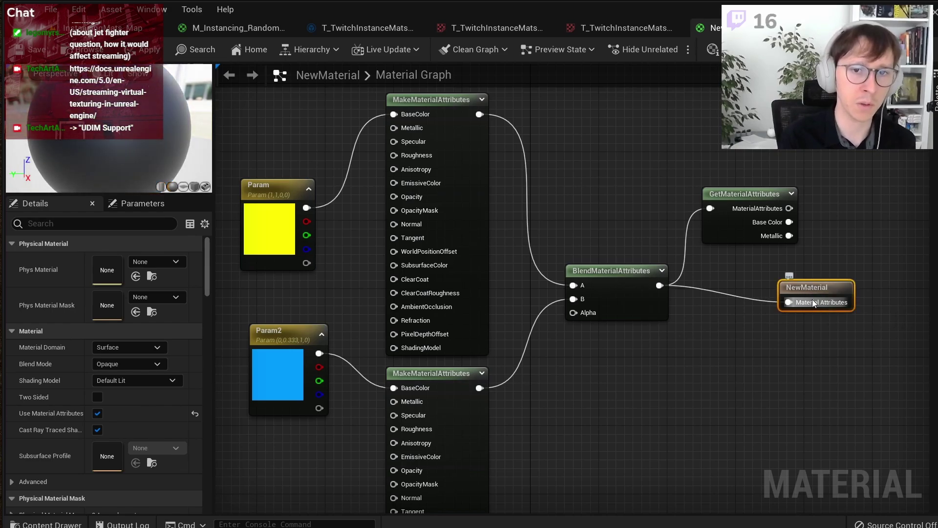
# Step: Pan and zoom the graph to bring the colour parameter nodes into view
pyautogui.moveTo(584, 381); pyautogui.dragTo(642, 387, button='right')
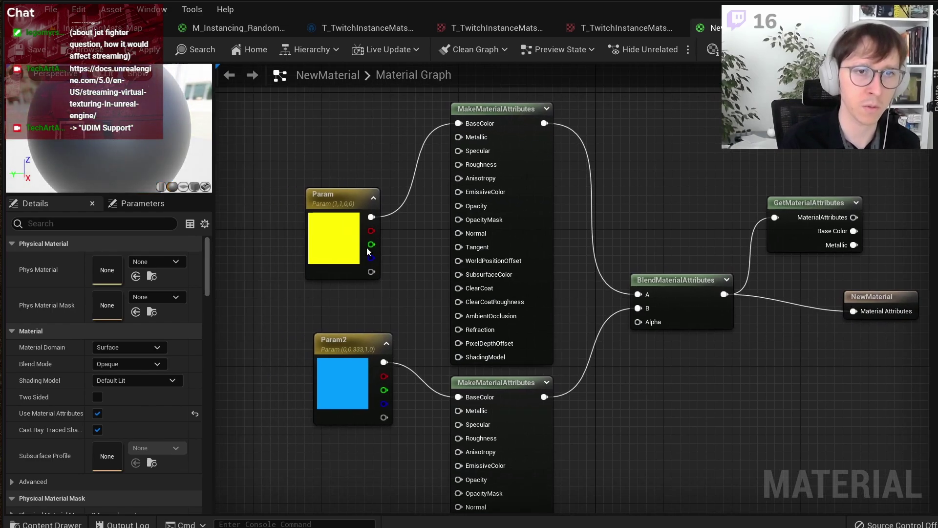
pyautogui.scroll(-2, 667, 327)
pyautogui.scroll(2, 678, 339)
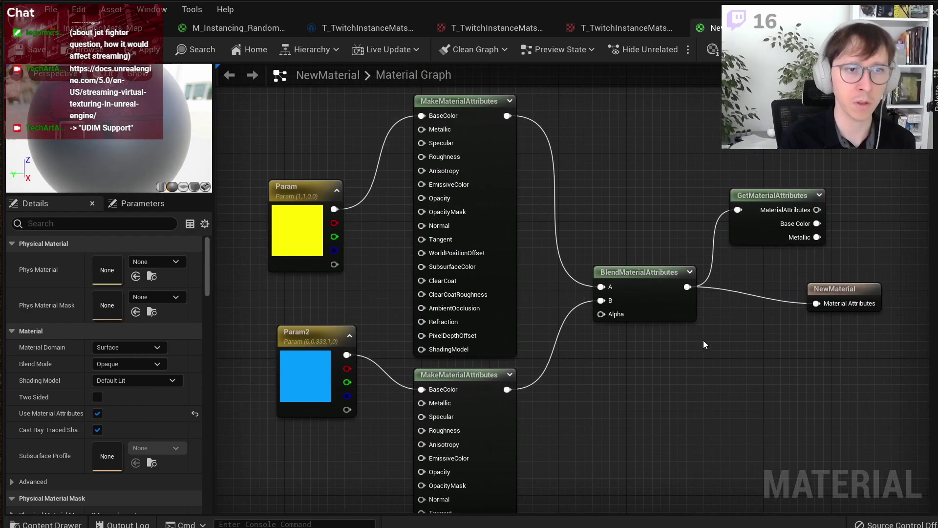
pyautogui.scroll(-1, 703, 344)
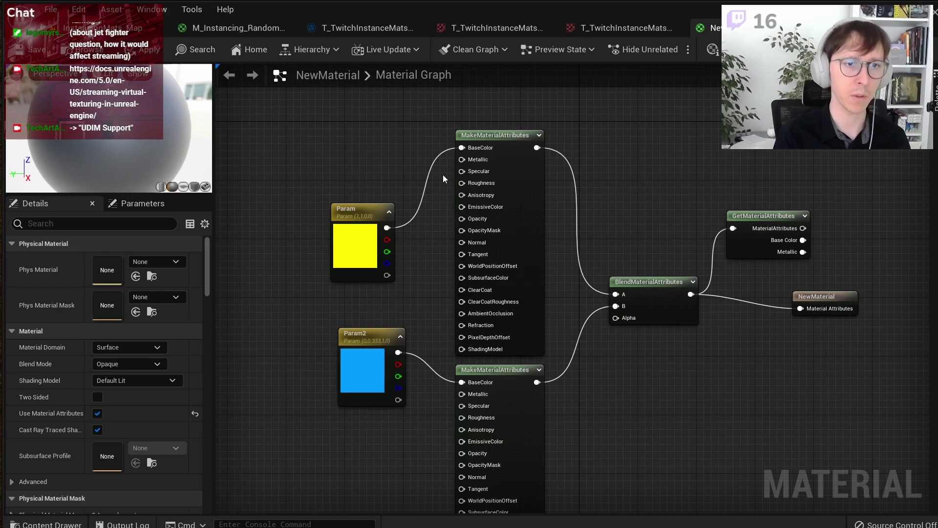
pyautogui.scroll(1, 417, 161)
pyautogui.moveTo(365, 148); pyautogui.dragTo(446, 158, button='right')
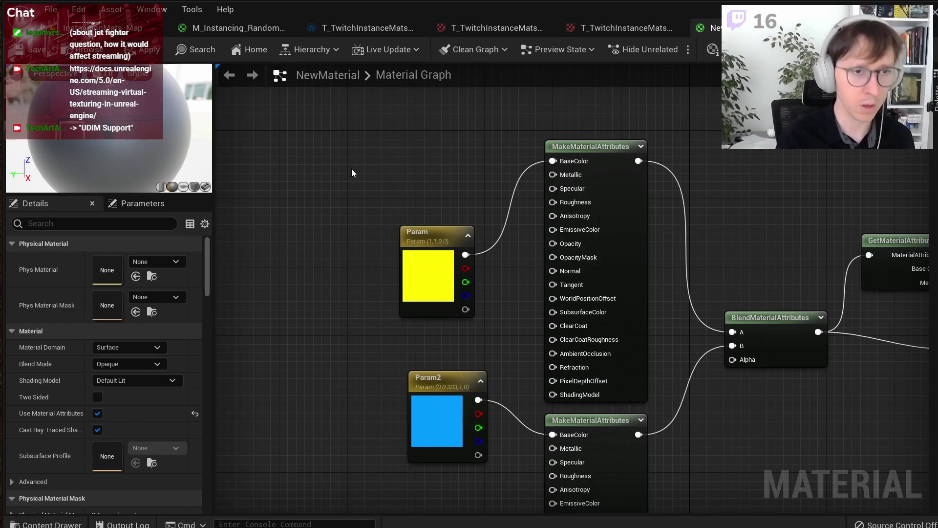
# Step: Replace the yellow Param with a Texture Sample feeding the top BaseColor
pyautogui.click(330, 161)
pyautogui.moveTo(334, 162); pyautogui.dragTo(318, 150)
pyautogui.moveTo(409, 169); pyautogui.dragTo(559, 160)
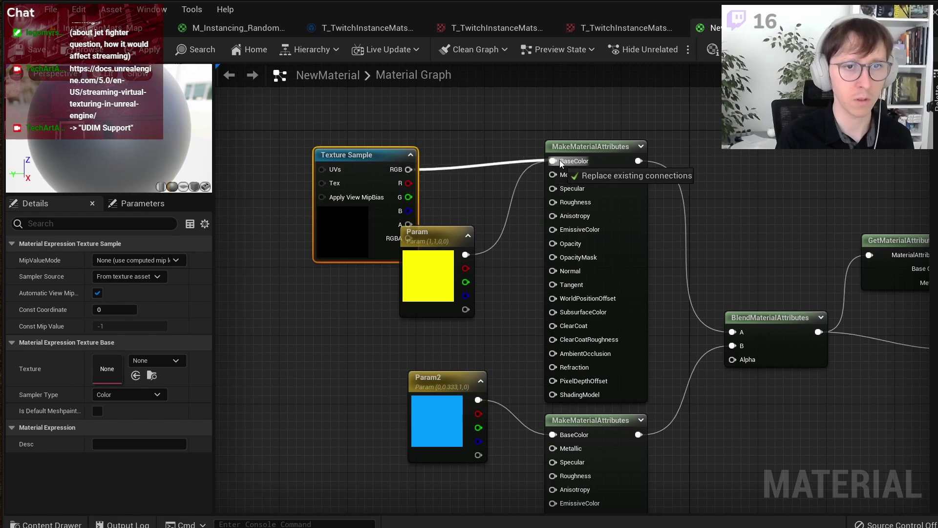
pyautogui.click(425, 269)
pyautogui.press('Delete')
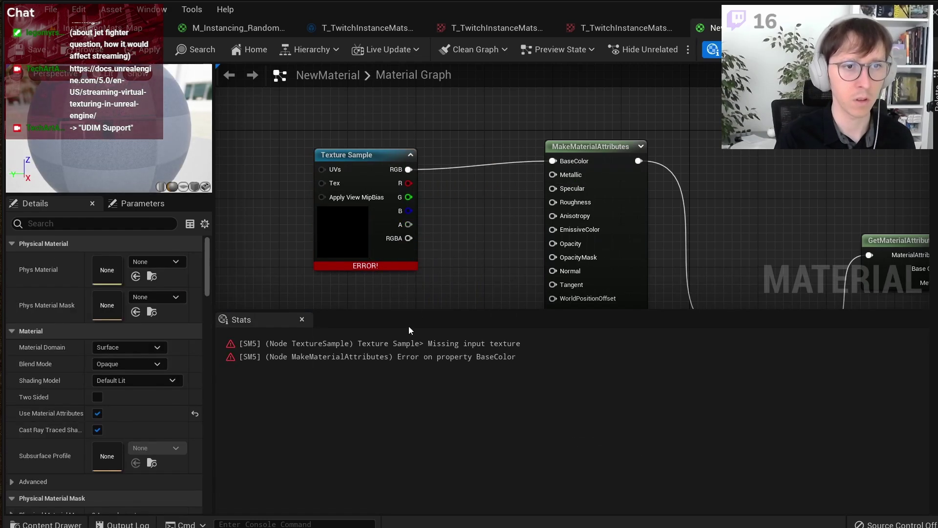
pyautogui.click(302, 319)
# Step: Replace Param2 with a Texture Sample copy wired into the lower BaseColor
pyautogui.click(415, 178)
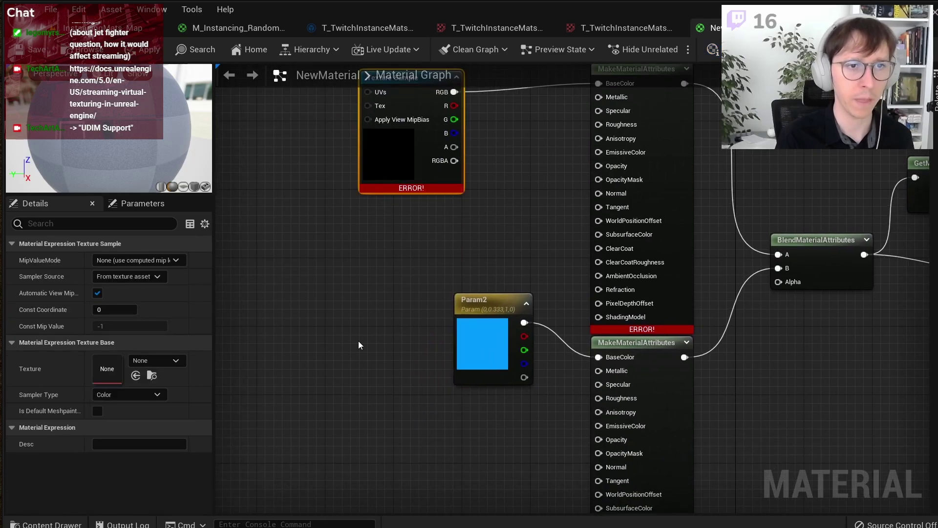
pyautogui.hotkey('ctrl', 'v')
pyautogui.click(503, 300)
pyautogui.press('Delete')
pyautogui.moveTo(454, 366); pyautogui.dragTo(598, 357)
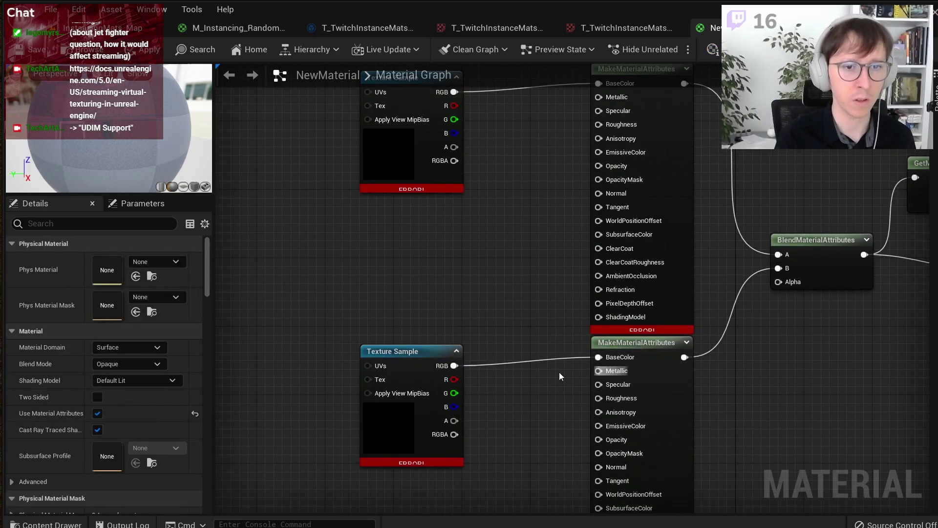
pyautogui.click(421, 352)
pyautogui.scroll(-2, 479, 213)
pyautogui.click(432, 243)
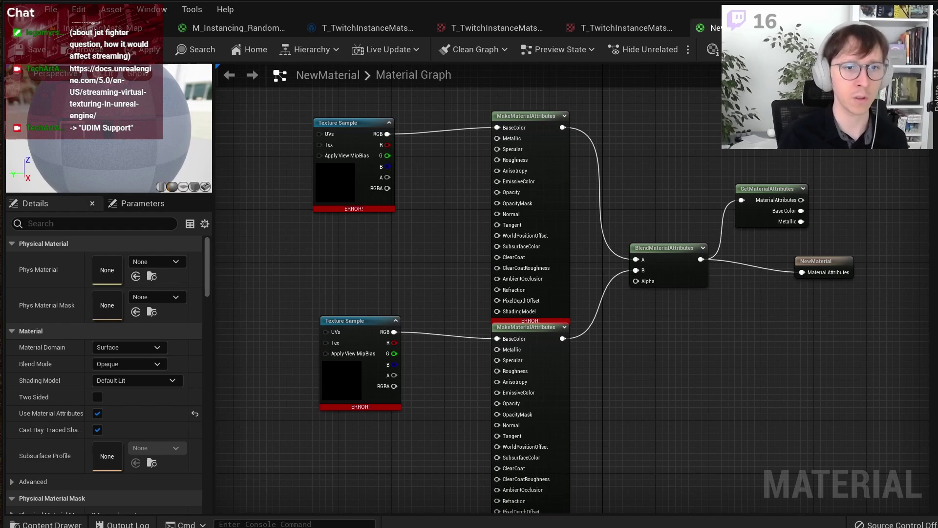
pyautogui.click(238, 28)
pyautogui.scroll(-3, 556, 236)
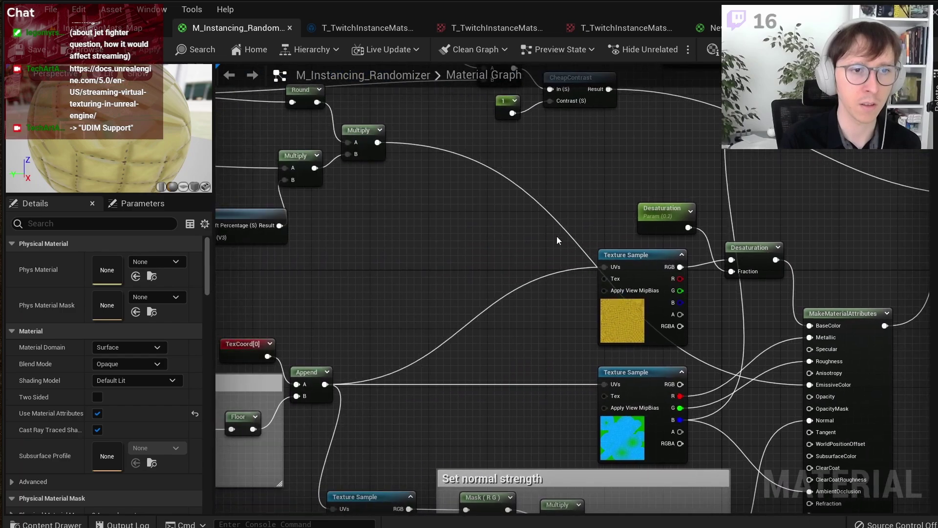
pyautogui.scroll(-3, 556, 236)
pyautogui.click(479, 30)
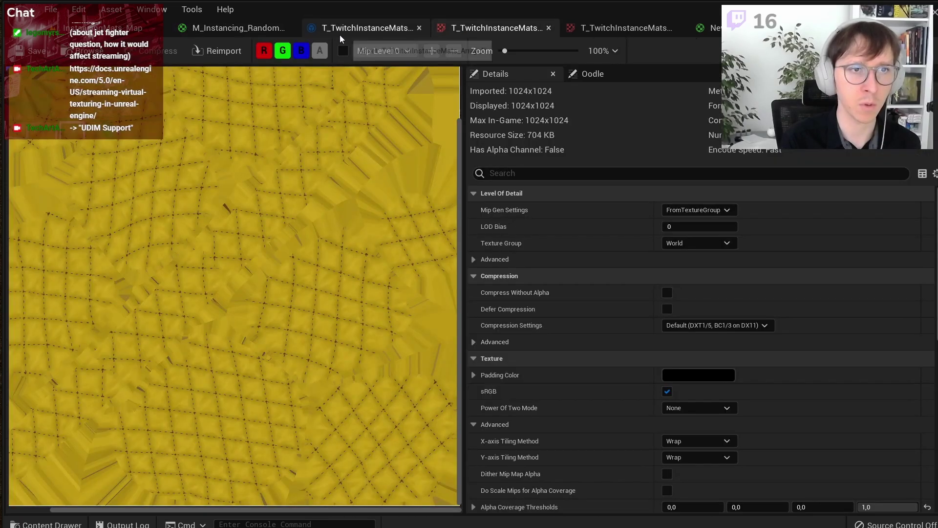
pyautogui.click(113, 27)
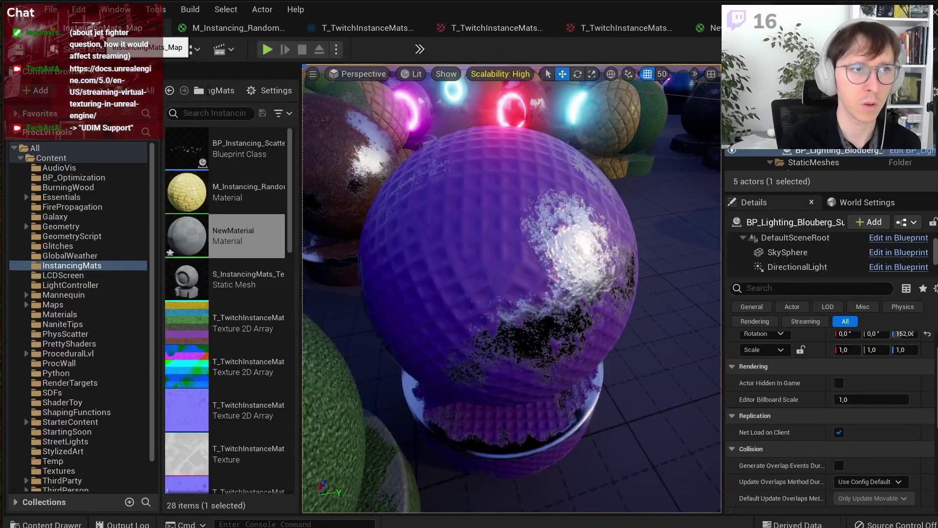
pyautogui.doubleClick(232, 331)
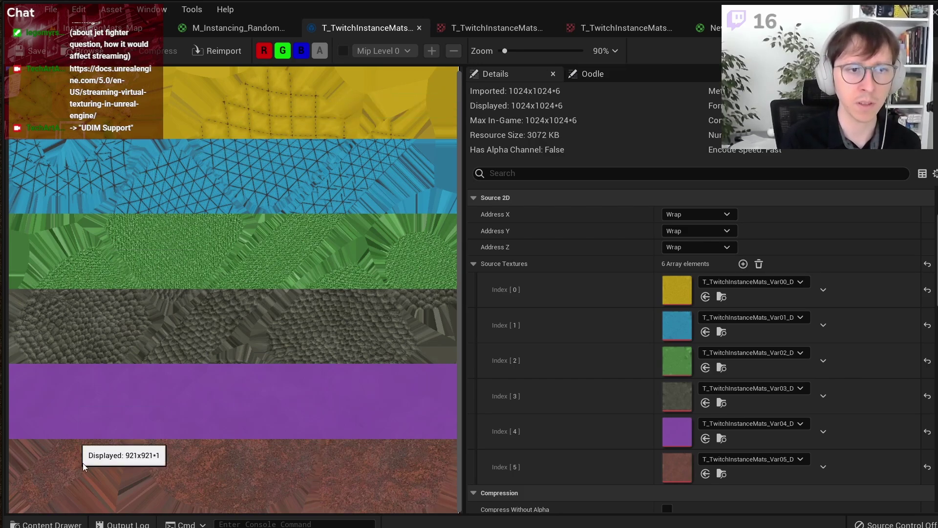
pyautogui.click(601, 28)
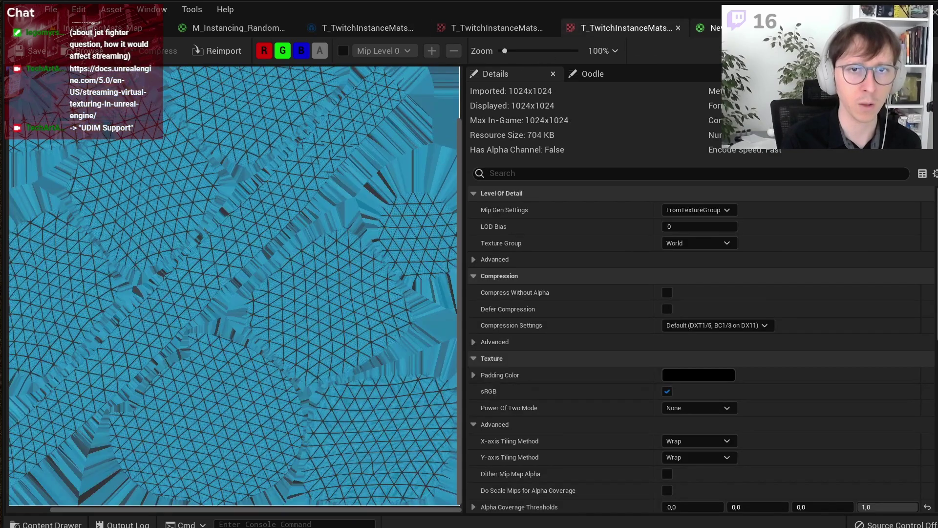
pyautogui.click(708, 28)
pyautogui.scroll(-4, 426, 199)
pyautogui.scroll(1, 486, 308)
# Step: Copy the lower Texture Sample and MakeMaterialAttributes pair and paste it twice
pyautogui.scroll(3, 485, 297)
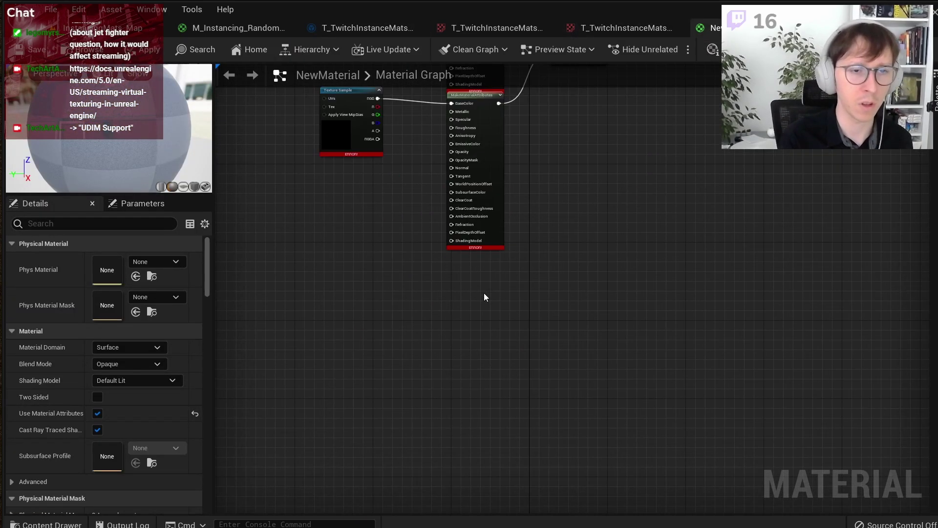
pyautogui.moveTo(486, 298); pyautogui.dragTo(331, 124)
pyautogui.hotkey('ctrl', 'c')
pyautogui.hotkey('ctrl', 'v')
pyautogui.moveTo(461, 328); pyautogui.dragTo(477, 265)
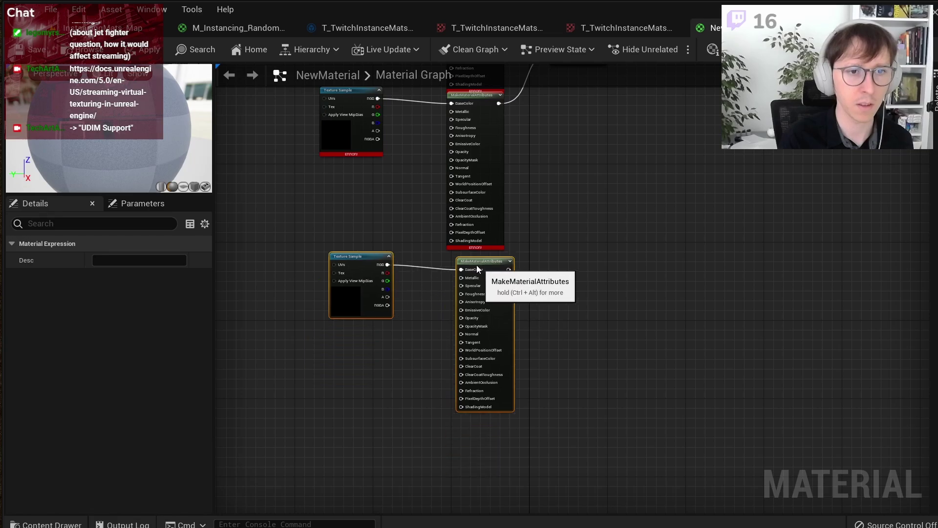
pyautogui.hotkey('ctrl', 'v')
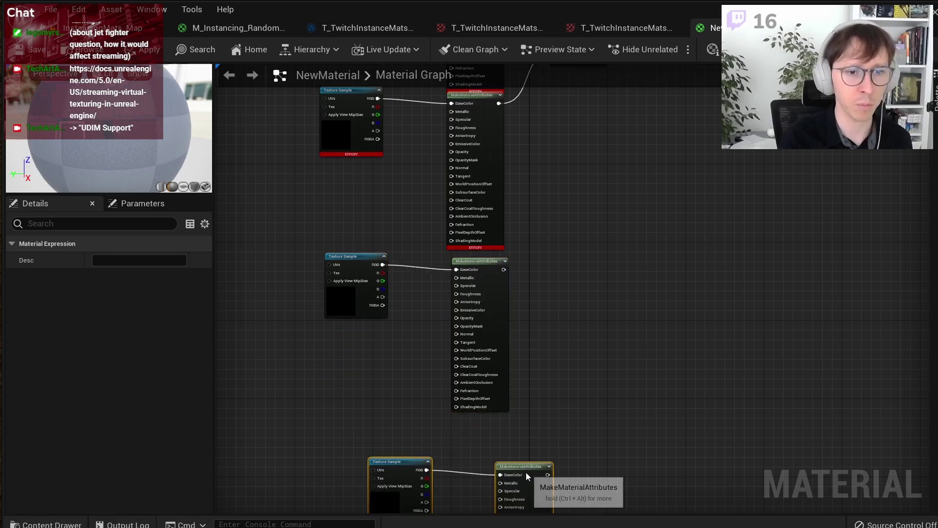
pyautogui.moveTo(526, 472); pyautogui.dragTo(477, 426)
# Step: Delete the two extra Texture Sample and MakeMaterialAttributes pairs
pyautogui.scroll(-3, 587, 303)
pyautogui.click(619, 273)
pyautogui.scroll(3, 477, 289)
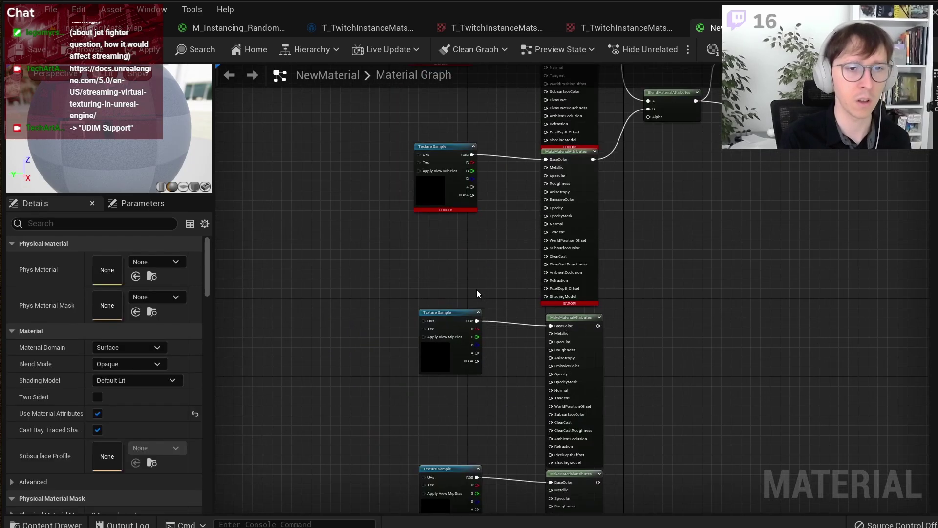
pyautogui.scroll(-3, 425, 252)
pyautogui.scroll(2, 640, 381)
pyautogui.moveTo(650, 376); pyautogui.dragTo(462, 500)
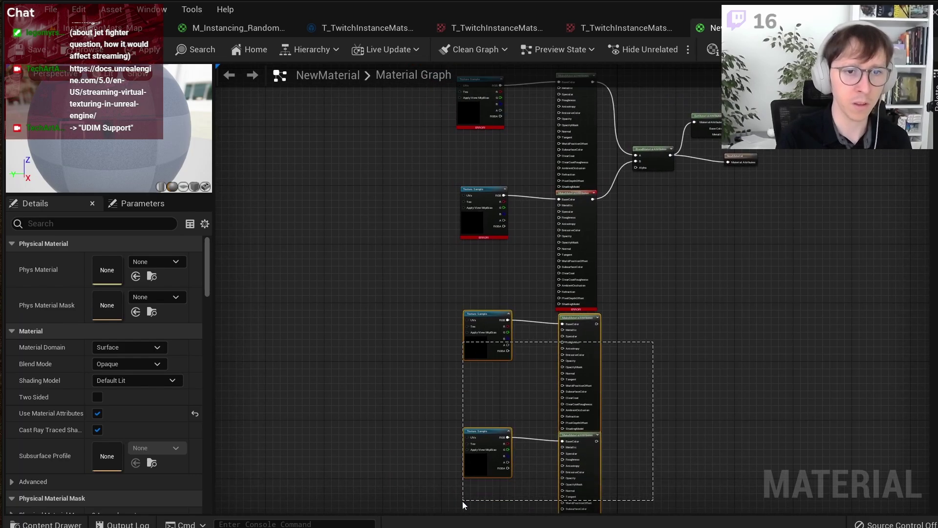
pyautogui.press('Delete')
pyautogui.moveTo(509, 235); pyautogui.dragTo(537, 355, button='right')
pyautogui.scroll(4, 497, 213)
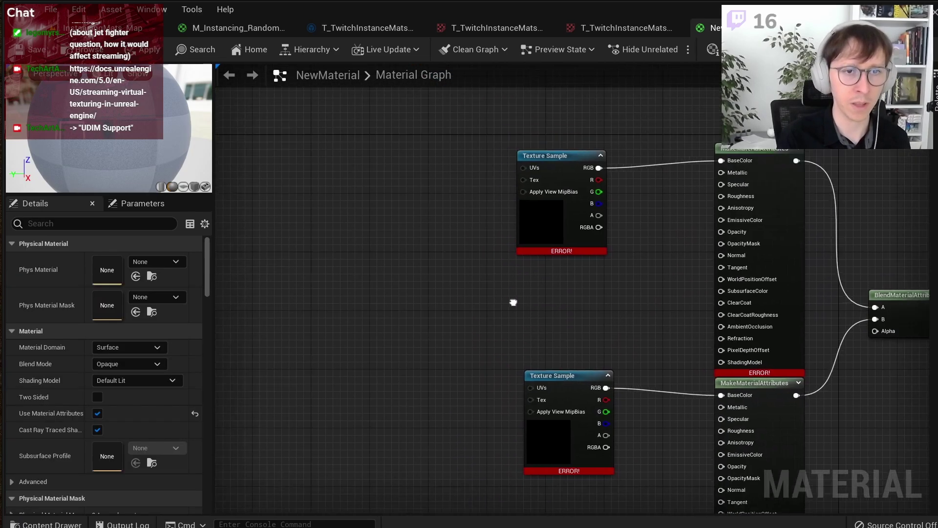
# Step: Duplicate the Texture Sample three times, stacking four Texture Samples in a column
pyautogui.moveTo(631, 266); pyautogui.dragTo(523, 129)
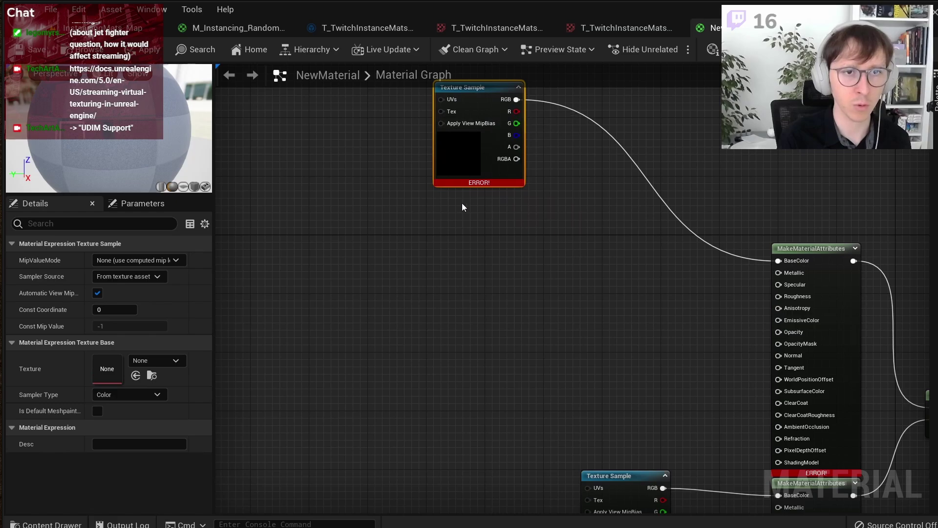
pyautogui.hotkey('ctrl', 'd')
pyautogui.moveTo(527, 237); pyautogui.dragTo(490, 224)
pyautogui.hotkey('ctrl', 'd')
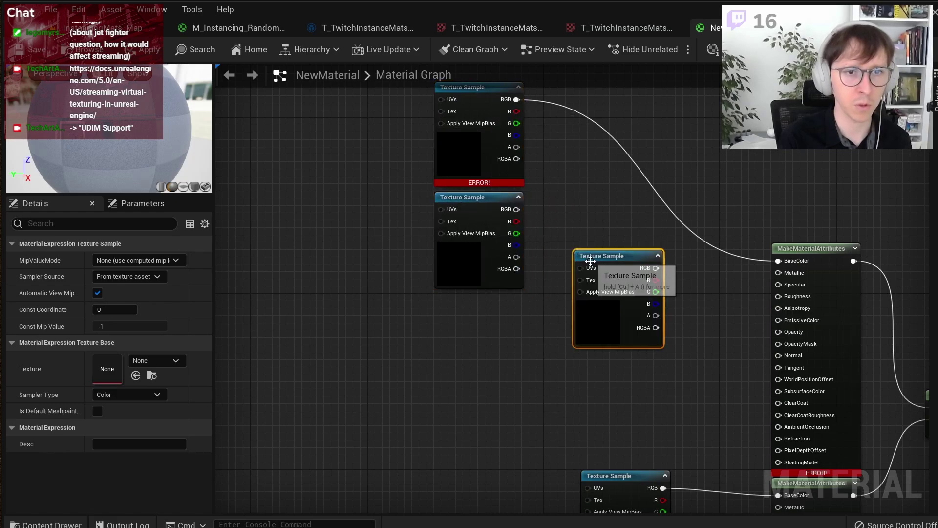
pyautogui.moveTo(582, 256); pyautogui.dragTo(447, 307)
pyautogui.hotkey('ctrl', 'd')
pyautogui.moveTo(638, 317); pyautogui.dragTo(447, 397)
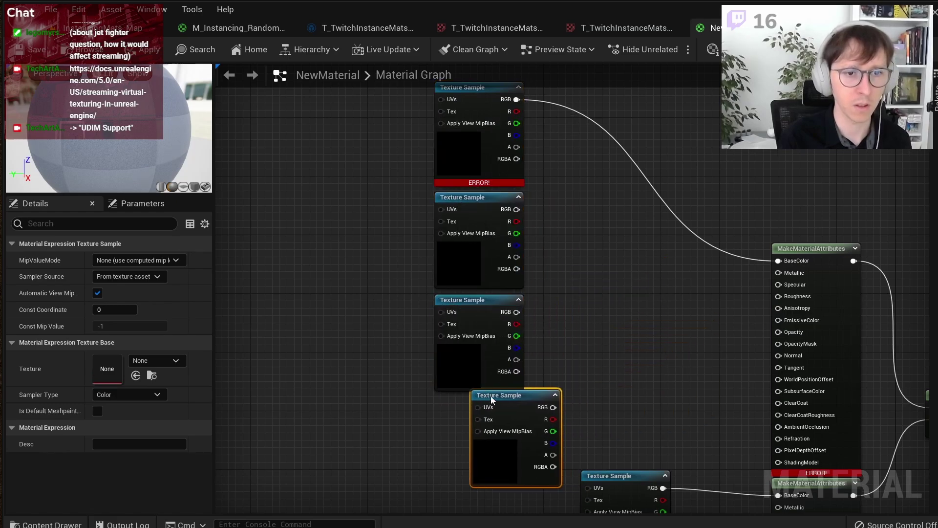
# Step: Add an If node and a Scalar Parameter named Choice wired into its A input
pyautogui.rightClick(559, 205)
pyautogui.write('if')
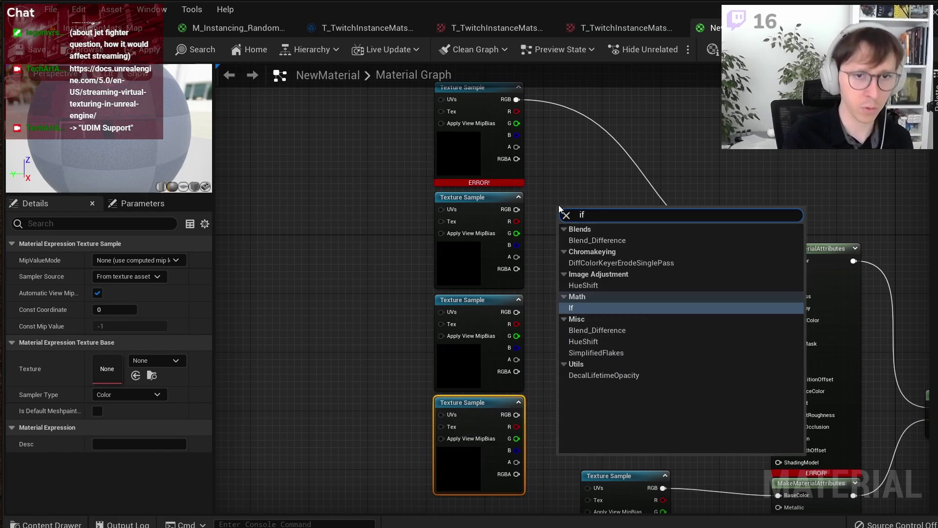
pyautogui.press('Return')
pyautogui.moveTo(573, 204); pyautogui.dragTo(589, 257, button='right')
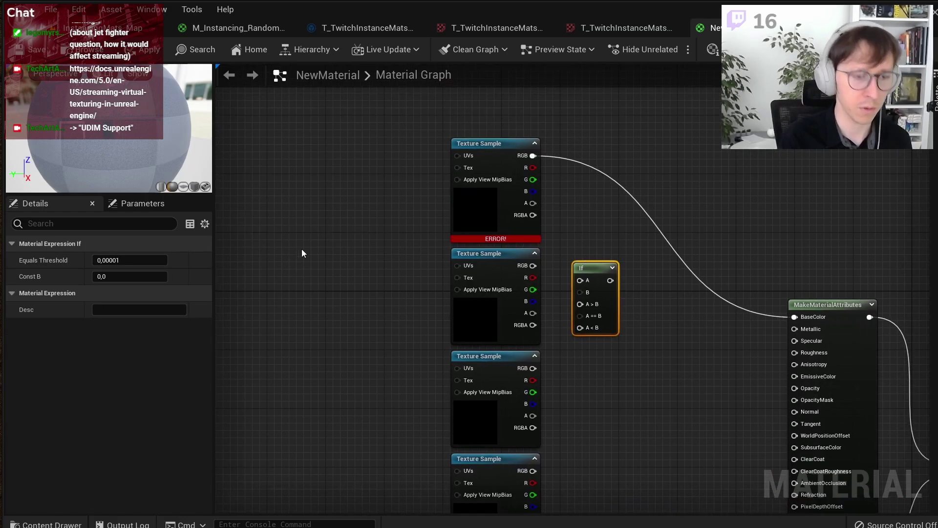
pyautogui.click(348, 267)
pyautogui.write('Cy')
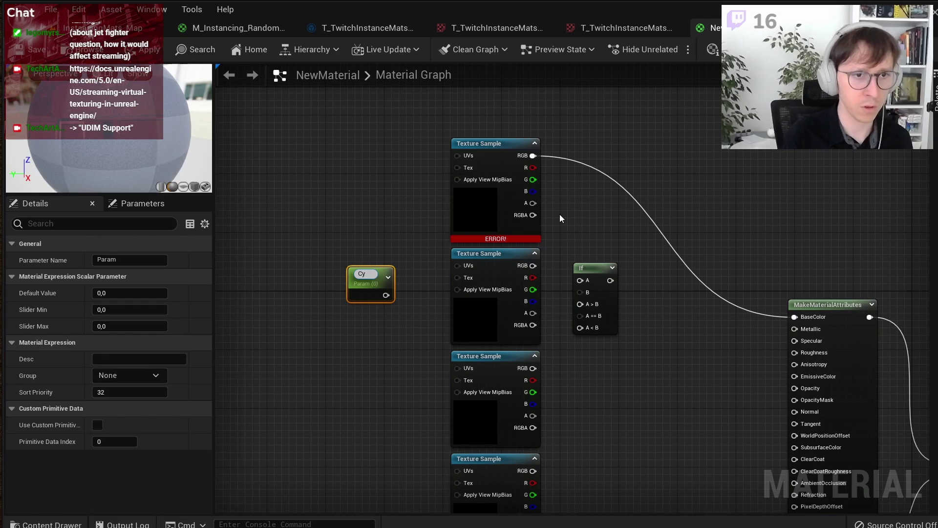
pyautogui.press('BackSpace')
pyautogui.write('hoice')
pyautogui.press('Return')
pyautogui.scroll(2, 559, 214)
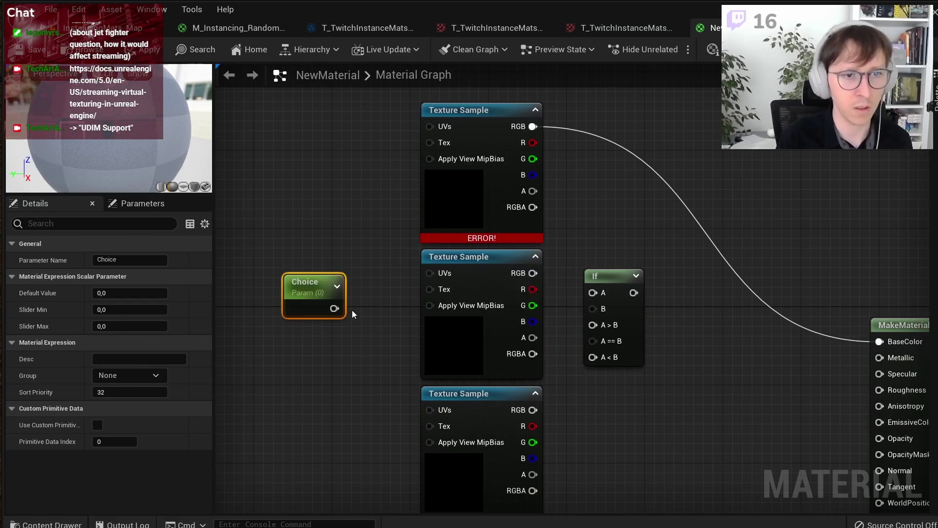
pyautogui.moveTo(335, 308); pyautogui.dragTo(594, 293)
# Step: Feed constant 1 into If B, the middle texture into A > B and the top texture into A < B
pyautogui.click(297, 350)
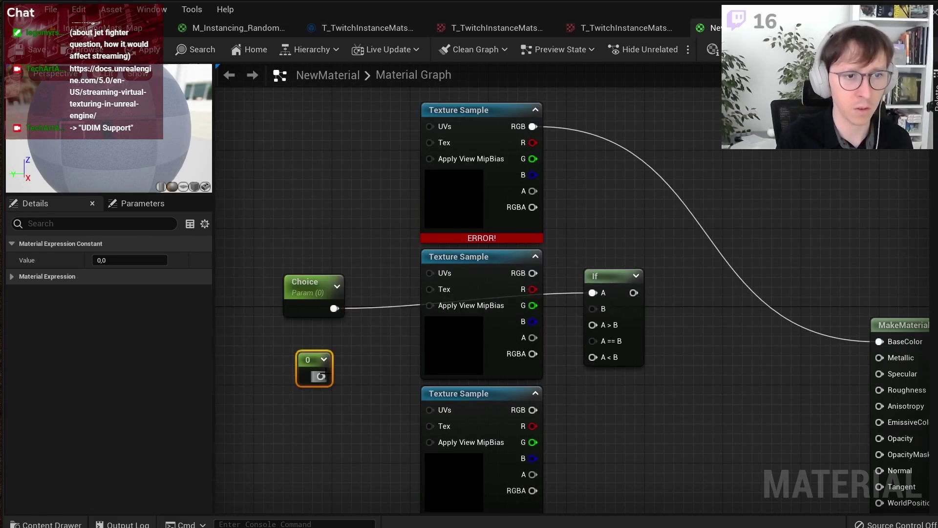
pyautogui.moveTo(324, 374)
pyautogui.mouseDown()
pyautogui.moveTo(608, 307)
pyautogui.moveTo(349, 358)
pyautogui.moveTo(321, 376)
pyautogui.mouseUp()
pyautogui.moveTo(616, 277); pyautogui.dragTo(648, 218)
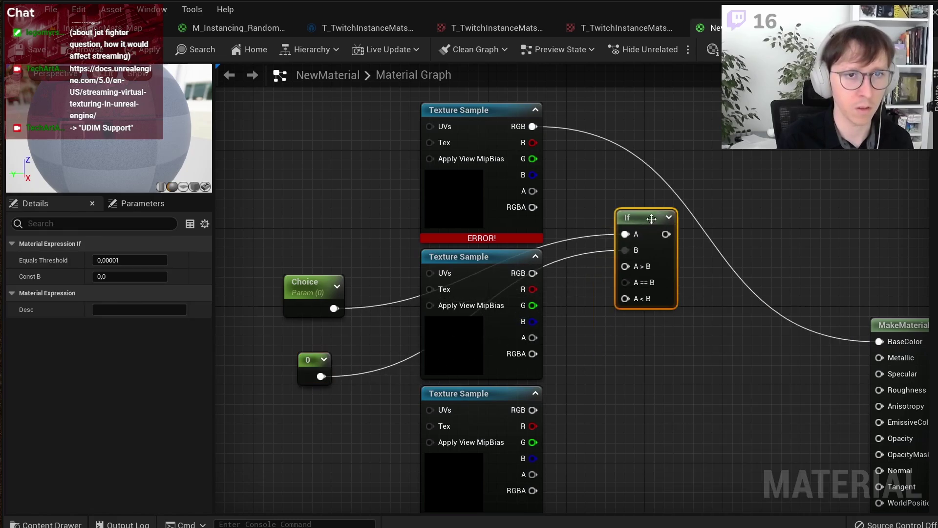
pyautogui.click(304, 355)
pyautogui.click(129, 260)
pyautogui.write('1')
pyautogui.press('Return')
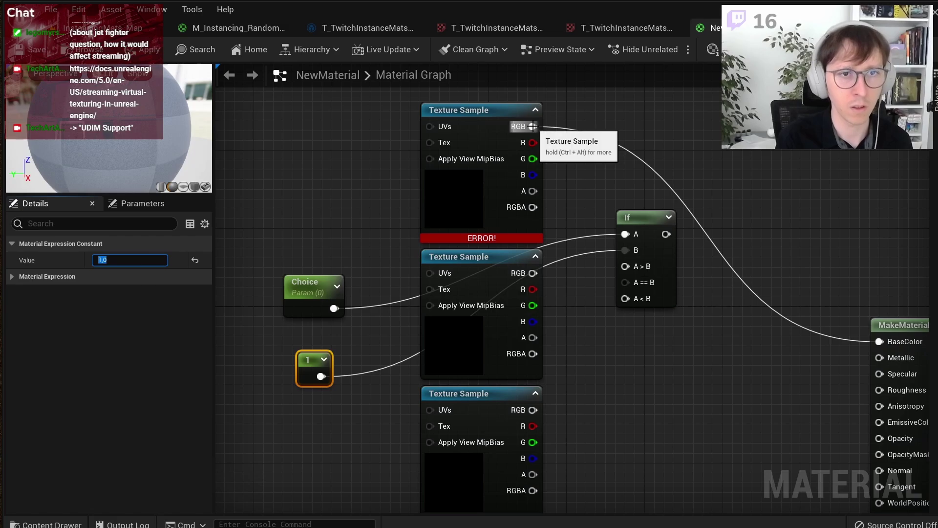
pyautogui.moveTo(533, 273); pyautogui.dragTo(625, 267)
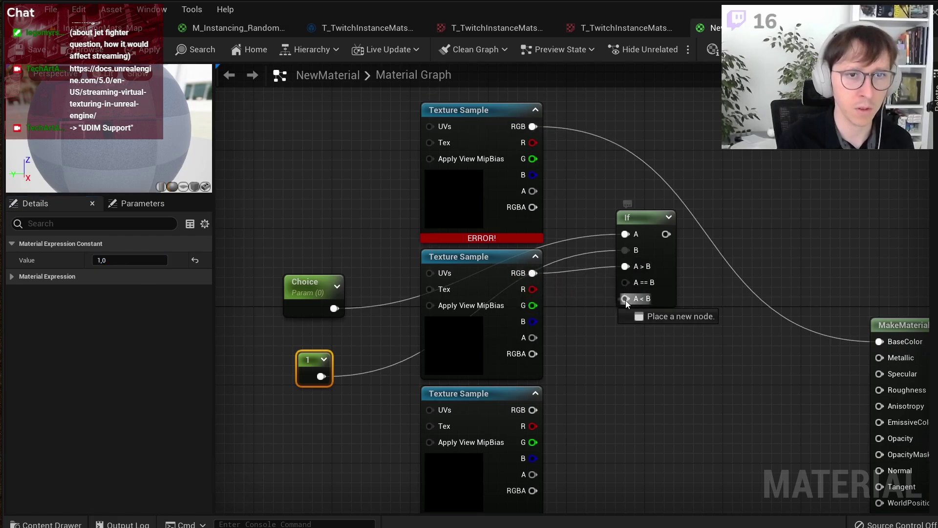
pyautogui.moveTo(626, 300); pyautogui.dragTo(533, 126)
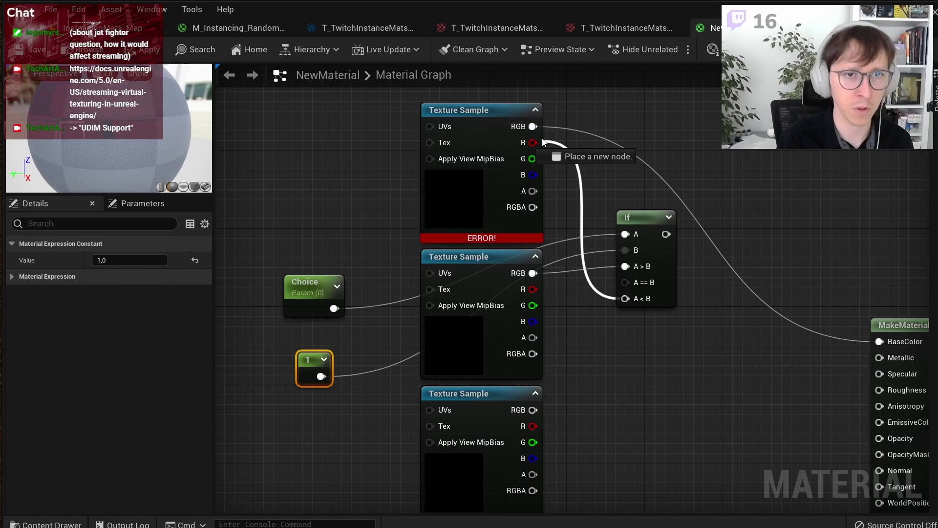
# Step: Duplicate the If and constant, giving the second If constant 2 on B and the bottom texture on A > B
pyautogui.click(666, 234)
pyautogui.hotkey('ctrl', 'c')
pyautogui.hotkey('ctrl', 'v')
pyautogui.moveTo(665, 234)
pyautogui.mouseDown()
pyautogui.moveTo(655, 336)
pyautogui.moveTo(635, 371)
pyautogui.moveTo(630, 344)
pyautogui.mouseUp()
pyautogui.click(307, 367)
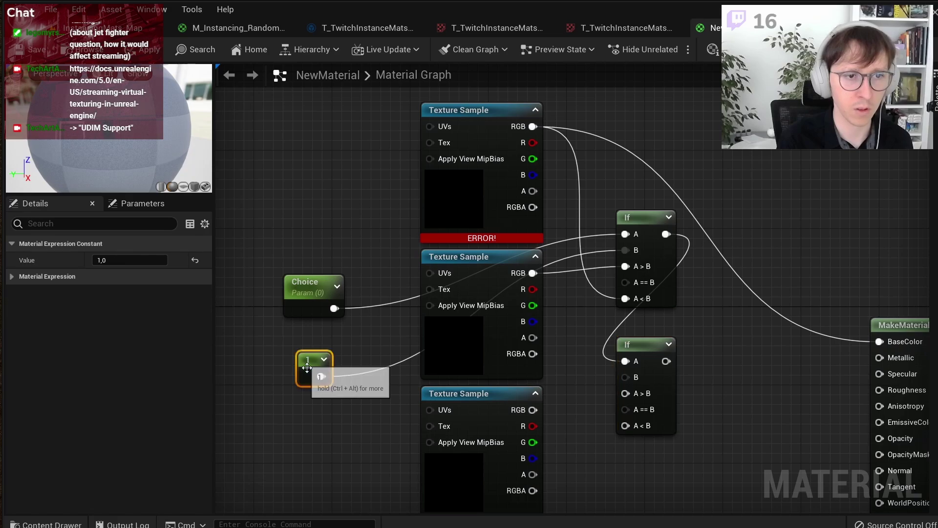
pyautogui.hotkey('ctrl', 'c')
pyautogui.hotkey('ctrl', 'v')
pyautogui.moveTo(327, 449); pyautogui.dragTo(626, 376)
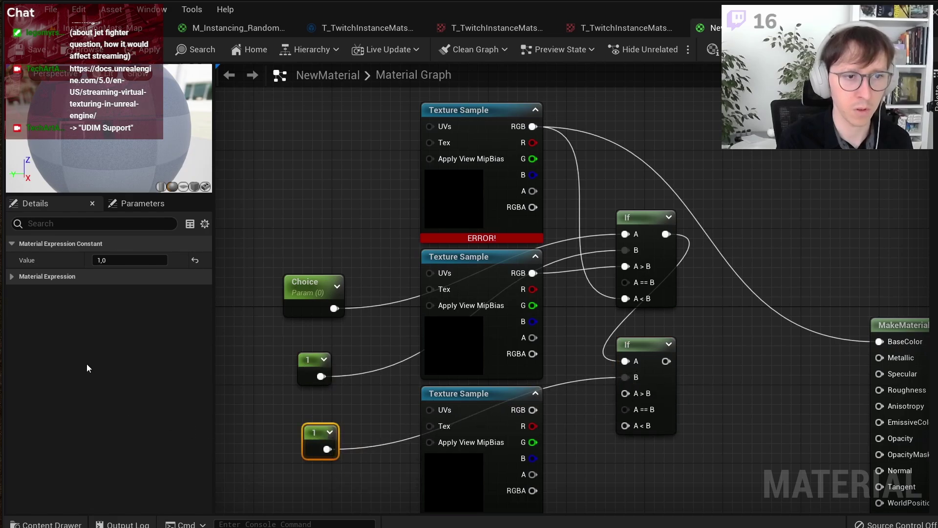
pyautogui.write('2')
pyautogui.press('Return')
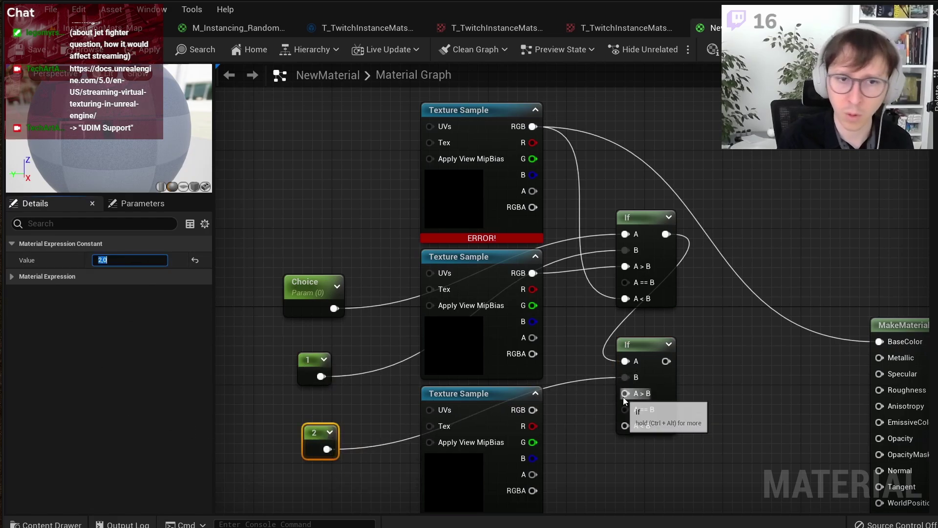
pyautogui.moveTo(625, 393); pyautogui.dragTo(532, 411)
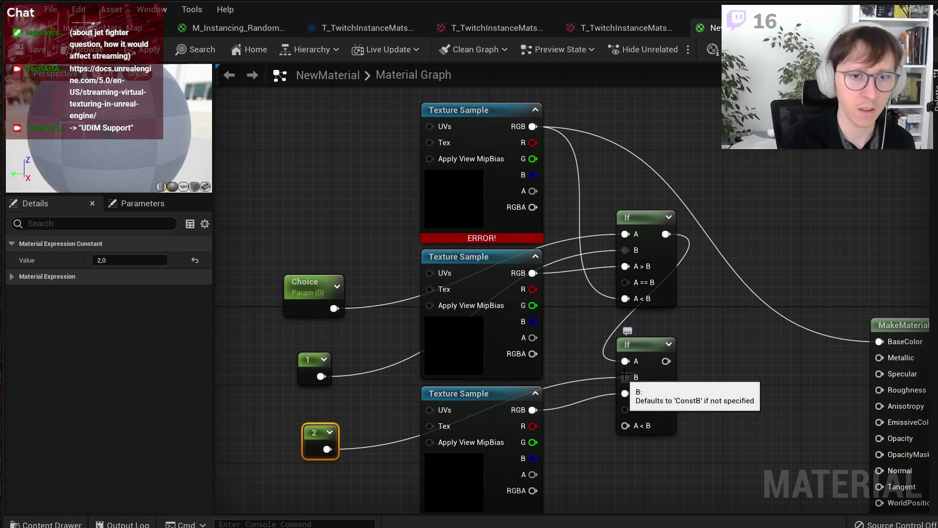
# Step: Rewire the second If: Choice into A, bottom texture into A > B, first If result into A < B
pyautogui.moveTo(639, 392); pyautogui.dragTo(641, 351, button='right')
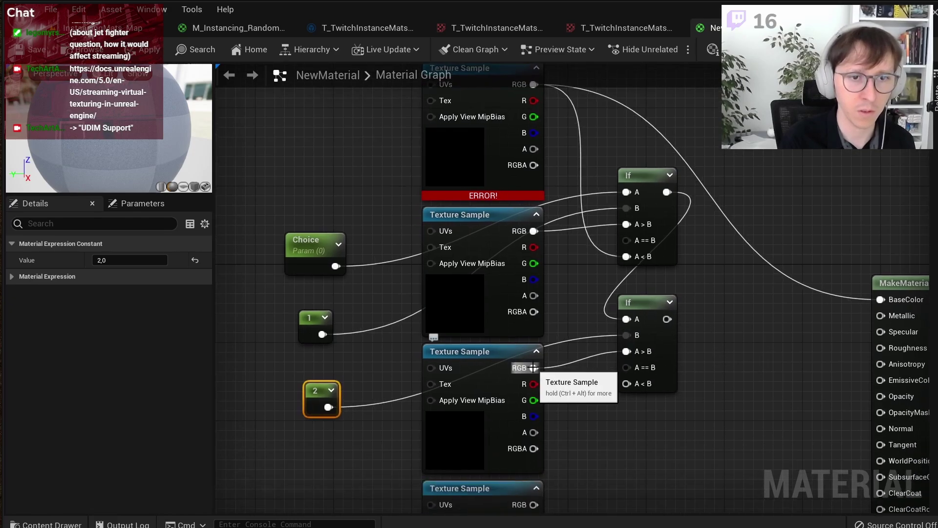
pyautogui.moveTo(527, 362)
pyautogui.mouseDown()
pyautogui.moveTo(392, 383)
pyautogui.moveTo(599, 361)
pyautogui.mouseUp()
pyautogui.click(566, 383)
pyautogui.moveTo(567, 383); pyautogui.dragTo(592, 411, button='right')
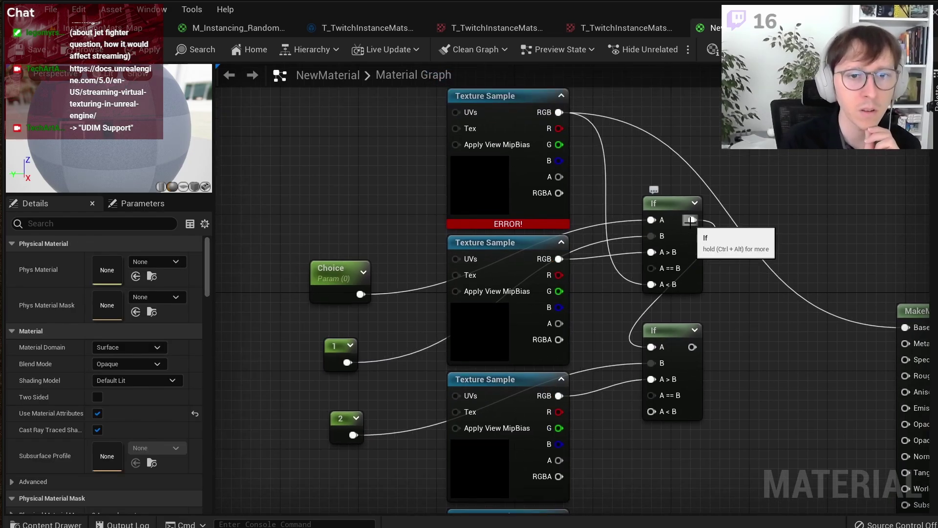
pyautogui.keyDown('alt'); pyautogui.click(690, 221); pyautogui.keyUp('alt')
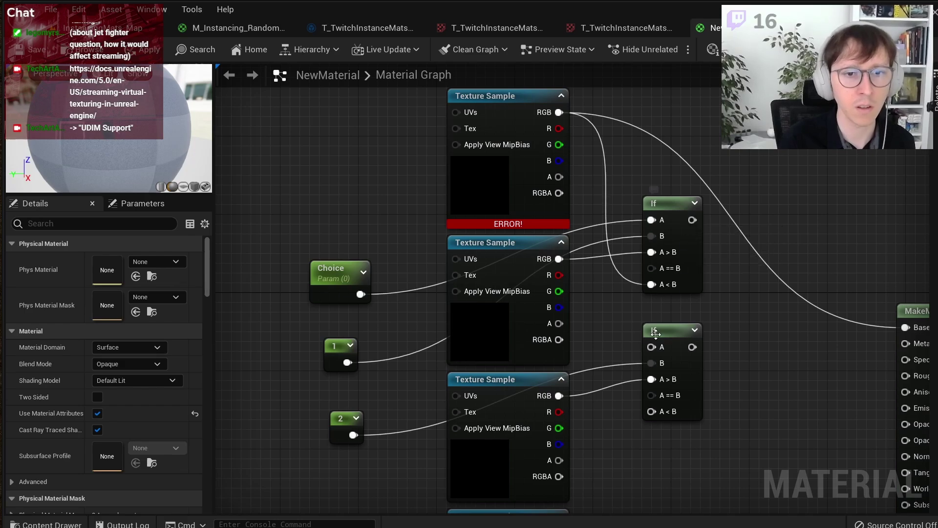
pyautogui.moveTo(651, 347); pyautogui.dragTo(360, 296)
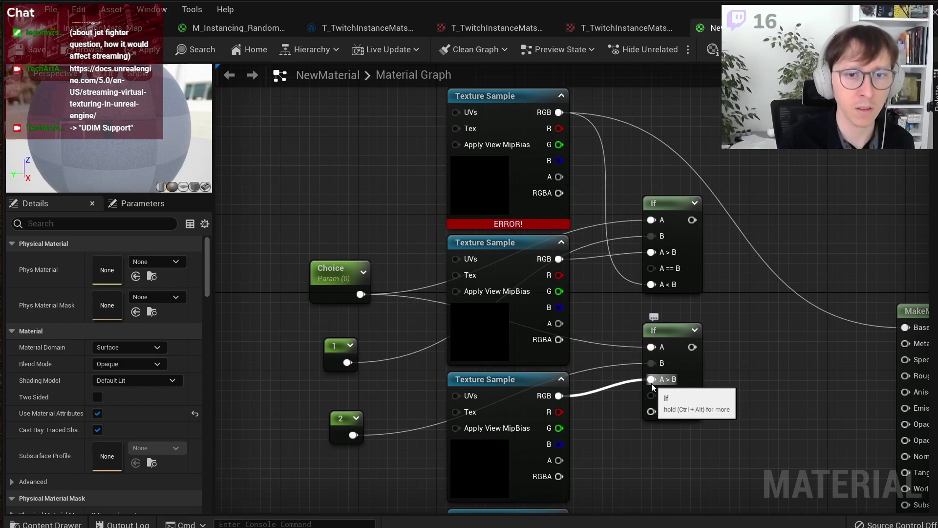
pyautogui.moveTo(652, 379); pyautogui.dragTo(560, 396)
pyautogui.moveTo(652, 412)
pyautogui.mouseDown()
pyautogui.moveTo(611, 371)
pyautogui.moveTo(692, 220)
pyautogui.mouseUp()
pyautogui.scroll(-2, 740, 284)
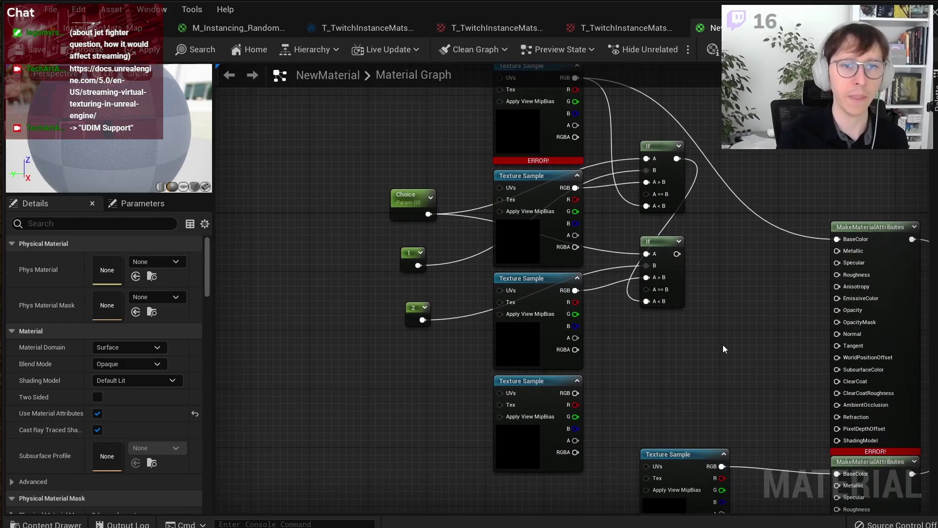
# Step: Duplicate the second If node into a third If placed below it and close the Stats panel
pyautogui.click(660, 240)
pyautogui.hotkey('ctrl', 'd')
pyautogui.moveTo(669, 348)
pyautogui.mouseDown()
pyautogui.moveTo(648, 322)
pyautogui.moveTo(668, 332)
pyautogui.moveTo(838, 239)
pyautogui.mouseUp()
pyautogui.click(709, 347)
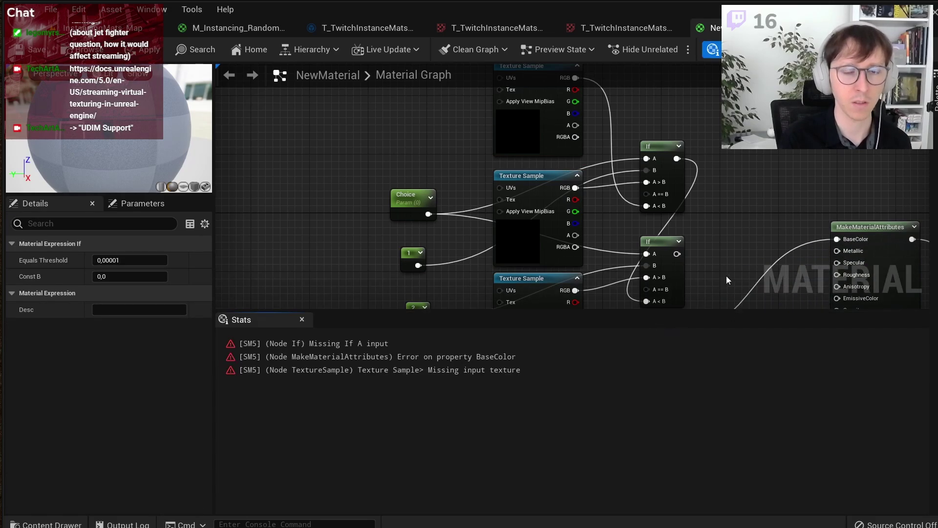
pyautogui.click(727, 280)
pyautogui.moveTo(726, 280); pyautogui.dragTo(663, 226, button='right')
pyautogui.click(302, 319)
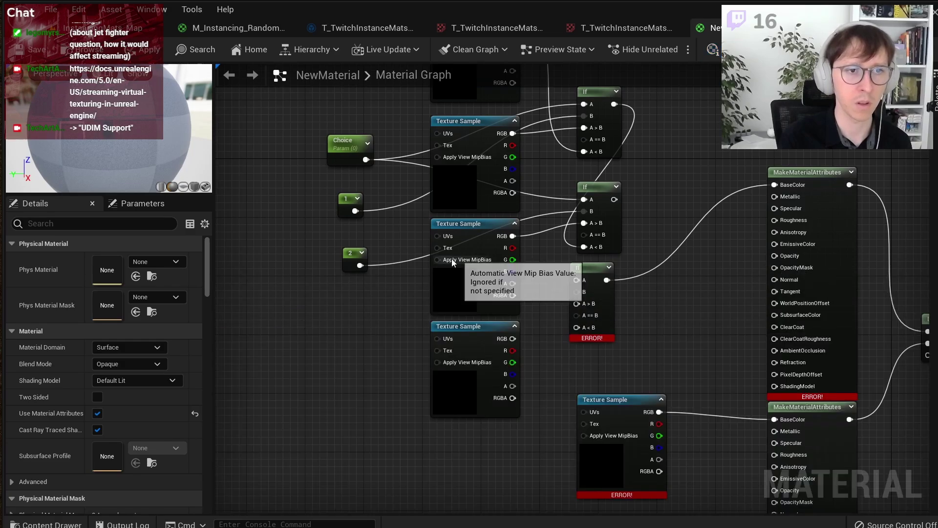
# Step: Rename the Choice parameter to ChoiceA
pyautogui.scroll(-1, 435, 269)
pyautogui.click(346, 166)
pyautogui.click(165, 259)
pyautogui.write('A')
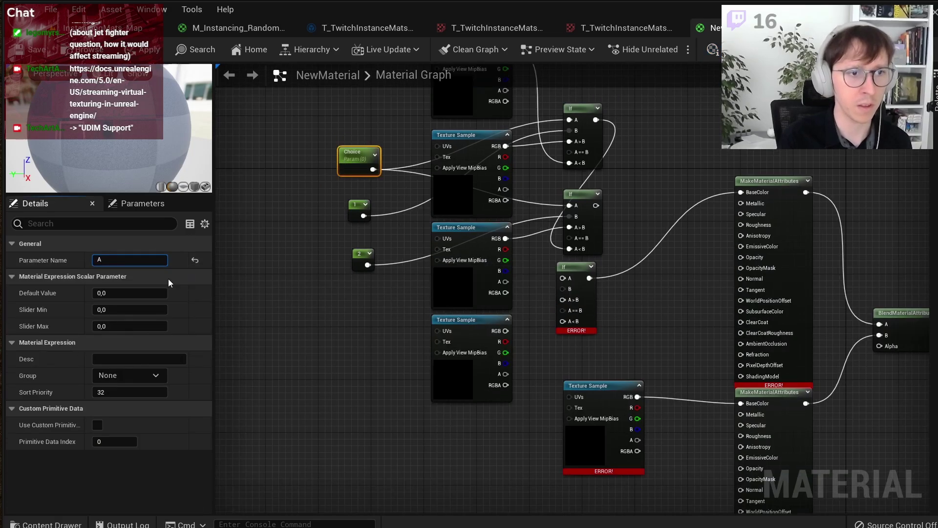
pyautogui.press('Home')
pyautogui.write('Choice')
pyautogui.press('Return')
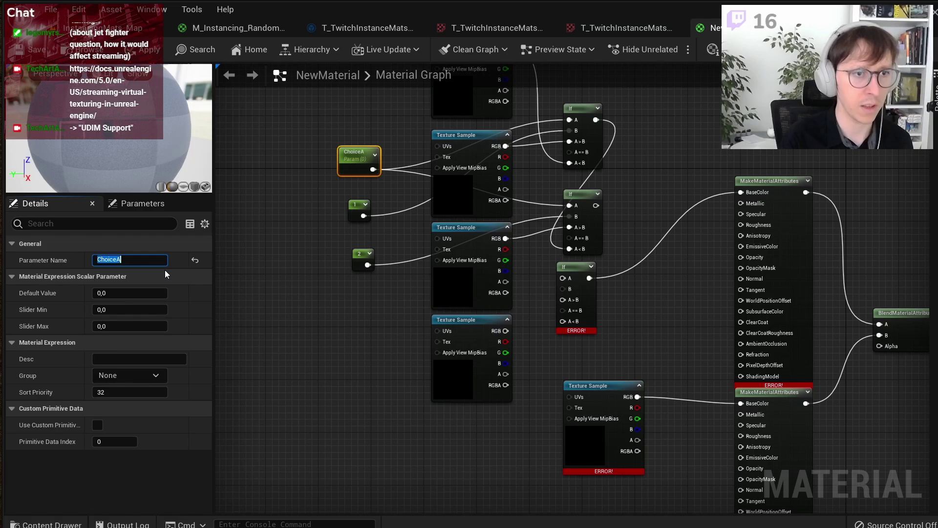
# Step: Copy and paste the three parameter nodes, then delete the stray lower Texture Sample
pyautogui.moveTo(353, 126); pyautogui.dragTo(366, 391)
pyautogui.moveTo(379, 465); pyautogui.dragTo(425, 176, button='right')
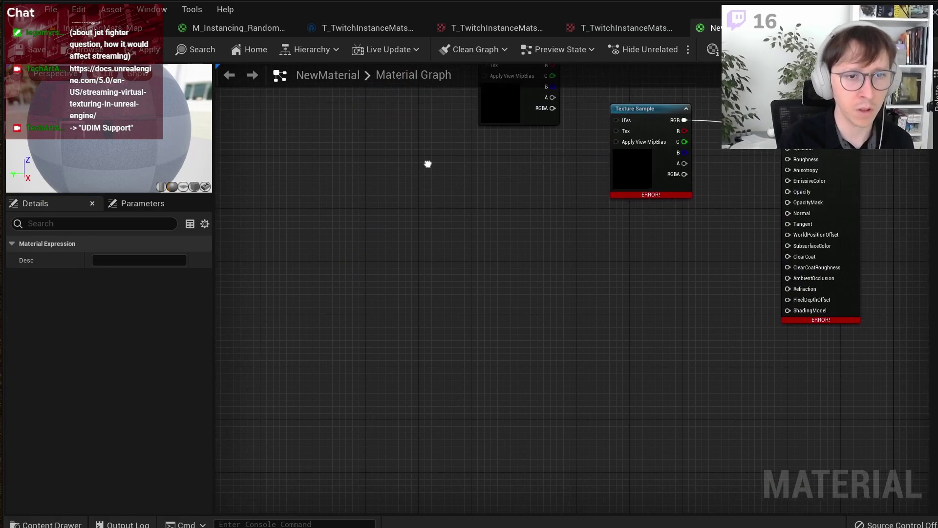
pyautogui.scroll(-3, 421, 238)
pyautogui.hotkey('ctrl', 'c')
pyautogui.hotkey('ctrl', 'v')
pyautogui.moveTo(541, 128); pyautogui.dragTo(534, 232, button='right')
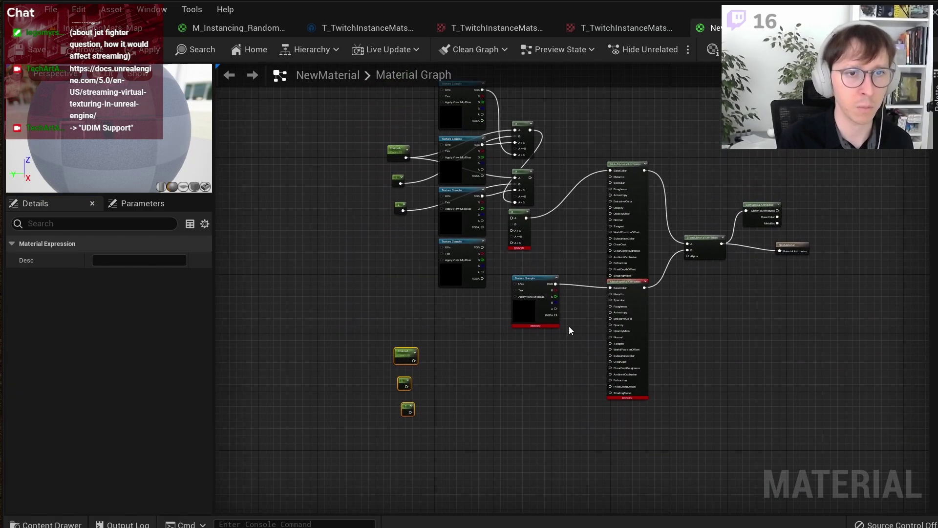
pyautogui.click(547, 313)
pyautogui.press('Delete')
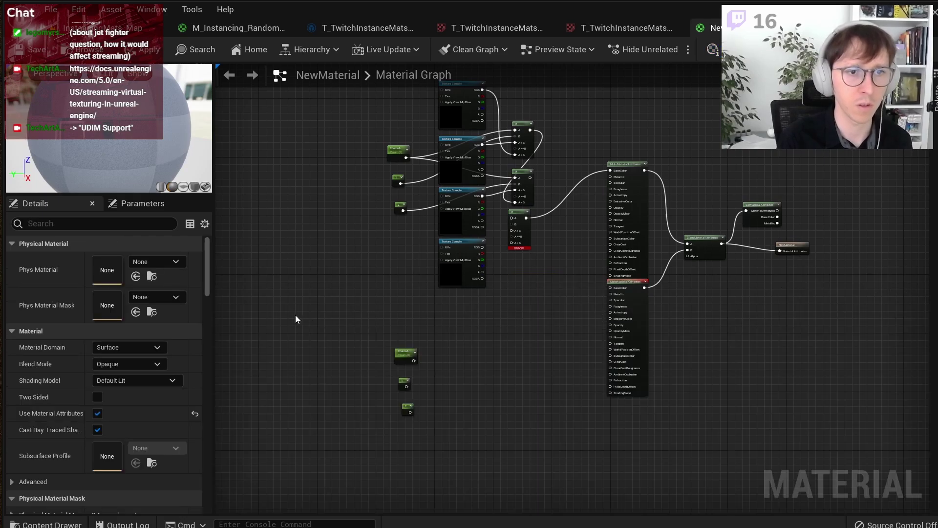
# Step: Duplicate the Texture Sample and If nodes and place the copy below the original network
pyautogui.moveTo(550, 286); pyautogui.dragTo(433, 81)
pyautogui.hotkey('ctrl', 'c')
pyautogui.hotkey('ctrl', 'v')
pyautogui.moveTo(502, 294); pyautogui.dragTo(459, 364)
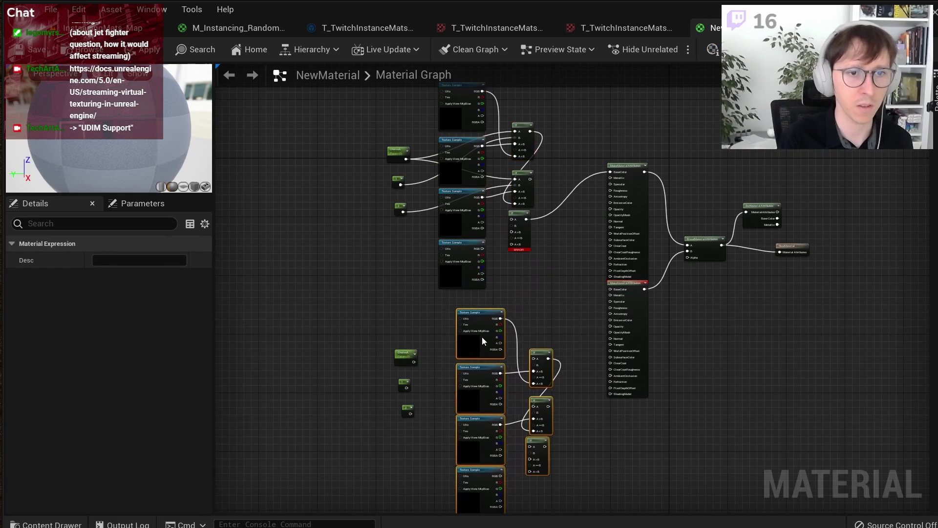
pyautogui.click(509, 316)
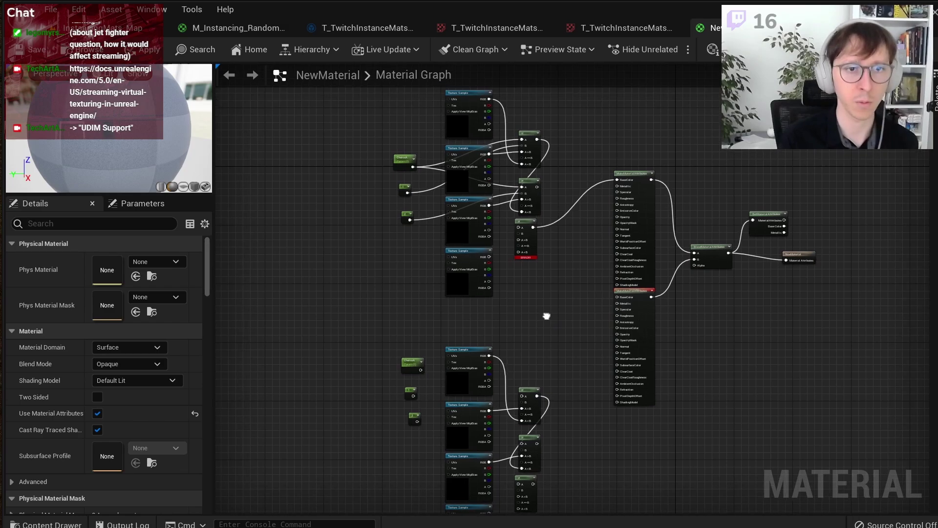
pyautogui.moveTo(543, 309); pyautogui.dragTo(570, 341, button='right')
pyautogui.scroll(2, 570, 338)
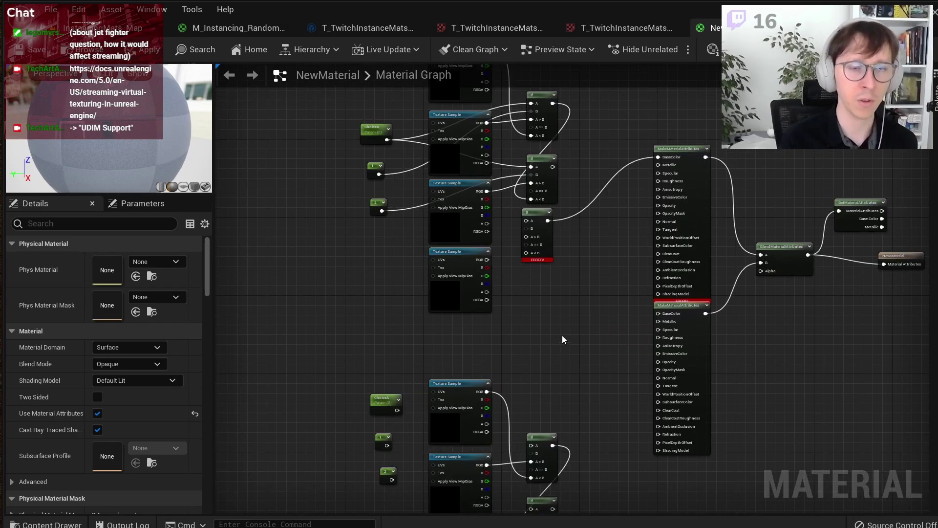
pyautogui.moveTo(560, 329); pyautogui.dragTo(584, 449, button='right')
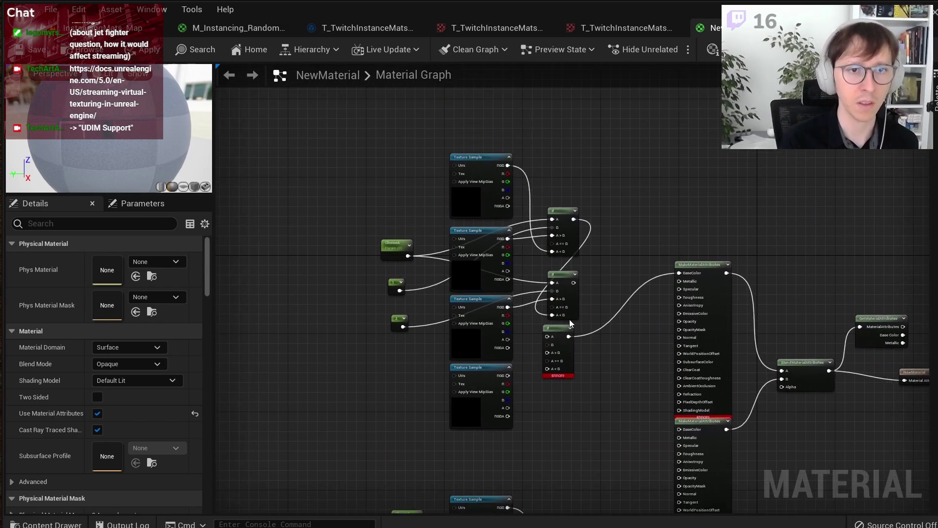
pyautogui.scroll(4, 586, 288)
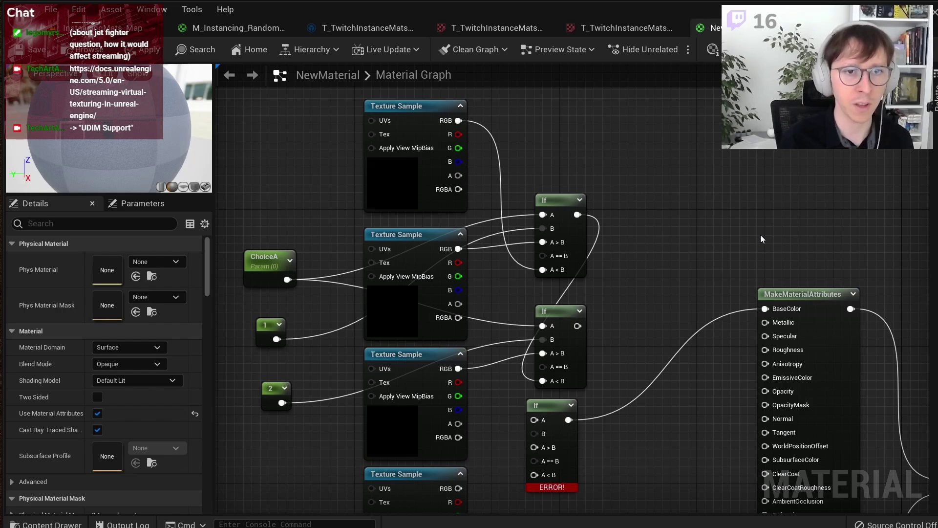
# Step: Inspect the top Texture Sample and the top, middle and bottom If nodes
pyautogui.click(413, 165)
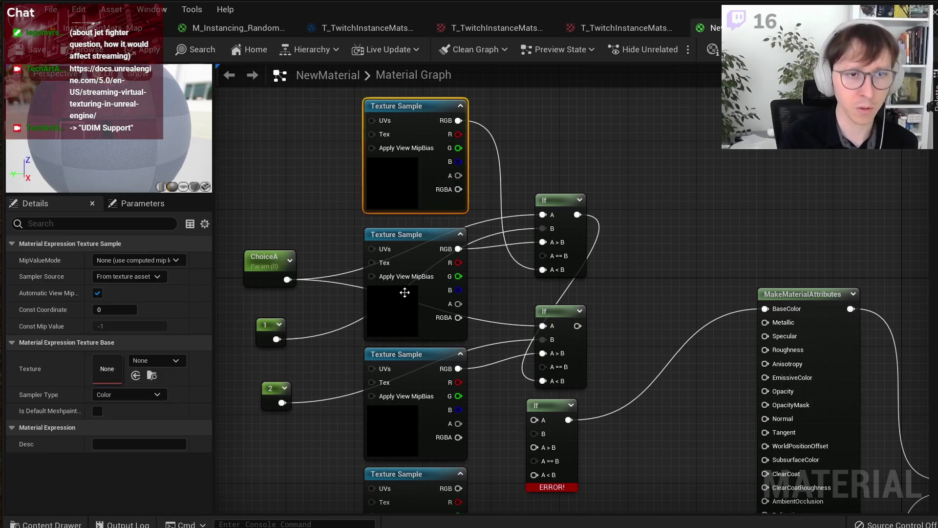
pyautogui.click(405, 461)
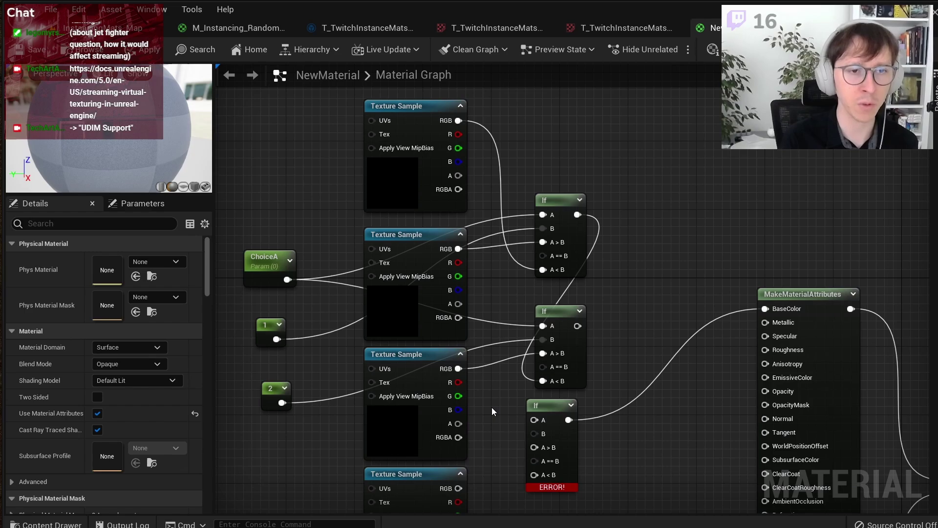
pyautogui.click(575, 223)
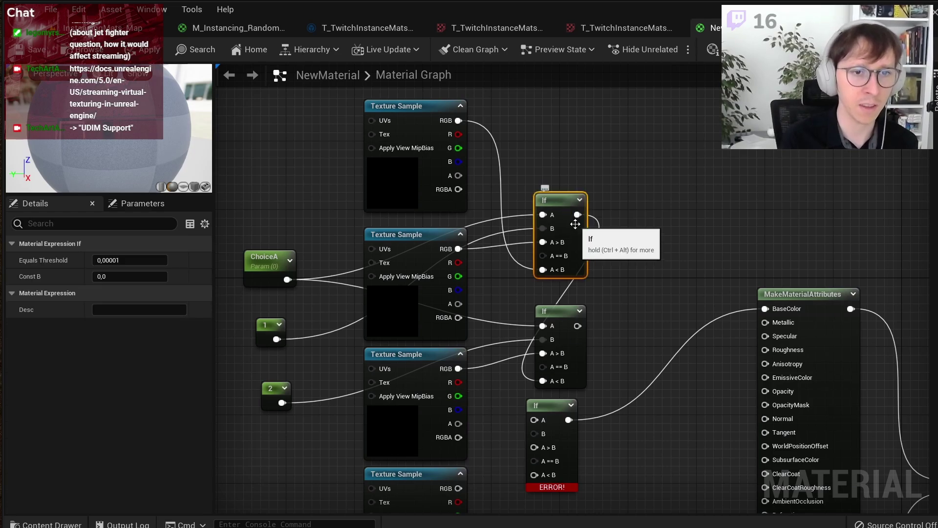
pyautogui.click(567, 309)
pyautogui.click(566, 407)
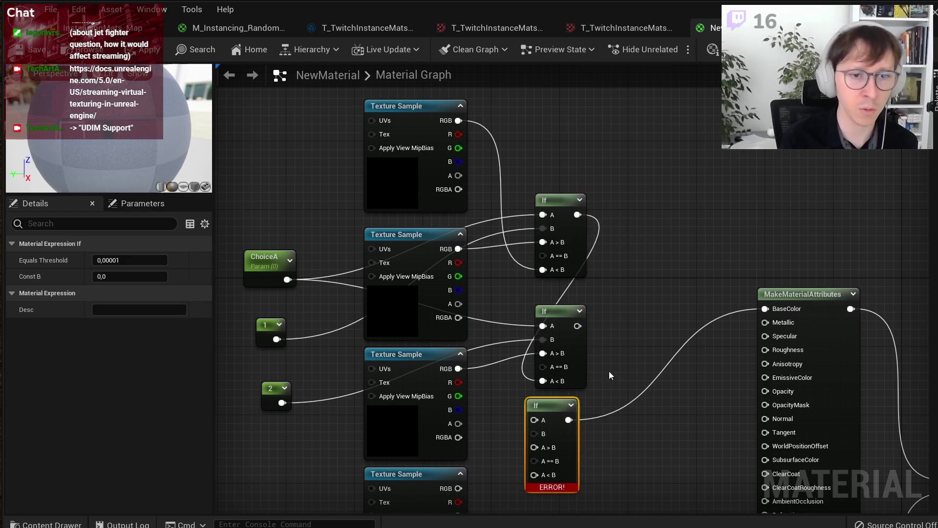
pyautogui.moveTo(609, 375); pyautogui.dragTo(602, 277, button='right')
pyautogui.click(582, 325)
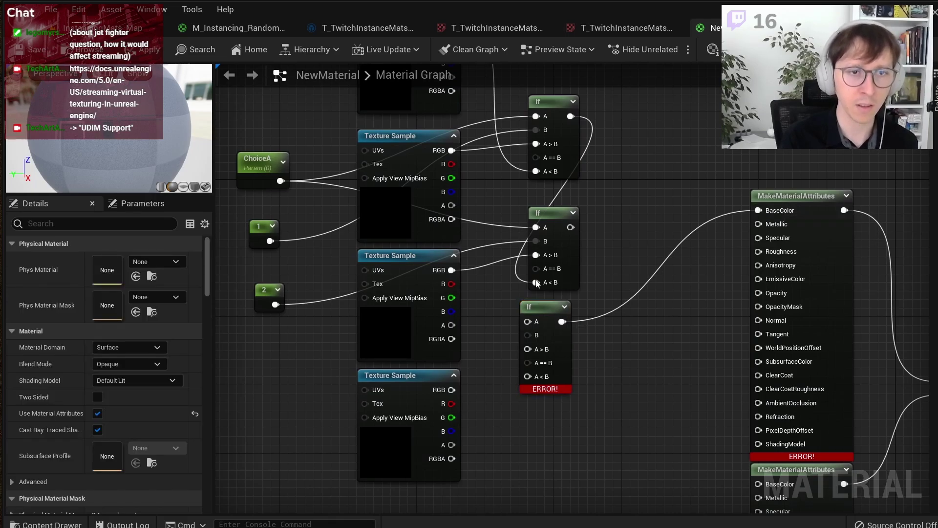
pyautogui.moveTo(538, 284); pyautogui.dragTo(542, 312, button='right')
pyautogui.scroll(-2, 542, 312)
# Step: Tidy the layout by nudging the bottom If node and the second Texture Sample
pyautogui.moveTo(313, 90); pyautogui.dragTo(585, 463)
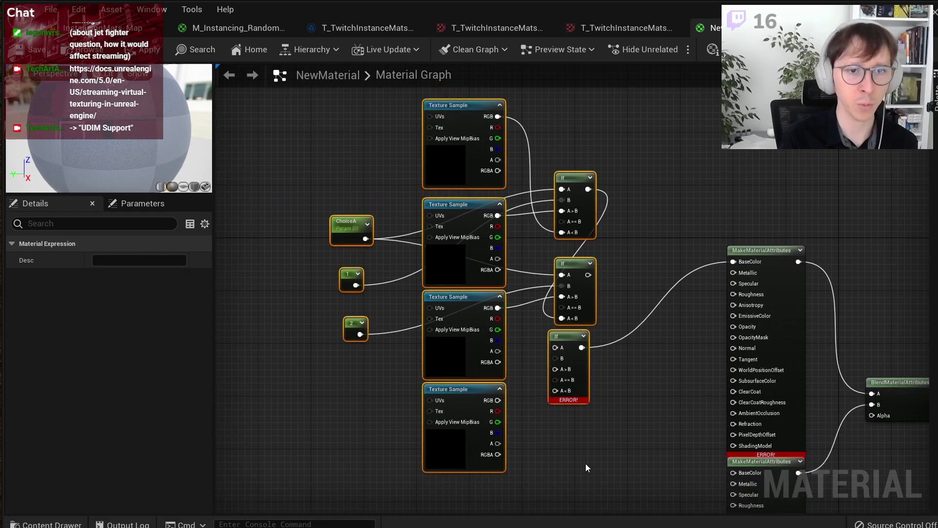
pyautogui.click(632, 469)
pyautogui.moveTo(585, 347); pyautogui.dragTo(597, 354)
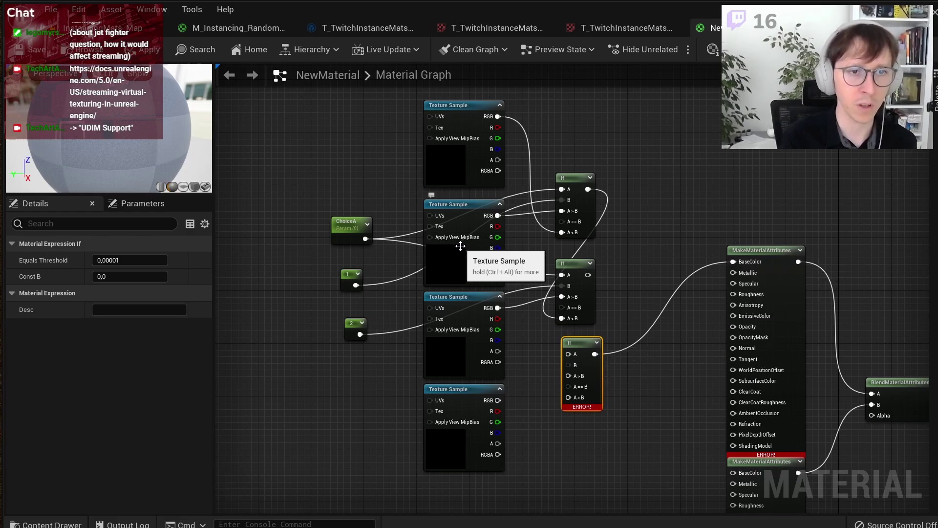
pyautogui.moveTo(459, 248); pyautogui.dragTo(459, 241)
pyautogui.click(613, 209)
pyautogui.scroll(-3, 626, 209)
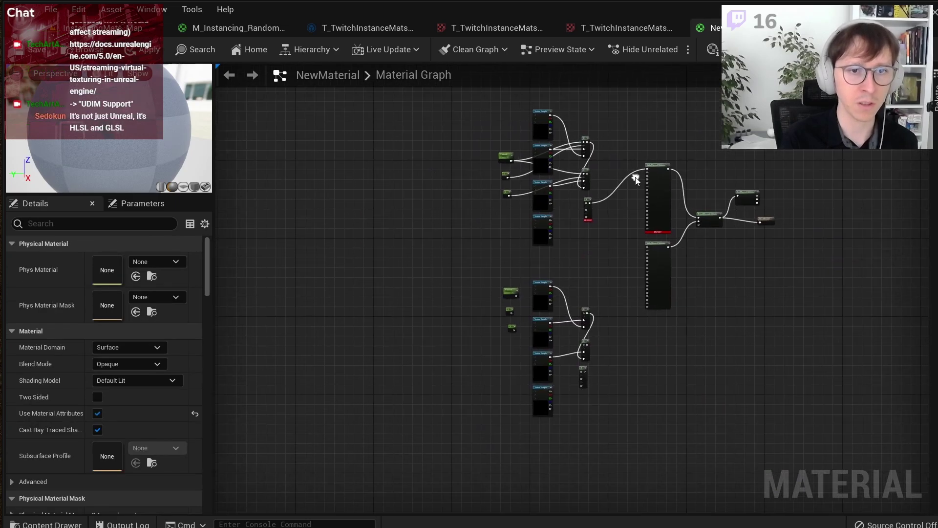
pyautogui.scroll(1, 540, 172)
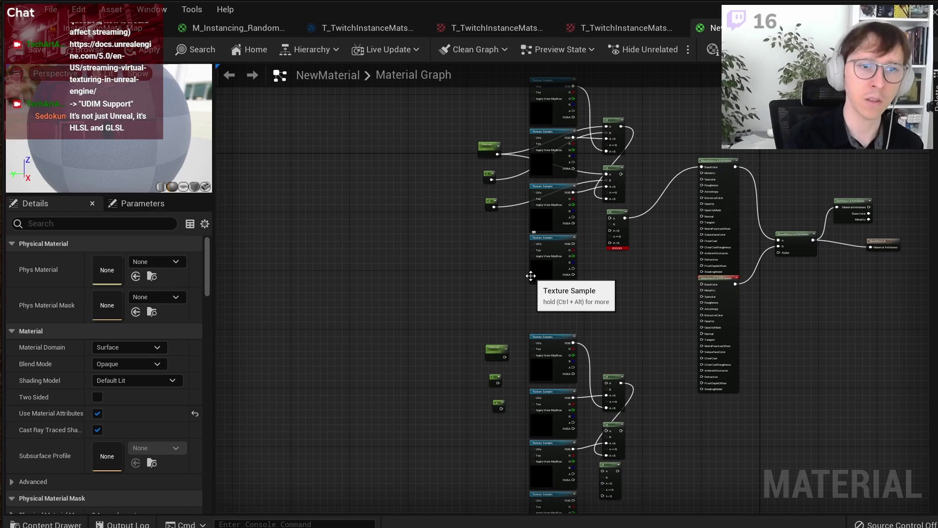
pyautogui.scroll(4, 661, 280)
# Step: Add a Custom node from the 'cust' search and switch to the Blending materials notes
pyautogui.rightClick(601, 251)
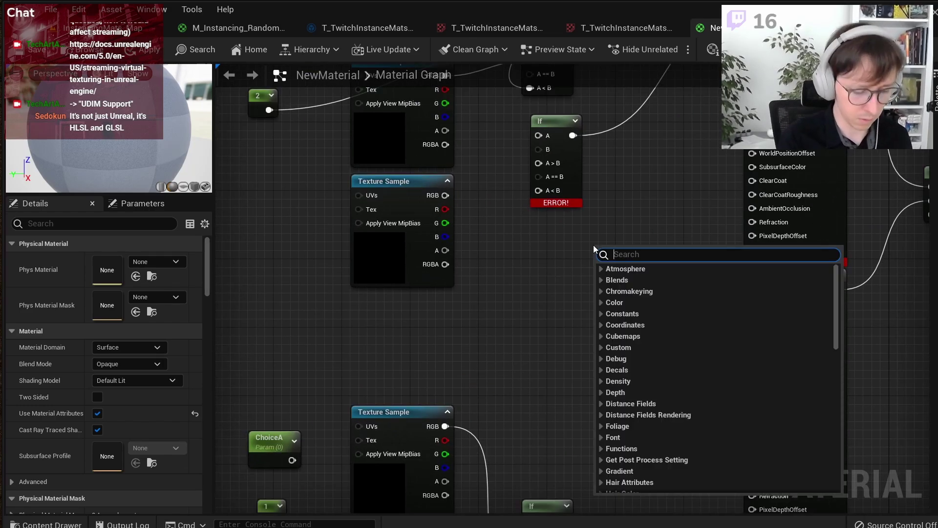
pyautogui.write('cust')
pyautogui.press('Escape')
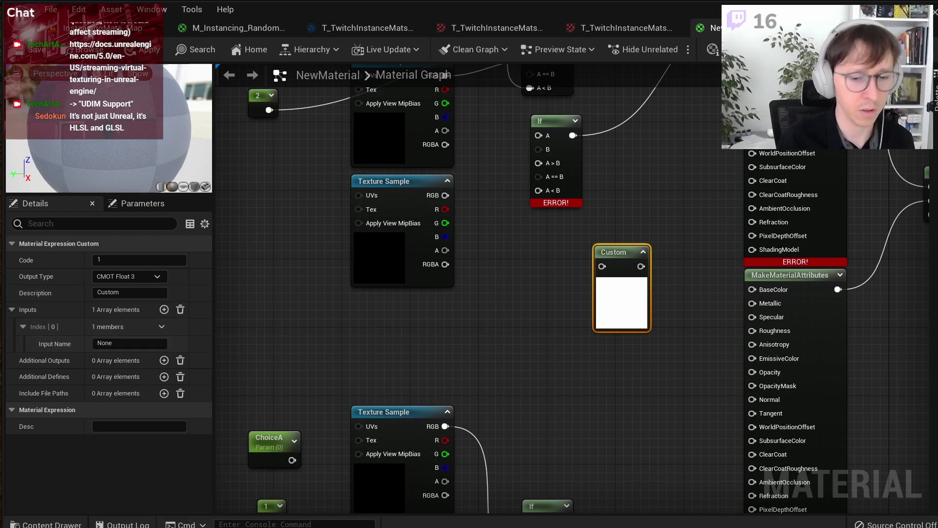
pyautogui.hotkey('alt', 'Tab')
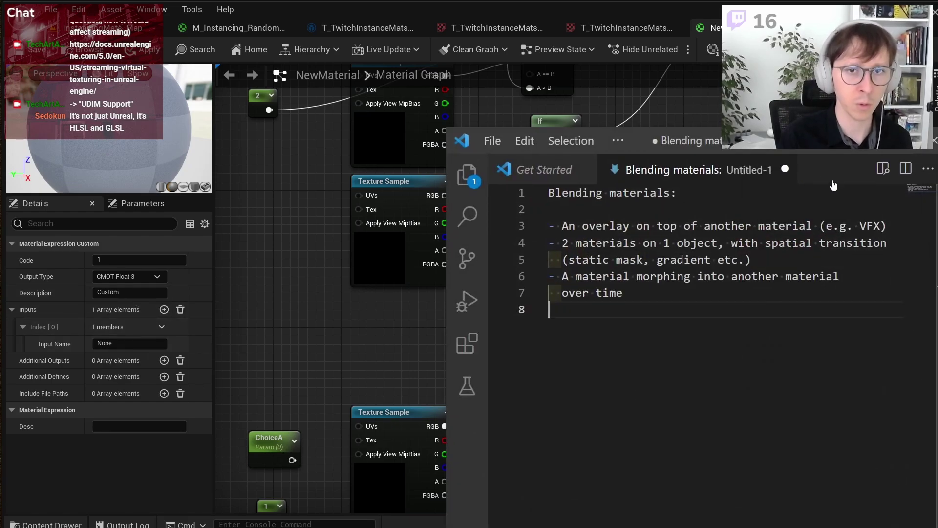
# Step: In a new file, write the condition if (ChoiceA == 1.0)
pyautogui.hotkey('ctrl', 'n')
pyautogui.press('Return')
pyautogui.write('if ')
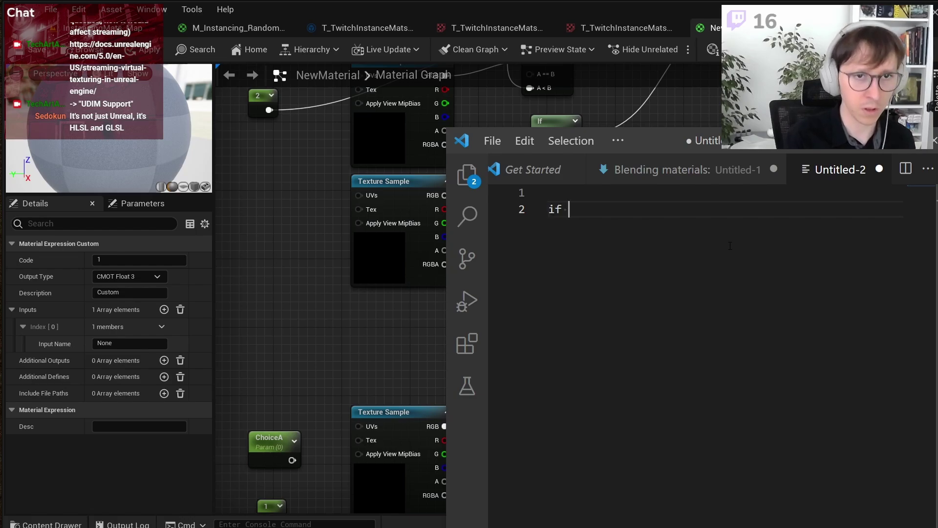
pyautogui.write('(Choic')
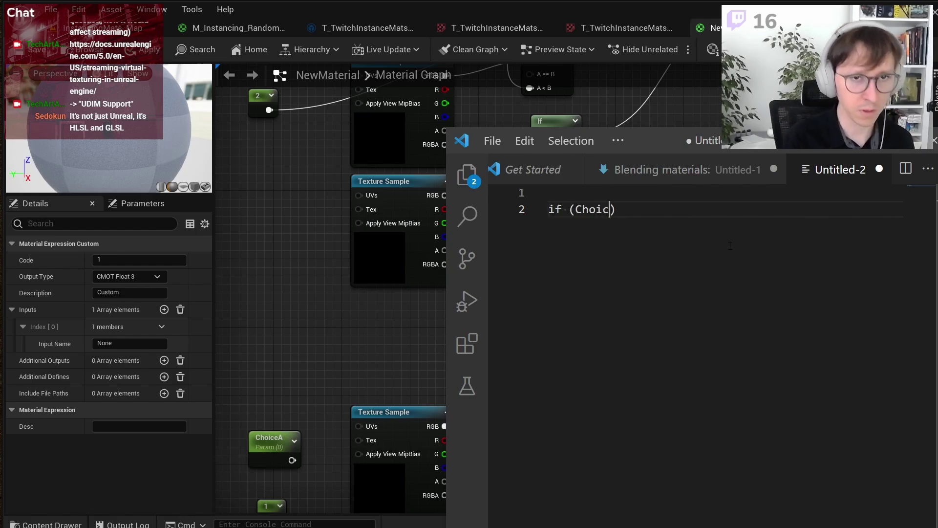
pyautogui.write('eA == 10')
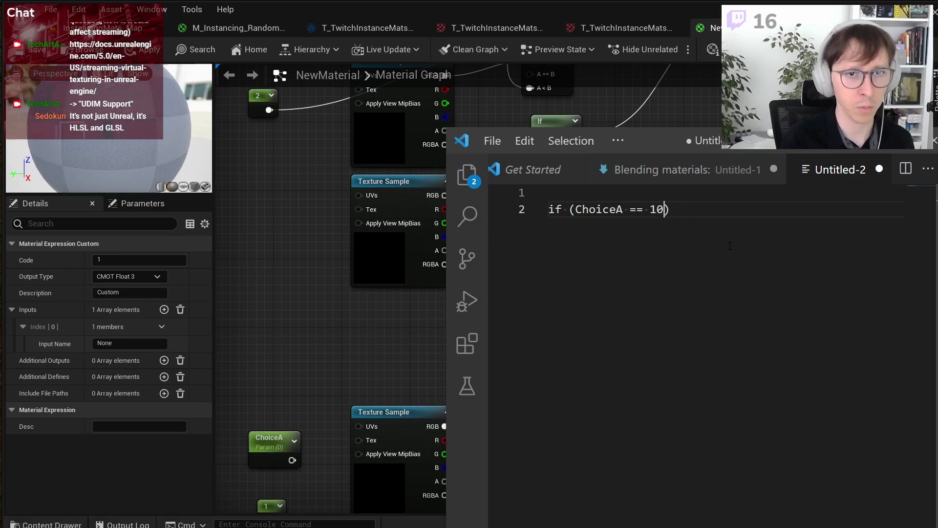
pyautogui.press('BackSpace')
pyautogui.write('.09')
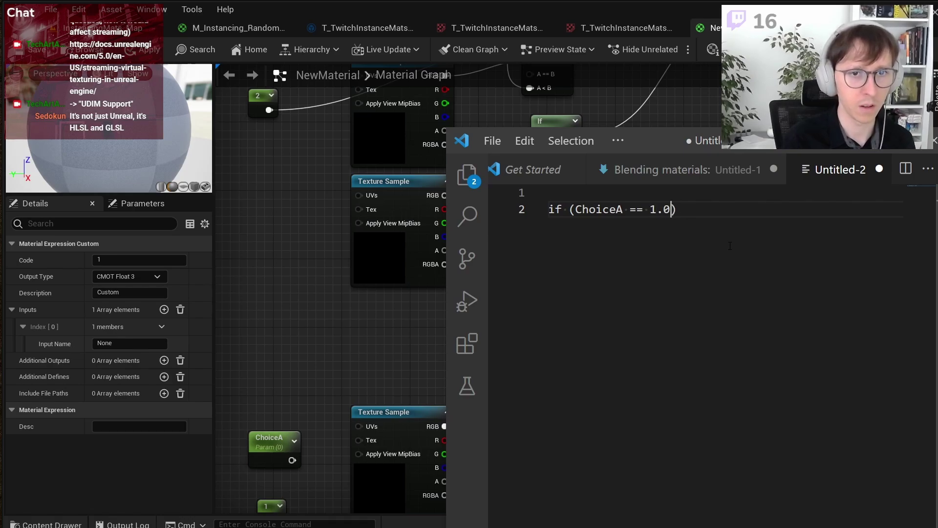
pyautogui.write(')')
pyautogui.press('Return')
pyautogui.press('Return')
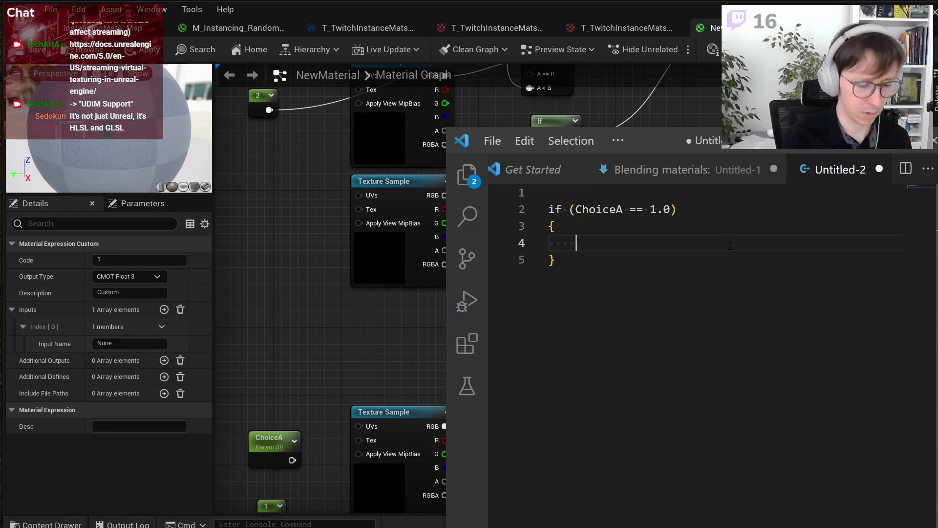
# Step: Write the line tex = Sample(myTex1, samp, UV).rgb inside the if block
pyautogui.write('Sample(')
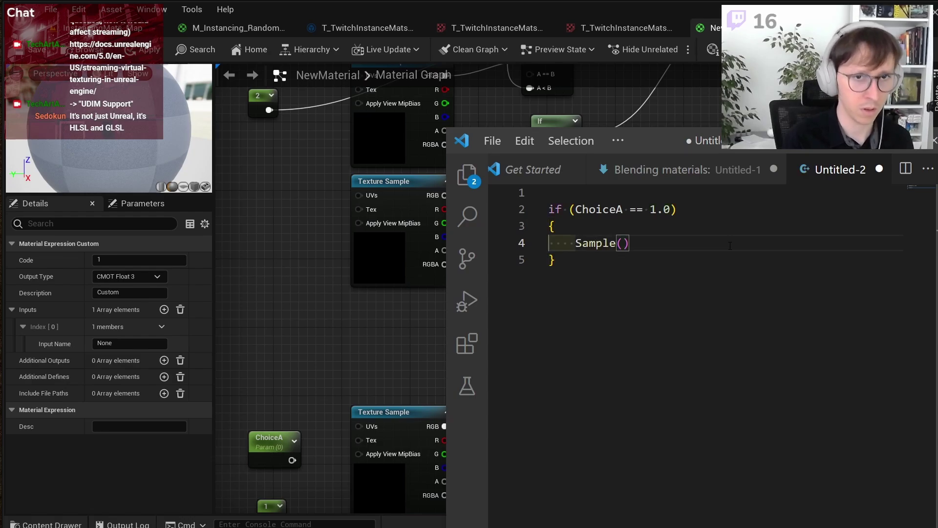
pyautogui.write('m')
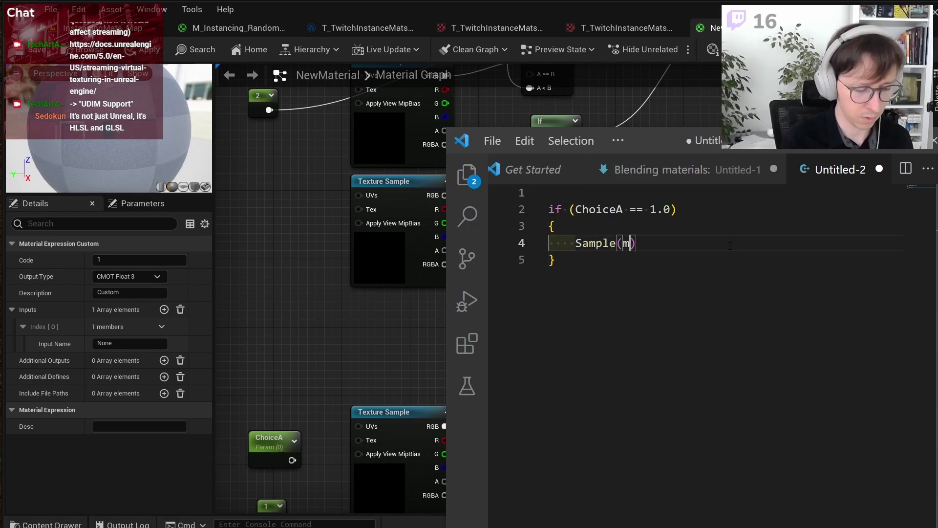
pyautogui.write('yTex1, ')
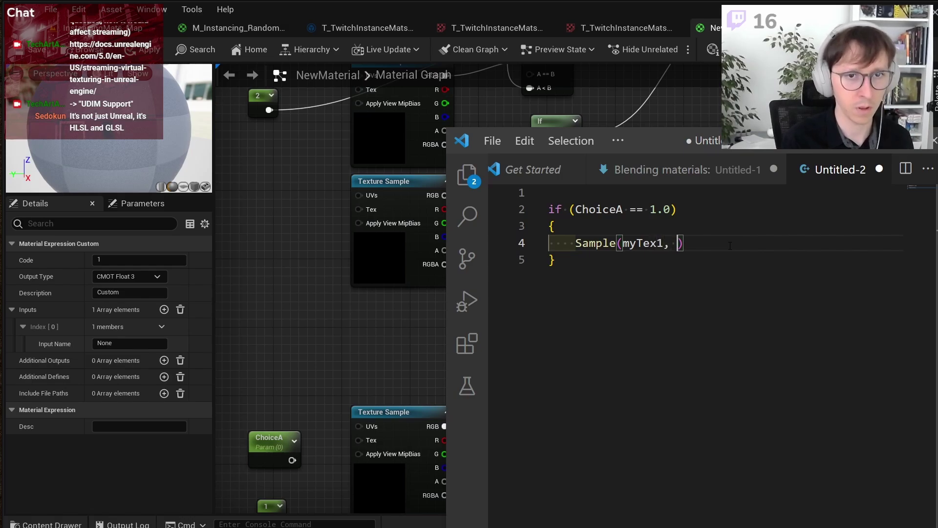
pyautogui.write('samp,')
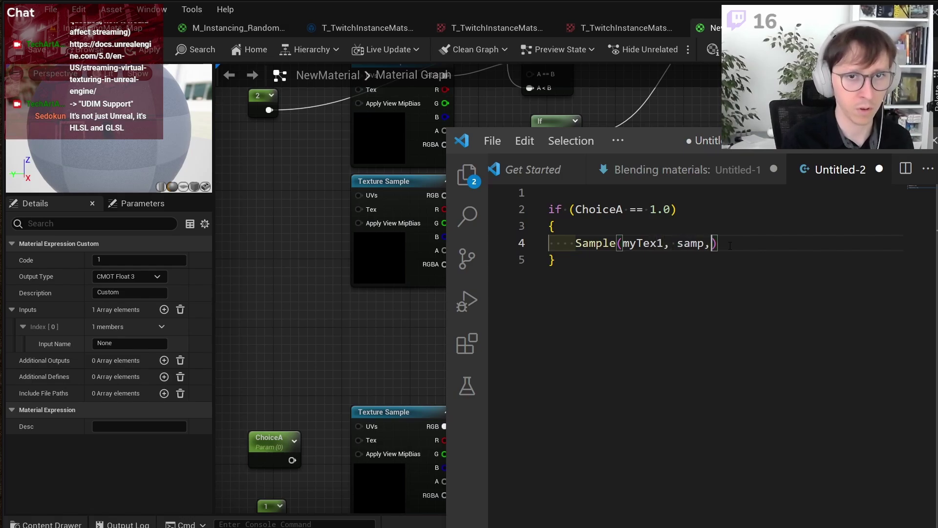
pyautogui.write(' UV')
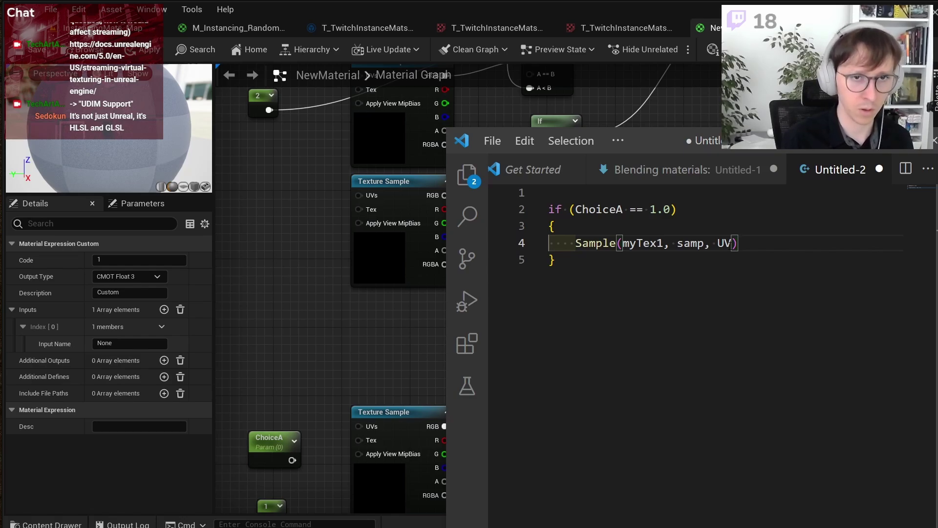
pyautogui.press('Home')
pyautogui.write('tex ')
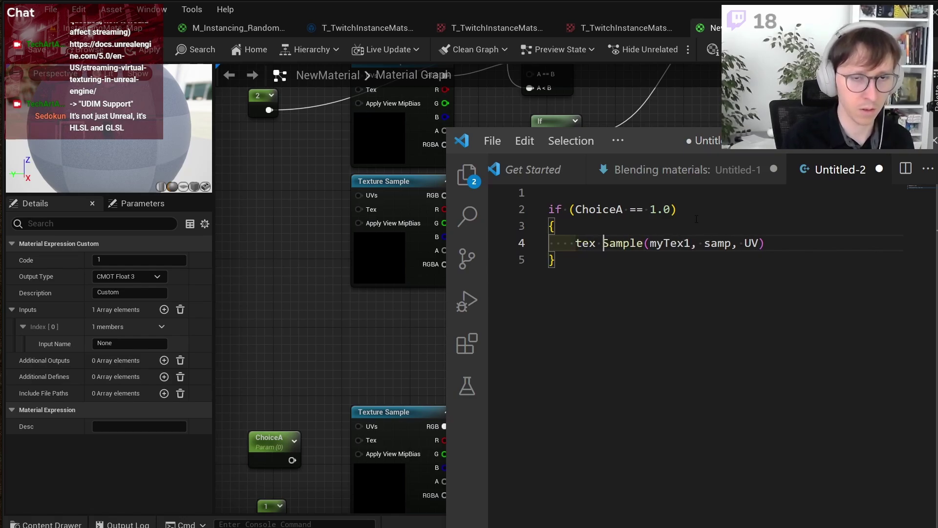
pyautogui.write('=')
pyautogui.press('End')
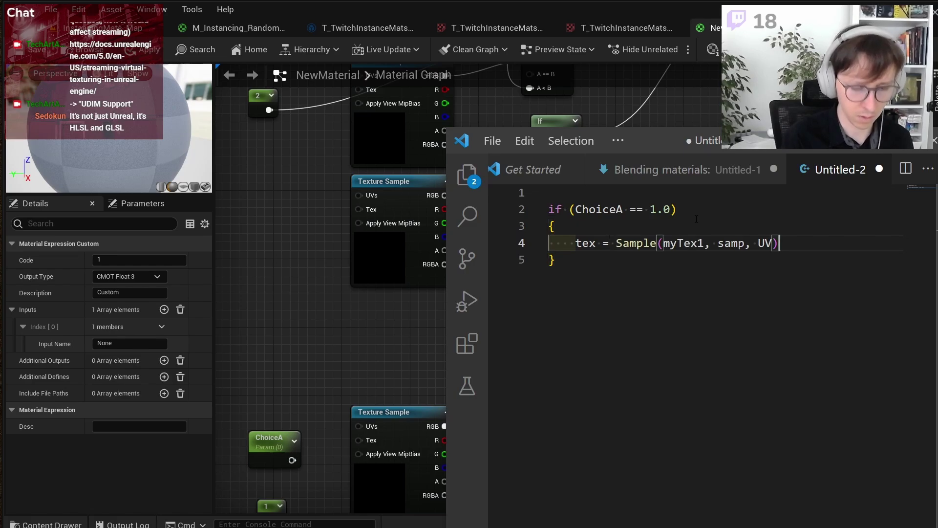
pyautogui.write('.rgb;')
pyautogui.click(660, 279)
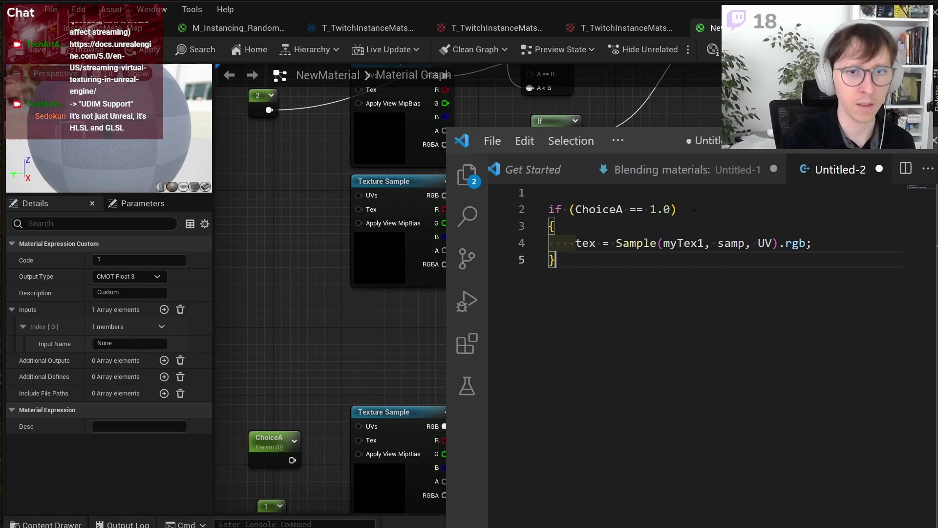
# Step: Insert a [flatten] attribute line above the if statement
pyautogui.moveTo(658, 142)
pyautogui.mouseDown()
pyautogui.moveTo(805, 88)
pyautogui.moveTo(644, 242)
pyautogui.mouseUp()
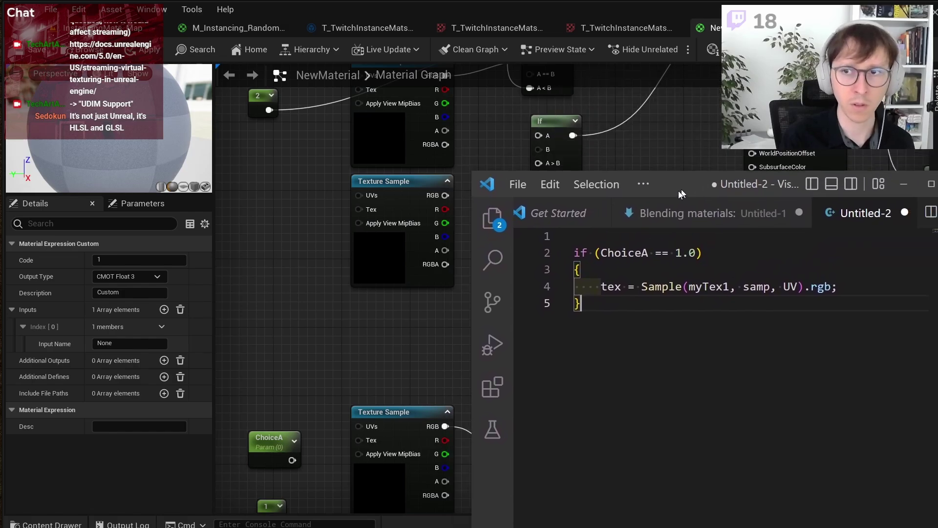
pyautogui.click(755, 292)
pyautogui.press('Return')
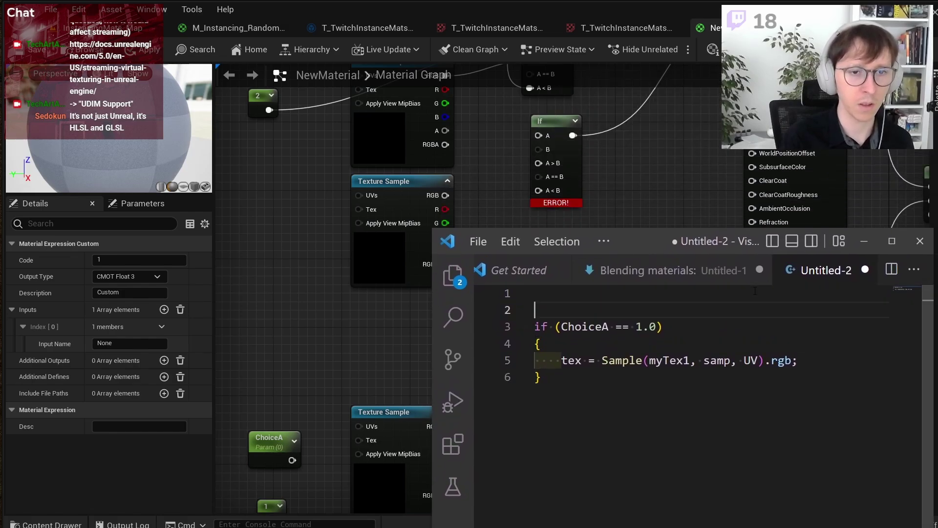
pyautogui.write('[')
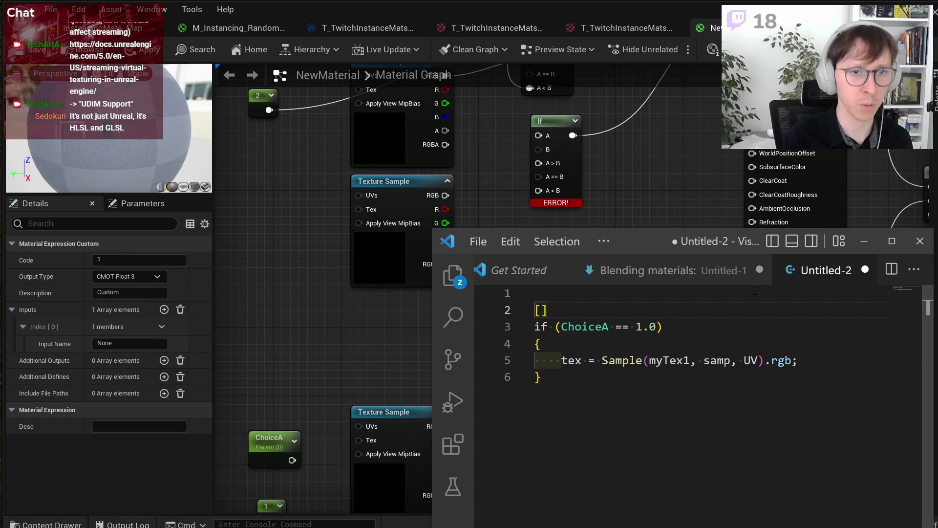
pyautogui.write('flatten')
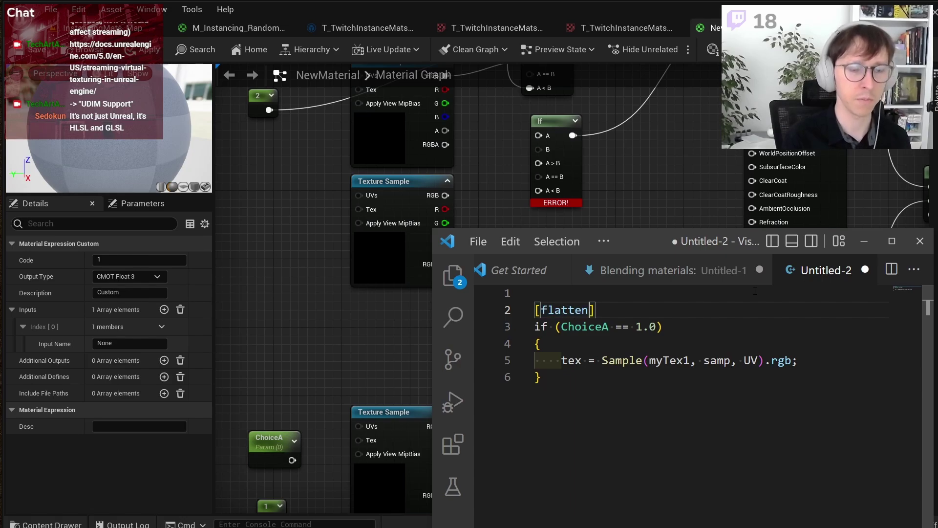
# Step: Copy the if block into a plain else branch that samples myTex2
pyautogui.moveTo(565, 372); pyautogui.dragTo(531, 332)
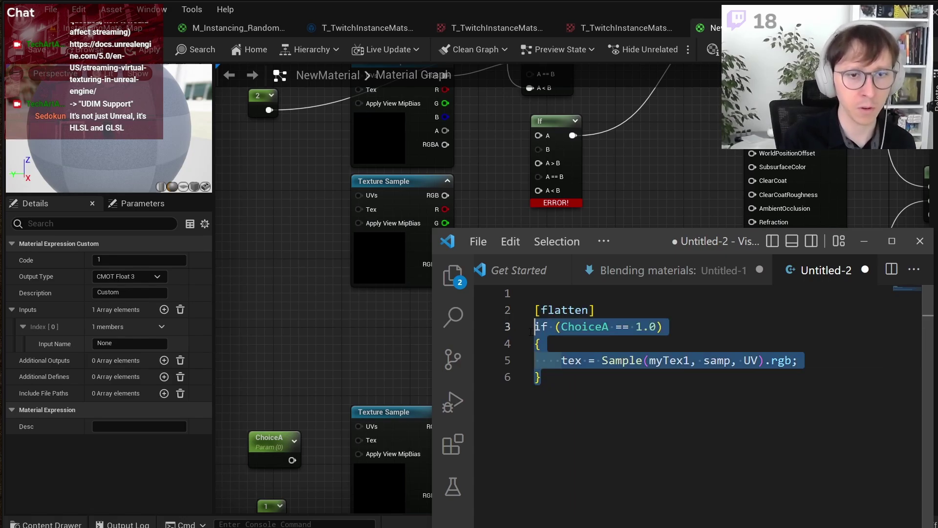
pyautogui.hotkey('ctrl', 'c')
pyautogui.click(561, 377)
pyautogui.press('Return')
pyautogui.hotkey('ctrl', 'v')
pyautogui.click(535, 394)
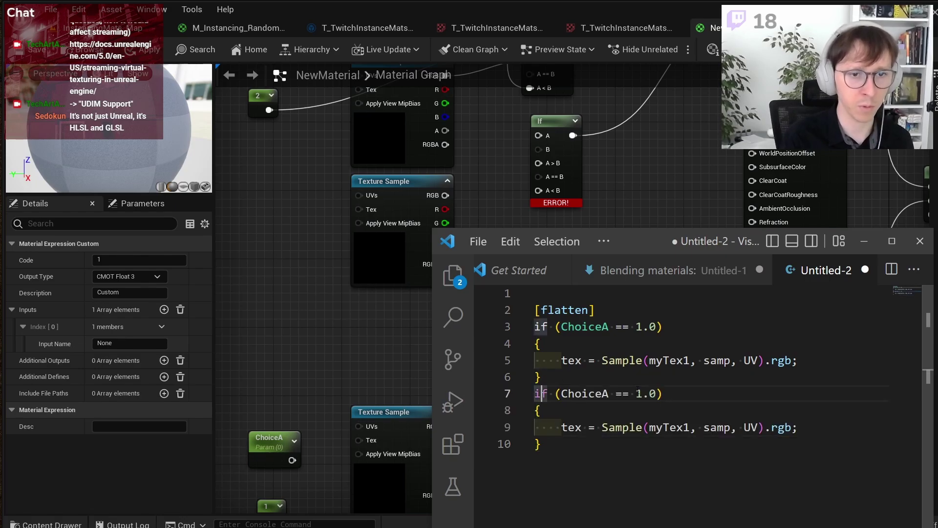
pyautogui.write('else')
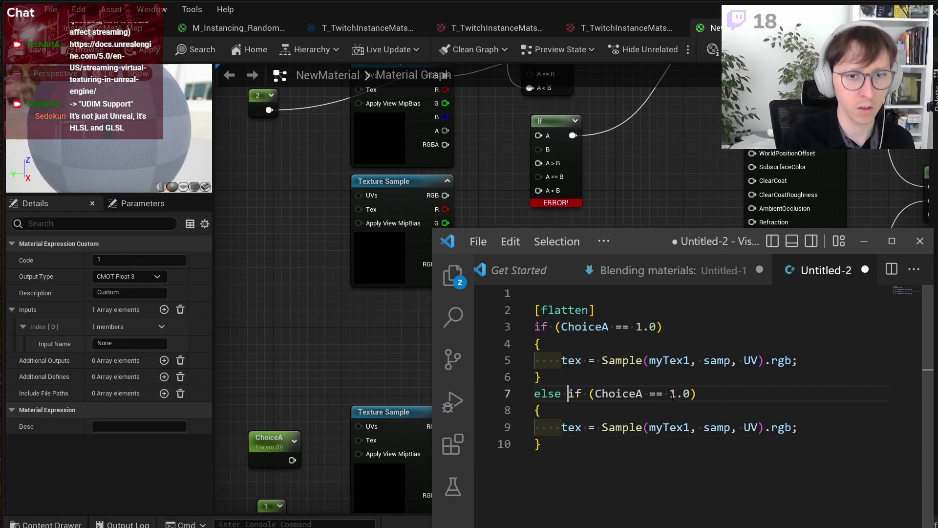
pyautogui.click(673, 394)
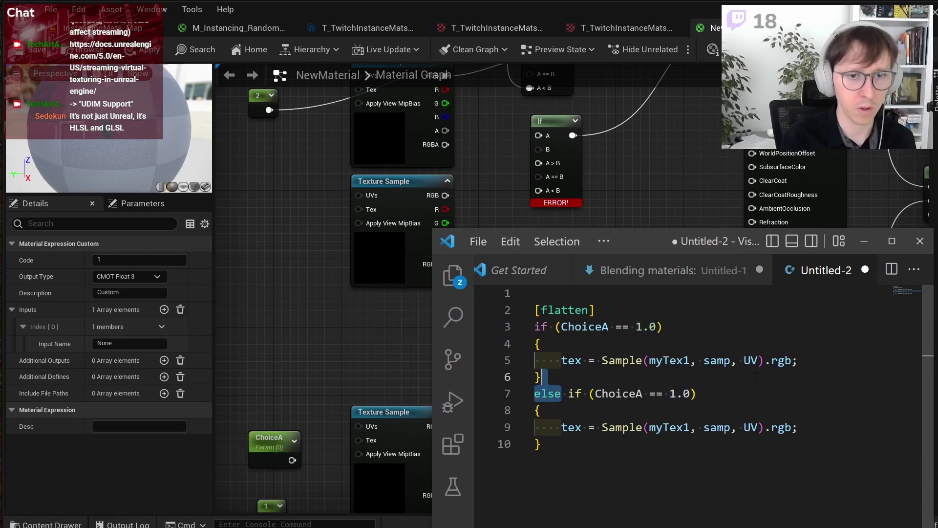
pyautogui.moveTo(698, 393); pyautogui.dragTo(562, 393)
pyautogui.press('BackSpace')
pyautogui.click(691, 428)
pyautogui.hotkey('shift', 'Left')
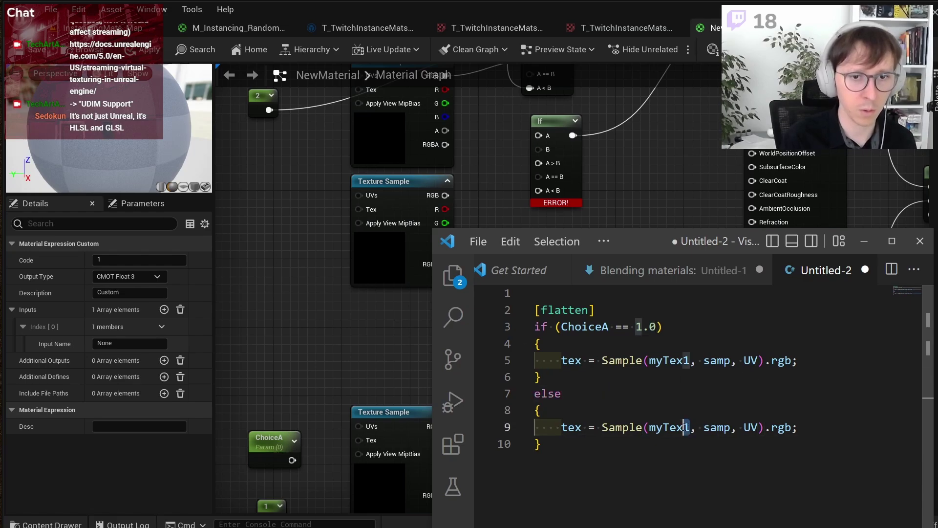
pyautogui.write('2')
# Step: Declare float3 tex; on a new line below the attribute
pyautogui.doubleClick(569, 311)
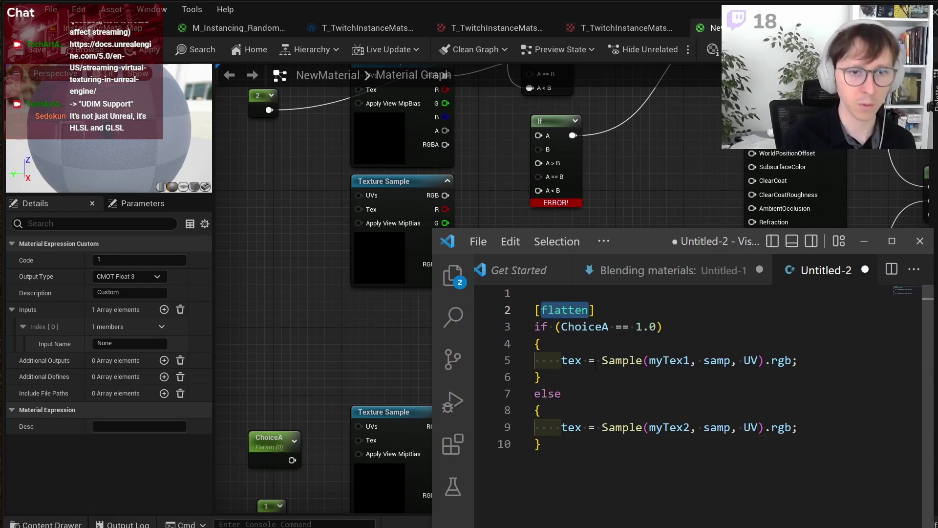
pyautogui.click(639, 312)
pyautogui.press('Return')
pyautogui.write('f')
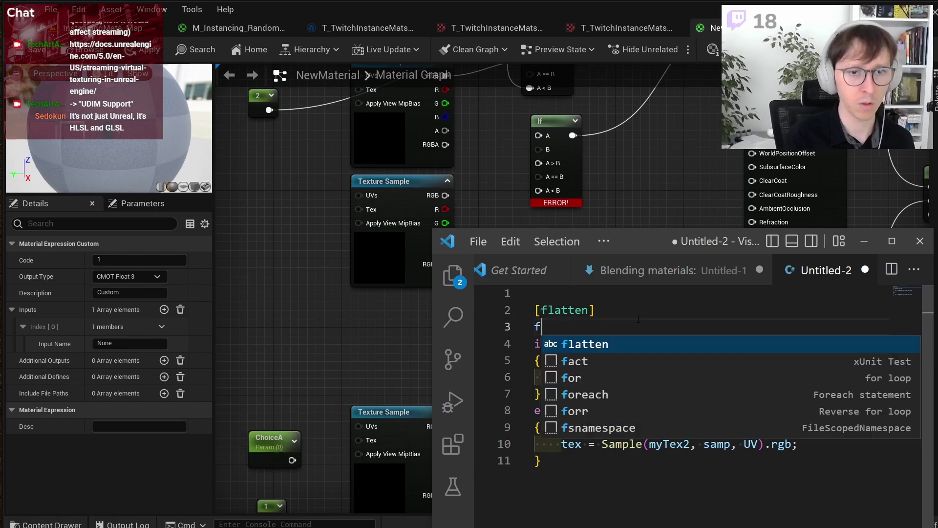
pyautogui.press('BackSpace')
pyautogui.write('float3 ')
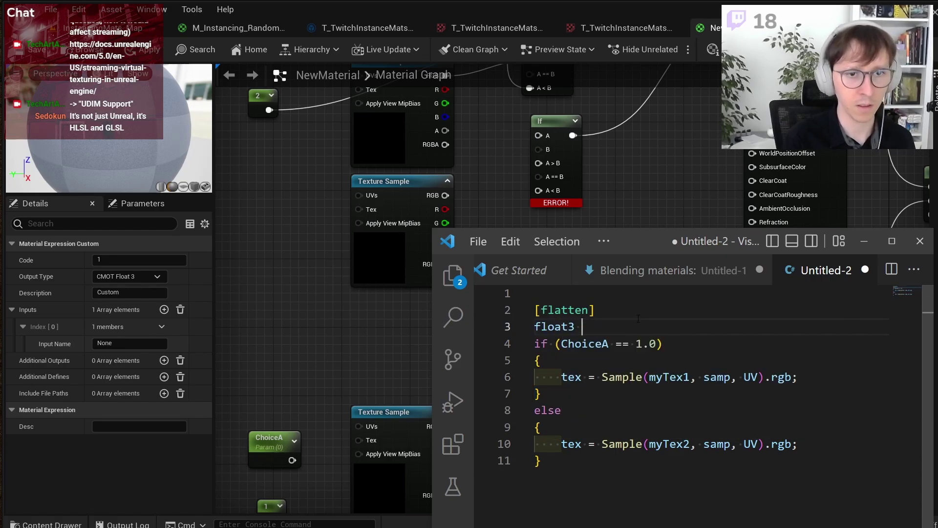
pyautogui.write('tex;')
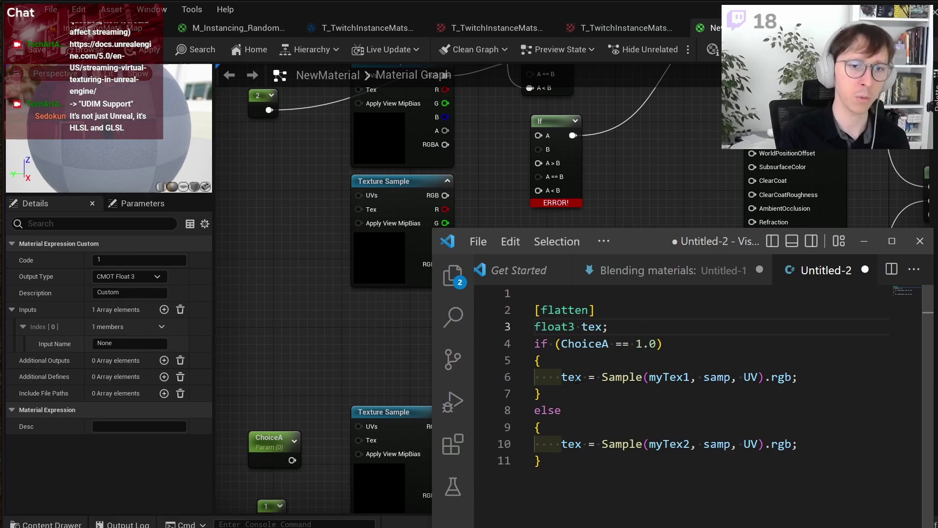
# Step: Review both tex assignments and the ChoiceA condition, then change [flatten] to [branch]
pyautogui.click(563, 377)
pyautogui.moveTo(562, 377); pyautogui.dragTo(809, 375)
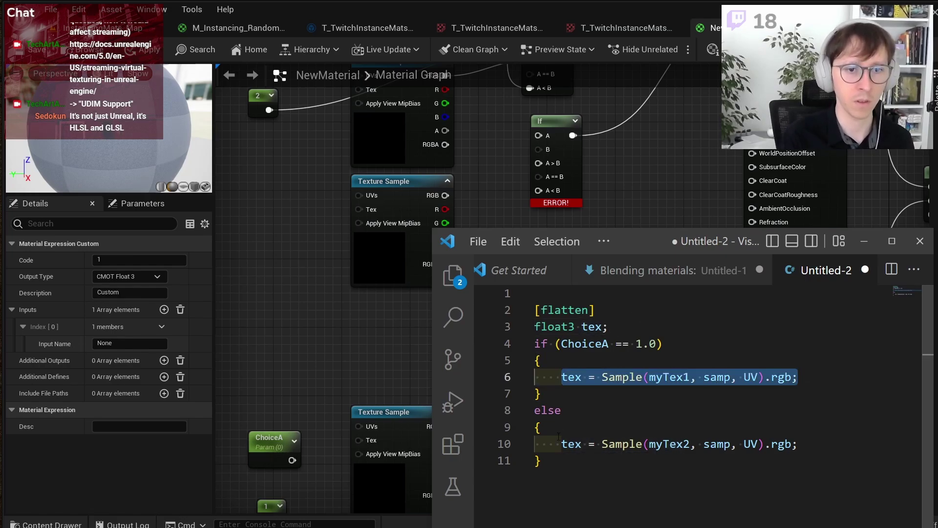
pyautogui.moveTo(562, 444); pyautogui.dragTo(797, 444)
pyautogui.click(590, 377)
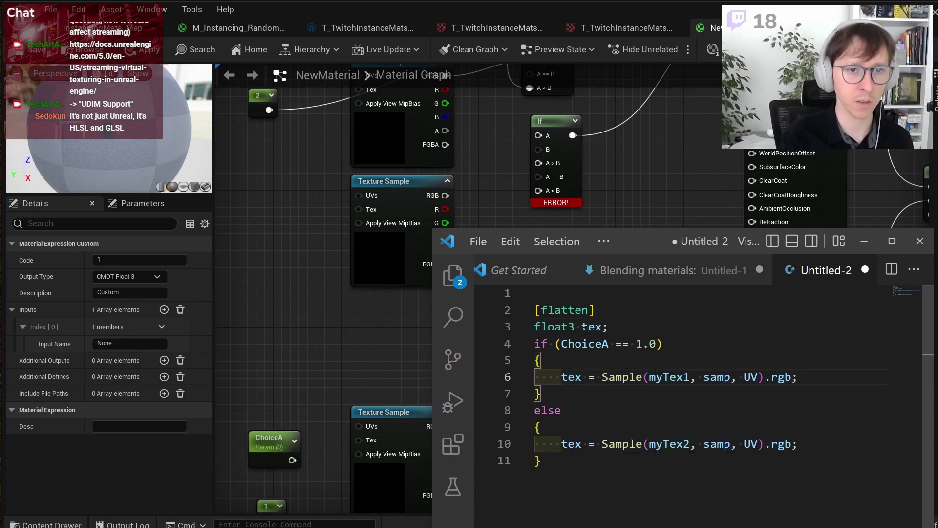
pyautogui.click(570, 522)
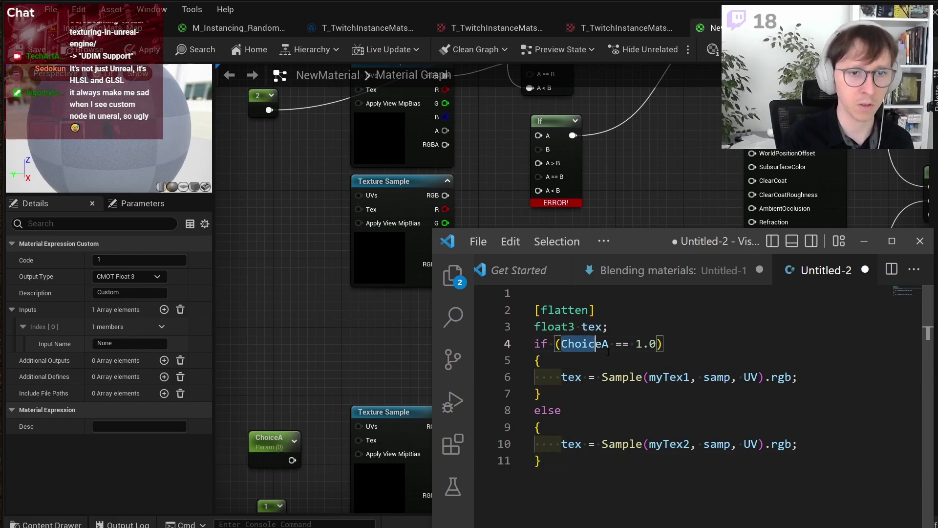
pyautogui.moveTo(559, 344); pyautogui.dragTo(616, 368)
pyautogui.click(615, 368)
pyautogui.doubleClick(565, 310)
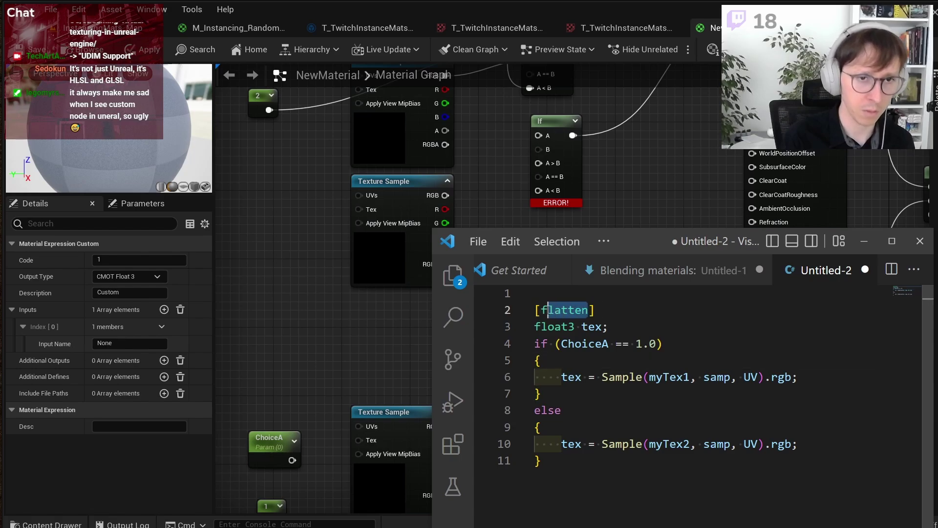
pyautogui.write('branch')
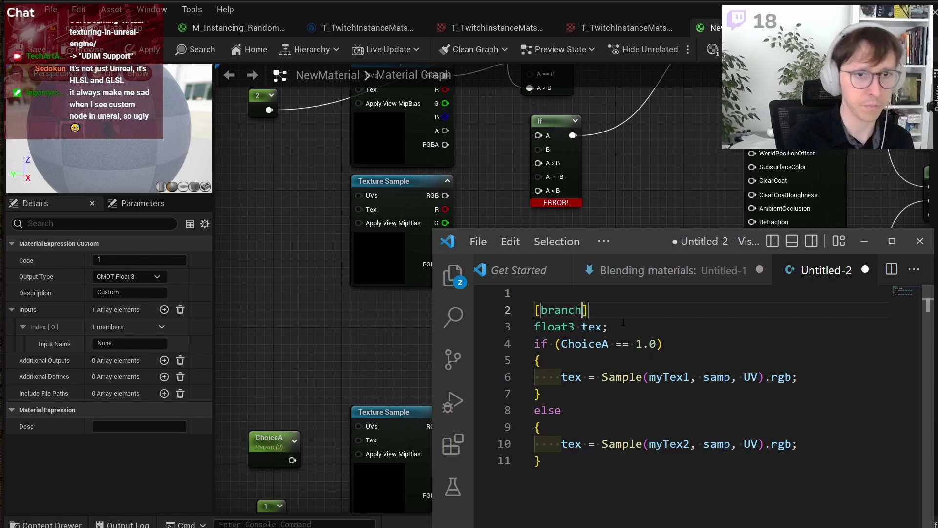
pyautogui.hotkey('ctrl', 'End')
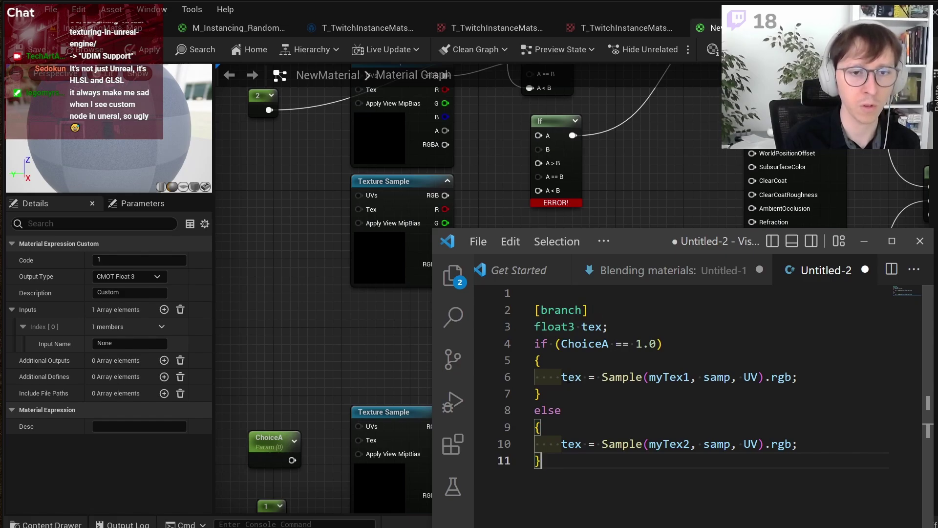
pyautogui.moveTo(561, 376); pyautogui.dragTo(793, 377)
pyautogui.moveTo(797, 444); pyautogui.dragTo(555, 444)
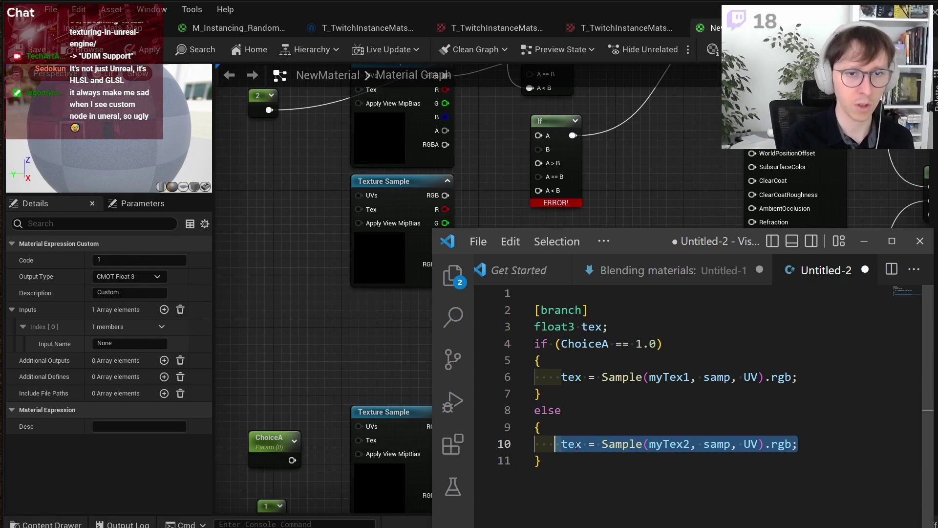
pyautogui.keyDown('alt'); pyautogui.keyDown('shift'); pyautogui.moveTo(562, 354); pyautogui.dragTo(637, 444); pyautogui.keyUp('shift'); pyautogui.keyUp('alt')
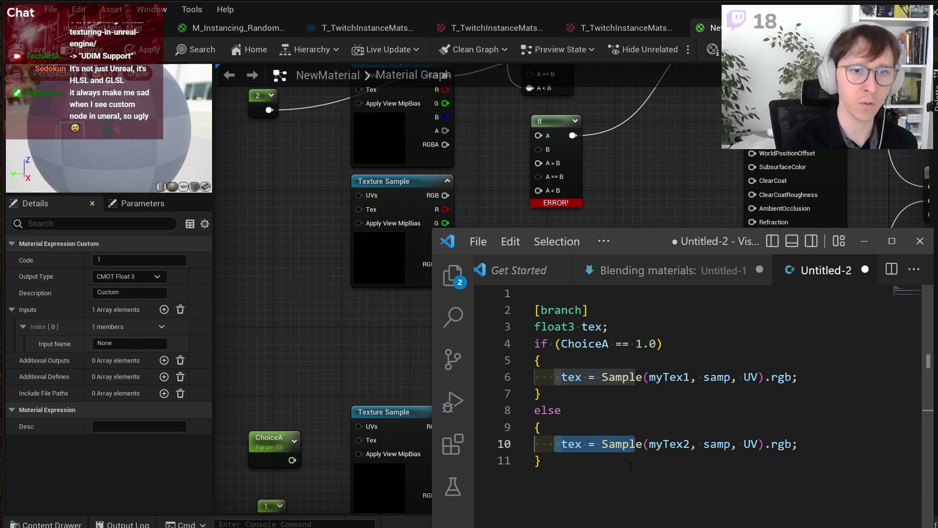
pyautogui.doubleClick(562, 309)
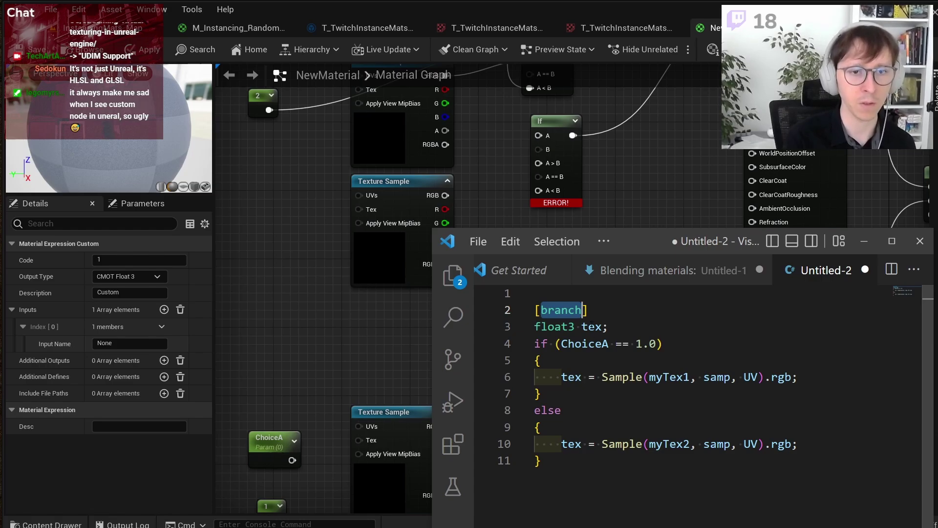
pyautogui.click(622, 344)
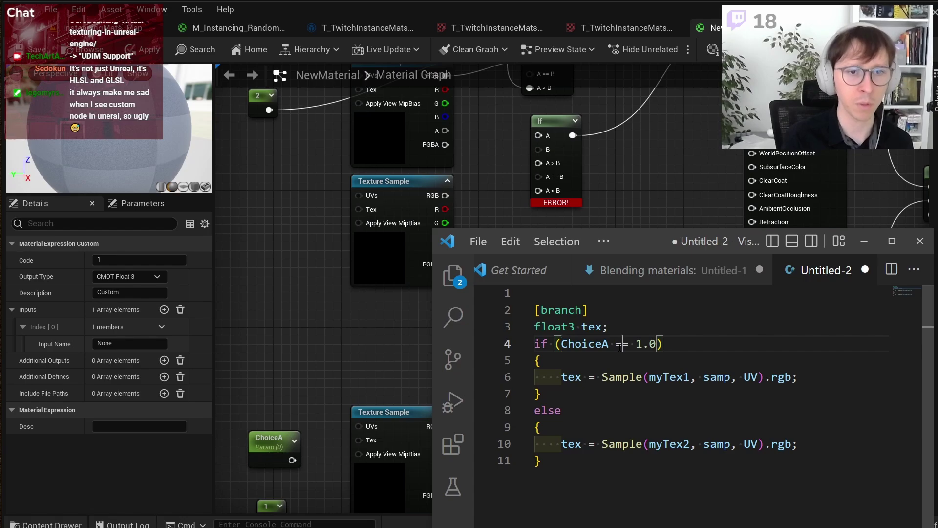
pyautogui.click(647, 508)
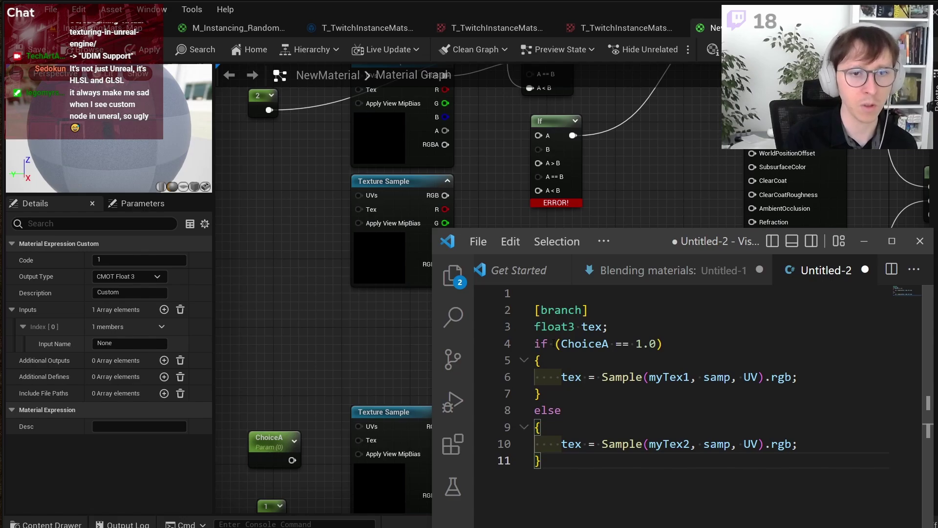
pyautogui.click(561, 344)
pyautogui.moveTo(561, 344); pyautogui.dragTo(658, 343)
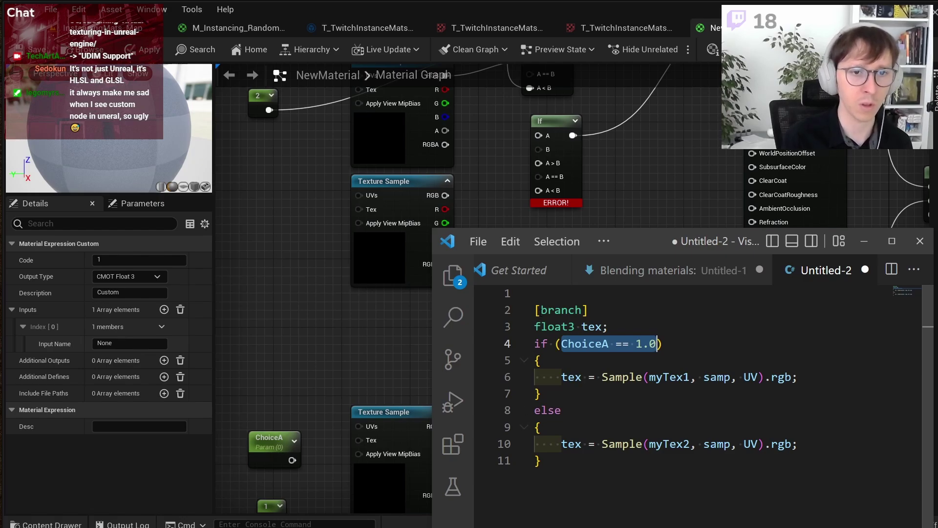
pyautogui.doubleClick(562, 310)
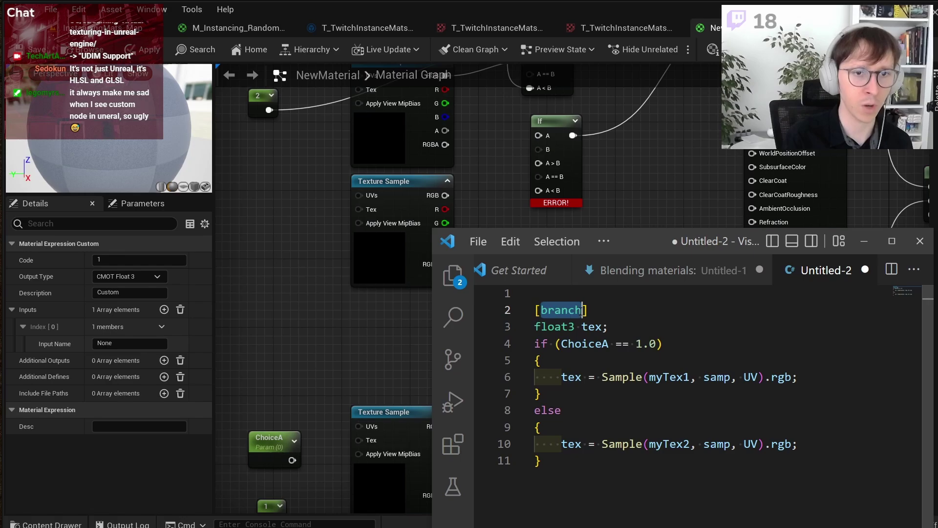
# Step: Copy the finished HLSL snippet from VS Code and paste it into the graph as a Custom node
pyautogui.moveTo(627, 248); pyautogui.dragTo(750, 227)
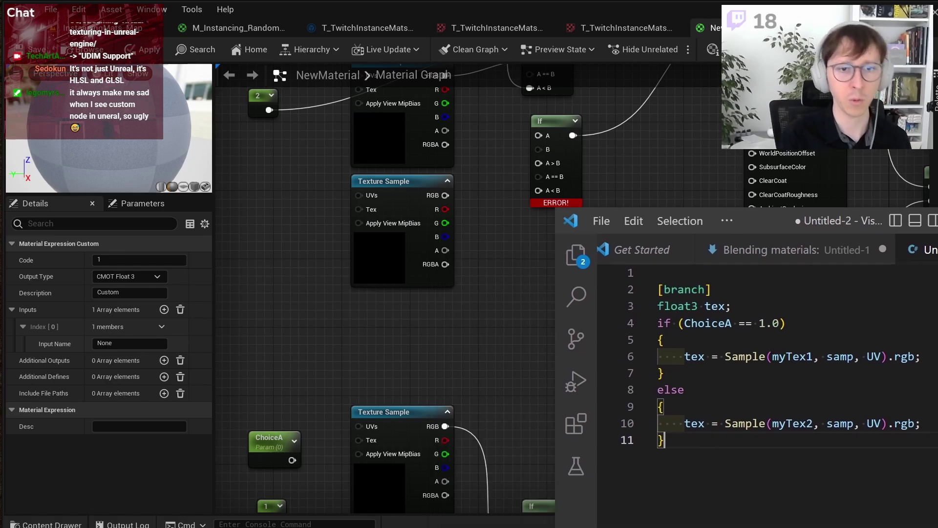
pyautogui.moveTo(674, 442); pyautogui.dragTo(659, 292)
pyautogui.hotkey('ctrl', 'c')
pyautogui.hotkey('ctrl', 'v')
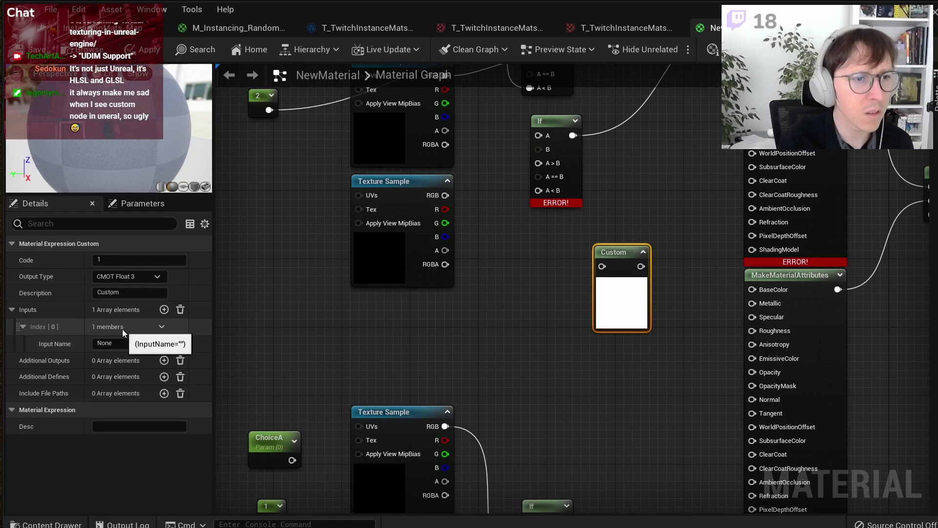
# Step: Paste the [branch] if/else code choosing myTex1 or myTex2 into the Custom node's Code field
pyautogui.click(128, 261)
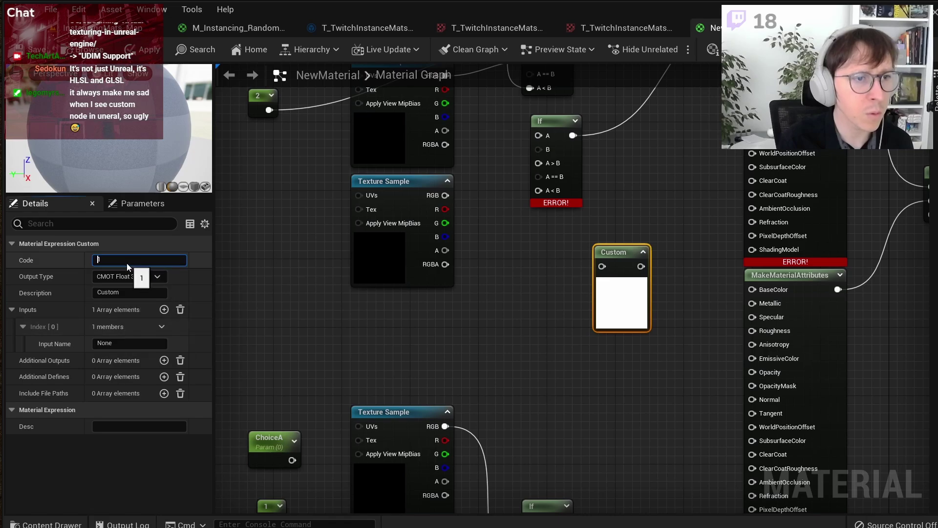
pyautogui.hotkey('ctrl', 'v')
pyautogui.click(265, 348)
pyautogui.click(620, 304)
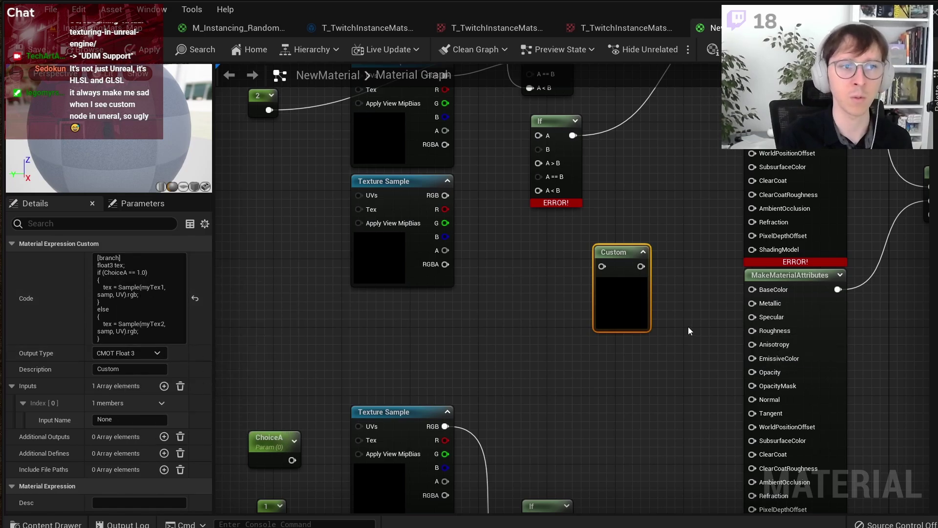
pyautogui.hotkey('alt', 'Tab')
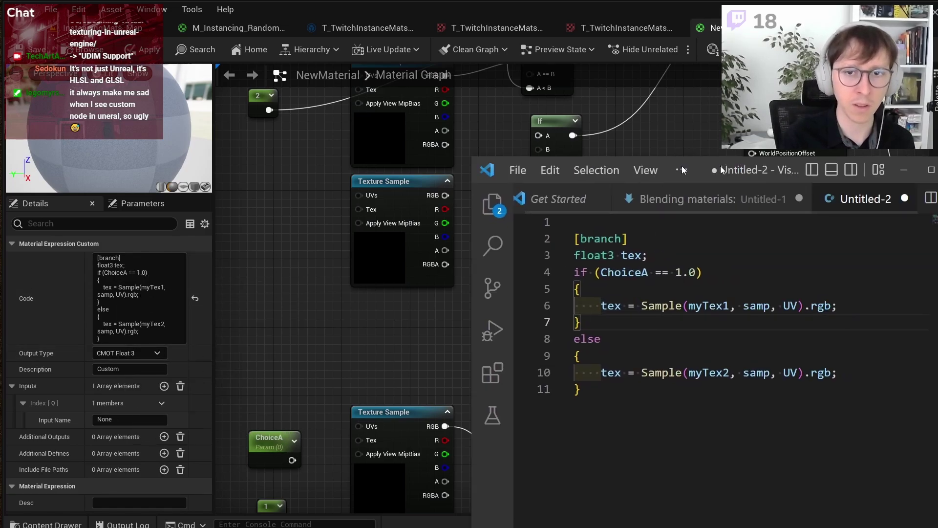
# Step: Review the snippet's sampling lines and change its [branch] attribute to [flatten]
pyautogui.doubleClick(467, 236)
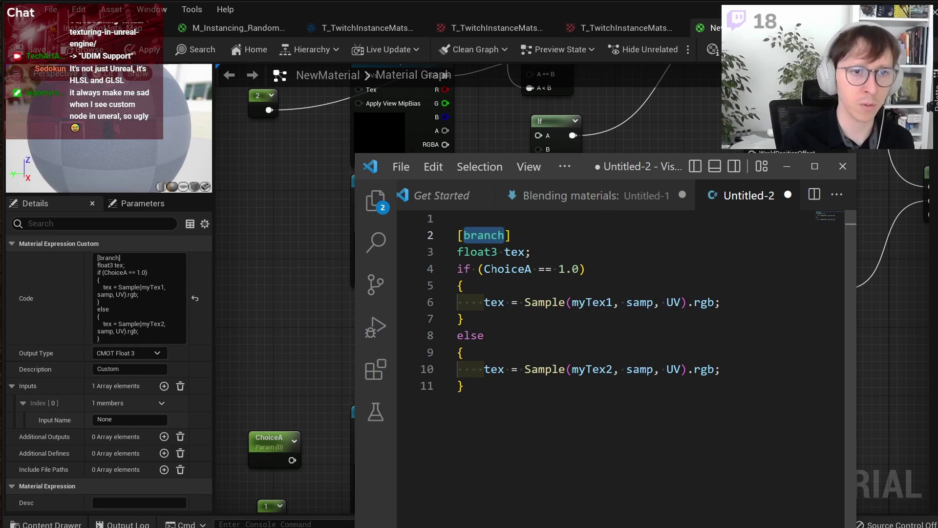
pyautogui.moveTo(484, 302); pyautogui.dragTo(572, 302)
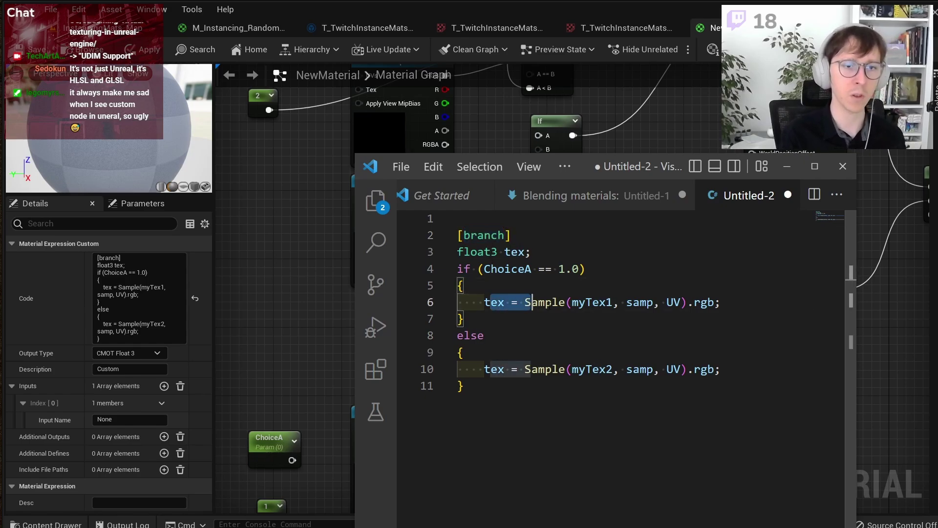
pyautogui.click(546, 369)
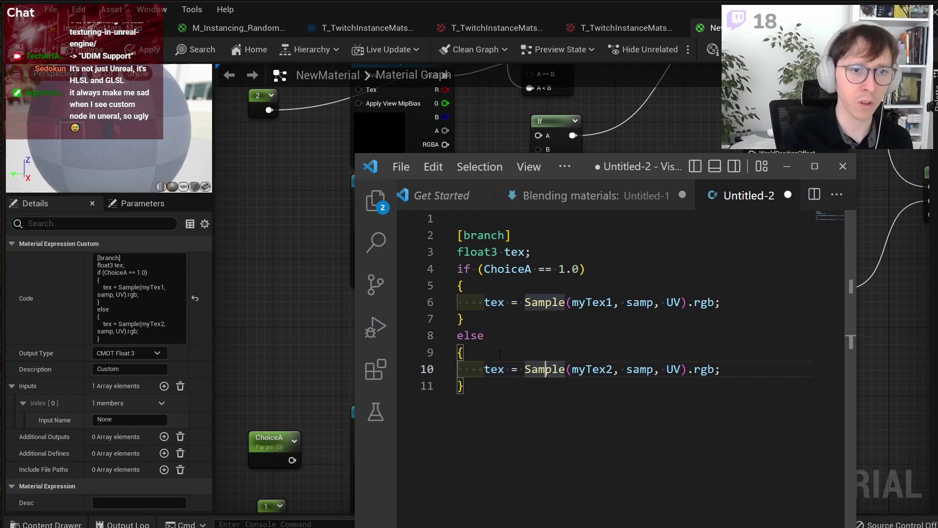
pyautogui.doubleClick(479, 235)
pyautogui.write('fa')
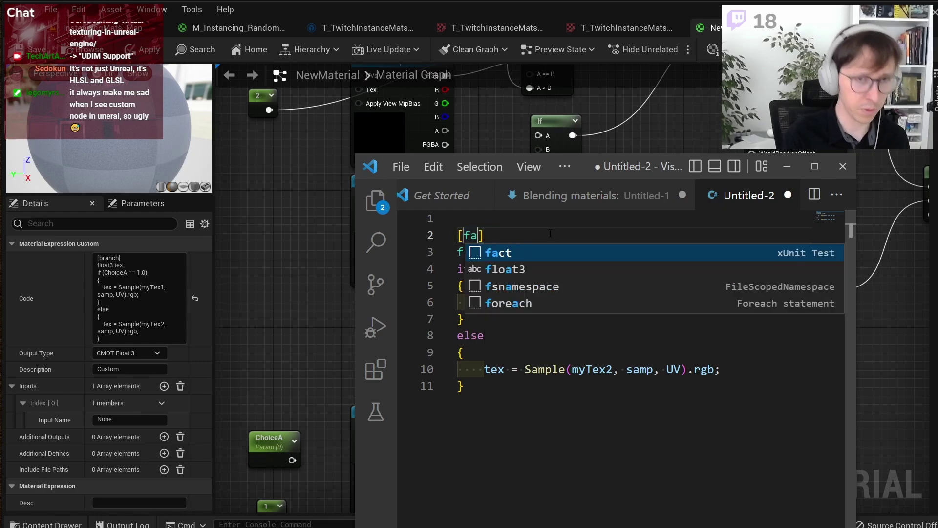
pyautogui.press('BackSpace')
pyautogui.write('latee')
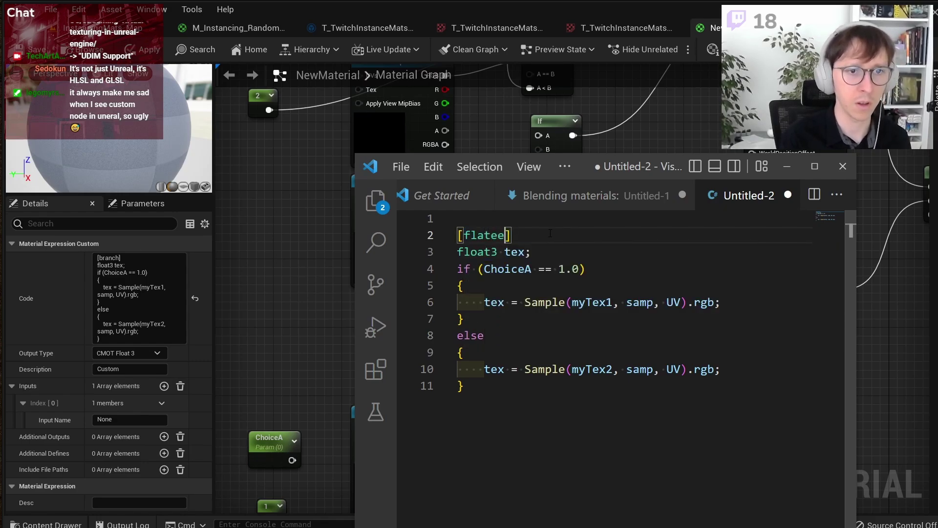
pyautogui.press('BackSpace')
pyautogui.press('BackSpace')
pyautogui.write('ten')
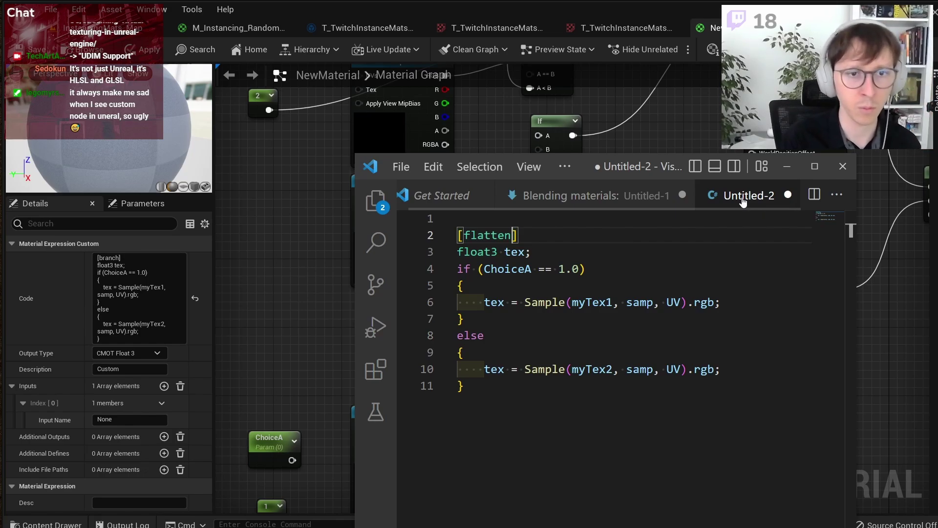
# Step: Close the Untitled-2 snippet without saving and minimize VS Code
pyautogui.middleClick(742, 201)
pyautogui.press('n')
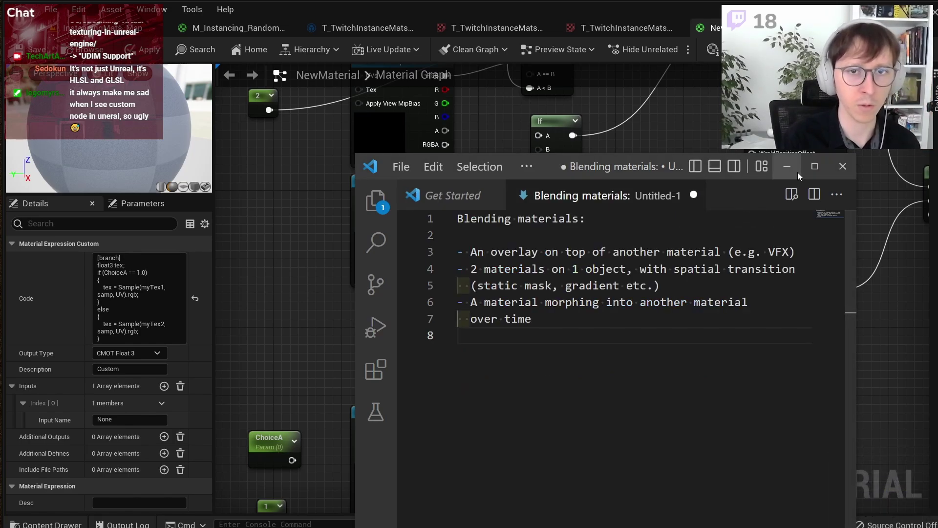
pyautogui.click(788, 168)
pyautogui.press('Delete')
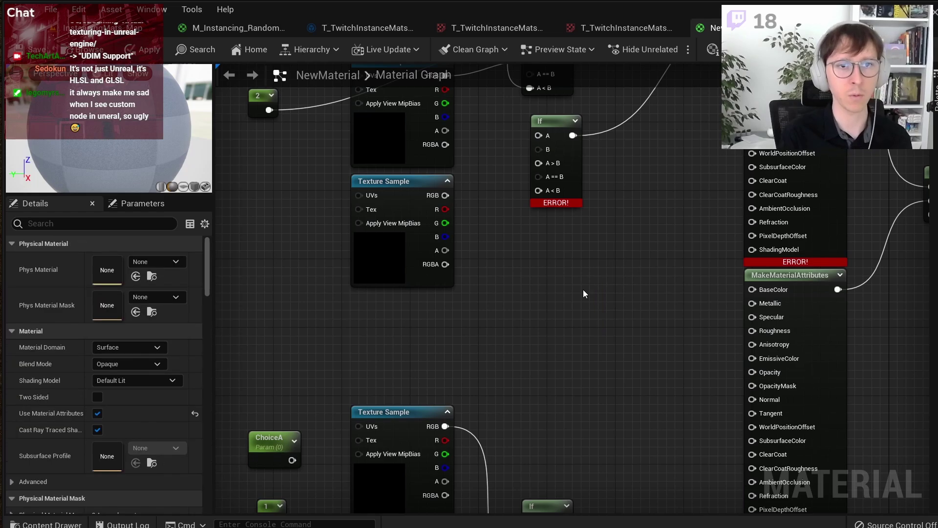
pyautogui.scroll(-2, 568, 255)
pyautogui.moveTo(568, 245)
pyautogui.mouseDown(button='right')
pyautogui.moveTo(589, 342)
pyautogui.moveTo(624, 395)
pyautogui.mouseUp(button='right')
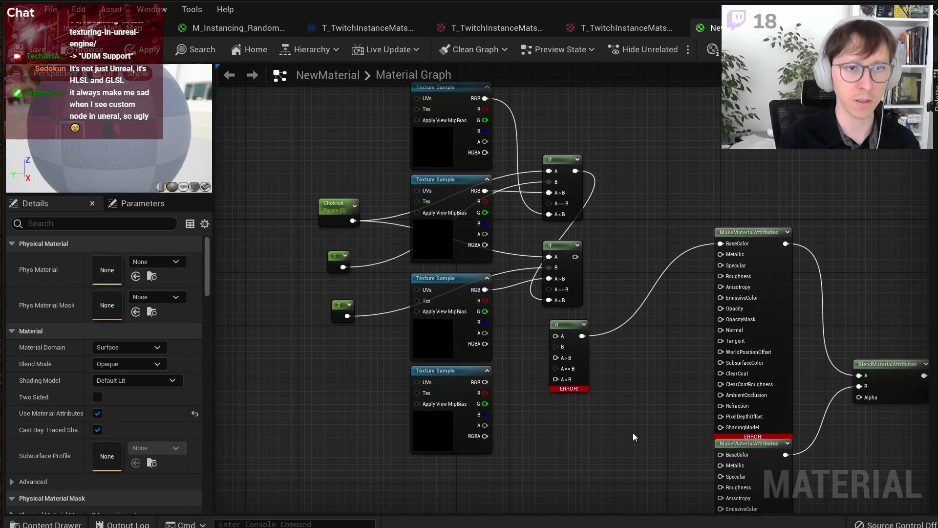
pyautogui.scroll(-2, 618, 162)
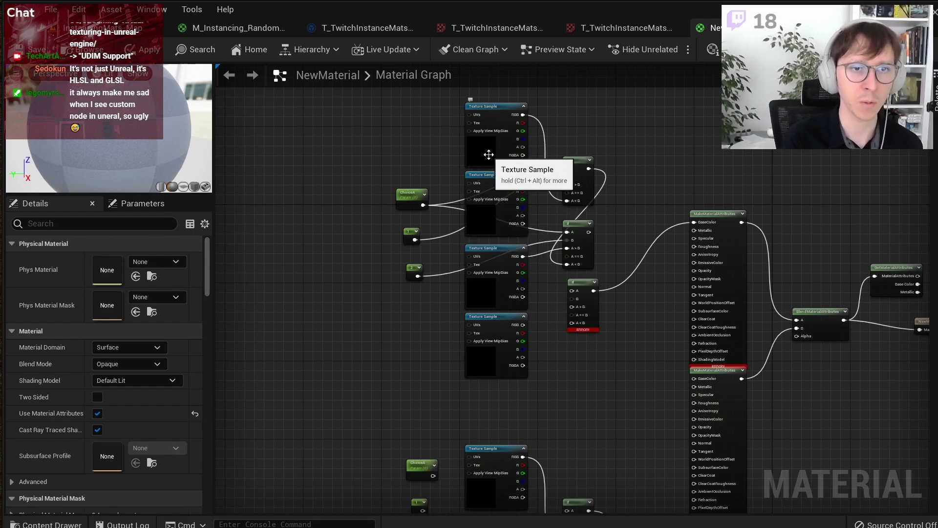
pyautogui.click(489, 205)
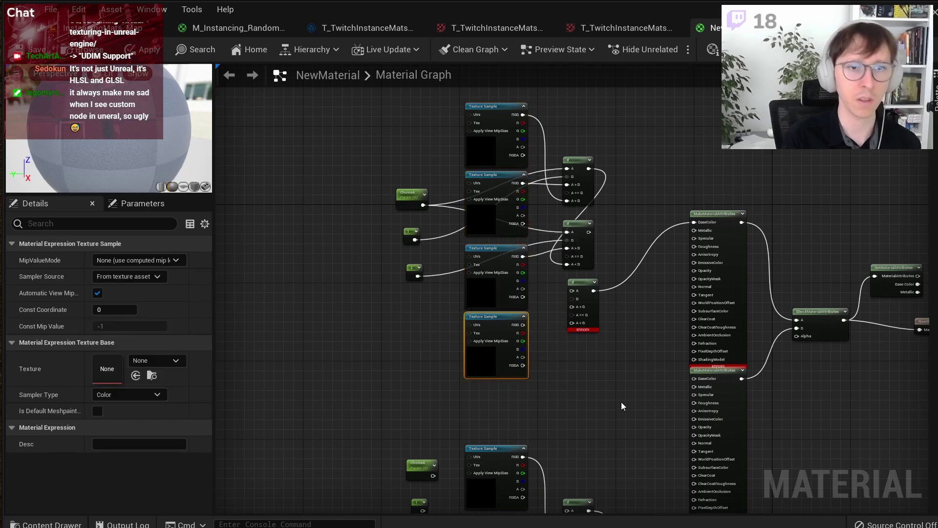
pyautogui.click(611, 393)
pyautogui.click(597, 313)
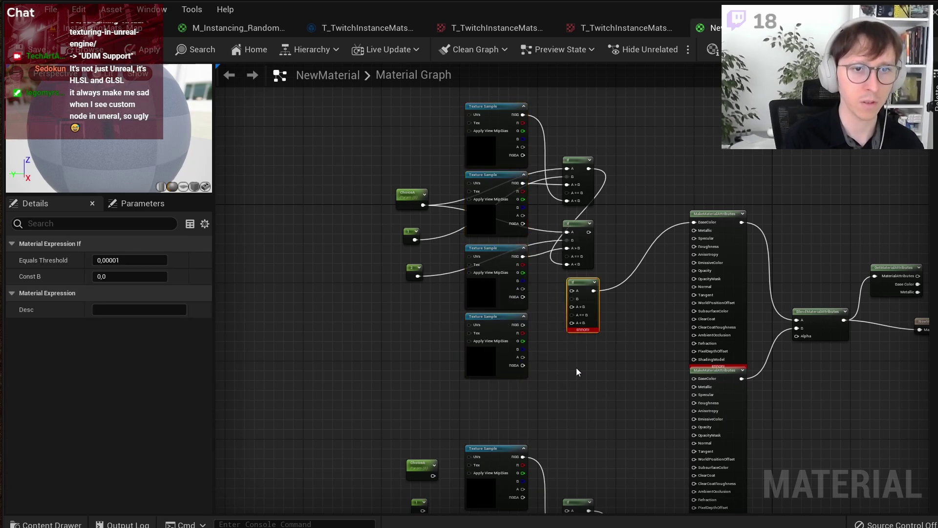
pyautogui.scroll(1, 567, 352)
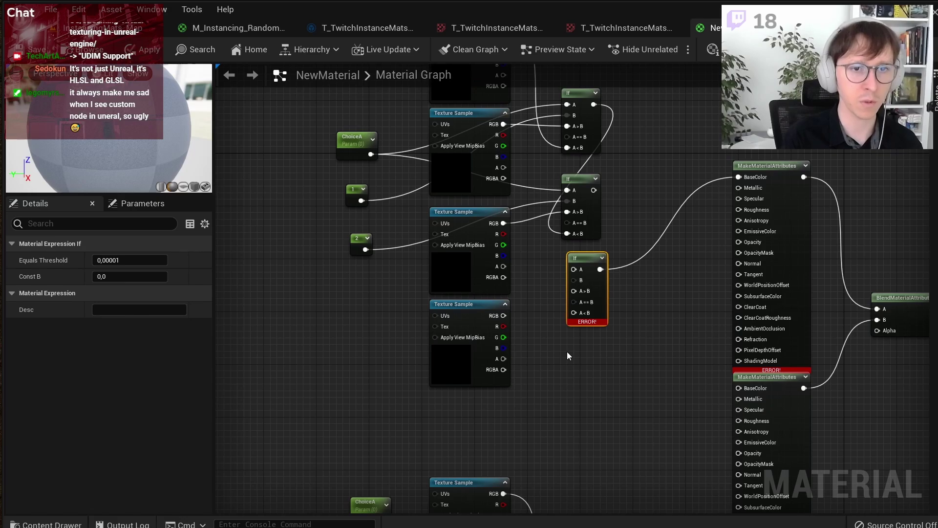
pyautogui.scroll(1, 566, 350)
pyautogui.moveTo(564, 343); pyautogui.dragTo(575, 386, button='right')
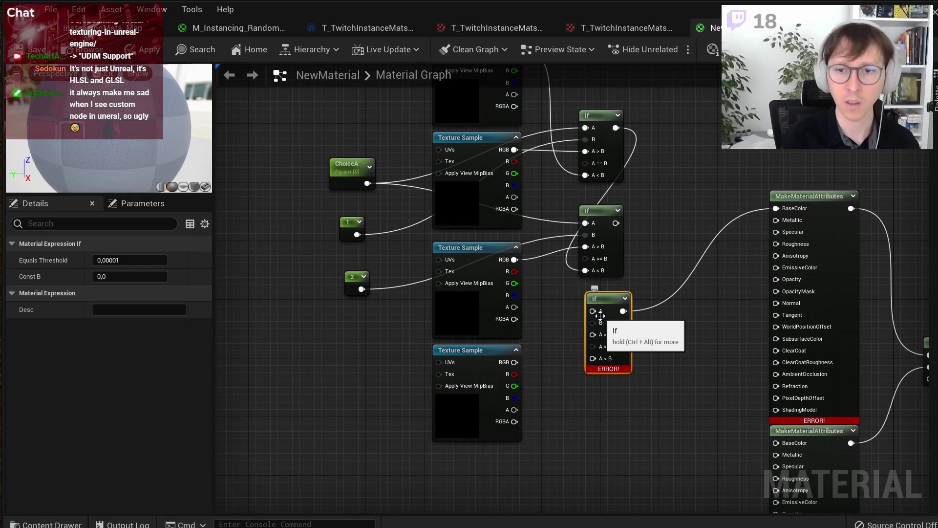
pyautogui.scroll(-3, 600, 315)
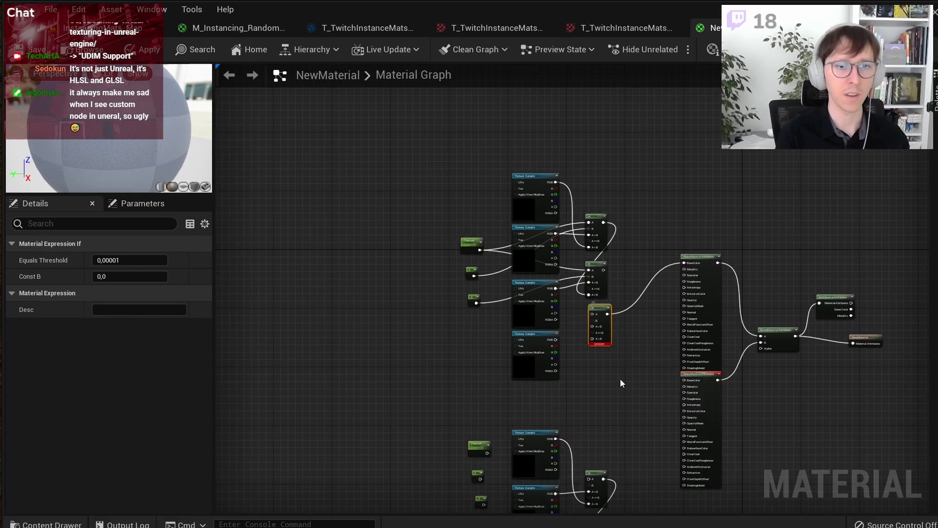
pyautogui.moveTo(621, 383); pyautogui.dragTo(630, 283, button='right')
pyautogui.click(630, 288)
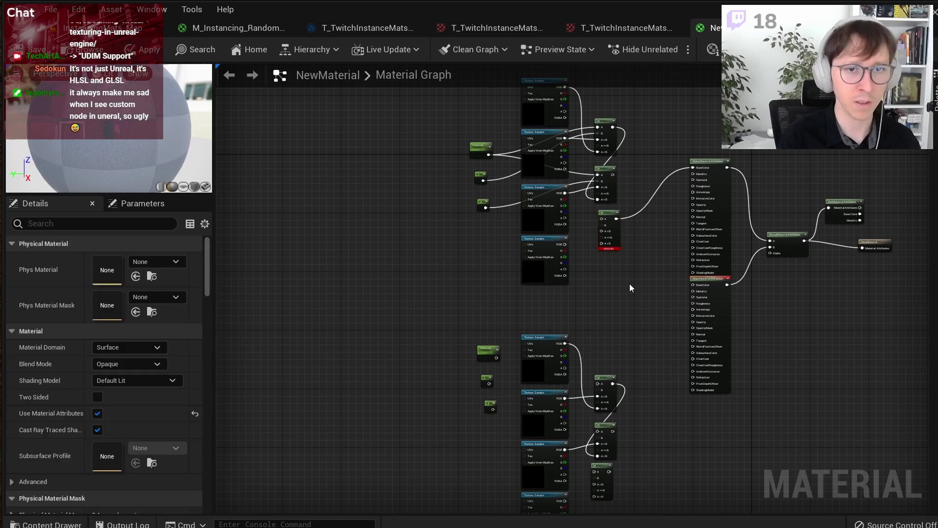
pyautogui.scroll(-2, 630, 288)
pyautogui.moveTo(643, 307); pyautogui.dragTo(497, 473)
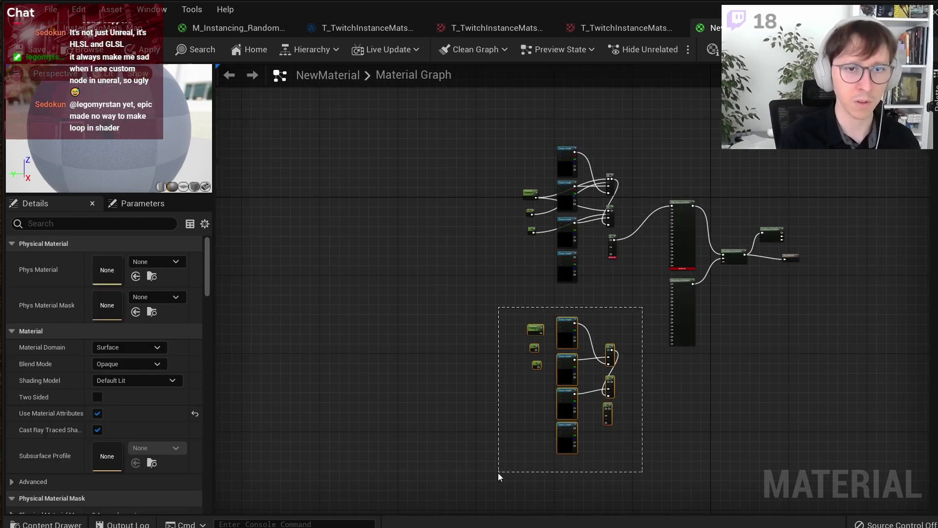
pyautogui.click(637, 293)
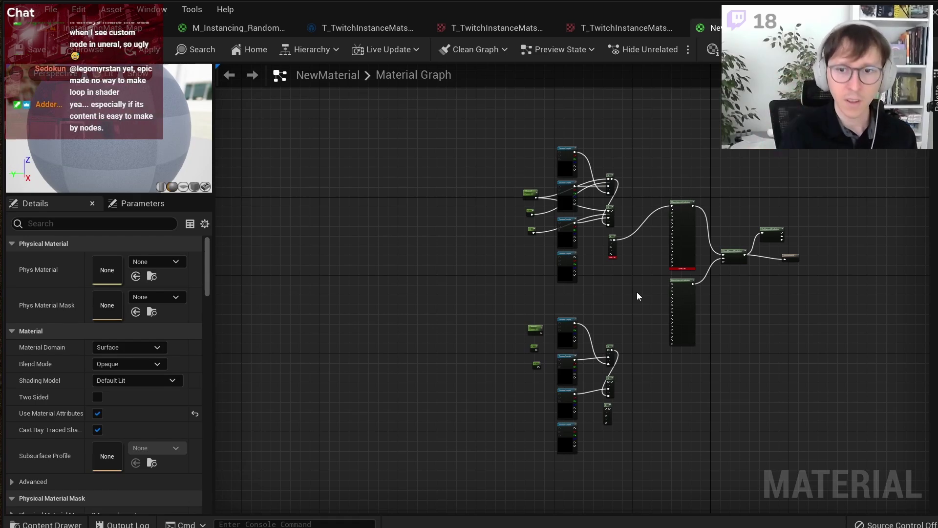
pyautogui.scroll(5, 626, 290)
pyautogui.scroll(1, 608, 289)
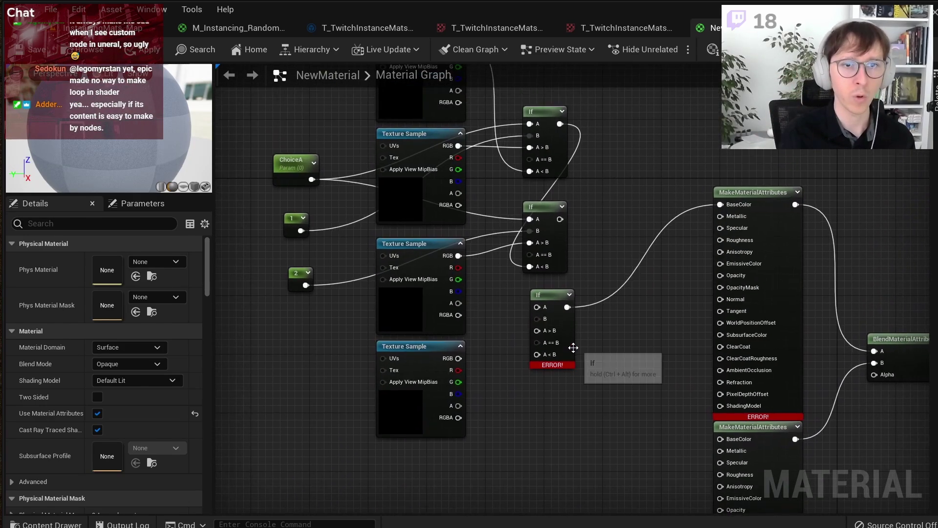
pyautogui.scroll(-1, 573, 347)
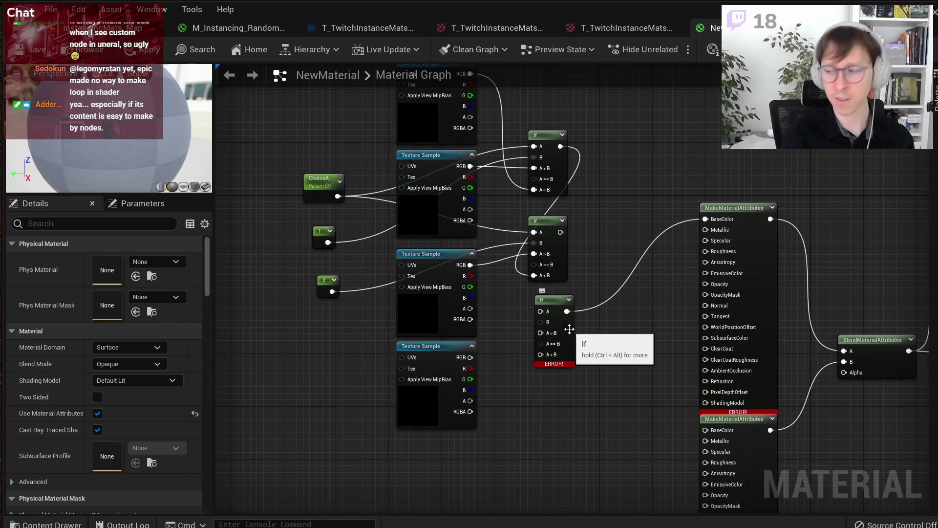
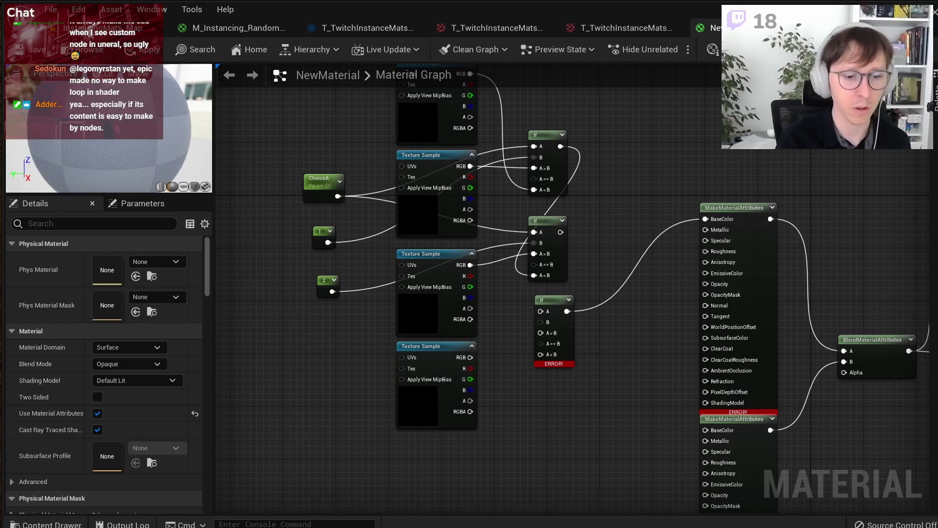
# Step: Look up UDIM documentation in the browser, opening the Foundry UDIM Workflow page
pyautogui.hotkey('alt', 'Tab')
pyautogui.click(733, 14)
pyautogui.click(523, 17)
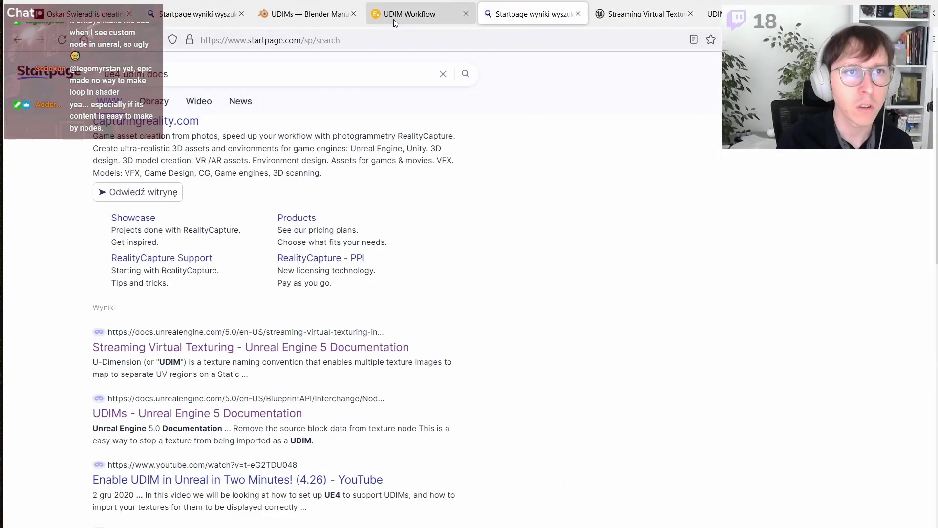
pyautogui.click(394, 19)
pyautogui.middleClick(590, 15)
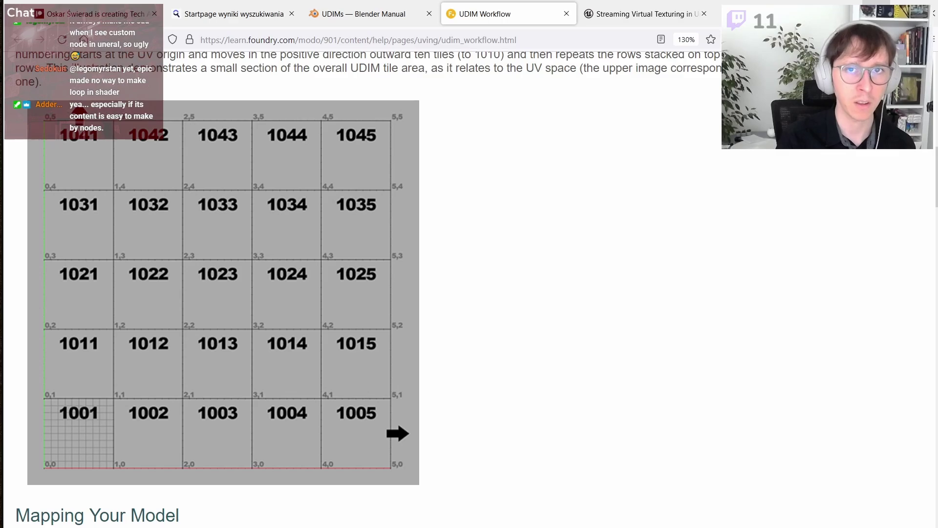
# Step: Frame the whole material graph in Unreal, then place File Explorer over it
pyautogui.hotkey('alt', 'Tab')
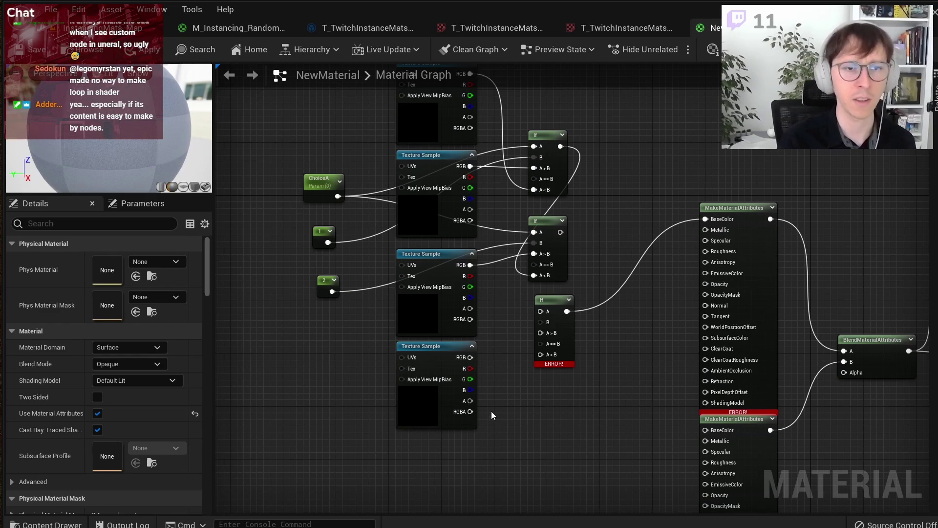
pyautogui.scroll(-5, 490, 406)
pyautogui.moveTo(522, 399)
pyautogui.mouseDown(button='right')
pyautogui.moveTo(522, 302)
pyautogui.moveTo(519, 324)
pyautogui.mouseUp(button='right')
pyautogui.scroll(1, 523, 338)
pyautogui.scroll(3, 522, 302)
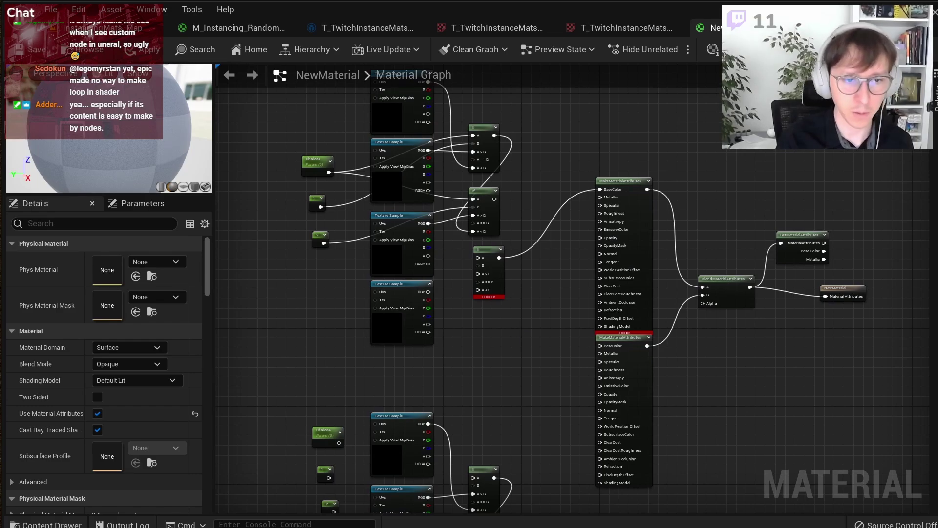
pyautogui.moveTo(937, 206); pyautogui.dragTo(595, 111)
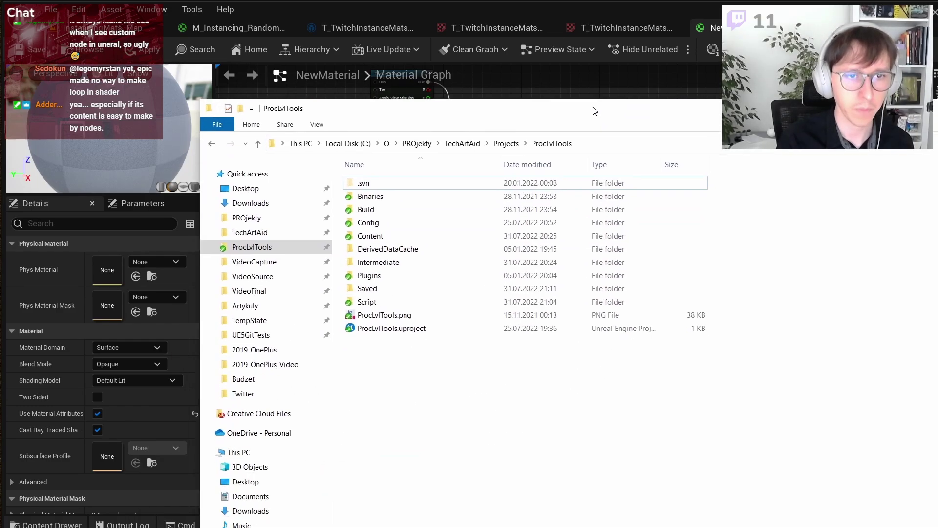
# Step: Open the Textures folder of ProcLvlTools_Content via the Projects folder
pyautogui.click(506, 144)
pyautogui.doubleClick(401, 411)
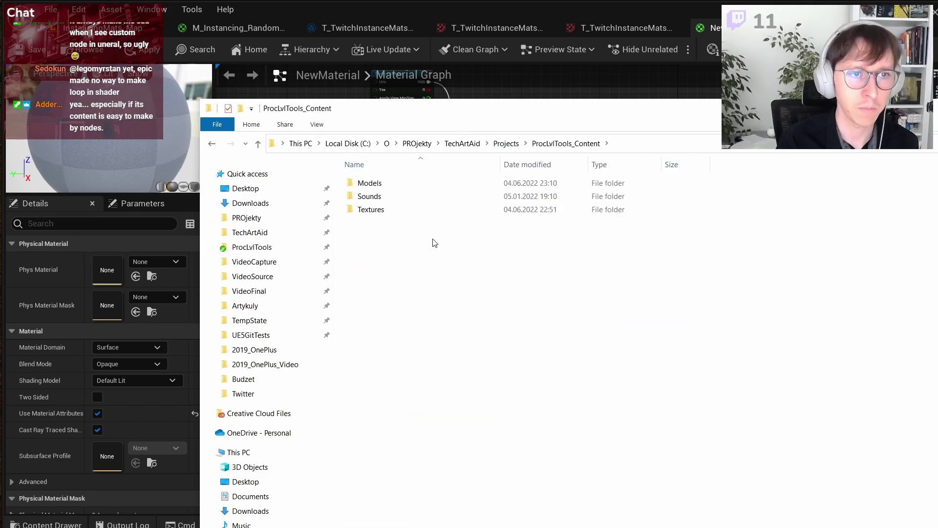
pyautogui.doubleClick(410, 208)
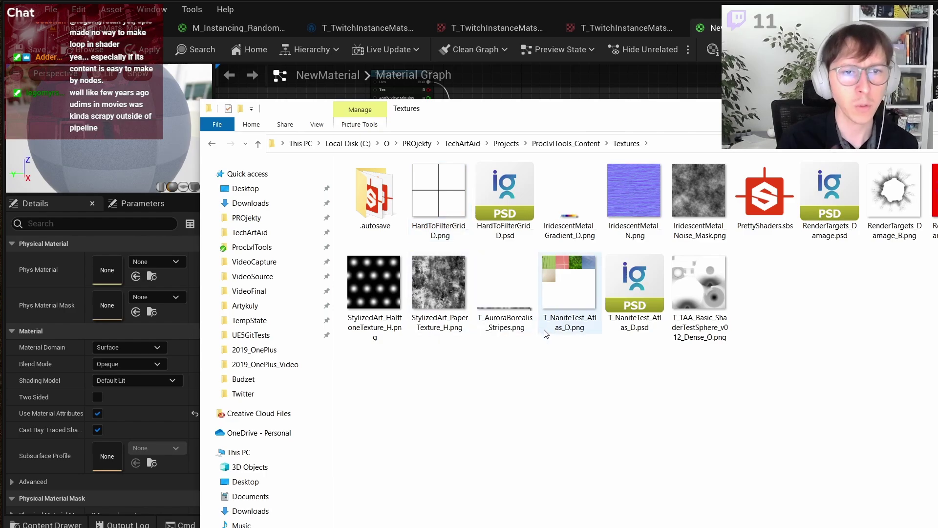
# Step: Check the Models folder, reopen Textures, then return to the Unreal material graph
pyautogui.click(566, 143)
pyautogui.doubleClick(413, 186)
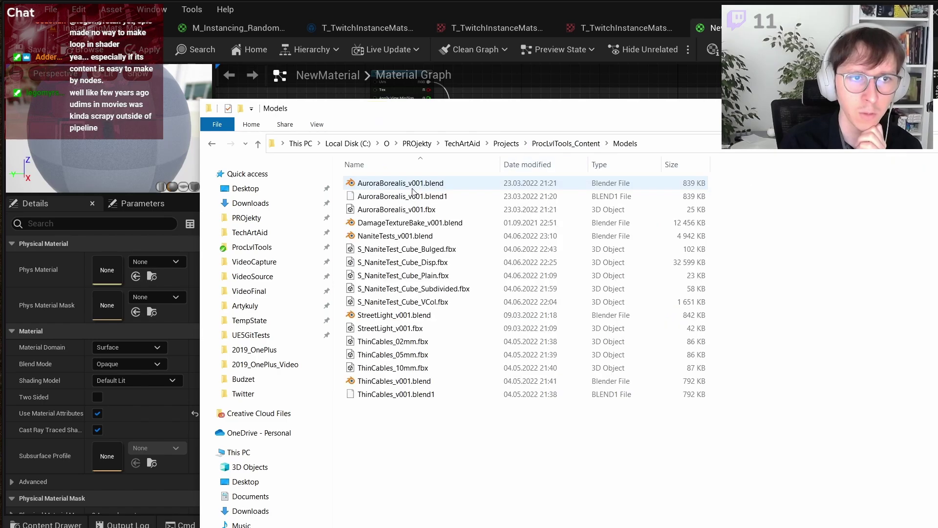
pyautogui.click(552, 143)
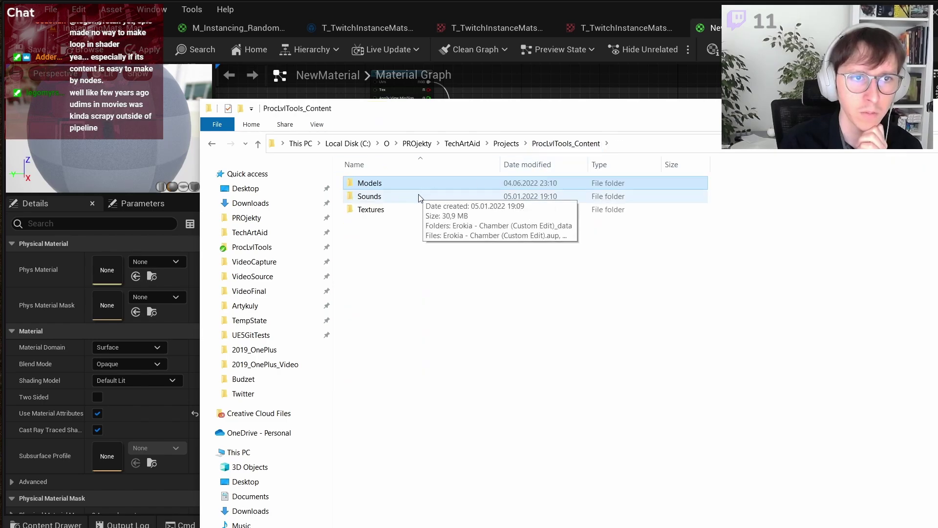
pyautogui.click(416, 214)
pyautogui.doubleClick(416, 214)
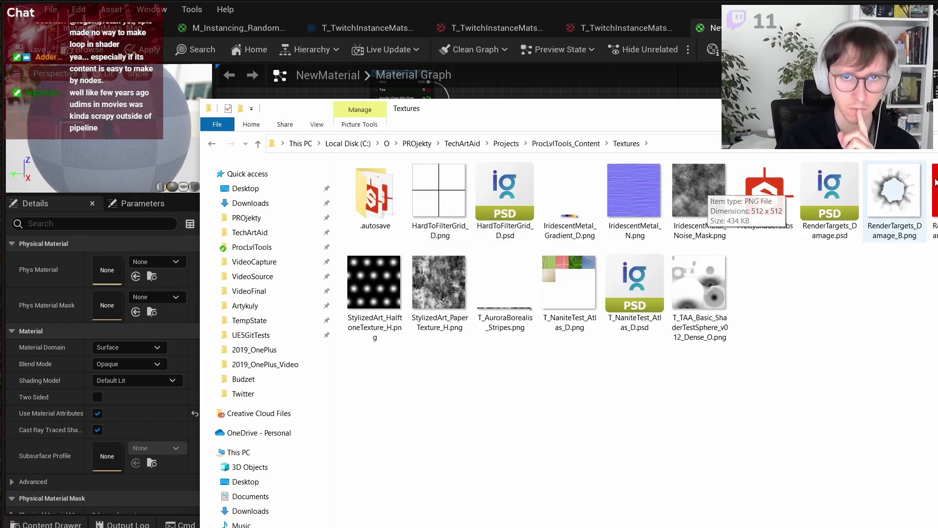
pyautogui.click(248, 102)
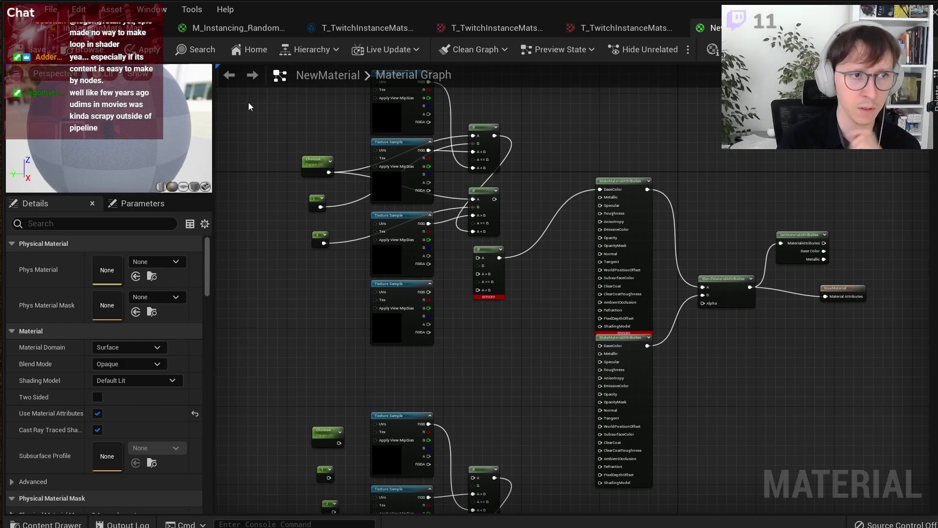
# Step: Inspect the T_TwitchInstanceMats texture array and next texture tab, then return to the InstancingMats level
pyautogui.click(166, 28)
pyautogui.click(362, 29)
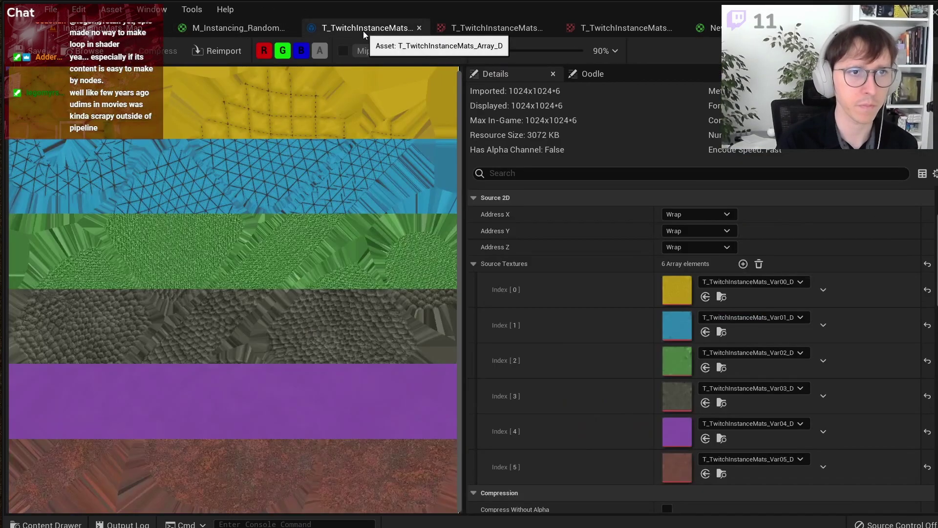
pyautogui.click(469, 30)
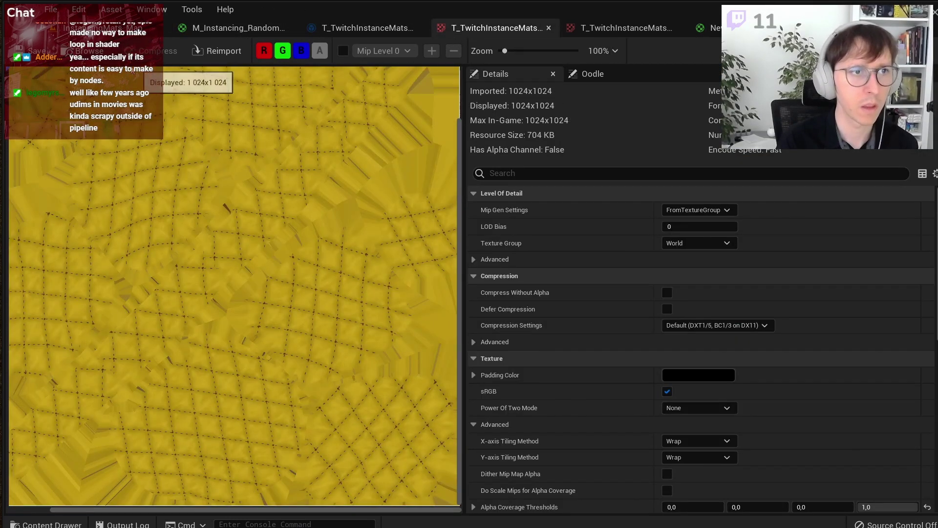
pyautogui.click(166, 28)
pyautogui.moveTo(243, 341)
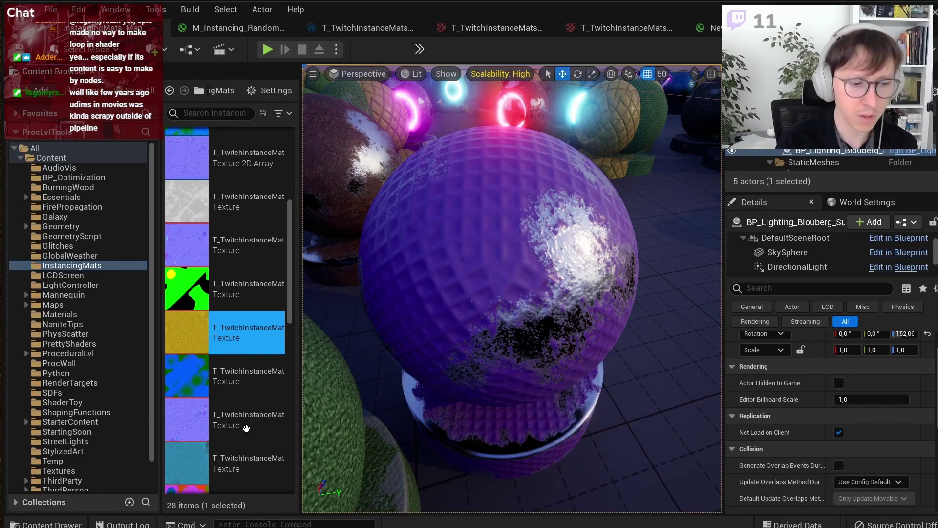
# Step: Open the TwitchInstanceMats project's Textures folder from Projects in File Explorer
pyautogui.hotkey('alt', 'Tab')
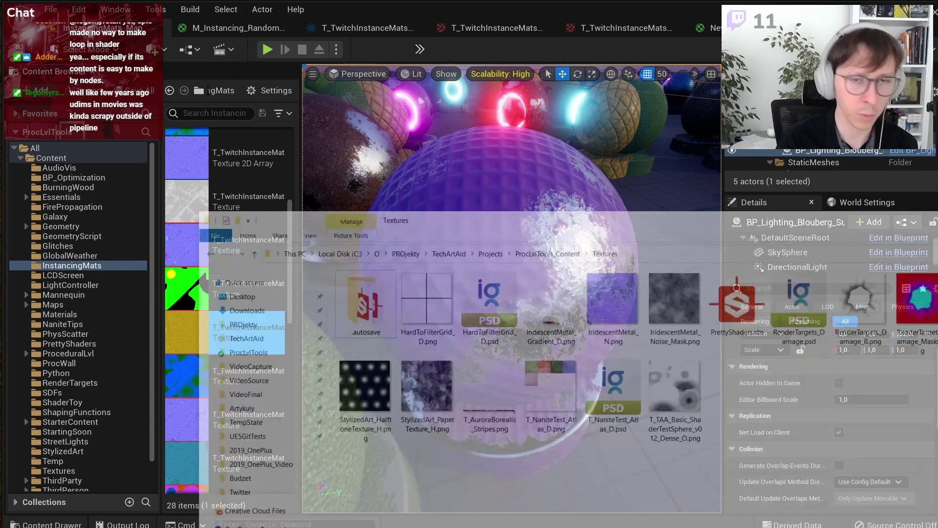
pyautogui.click(508, 143)
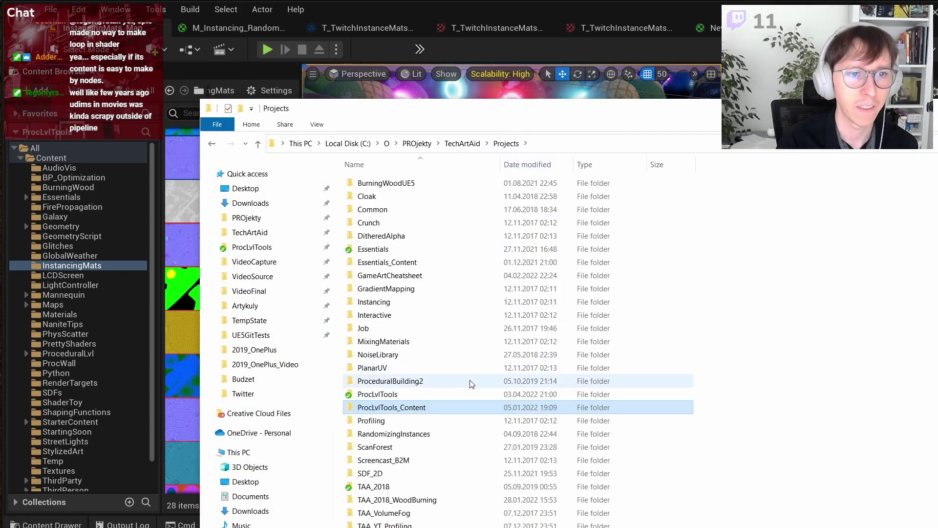
pyautogui.scroll(-1, 469, 380)
pyautogui.write('twitchin')
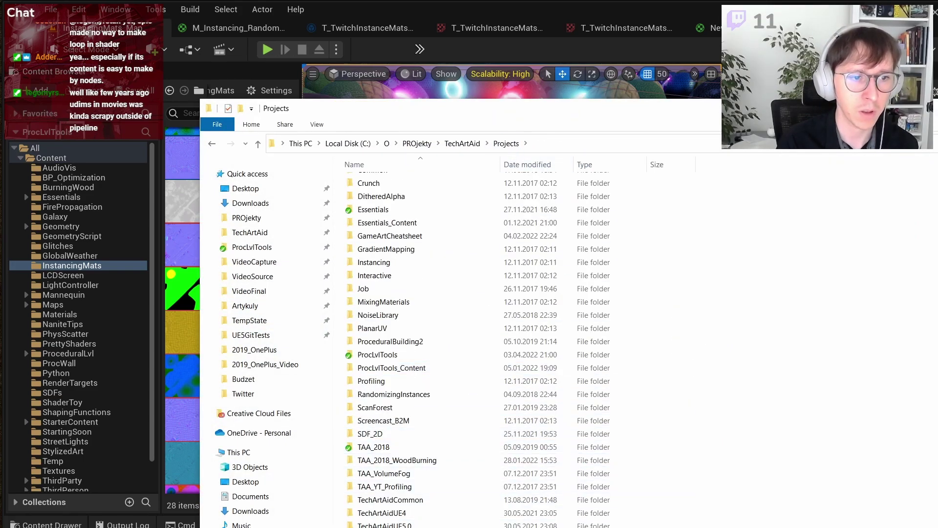
pyautogui.moveTo(522, 108); pyautogui.dragTo(486, 29)
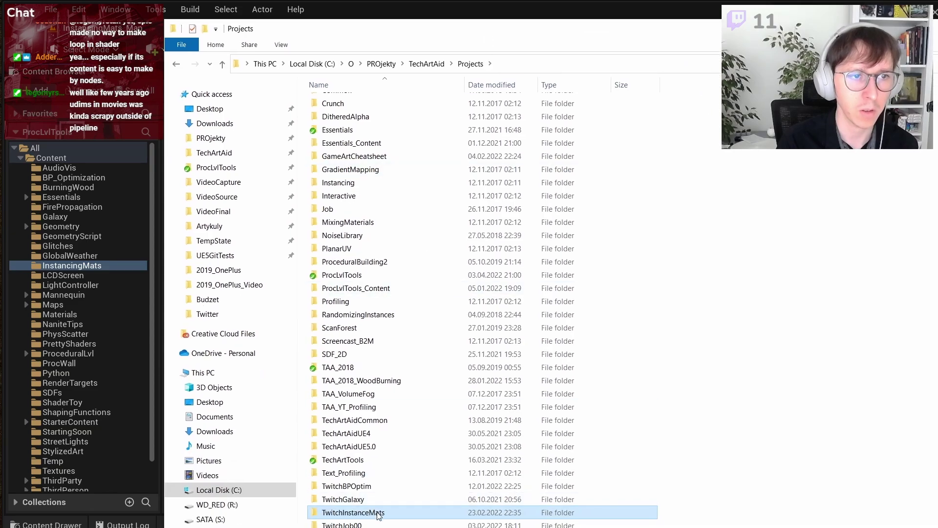
pyautogui.doubleClick(377, 513)
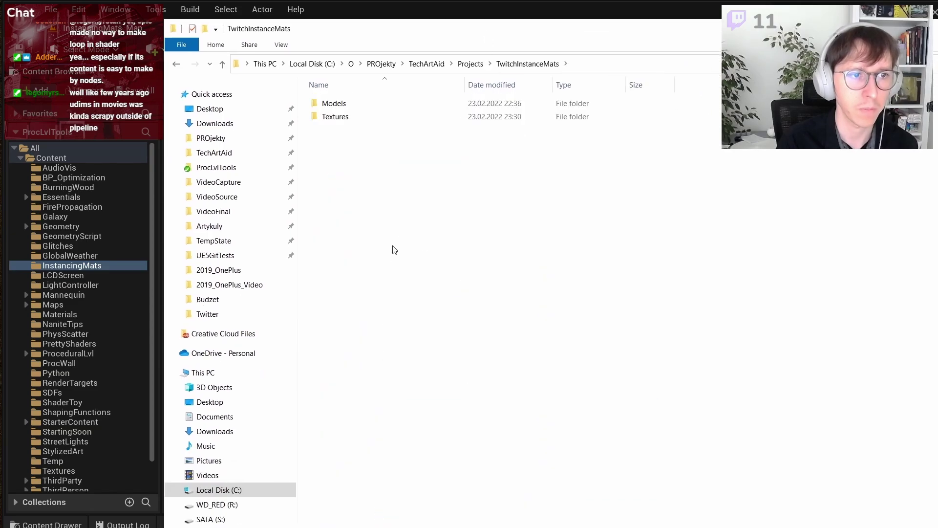
pyautogui.doubleClick(374, 115)
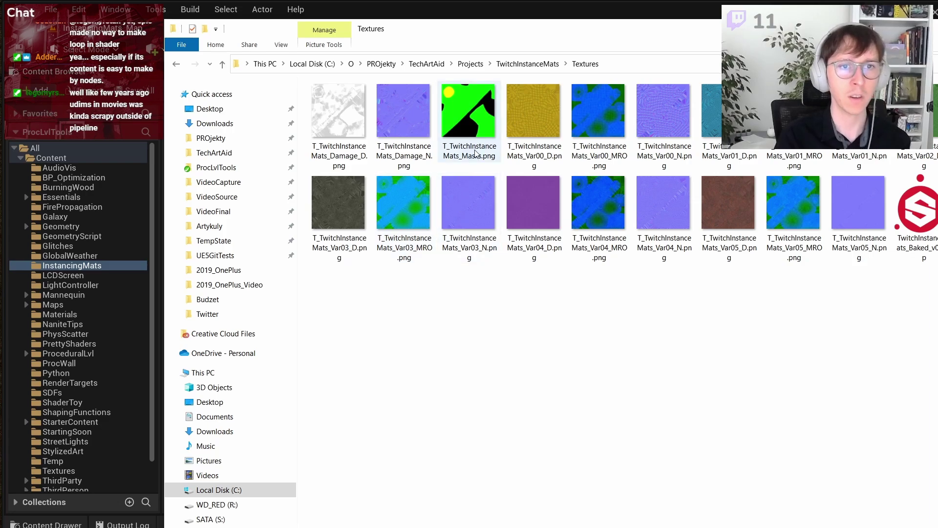
# Step: Inspect the yellow Var00_D diffuse texture, then switch to the Tech Art Aid site in Firefox
pyautogui.click(532, 120)
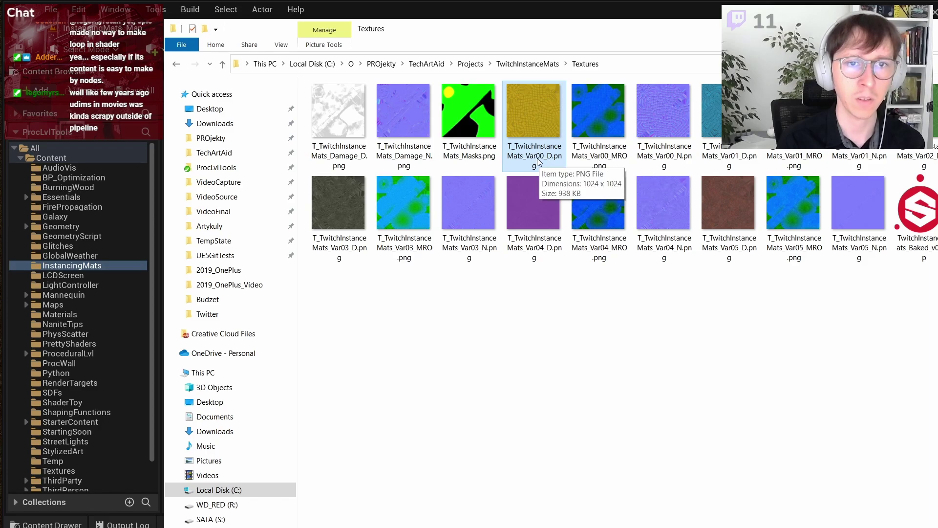
pyautogui.click(604, 330)
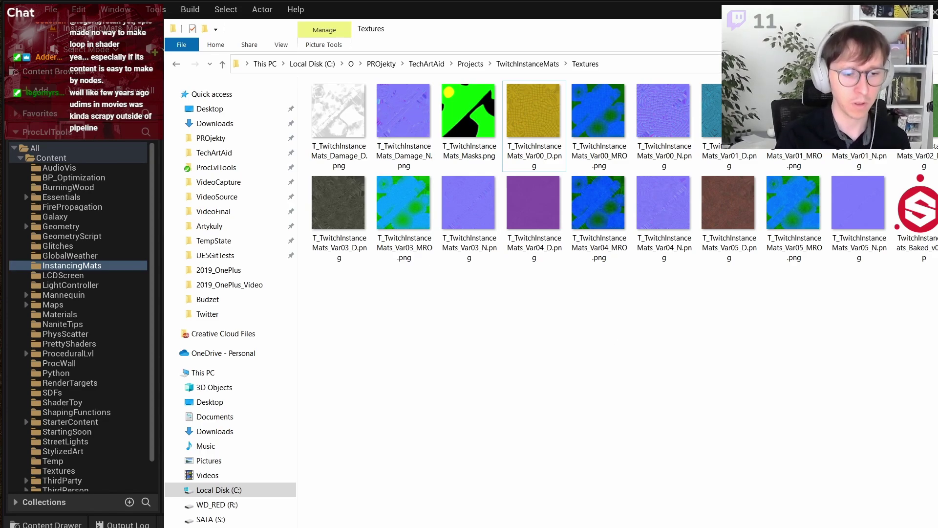
pyautogui.hotkey('alt', 'Tab')
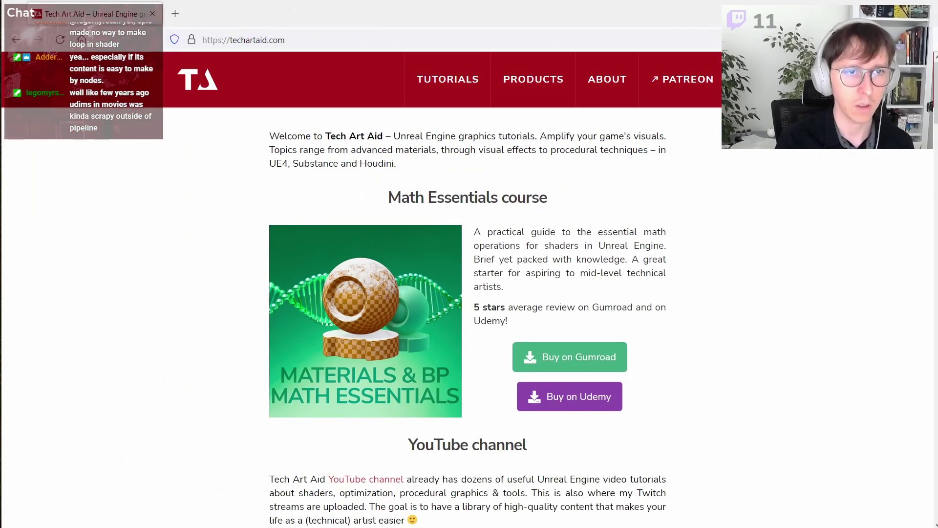
# Step: Open Tech Art Aid's PATREON link in a new Firefox tab and switch to it
pyautogui.rightClick(684, 86)
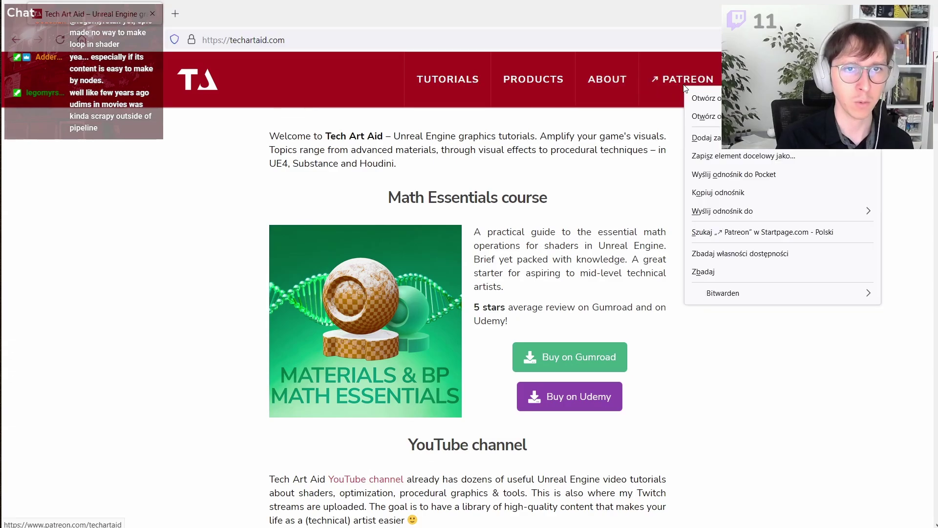
pyautogui.click(703, 97)
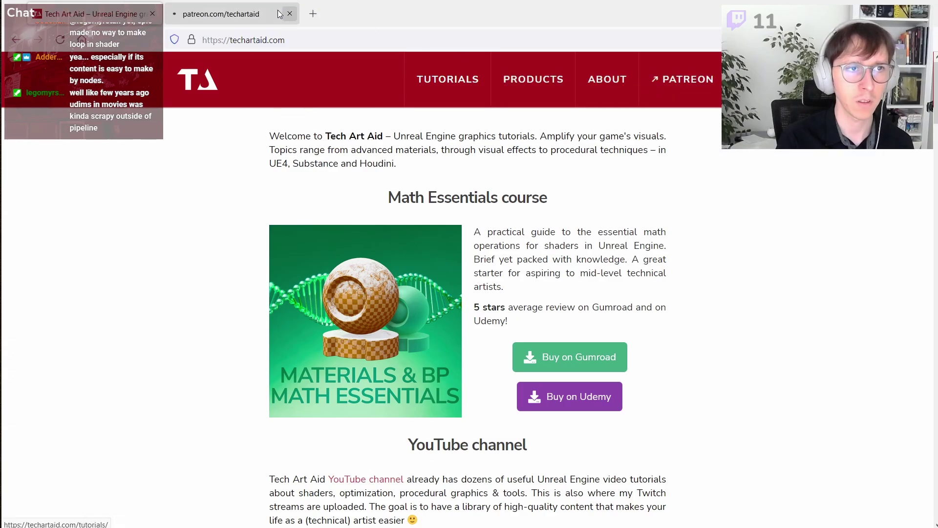
pyautogui.click(247, 18)
# Step: Accept Patreon's privacy settings, view the membership tiers, then return to Unreal
pyautogui.scroll(-5, 358, 286)
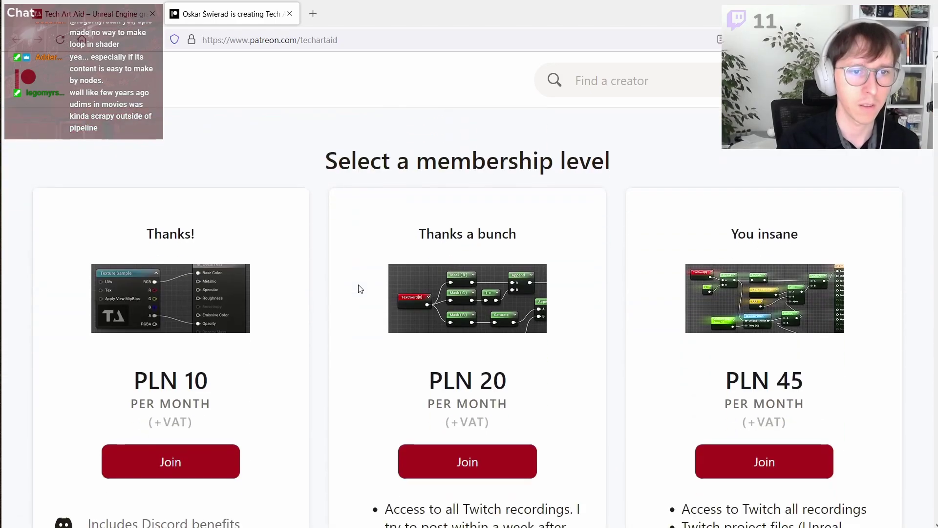
pyautogui.scroll(-3, 359, 288)
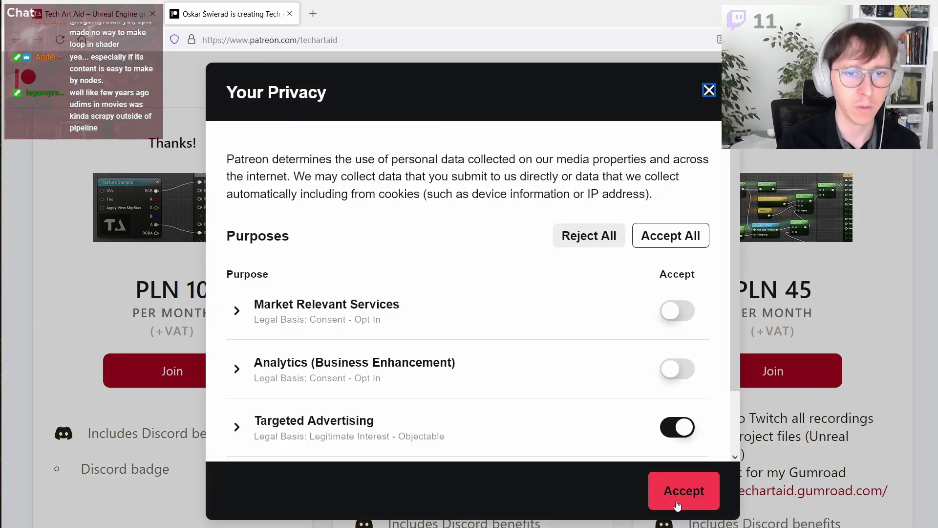
pyautogui.click(678, 505)
pyautogui.scroll(-8, 406, 233)
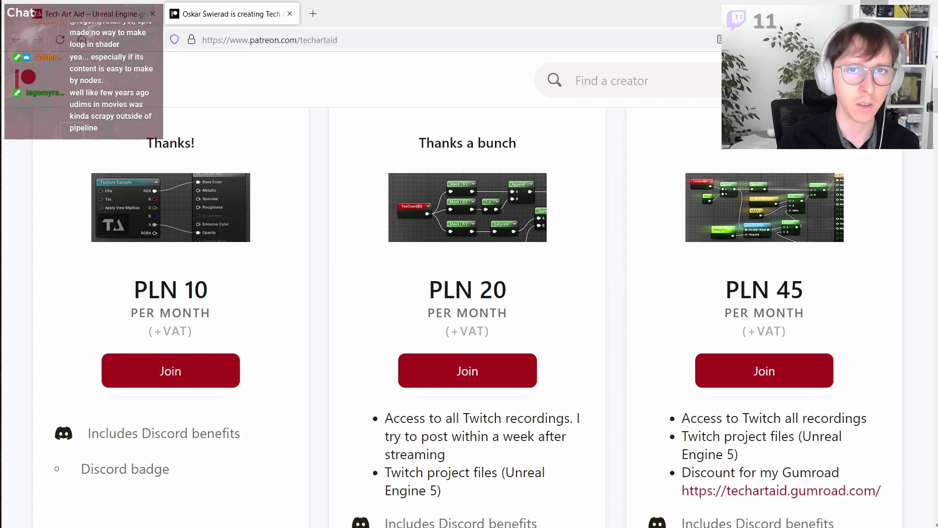
pyautogui.hotkey('alt', 'Tab')
pyautogui.click(398, 17)
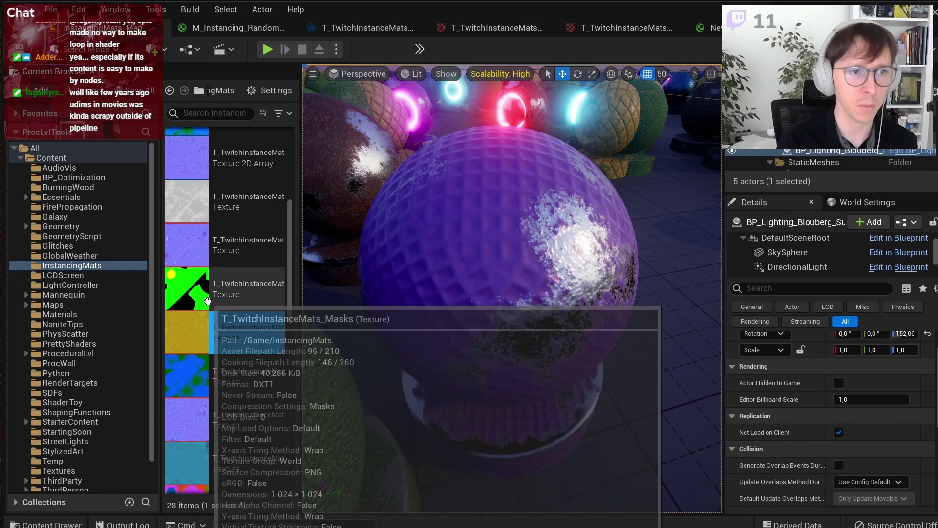
# Step: Zoom the InstancingMats viewport in and out to view the spheres with varied instanced materials
pyautogui.scroll(-3, 128, 278)
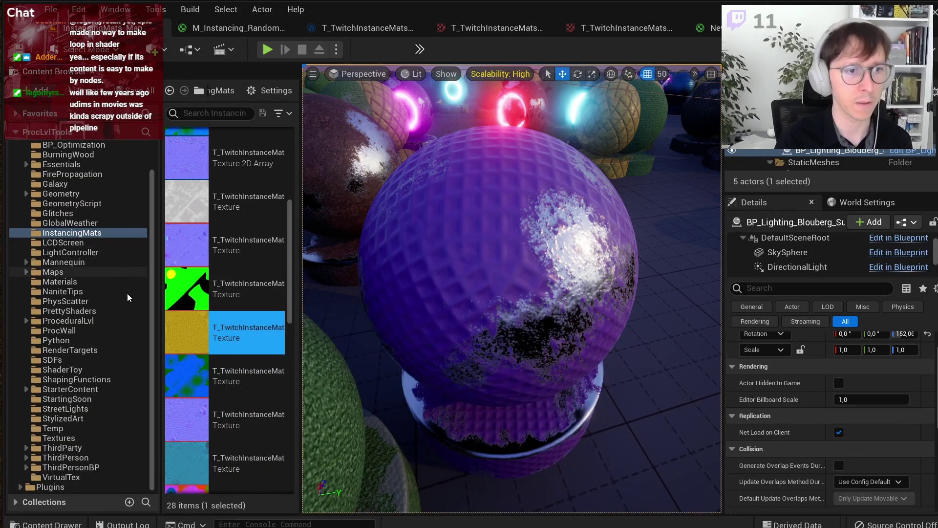
pyautogui.scroll(3, 84, 438)
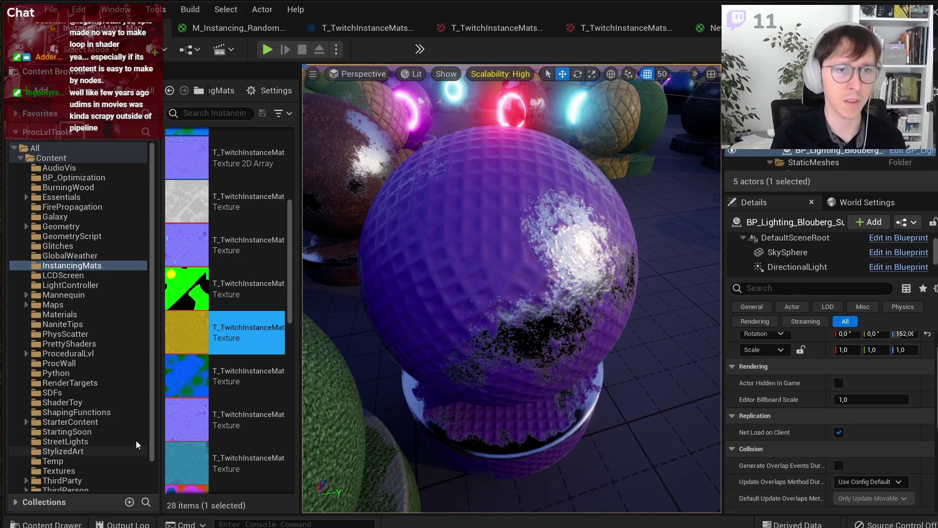
pyautogui.scroll(-10, 673, 175)
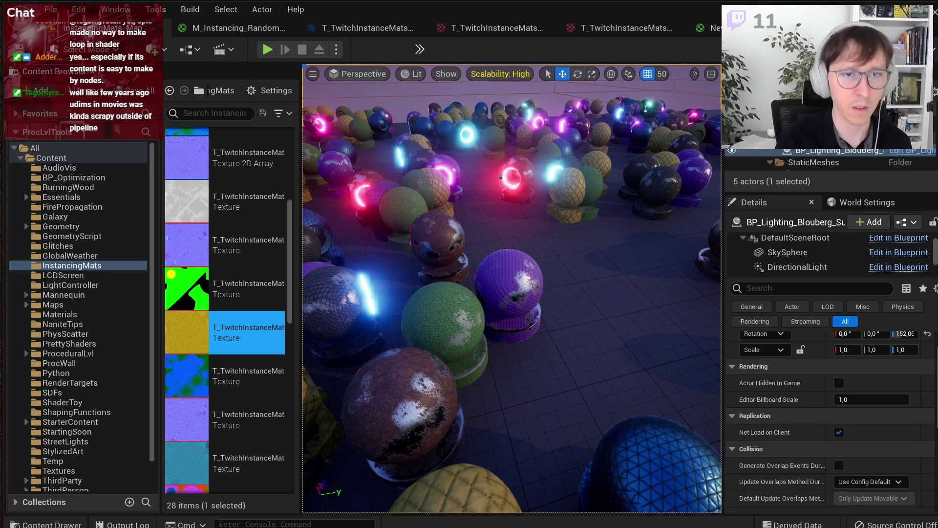
pyautogui.hotkey('alt', 'Tab')
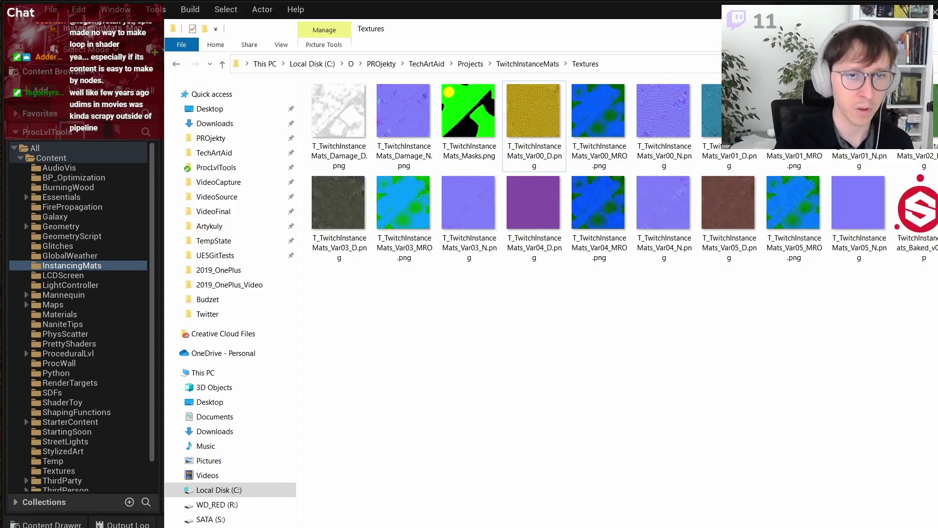
pyautogui.hotkey('alt', 'Tab')
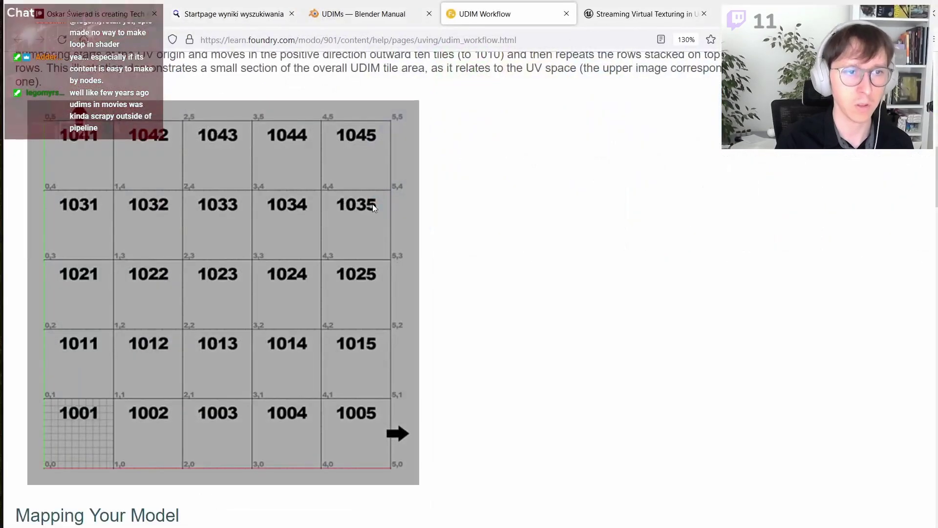
pyautogui.click(608, 21)
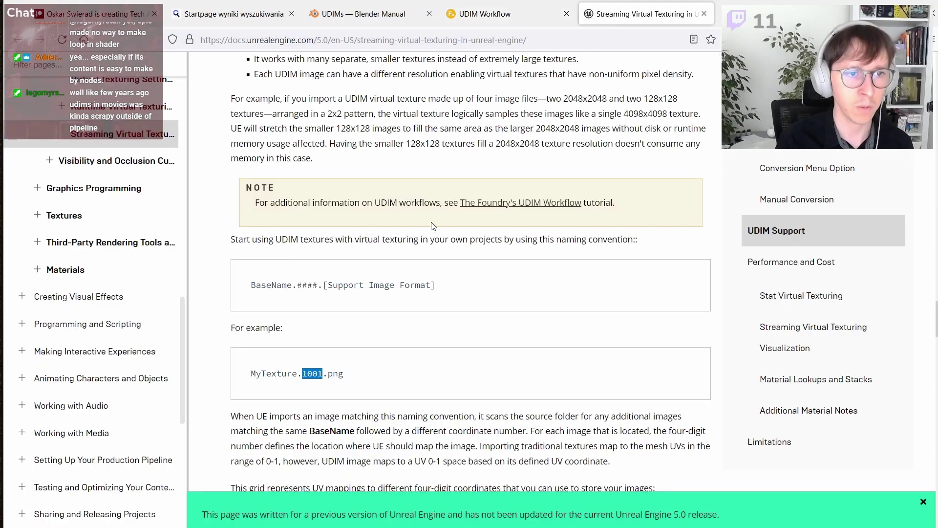
pyautogui.moveTo(252, 374); pyautogui.dragTo(283, 374)
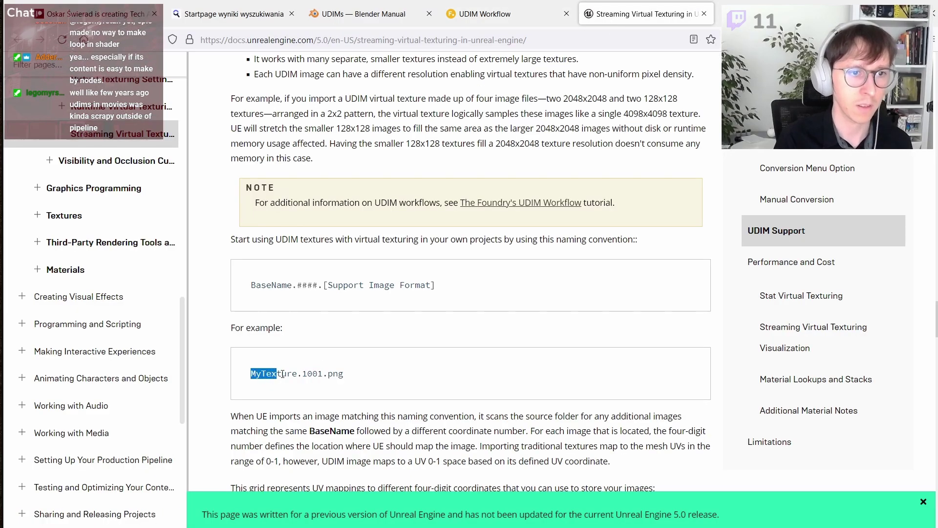
pyautogui.doubleClick(313, 374)
pyautogui.click(511, 18)
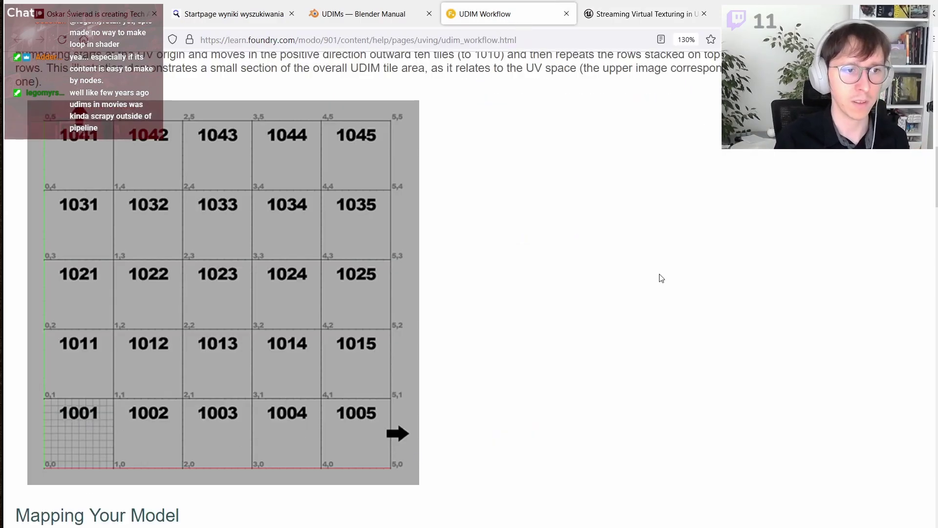
pyautogui.hotkey('alt', 'Tab')
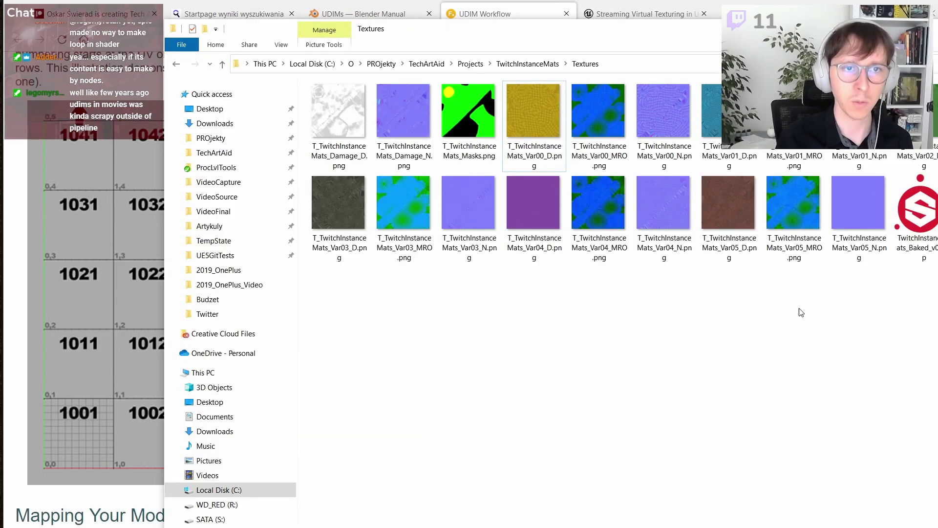
pyautogui.click(544, 135)
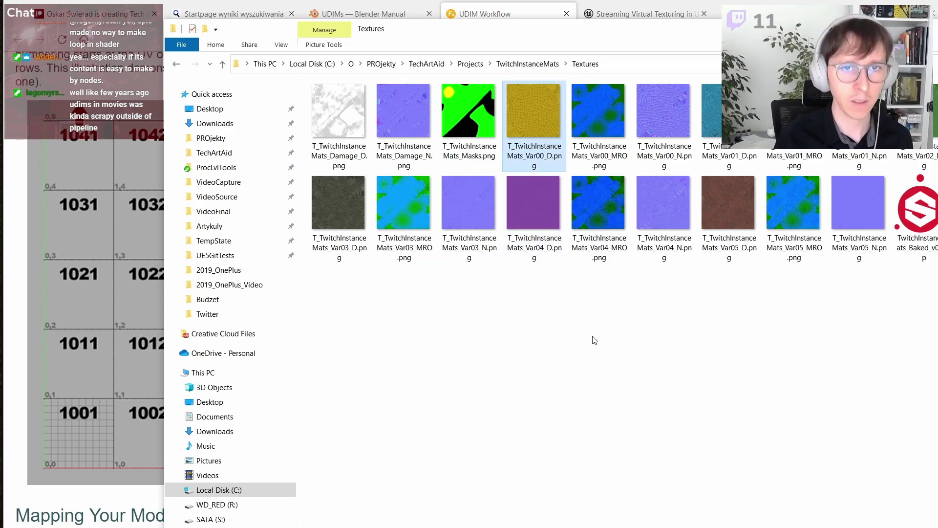
pyautogui.click(411, 116)
pyautogui.press('Left')
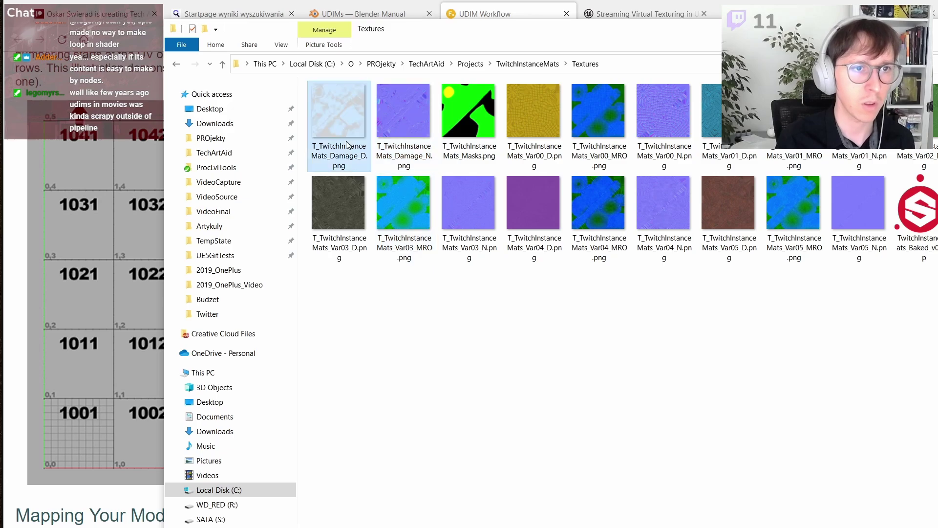
pyautogui.click(420, 126)
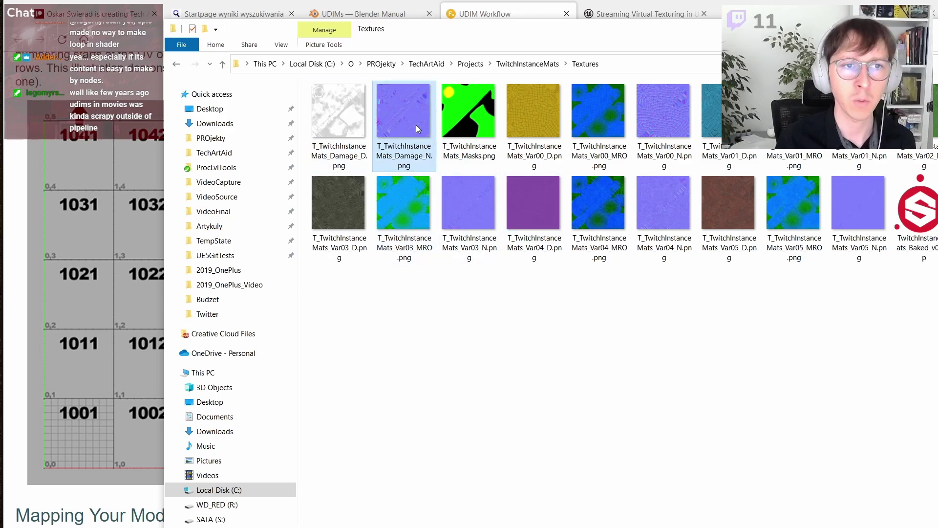
# Step: Select the Var00_D through Var05_N textures and paste duplicates of them
pyautogui.click(472, 140)
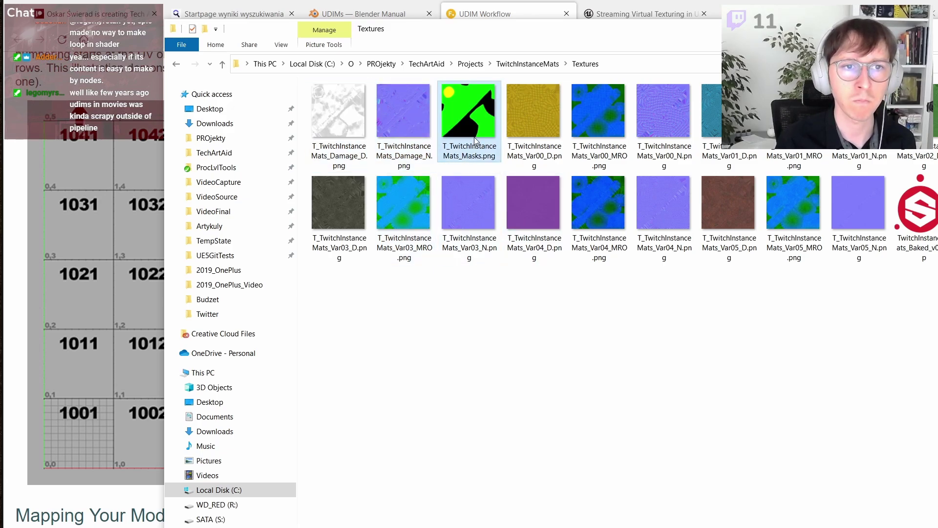
pyautogui.click(542, 131)
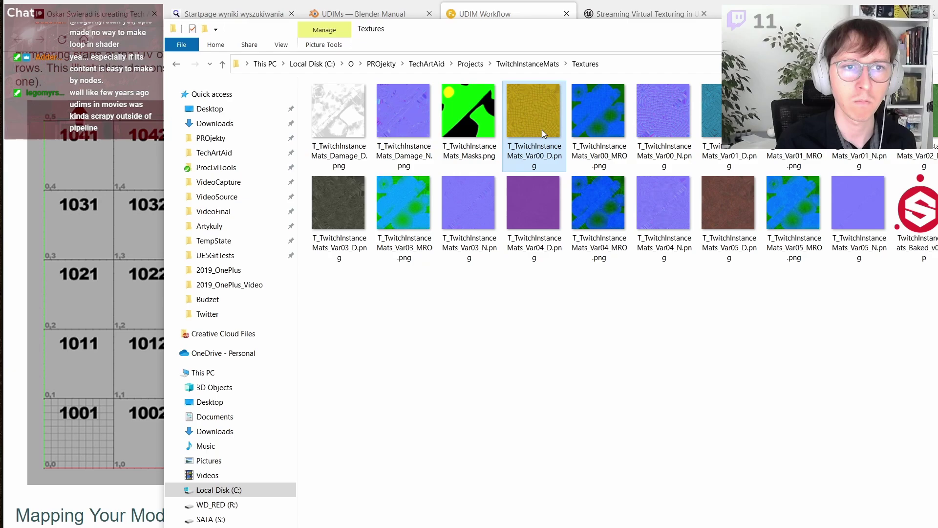
pyautogui.keyDown('shift'); pyautogui.click(842, 201); pyautogui.keyUp('shift')
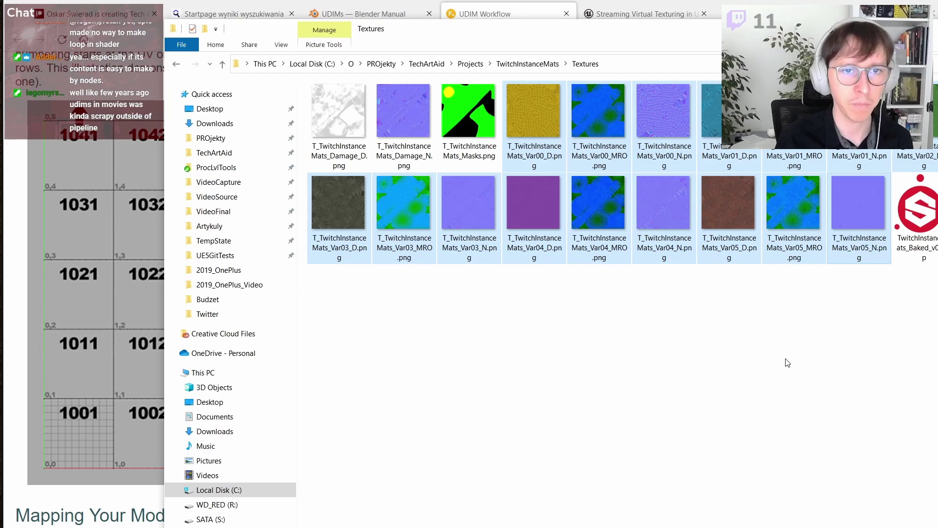
pyautogui.hotkey('ctrl', 'c')
pyautogui.hotkey('ctrl', 'v')
# Step: Create a new folder named UDIM inside Textures
pyautogui.rightClick(514, 376)
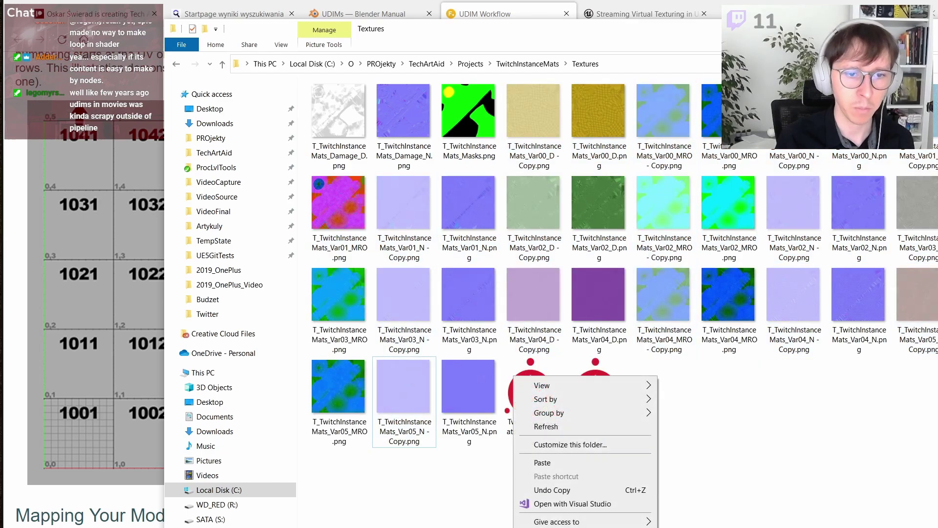
pyautogui.click(704, 489)
pyautogui.write('UDIM')
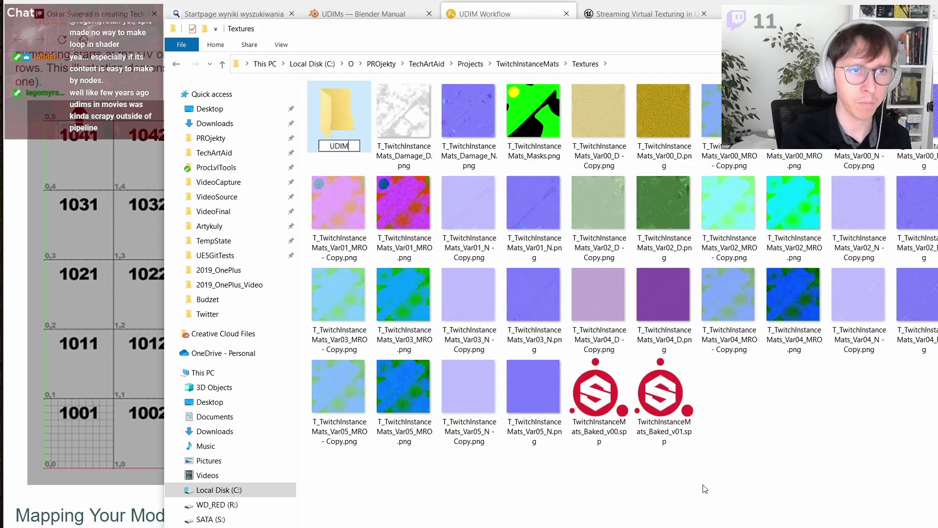
pyautogui.press('Return')
pyautogui.press('Return')
# Step: Paste the copies into UDIM and rename the Var00_D copy to T_TwitchInstanceMats_D.1001.png
pyautogui.hotkey('ctrl', 'v')
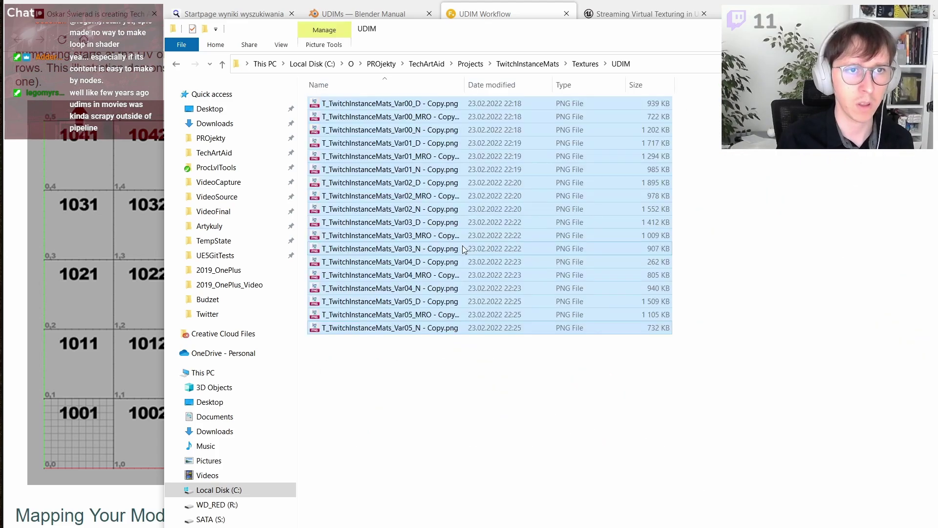
pyautogui.moveTo(465, 89); pyautogui.dragTo(498, 89)
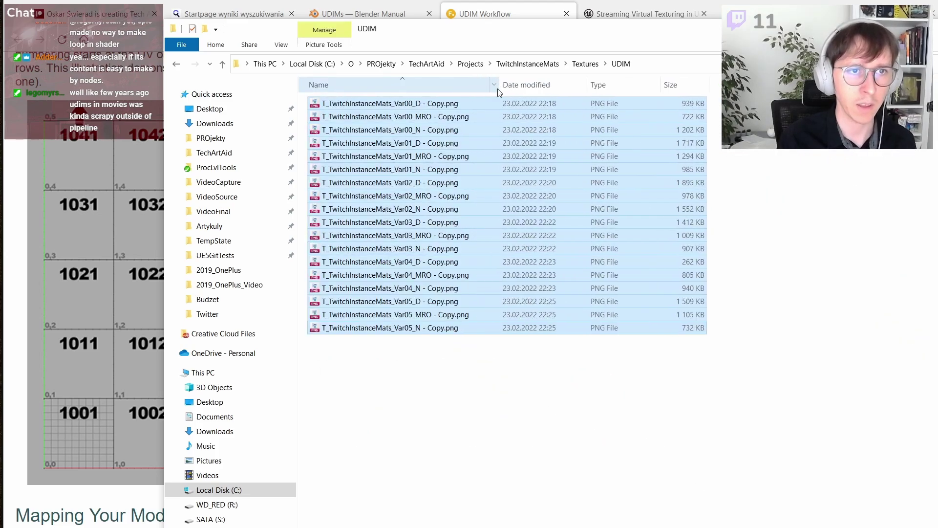
pyautogui.click(468, 108)
pyautogui.press('F2')
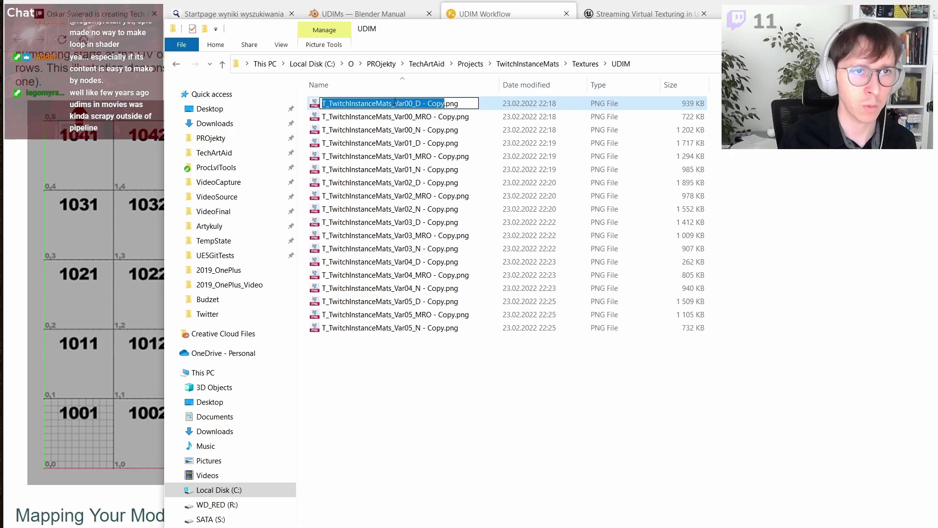
pyautogui.moveTo(395, 103); pyautogui.dragTo(447, 103)
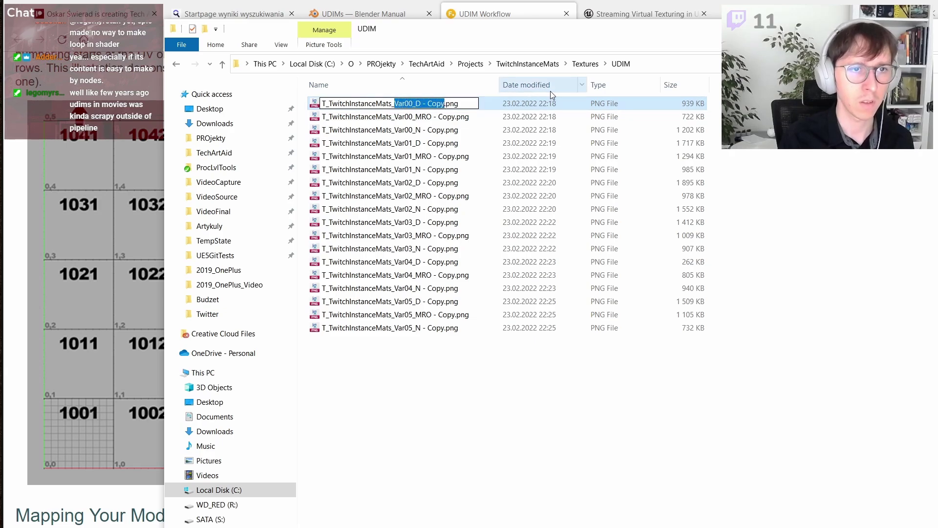
pyautogui.write('D.')
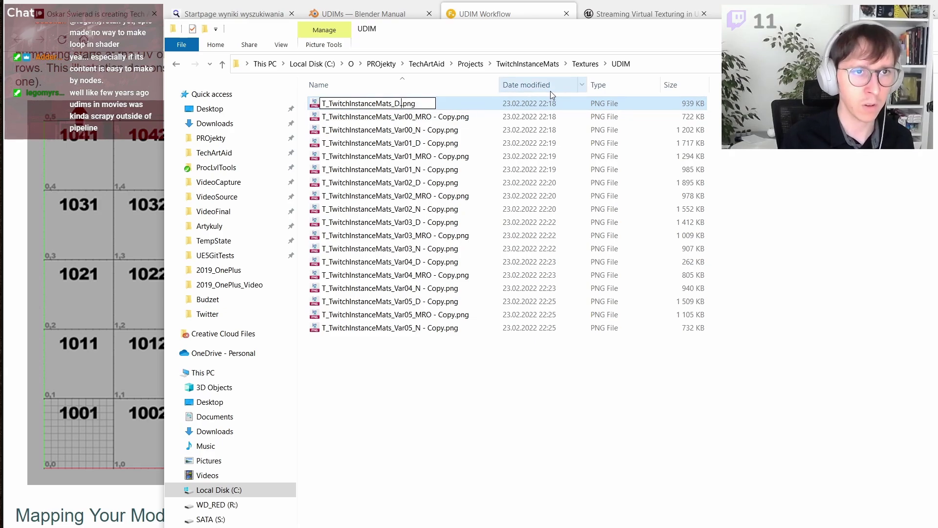
pyautogui.write('100')
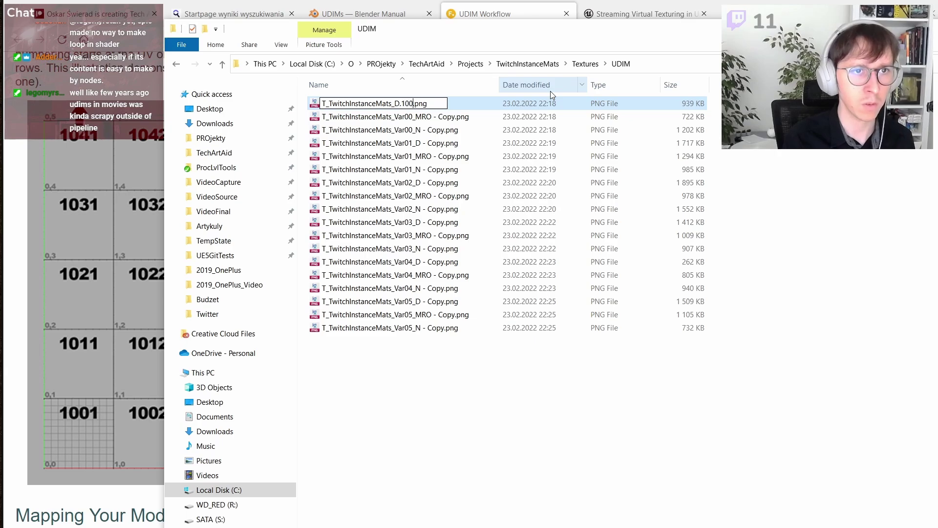
pyautogui.write('1')
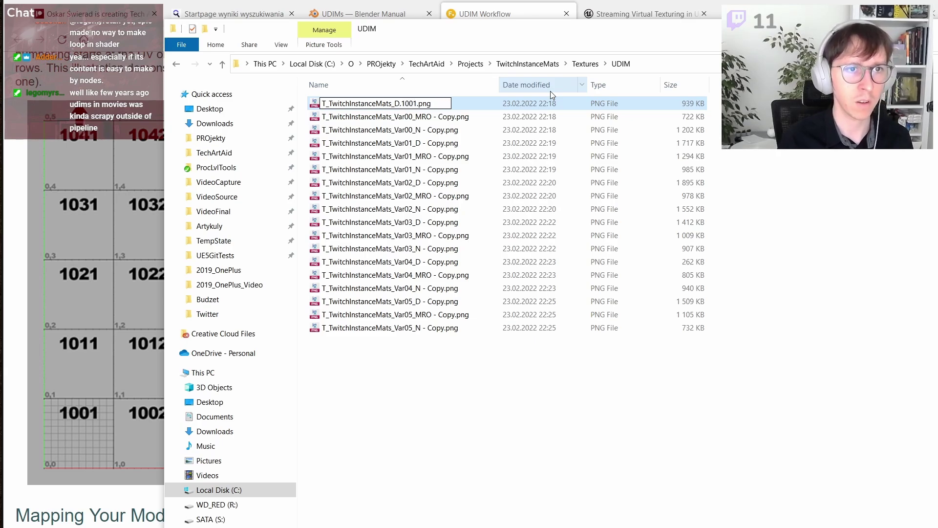
pyautogui.press('Return')
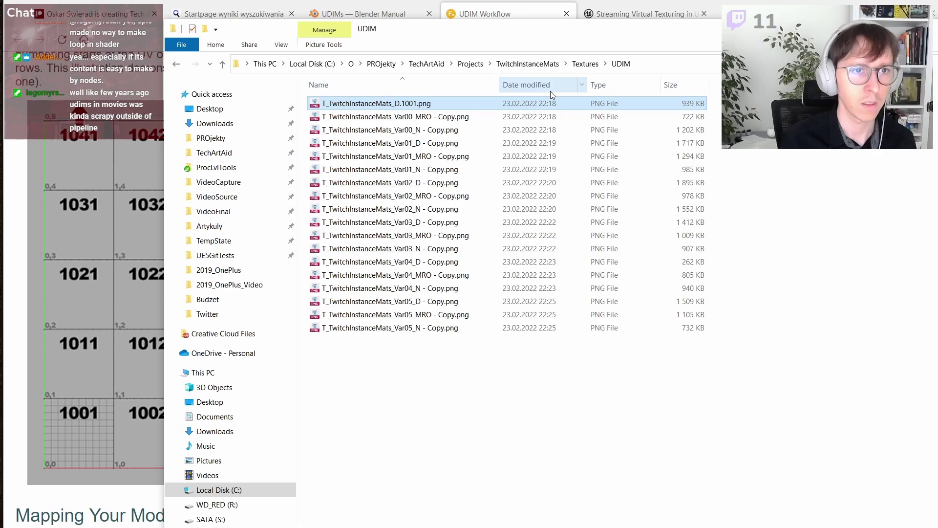
# Step: Rename the Var01_D copy to T_TwitchInstanceMats_D.1002.png
pyautogui.click(425, 143)
pyautogui.press('F2')
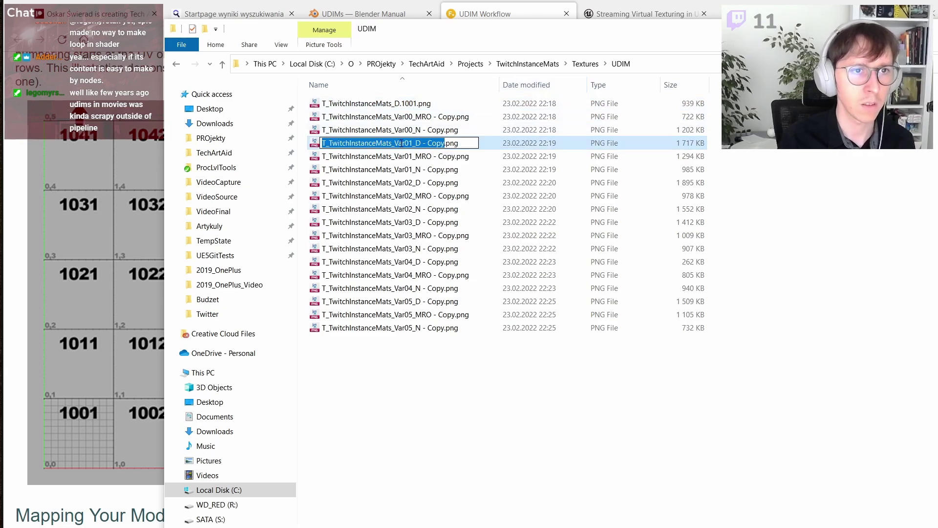
pyautogui.moveTo(397, 143); pyautogui.dragTo(445, 142)
pyautogui.press('BackSpace')
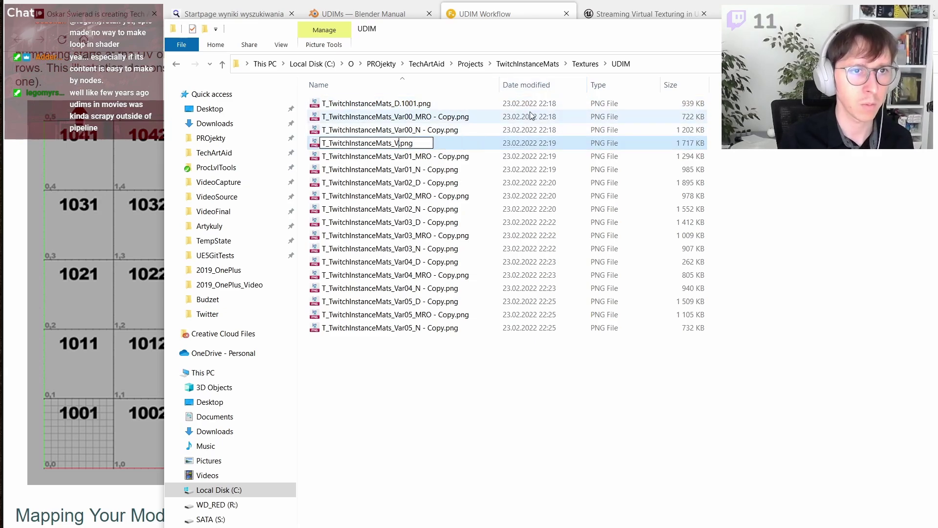
pyautogui.write('D.1002')
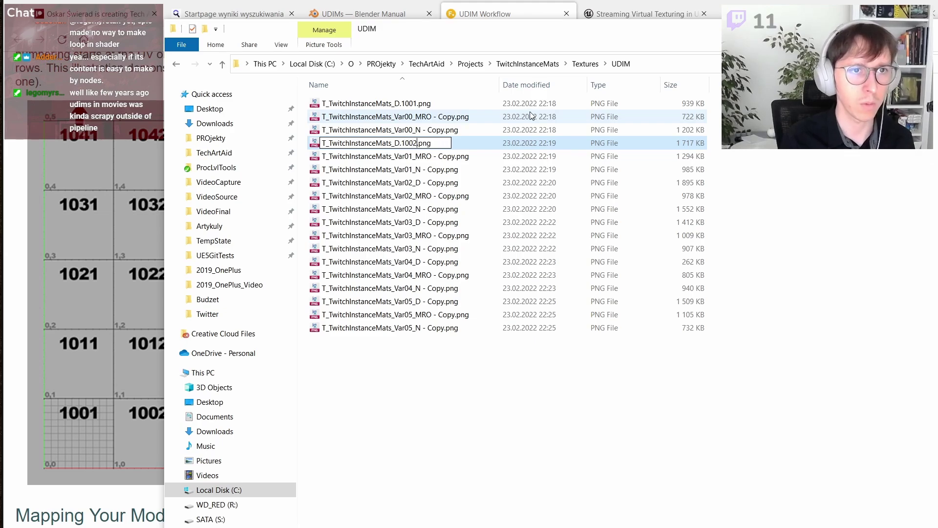
pyautogui.press('Return')
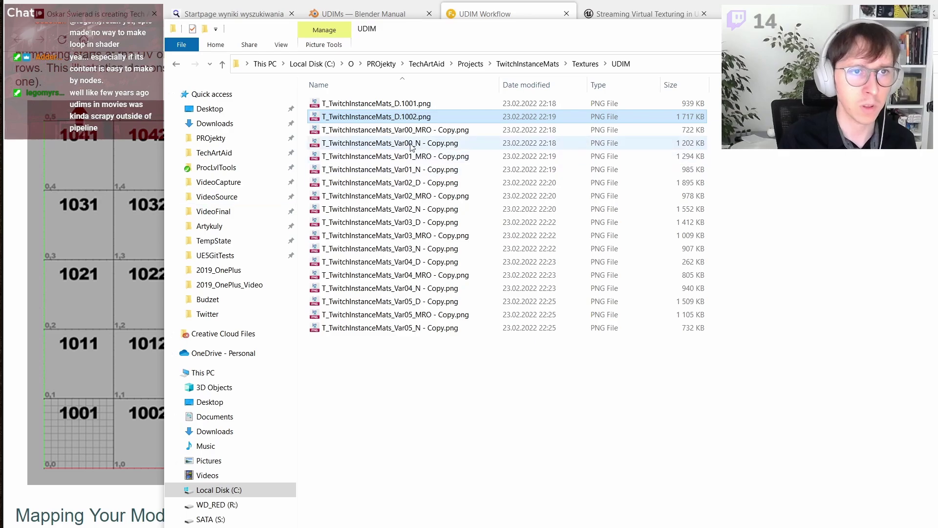
# Step: Rename the Var02_D copy to T_TwitchInstanceMats_D.1003.png
pyautogui.click(391, 184)
pyautogui.press('F2')
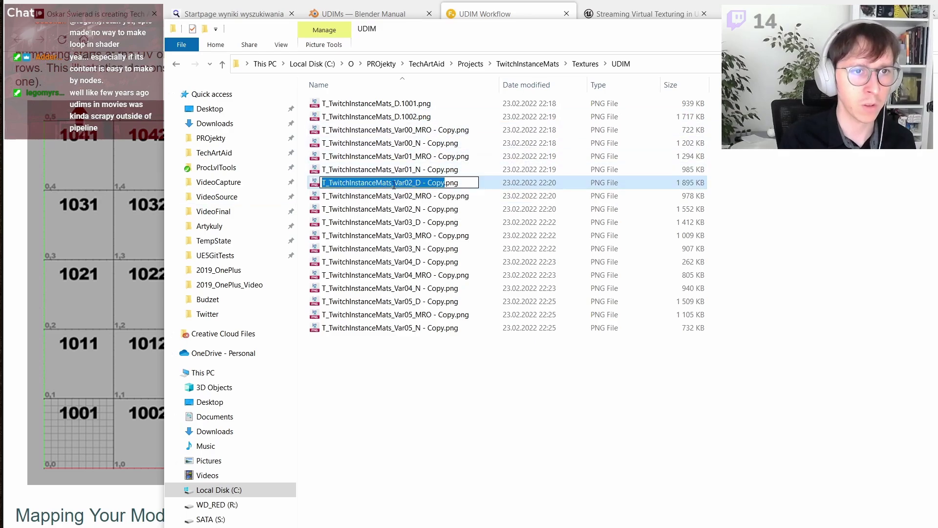
pyautogui.click(394, 183)
pyautogui.moveTo(404, 184); pyautogui.dragTo(445, 184)
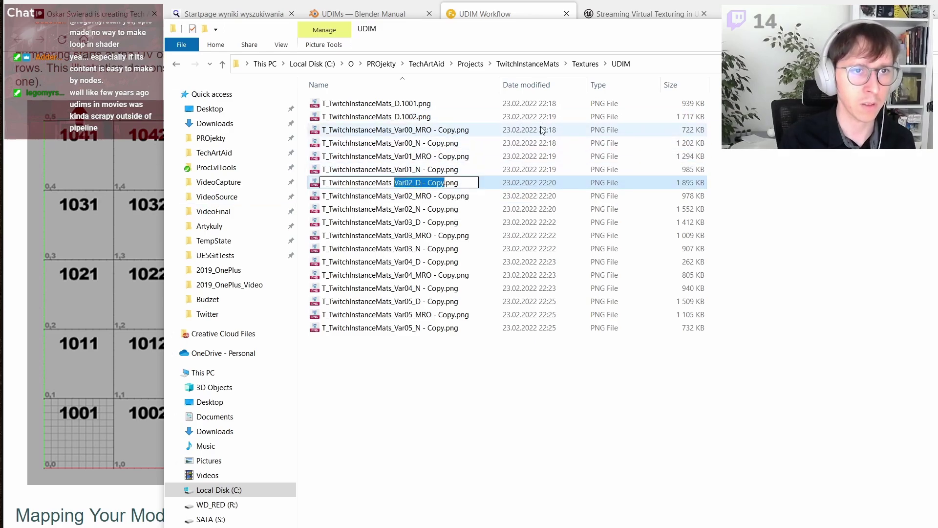
pyautogui.press('BackSpace')
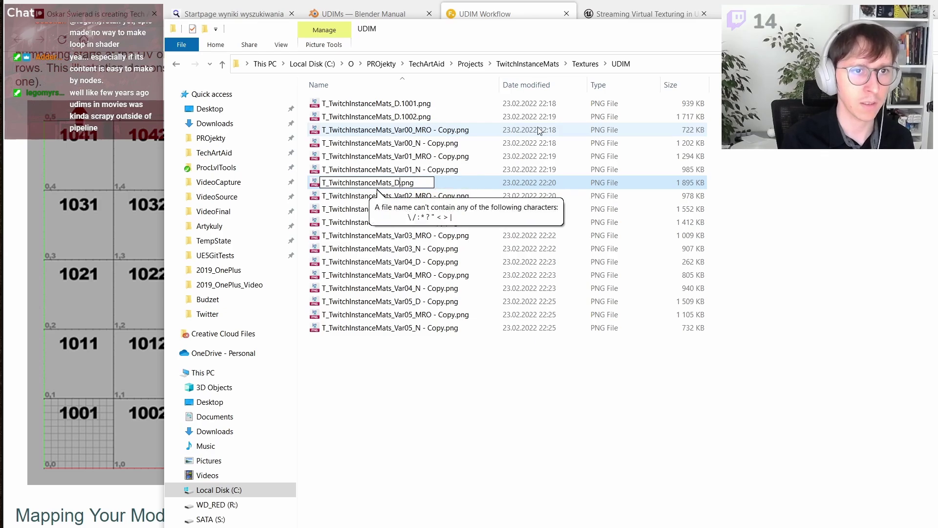
pyautogui.write('D')
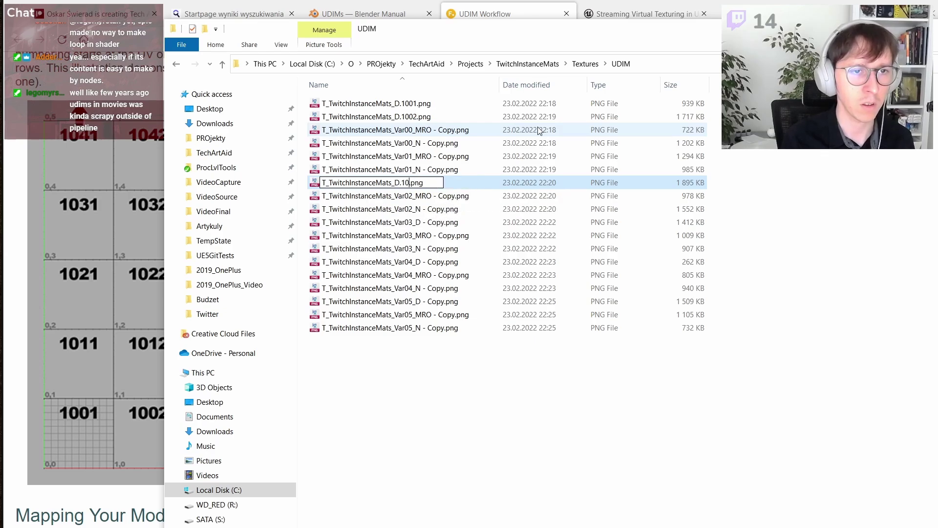
pyautogui.press('Return')
# Step: Rename the Var03_D copy to T_TwitchInstanceMats_D.1004.png
pyautogui.press('Down')
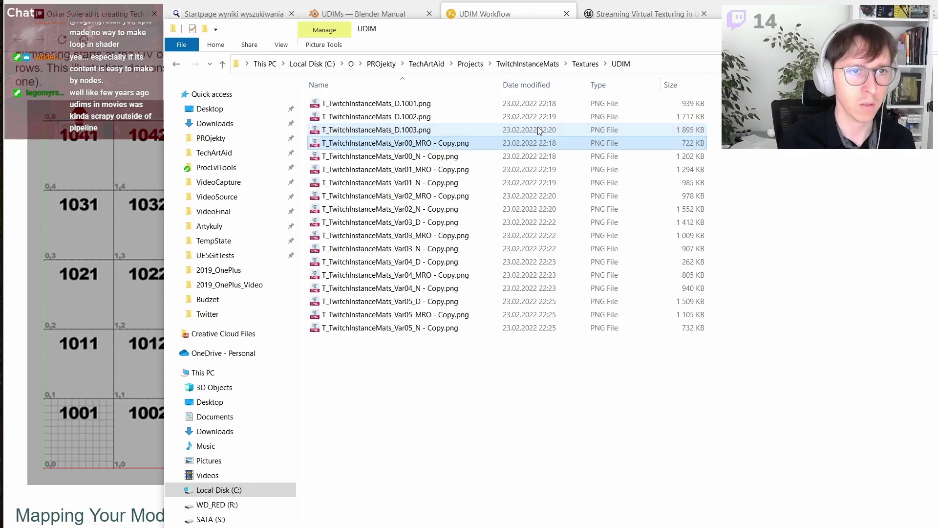
pyautogui.press('Down')
pyautogui.press('Down')
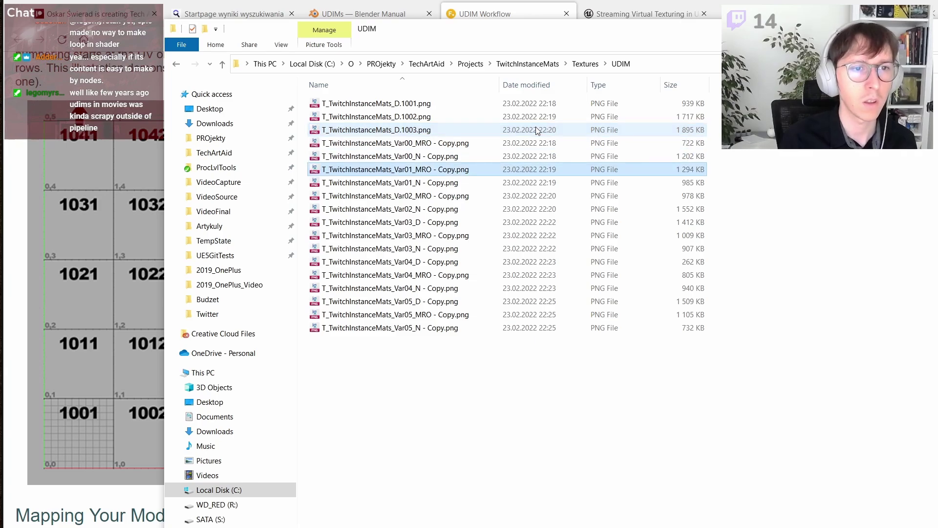
pyautogui.press('Down')
pyautogui.press('Down')
pyautogui.press('Down')
pyautogui.press('F2')
pyautogui.moveTo(394, 224); pyautogui.dragTo(445, 224)
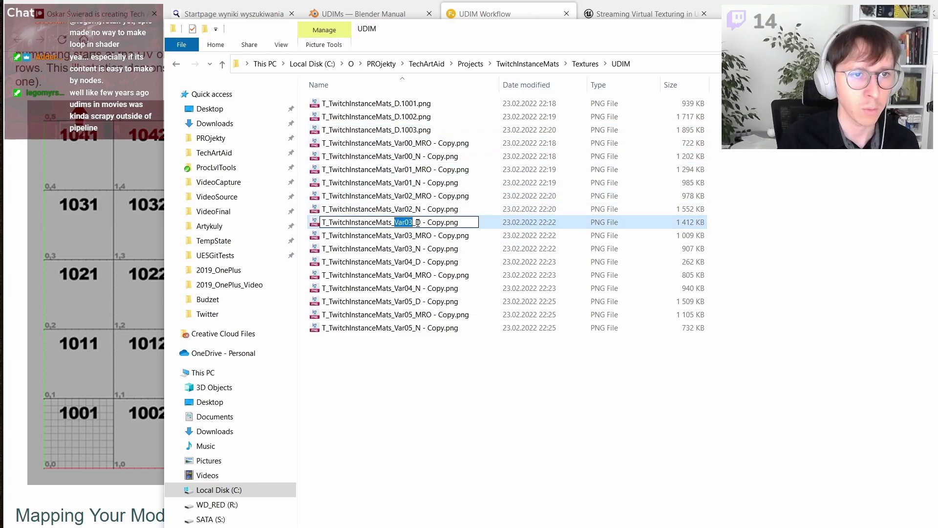
pyautogui.write('D.1')
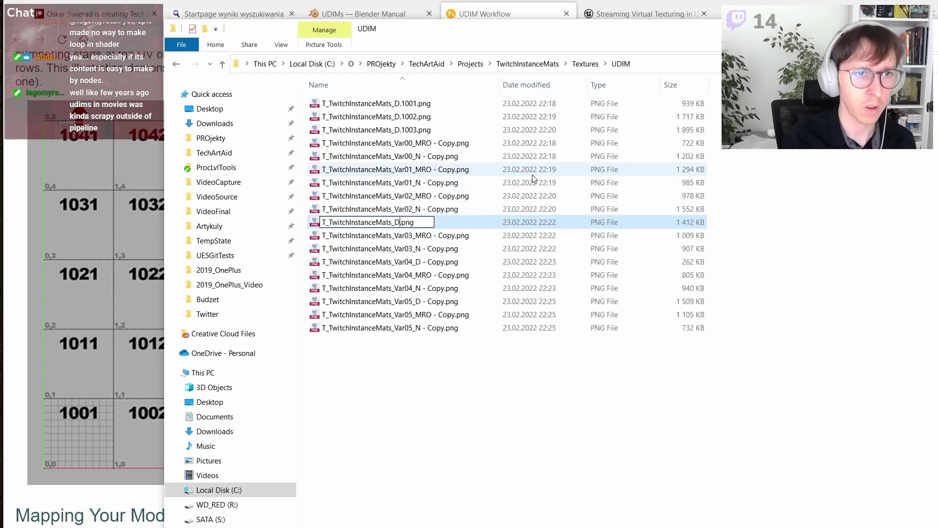
pyautogui.write('004.')
pyautogui.press('Return')
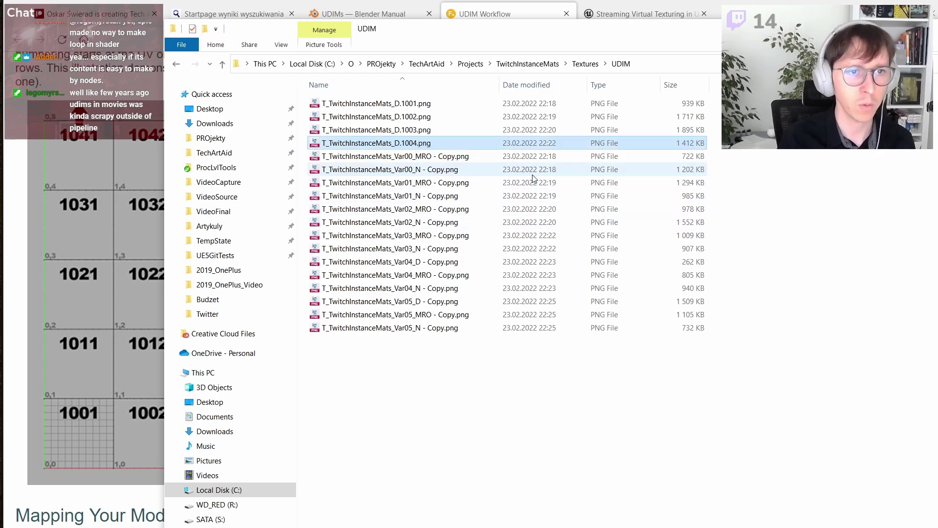
# Step: Rename the Var04_D copy to T_TwitchInstanceMats_D.1005.png
pyautogui.click(381, 262)
pyautogui.press('F2')
pyautogui.moveTo(397, 261); pyautogui.dragTo(443, 261)
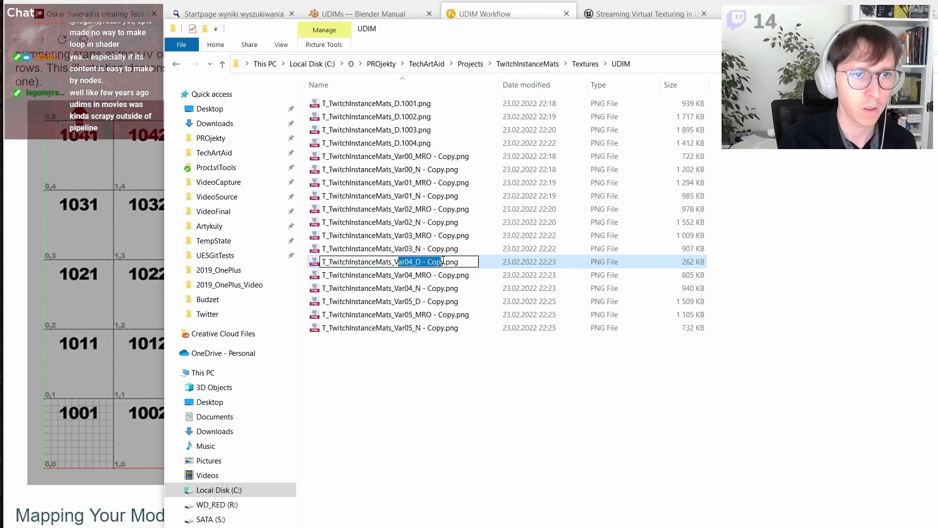
pyautogui.press('BackSpace')
pyautogui.press('BackSpace')
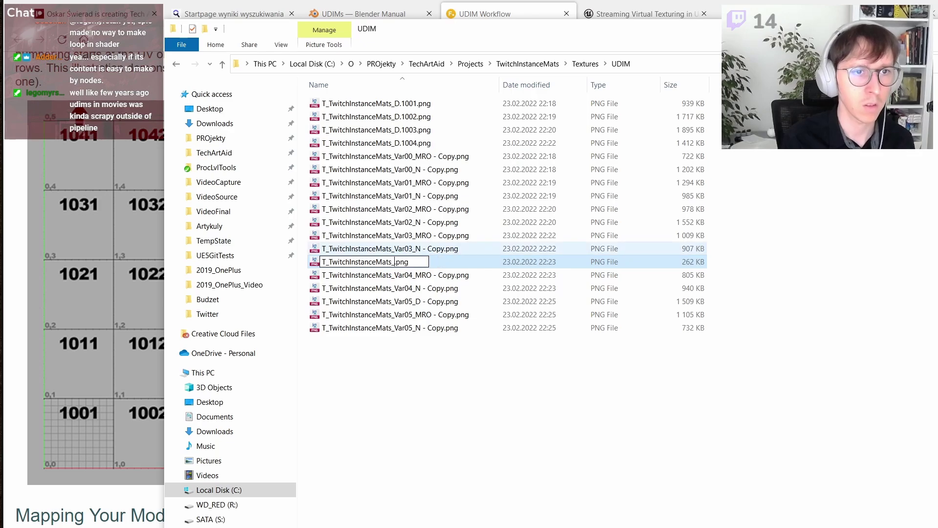
pyautogui.write('D.10-0')
pyautogui.press('BackSpace')
pyautogui.press('BackSpace')
pyautogui.write('05')
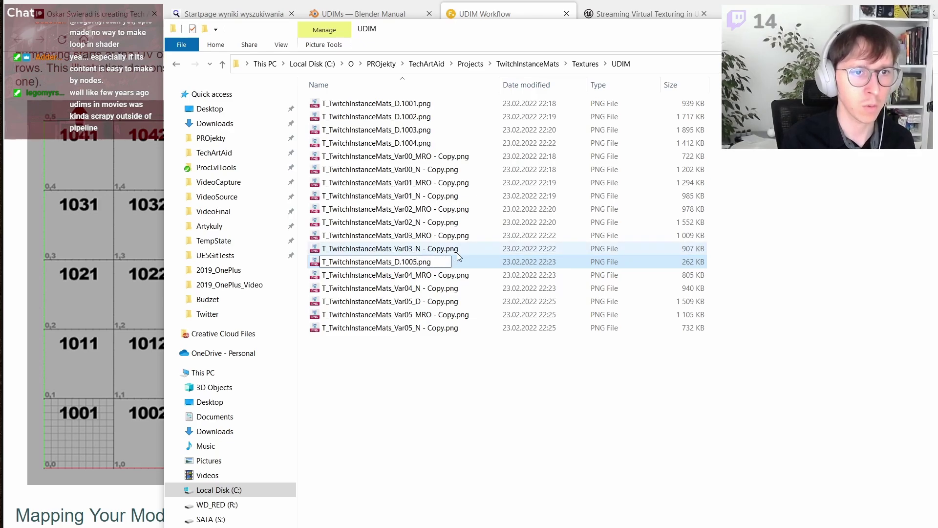
pyautogui.press('Return')
# Step: Review the five D.1001–D.1005 tiles, leave D.1001 selected, and return to Unreal
pyautogui.click(478, 381)
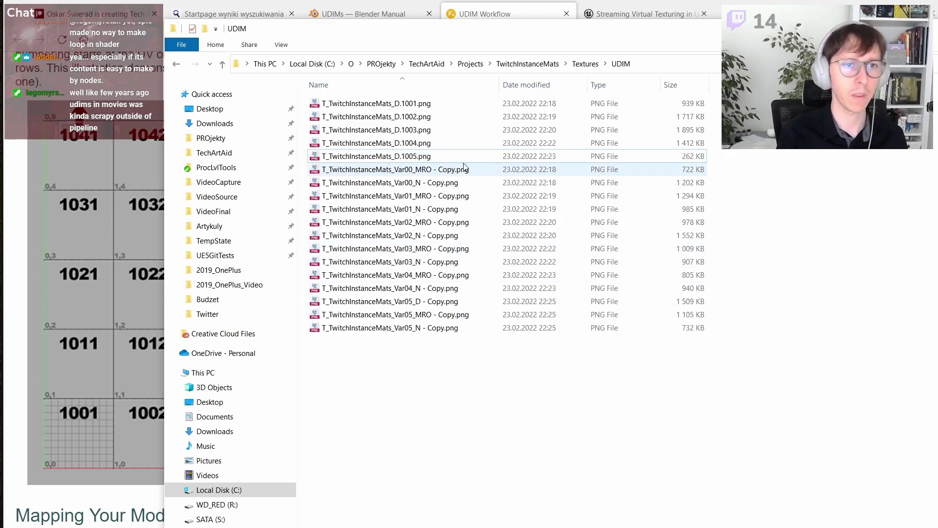
pyautogui.click(439, 156)
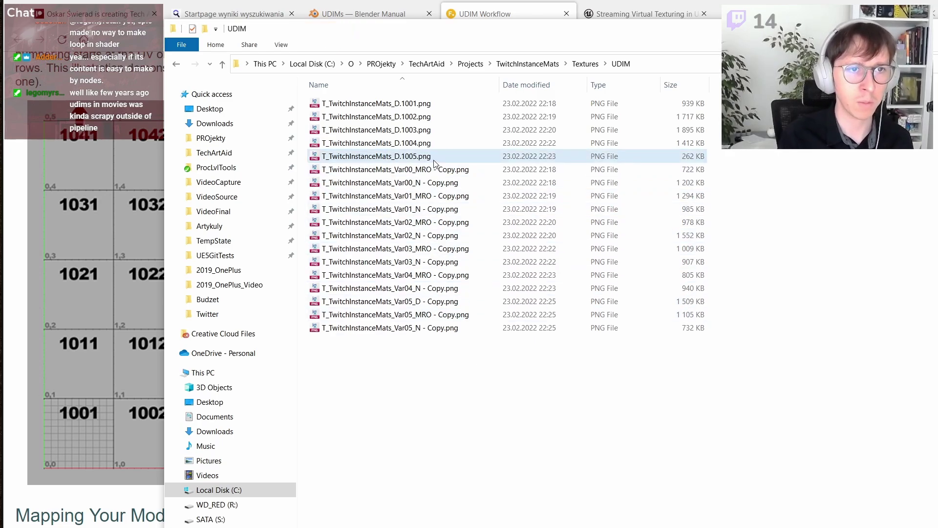
pyautogui.keyDown('shift'); pyautogui.click(446, 105); pyautogui.keyUp('shift')
pyautogui.moveTo(448, 29); pyautogui.dragTo(700, 74)
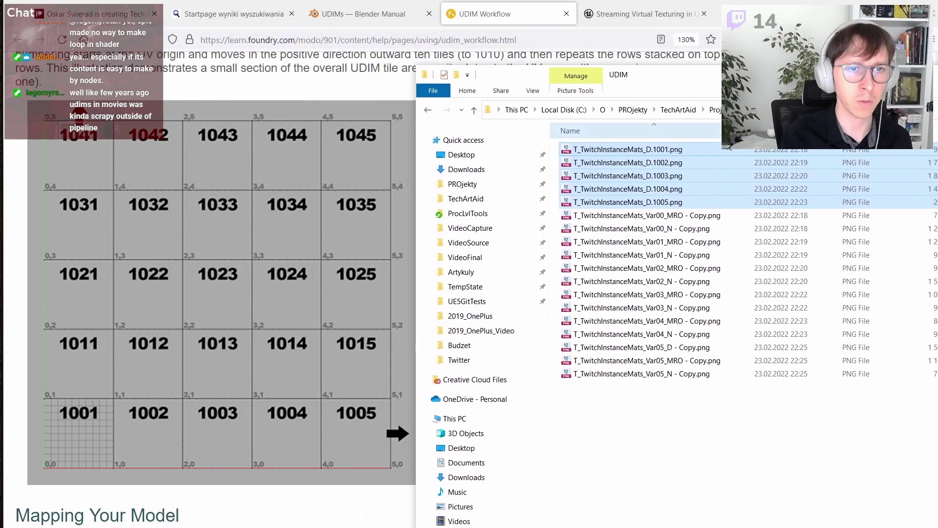
pyautogui.click(700, 147)
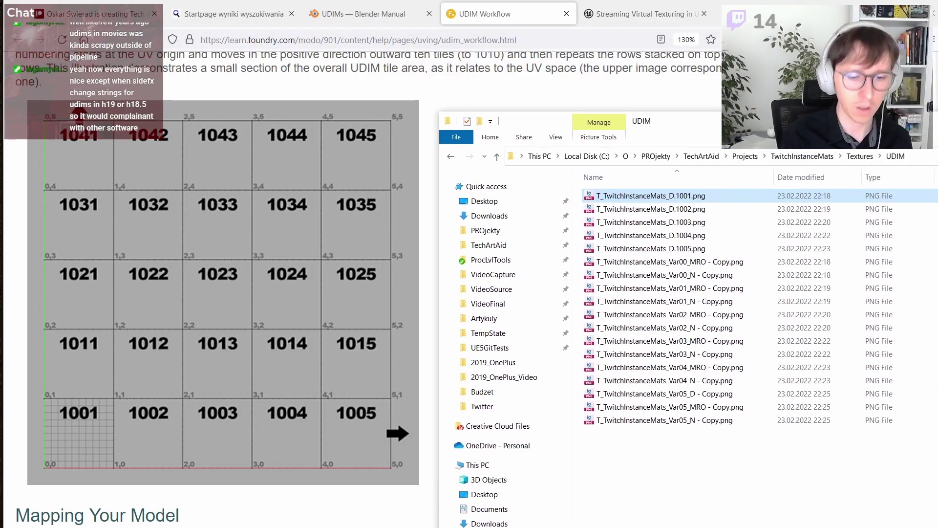
pyautogui.hotkey('alt', 'Tab')
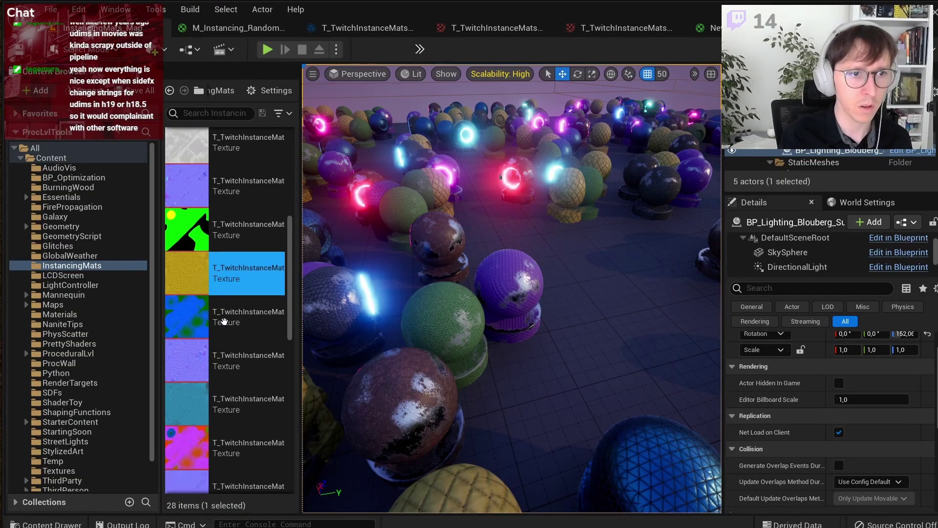
# Step: Widen the Content Browser asset area and set its view type to Tiles to browse InstancingMats thumbnails
pyautogui.scroll(-5, 230, 293)
pyautogui.moveTo(225, 324)
pyautogui.mouseDown()
pyautogui.moveTo(300, 368)
pyautogui.moveTo(413, 362)
pyautogui.mouseUp()
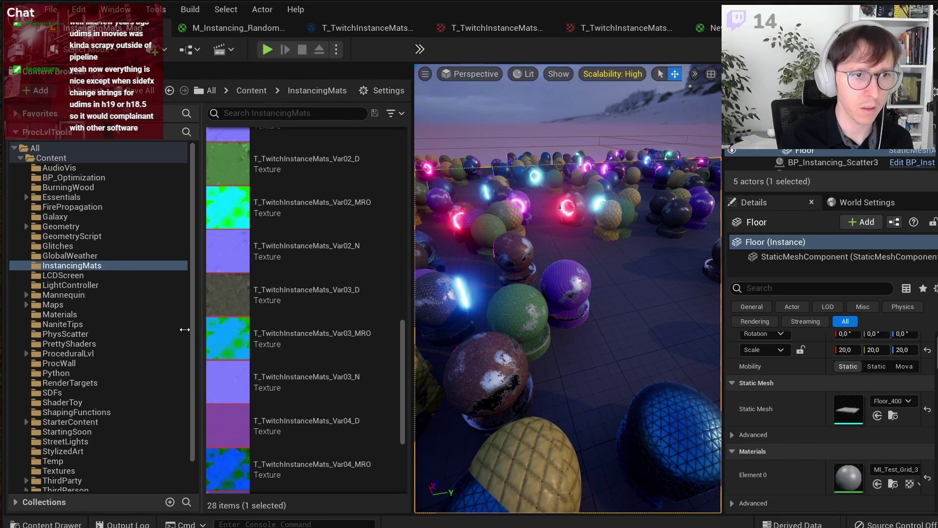
pyautogui.moveTo(218, 340); pyautogui.dragTo(110, 341)
pyautogui.click(397, 114)
pyautogui.click(382, 94)
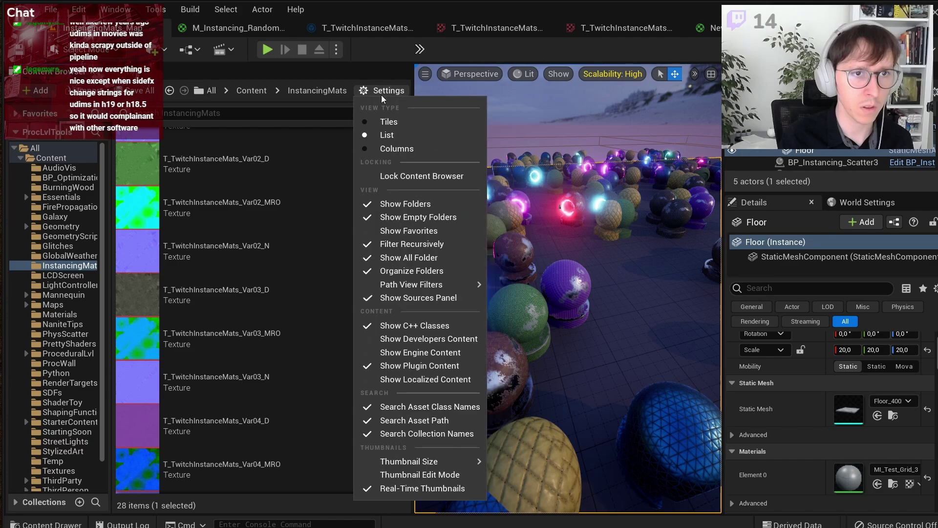
pyautogui.click(382, 121)
pyautogui.click(397, 114)
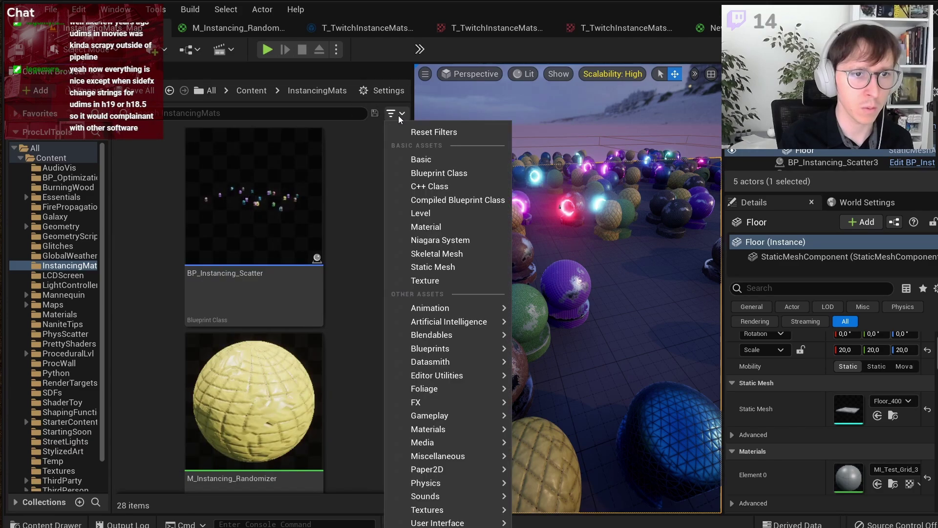
pyautogui.click(397, 115)
pyautogui.keyDown('ctrl'); pyautogui.scroll(-3, 359, 146); pyautogui.keyUp('ctrl')
pyautogui.keyDown('ctrl'); pyautogui.scroll(3, 359, 147); pyautogui.keyUp('ctrl')
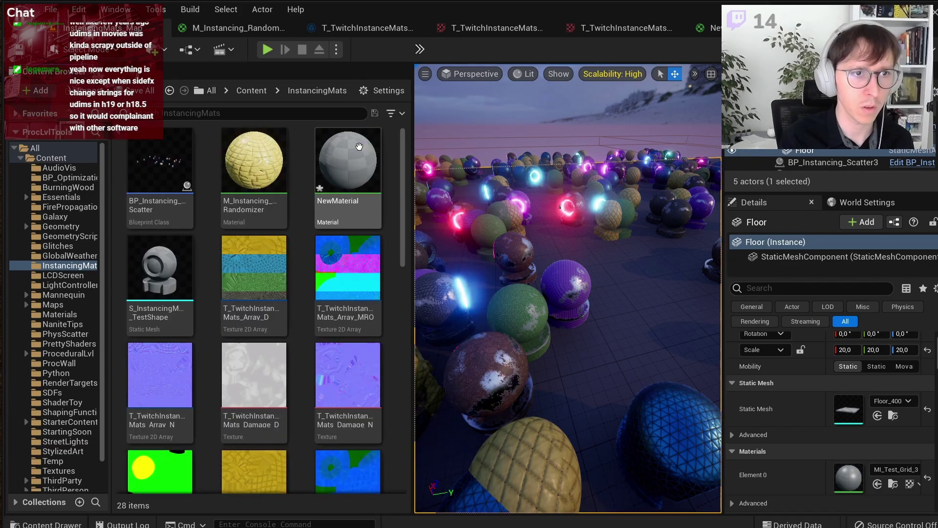
pyautogui.scroll(-5, 318, 283)
# Step: Create a new content folder named UDIM inside InstancingMats
pyautogui.rightClick(260, 420)
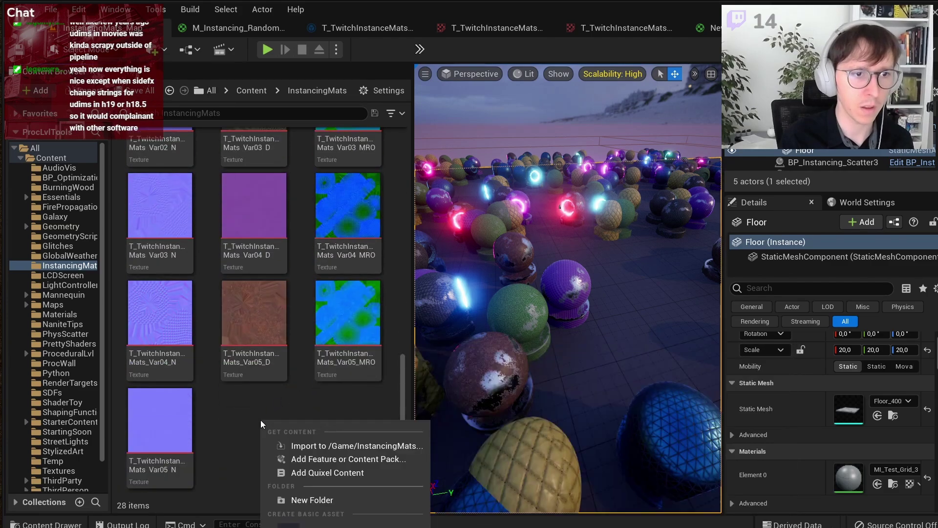
pyautogui.click(315, 503)
pyautogui.write('UDIM')
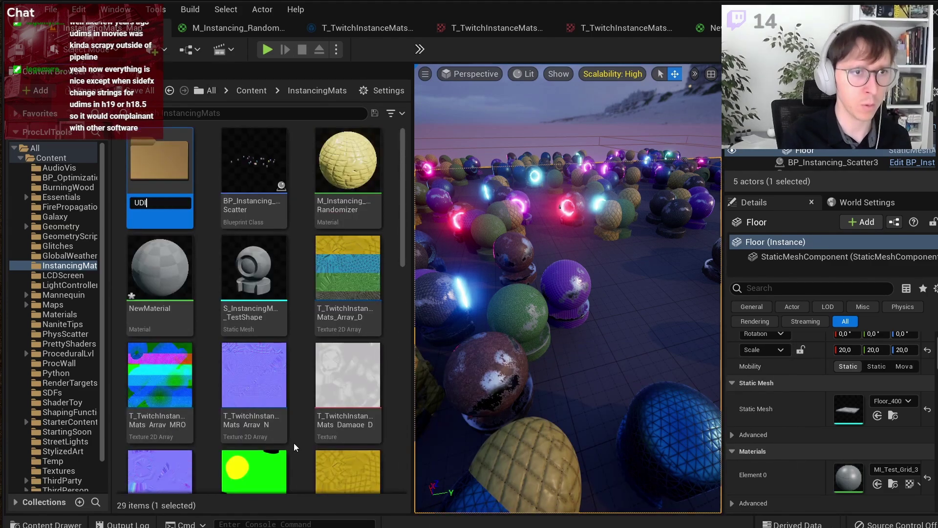
pyautogui.press('Return')
pyautogui.press('Return')
# Step: Check virtual texture support in Project Settings, then import T_TwitchInstanceMats_D.1001.png into the UDIM folder
pyautogui.hotkey('alt', 'Tab')
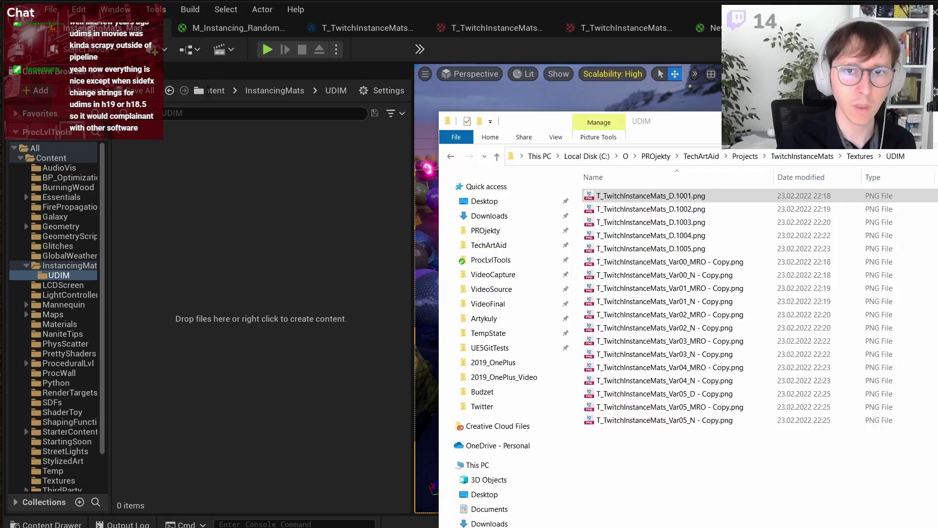
pyautogui.moveTo(646, 123); pyautogui.dragTo(540, 125)
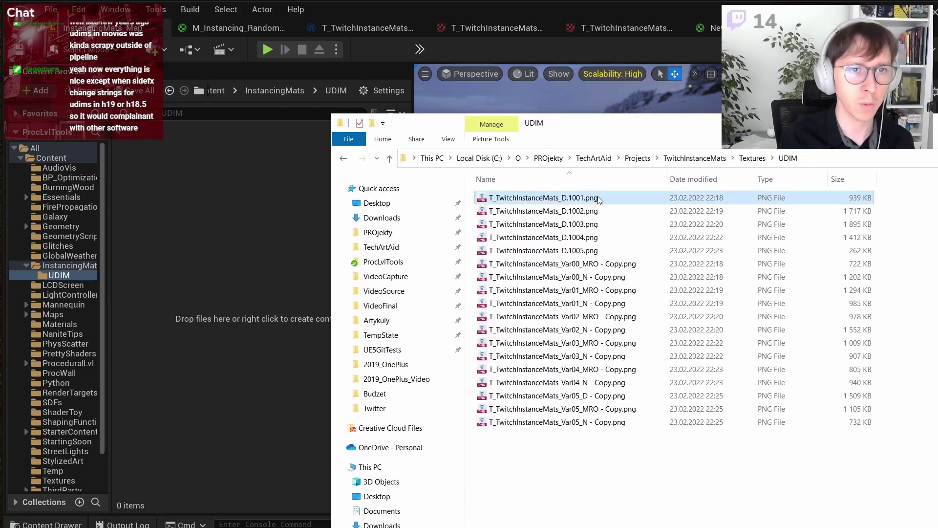
pyautogui.moveTo(599, 200); pyautogui.dragTo(275, 191)
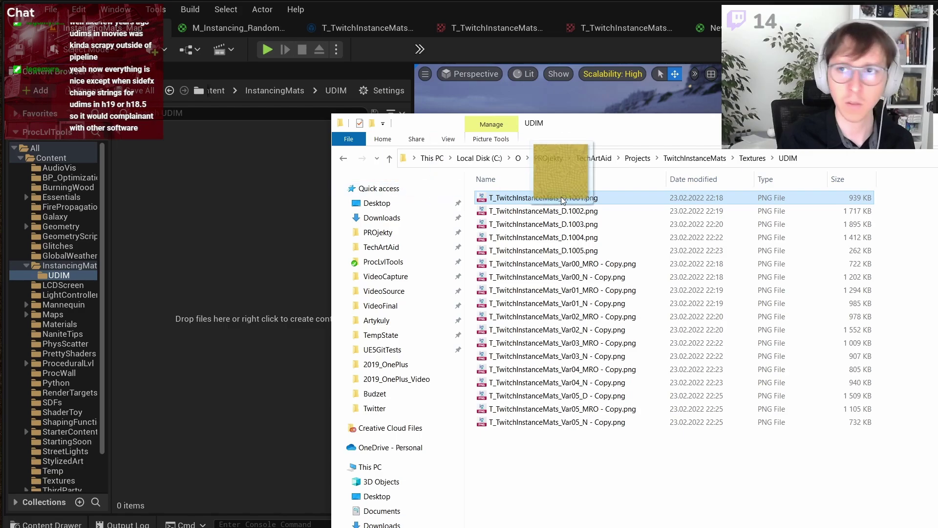
pyautogui.moveTo(274, 190); pyautogui.dragTo(562, 195)
pyautogui.click(77, 13)
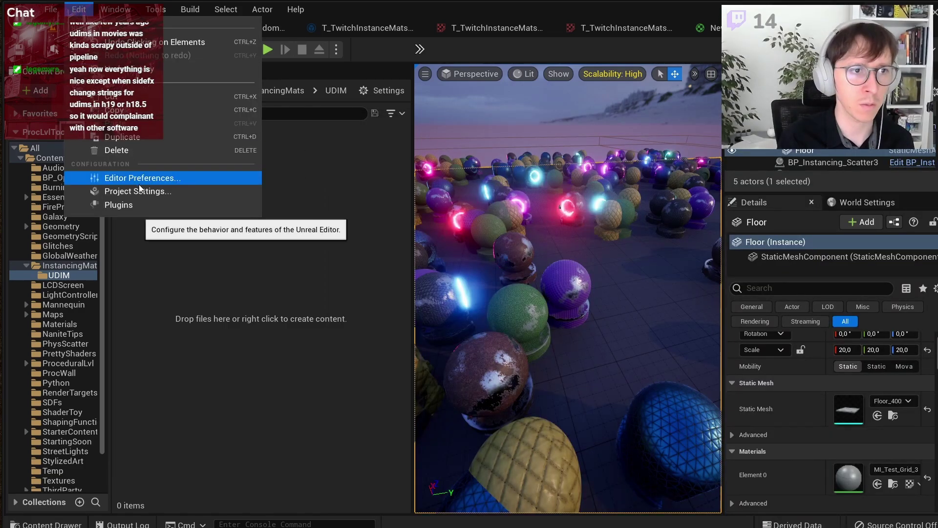
pyautogui.click(337, 147)
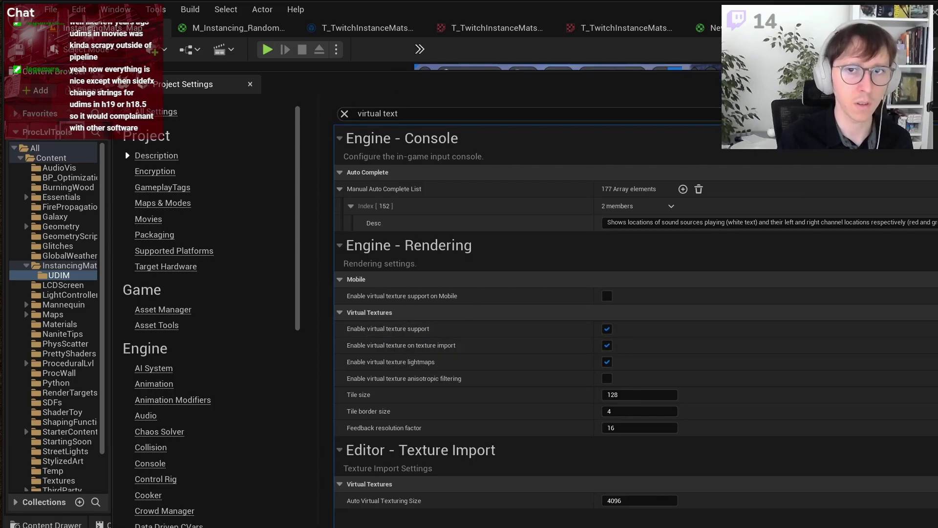
pyautogui.click(250, 84)
pyautogui.hotkey('alt', 'Tab')
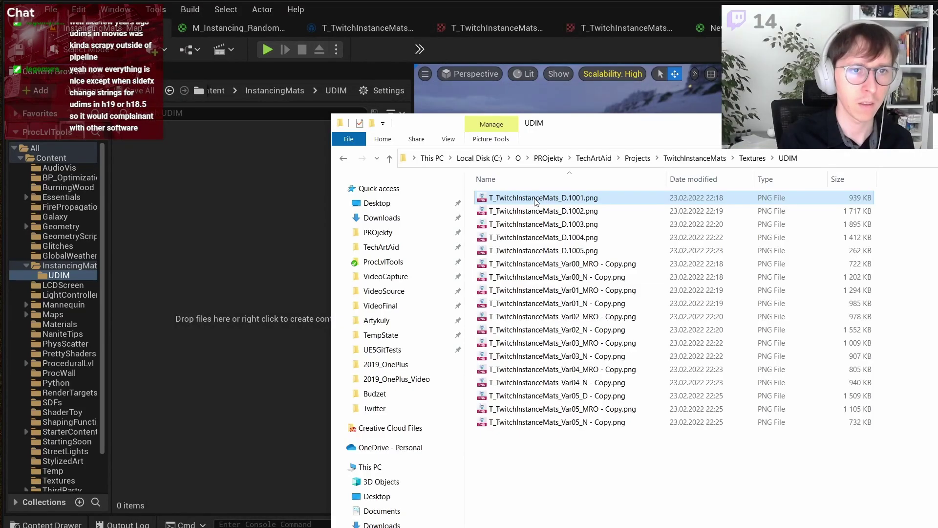
pyautogui.moveTo(536, 202); pyautogui.dragTo(230, 207)
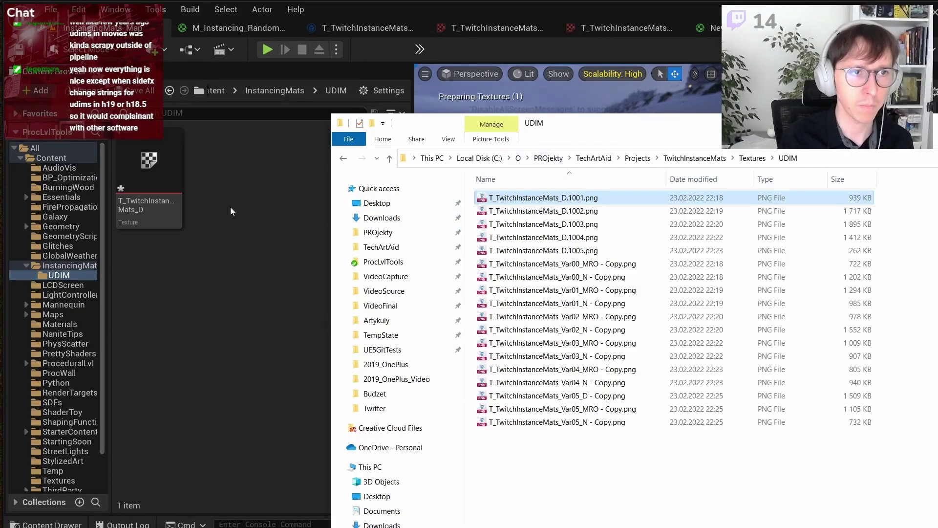
# Step: Alternate between the Unreal editor and the T_TwitchInstanceMats_D texture's source folder window
pyautogui.moveTo(175, 183)
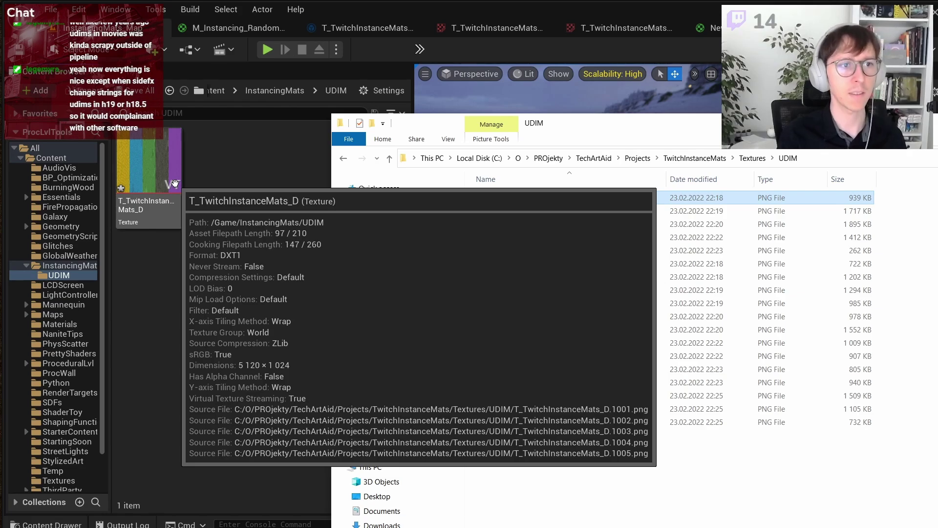
pyautogui.click(195, 257)
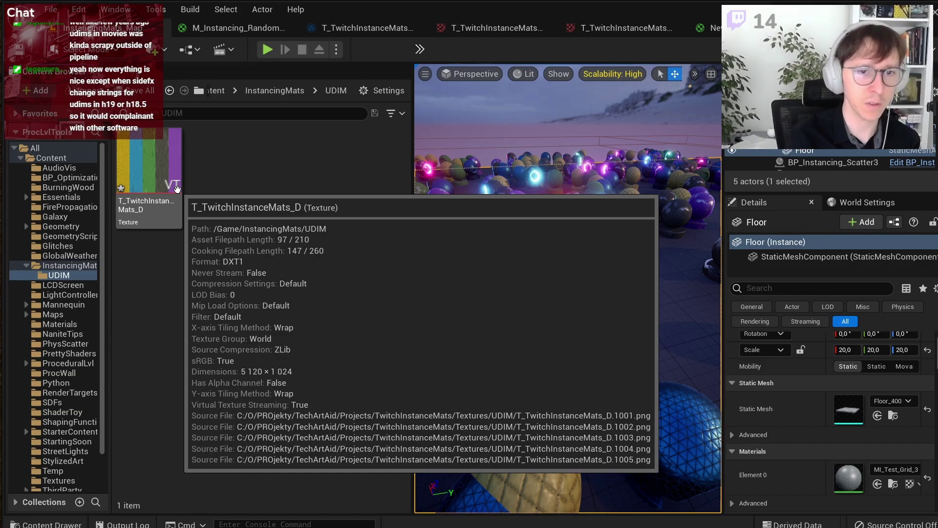
pyautogui.hotkey('alt', 'Tab')
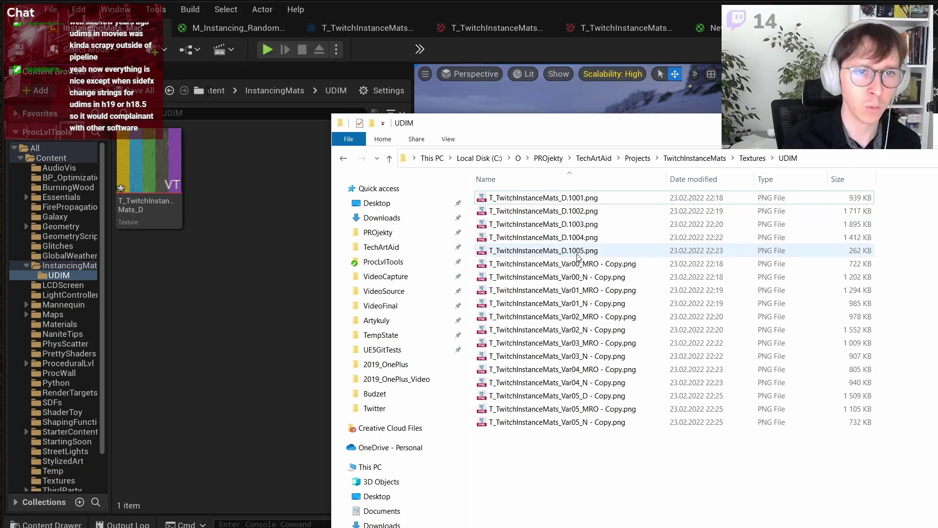
pyautogui.hotkey('alt', 'Tab')
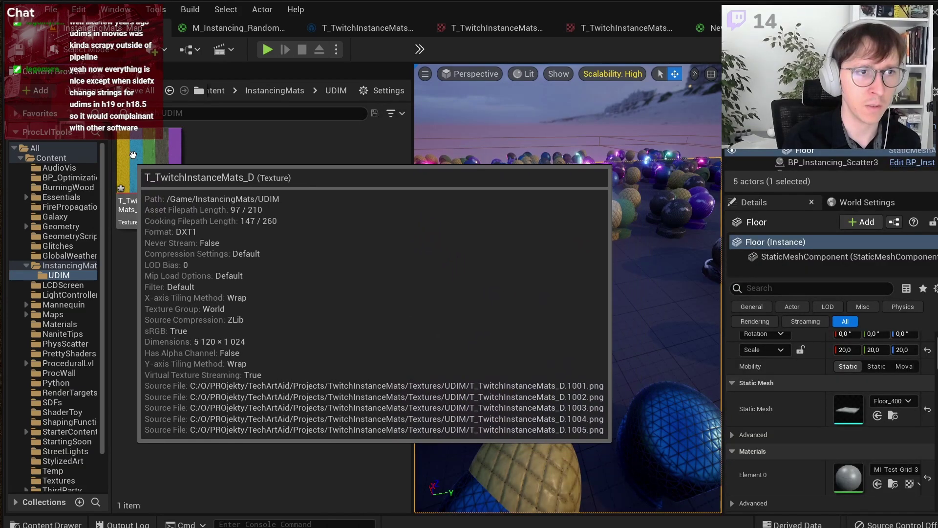
pyautogui.hotkey('alt', 'Tab')
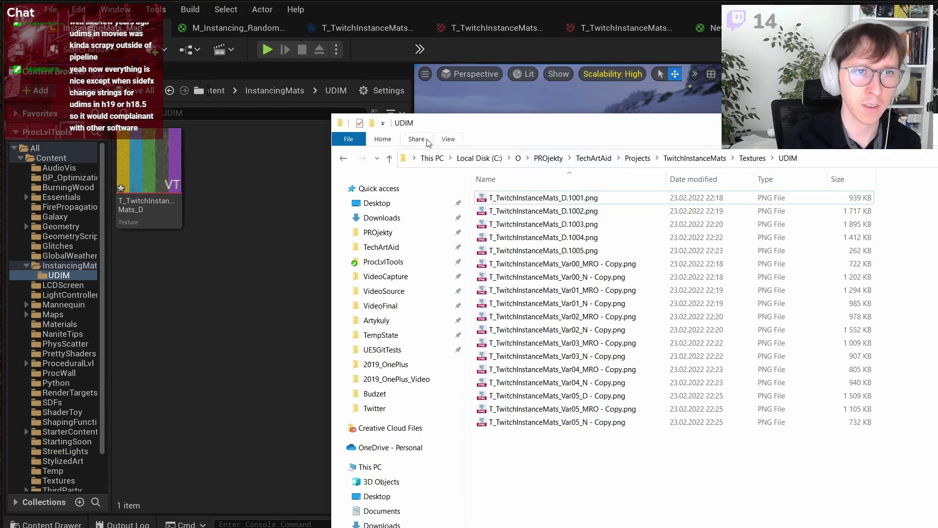
# Step: Show the source folder as large icons, select diffuse tiles D.1001–D.1005, and reposition the window
pyautogui.click(417, 139)
pyautogui.click(450, 141)
pyautogui.click(519, 156)
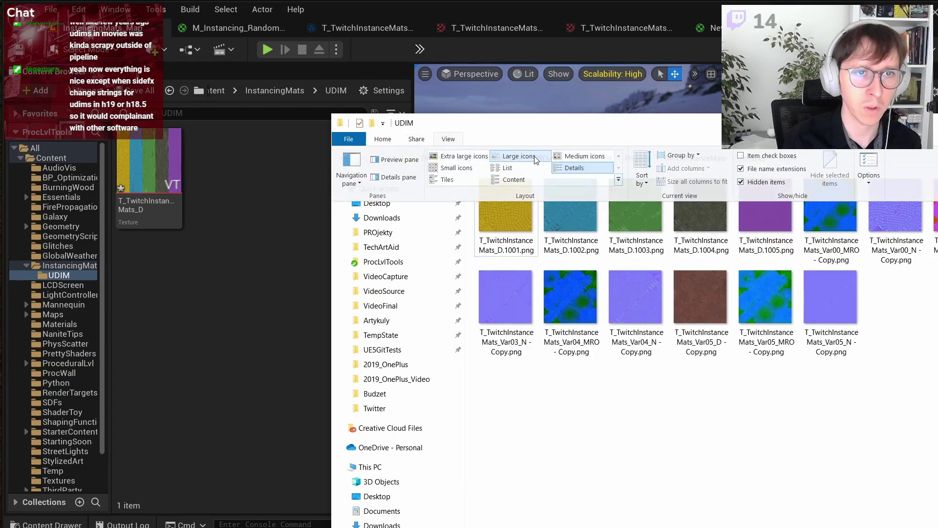
pyautogui.click(513, 230)
pyautogui.keyDown('shift'); pyautogui.click(764, 216); pyautogui.keyUp('shift')
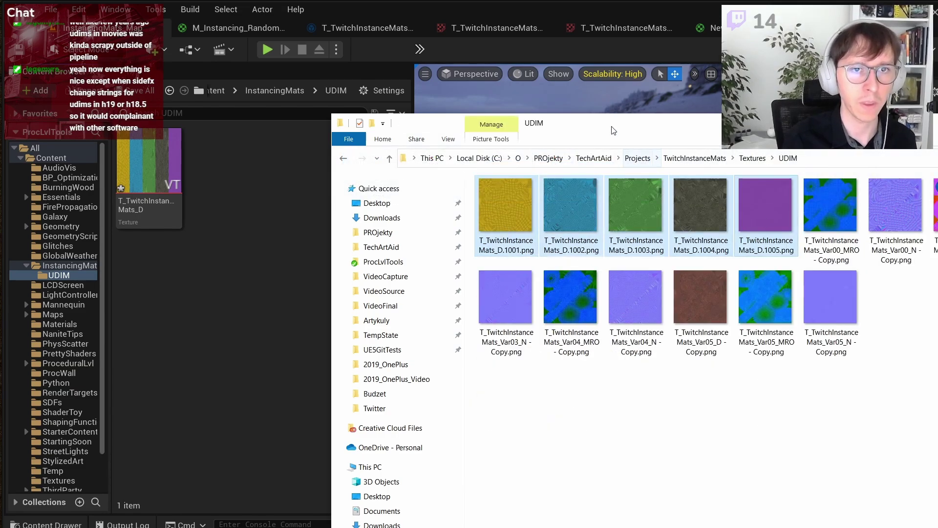
pyautogui.moveTo(611, 123); pyautogui.dragTo(522, 158)
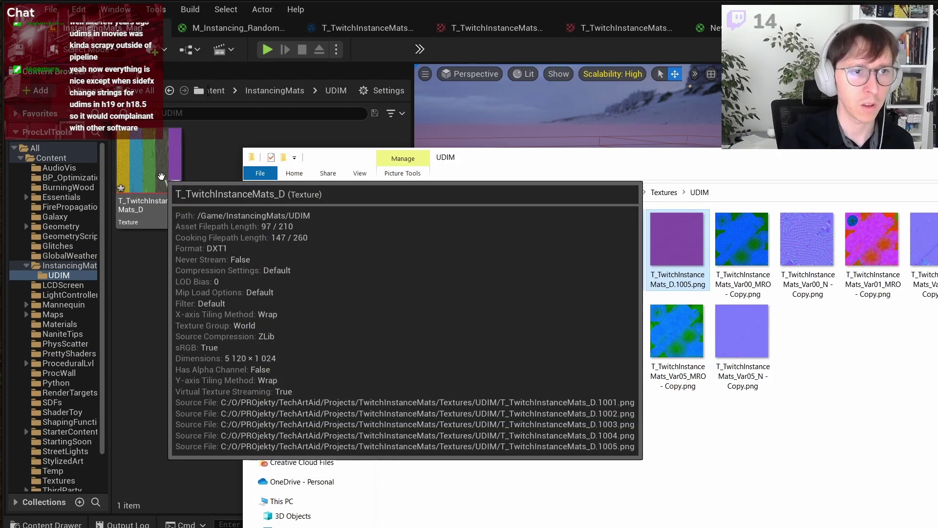
# Step: Open T_TwitchInstanceMats_D in the Texture Editor and zoom the preview on its coloured tiles
pyautogui.doubleClick(161, 176)
pyautogui.scroll(-3, 203, 185)
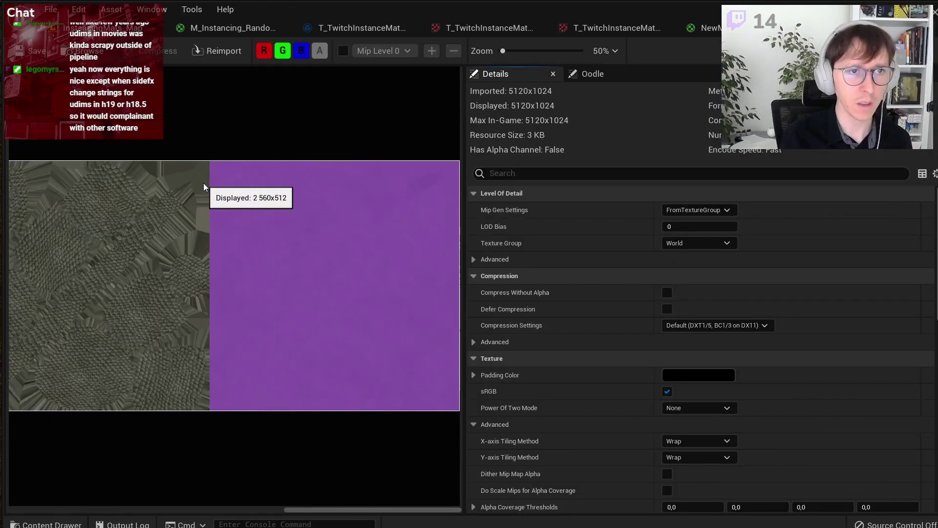
pyautogui.scroll(-5, 203, 186)
pyautogui.scroll(5, 204, 185)
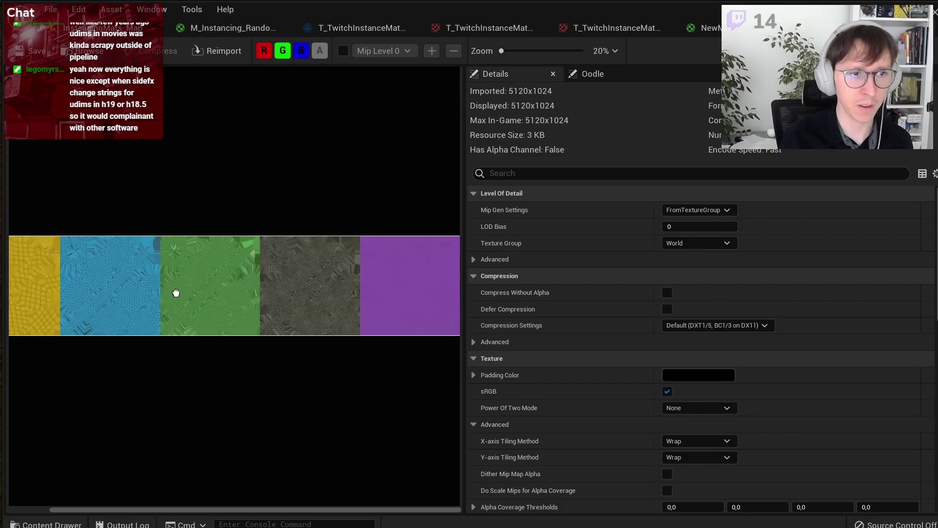
# Step: Pan to the purple end of the texture preview and snip it with Win+Shift+S
pyautogui.scroll(1, 154, 295)
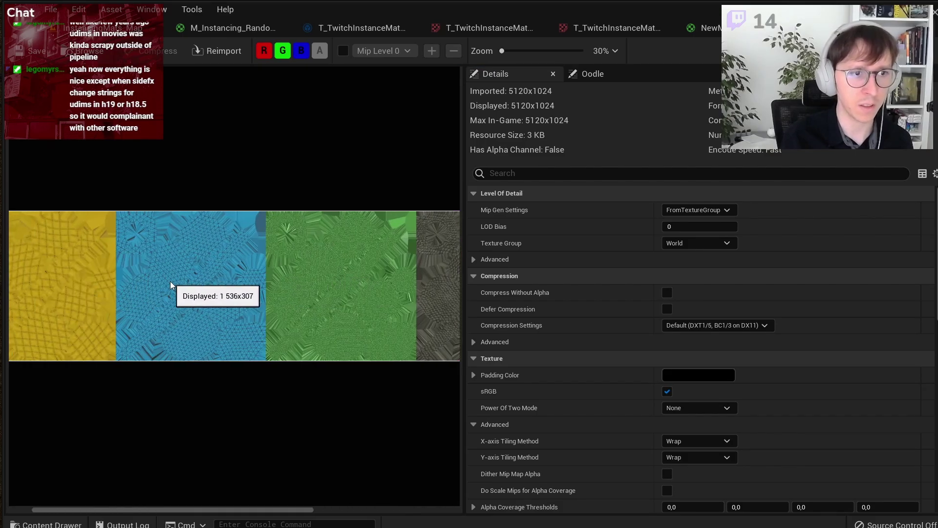
pyautogui.moveTo(317, 286); pyautogui.dragTo(147, 274)
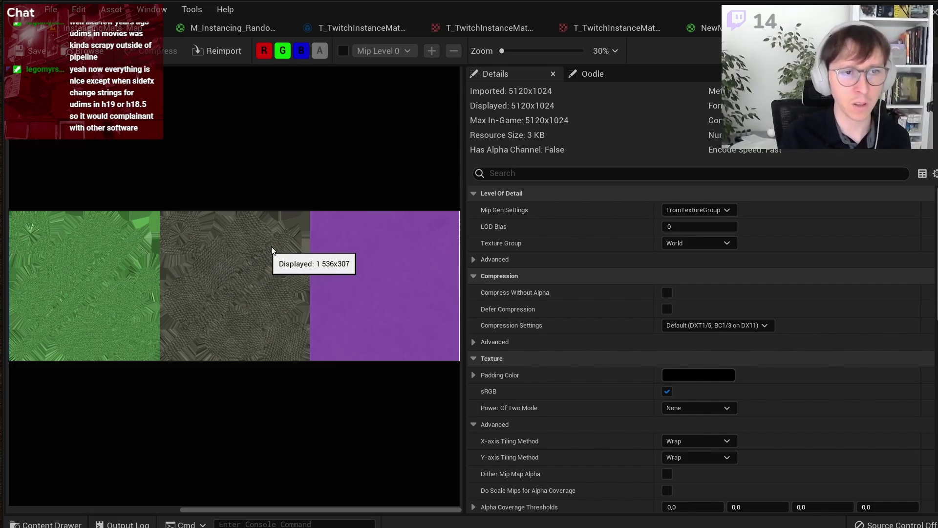
pyautogui.press('super+shift+s')
pyautogui.moveTo(363, 270); pyautogui.dragTo(485, 388)
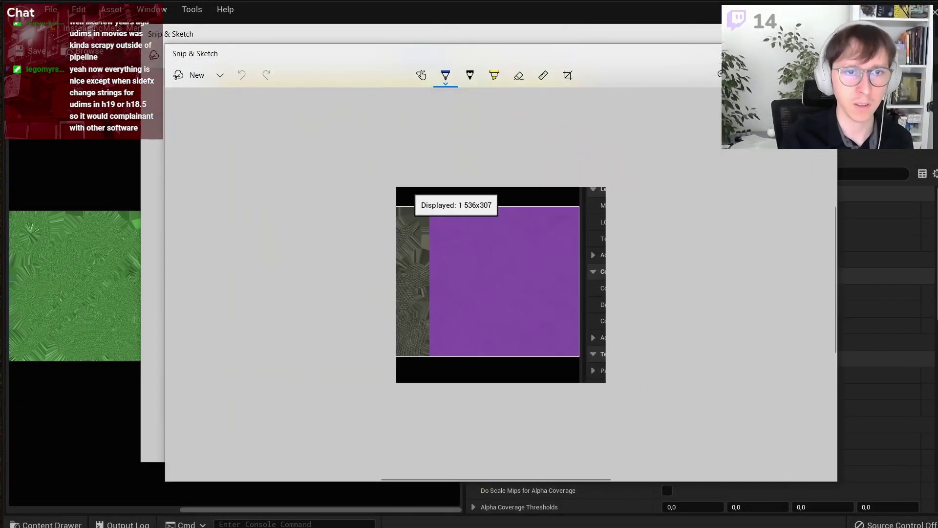
# Step: Handwrite 128 on the yellow grid sketch, undo it, then leave Snip & Sketch for Unreal
pyautogui.click(782, 53)
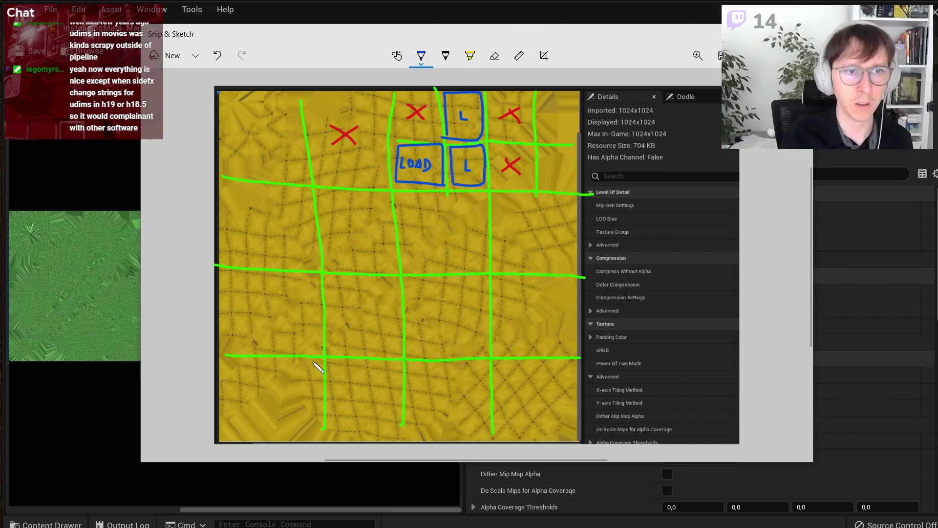
pyautogui.moveTo(417, 234); pyautogui.dragTo(432, 251)
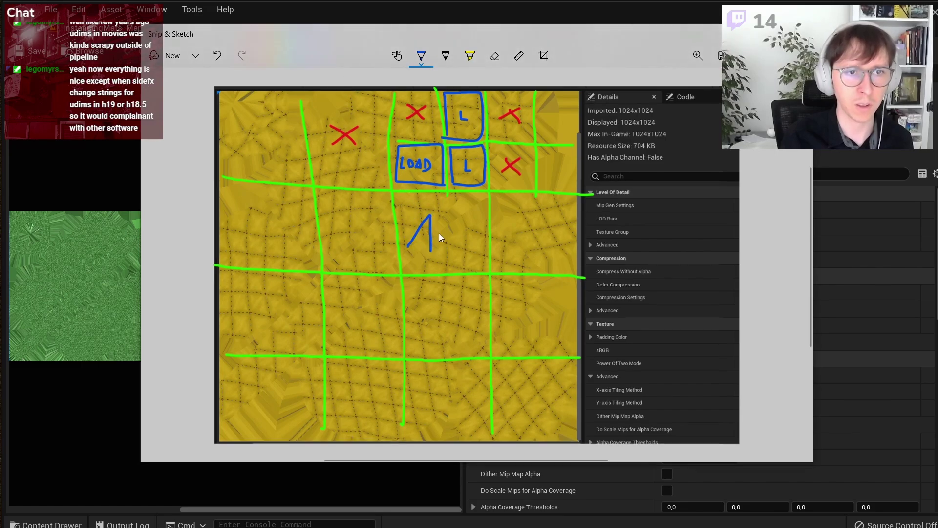
pyautogui.moveTo(473, 222); pyautogui.dragTo(478, 242)
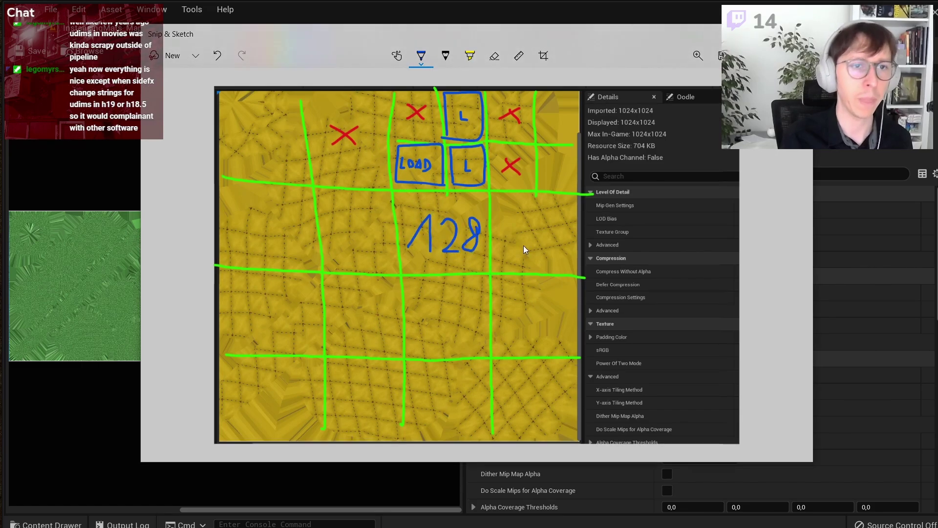
pyautogui.hotkey('ctrl', 'z')
pyautogui.hotkey('ctrl', 'z')
pyautogui.hotkey('ctrl', 'z')
pyautogui.keyDown('ctrl'); pyautogui.scroll(1, 463, 161); pyautogui.keyUp('ctrl')
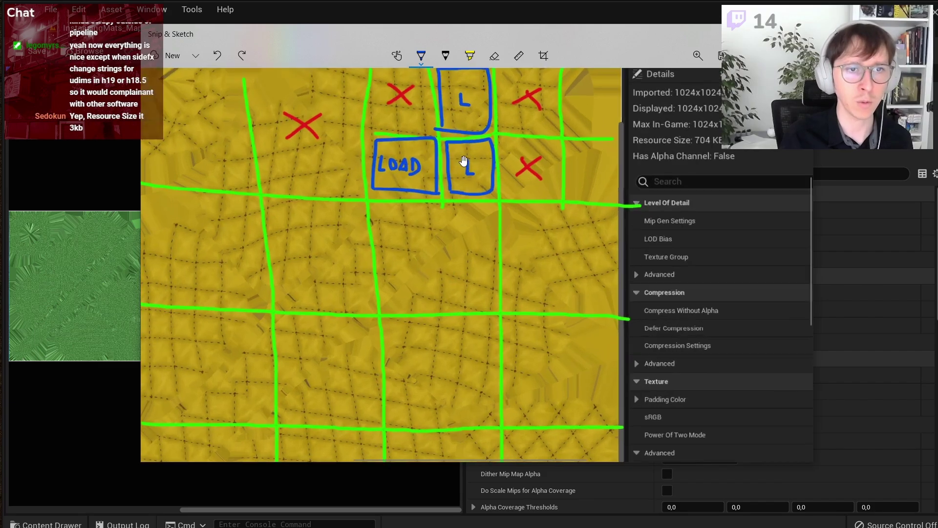
pyautogui.keyDown('ctrl'); pyautogui.scroll(2, 464, 161); pyautogui.keyUp('ctrl')
pyautogui.keyDown('ctrl'); pyautogui.scroll(-3, 454, 153); pyautogui.keyUp('ctrl')
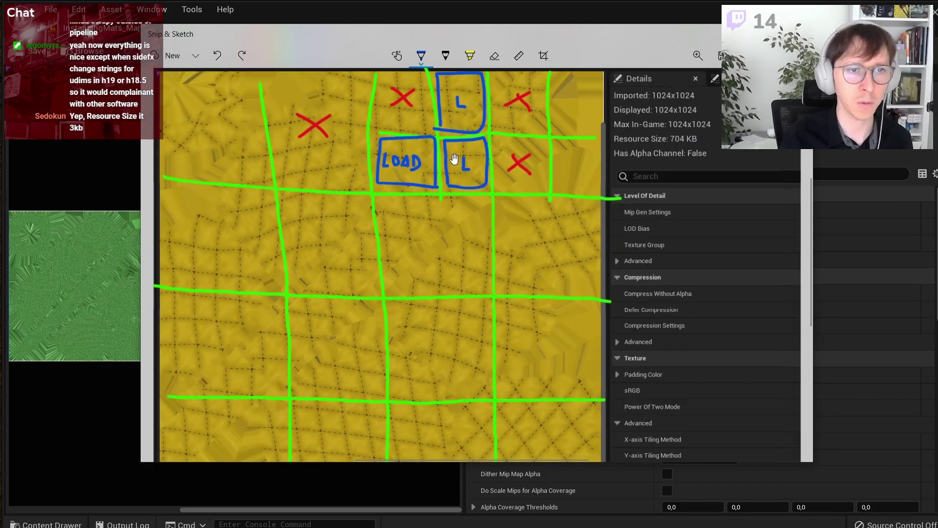
pyautogui.hotkey('alt', 'Tab')
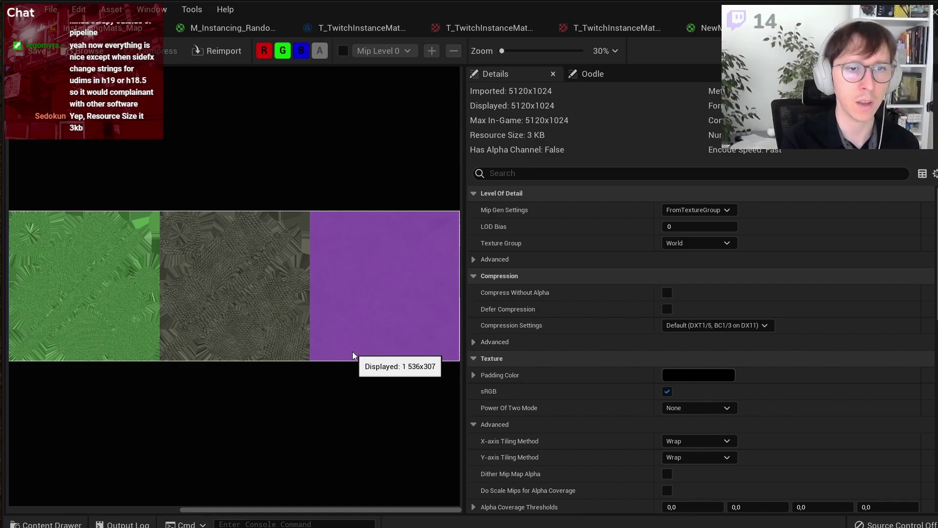
# Step: Review the UDIM texture's Default compression, World texture group and Virtual Texture Streaming settings
pyautogui.scroll(-5, 295, 311)
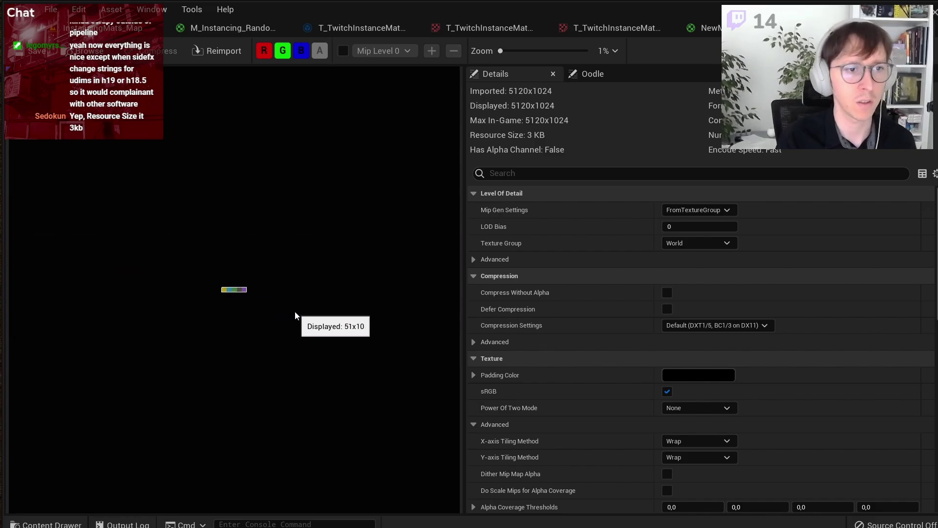
pyautogui.scroll(3, 275, 298)
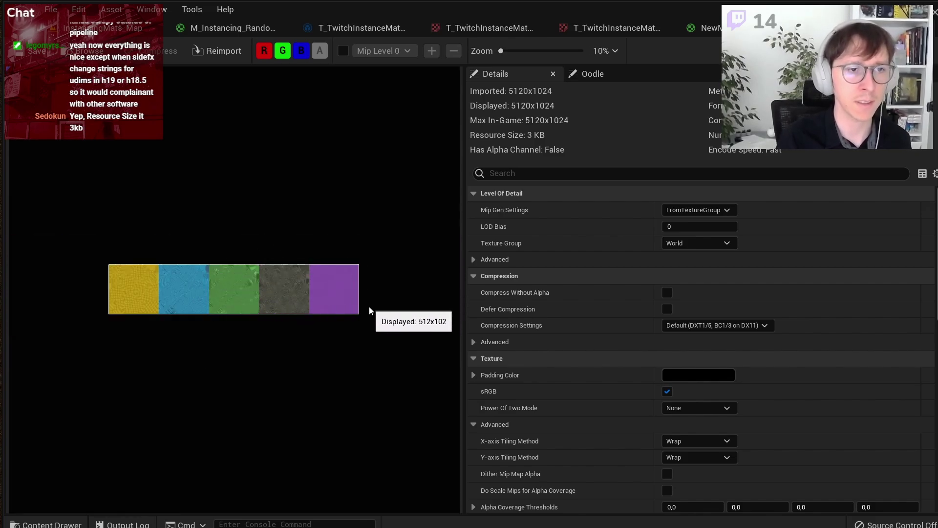
pyautogui.scroll(1, 370, 311)
pyautogui.scroll(1, 368, 308)
pyautogui.scroll(-1, 366, 308)
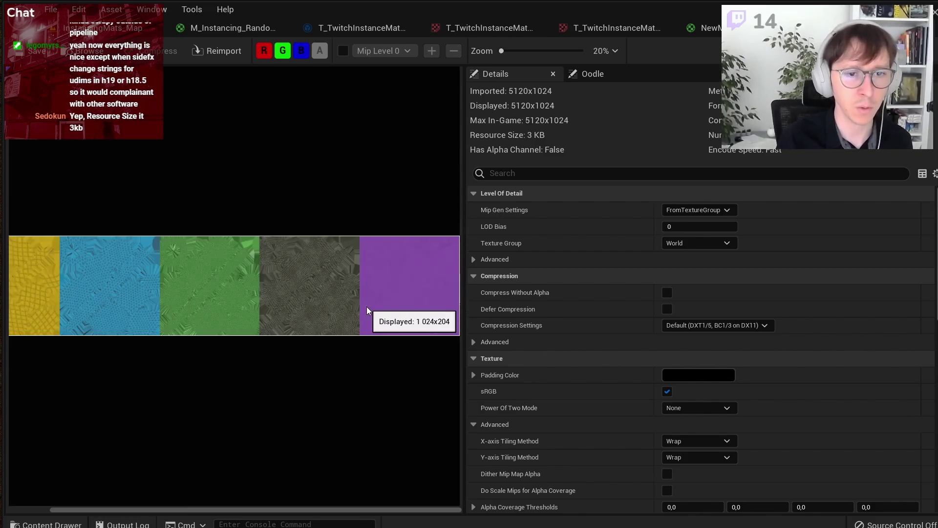
pyautogui.scroll(-4, 862, 293)
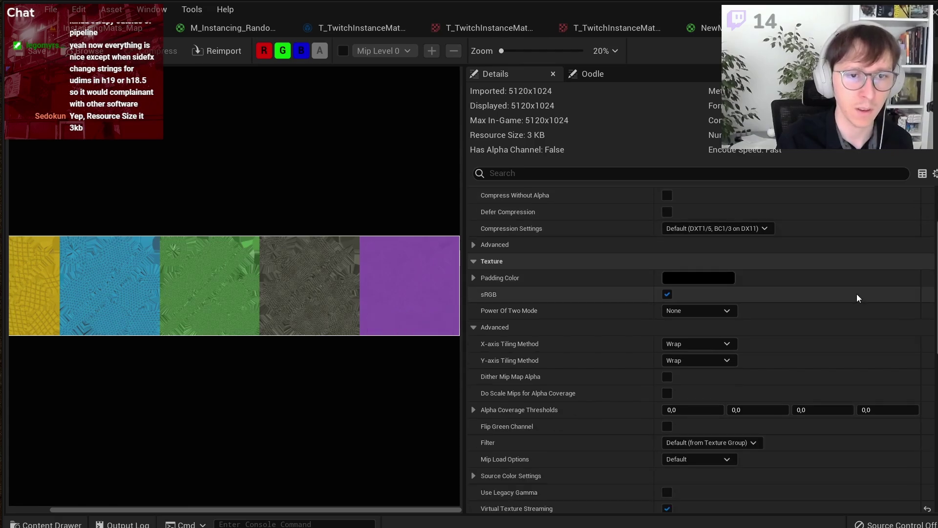
pyautogui.scroll(-4, 856, 294)
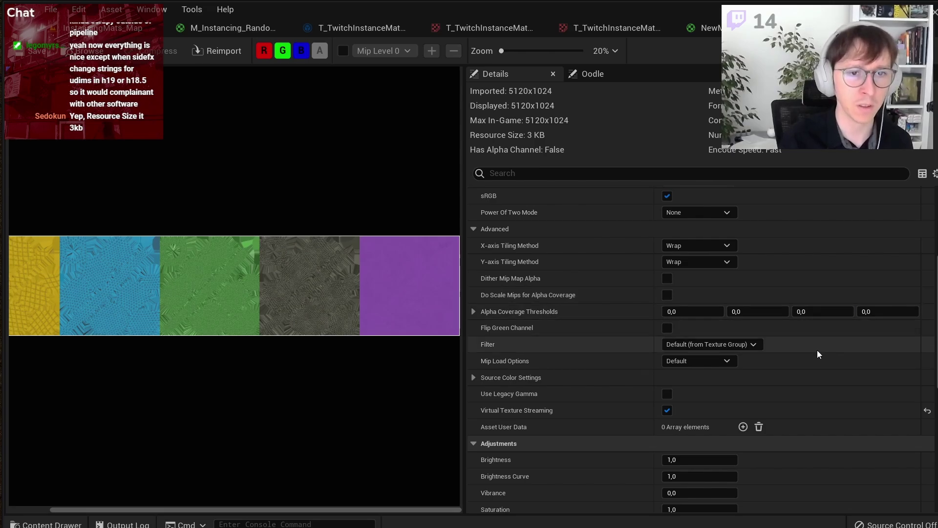
pyautogui.scroll(1, 819, 354)
pyautogui.scroll(1, 819, 352)
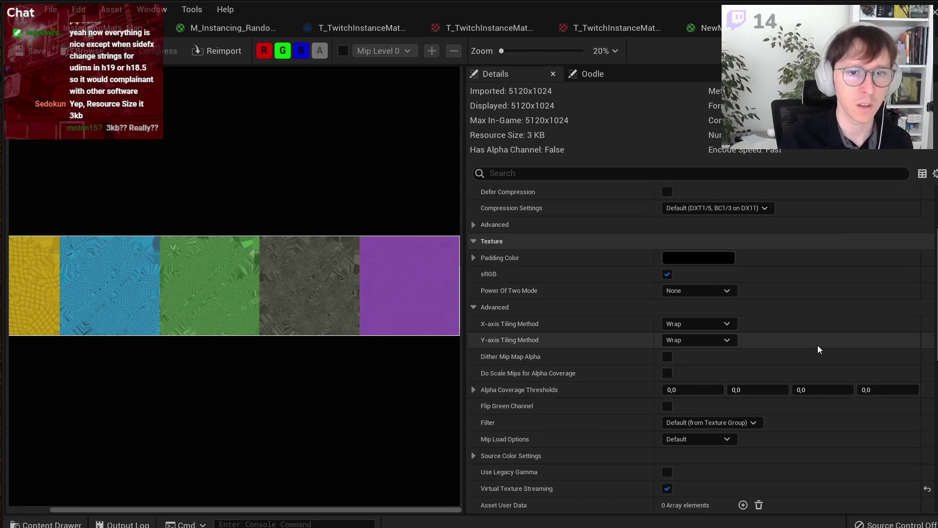
pyautogui.scroll(1, 819, 349)
pyautogui.scroll(1, 821, 349)
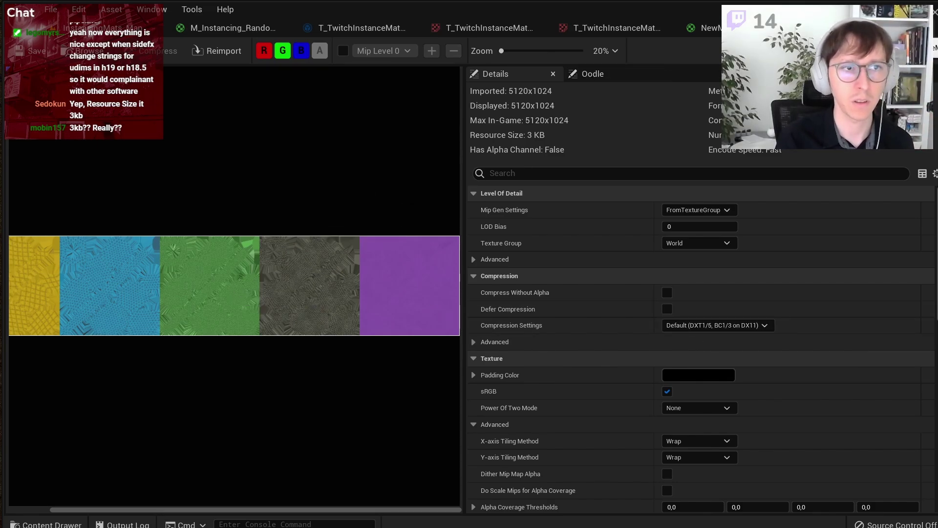
# Step: Delete the upper and lower Texture Sample and If nodes from the NewMaterial graph
pyautogui.click(704, 28)
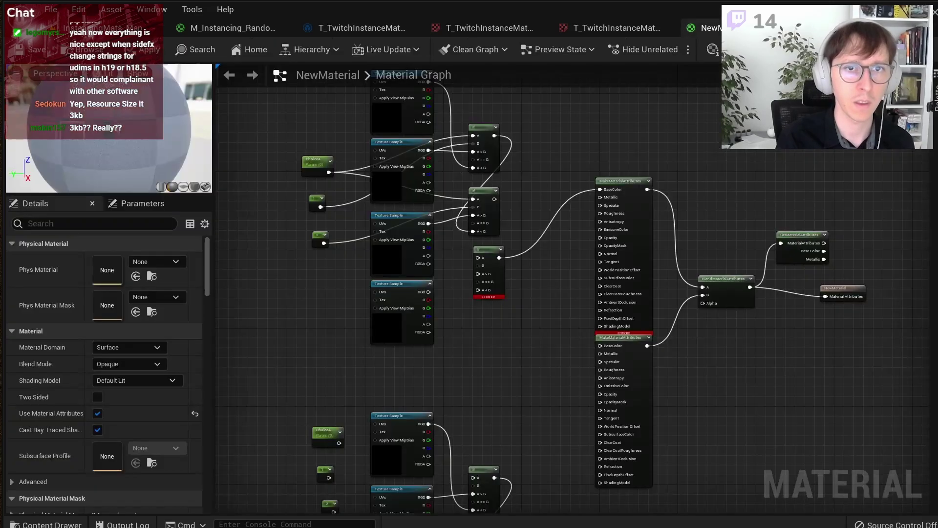
pyautogui.moveTo(536, 139); pyautogui.dragTo(570, 177, button='right')
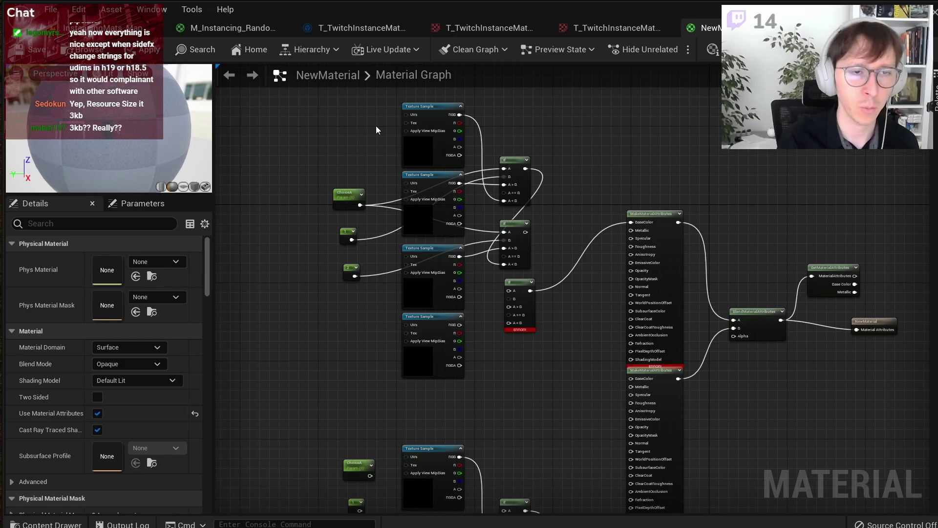
pyautogui.moveTo(562, 126); pyautogui.dragTo(408, 344)
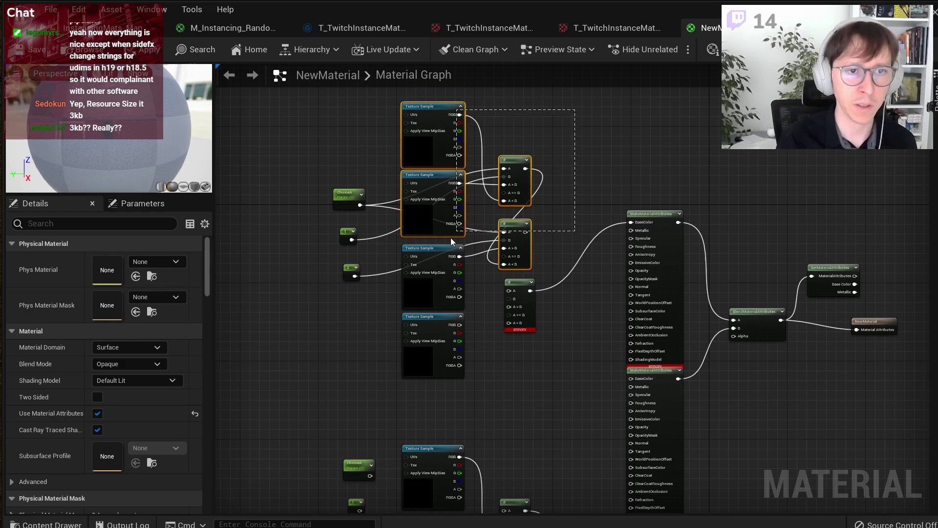
pyautogui.moveTo(524, 332); pyautogui.dragTo(564, 225, button='right')
pyautogui.press('Delete')
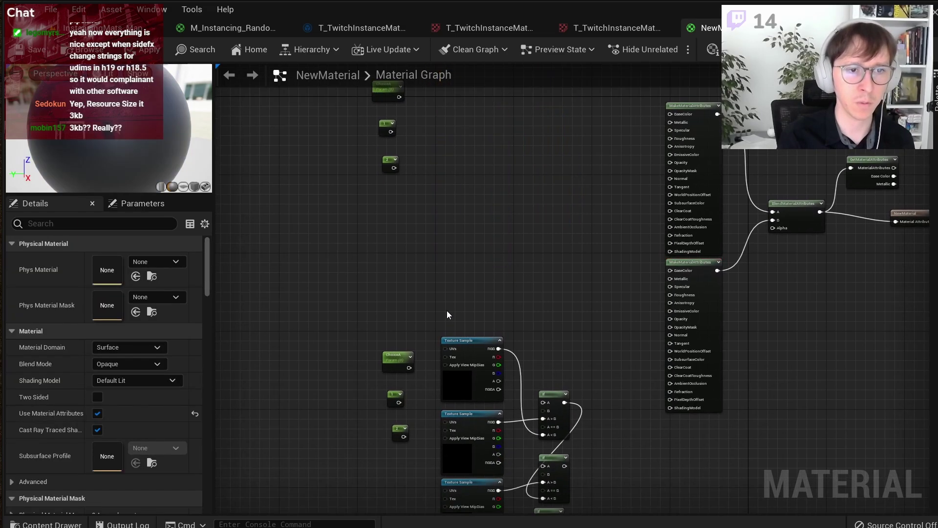
pyautogui.scroll(-3, 423, 307)
pyautogui.moveTo(361, 306); pyautogui.dragTo(536, 492)
pyautogui.press('Delete')
# Step: Reconnect BlendMaterialAttributes' B input and move the blend and output nodes up-left
pyautogui.scroll(5, 669, 198)
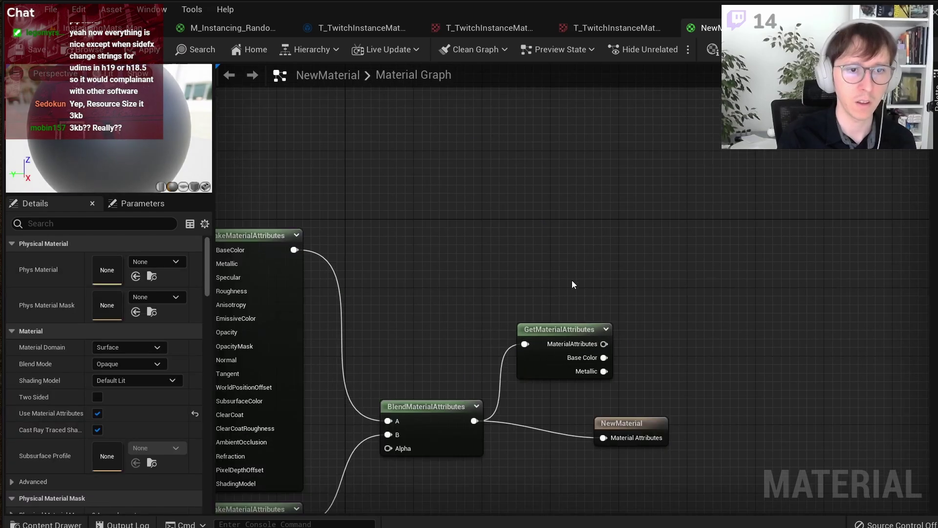
pyautogui.moveTo(571, 280); pyautogui.dragTo(754, 218, button='right')
pyautogui.moveTo(581, 419); pyautogui.dragTo(694, 406, button='right')
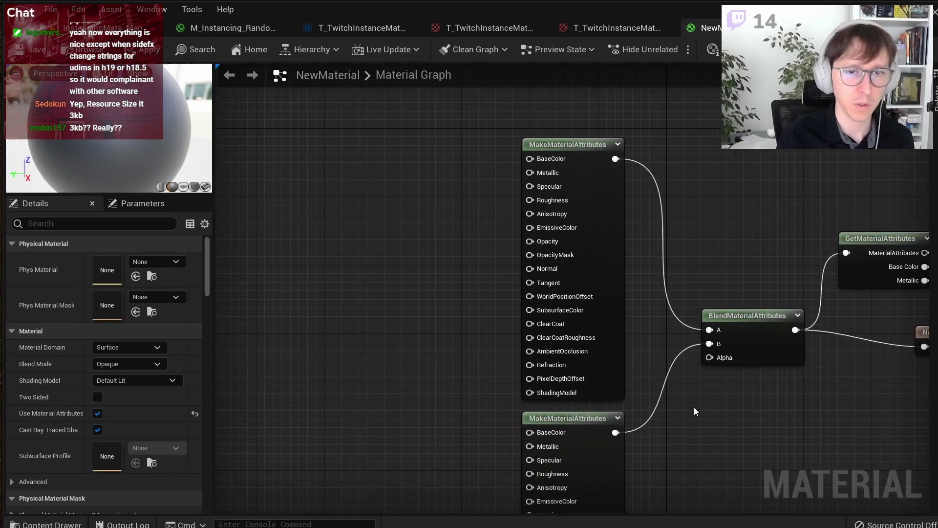
pyautogui.keyDown('alt'); pyautogui.click(709, 344); pyautogui.keyUp('alt')
pyautogui.moveTo(772, 367); pyautogui.dragTo(691, 368, button='right')
pyautogui.moveTo(631, 344); pyautogui.dragTo(535, 159)
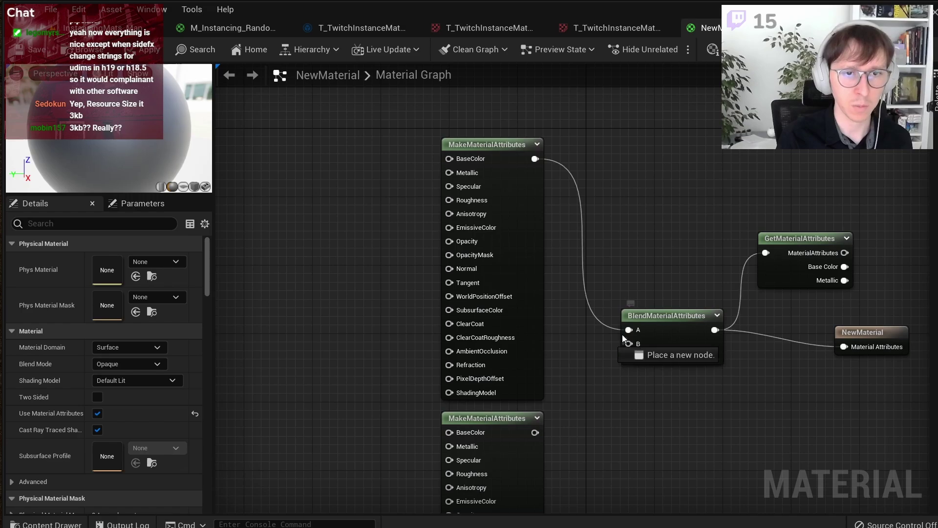
pyautogui.moveTo(916, 381); pyautogui.dragTo(709, 225)
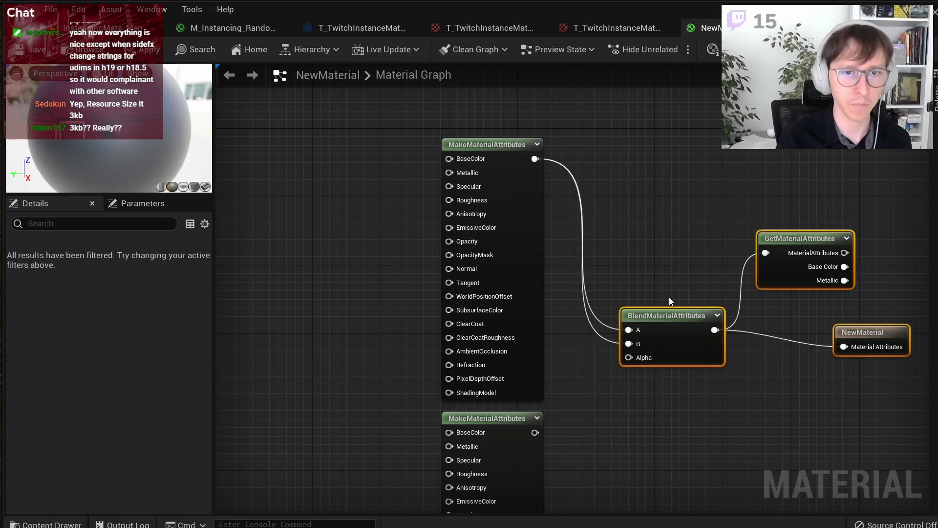
pyautogui.moveTo(850, 337)
pyautogui.mouseDown()
pyautogui.moveTo(825, 200)
pyautogui.moveTo(748, 153)
pyautogui.mouseUp()
pyautogui.click(823, 226)
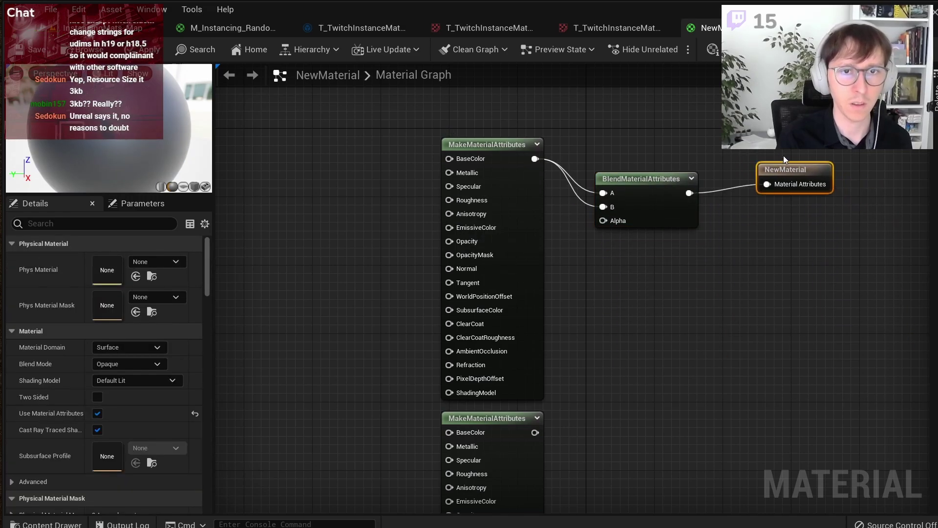
# Step: Wire the top MakeMaterialAttributes into the NewMaterial output and the lower one into Blend's B
pyautogui.moveTo(535, 159); pyautogui.dragTo(741, 167)
pyautogui.moveTo(603, 206); pyautogui.dragTo(535, 434)
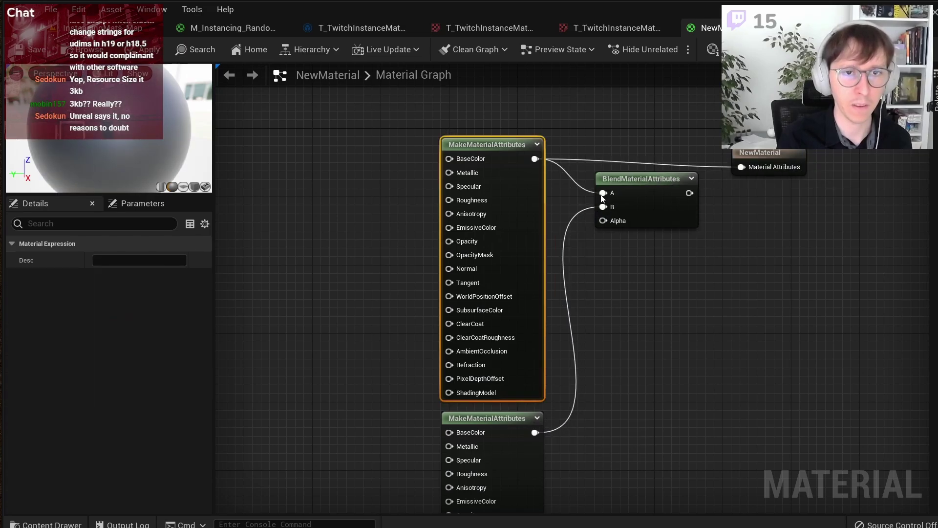
pyautogui.moveTo(618, 180); pyautogui.dragTo(609, 350)
pyautogui.click(576, 262)
pyautogui.moveTo(576, 262); pyautogui.dragTo(683, 275, button='right')
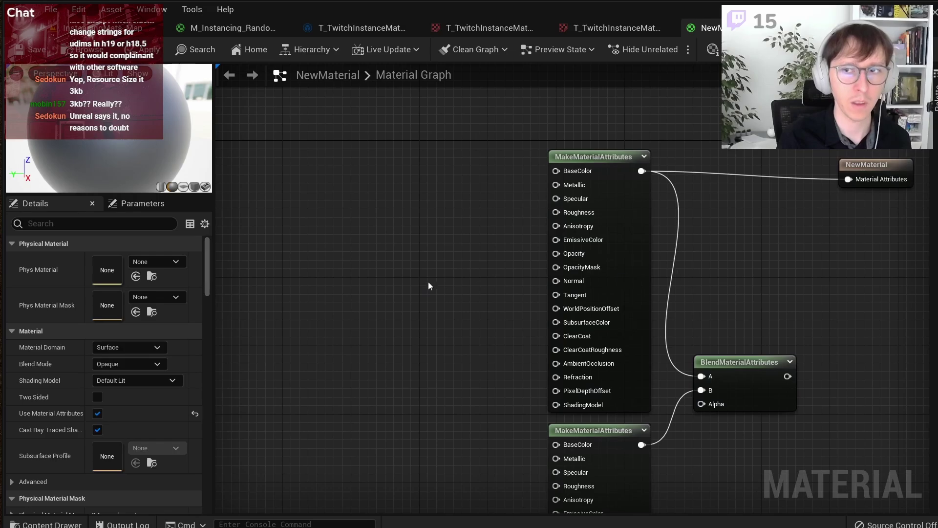
pyautogui.moveTo(432, 281); pyautogui.dragTo(451, 277, button='right')
pyautogui.scroll(-4, 506, 267)
# Step: Delete the three leftover nodes and add a scalar parameter named LayerChoiceA
pyautogui.moveTo(436, 174); pyautogui.dragTo(334, 323)
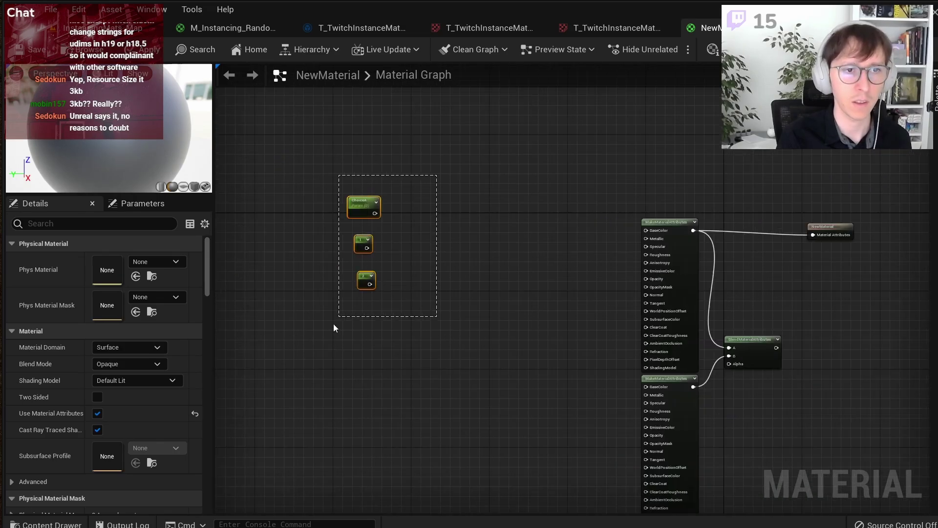
pyautogui.press('Delete')
pyautogui.scroll(2, 559, 268)
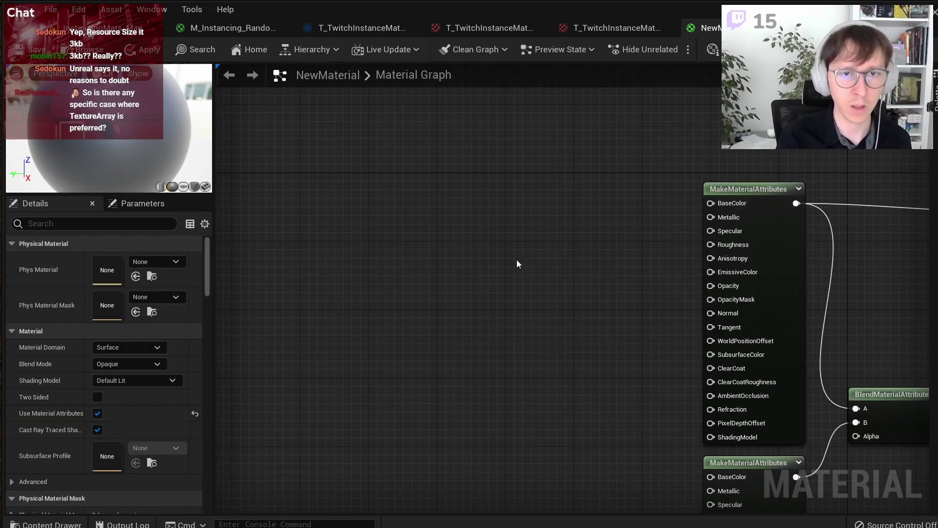
pyautogui.click(460, 252)
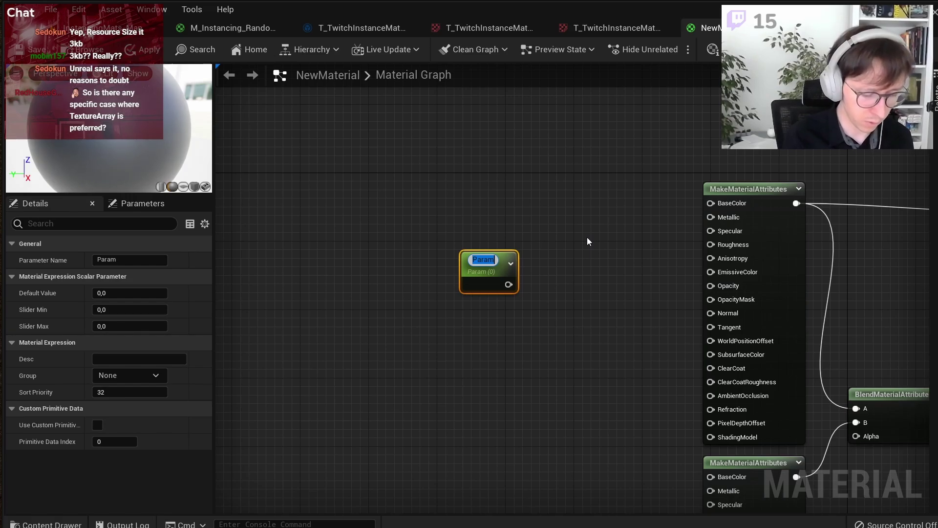
pyautogui.write('LayerCho')
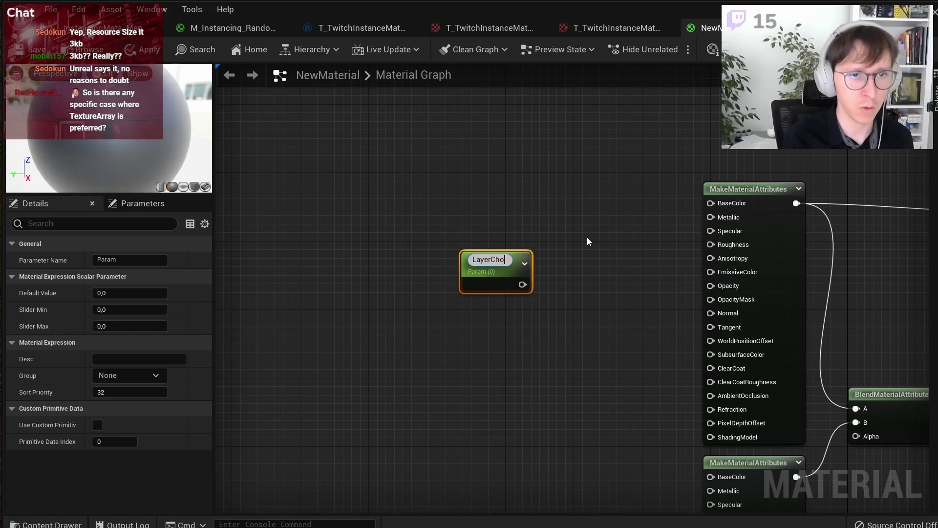
pyautogui.write('iceA')
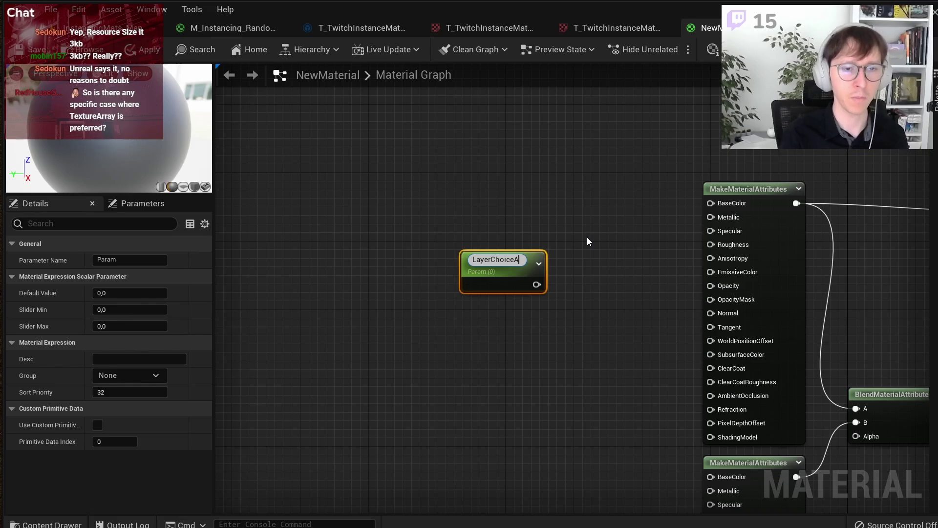
pyautogui.press('Return')
pyautogui.click(567, 242)
pyautogui.moveTo(483, 269); pyautogui.dragTo(391, 293)
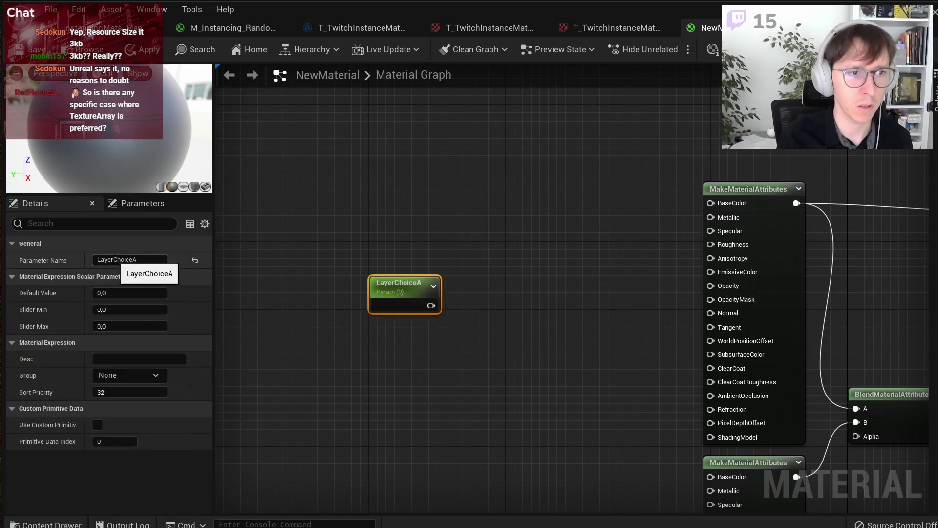
# Step: Change the parameter's name in Details to VariantChoiceA
pyautogui.doubleClick(105, 259)
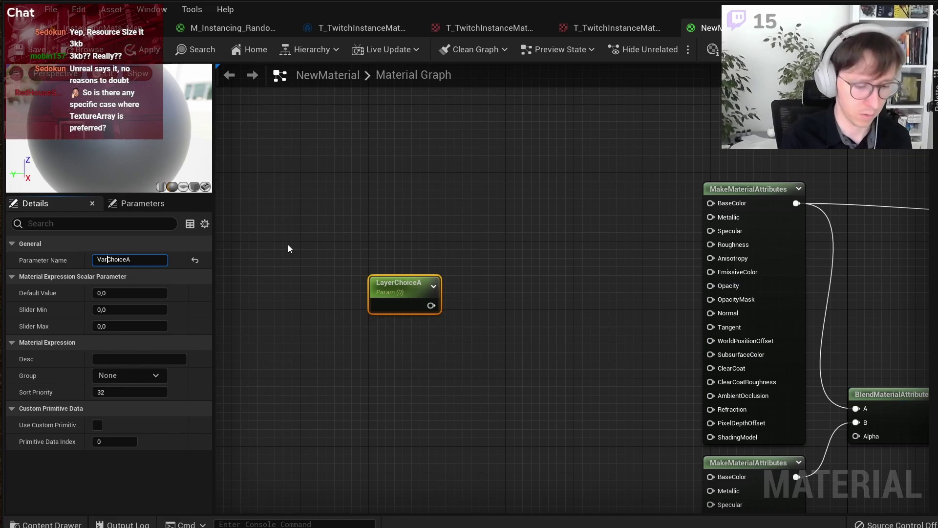
pyautogui.write('t')
pyautogui.press('Return')
pyautogui.click(540, 234)
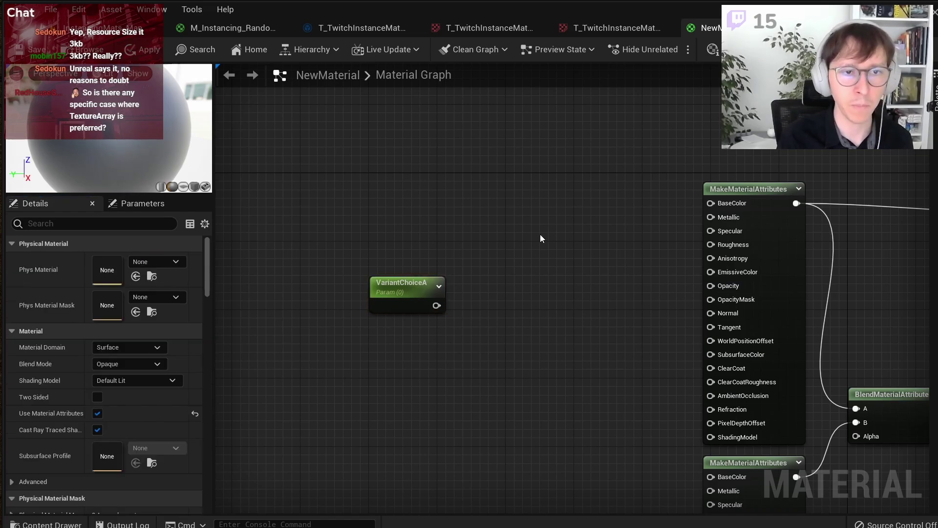
pyautogui.scroll(1, 540, 238)
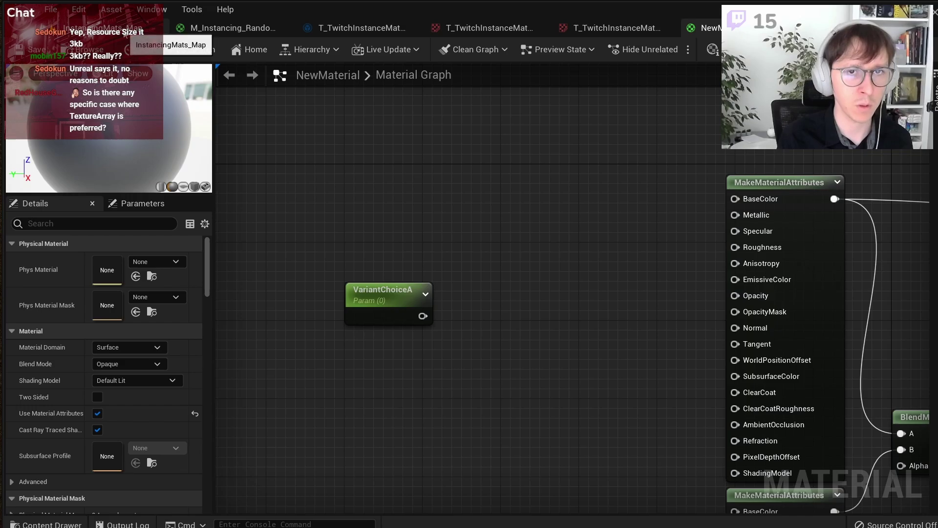
# Step: Drag T_TwitchInstanceMats_D into the graph as a texture sample beside MakeMaterialAttributes
pyautogui.click(615, 27)
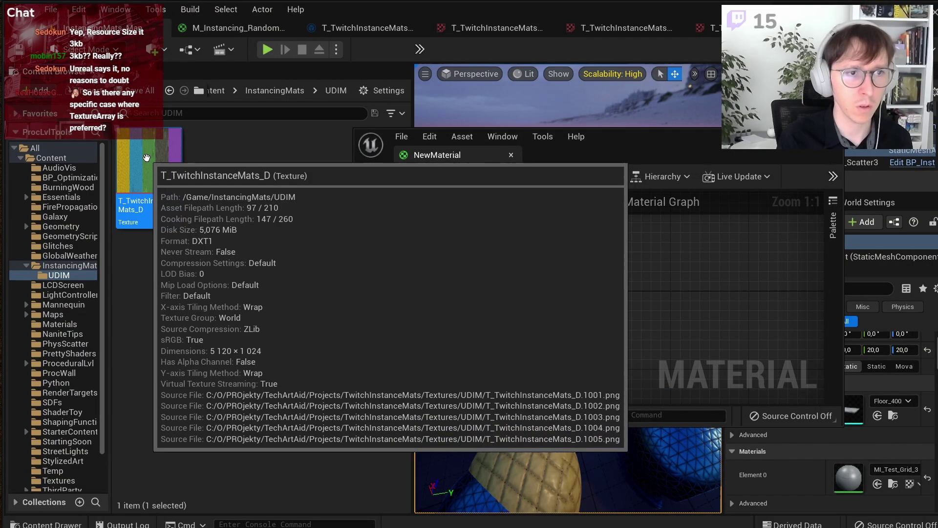
pyautogui.moveTo(149, 161); pyautogui.dragTo(520, 246)
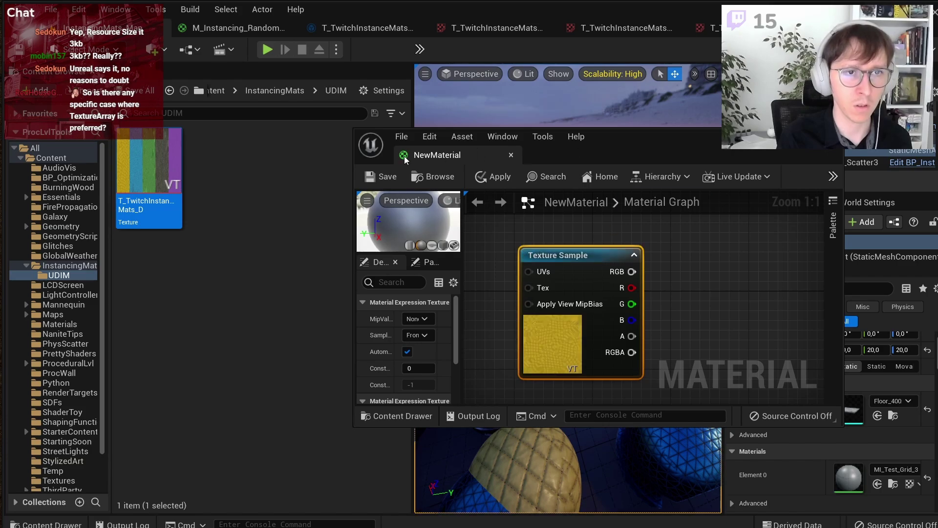
pyautogui.doubleClick(621, 161)
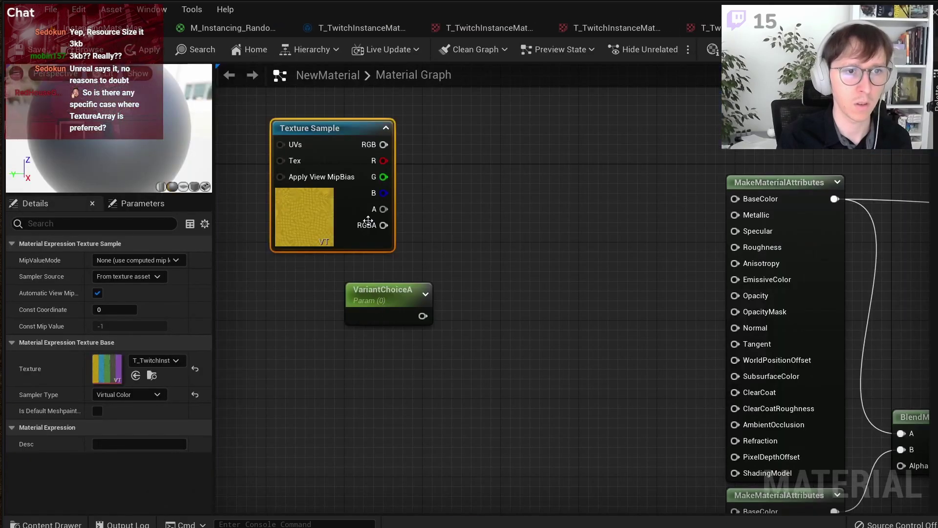
pyautogui.moveTo(368, 220); pyautogui.dragTo(637, 343)
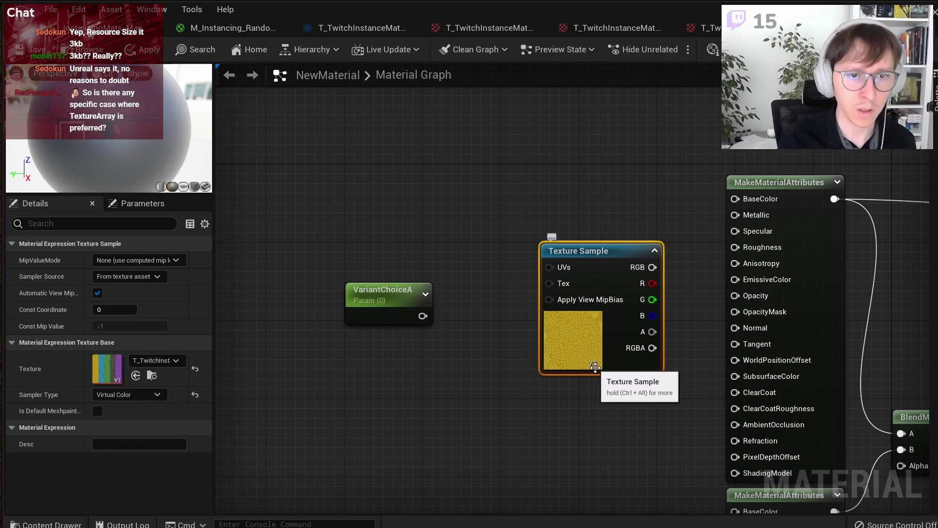
pyautogui.moveTo(398, 293); pyautogui.dragTo(408, 254)
pyautogui.click(619, 343)
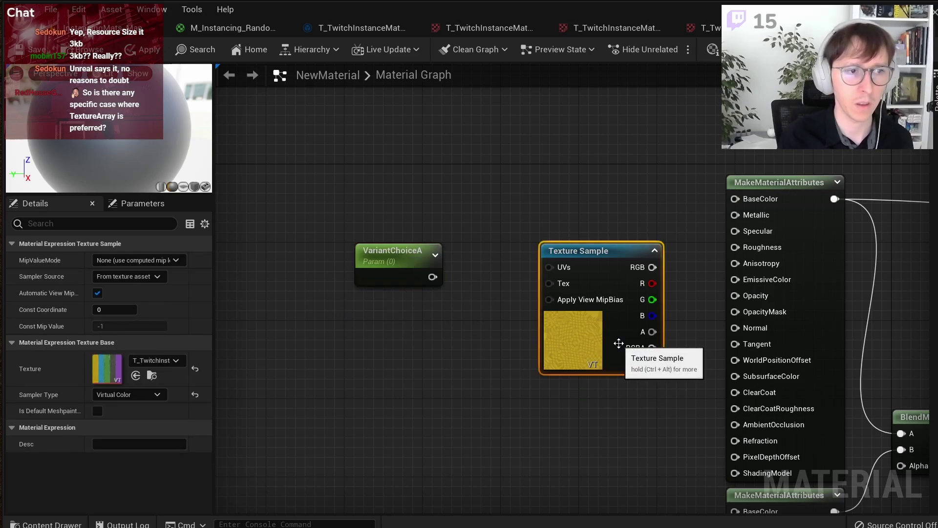
# Step: Wire the UDIM sample's colour into BaseColor and float the NewMaterial editor as its own window
pyautogui.moveTo(610, 226); pyautogui.dragTo(457, 221, button='right')
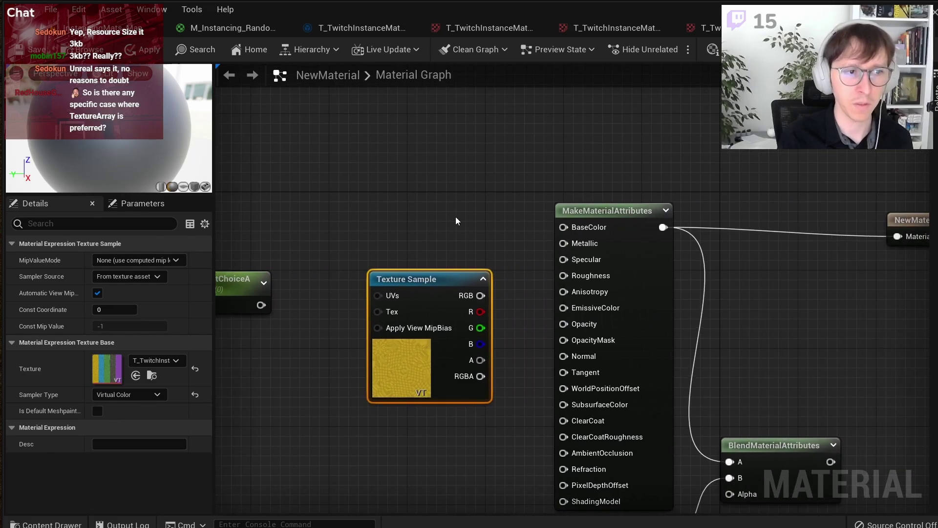
pyautogui.moveTo(480, 296); pyautogui.dragTo(565, 227)
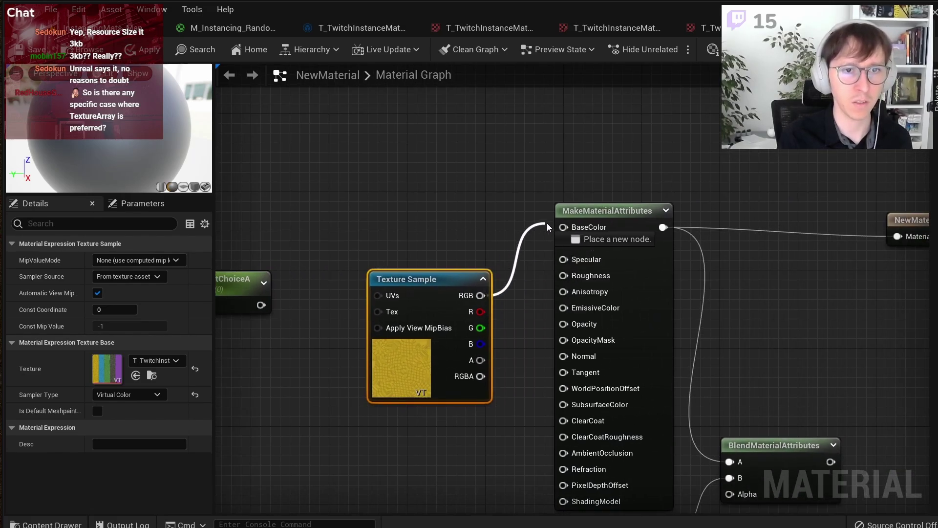
pyautogui.scroll(-2, 459, 193)
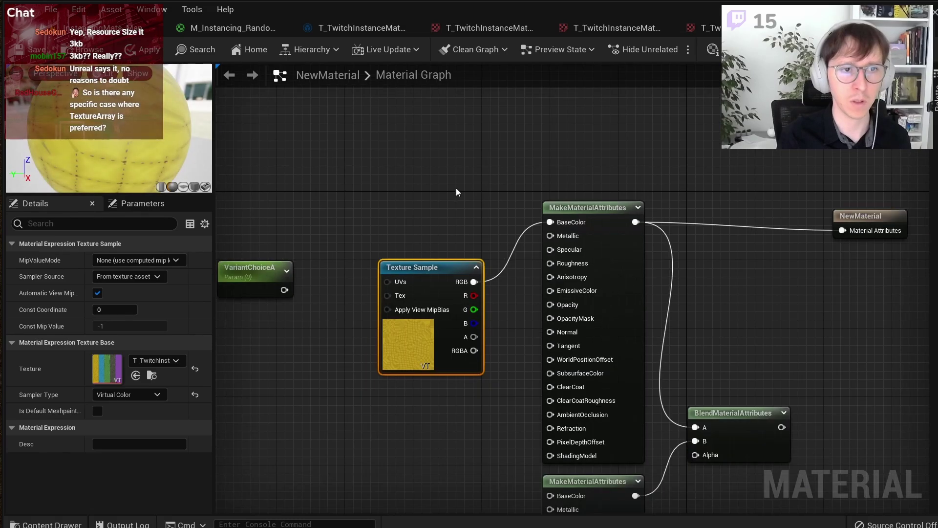
pyautogui.moveTo(343, 227); pyautogui.dragTo(392, 228, button='right')
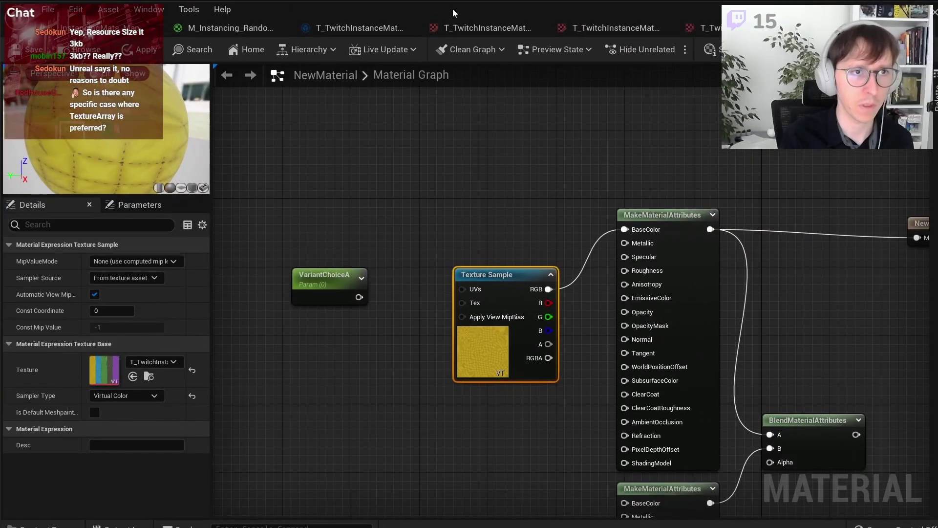
pyautogui.moveTo(113, 28); pyautogui.dragTo(546, 243)
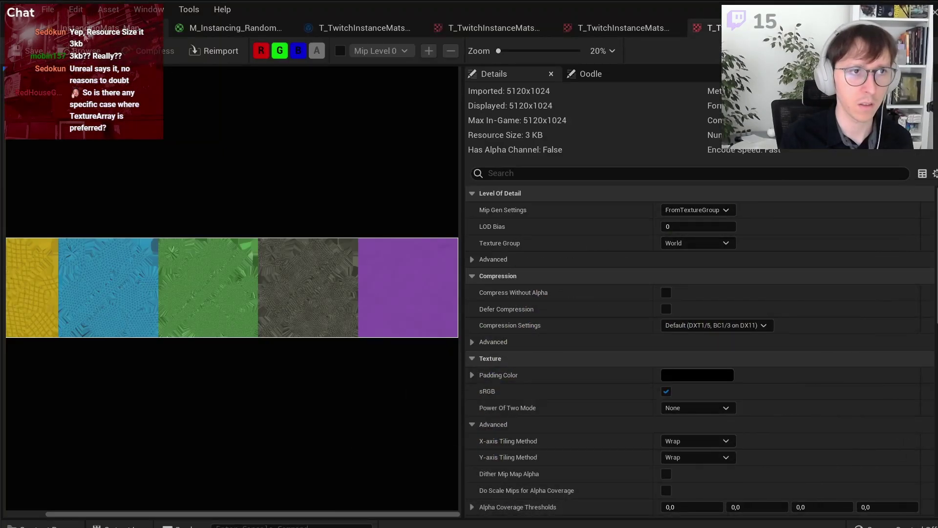
# Step: Return to the level editor, whose Content Browser shows T_TwitchInstanceMats_D in the UDIM folder
pyautogui.click(100, 28)
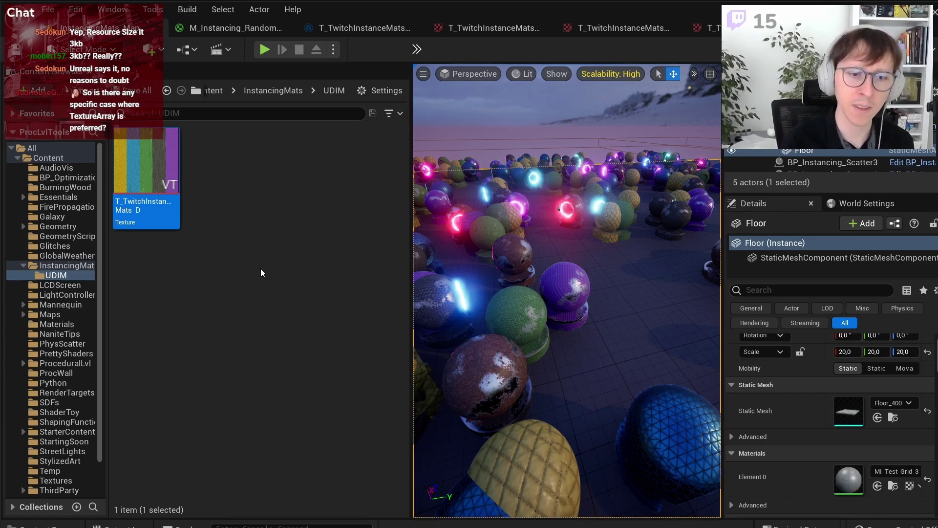
# Step: Resize and place the floating NewMaterial editor near the top of the screen
pyautogui.moveTo(501, 348)
pyautogui.mouseDown()
pyautogui.moveTo(399, 15)
pyautogui.moveTo(384, 22)
pyautogui.mouseUp()
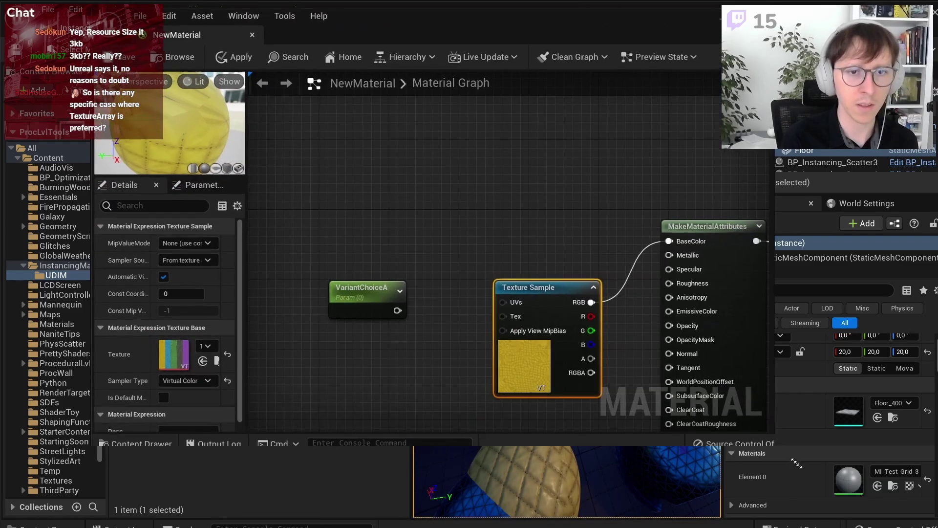
pyautogui.moveTo(579, 307); pyautogui.dragTo(877, 513)
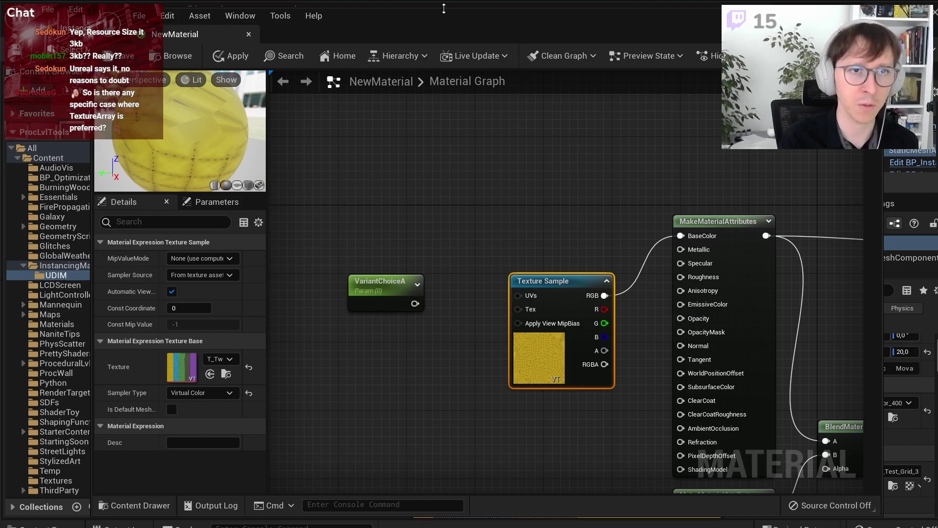
pyautogui.moveTo(447, 9); pyautogui.dragTo(414, 14)
pyautogui.moveTo(379, 367); pyautogui.dragTo(377, 292, button='right')
pyautogui.click(377, 292)
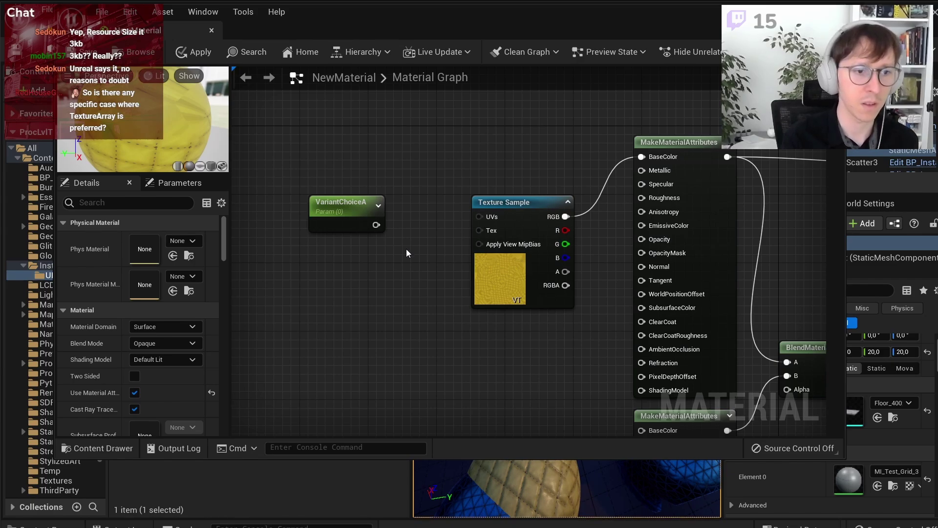
# Step: Move the editor aside to uncover the Content Browser and show the InstancingMats folder's 29 assets
pyautogui.click(187, 449)
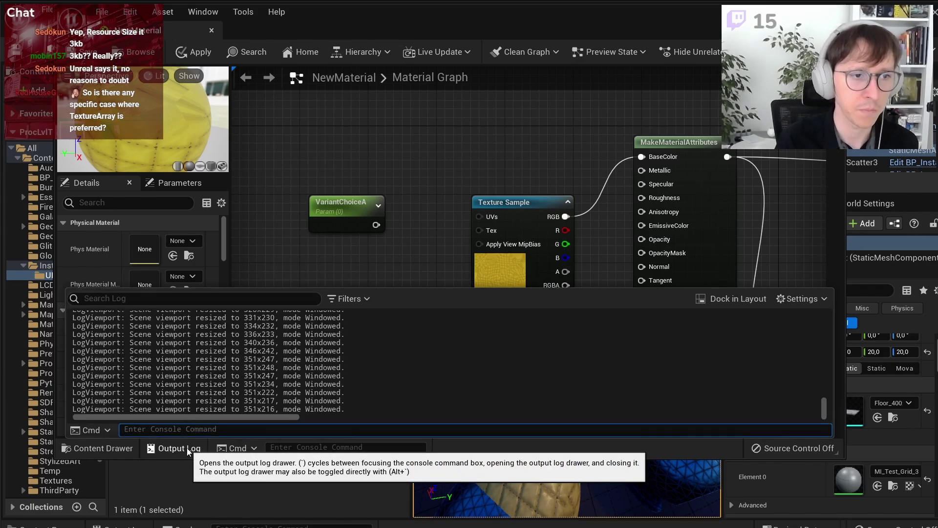
pyautogui.click(187, 448)
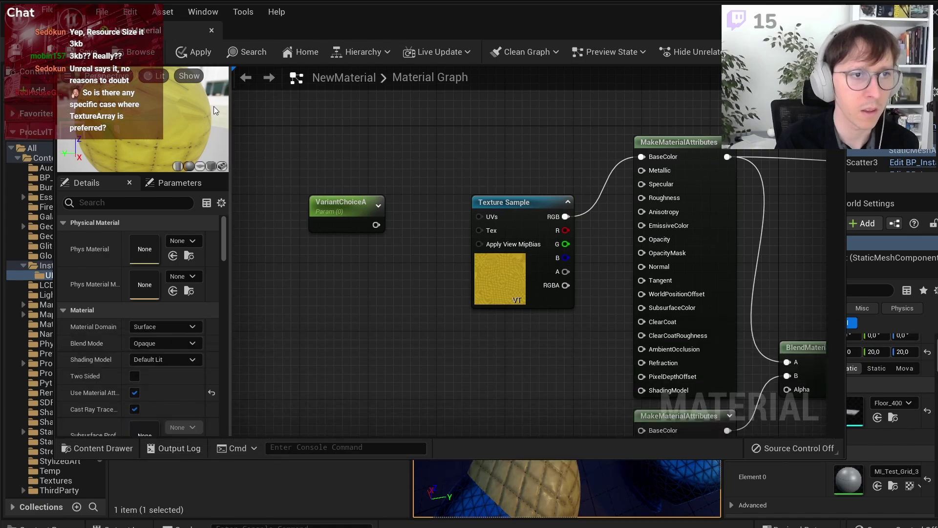
pyautogui.moveTo(327, 21); pyautogui.dragTo(353, 45)
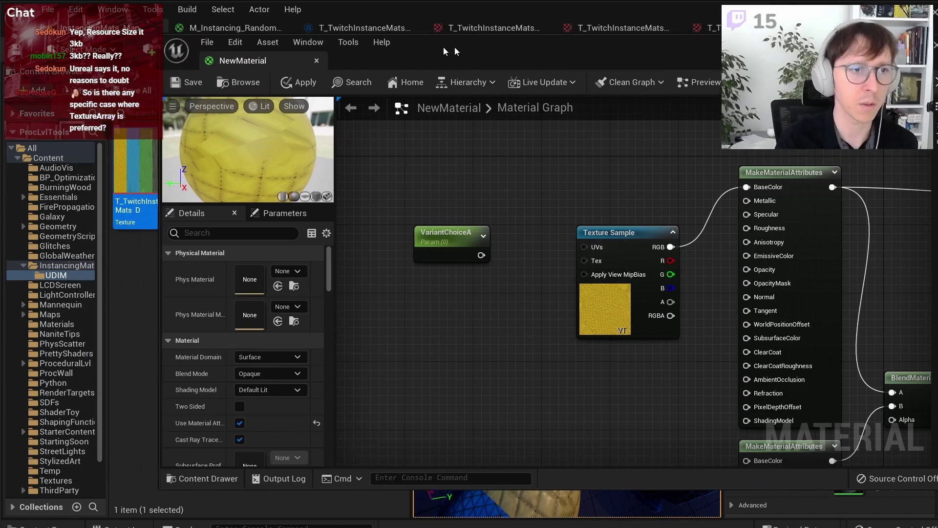
pyautogui.moveTo(362, 47); pyautogui.dragTo(546, 40)
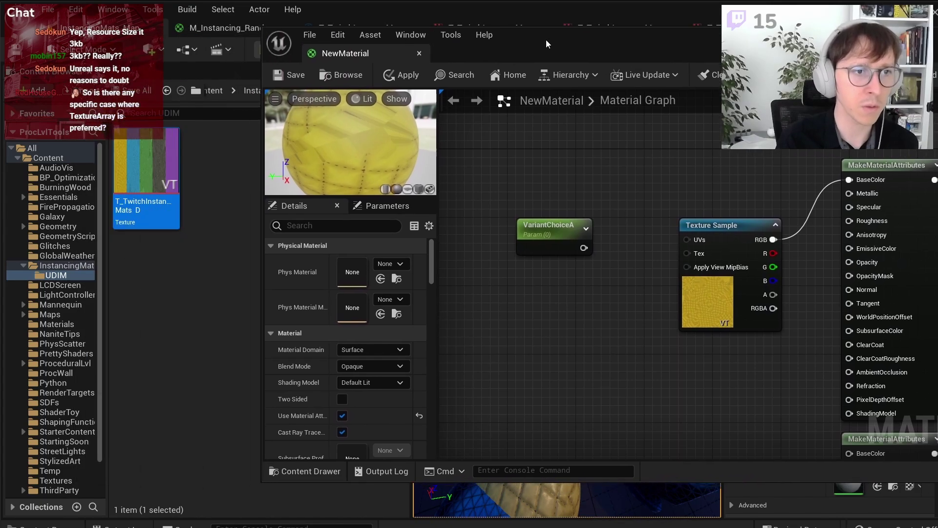
pyautogui.click(39, 266)
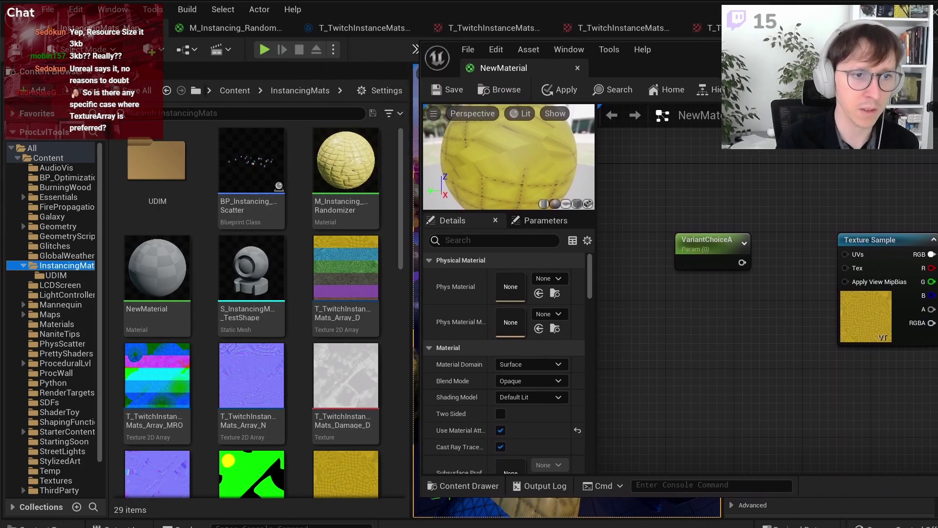
# Step: Add a T_TwitchInstanceMats_Var00_D texture sample and wire its colour into BaseColor, replacing the UDIM sample
pyautogui.scroll(-2, 345, 464)
pyautogui.moveTo(346, 421); pyautogui.dragTo(805, 182)
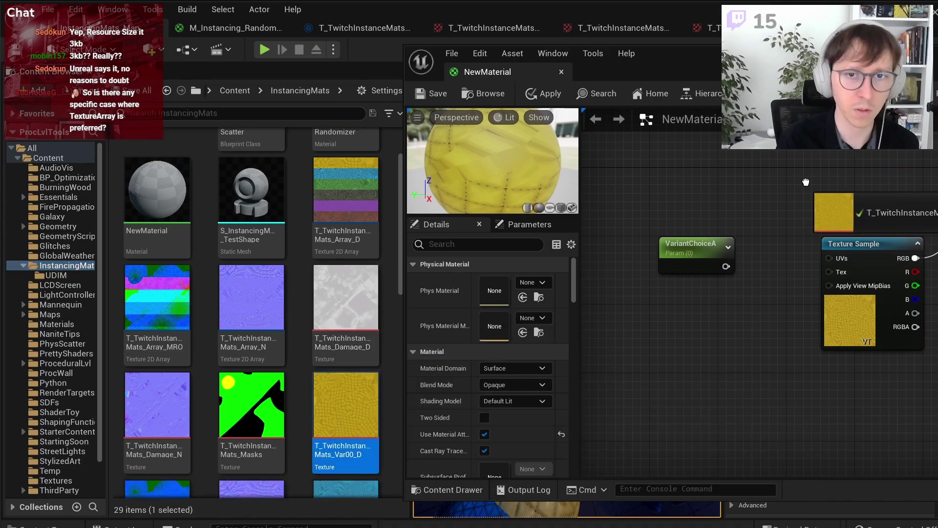
pyautogui.moveTo(806, 182); pyautogui.dragTo(608, 281, button='right')
pyautogui.moveTo(681, 282); pyautogui.dragTo(698, 211)
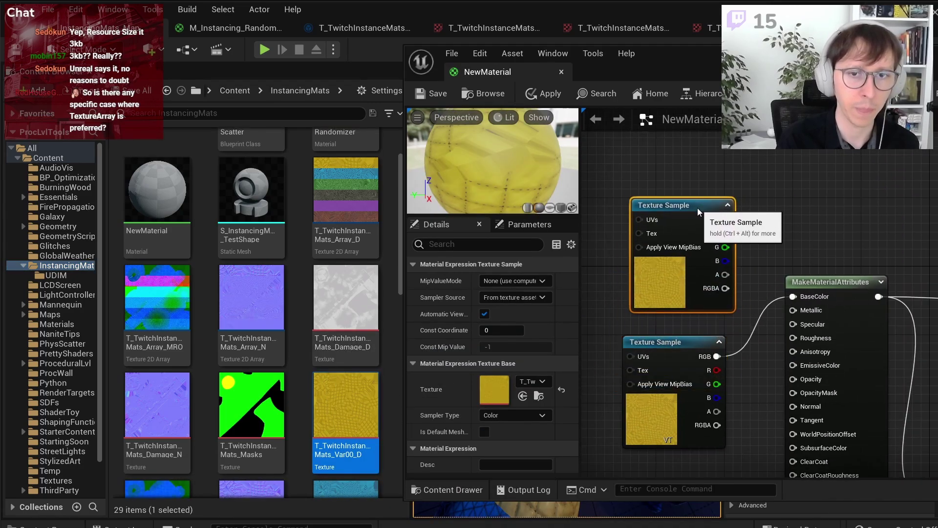
pyautogui.moveTo(847, 56); pyautogui.dragTo(518, 37)
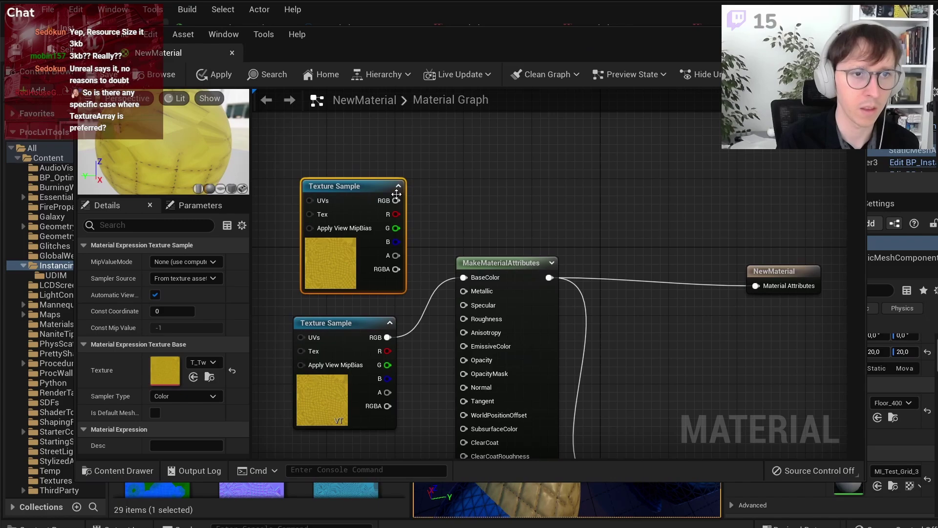
pyautogui.moveTo(397, 201); pyautogui.dragTo(464, 277)
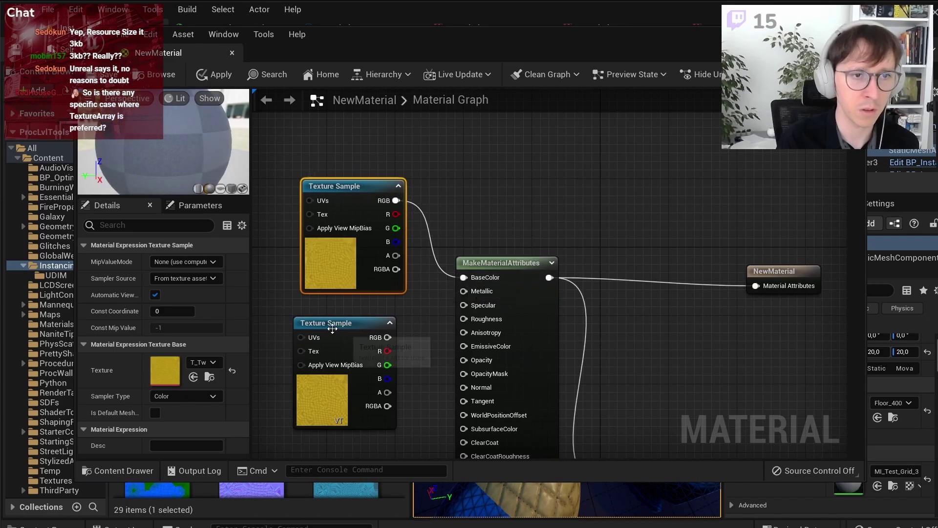
pyautogui.moveTo(333, 329); pyautogui.dragTo(341, 329)
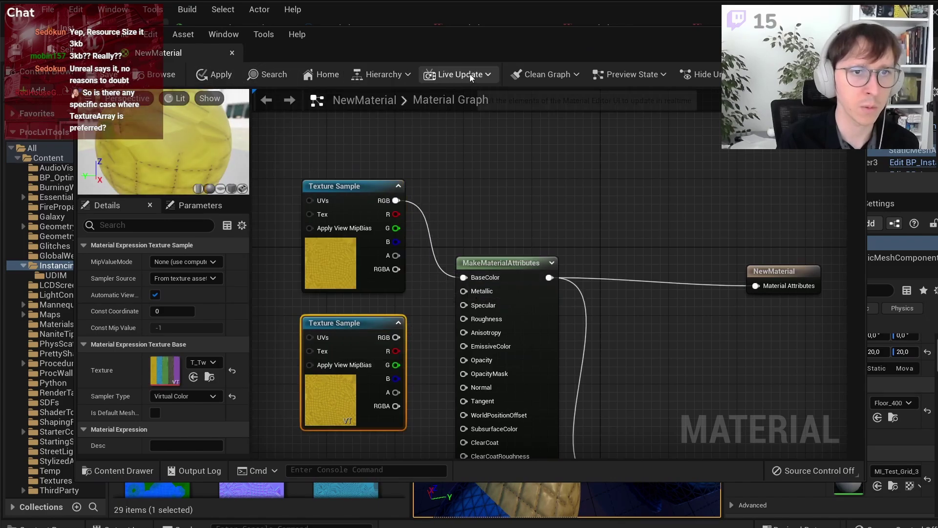
# Step: Swap the Stats panel for Platform Stats and apply to compile the material
pyautogui.click(841, 74)
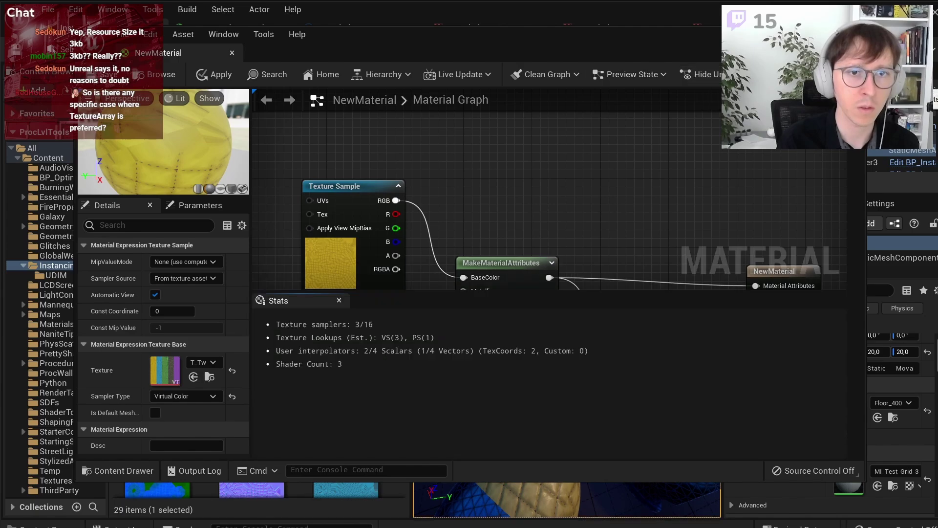
pyautogui.moveTo(457, 195); pyautogui.dragTo(428, 132, button='right')
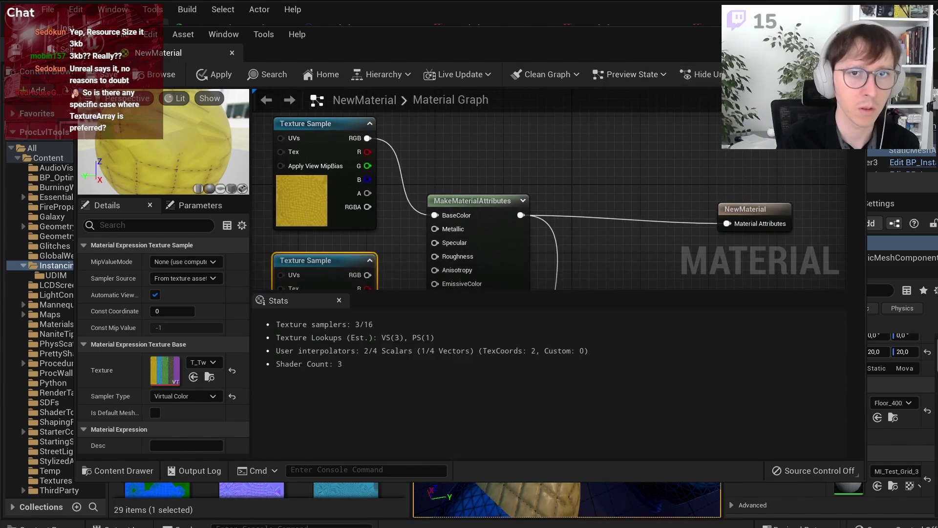
pyautogui.click(840, 75)
pyautogui.click(224, 35)
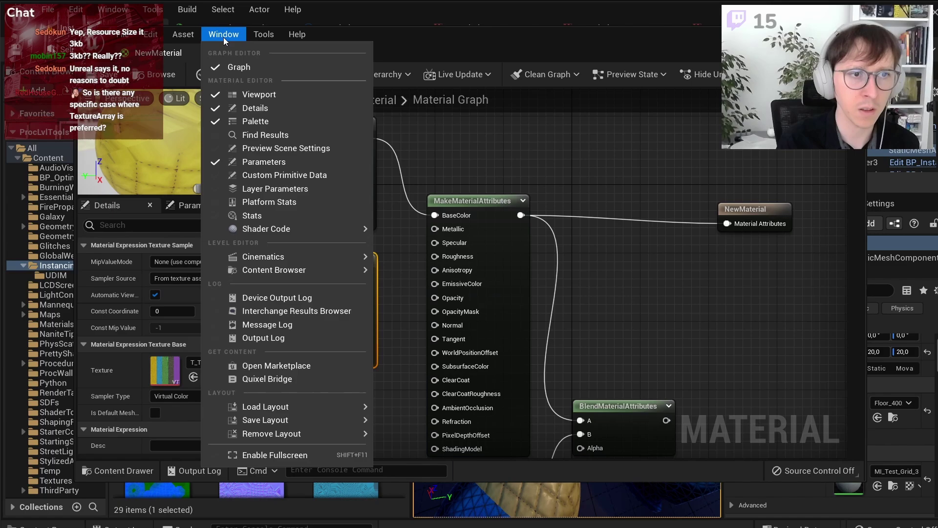
pyautogui.click(274, 201)
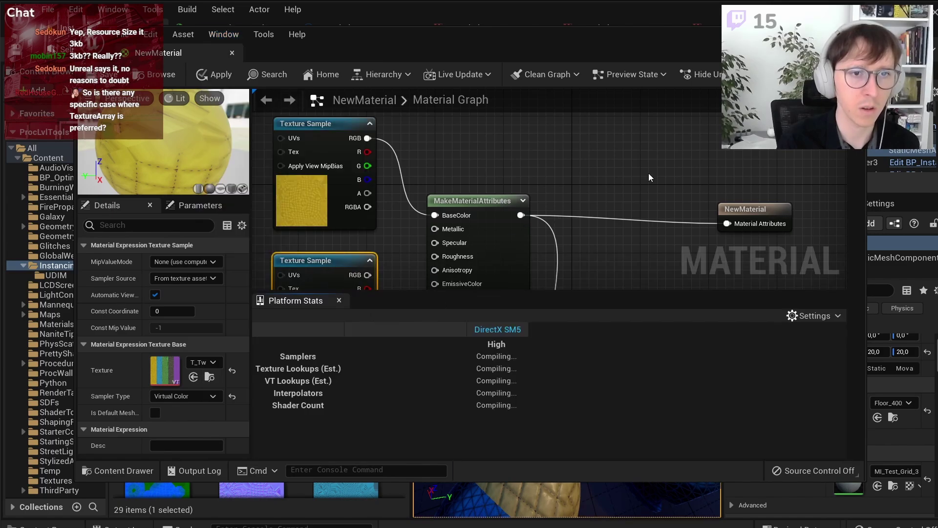
pyautogui.click(214, 75)
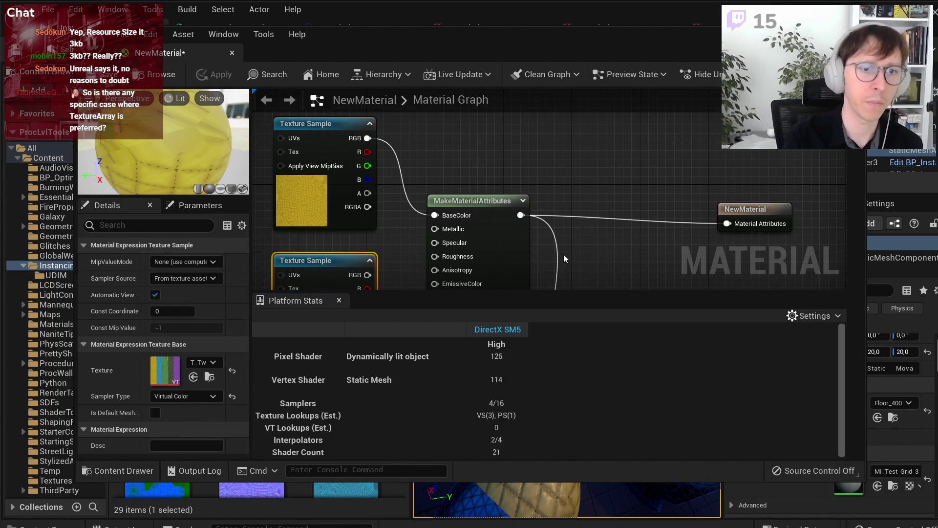
# Step: Select the upper yellow Texture Sample node
pyautogui.scroll(-2, 386, 181)
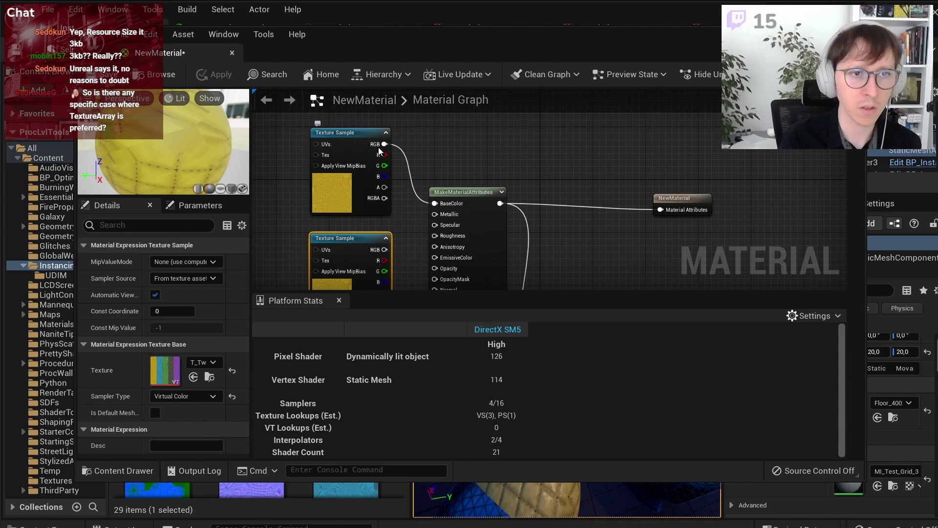
pyautogui.moveTo(626, 216)
pyautogui.mouseDown(button='right')
pyautogui.moveTo(639, 108)
pyautogui.moveTo(456, 268)
pyautogui.mouseUp(button='right')
pyautogui.scroll(1, 456, 264)
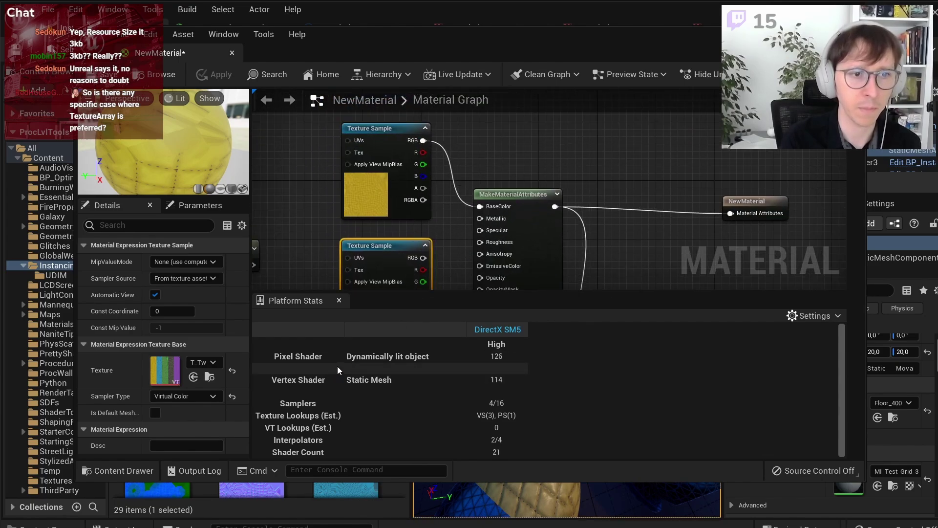
pyautogui.moveTo(494, 360)
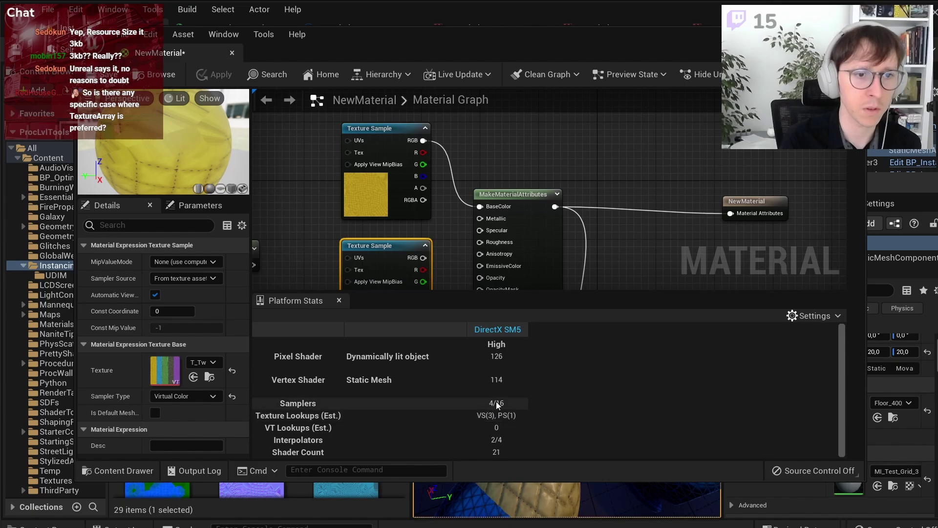
pyautogui.click(514, 129)
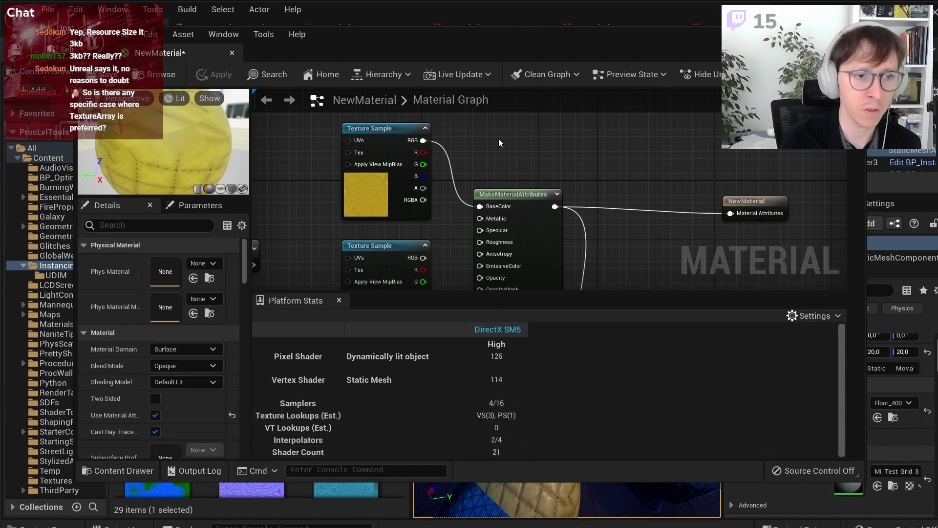
pyautogui.click(374, 190)
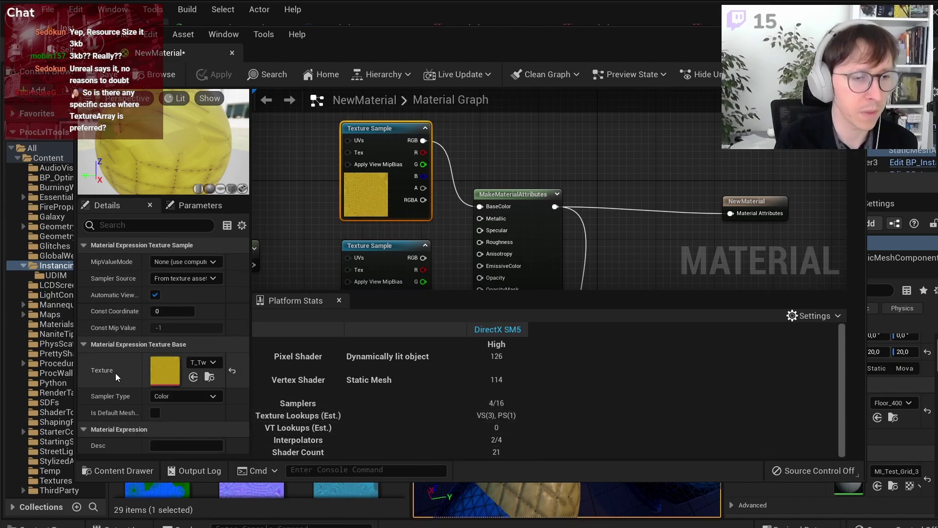
# Step: Set the upper Texture Sample's Sampler Source to Shared: Wrap
pyautogui.click(178, 280)
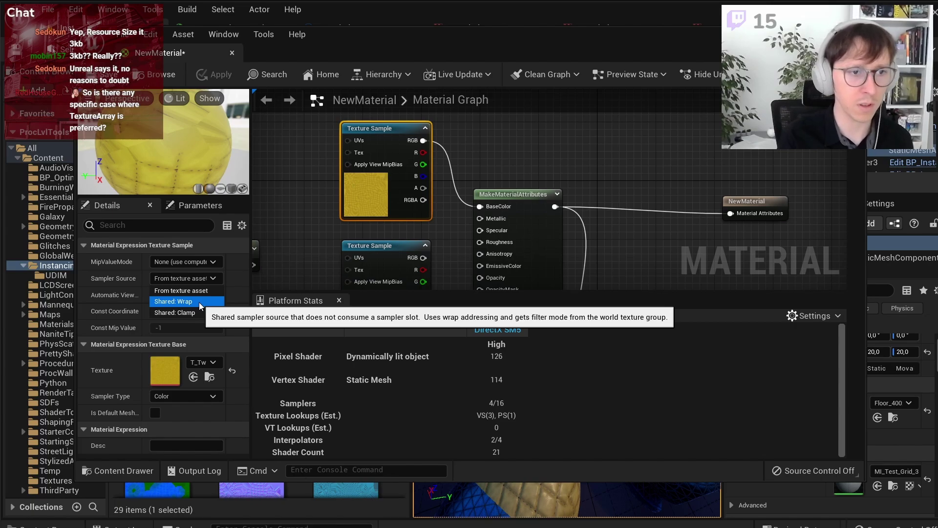
pyautogui.click(198, 302)
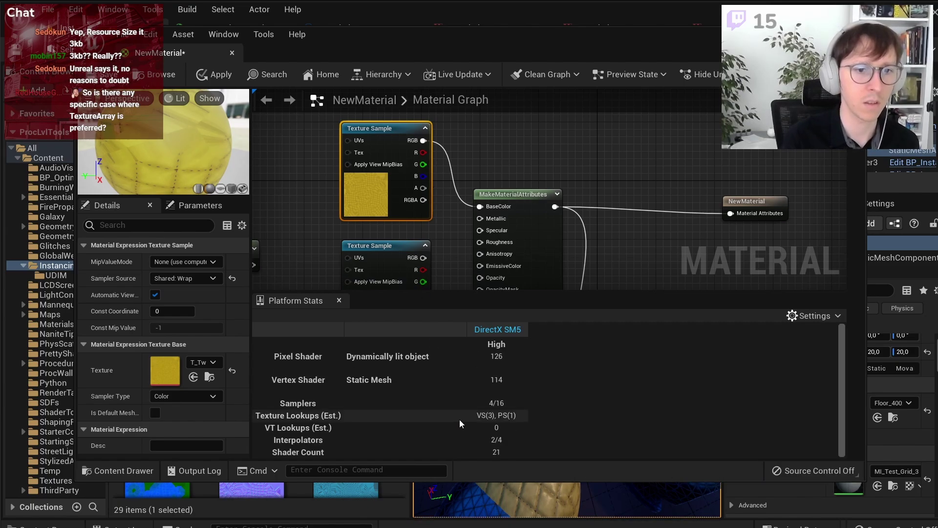
# Step: Paste TexCoord and Multiply nodes and wire TexCoord into Multiply's A input
pyautogui.click(570, 150)
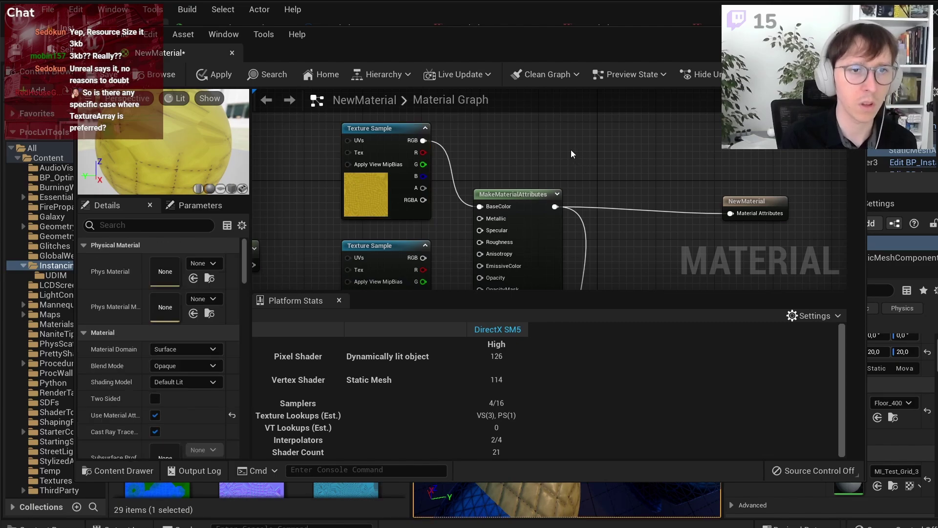
pyautogui.moveTo(571, 150); pyautogui.dragTo(717, 171, button='right')
pyautogui.moveTo(422, 189); pyautogui.dragTo(441, 162, button='right')
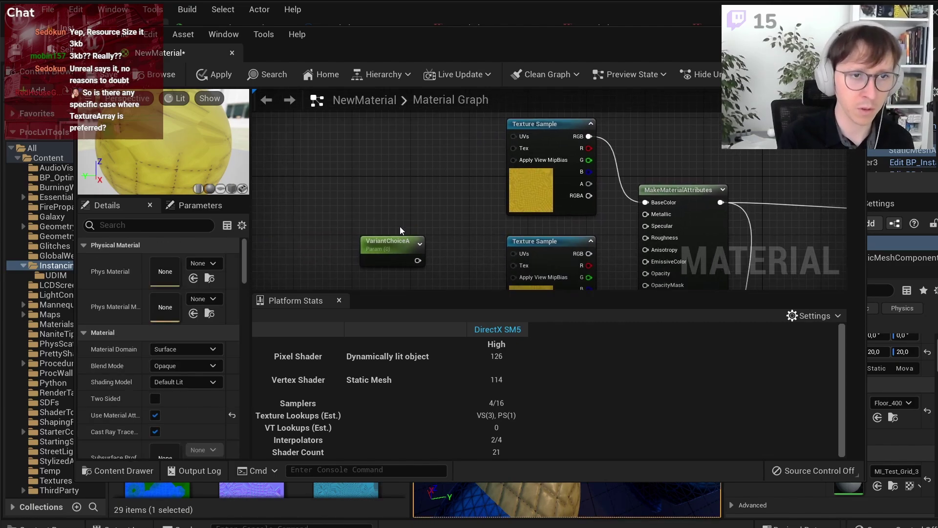
pyautogui.hotkey('ctrl', 'v')
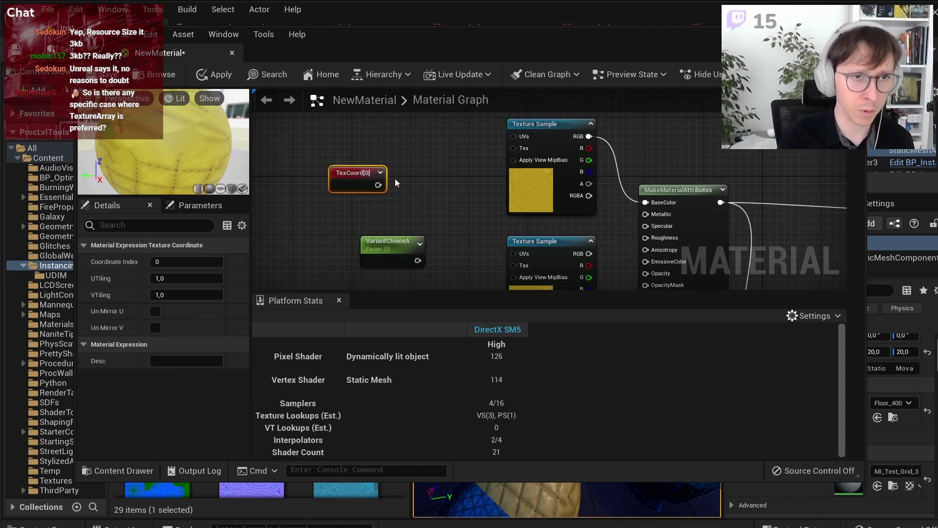
pyautogui.scroll(1, 395, 178)
pyautogui.moveTo(375, 186); pyautogui.dragTo(418, 187)
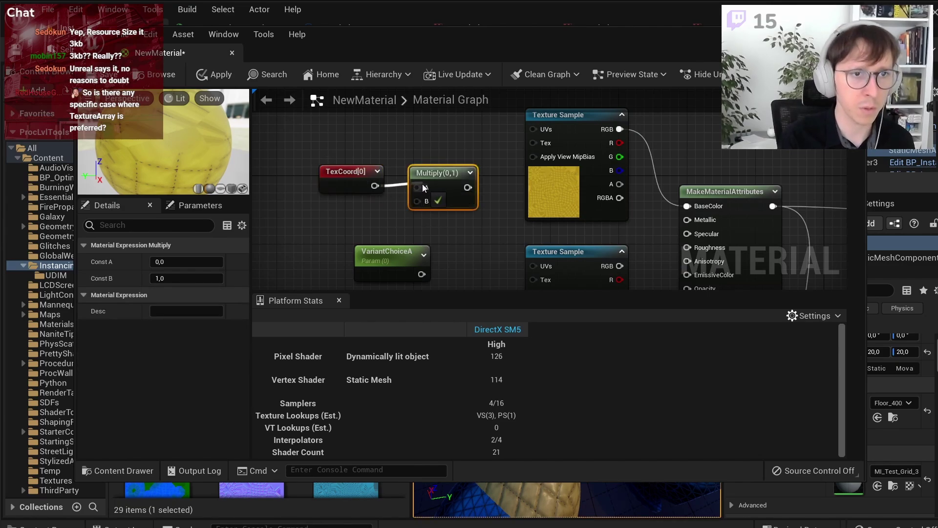
pyautogui.moveTo(347, 175); pyautogui.dragTo(349, 161)
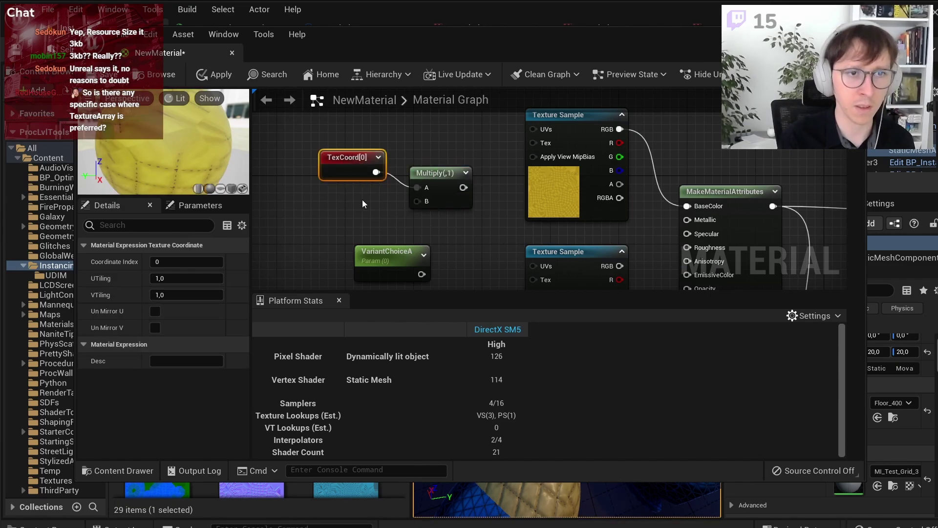
# Step: Feed a 1.5 constant into Multiply B and route its output to the upper sample's UVs
pyautogui.click(362, 200)
pyautogui.moveTo(383, 221); pyautogui.dragTo(417, 201)
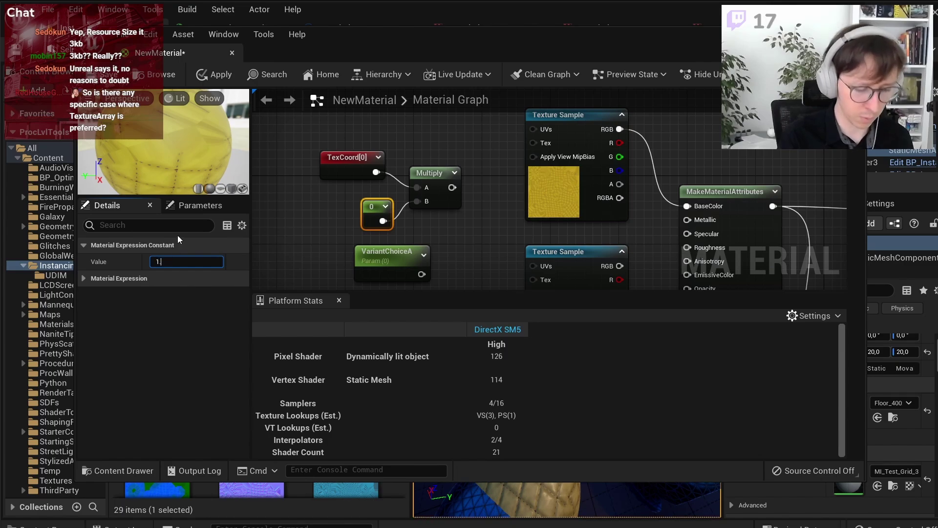
pyautogui.write('1,5')
pyautogui.press('Return')
pyautogui.moveTo(452, 187); pyautogui.dragTo(533, 129)
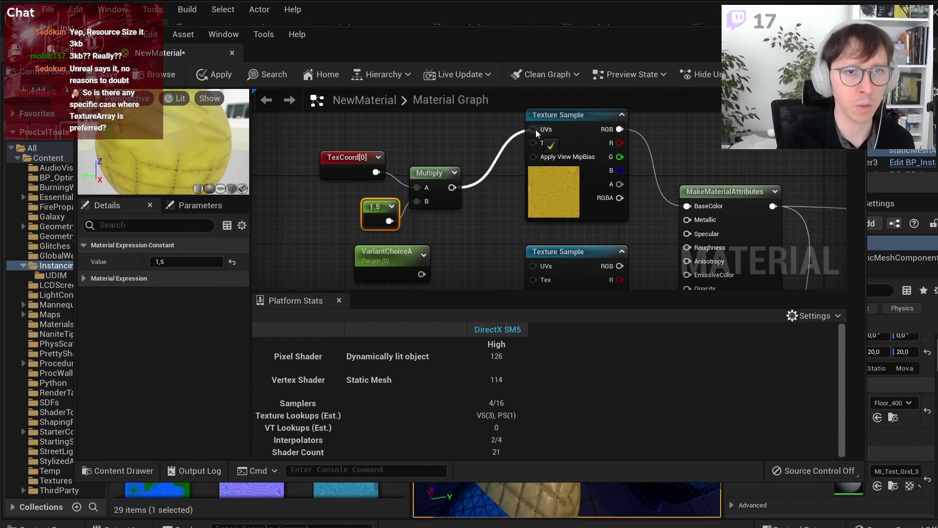
# Step: Shrink the stats panel and recentre the graph on the texture nodes
pyautogui.moveTo(510, 222); pyautogui.dragTo(334, 203, button='right')
pyautogui.scroll(-1, 334, 203)
pyautogui.moveTo(358, 285); pyautogui.dragTo(407, 307, button='right')
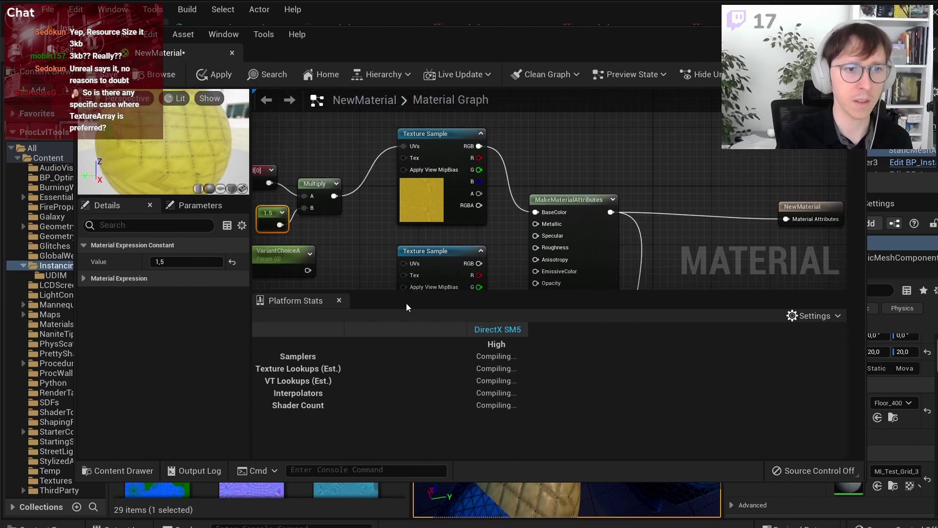
pyautogui.moveTo(395, 293); pyautogui.dragTo(396, 337)
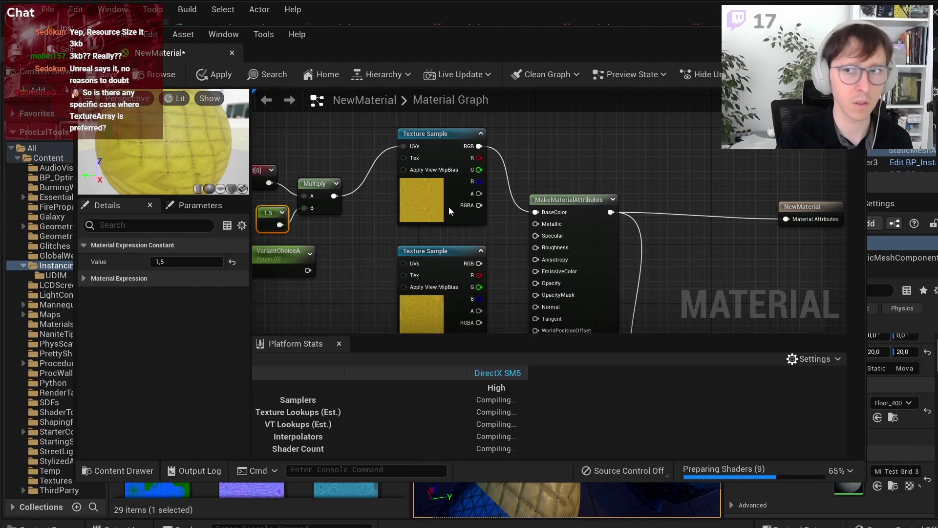
pyautogui.moveTo(449, 207); pyautogui.dragTo(491, 215, button='right')
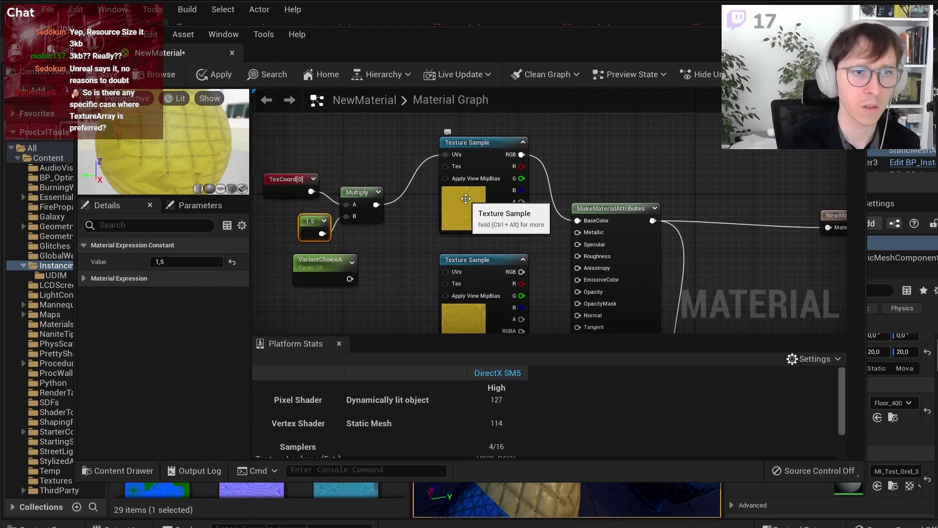
pyautogui.moveTo(492, 403)
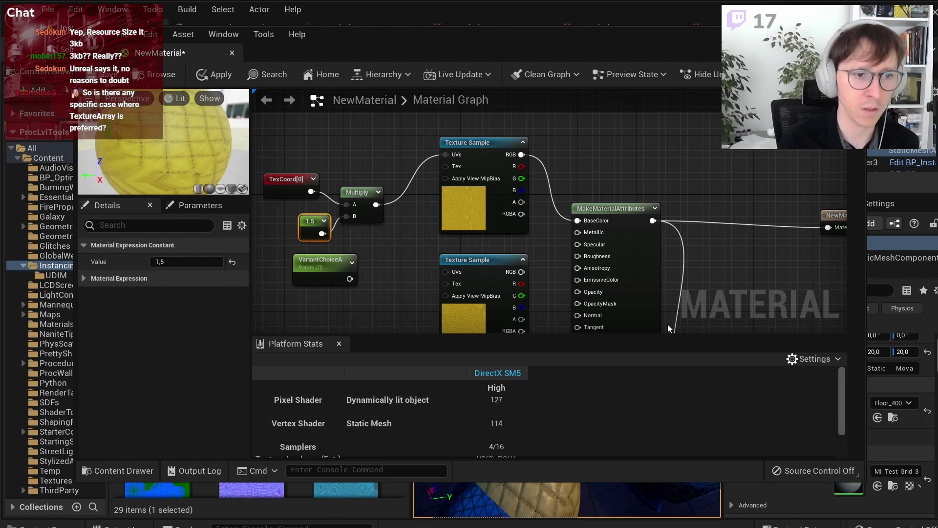
pyautogui.scroll(-1, 568, 412)
pyautogui.scroll(-2, 568, 412)
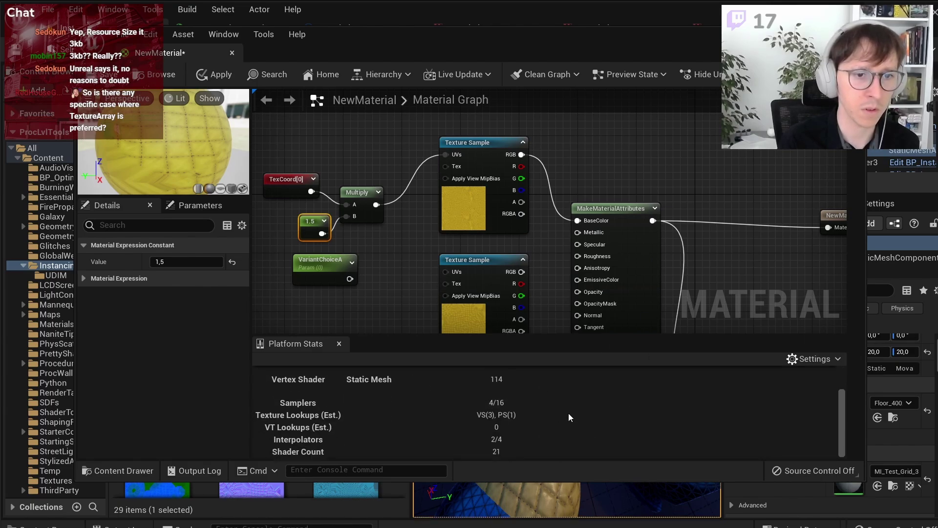
pyautogui.scroll(3, 568, 413)
pyautogui.scroll(1, 568, 413)
pyautogui.click(655, 184)
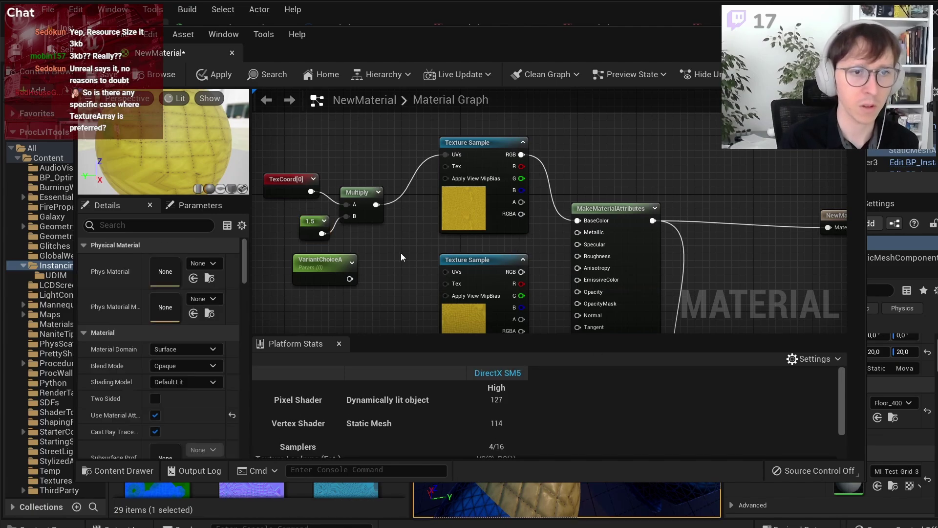
# Step: Wire the 1.5-scaled UVs into the lower Texture Sample and its colour into MakeMaterialAttributes
pyautogui.moveTo(462, 306)
pyautogui.mouseDown(button='right')
pyautogui.moveTo(466, 249)
pyautogui.moveTo(453, 282)
pyautogui.mouseUp(button='right')
pyautogui.moveTo(366, 181); pyautogui.dragTo(435, 248)
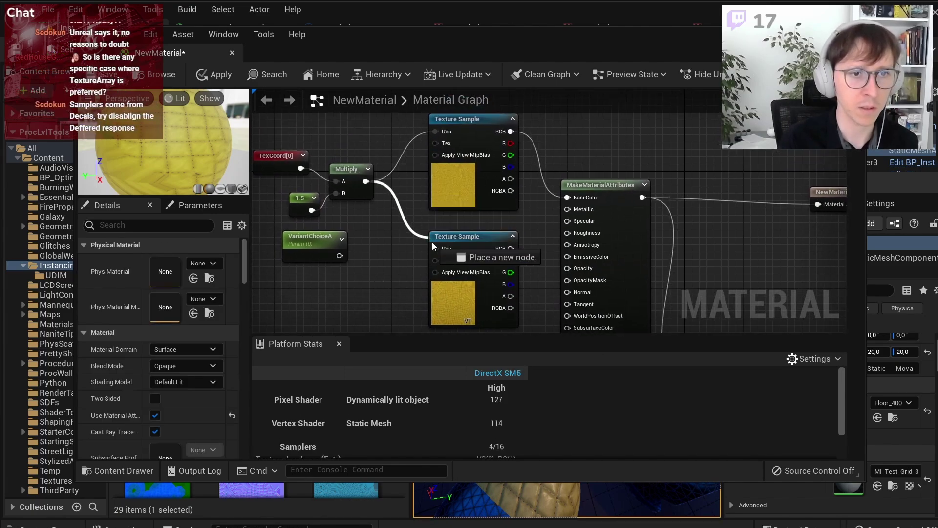
pyautogui.moveTo(510, 249); pyautogui.dragTo(568, 257)
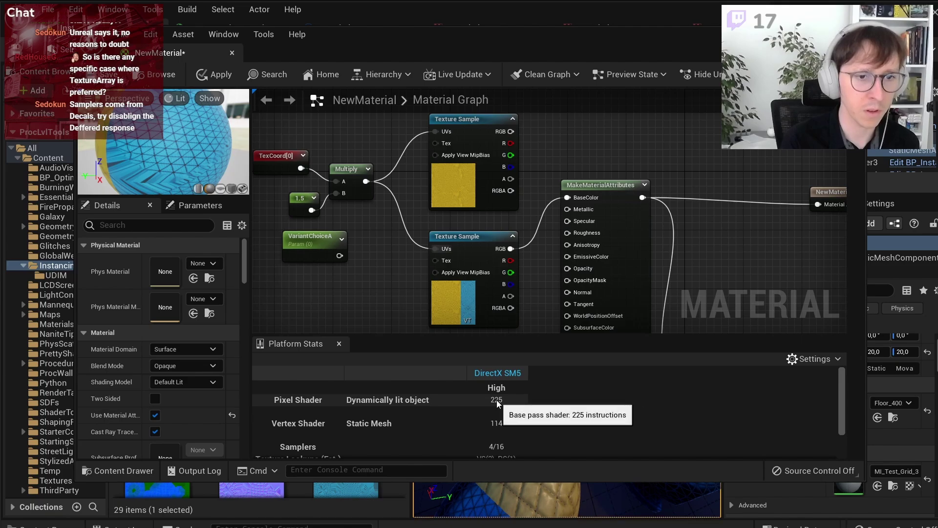
pyautogui.moveTo(502, 400)
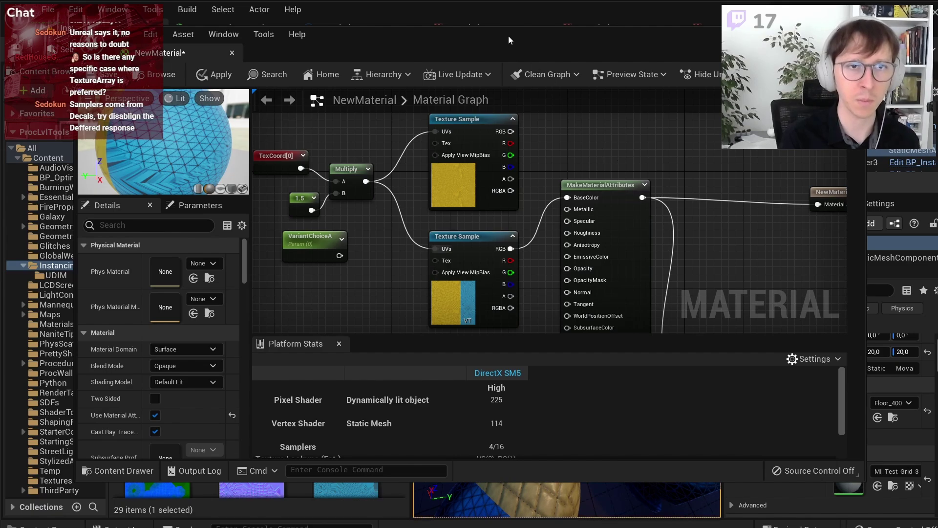
pyautogui.moveTo(497, 29); pyautogui.dragTo(486, 5)
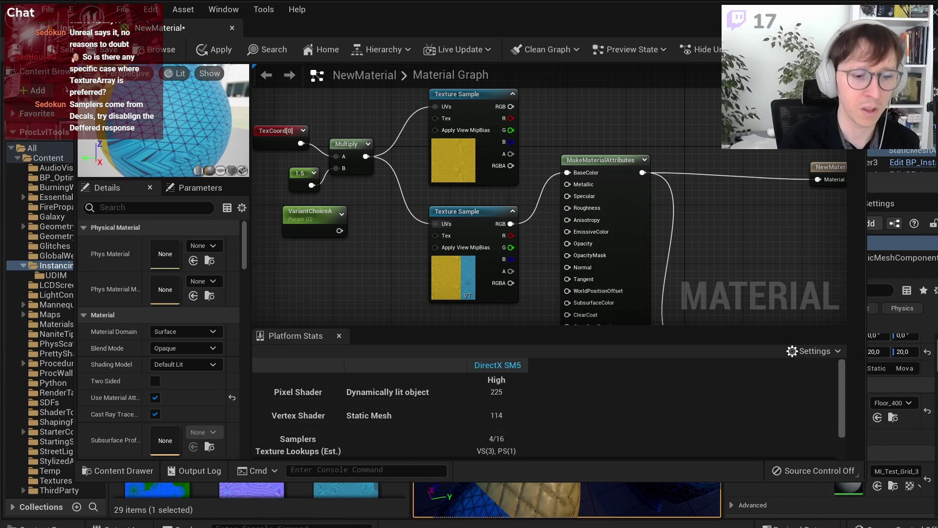
# Step: Scroll through the techartaid.com YouTube video list in Firefox, then switch back to Unreal
pyautogui.hotkey('alt', 'Tab')
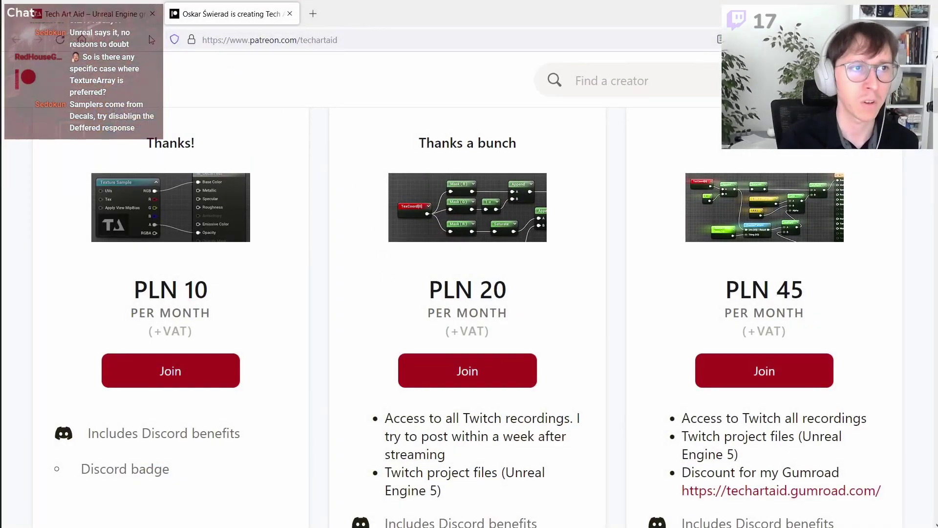
pyautogui.click(98, 14)
pyautogui.scroll(-7, 463, 340)
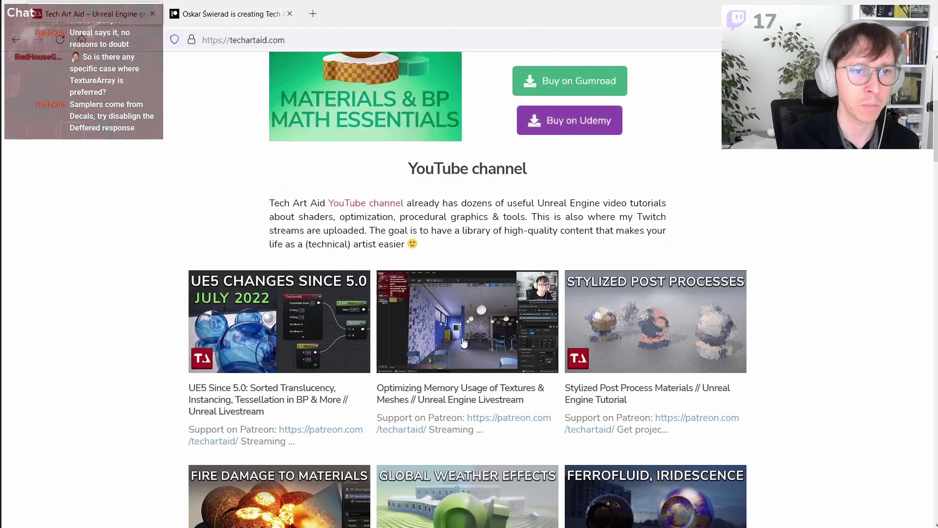
pyautogui.scroll(-2, 464, 341)
pyautogui.scroll(-9, 464, 341)
pyautogui.scroll(-5, 463, 340)
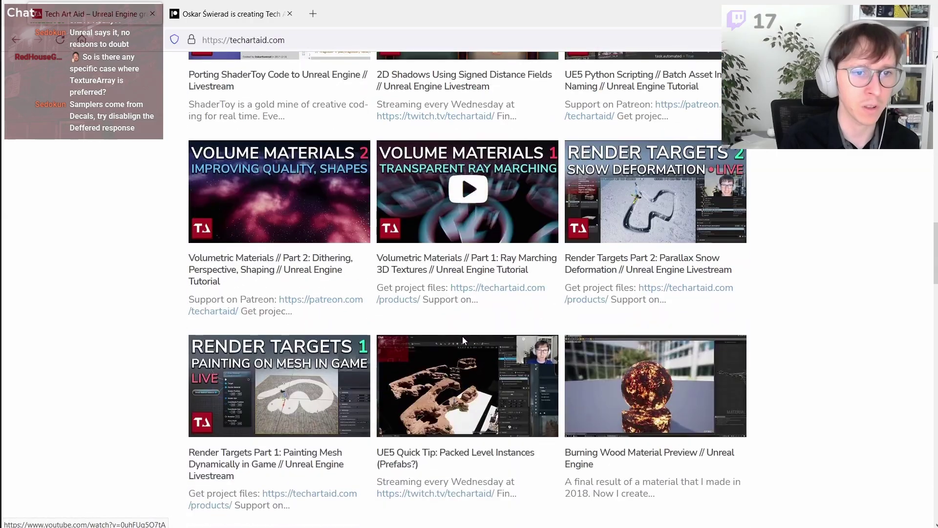
pyautogui.scroll(6, 464, 340)
pyautogui.scroll(3, 463, 340)
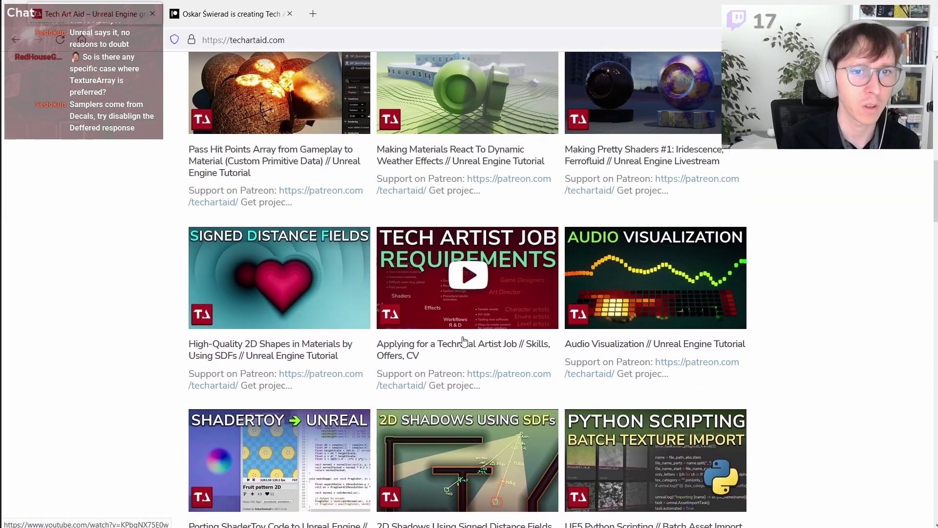
pyautogui.scroll(2, 463, 341)
pyautogui.scroll(2, 463, 340)
pyautogui.scroll(1, 464, 339)
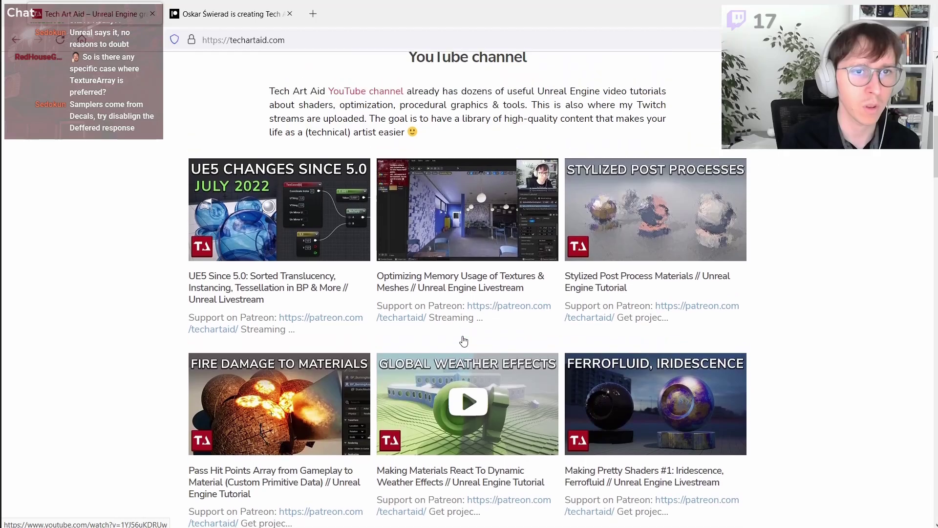
pyautogui.scroll(-6, 464, 338)
pyautogui.scroll(-1, 463, 340)
pyautogui.scroll(-4, 463, 340)
pyautogui.scroll(-3, 463, 341)
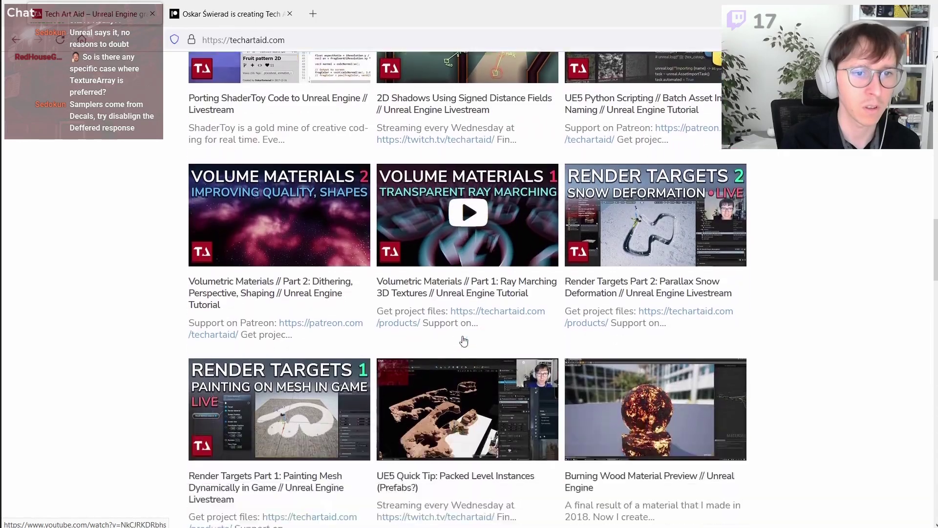
pyautogui.scroll(-2, 463, 341)
pyautogui.scroll(-3, 462, 336)
pyautogui.scroll(-1, 463, 335)
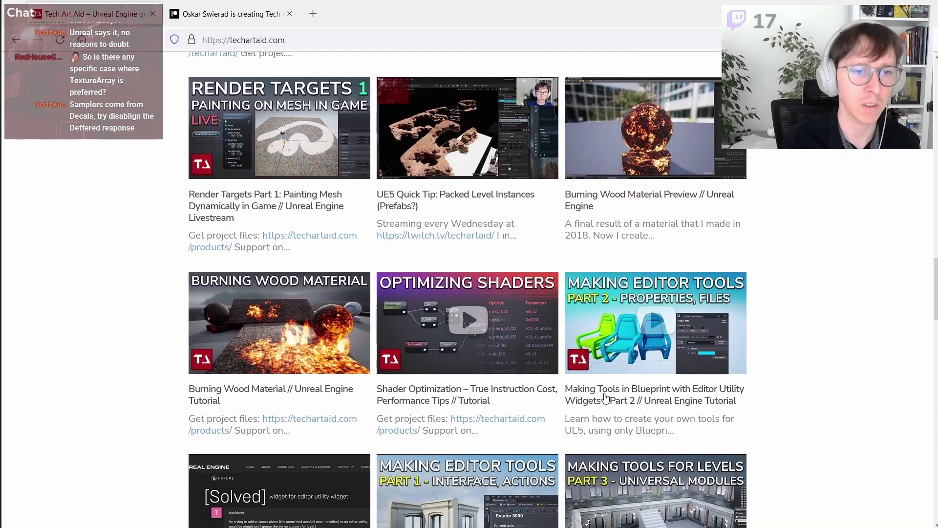
pyautogui.scroll(-3, 459, 322)
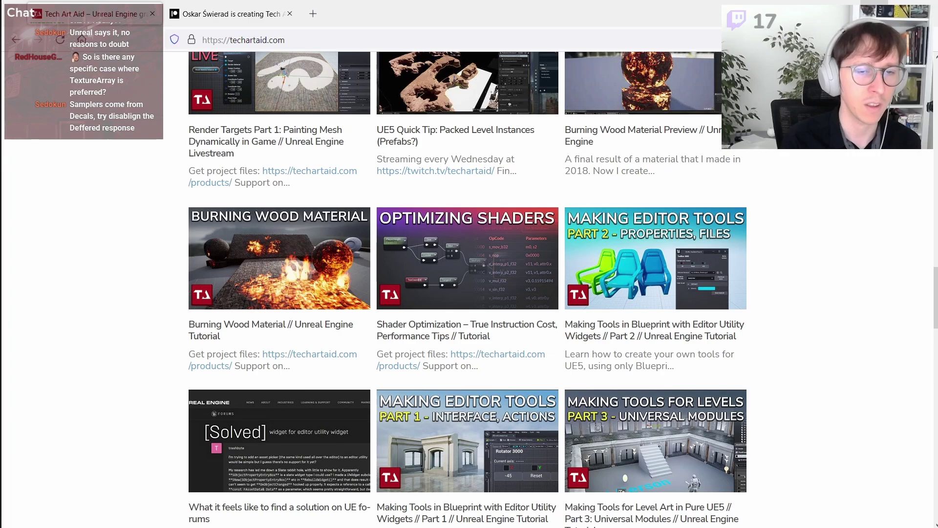
pyautogui.hotkey('alt', 'Tab')
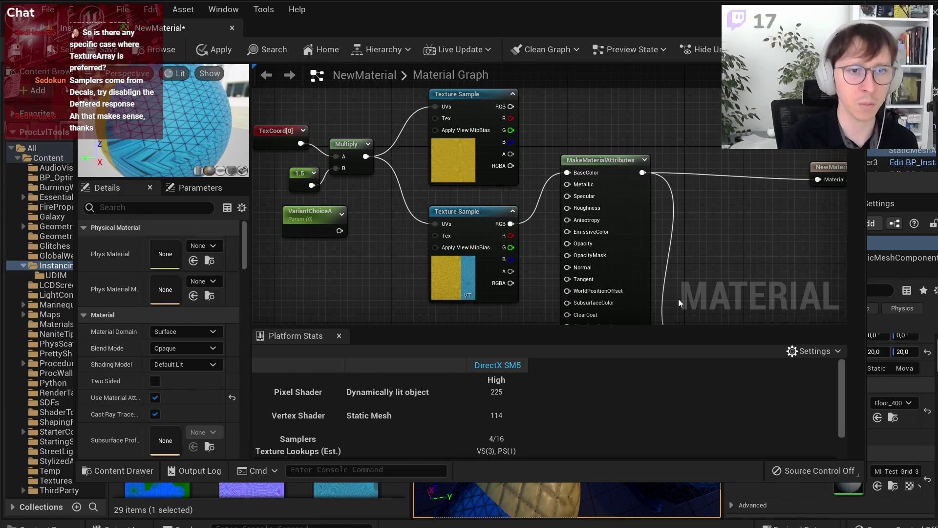
pyautogui.moveTo(678, 299); pyautogui.dragTo(693, 288, button='right')
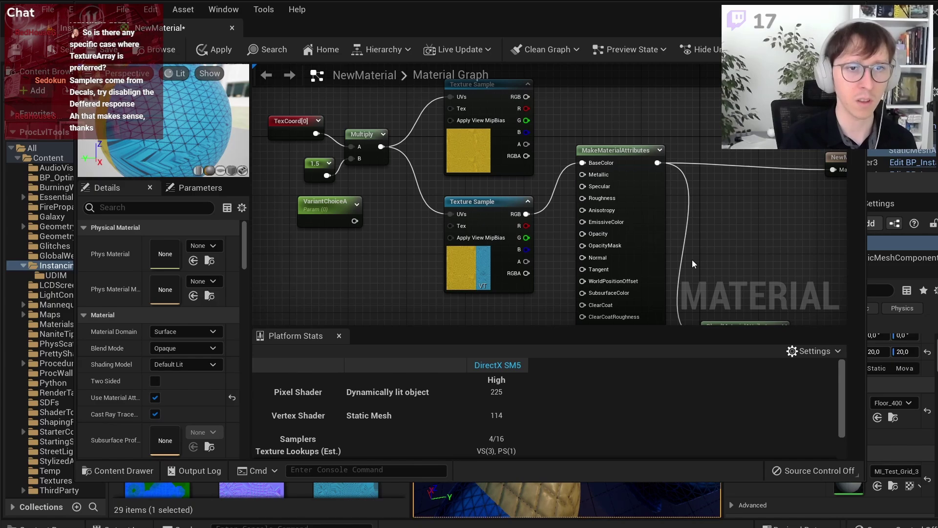
pyautogui.click(508, 166)
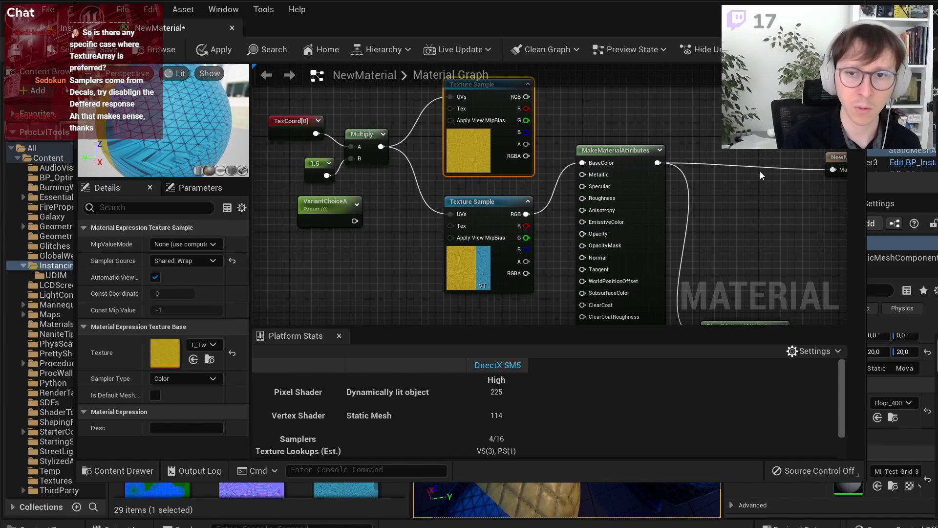
pyautogui.click(717, 243)
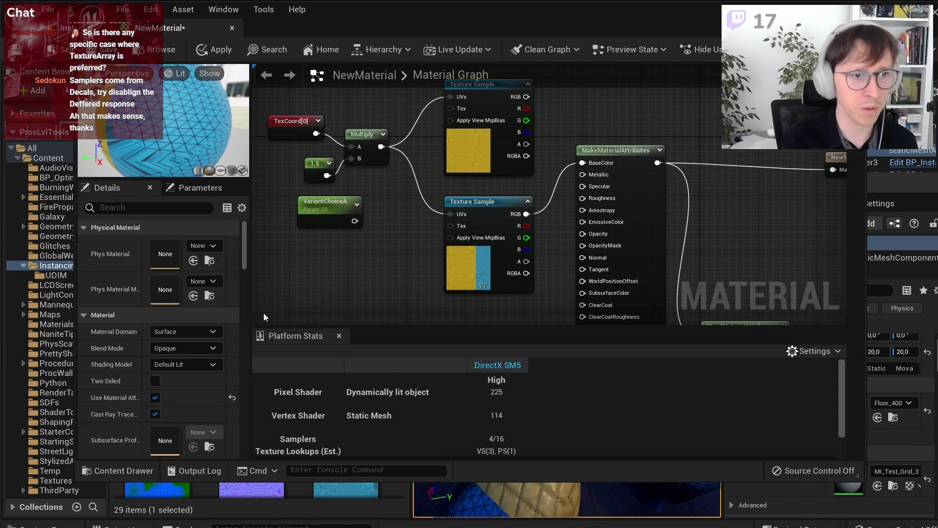
# Step: Set Decal Response to None and wire the top Texture Sample's RGB into BaseColor
pyautogui.scroll(-5, 134, 353)
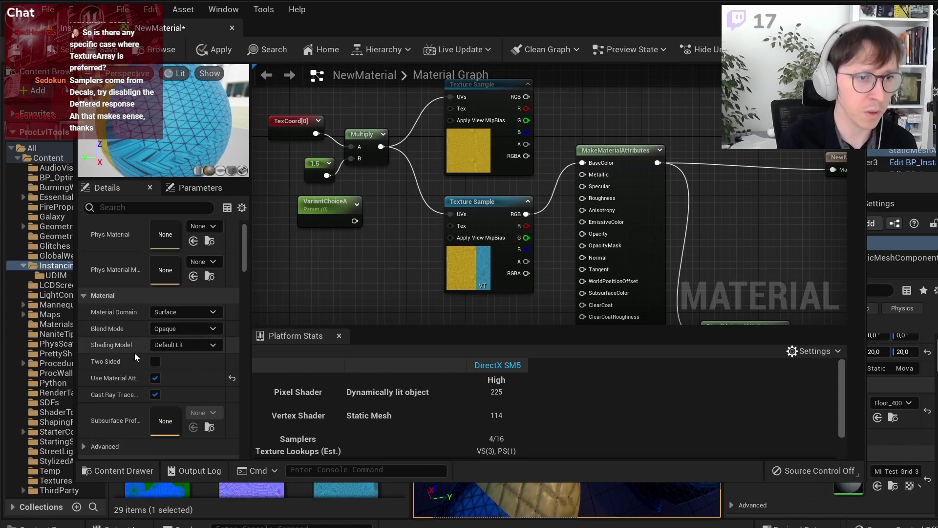
pyautogui.click(84, 348)
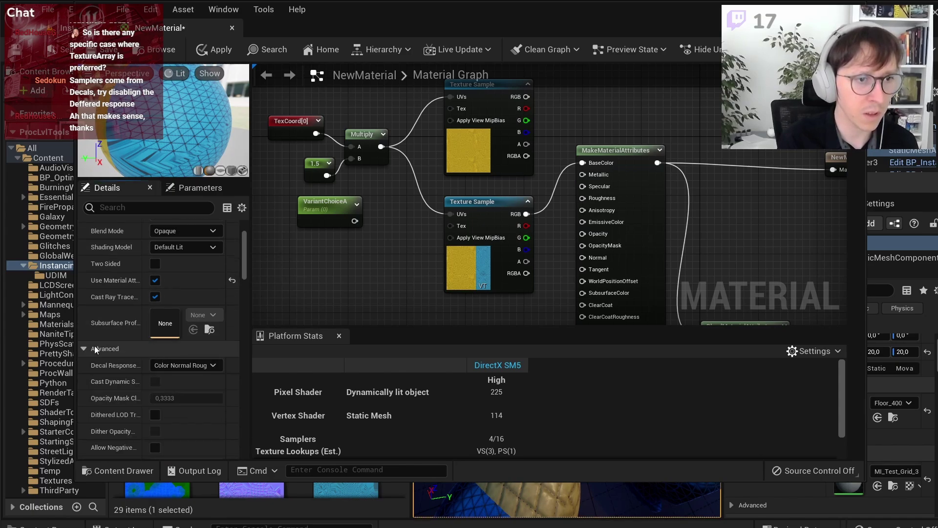
pyautogui.scroll(-1, 186, 328)
pyautogui.click(185, 346)
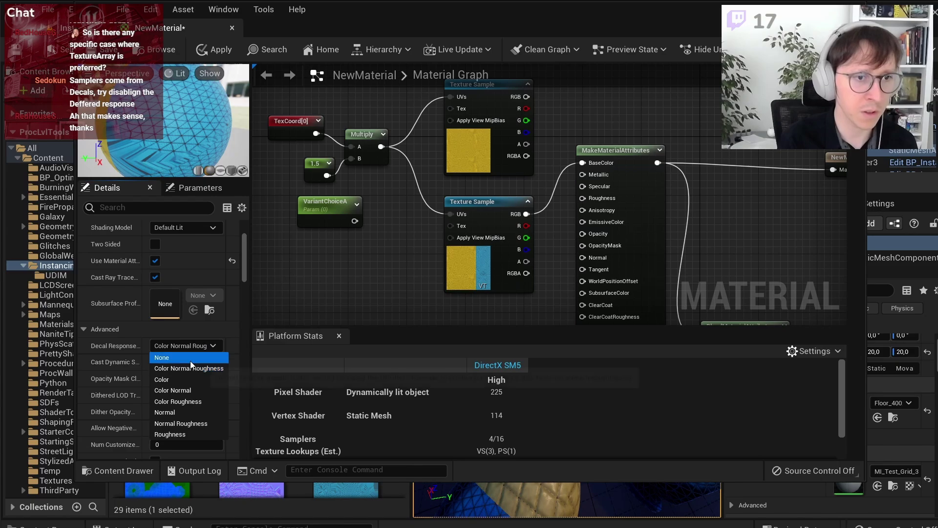
pyautogui.click(190, 359)
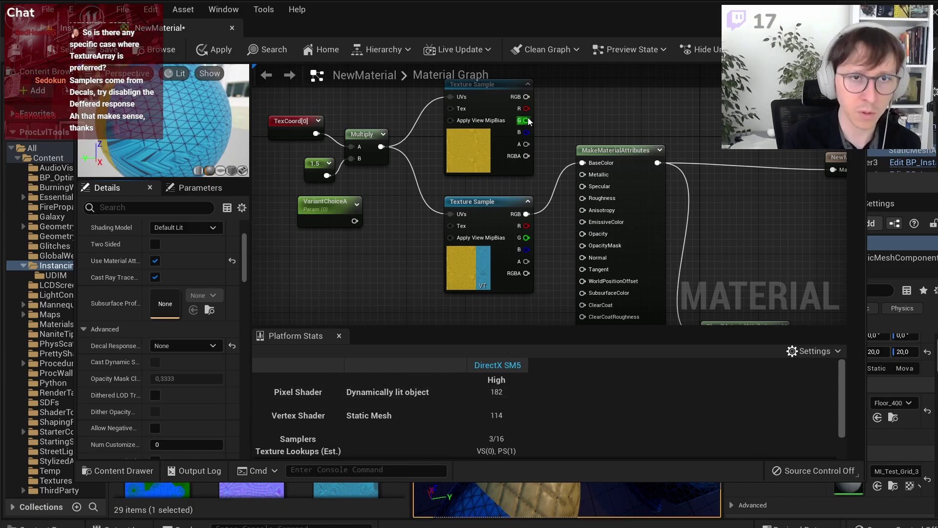
pyautogui.moveTo(526, 96); pyautogui.dragTo(583, 162)
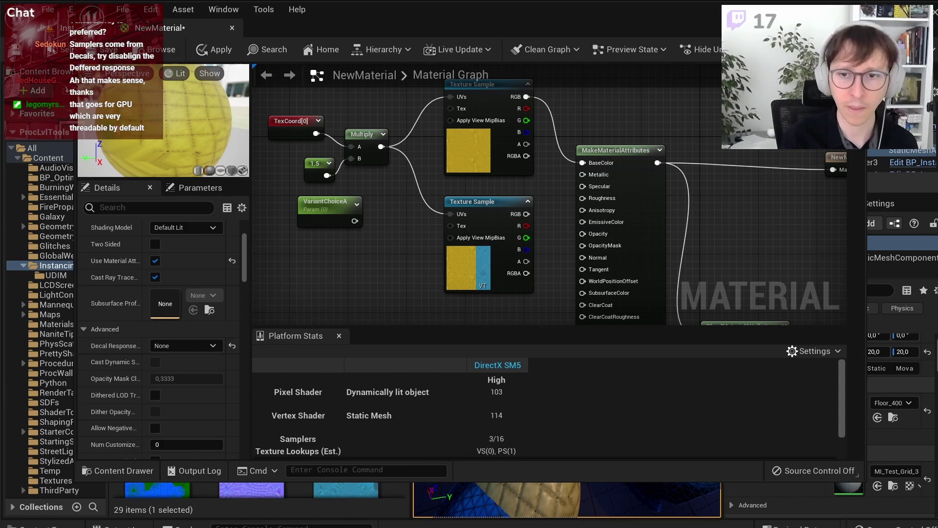
# Step: Open the lower sample's 5120×1024 UDIM texture in the texture editor, then return to the graph
pyautogui.scroll(-1, 775, 191)
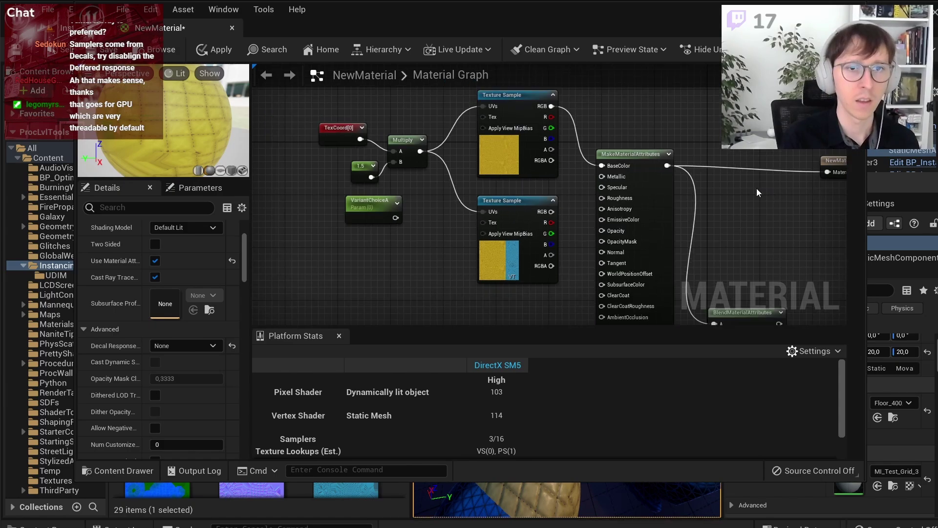
pyautogui.moveTo(756, 188); pyautogui.dragTo(743, 220, button='right')
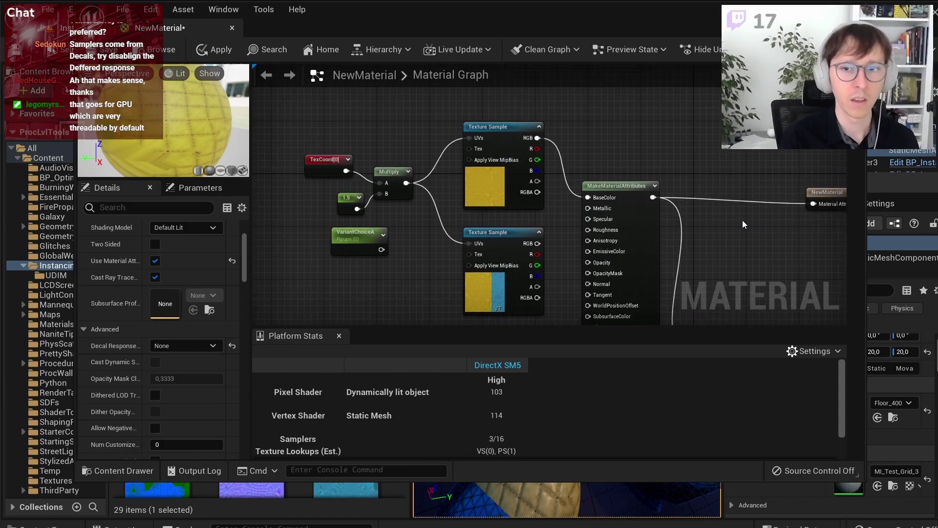
pyautogui.click(516, 240)
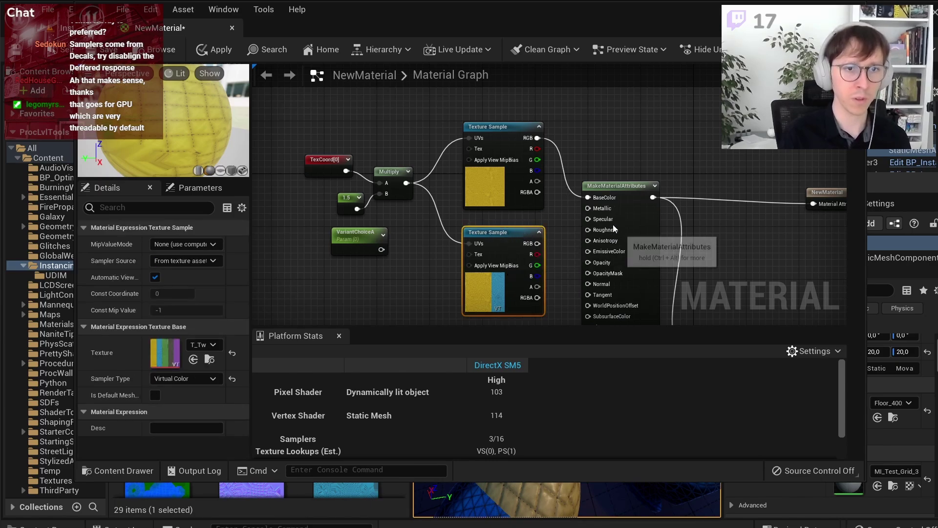
pyautogui.moveTo(614, 228); pyautogui.dragTo(596, 186, button='right')
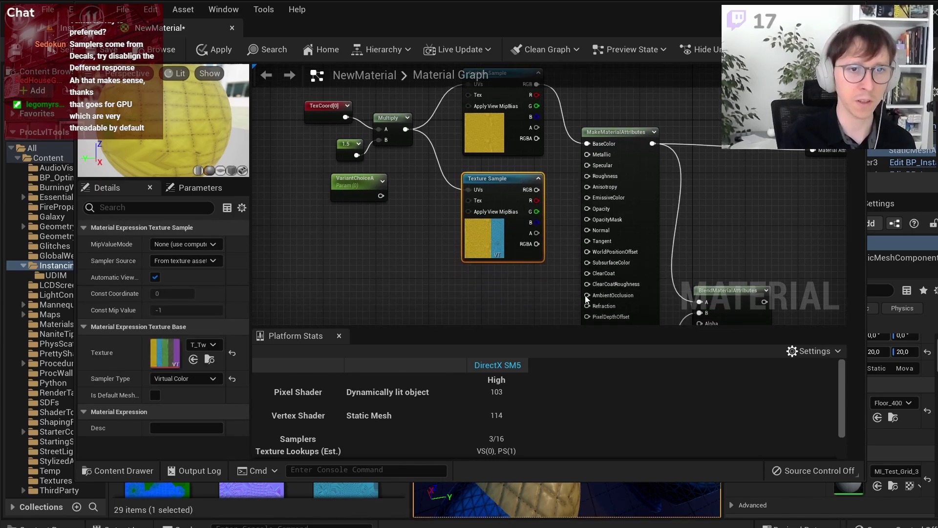
pyautogui.doubleClick(166, 353)
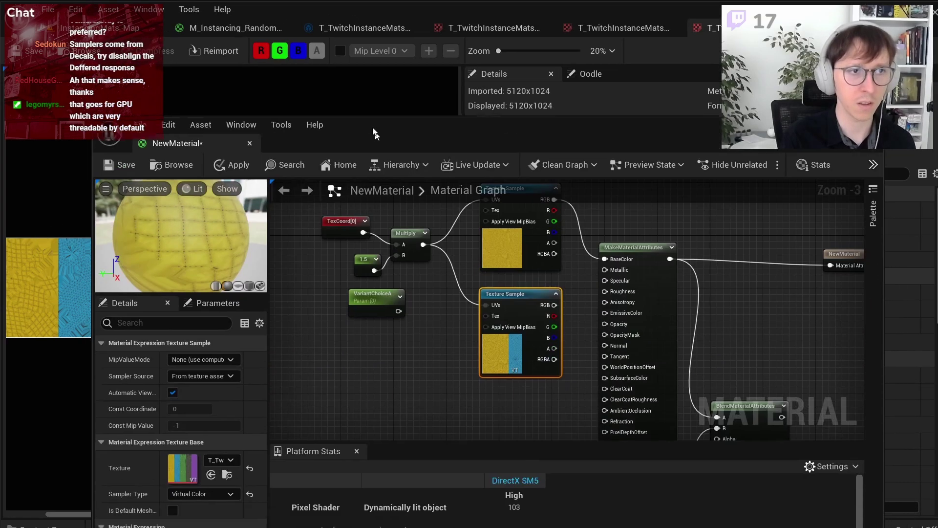
pyautogui.moveTo(342, 134); pyautogui.dragTo(286, 20)
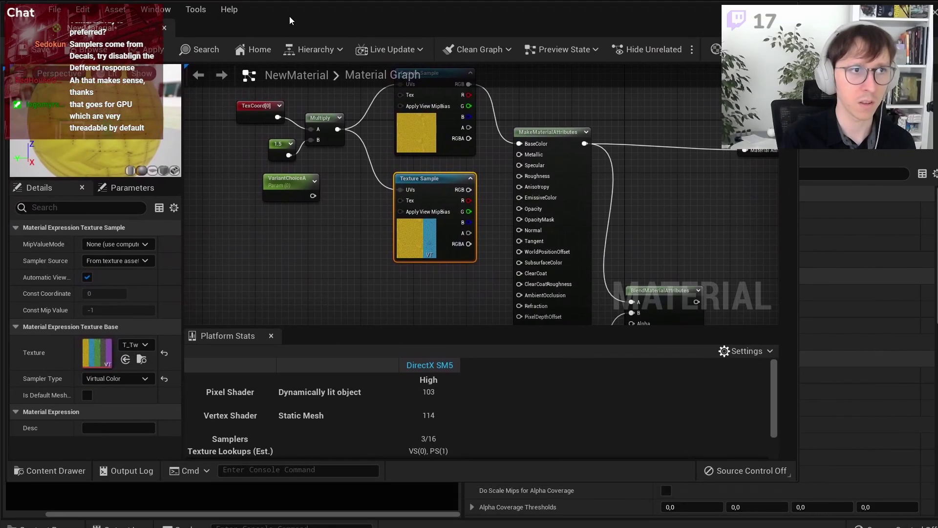
pyautogui.hotkey('alt', 'Tab')
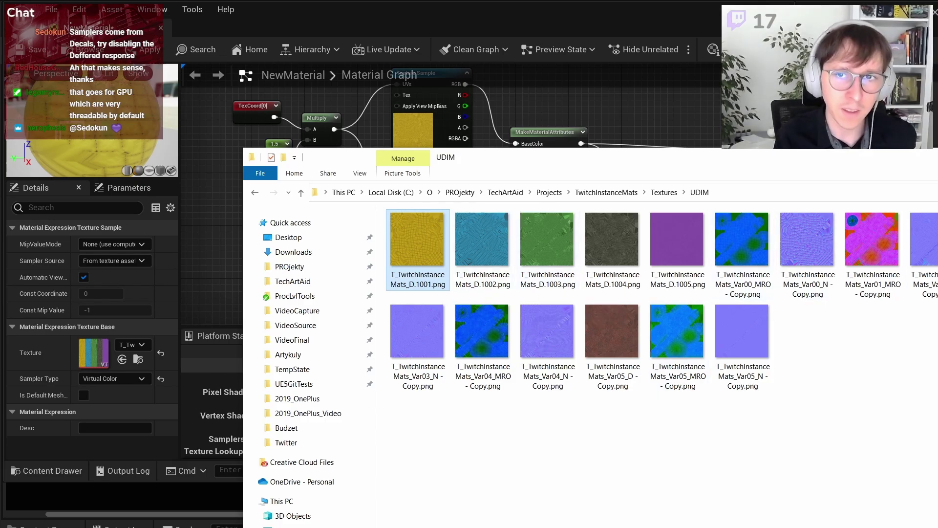
pyautogui.hotkey('alt', 'Tab')
pyautogui.hotkey('alt', 'Tab')
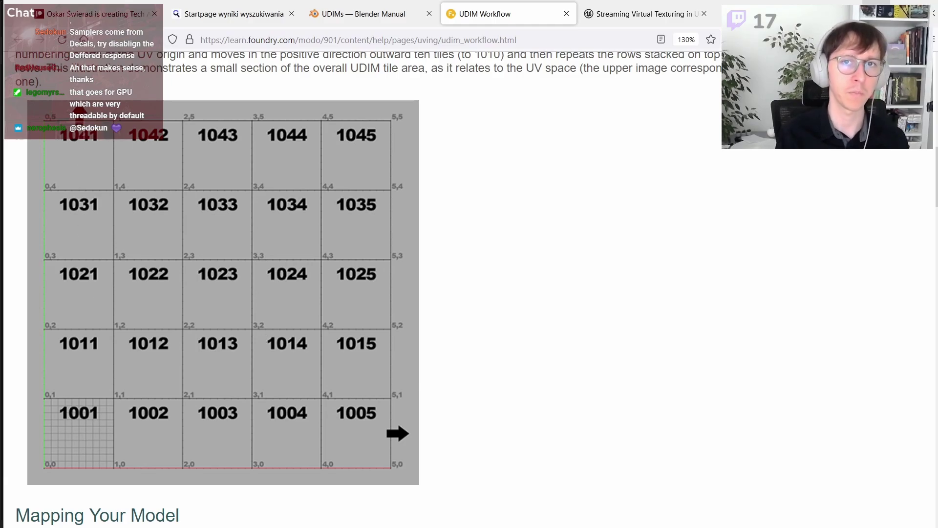
pyautogui.hotkey('alt', 'Tab')
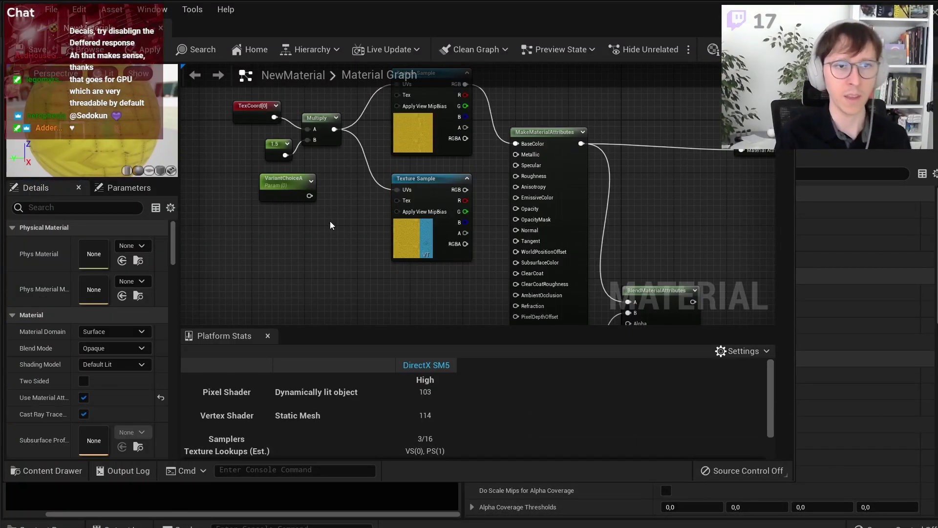
# Step: Delete the 1.5 constant and the Multiply node
pyautogui.moveTo(330, 221); pyautogui.dragTo(390, 270, button='right')
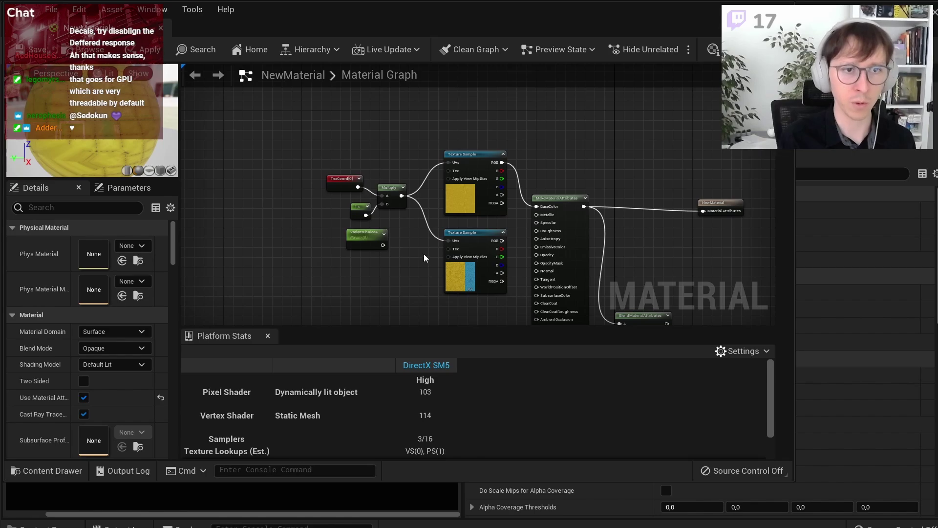
pyautogui.scroll(1, 423, 253)
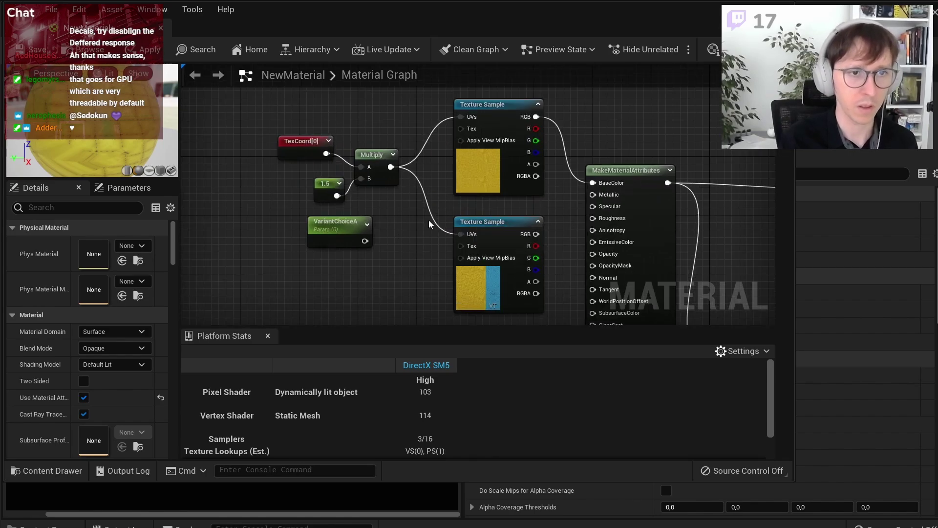
pyautogui.click(325, 184)
pyautogui.press('Delete')
pyautogui.moveTo(337, 224); pyautogui.dragTo(285, 282)
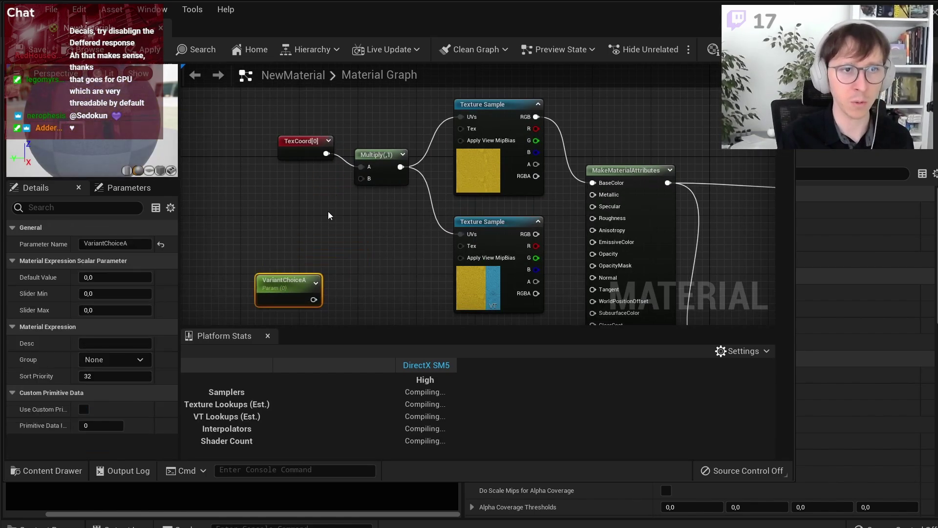
pyautogui.moveTo(260, 111)
pyautogui.mouseDown()
pyautogui.moveTo(370, 184)
pyautogui.moveTo(374, 232)
pyautogui.mouseUp()
pyautogui.click(381, 215)
pyautogui.press('Delete')
# Step: Delete the top texture sample and rearrange TexCoord and VariantChoiceA
pyautogui.moveTo(313, 203)
pyautogui.mouseDown()
pyautogui.moveTo(402, 244)
pyautogui.moveTo(461, 234)
pyautogui.mouseUp()
pyautogui.click(484, 104)
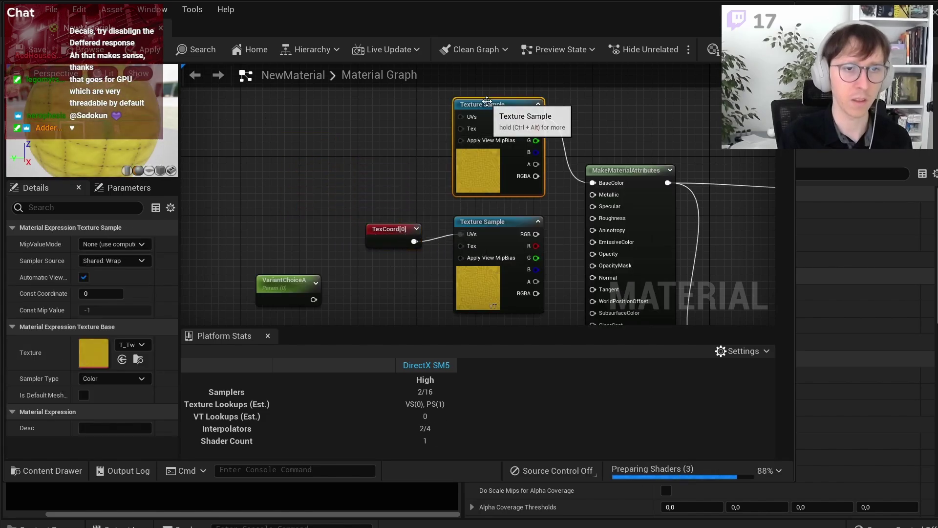
pyautogui.press('Delete')
pyautogui.moveTo(388, 166)
pyautogui.mouseDown()
pyautogui.moveTo(528, 245)
pyautogui.moveTo(518, 172)
pyautogui.mouseUp()
pyautogui.click(329, 289)
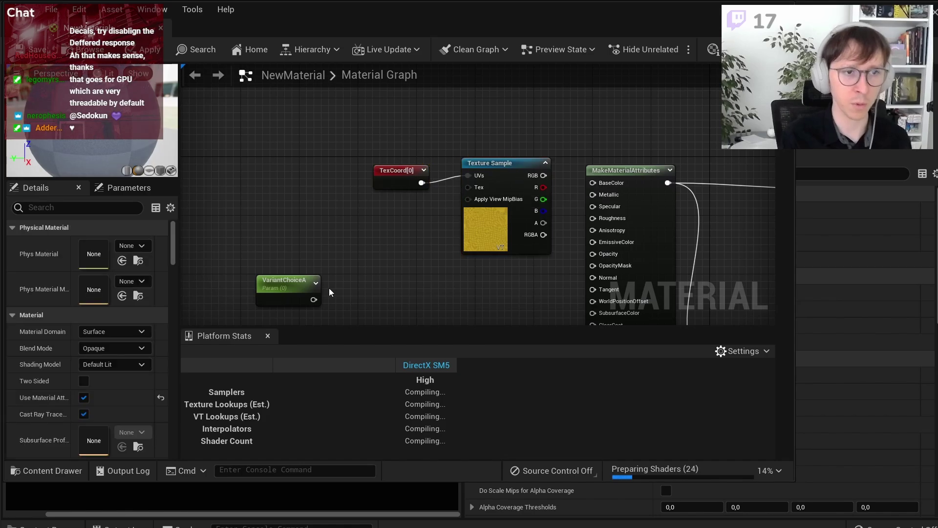
pyautogui.moveTo(292, 284); pyautogui.dragTo(329, 240)
pyautogui.click(390, 236)
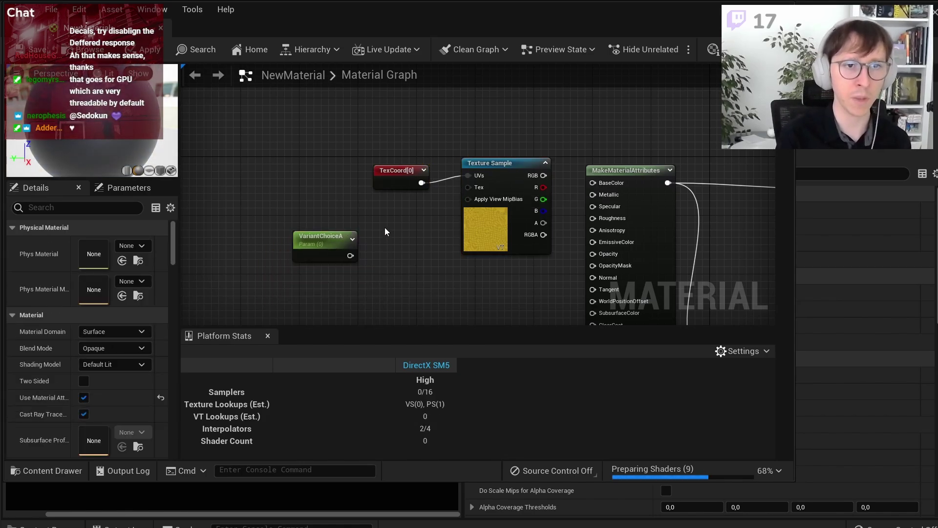
# Step: Duplicate the remaining texture sample and connect TexCoord to the copy's UVs
pyautogui.click(469, 244)
pyautogui.moveTo(470, 244); pyautogui.dragTo(468, 168, button='right')
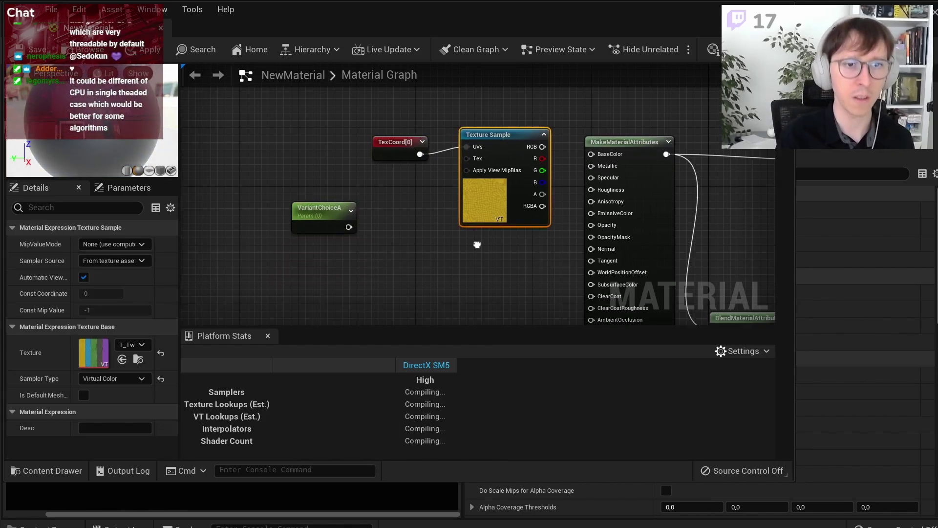
pyautogui.hotkey('ctrl', 'w')
pyautogui.moveTo(503, 178); pyautogui.dragTo(477, 157)
pyautogui.moveTo(477, 157); pyautogui.dragTo(472, 227, button='right')
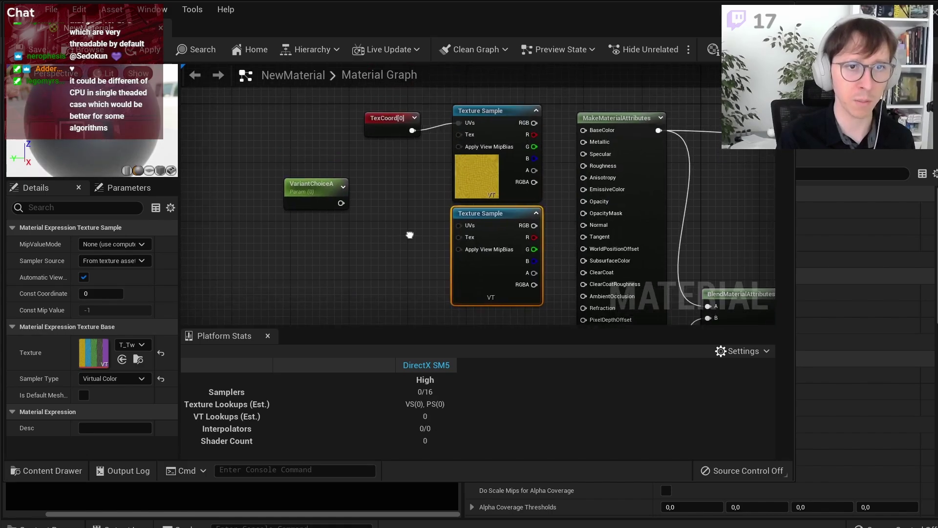
pyautogui.click(412, 151)
pyautogui.click(475, 252)
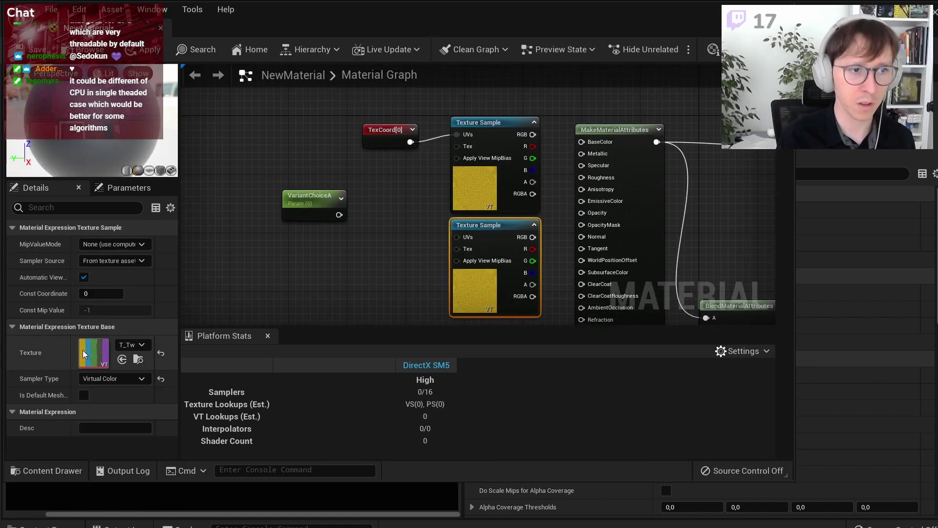
pyautogui.moveTo(410, 142); pyautogui.dragTo(457, 237)
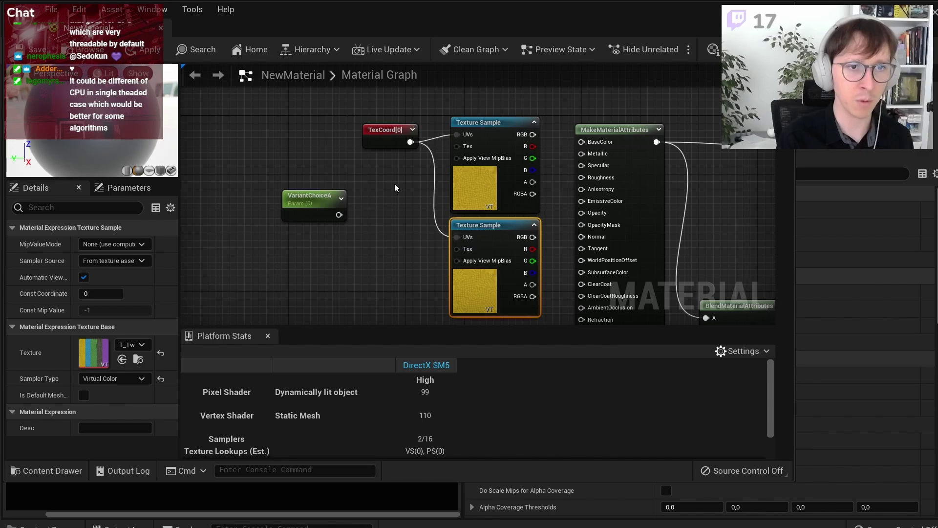
pyautogui.moveTo(385, 138)
pyautogui.mouseDown()
pyautogui.moveTo(319, 130)
pyautogui.moveTo(379, 173)
pyautogui.moveTo(457, 134)
pyautogui.mouseUp()
# Step: Insert a Multiply by constant 2 after TexCoord, feeding both samples' UVs
pyautogui.click(354, 207)
pyautogui.click(376, 156)
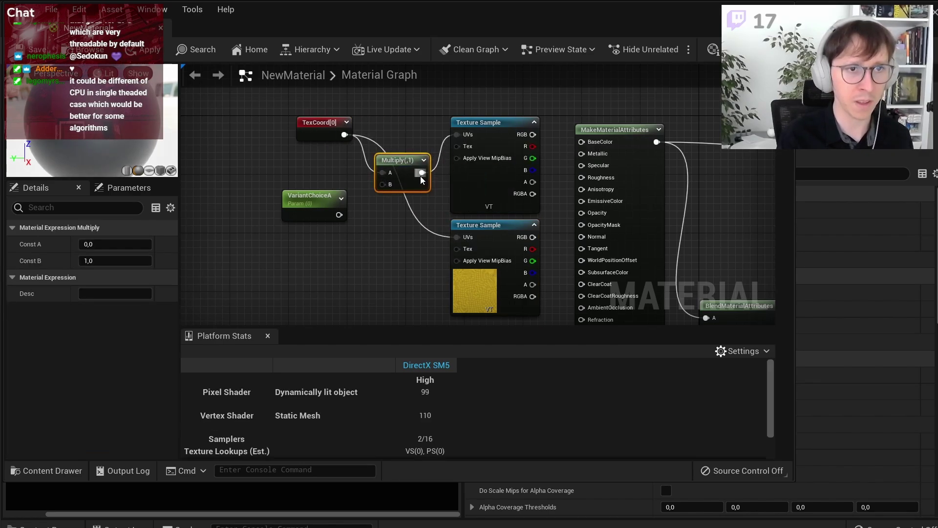
pyautogui.moveTo(422, 172); pyautogui.dragTo(457, 237)
pyautogui.moveTo(313, 196); pyautogui.dragTo(320, 232)
pyautogui.press('1')
pyautogui.click(322, 174)
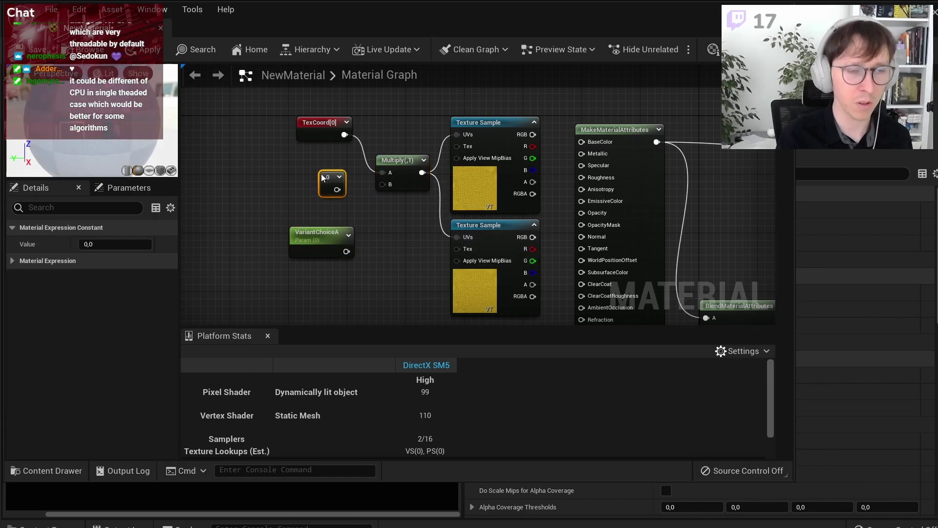
pyautogui.moveTo(337, 189); pyautogui.dragTo(383, 185)
pyautogui.click(114, 244)
pyautogui.write('2')
pyautogui.press('Return')
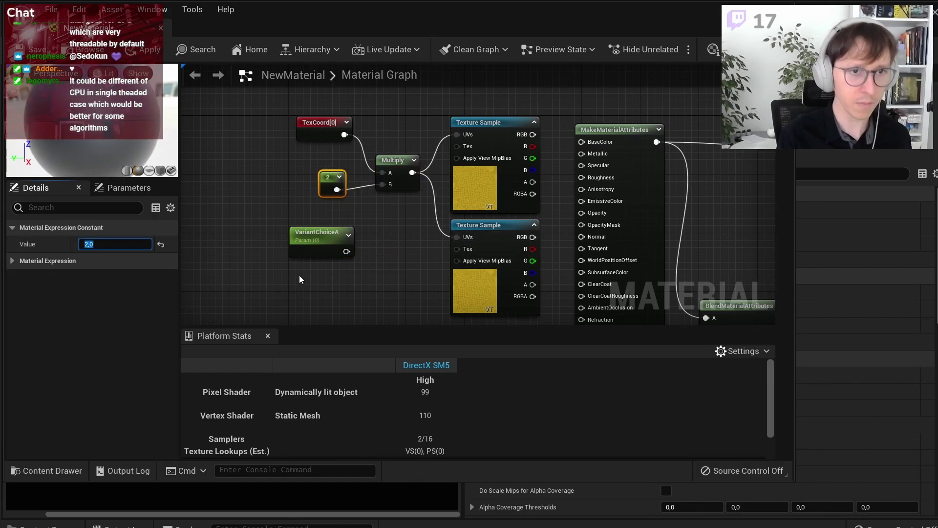
pyautogui.click(370, 275)
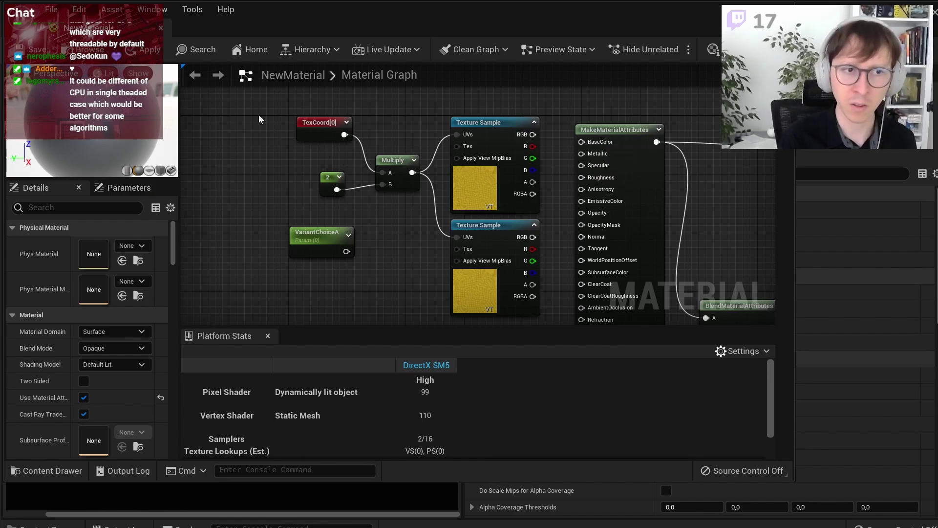
# Step: Shift the nodes left and set the lower sample's Sampler Source to Shared: Clamp
pyautogui.click(484, 286)
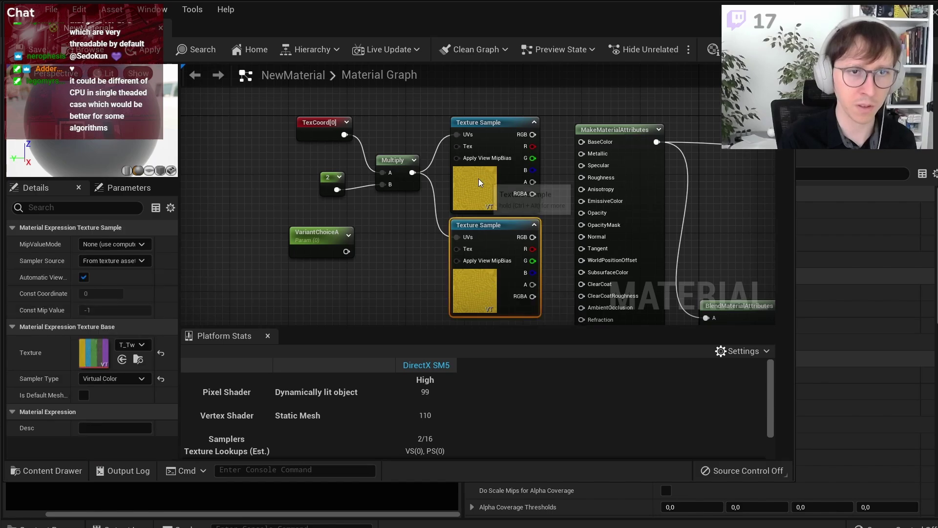
pyautogui.click(479, 178)
pyautogui.moveTo(279, 126)
pyautogui.mouseDown()
pyautogui.moveTo(331, 167)
pyautogui.moveTo(475, 233)
pyautogui.mouseUp()
pyautogui.moveTo(502, 123)
pyautogui.mouseDown()
pyautogui.moveTo(426, 138)
pyautogui.moveTo(441, 127)
pyautogui.mouseUp()
pyautogui.click(492, 173)
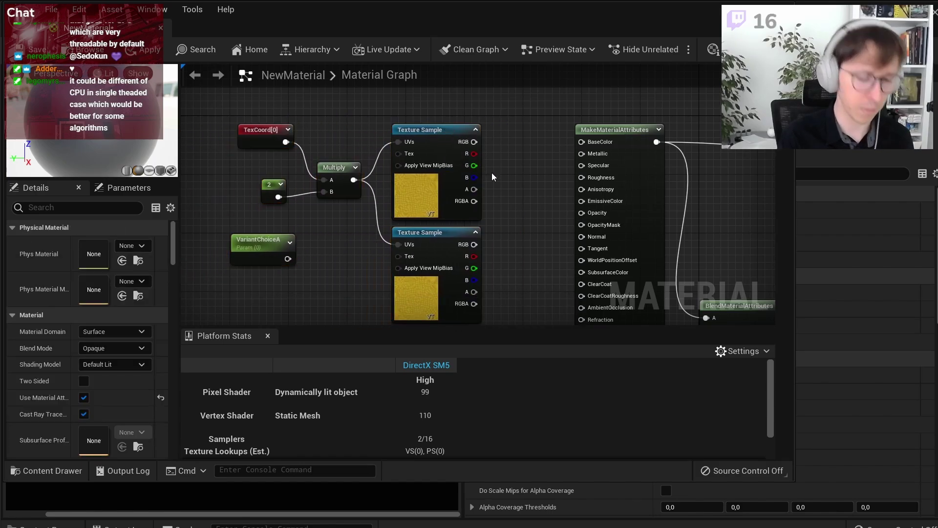
pyautogui.click(421, 297)
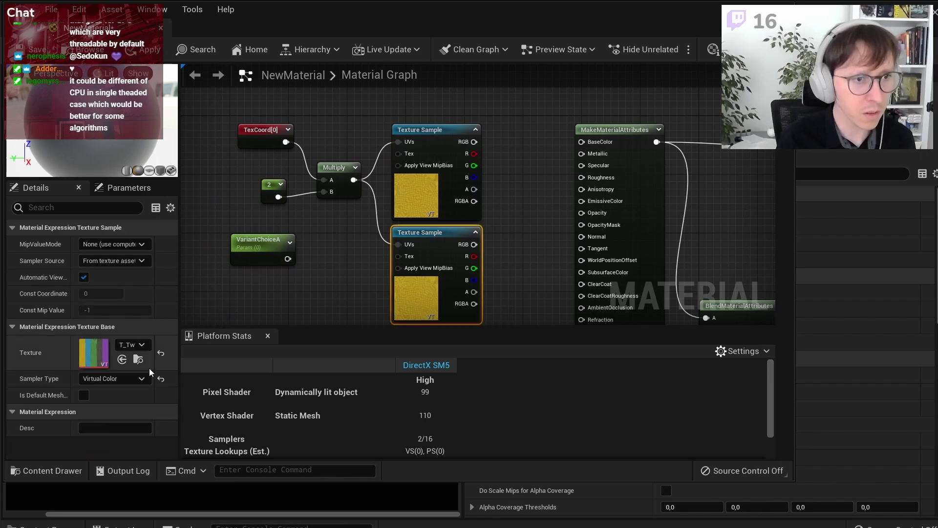
pyautogui.click(144, 263)
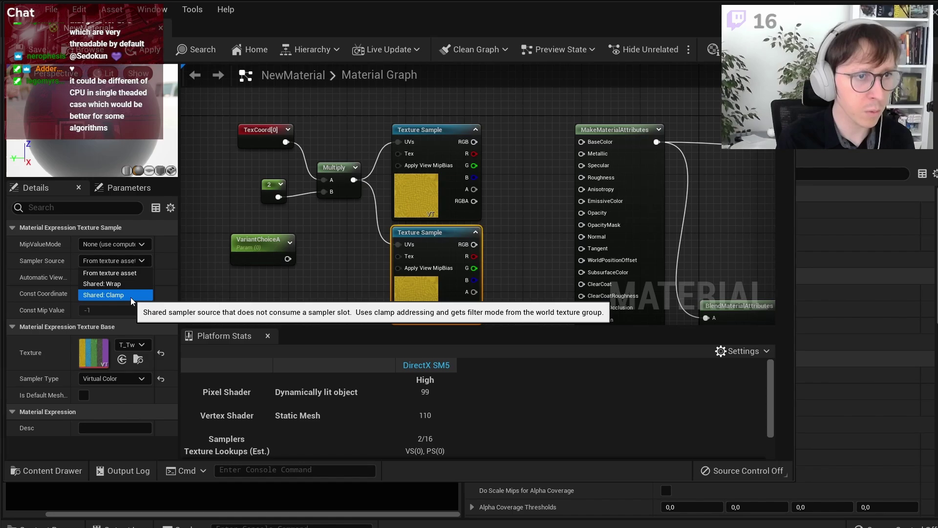
pyautogui.click(130, 296)
# Step: Add a Lerp taking the upper and lower RGBs as A and B, output to BaseColor
pyautogui.click(517, 206)
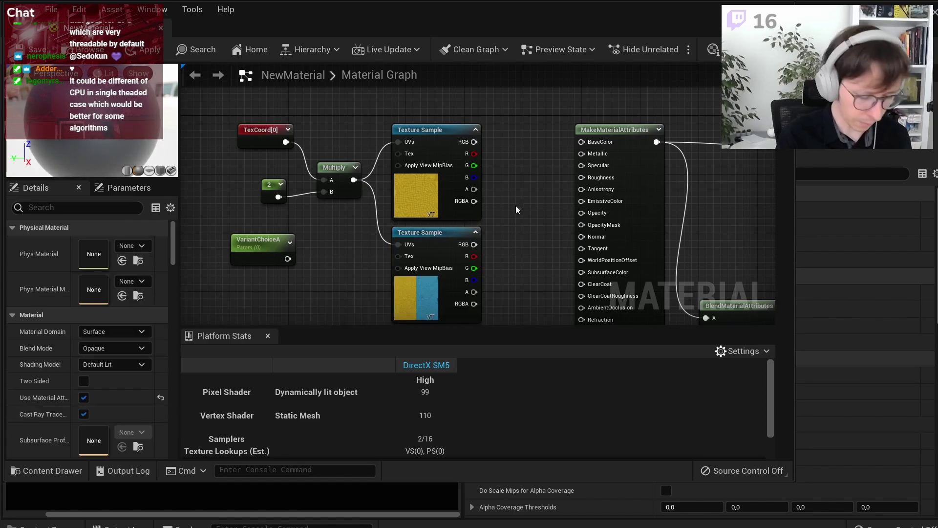
pyautogui.scroll(2, 517, 209)
pyautogui.press('l')
pyautogui.click(515, 190)
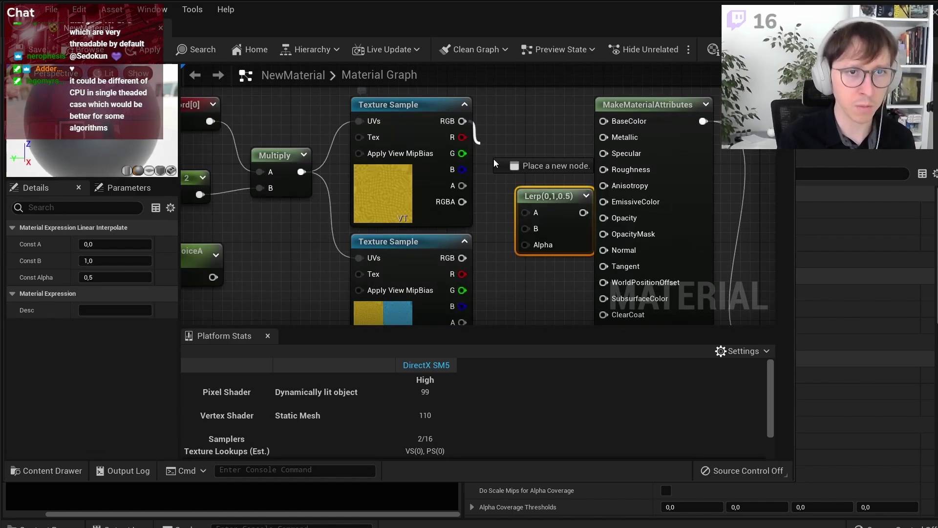
pyautogui.moveTo(494, 160); pyautogui.dragTo(526, 213)
pyautogui.moveTo(462, 258); pyautogui.dragTo(525, 228)
pyautogui.moveTo(538, 196)
pyautogui.mouseDown()
pyautogui.moveTo(519, 163)
pyautogui.moveTo(604, 120)
pyautogui.mouseUp()
pyautogui.scroll(-1, 303, 225)
pyautogui.moveTo(303, 225); pyautogui.dragTo(351, 234, button='right')
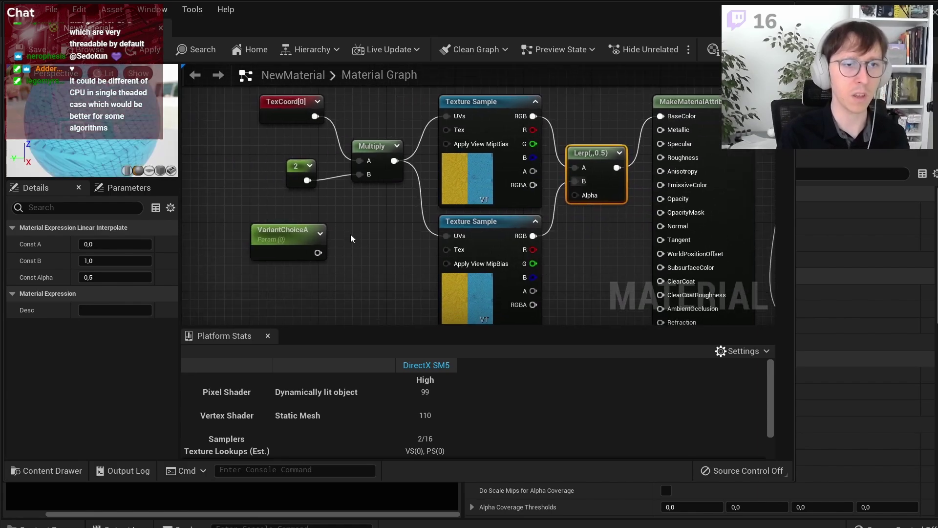
pyautogui.scroll(-1, 350, 239)
# Step: Tidy the layout by moving VariantChoiceA and the TexCoord, 2 and Multiply nodes
pyautogui.click(477, 245)
pyautogui.click(465, 201)
pyautogui.moveTo(301, 246); pyautogui.dragTo(255, 318)
pyautogui.moveTo(259, 137); pyautogui.dragTo(411, 200)
pyautogui.moveTo(370, 157); pyautogui.dragTo(349, 195)
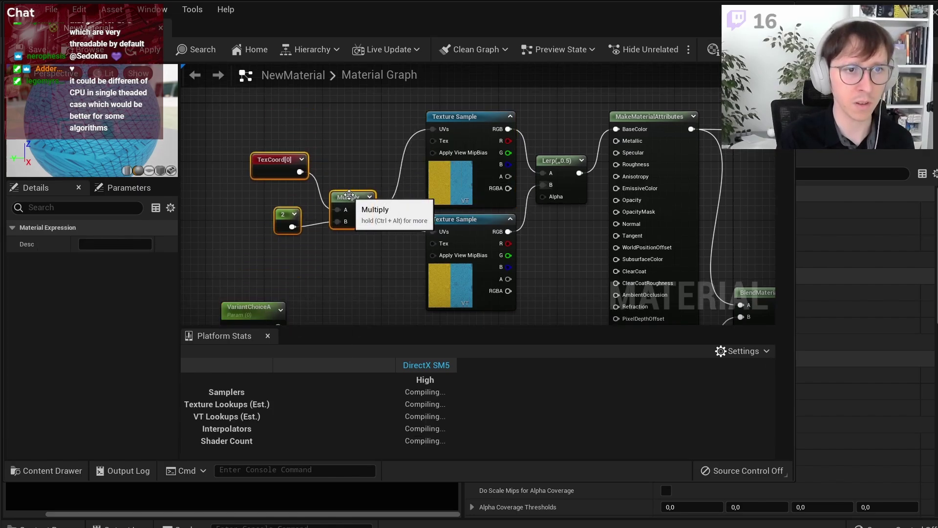
pyautogui.click(386, 268)
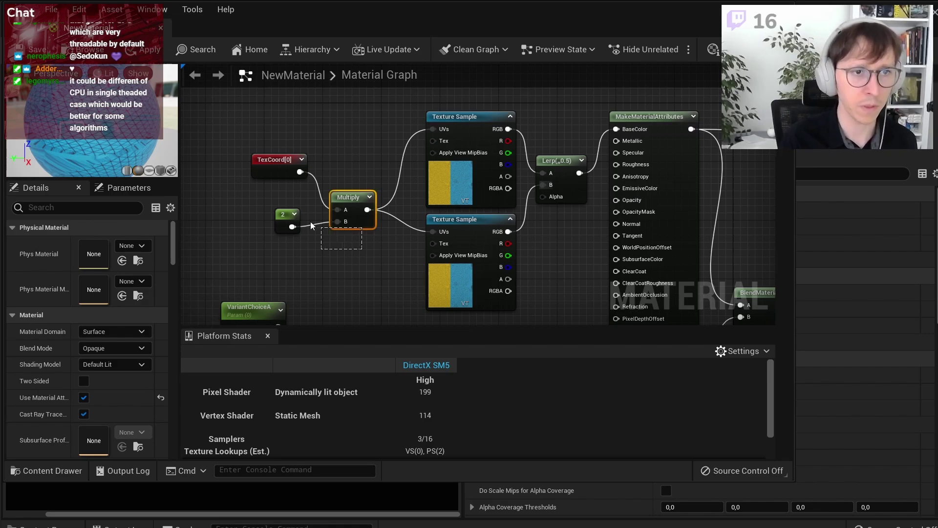
# Step: Duplicate the 2 constant and its Multiply node, placing the copies just below the originals
pyautogui.keyDown('shift'); pyautogui.moveTo(310, 221); pyautogui.dragTo(262, 199); pyautogui.keyUp('shift')
pyautogui.hotkey('ctrl', 'c')
pyautogui.hotkey('ctrl', 'v')
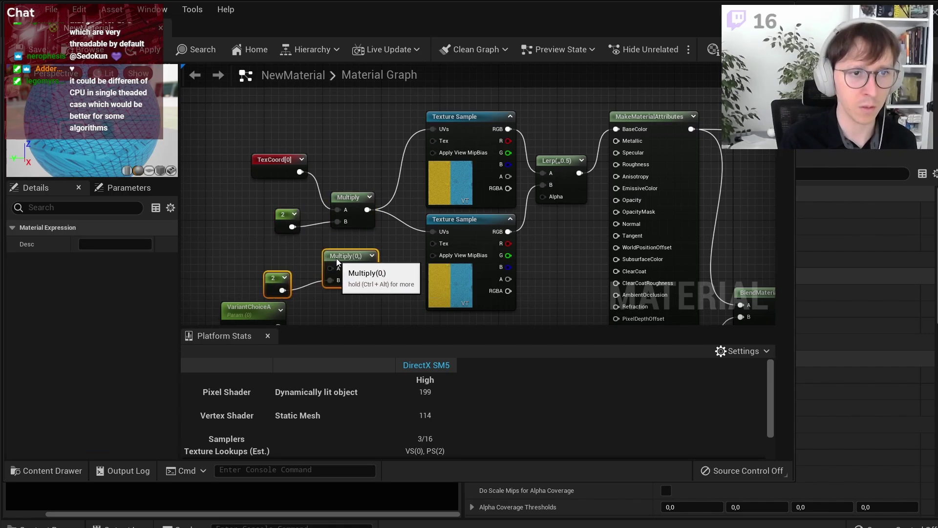
pyautogui.moveTo(336, 258); pyautogui.dragTo(343, 250)
pyautogui.moveTo(279, 264); pyautogui.dragTo(280, 257)
# Step: Set the copied constant's value to 3.123
pyautogui.click(115, 244)
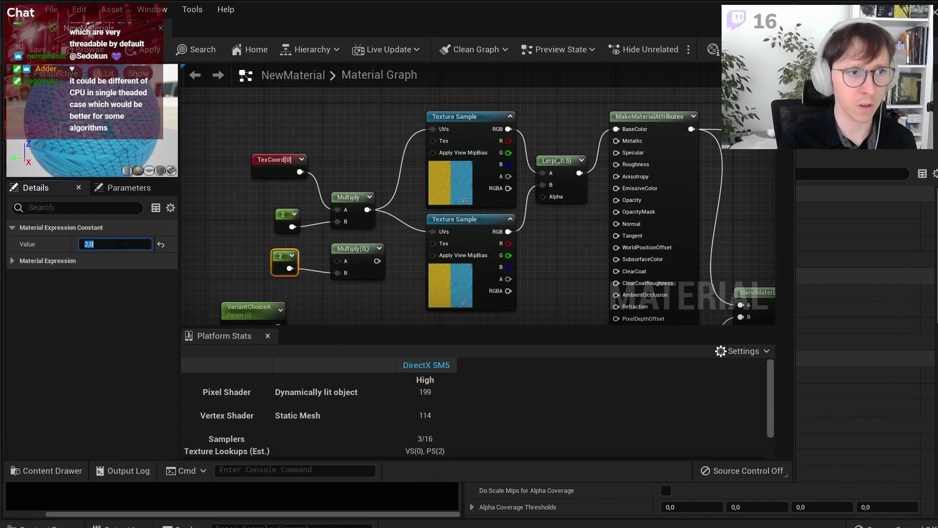
pyautogui.write('3')
pyautogui.click(315, 258)
pyautogui.click(293, 258)
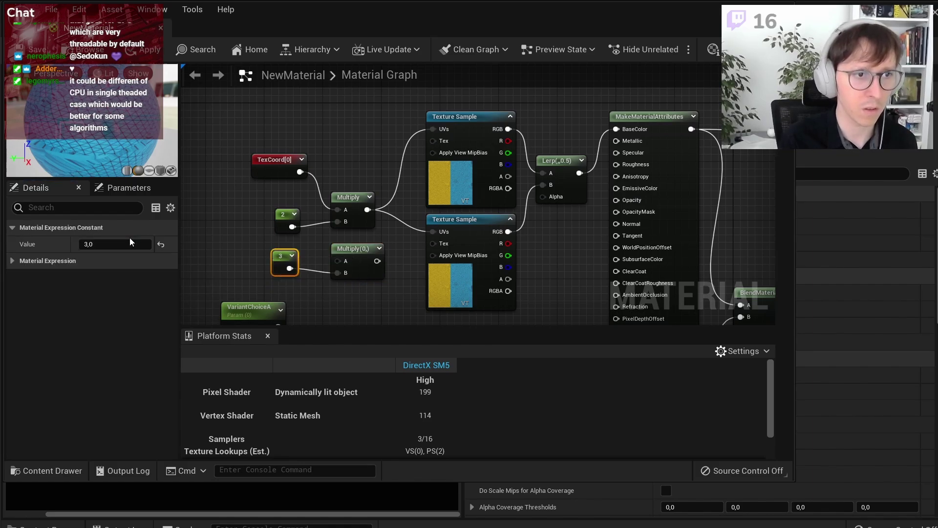
pyautogui.click(130, 238)
pyautogui.write('3,123')
pyautogui.press('Return')
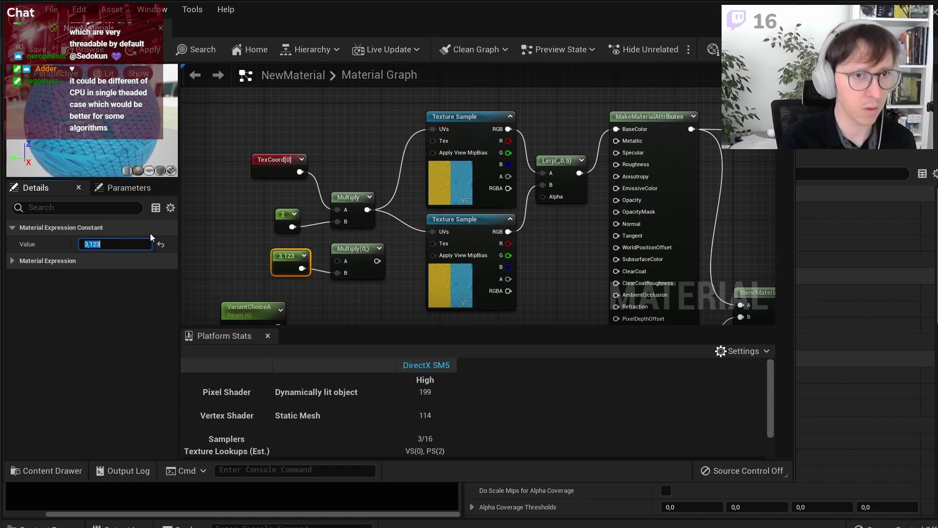
# Step: Wire TexCoord[0] into the new Multiply's A and reconnect the ×2 UVs to the second sample
pyautogui.moveTo(337, 260); pyautogui.dragTo(300, 172)
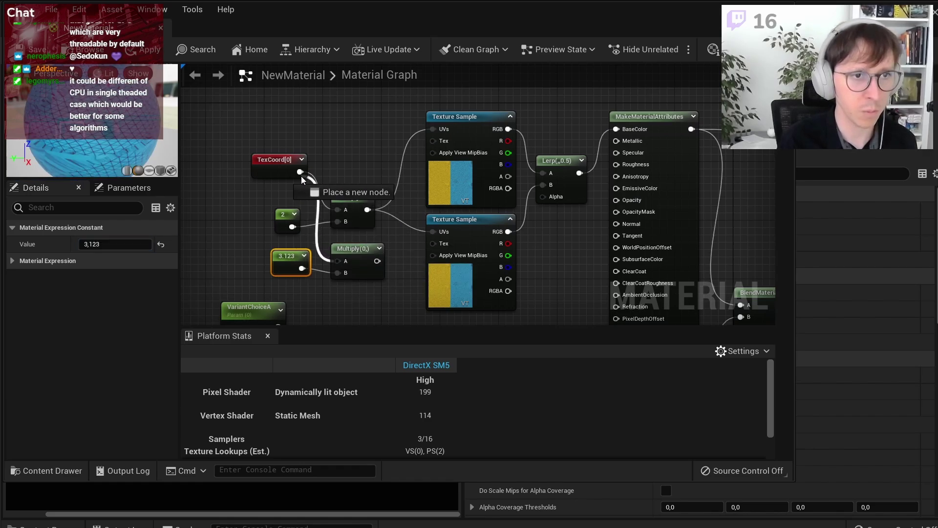
pyautogui.moveTo(367, 262)
pyautogui.mouseDown()
pyautogui.moveTo(352, 263)
pyautogui.moveTo(432, 231)
pyautogui.mouseUp()
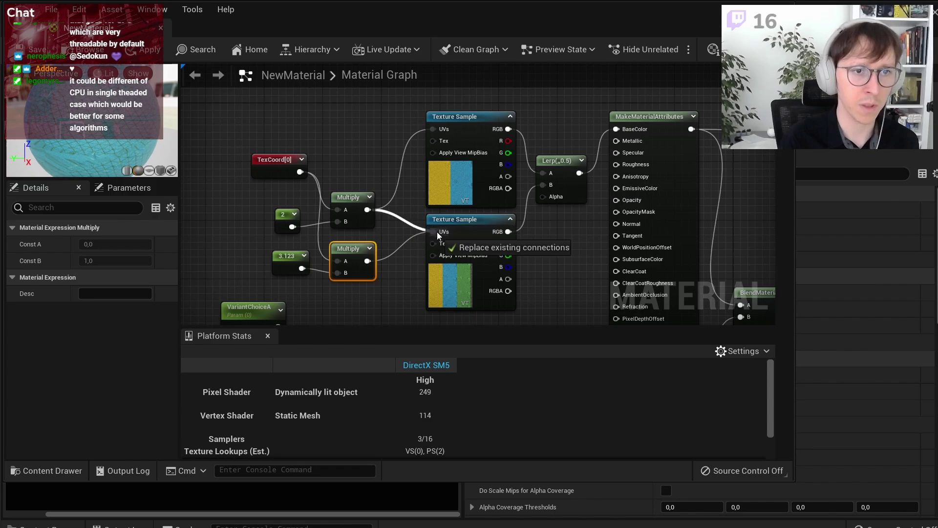
pyautogui.moveTo(366, 210); pyautogui.dragTo(433, 232)
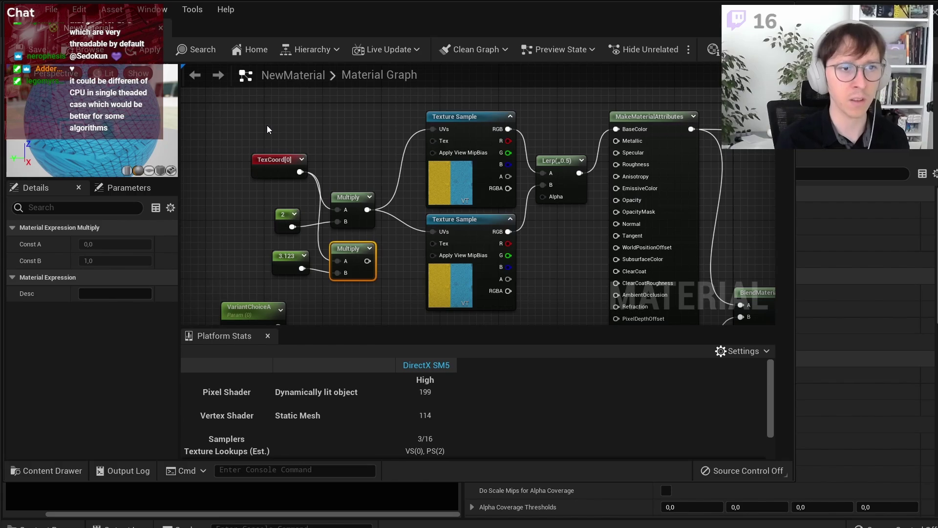
# Step: Select the ×2 branch nodes, then the 3.123 constant and lower Multiply, panning the graph
pyautogui.moveTo(266, 125); pyautogui.dragTo(364, 213)
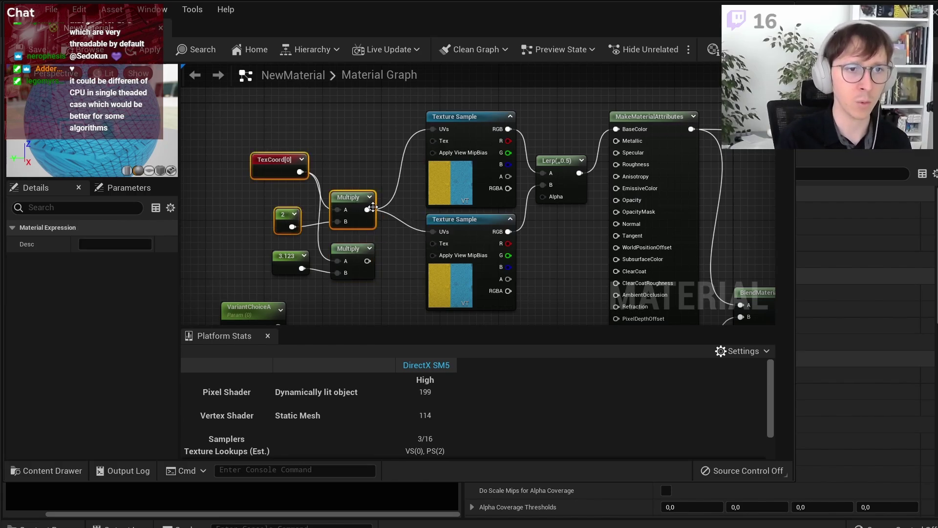
pyautogui.click(431, 288)
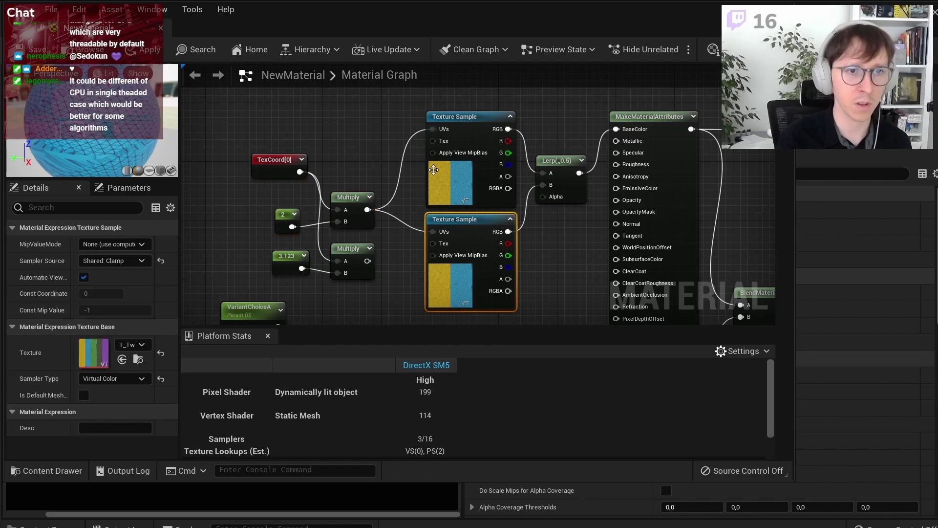
pyautogui.moveTo(364, 304); pyautogui.dragTo(284, 257)
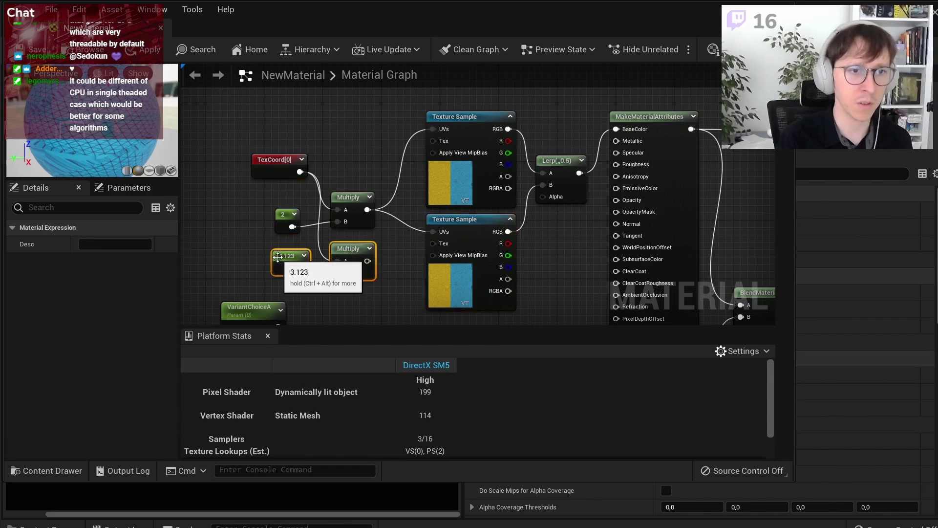
pyautogui.click(412, 277)
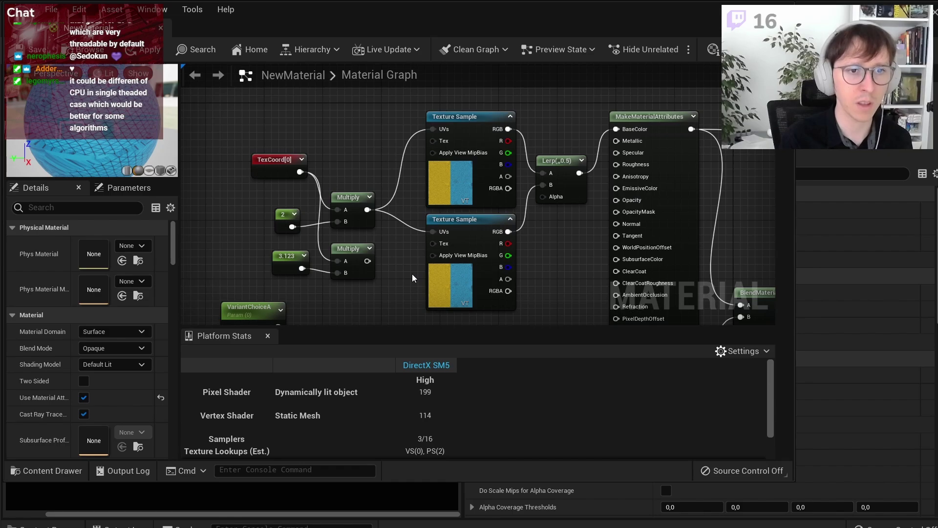
pyautogui.moveTo(412, 273); pyautogui.dragTo(389, 262, button='right')
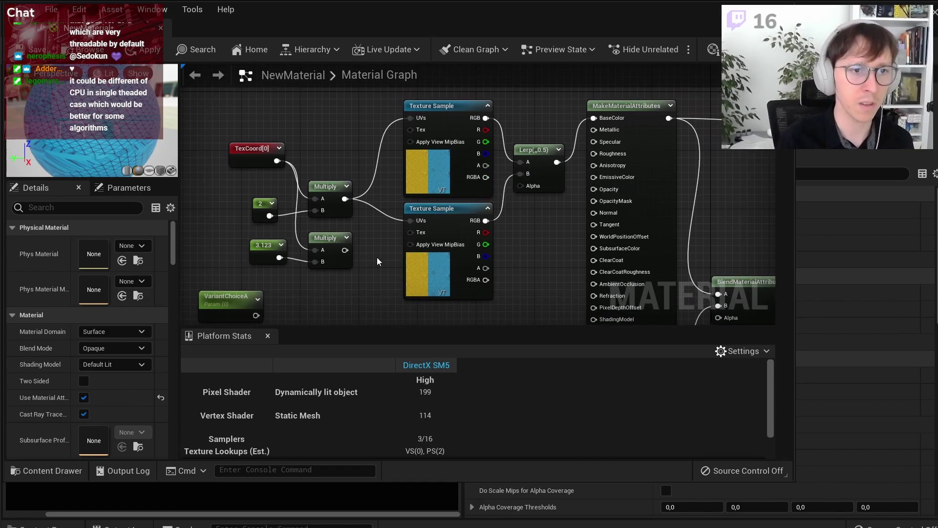
pyautogui.moveTo(364, 218); pyautogui.dragTo(210, 134)
pyautogui.moveTo(373, 277); pyautogui.dragTo(230, 236)
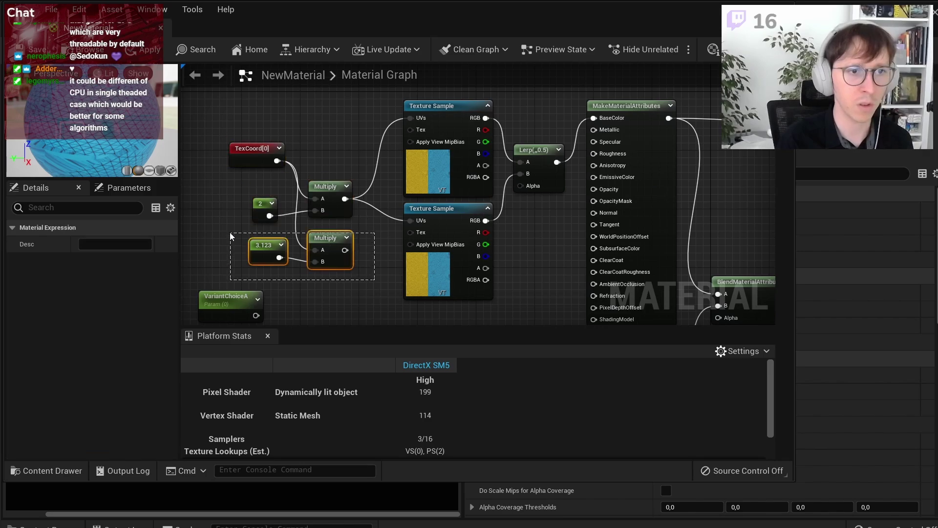
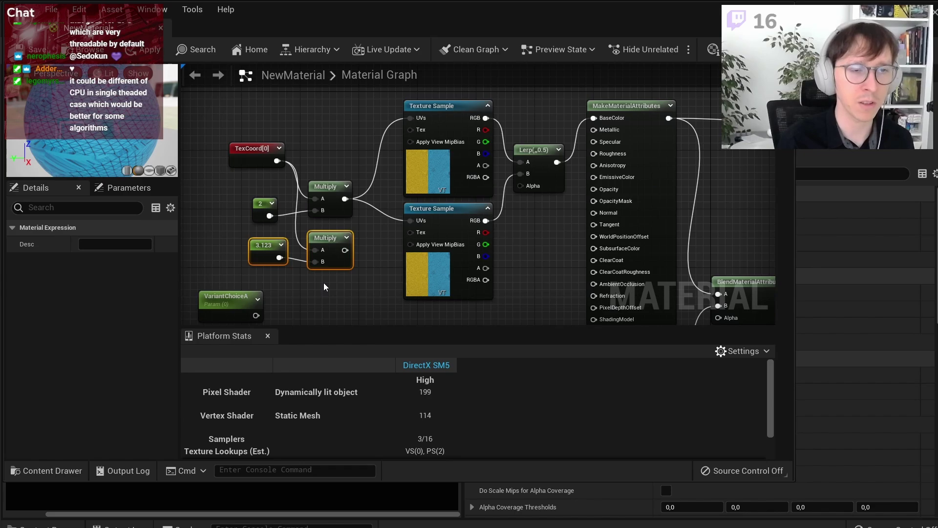
# Step: Delete the 3.123 and 2 constants, their Multiply nodes, and the Lerp node
pyautogui.press('Delete')
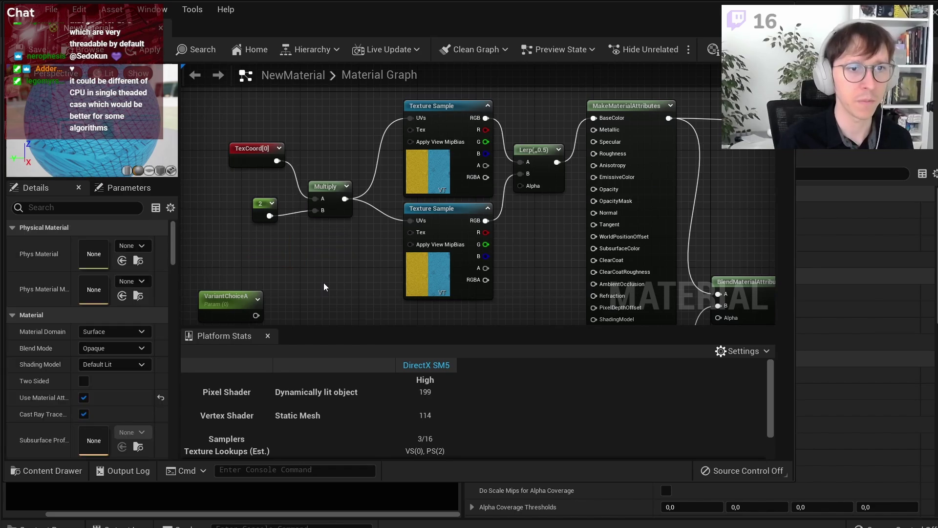
pyautogui.click(436, 274)
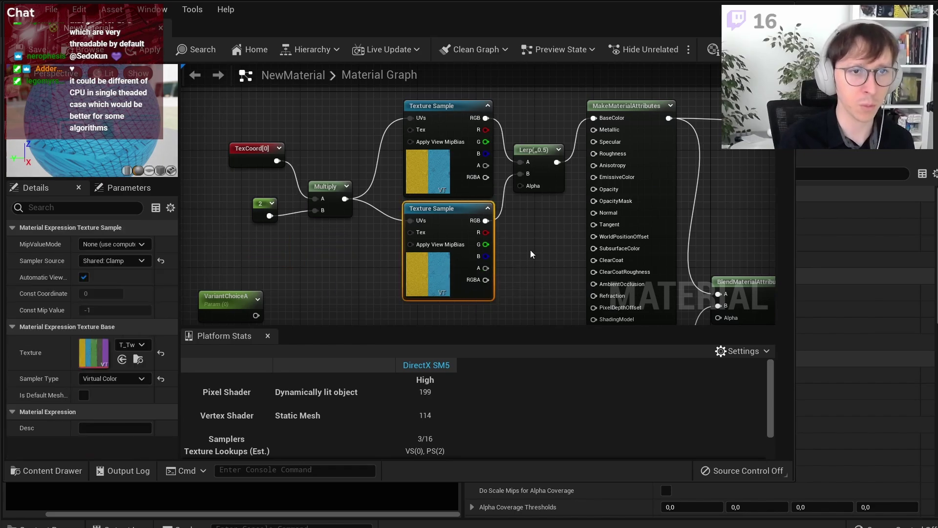
pyautogui.moveTo(527, 246); pyautogui.dragTo(588, 219, button='right')
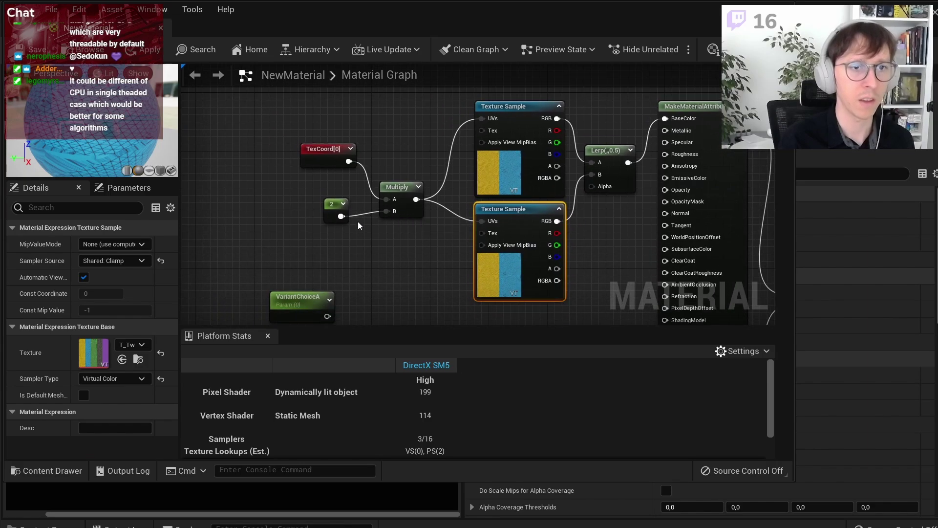
pyautogui.moveTo(316, 229); pyautogui.dragTo(426, 178)
pyautogui.press('Delete')
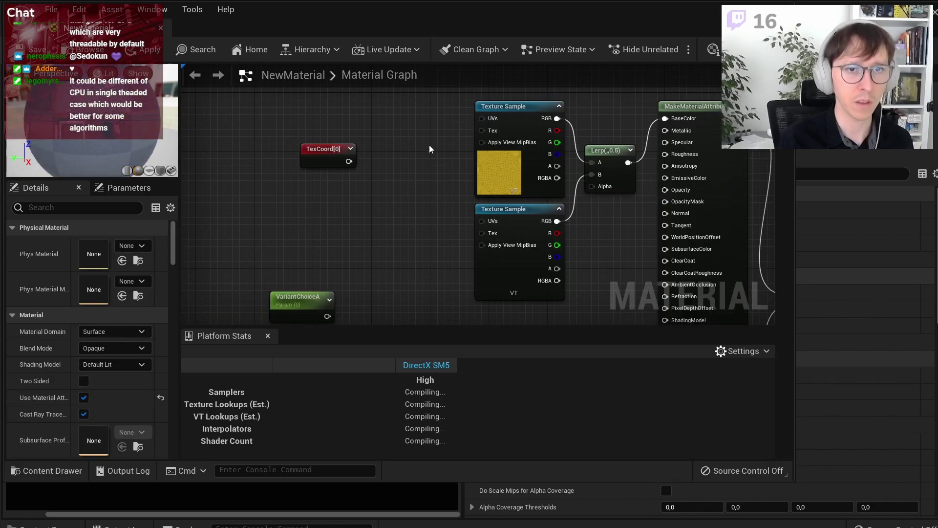
pyautogui.click(602, 169)
pyautogui.press('Delete')
# Step: Wire TexCoord into the top Texture Sample's UVs and its RGB into BaseColor
pyautogui.moveTo(317, 156); pyautogui.dragTo(484, 121)
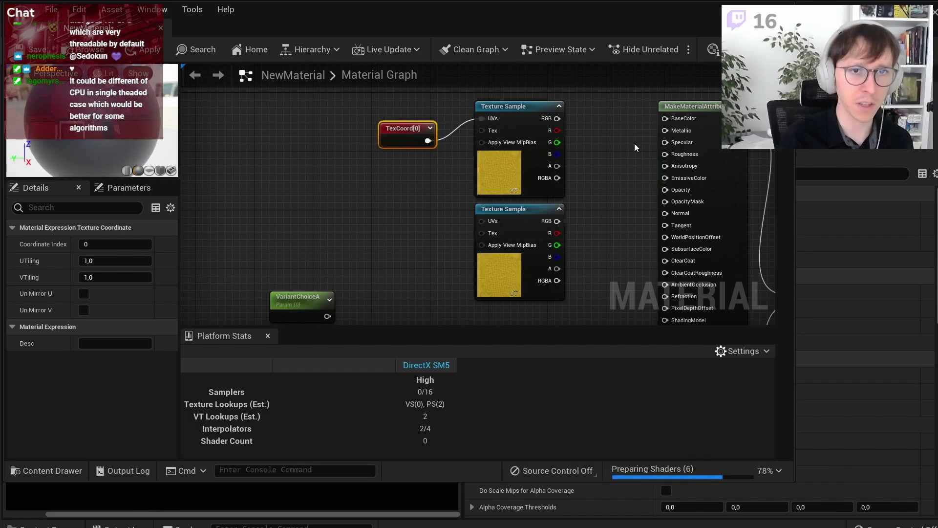
pyautogui.moveTo(634, 142); pyautogui.dragTo(520, 159, button='right')
pyautogui.moveTo(442, 135); pyautogui.dragTo(550, 136)
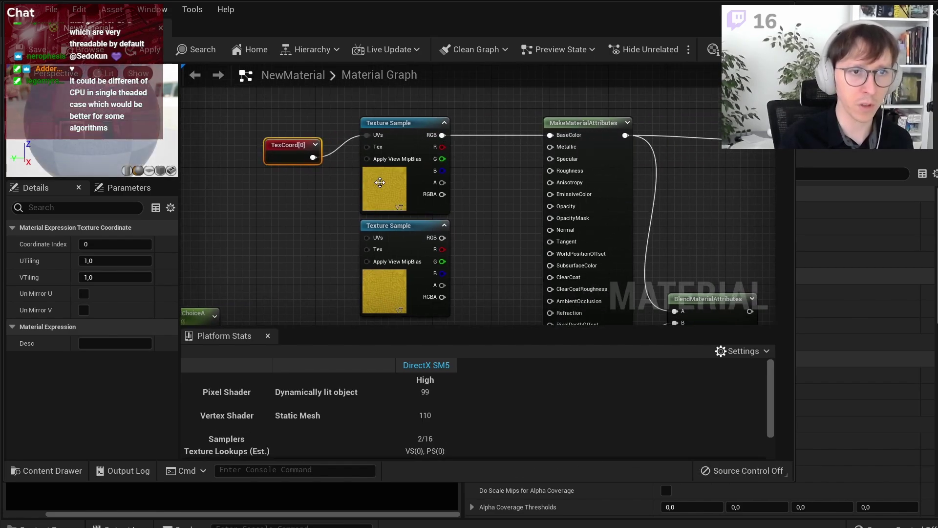
# Step: Apply and save the material, then return to the level editor
pyautogui.moveTo(291, 14)
pyautogui.mouseDown()
pyautogui.moveTo(478, 485)
pyautogui.moveTo(297, 24)
pyautogui.mouseUp()
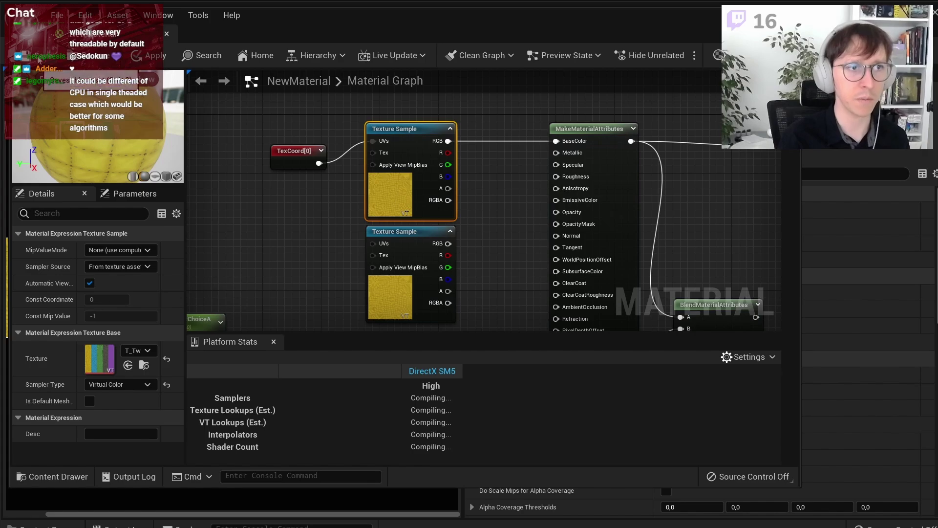
pyautogui.hotkey('ctrl', 's')
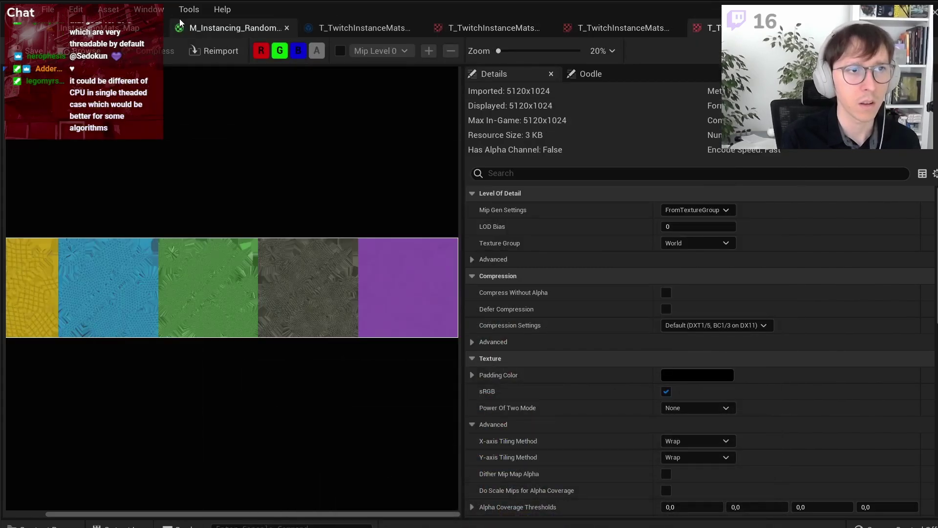
pyautogui.click(123, 28)
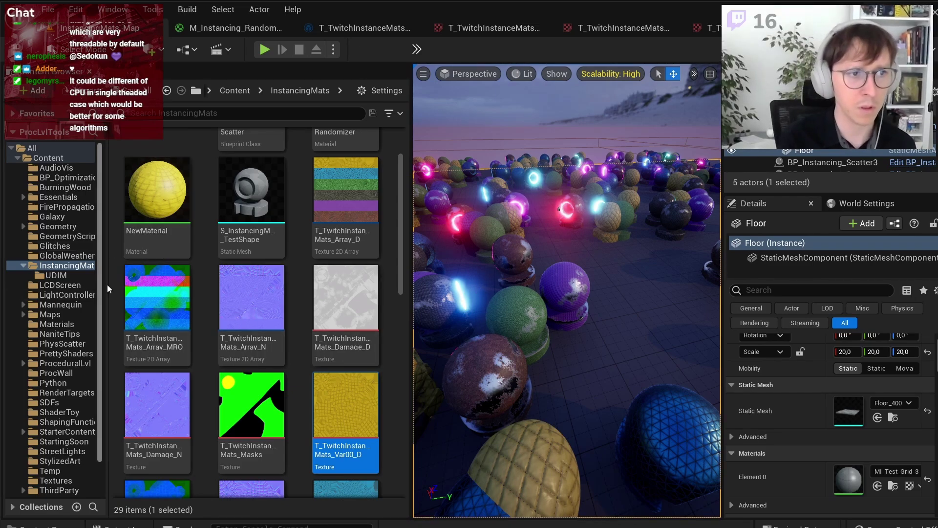
# Step: Widen the folder tree, go to the Maps folder, and choose File > Save Current Level As
pyautogui.moveTo(110, 278); pyautogui.dragTo(152, 277)
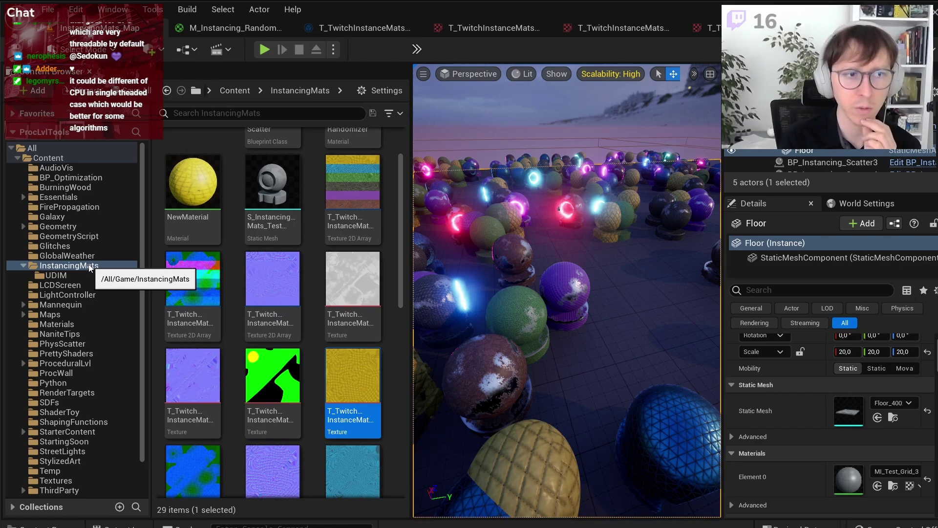
pyautogui.click(85, 313)
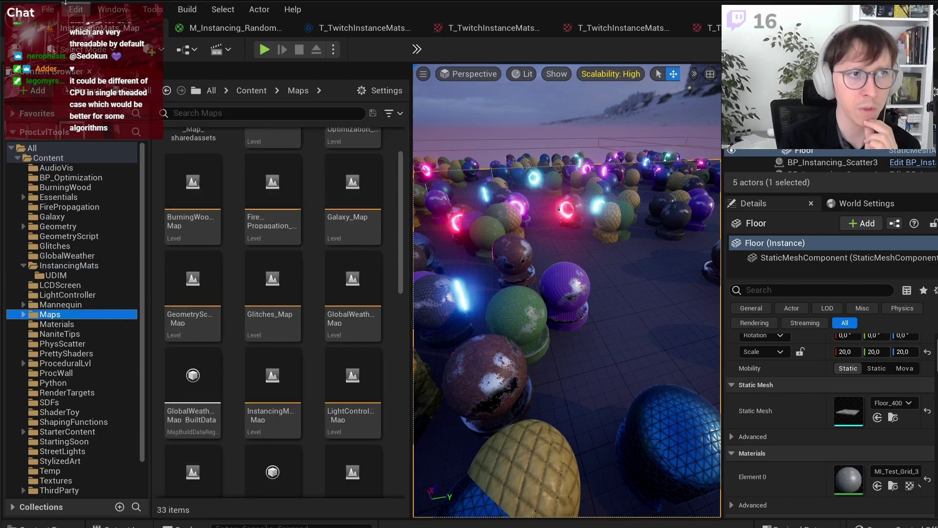
pyautogui.click(48, 9)
pyautogui.click(73, 137)
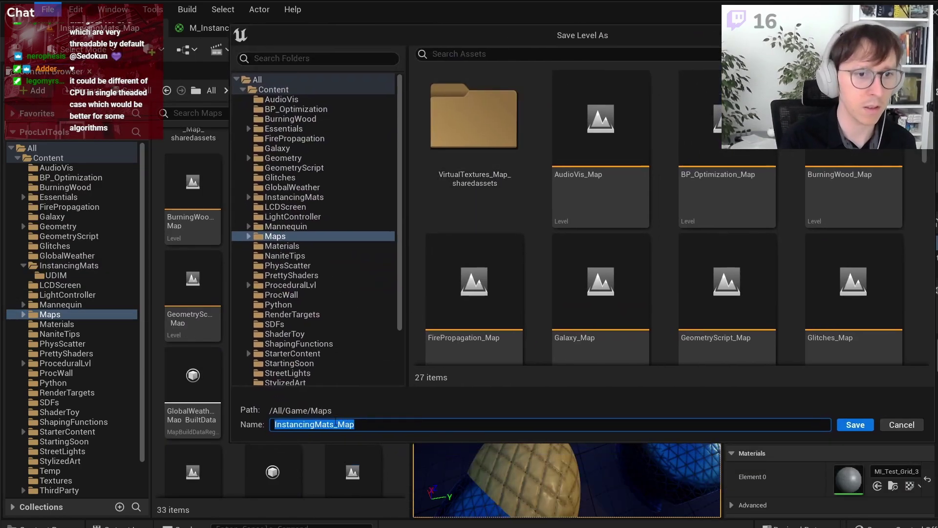
# Step: Change the level name to InstancingMatsV2_Map and save it in /All/Game/Maps
pyautogui.moveTo(334, 424); pyautogui.dragTo(315, 424)
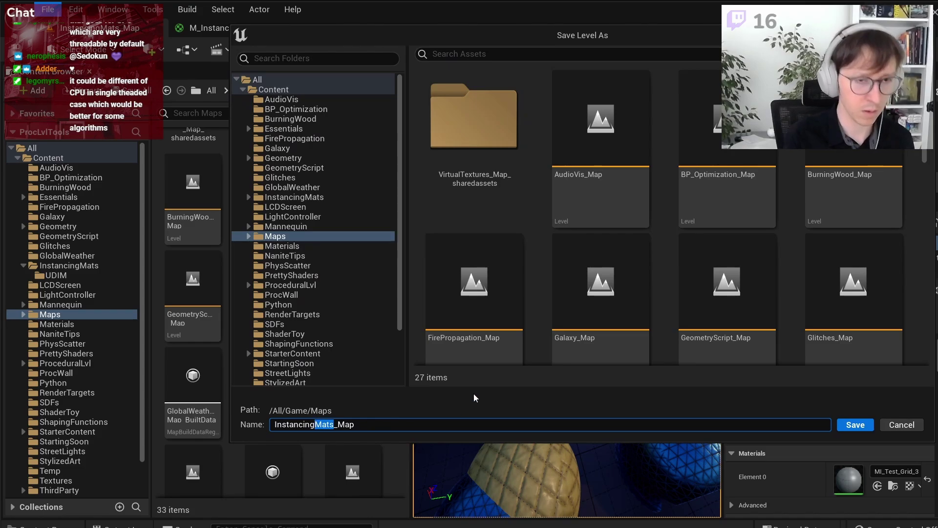
pyautogui.press('BackSpace')
pyautogui.press('BackSpace')
pyautogui.press('BackSpace')
pyautogui.press('BackSpace')
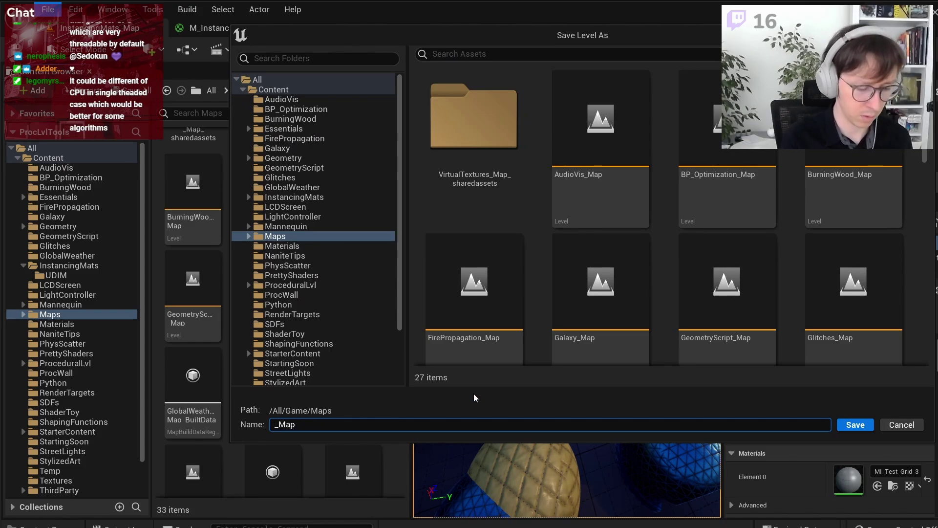
pyautogui.write('Instan')
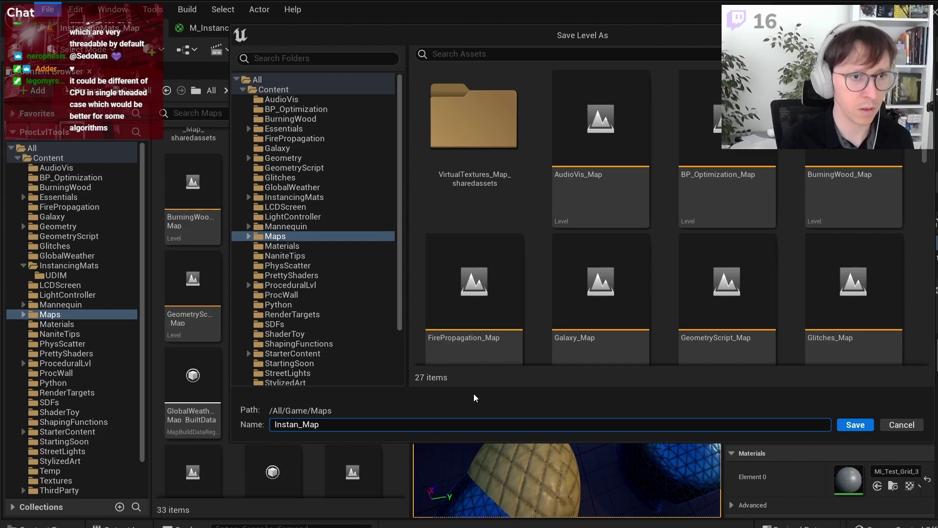
pyautogui.write('cingMate')
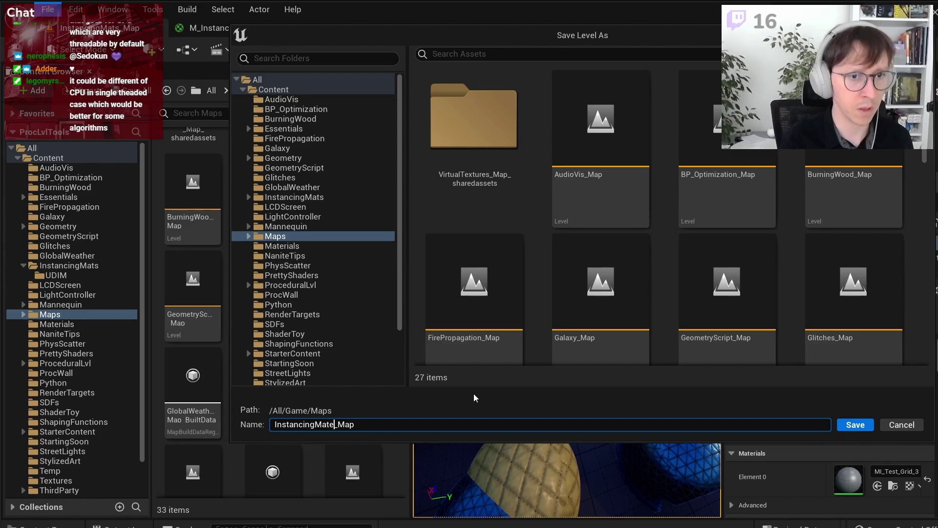
pyautogui.write('r')
pyautogui.press('BackSpace')
pyautogui.press('BackSpace')
pyautogui.write('s')
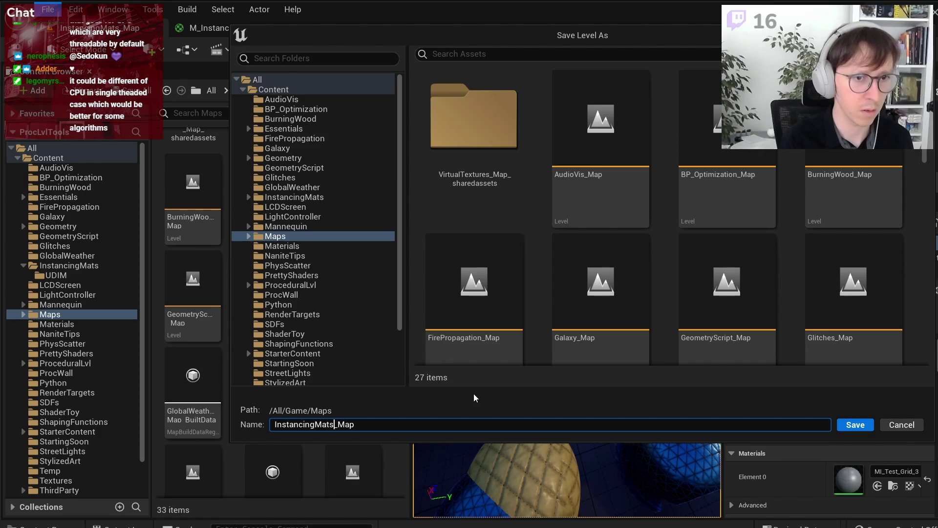
pyautogui.write('V2')
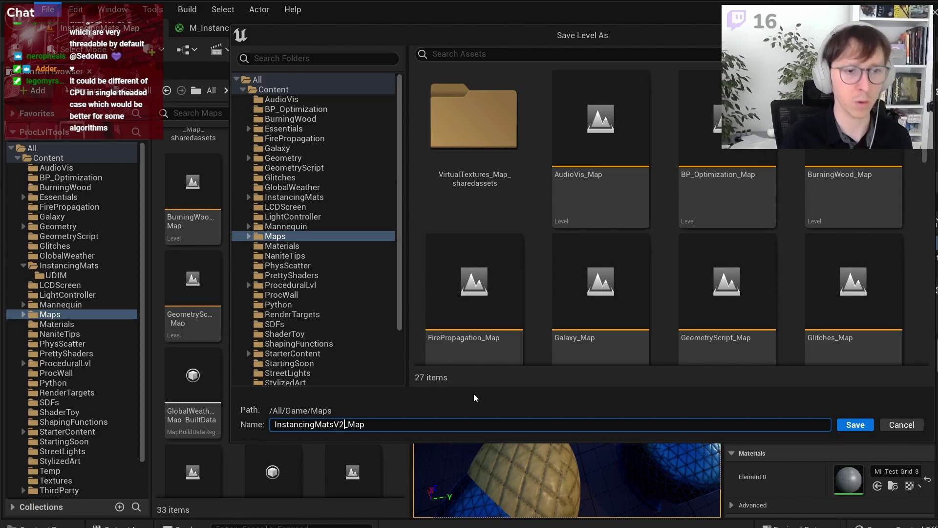
pyautogui.press('Return')
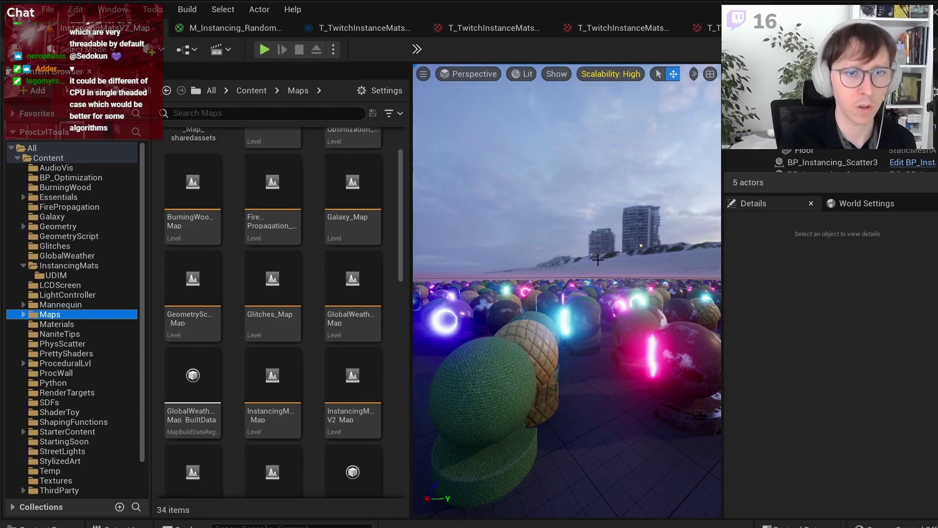
# Step: Delete the BP_Instancing_Scatter3 sphere scatter actor
pyautogui.moveTo(597, 259); pyautogui.dragTo(561, 297, button='right')
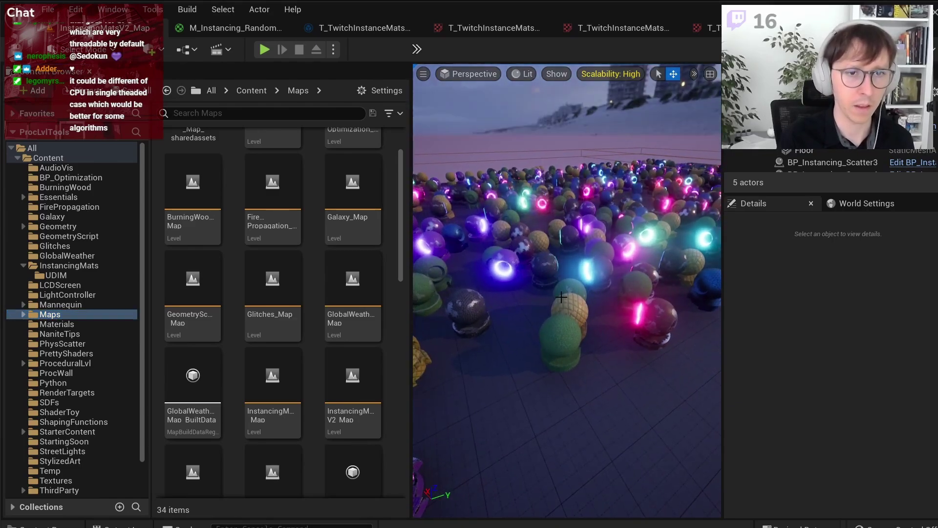
pyautogui.click(561, 296)
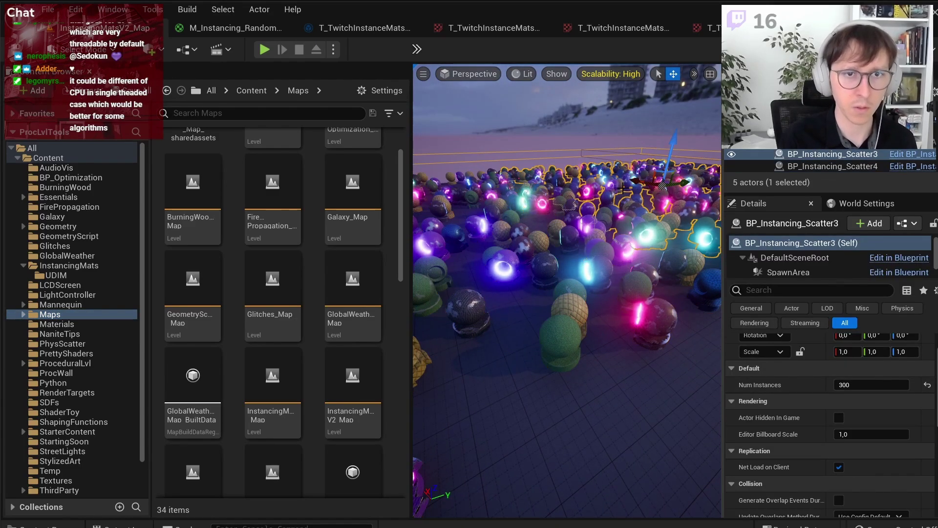
pyautogui.press('Escape')
pyautogui.scroll(5, 577, 200)
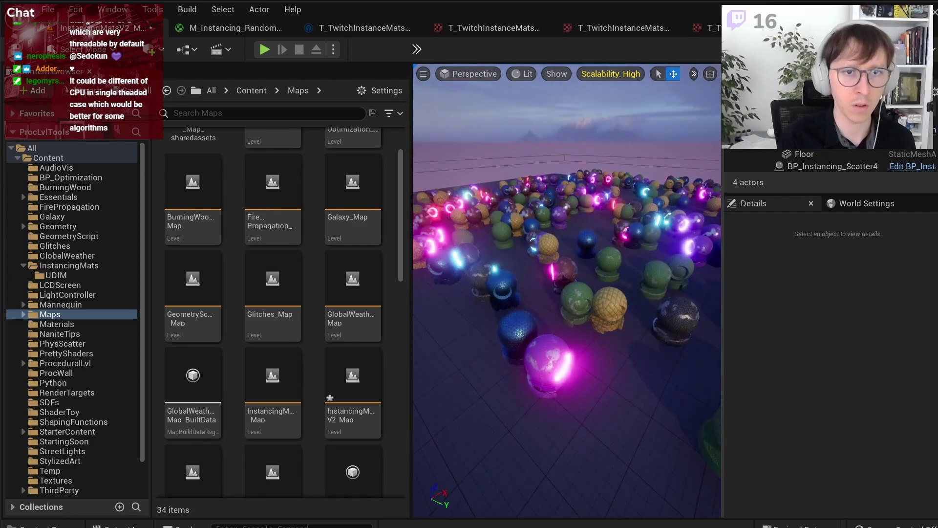
# Step: Set BP_Instancing_Scatter4's Num Instances to 20
pyautogui.click(562, 293)
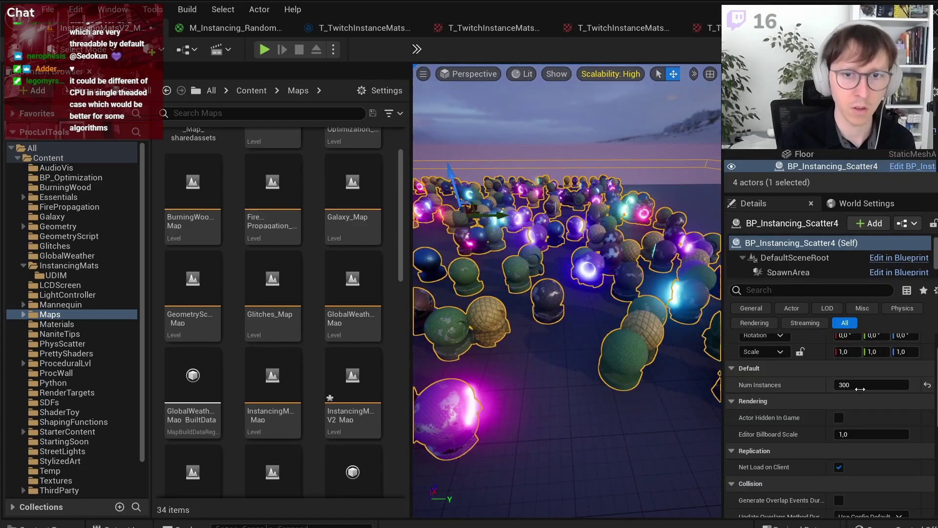
pyautogui.click(860, 388)
pyautogui.write('20')
pyautogui.press('Return')
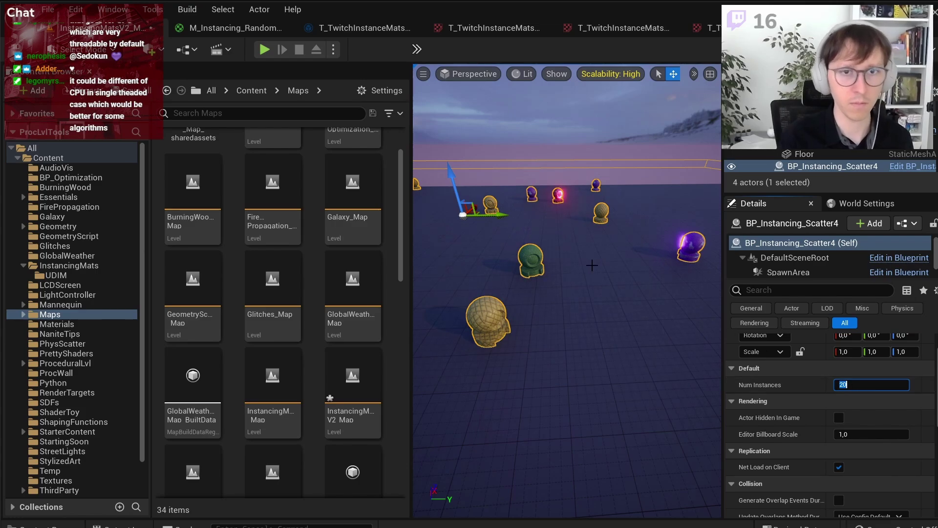
pyautogui.click(804, 154)
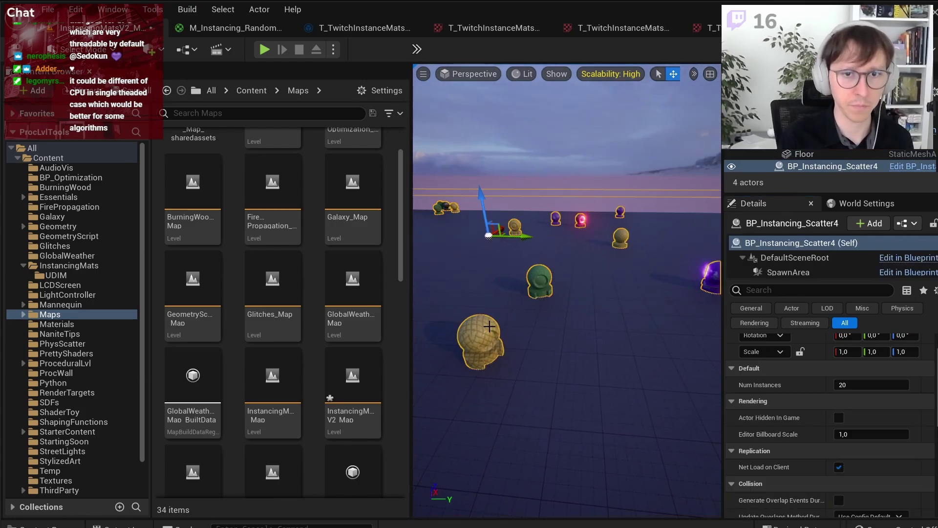
pyautogui.click(831, 166)
# Step: Fly the camera closer to the remaining spheres and select the scatter's instanced mesh component
pyautogui.scroll(2, 799, 455)
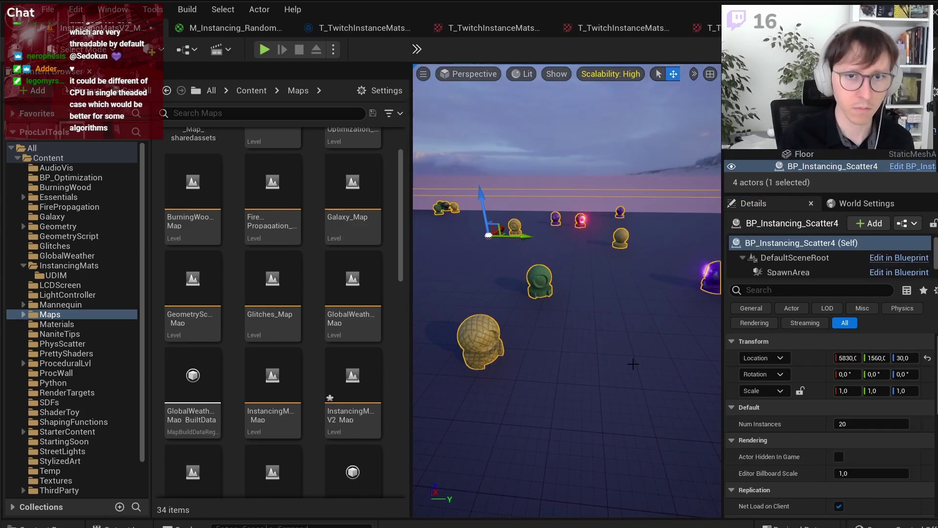
pyautogui.moveTo(633, 364); pyautogui.dragTo(633, 364, button='right')
pyautogui.scroll(-5, 826, 421)
pyautogui.scroll(-3, 827, 421)
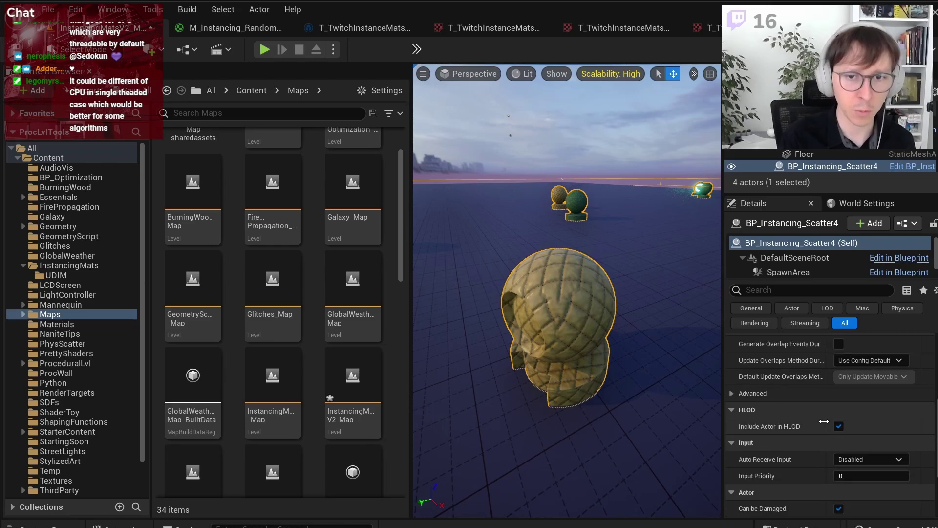
pyautogui.scroll(3, 816, 406)
pyautogui.scroll(2, 810, 388)
pyautogui.scroll(2, 810, 389)
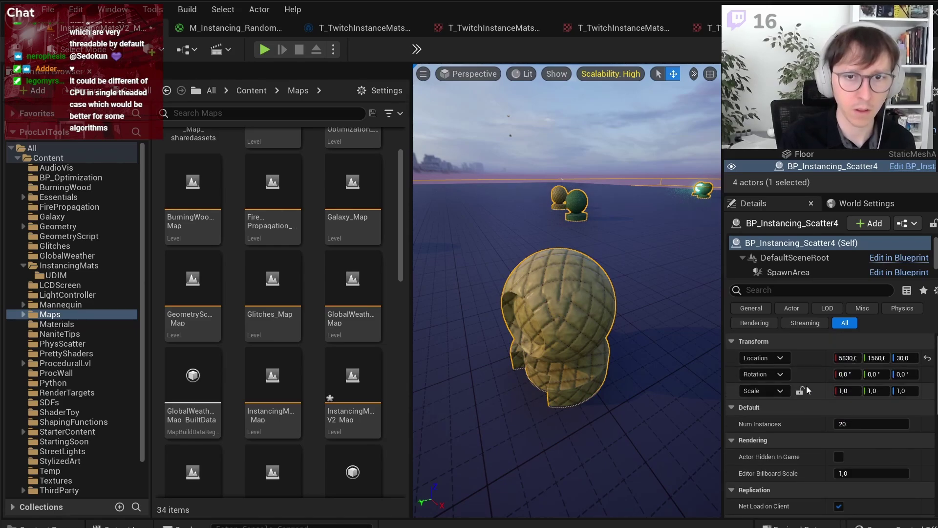
pyautogui.scroll(-1, 811, 259)
pyautogui.click(811, 269)
# Step: Rename NewMaterial in InstancingMats to M_Instancing_Mats_UDIM and assign it to the instanced mesh's Element 0
pyautogui.scroll(-1, 740, 439)
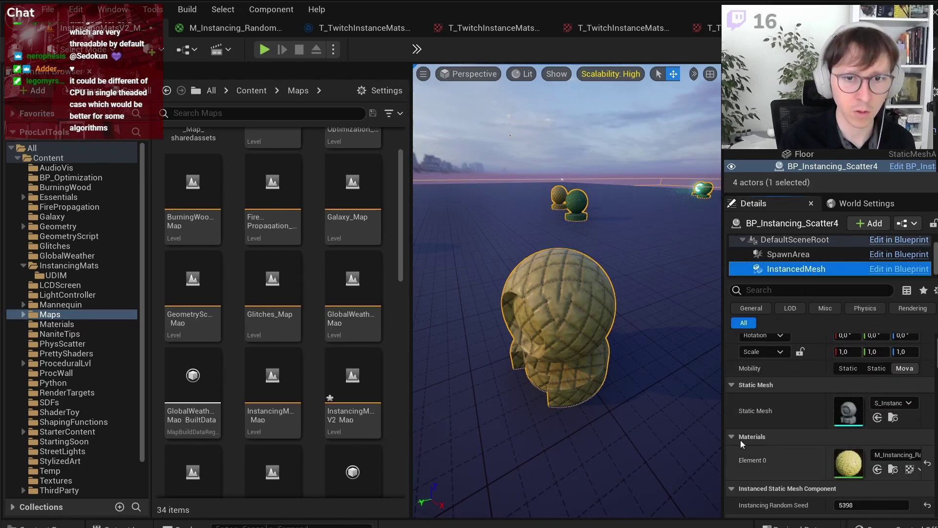
pyautogui.click(66, 255)
pyautogui.click(77, 266)
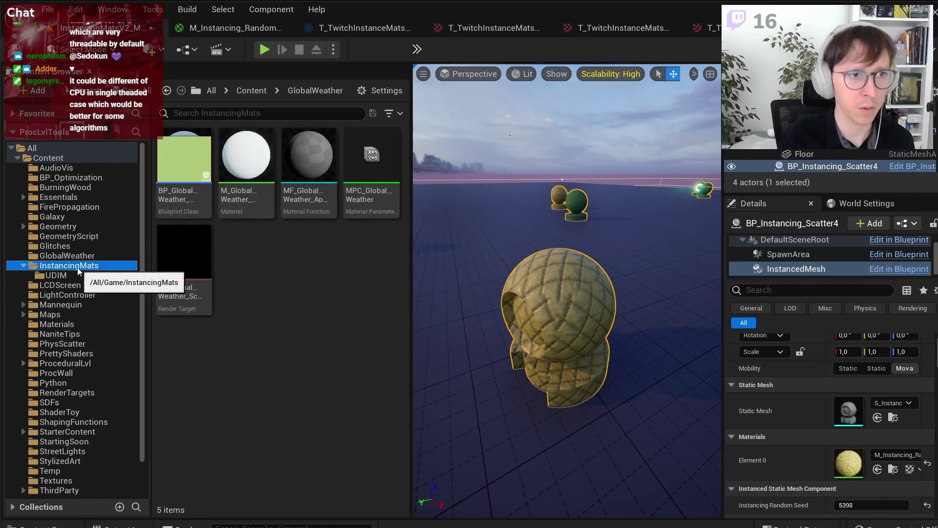
pyautogui.click(210, 272)
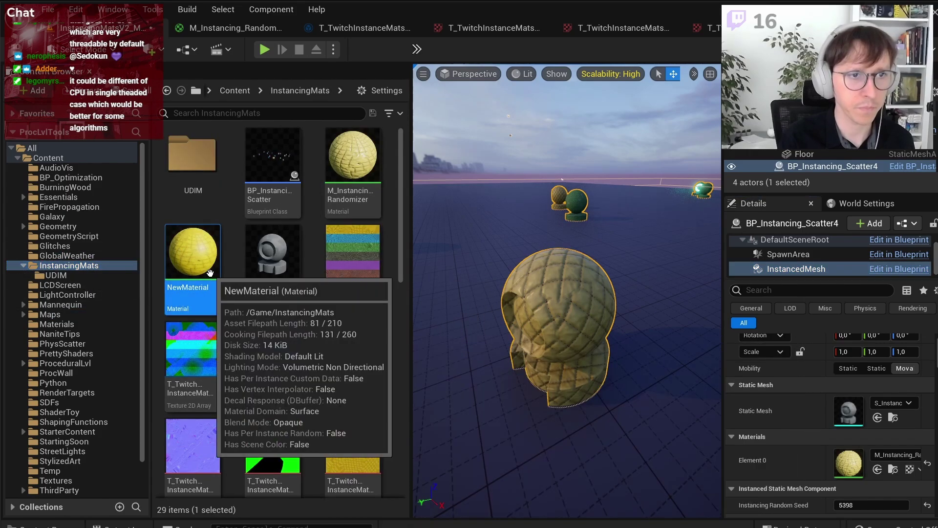
pyautogui.press('F2')
pyautogui.write('M_ins')
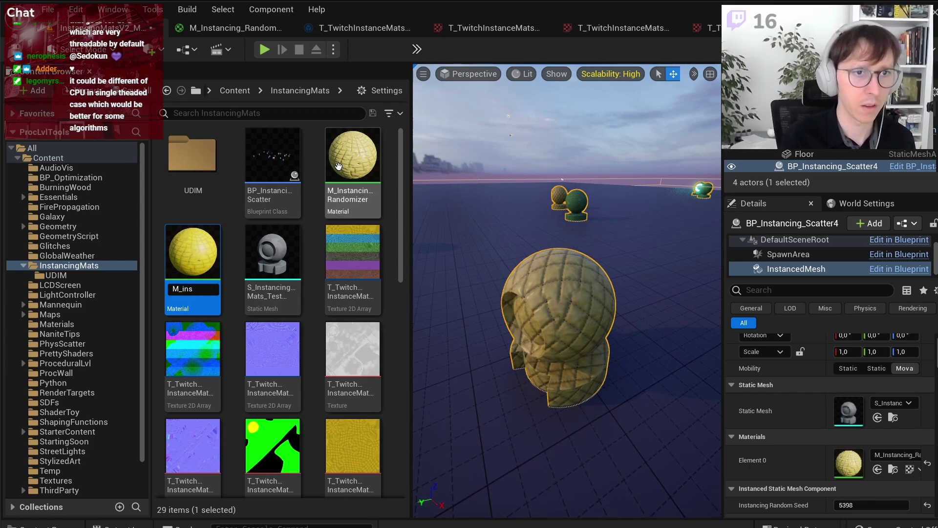
pyautogui.press('BackSpace')
pyautogui.press('BackSpace')
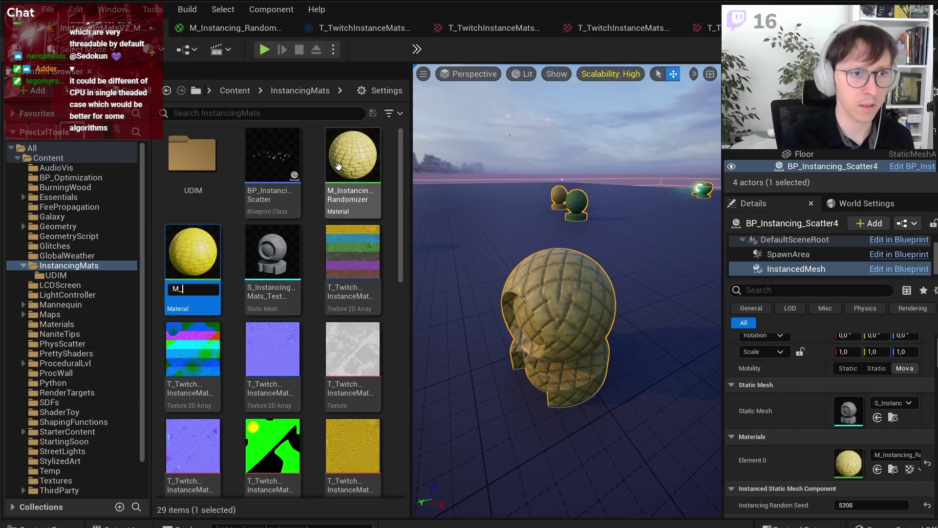
pyautogui.write('tancingMa')
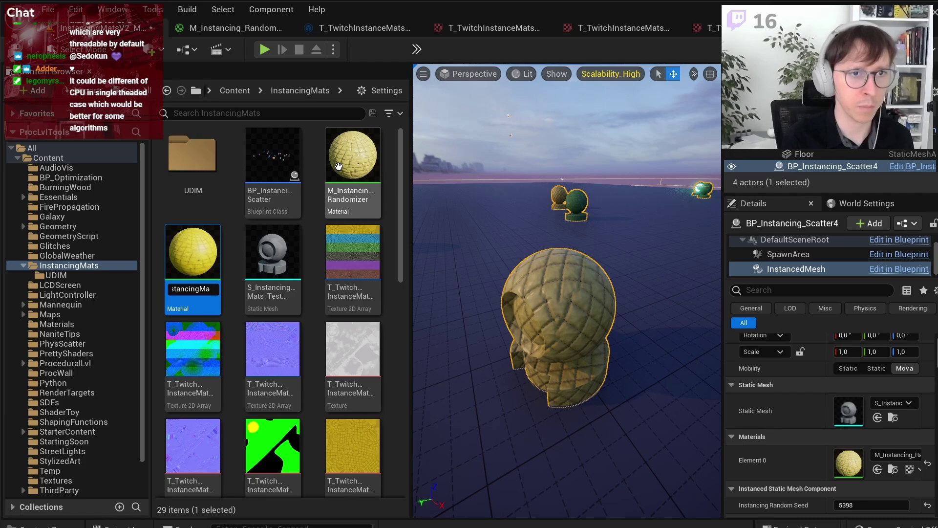
pyautogui.write('Mats_')
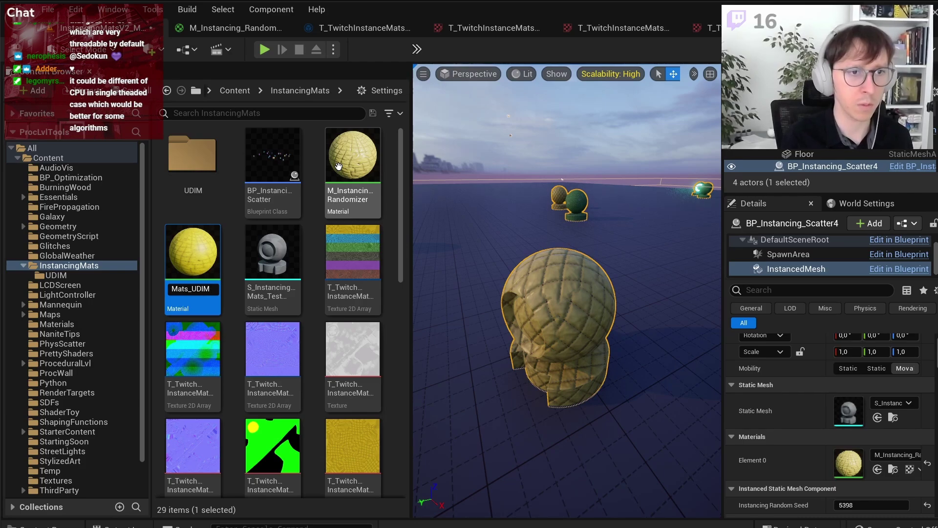
pyautogui.press('Return')
pyautogui.moveTo(199, 261); pyautogui.dragTo(604, 367)
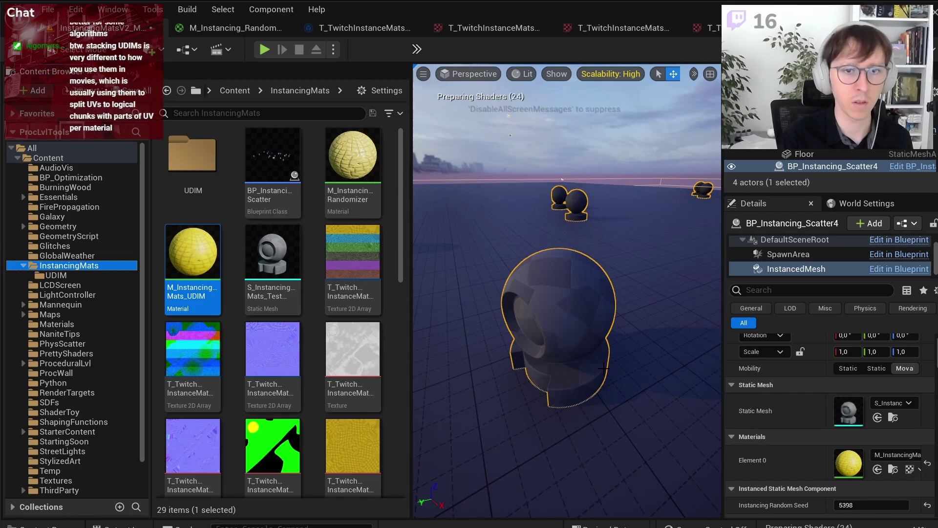
pyautogui.moveTo(598, 293); pyautogui.dragTo(635, 286, button='right')
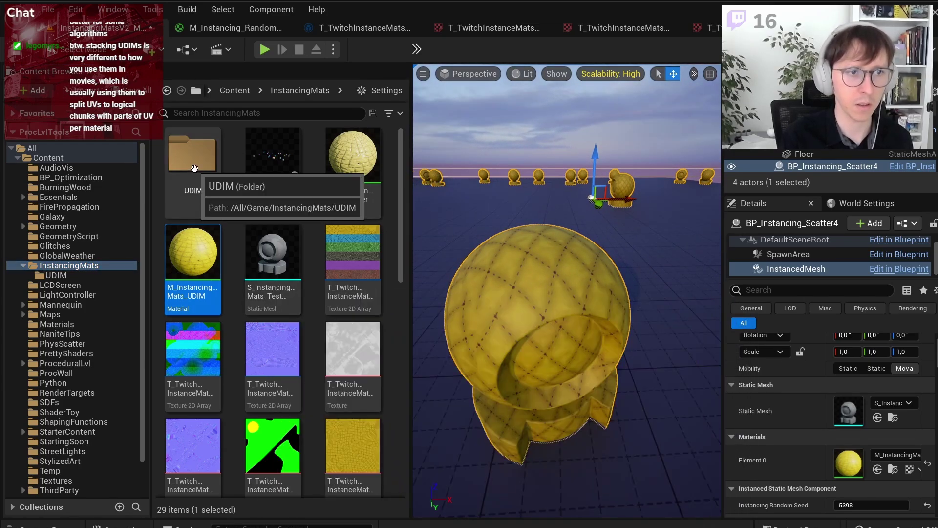
# Step: Move M_Instancing_Mats_UDIM into the UDIM folder and open that folder
pyautogui.moveTo(194, 169); pyautogui.dragTo(186, 151)
pyautogui.click(218, 176)
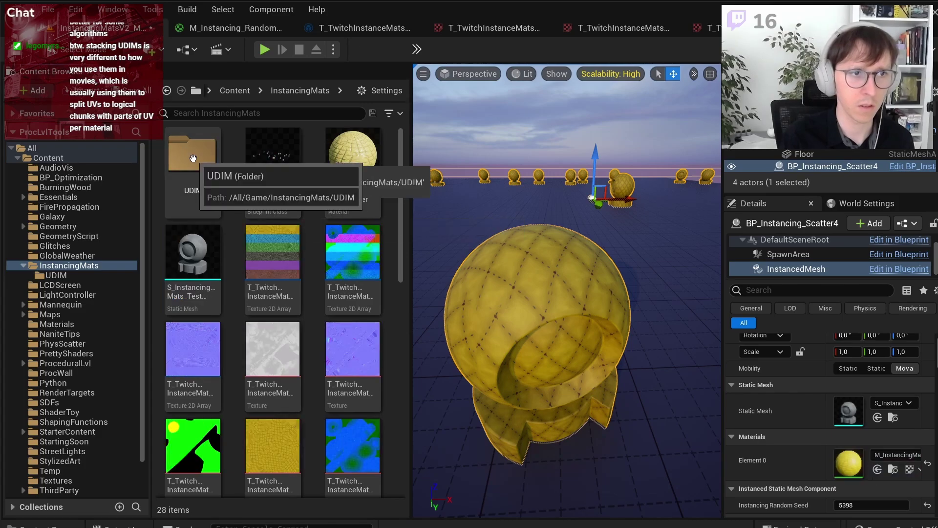
pyautogui.doubleClick(193, 158)
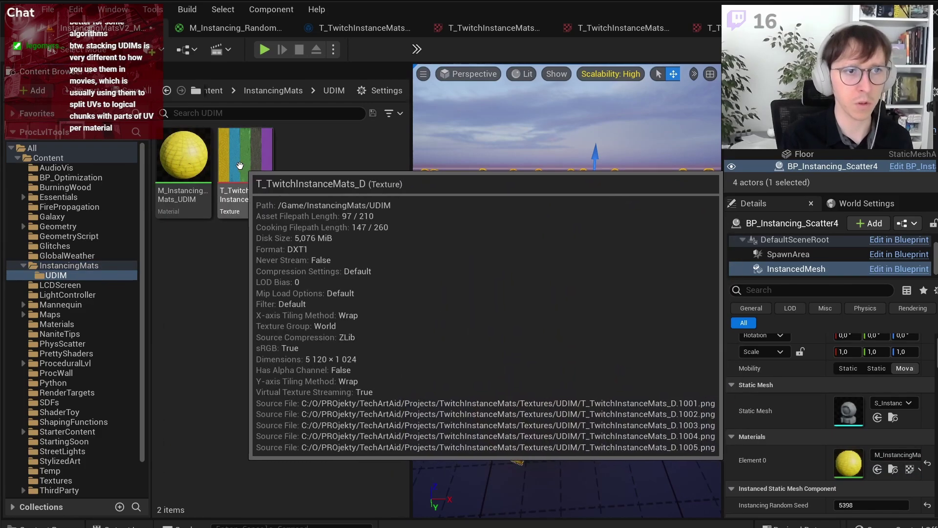
# Step: Open the T_TwitchInstanceMats_D texture, then return to the level and save it
pyautogui.doubleClick(240, 166)
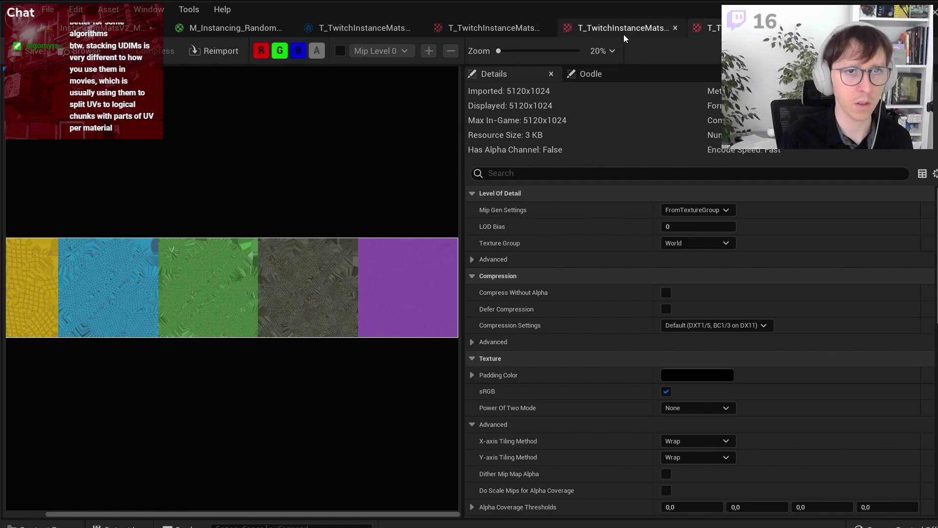
pyautogui.click(110, 28)
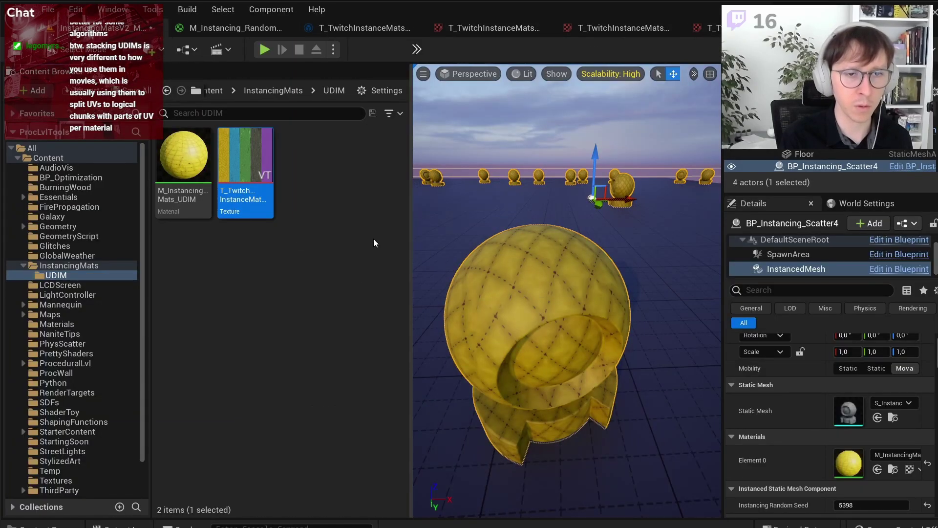
pyautogui.moveTo(566, 318)
pyautogui.mouseDown(button='right')
pyautogui.moveTo(533, 313)
pyautogui.moveTo(567, 318)
pyautogui.mouseUp(button='right')
pyautogui.hotkey('ctrl', 's')
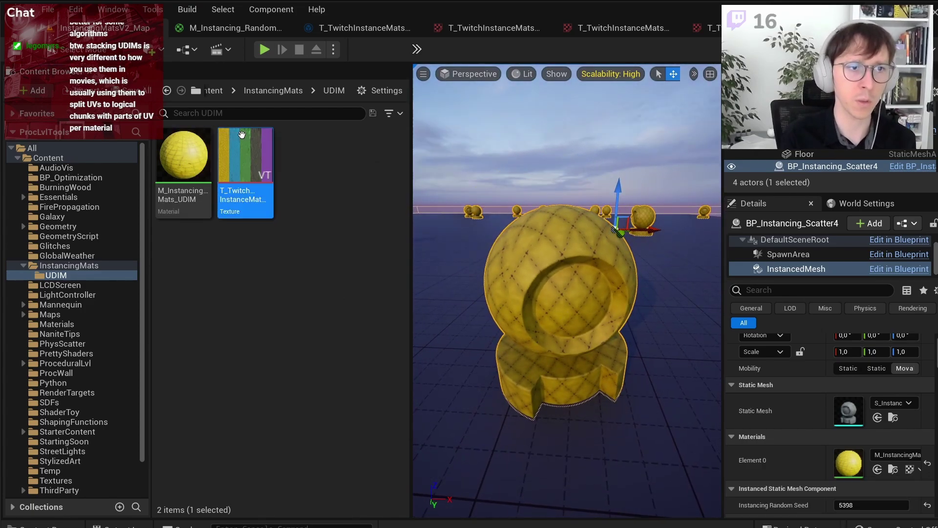
# Step: Inspect the five tiles of the UDIM texture, then bring up the UDIM Workflow page in Firefox
pyautogui.doubleClick(240, 131)
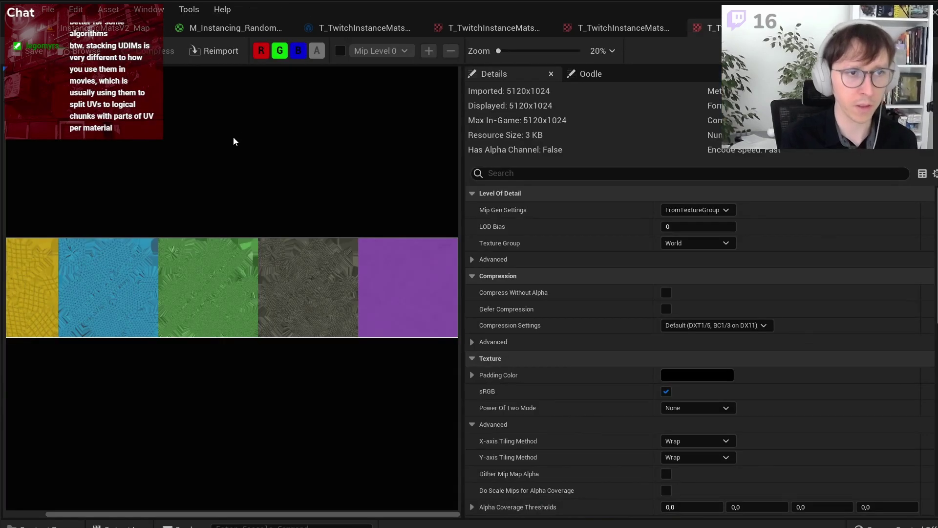
pyautogui.scroll(1, 390, 253)
pyautogui.scroll(3, 390, 254)
pyautogui.scroll(2, 24, 256)
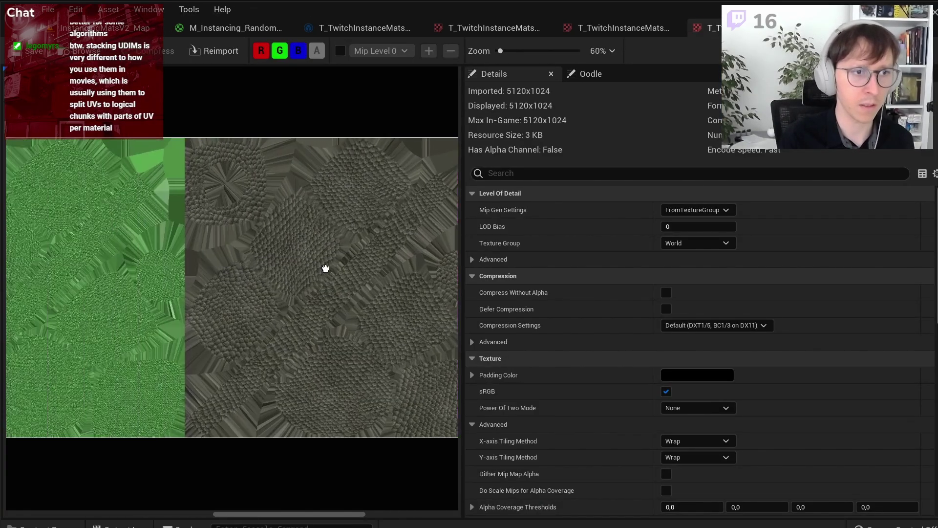
pyautogui.moveTo(324, 266); pyautogui.dragTo(335, 253)
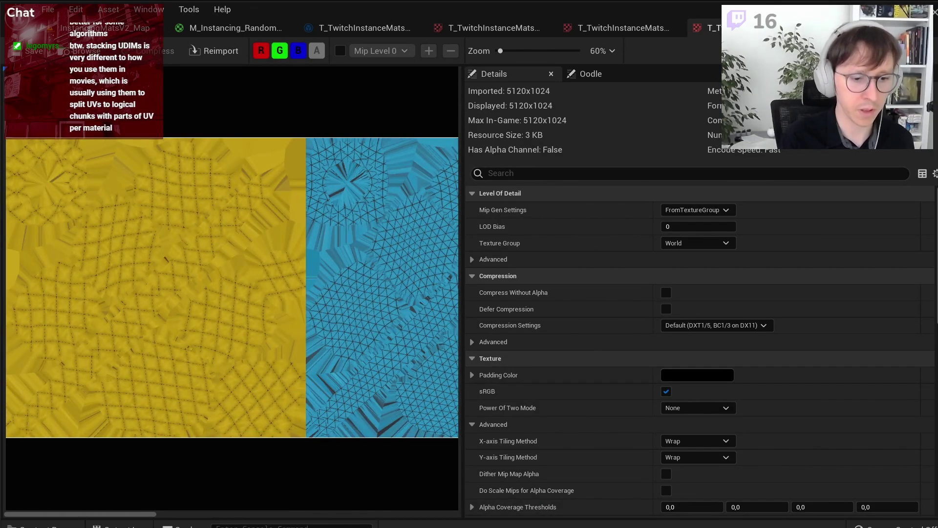
pyautogui.hotkey('alt', 'Tab')
pyautogui.keyDown('ctrl'); pyautogui.scroll(5, 113, 424); pyautogui.keyUp('ctrl')
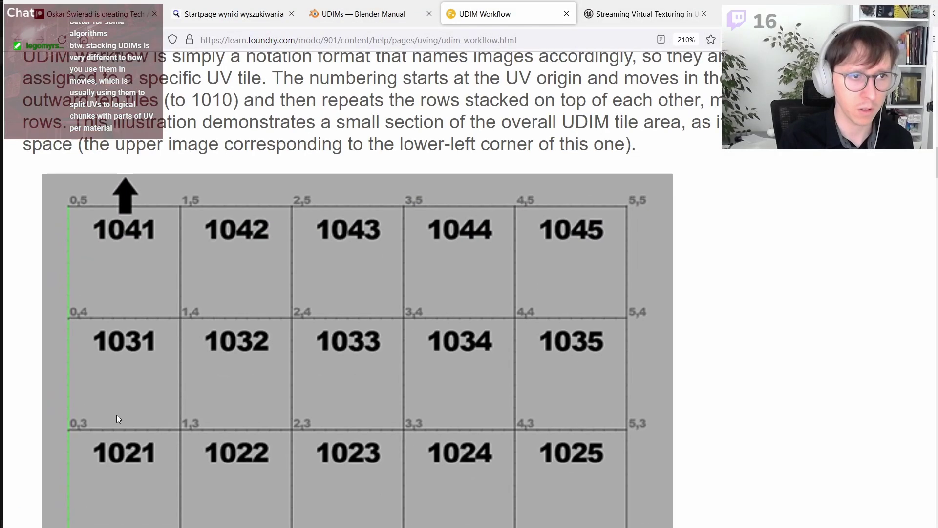
# Step: Scroll the UDIM Workflow page to view the full 1001–1045 tile grid, then return to the texture editor
pyautogui.scroll(1, 97, 338)
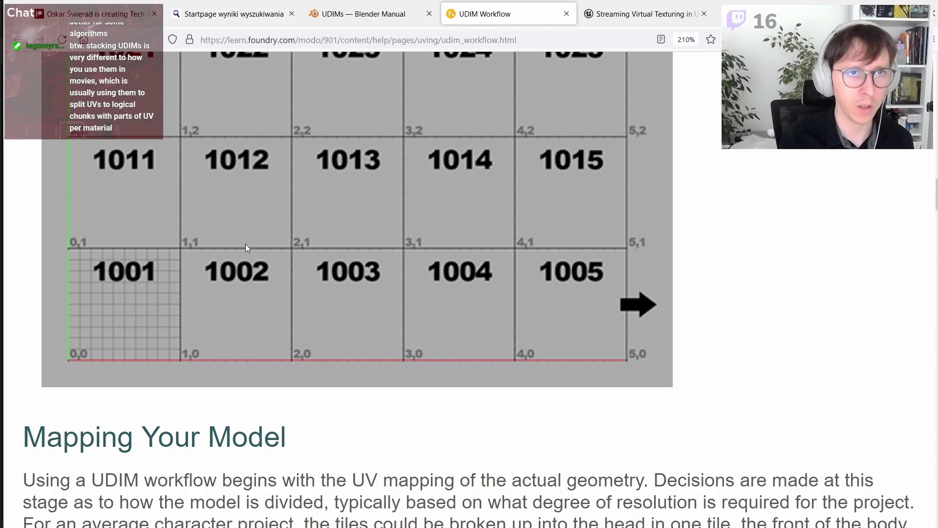
pyautogui.keyDown('ctrl'); pyautogui.scroll(-3, 245, 244); pyautogui.keyUp('ctrl')
pyautogui.keyDown('ctrl'); pyautogui.scroll(-2, 245, 244); pyautogui.keyUp('ctrl')
pyautogui.scroll(6, 247, 244)
pyautogui.scroll(-1, 247, 243)
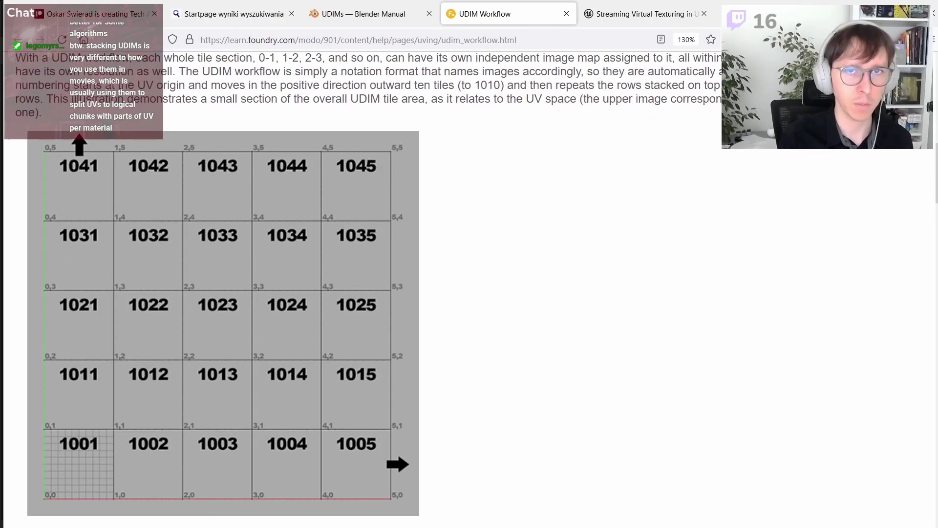
pyautogui.hotkey('alt', 'Tab')
# Step: Float the M_Instancing_Randomizer material editor into its own window, then close it
pyautogui.scroll(-3, 313, 233)
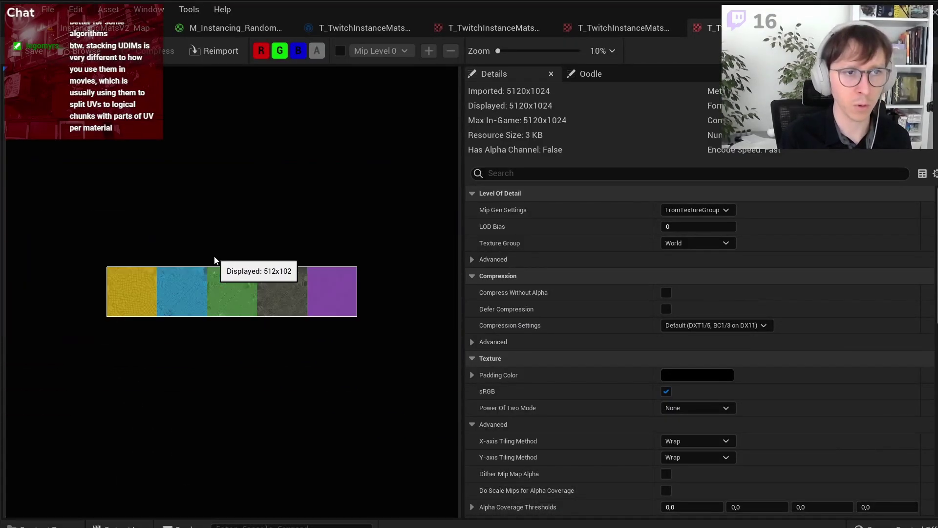
pyautogui.scroll(1, 135, 300)
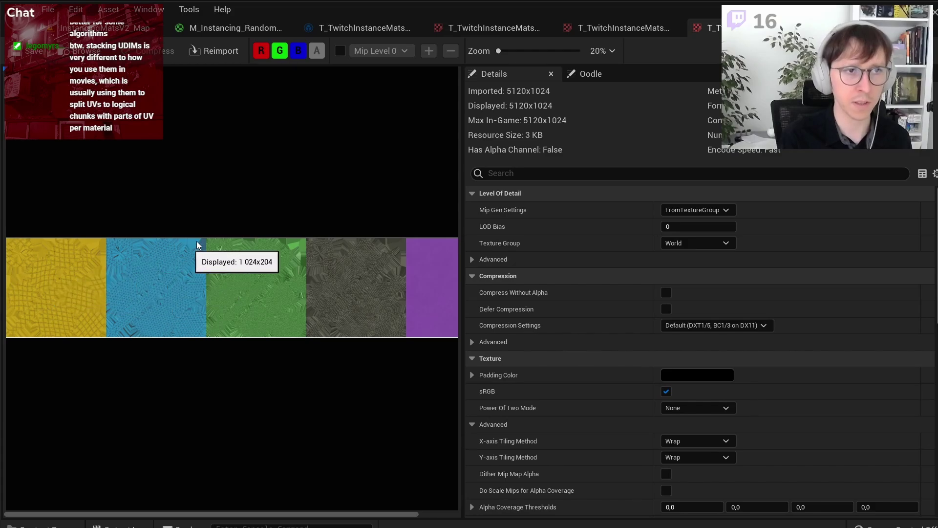
pyautogui.click(238, 29)
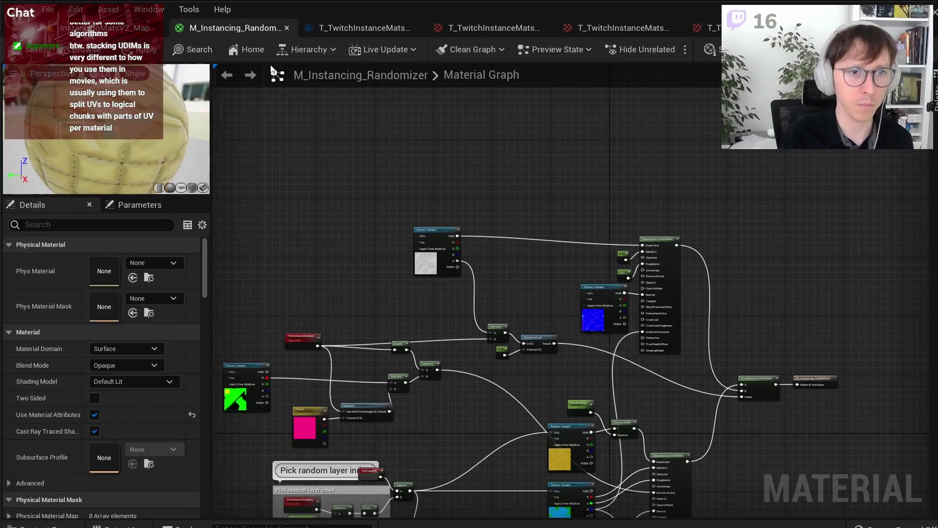
pyautogui.moveTo(251, 27)
pyautogui.mouseDown()
pyautogui.moveTo(582, 145)
pyautogui.moveTo(471, 114)
pyautogui.mouseUp()
pyautogui.click(106, 28)
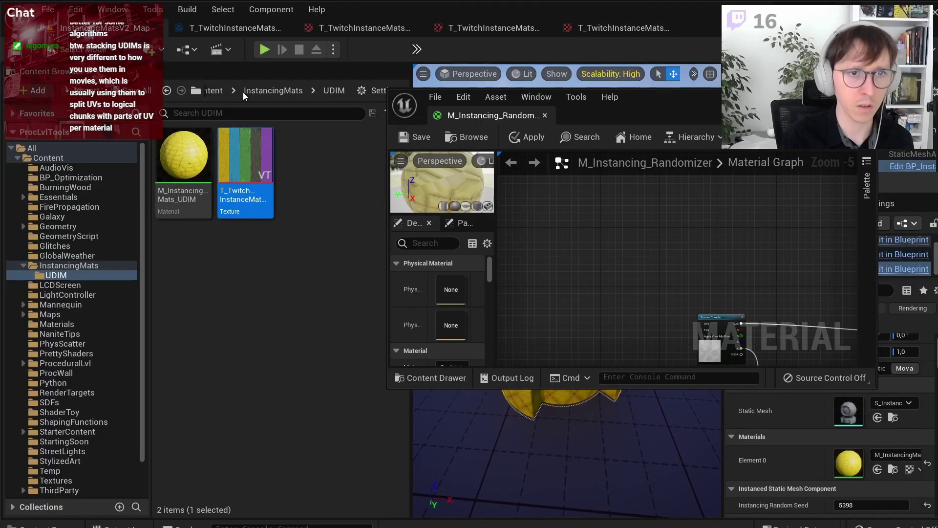
pyautogui.moveTo(601, 104); pyautogui.dragTo(510, 31)
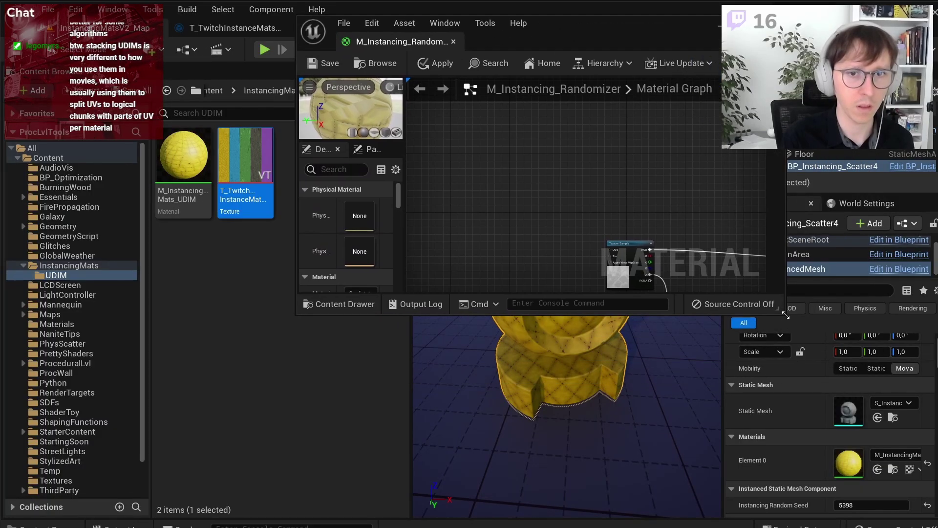
pyautogui.moveTo(786, 316); pyautogui.dragTo(936, 526)
pyautogui.middleClick(415, 44)
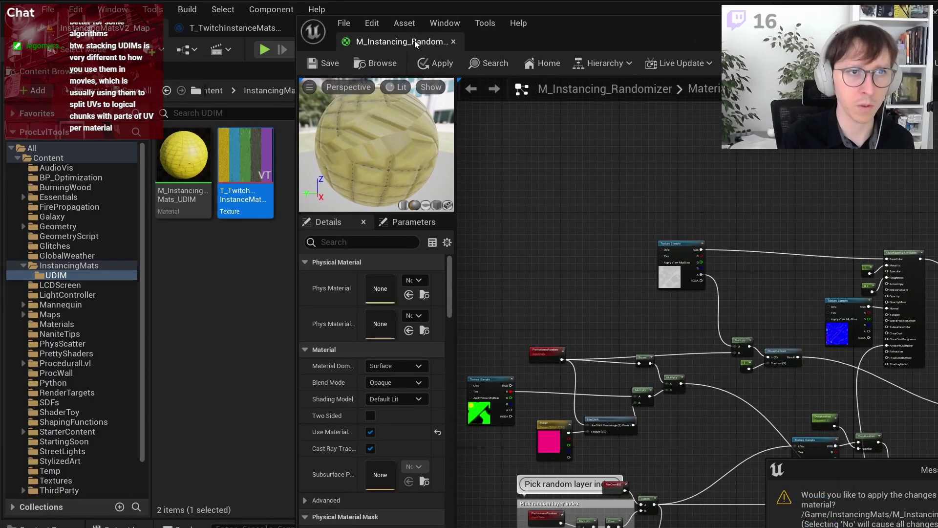
pyautogui.press('Return')
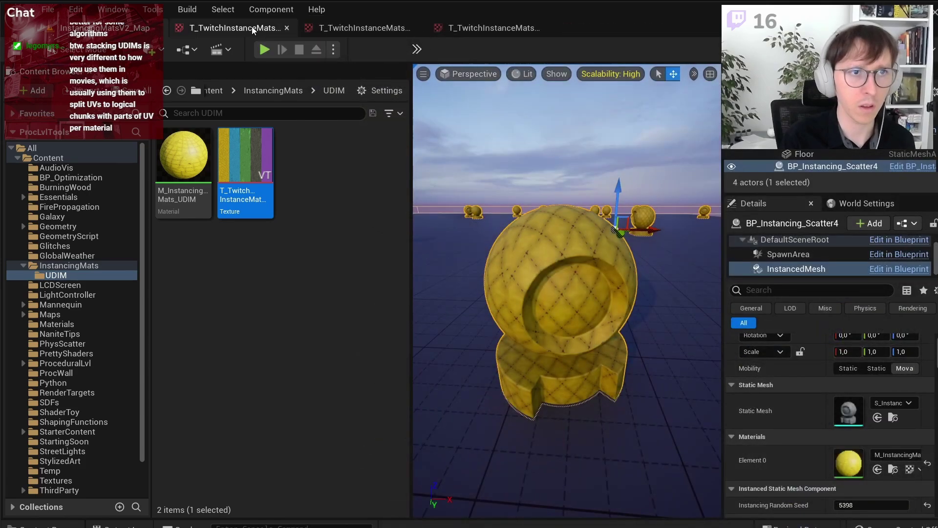
# Step: Open M_InstancingMats_UDIM and enlarge its editor window over a widened level view
pyautogui.doubleClick(196, 168)
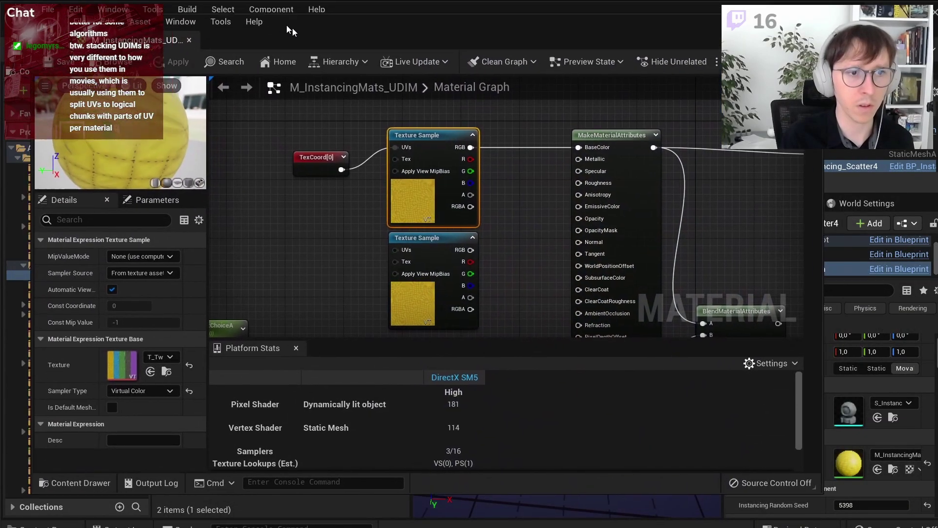
pyautogui.moveTo(292, 28); pyautogui.dragTo(852, 47)
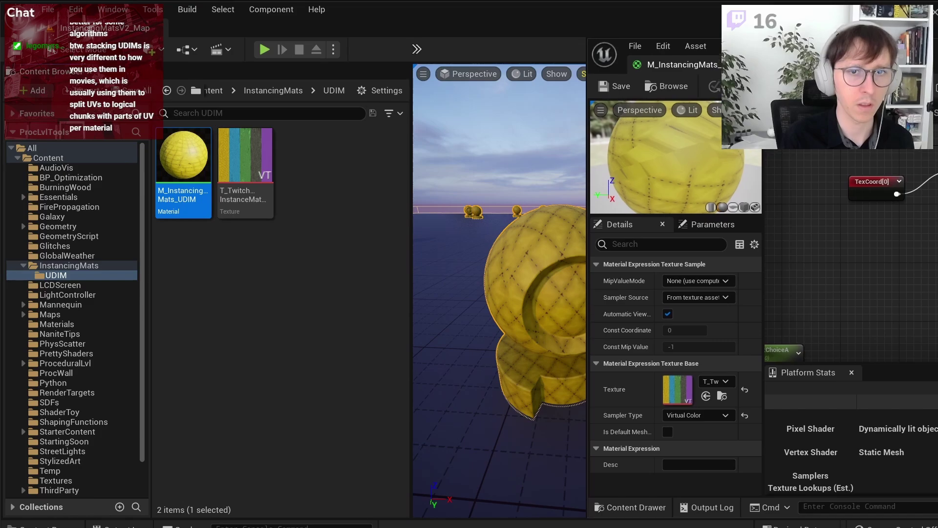
pyautogui.moveTo(410, 167); pyautogui.dragTo(108, 167)
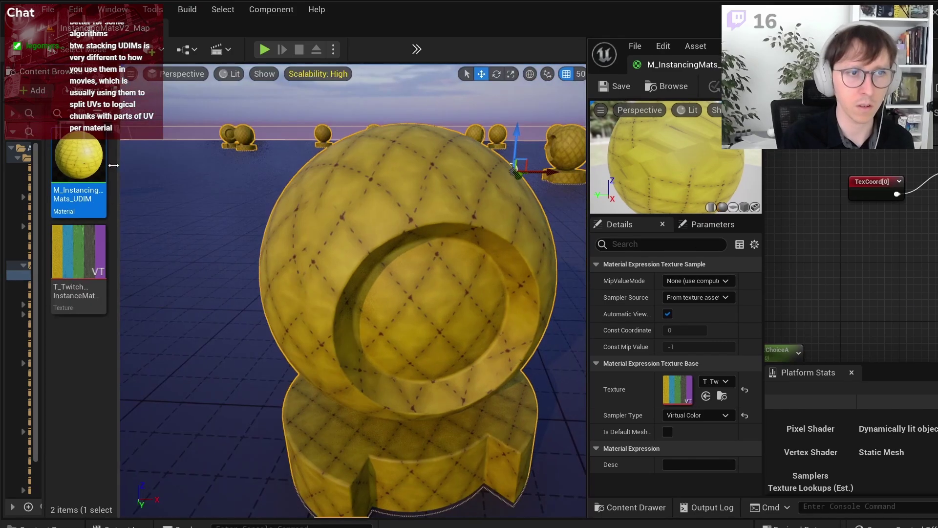
pyautogui.moveTo(399, 120); pyautogui.dragTo(372, 146, button='right')
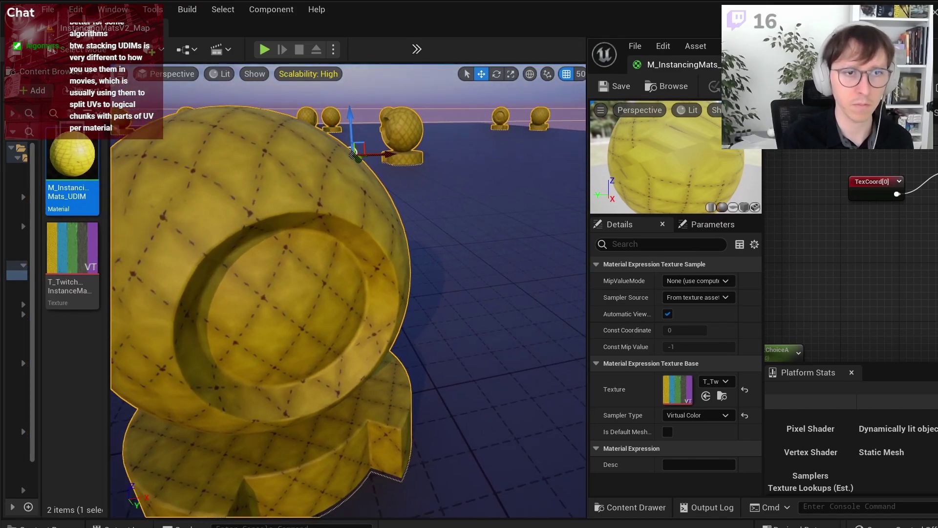
pyautogui.moveTo(831, 46); pyautogui.dragTo(647, 16)
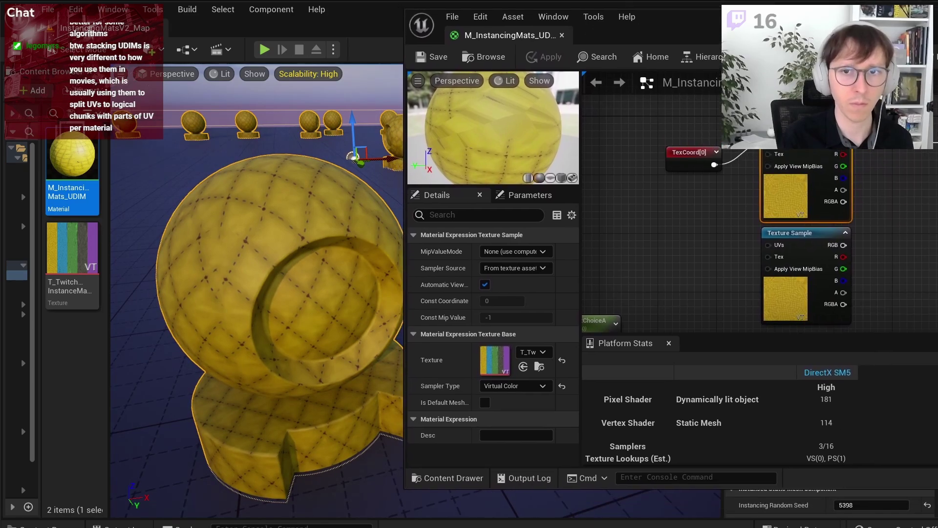
pyautogui.moveTo(821, 487); pyautogui.dragTo(821, 525)
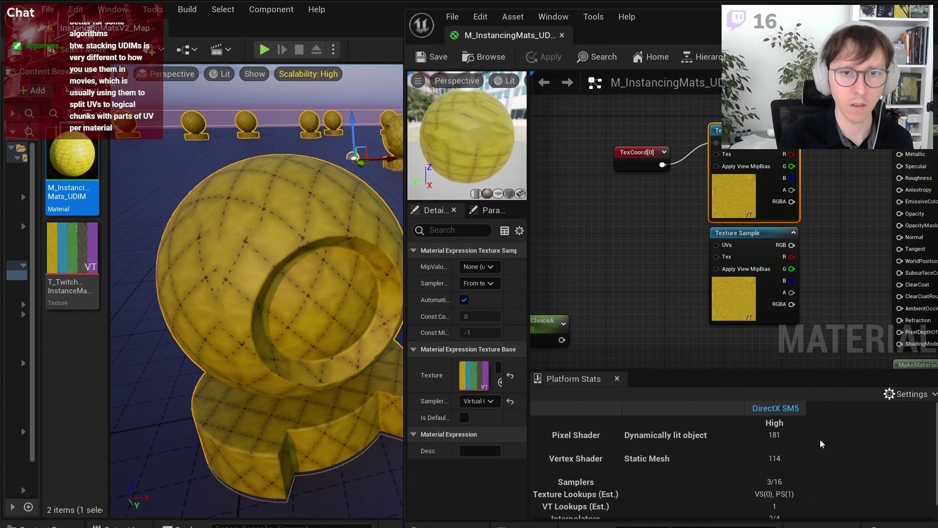
# Step: Close the platform statistics panel and move the TexCoord[0] node further left
pyautogui.click(617, 378)
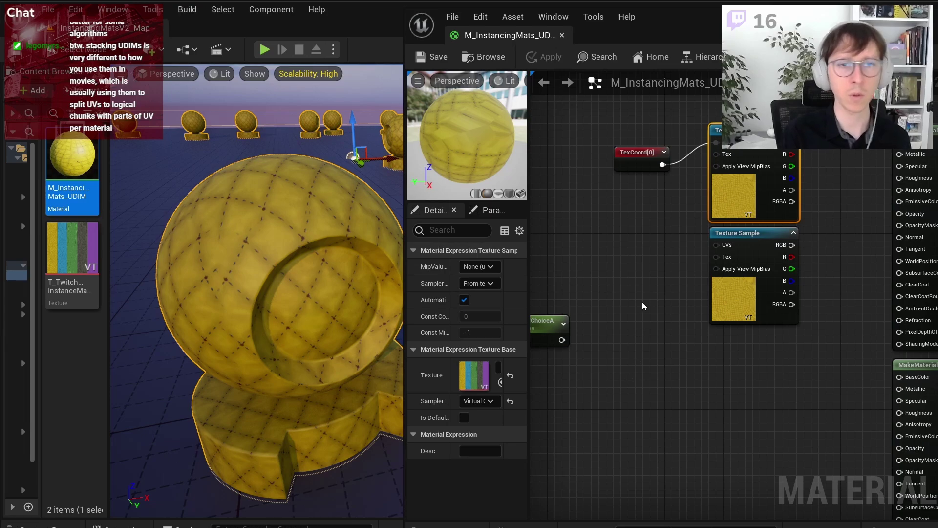
pyautogui.moveTo(642, 301); pyautogui.dragTo(696, 374, button='right')
pyautogui.scroll(1, 650, 274)
pyautogui.moveTo(704, 209); pyautogui.dragTo(565, 214)
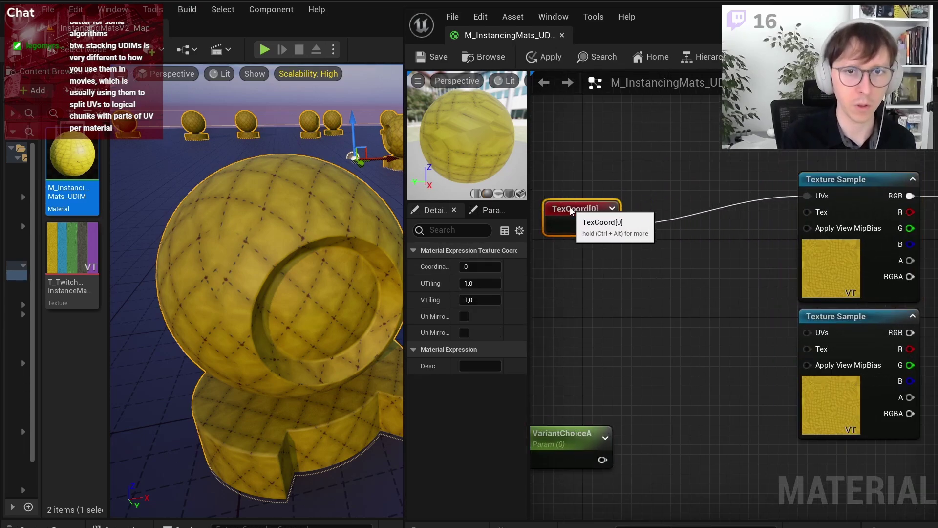
# Step: Route TexCoord[0] through an Add node into the upper Texture Sample's UVs and place an AppendVector node
pyautogui.click(672, 255)
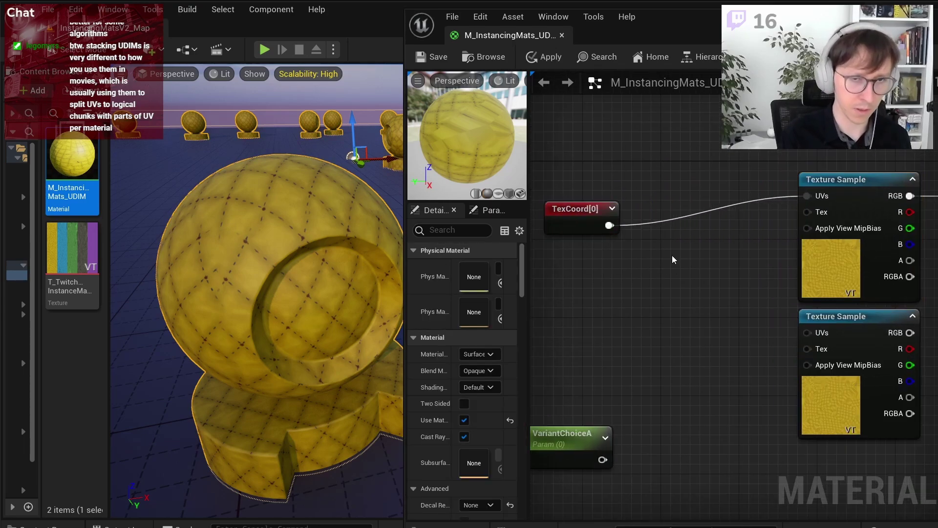
pyautogui.click(655, 235)
pyautogui.moveTo(610, 225); pyautogui.dragTo(665, 260)
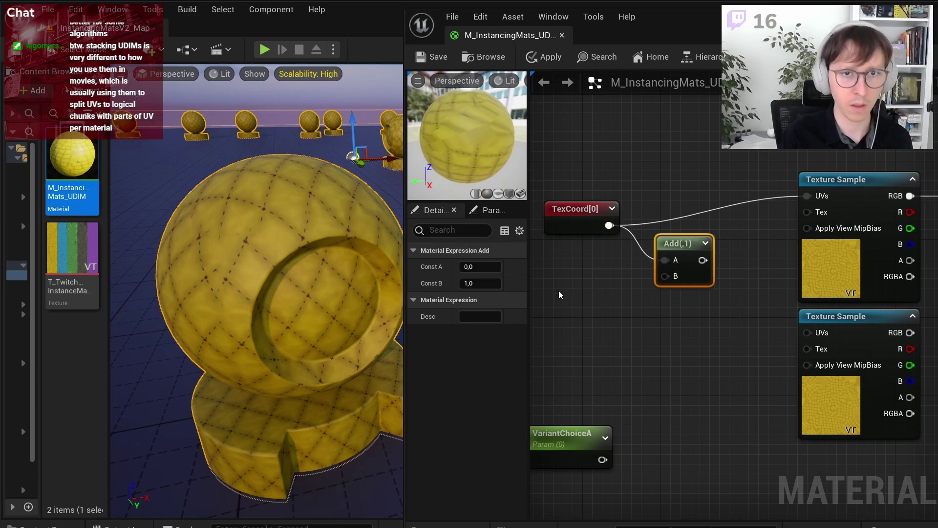
pyautogui.rightClick(579, 296)
pyautogui.write('append')
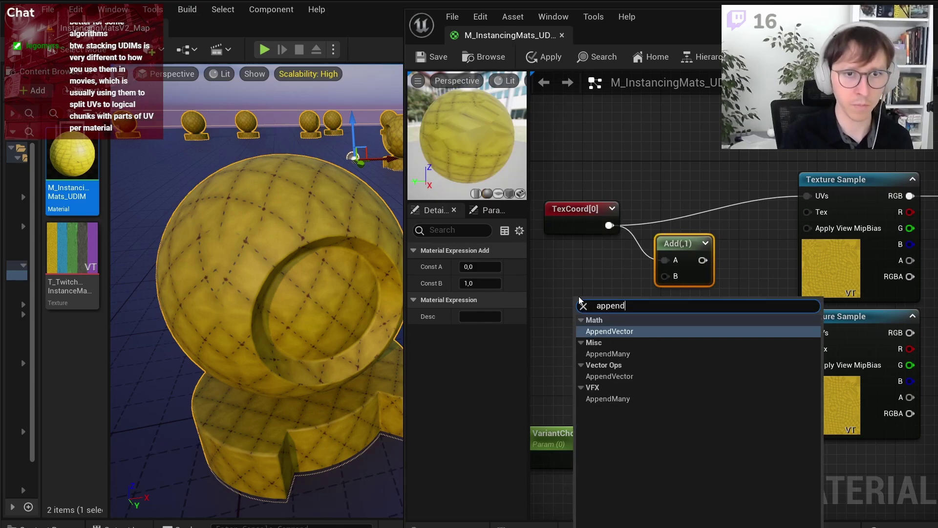
pyautogui.press('Return')
pyautogui.moveTo(677, 243)
pyautogui.mouseDown()
pyautogui.moveTo(797, 217)
pyautogui.moveTo(807, 196)
pyautogui.mouseUp()
pyautogui.moveTo(598, 304)
pyautogui.mouseDown()
pyautogui.moveTo(709, 294)
pyautogui.moveTo(690, 294)
pyautogui.mouseUp()
# Step: Feed a Constant 0 into the AppendVector's B input
pyautogui.click(633, 319)
pyautogui.moveTo(656, 340)
pyautogui.mouseDown()
pyautogui.moveTo(690, 310)
pyautogui.moveTo(768, 270)
pyautogui.mouseUp()
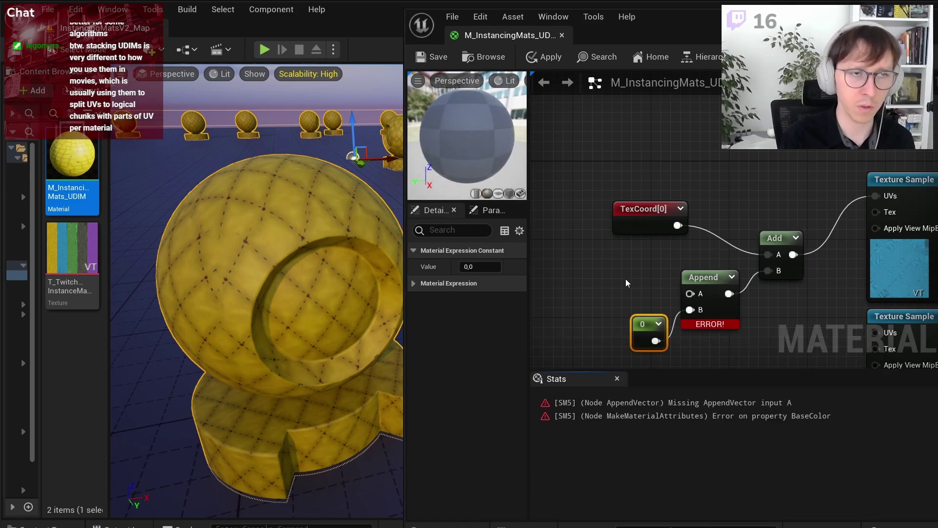
pyautogui.click(617, 379)
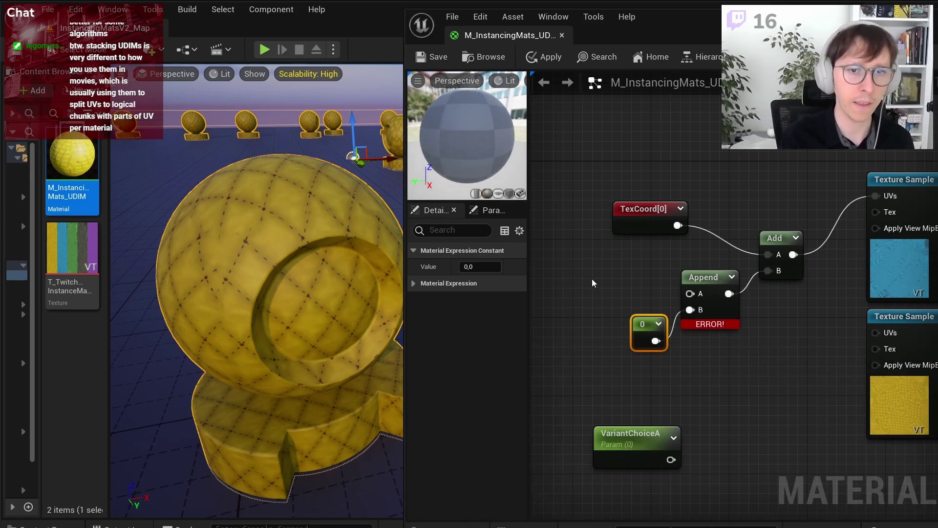
pyautogui.moveTo(592, 283); pyautogui.dragTo(624, 287, button='right')
# Step: Create an OffsetU scalar parameter with default 0.5 wired into the AppendVector's A input
pyautogui.click(598, 281)
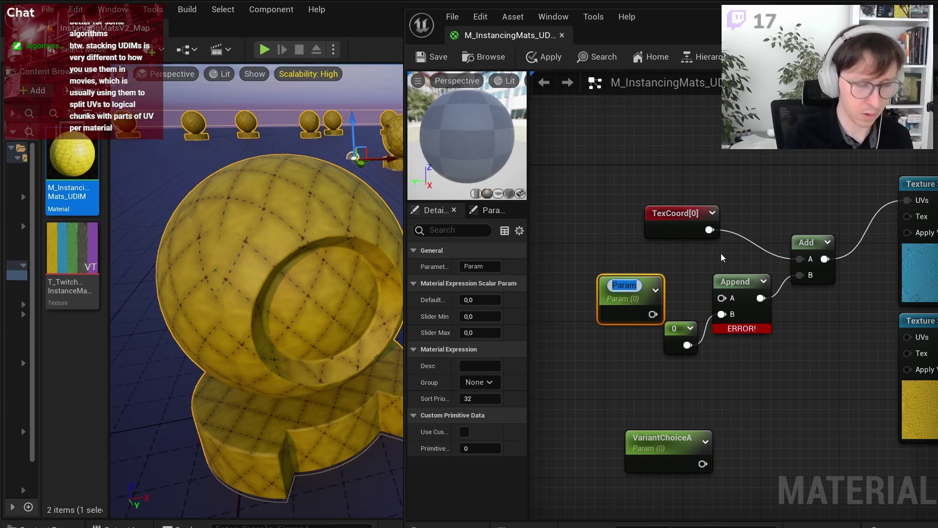
pyautogui.write('Of')
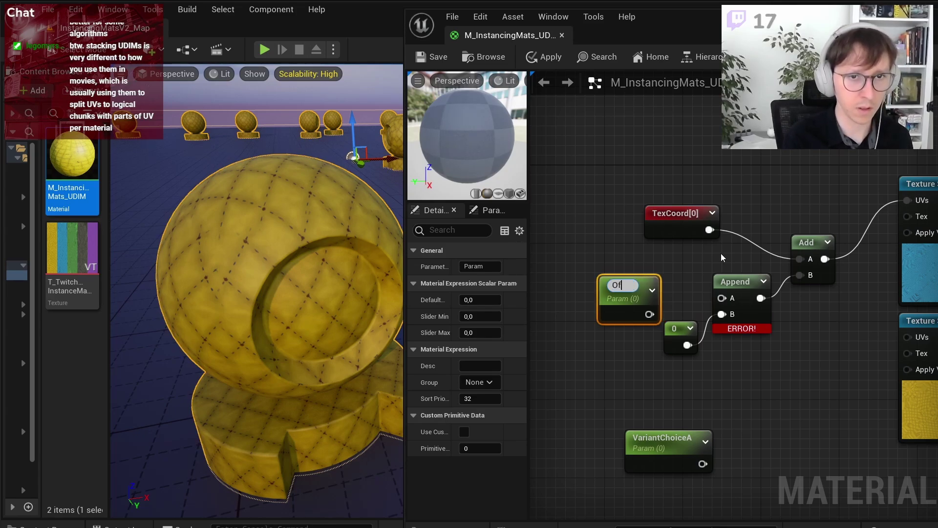
pyautogui.write('fsetU')
pyautogui.press('Return')
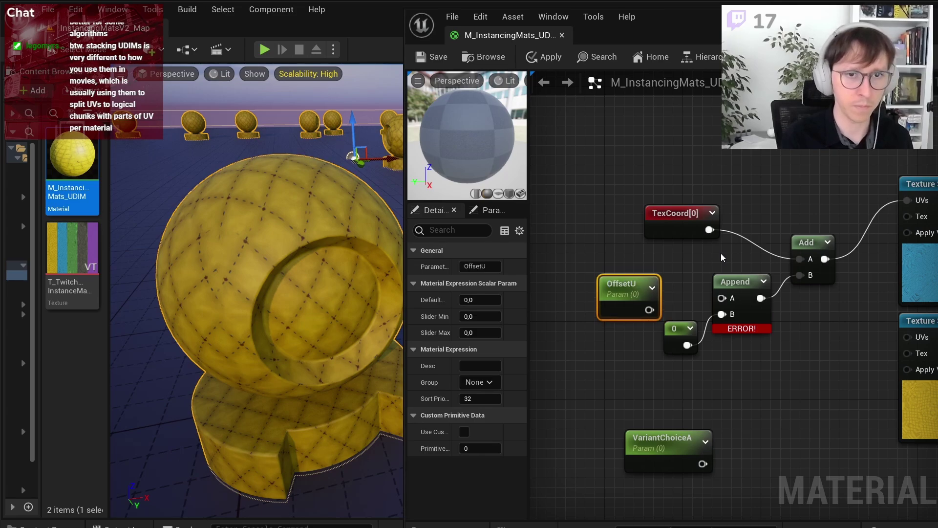
pyautogui.moveTo(637, 281)
pyautogui.mouseDown()
pyautogui.moveTo(653, 259)
pyautogui.moveTo(722, 298)
pyautogui.mouseUp()
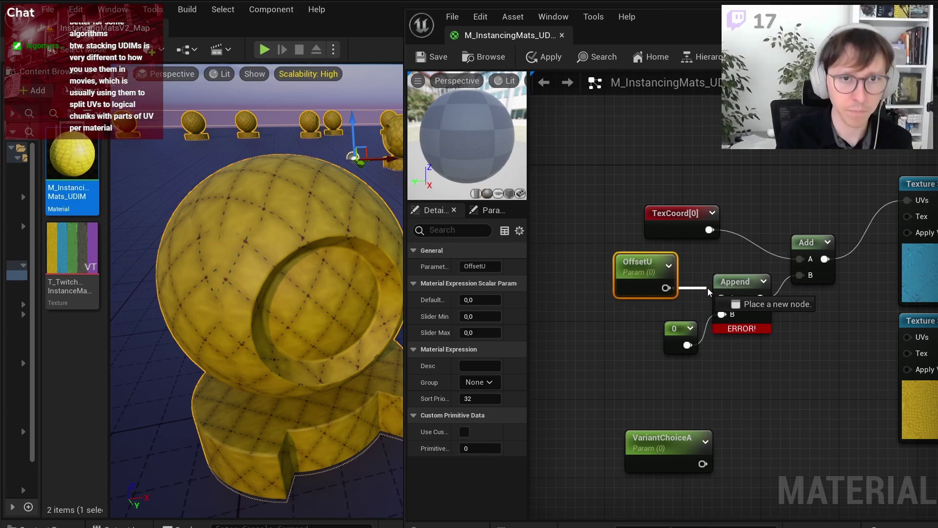
pyautogui.moveTo(675, 132); pyautogui.dragTo(597, 124, button='right')
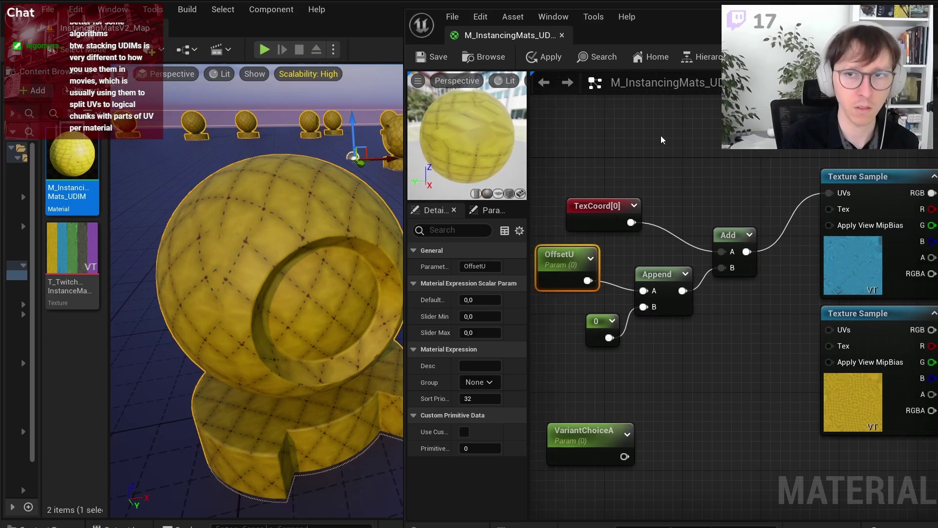
pyautogui.click(495, 299)
pyautogui.write('0.5')
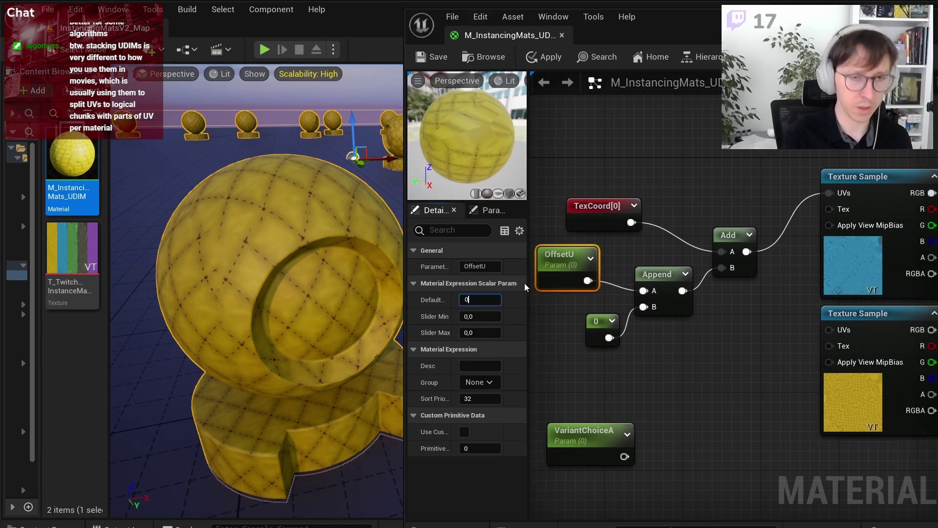
pyautogui.press('Return')
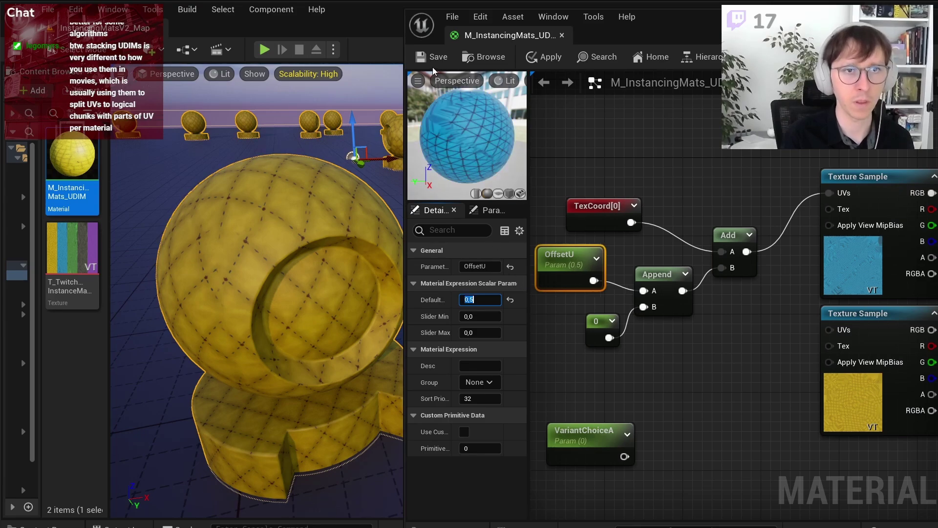
# Step: Save the material and test OffsetU defaults of 0, 0.1, 0.2 and higher values toward 1
pyautogui.click(427, 61)
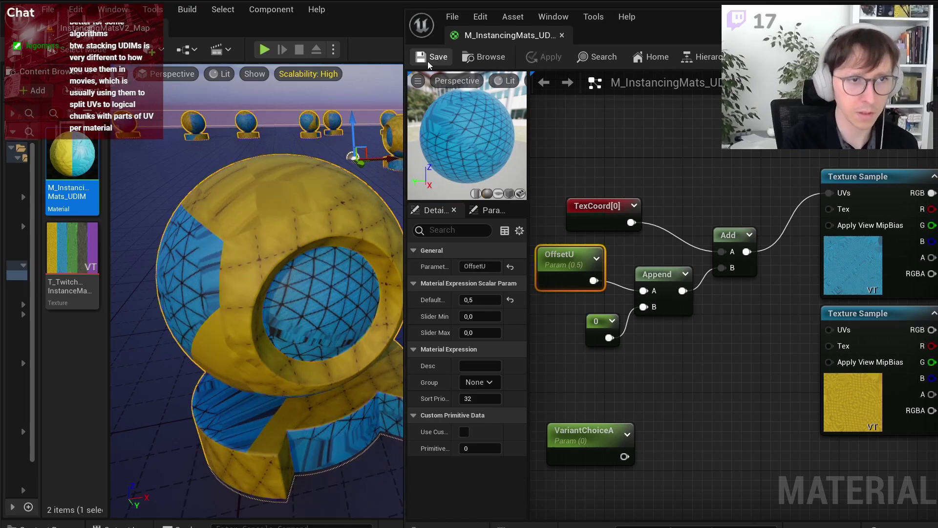
pyautogui.moveTo(254, 293)
pyautogui.mouseDown(button='right')
pyautogui.moveTo(244, 293)
pyautogui.moveTo(263, 264)
pyautogui.mouseUp(button='right')
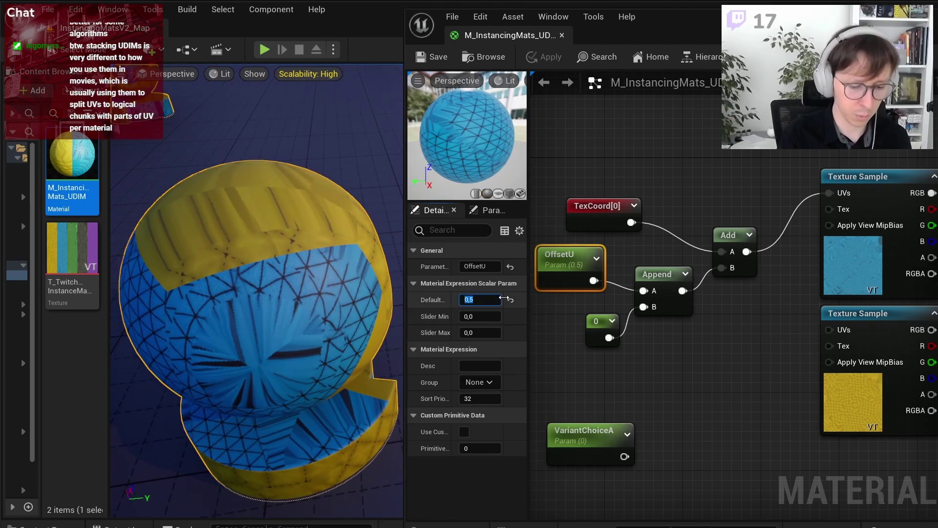
pyautogui.write('0')
pyautogui.press('Return')
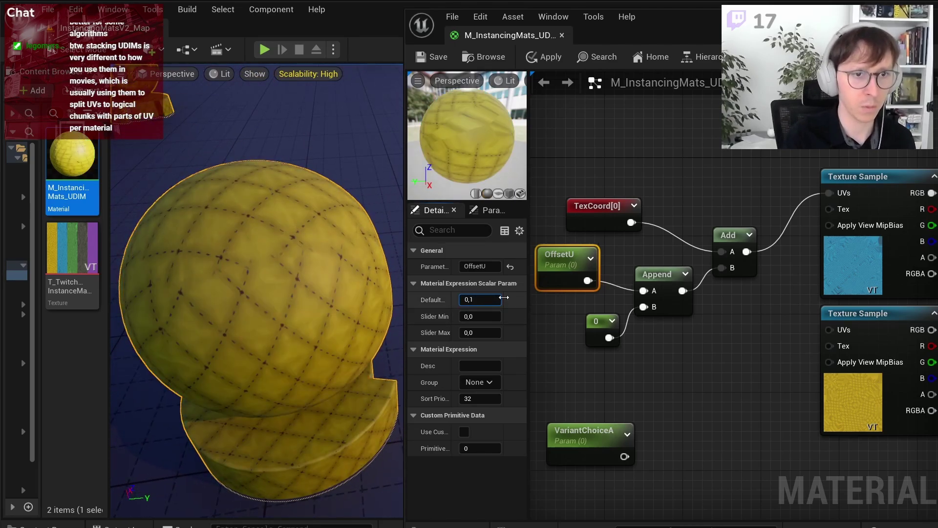
pyautogui.press('Return')
pyautogui.write(',2')
pyautogui.press('Return')
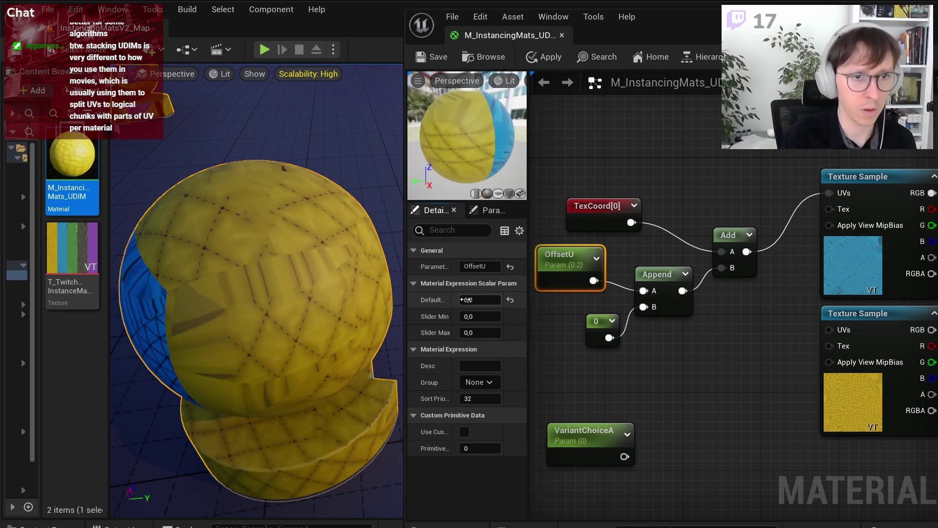
pyautogui.moveTo(451, 299); pyautogui.dragTo(495, 299)
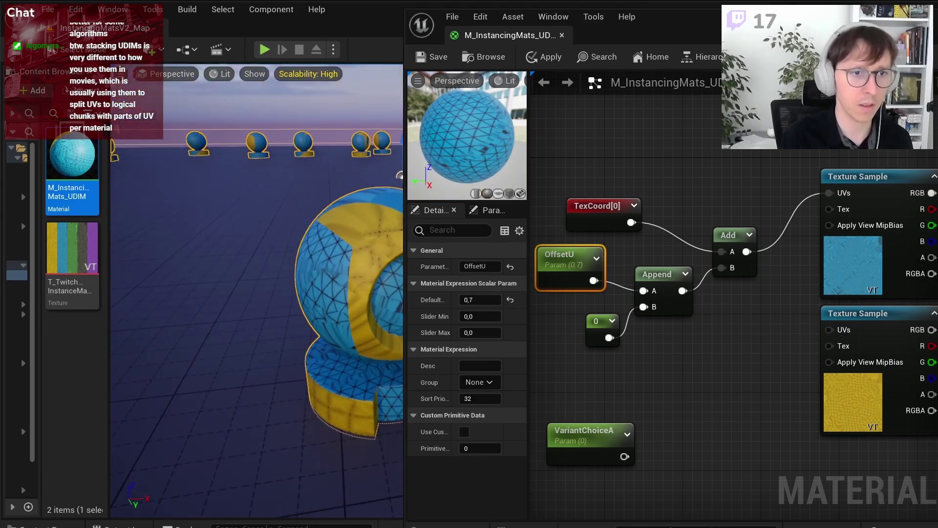
pyautogui.moveTo(470, 299); pyautogui.dragTo(481, 303)
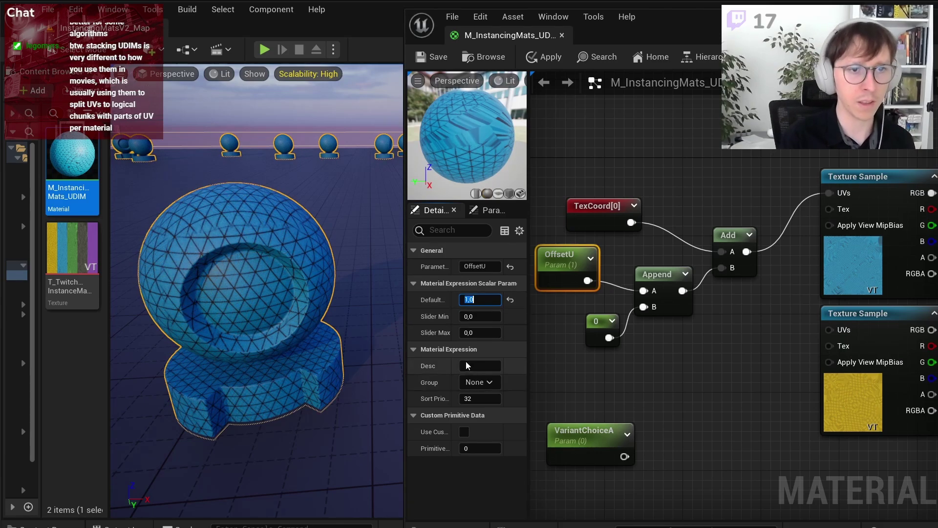
# Step: Snip the 1001–1005 UDIM tile row from the Firefox reference page
pyautogui.hotkey('alt', 'Tab')
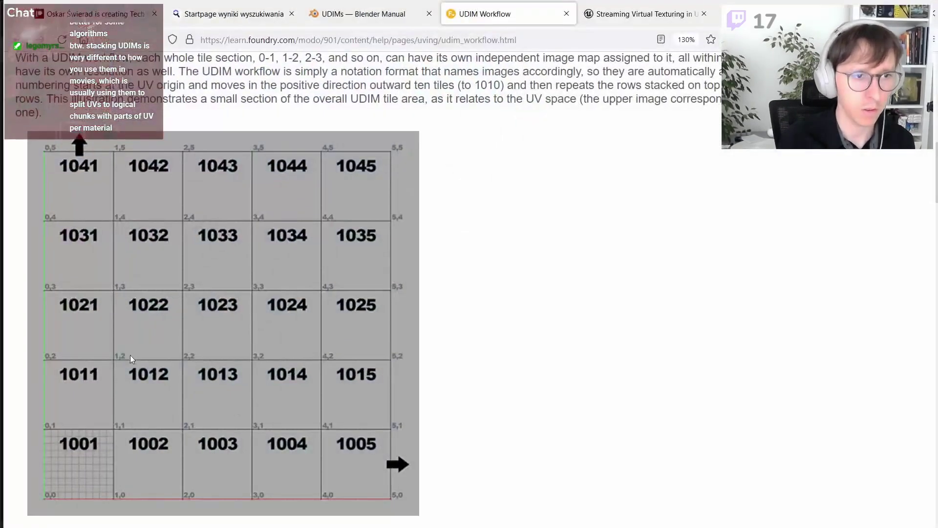
pyautogui.scroll(-3, 110, 409)
pyautogui.keyDown('ctrl'); pyautogui.scroll(3, 101, 374); pyautogui.keyUp('ctrl')
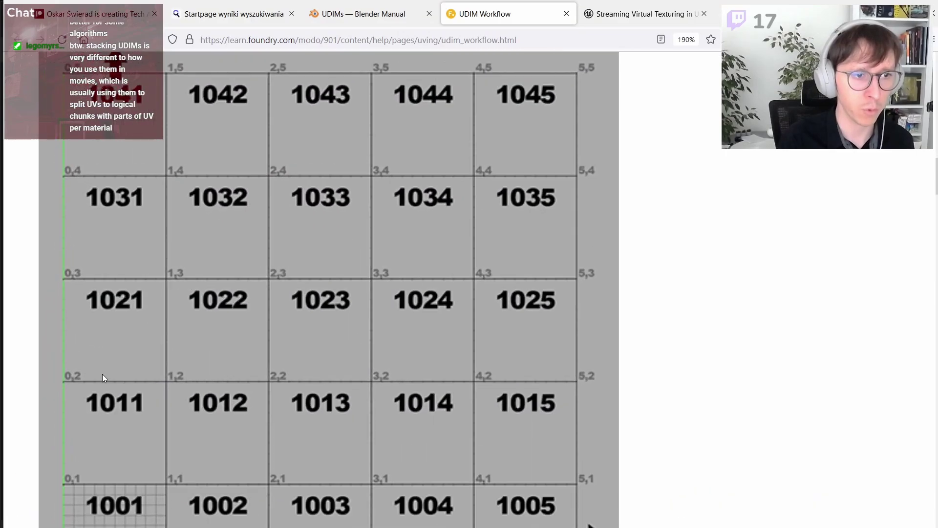
pyautogui.scroll(-5, 102, 374)
pyautogui.press('super+shift+s')
pyautogui.moveTo(63, 215); pyautogui.dragTo(577, 352)
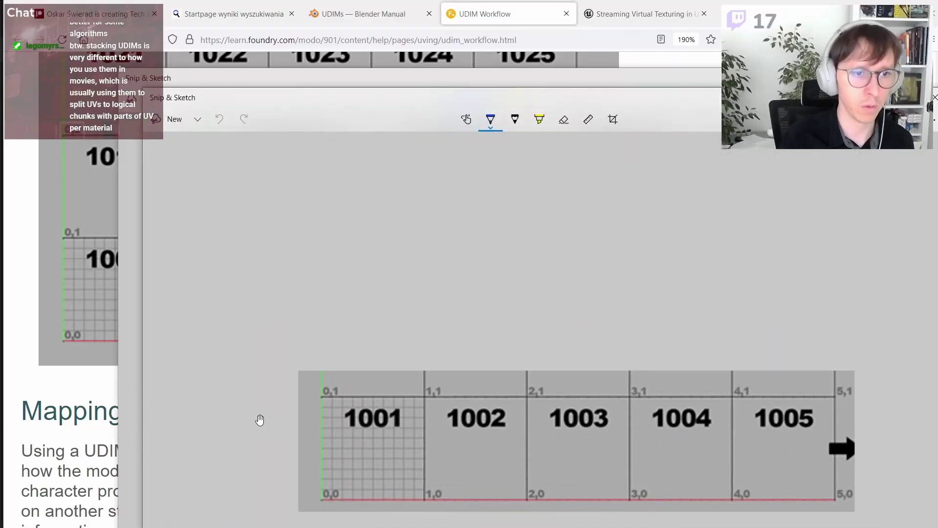
# Step: Undo the stray circle around 1,1 and handwrite +1 beside the 0,1 label
pyautogui.keyDown('ctrl'); pyautogui.scroll(2, 436, 420); pyautogui.keyUp('ctrl')
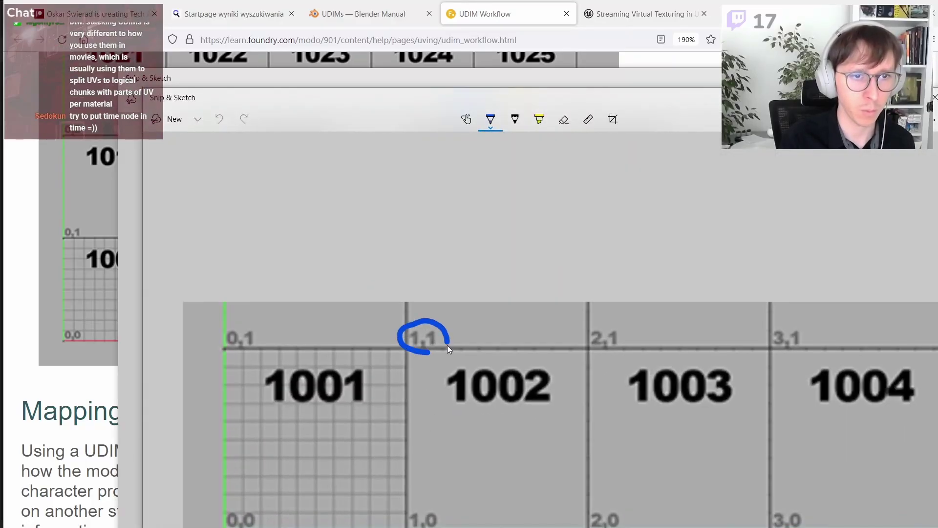
pyautogui.hotkey('ctrl', 'z')
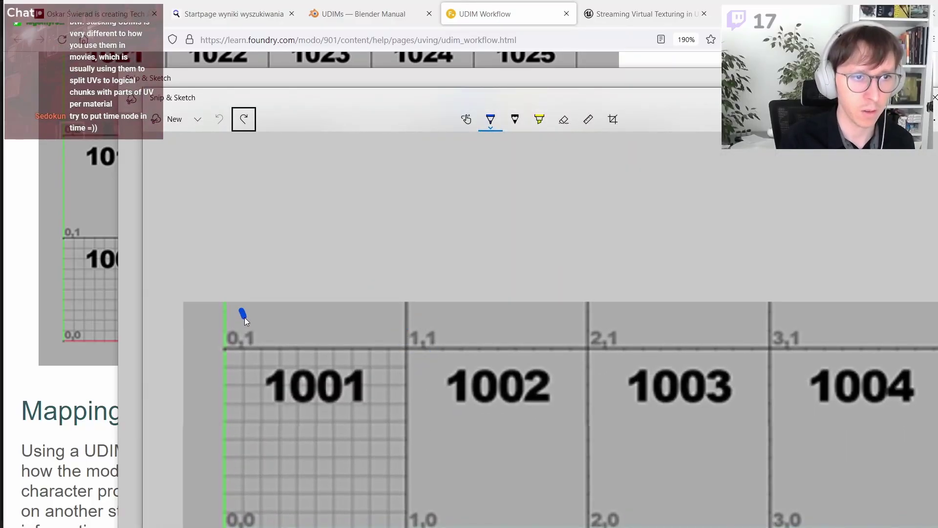
pyautogui.moveTo(260, 326)
pyautogui.mouseDown()
pyautogui.moveTo(303, 317)
pyautogui.moveTo(306, 336)
pyautogui.mouseUp()
pyautogui.moveTo(318, 329); pyautogui.dragTo(316, 337)
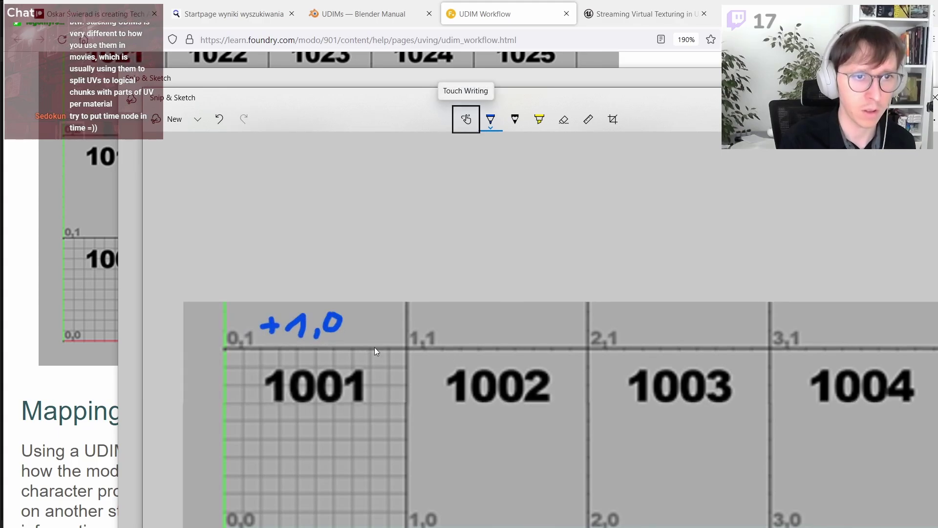
# Step: Dash the starts of tiles 1001–1004, write +2 and +3 above them, and close the snips
pyautogui.moveTo(240, 353); pyautogui.dragTo(251, 353)
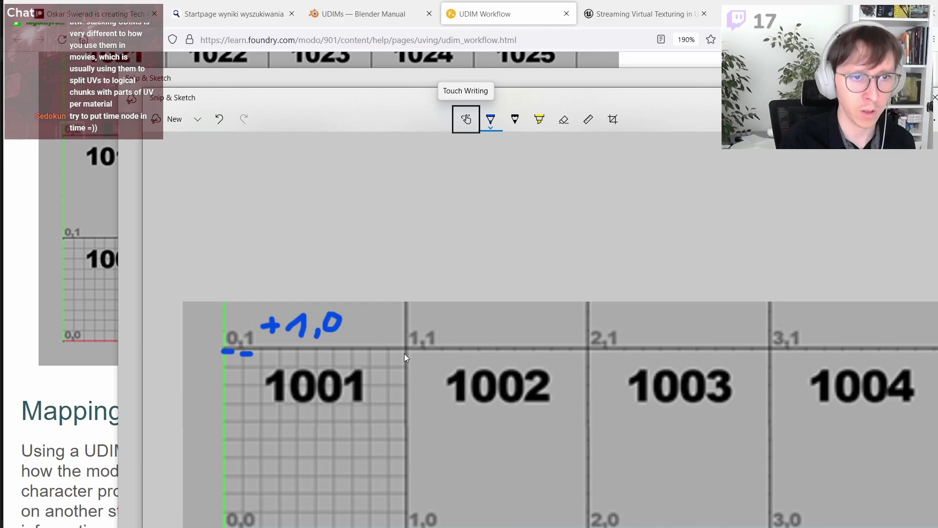
pyautogui.moveTo(404, 352); pyautogui.dragTo(421, 352)
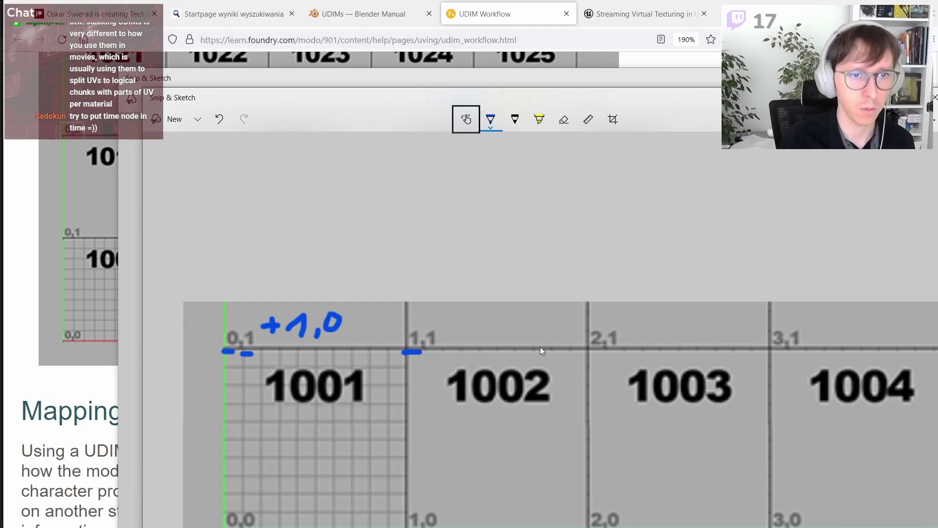
pyautogui.moveTo(589, 351); pyautogui.dragTo(601, 351)
pyautogui.moveTo(764, 347); pyautogui.dragTo(779, 346)
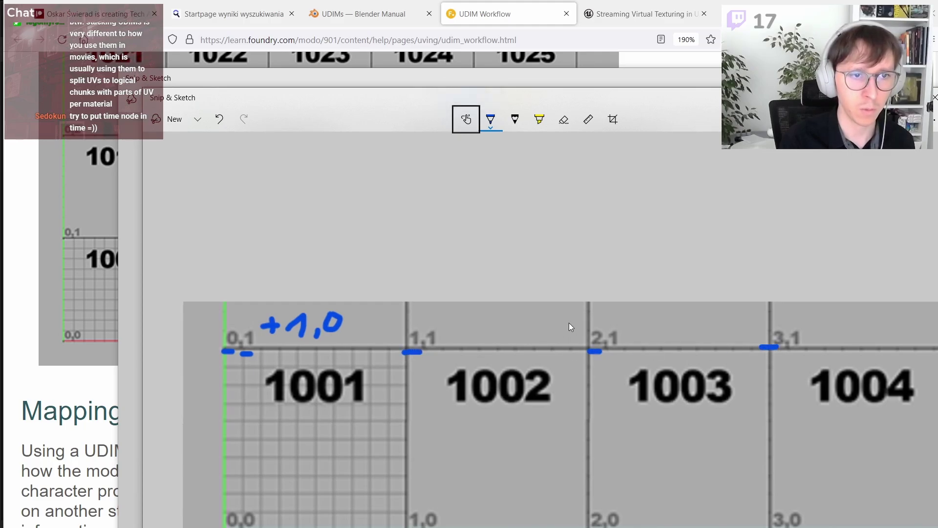
pyautogui.moveTo(618, 323); pyautogui.dragTo(660, 336)
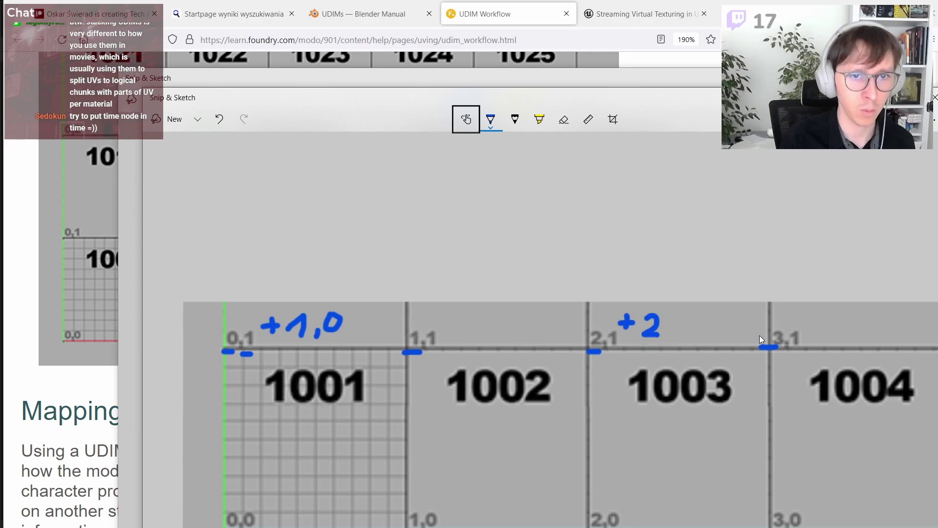
pyautogui.moveTo(805, 324)
pyautogui.mouseDown()
pyautogui.moveTo(819, 319)
pyautogui.moveTo(833, 337)
pyautogui.mouseUp()
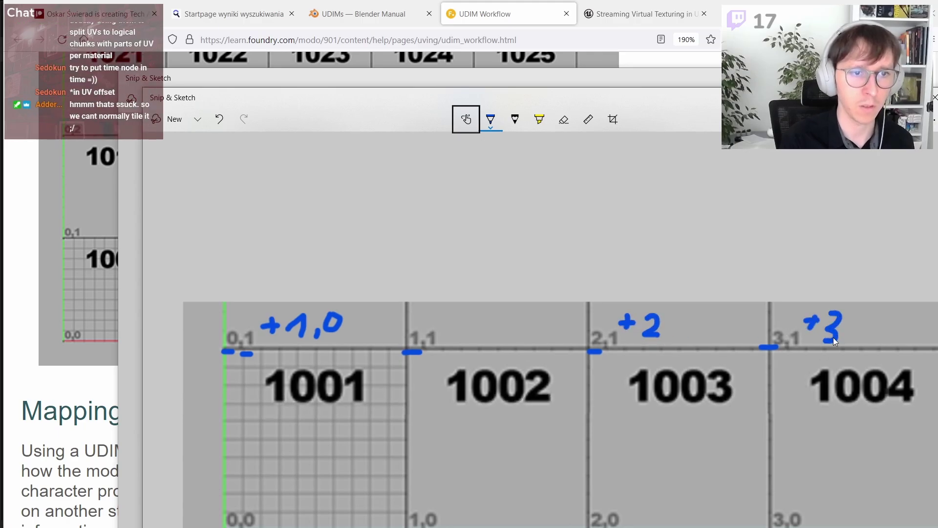
pyautogui.hotkey('alt', 'F4')
pyautogui.hotkey('alt', 'F4')
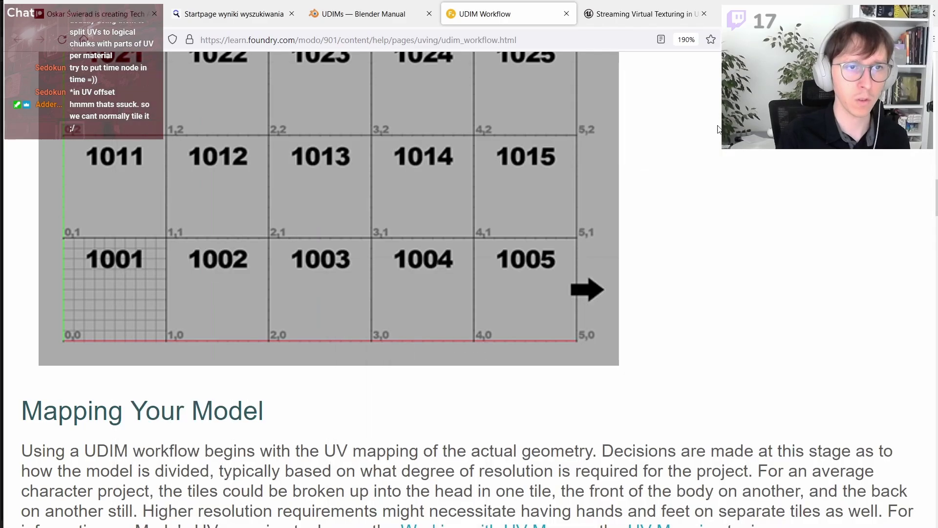
# Step: Try OffsetU defaults of 2 and 3, then settle on 0,5 for a half yellow, half blue mesh
pyautogui.hotkey('alt', 'Tab')
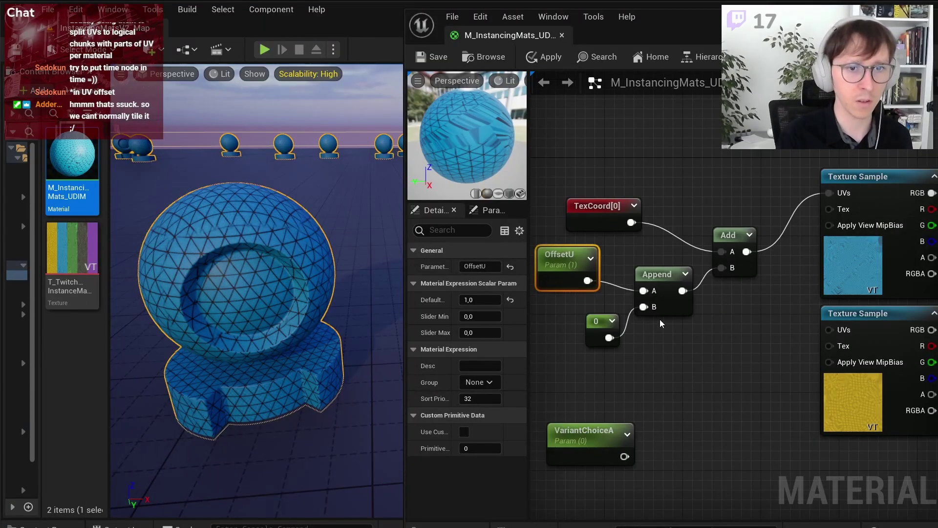
pyautogui.doubleClick(586, 269)
pyautogui.write('2')
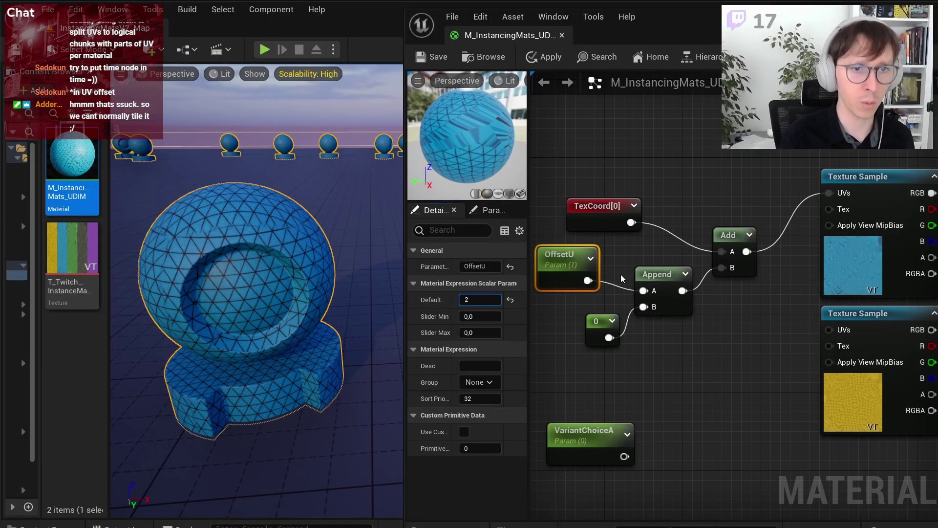
pyautogui.press('Return')
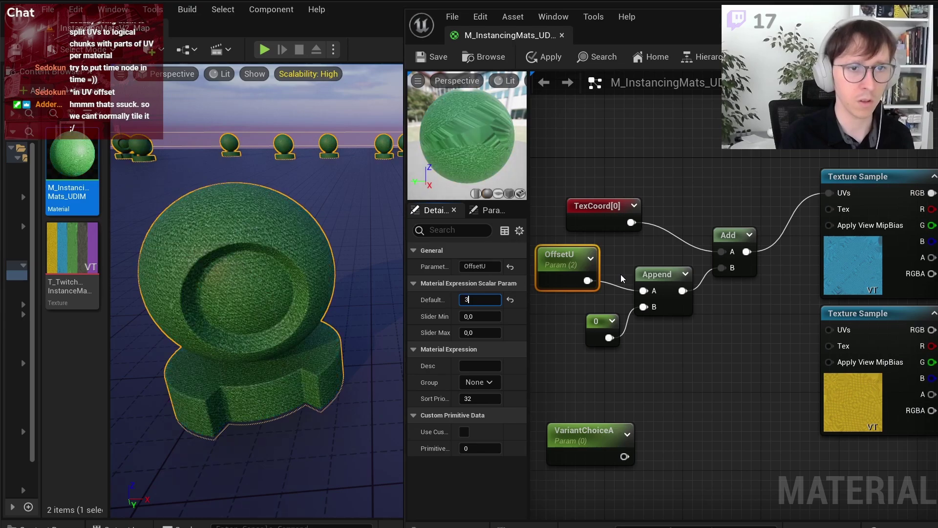
pyautogui.press('Return')
pyautogui.press('Return')
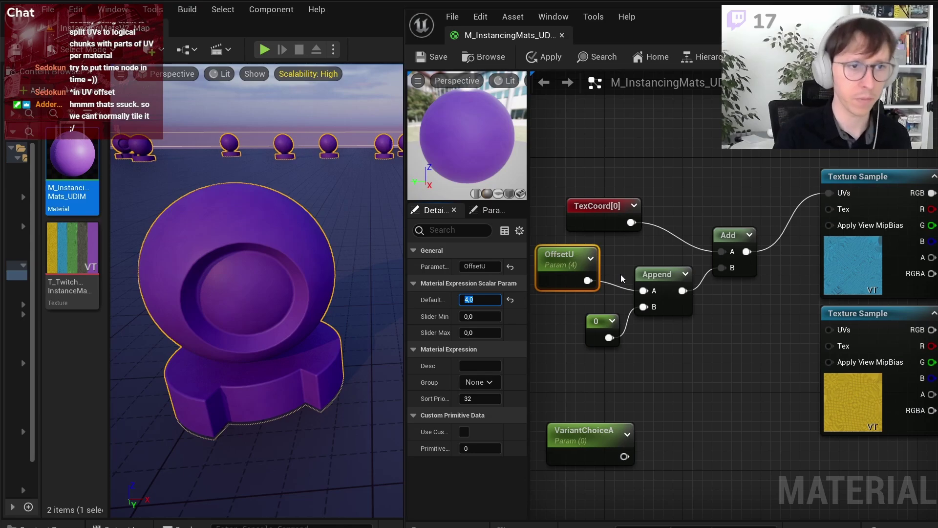
pyautogui.write(',5')
pyautogui.press('Return')
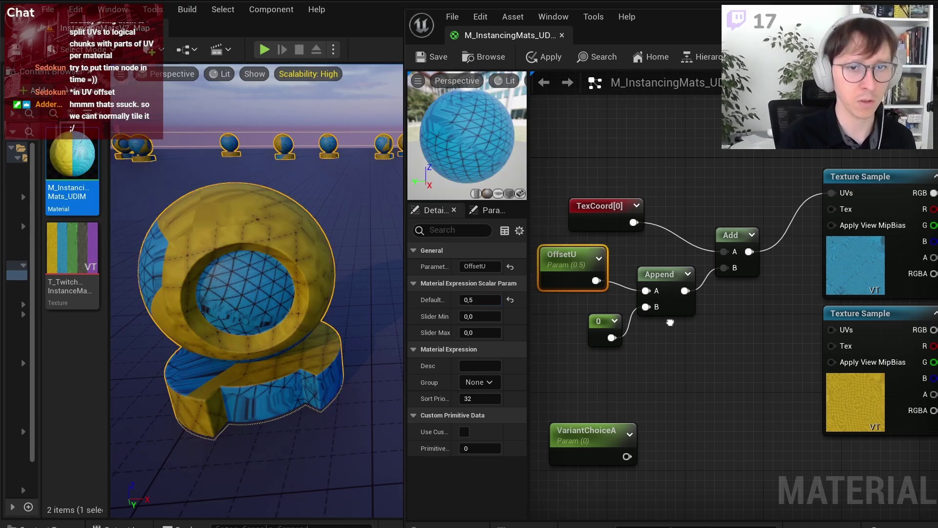
pyautogui.moveTo(552, 349); pyautogui.dragTo(636, 352, button='right')
pyautogui.click(638, 352)
# Step: Insert a Floor node between OffsetU and the Append node
pyautogui.moveTo(628, 288); pyautogui.dragTo(543, 298)
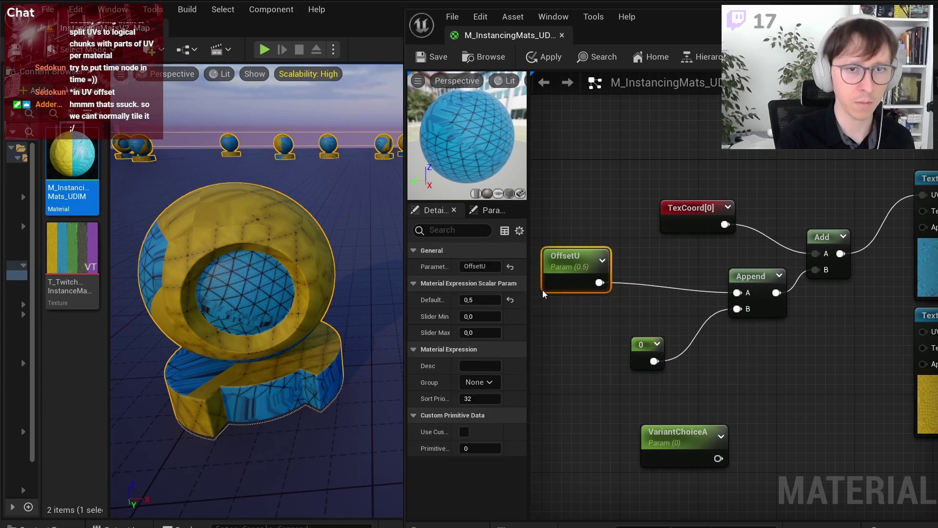
pyautogui.moveTo(600, 282); pyautogui.dragTo(660, 272)
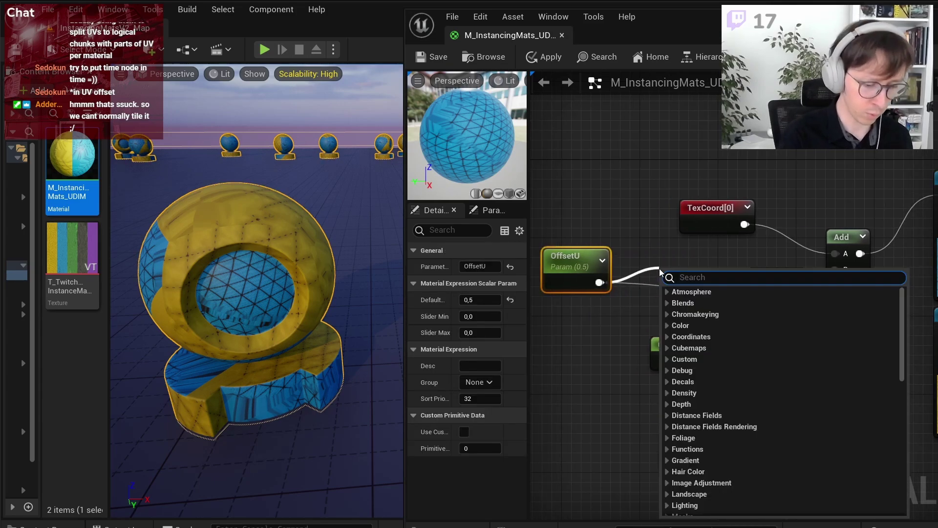
pyautogui.write('floor')
pyautogui.press('Return')
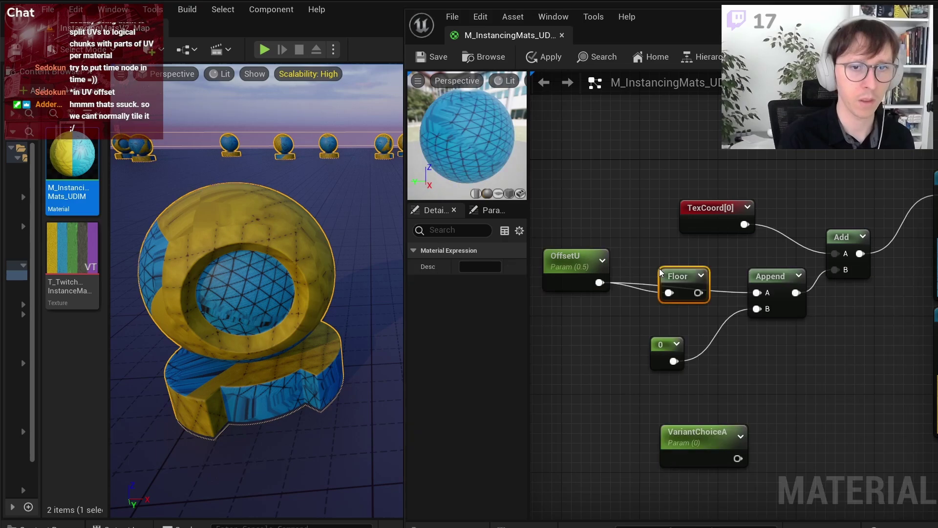
pyautogui.hotkey('ctrl', 'z')
pyautogui.hotkey('ctrl', 'z')
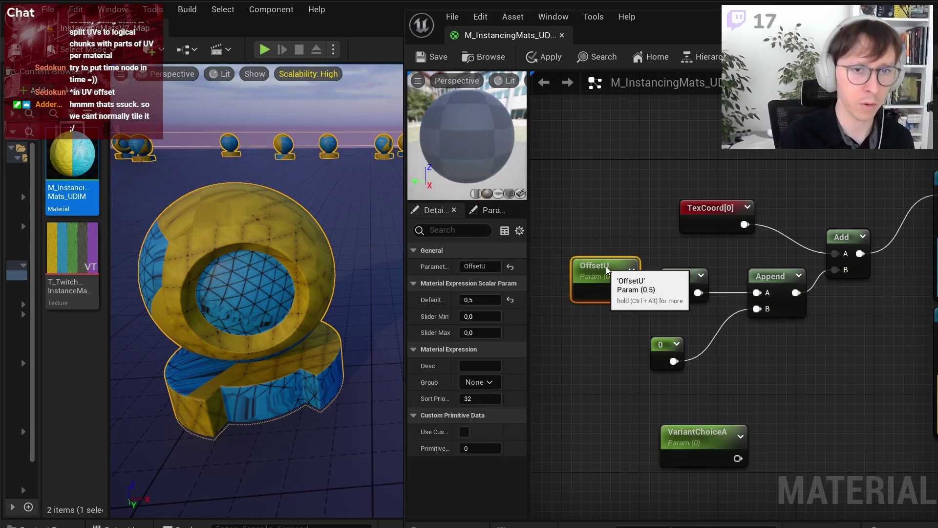
pyautogui.hotkey('ctrl', 'y')
# Step: Tidy the 0 constant and Append nodes, then save the material
pyautogui.moveTo(661, 355)
pyautogui.mouseDown()
pyautogui.moveTo(690, 335)
pyautogui.moveTo(676, 335)
pyautogui.mouseUp()
pyautogui.moveTo(796, 271); pyautogui.dragTo(776, 281)
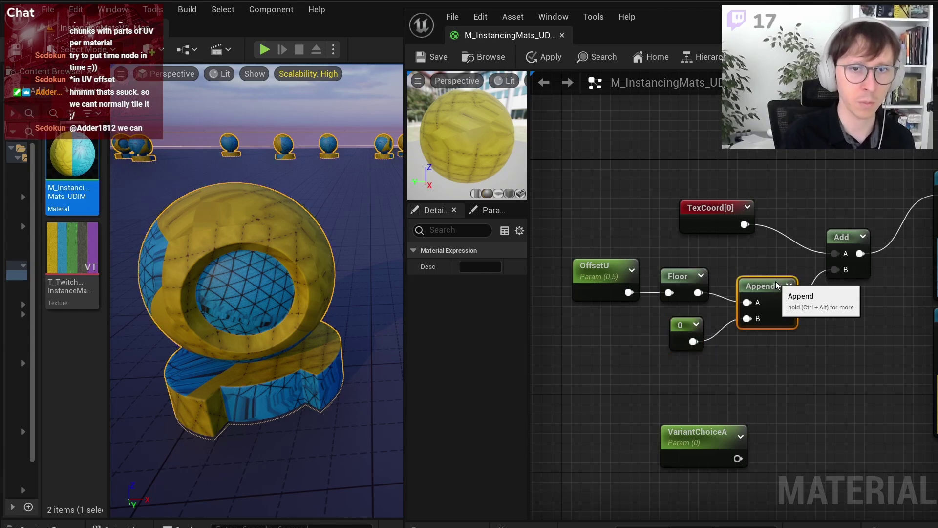
pyautogui.click(752, 269)
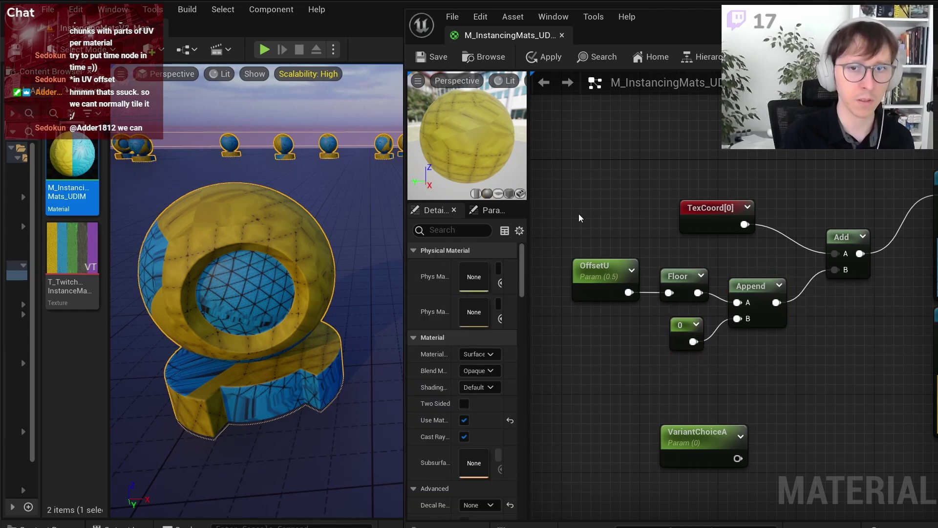
pyautogui.click(421, 60)
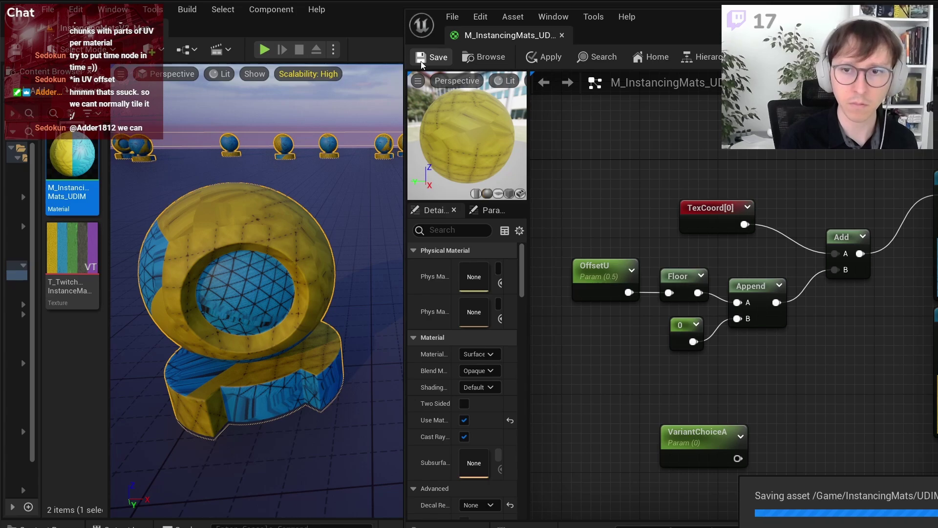
pyautogui.click(589, 275)
pyautogui.click(494, 299)
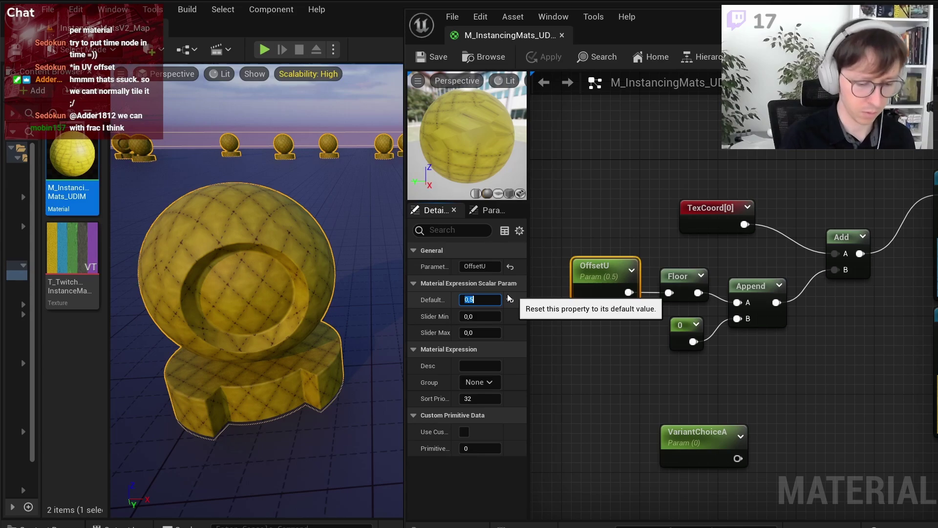
pyautogui.write('0,88')
# Step: Scrub OffsetU's default from 0,5 up to about 3.14 so the dark pebbled tile appears
pyautogui.press('Return')
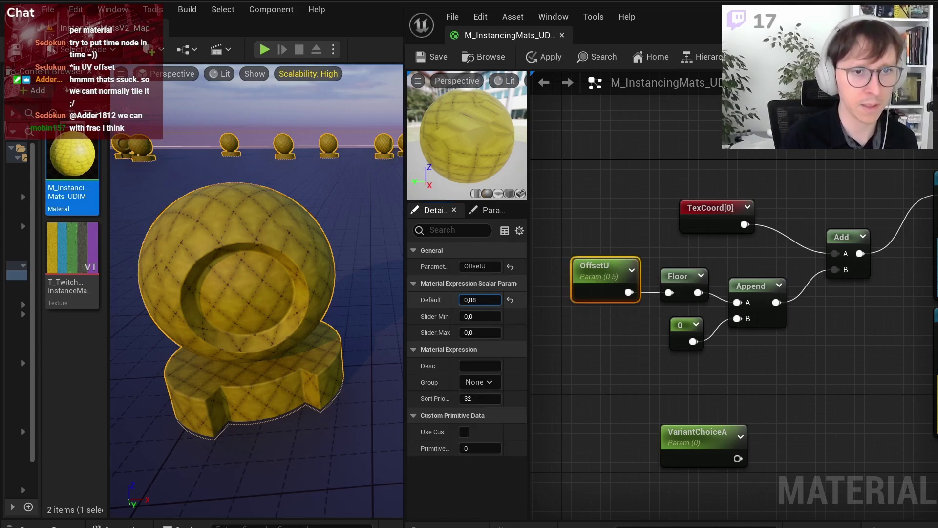
pyautogui.moveTo(480, 299); pyautogui.dragTo(486, 299)
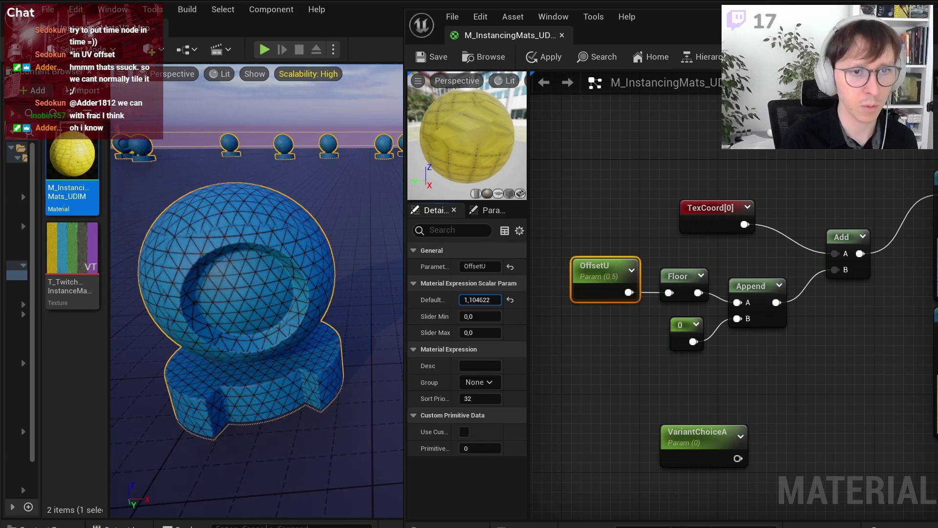
pyautogui.moveTo(480, 300); pyautogui.dragTo(485, 299)
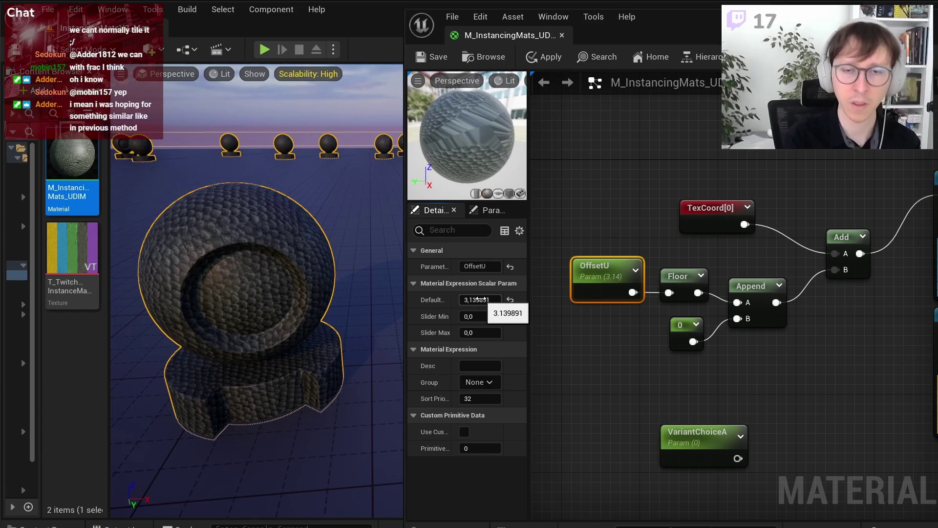
pyautogui.moveTo(713, 222); pyautogui.dragTo(586, 355, button='right')
# Step: Set OffsetU to 2, then add a Multiply node fed by TexCoord[0] in its A input
pyautogui.moveTo(586, 355); pyautogui.dragTo(585, 248)
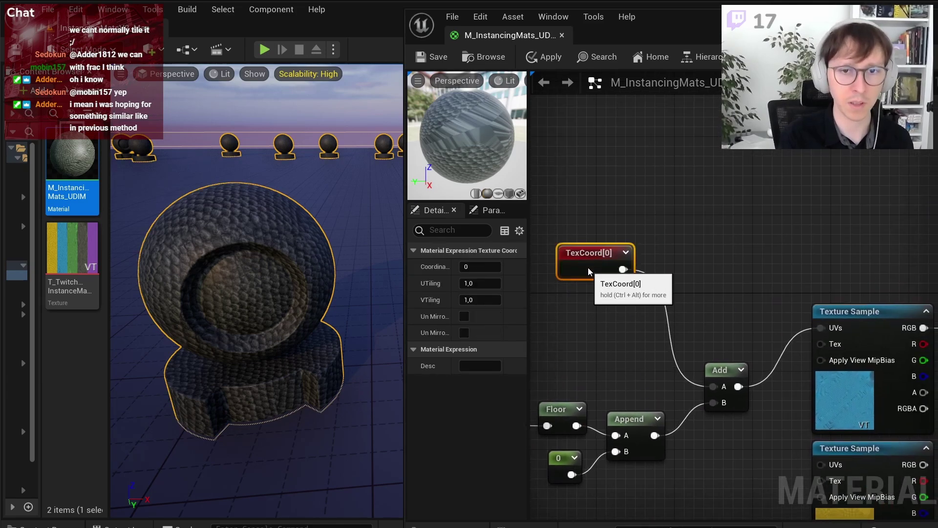
pyautogui.moveTo(699, 267); pyautogui.dragTo(811, 238, button='right')
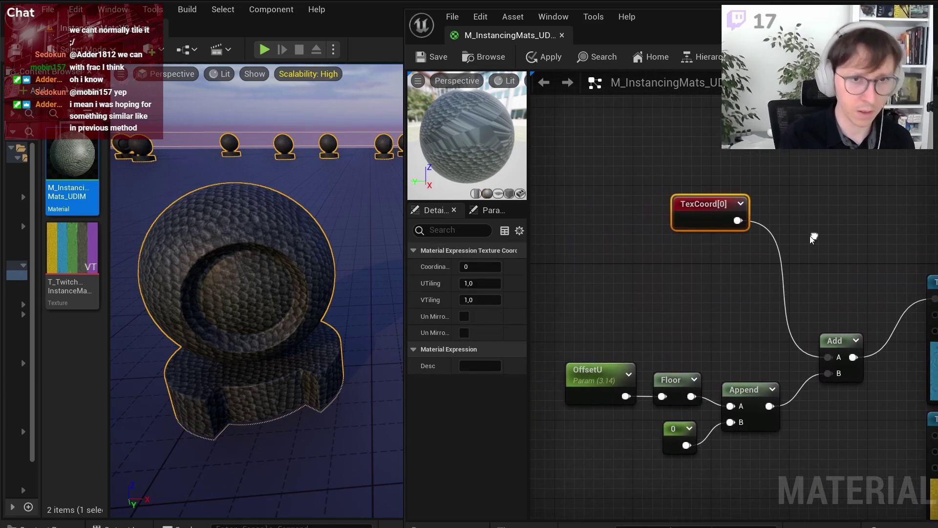
pyautogui.click(791, 226)
pyautogui.click(599, 385)
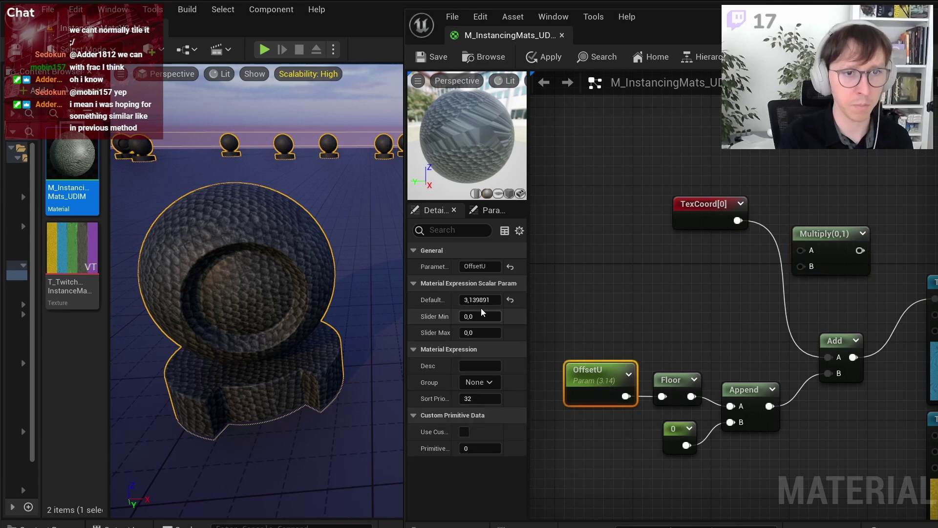
pyautogui.click(481, 300)
pyautogui.write('2')
pyautogui.press('Return')
pyautogui.moveTo(738, 221); pyautogui.dragTo(801, 249)
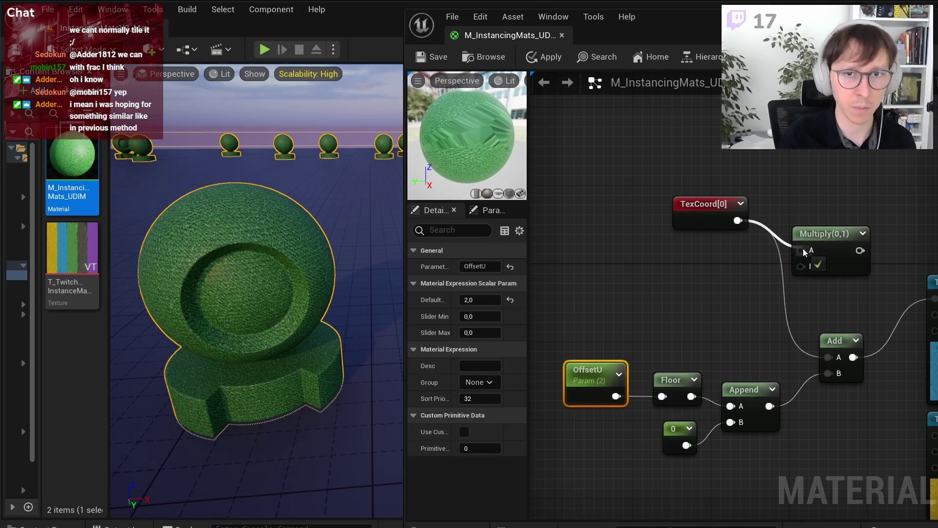
# Step: Wire a new Tiling scalar parameter into Multiply B, route Multiply into the texture UVs, and apply
pyautogui.moveTo(752, 300); pyautogui.dragTo(675, 288, button='right')
pyautogui.click(589, 254)
pyautogui.write('Ti')
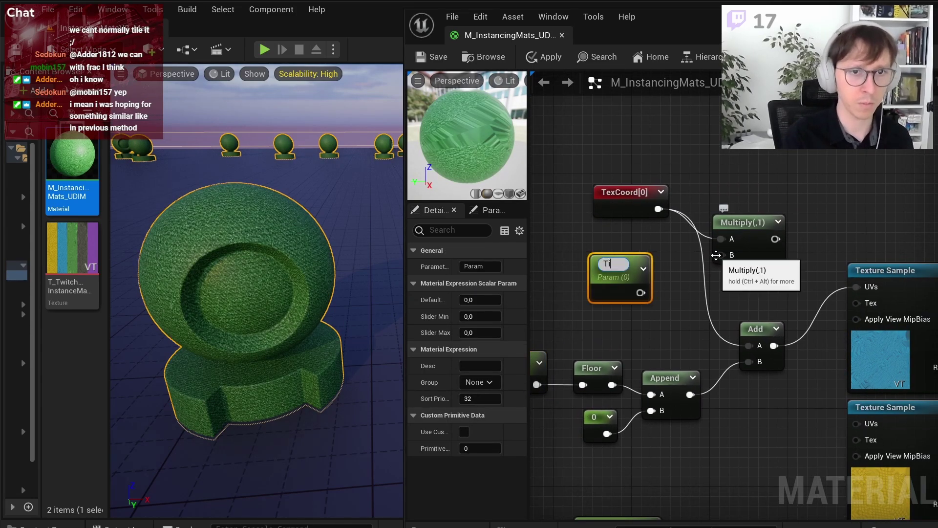
pyautogui.write('ling')
pyautogui.press('Return')
pyautogui.moveTo(640, 289); pyautogui.dragTo(723, 259)
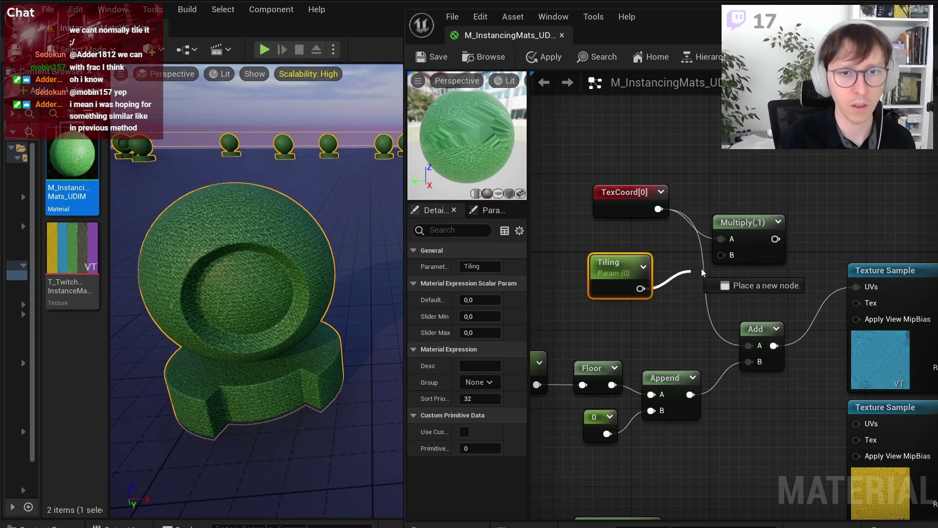
pyautogui.moveTo(623, 265); pyautogui.dragTo(645, 253)
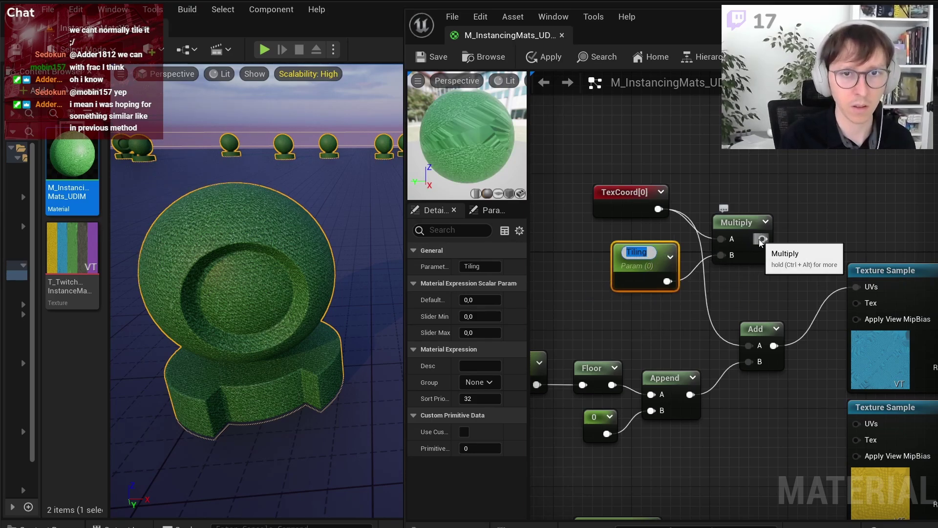
pyautogui.moveTo(763, 239); pyautogui.dragTo(860, 287)
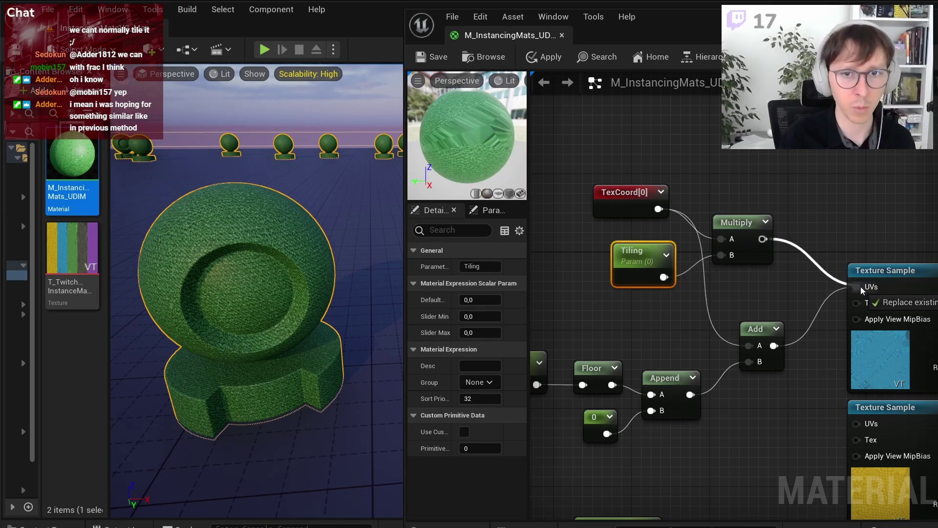
pyautogui.click(571, 328)
pyautogui.moveTo(571, 328); pyautogui.dragTo(642, 353, button='right')
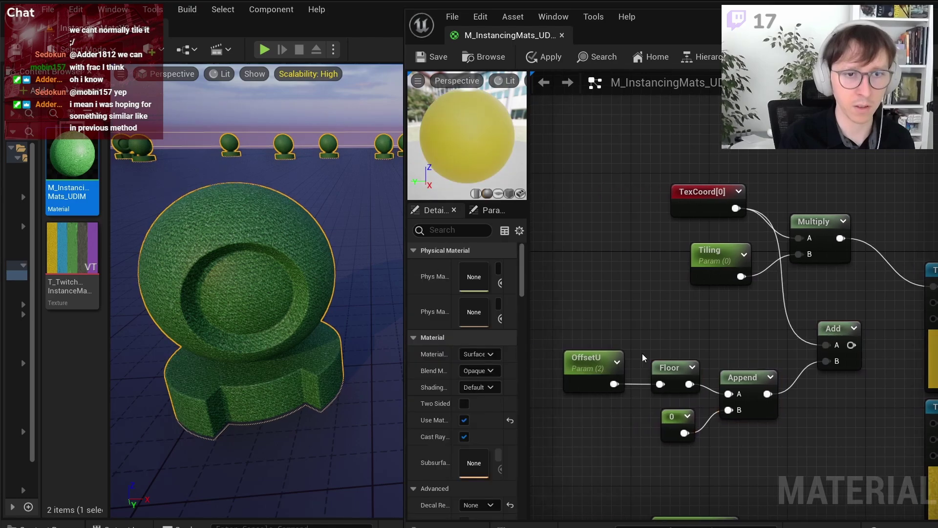
pyautogui.click(543, 57)
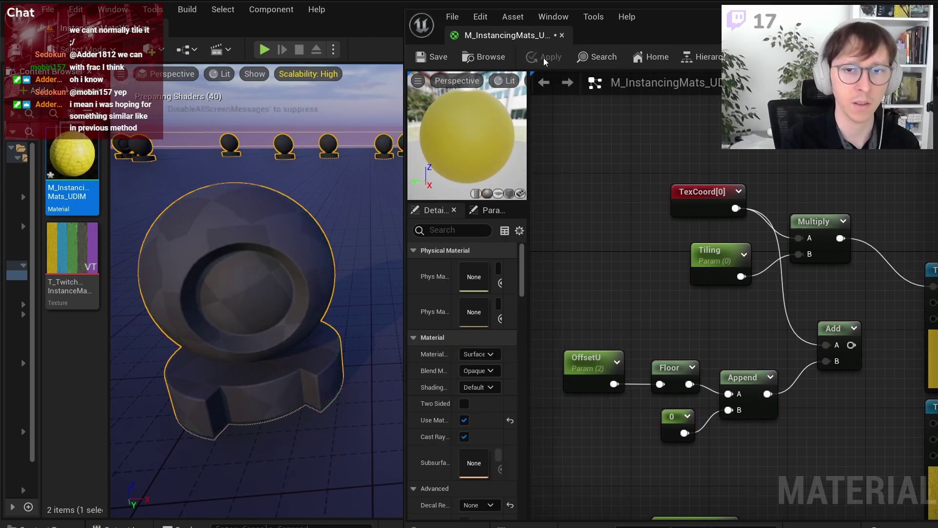
pyautogui.click(714, 252)
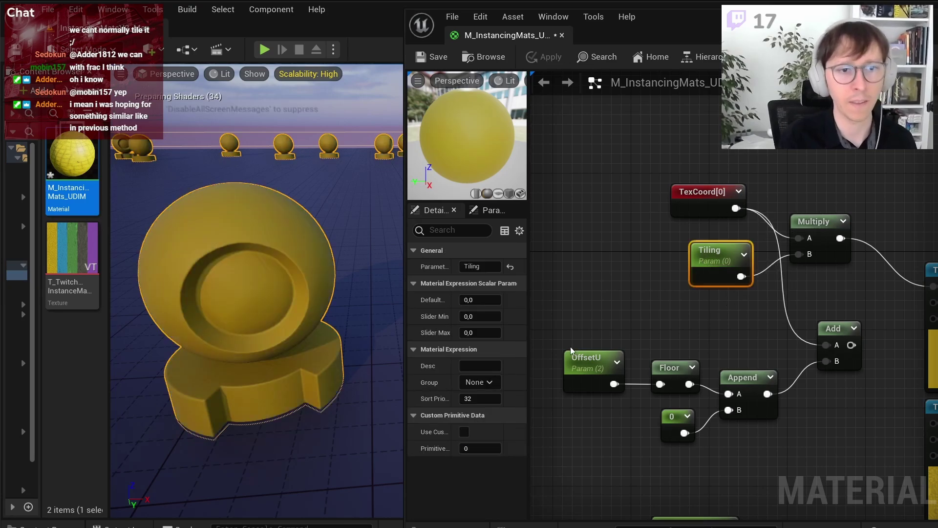
# Step: Try Tiling defaults of 1 and 5 and inspect the UDIM texture's tiles
pyautogui.click(480, 299)
pyautogui.write('1')
pyautogui.press('Return')
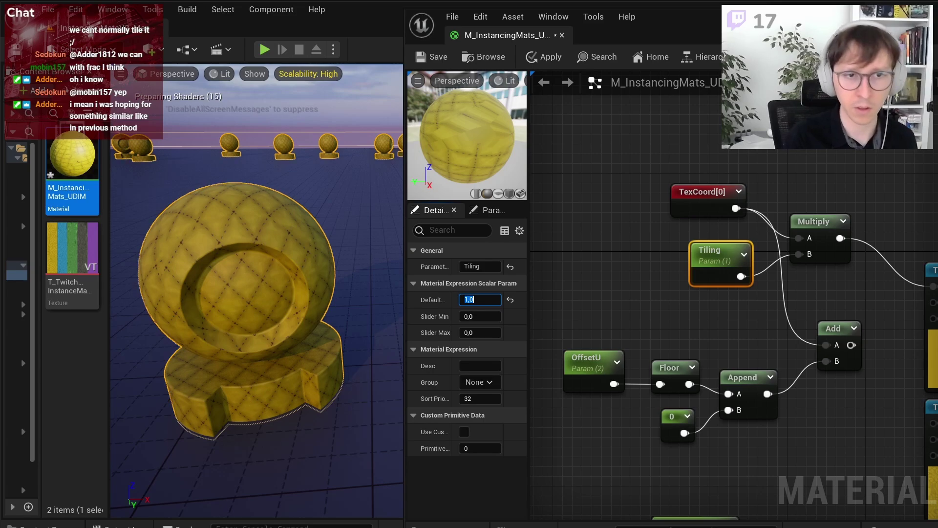
pyautogui.write('5')
pyautogui.press('Return')
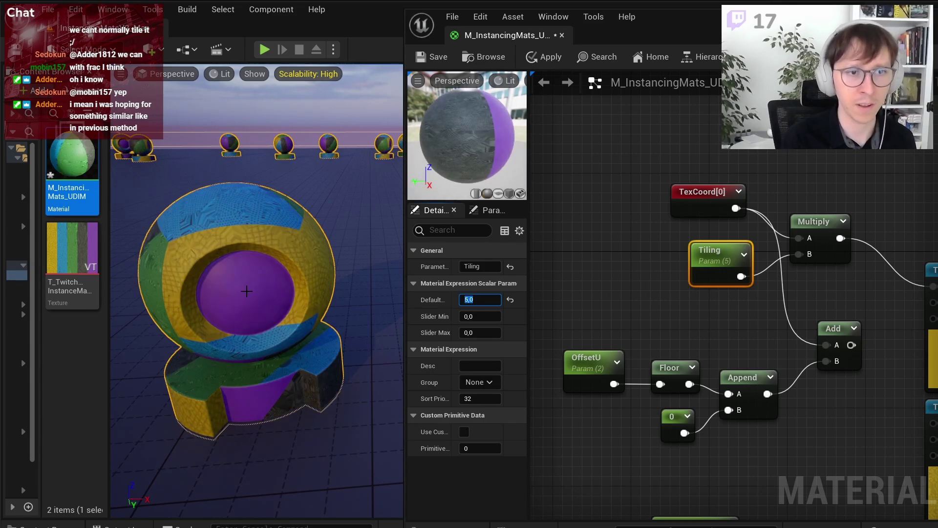
pyautogui.moveTo(247, 291)
pyautogui.mouseDown(button='right')
pyautogui.moveTo(274, 289)
pyautogui.moveTo(256, 291)
pyautogui.mouseUp(button='right')
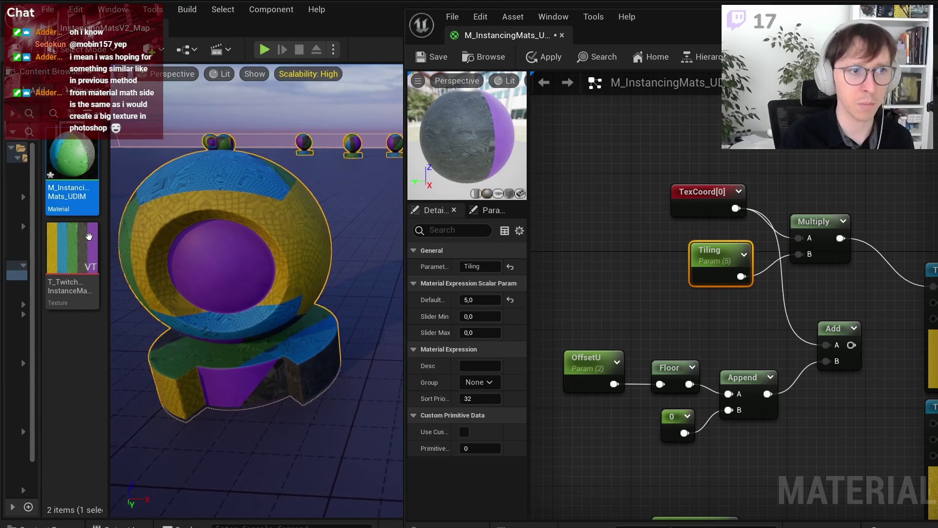
pyautogui.doubleClick(89, 237)
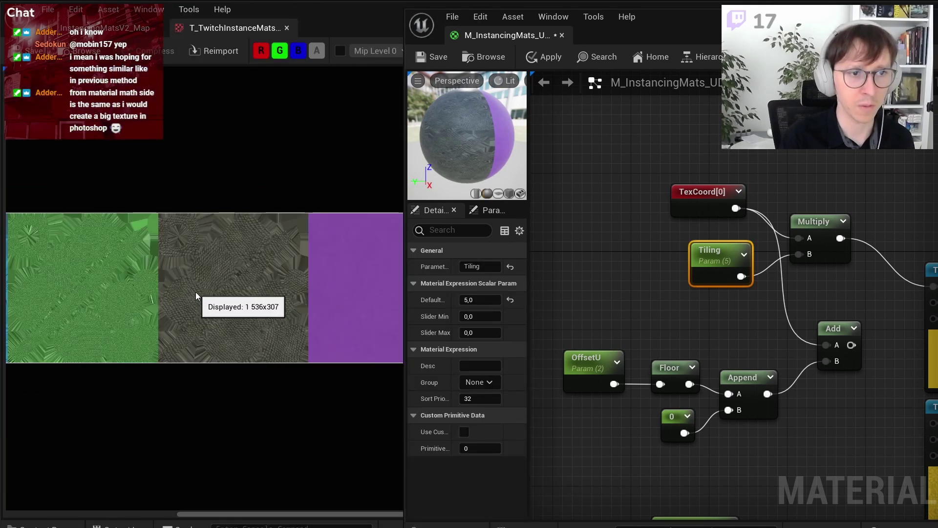
pyautogui.scroll(-1, 125, 279)
pyautogui.scroll(-1, 41, 275)
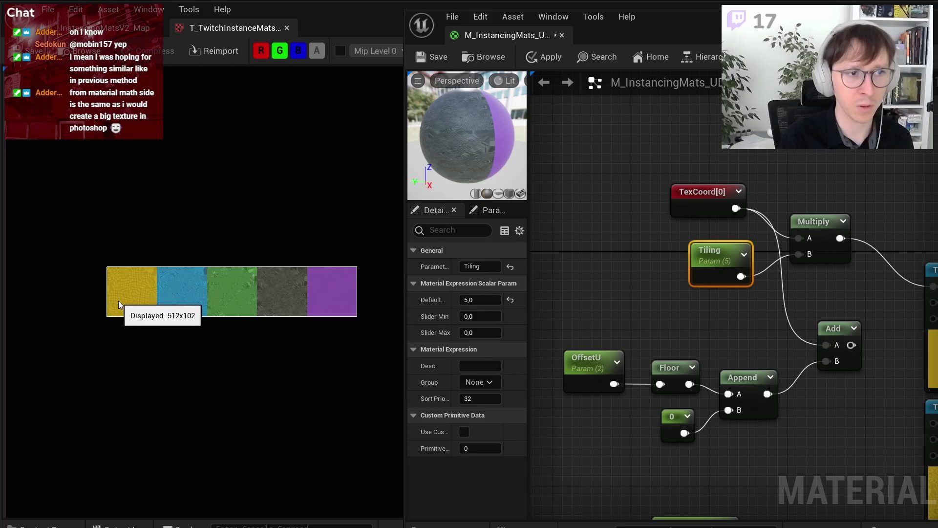
pyautogui.click(112, 28)
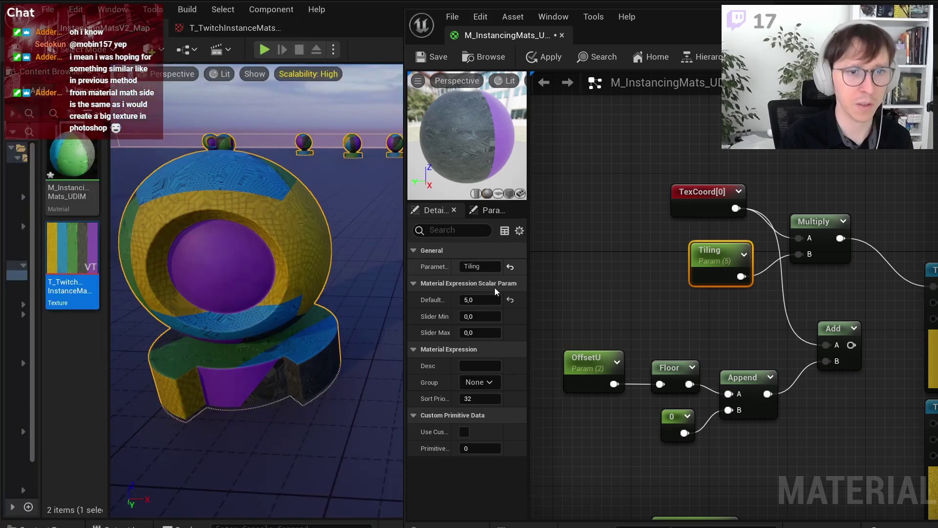
# Step: Try Tiling defaults of 20 and 400, then settle on 10
pyautogui.click(481, 300)
pyautogui.write('10')
pyautogui.press('Return')
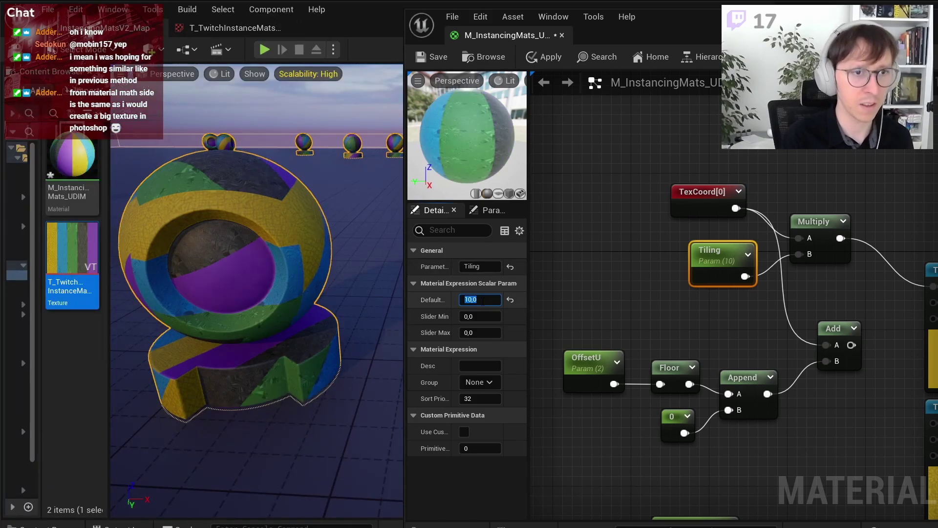
pyautogui.write('20')
pyautogui.press('Return')
pyautogui.press('Return')
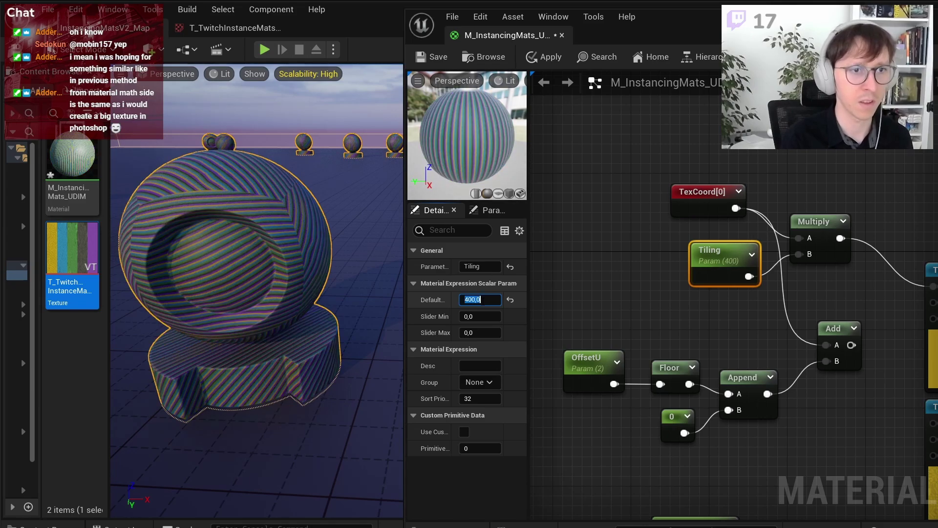
pyautogui.press('Return')
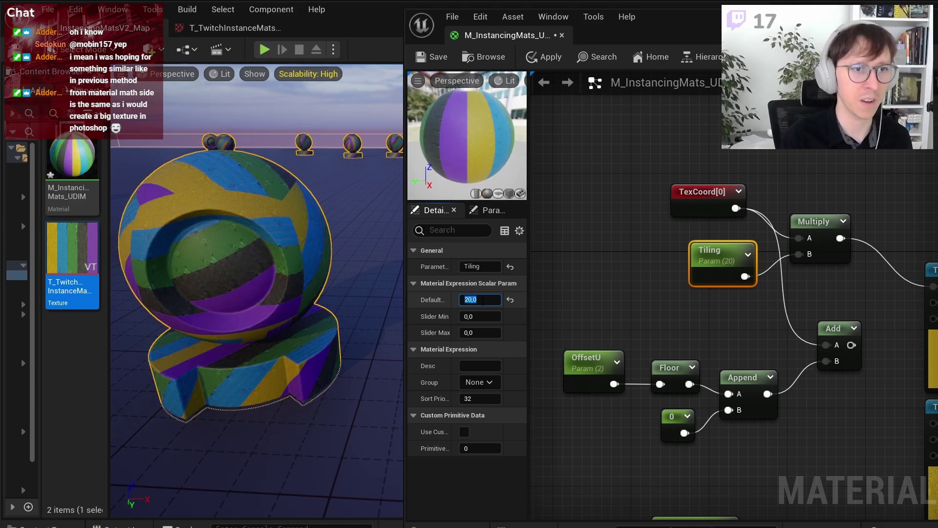
pyautogui.write('10')
pyautogui.press('Return')
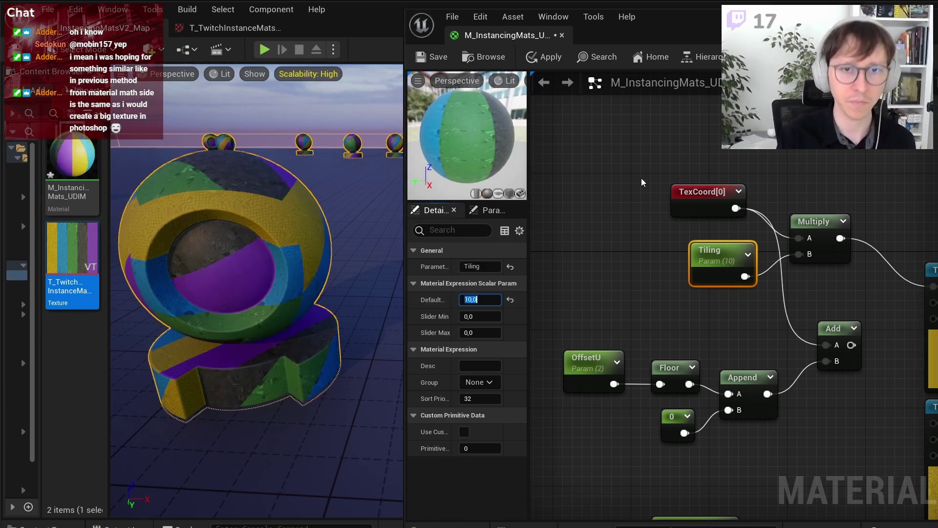
# Step: Move the TexCoord, Tiling and Multiply nodes up-left and search 'frac' from Multiply's output
pyautogui.keyDown('ctrl'); pyautogui.click(703, 192); pyautogui.keyUp('ctrl')
pyautogui.keyDown('ctrl'); pyautogui.click(825, 244); pyautogui.keyUp('ctrl')
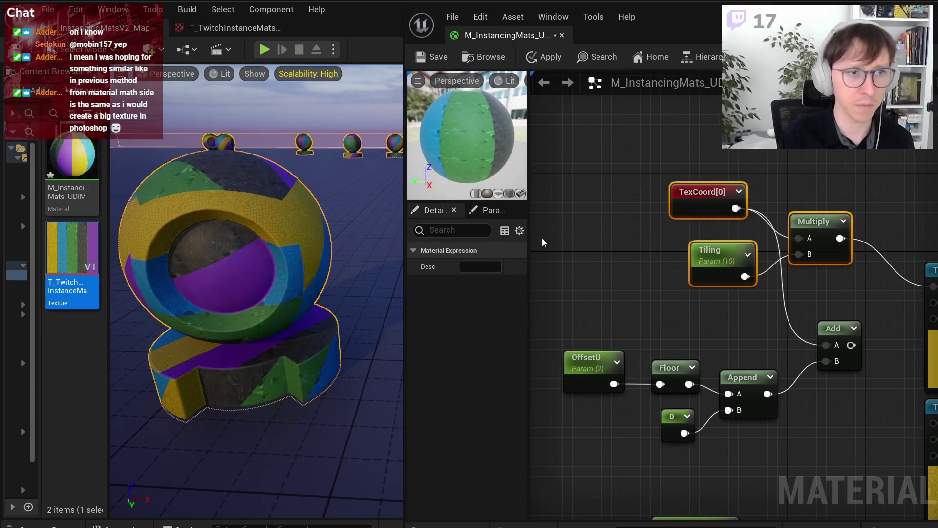
pyautogui.moveTo(802, 224); pyautogui.dragTo(633, 195)
pyautogui.click(696, 176)
pyautogui.moveTo(695, 176); pyautogui.dragTo(761, 186, button='right')
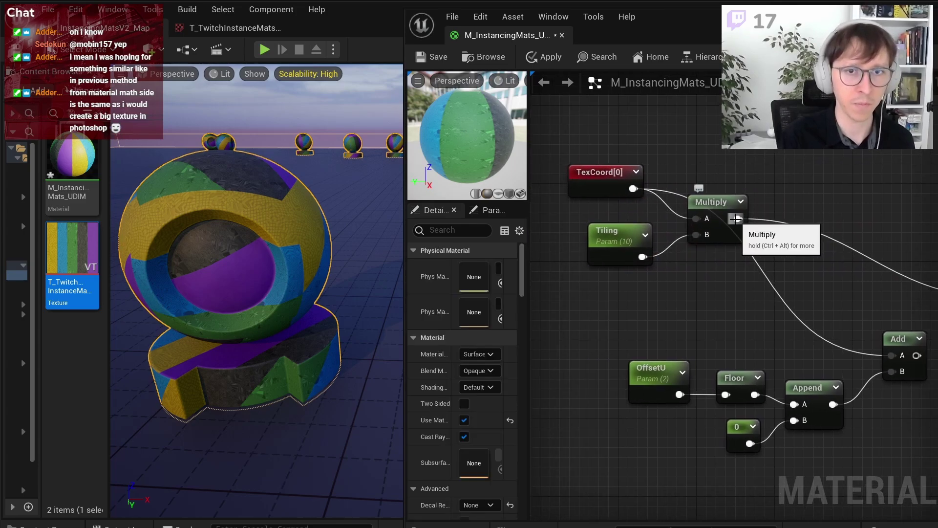
pyautogui.moveTo(738, 219); pyautogui.dragTo(799, 191)
pyautogui.write('frac')
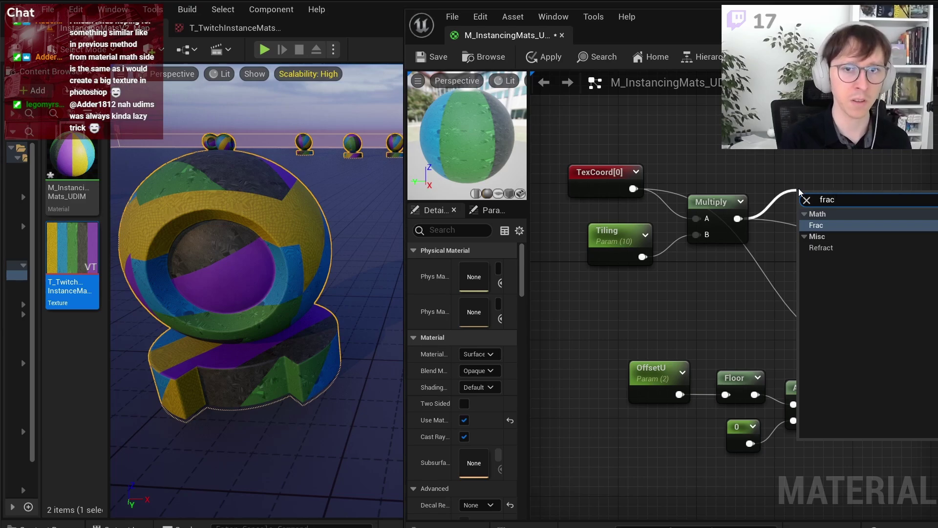
# Step: Replace the 'frac' search with 'mod' and place an Fmod node after Multiply
pyautogui.press('BackSpace')
pyautogui.press('BackSpace')
pyautogui.press('BackSpace')
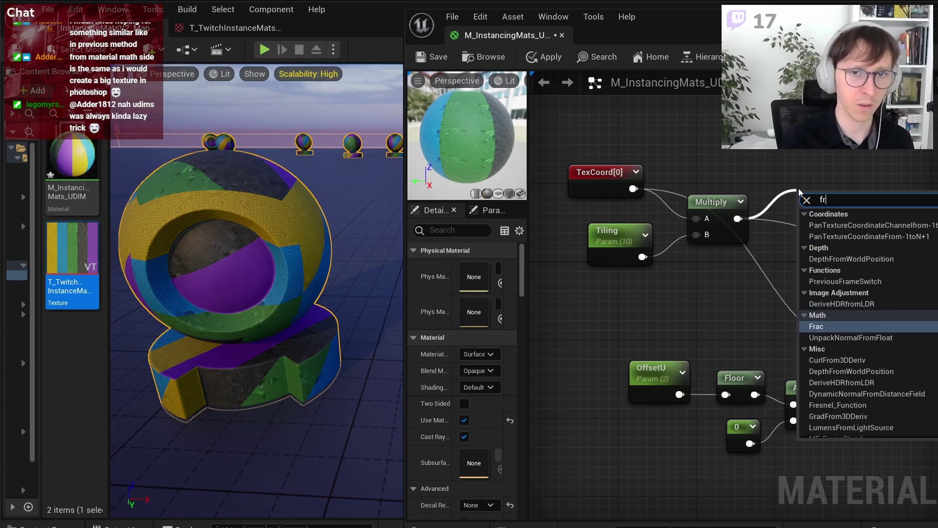
pyautogui.press('BackSpace')
pyautogui.write('mod')
pyautogui.press('Return')
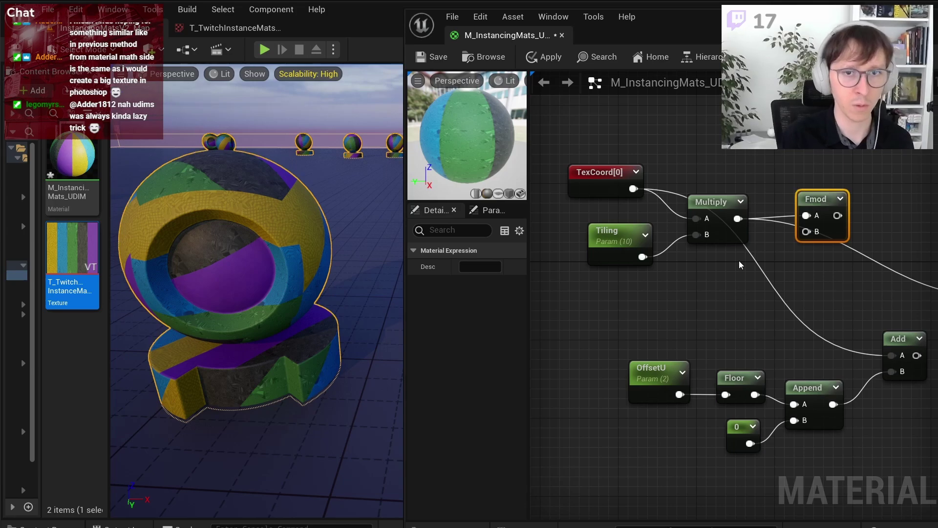
# Step: Feed a Constant with value 1 into Fmod's B input
pyautogui.click(739, 303)
pyautogui.moveTo(746, 312); pyautogui.dragTo(806, 234)
pyautogui.click(489, 266)
pyautogui.write('1')
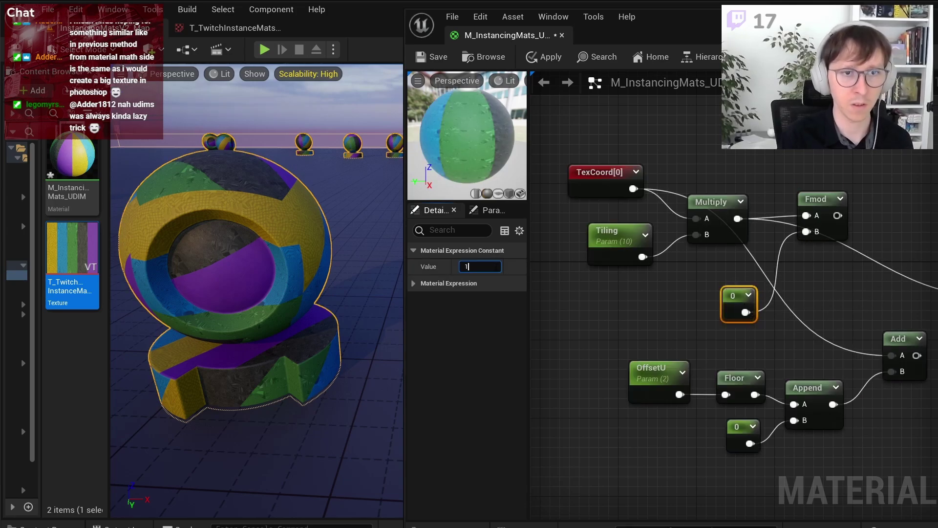
pyautogui.press('Return')
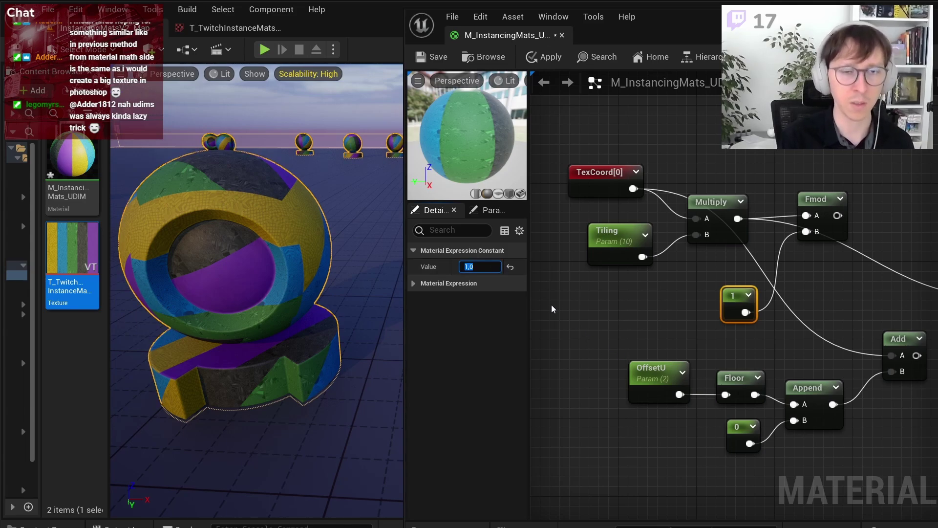
pyautogui.click(616, 309)
pyautogui.click(738, 301)
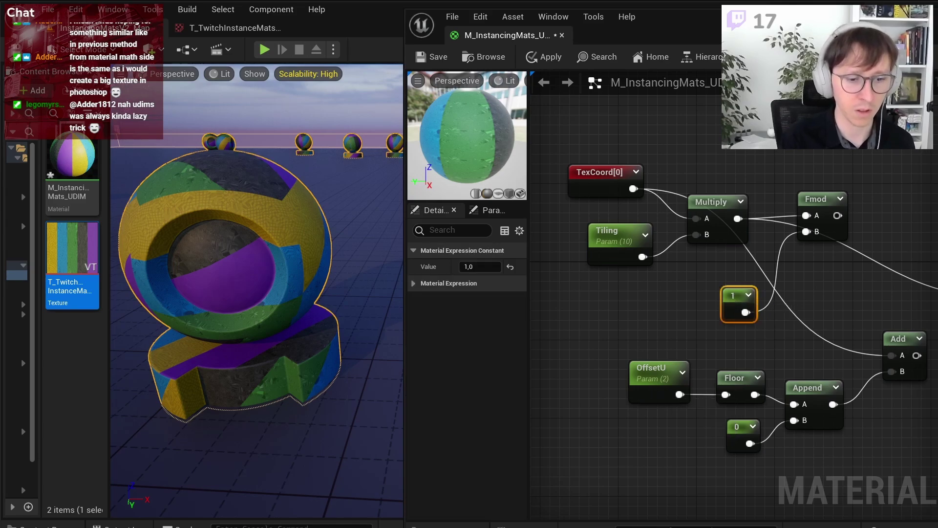
pyautogui.hotkey('alt', 'Tab')
# Step: Load graphtoy.com, switch off f2, f3, f4 and f6, and set f1 to x
pyautogui.hotkey('ctrl', 't')
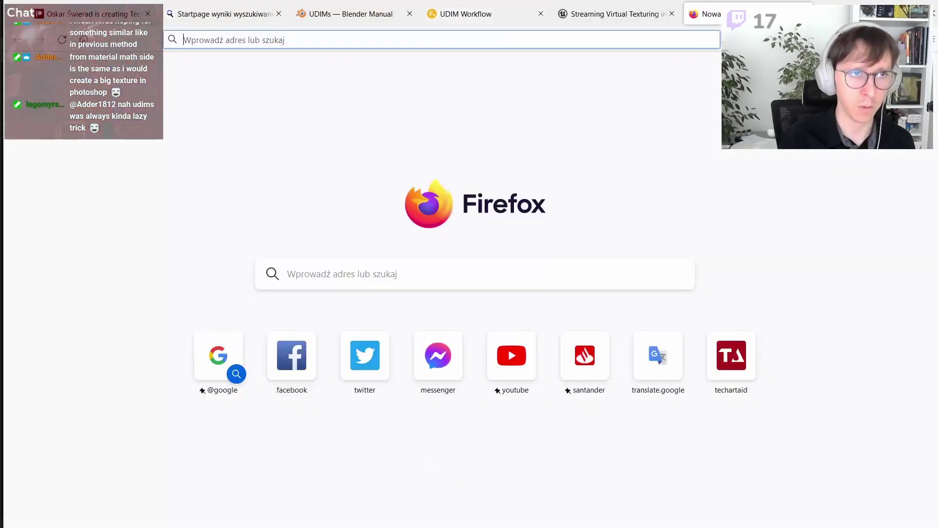
pyautogui.write('graphtoy.com')
pyautogui.press('Return')
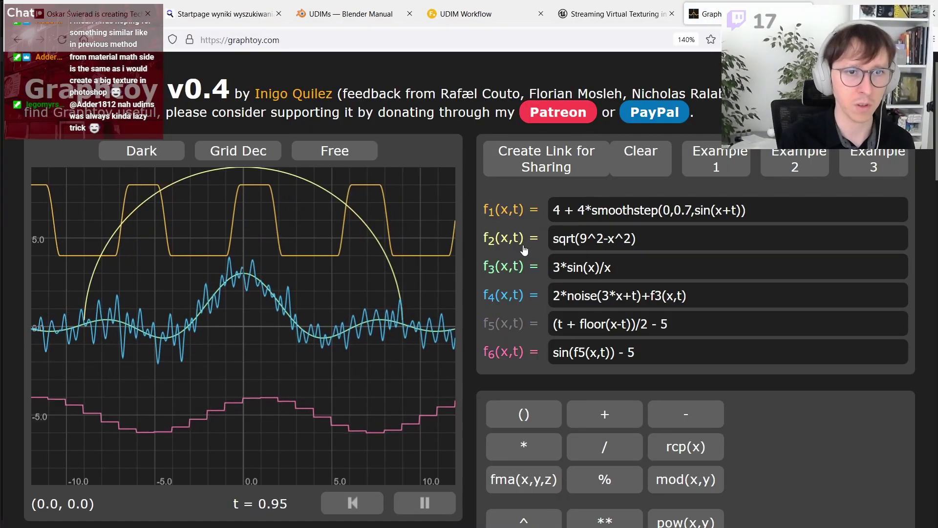
pyautogui.click(509, 238)
pyautogui.click(508, 295)
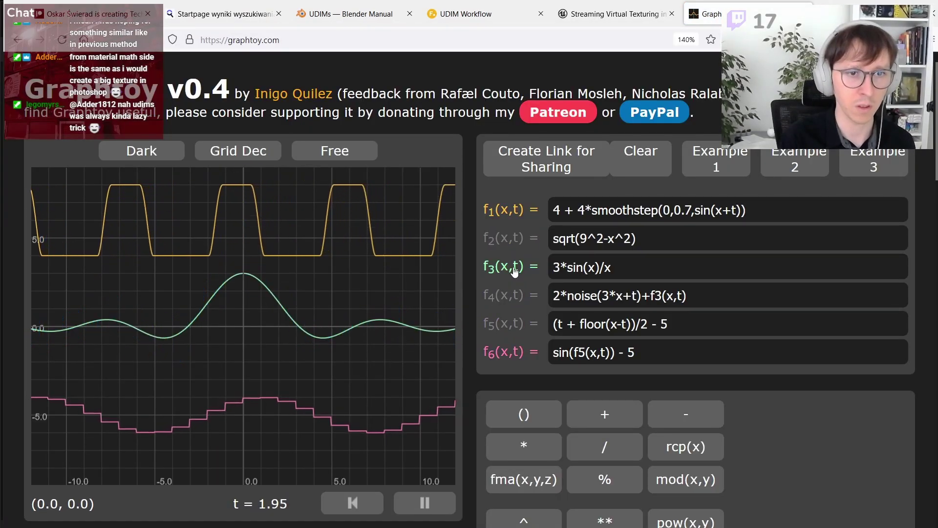
pyautogui.click(509, 267)
pyautogui.click(508, 352)
pyautogui.hotkey('ctrl', 'a')
pyautogui.write('x')
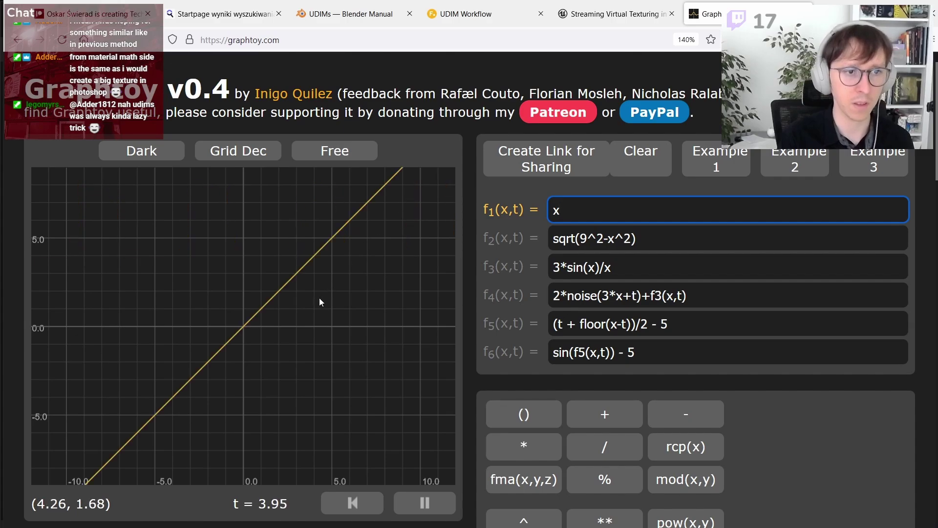
# Step: Enable f3 as mod(x, 2.0) and pan the graph to show x from 0 to 4
pyautogui.scroll(3, 258, 352)
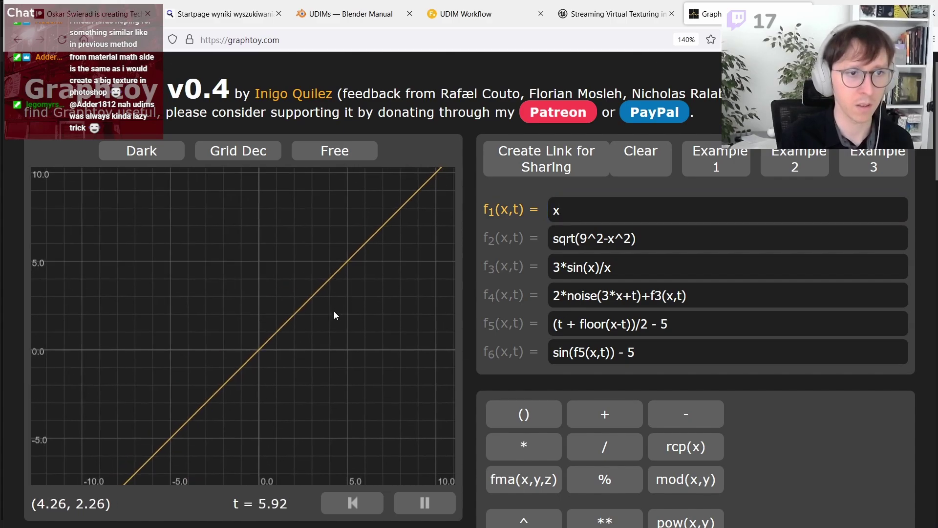
pyautogui.click(653, 238)
pyautogui.click(503, 240)
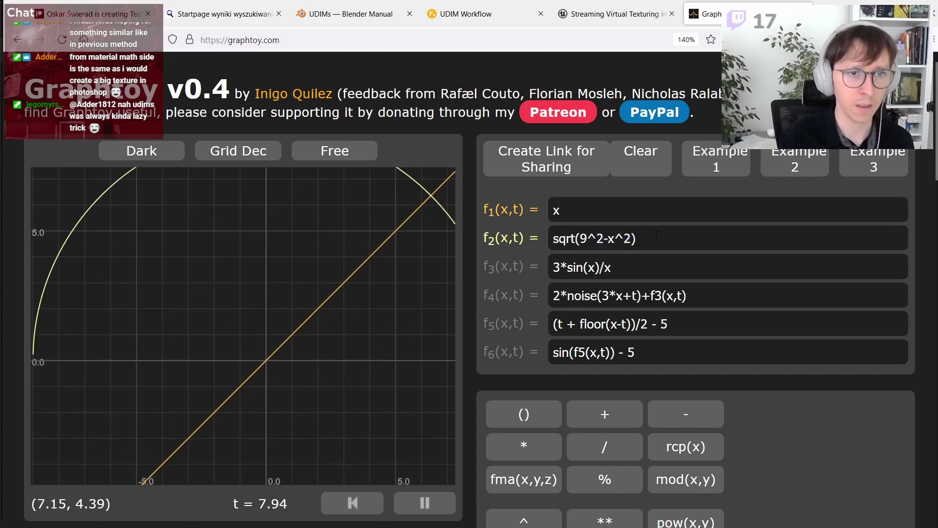
pyautogui.click(509, 239)
pyautogui.click(509, 267)
pyautogui.click(611, 267)
pyautogui.hotkey('ctrl', 'a')
pyautogui.write('x')
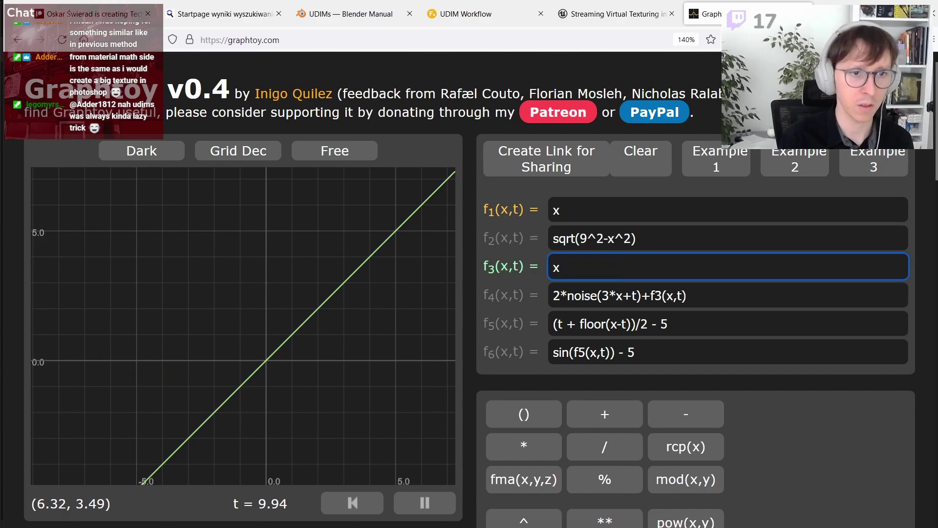
pyautogui.write('m')
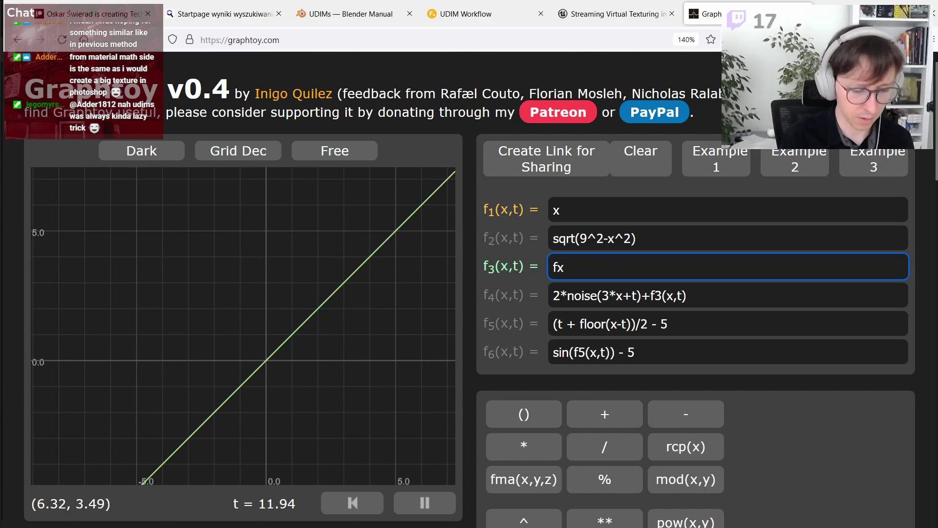
pyautogui.write('od(x, 2.0')
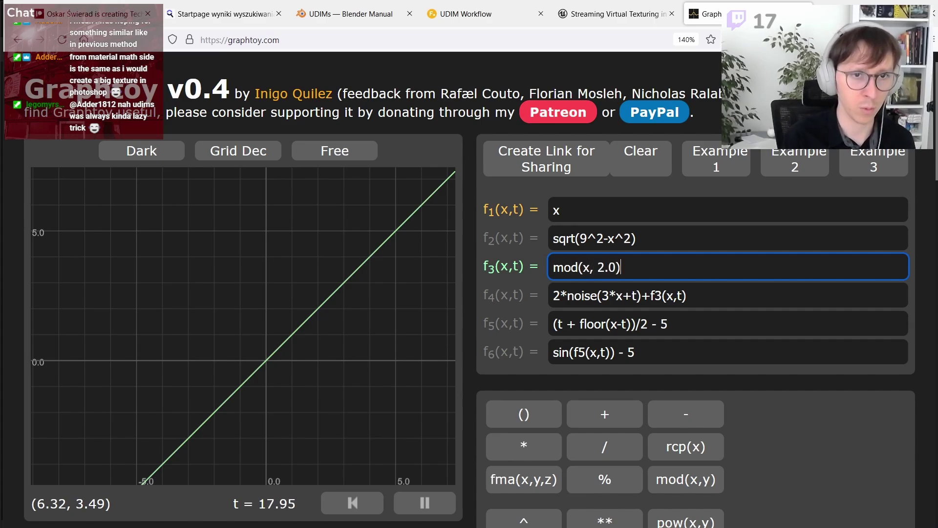
pyautogui.scroll(3, 329, 374)
pyautogui.scroll(2, 310, 374)
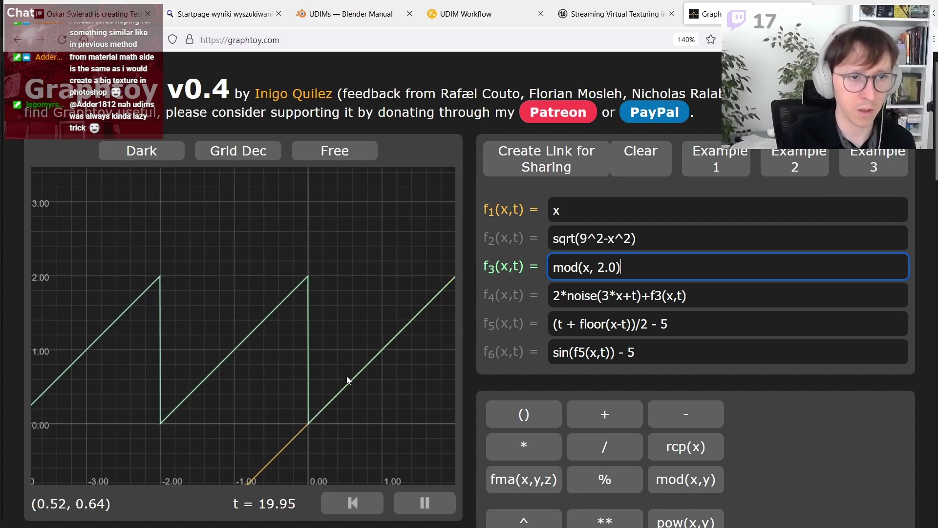
pyautogui.moveTo(347, 376); pyautogui.dragTo(245, 355)
pyautogui.moveTo(332, 344); pyautogui.dragTo(254, 350)
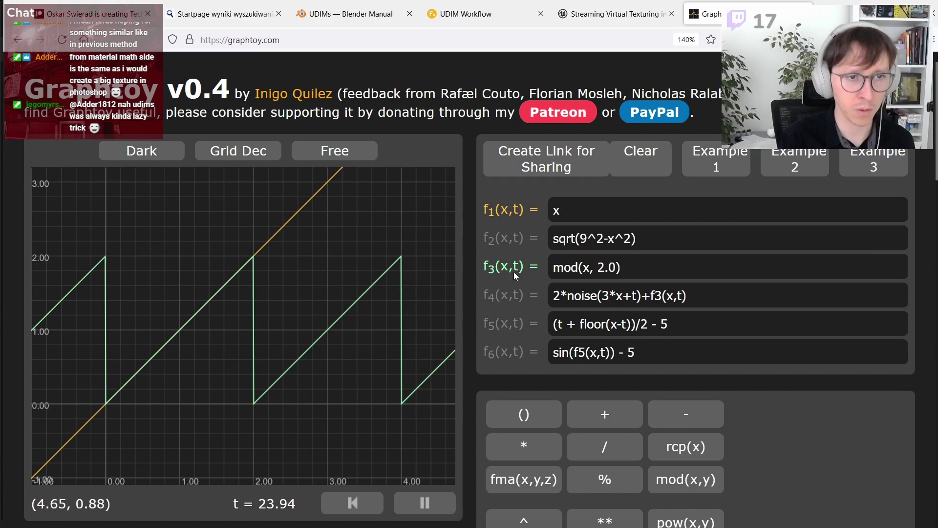
# Step: Change f3's period to give mod(x, 1.0) and reframe around the sawtooth
pyautogui.doubleClick(600, 267)
pyautogui.write('1')
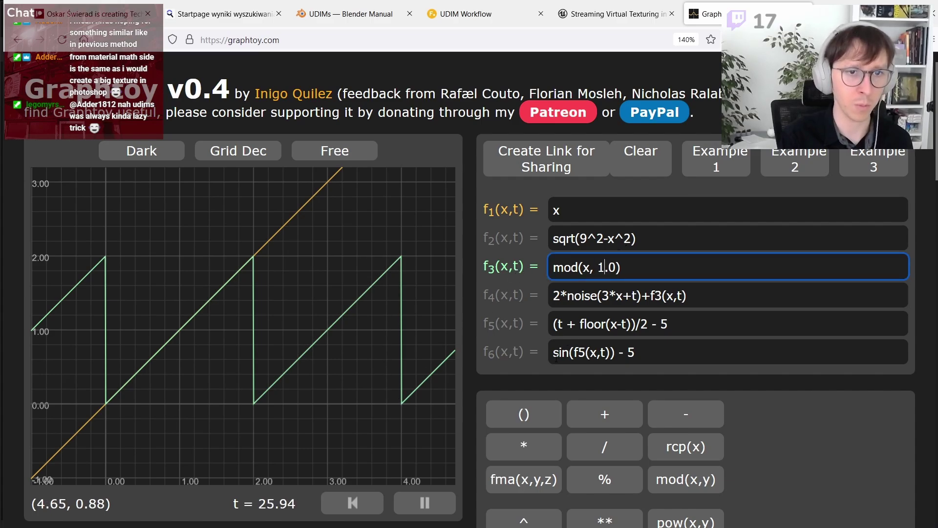
pyautogui.scroll(-2, 274, 344)
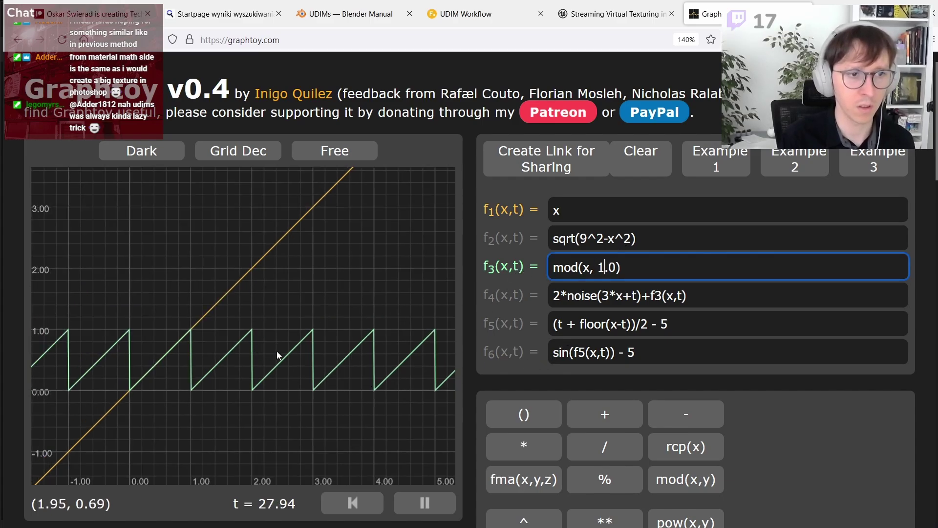
pyautogui.scroll(2, 151, 376)
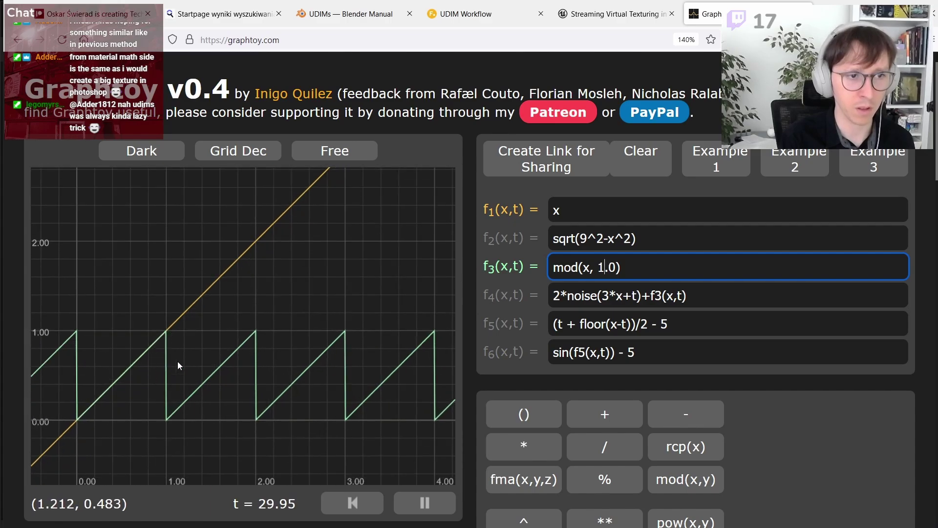
pyautogui.scroll(3, 177, 362)
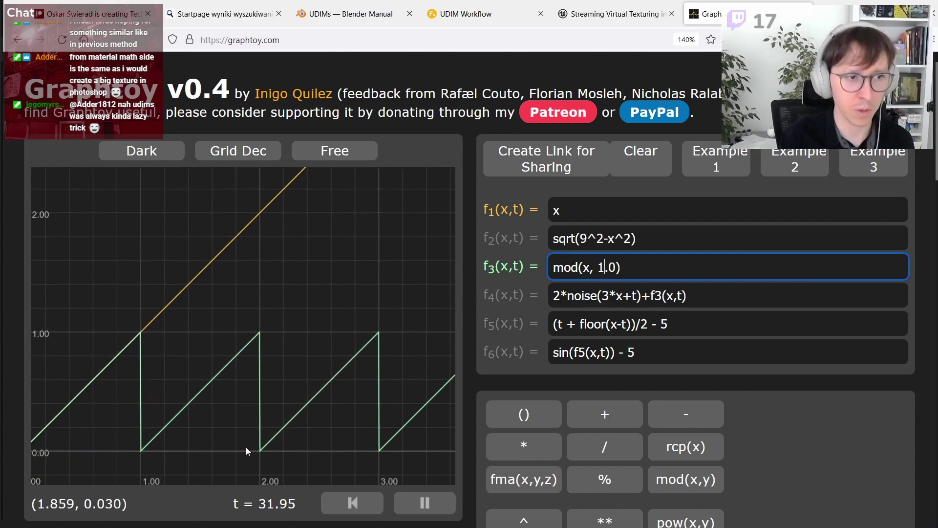
pyautogui.scroll(-2, 236, 409)
pyautogui.moveTo(236, 408); pyautogui.dragTo(291, 394)
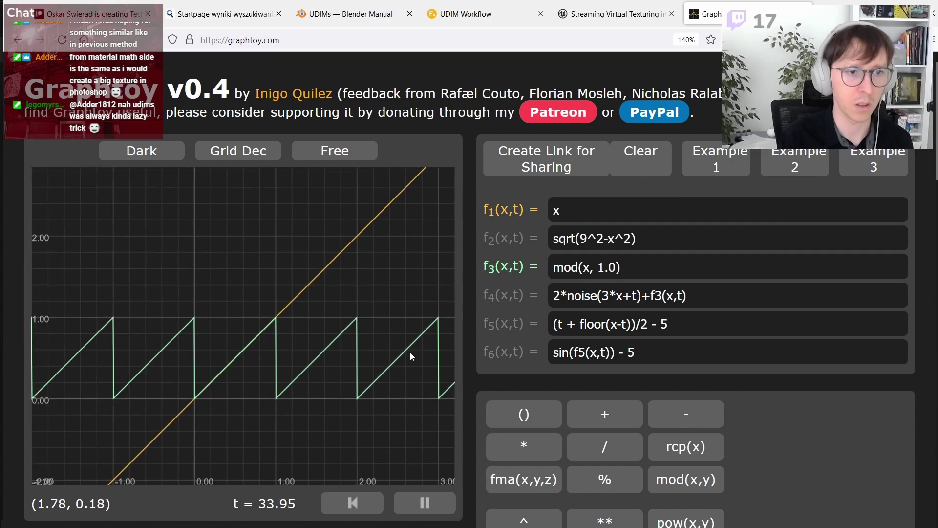
# Step: Replace f3 with fract(x), producing the same 1-unit sawtooth
pyautogui.tripleClick(637, 269)
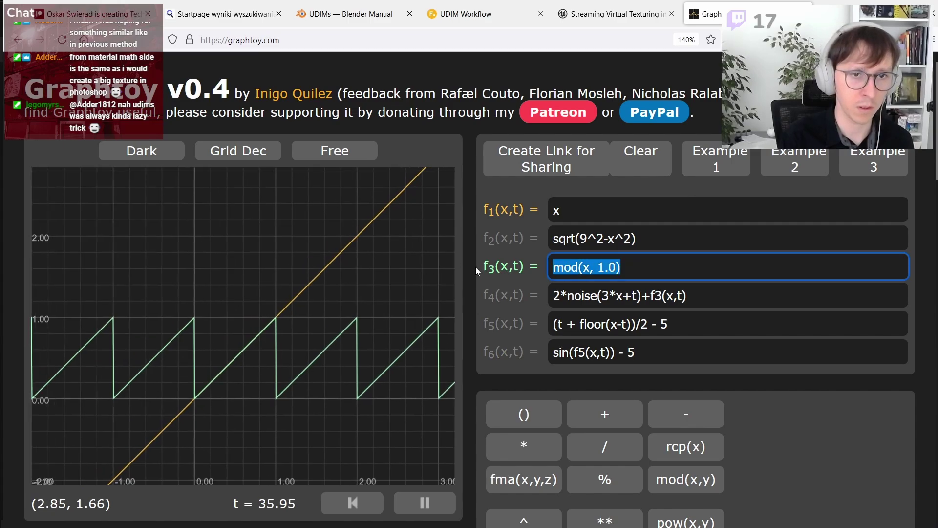
pyautogui.write('fract(x')
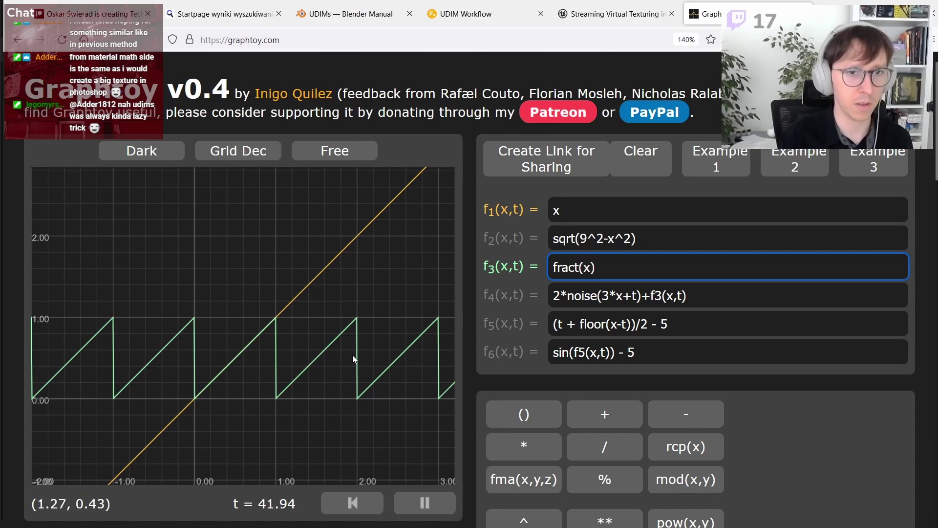
pyautogui.moveTo(580, 266); pyautogui.dragTo(512, 280)
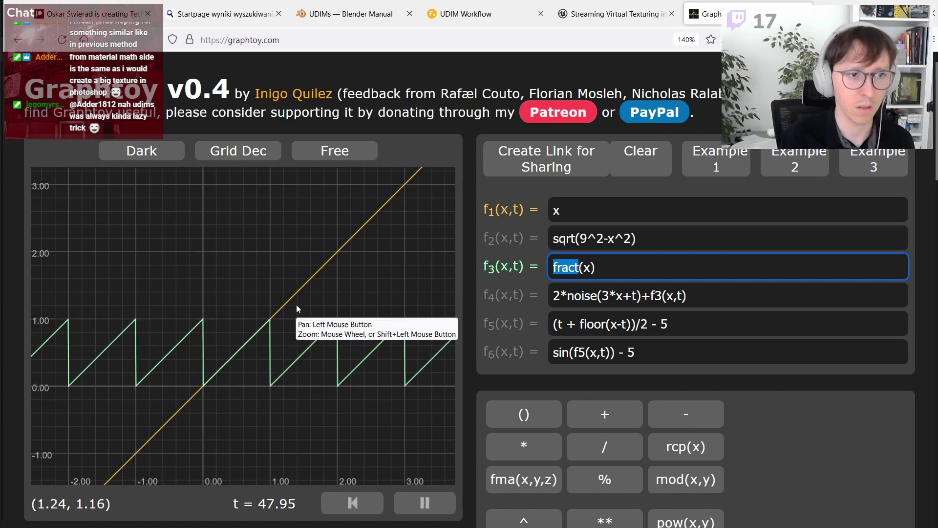
pyautogui.moveTo(295, 308); pyautogui.dragTo(369, 308)
pyautogui.scroll(-2, 368, 308)
# Step: Delete the Fmod and constant 1 nodes and insert a Frac node after Multiply
pyautogui.hotkey('alt', 'Tab')
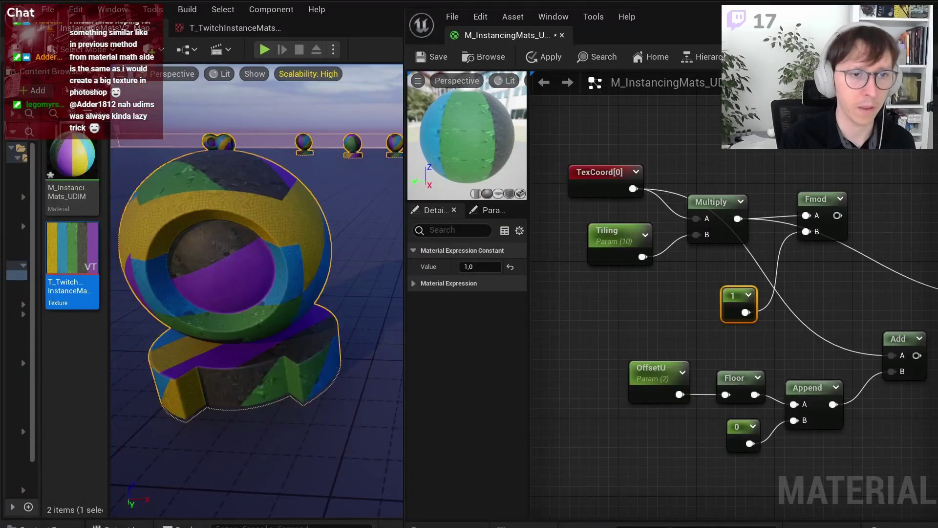
pyautogui.click(696, 289)
pyautogui.click(821, 203)
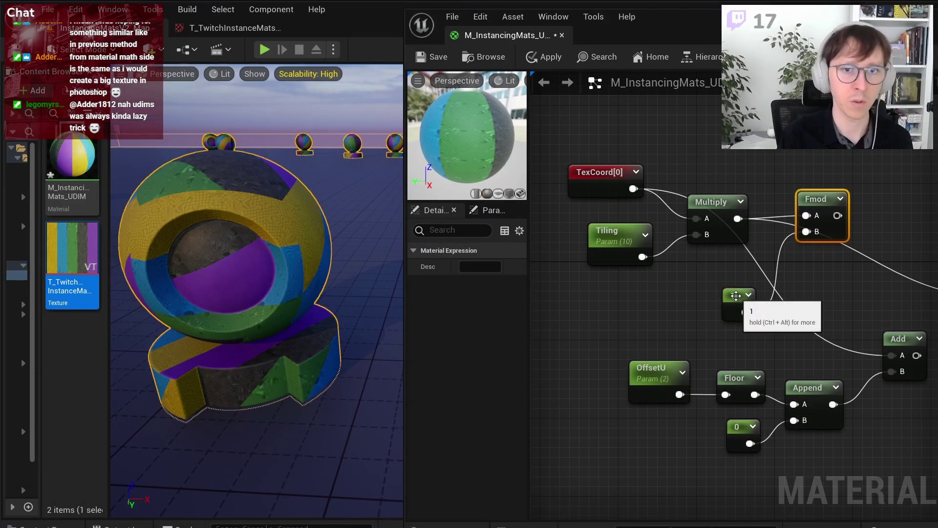
pyautogui.keyDown('ctrl'); pyautogui.click(738, 298); pyautogui.keyUp('ctrl')
pyautogui.press('Delete')
pyautogui.write('f')
pyautogui.moveTo(737, 218)
pyautogui.mouseDown()
pyautogui.moveTo(785, 218)
pyautogui.moveTo(794, 244)
pyautogui.moveTo(802, 212)
pyautogui.mouseUp()
pyautogui.write('rac')
pyautogui.press('Return')
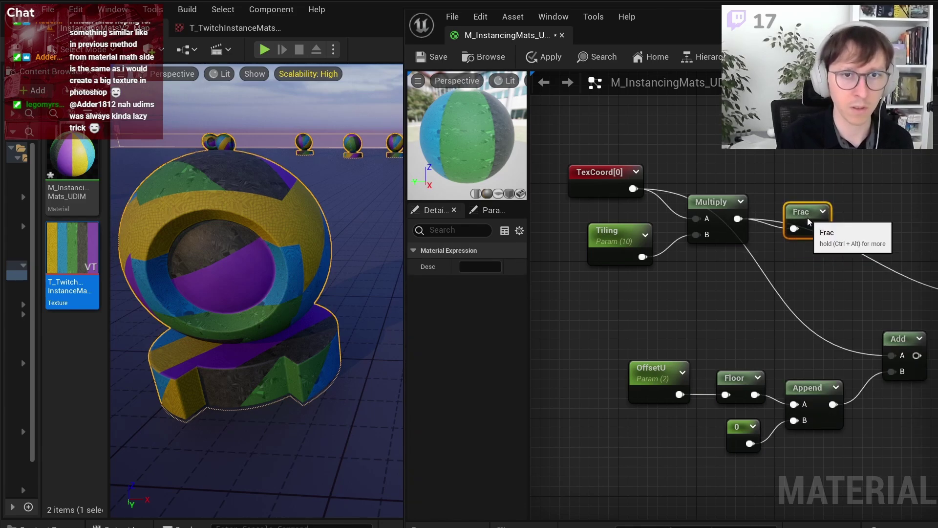
# Step: Connect Frac's output to the texture sample UVs, apply, and inspect the finely repeated yellow tiles
pyautogui.moveTo(829, 257); pyautogui.dragTo(751, 262, button='right')
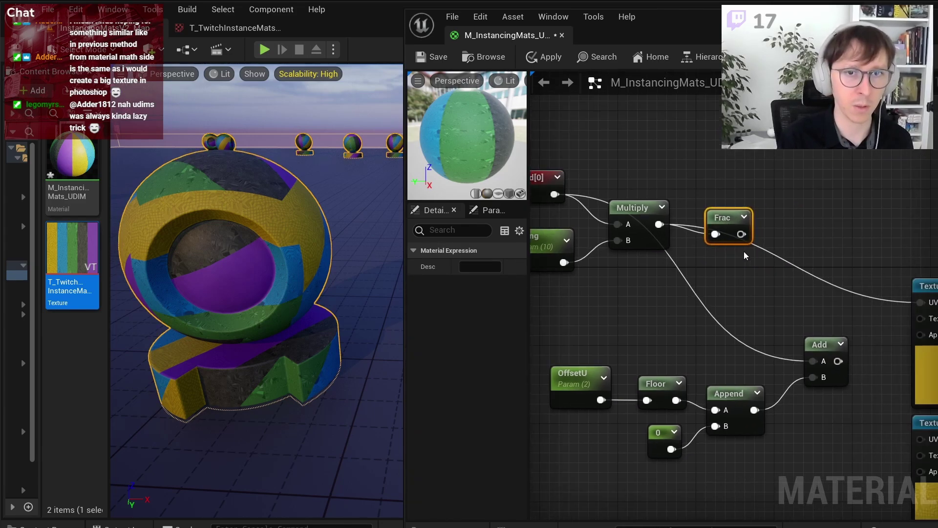
pyautogui.moveTo(741, 234)
pyautogui.mouseDown()
pyautogui.moveTo(868, 272)
pyautogui.moveTo(920, 302)
pyautogui.mouseUp()
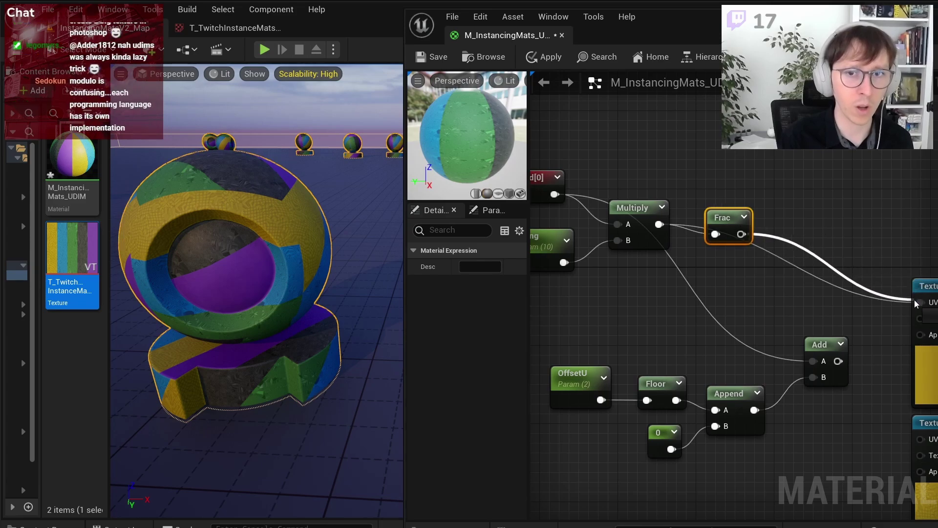
pyautogui.click(555, 58)
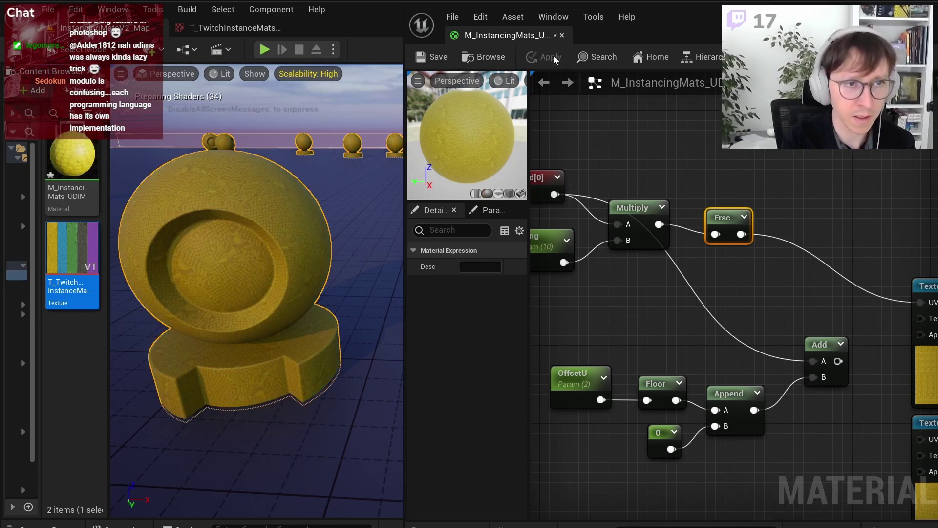
pyautogui.moveTo(203, 235); pyautogui.dragTo(186, 231, button='right')
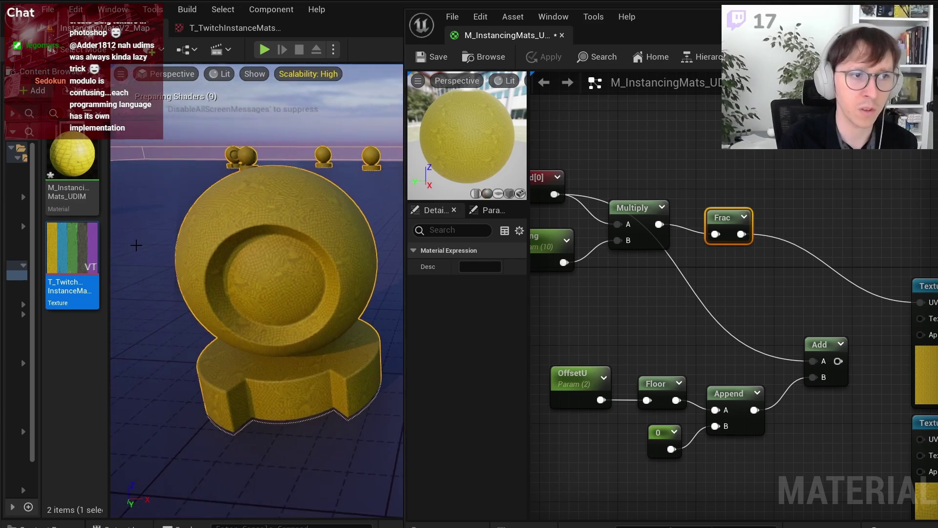
pyautogui.doubleClick(89, 241)
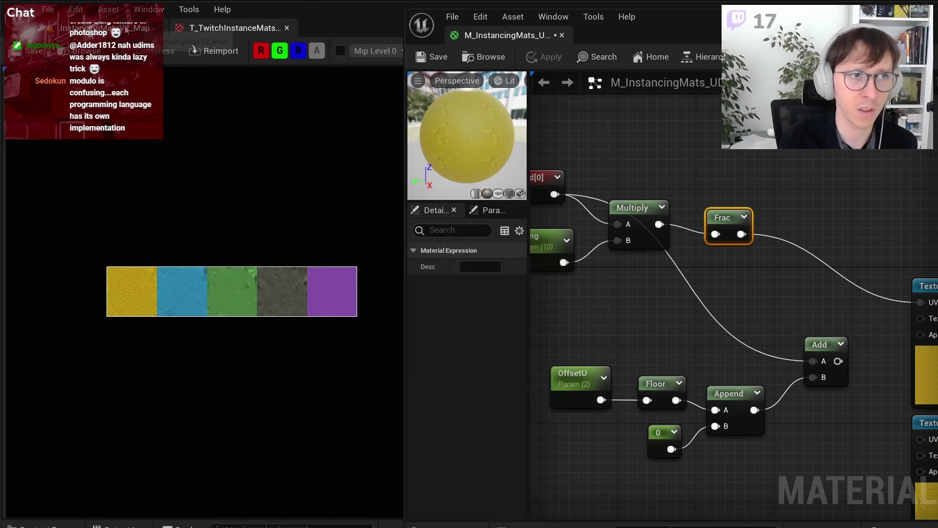
pyautogui.click(159, 29)
pyautogui.moveTo(643, 276); pyautogui.dragTo(712, 283, button='right')
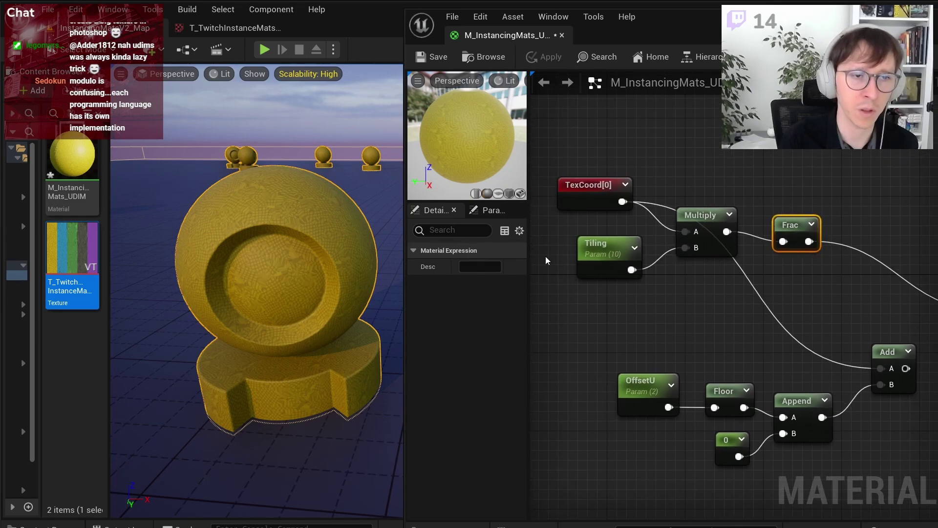
# Step: Wire Frac into Add's A input and Add into the Texture Sample UVs, then apply the material
pyautogui.moveTo(787, 307); pyautogui.dragTo(756, 304, button='right')
pyautogui.scroll(-1, 730, 237)
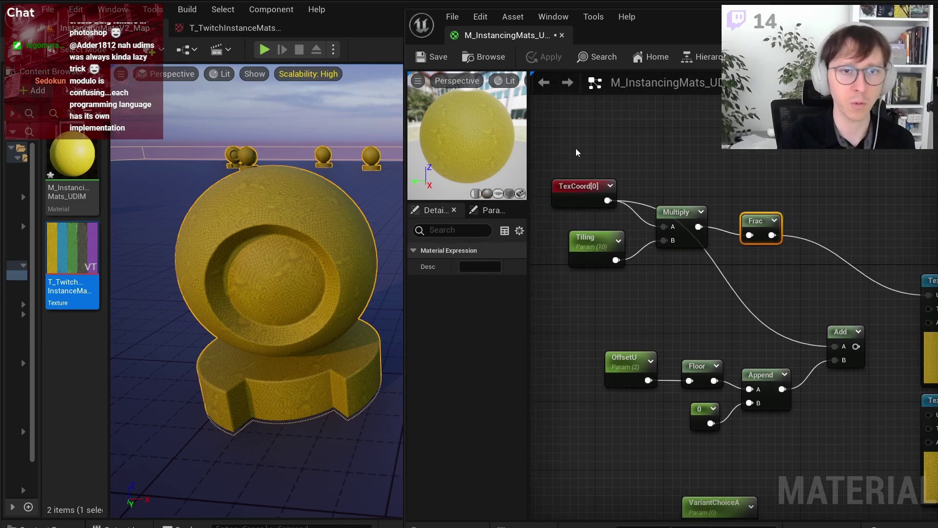
pyautogui.moveTo(576, 149)
pyautogui.mouseDown()
pyautogui.moveTo(759, 259)
pyautogui.moveTo(842, 352)
pyautogui.moveTo(893, 315)
pyautogui.mouseUp()
pyautogui.click(762, 257)
pyautogui.moveTo(929, 297); pyautogui.dragTo(929, 297)
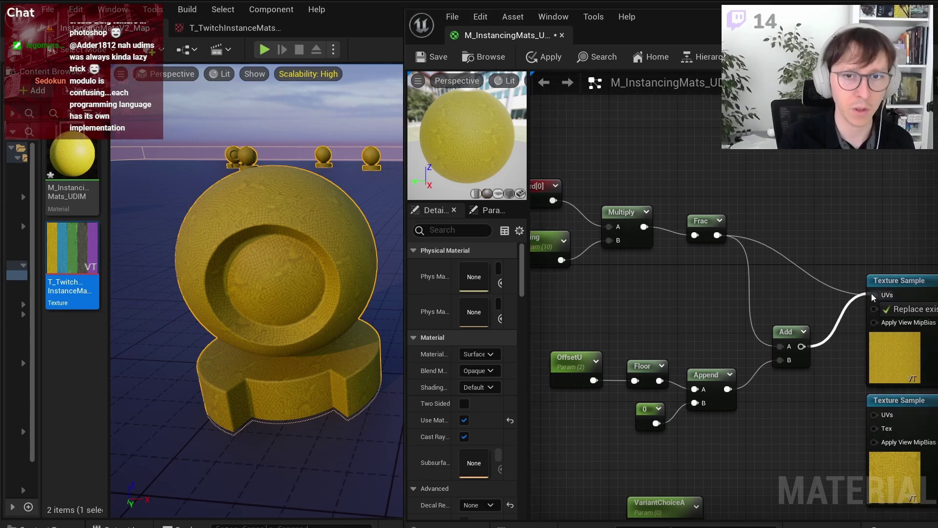
pyautogui.moveTo(781, 303); pyautogui.dragTo(865, 286, button='right')
pyautogui.click(551, 55)
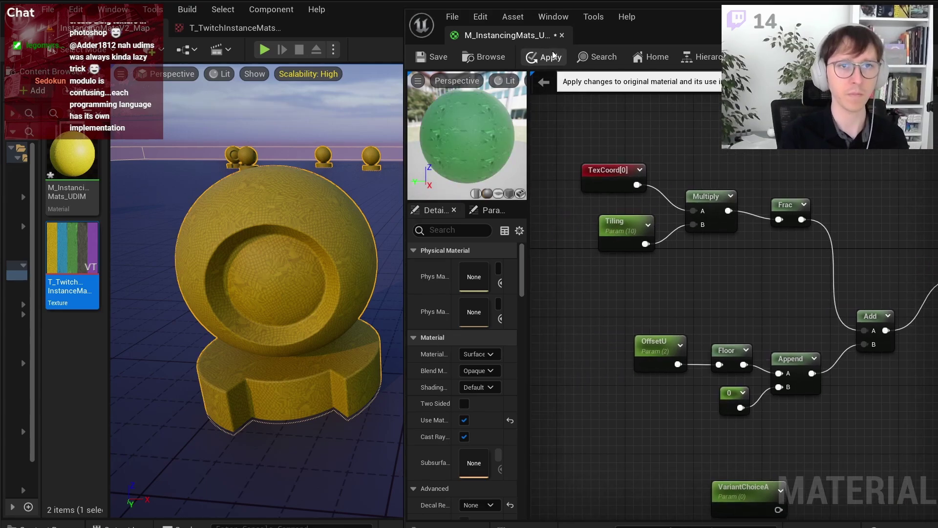
pyautogui.click(552, 55)
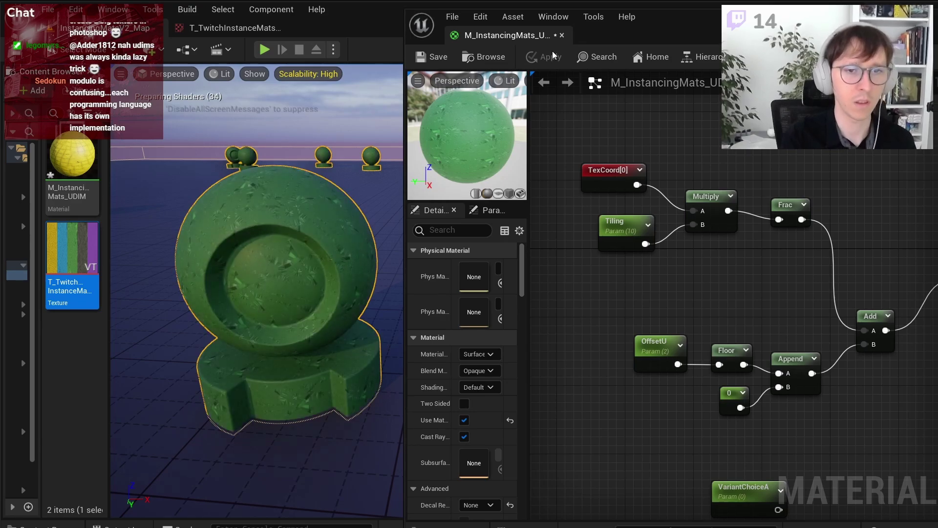
# Step: Set the Tiling parameter's default value to 5
pyautogui.click(619, 226)
pyautogui.click(479, 299)
pyautogui.write('5')
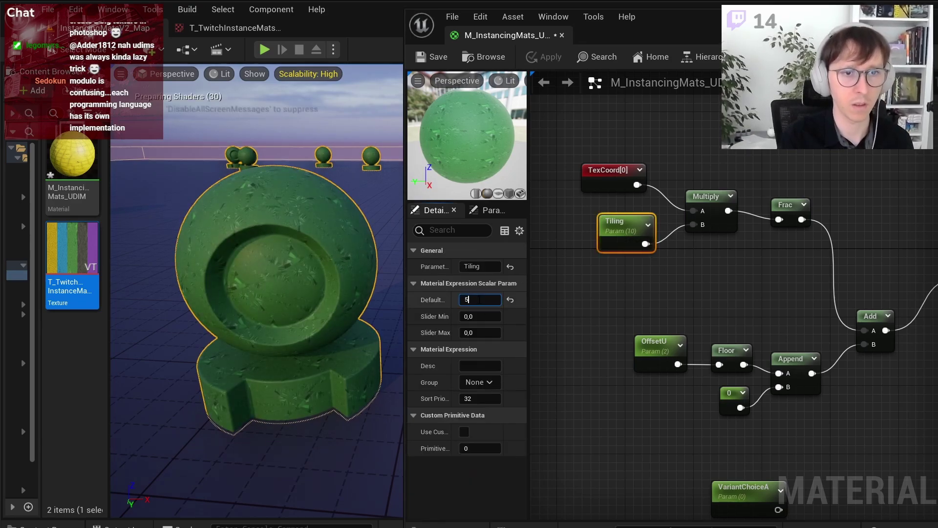
pyautogui.press('Return')
# Step: View T_TwitchInstanceMats_D.1003.png in the image viewer, then close it and return to the material editor
pyautogui.scroll(10, 257, 290)
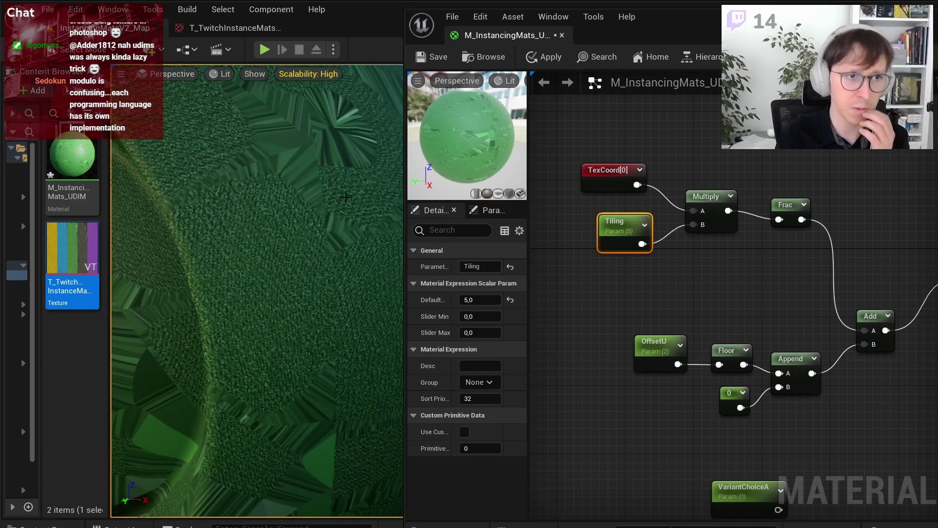
pyautogui.hotkey('alt', 'Tab')
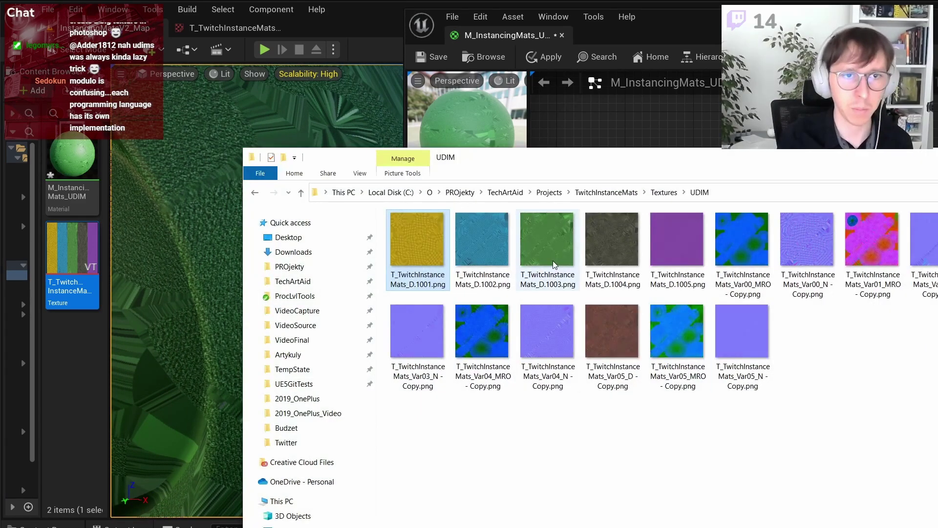
pyautogui.click(552, 260)
pyautogui.doubleClick(553, 260)
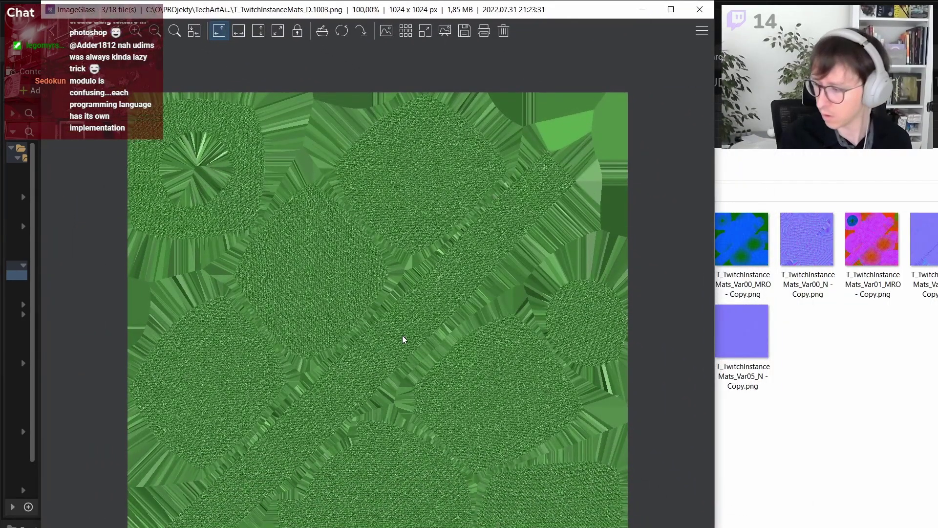
pyautogui.click(694, 15)
pyautogui.click(597, 101)
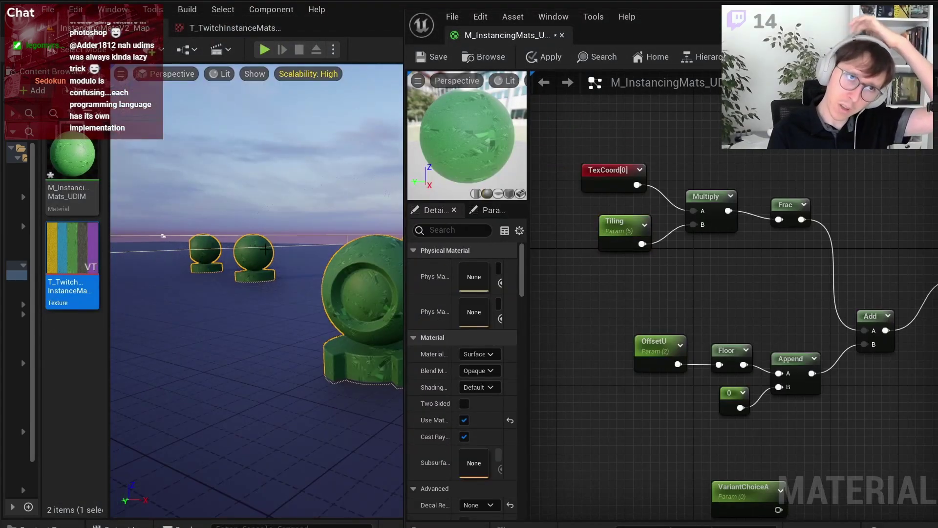
# Step: Lower OffsetU's default to about 1.264 for the blue variant and set Tiling to about 1.446
pyautogui.press('f')
pyautogui.click(660, 362)
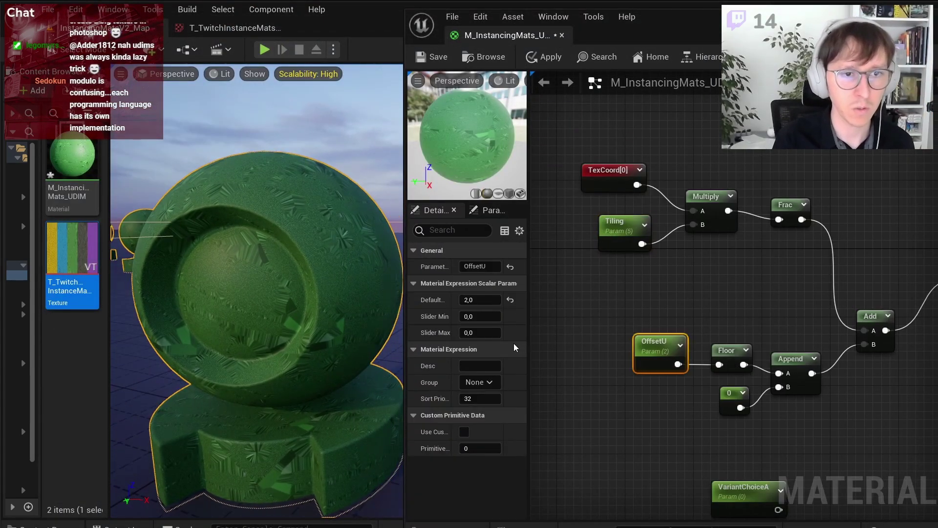
pyautogui.moveTo(479, 299)
pyautogui.mouseDown()
pyautogui.moveTo(470, 300)
pyautogui.moveTo(489, 299)
pyautogui.moveTo(469, 300)
pyautogui.mouseUp()
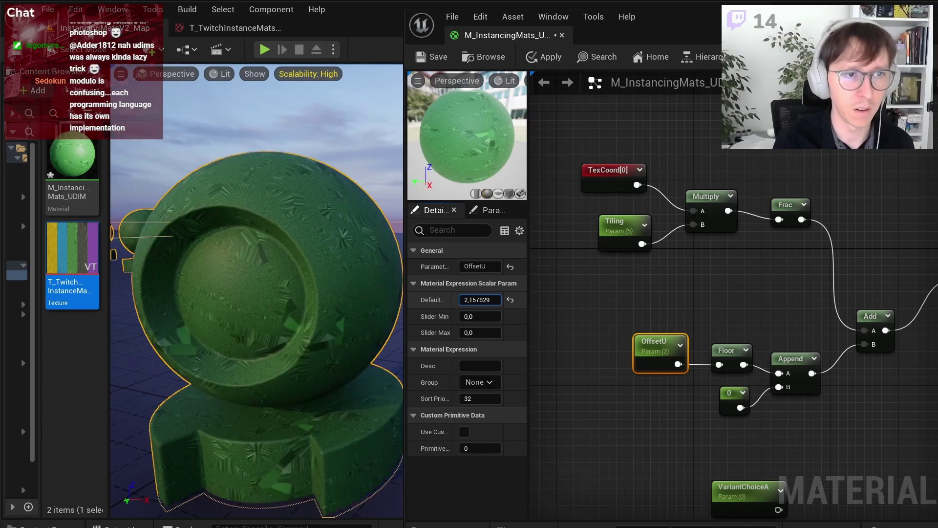
pyautogui.click(625, 230)
pyautogui.moveTo(479, 299); pyautogui.dragTo(503, 302)
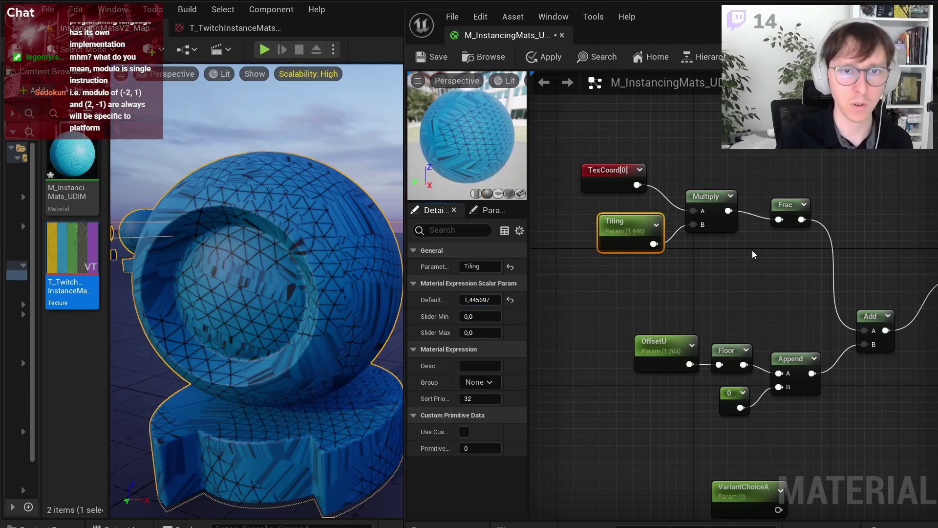
# Step: Reposition the OffsetU, Floor, Append, 0 and Add nodes in the graph
pyautogui.click(791, 209)
pyautogui.click(780, 301)
pyautogui.moveTo(780, 301); pyautogui.dragTo(713, 297, button='right')
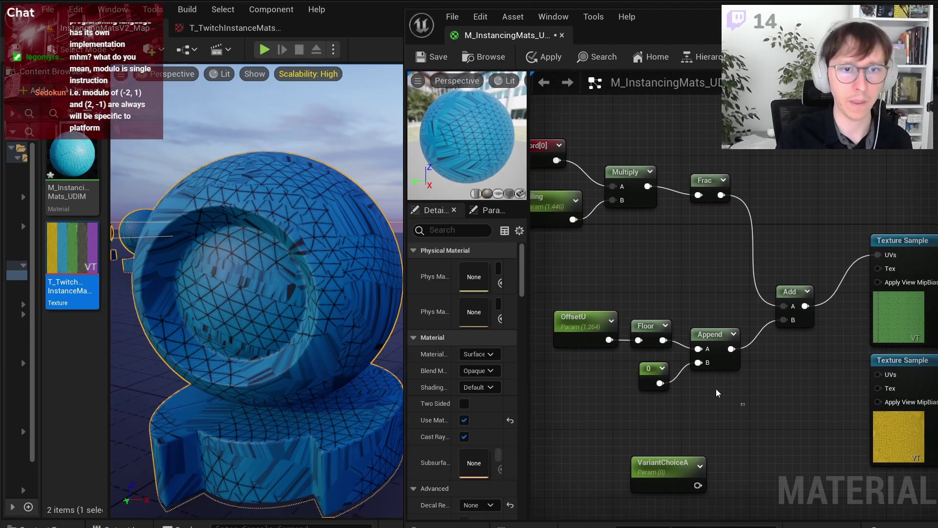
pyautogui.moveTo(717, 393); pyautogui.dragTo(553, 303)
pyautogui.moveTo(732, 359); pyautogui.dragTo(774, 359, button='right')
pyautogui.moveTo(823, 291); pyautogui.dragTo(798, 274)
pyautogui.click(827, 203)
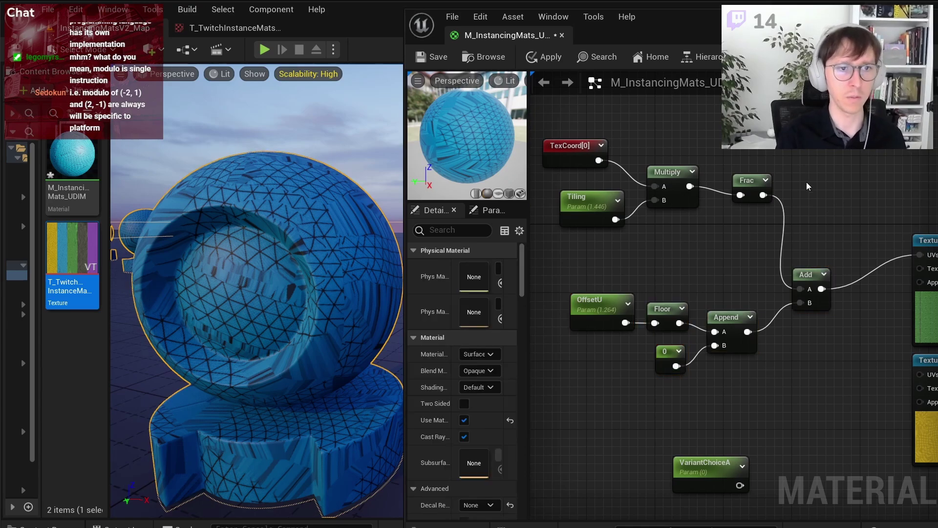
pyautogui.moveTo(256, 293)
pyautogui.mouseDown(button='right')
pyautogui.moveTo(178, 177)
pyautogui.moveTo(205, 244)
pyautogui.mouseUp(button='right')
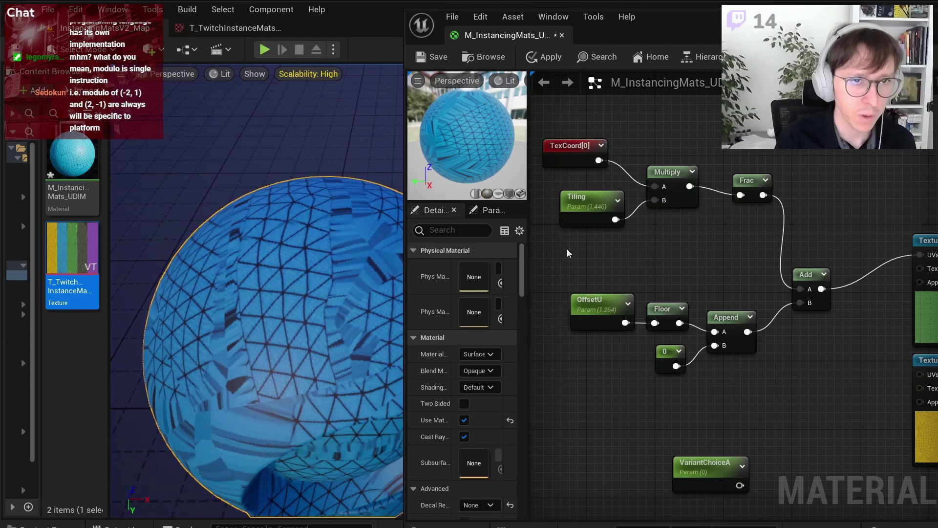
# Step: Commit Tiling at 1, then raise its default to about 3.841
pyautogui.click(575, 213)
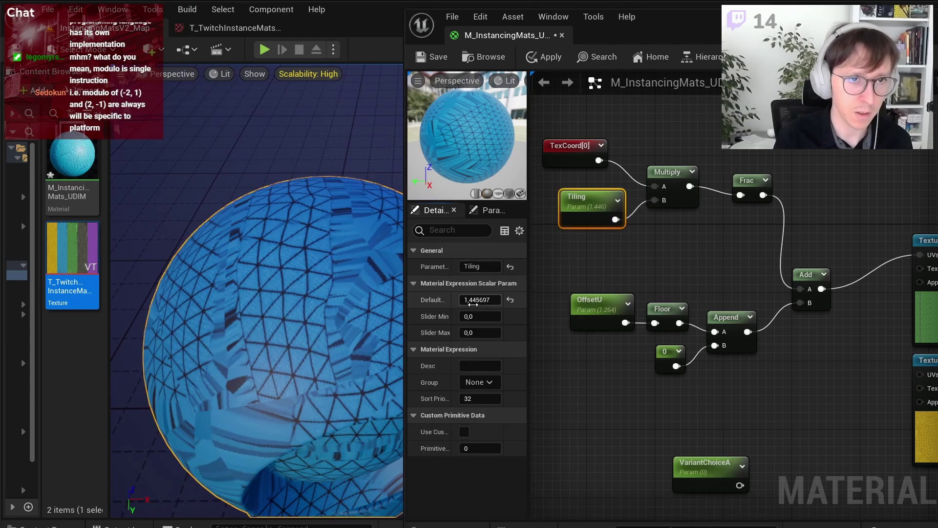
pyautogui.write('1')
pyautogui.press('Return')
pyautogui.click(535, 328)
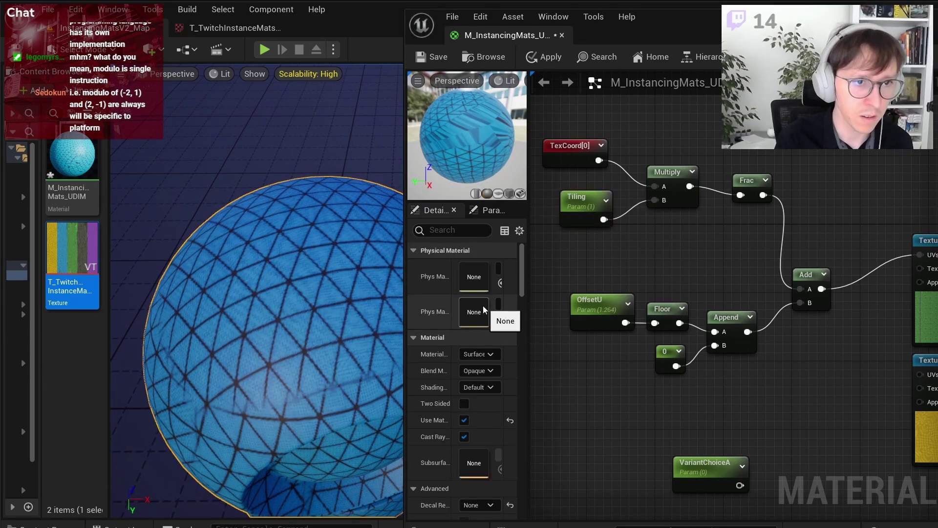
pyautogui.click(582, 208)
pyautogui.moveTo(479, 300)
pyautogui.mouseDown()
pyautogui.moveTo(499, 300)
pyautogui.moveTo(484, 300)
pyautogui.mouseUp()
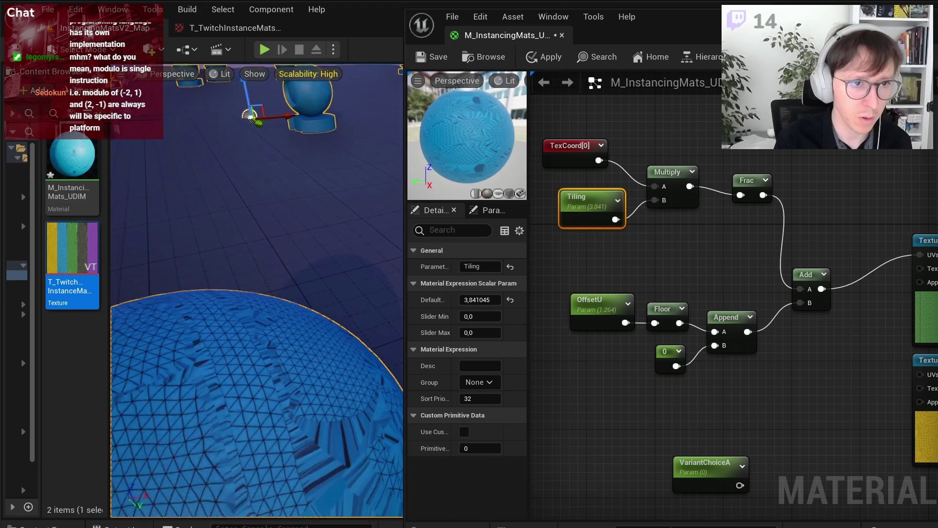
# Step: Turn the camera toward the sphere surface and snip the viewport and material graph
pyautogui.scroll(3, 256, 293)
pyautogui.moveTo(222, 359)
pyautogui.mouseDown(button='right')
pyautogui.moveTo(230, 359)
pyautogui.moveTo(221, 349)
pyautogui.mouseUp(button='right')
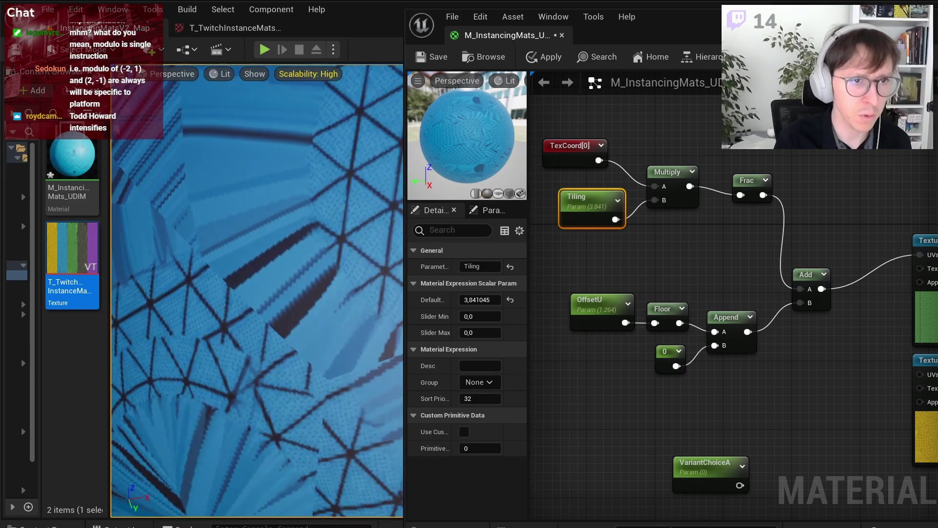
pyautogui.press('super+shift+s')
pyautogui.moveTo(117, 116); pyautogui.dragTo(744, 494)
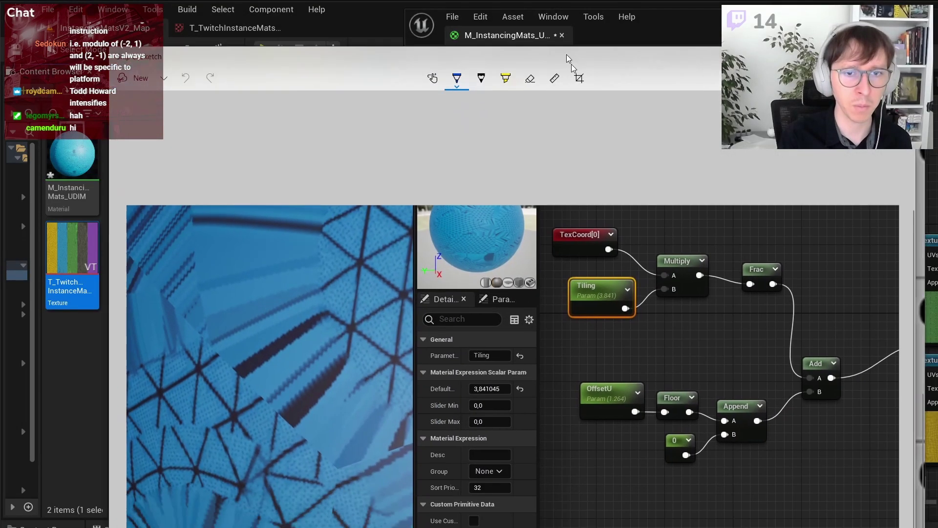
# Step: Circle the Frac node in blue and start a green ramp line toward it
pyautogui.moveTo(567, 55); pyautogui.dragTo(537, 8)
pyautogui.moveTo(695, 210); pyautogui.dragTo(718, 258)
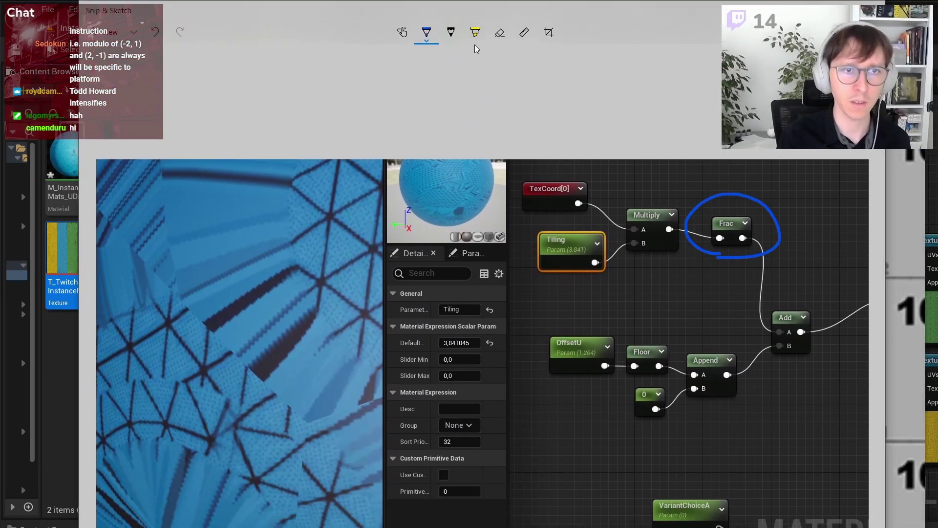
pyautogui.click(422, 23)
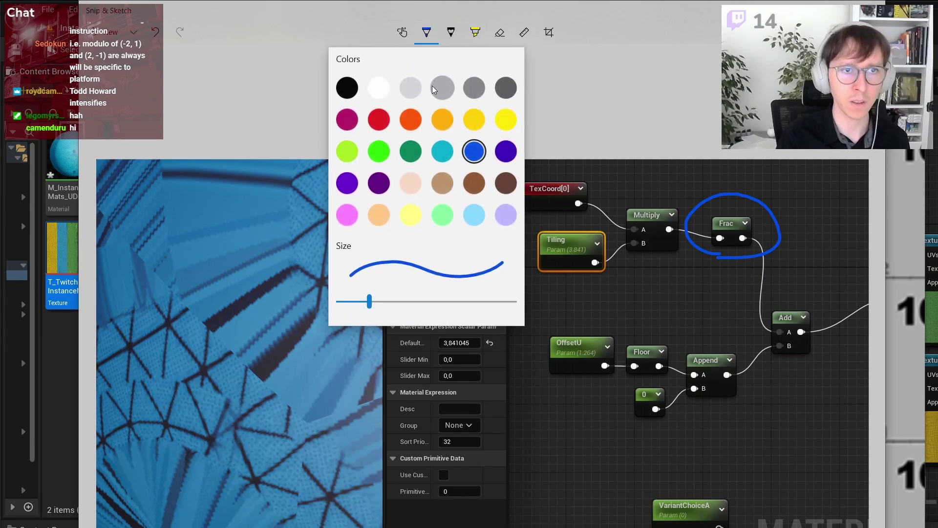
pyautogui.click(376, 150)
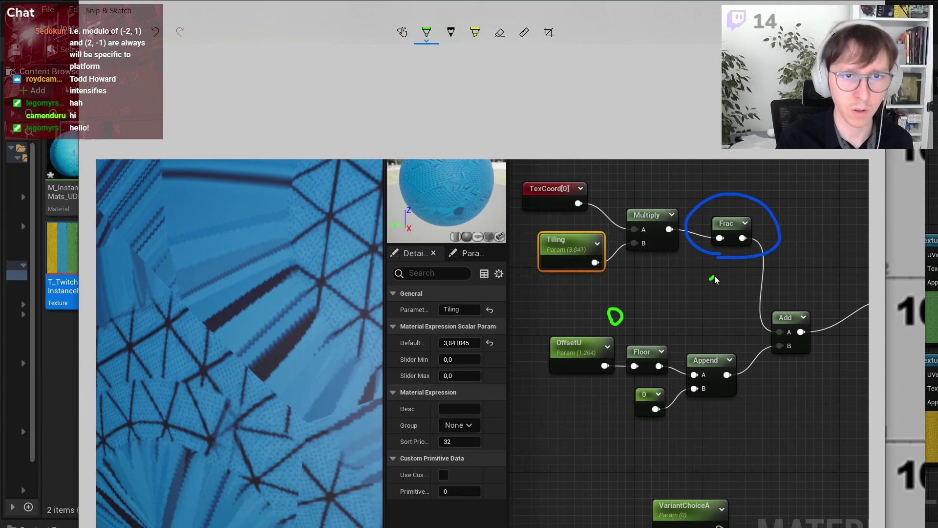
pyautogui.moveTo(665, 289)
pyautogui.mouseDown()
pyautogui.moveTo(708, 262)
pyautogui.moveTo(710, 270)
pyautogui.mouseUp()
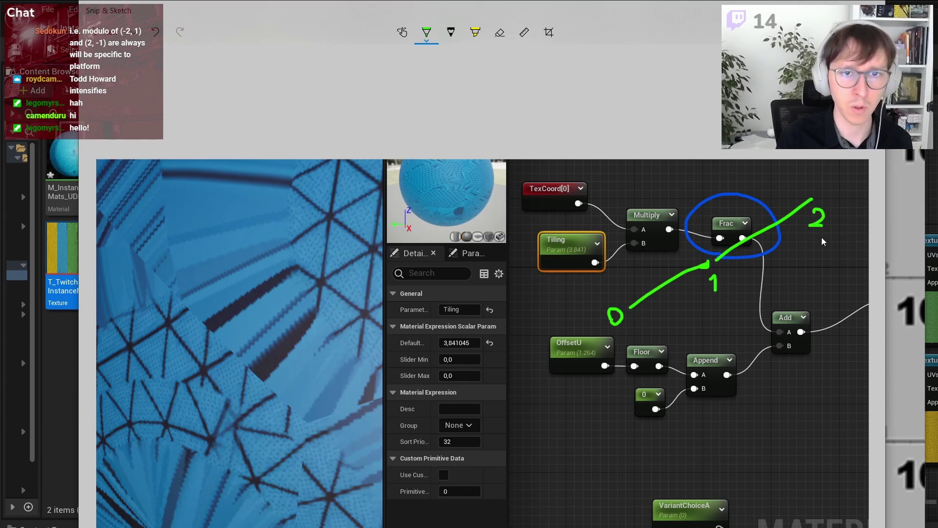
# Step: Sketch three green sawtooth ramp lines around Frac and Add on the capture
pyautogui.keyDown('ctrl'); pyautogui.scroll(3, 721, 267); pyautogui.keyUp('ctrl')
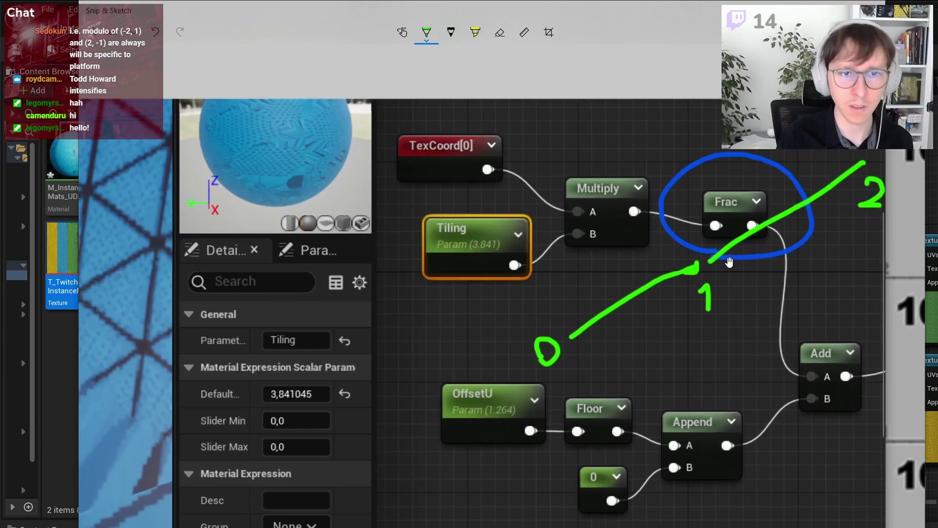
pyautogui.keyDown('shift'); pyautogui.hscroll(3, 704, 409); pyautogui.keyUp('shift')
pyautogui.hotkey('ctrl', 'z')
pyautogui.hotkey('ctrl', 'z')
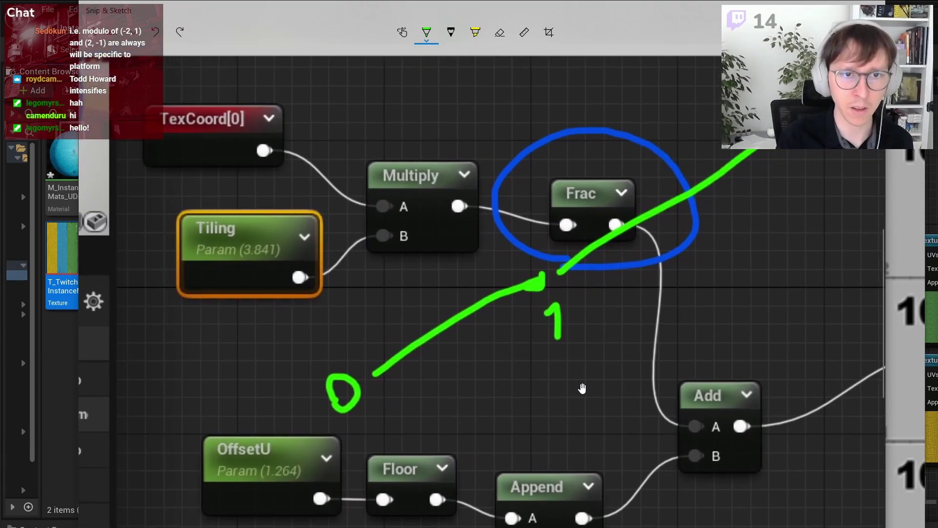
pyautogui.moveTo(586, 377); pyautogui.dragTo(728, 283)
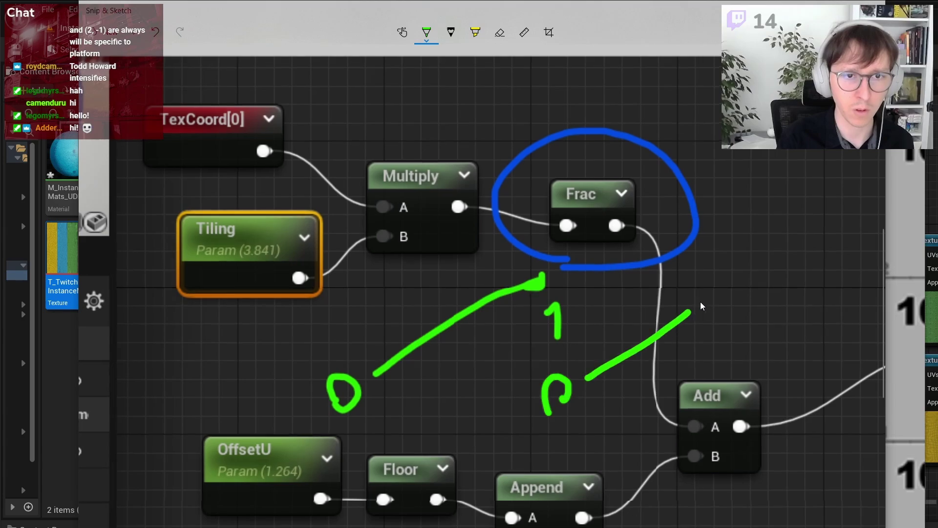
pyautogui.moveTo(768, 380)
pyautogui.mouseDown()
pyautogui.moveTo(830, 313)
pyautogui.moveTo(694, 379)
pyautogui.mouseUp()
pyautogui.moveTo(808, 313); pyautogui.dragTo(807, 314)
pyautogui.scroll(2, 782, 342)
pyautogui.keyDown('shift'); pyautogui.hscroll(3, 782, 343); pyautogui.keyUp('shift')
pyautogui.moveTo(660, 391); pyautogui.dragTo(755, 304)
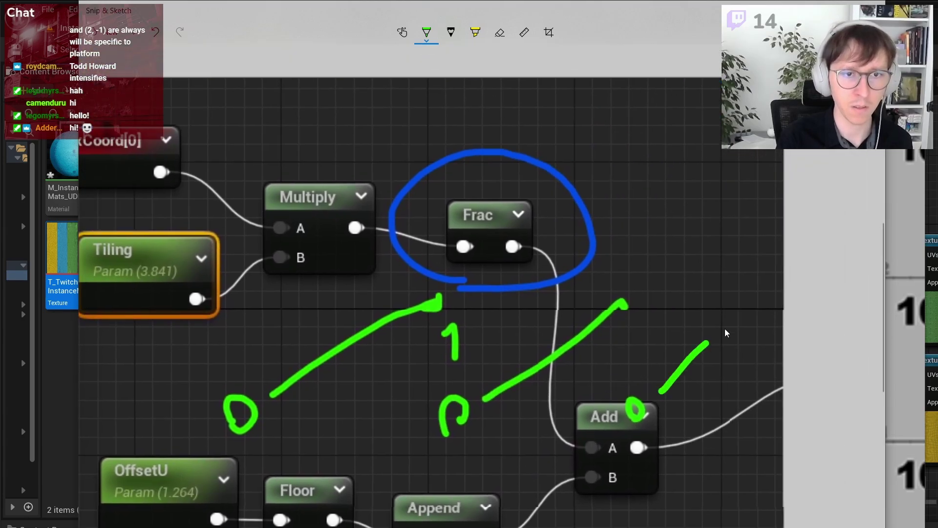
pyautogui.click(751, 294)
# Step: Add a red loop at the first ramp's peak, undoing trial yellow and red strokes
pyautogui.click(425, 34)
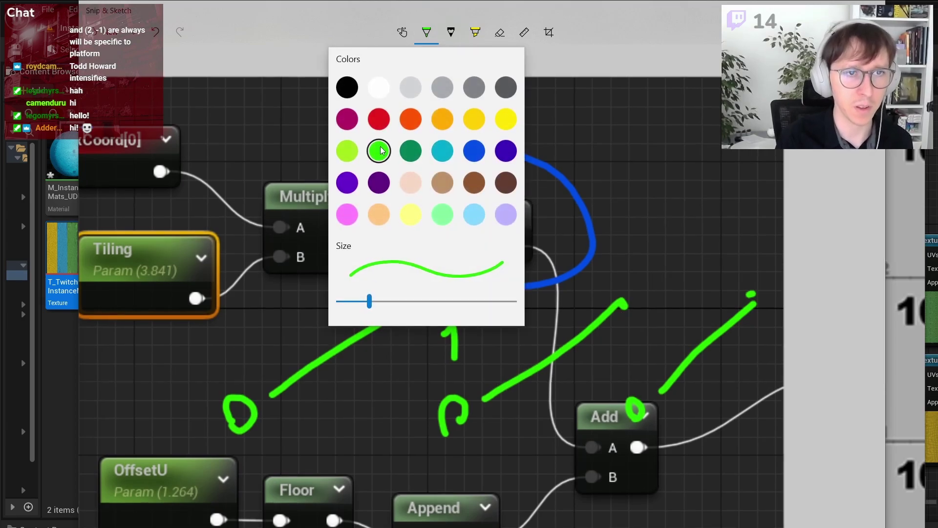
pyautogui.click(345, 117)
pyautogui.keyDown('ctrl'); pyautogui.scroll(3, 427, 270); pyautogui.keyUp('ctrl')
pyautogui.moveTo(470, 310); pyautogui.dragTo(421, 313)
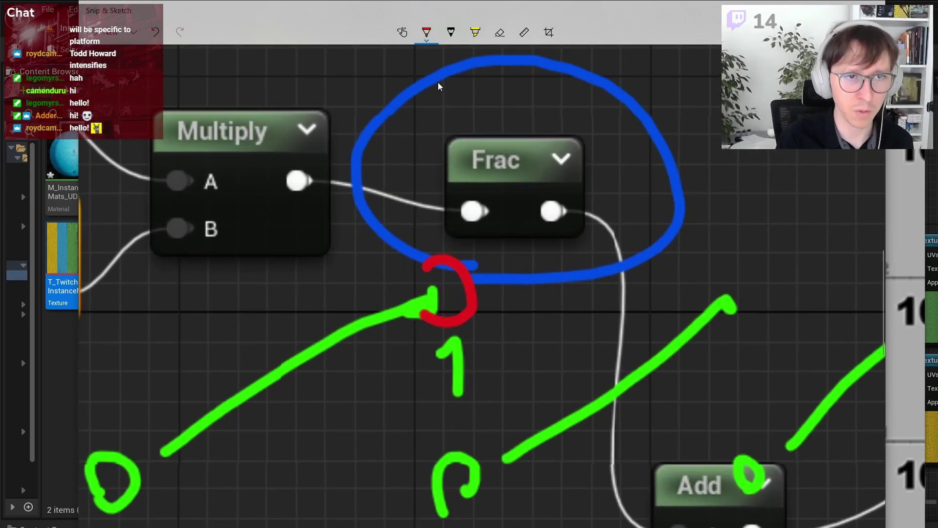
pyautogui.click(427, 34)
pyautogui.click(444, 119)
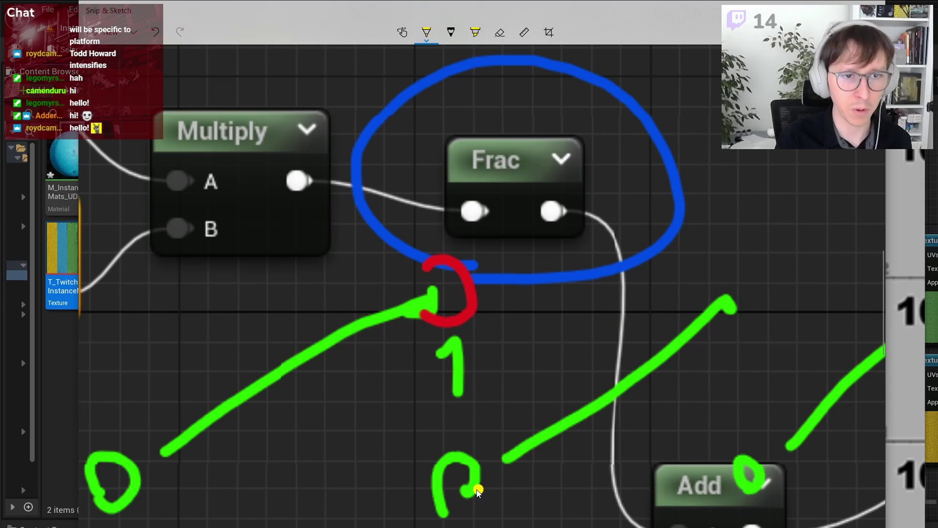
pyautogui.moveTo(501, 467); pyautogui.dragTo(486, 490)
pyautogui.hotkey('ctrl', 'z')
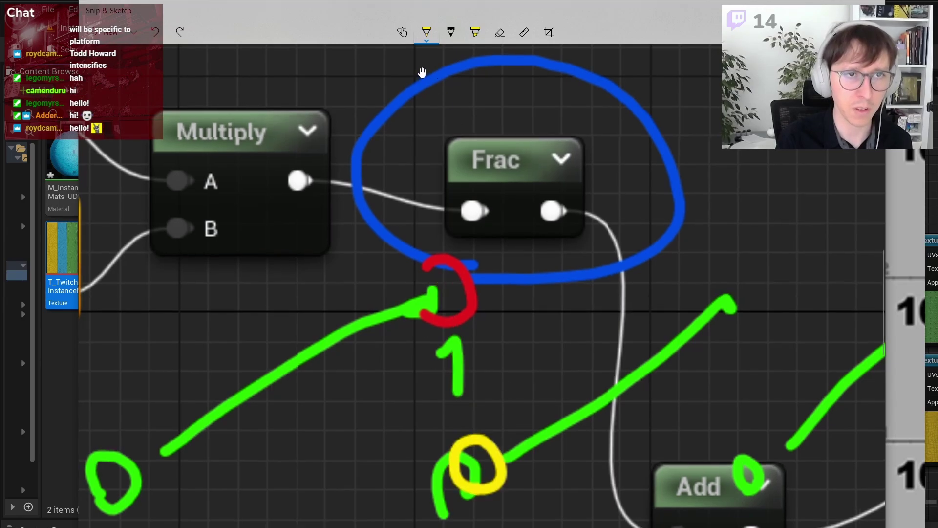
pyautogui.click(427, 32)
pyautogui.click(347, 118)
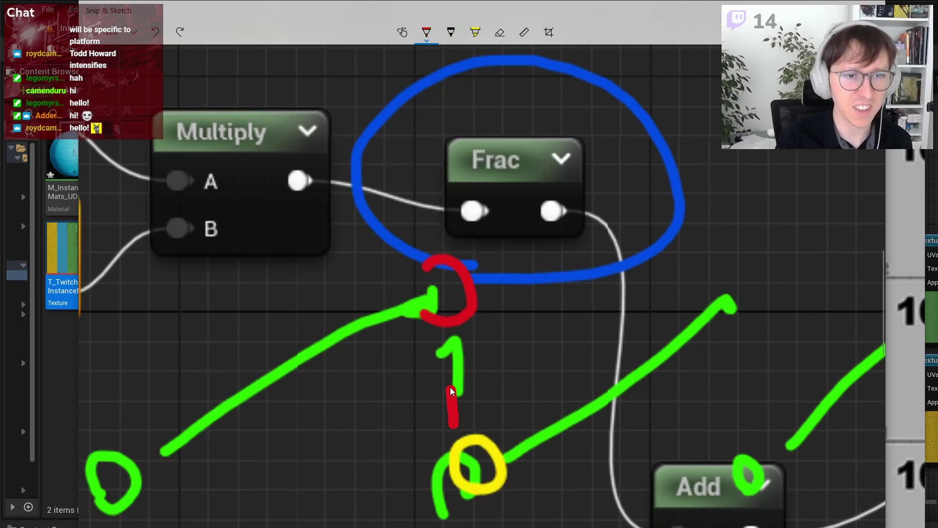
pyautogui.moveTo(450, 387); pyautogui.dragTo(446, 315)
pyautogui.hotkey('ctrl', 'z')
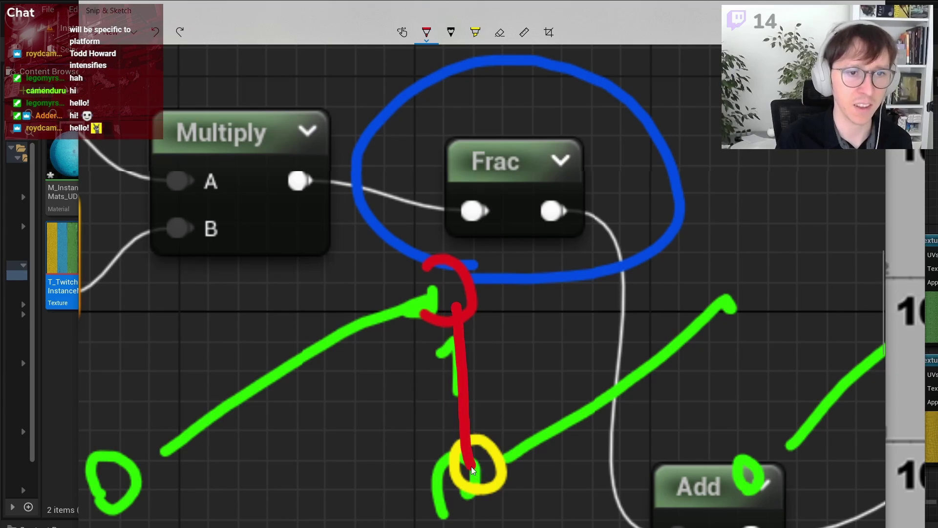
pyautogui.hotkey('ctrl', 'z')
# Step: Draw a red drop line from the loop down to the next ramp, then switch to the tile grid sketch
pyautogui.keyDown('ctrl'); pyautogui.scroll(1, 537, 366); pyautogui.keyUp('ctrl')
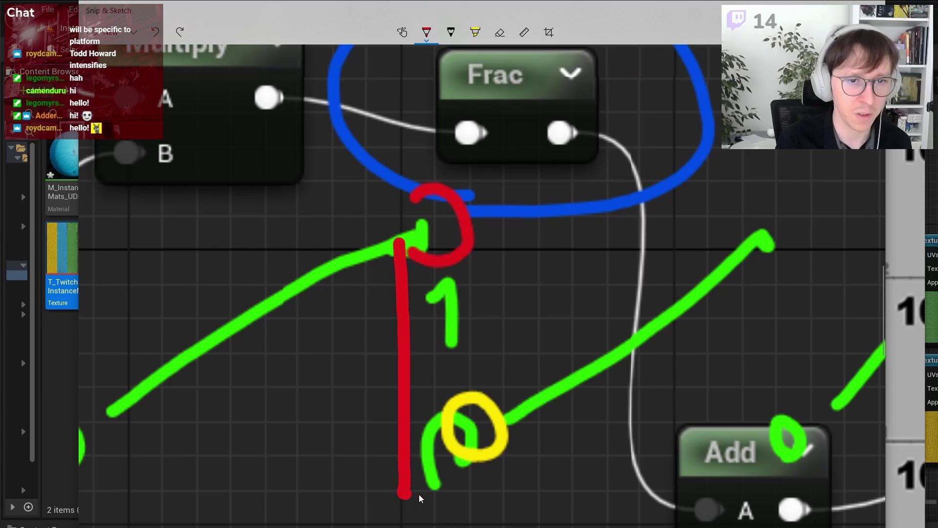
pyautogui.moveTo(399, 253); pyautogui.dragTo(650, 260)
pyautogui.hotkey('ctrl', 'z')
pyautogui.moveTo(422, 260); pyautogui.dragTo(420, 497)
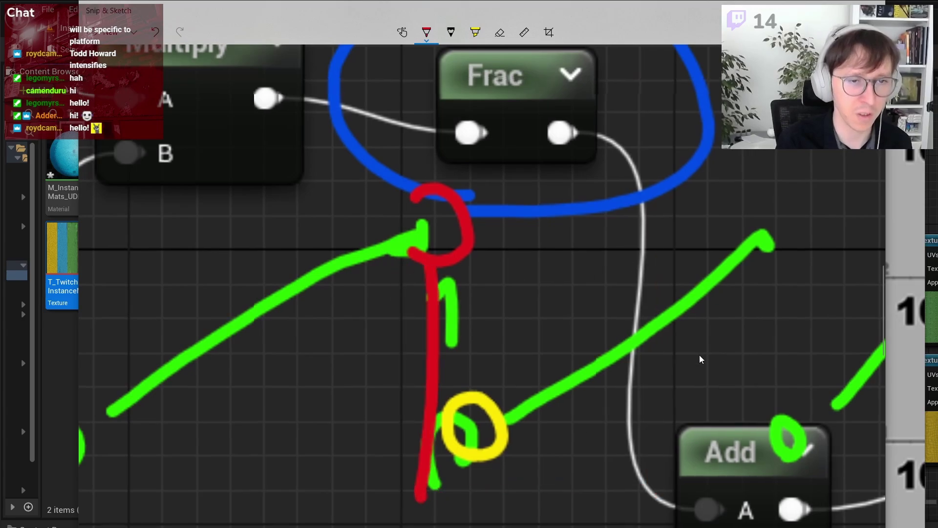
pyautogui.keyDown('ctrl'); pyautogui.scroll(-1, 620, 323); pyautogui.keyUp('ctrl')
pyautogui.keyDown('ctrl'); pyautogui.scroll(-1, 621, 323); pyautogui.keyUp('ctrl')
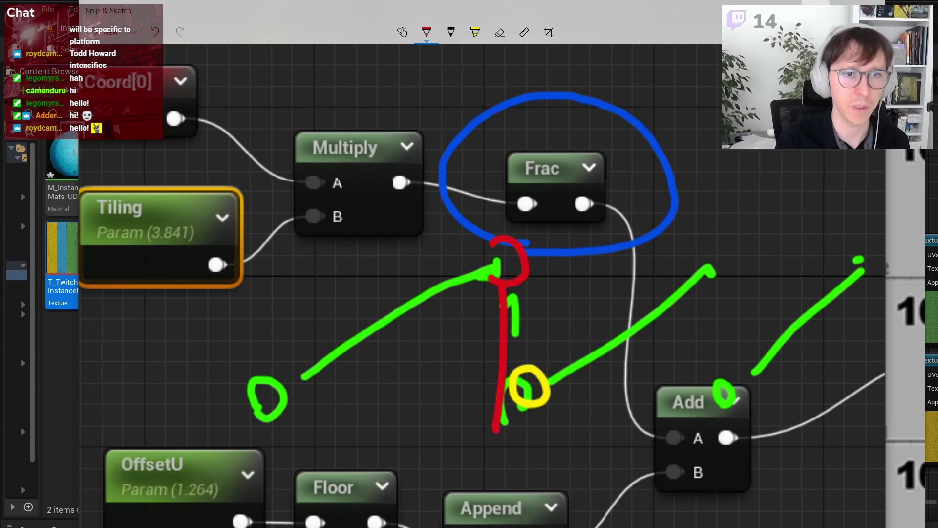
pyautogui.hotkey('alt', 'Tab')
pyautogui.hotkey('alt', 'Tab')
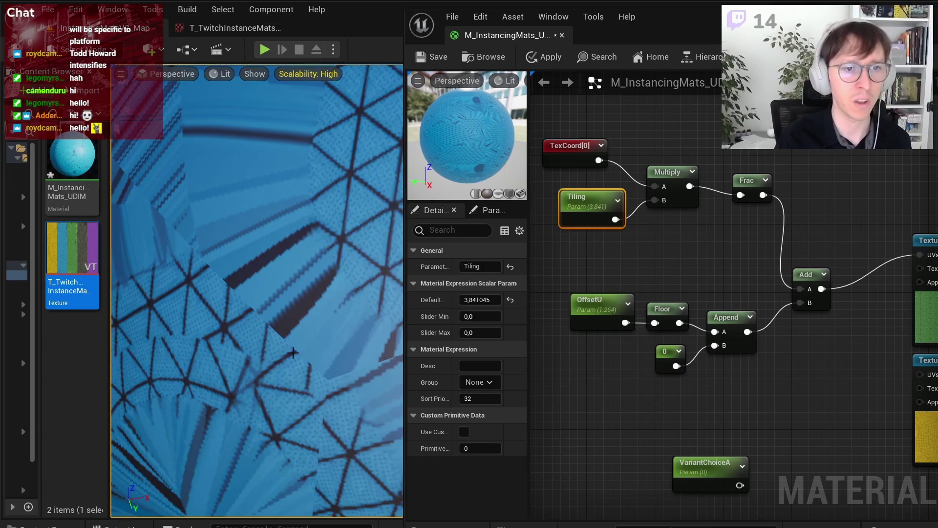
pyautogui.scroll(-5, 294, 354)
pyautogui.press('f')
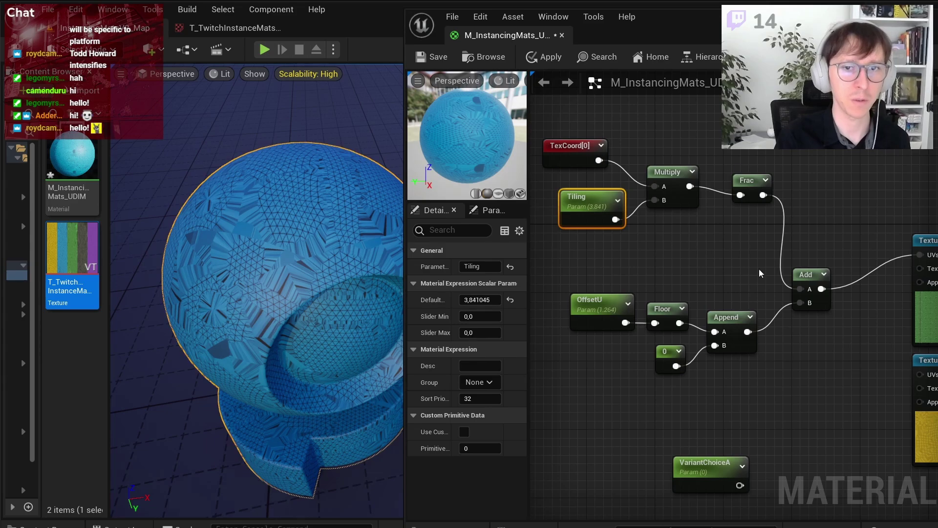
pyautogui.moveTo(758, 273); pyautogui.dragTo(631, 273, button='right')
pyautogui.moveTo(737, 175); pyautogui.dragTo(827, 176, button='right')
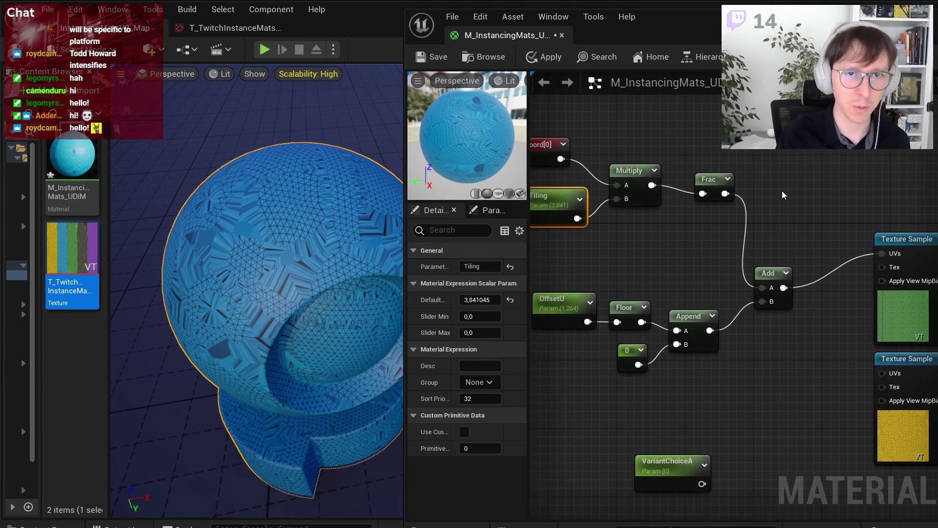
pyautogui.rightClick(782, 191)
pyautogui.write('ddx')
pyautogui.press('Return')
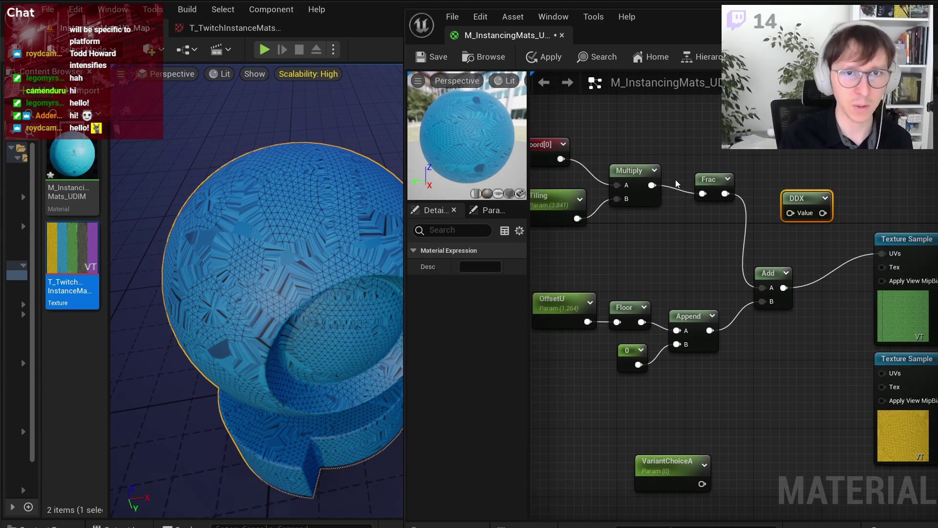
pyautogui.moveTo(653, 185); pyautogui.dragTo(792, 220)
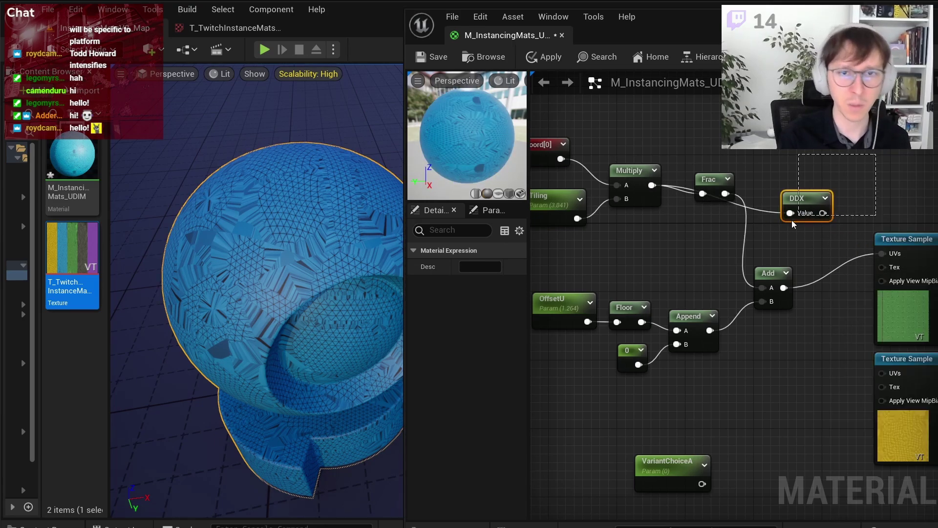
pyautogui.press('Delete')
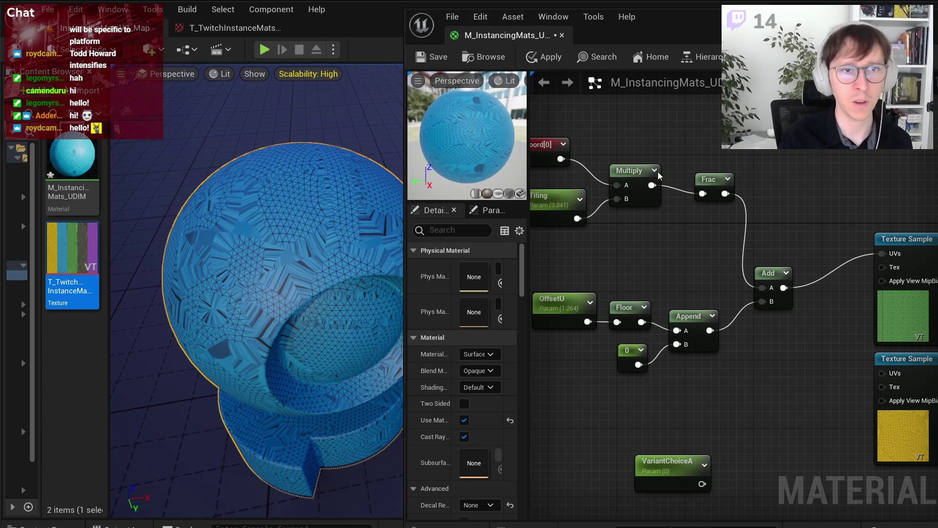
pyautogui.moveTo(256, 293)
pyautogui.mouseDown(button='right')
pyautogui.moveTo(264, 274)
pyautogui.moveTo(274, 294)
pyautogui.mouseUp(button='right')
pyautogui.moveTo(769, 255); pyautogui.dragTo(819, 261, button='right')
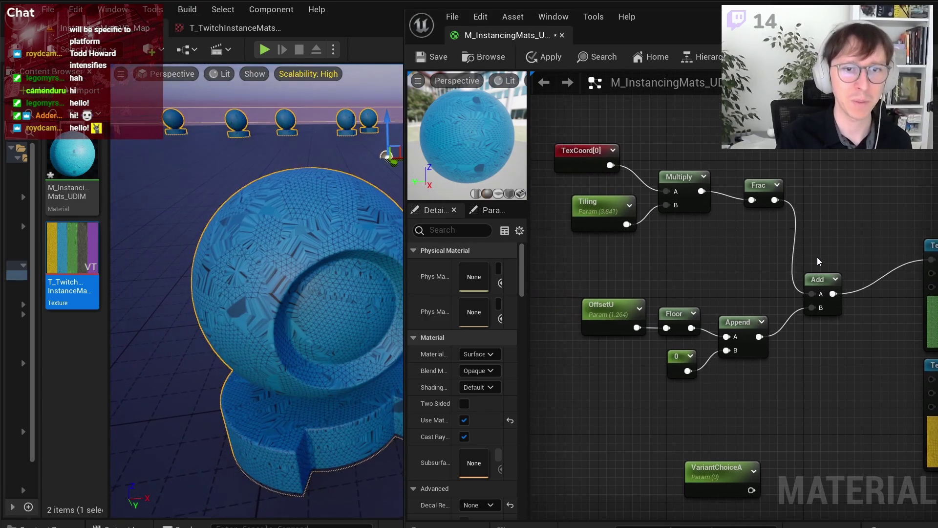
pyautogui.moveTo(718, 156); pyautogui.dragTo(597, 241)
pyautogui.click(875, 205)
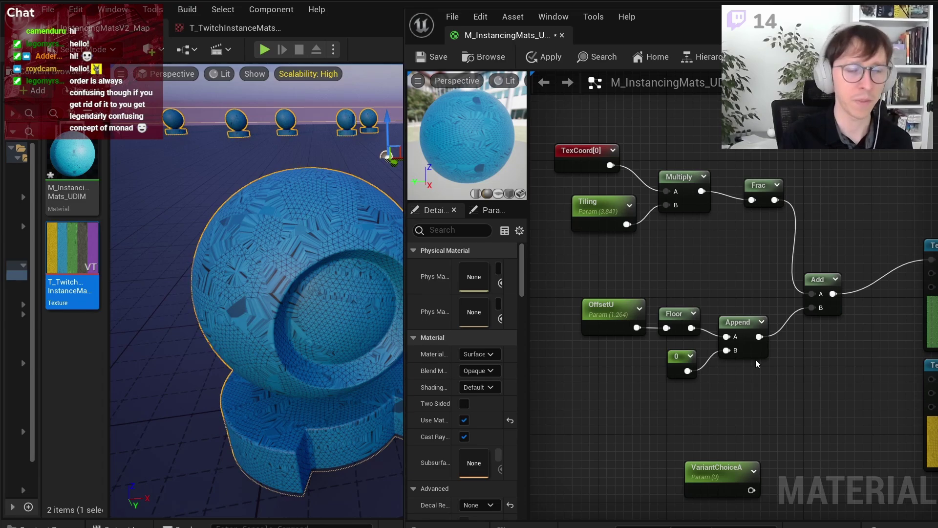
pyautogui.moveTo(638, 269); pyautogui.dragTo(675, 269, button='right')
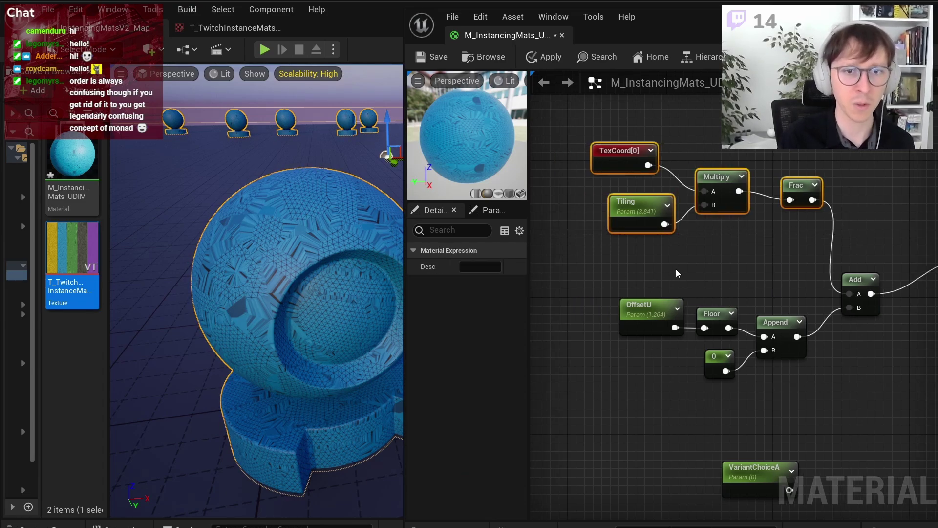
pyautogui.moveTo(630, 268); pyautogui.dragTo(848, 428)
pyautogui.moveTo(847, 423); pyautogui.dragTo(782, 421, button='right')
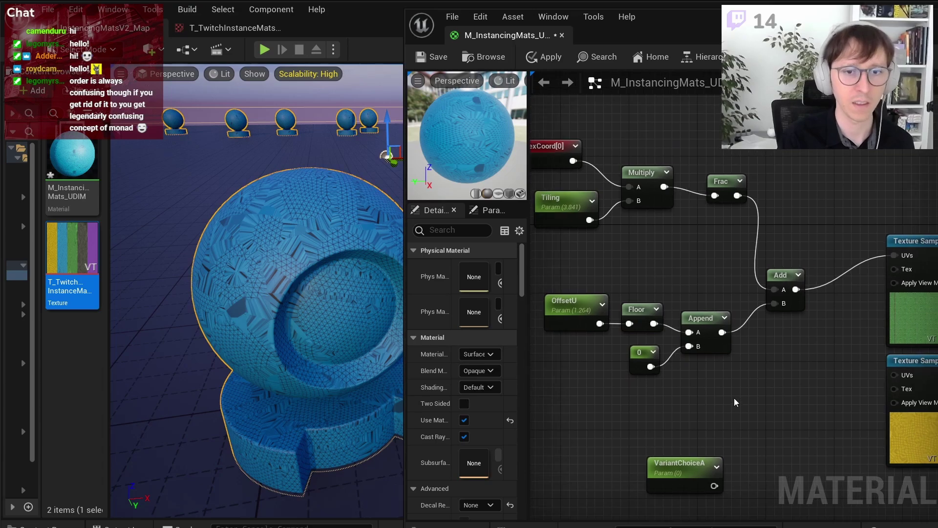
pyautogui.scroll(-1, 734, 398)
pyautogui.click(722, 464)
pyautogui.click(725, 468)
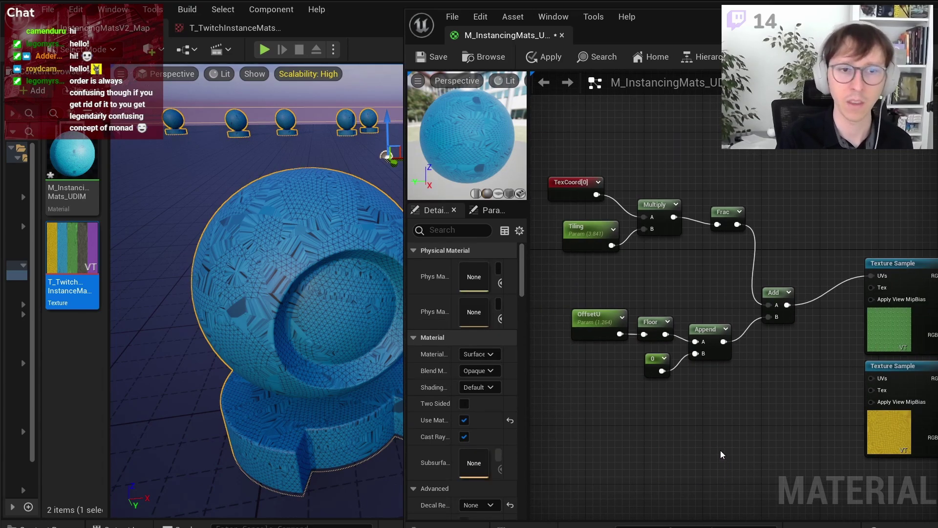
pyautogui.moveTo(718, 445); pyautogui.dragTo(697, 441, button='right')
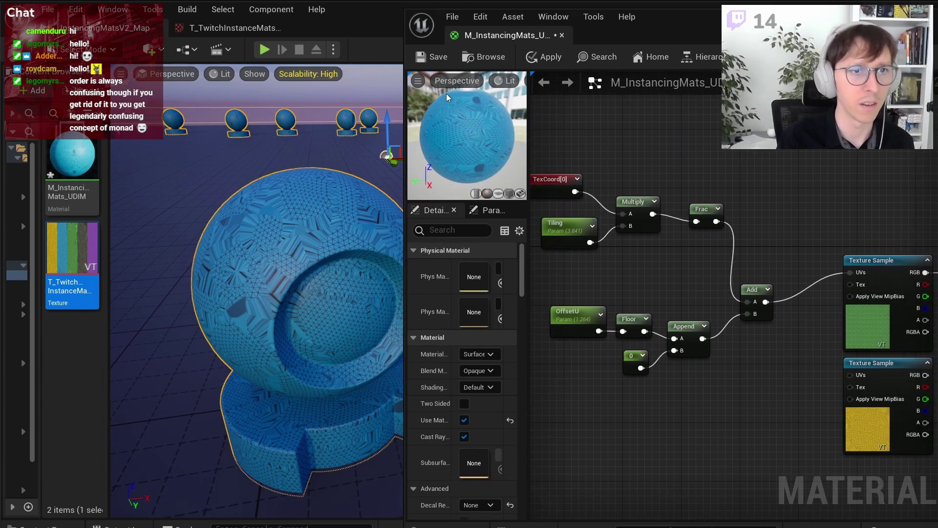
# Step: Commit Tiling at 1, save M_InstancingMats_UDIM, and pull the viewport back over many spheres
pyautogui.click(569, 230)
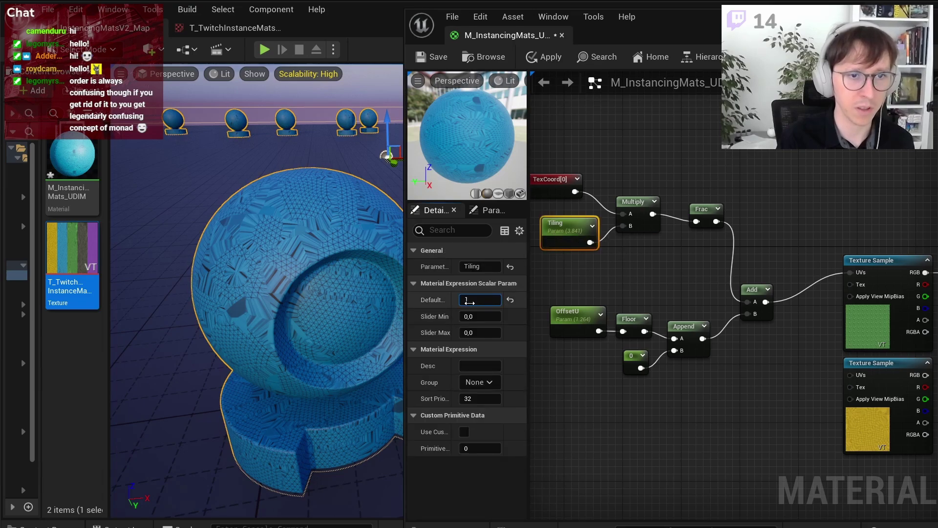
pyautogui.press('Return')
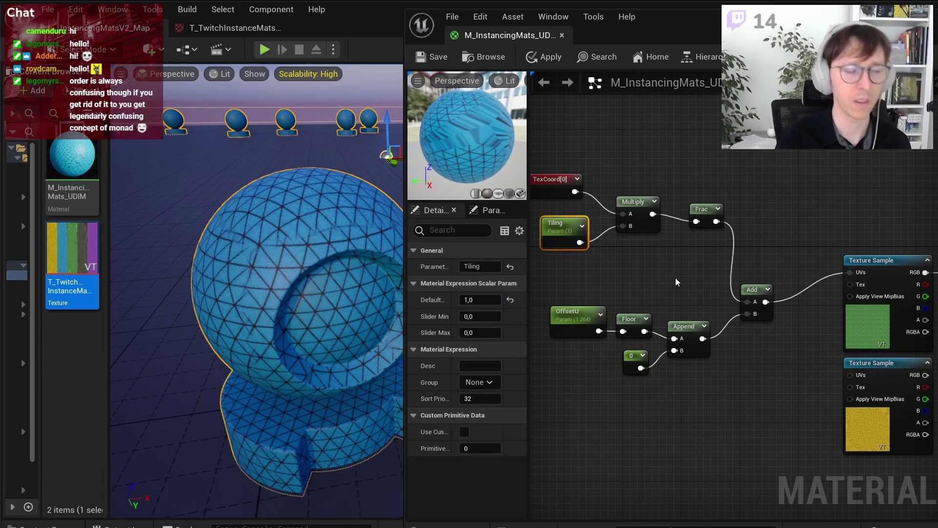
pyautogui.moveTo(274, 294); pyautogui.dragTo(264, 298, button='right')
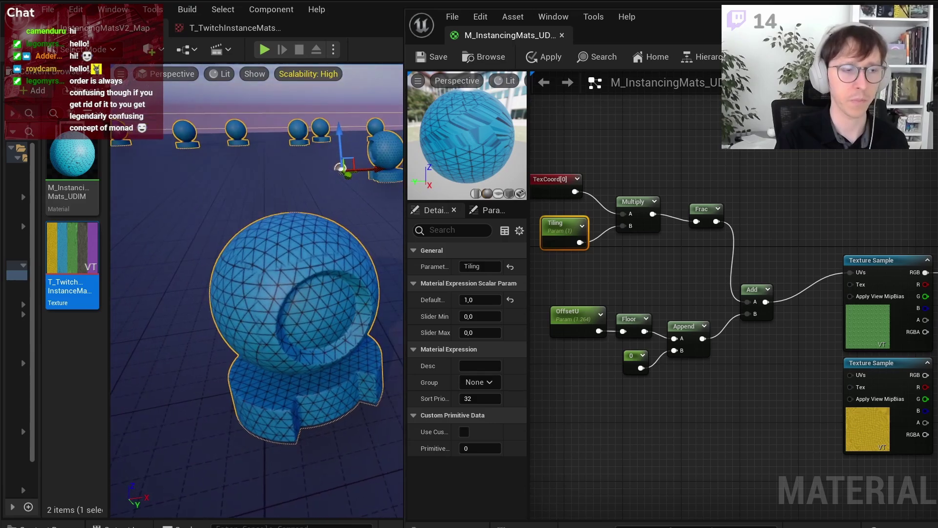
pyautogui.click(427, 54)
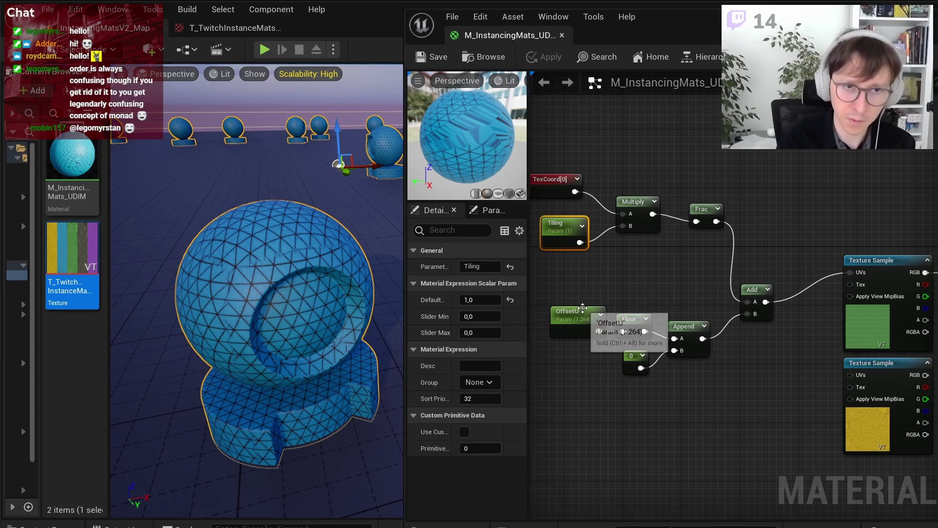
pyautogui.moveTo(638, 267); pyautogui.dragTo(746, 271, button='right')
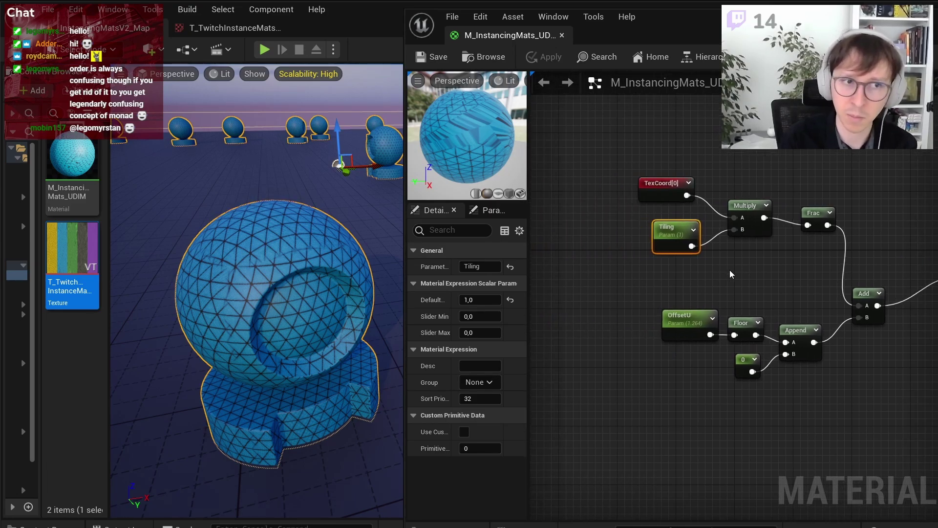
pyautogui.moveTo(314, 233); pyautogui.dragTo(293, 230, button='right')
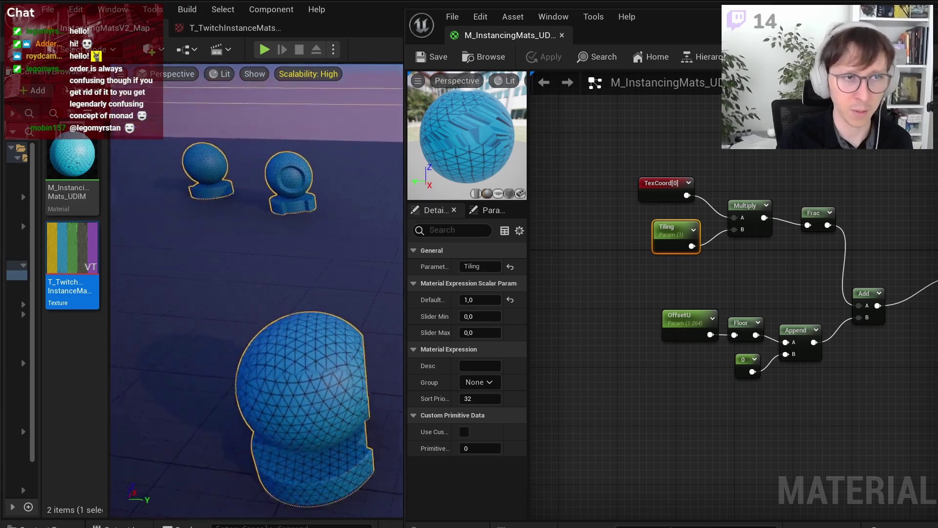
pyautogui.moveTo(293, 230); pyautogui.dragTo(303, 235, button='right')
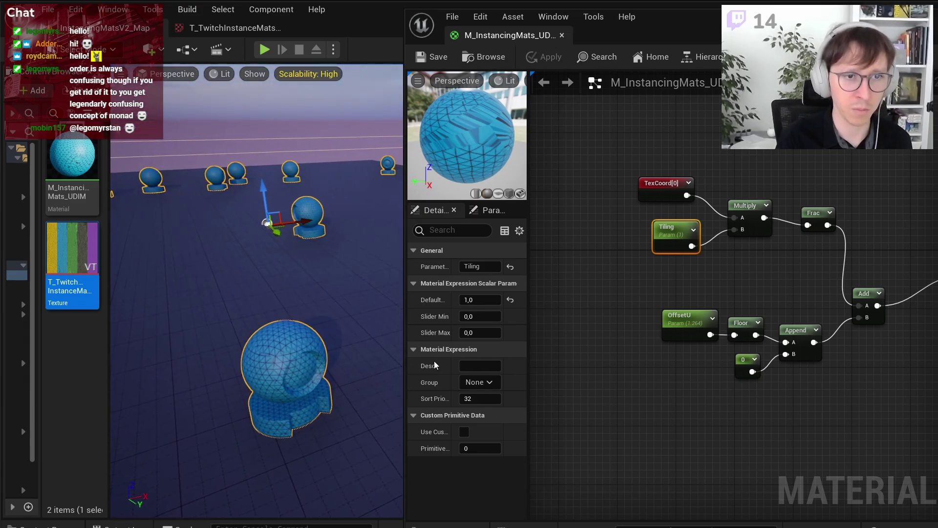
# Step: In BP_Instancing_Scatter4's own Details settings, change Num Instances from 20 to 300
pyautogui.moveTo(636, 22); pyautogui.dragTo(684, 525)
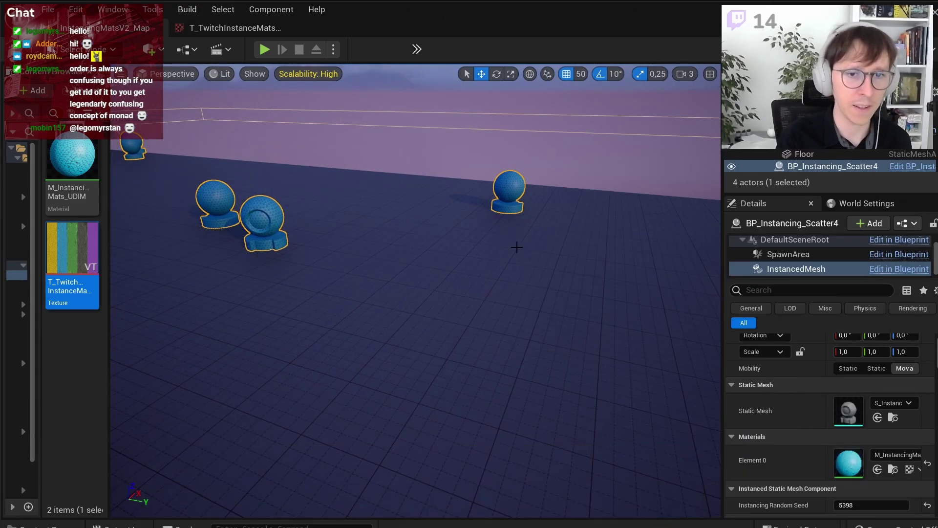
pyautogui.scroll(-1, 831, 415)
pyautogui.scroll(-1, 791, 465)
pyautogui.scroll(-1, 790, 465)
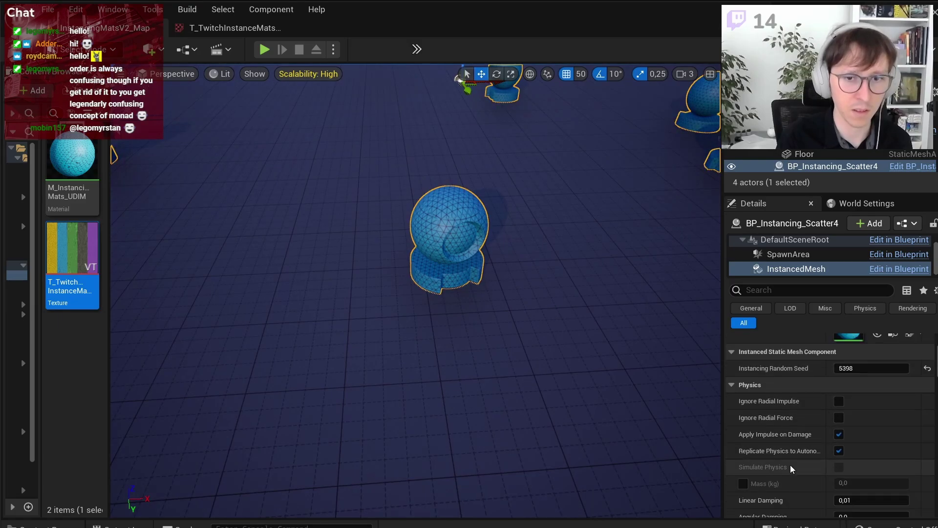
pyautogui.scroll(-1, 790, 465)
pyautogui.scroll(-1, 787, 455)
pyautogui.scroll(5, 782, 435)
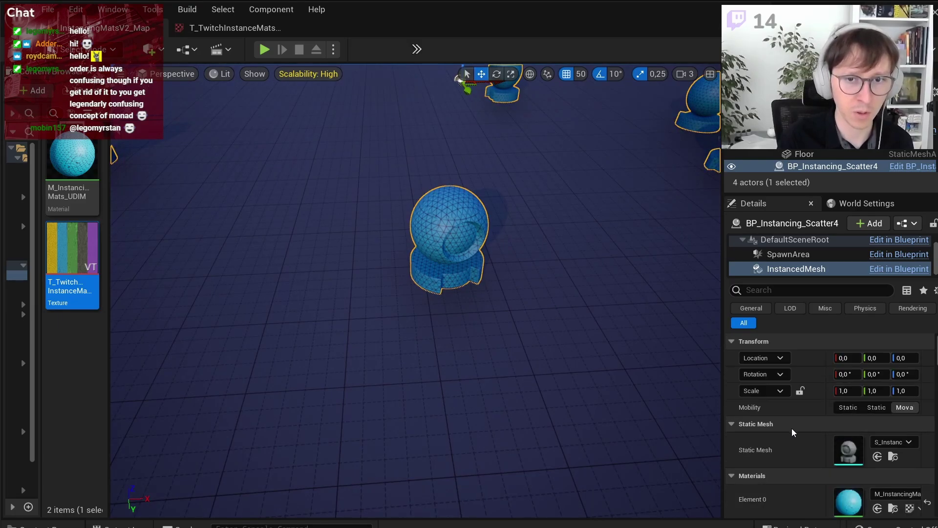
pyautogui.click(795, 240)
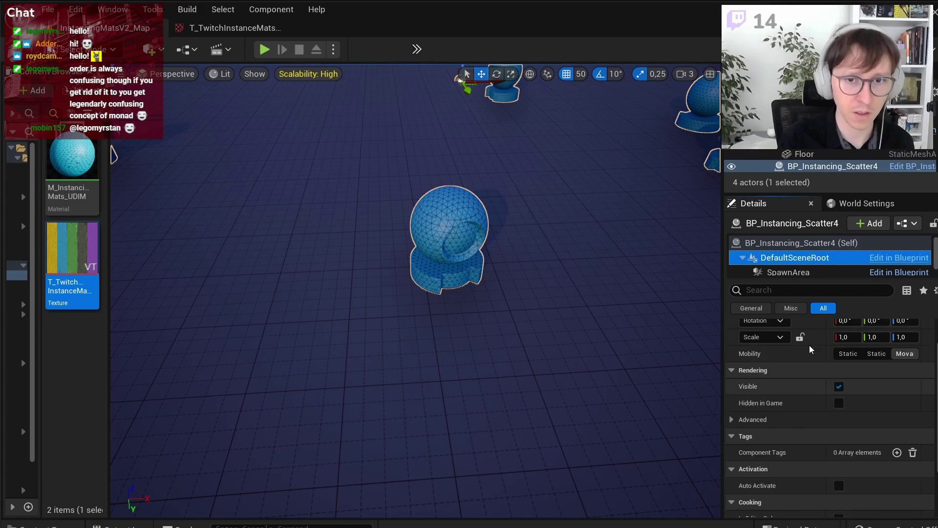
pyautogui.click(802, 243)
pyautogui.scroll(-2, 804, 389)
pyautogui.scroll(1, 807, 394)
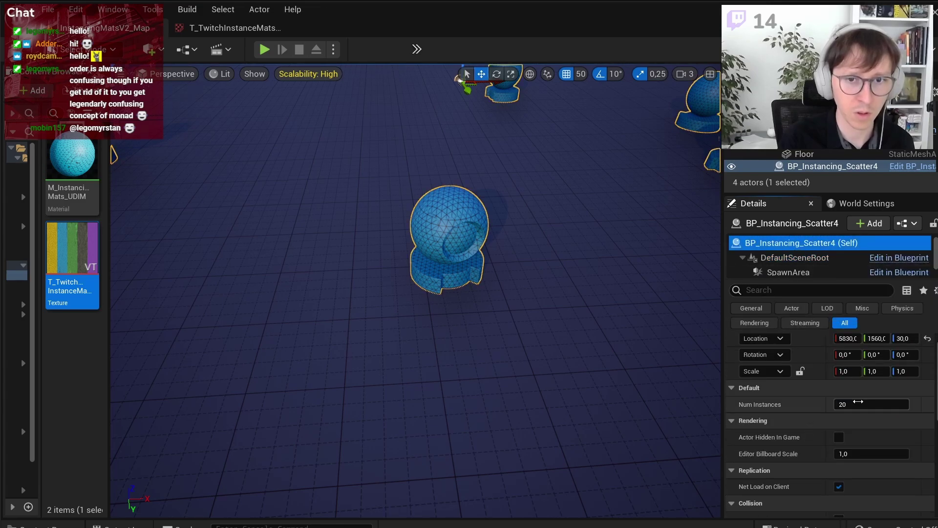
pyautogui.click(858, 401)
pyautogui.write('300')
pyautogui.press('Return')
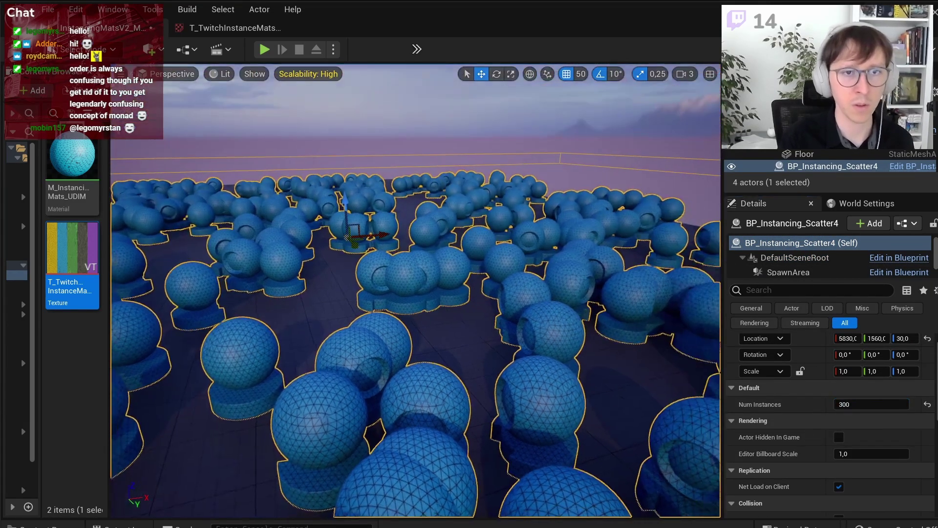
pyautogui.click(473, 157)
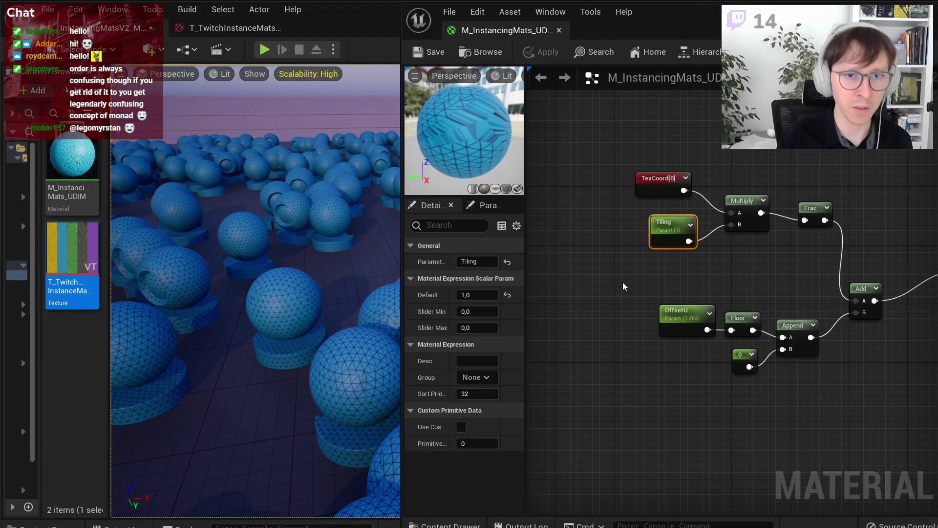
# Step: Add a PerInstanceRandom node and place it below OffsetU
pyautogui.click(623, 283)
pyautogui.scroll(2, 658, 302)
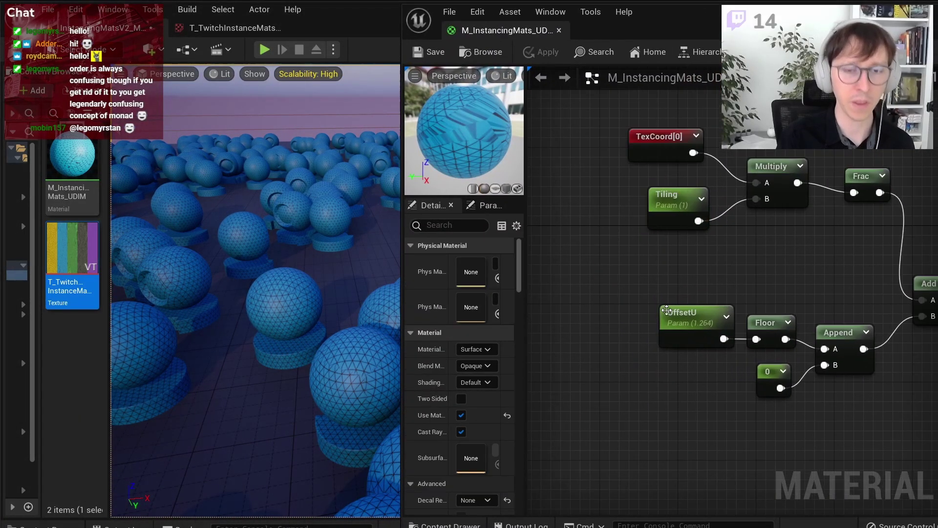
pyautogui.rightClick(585, 379)
pyautogui.write('per ins')
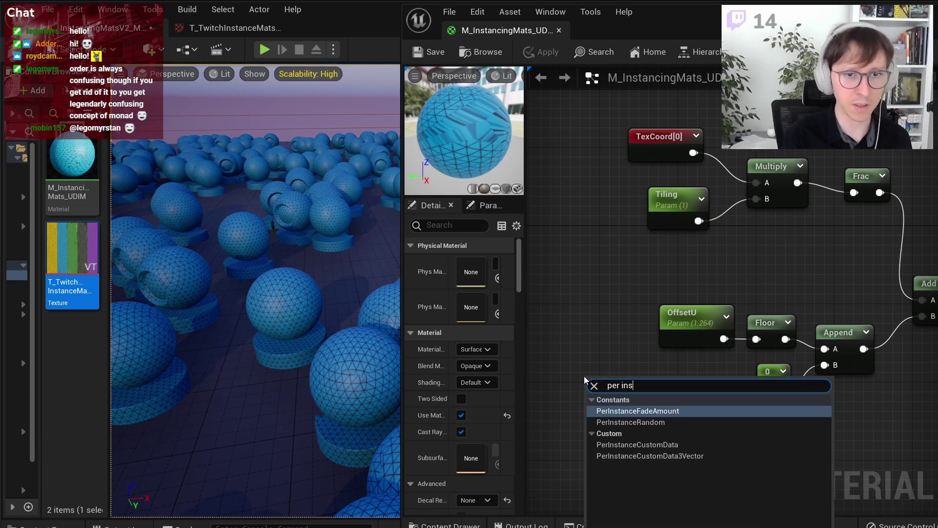
pyautogui.press('Down')
pyautogui.press('Return')
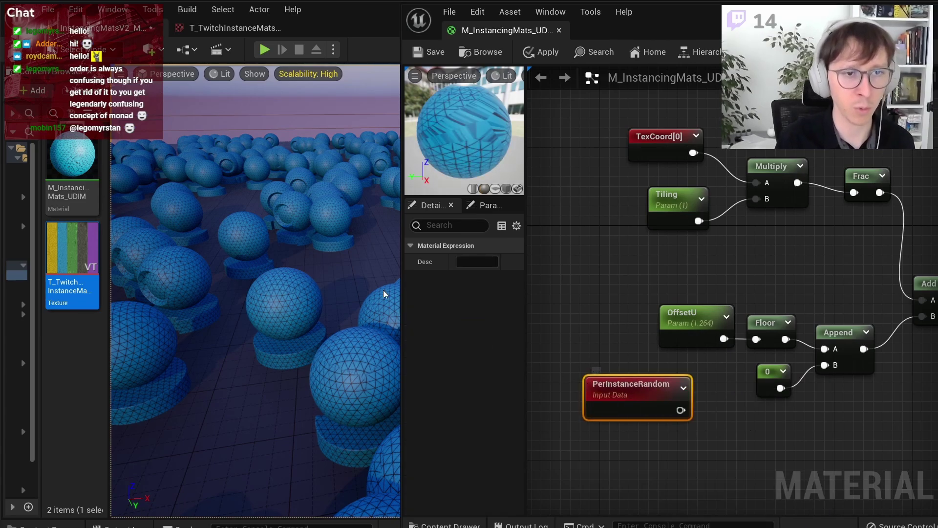
pyautogui.moveTo(677, 354); pyautogui.dragTo(644, 344, button='right')
pyautogui.click(624, 300)
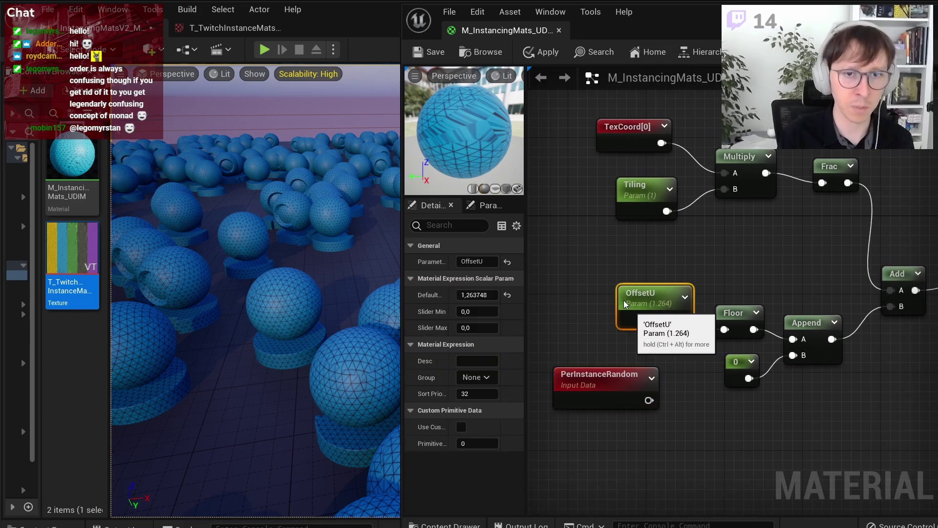
pyautogui.moveTo(623, 300); pyautogui.dragTo(585, 242)
pyautogui.moveTo(640, 395); pyautogui.dragTo(587, 324)
pyautogui.moveTo(587, 324); pyautogui.dragTo(639, 328, button='right')
pyautogui.moveTo(649, 331)
pyautogui.mouseDown()
pyautogui.moveTo(672, 357)
pyautogui.moveTo(659, 372)
pyautogui.mouseUp()
# Step: Feed PerInstanceRandom into a new Multiply and add a NumVariantsInUdim scalar parameter, default 5
pyautogui.click(676, 364)
pyautogui.click(614, 341)
pyautogui.click(673, 348)
pyautogui.click(577, 394)
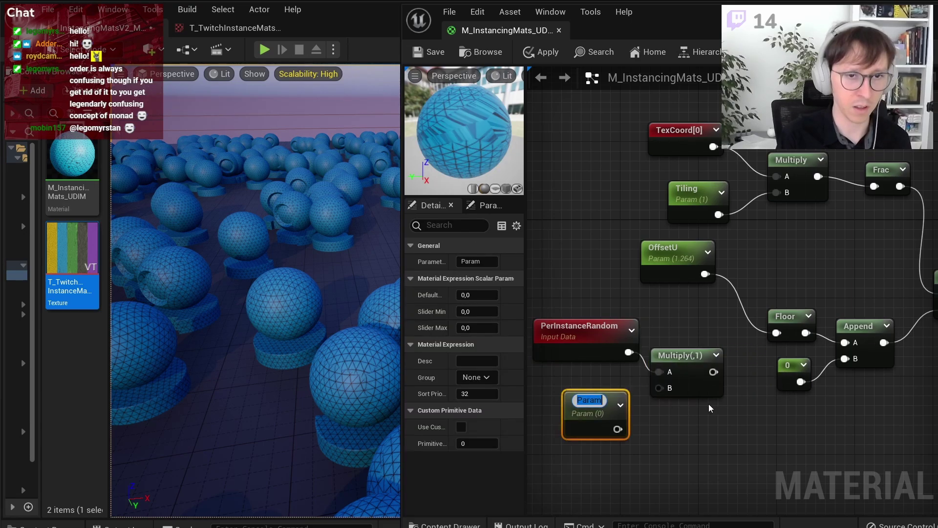
pyautogui.write('Num')
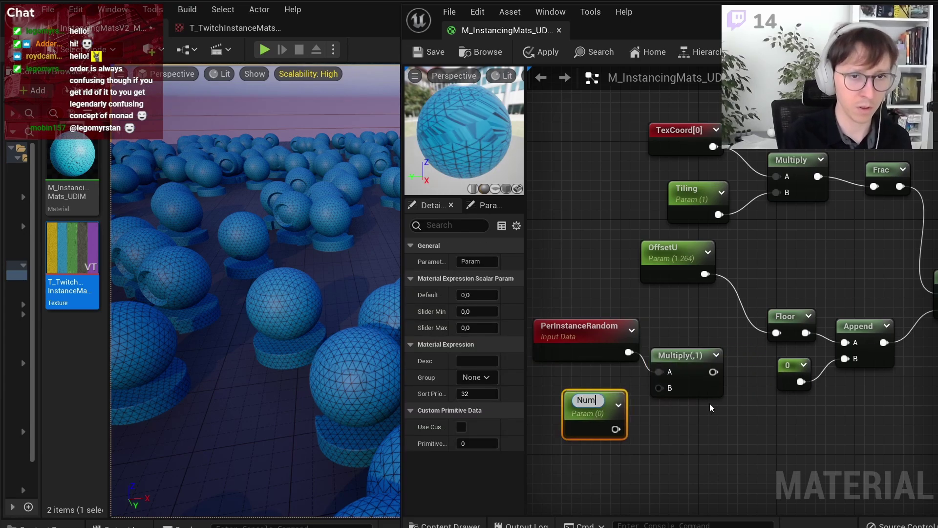
pyautogui.write('VariantsInUdim')
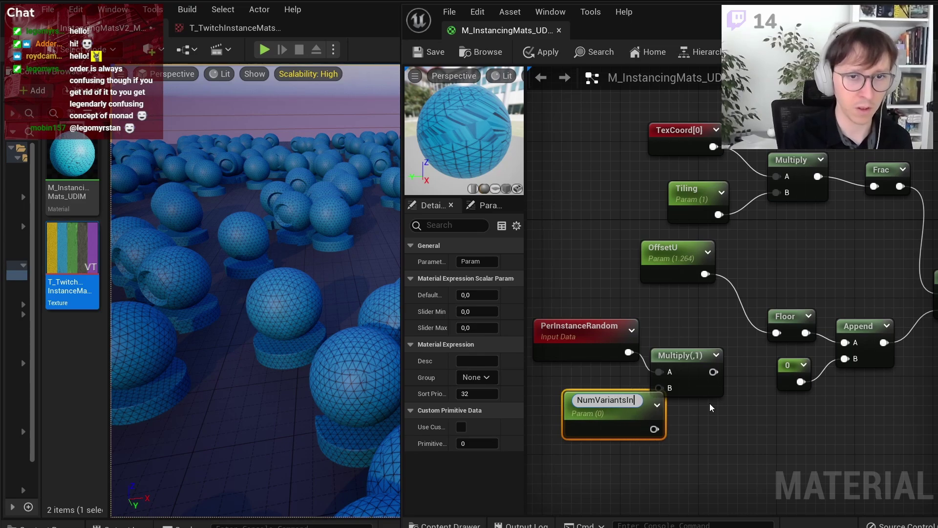
pyautogui.press('Return')
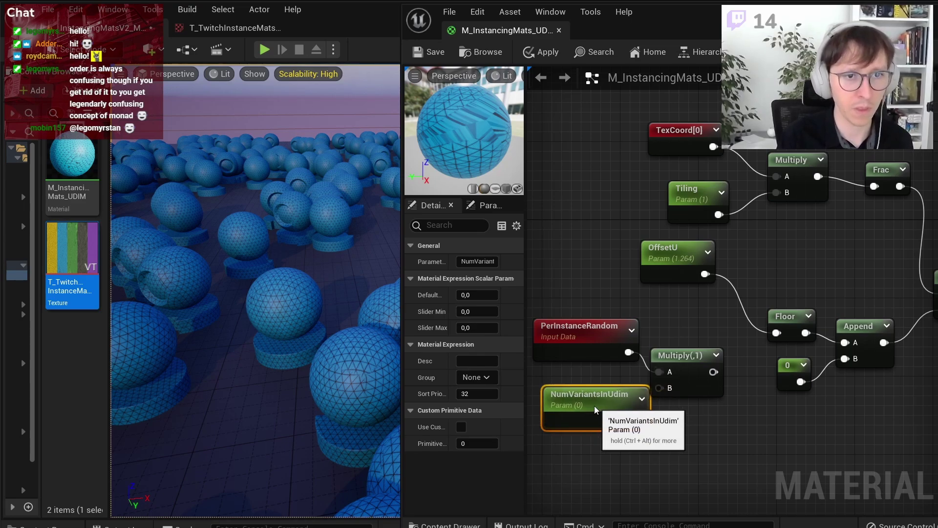
pyautogui.moveTo(594, 406); pyautogui.dragTo(600, 384)
pyautogui.write('5')
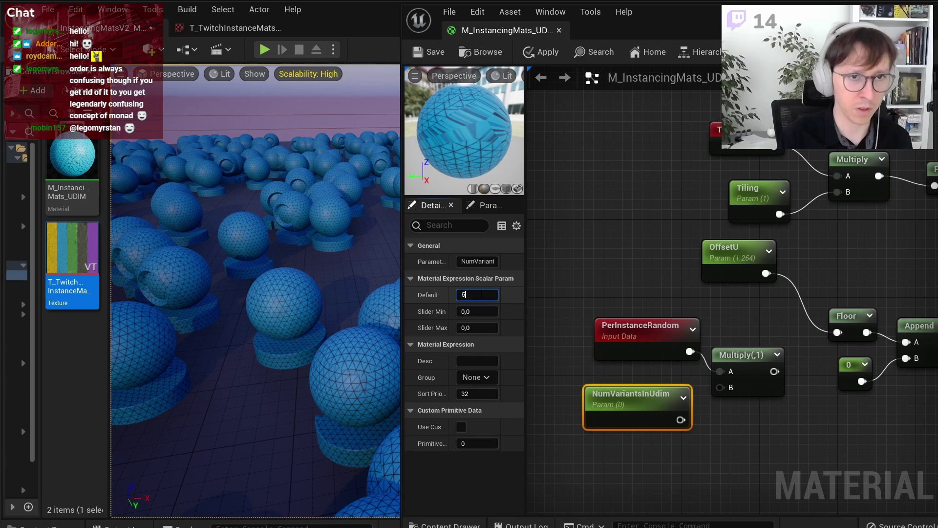
pyautogui.click(705, 431)
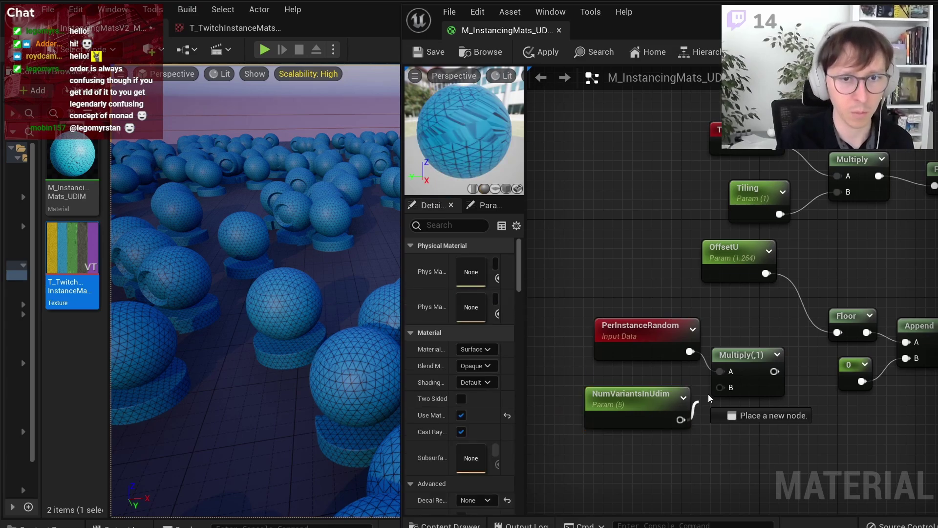
# Step: Connect NumVariantsInUdim to Multiply B and wire the Multiply into Floor instead of OffsetU
pyautogui.moveTo(801, 422); pyautogui.dragTo(716, 436, button='right')
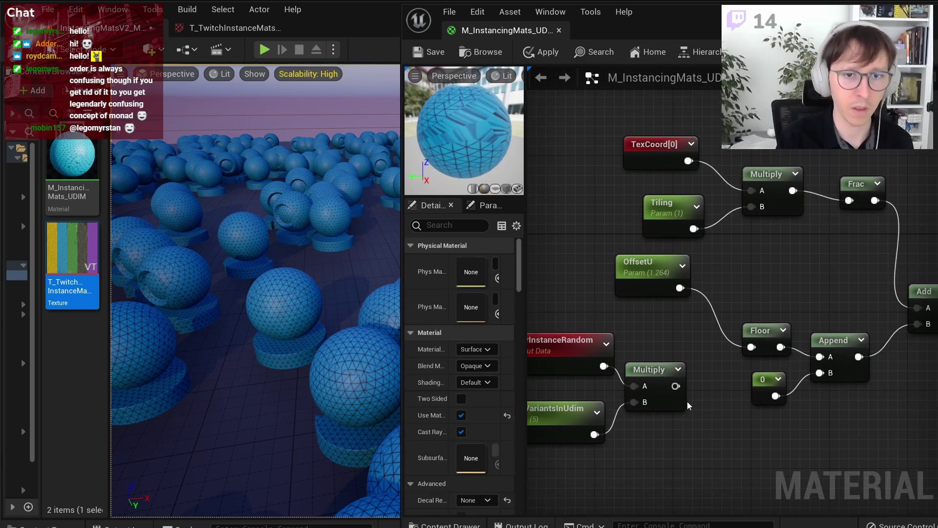
pyautogui.moveTo(676, 386); pyautogui.dragTo(752, 347)
pyautogui.moveTo(684, 455)
pyautogui.mouseDown()
pyautogui.moveTo(590, 341)
pyautogui.moveTo(608, 331)
pyautogui.mouseUp()
pyautogui.click(702, 447)
pyautogui.scroll(-1, 772, 418)
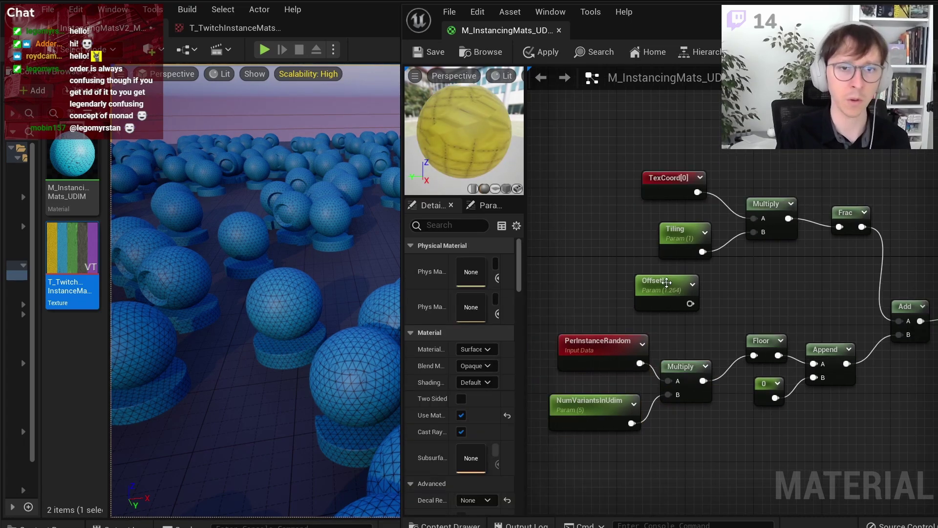
# Step: Tidy the graph, moving OffsetU and the 0 constant down out of the way
pyautogui.moveTo(667, 282); pyautogui.dragTo(607, 503)
pyautogui.moveTo(713, 428)
pyautogui.mouseDown()
pyautogui.moveTo(603, 330)
pyautogui.moveTo(622, 307)
pyautogui.mouseUp()
pyautogui.click(748, 433)
pyautogui.moveTo(747, 424); pyautogui.dragTo(766, 437, button='right')
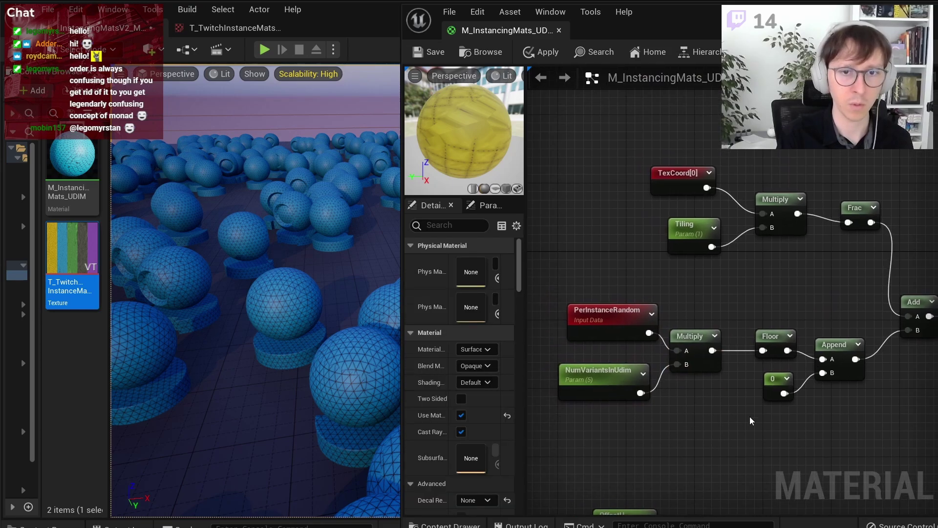
pyautogui.moveTo(770, 394); pyautogui.dragTo(774, 460)
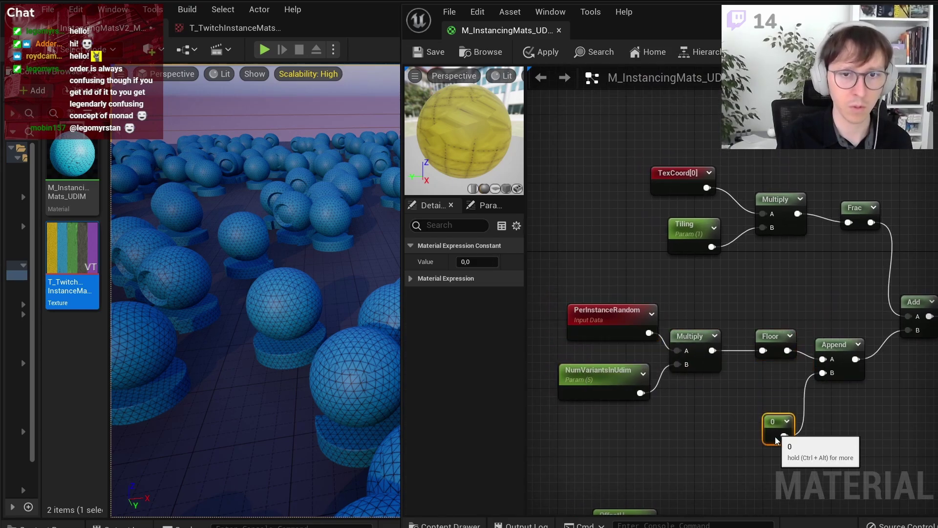
# Step: Wrap the random-row nodes in a comment titled 'Pick random texture (row) from the UDIM'
pyautogui.moveTo(791, 386); pyautogui.dragTo(602, 319)
pyautogui.rightClick(601, 317)
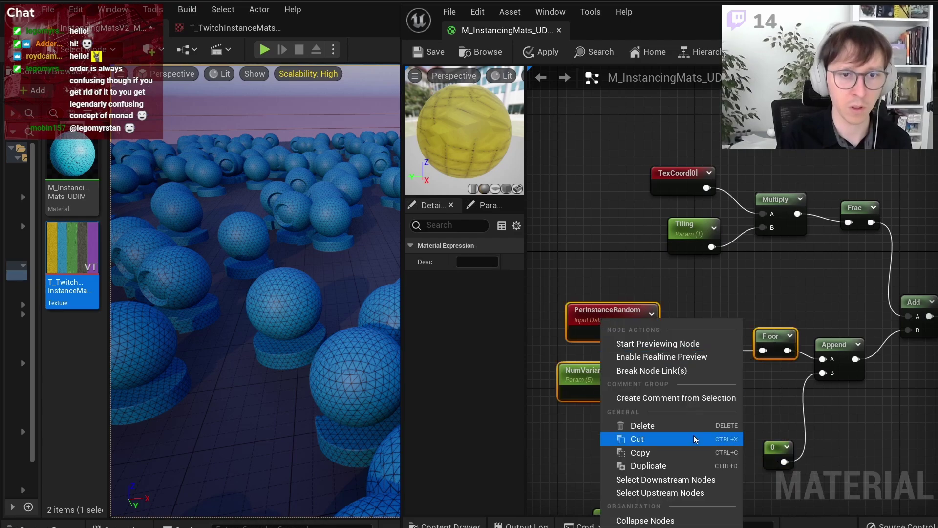
pyautogui.click(677, 398)
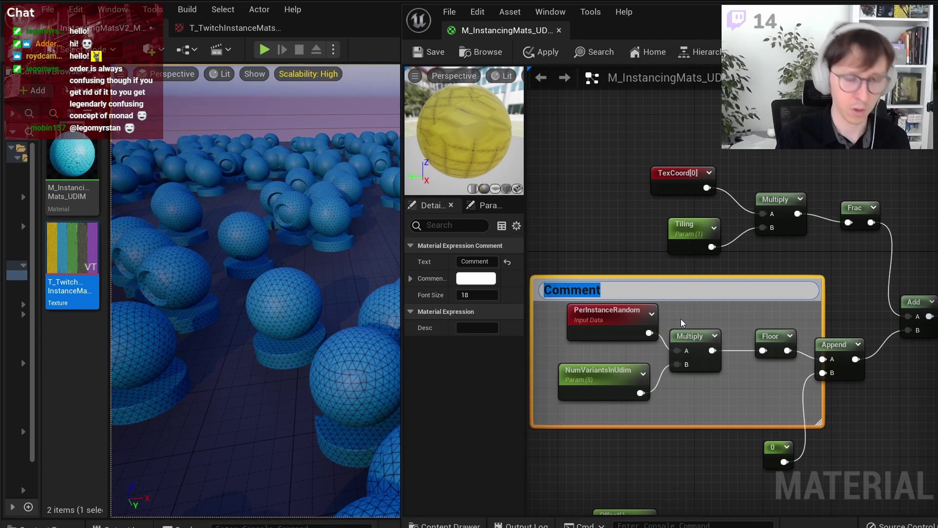
pyautogui.write('Pick rand')
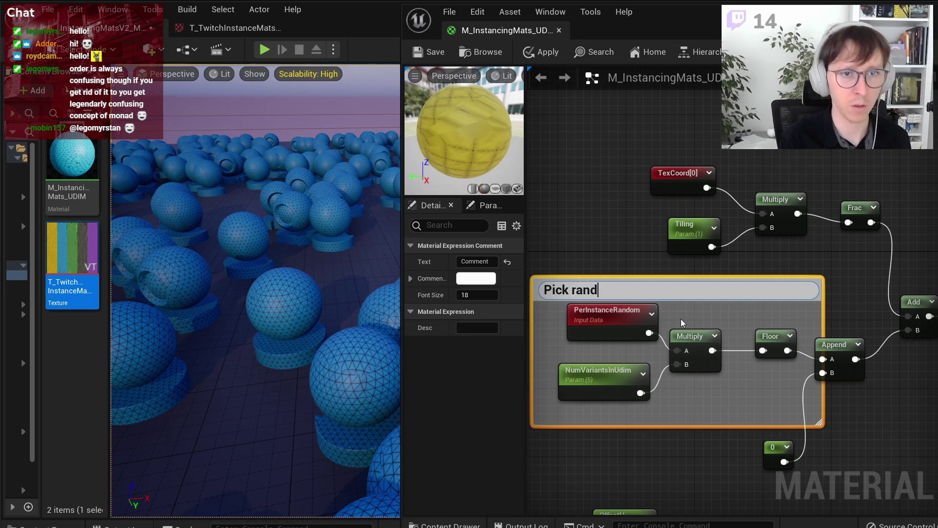
pyautogui.write('om tex')
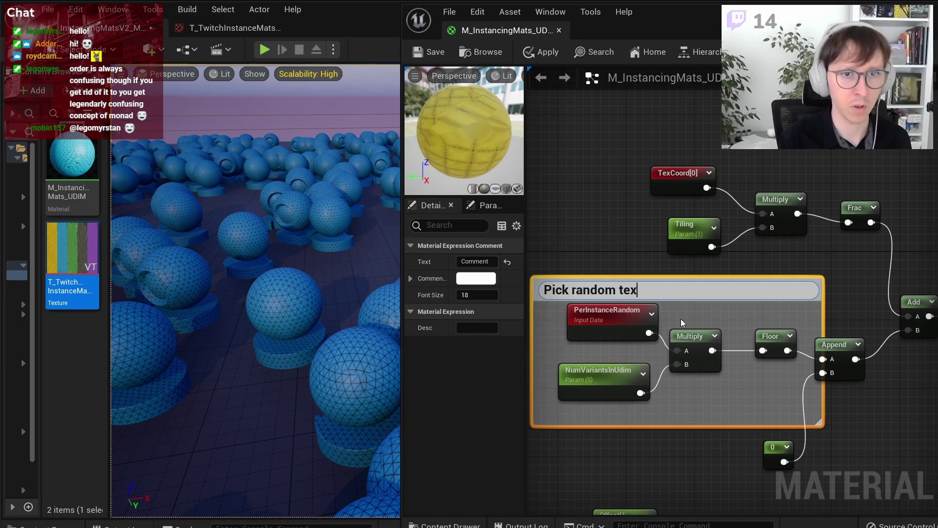
pyautogui.write('ture from the UD')
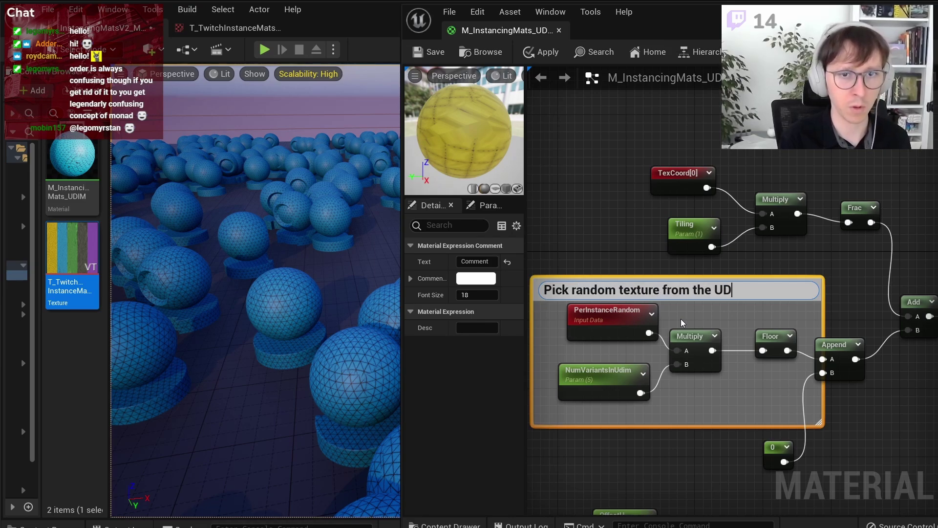
pyautogui.write('IM')
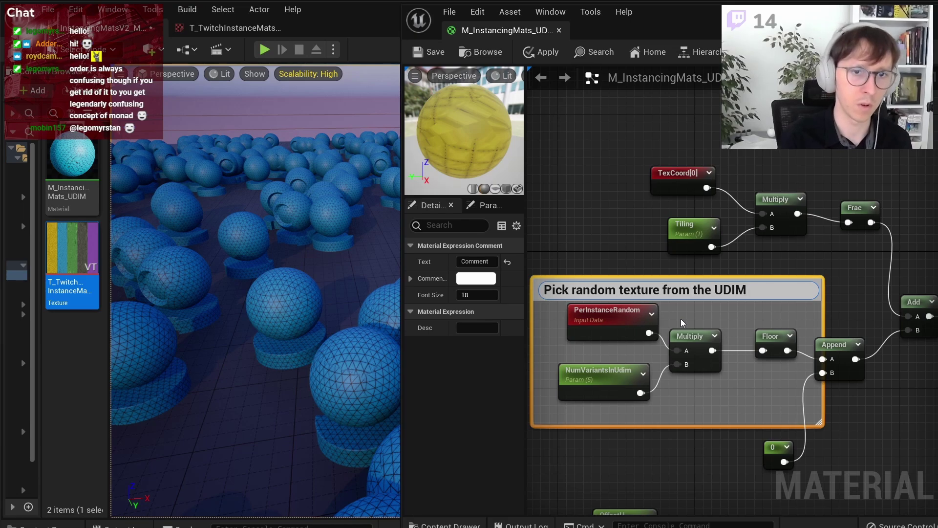
pyautogui.hotkey('ctrl', 'Left')
pyautogui.hotkey('ctrl', 'Left')
pyautogui.hotkey('ctrl', 'Left')
pyautogui.write('(row)')
# Step: Tidy the layout: shift Append right, raise the 0 constant beside it, move TexCoord[0] left
pyautogui.click(828, 346)
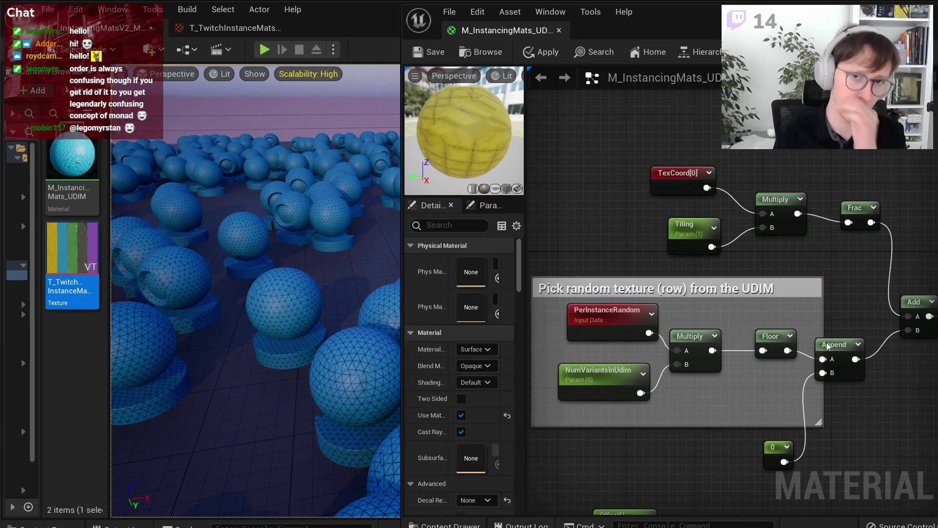
pyautogui.moveTo(827, 346); pyautogui.dragTo(852, 346)
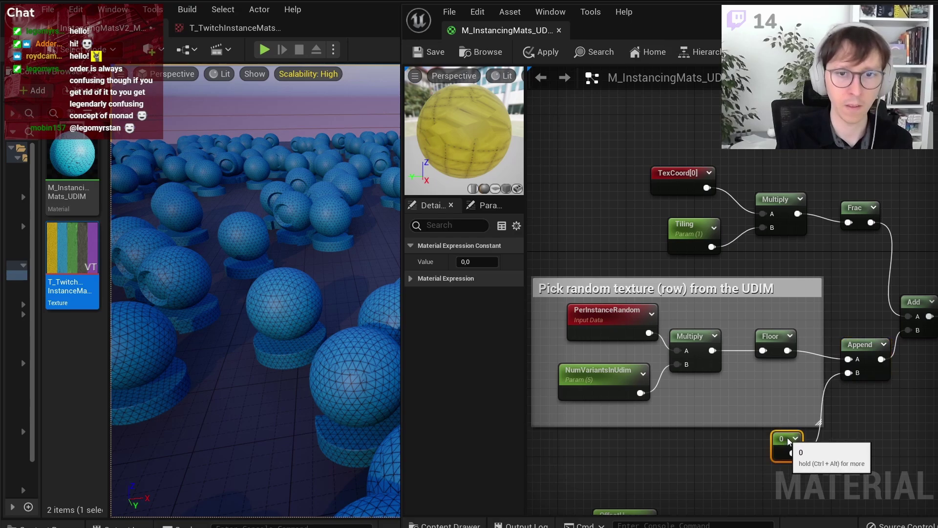
pyautogui.moveTo(785, 448); pyautogui.dragTo(810, 440)
pyautogui.click(860, 426)
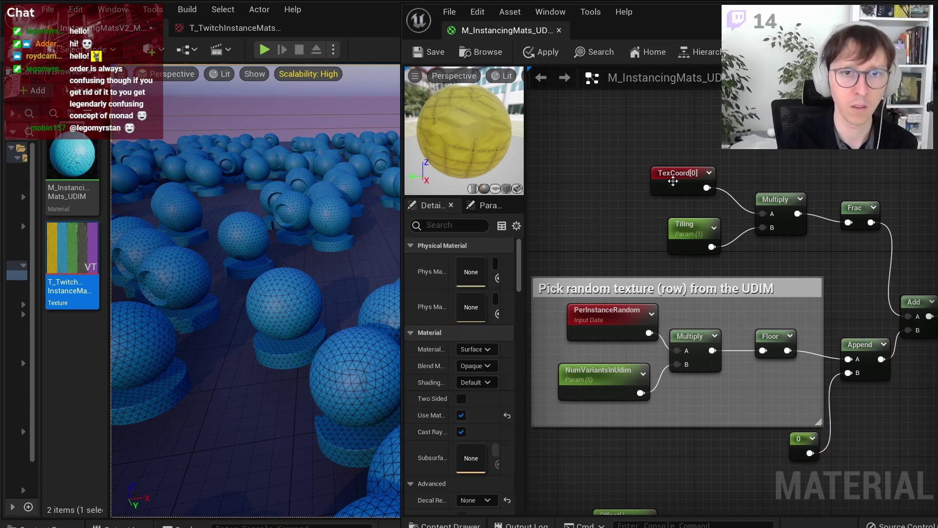
pyautogui.moveTo(677, 173); pyautogui.dragTo(576, 183)
# Step: Group the tiling nodes under an 'Apply tiling to UVs' comment, nudge it up, and save the material
pyautogui.moveTo(590, 136)
pyautogui.mouseDown()
pyautogui.moveTo(822, 242)
pyautogui.moveTo(853, 244)
pyautogui.mouseUp()
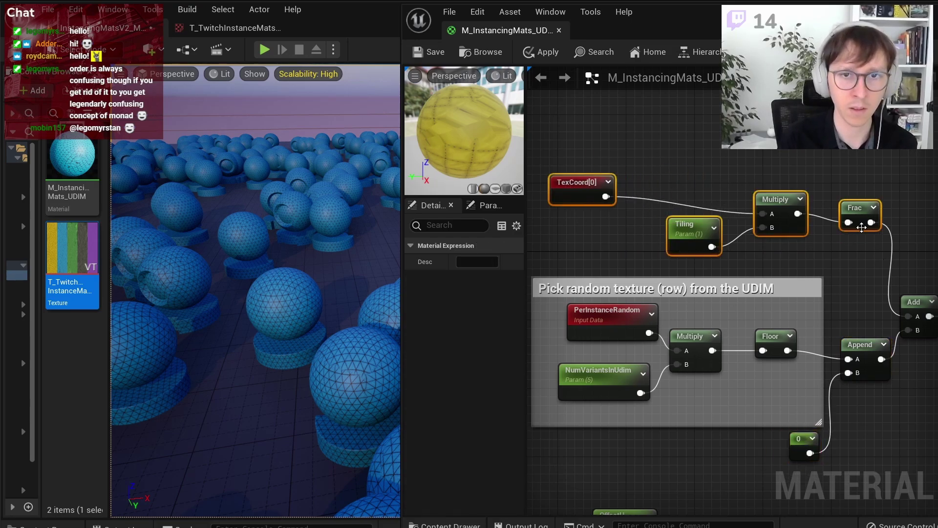
pyautogui.rightClick(864, 221)
pyautogui.press('Escape')
pyautogui.write('cA')
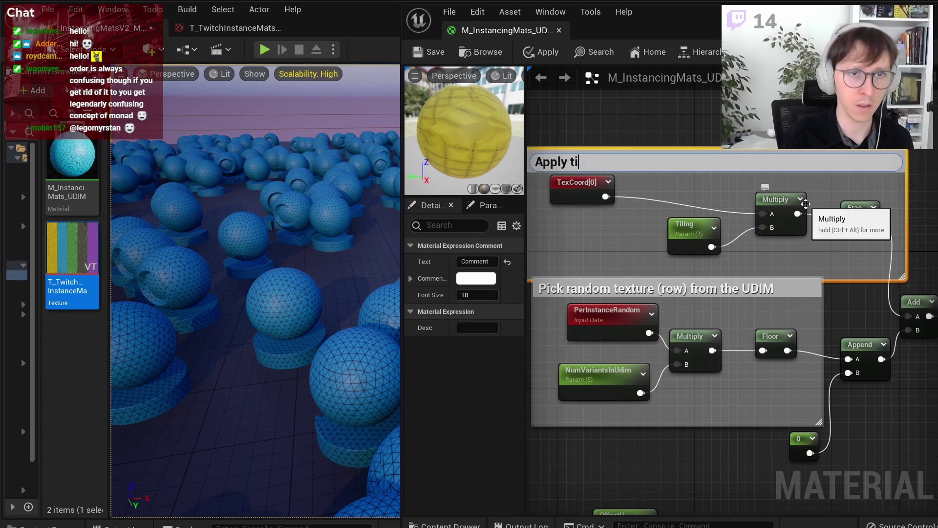
pyautogui.write('s')
pyautogui.press('Return')
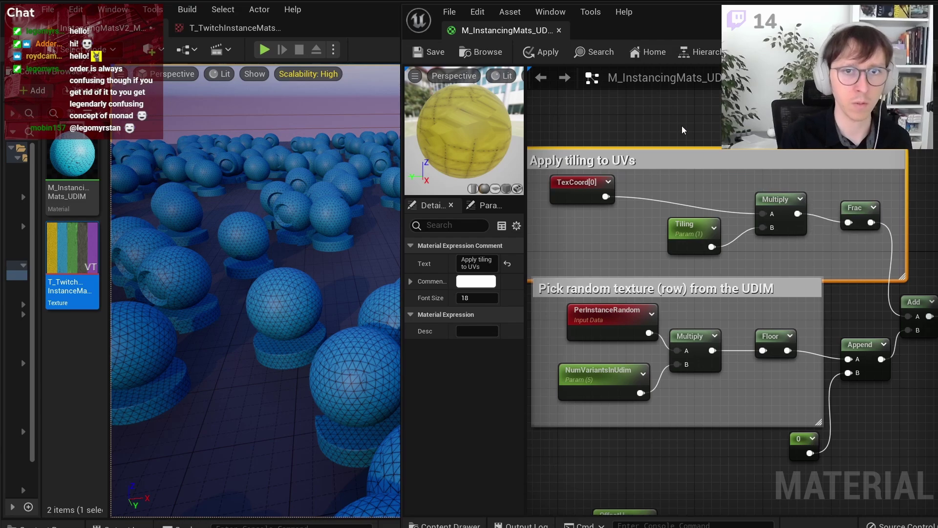
pyautogui.click(682, 126)
pyautogui.moveTo(710, 158); pyautogui.dragTo(711, 133)
pyautogui.click(832, 282)
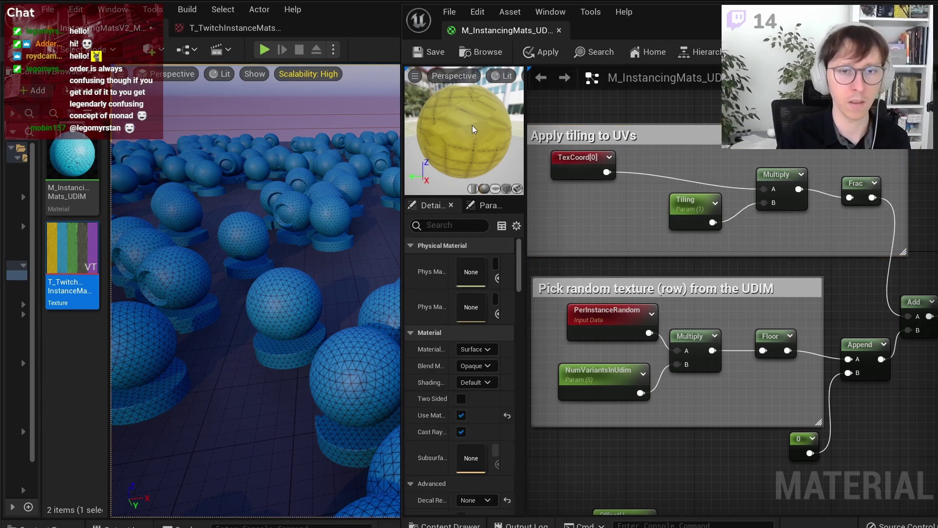
pyautogui.click(420, 58)
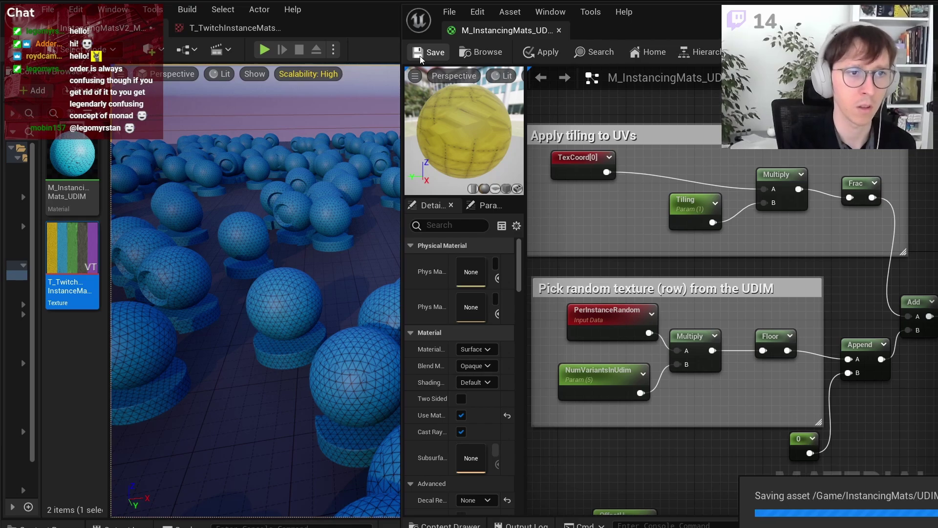
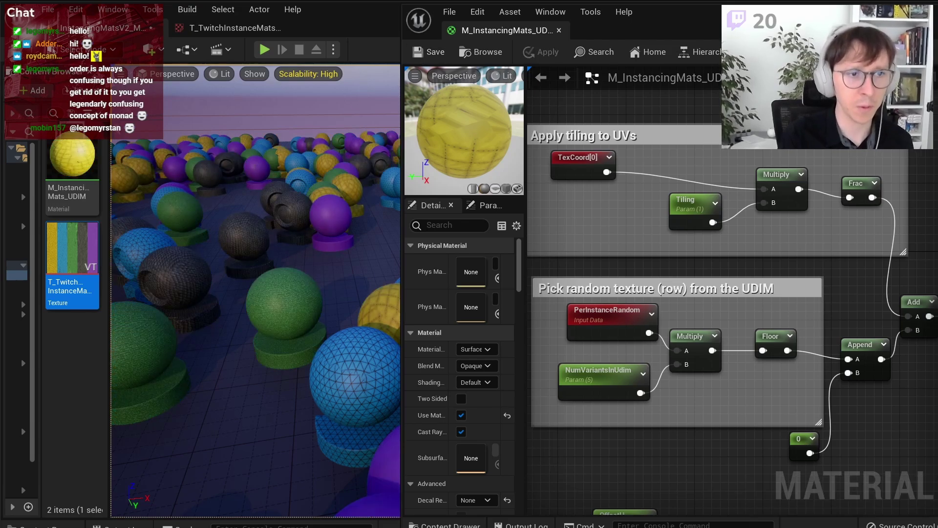
# Step: Inspect the sphere field in the level and the UDIM texture's rows
pyautogui.moveTo(254, 313); pyautogui.dragTo(264, 303, button='right')
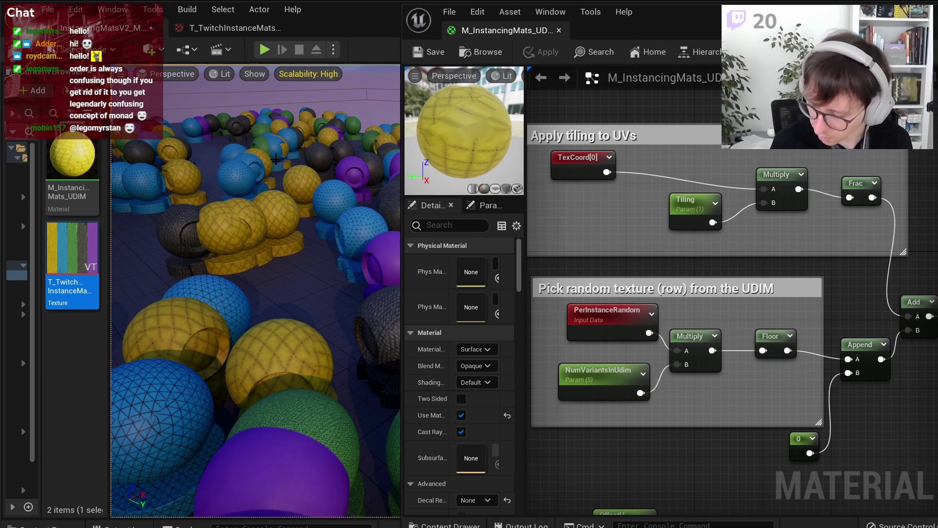
pyautogui.moveTo(276, 159); pyautogui.dragTo(273, 158, button='right')
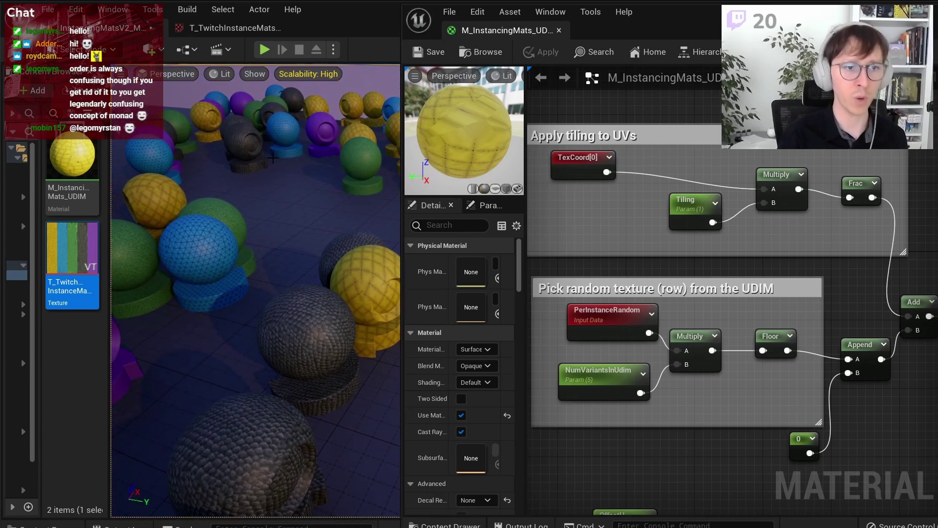
pyautogui.moveTo(272, 154); pyautogui.dragTo(273, 154, button='right')
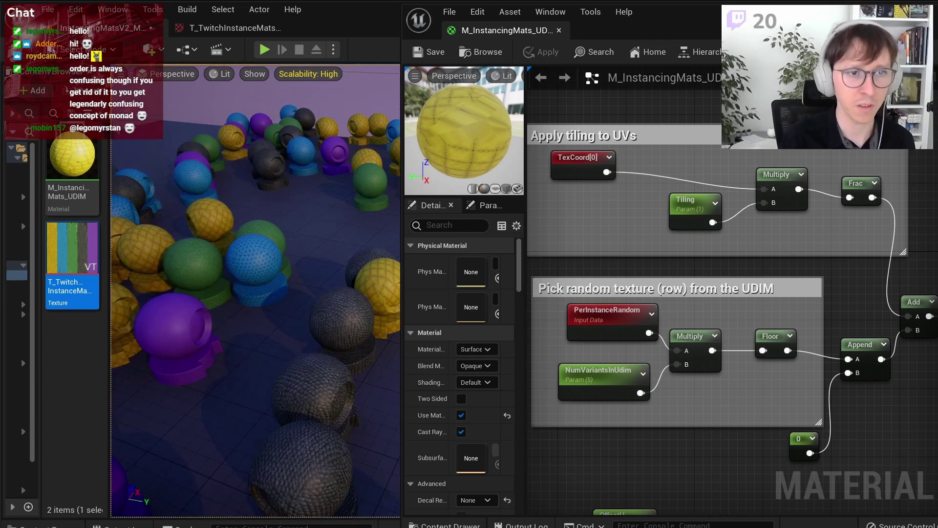
pyautogui.scroll(-3, 648, 299)
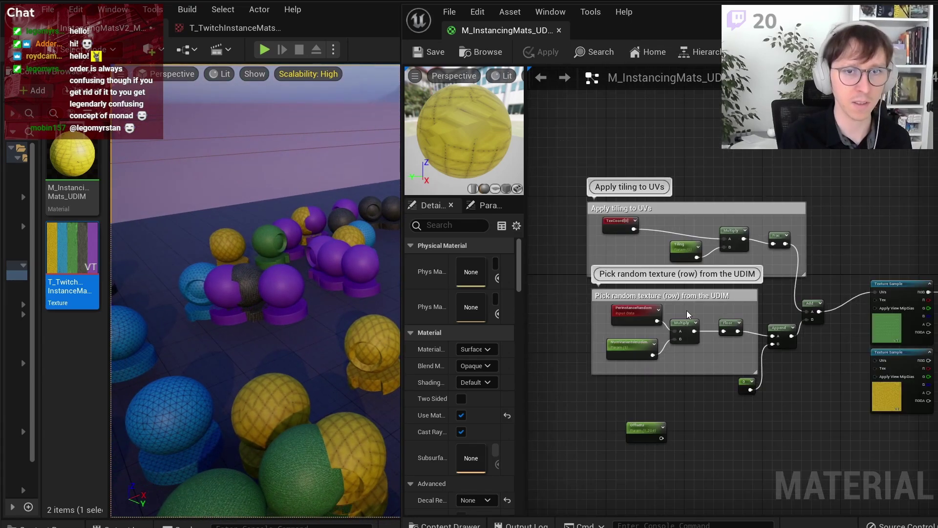
pyautogui.moveTo(687, 310); pyautogui.dragTo(562, 273, button='right')
pyautogui.scroll(3, 562, 274)
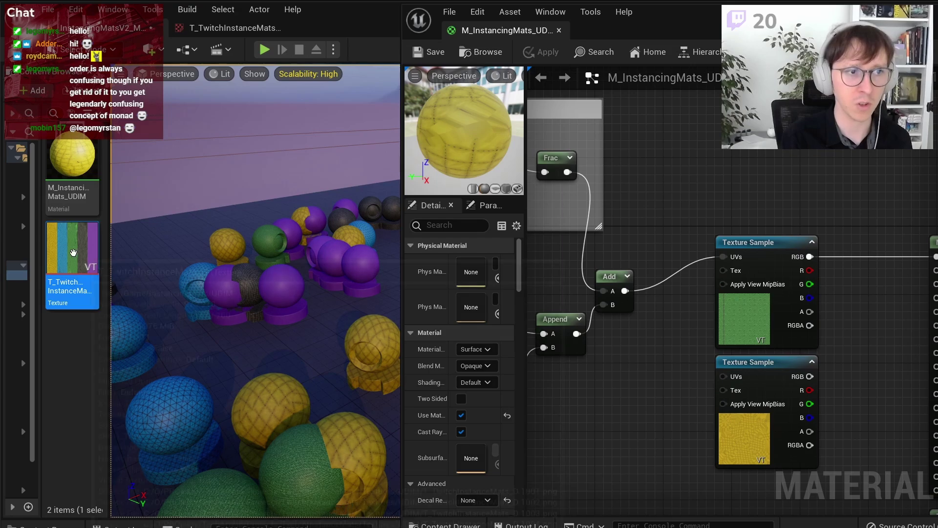
pyautogui.click(229, 28)
pyautogui.scroll(3, 175, 261)
pyautogui.scroll(-2, 110, 297)
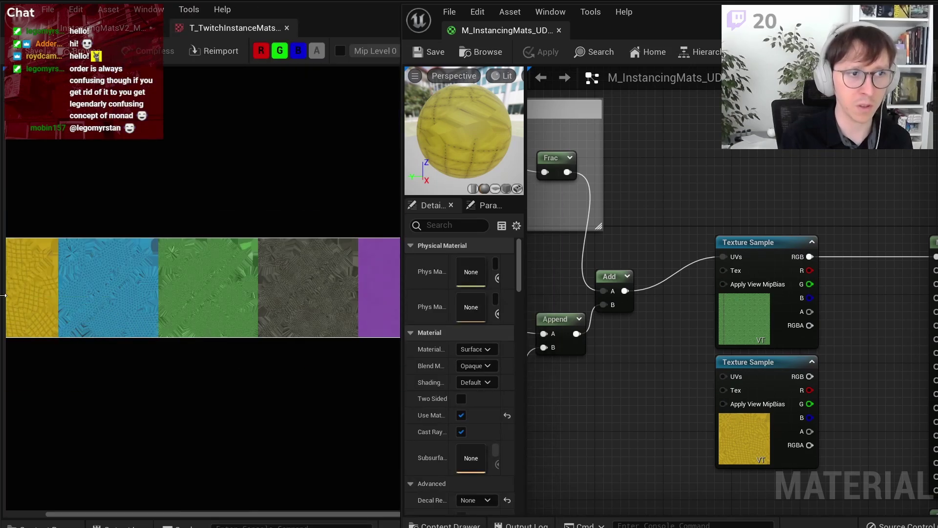
pyautogui.click(113, 28)
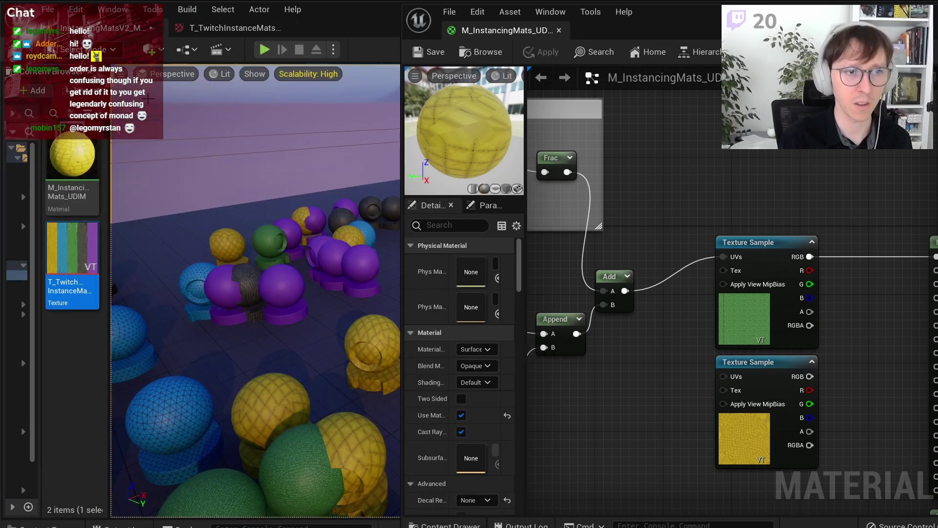
pyautogui.moveTo(219, 280)
pyautogui.mouseDown(button='right')
pyautogui.moveTo(219, 294)
pyautogui.moveTo(268, 184)
pyautogui.mouseUp(button='right')
# Step: Preview the level in Unlit view mode, then restore Lit shading
pyautogui.click(221, 73)
pyautogui.click(247, 117)
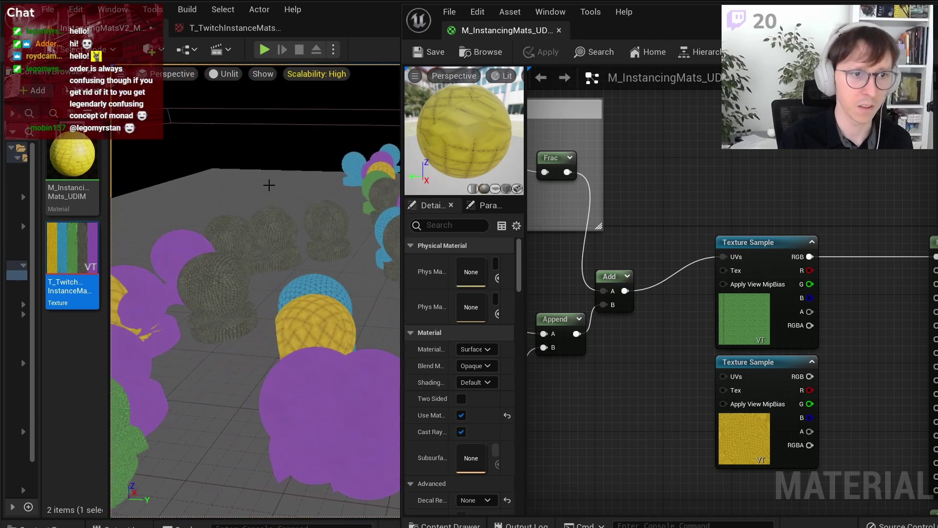
pyautogui.click(223, 73)
pyautogui.click(268, 103)
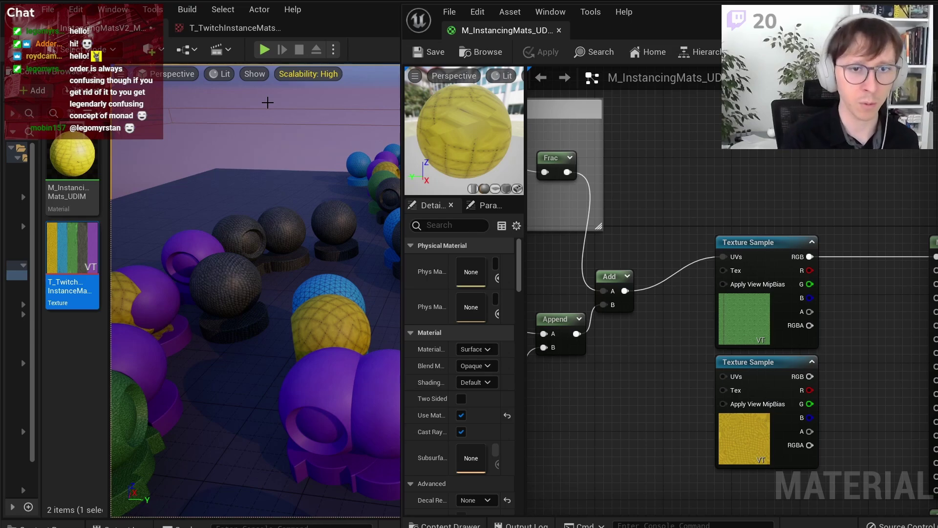
pyautogui.scroll(-2, 737, 206)
pyautogui.scroll(-1, 667, 281)
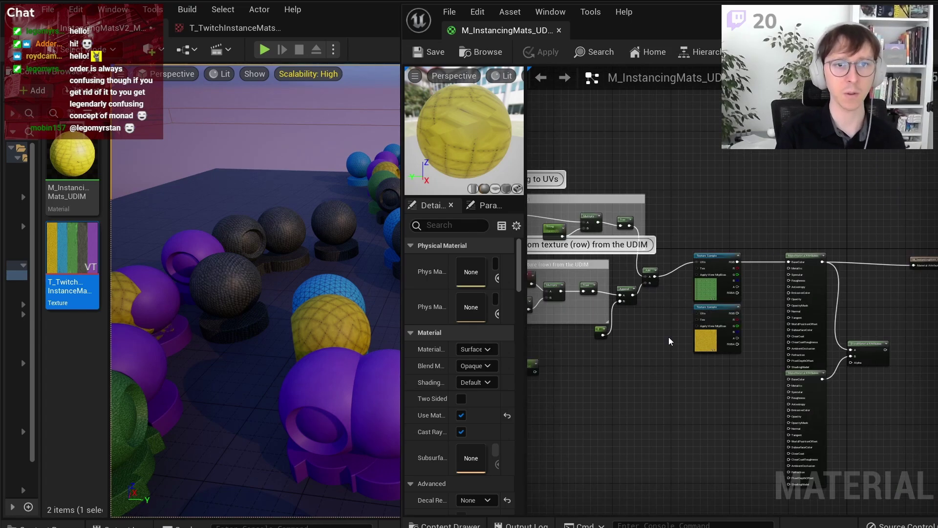
pyautogui.scroll(-2, 668, 336)
pyautogui.scroll(-1, 716, 314)
# Step: Delete the yellow Texture Sample and the OffsetU parameter node
pyautogui.moveTo(718, 313); pyautogui.dragTo(741, 317, button='right')
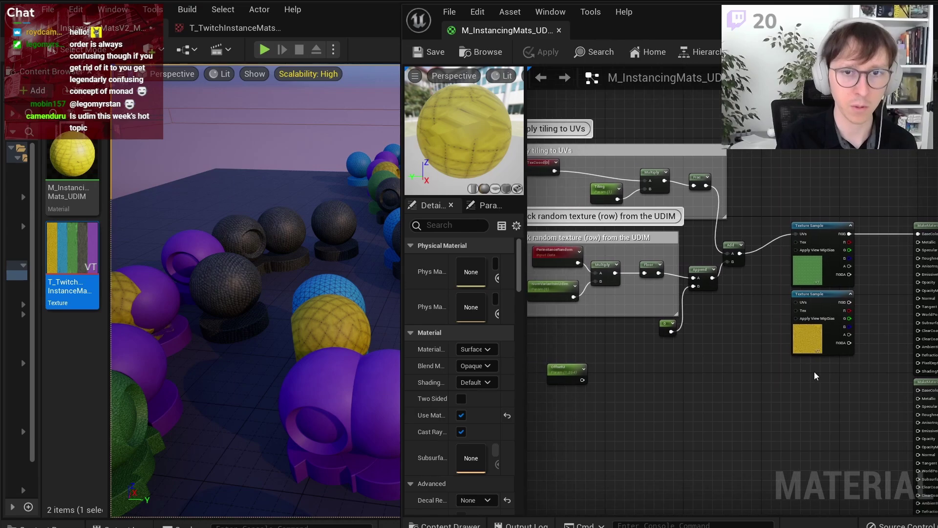
pyautogui.moveTo(772, 304); pyautogui.dragTo(772, 305)
pyautogui.press('Delete')
pyautogui.moveTo(732, 339); pyautogui.dragTo(793, 354, button='right')
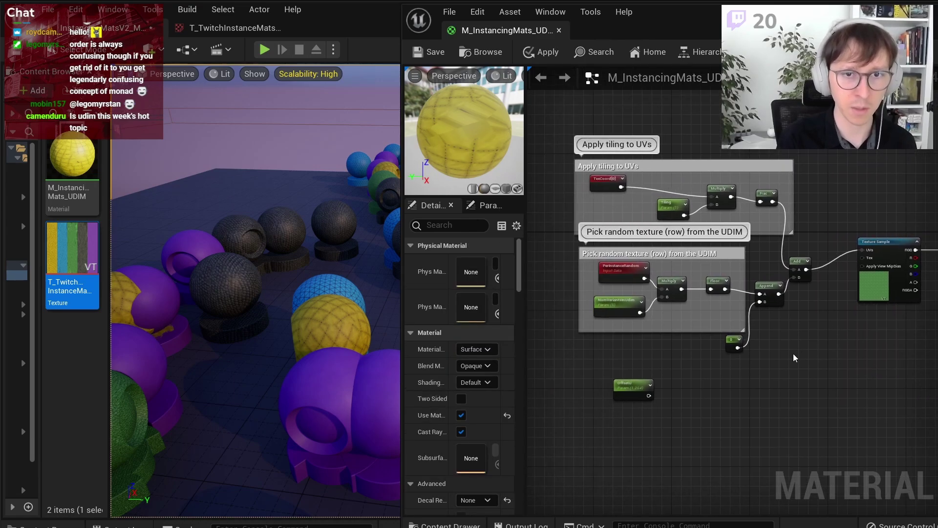
pyautogui.scroll(-1, 688, 350)
pyautogui.scroll(-1, 656, 375)
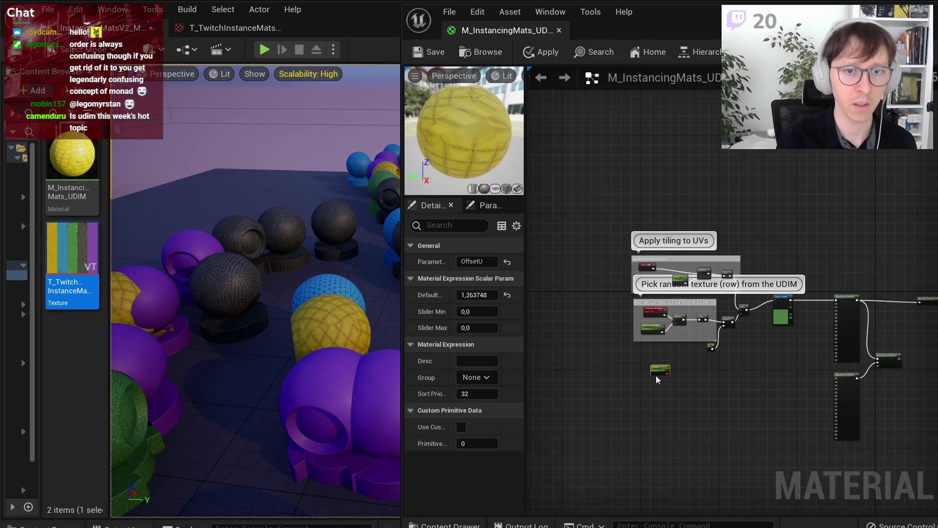
pyautogui.moveTo(656, 375); pyautogui.dragTo(656, 482)
pyautogui.press('Delete')
pyautogui.scroll(1, 719, 356)
pyautogui.scroll(1, 718, 355)
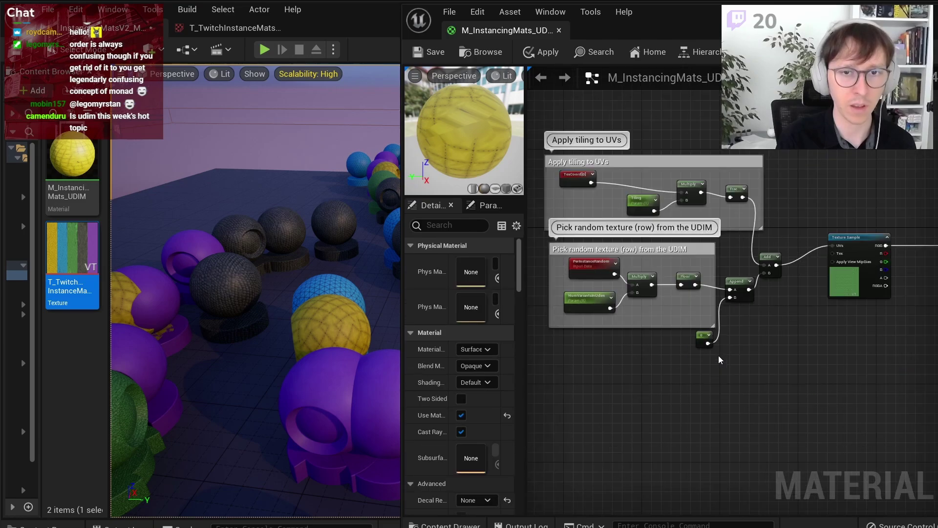
# Step: Move the remaining Texture Sample next to the UV nodes and select all UDIM read nodes
pyautogui.moveTo(772, 348); pyautogui.dragTo(781, 316, button='right')
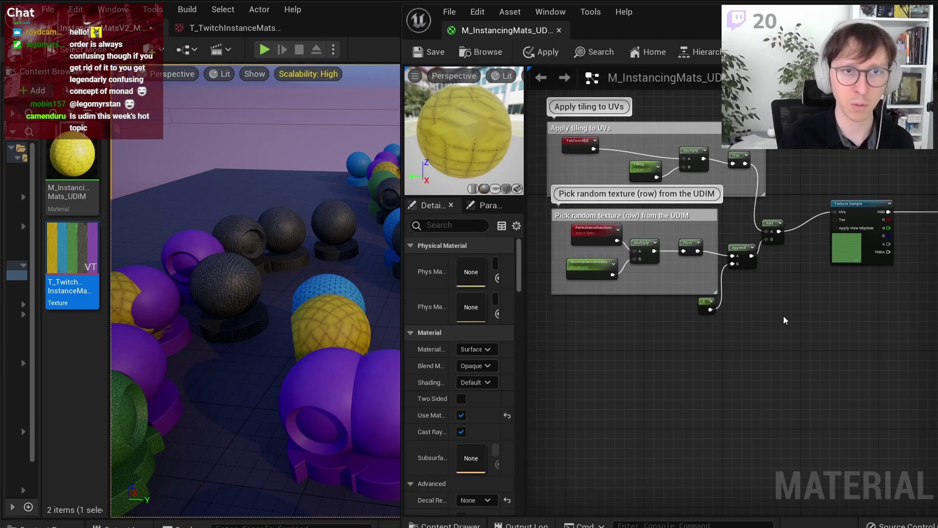
pyautogui.scroll(-1, 784, 318)
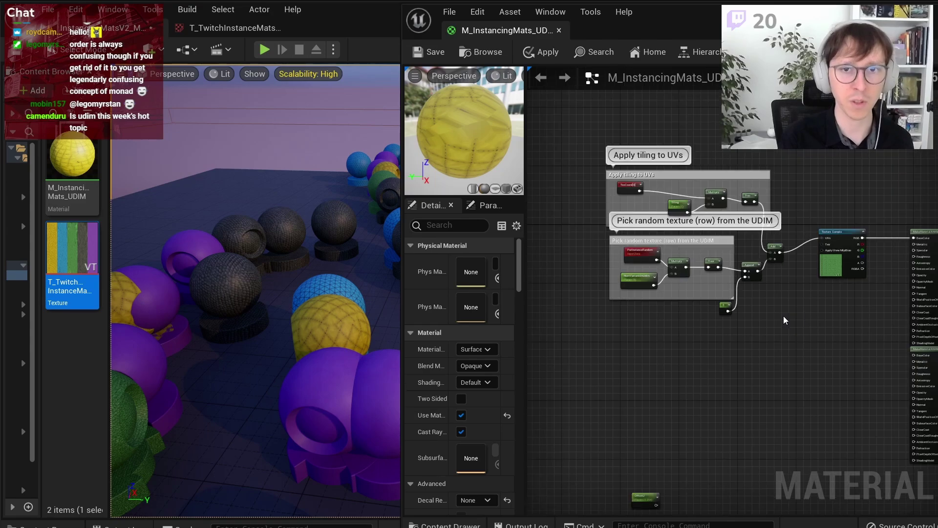
pyautogui.click(843, 243)
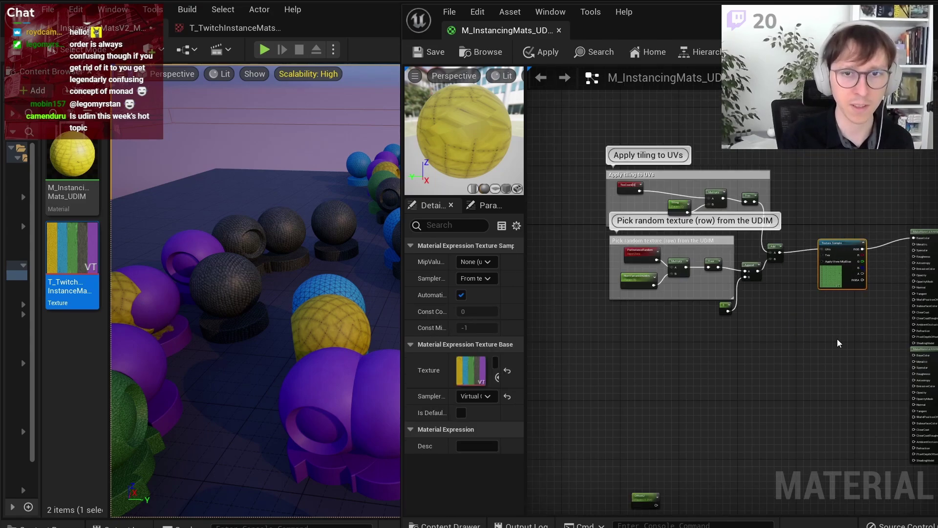
pyautogui.moveTo(843, 243); pyautogui.dragTo(821, 249)
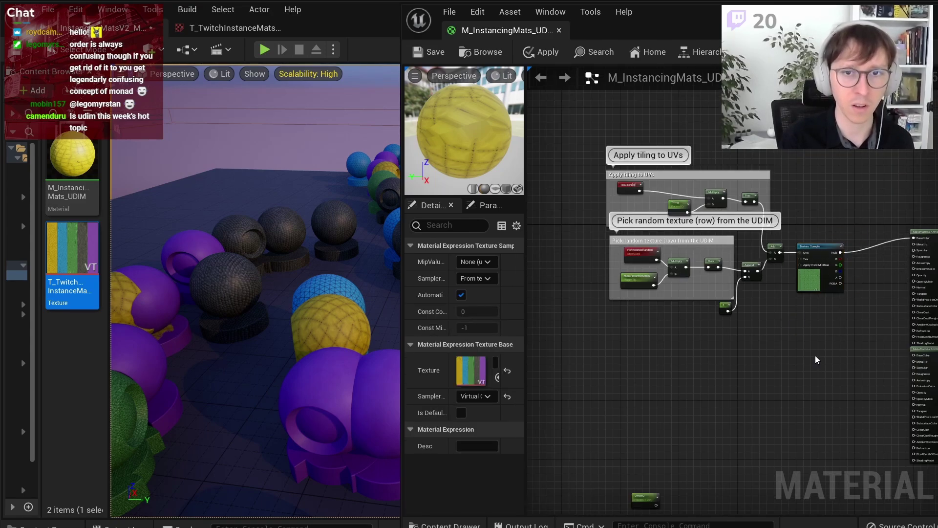
pyautogui.moveTo(870, 363); pyautogui.dragTo(556, 131)
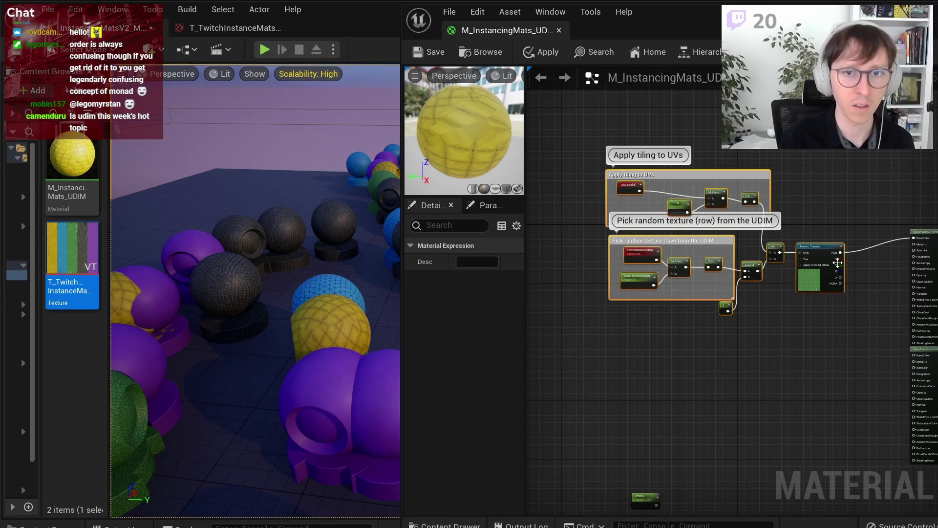
pyautogui.moveTo(814, 247); pyautogui.dragTo(812, 249)
# Step: Wrap the selected nodes in a comment titled 'Read a texture from an UDIM atlas'
pyautogui.rightClick(813, 250)
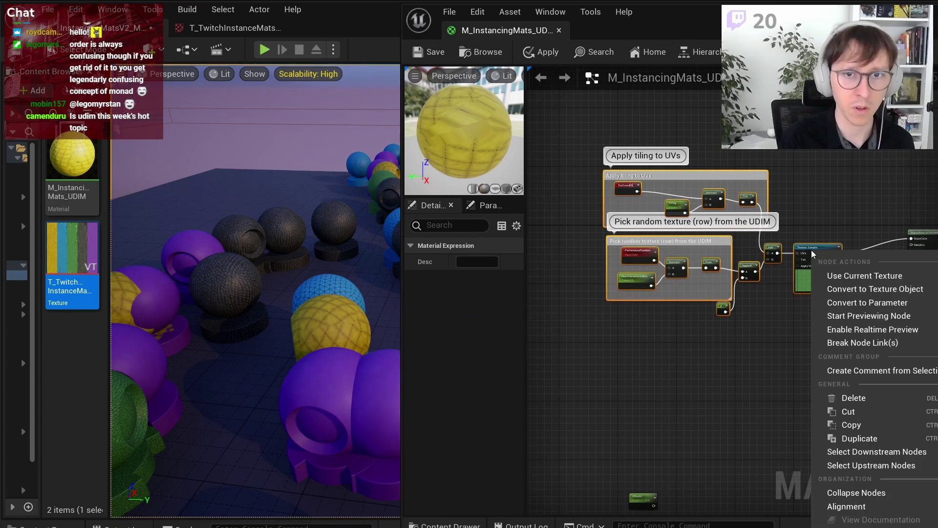
pyautogui.click(875, 371)
pyautogui.write('Re')
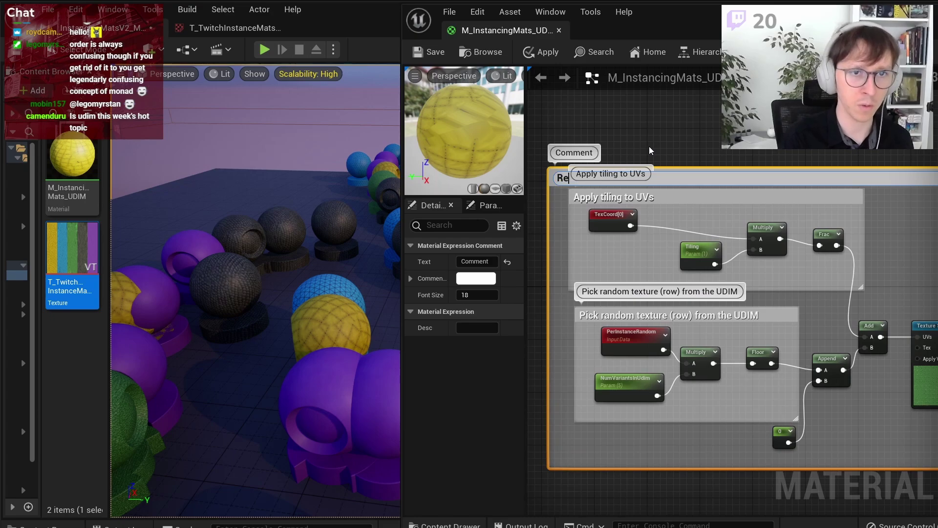
pyautogui.write('ad a')
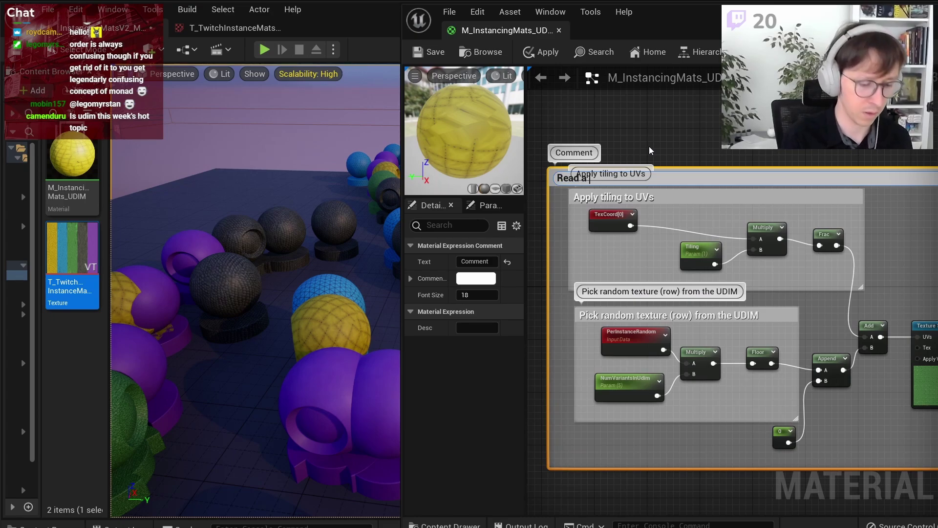
pyautogui.write(' texture ')
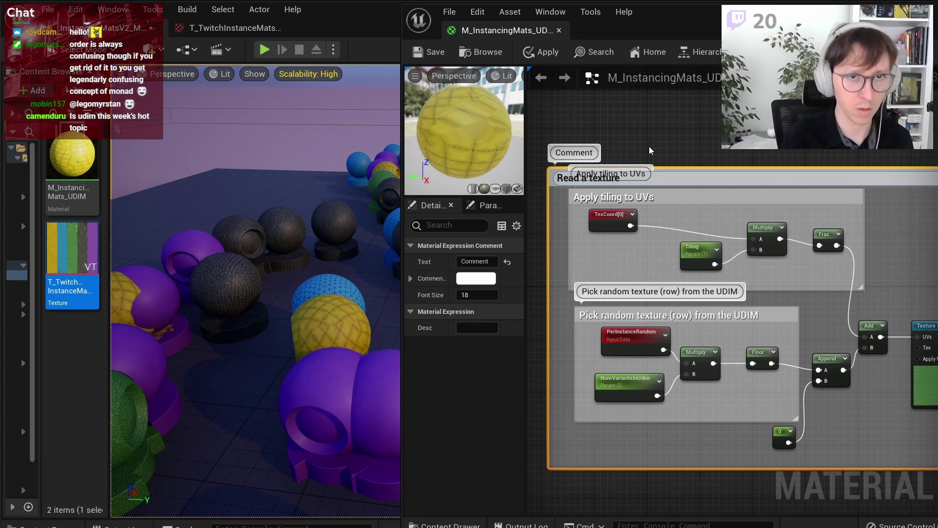
pyautogui.write('from aUDIM')
pyautogui.press('Left')
pyautogui.press('Left')
pyautogui.press('Left')
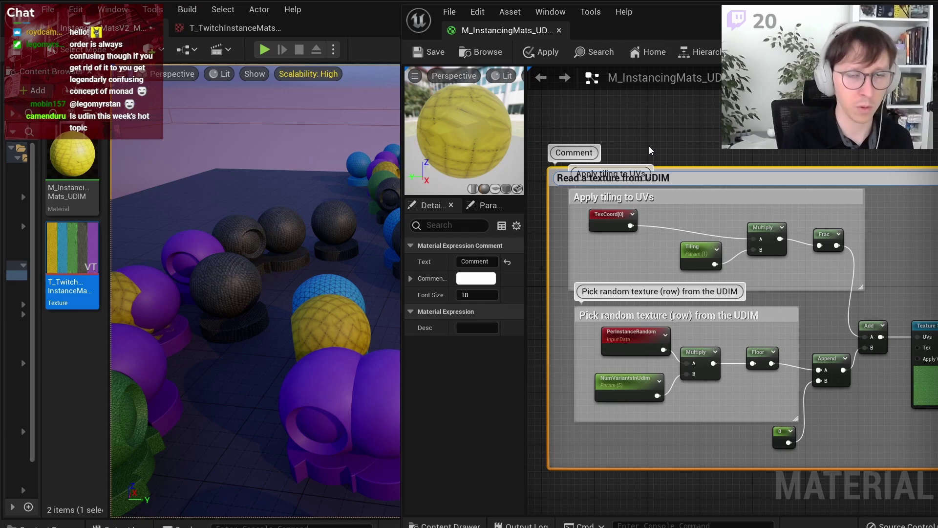
pyautogui.write('n')
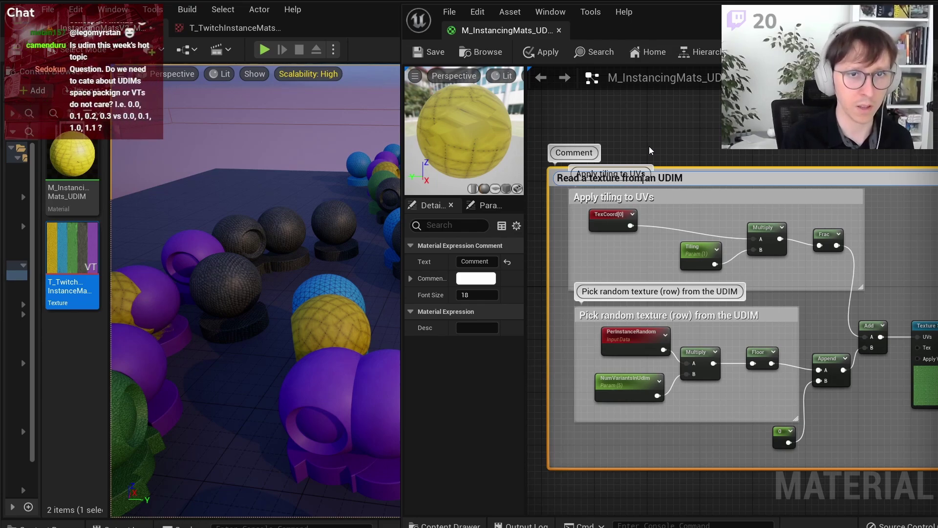
pyautogui.press('End')
pyautogui.write('atlas')
pyautogui.press('Return')
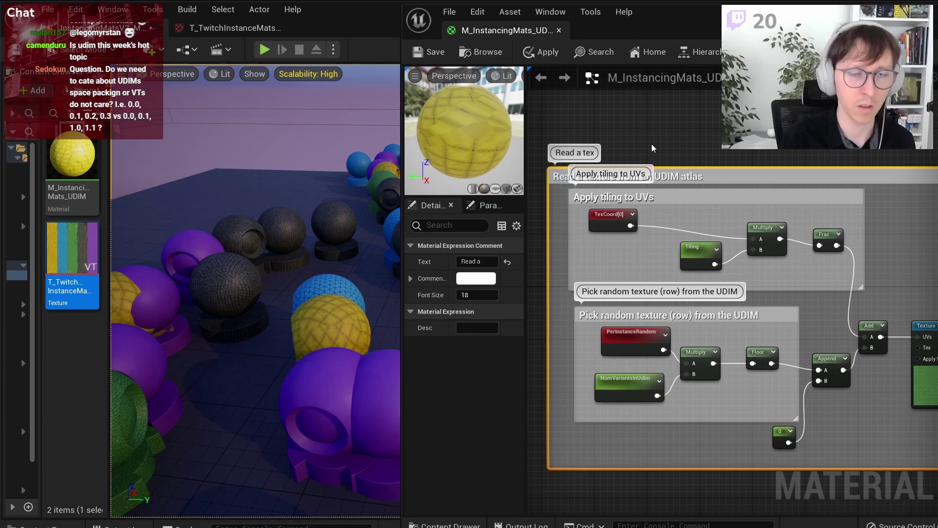
pyautogui.click(652, 148)
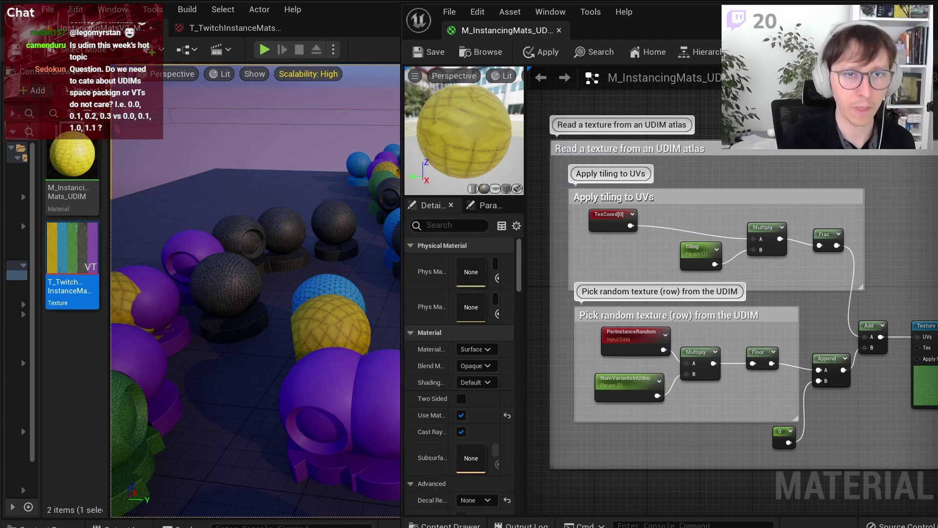
pyautogui.scroll(-4, 755, 303)
pyautogui.moveTo(697, 377); pyautogui.dragTo(698, 376)
# Step: Delete the leftover parameter node and paste a copy of the UDIM read group below the original
pyautogui.press('Delete')
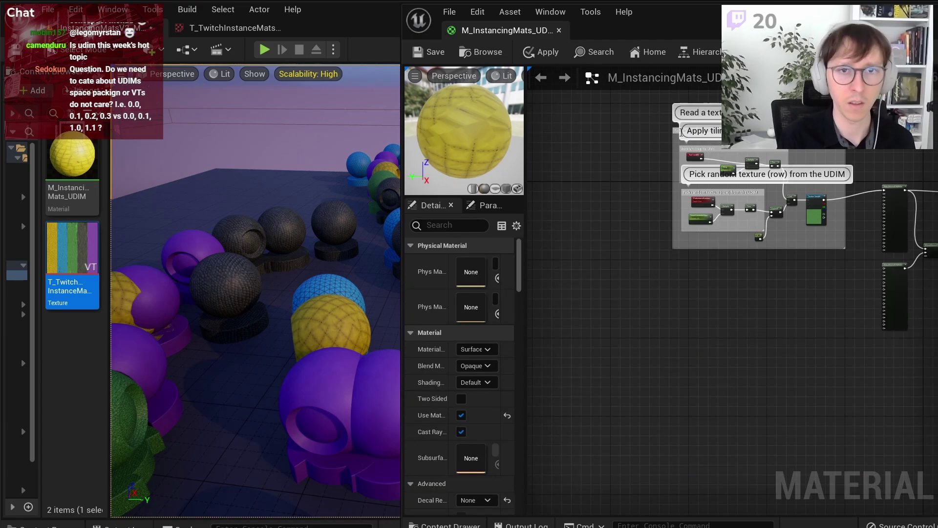
pyautogui.click(838, 252)
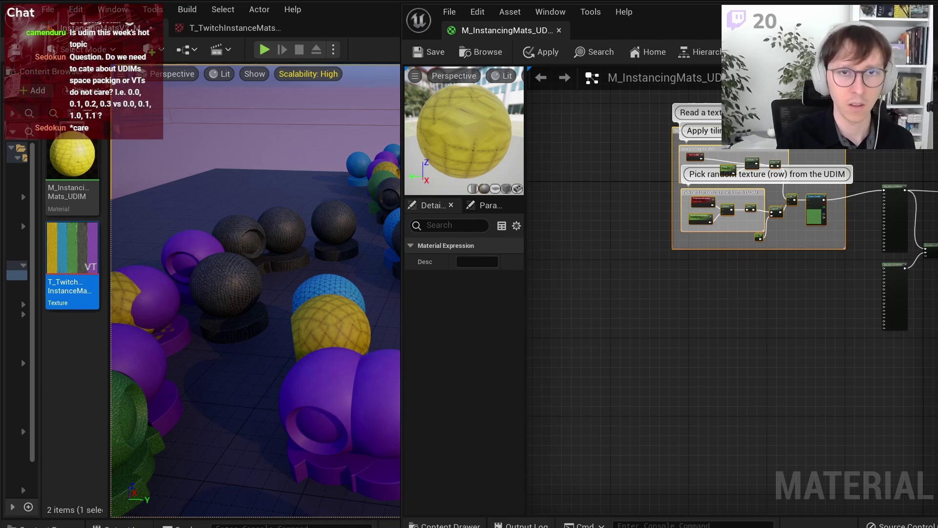
pyautogui.hotkey('ctrl', 'v')
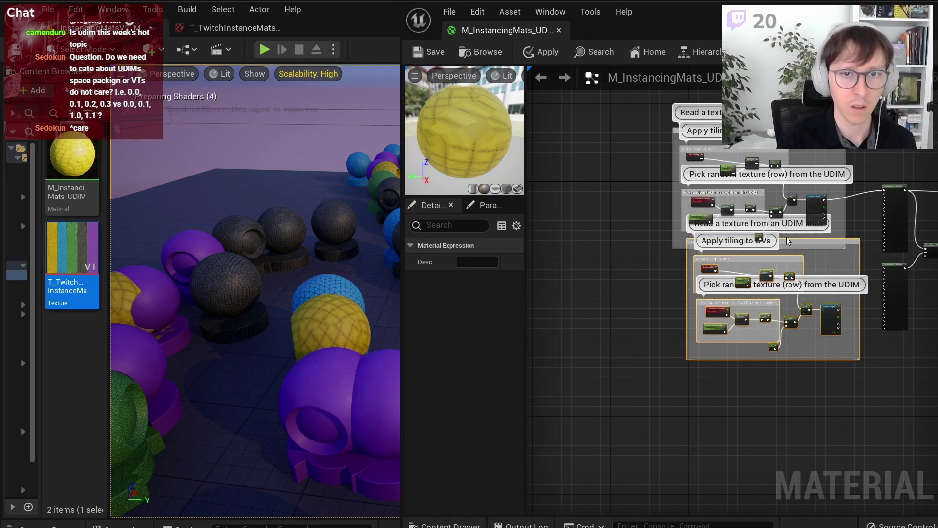
pyautogui.moveTo(790, 242); pyautogui.dragTo(792, 277)
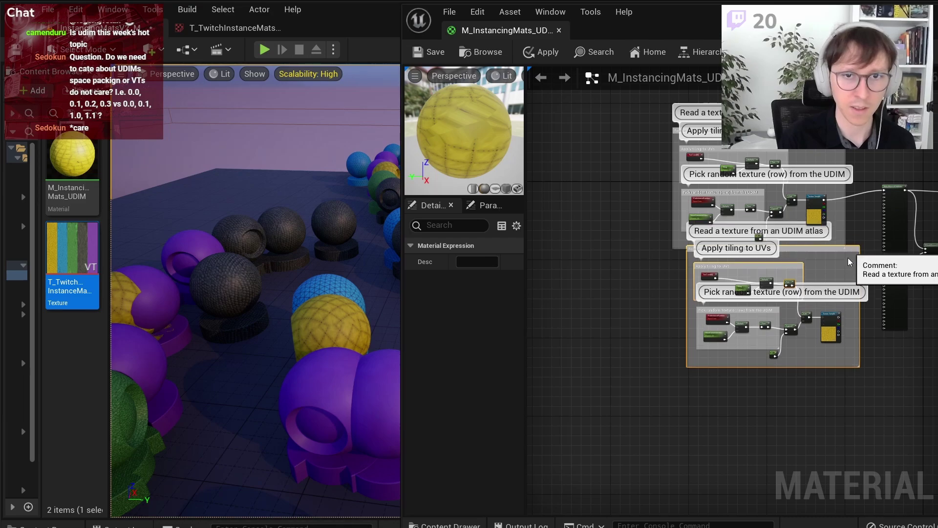
pyautogui.moveTo(826, 250); pyautogui.dragTo(840, 281)
# Step: Change the copy's comment title to 'Read another texture from an UDIM atlas'
pyautogui.scroll(5, 736, 274)
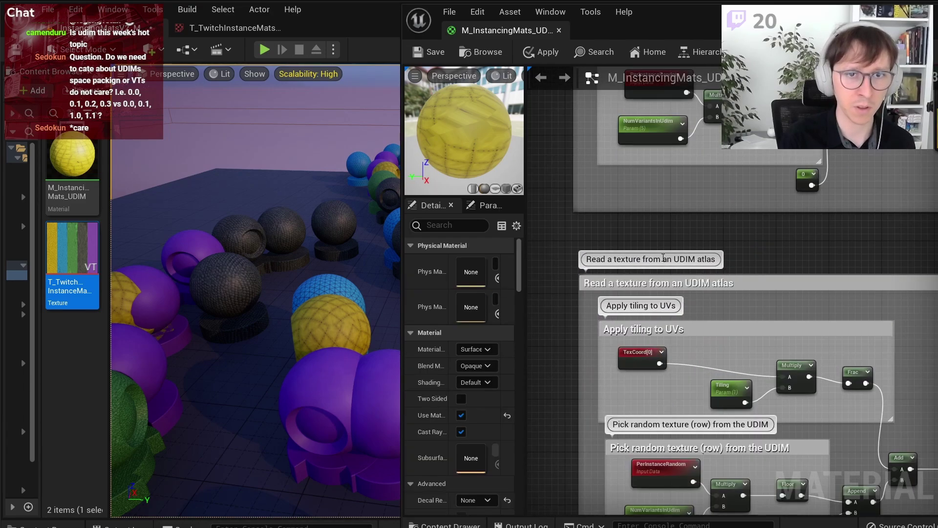
pyautogui.doubleClick(615, 259)
pyautogui.click(615, 259)
pyautogui.write('n')
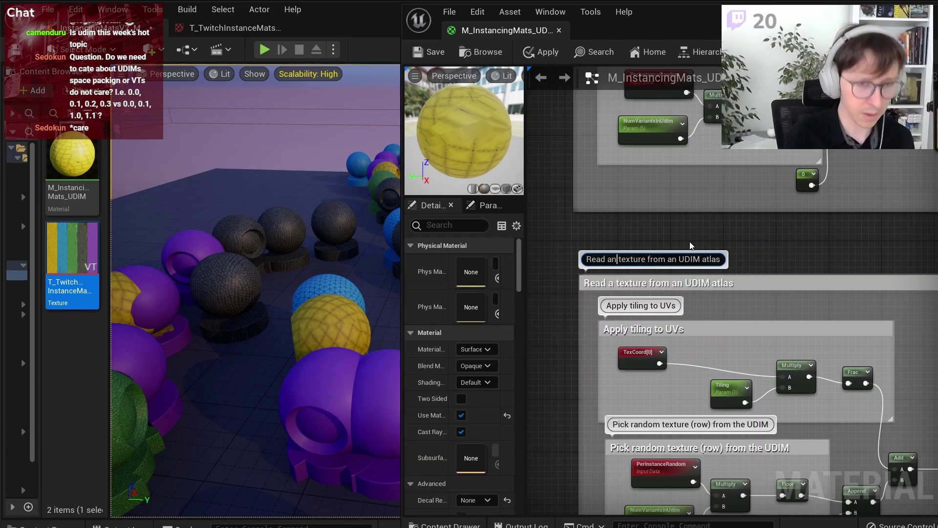
pyautogui.write('other')
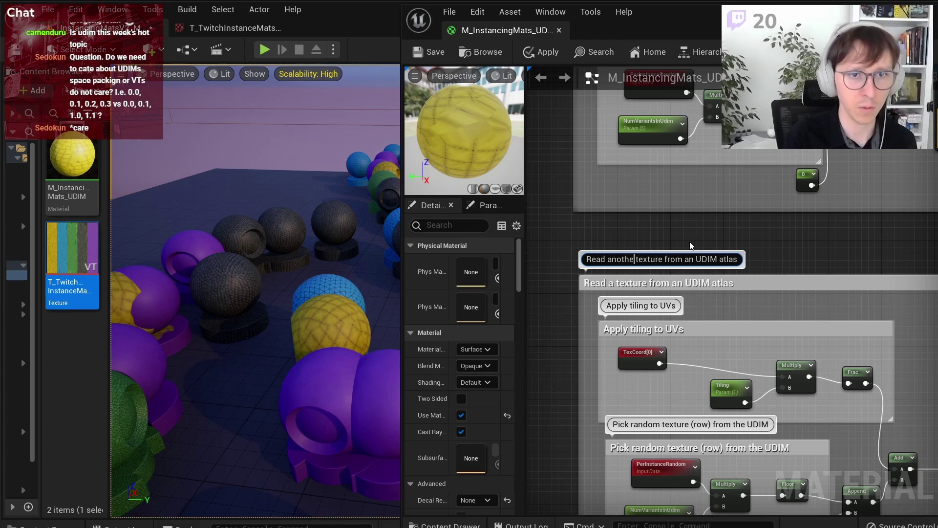
pyautogui.press('Return')
# Step: Inspect NumVariantsInUdim and select the Floor node and the three leftmost nodes
pyautogui.scroll(-2, 709, 250)
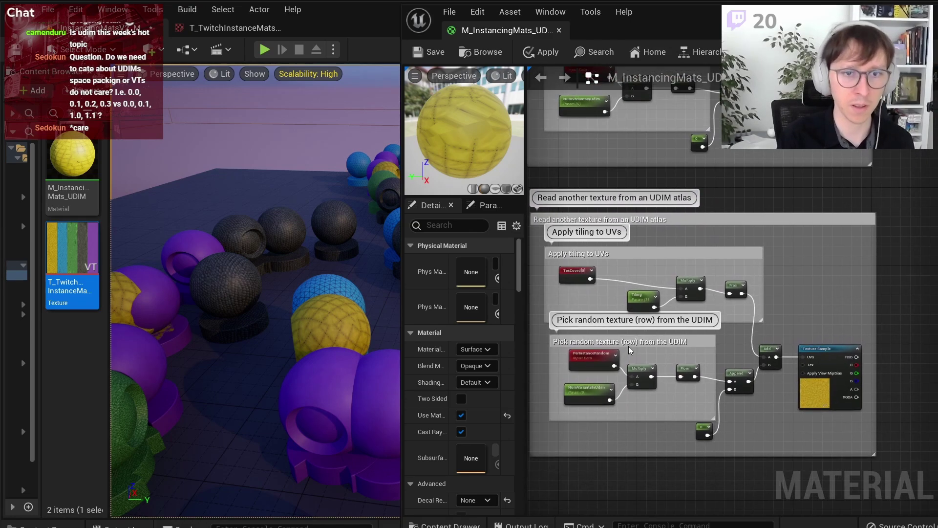
pyautogui.scroll(3, 629, 346)
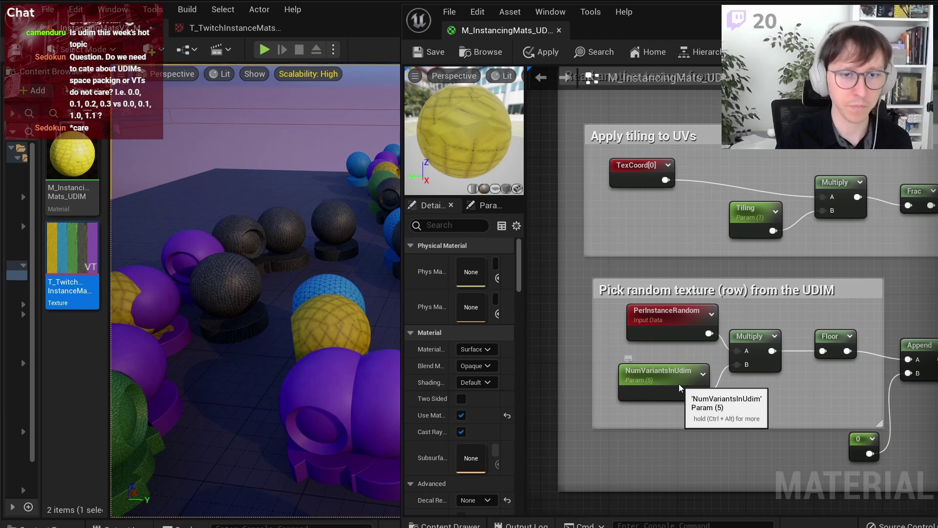
pyautogui.click(678, 384)
pyautogui.scroll(-2, 756, 386)
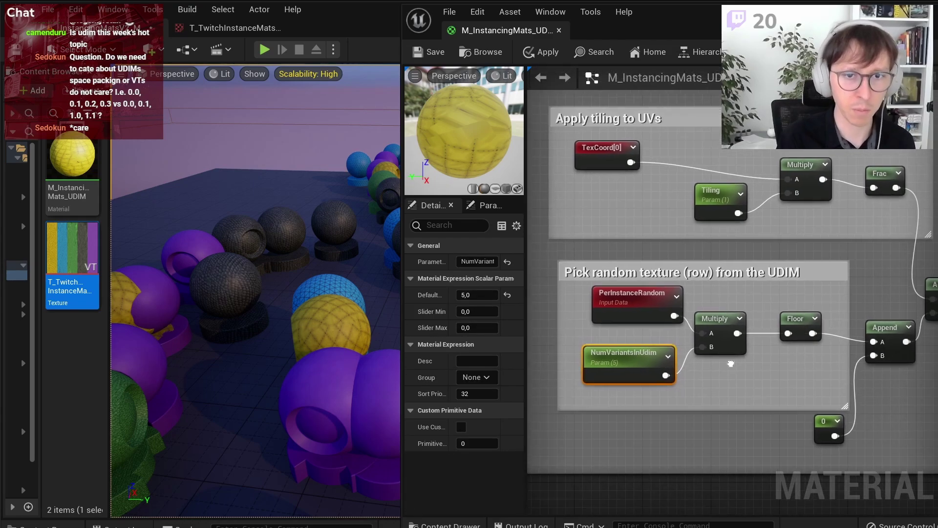
pyautogui.click(810, 321)
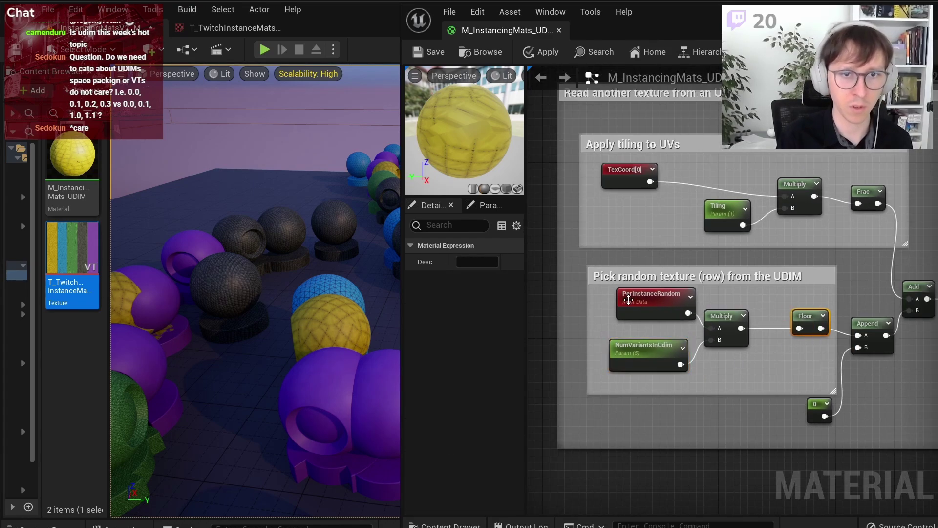
pyautogui.moveTo(588, 293); pyautogui.dragTo(575, 293)
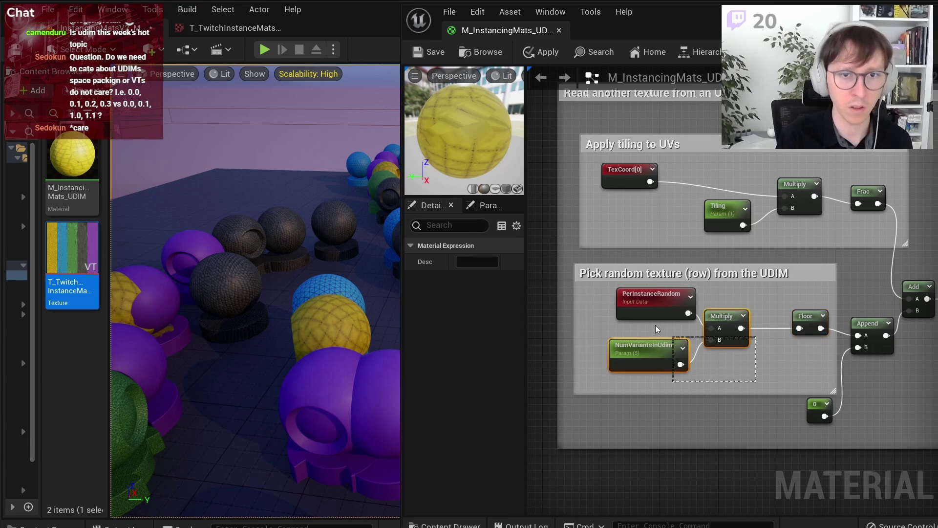
# Step: Insert an Add node between Multiply and Floor, with Multiply feeding input A
pyautogui.moveTo(757, 382); pyautogui.dragTo(624, 306)
pyautogui.scroll(2, 752, 323)
pyautogui.click(750, 305)
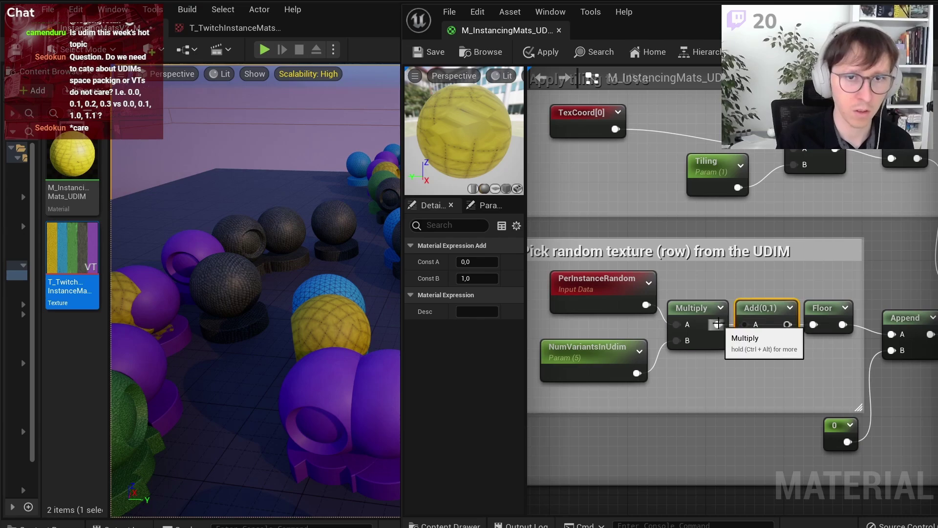
pyautogui.moveTo(719, 324); pyautogui.dragTo(746, 324)
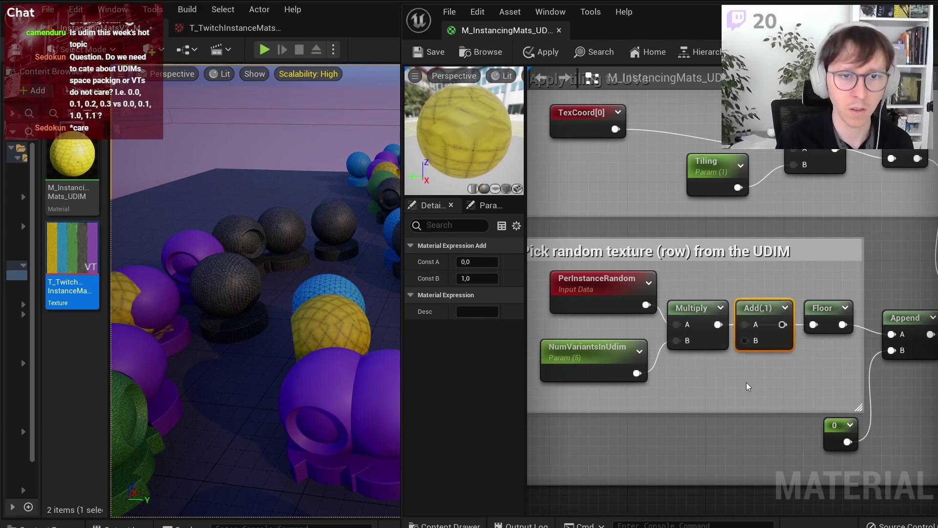
# Step: Widen the 'Read another texture' and 'Pick random texture' groups leftward and nudge the Add node up
pyautogui.scroll(-1, 747, 382)
pyautogui.scroll(-1, 747, 383)
pyautogui.scroll(-2, 746, 382)
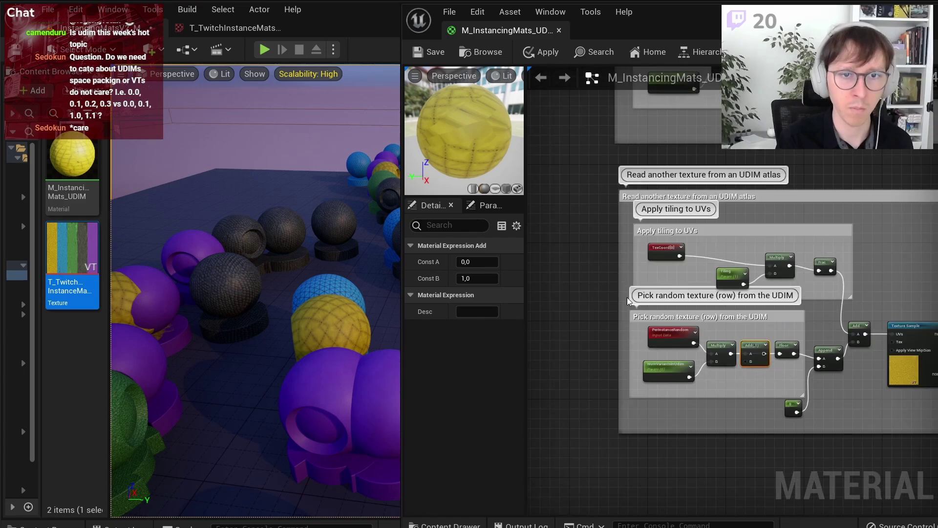
pyautogui.moveTo(619, 273); pyautogui.dragTo(577, 279)
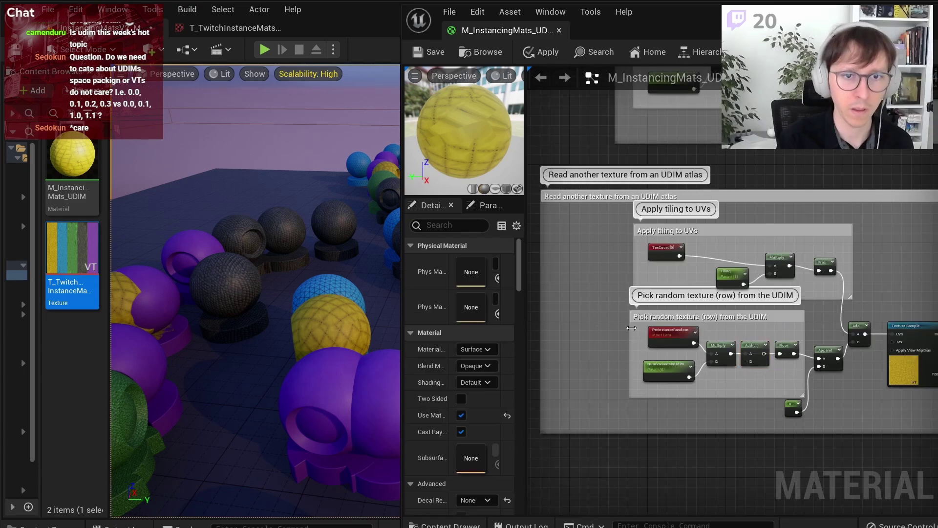
pyautogui.moveTo(631, 328); pyautogui.dragTo(563, 330)
pyautogui.scroll(2, 576, 359)
pyautogui.moveTo(568, 323); pyautogui.dragTo(796, 326)
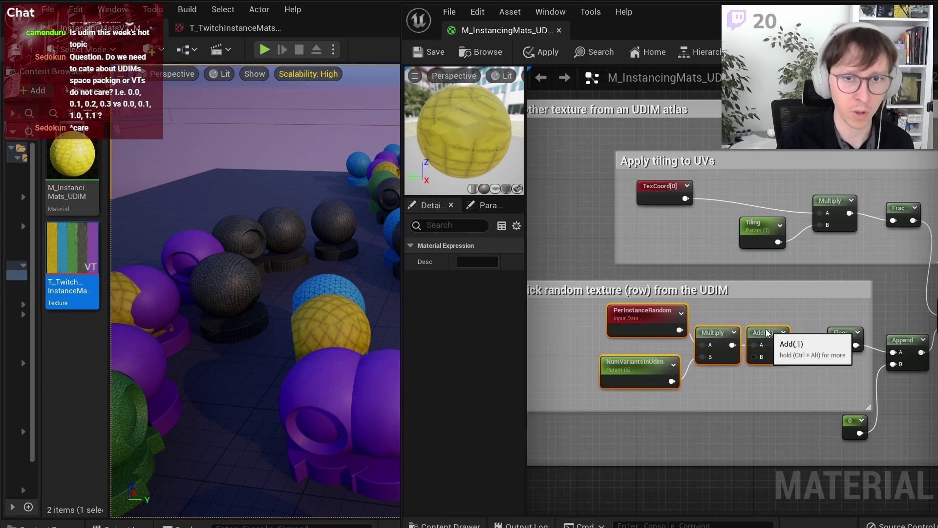
pyautogui.scroll(2, 801, 342)
pyautogui.click(811, 350)
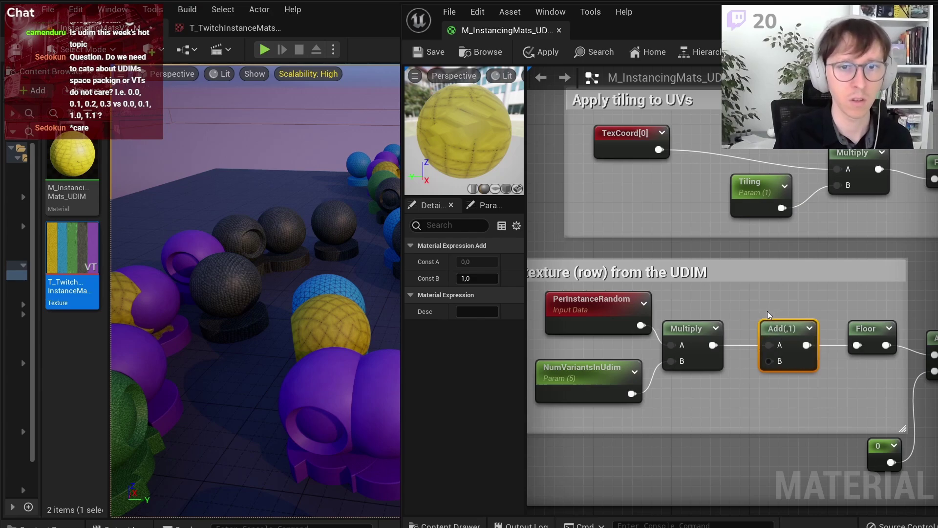
pyautogui.moveTo(791, 324); pyautogui.dragTo(791, 314)
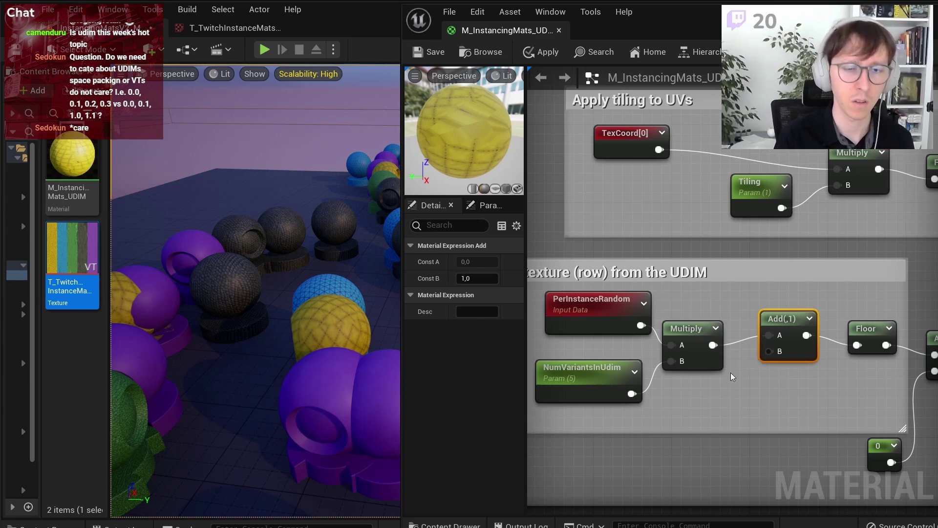
# Step: Create a constant of 2 and wire it into the Add node's B input
pyautogui.click(708, 288)
pyautogui.write('2')
pyautogui.press('Return')
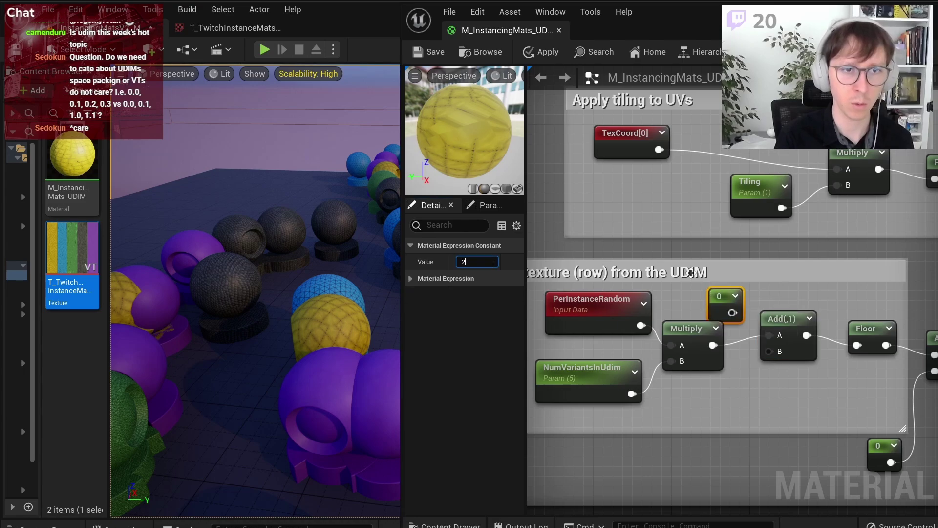
pyautogui.moveTo(733, 313); pyautogui.dragTo(769, 351)
# Step: Finish wiring the 2 constant into Add and set its node comment to 'Switch to another texture'
pyautogui.moveTo(782, 318); pyautogui.dragTo(812, 318)
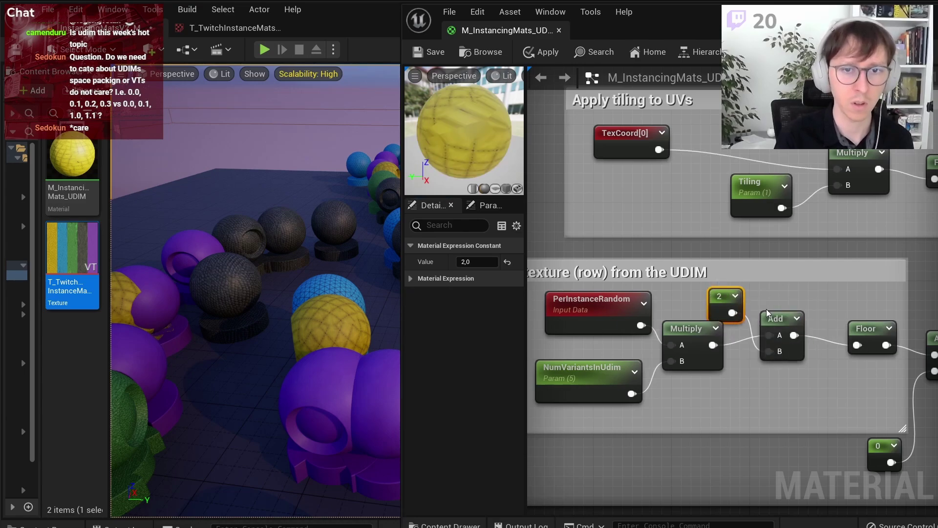
pyautogui.moveTo(723, 296); pyautogui.dragTo(745, 300)
pyautogui.moveTo(817, 315); pyautogui.dragTo(807, 316)
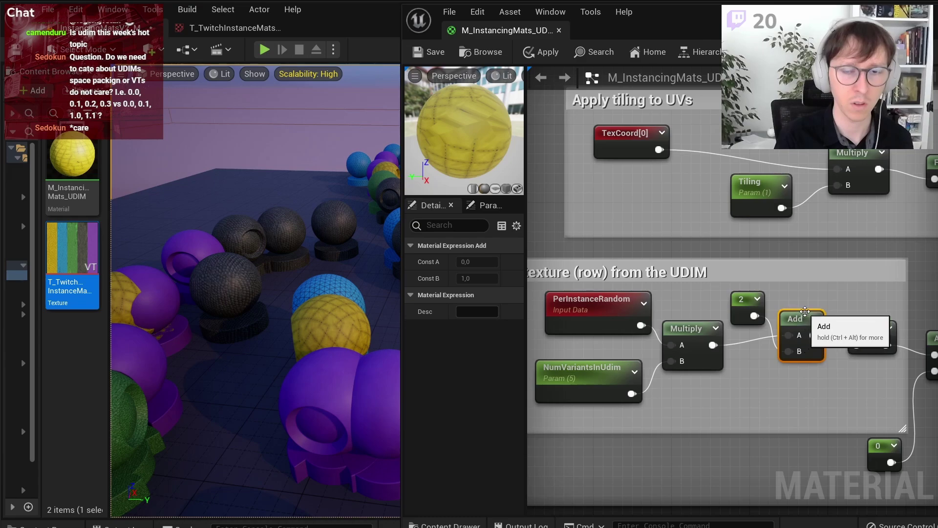
pyautogui.rightClick(807, 315)
pyautogui.click(841, 391)
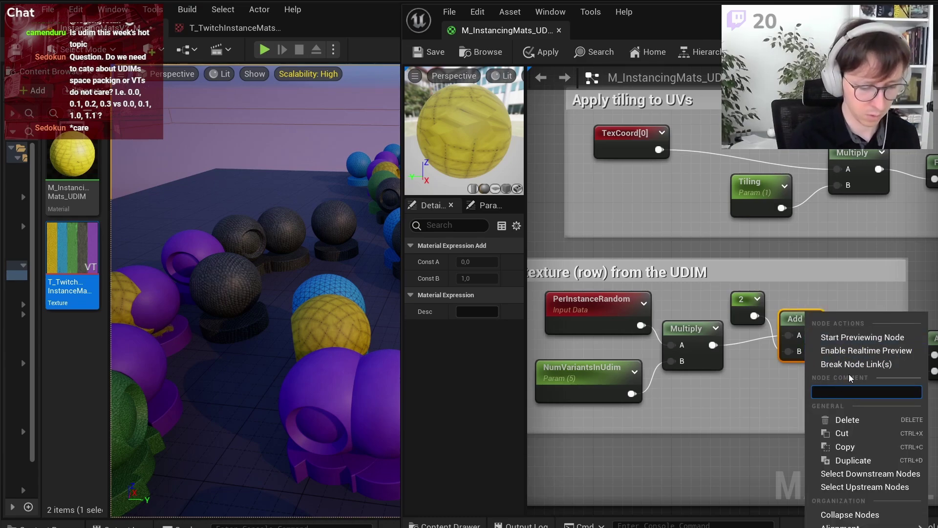
pyautogui.write('C')
pyautogui.press('BackSpace')
pyautogui.write('S')
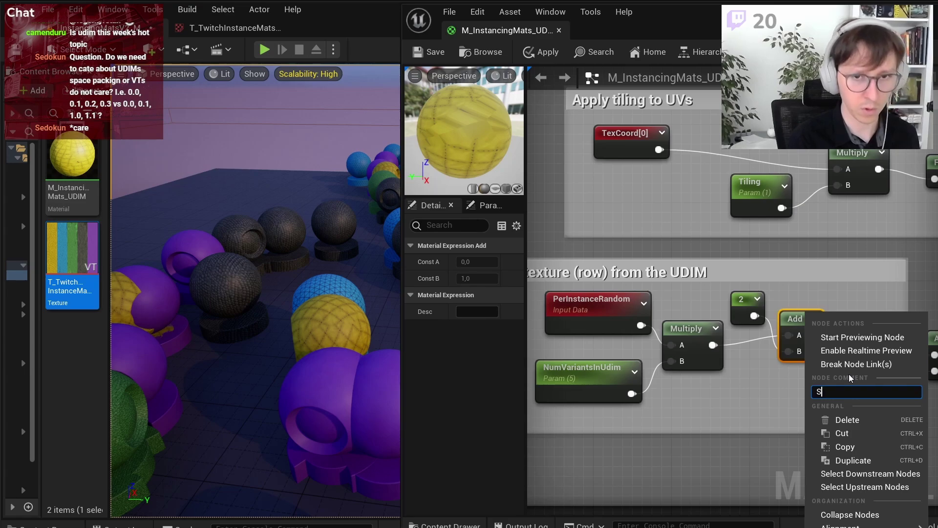
pyautogui.write('witch to another t')
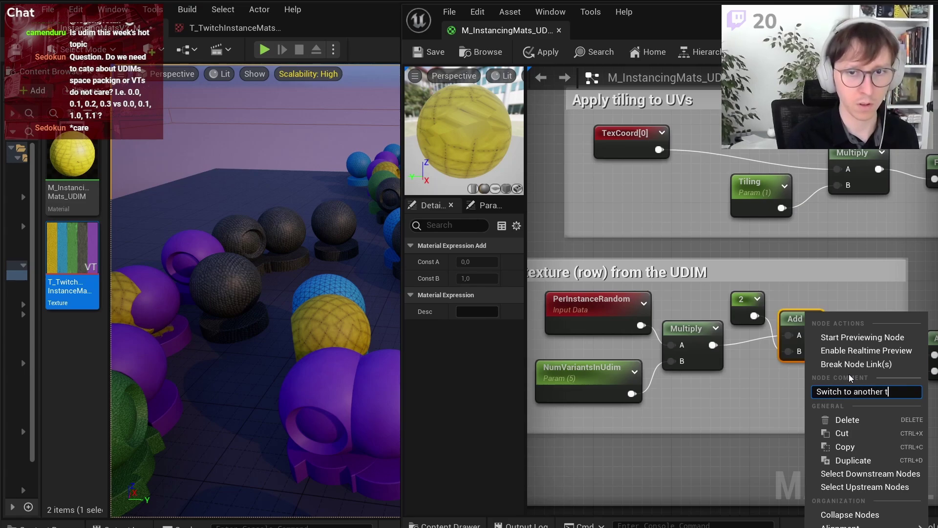
pyautogui.write('exture')
pyautogui.press('Return')
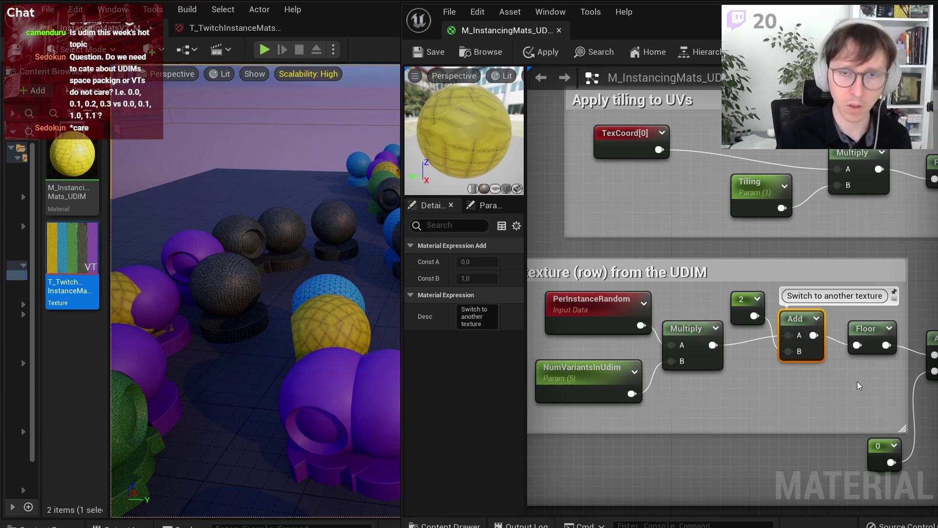
# Step: Review the four nodes of the random-row chain, then clear the selection
pyautogui.scroll(-4, 857, 381)
pyautogui.scroll(3, 857, 382)
pyautogui.click(795, 379)
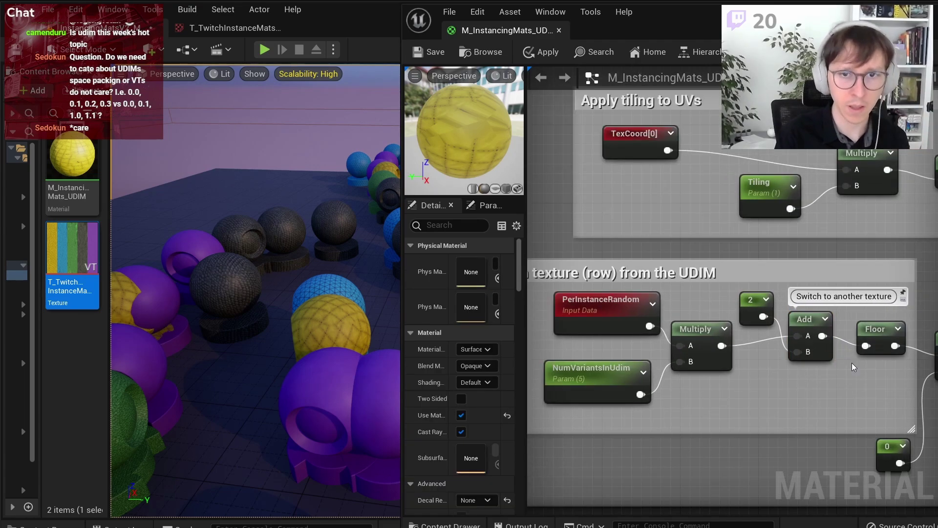
pyautogui.scroll(-3, 852, 363)
pyautogui.scroll(2, 807, 352)
pyautogui.scroll(-1, 808, 352)
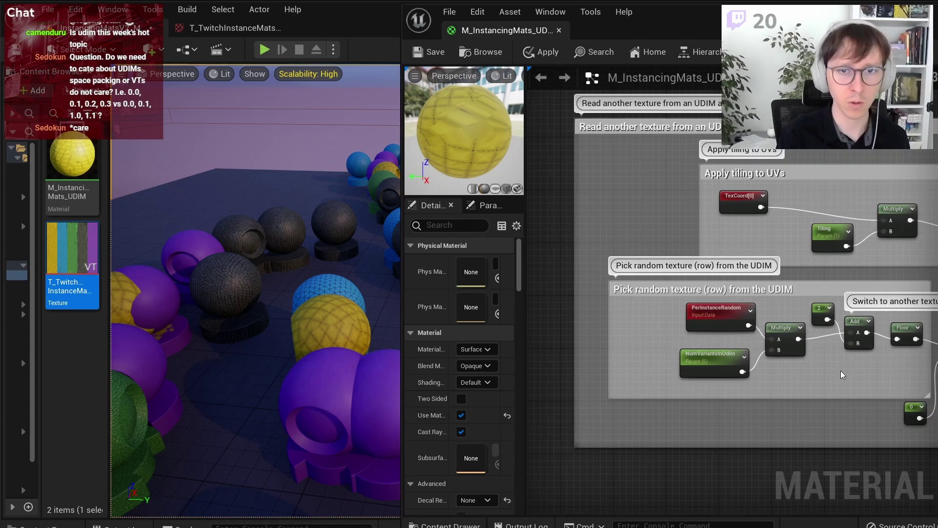
pyautogui.moveTo(841, 370); pyautogui.dragTo(680, 317)
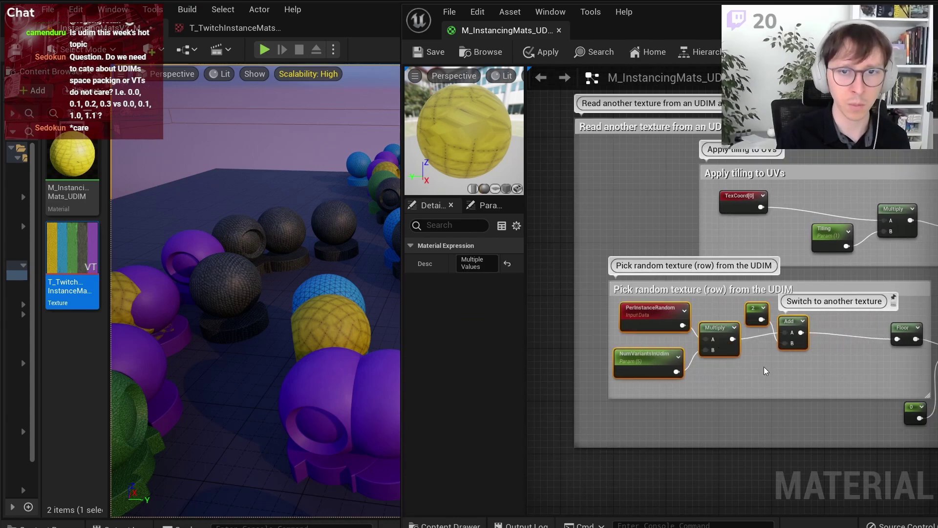
pyautogui.click(840, 359)
pyautogui.scroll(1, 841, 359)
pyautogui.scroll(1, 840, 358)
# Step: Add an Fmod node after Add, with NumVariantsInUdim as B and its result feeding Floor
pyautogui.rightClick(816, 316)
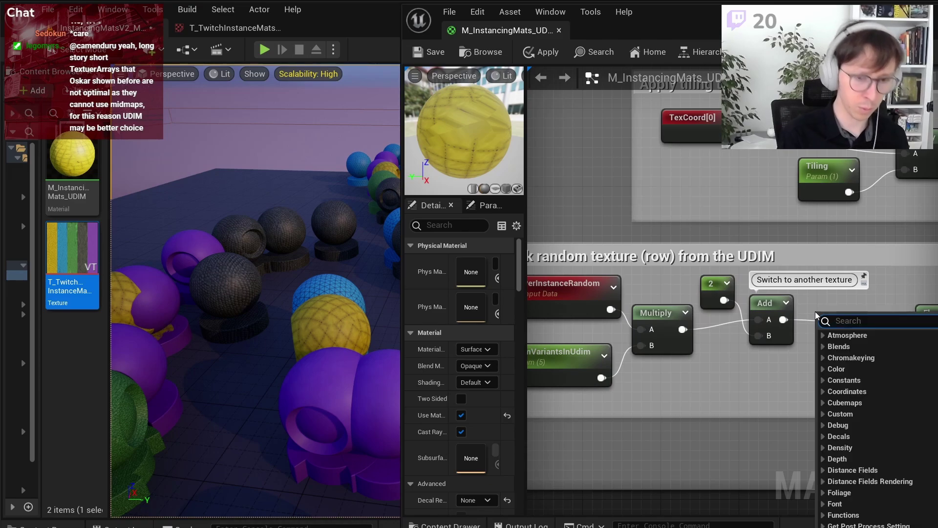
pyautogui.write('fmod')
pyautogui.press('Return')
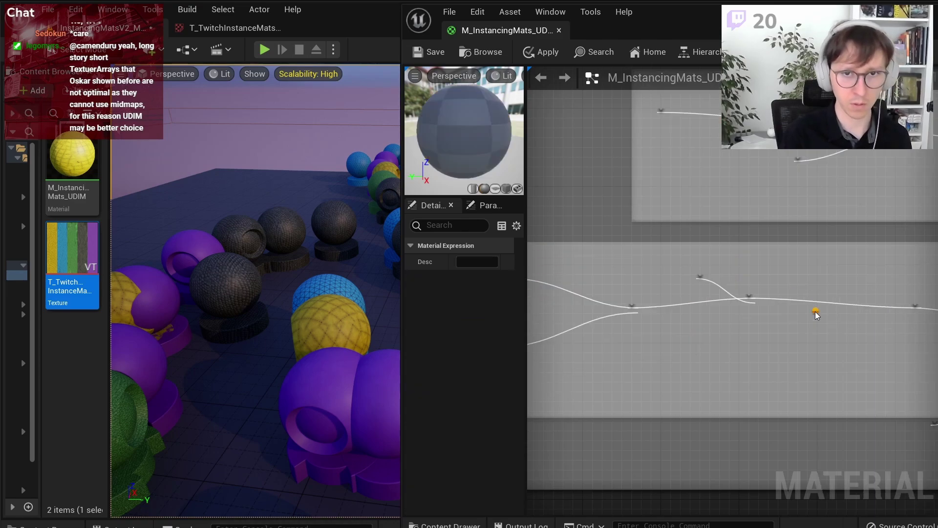
pyautogui.moveTo(738, 373); pyautogui.dragTo(786, 368, button='right')
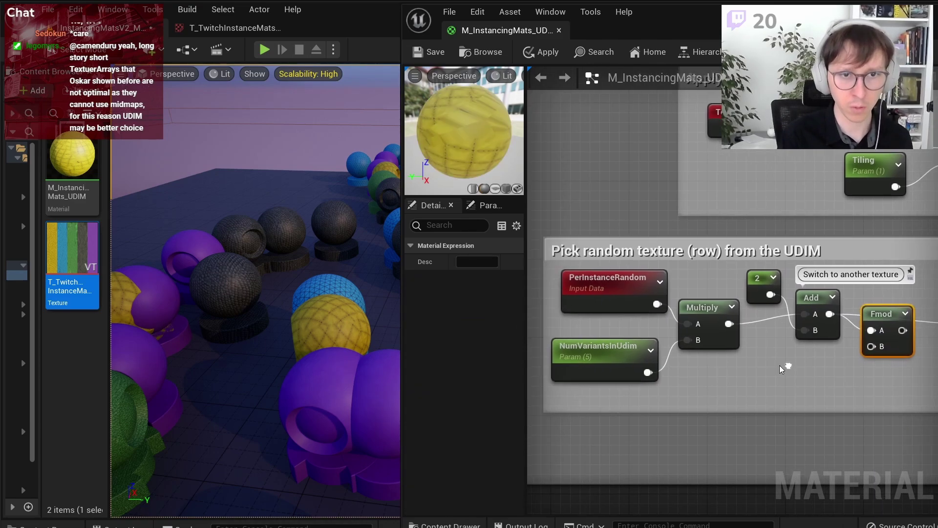
pyautogui.click(635, 374)
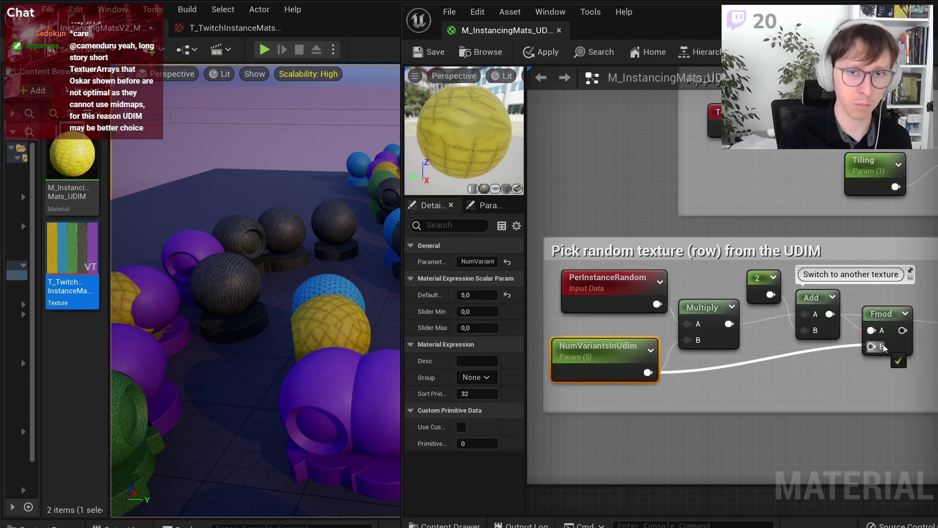
pyautogui.moveTo(647, 372); pyautogui.dragTo(871, 346)
pyautogui.moveTo(892, 372); pyautogui.dragTo(694, 358, button='right')
pyautogui.moveTo(706, 315); pyautogui.dragTo(774, 309)
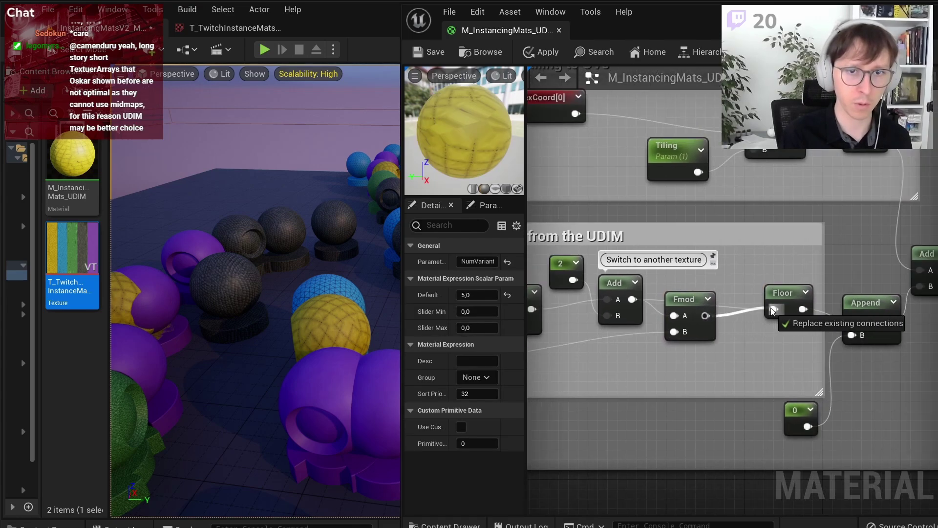
pyautogui.click(695, 306)
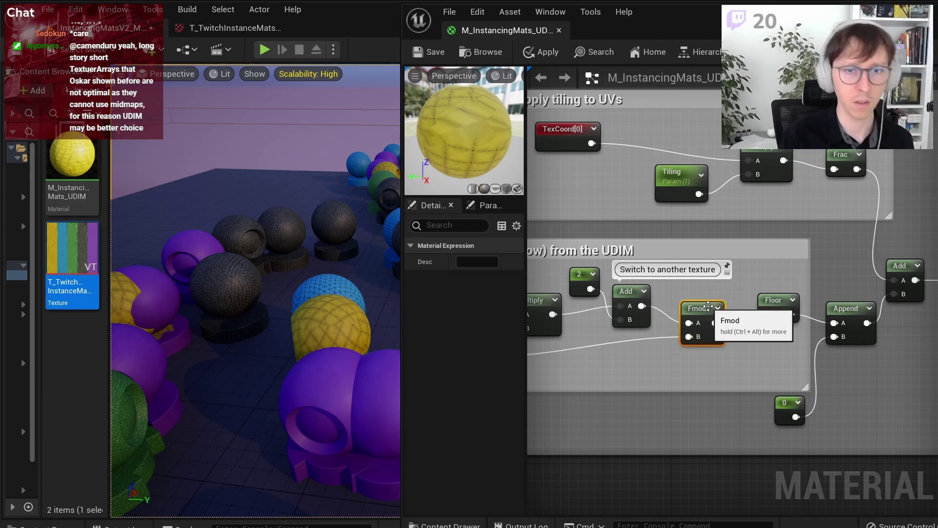
pyautogui.moveTo(694, 306); pyautogui.dragTo(706, 319)
# Step: Give the Fmod node a comment noting the number of textures
pyautogui.rightClick(706, 319)
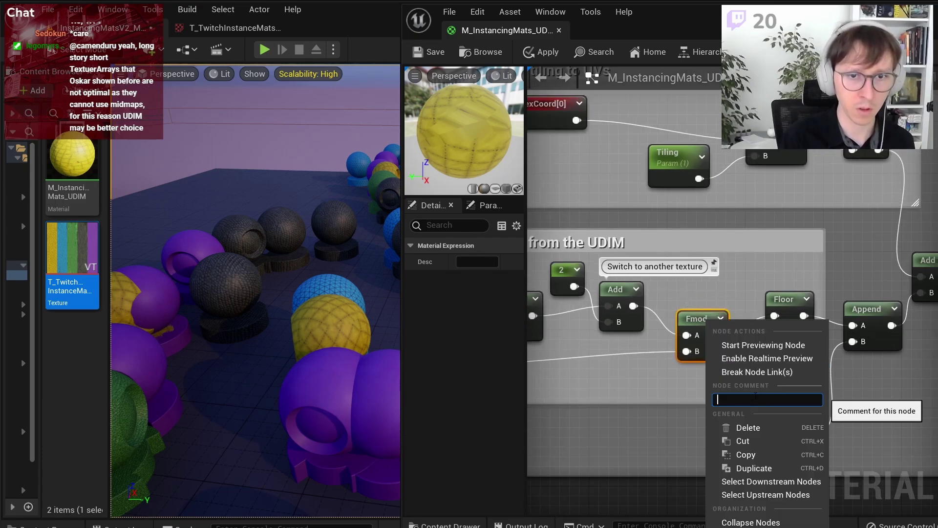
pyautogui.write('Make sure its within the')
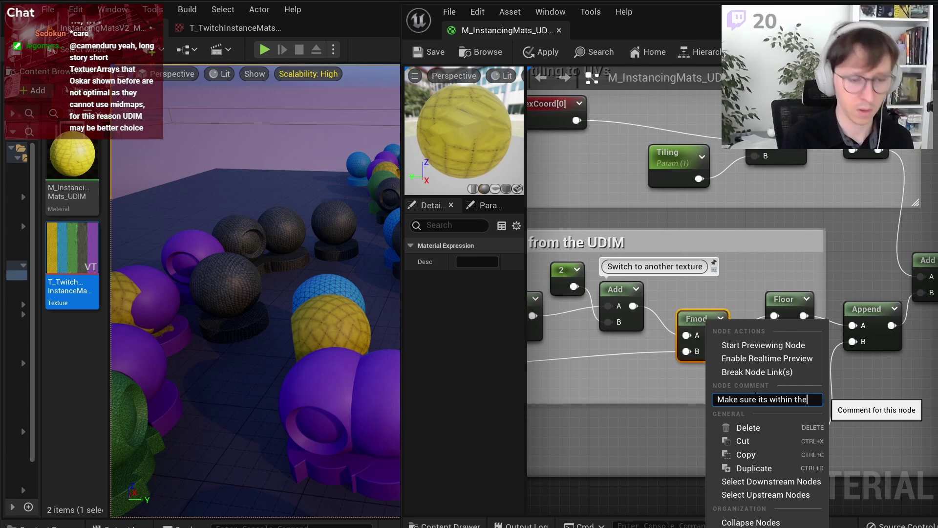
pyautogui.write(' # of')
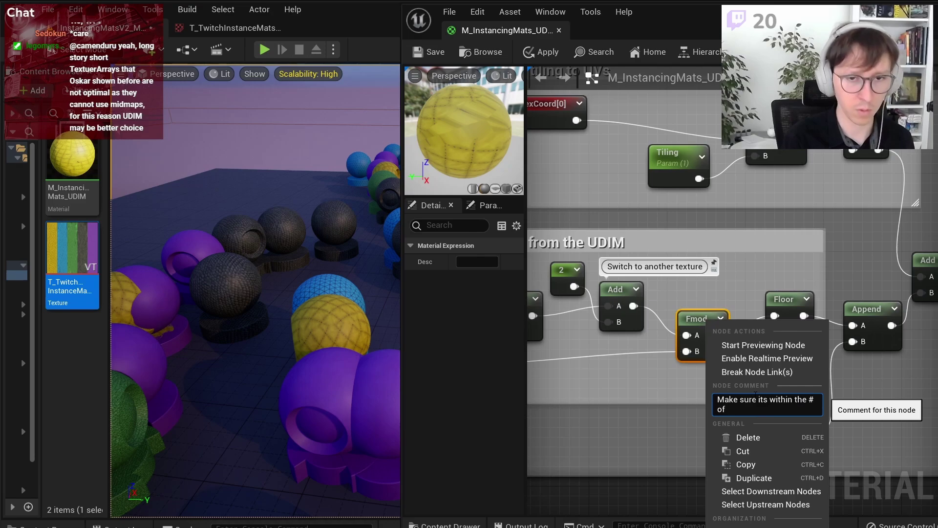
pyautogui.write(' textures')
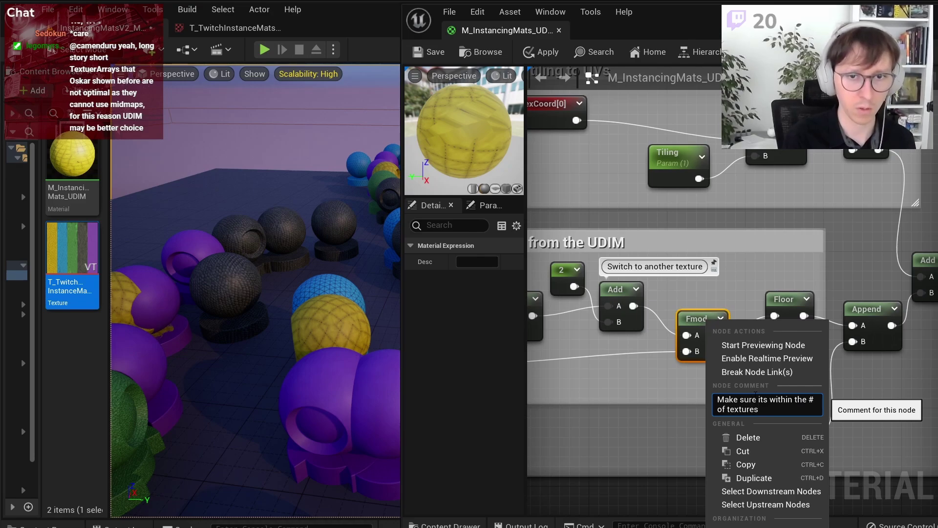
pyautogui.write(' available')
pyautogui.press('Return')
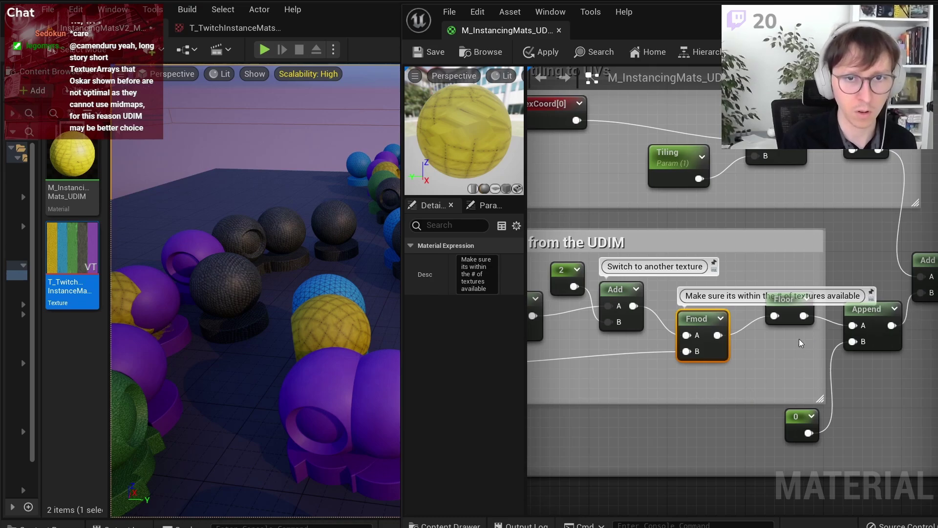
pyautogui.scroll(-3, 801, 342)
pyautogui.scroll(-3, 801, 342)
pyautogui.scroll(-2, 802, 342)
pyautogui.scroll(1, 751, 287)
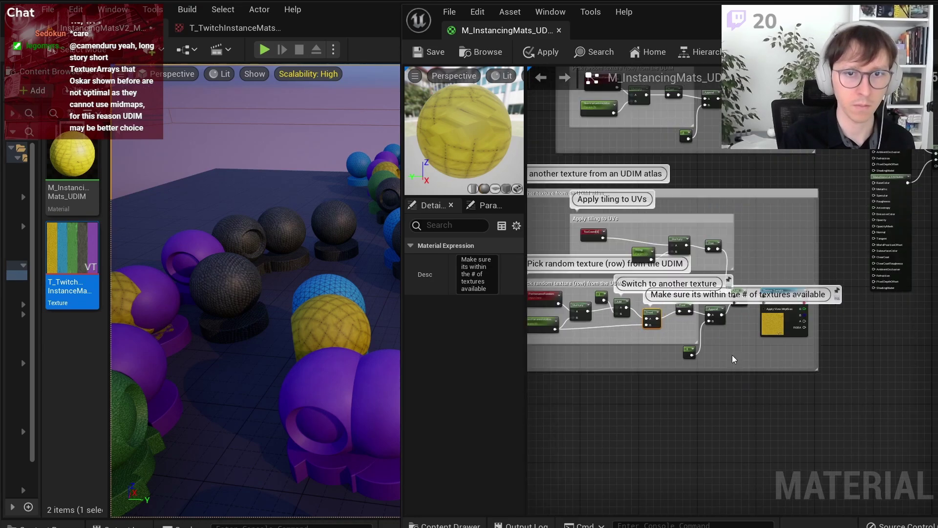
pyautogui.scroll(1, 750, 287)
pyautogui.scroll(-2, 751, 288)
pyautogui.scroll(3, 723, 358)
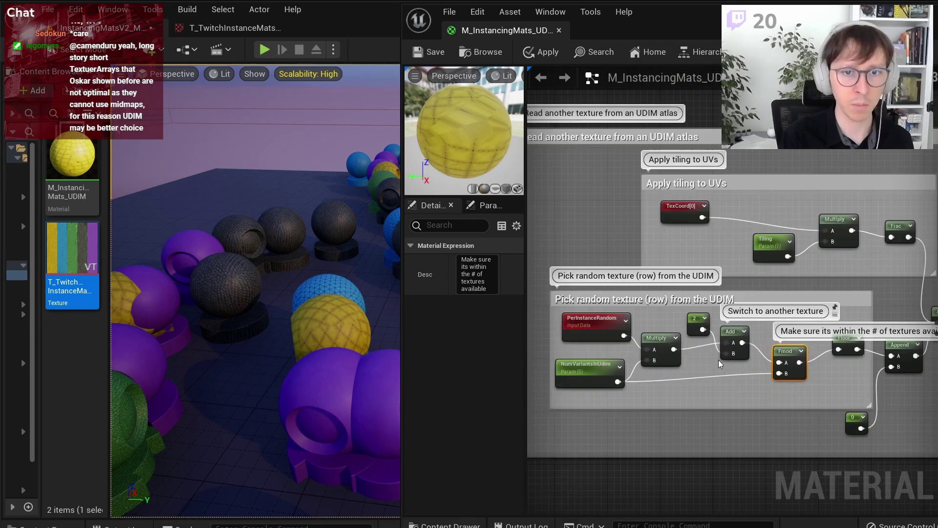
pyautogui.scroll(2, 722, 358)
# Step: Inspect the switch constant's value
pyautogui.click(691, 313)
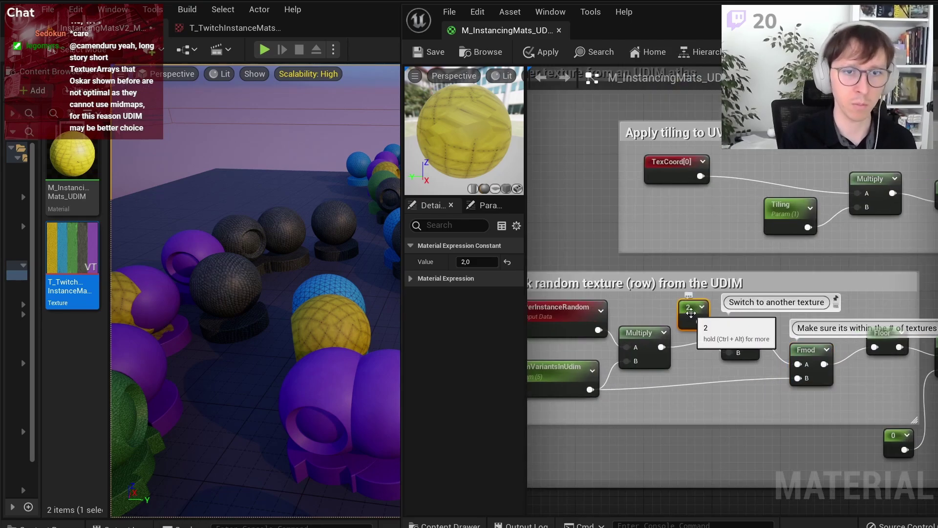
pyautogui.moveTo(691, 314); pyautogui.dragTo(574, 315, button='right')
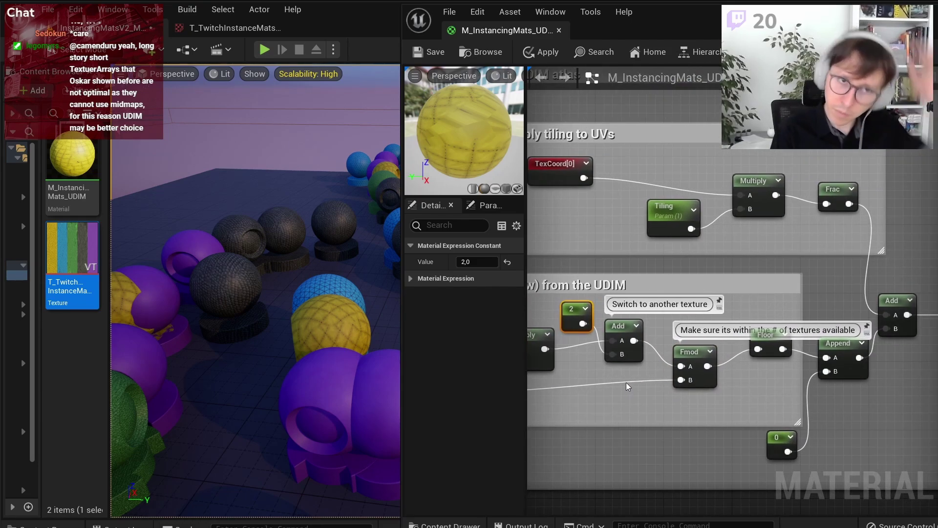
pyautogui.click(484, 262)
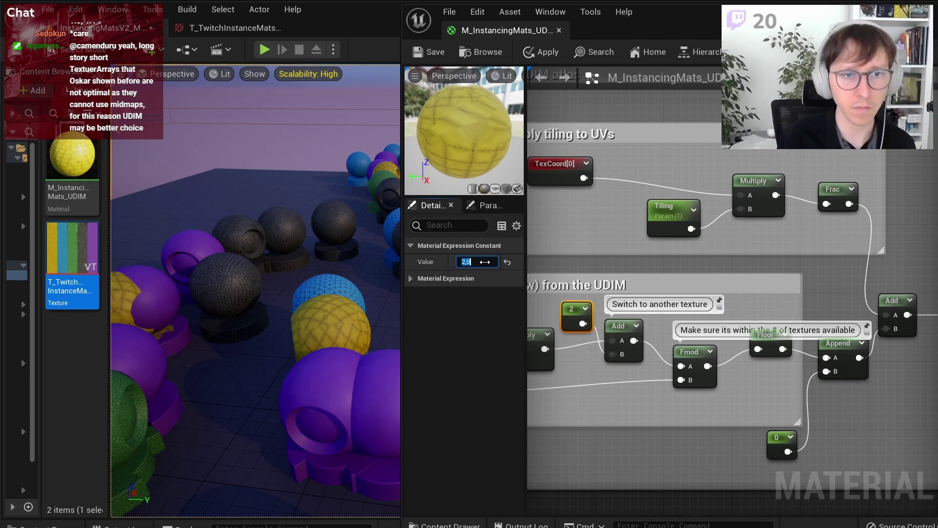
pyautogui.write('3')
pyautogui.click(829, 276)
# Step: Wire the lower Texture Sample's RGB into the second MakeMaterialAttributes BaseColor
pyautogui.moveTo(828, 276); pyautogui.dragTo(638, 293, button='right')
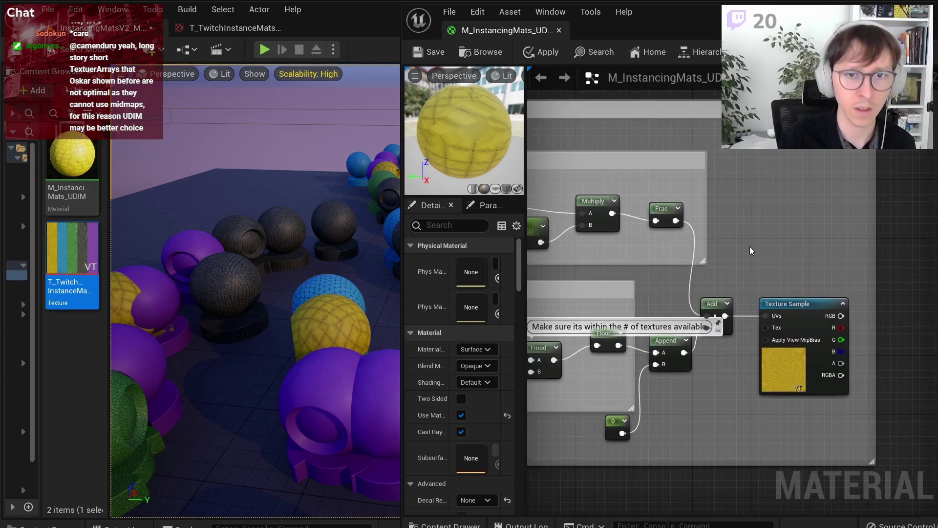
pyautogui.scroll(-2, 750, 246)
pyautogui.scroll(-2, 765, 215)
pyautogui.moveTo(764, 215); pyautogui.dragTo(737, 311, button='right')
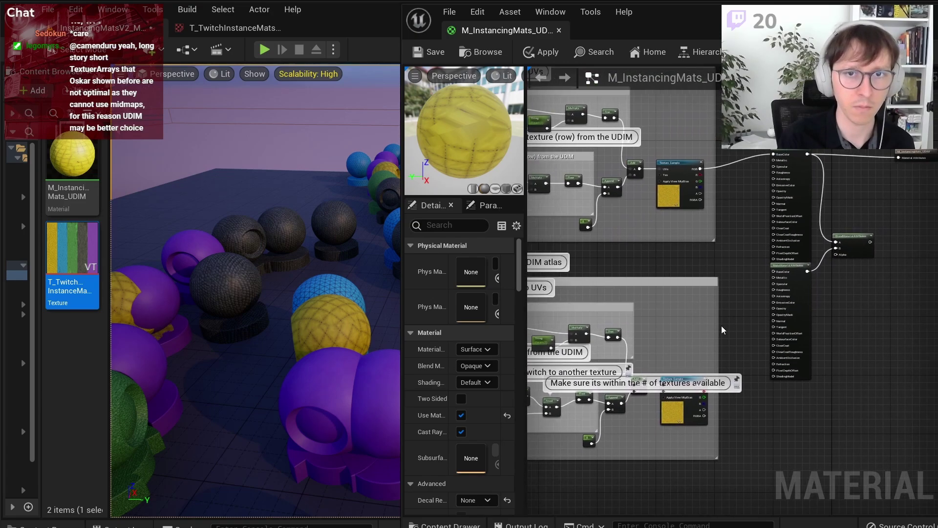
pyautogui.scroll(2, 759, 365)
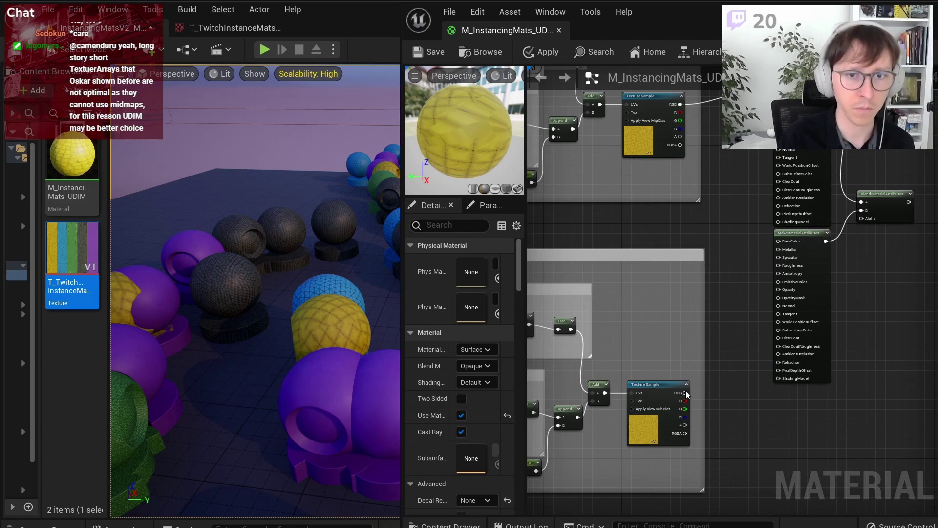
pyautogui.moveTo(685, 392); pyautogui.dragTo(779, 242)
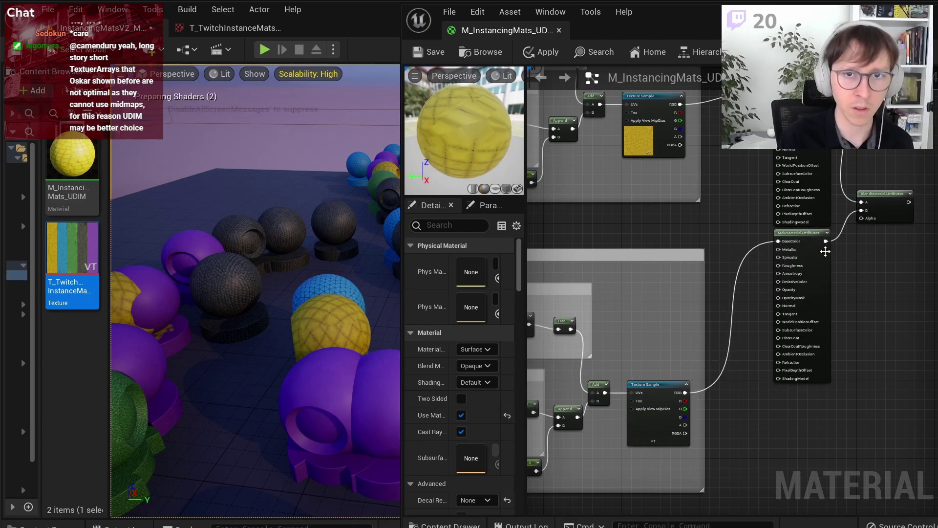
# Step: Place a BoundingBoxBased_0-1_UVW node in the graph beside the BlendMaterialAttributes node
pyautogui.scroll(2, 782, 274)
pyautogui.scroll(3, 684, 283)
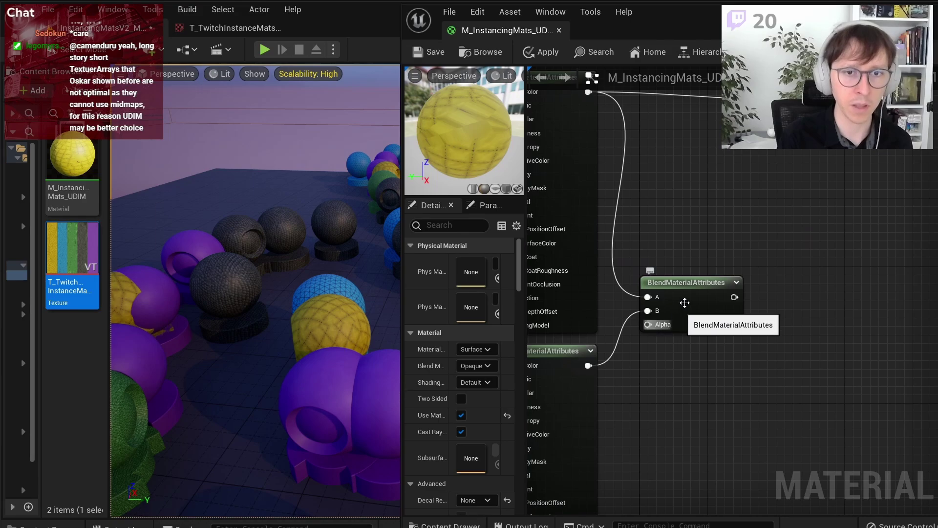
pyautogui.click(752, 286)
pyautogui.rightClick(689, 384)
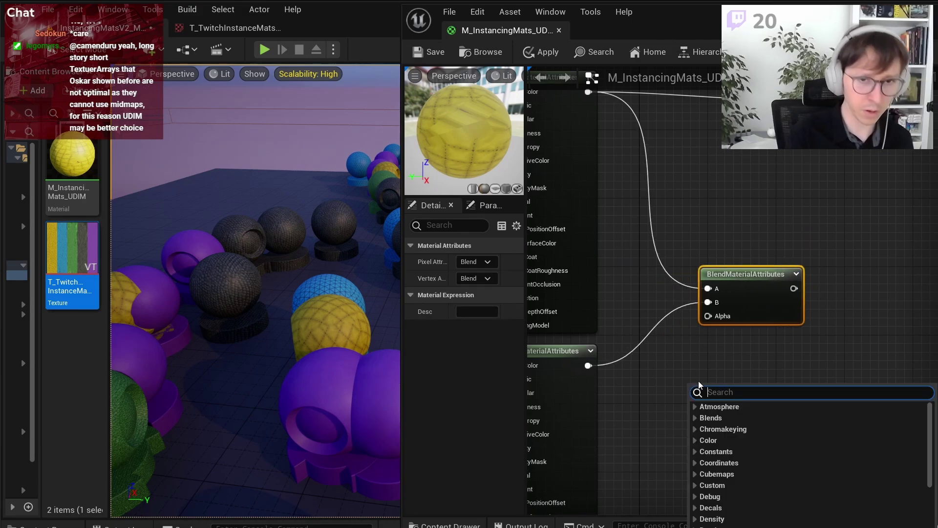
pyautogui.write('bound')
pyautogui.press('Escape')
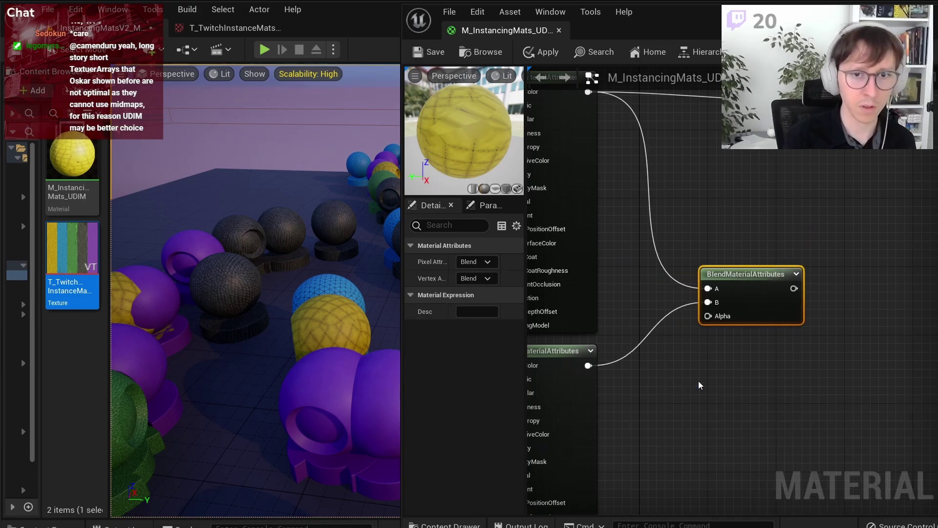
pyautogui.click(755, 415)
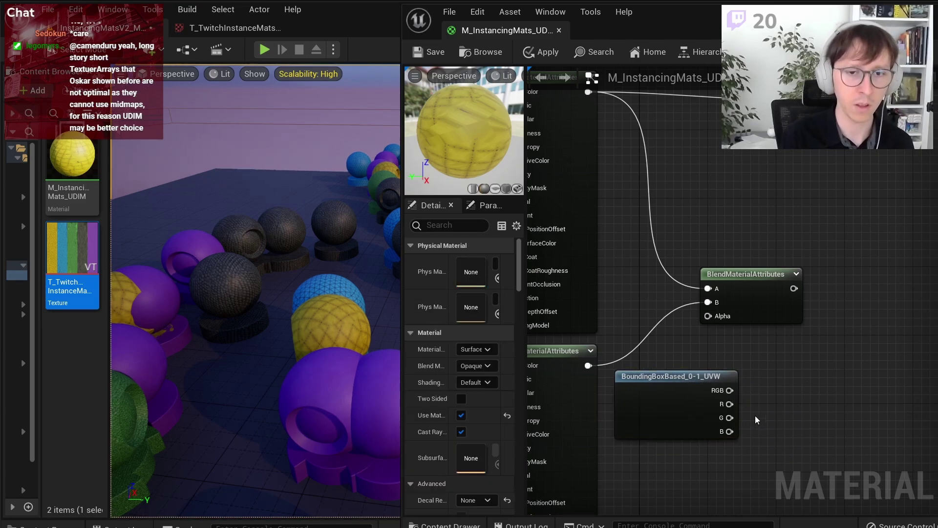
# Step: Add a Saturate node fed by the bounding-box node's B output
pyautogui.scroll(1, 755, 415)
pyautogui.rightClick(755, 415)
pyautogui.write('remapa')
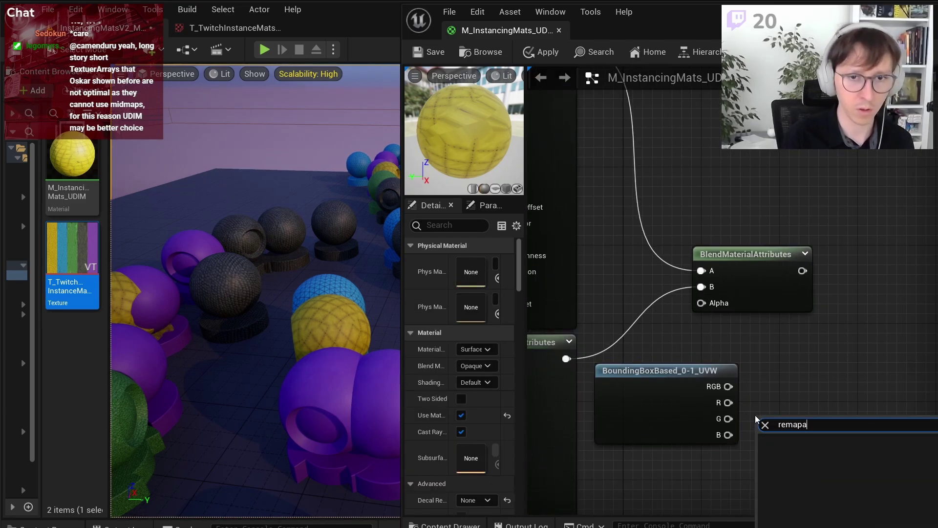
pyautogui.press('BackSpace')
pyautogui.press('BackSpace')
pyautogui.press('BackSpace')
pyautogui.write('con')
pyautogui.press('BackSpace')
pyautogui.press('BackSpace')
pyautogui.press('BackSpace')
pyautogui.write('s')
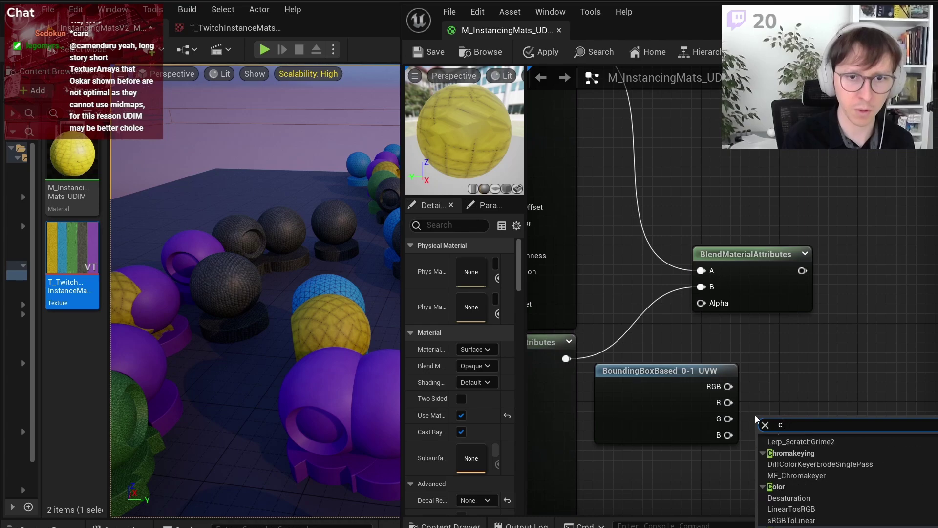
pyautogui.write('atu')
pyautogui.press('Return')
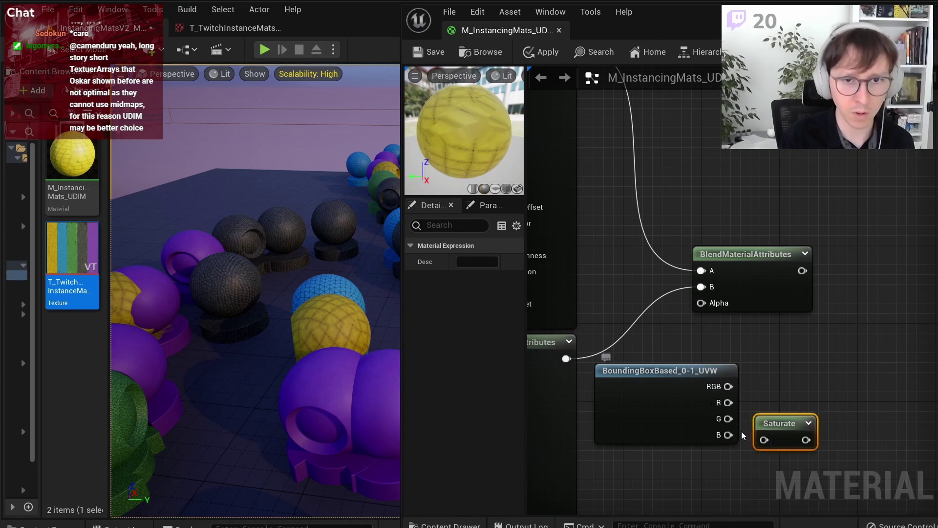
pyautogui.moveTo(728, 435); pyautogui.dragTo(764, 439)
# Step: Add CheapContrast after Saturate, driven by a new TransitionContrast scalar parameter
pyautogui.rightClick(873, 410)
pyautogui.write('cheap')
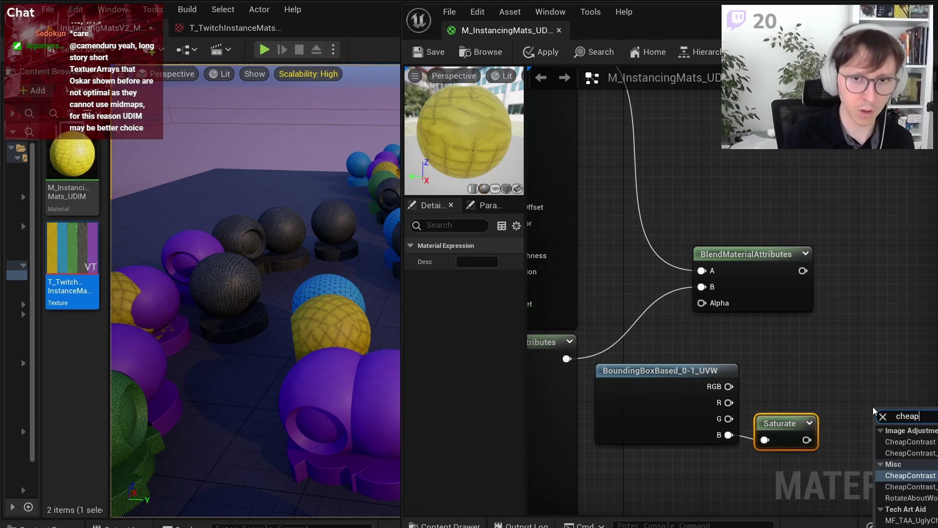
pyautogui.press('Return')
pyautogui.moveTo(806, 440); pyautogui.dragTo(882, 430)
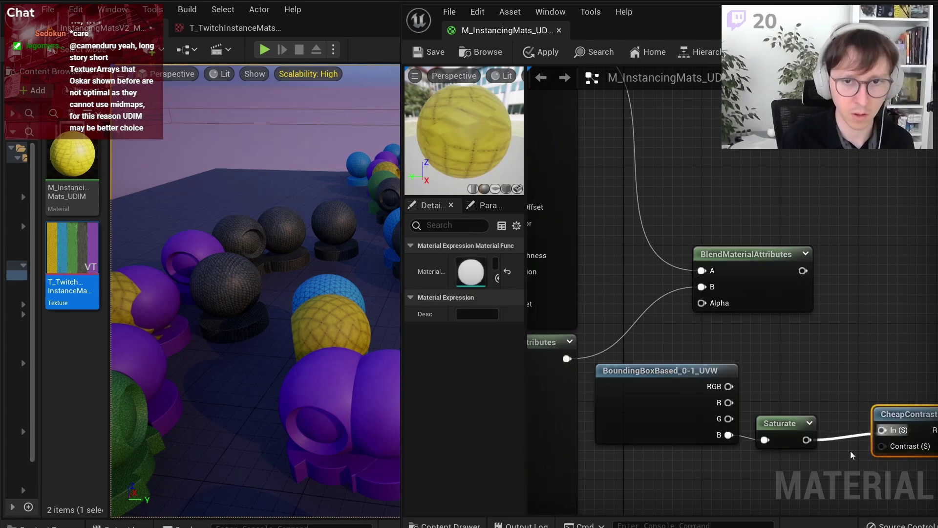
pyautogui.moveTo(730, 481); pyautogui.dragTo(708, 424, button='right')
pyautogui.click(708, 420)
pyautogui.write('Transiti')
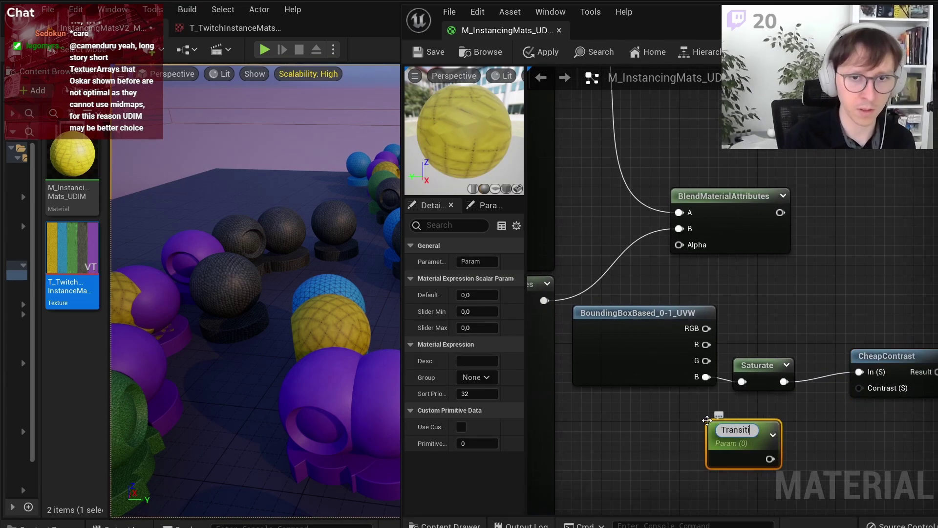
pyautogui.write('onContrast')
pyautogui.press('Return')
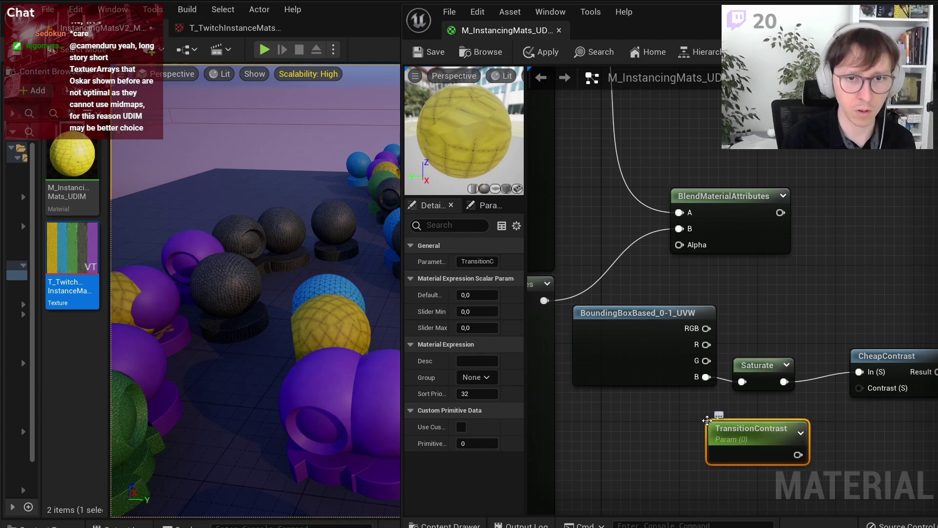
pyautogui.moveTo(804, 459); pyautogui.dragTo(860, 391)
pyautogui.moveTo(885, 356); pyautogui.dragTo(851, 371)
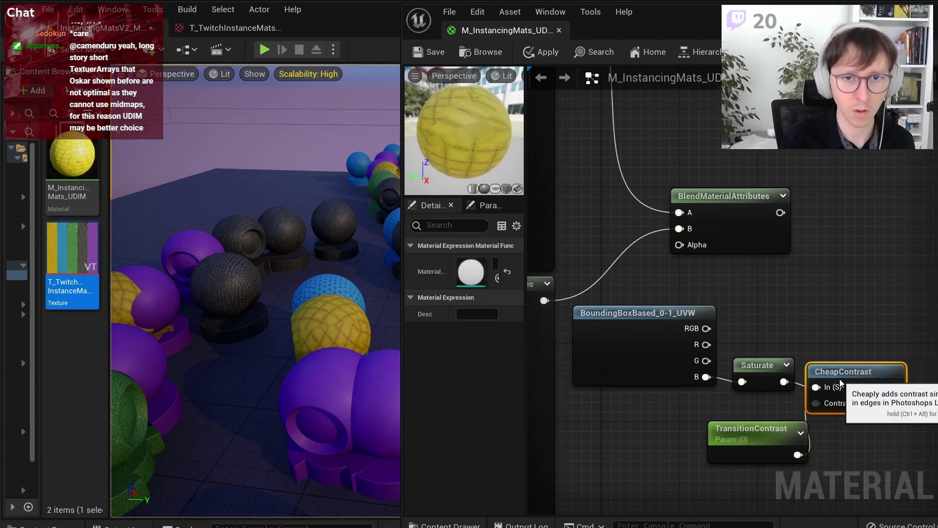
# Step: Rename the contrast parameter to GradientContrast with a default value of 1
pyautogui.click(488, 263)
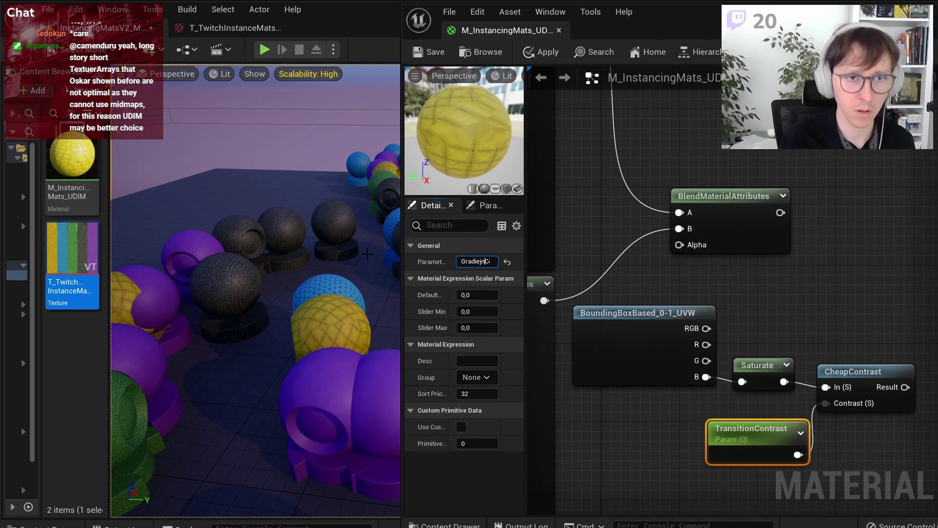
pyautogui.press('Tab')
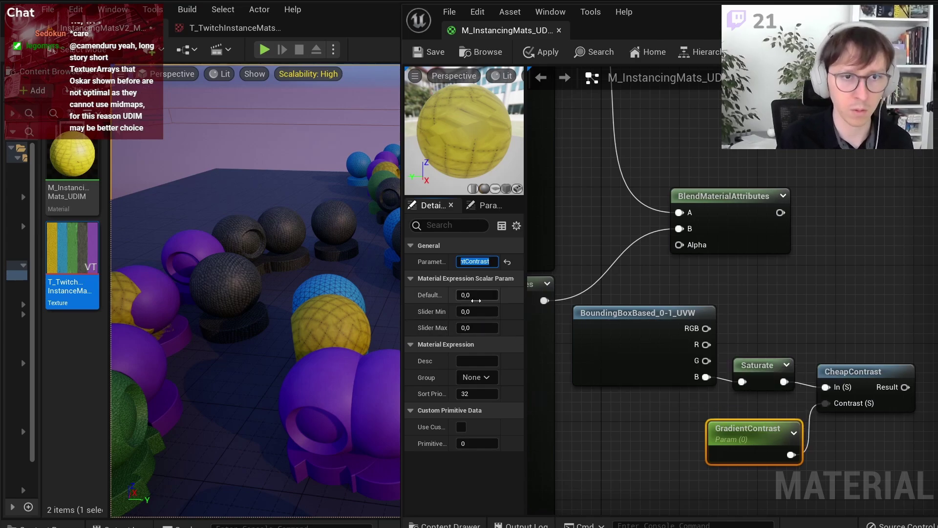
pyautogui.write('1')
pyautogui.press('Return')
# Step: Add MakeMaterialAttributes with CheapContrast in BaseColor, feeding the material result node
pyautogui.scroll(-3, 758, 262)
pyautogui.scroll(-3, 705, 330)
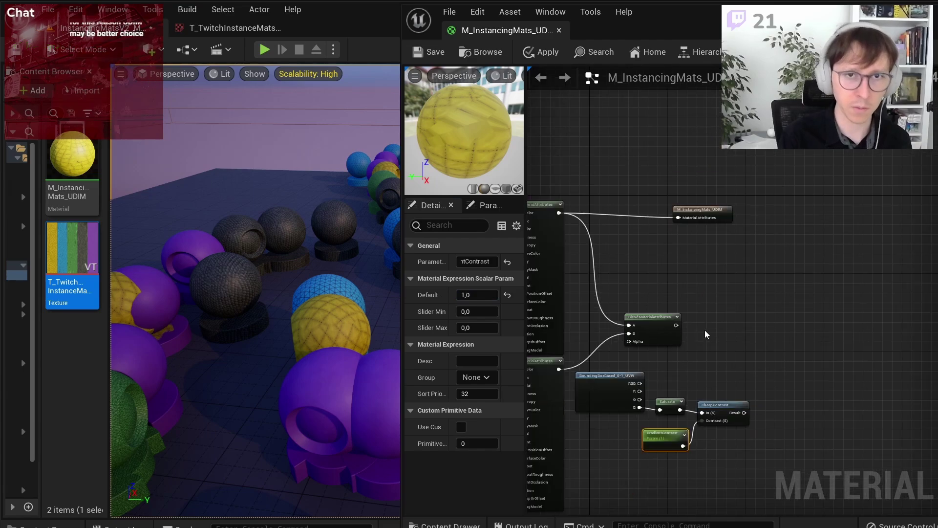
pyautogui.moveTo(694, 230); pyautogui.dragTo(785, 249, button='right')
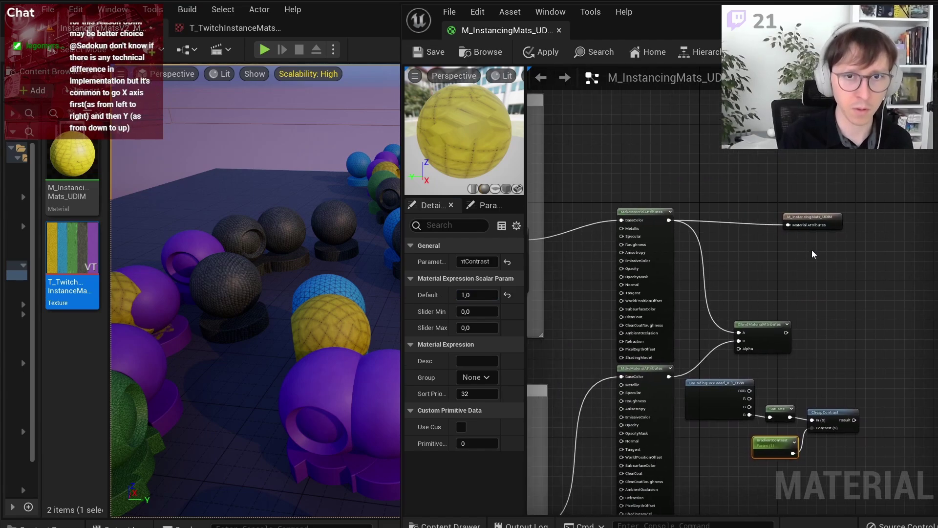
pyautogui.moveTo(809, 220); pyautogui.dragTo(745, 322)
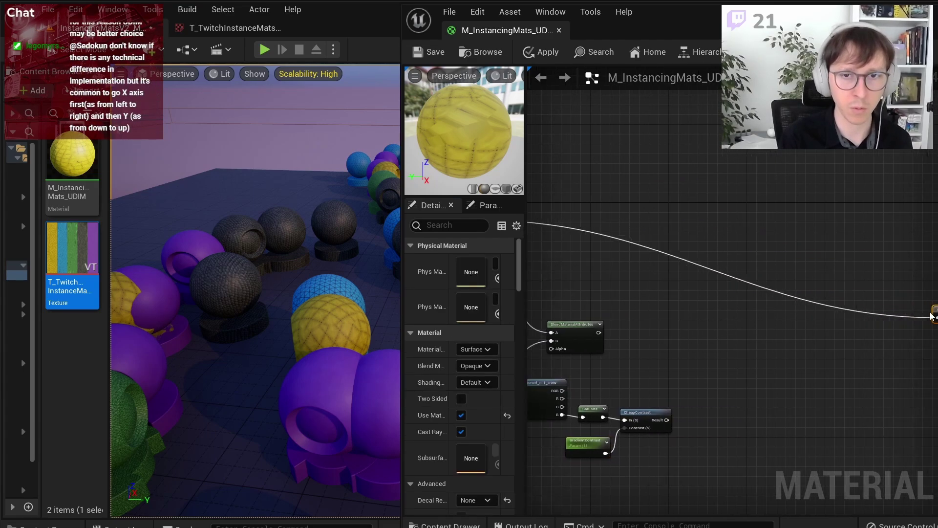
pyautogui.moveTo(631, 360); pyautogui.dragTo(741, 302, button='right')
pyautogui.scroll(2, 741, 302)
pyautogui.rightClick(729, 299)
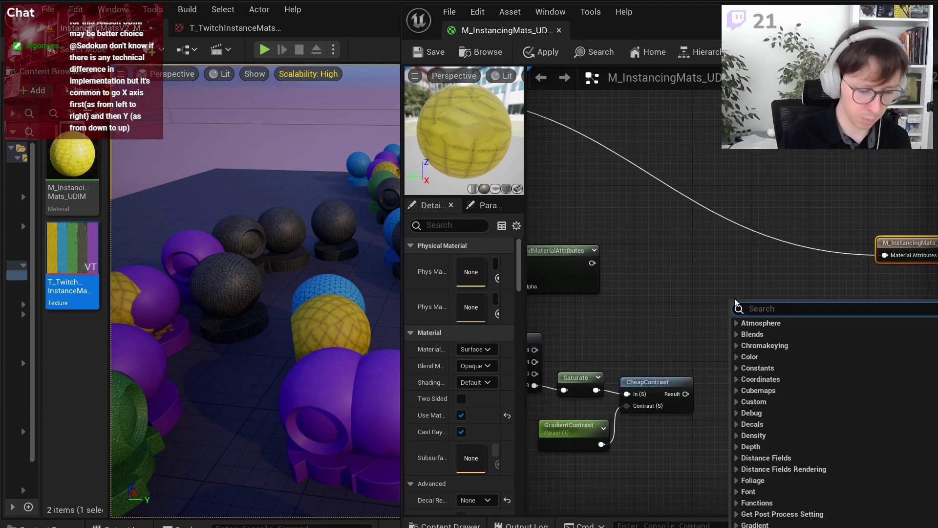
pyautogui.write('make ma')
pyautogui.press('Up')
pyautogui.press('Return')
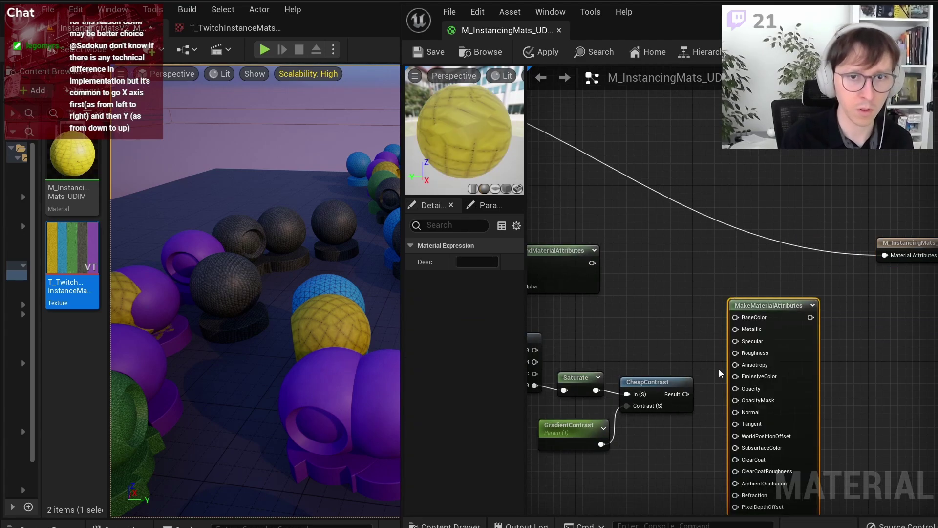
pyautogui.moveTo(685, 394); pyautogui.dragTo(735, 317)
pyautogui.moveTo(810, 317); pyautogui.dragTo(884, 256)
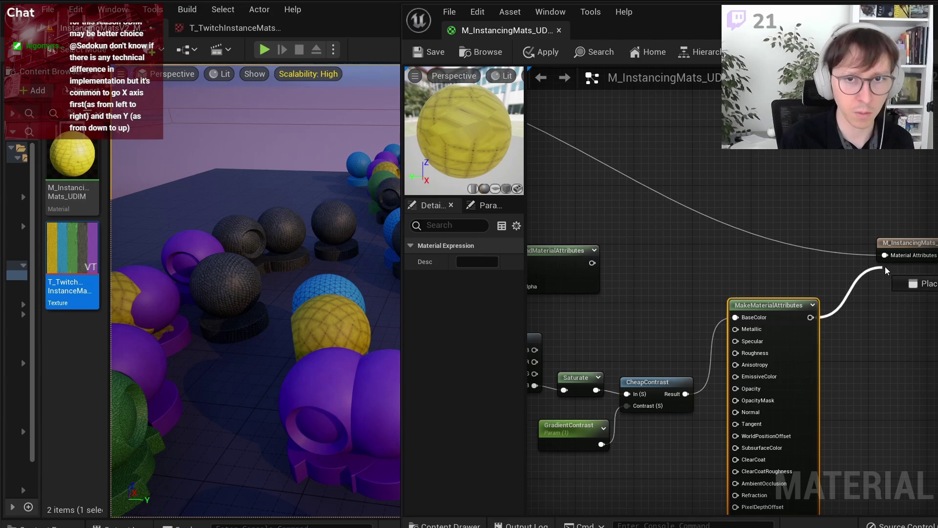
# Step: Save and apply the updated material
pyautogui.moveTo(689, 202); pyautogui.dragTo(860, 193, button='right')
pyautogui.scroll(2, 684, 409)
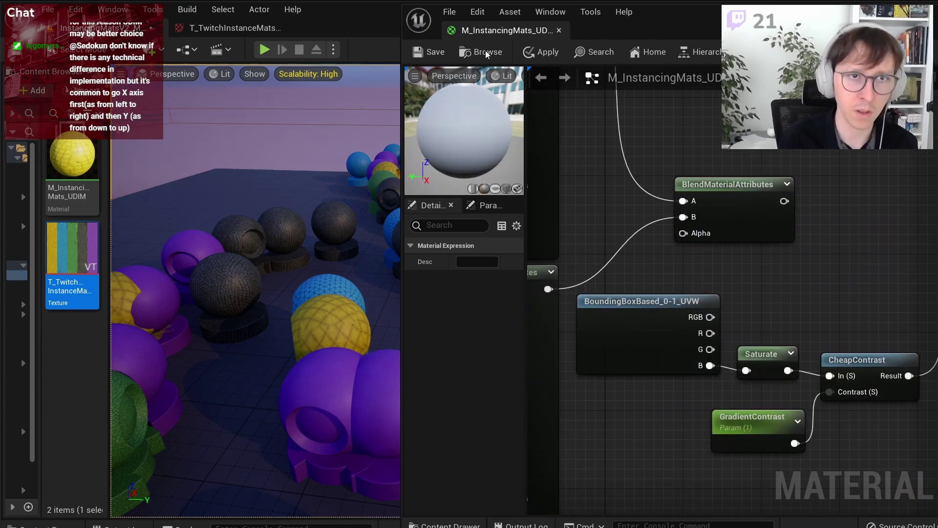
pyautogui.click(442, 52)
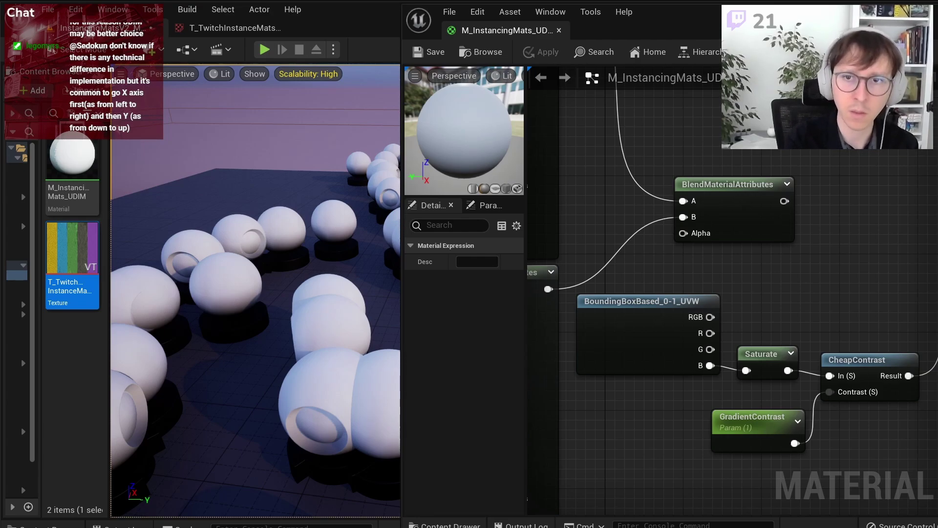
# Step: Snip the numbered UDIM tile grid diagram from Firefox's UDIM Workflow page
pyautogui.hotkey('alt', 'Tab')
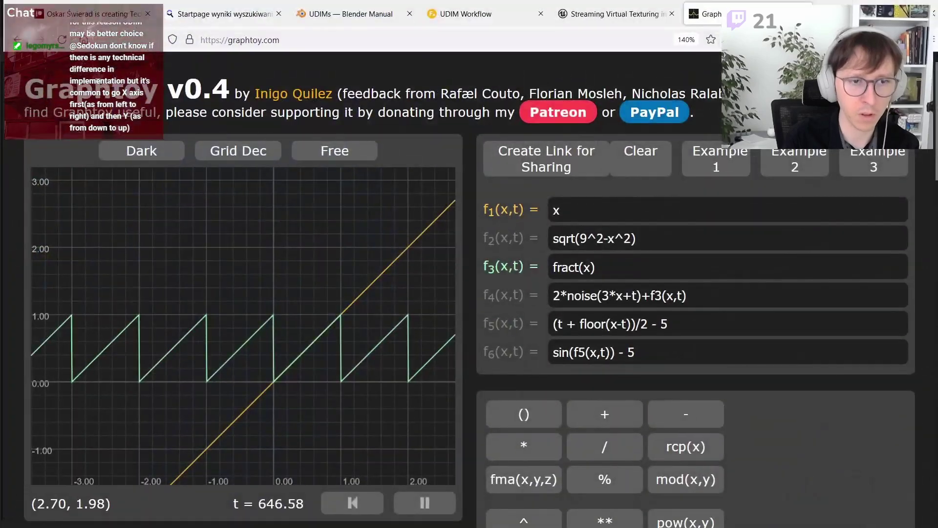
pyautogui.click(447, 17)
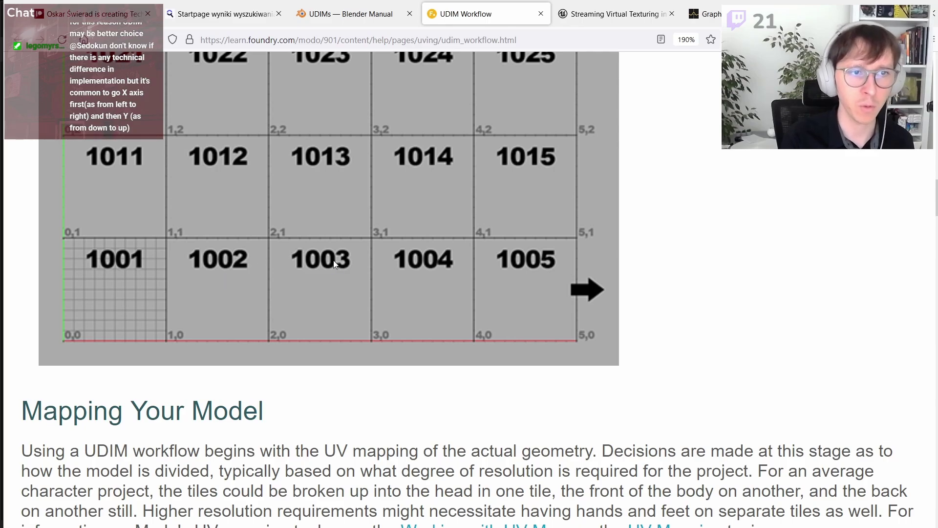
pyautogui.click(319, 284)
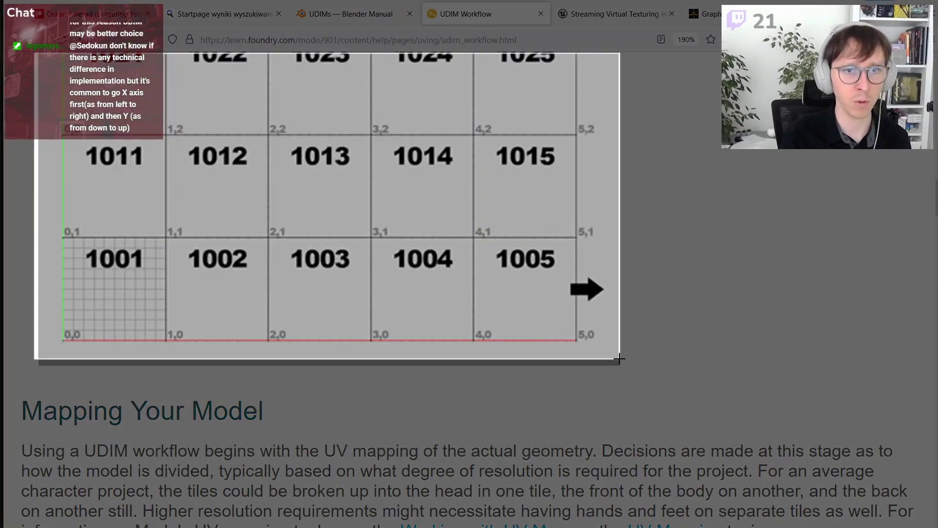
pyautogui.press('Escape')
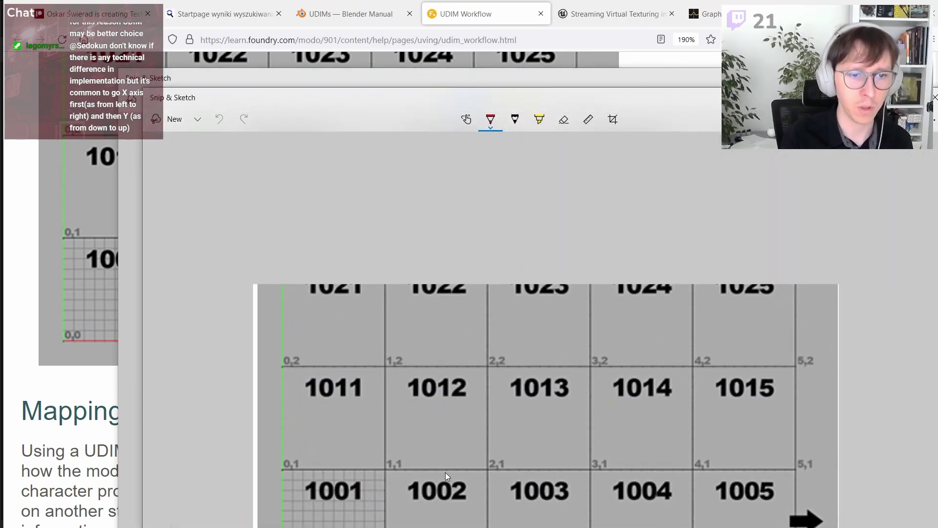
# Step: Undo the stray red and green strokes and set the pen colour to yellow
pyautogui.hotkey('ctrl', 'z')
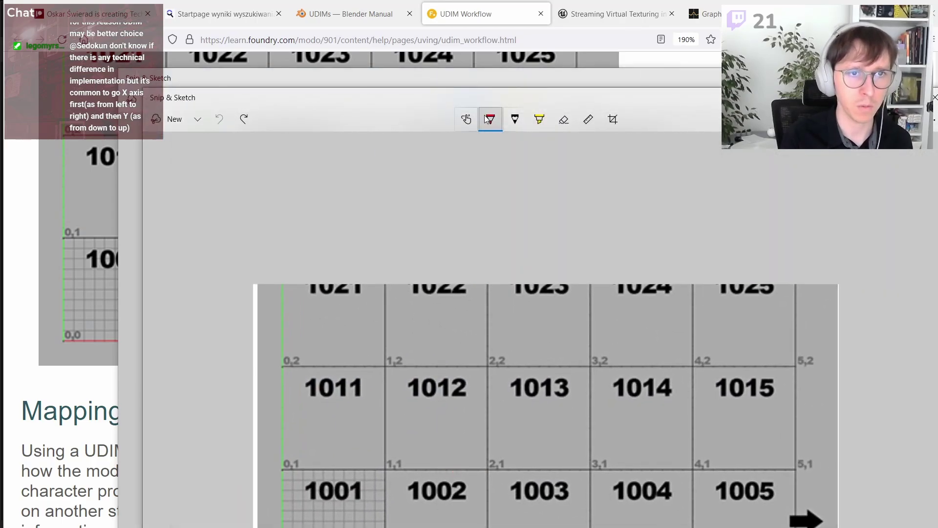
pyautogui.click(487, 120)
pyautogui.click(442, 237)
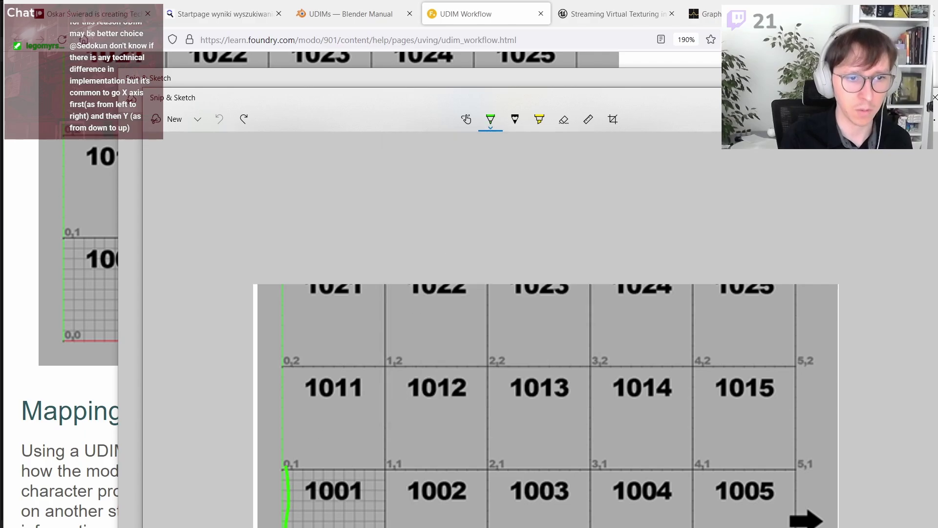
pyautogui.hotkey('ctrl', 'z')
pyautogui.click(490, 119)
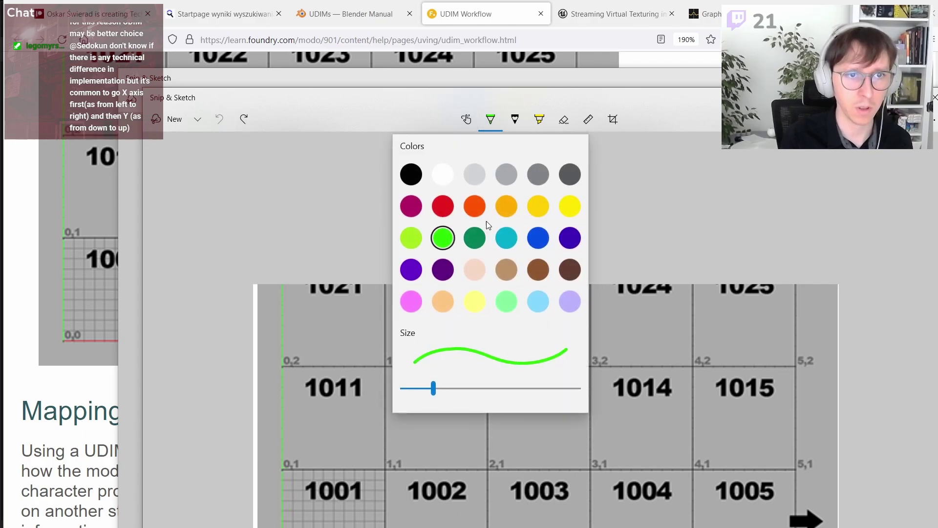
pyautogui.click(535, 209)
pyautogui.moveTo(288, 466); pyautogui.dragTo(284, 527)
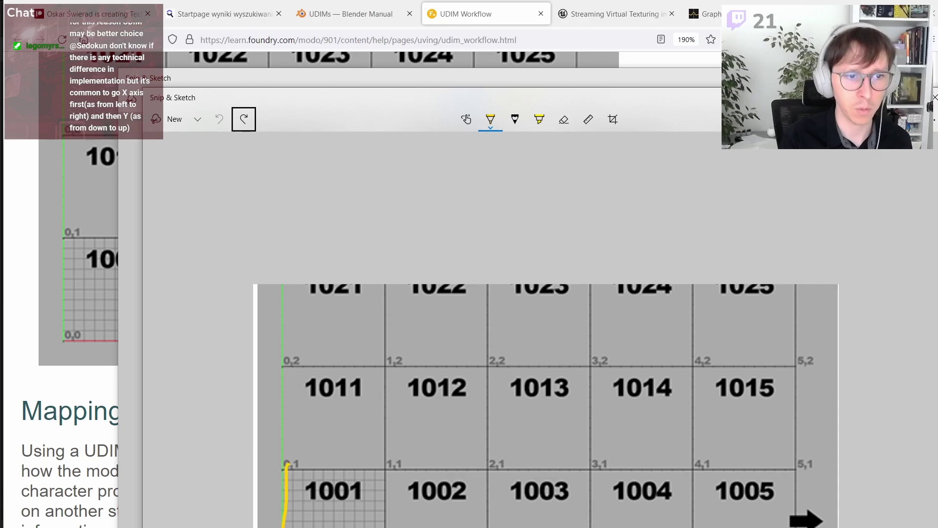
pyautogui.moveTo(485, 473); pyautogui.dragTo(284, 469)
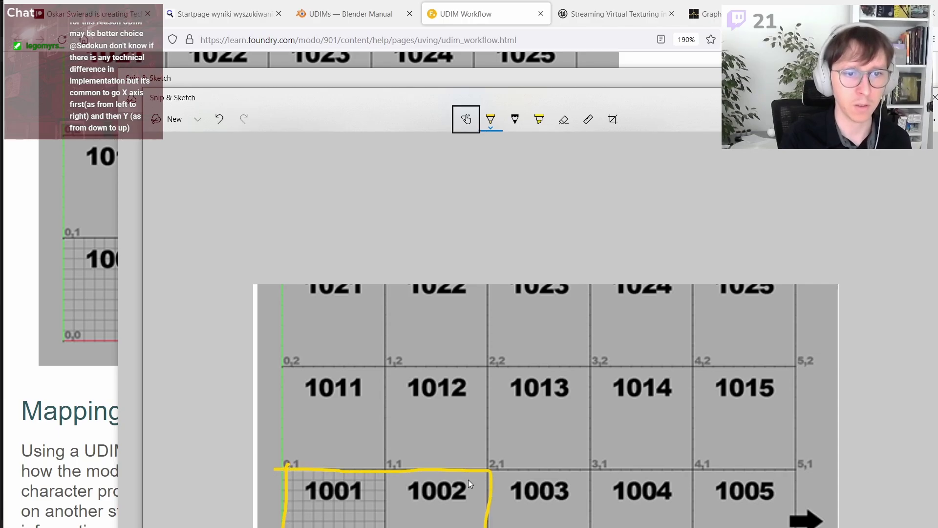
pyautogui.hotkey('ctrl', 'z')
pyautogui.hotkey('ctrl', 'z')
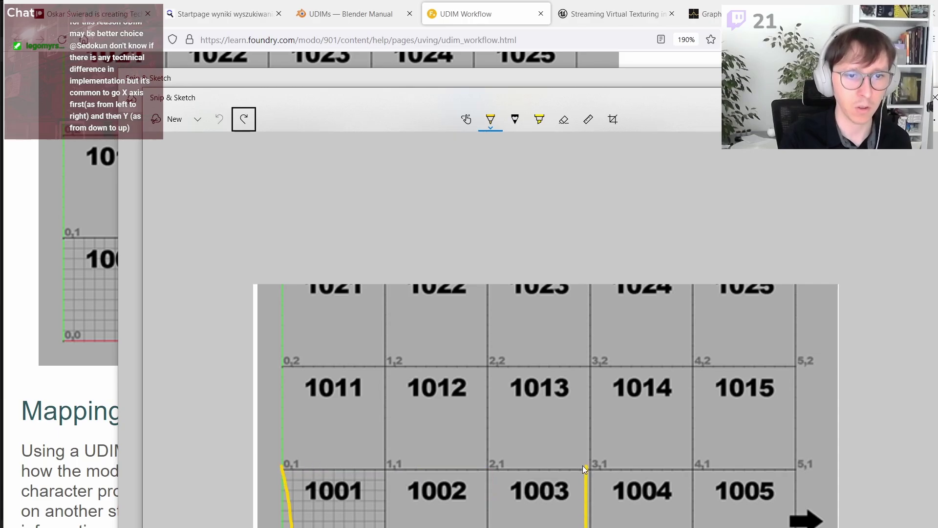
pyautogui.moveTo(582, 465); pyautogui.dragTo(292, 473)
pyautogui.hotkey('ctrl', 'z')
pyautogui.hotkey('ctrl', 'z')
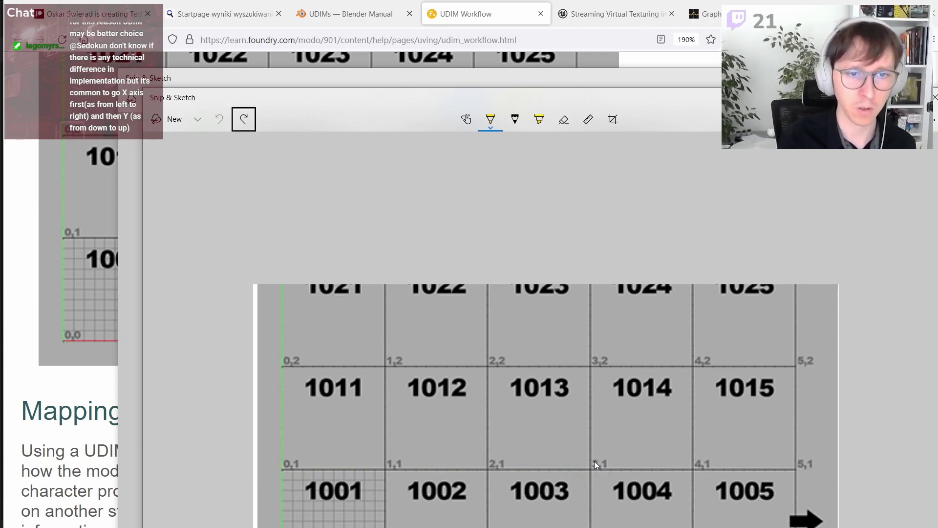
# Step: Outline tiles 1014, 1021, 1001 and 1002 in yellow
pyautogui.moveTo(594, 461); pyautogui.dragTo(641, 366)
pyautogui.moveTo(688, 462); pyautogui.dragTo(595, 463)
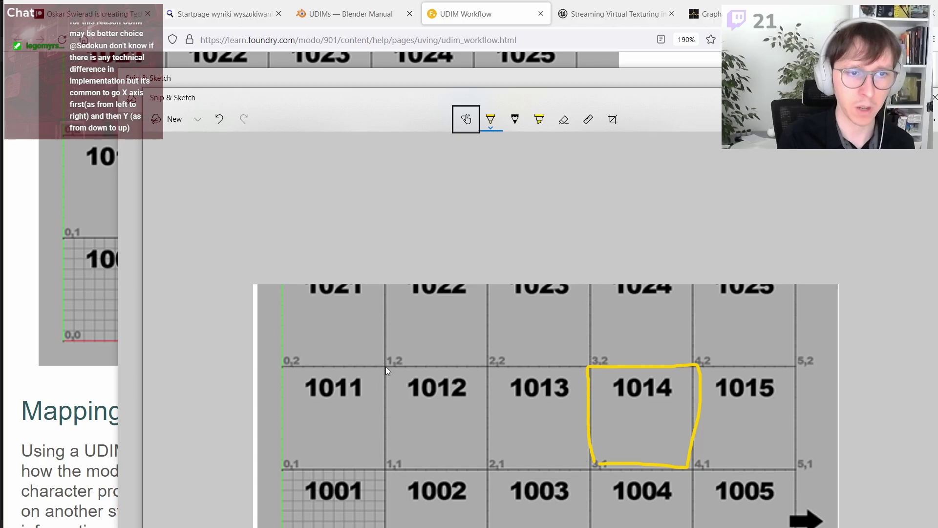
pyautogui.moveTo(386, 367); pyautogui.dragTo(402, 275)
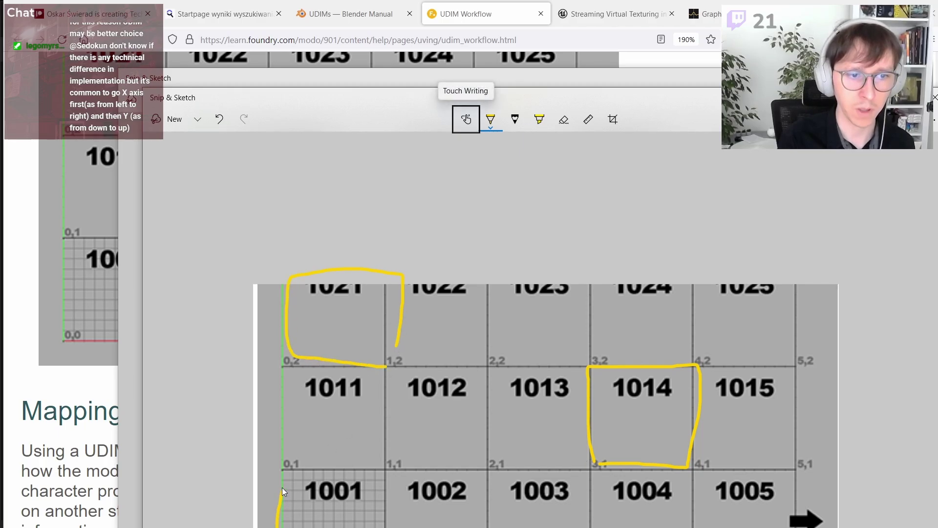
pyautogui.moveTo(283, 488); pyautogui.dragTo(456, 475)
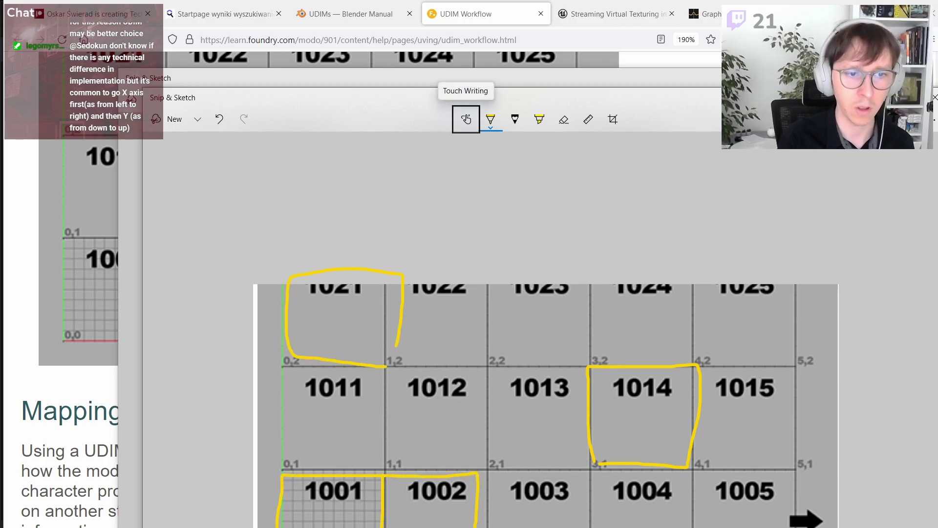
pyautogui.moveTo(310, 507); pyautogui.dragTo(441, 511)
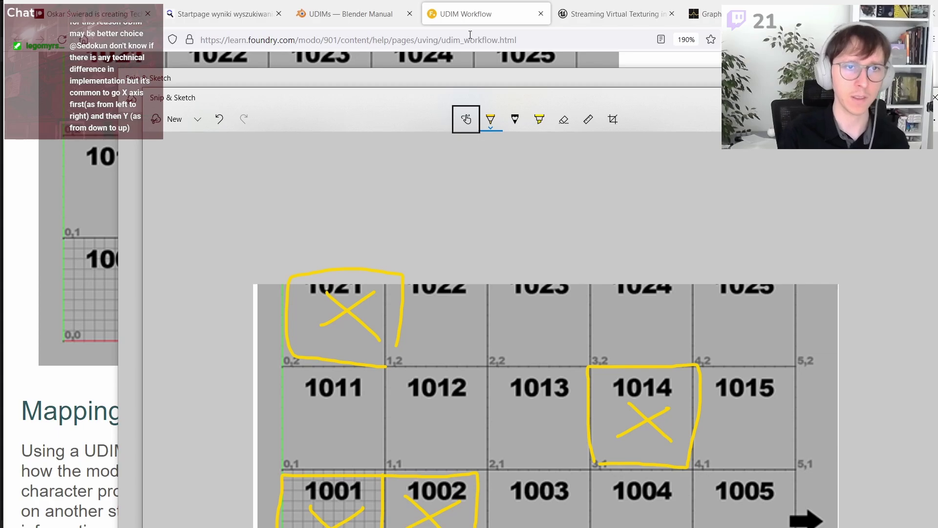
# Step: Switch the pen to green and draw grid lines across tile 1002
pyautogui.click(490, 119)
pyautogui.click(443, 238)
pyautogui.keyDown('ctrl'); pyautogui.scroll(2, 406, 468); pyautogui.keyUp('ctrl')
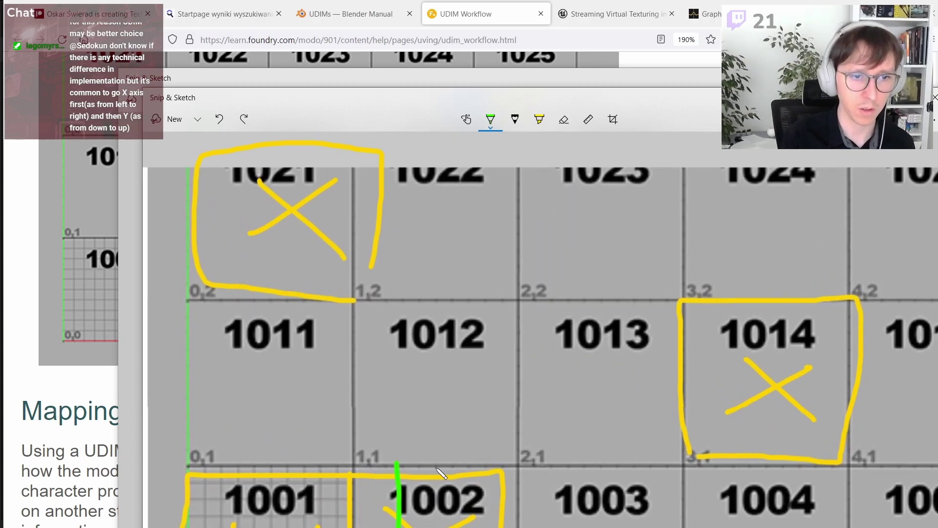
pyautogui.moveTo(435, 465); pyautogui.dragTo(438, 527)
pyautogui.moveTo(466, 473); pyautogui.dragTo(472, 527)
pyautogui.moveTo(369, 502); pyautogui.dragTo(511, 504)
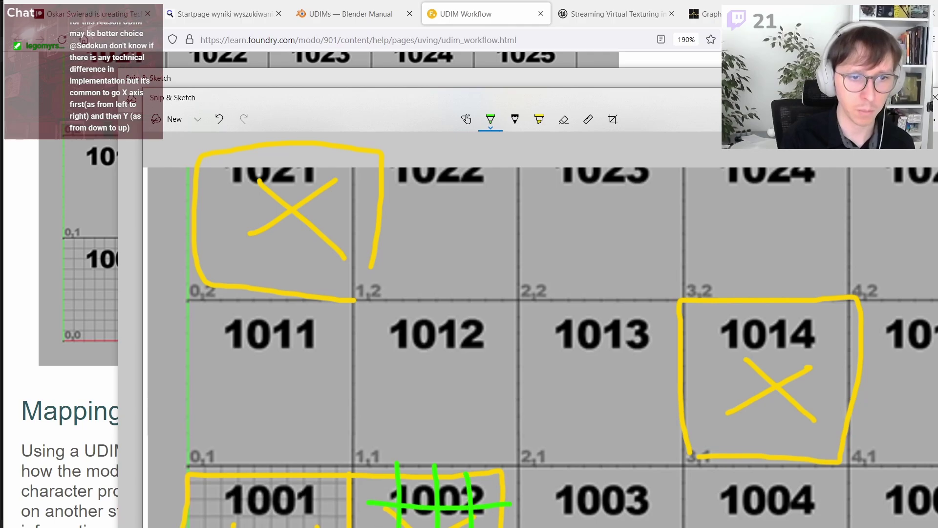
# Step: Draw green vertical and horizontal grid lines over tile 1014
pyautogui.moveTo(707, 423); pyautogui.dragTo(705, 459)
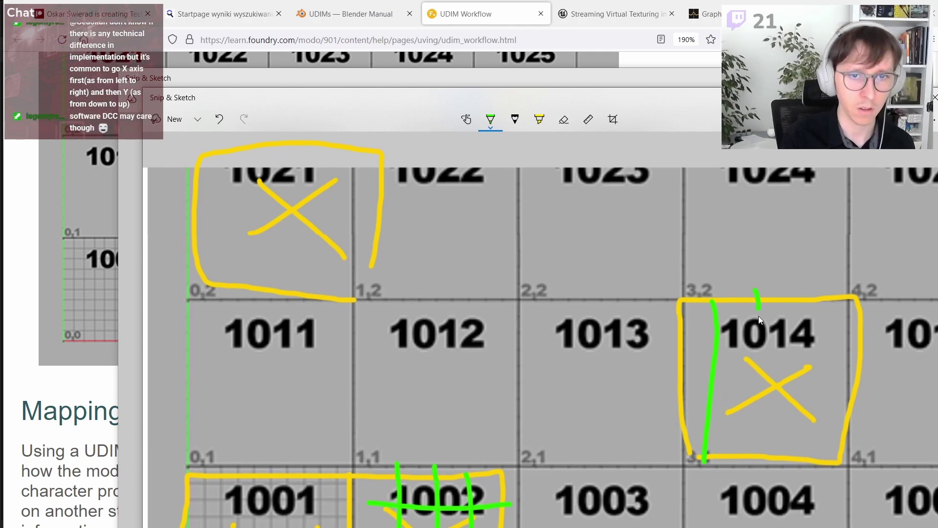
pyautogui.moveTo(756, 290); pyautogui.dragTo(753, 445)
pyautogui.moveTo(794, 293); pyautogui.dragTo(793, 447)
pyautogui.moveTo(711, 388); pyautogui.dragTo(849, 390)
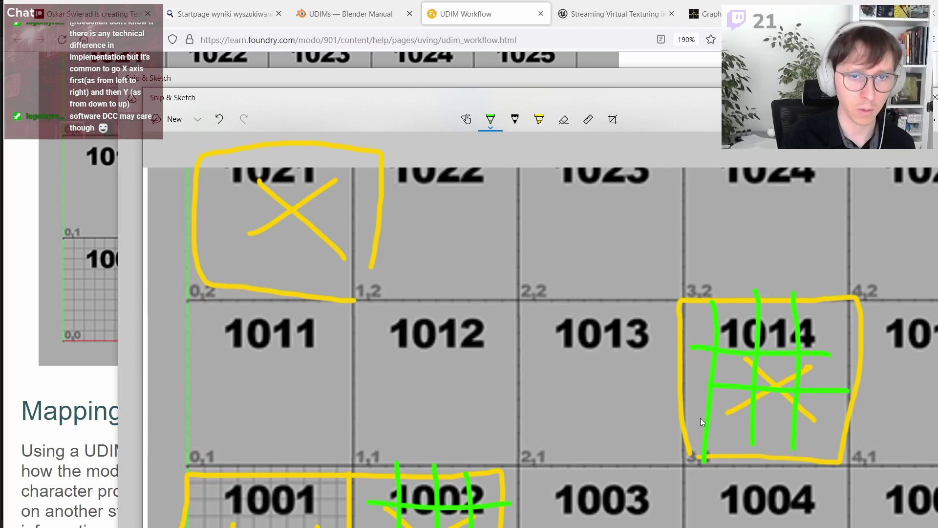
pyautogui.moveTo(700, 418); pyautogui.dragTo(830, 414)
pyautogui.moveTo(745, 361); pyautogui.dragTo(757, 365)
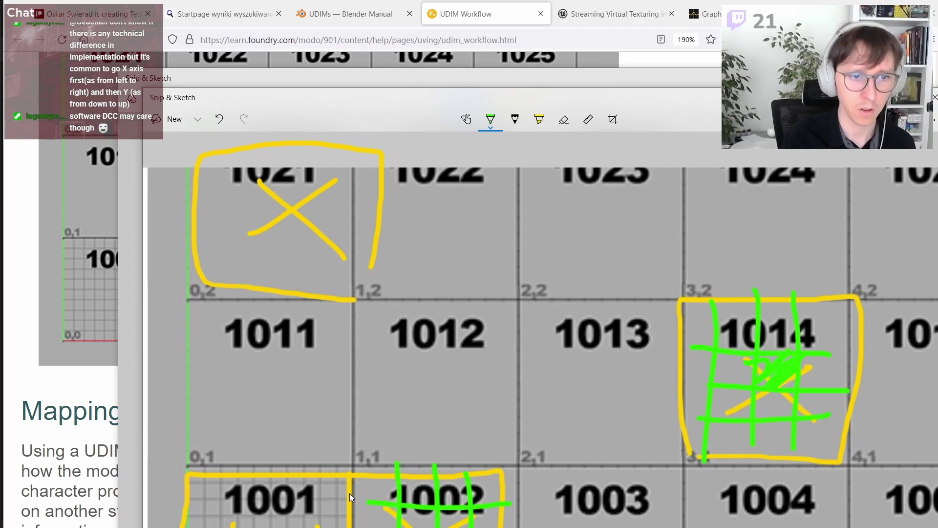
pyautogui.moveTo(385, 477); pyautogui.dragTo(416, 468)
pyautogui.keyDown('ctrl'); pyautogui.scroll(-2, 528, 447); pyautogui.keyUp('ctrl')
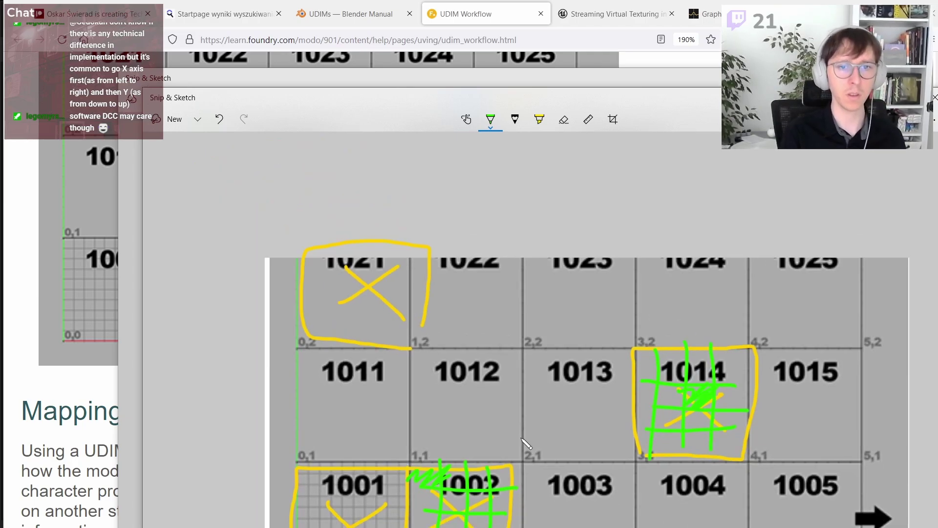
# Step: Undo the green zigzag, switch the pen to blue and dot points on tile 1002
pyautogui.hotkey('ctrl', 'z')
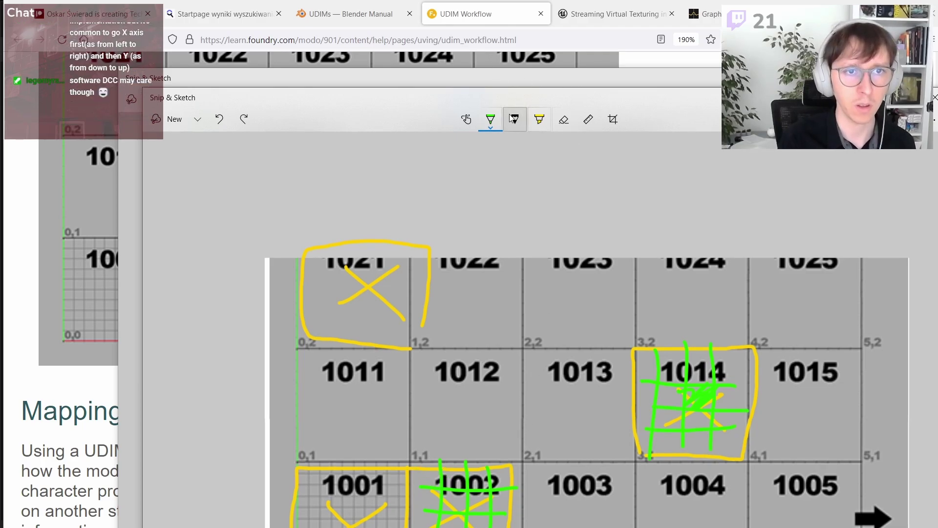
pyautogui.click(490, 119)
pyautogui.click(536, 233)
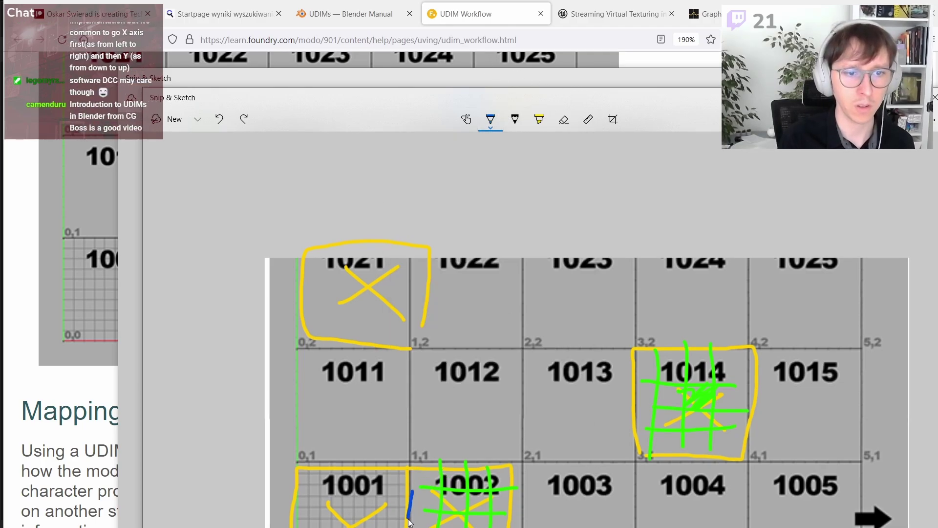
pyautogui.keyDown('ctrl'); pyautogui.scroll(3, 432, 518); pyautogui.keyUp('ctrl')
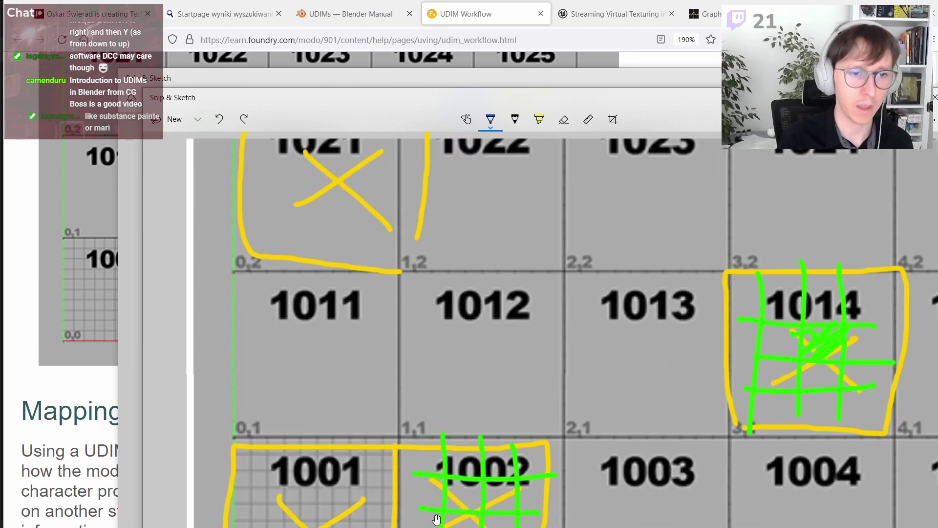
pyautogui.click(453, 503)
pyautogui.click(462, 488)
pyautogui.click(471, 499)
pyautogui.click(469, 478)
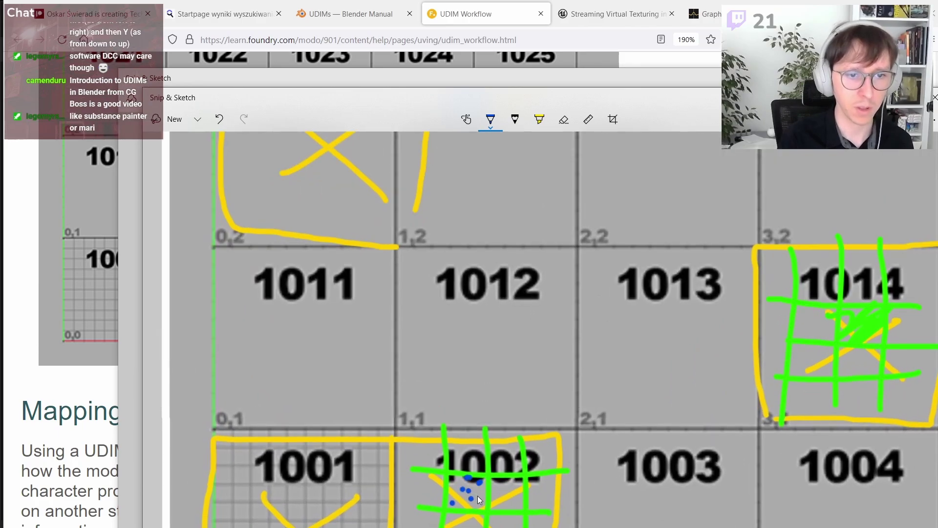
pyautogui.keyDown('ctrl'); pyautogui.scroll(-3, 477, 495); pyautogui.keyUp('ctrl')
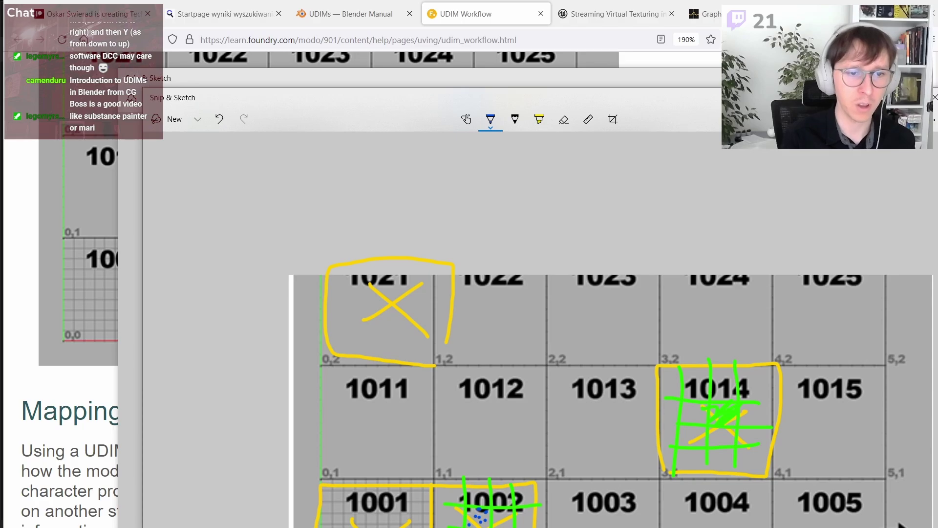
pyautogui.scroll(5, 464, 508)
pyautogui.scroll(-3, 467, 511)
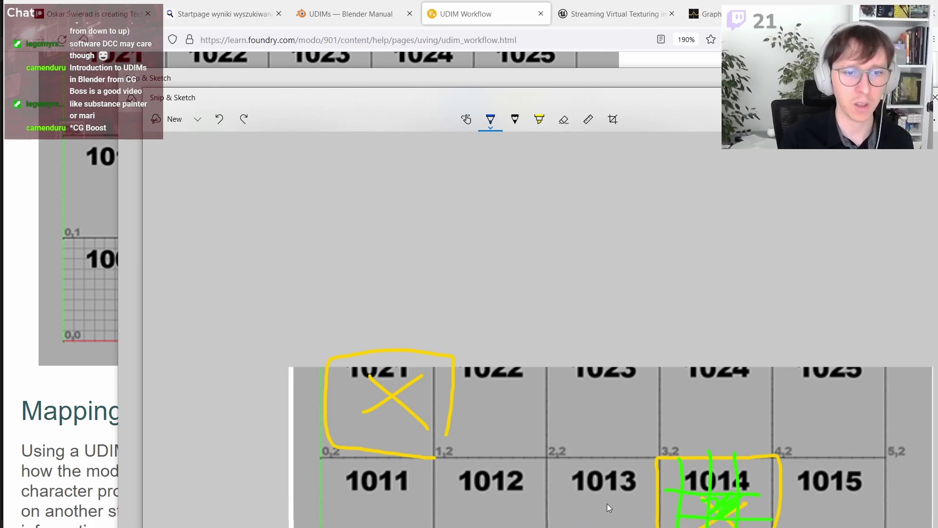
# Step: Draw a blue stroke along the bottom tiles near tile 1012
pyautogui.moveTo(441, 527); pyautogui.dragTo(448, 483)
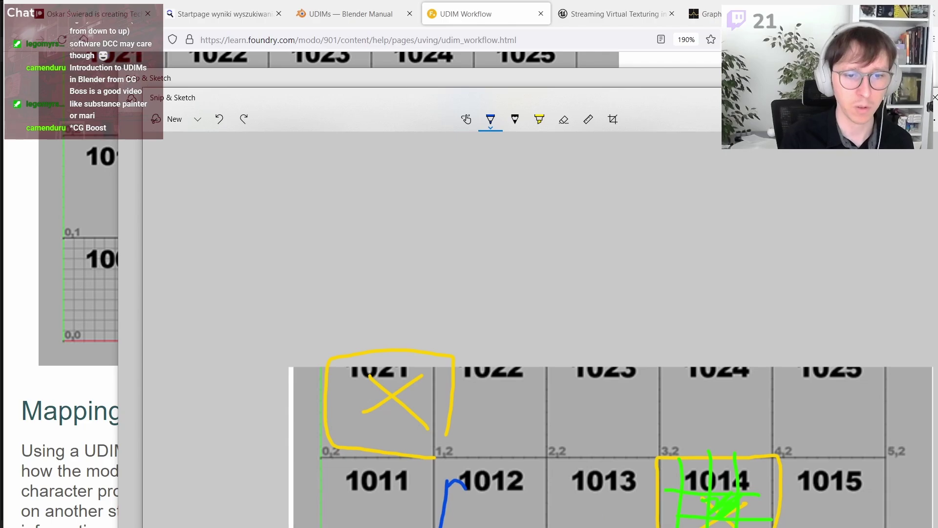
pyautogui.hotkey('ctrl', 'z')
pyautogui.hotkey('ctrl', 'z')
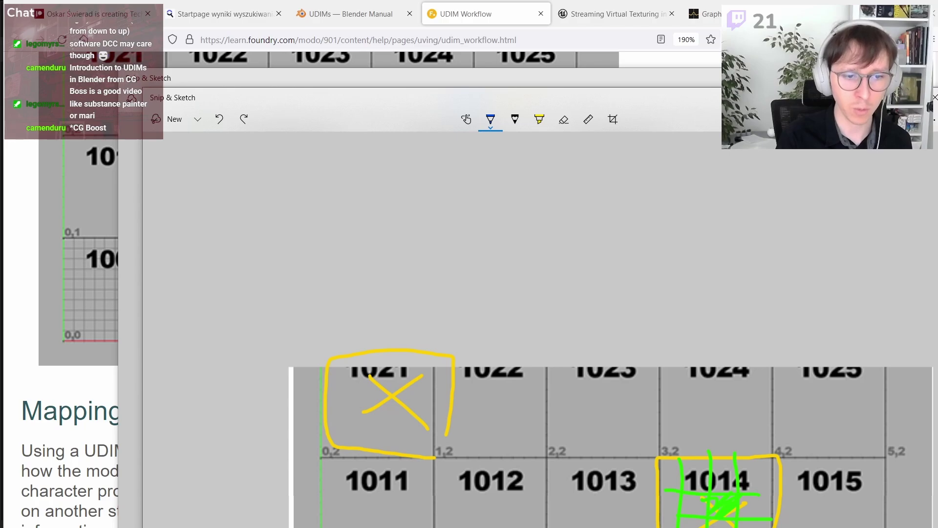
pyautogui.hotkey('ctrl', 'y')
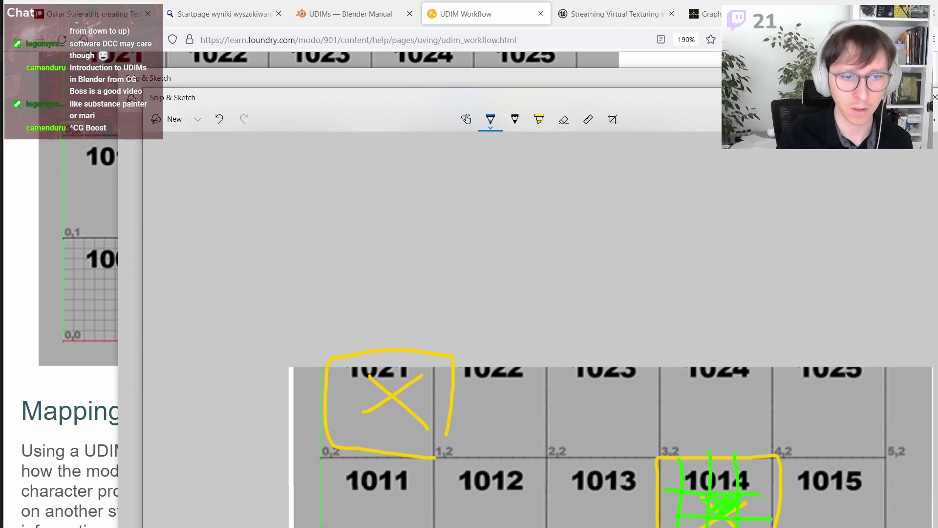
pyautogui.moveTo(512, 524); pyautogui.dragTo(538, 526)
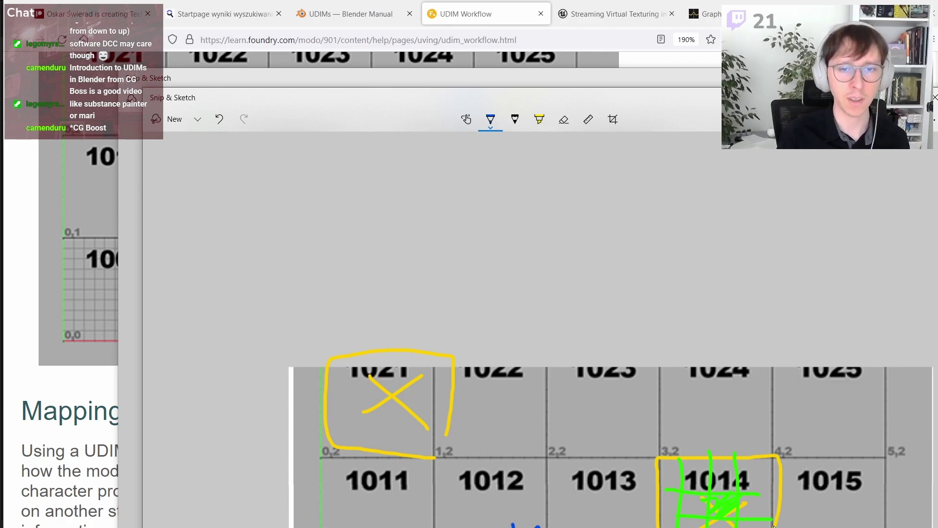
# Step: Underline the tile row in red, undo it, and close Snip & Sketch back to Unreal
pyautogui.click(490, 119)
pyautogui.click(444, 210)
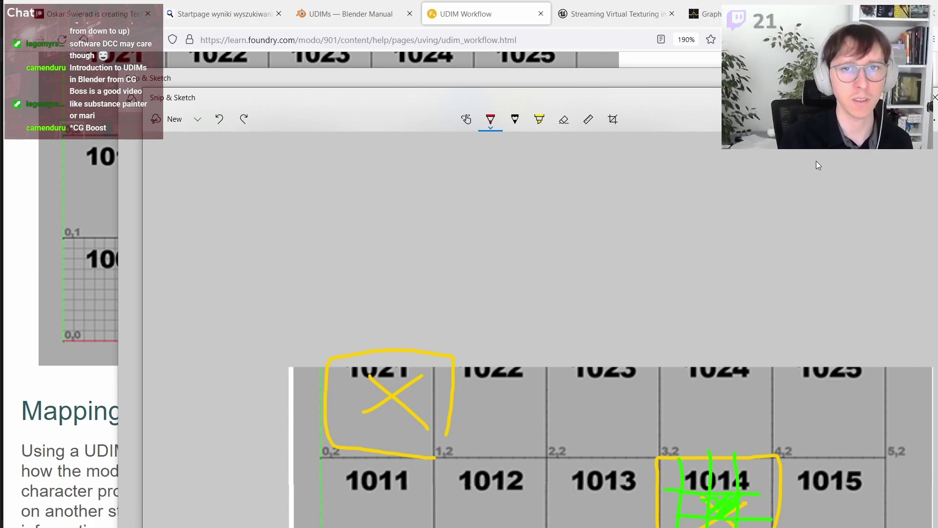
pyautogui.moveTo(323, 461); pyautogui.dragTo(650, 444)
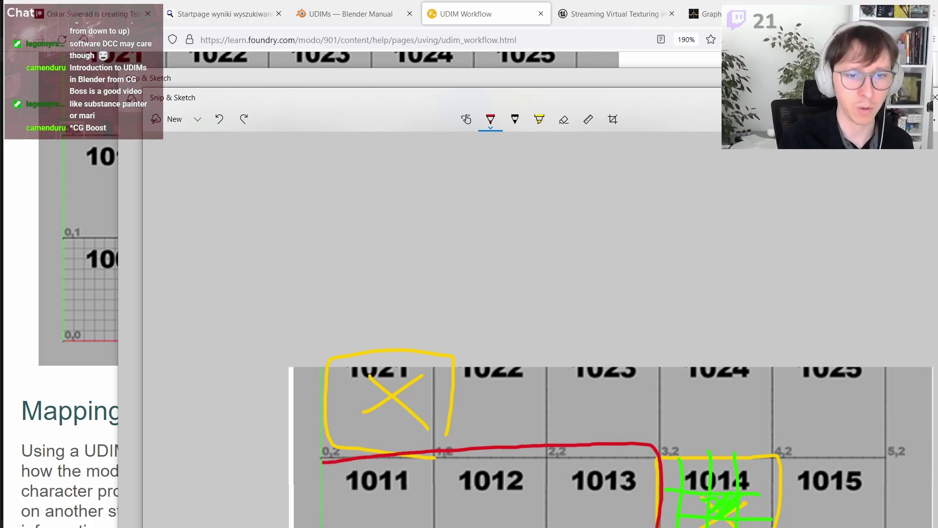
pyautogui.moveTo(324, 459); pyautogui.dragTo(430, 458)
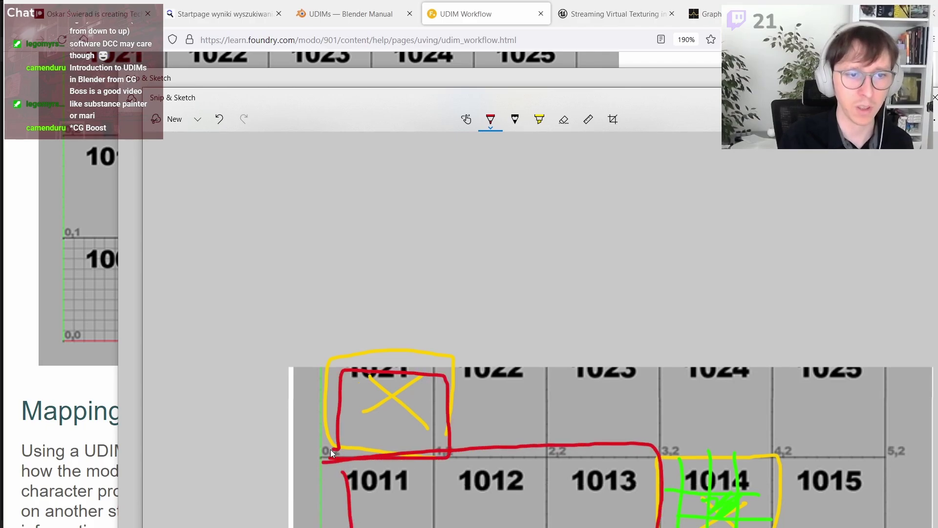
pyautogui.hotkey('ctrl', 'z')
pyautogui.hotkey('ctrl', 'z')
pyautogui.hotkey('ctrl', 'z')
pyautogui.hotkey('ctrl', 'z')
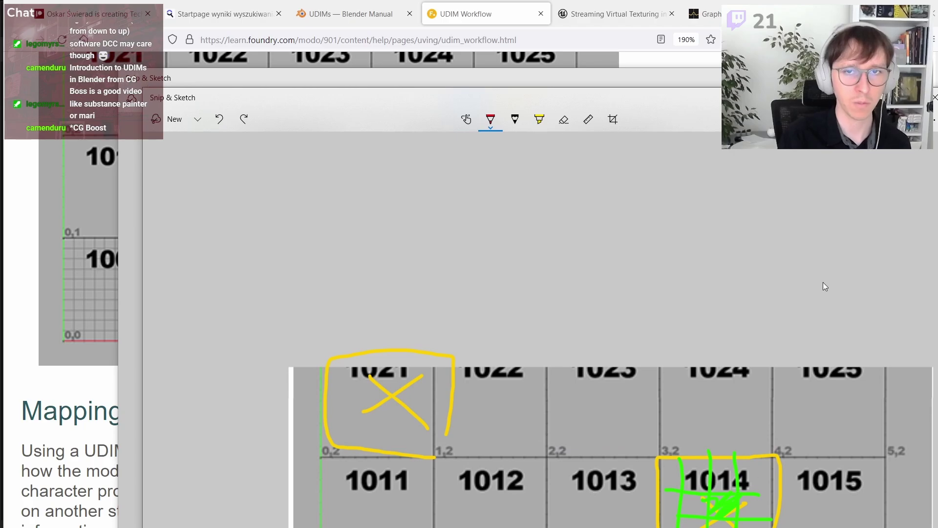
pyautogui.hotkey('alt', 'F4')
pyautogui.hotkey('alt', 'F4')
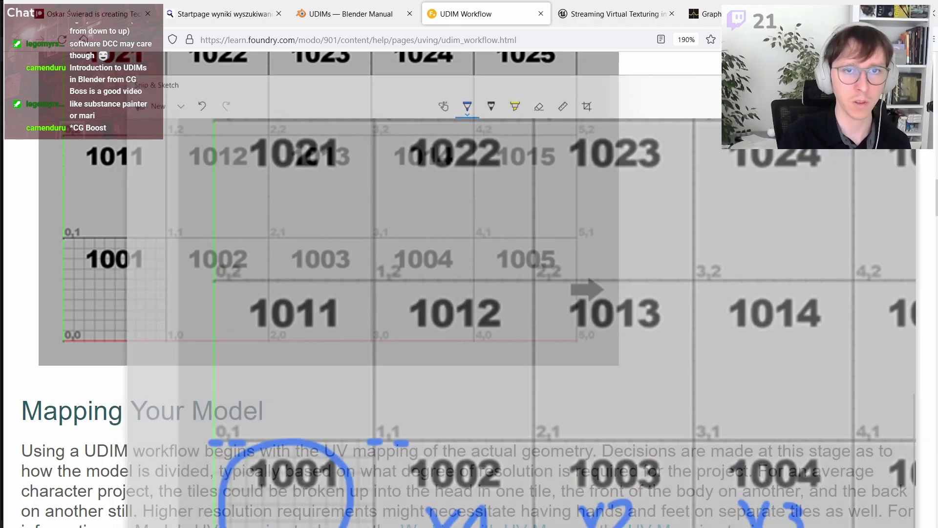
pyautogui.hotkey('alt', 'Tab')
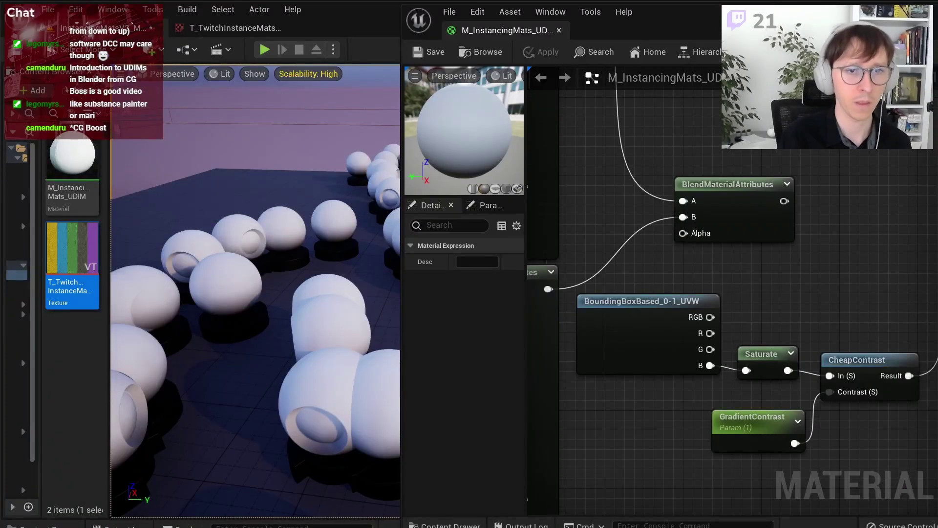
# Step: Switch the viewport to Unlit and position the camera over the spheres
pyautogui.moveTo(329, 253); pyautogui.dragTo(329, 215, button='right')
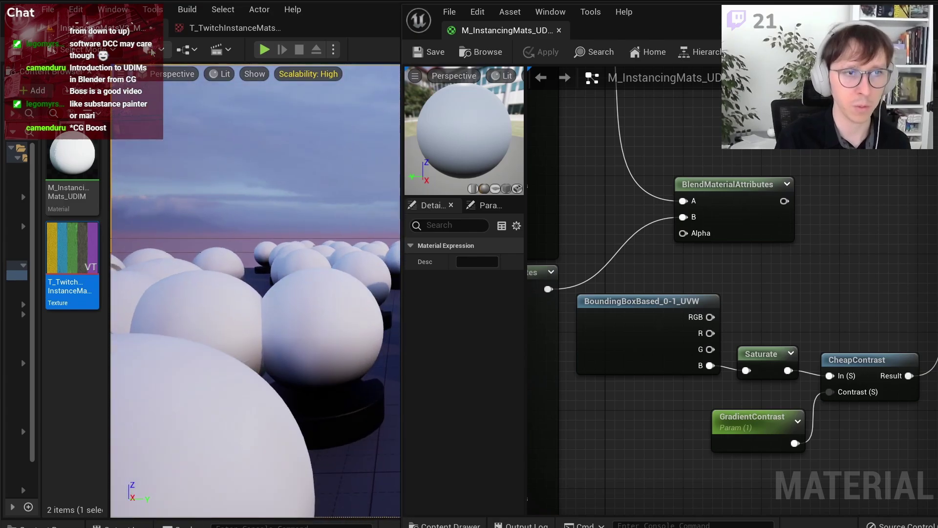
pyautogui.click(227, 76)
pyautogui.click(242, 120)
pyautogui.moveTo(242, 196); pyautogui.dragTo(242, 196, button='right')
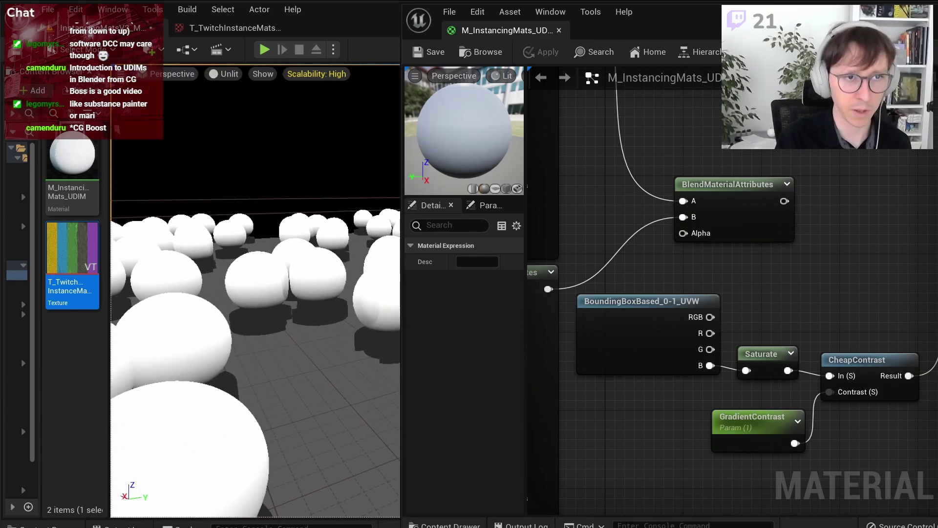
pyautogui.moveTo(333, 256); pyautogui.dragTo(332, 255, button='right')
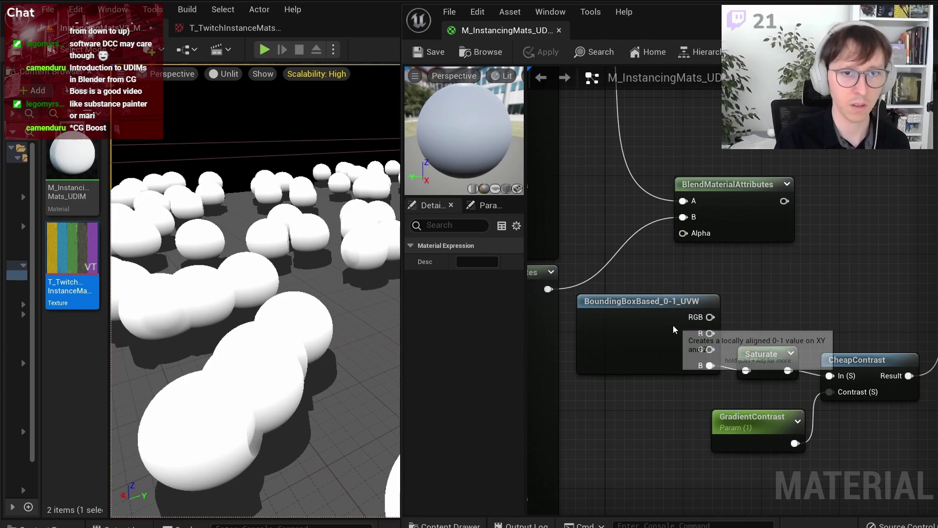
pyautogui.click(646, 323)
pyautogui.moveTo(235, 270); pyautogui.dragTo(235, 269, button='right')
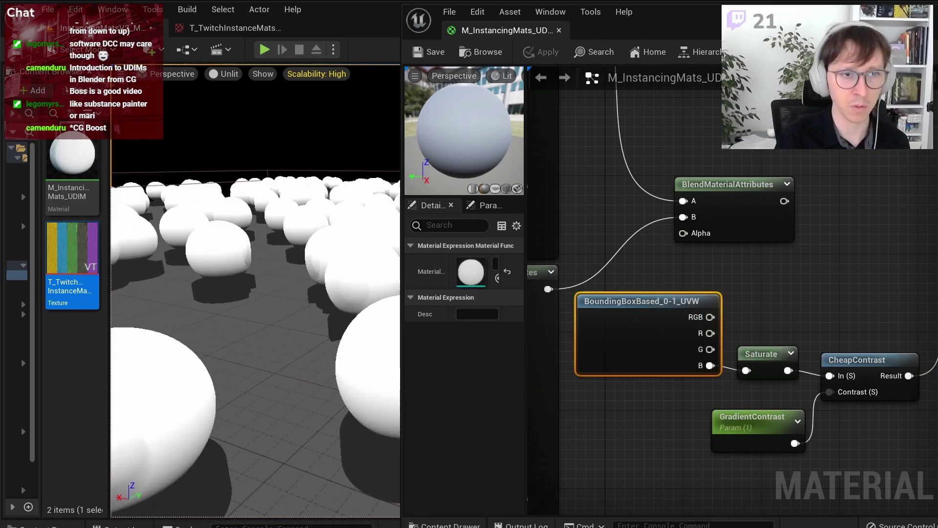
pyautogui.moveTo(323, 245); pyautogui.dragTo(311, 262, button='right')
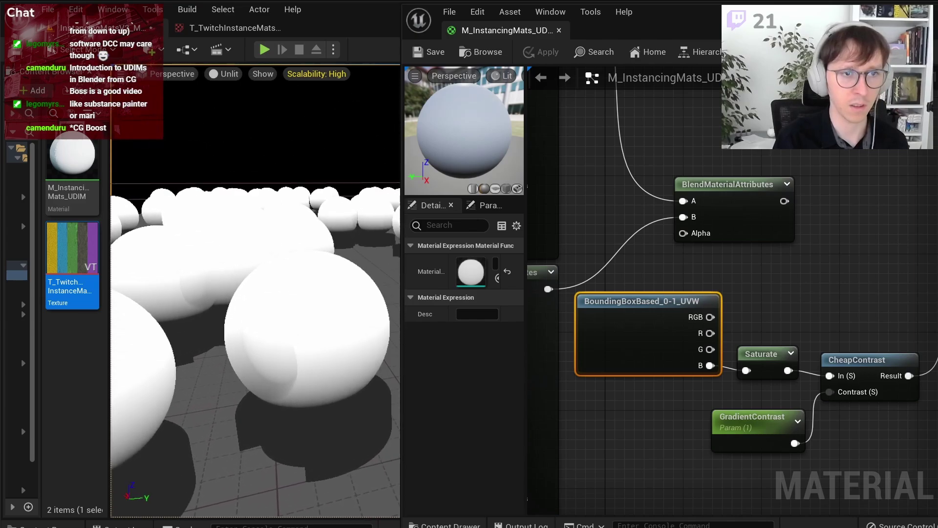
# Step: Set GradientContrast's default value to 8, after trying 4 and 16
pyautogui.click(878, 359)
pyautogui.click(764, 416)
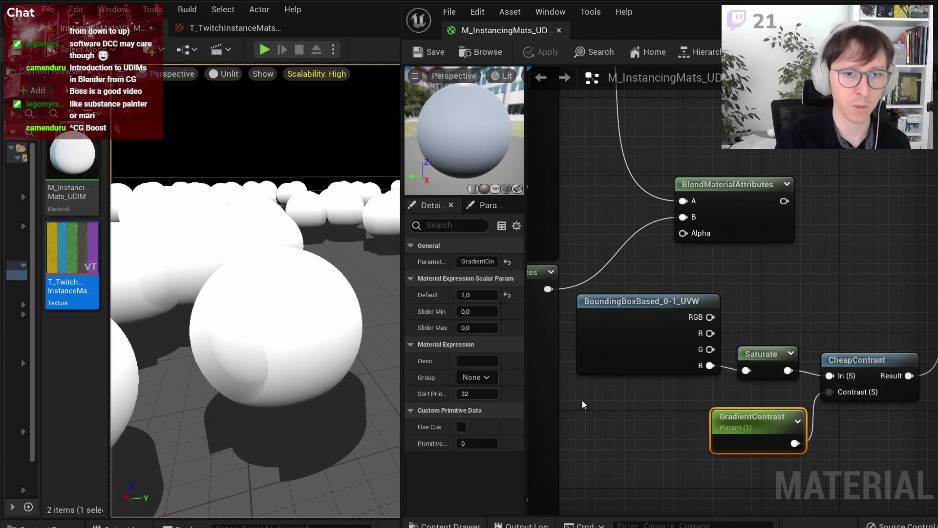
pyautogui.click(476, 295)
pyautogui.write('4')
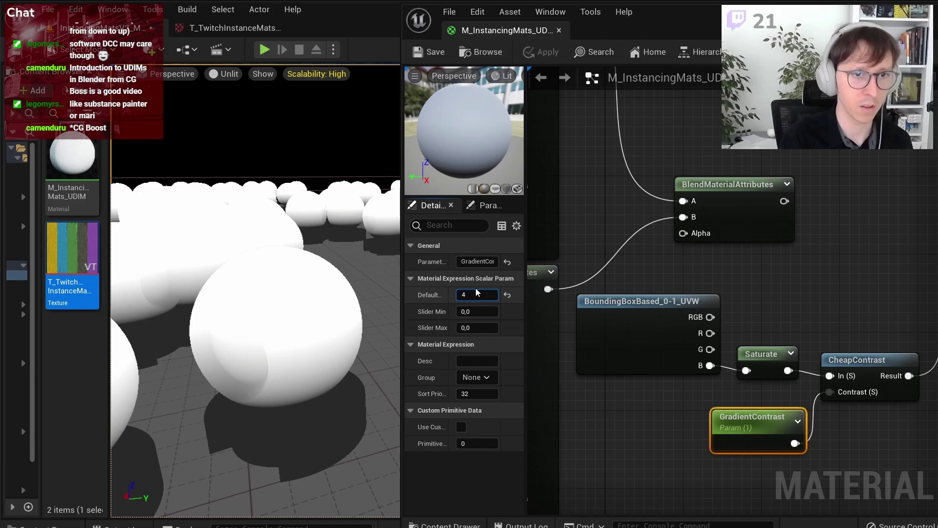
pyautogui.press('Return')
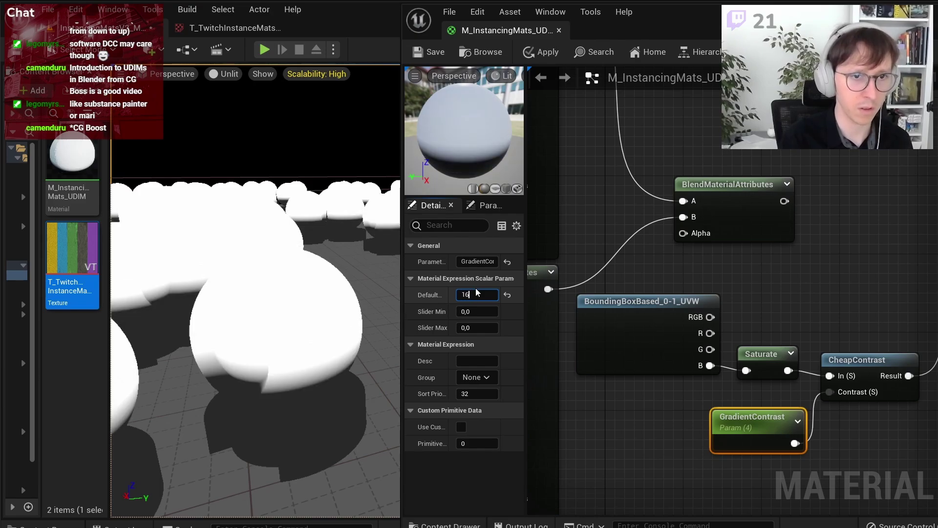
pyautogui.press('Return')
pyautogui.write('16')
pyautogui.press('Return')
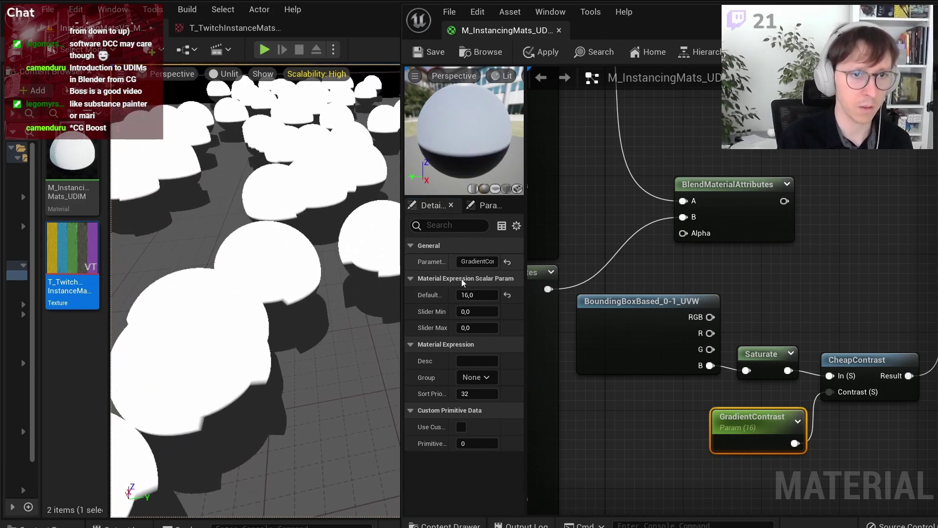
pyautogui.write('8')
pyautogui.press('Return')
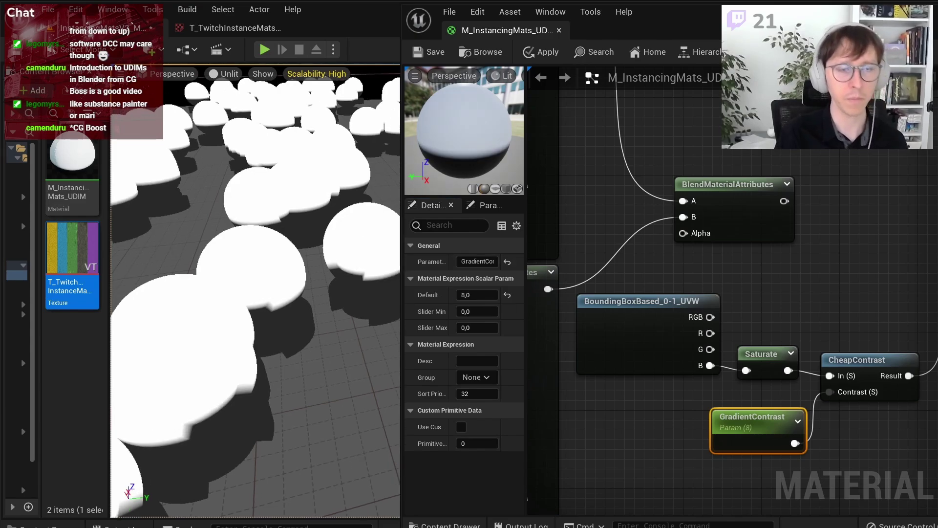
pyautogui.scroll(-4, 715, 226)
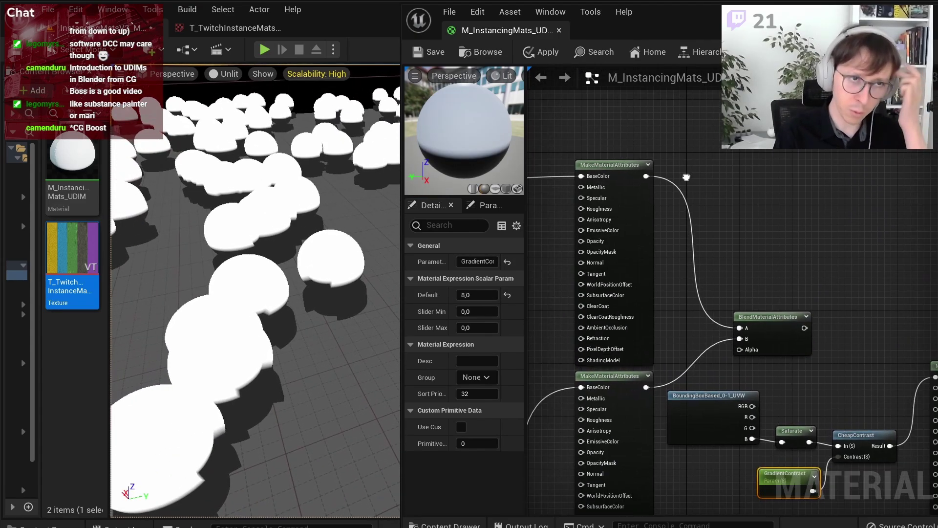
# Step: Wire the top MakeMaterialAttributes into Blend B and the blend output into the material result
pyautogui.moveTo(715, 227); pyautogui.dragTo(656, 210, button='right')
pyautogui.moveTo(610, 169)
pyautogui.mouseDown()
pyautogui.moveTo(899, 383)
pyautogui.moveTo(670, 244)
pyautogui.mouseUp()
pyautogui.scroll(-3, 670, 244)
pyautogui.scroll(4, 696, 270)
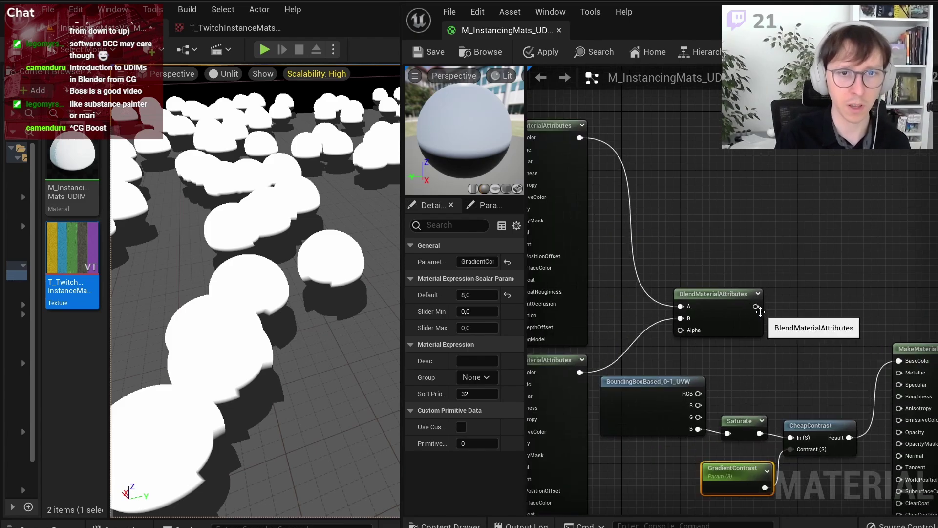
pyautogui.moveTo(756, 306)
pyautogui.mouseDown()
pyautogui.moveTo(668, 321)
pyautogui.moveTo(580, 137)
pyautogui.mouseUp()
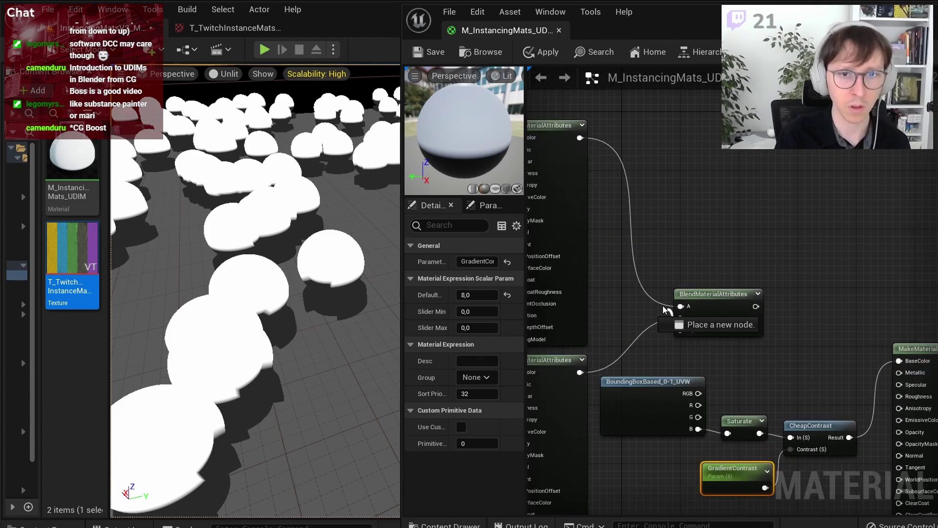
pyautogui.moveTo(781, 312); pyautogui.dragTo(720, 295, button='right')
pyautogui.moveTo(695, 288); pyautogui.dragTo(916, 279)
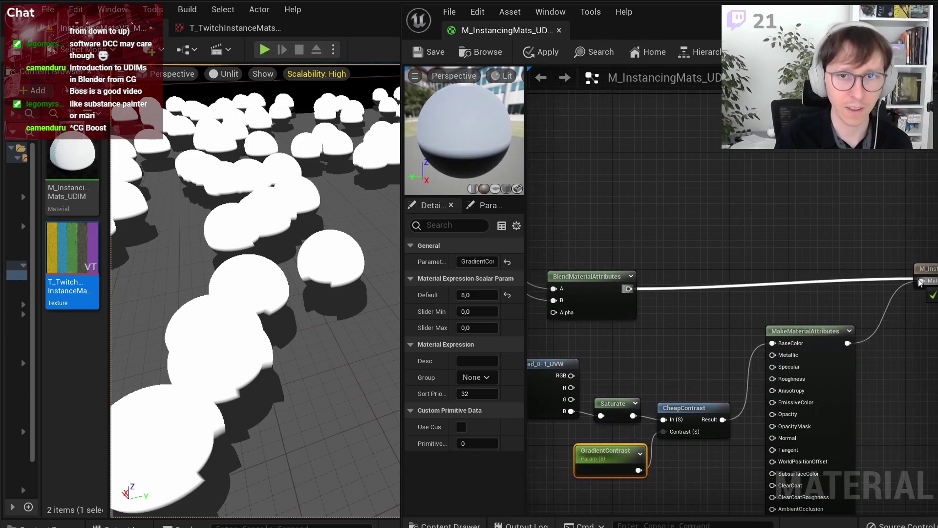
# Step: Delete the redundant MakeMaterialAttributes node
pyautogui.moveTo(652, 270); pyautogui.dragTo(713, 266, button='right')
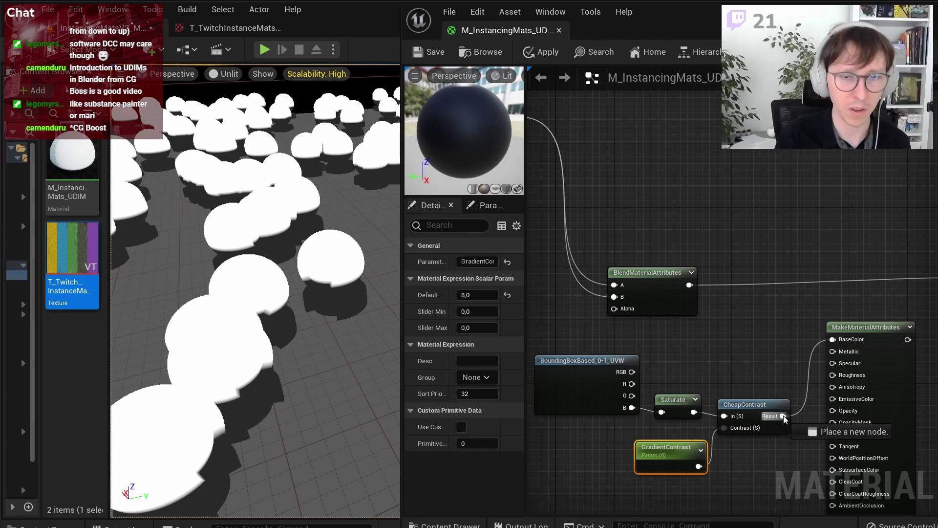
pyautogui.scroll(-3, 757, 313)
pyautogui.click(802, 316)
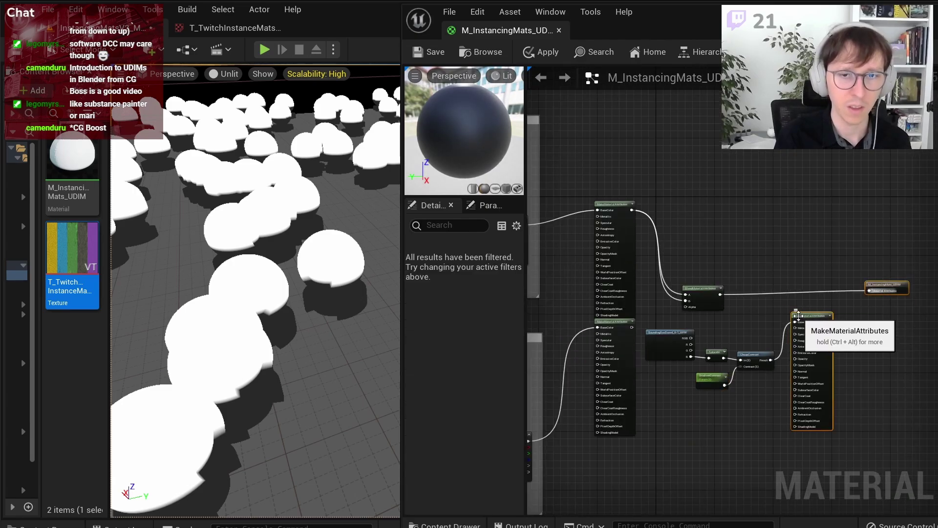
pyautogui.click(846, 322)
pyautogui.moveTo(814, 336); pyautogui.dragTo(812, 336)
pyautogui.press('Delete')
# Step: Connect the CheapContrast Result to the BlendMaterialAttributes Alpha input
pyautogui.moveTo(703, 288); pyautogui.dragTo(830, 269)
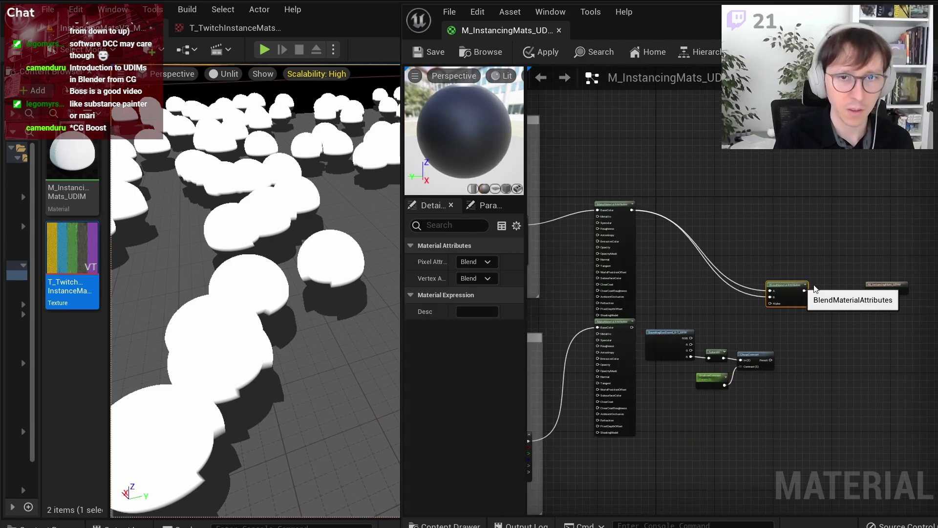
pyautogui.scroll(3, 792, 352)
pyautogui.moveTo(753, 368); pyautogui.dragTo(811, 246)
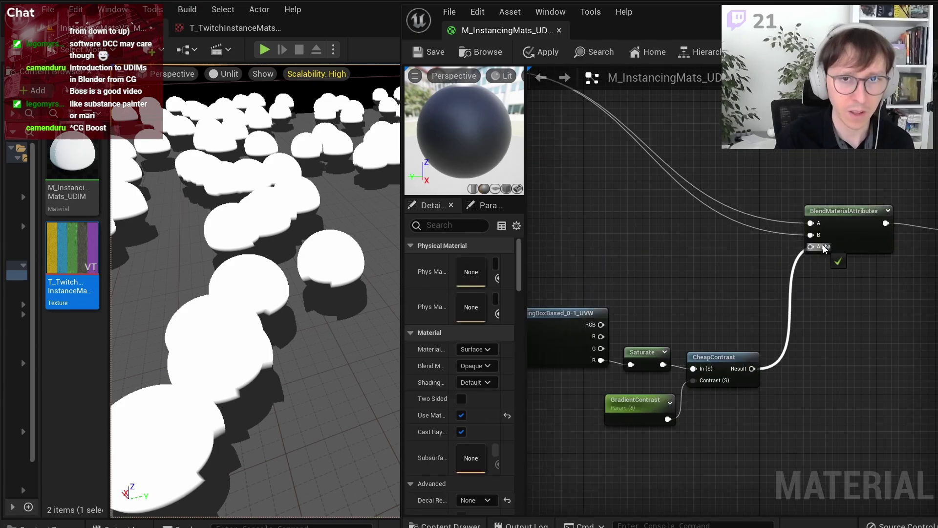
# Step: Select and reposition the four gradient-mask nodes to group them in a comment box
pyautogui.moveTo(656, 228)
pyautogui.mouseDown(button='right')
pyautogui.moveTo(724, 253)
pyautogui.moveTo(714, 262)
pyautogui.mouseUp(button='right')
pyautogui.moveTo(714, 262); pyautogui.dragTo(853, 420)
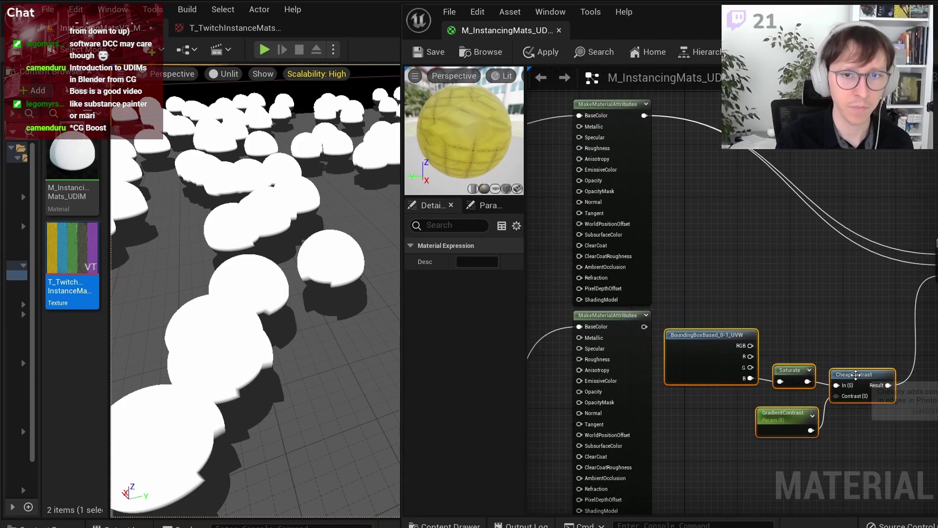
pyautogui.moveTo(853, 376); pyautogui.dragTo(866, 331)
pyautogui.rightClick(866, 330)
# Step: Wrap the four gradient-mask nodes in a comment titled 'Gradient mask' and save the material
pyautogui.click(888, 412)
pyautogui.write('Gra')
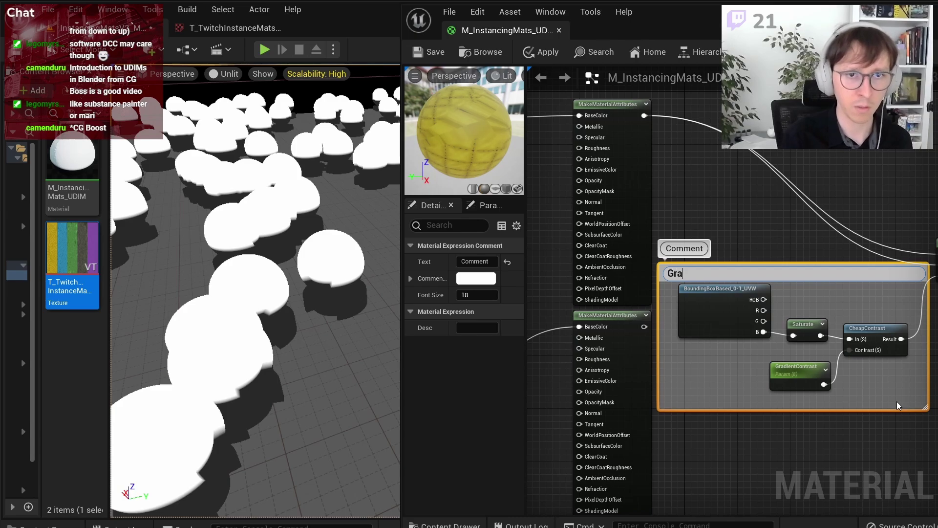
pyautogui.write('dient mask')
pyautogui.press('Return')
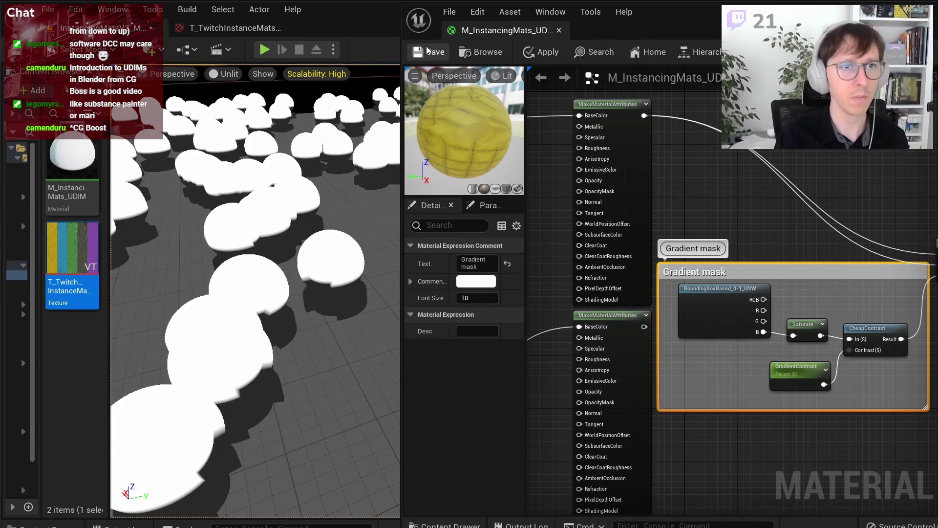
pyautogui.click(416, 53)
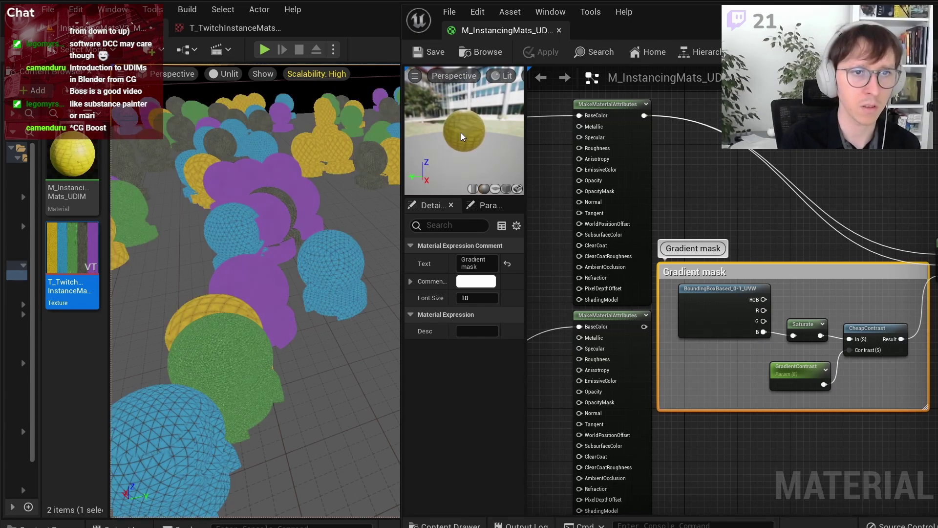
pyautogui.moveTo(562, 220); pyautogui.dragTo(765, 252, button='right')
pyautogui.scroll(-3, 765, 253)
pyautogui.scroll(2, 701, 209)
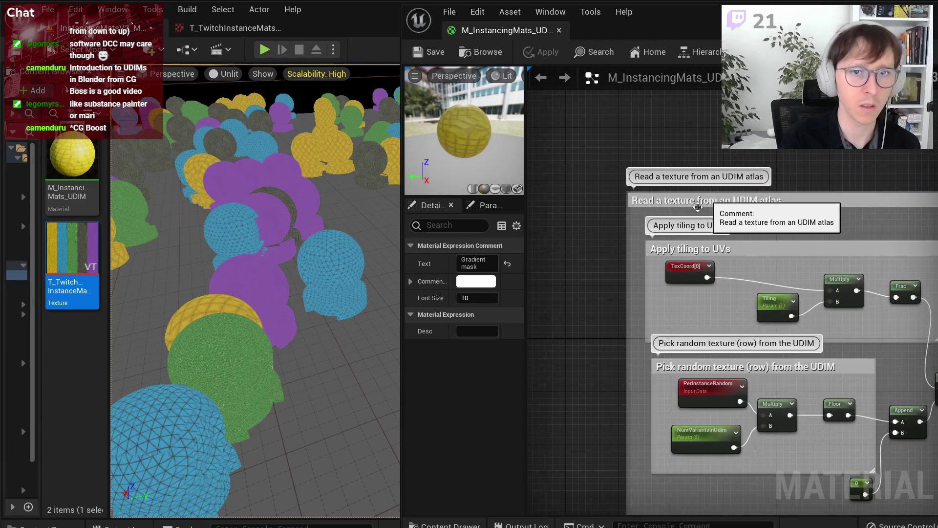
pyautogui.scroll(1, 753, 247)
pyautogui.scroll(1, 753, 247)
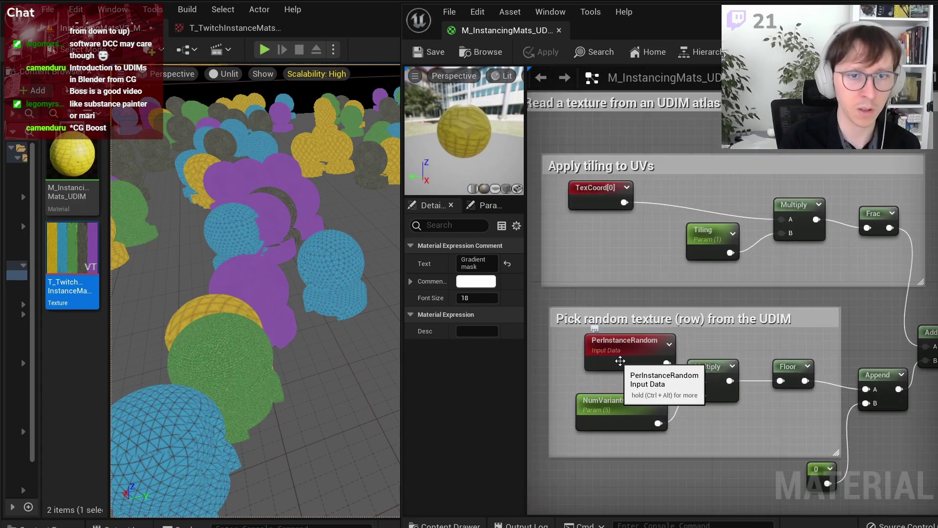
pyautogui.scroll(1, 677, 337)
pyautogui.moveTo(790, 388); pyautogui.dragTo(609, 404, button='right')
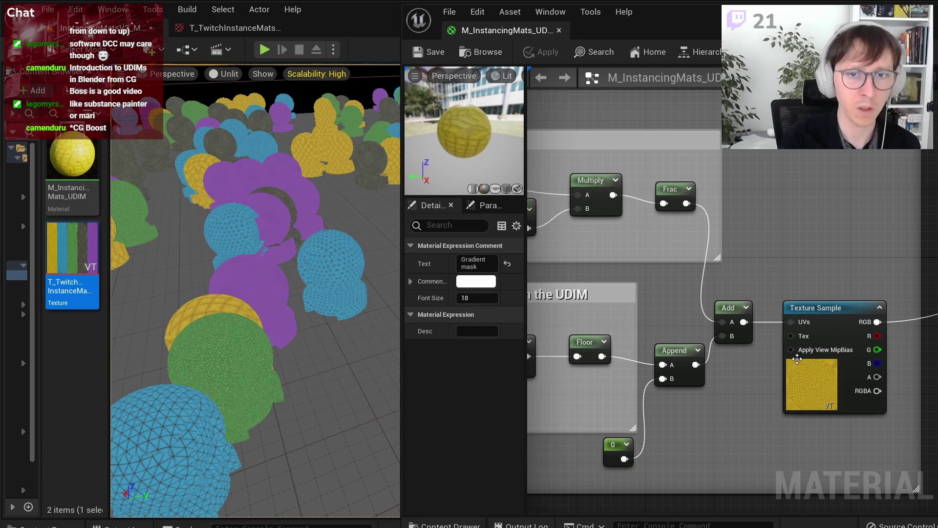
pyautogui.moveTo(797, 360); pyautogui.dragTo(567, 357, button='right')
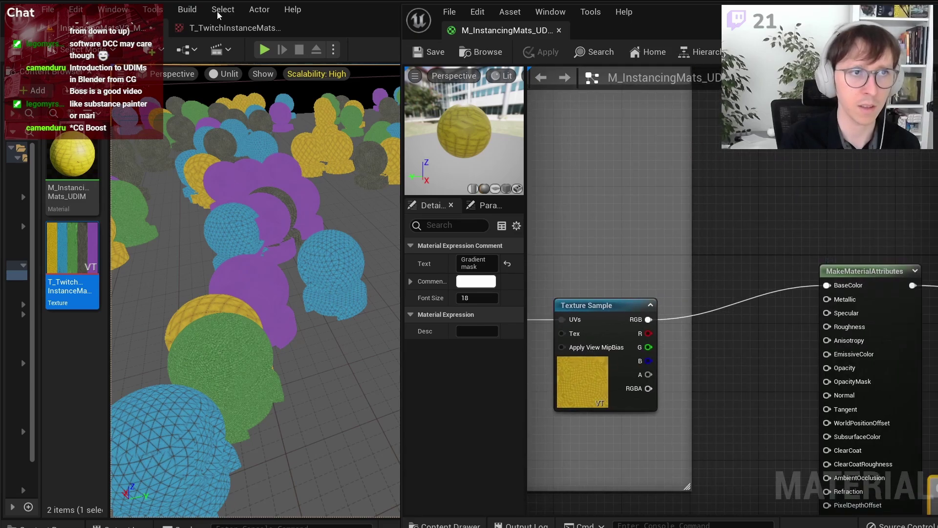
pyautogui.click(248, 29)
pyautogui.scroll(-2, 229, 189)
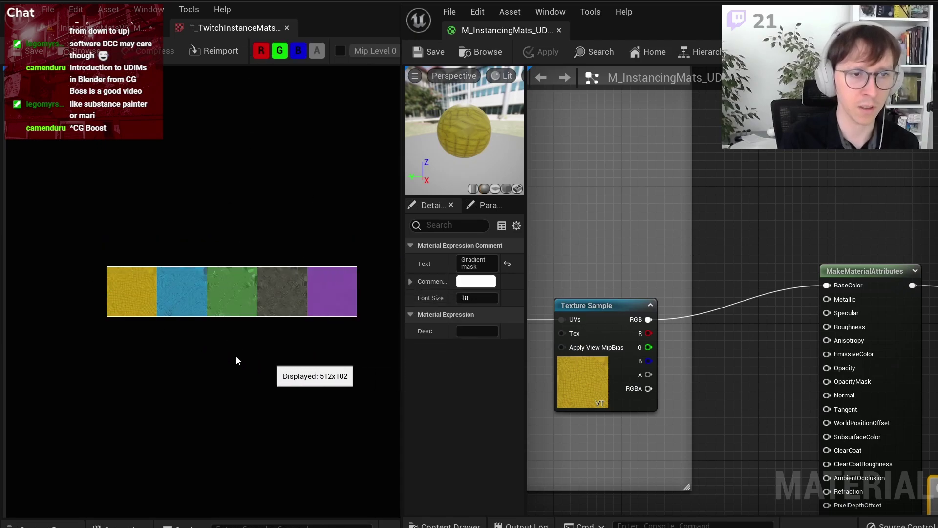
pyautogui.scroll(1, 129, 163)
pyautogui.click(102, 31)
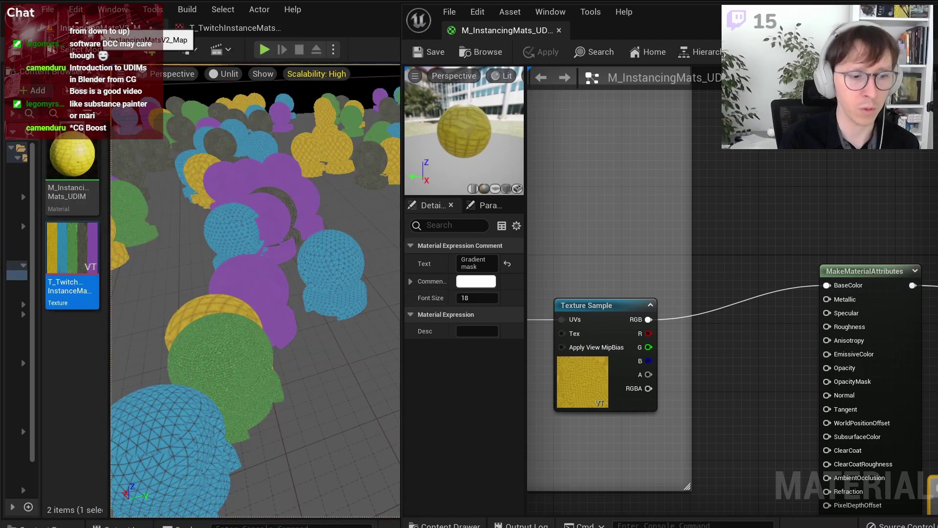
pyautogui.hotkey('alt', 'Tab')
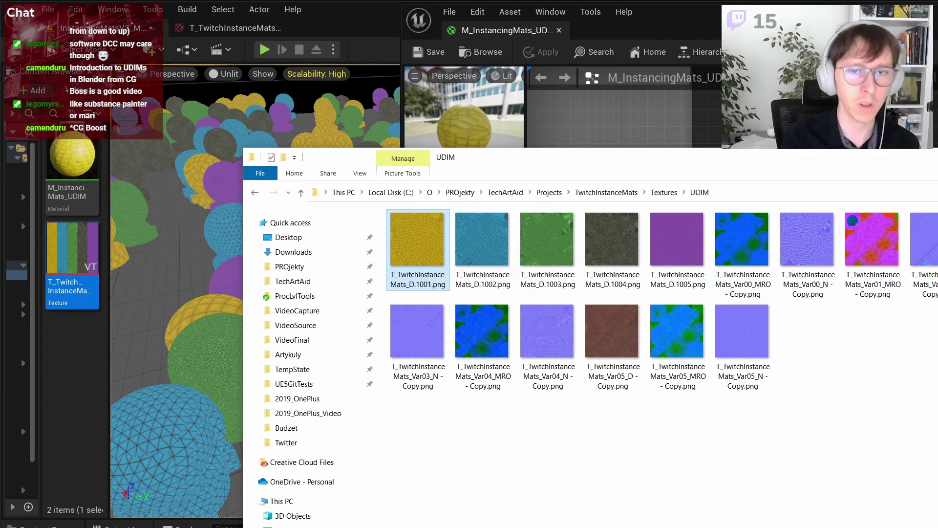
pyautogui.hotkey('alt', 'Tab')
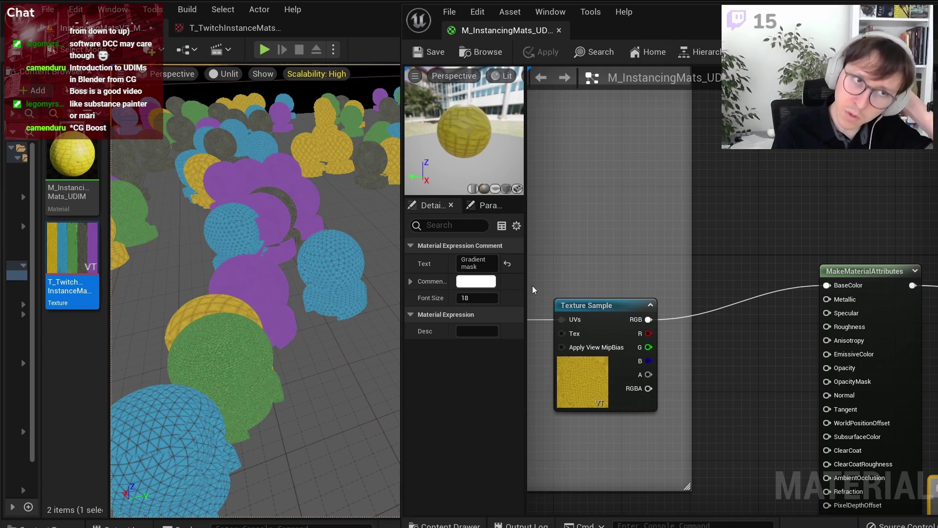
pyautogui.moveTo(345, 203); pyautogui.dragTo(345, 210)
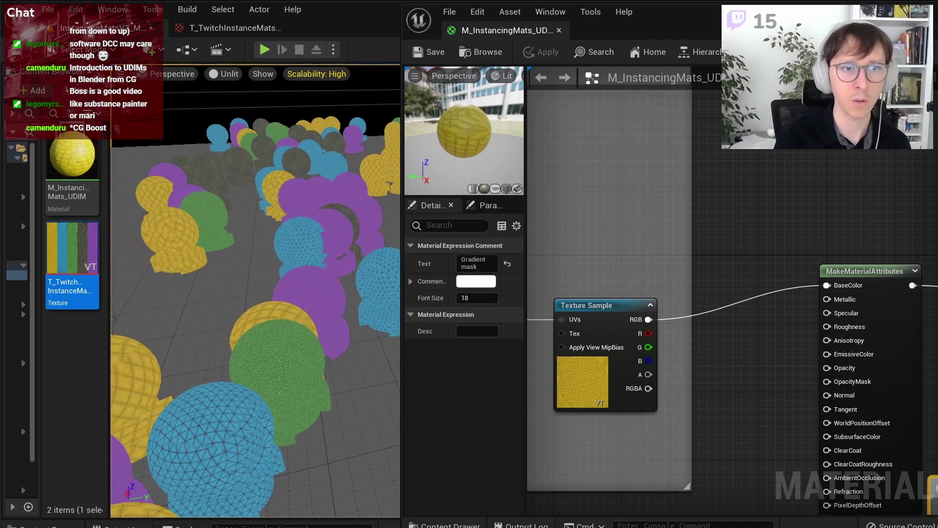
pyautogui.scroll(-3, 609, 284)
pyautogui.moveTo(610, 284); pyautogui.dragTo(635, 289, button='right')
pyautogui.scroll(3, 642, 290)
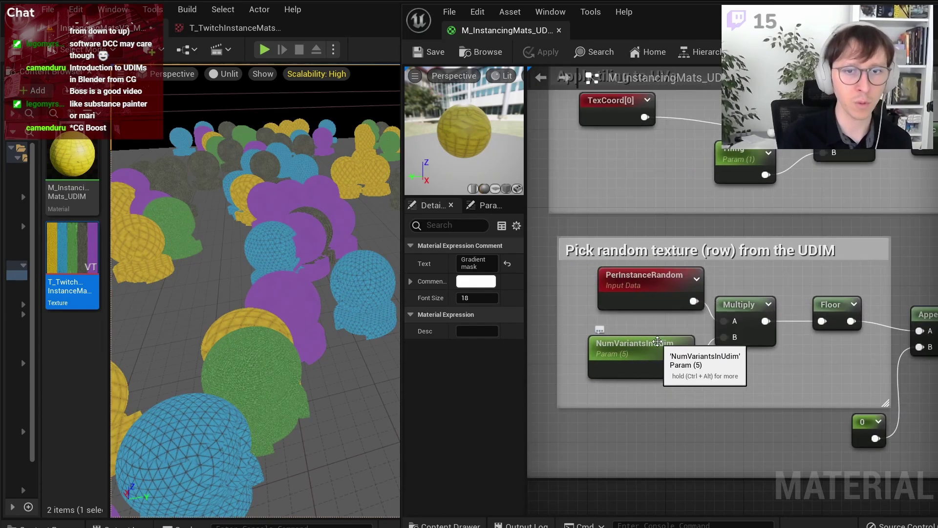
pyautogui.click(835, 308)
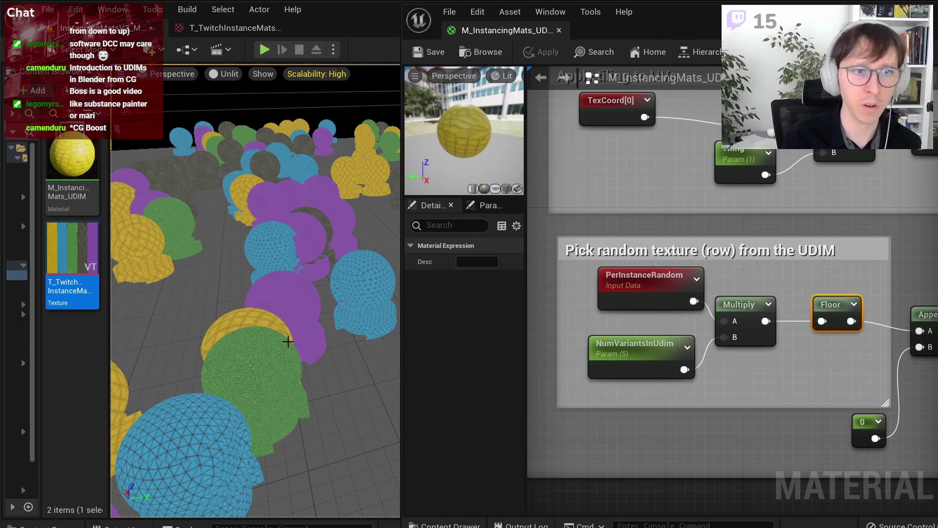
pyautogui.moveTo(287, 341); pyautogui.dragTo(274, 337, button='right')
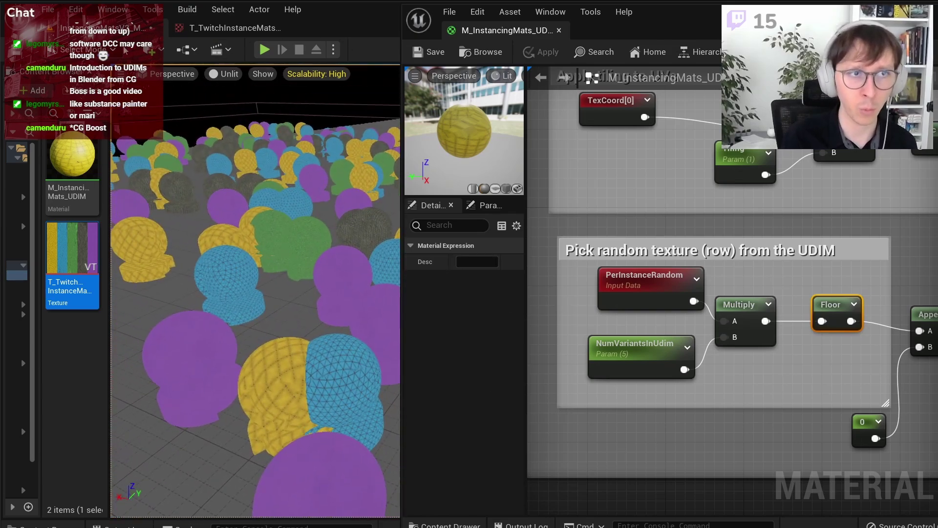
pyautogui.click(230, 27)
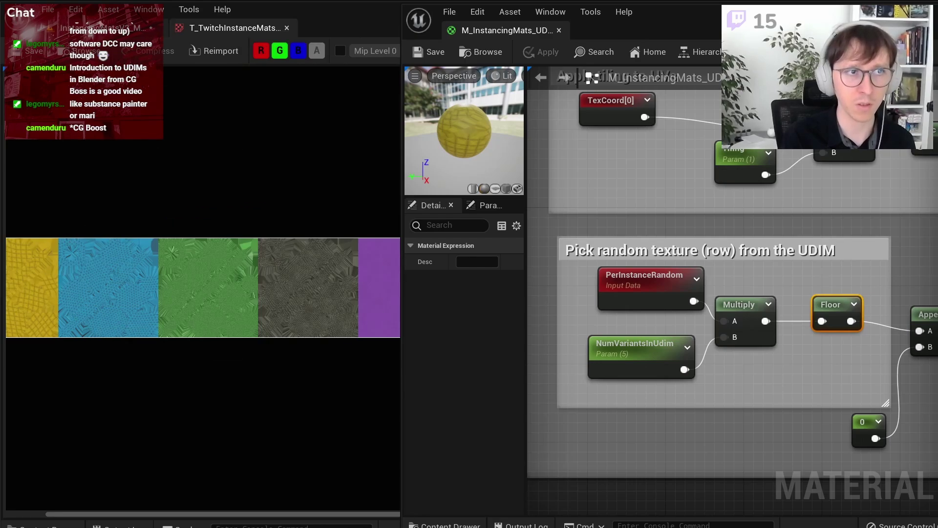
pyautogui.click(103, 28)
pyautogui.scroll(-3, 694, 384)
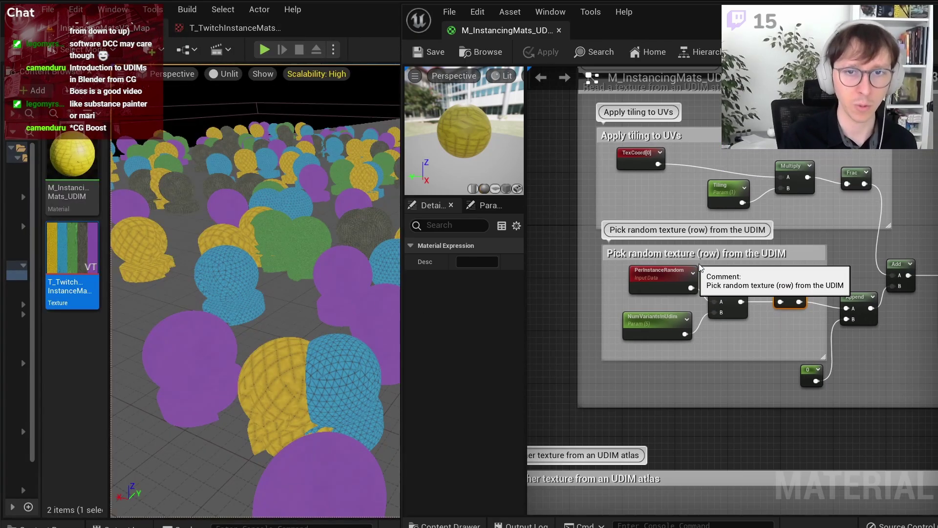
pyautogui.scroll(-2, 694, 384)
pyautogui.moveTo(694, 383); pyautogui.dragTo(814, 290, button='right')
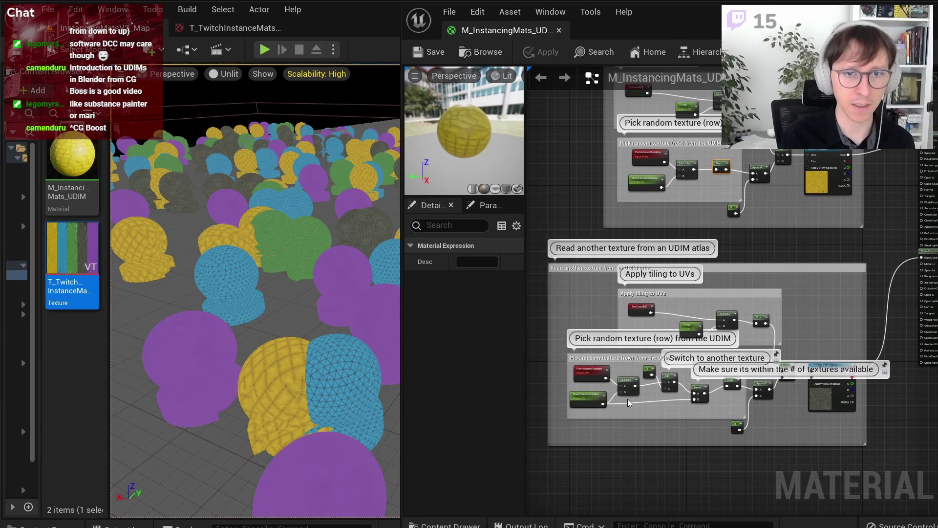
pyautogui.scroll(3, 717, 341)
pyautogui.scroll(1, 717, 340)
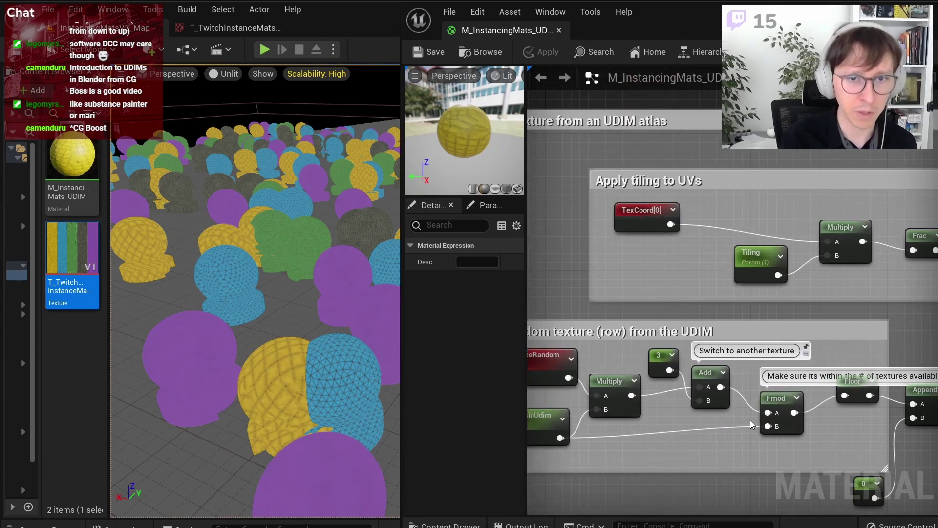
pyautogui.moveTo(731, 444); pyautogui.dragTo(784, 438, button='right')
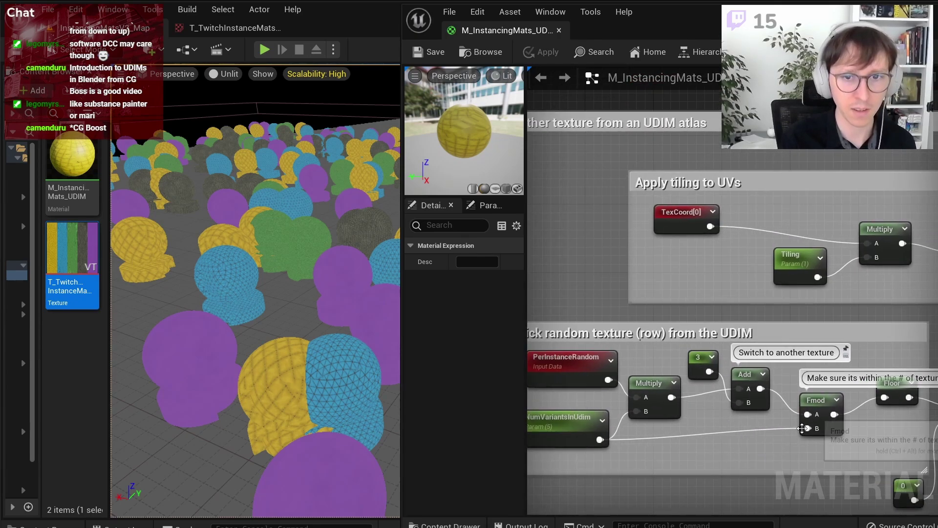
pyautogui.moveTo(811, 452); pyautogui.dragTo(668, 349)
pyautogui.click(731, 446)
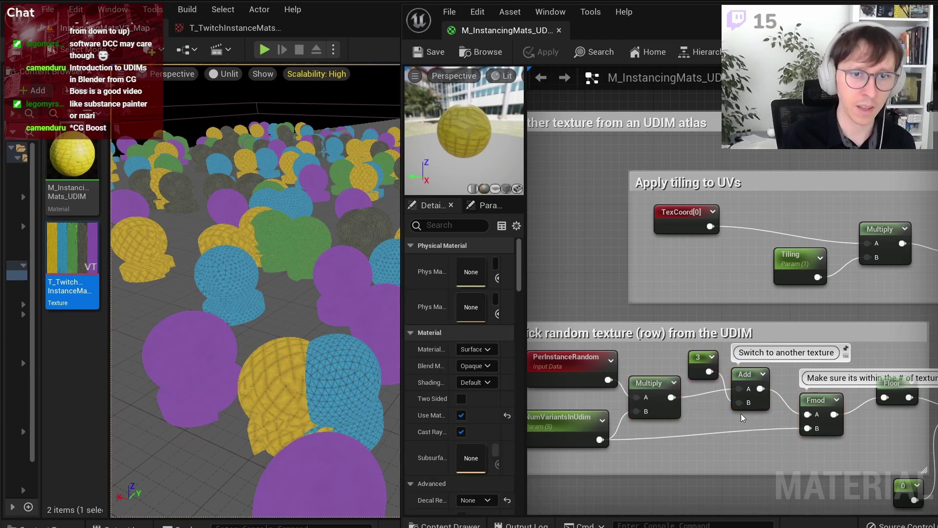
pyautogui.moveTo(775, 416); pyautogui.dragTo(684, 345)
pyautogui.click(730, 450)
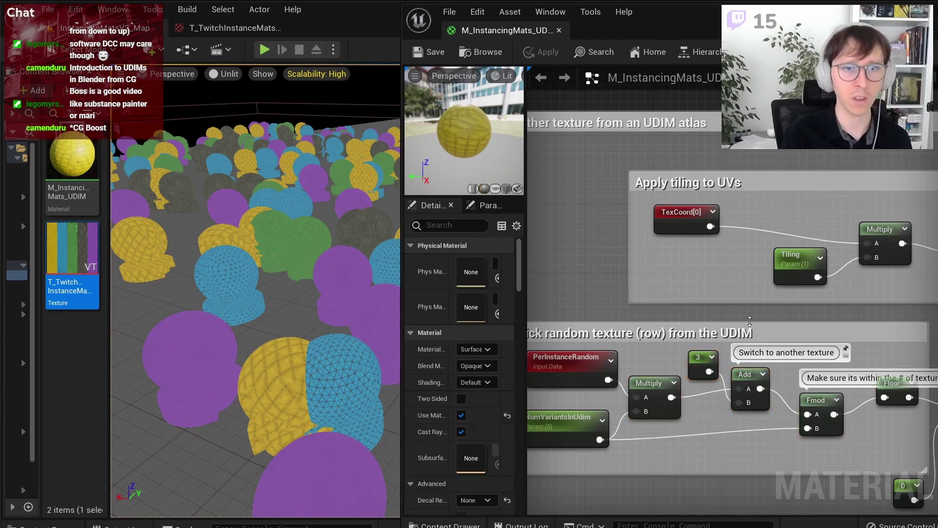
pyautogui.scroll(-1, 746, 283)
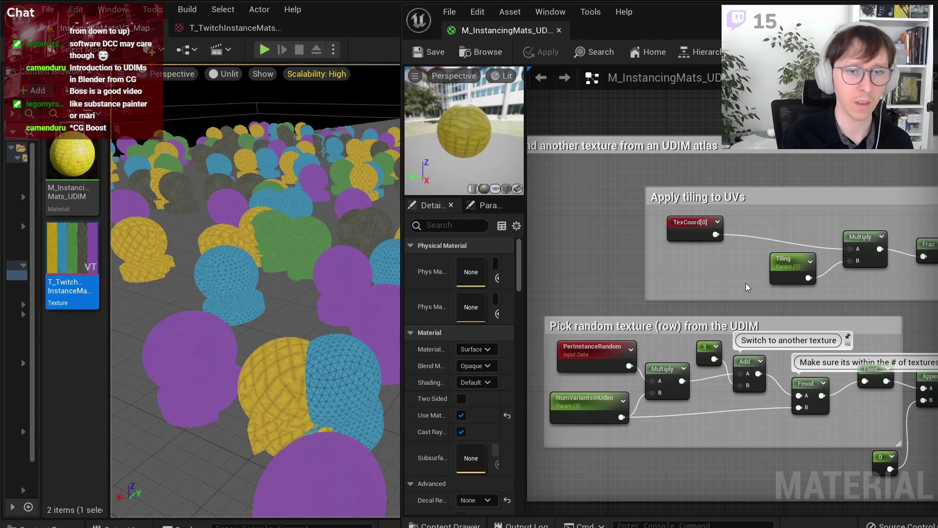
pyautogui.scroll(1, 743, 292)
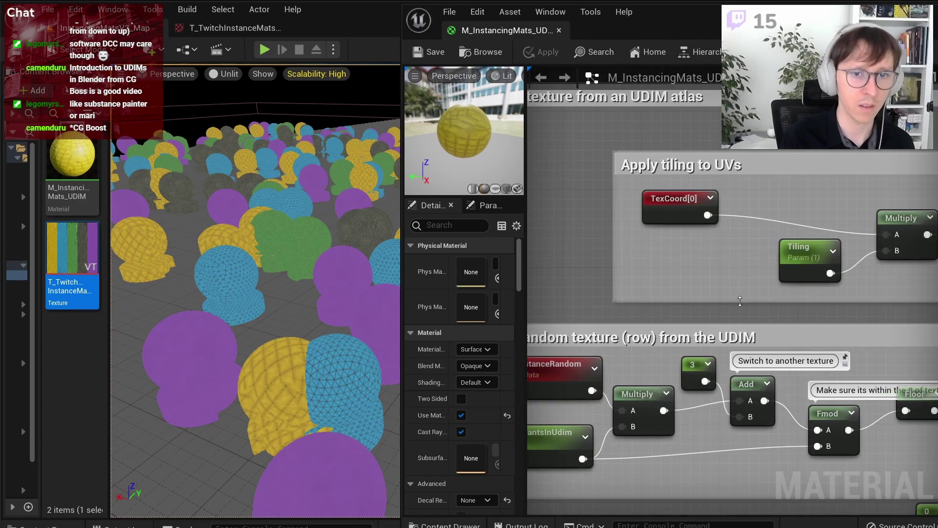
pyautogui.moveTo(805, 231); pyautogui.dragTo(622, 322, button='right')
pyautogui.scroll(-2, 671, 309)
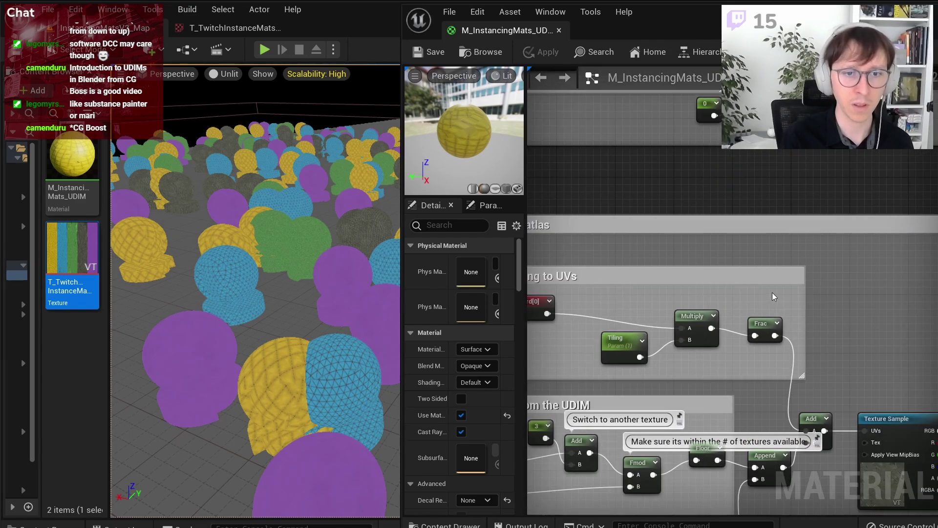
pyautogui.moveTo(773, 292)
pyautogui.mouseDown(button='right')
pyautogui.moveTo(787, 241)
pyautogui.moveTo(586, 377)
pyautogui.mouseUp(button='right')
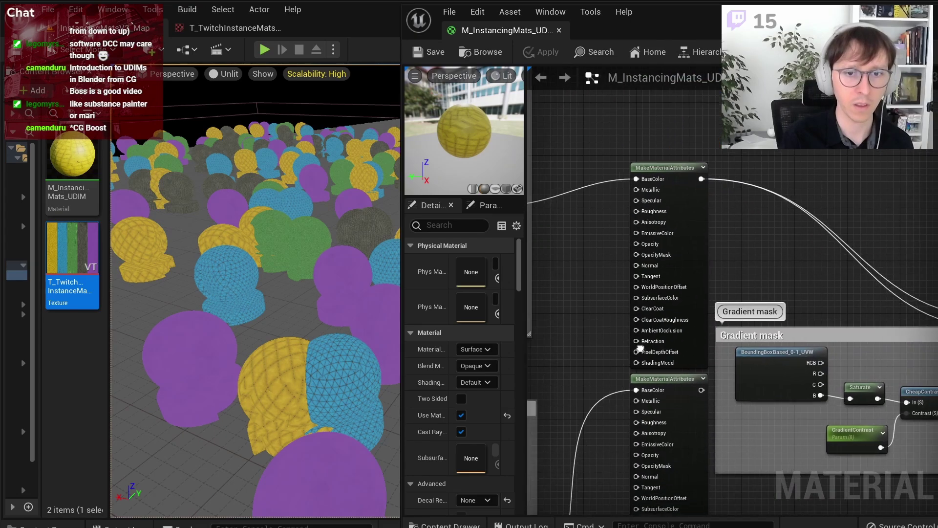
# Step: Wire the lower MakeMaterialAttributes output into BlendMaterialAttributes B and apply the material
pyautogui.moveTo(560, 365)
pyautogui.mouseDown()
pyautogui.moveTo(854, 300)
pyautogui.moveTo(561, 365)
pyautogui.mouseUp()
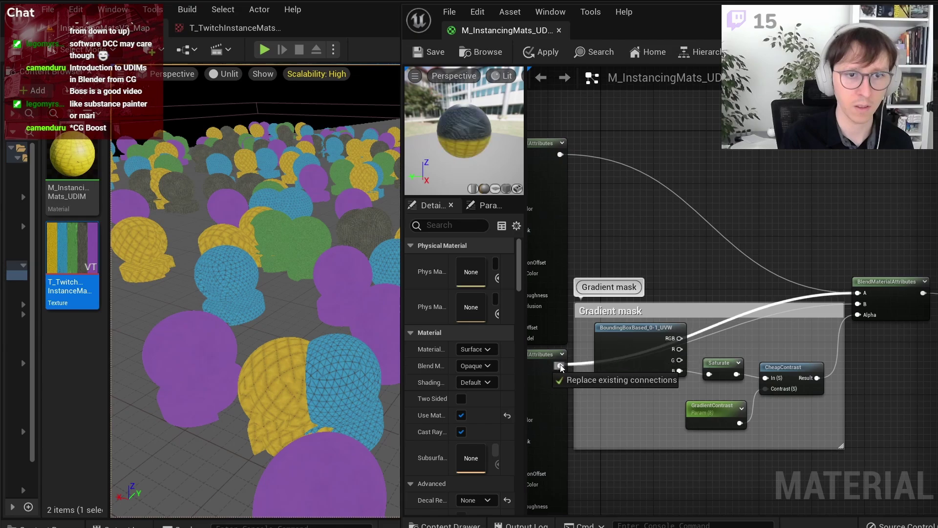
pyautogui.click(553, 53)
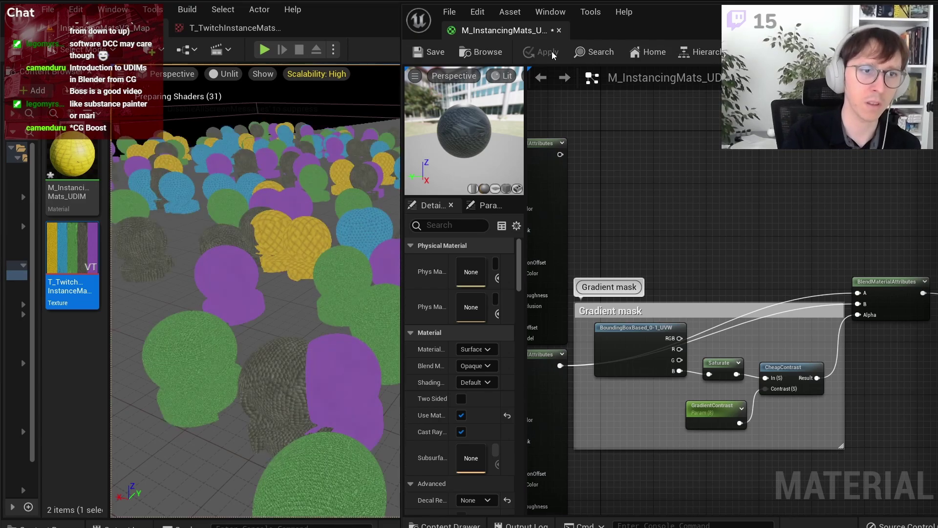
pyautogui.scroll(-3, 670, 205)
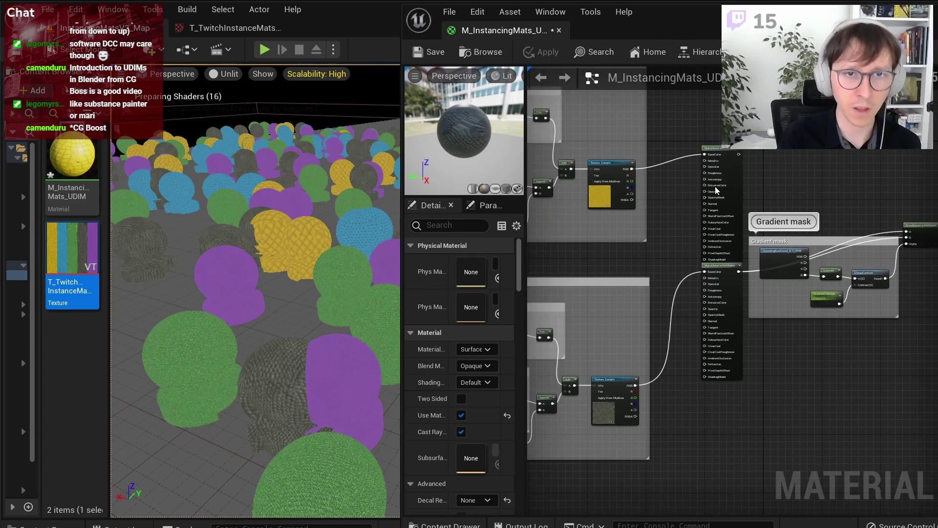
pyautogui.scroll(3, 723, 192)
pyautogui.click(737, 144)
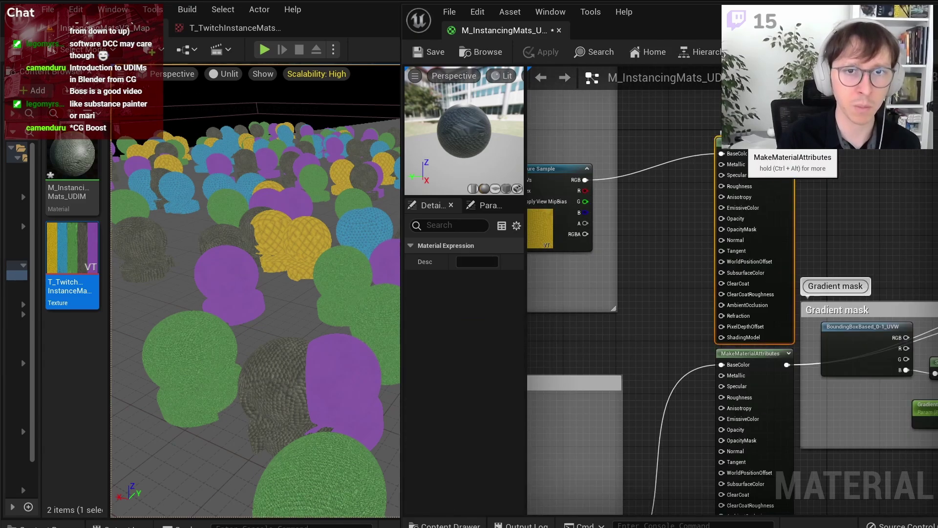
pyautogui.click(670, 197)
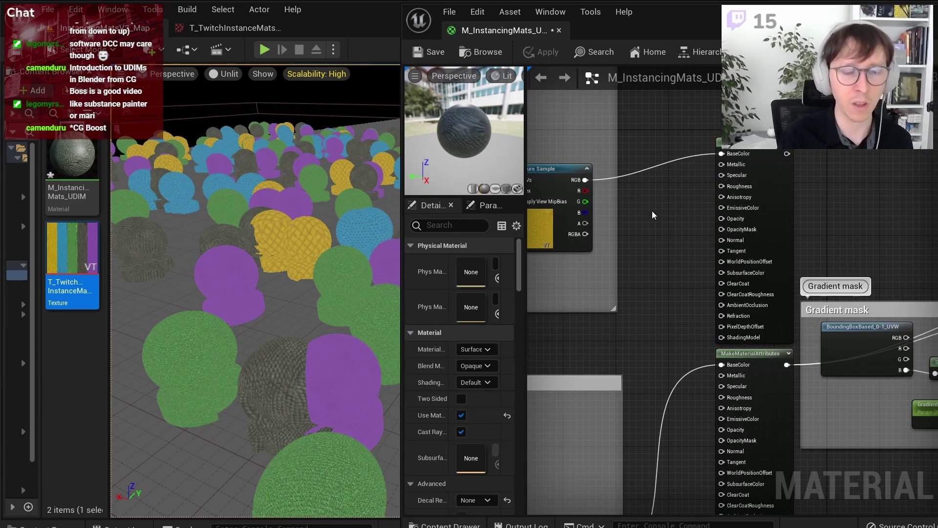
pyautogui.moveTo(524, 212); pyautogui.dragTo(542, 211)
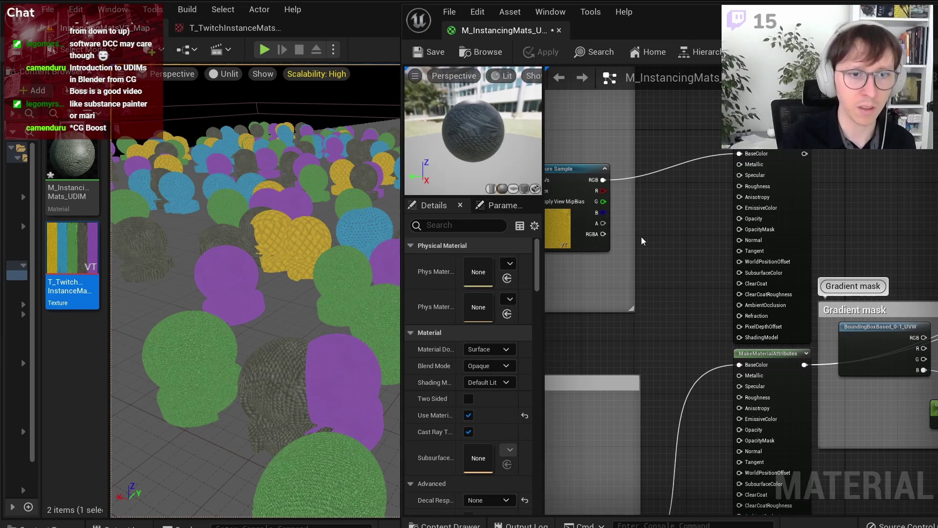
pyautogui.moveTo(456, 414)
pyautogui.mouseDown()
pyautogui.moveTo(500, 413)
pyautogui.moveTo(454, 413)
pyautogui.mouseUp()
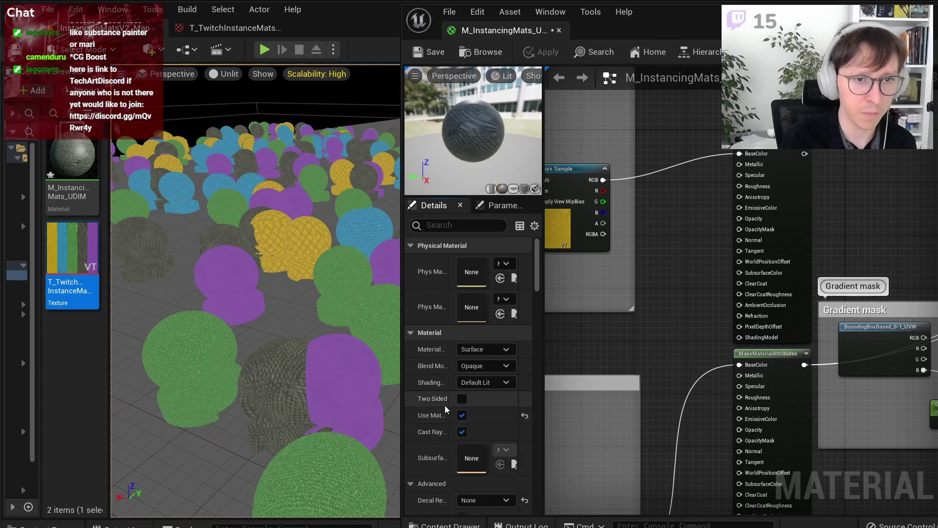
pyautogui.moveTo(919, 342); pyautogui.dragTo(819, 307, button='right')
pyautogui.scroll(3, 819, 307)
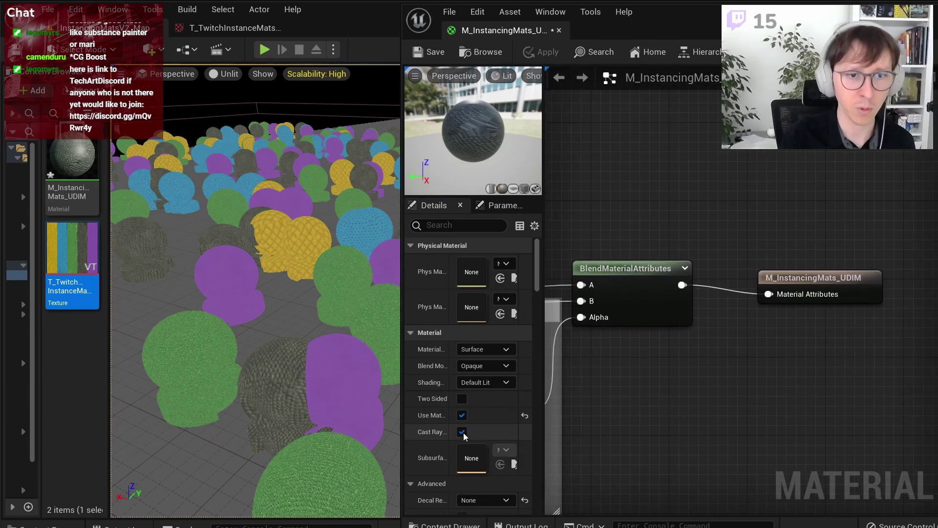
pyautogui.click(462, 415)
pyautogui.click(465, 414)
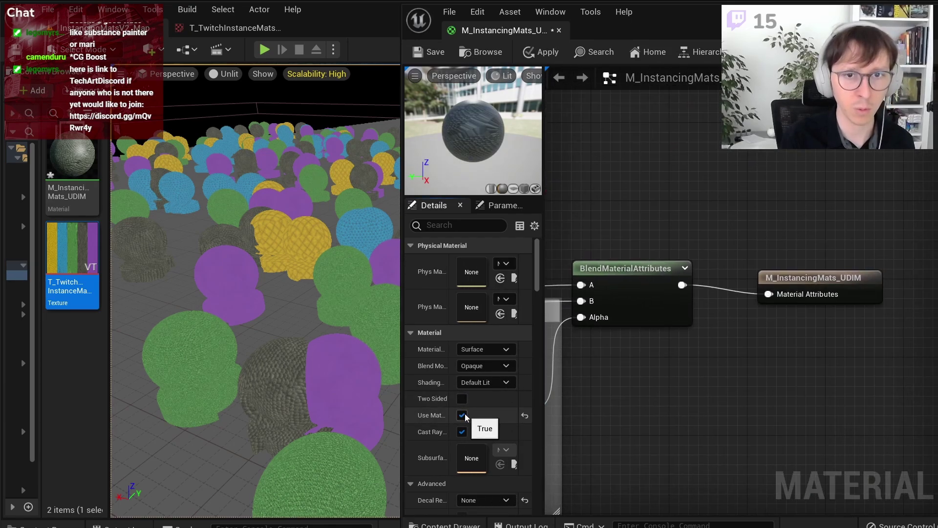
pyautogui.scroll(-4, 609, 374)
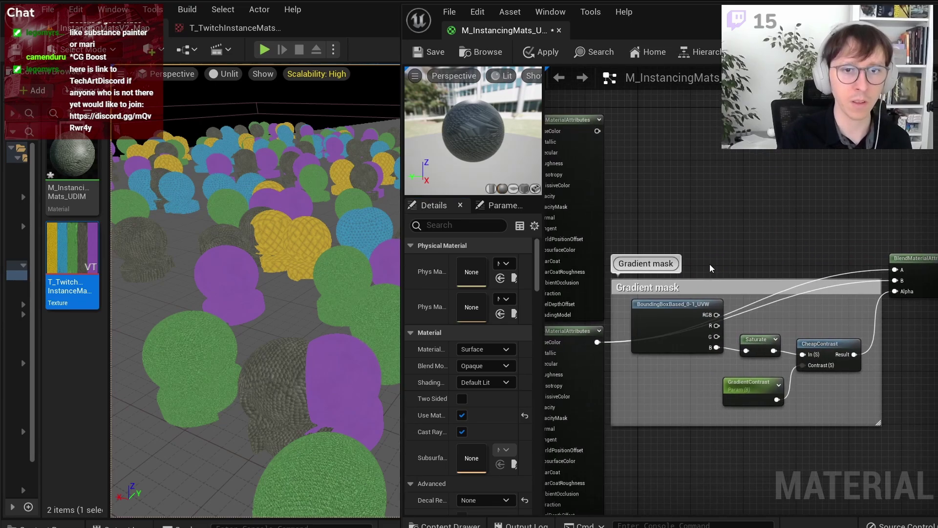
pyautogui.scroll(4, 710, 264)
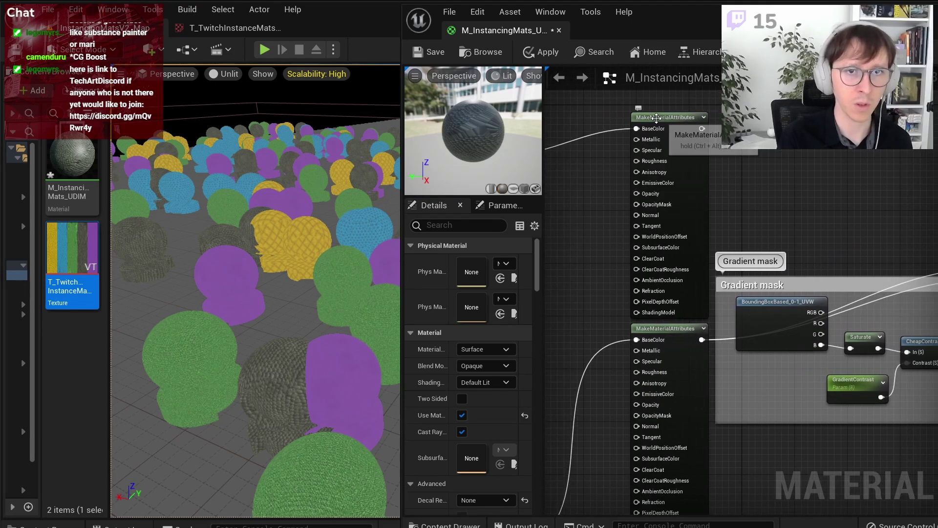
pyautogui.moveTo(612, 126); pyautogui.dragTo(697, 132, button='right')
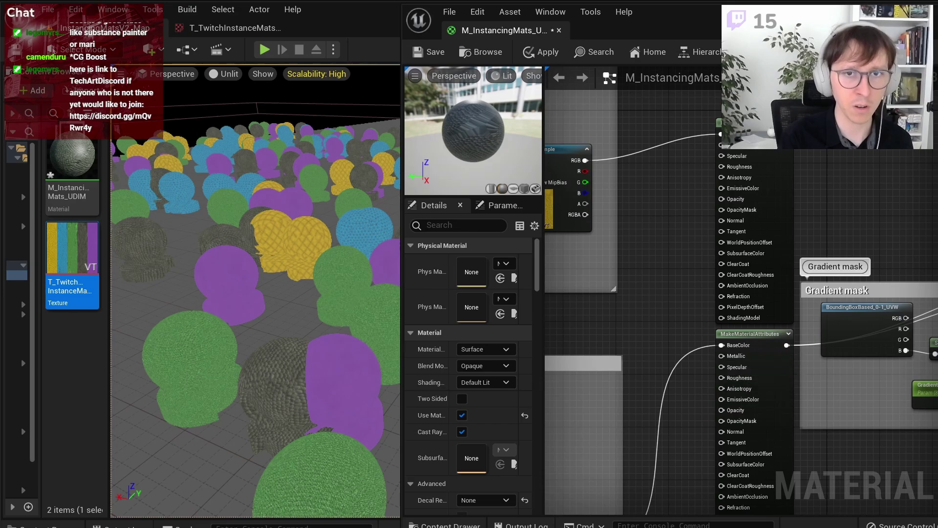
# Step: Wire the second MakeMaterialAttributes output into the blend's B input
pyautogui.moveTo(585, 160)
pyautogui.mouseDown()
pyautogui.moveTo(765, 242)
pyautogui.moveTo(581, 284)
pyautogui.mouseUp()
pyautogui.moveTo(602, 190); pyautogui.dragTo(831, 160, button='right')
pyautogui.scroll(2, 832, 160)
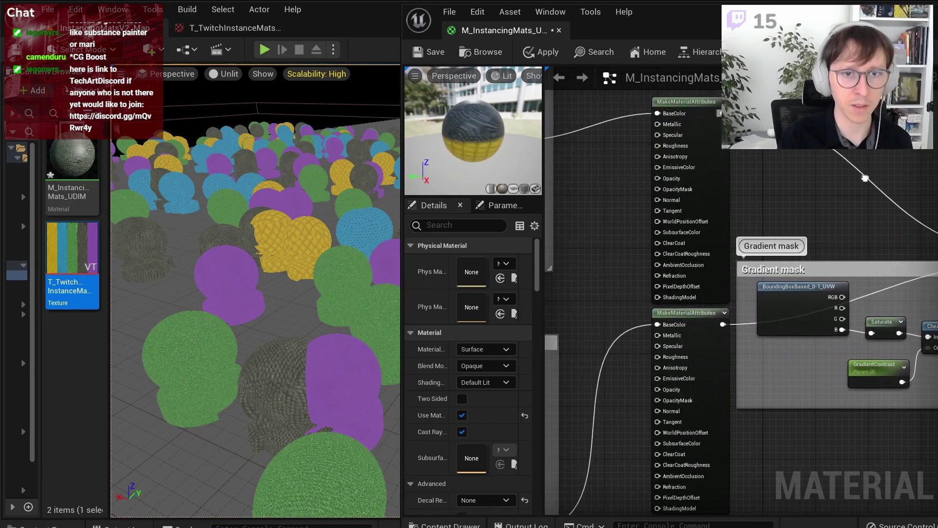
# Step: Move the Gradient mask comment lower and apply the material to see the two-texture spheres
pyautogui.moveTo(766, 221); pyautogui.dragTo(688, 198, button='right')
pyautogui.moveTo(750, 248); pyautogui.dragTo(755, 357)
pyautogui.moveTo(620, 304); pyautogui.dragTo(699, 341, button='right')
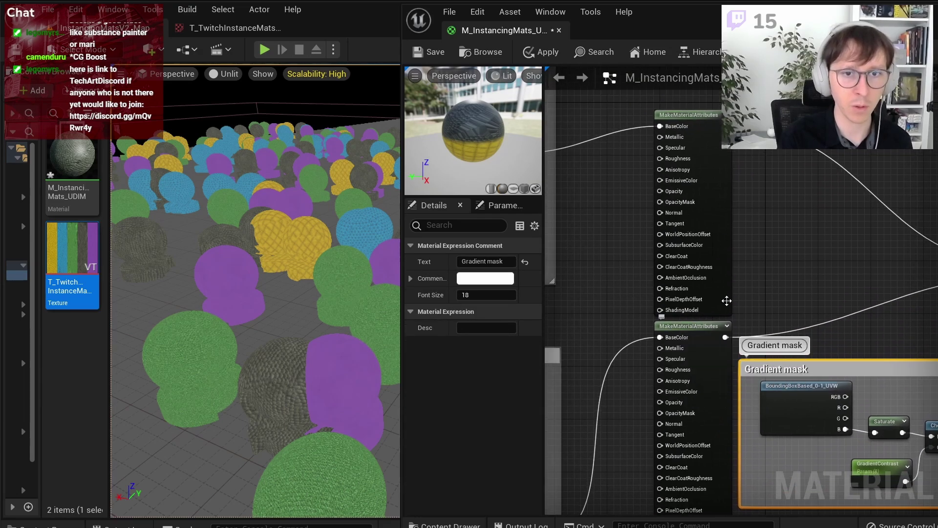
pyautogui.moveTo(884, 373); pyautogui.dragTo(674, 347, button='right')
pyautogui.moveTo(701, 261); pyautogui.dragTo(873, 265, button='right')
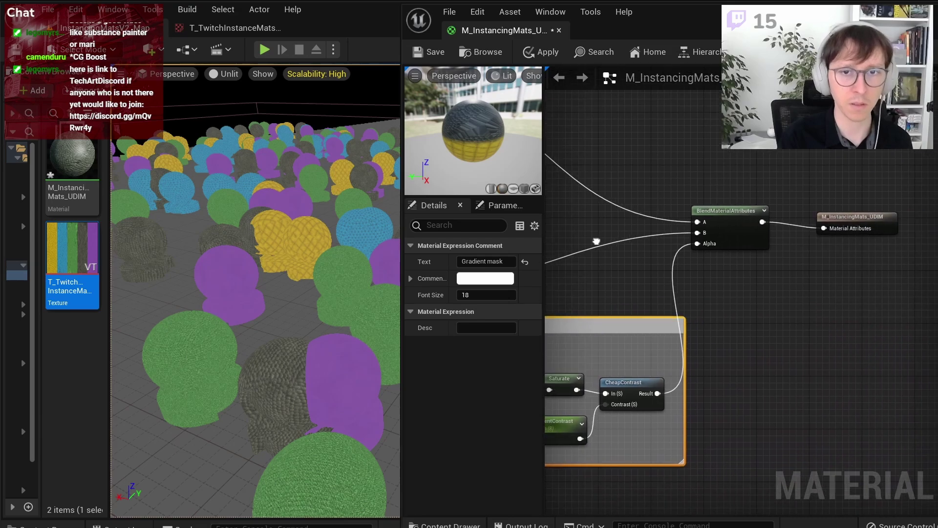
pyautogui.click(550, 55)
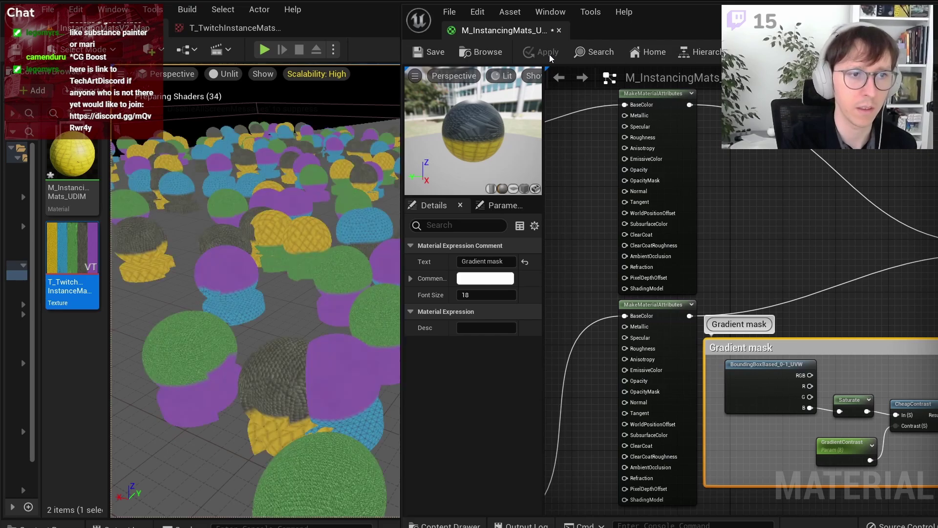
pyautogui.moveTo(211, 201)
pyautogui.mouseDown(button='right')
pyautogui.moveTo(211, 186)
pyautogui.moveTo(211, 200)
pyautogui.mouseUp(button='right')
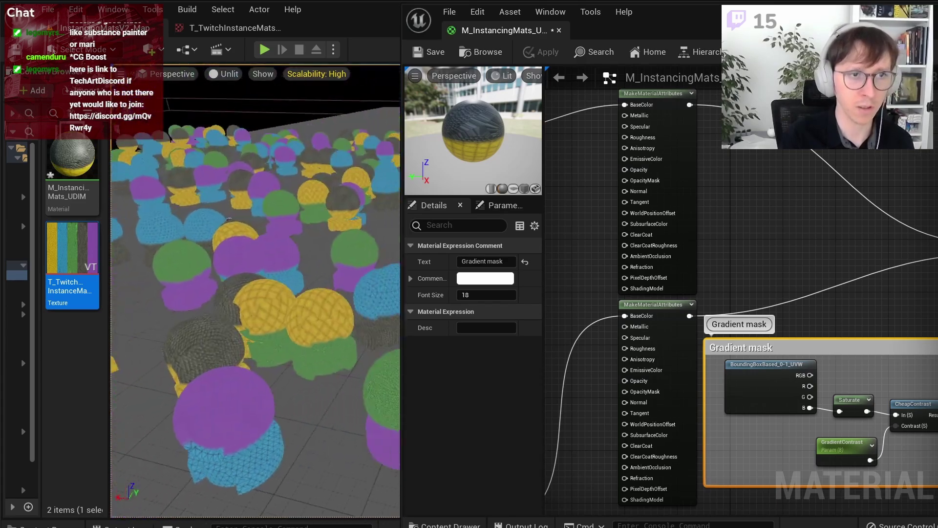
pyautogui.moveTo(211, 201); pyautogui.dragTo(213, 230, button='right')
pyautogui.scroll(-5, 753, 265)
# Step: Select the first Texture Sample node in the material graph
pyautogui.moveTo(753, 265); pyautogui.dragTo(871, 298, button='right')
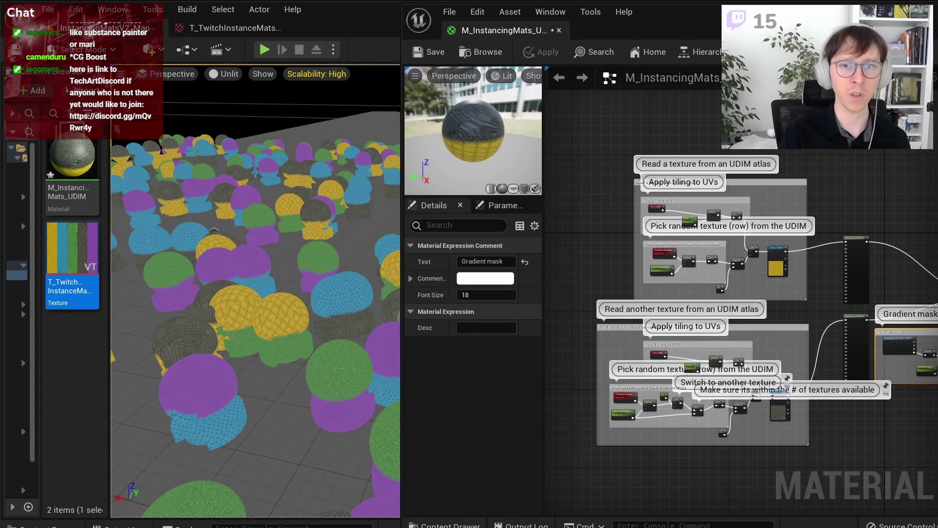
pyautogui.click(860, 259)
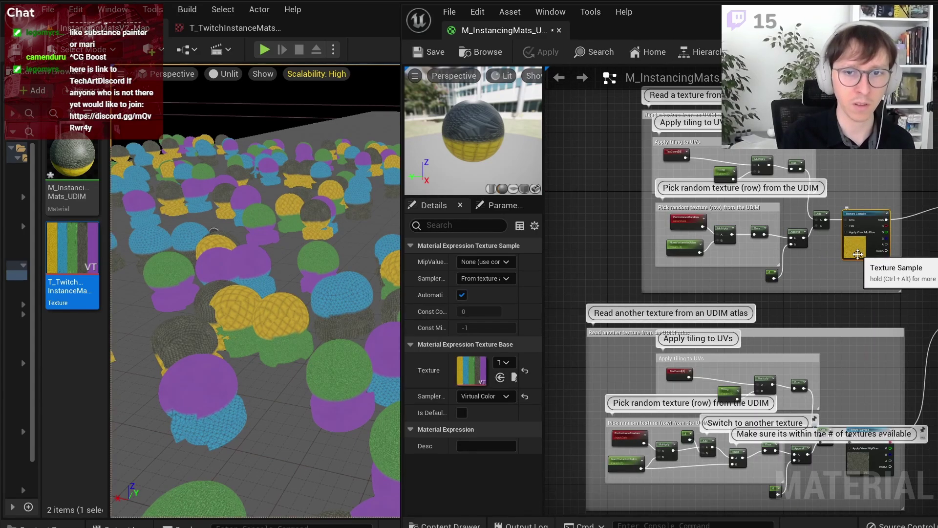
pyautogui.scroll(4, 832, 270)
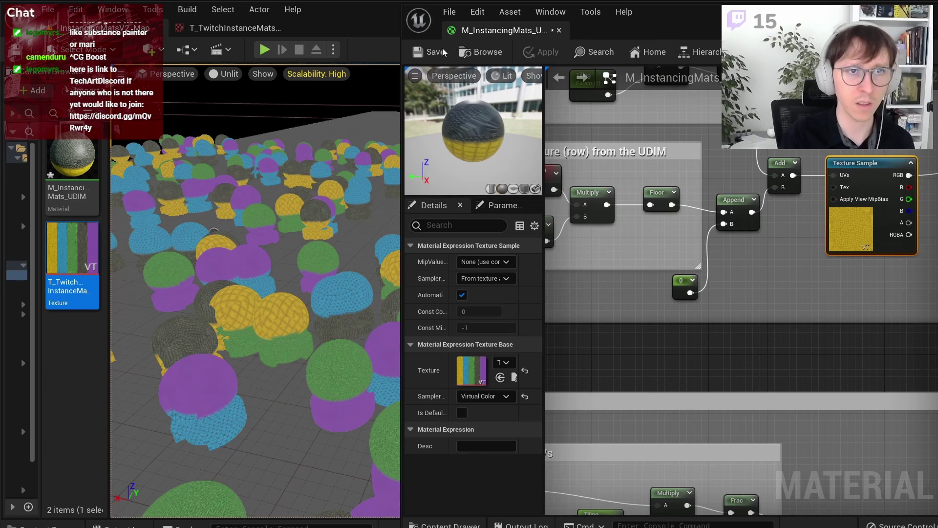
pyautogui.moveTo(729, 197); pyautogui.dragTo(551, 219, button='right')
# Step: Switch the level viewport to Lit shading and fly the camera through the sphere field
pyautogui.click(223, 74)
pyautogui.click(234, 91)
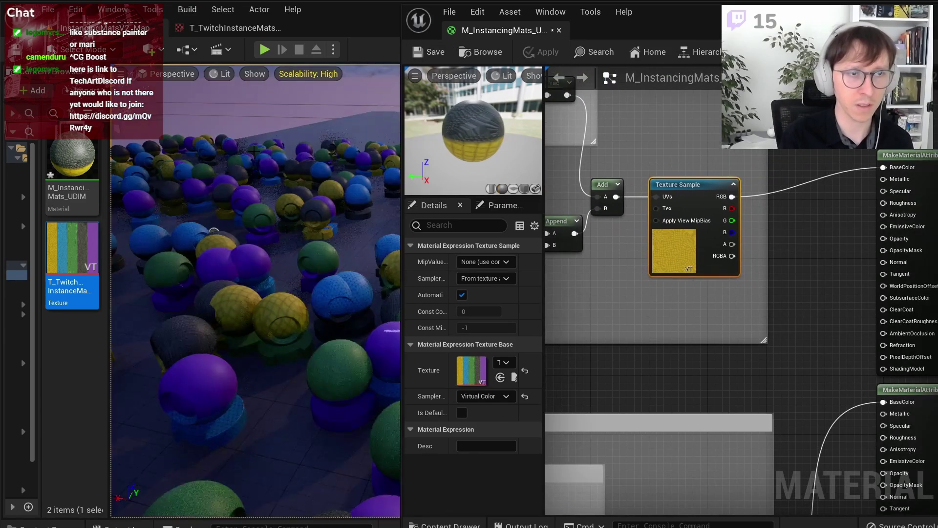
pyautogui.scroll(3, 214, 231)
pyautogui.scroll(3, 268, 245)
pyautogui.scroll(3, 325, 266)
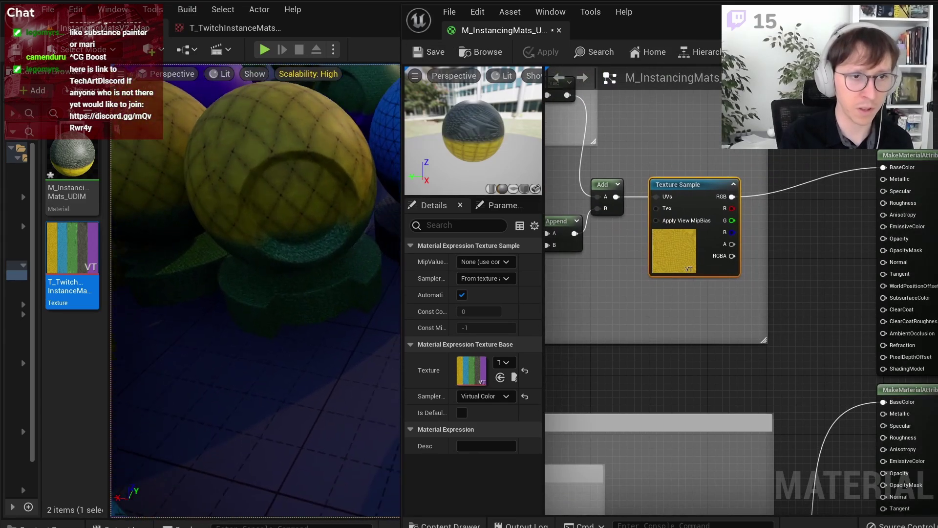
pyautogui.moveTo(293, 269)
pyautogui.mouseDown(button='right')
pyautogui.moveTo(273, 264)
pyautogui.moveTo(326, 319)
pyautogui.mouseUp(button='right')
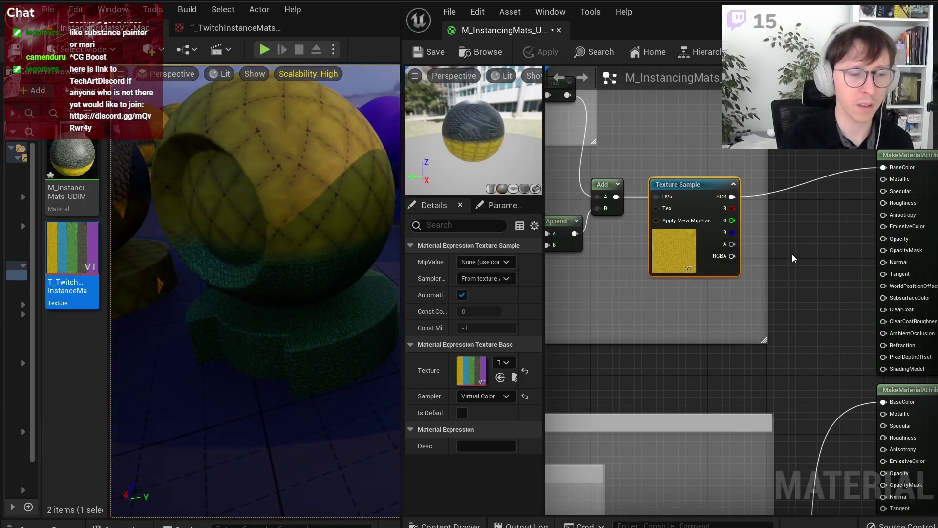
pyautogui.scroll(-2, 777, 256)
pyautogui.scroll(-2, 768, 250)
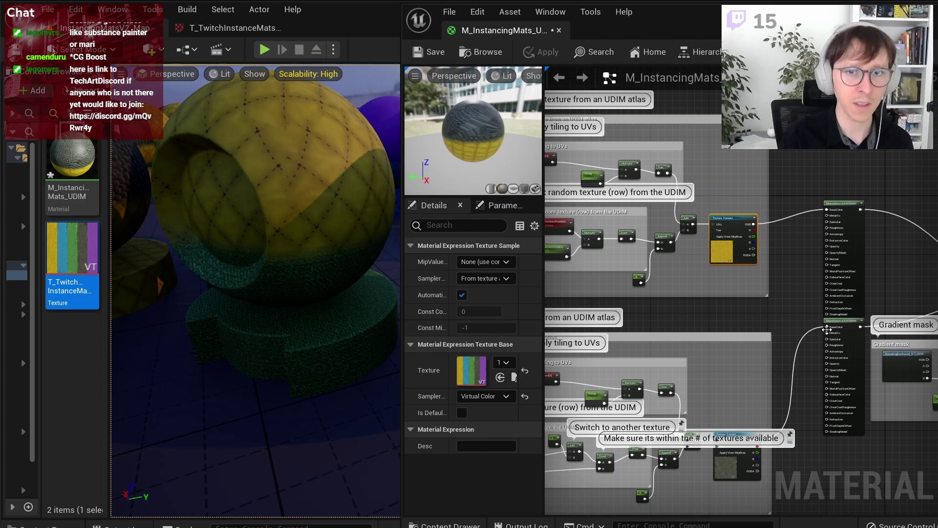
pyautogui.scroll(3, 827, 330)
pyautogui.scroll(2, 782, 374)
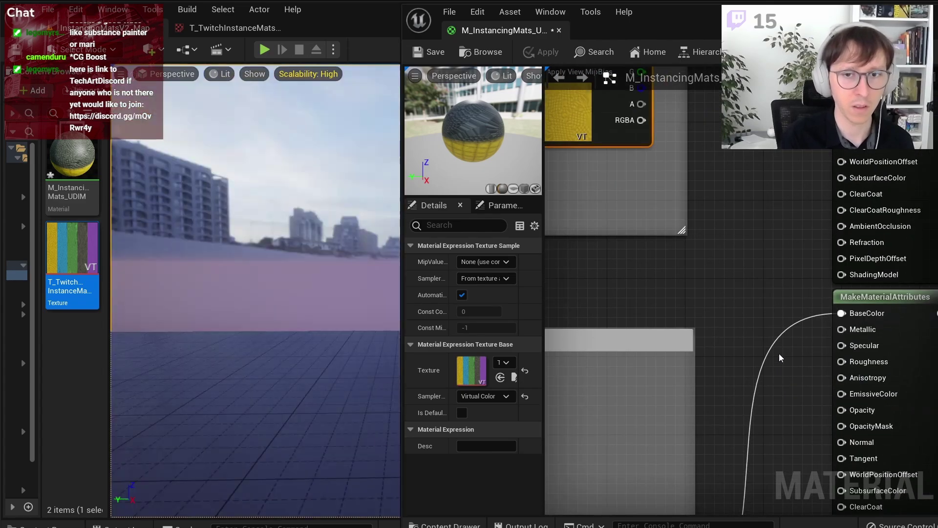
# Step: Add a constant node beside the attribute set's Roughness input
pyautogui.click(779, 354)
pyautogui.scroll(-2, 789, 362)
pyautogui.scroll(1, 751, 307)
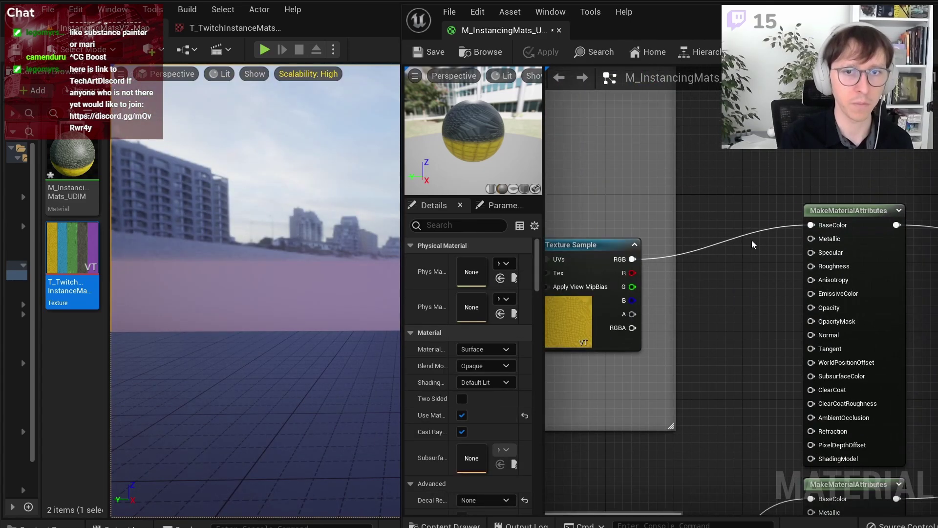
pyautogui.click(752, 241)
# Step: Wire the constant into the first Roughness input and set it to 0.1
pyautogui.moveTo(773, 262); pyautogui.dragTo(812, 266)
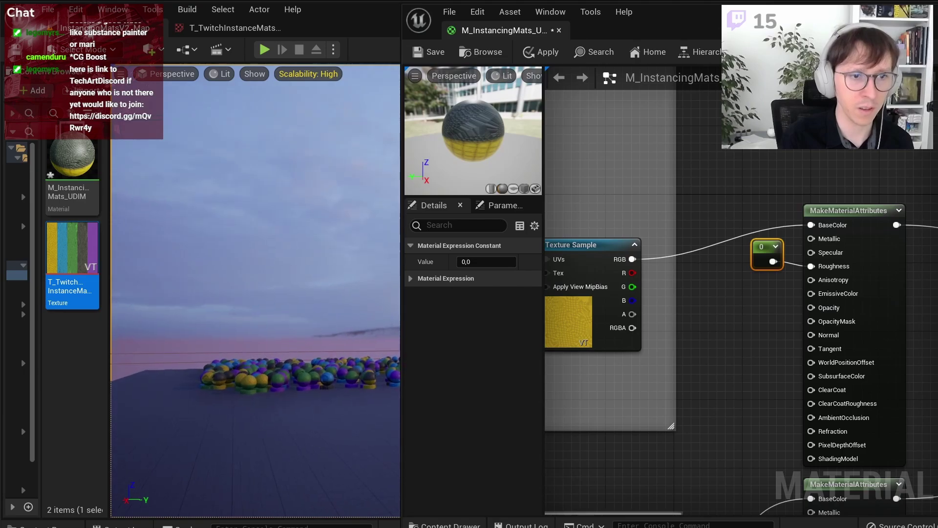
pyautogui.moveTo(280, 252); pyautogui.dragTo(280, 254, button='right')
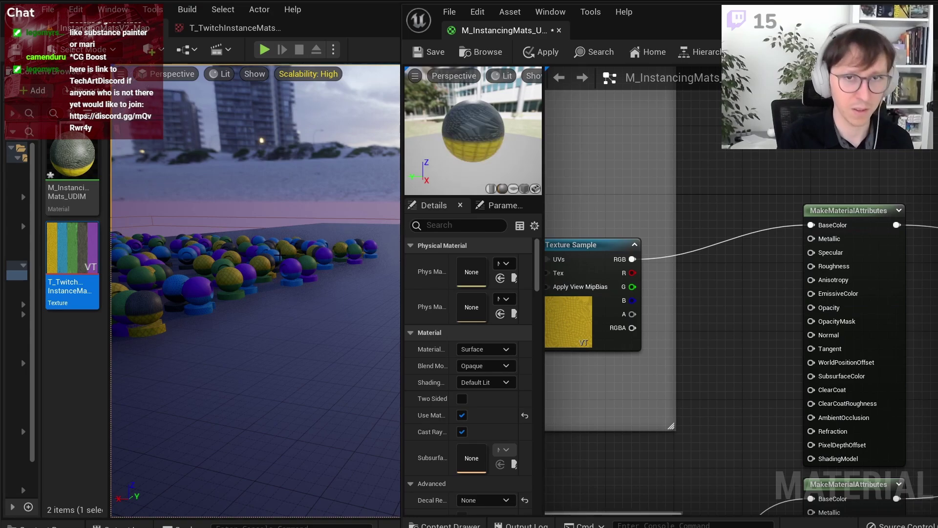
pyautogui.moveTo(279, 254); pyautogui.dragTo(280, 255, button='right')
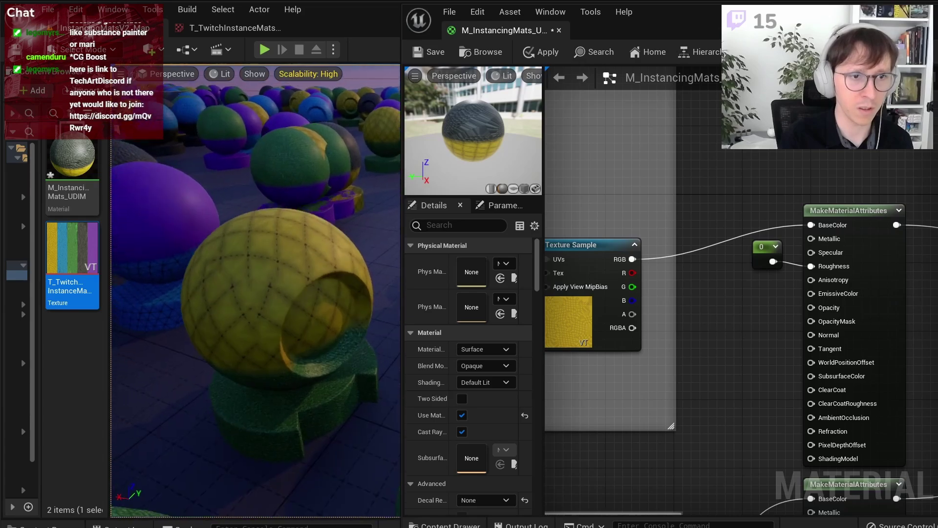
pyautogui.scroll(1, 793, 265)
pyautogui.click(763, 253)
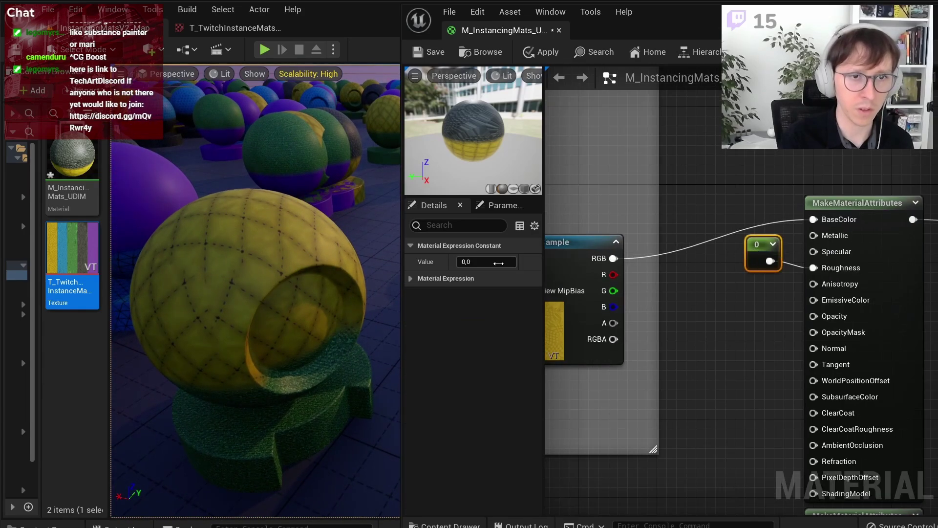
pyautogui.write('0,1')
pyautogui.press('Return')
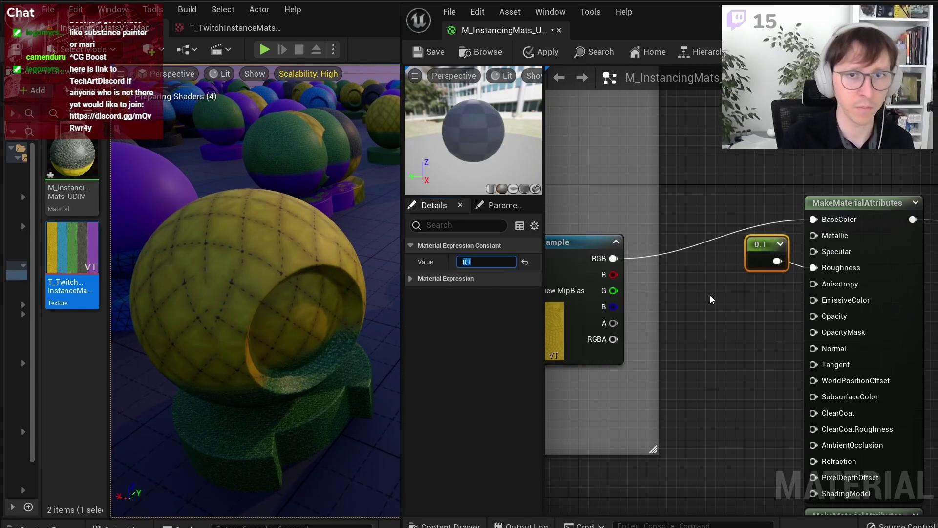
pyautogui.scroll(-2, 718, 318)
pyautogui.scroll(-2, 725, 256)
pyautogui.scroll(3, 725, 256)
pyautogui.click(754, 235)
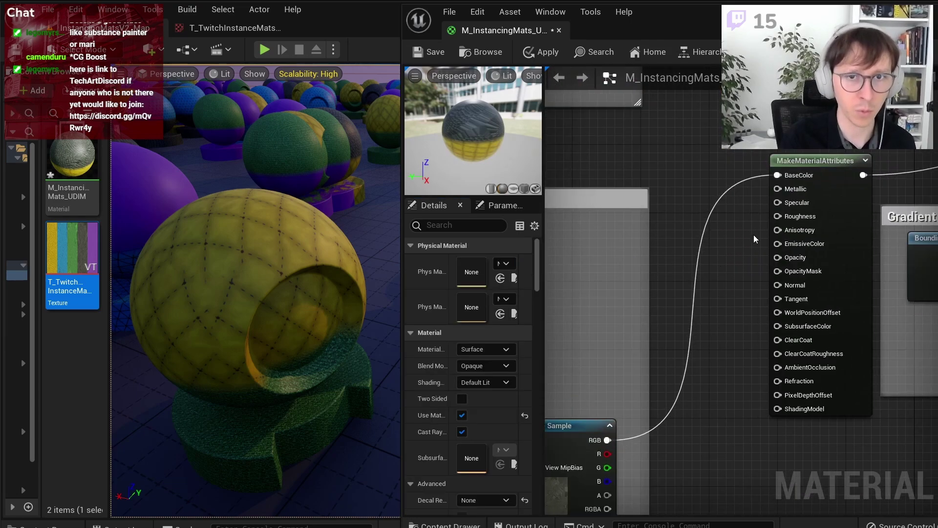
pyautogui.scroll(-3, 739, 235)
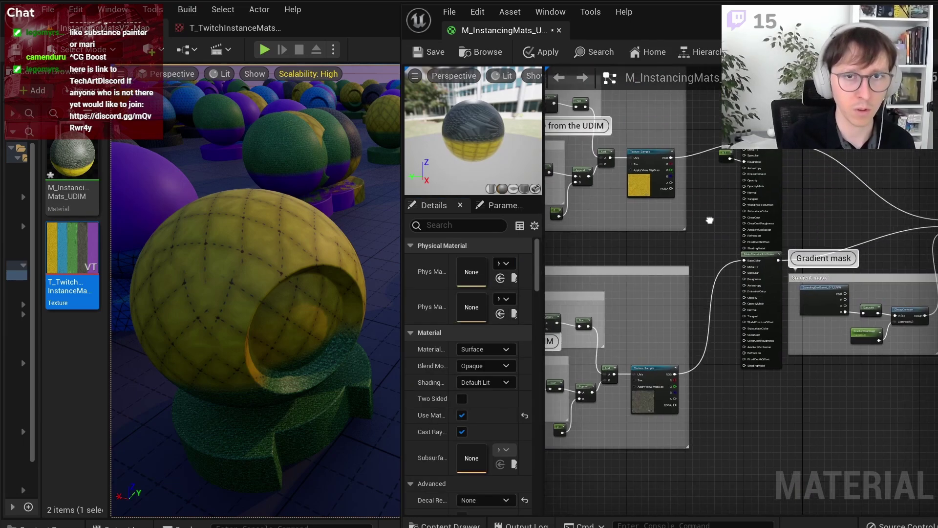
pyautogui.scroll(3, 723, 161)
# Step: Feed a 0.9 constant into the second Roughness input and save the material
pyautogui.click(722, 156)
pyautogui.moveTo(738, 452); pyautogui.dragTo(759, 400)
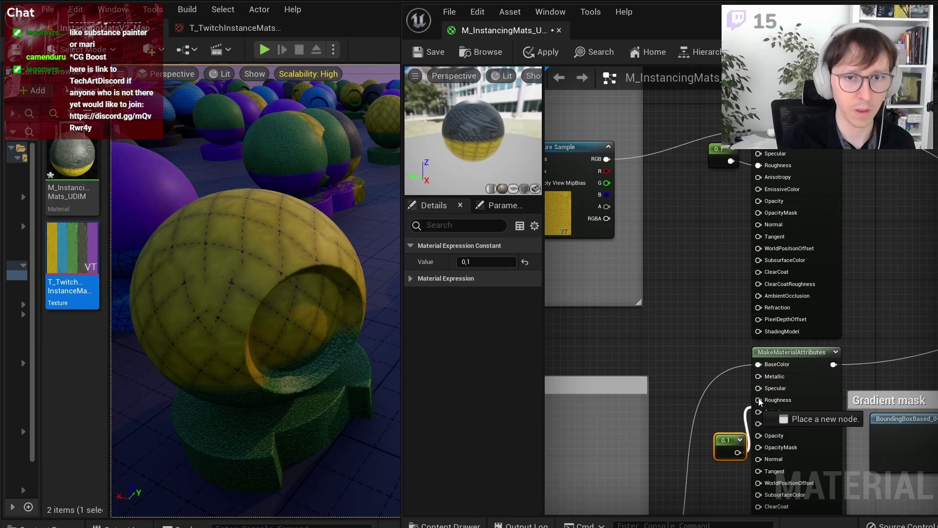
pyautogui.moveTo(728, 441); pyautogui.dragTo(721, 404)
pyautogui.click(503, 262)
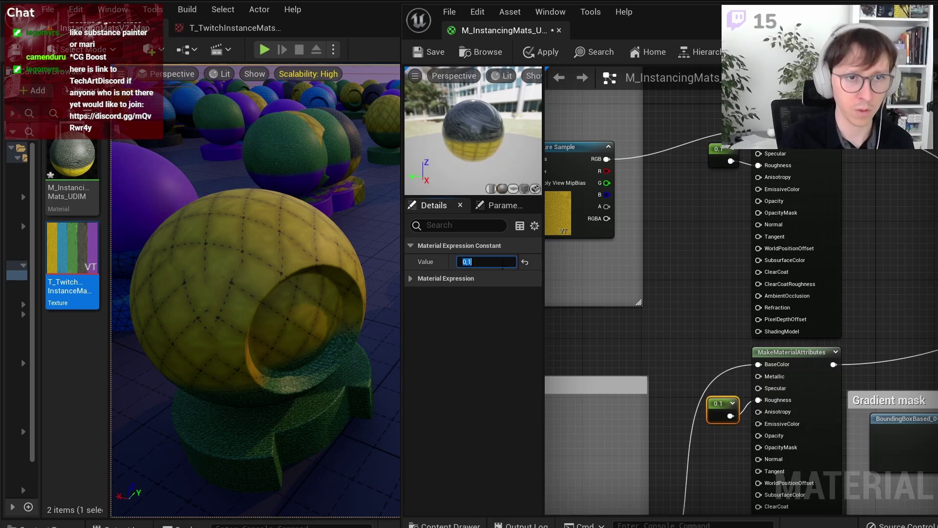
pyautogui.write('0.9')
pyautogui.press('Return')
pyautogui.moveTo(228, 252)
pyautogui.mouseDown(button='right')
pyautogui.moveTo(255, 245)
pyautogui.moveTo(254, 229)
pyautogui.mouseUp(button='right')
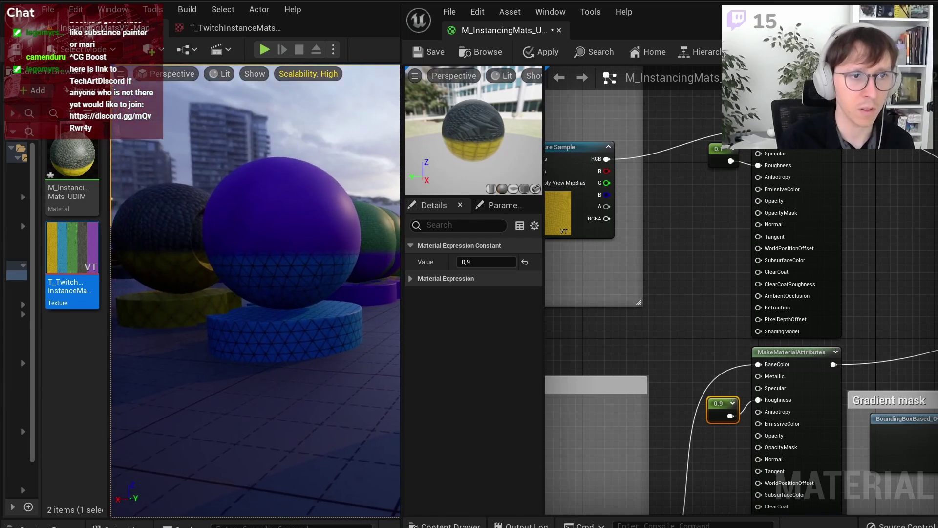
pyautogui.click(433, 52)
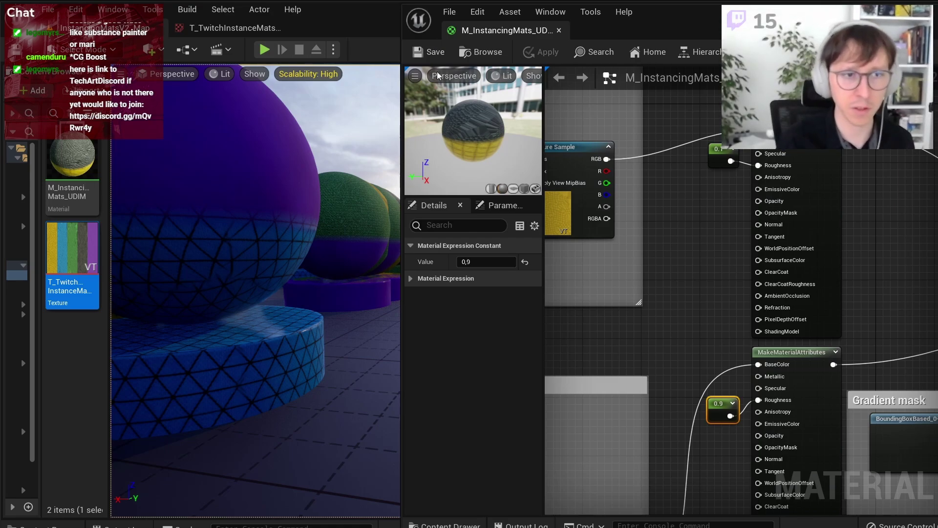
pyautogui.moveTo(311, 351)
pyautogui.mouseDown(button='right')
pyautogui.moveTo(311, 312)
pyautogui.moveTo(293, 342)
pyautogui.moveTo(310, 278)
pyautogui.moveTo(279, 263)
pyautogui.mouseUp(button='right')
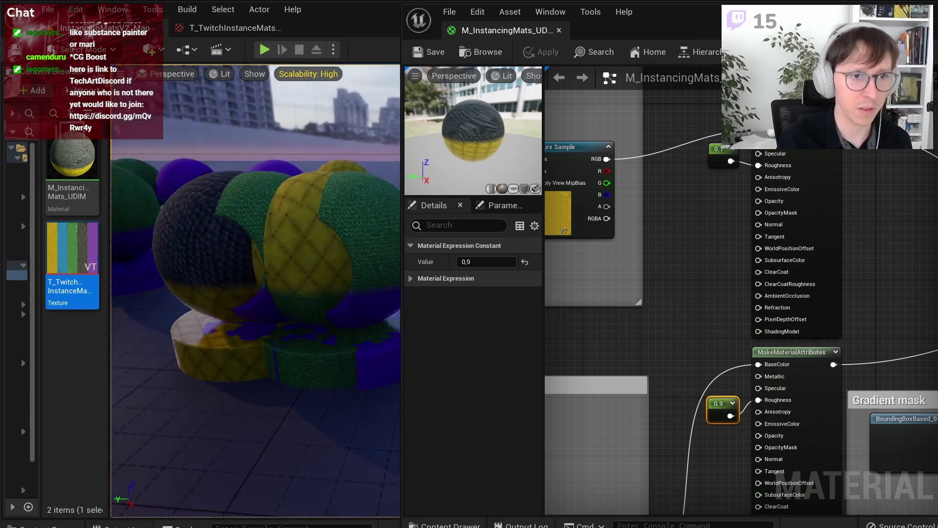
pyautogui.scroll(-2, 647, 267)
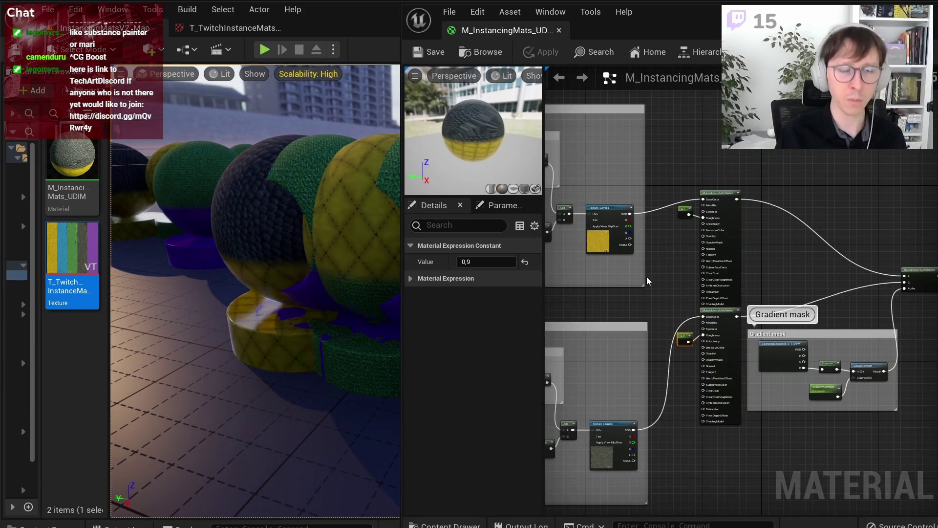
pyautogui.scroll(-3, 647, 276)
pyautogui.scroll(-2, 764, 254)
pyautogui.scroll(5, 764, 254)
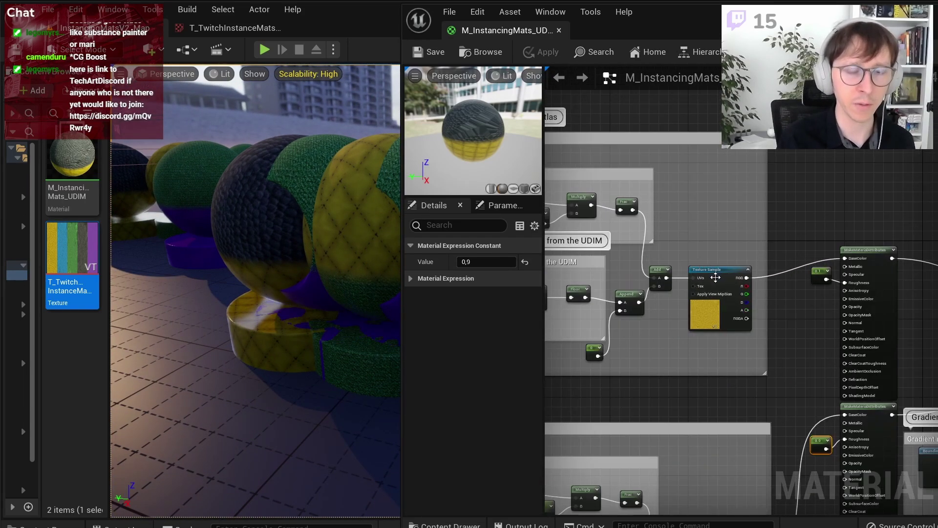
pyautogui.moveTo(287, 294); pyautogui.dragTo(279, 296, button='right')
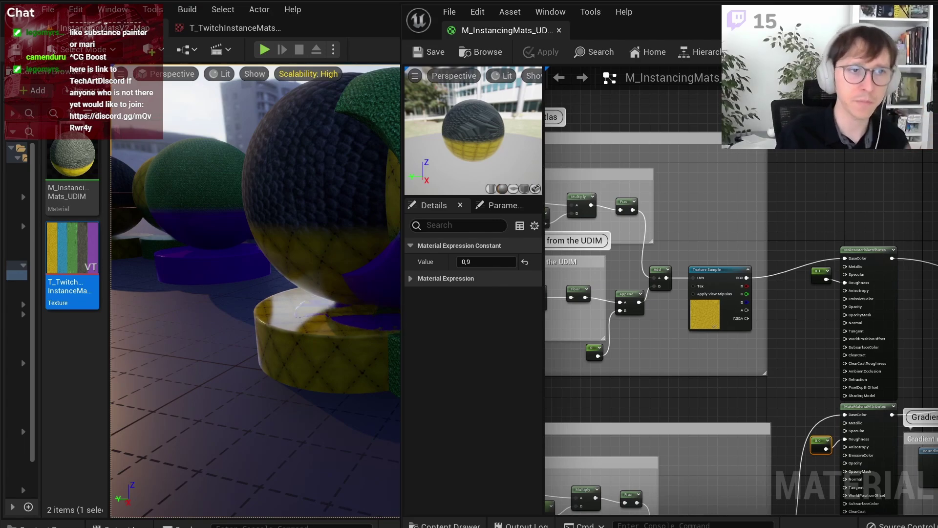
pyautogui.moveTo(321, 299); pyautogui.dragTo(320, 299, button='right')
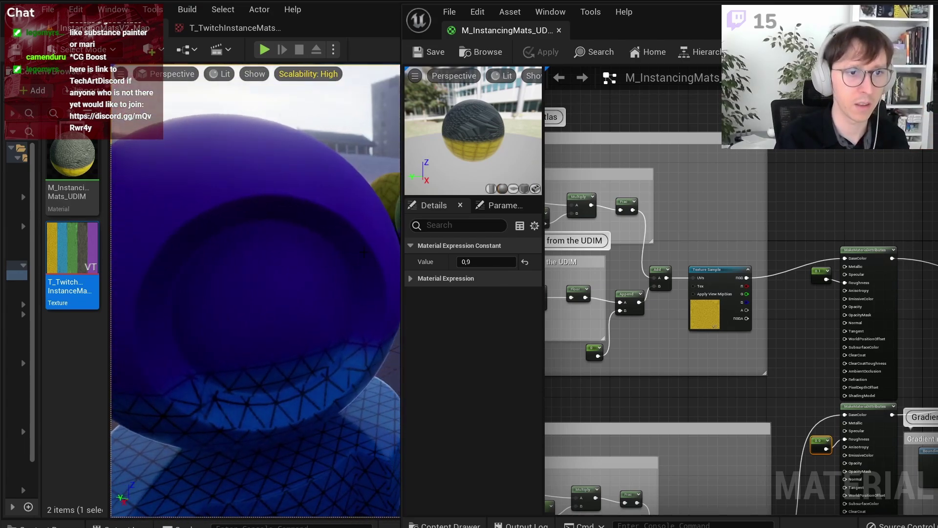
# Step: Shift both UDIM comment groups to the left in the graph
pyautogui.scroll(-5, 588, 220)
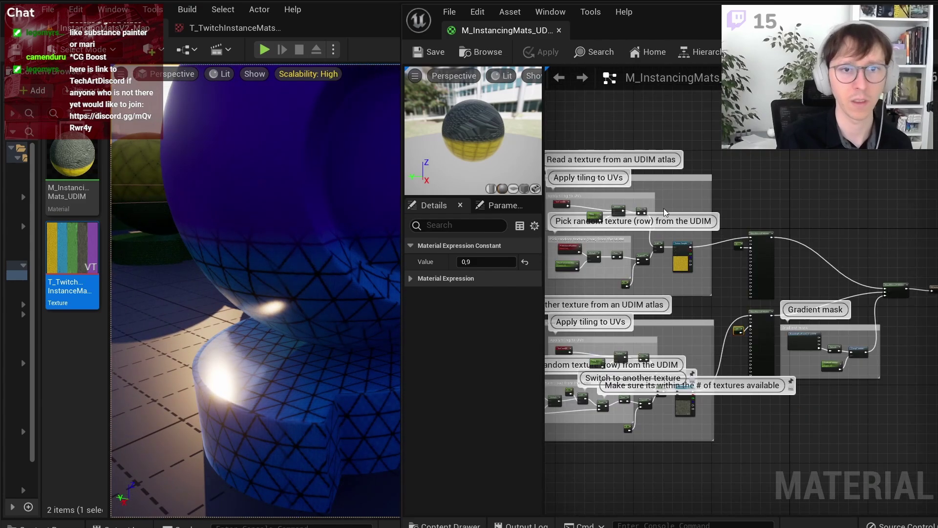
pyautogui.moveTo(588, 150); pyautogui.dragTo(812, 464)
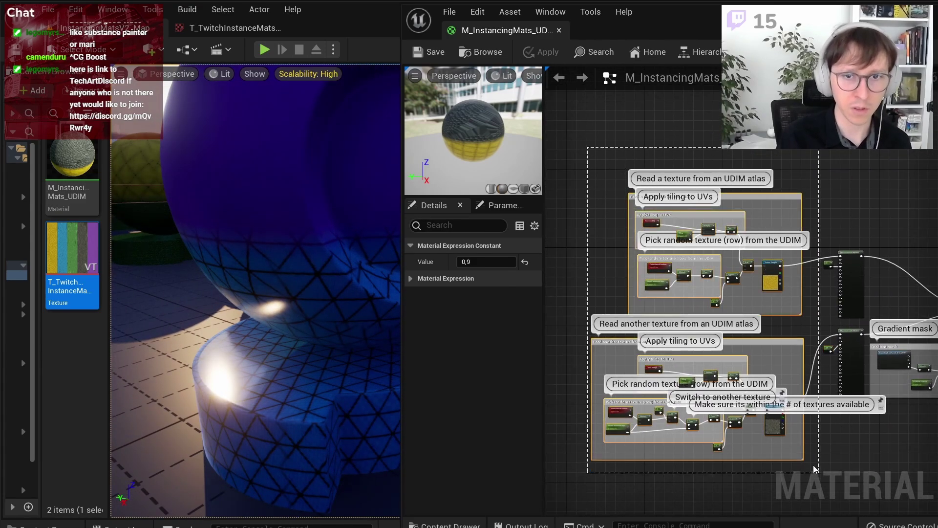
pyautogui.moveTo(764, 345); pyautogui.dragTo(712, 345)
pyautogui.click(779, 196)
pyautogui.scroll(4, 687, 210)
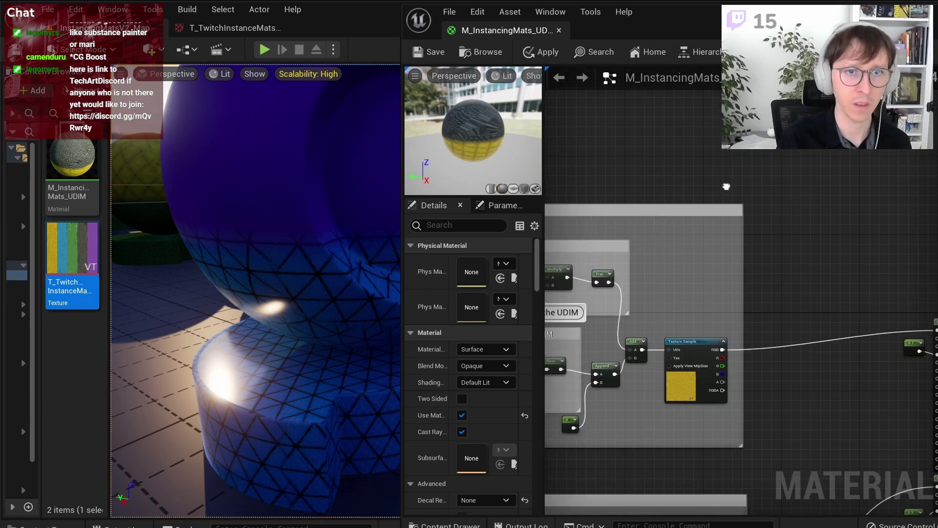
# Step: Retitle the comments 'Prepare UVs to read a texture from an UDIM atlas' and 'Prepare different UVs to read another texture from an UDIM atlas'
pyautogui.click(667, 220)
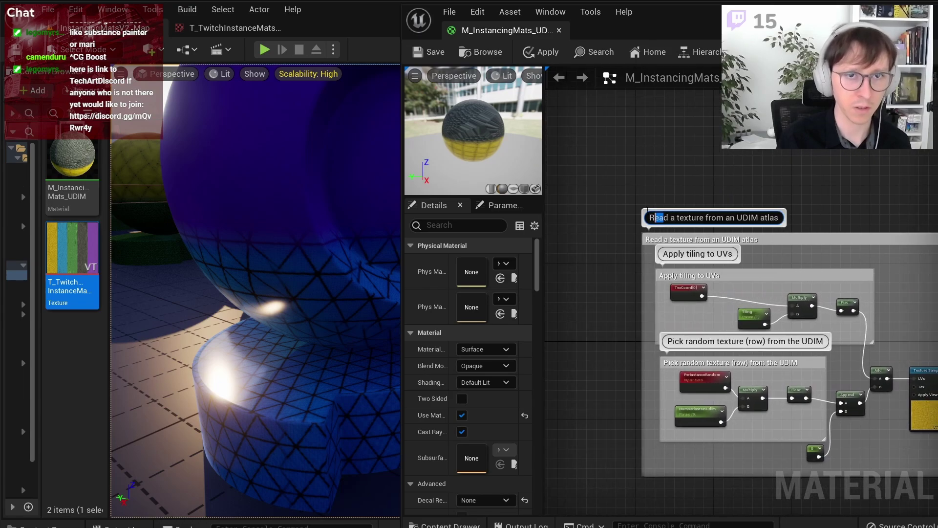
pyautogui.write('Prep')
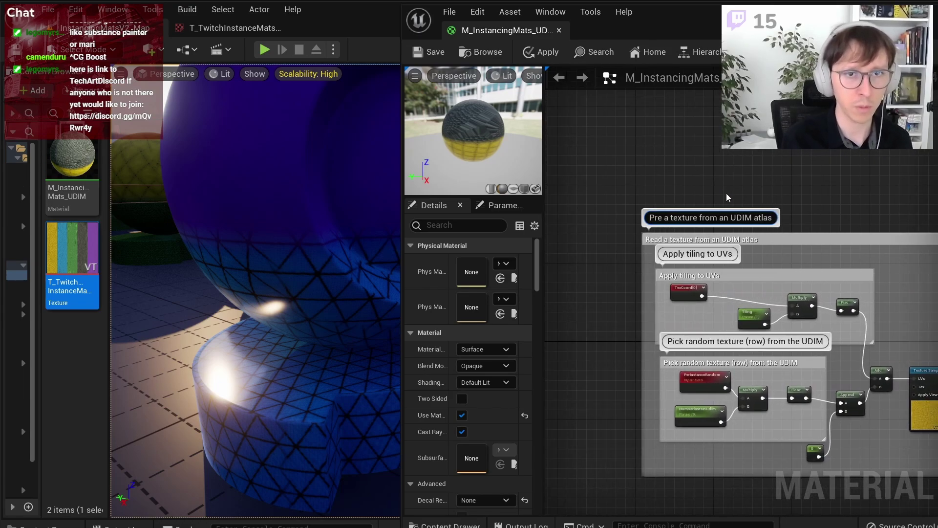
pyautogui.write('are UVs to')
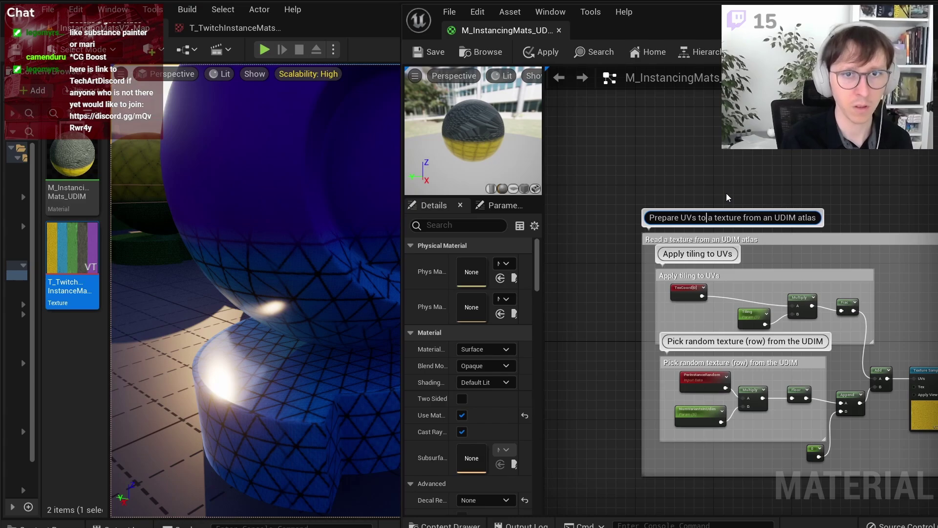
pyautogui.write(' read')
pyautogui.press('Return')
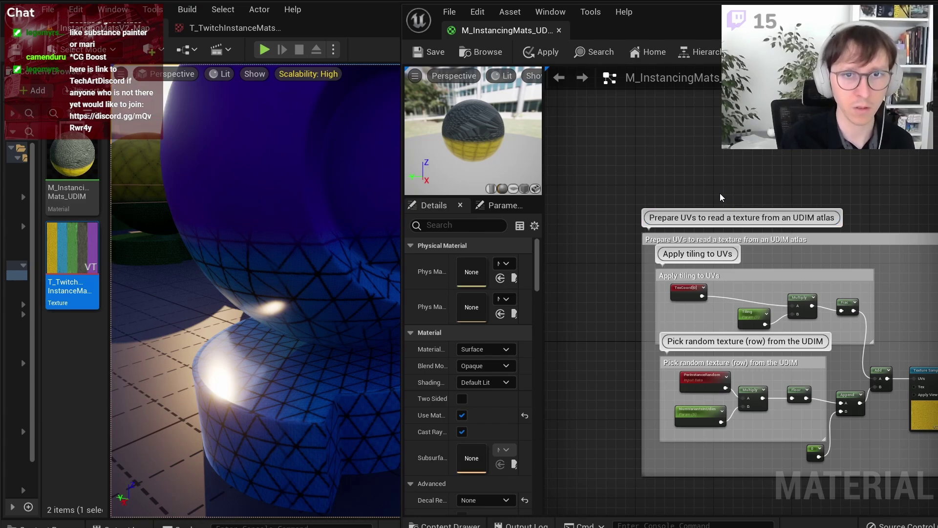
pyautogui.moveTo(800, 243); pyautogui.dragTo(780, 78, button='right')
pyautogui.doubleClick(634, 348)
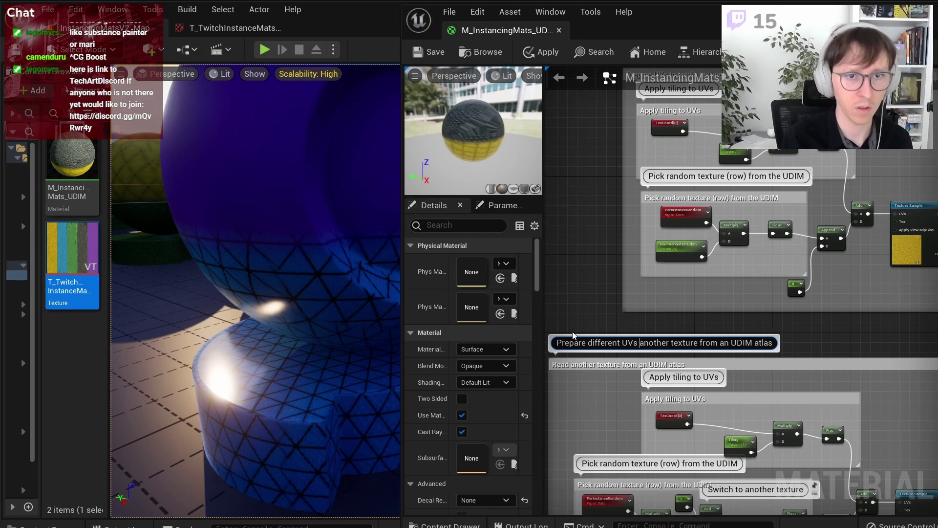
pyautogui.write('to read')
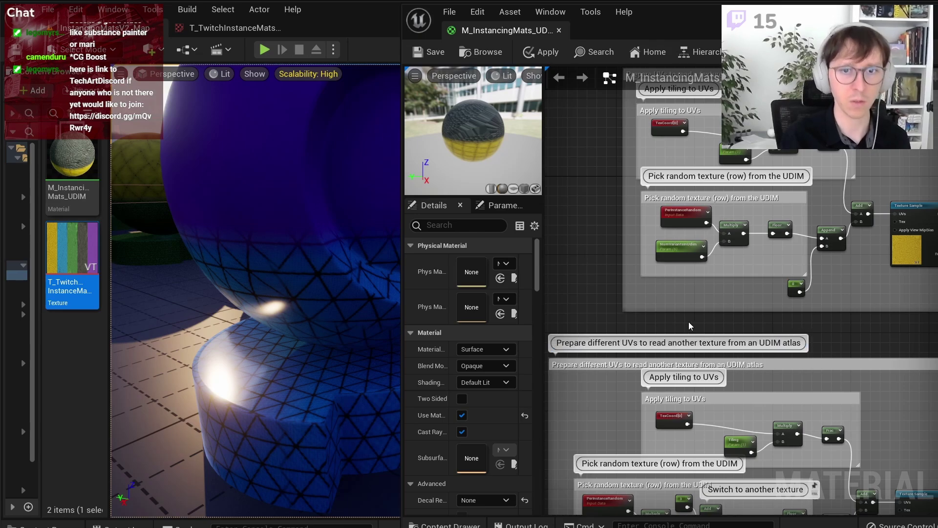
pyautogui.scroll(-3, 688, 321)
pyautogui.moveTo(814, 243); pyautogui.dragTo(774, 240, button='right')
# Step: Add reroute points on the UV wire into the Texture Sample and move the node right
pyautogui.scroll(2, 768, 297)
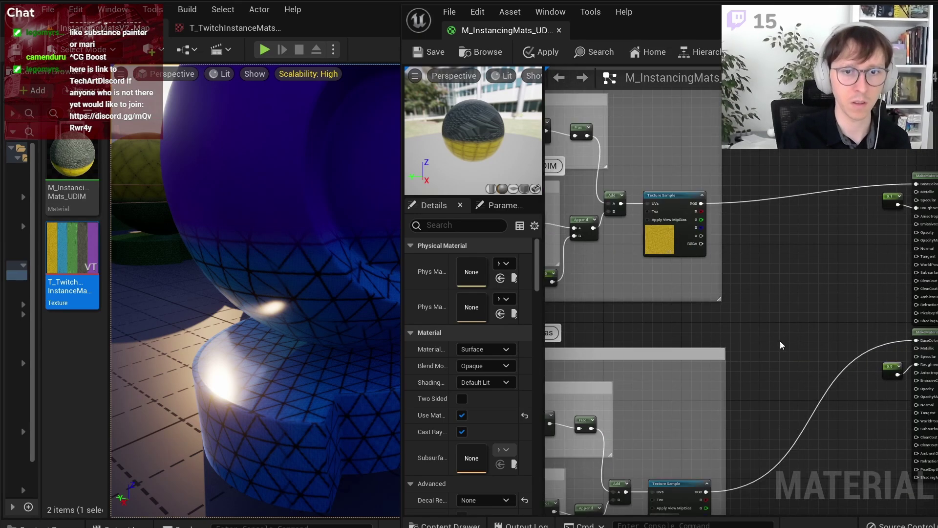
pyautogui.scroll(2, 734, 210)
pyautogui.scroll(1, 700, 204)
pyautogui.scroll(-1, 733, 225)
pyautogui.click(753, 236)
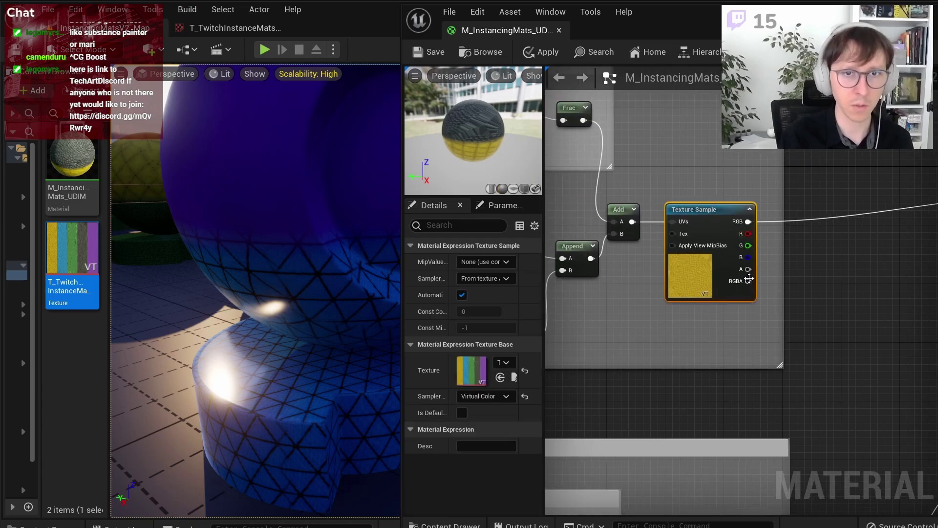
pyautogui.scroll(-1, 754, 235)
pyautogui.scroll(1, 764, 221)
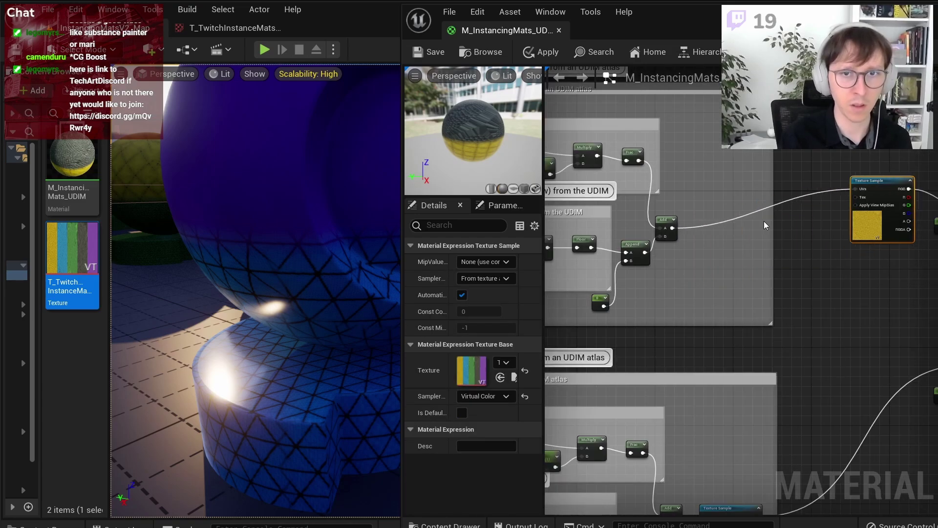
pyautogui.scroll(2, 755, 204)
pyautogui.doubleClick(757, 205)
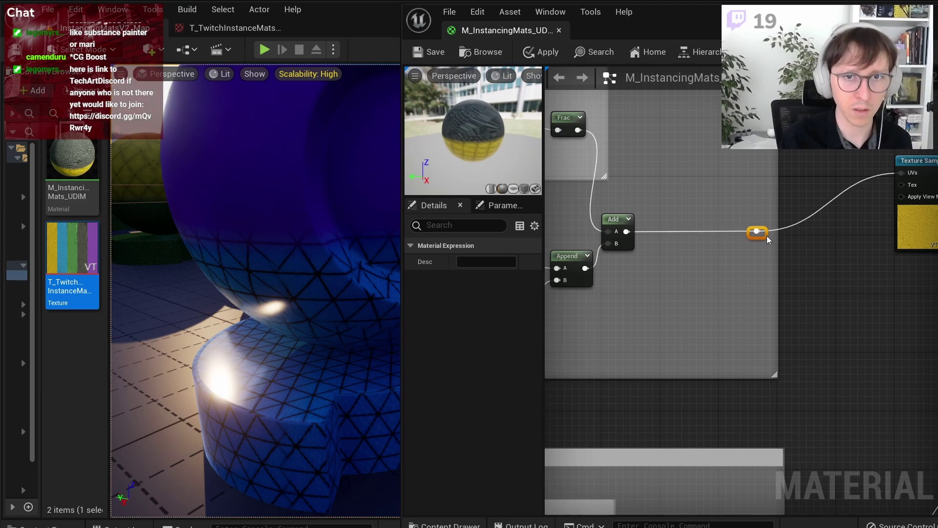
pyautogui.scroll(-3, 782, 274)
pyautogui.scroll(3, 796, 312)
pyautogui.moveTo(742, 339); pyautogui.dragTo(882, 339)
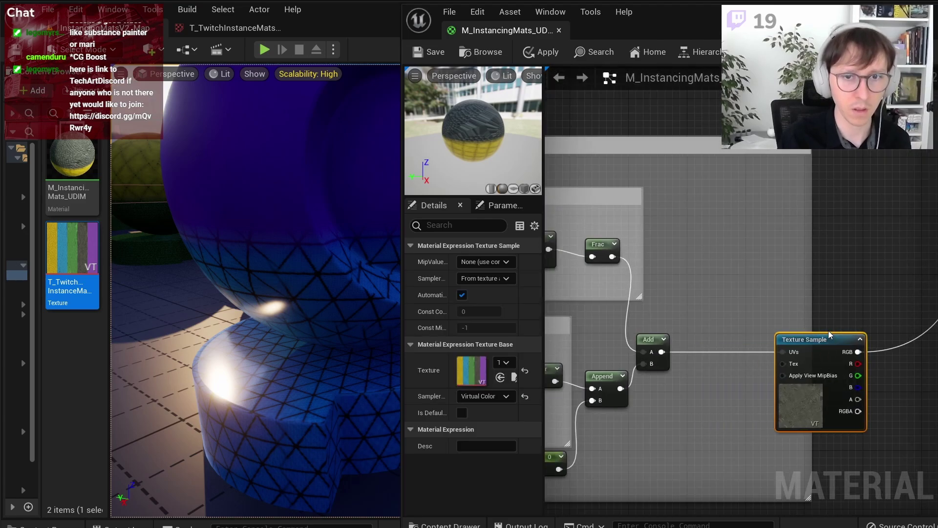
pyautogui.doubleClick(793, 351)
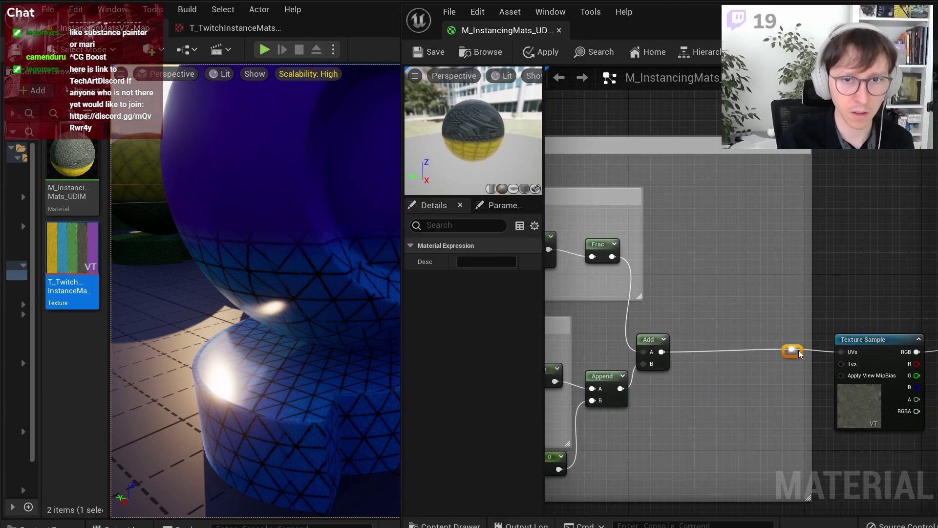
pyautogui.scroll(-4, 832, 169)
pyautogui.scroll(3, 733, 223)
# Step: Duplicate the Texture Sample and place the copy directly beneath the original
pyautogui.click(756, 169)
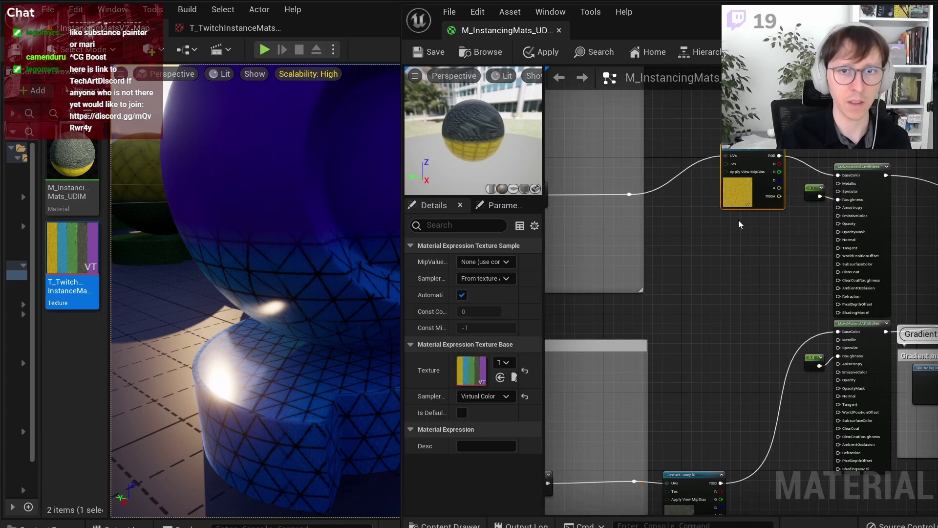
pyautogui.scroll(2, 738, 220)
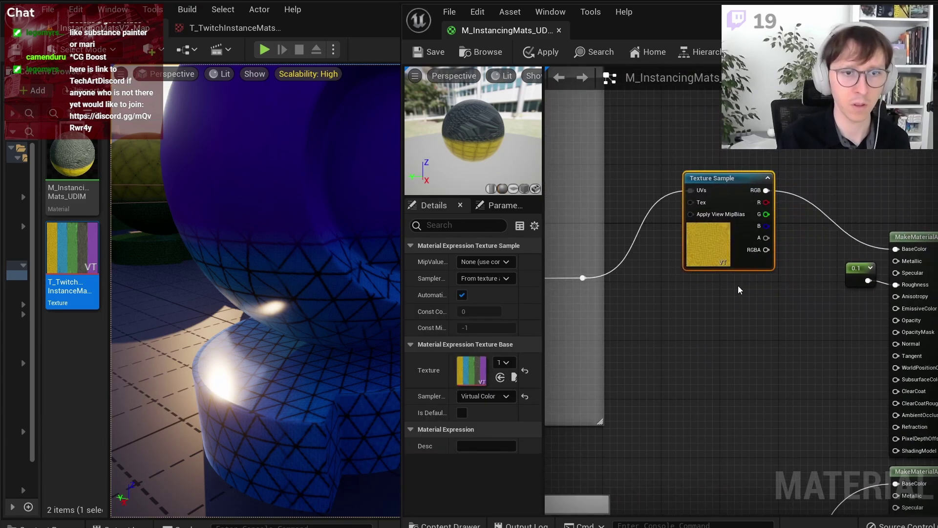
pyautogui.hotkey('ctrl', 'v')
pyautogui.moveTo(732, 292); pyautogui.dragTo(687, 284)
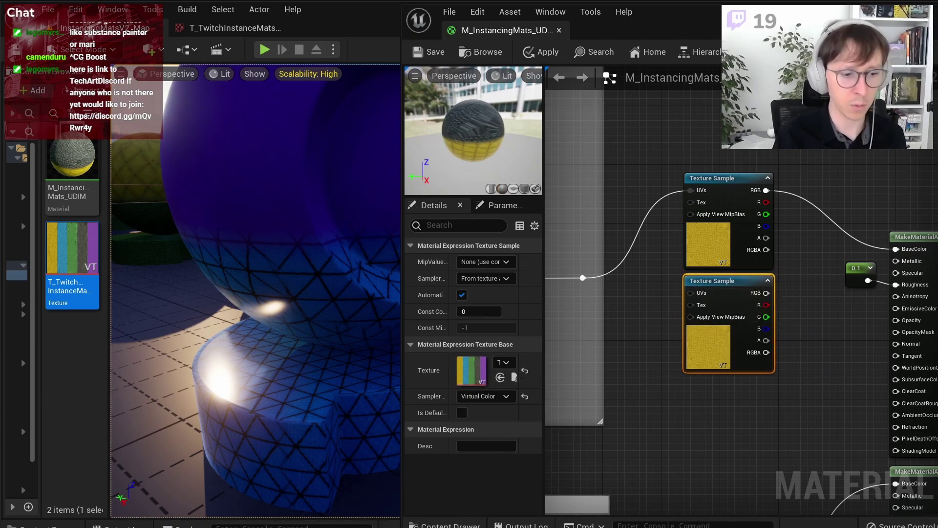
pyautogui.hotkey('alt', 'Tab')
# Step: Rename the Var00 and Var01 normal-map copies to T_TwitchInstanceMats_N.1001 and N.1002
pyautogui.click(809, 265)
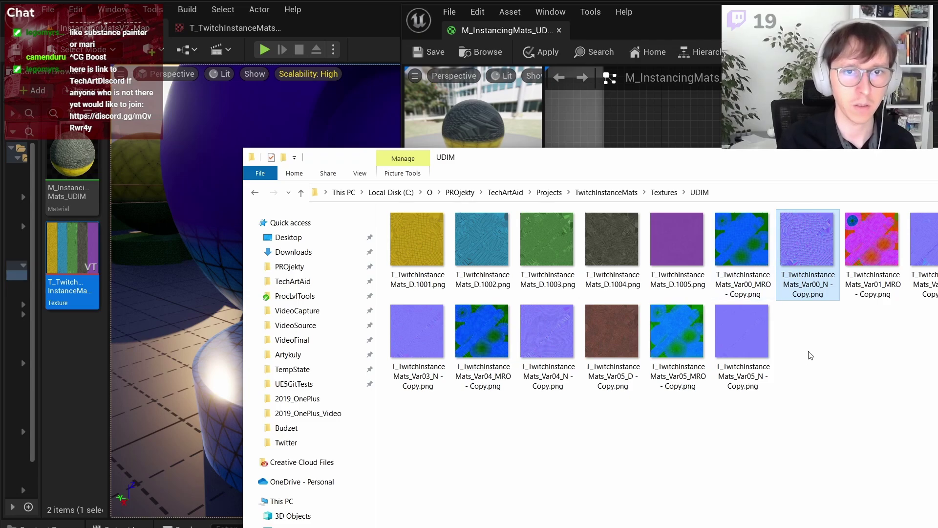
pyautogui.click(800, 285)
pyautogui.moveTo(798, 284); pyautogui.dragTo(811, 294)
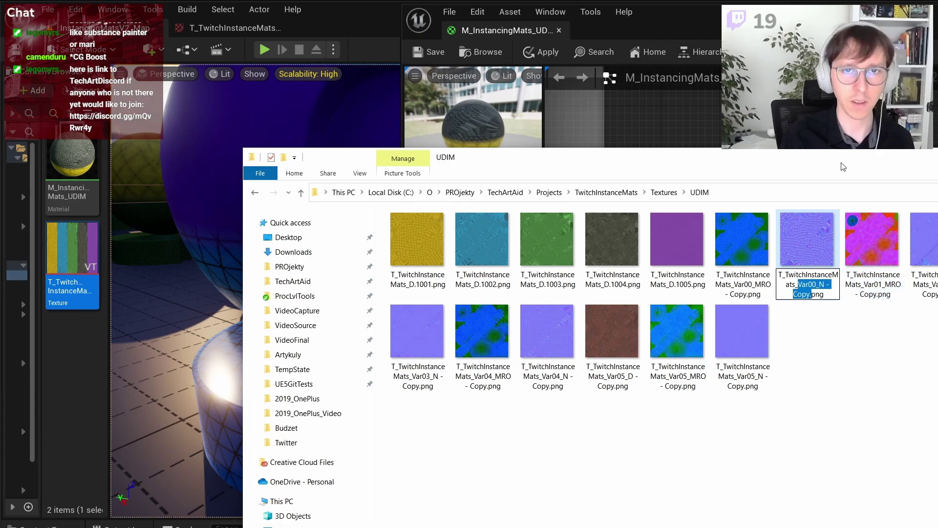
pyautogui.moveTo(842, 166); pyautogui.dragTo(690, 190)
pyautogui.click(649, 313)
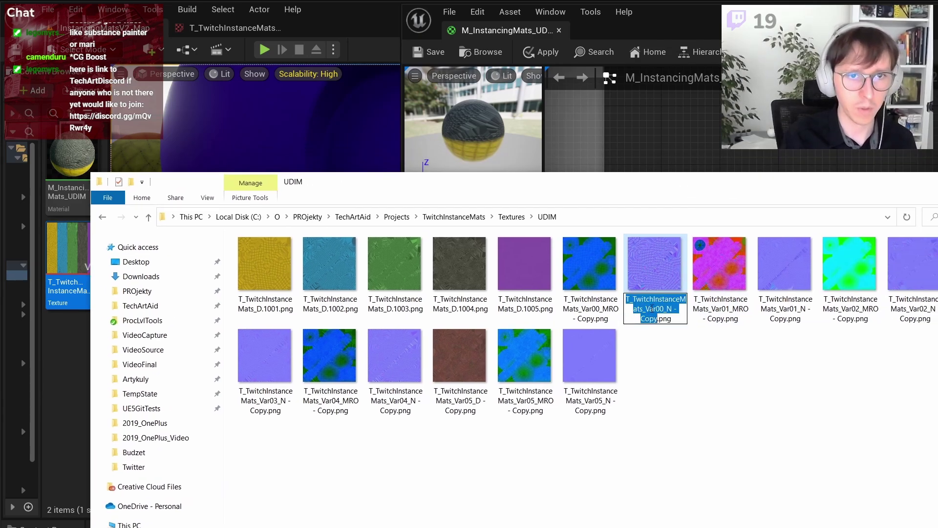
pyautogui.moveTo(646, 309); pyautogui.dragTo(658, 319)
pyautogui.write('N.1001')
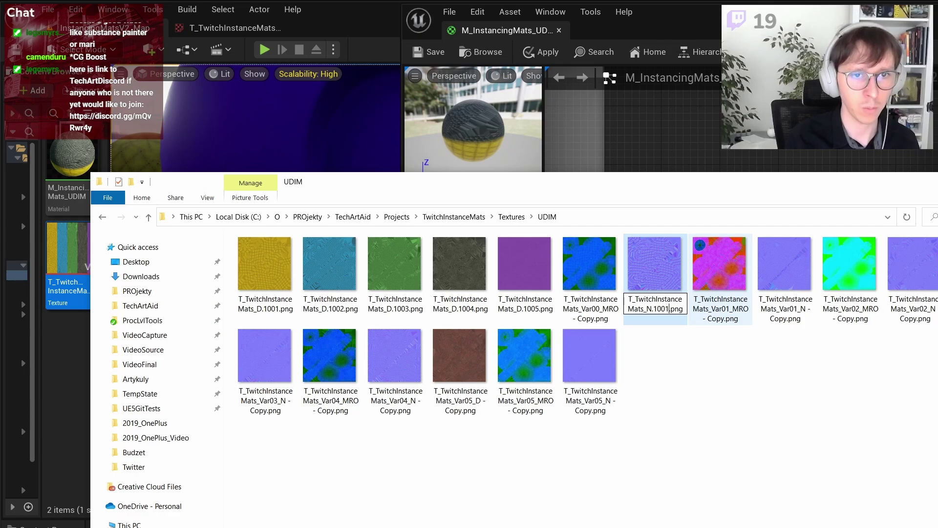
pyautogui.press('Return')
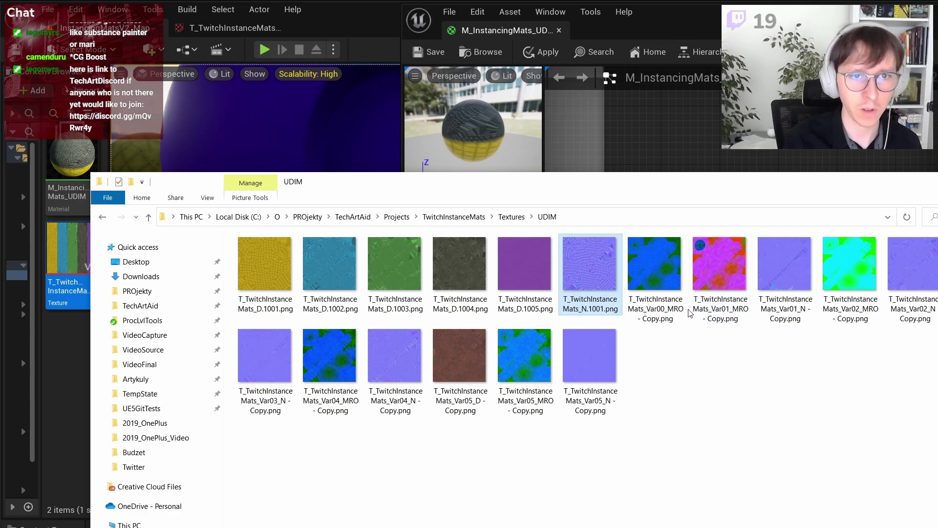
pyautogui.click(781, 297)
pyautogui.click(780, 297)
pyautogui.moveTo(778, 308); pyautogui.dragTo(784, 318)
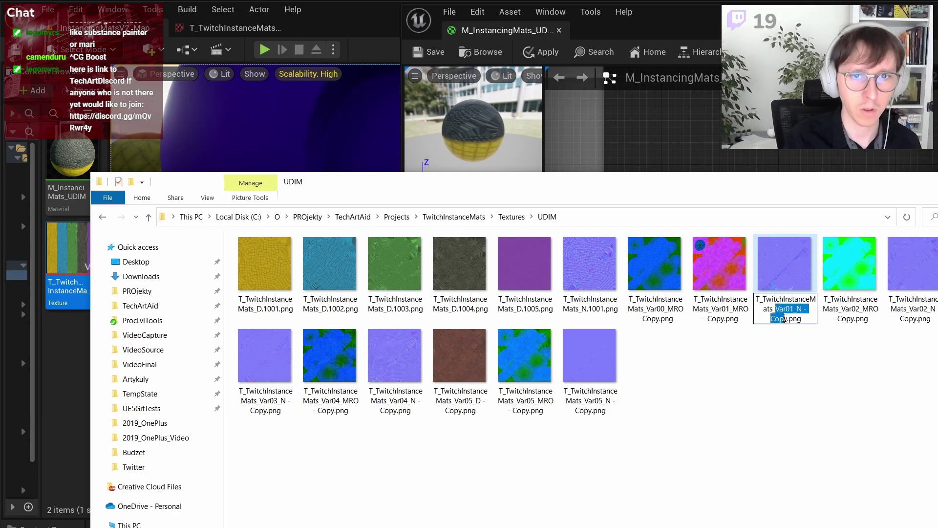
pyautogui.write('N.1002')
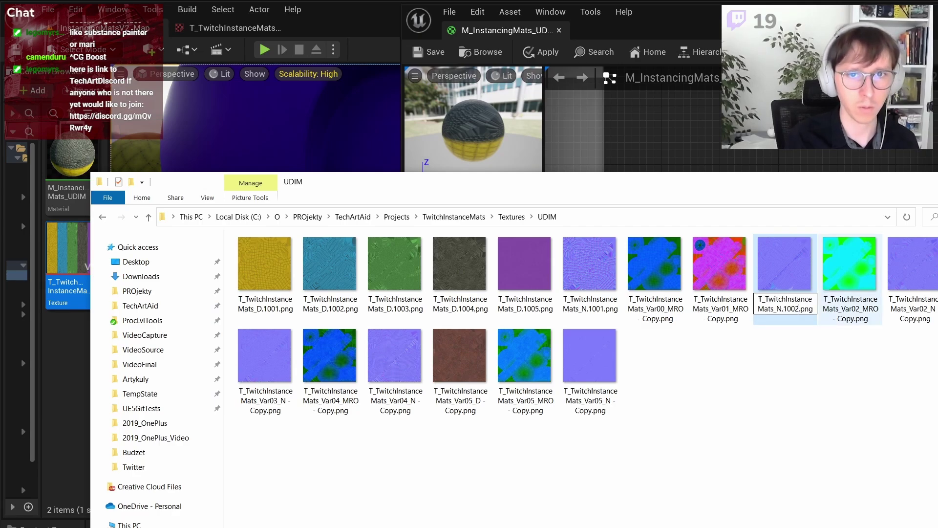
pyautogui.press('Tab')
pyautogui.press('Tab')
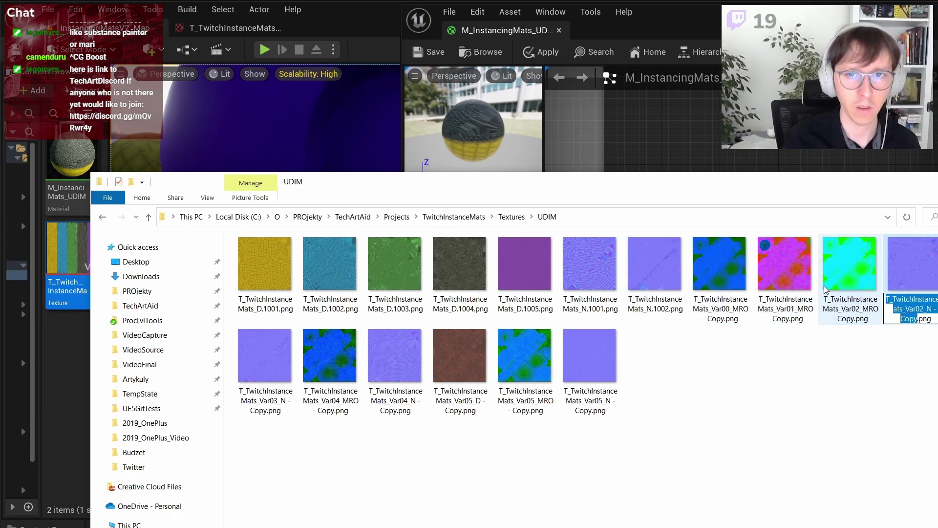
# Step: Rename the Var02 and Var03 normal-map copies to T_TwitchInstanceMats_N.1003 and N.1004
pyautogui.hotkey('ctrl', 'Right')
pyautogui.hotkey('ctrl', 'Right')
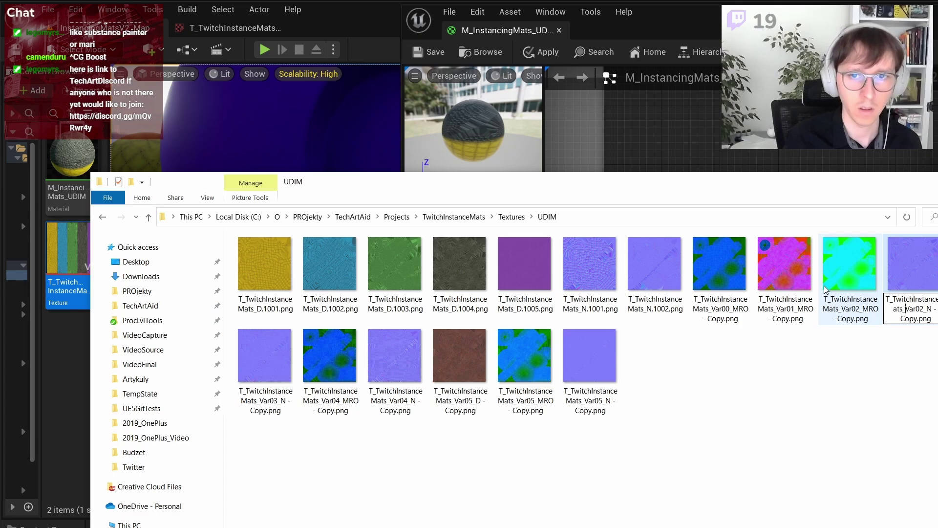
pyautogui.hotkey('ctrl', 'shift', 'Right')
pyautogui.hotkey('ctrl', 'shift', 'Right')
pyautogui.write('_N.')
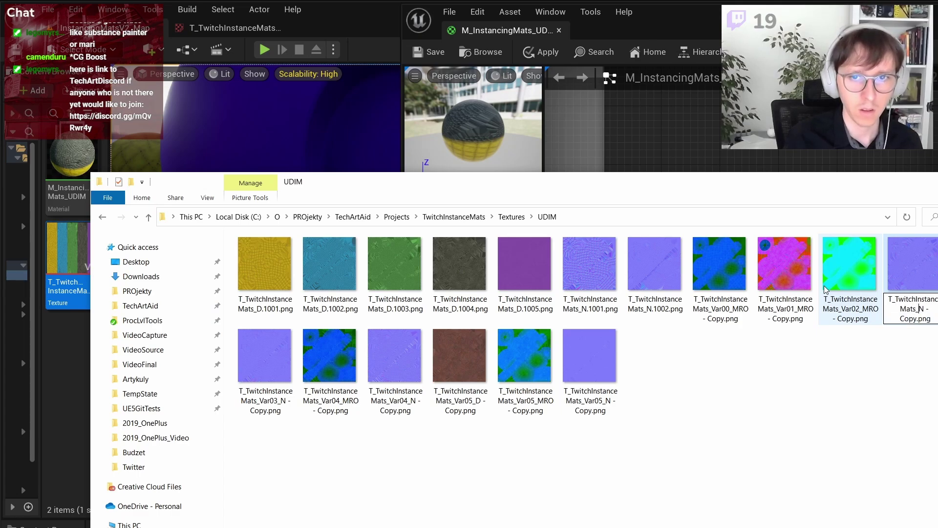
pyautogui.write('1003')
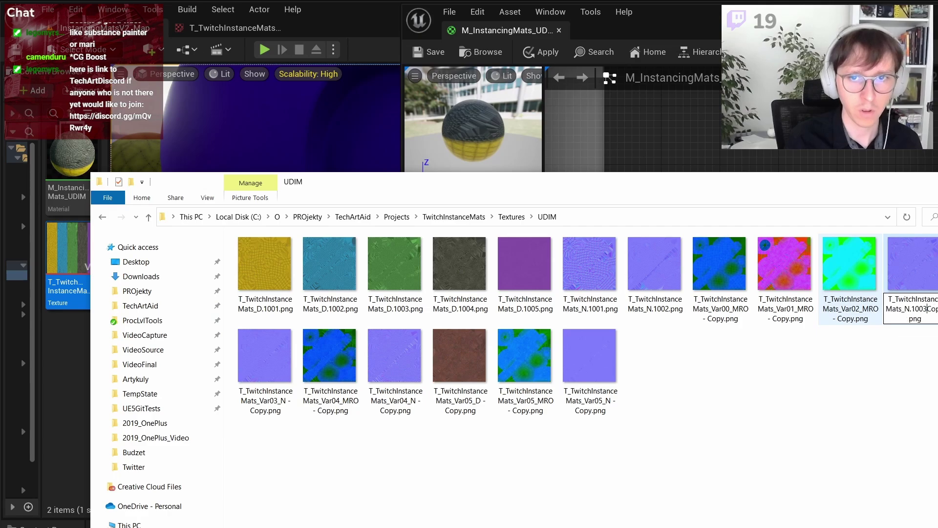
pyautogui.press('Delete')
pyautogui.press('Delete')
pyautogui.press('Return')
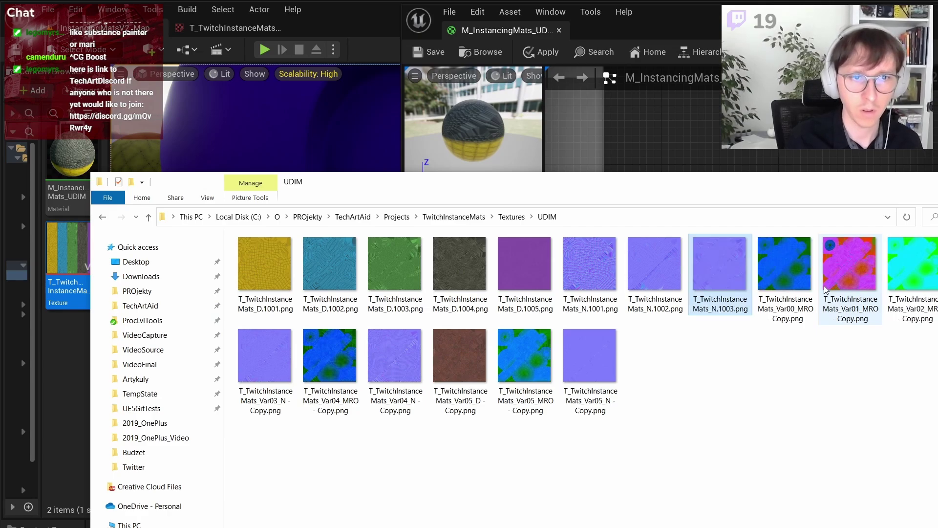
pyautogui.press('Right')
pyautogui.press('Right')
pyautogui.press('Right')
pyautogui.press('Right')
pyautogui.press('F2')
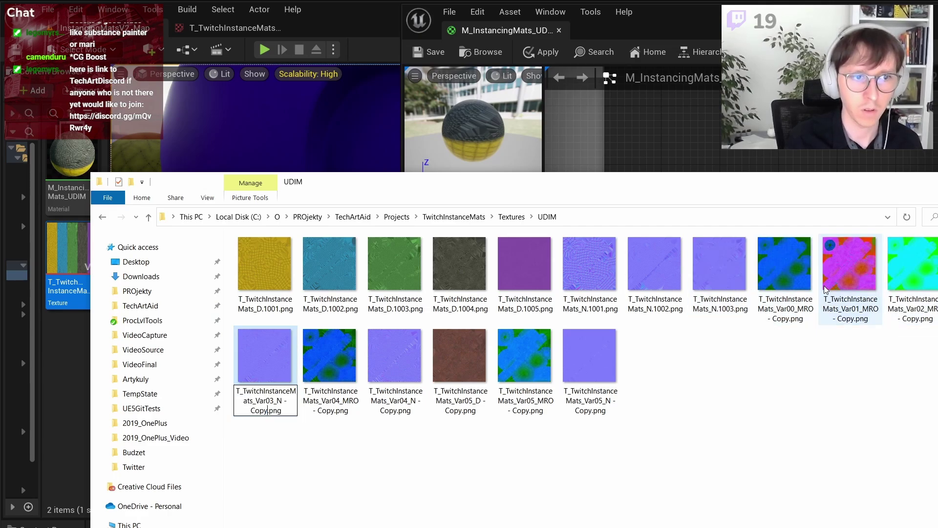
pyautogui.press('Delete')
pyautogui.press('Delete')
pyautogui.press('Delete')
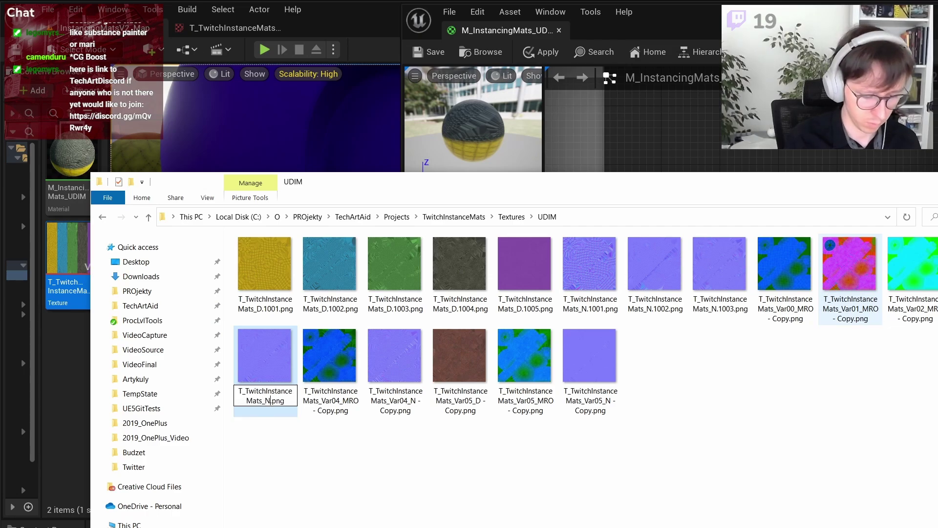
pyautogui.press('Return')
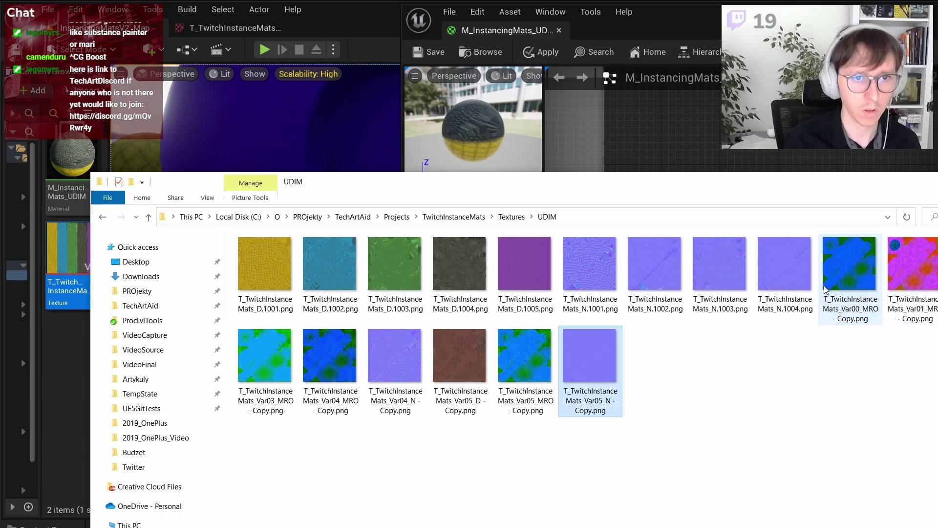
pyautogui.press('Left')
pyautogui.press('Left')
pyautogui.press('Left')
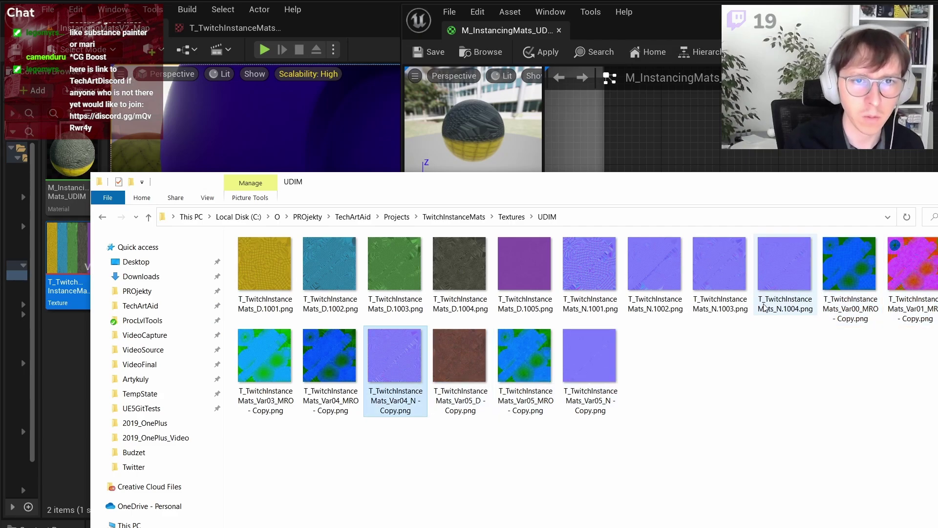
# Step: Rename the Var04 normal-map copy to T_TwitchInstanceMats_N.1005.png
pyautogui.click(737, 387)
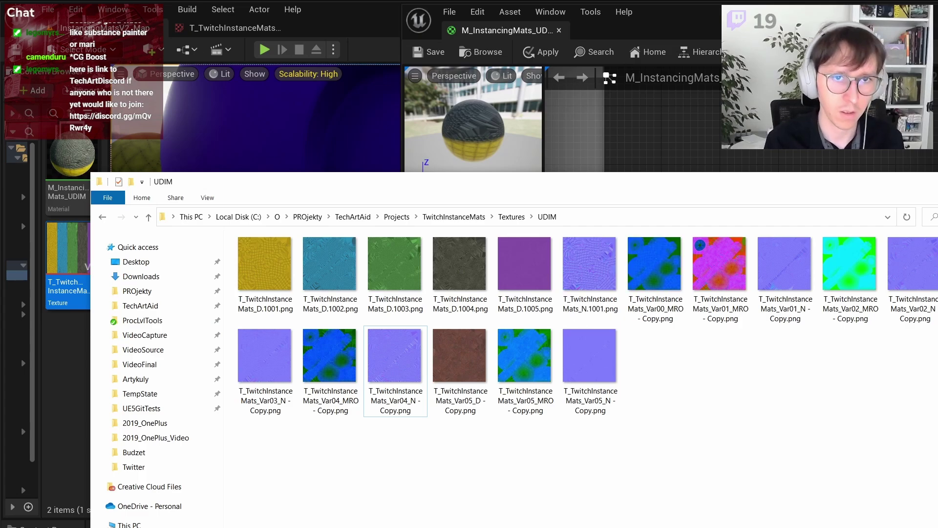
pyautogui.click(394, 401)
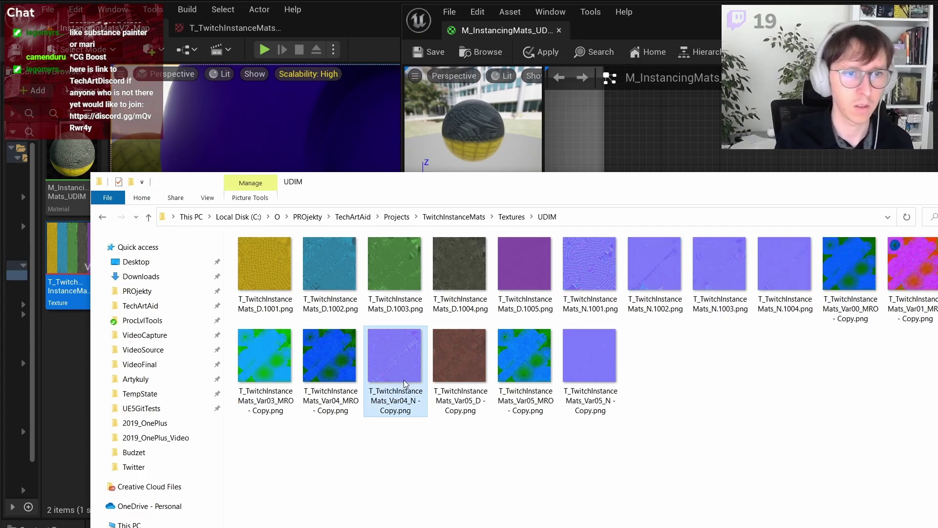
pyautogui.click(394, 401)
pyautogui.click(387, 400)
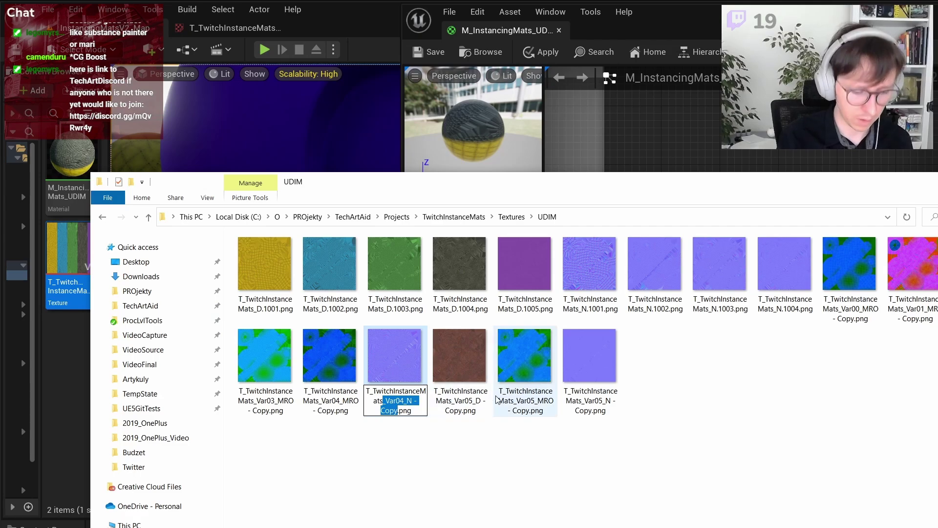
pyautogui.write('_N.1005')
pyautogui.press('Return')
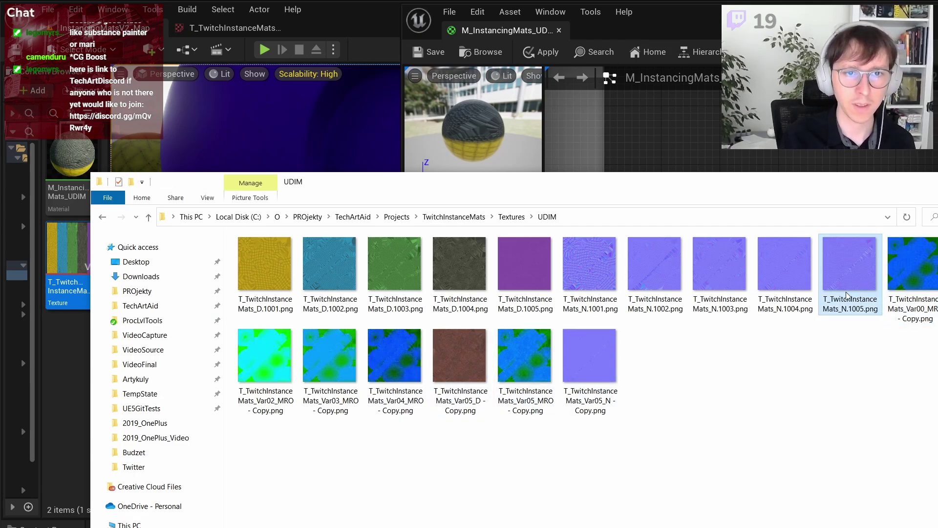
# Step: Delete the three Var05 files (MRO, N and D) from the UDIM folder
pyautogui.moveTo(631, 373); pyautogui.dragTo(504, 366)
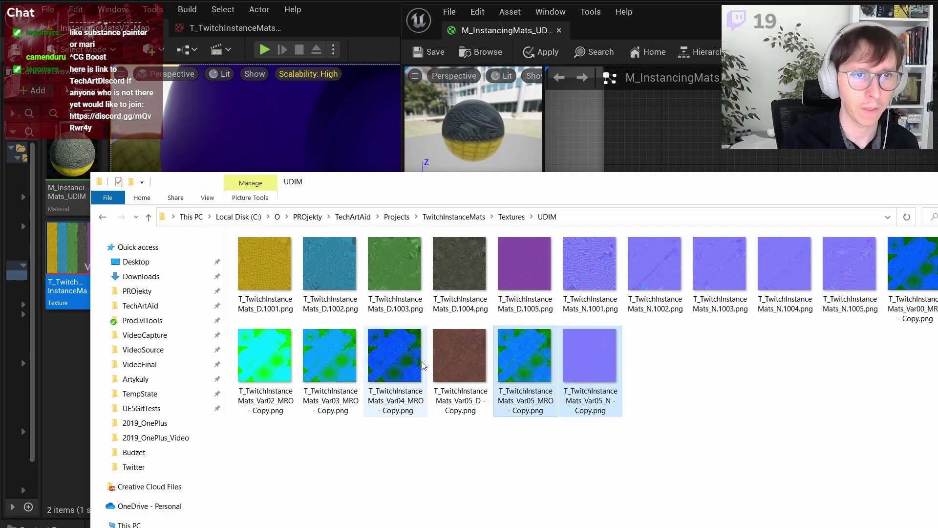
pyautogui.keyDown('ctrl'); pyautogui.click(440, 387); pyautogui.keyUp('ctrl')
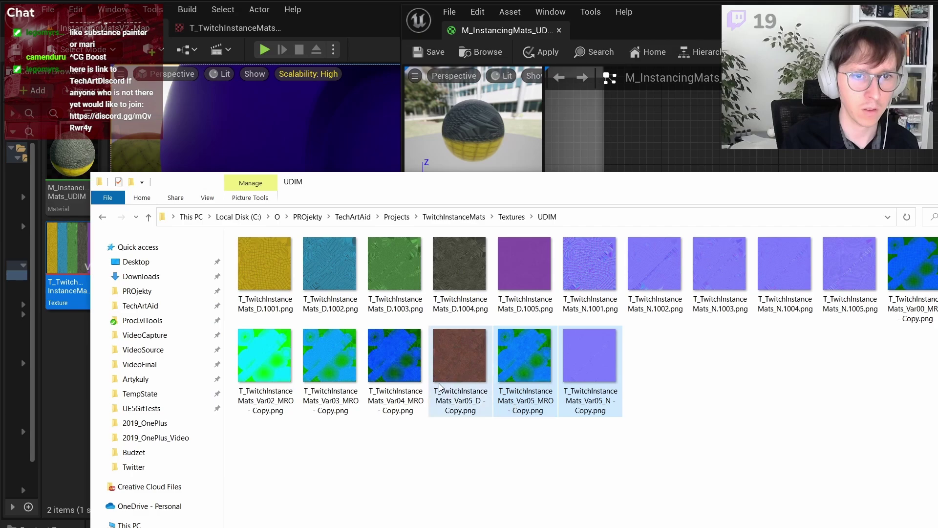
pyautogui.press('Delete')
pyautogui.press('Return')
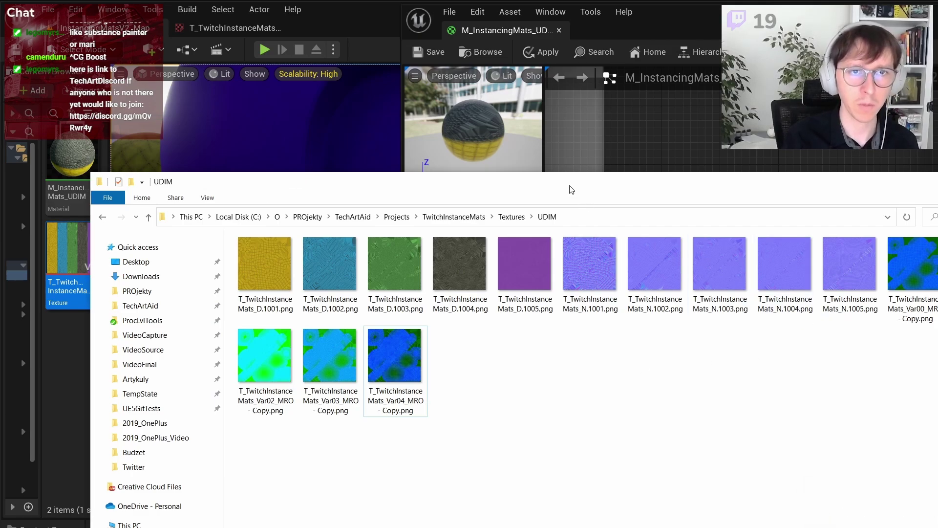
pyautogui.moveTo(571, 185); pyautogui.dragTo(817, 251)
# Step: Import the T_TwitchInstanceMats_N UDIM tiles, keep Normalmap compression, and save the new texture
pyautogui.click(837, 326)
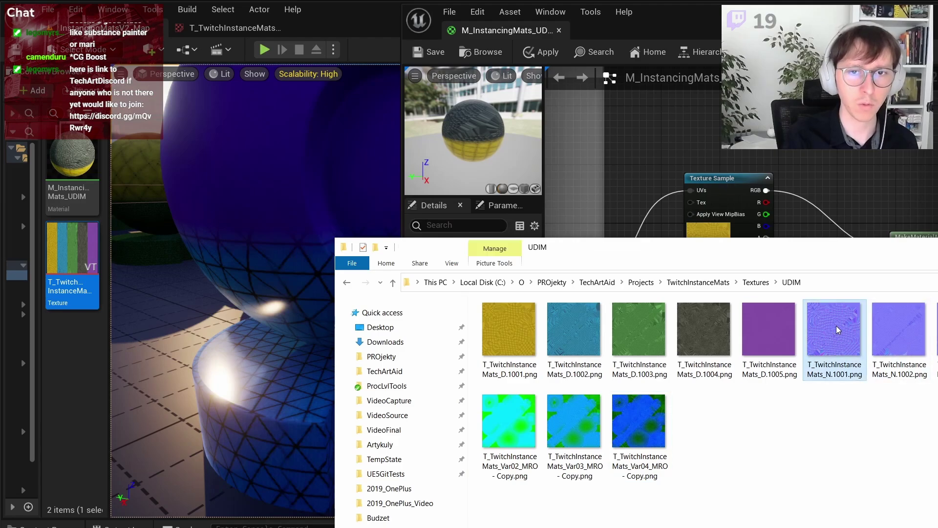
pyautogui.moveTo(838, 321); pyautogui.dragTo(72, 338)
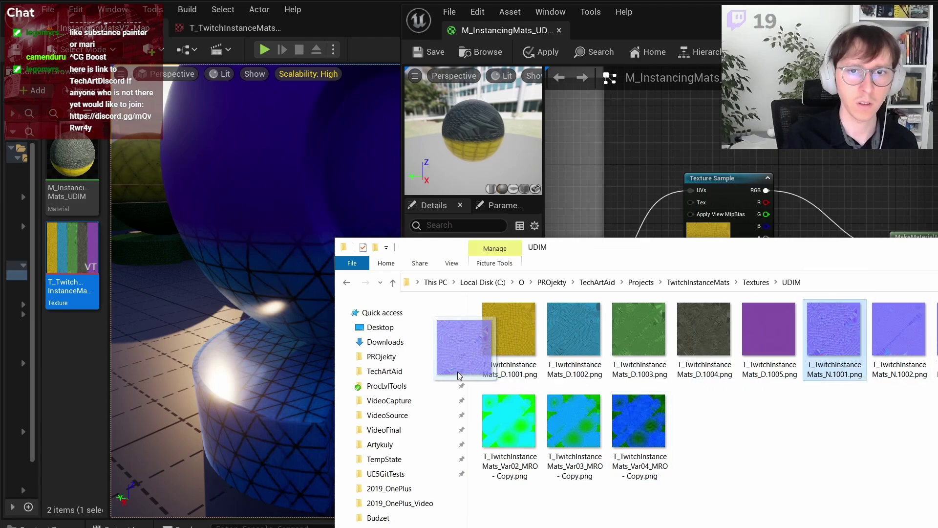
pyautogui.doubleClick(73, 342)
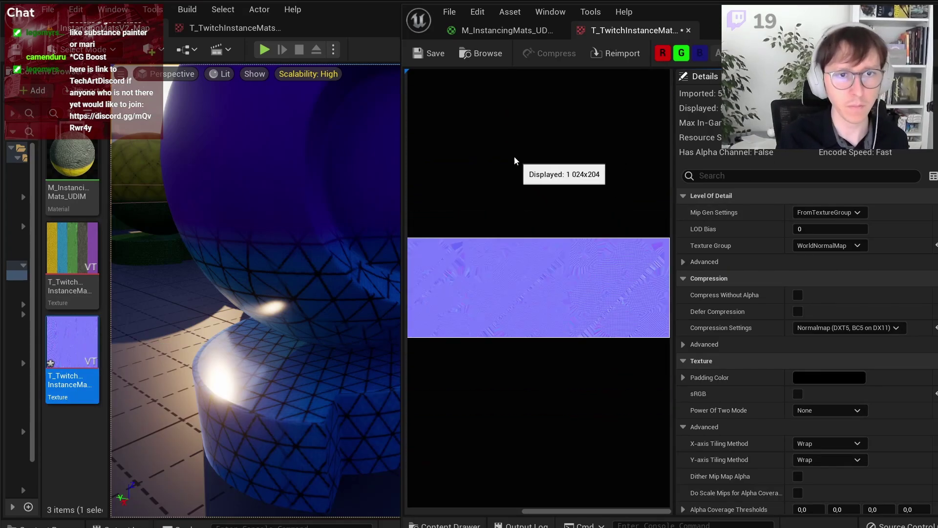
pyautogui.click(814, 328)
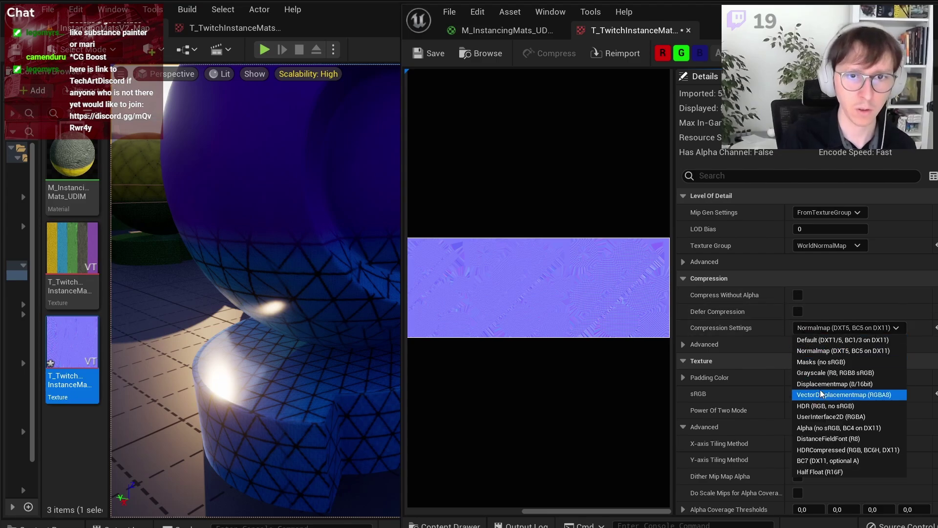
pyautogui.click(824, 358)
pyautogui.click(422, 53)
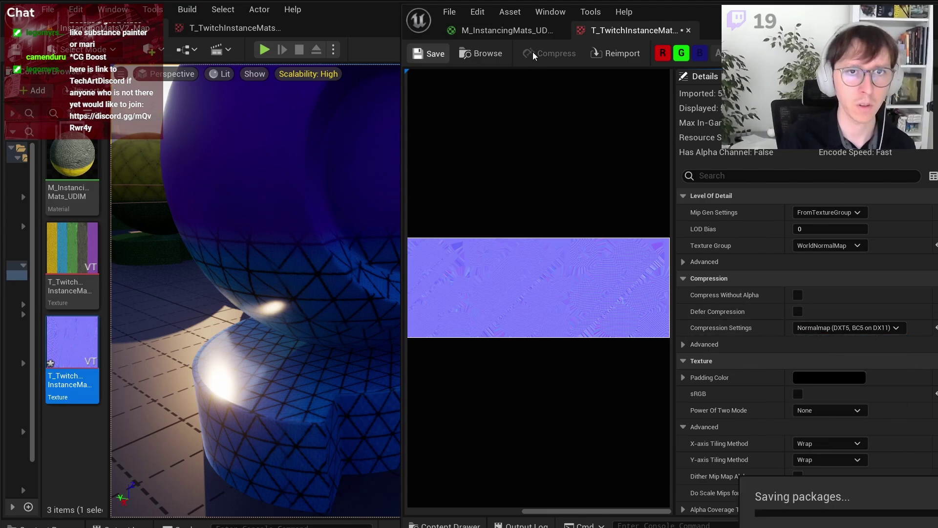
pyautogui.click(508, 31)
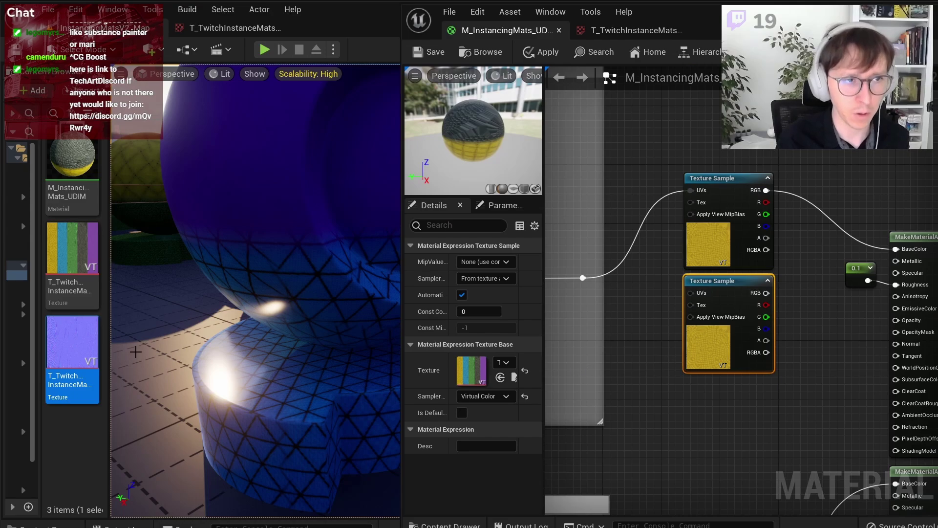
# Step: Add a normal-map Texture Sample, feed it the shared UV reroute, and shift both samples down
pyautogui.moveTo(73, 342)
pyautogui.mouseDown()
pyautogui.moveTo(718, 430)
pyautogui.moveTo(715, 314)
pyautogui.mouseUp()
pyautogui.press('Delete')
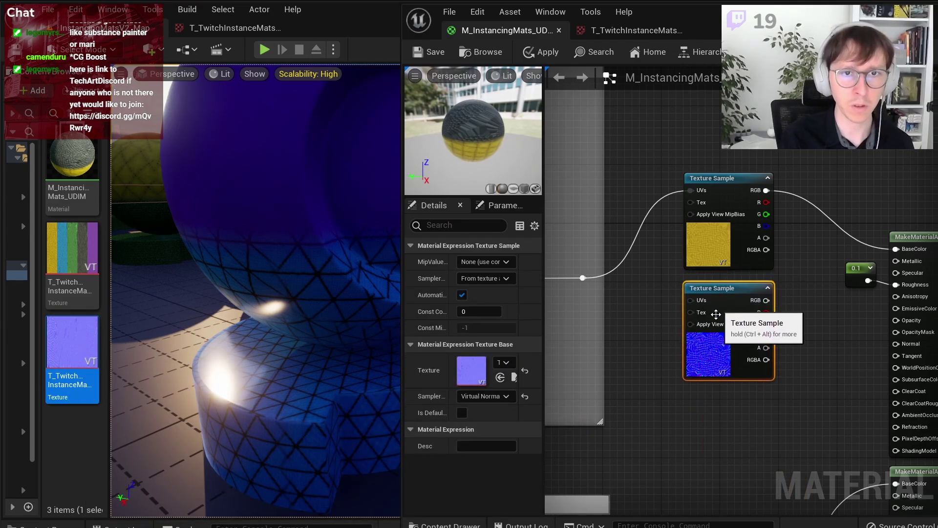
pyautogui.click(632, 349)
pyautogui.moveTo(602, 297); pyautogui.dragTo(639, 301, button='right')
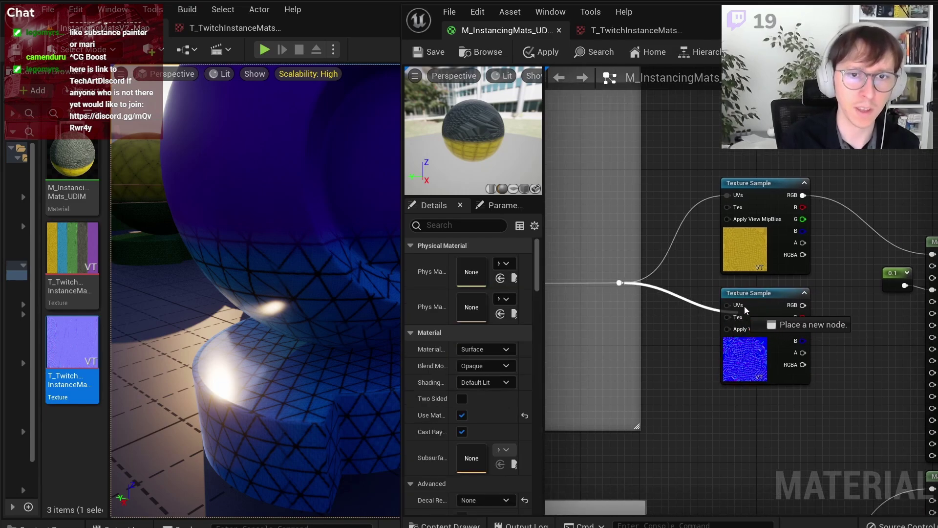
pyautogui.moveTo(621, 282); pyautogui.dragTo(729, 305)
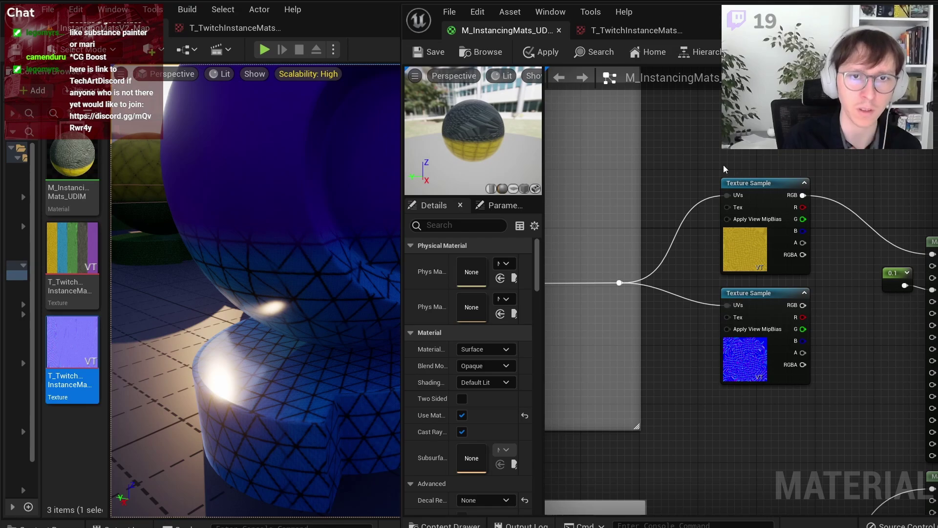
pyautogui.moveTo(725, 169); pyautogui.dragTo(814, 386)
pyautogui.moveTo(772, 293); pyautogui.dragTo(772, 315)
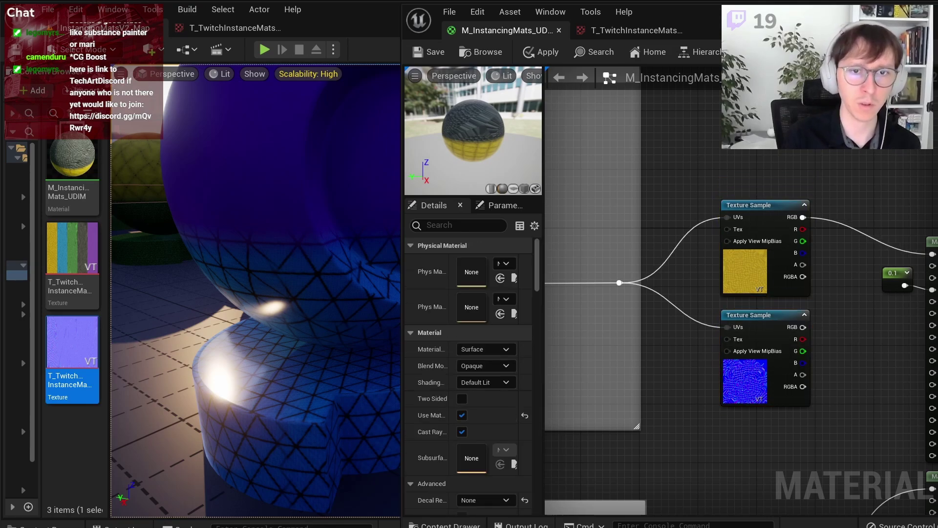
# Step: Keep the colour sample wired to BaseColor, moving the 0.1 constant out of the way
pyautogui.scroll(-1, 813, 272)
pyautogui.moveTo(813, 271); pyautogui.dragTo(703, 309, button='right')
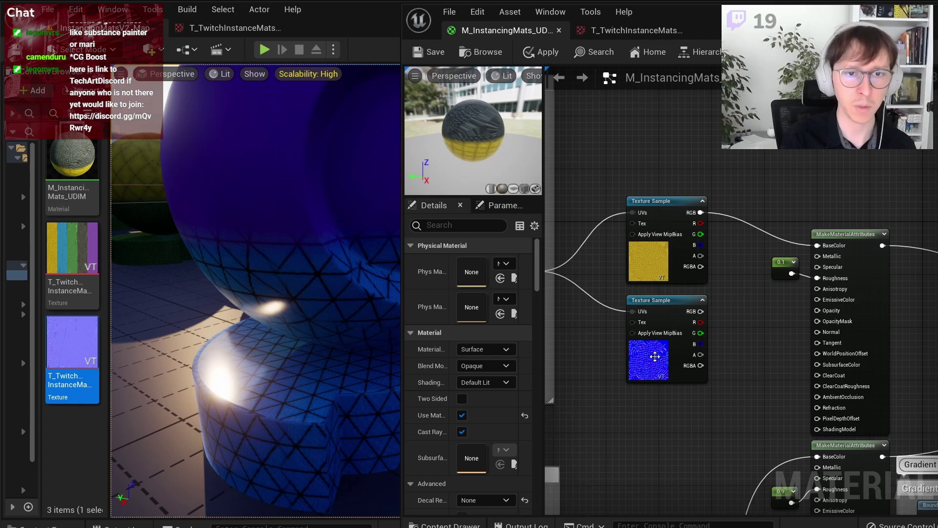
pyautogui.scroll(2, 682, 363)
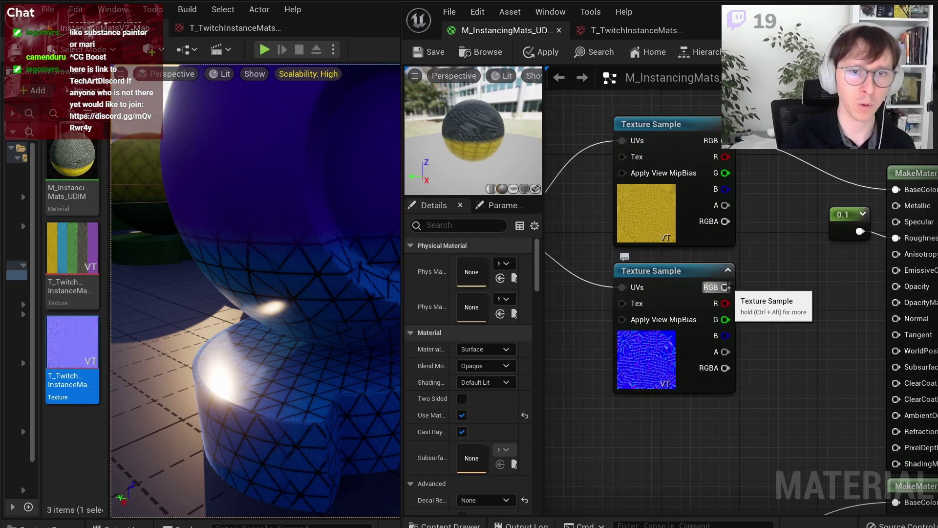
pyautogui.moveTo(728, 287); pyautogui.dragTo(897, 189)
pyautogui.moveTo(845, 230)
pyautogui.mouseDown()
pyautogui.moveTo(853, 285)
pyautogui.moveTo(837, 216)
pyautogui.mouseUp()
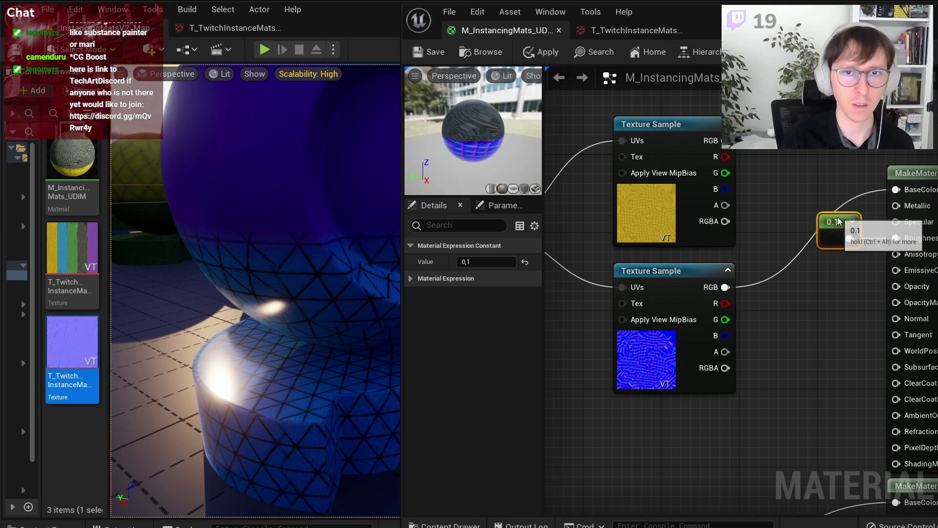
pyautogui.moveTo(725, 140); pyautogui.dragTo(897, 190)
# Step: Wire the normal-map sample's RGB into Normal of MakeMaterialAttributes and apply the material
pyautogui.moveTo(721, 293)
pyautogui.mouseDown(button='right')
pyautogui.moveTo(627, 293)
pyautogui.moveTo(674, 293)
pyautogui.mouseUp(button='right')
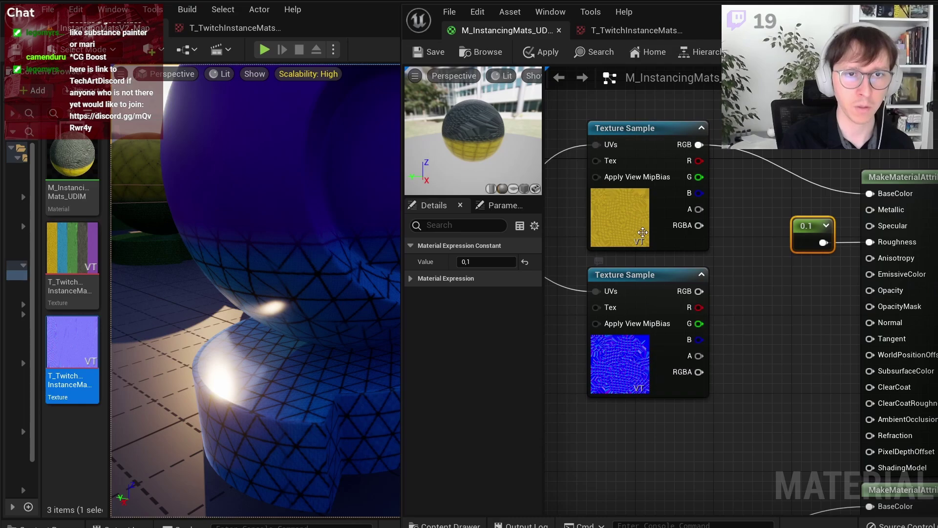
pyautogui.moveTo(626, 259); pyautogui.dragTo(733, 259, button='right')
pyautogui.moveTo(807, 293); pyautogui.dragTo(681, 297, button='right')
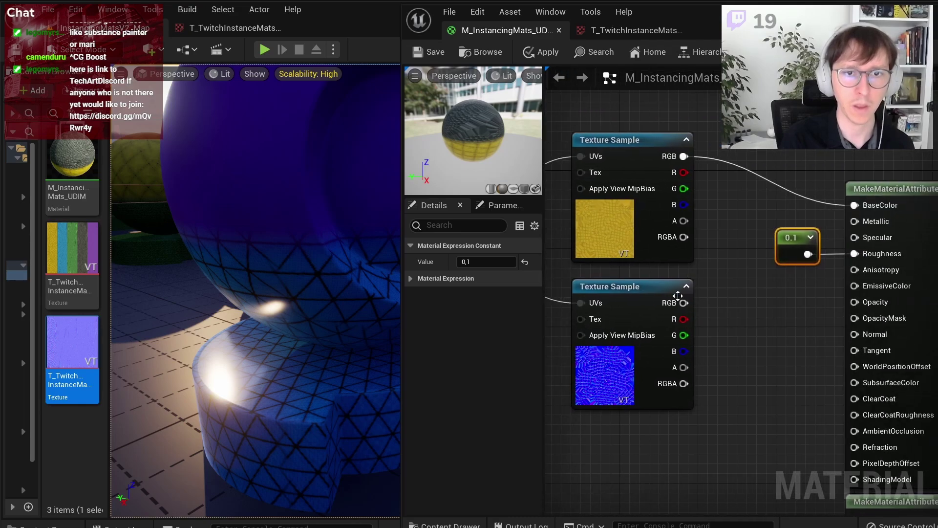
pyautogui.moveTo(684, 303); pyautogui.dragTo(875, 339)
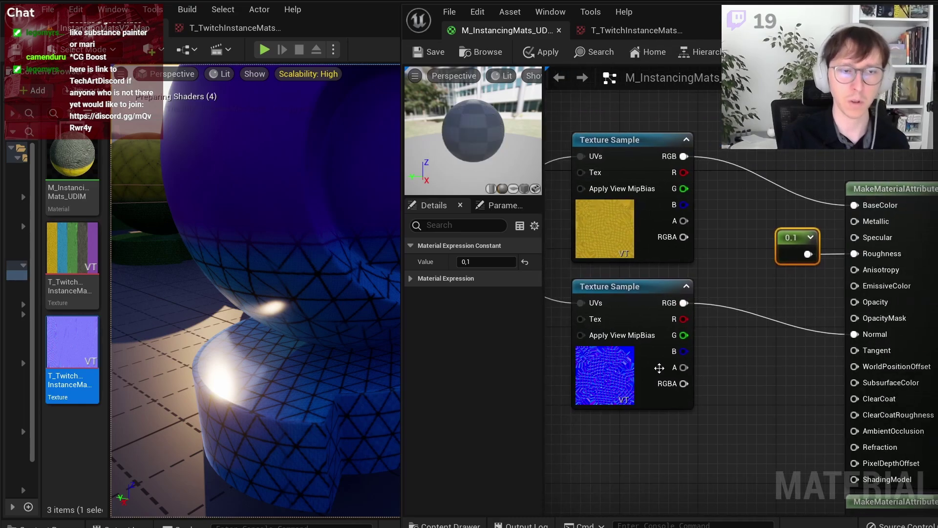
pyautogui.click(424, 51)
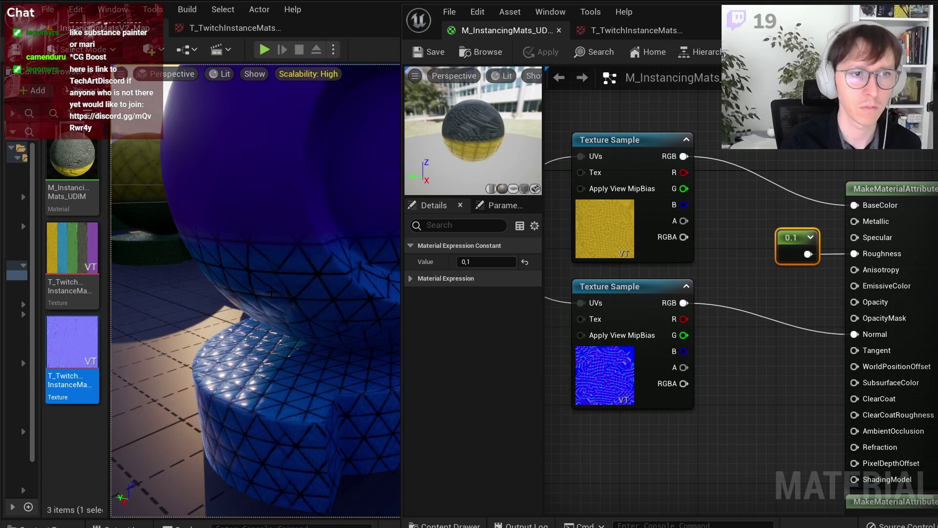
# Step: Move the second branch's colour texture sample up to make room beneath it
pyautogui.moveTo(287, 380); pyautogui.dragTo(277, 379, button='right')
pyautogui.scroll(-2, 768, 316)
pyautogui.click(846, 292)
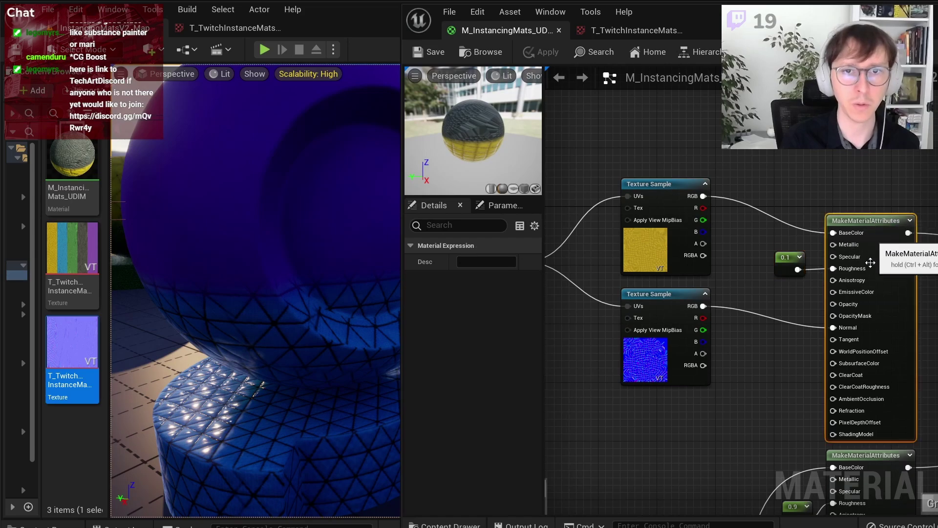
pyautogui.scroll(-2, 785, 312)
pyautogui.moveTo(785, 312); pyautogui.dragTo(753, 230, button='right')
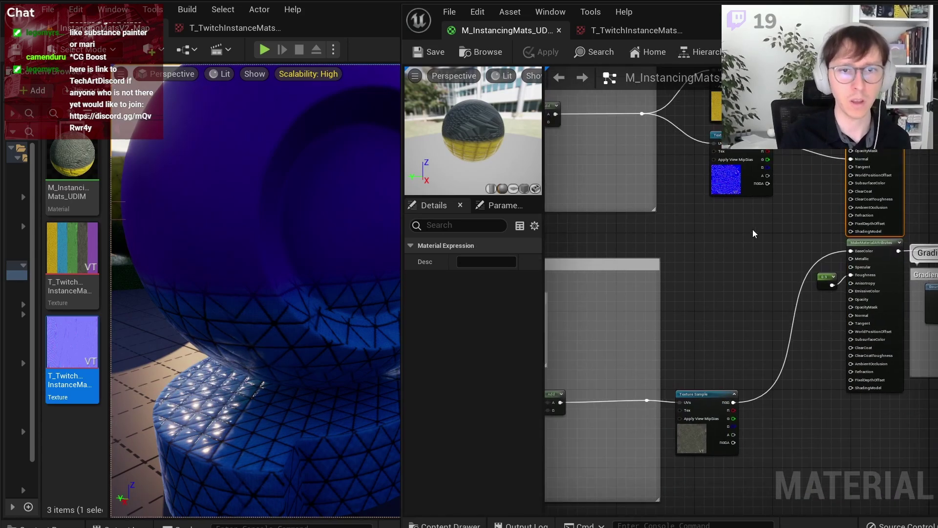
pyautogui.click(739, 160)
pyautogui.moveTo(712, 389); pyautogui.dragTo(737, 365)
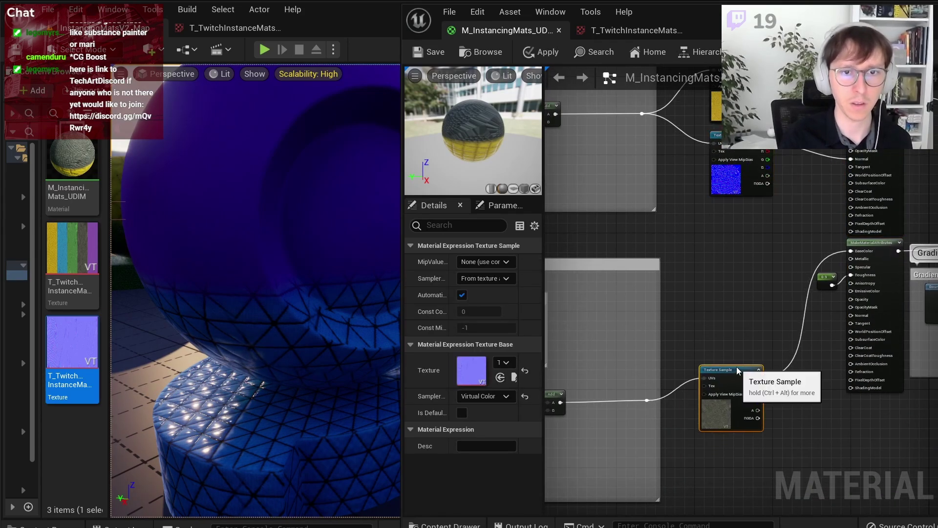
pyautogui.moveTo(795, 297); pyautogui.dragTo(785, 243, button='right')
# Step: Add a normal-map sample below it and wire its RGB to the second MakeMaterialAttributes Normal
pyautogui.scroll(3, 712, 383)
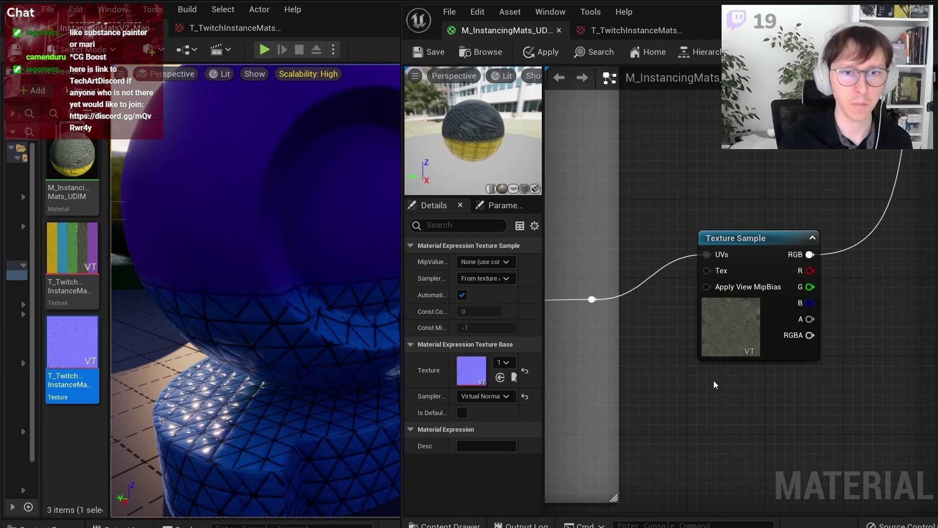
pyautogui.click(712, 383)
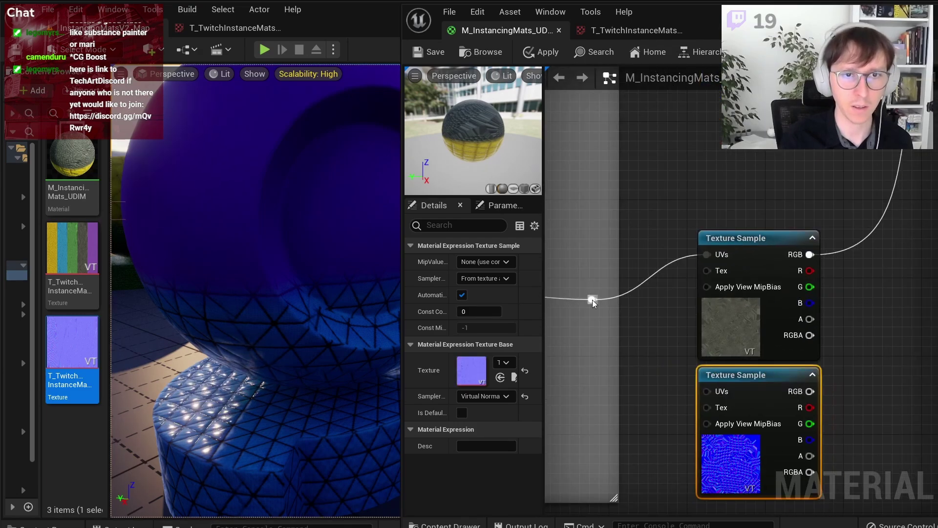
pyautogui.moveTo(810, 391)
pyautogui.mouseDown()
pyautogui.moveTo(689, 395)
pyautogui.moveTo(825, 196)
pyautogui.mouseUp()
pyautogui.scroll(-5, 685, 269)
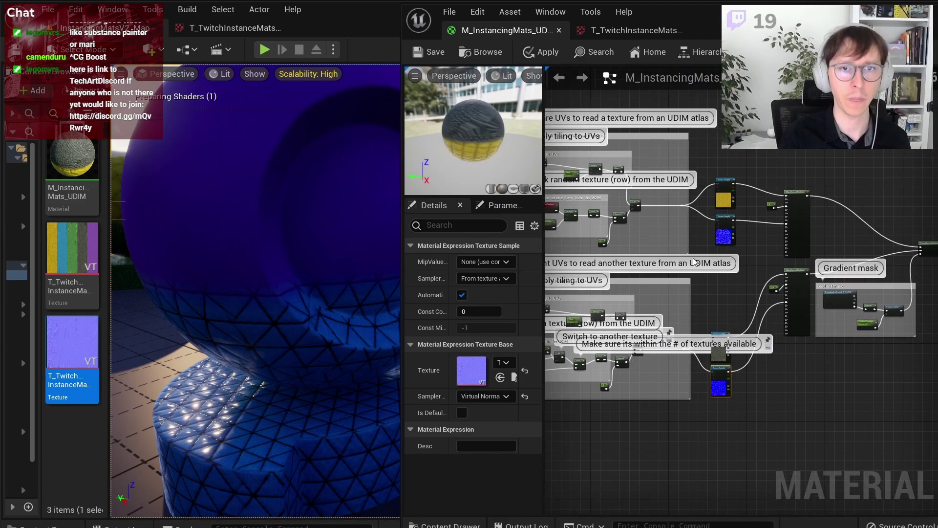
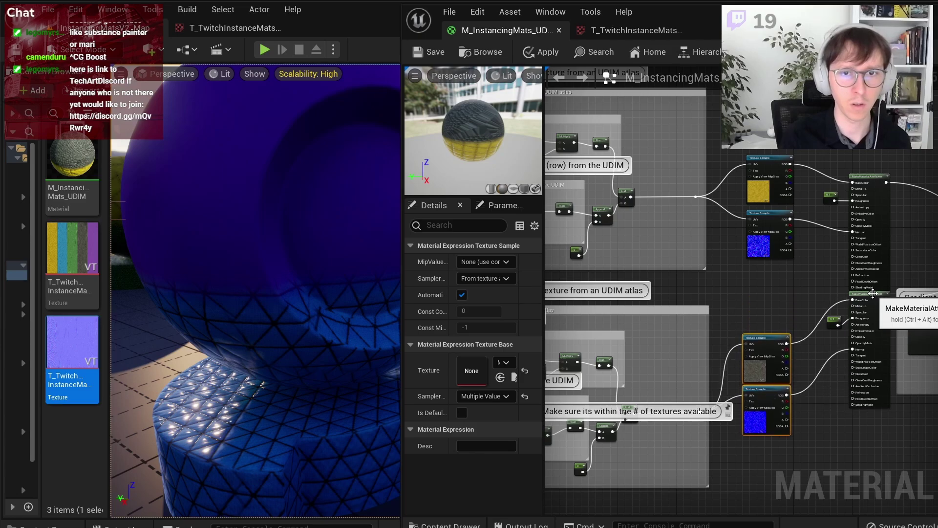
# Step: Move the two Texture Sample nodes lower in the graph and save the material
pyautogui.moveTo(819, 286)
pyautogui.mouseDown()
pyautogui.moveTo(867, 320)
pyautogui.moveTo(868, 340)
pyautogui.mouseUp()
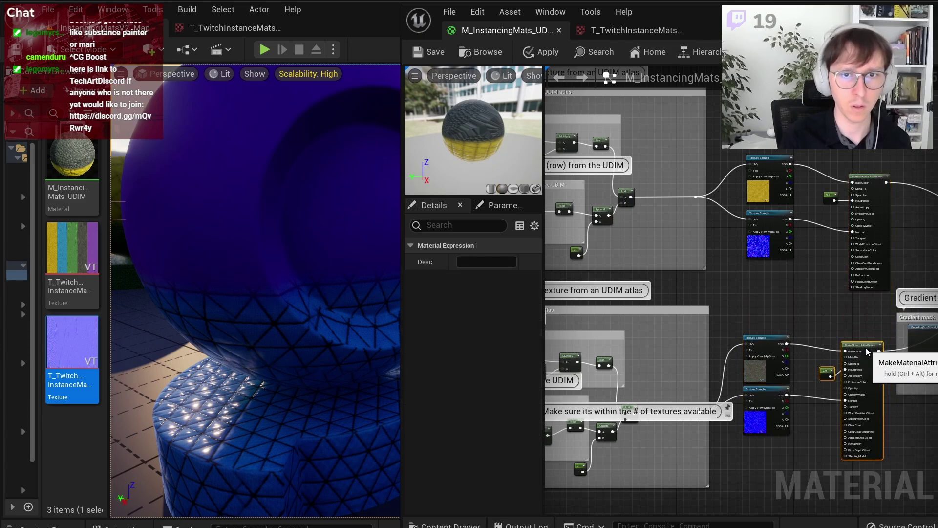
pyautogui.click(860, 324)
pyautogui.moveTo(913, 294); pyautogui.dragTo(797, 265, button='right')
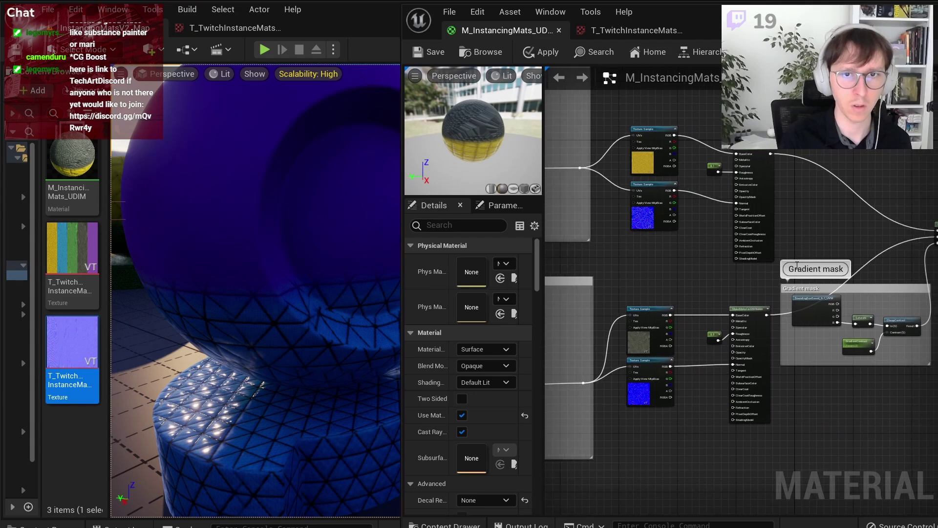
pyautogui.click(436, 52)
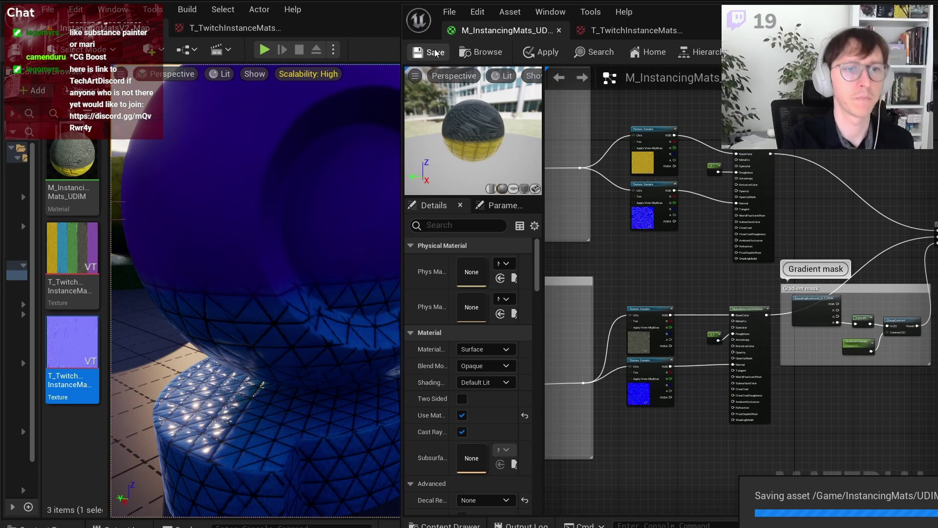
# Step: Swing the level camera toward the other spheres, then bring up the Blending materials notes
pyautogui.moveTo(251, 142)
pyautogui.mouseDown(button='right')
pyautogui.moveTo(273, 147)
pyautogui.moveTo(264, 161)
pyautogui.mouseUp(button='right')
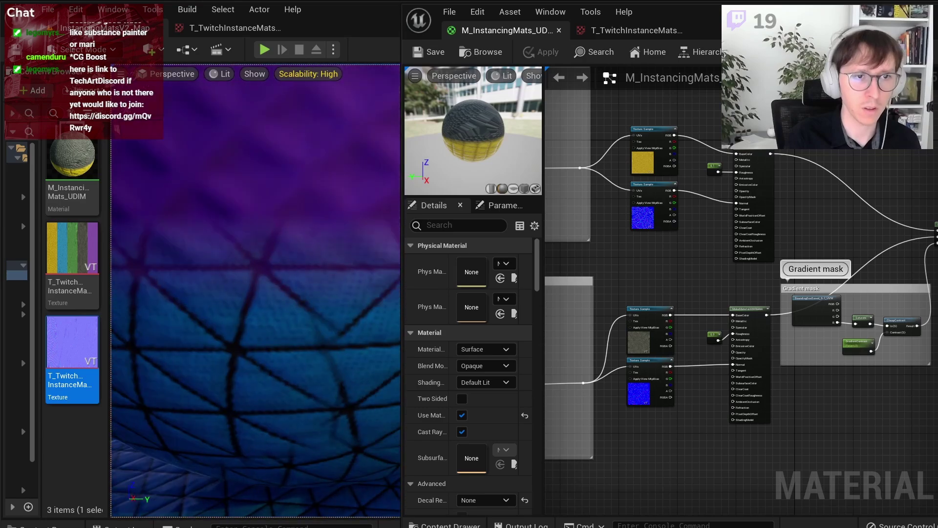
pyautogui.scroll(-5, 255, 290)
pyautogui.hotkey('alt', 'Tab')
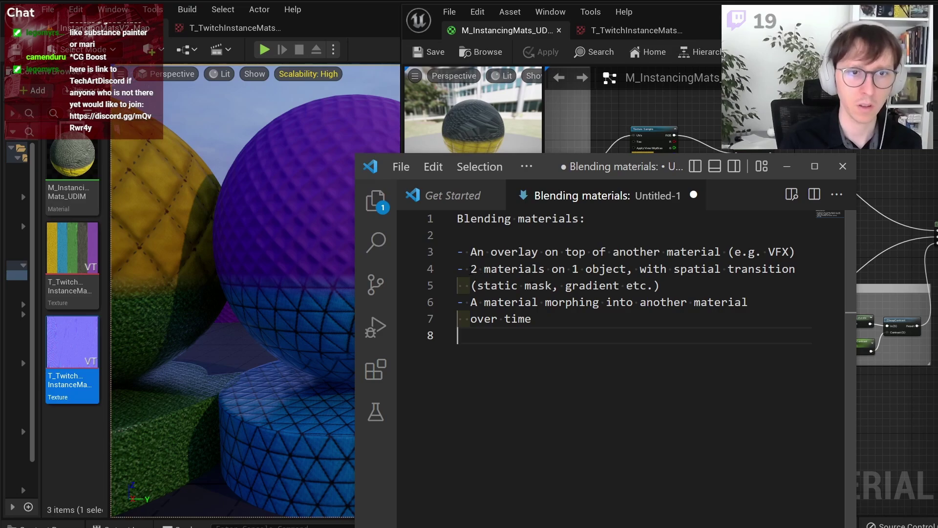
# Step: Highlight the phrases '2 materials on 1 object' and 'static mask' in the Blending materials note
pyautogui.click(470, 269)
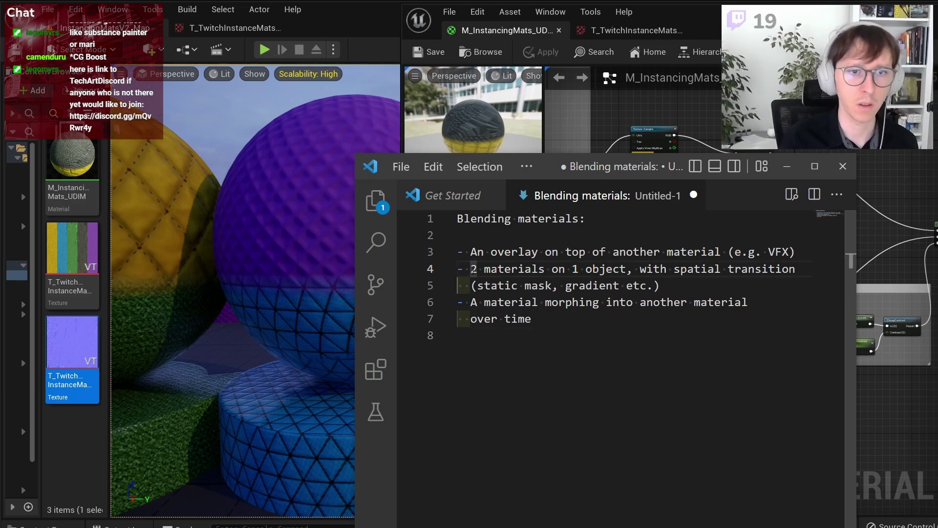
pyautogui.moveTo(473, 269); pyautogui.dragTo(757, 269)
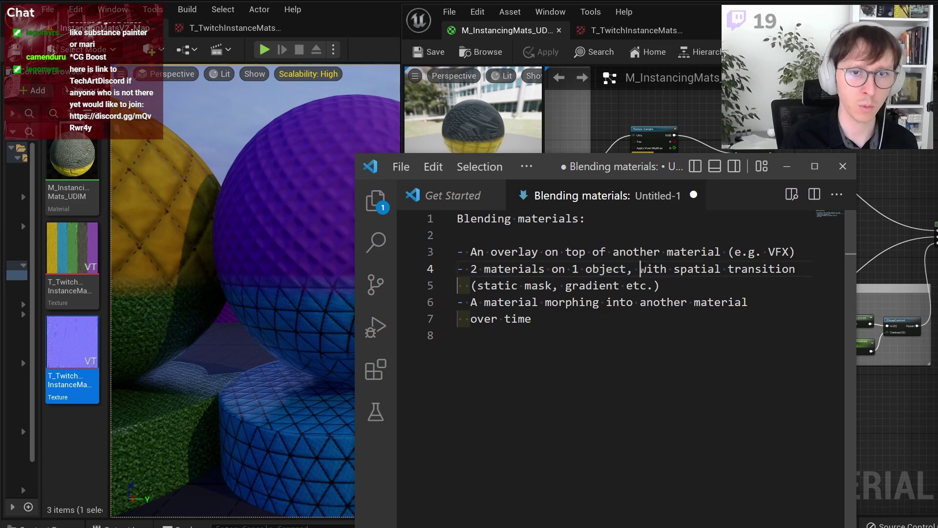
pyautogui.moveTo(473, 285); pyautogui.dragTo(557, 285)
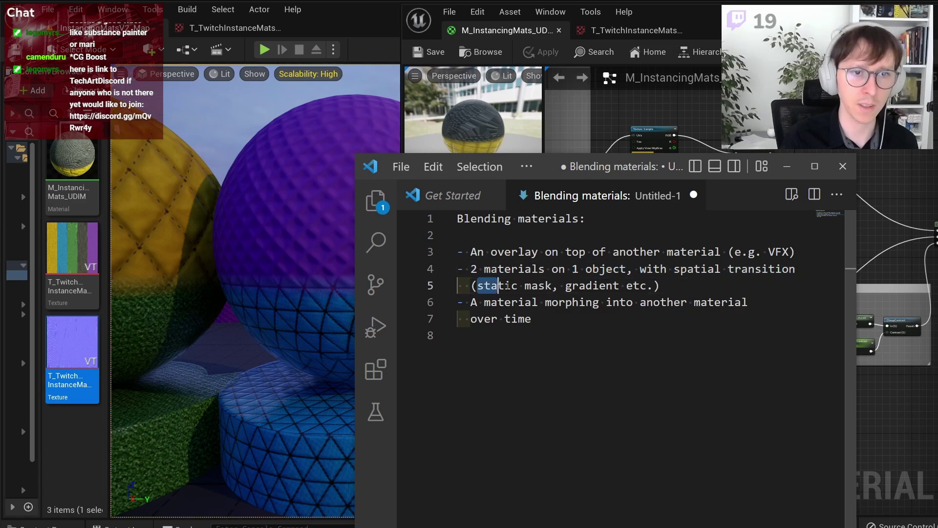
pyautogui.click(636, 286)
pyautogui.click(784, 168)
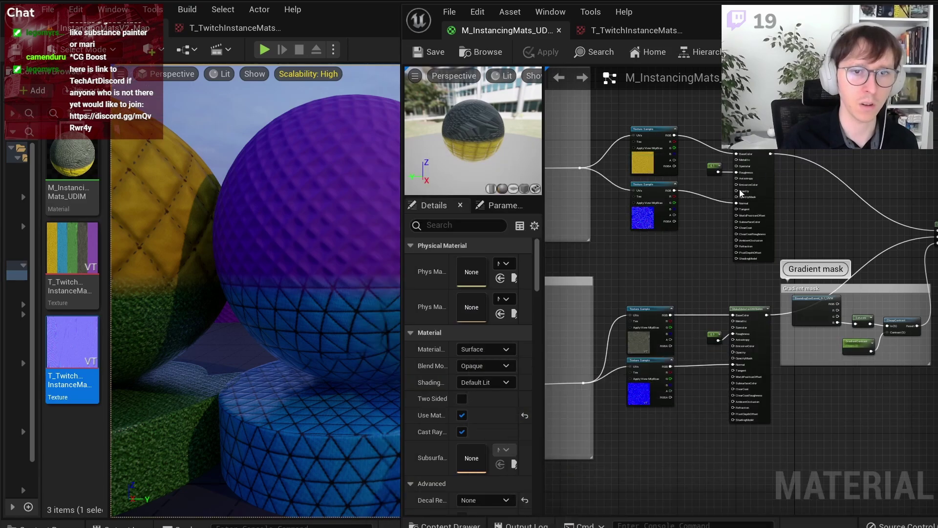
pyautogui.scroll(3, 744, 295)
pyautogui.moveTo(793, 269); pyautogui.dragTo(700, 303, button='right')
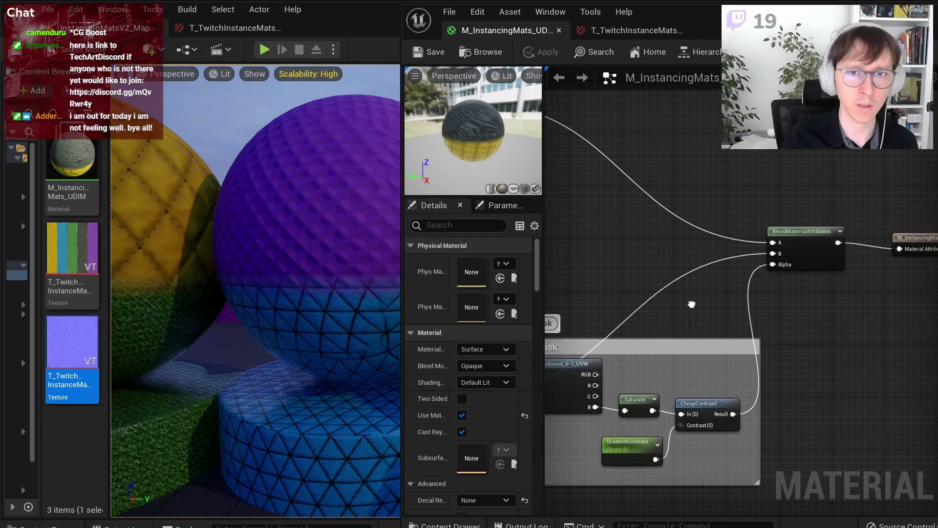
pyautogui.scroll(2, 785, 238)
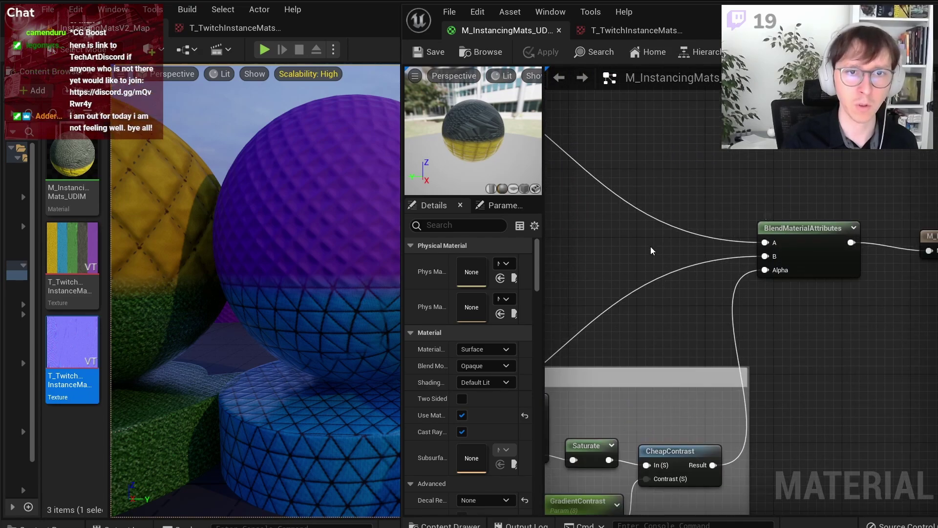
pyautogui.scroll(-3, 651, 247)
pyautogui.moveTo(706, 239); pyautogui.dragTo(844, 275, button='right')
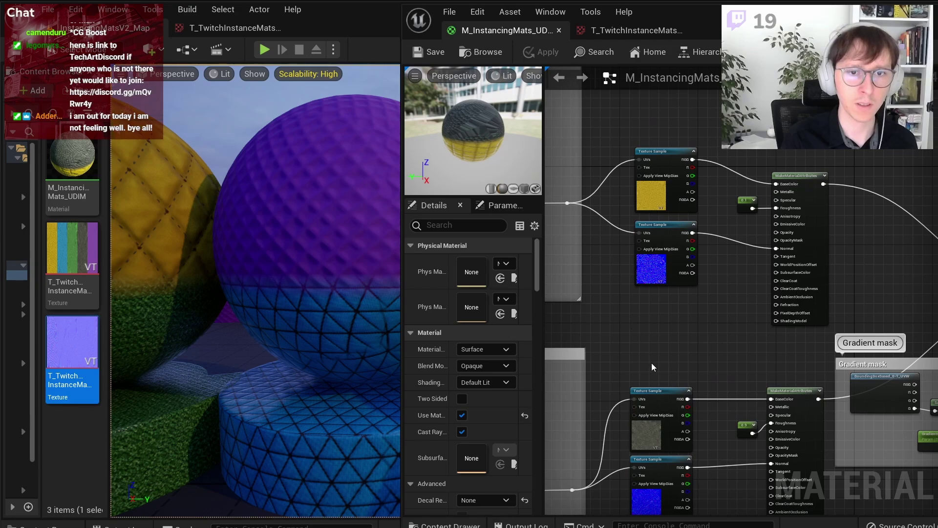
pyautogui.scroll(2, 652, 363)
pyautogui.click(653, 405)
pyautogui.moveTo(669, 497); pyautogui.dragTo(657, 351, button='right')
pyautogui.click(657, 351)
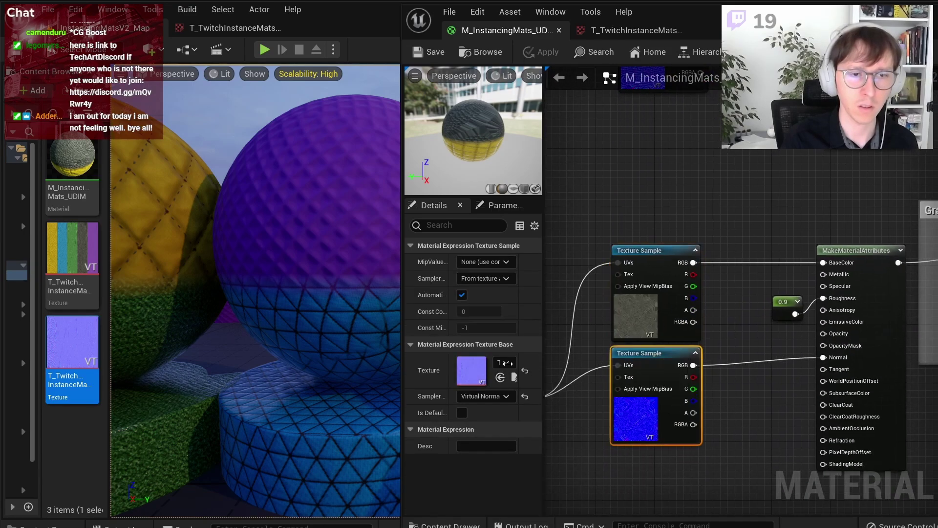
pyautogui.click(655, 250)
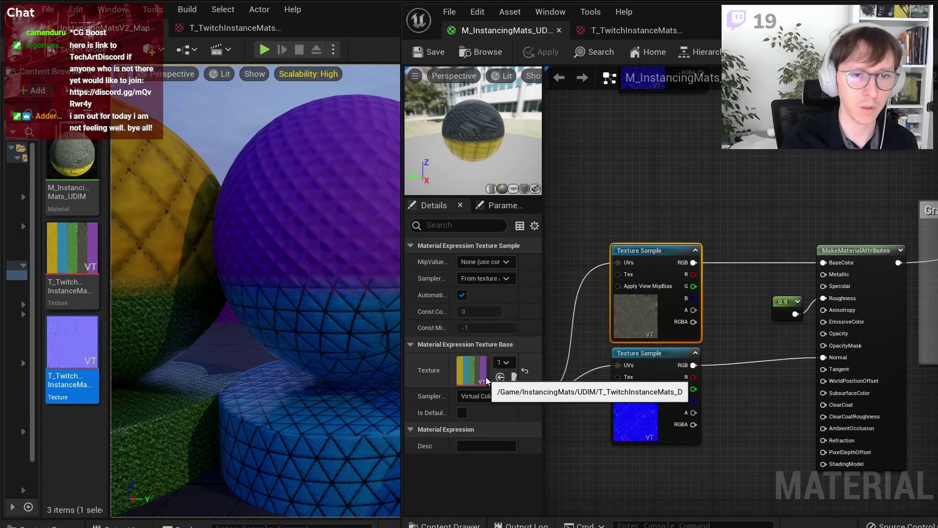
pyautogui.scroll(-2, 659, 186)
pyautogui.moveTo(658, 187)
pyautogui.mouseDown(button='right')
pyautogui.moveTo(723, 251)
pyautogui.moveTo(707, 239)
pyautogui.mouseUp(button='right')
pyautogui.scroll(2, 685, 248)
pyautogui.scroll(2, 711, 259)
pyautogui.scroll(1, 707, 240)
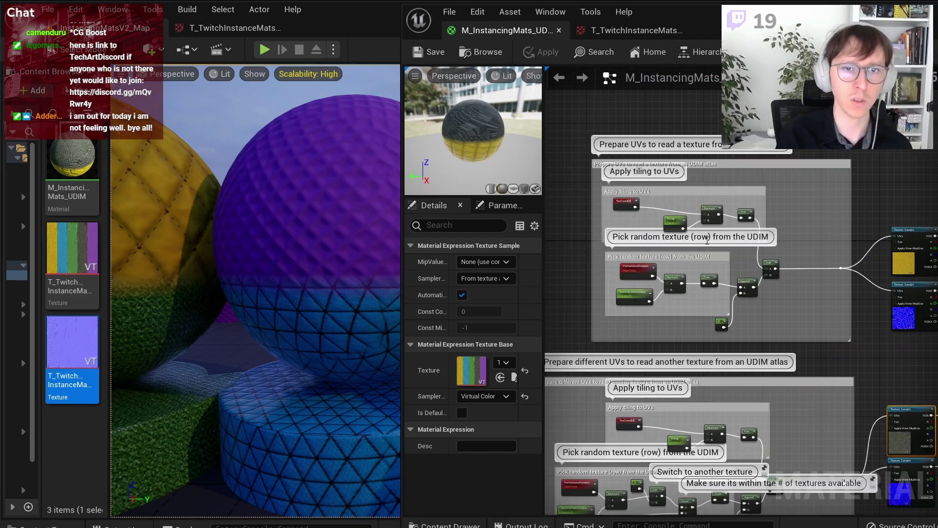
pyautogui.scroll(2, 614, 214)
pyautogui.scroll(1, 684, 216)
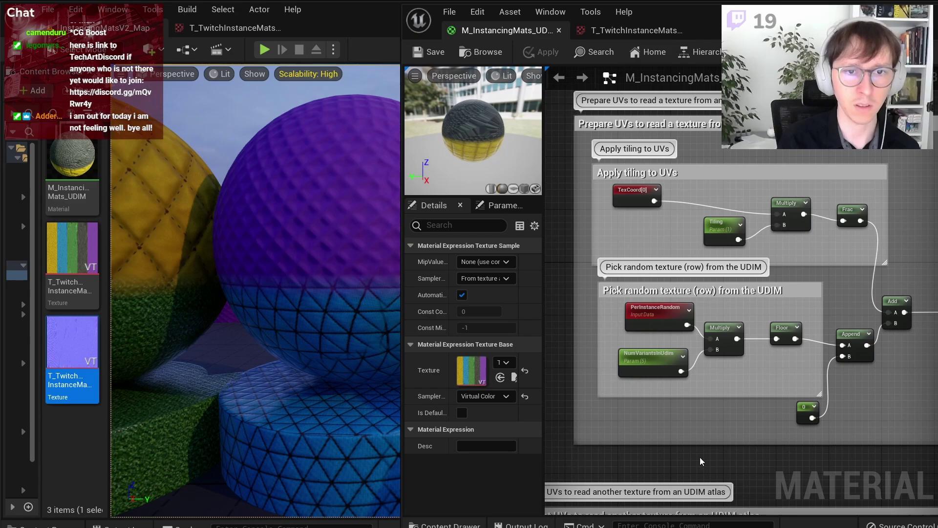
pyautogui.click(662, 328)
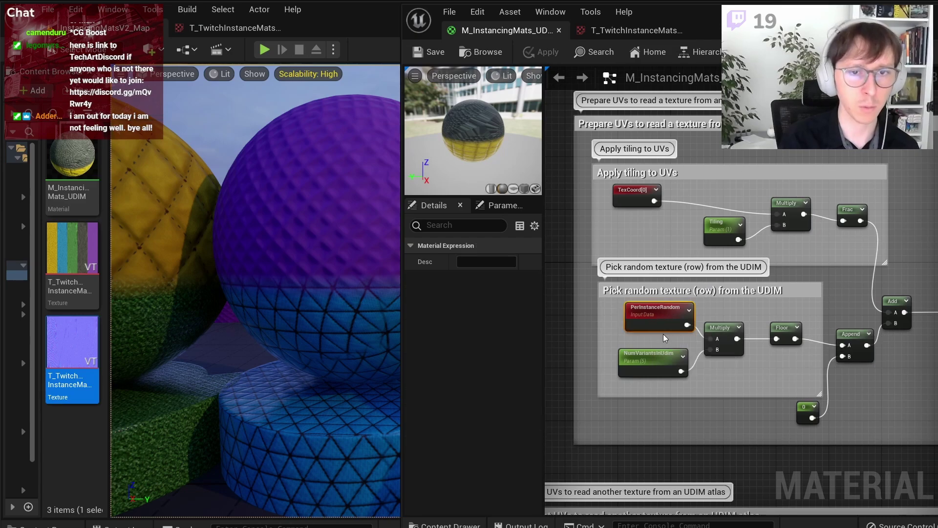
pyautogui.scroll(2, 663, 337)
pyautogui.moveTo(770, 402)
pyautogui.mouseDown()
pyautogui.moveTo(679, 348)
pyautogui.moveTo(680, 325)
pyautogui.mouseUp()
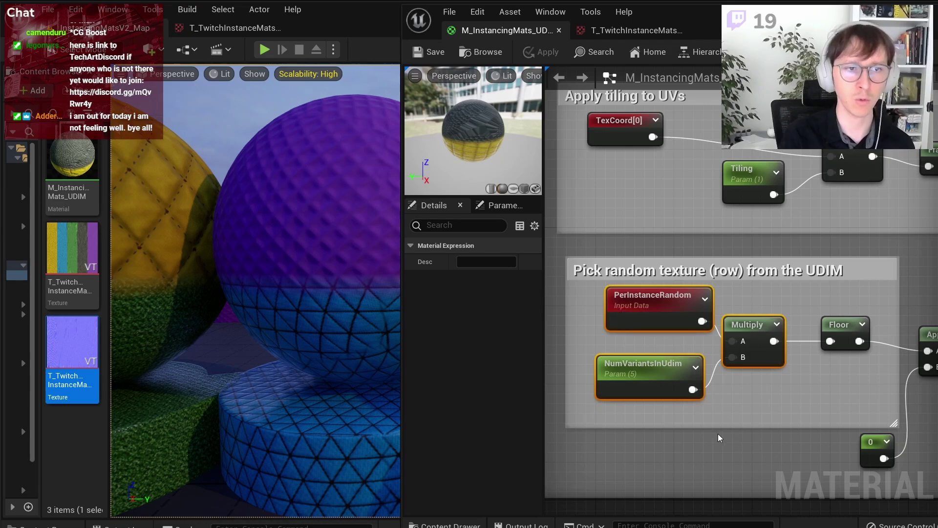
pyautogui.scroll(-3, 305, 243)
pyautogui.moveTo(297, 259)
pyautogui.mouseDown(button='right')
pyautogui.moveTo(287, 234)
pyautogui.moveTo(293, 254)
pyautogui.mouseUp(button='right')
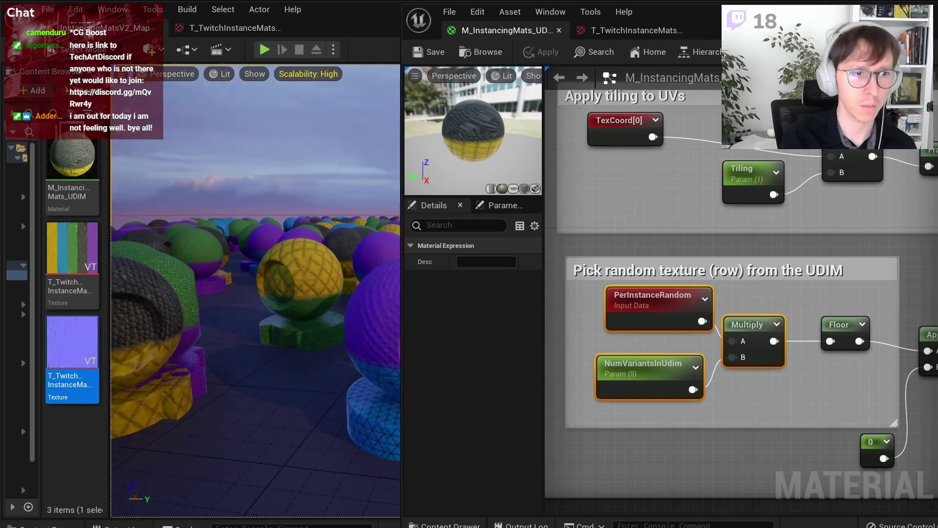
pyautogui.scroll(-2, 682, 320)
pyautogui.scroll(-2, 681, 320)
pyautogui.moveTo(681, 320); pyautogui.dragTo(646, 336, button='right')
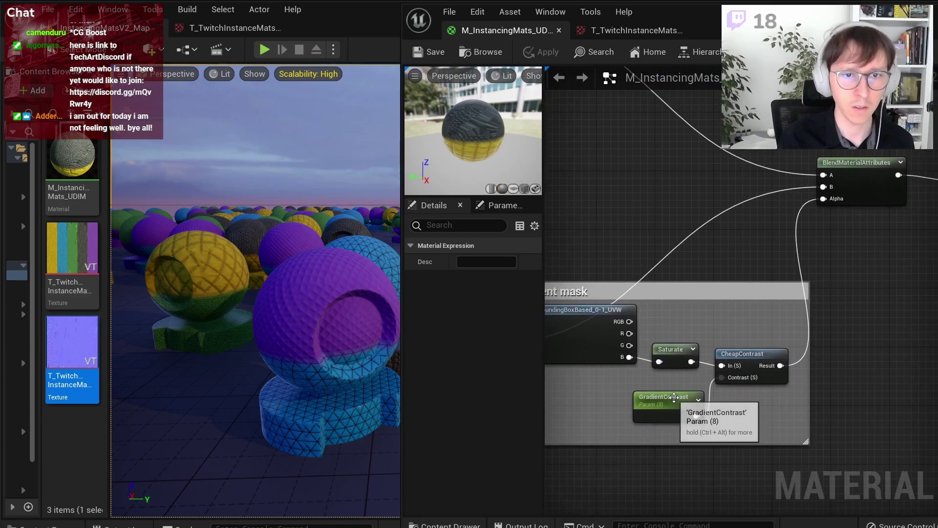
# Step: Set the GradientContrast parameter's default value to 2
pyautogui.click(664, 398)
pyautogui.click(486, 295)
pyautogui.write('2')
pyautogui.press('Return')
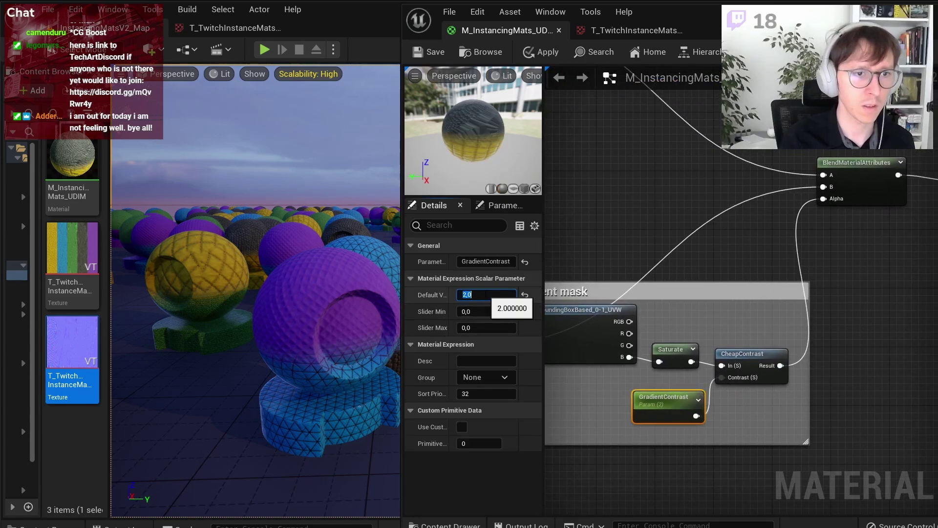
# Step: Inspect the softer blend on the yellow-black sphere from several angles, then return to the notes
pyautogui.moveTo(254, 293)
pyautogui.mouseDown(button='right')
pyautogui.moveTo(274, 293)
pyautogui.moveTo(264, 298)
pyautogui.mouseUp(button='right')
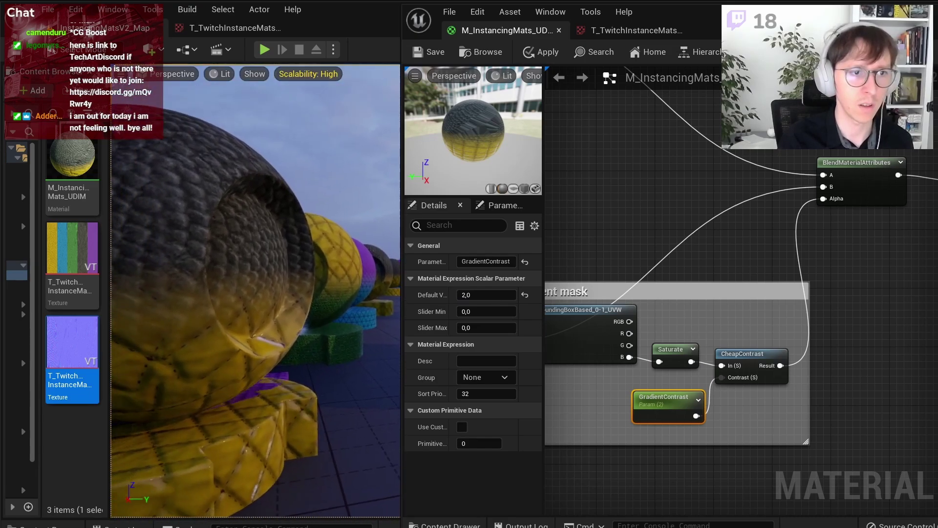
pyautogui.scroll(-3, 675, 192)
pyautogui.moveTo(675, 192)
pyautogui.mouseDown(button='right')
pyautogui.moveTo(743, 248)
pyautogui.moveTo(556, 227)
pyautogui.mouseUp(button='right')
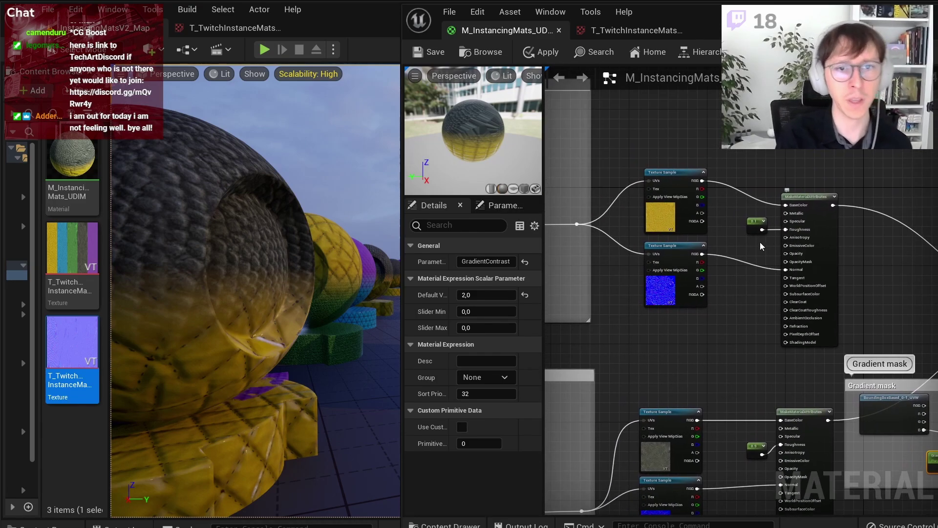
pyautogui.moveTo(254, 293); pyautogui.dragTo(264, 298, button='right')
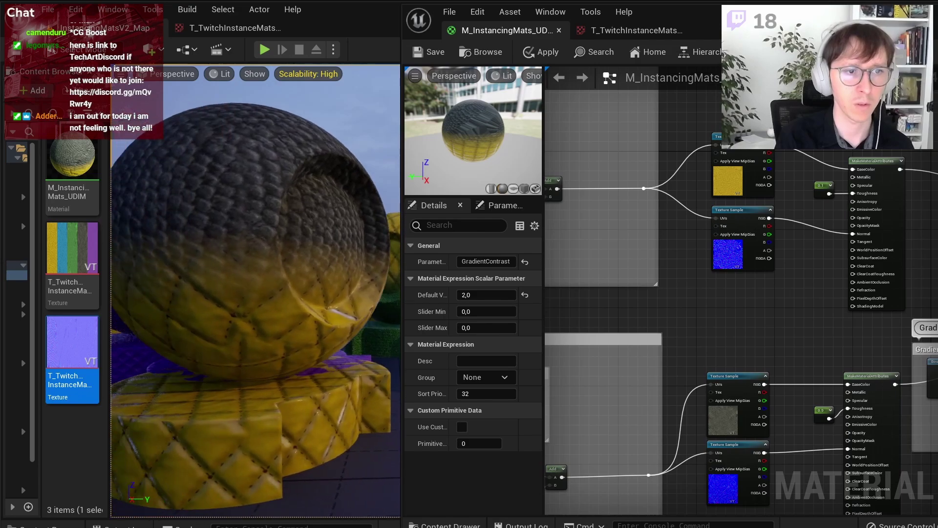
pyautogui.scroll(-2, 837, 229)
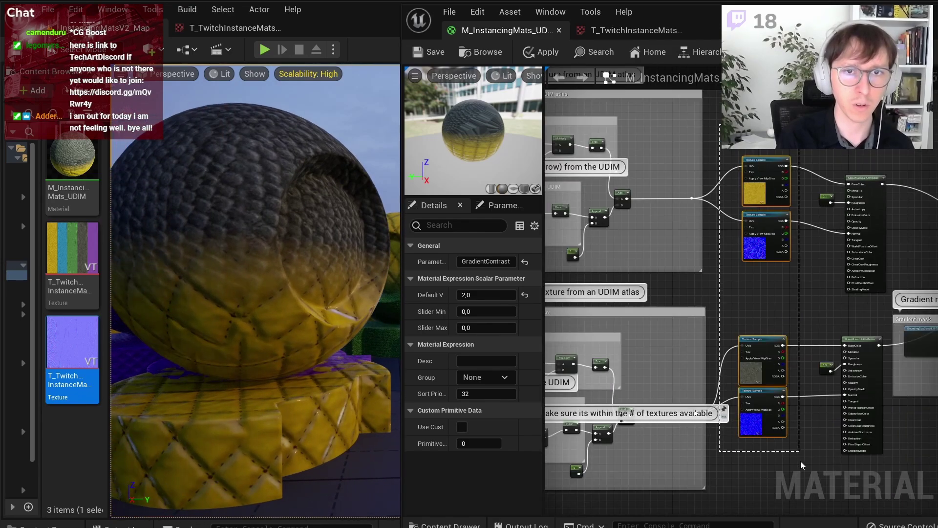
pyautogui.click(804, 321)
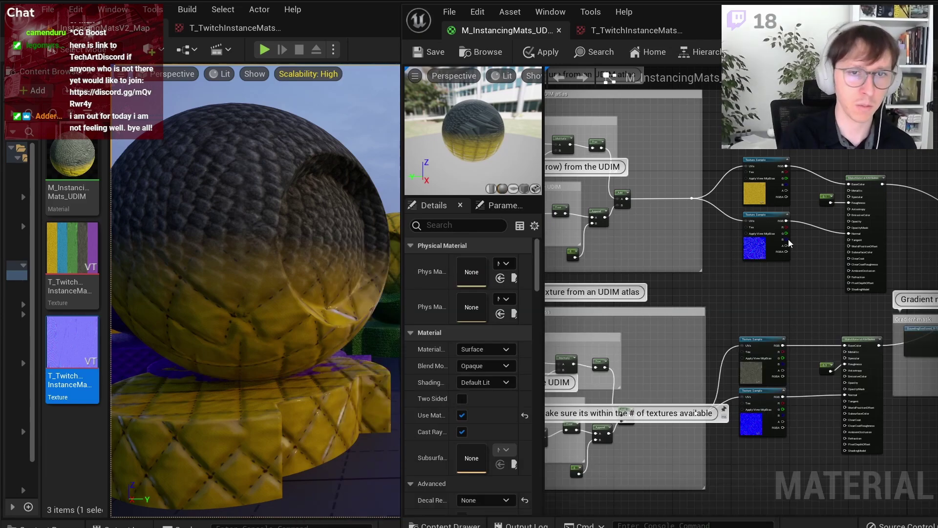
pyautogui.moveTo(746, 268); pyautogui.dragTo(839, 289, button='right')
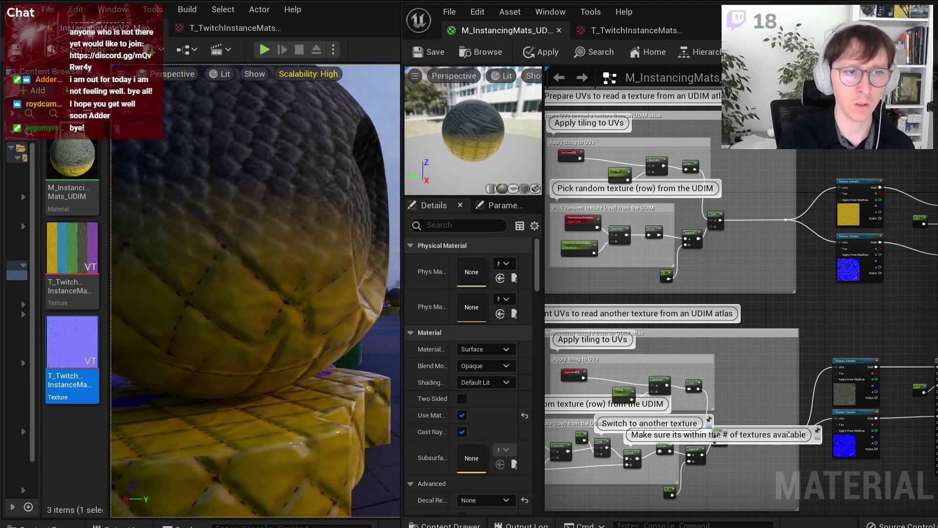
pyautogui.moveTo(320, 258); pyautogui.dragTo(321, 257, button='right')
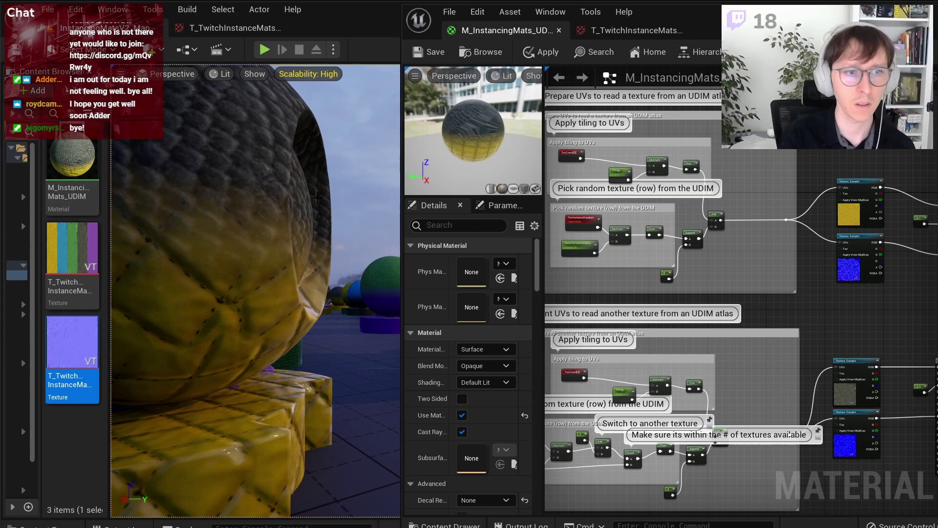
pyautogui.moveTo(317, 198); pyautogui.dragTo(317, 198, button='right')
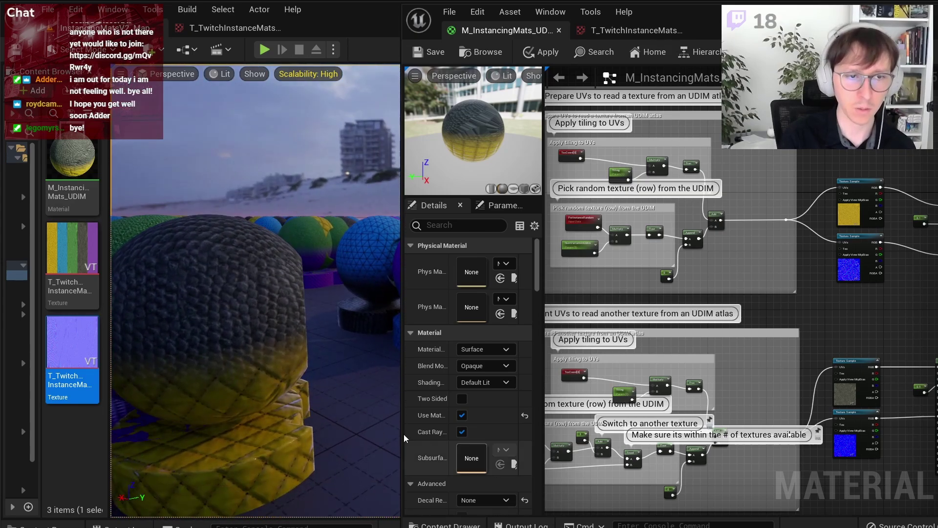
pyautogui.hotkey('alt', 'Tab')
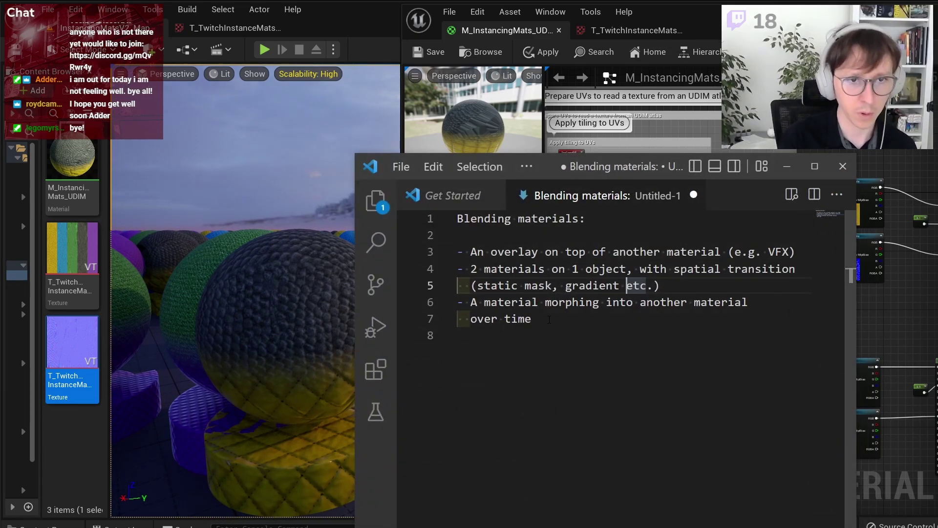
pyautogui.moveTo(533, 320); pyautogui.dragTo(457, 303)
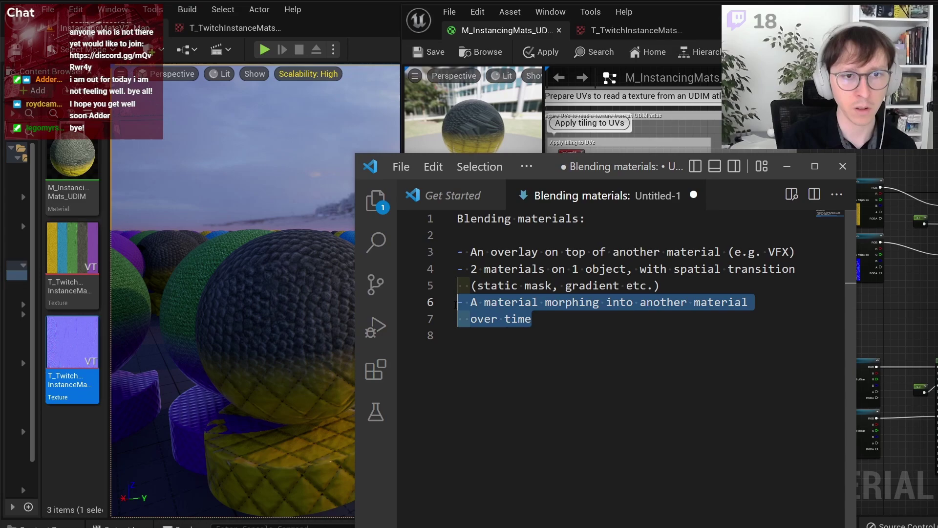
pyautogui.click(548, 337)
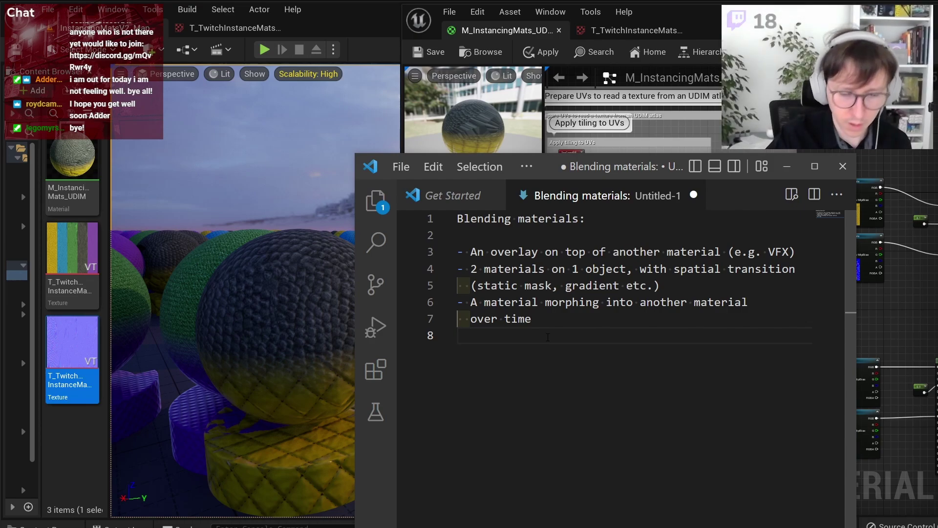
# Step: Open the yellow sample's T_TwitchInstanceMats texture, check its sampler types, and close it
pyautogui.click(786, 166)
pyautogui.scroll(3, 828, 223)
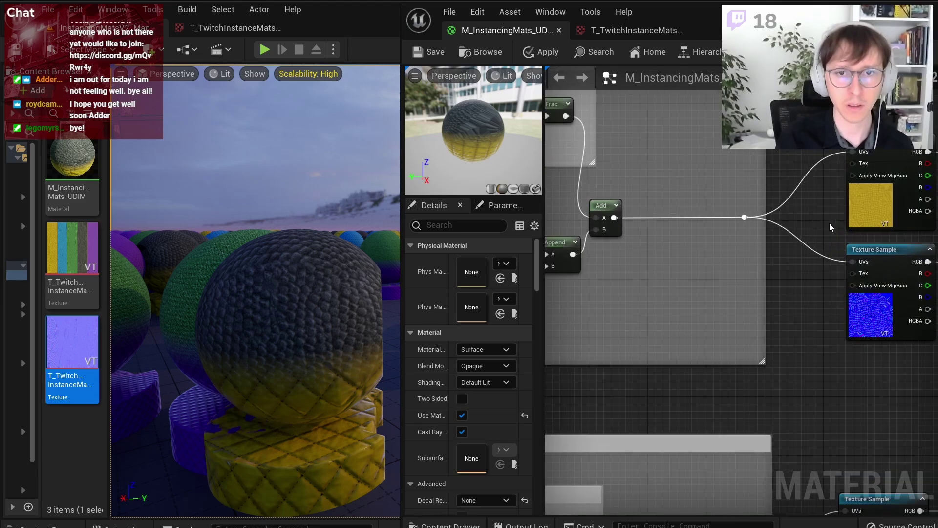
pyautogui.moveTo(829, 223); pyautogui.dragTo(678, 254, button='right')
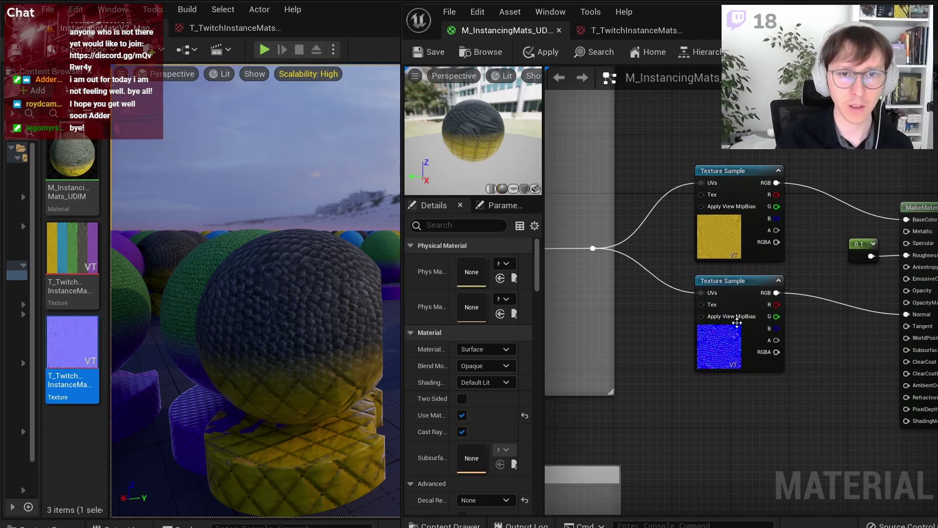
pyautogui.click(705, 241)
pyautogui.doubleClick(465, 378)
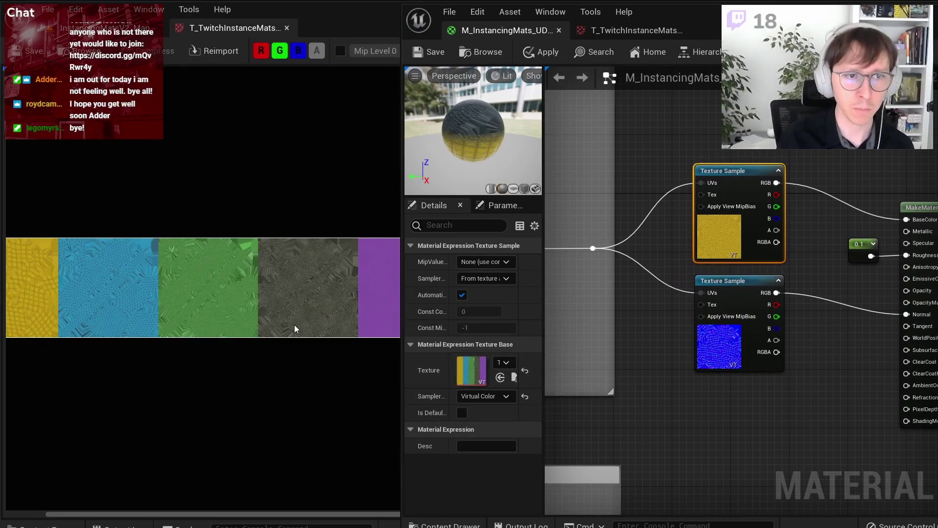
pyautogui.click(482, 397)
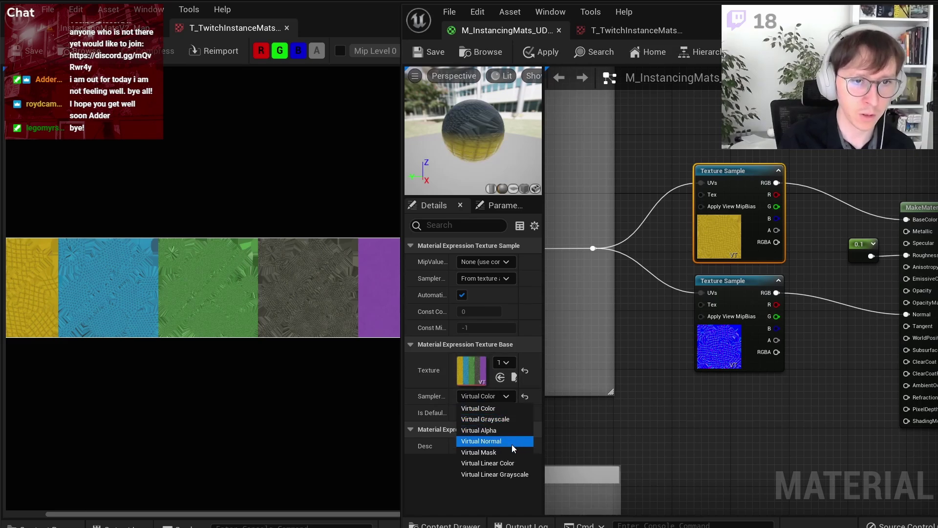
pyautogui.click(627, 426)
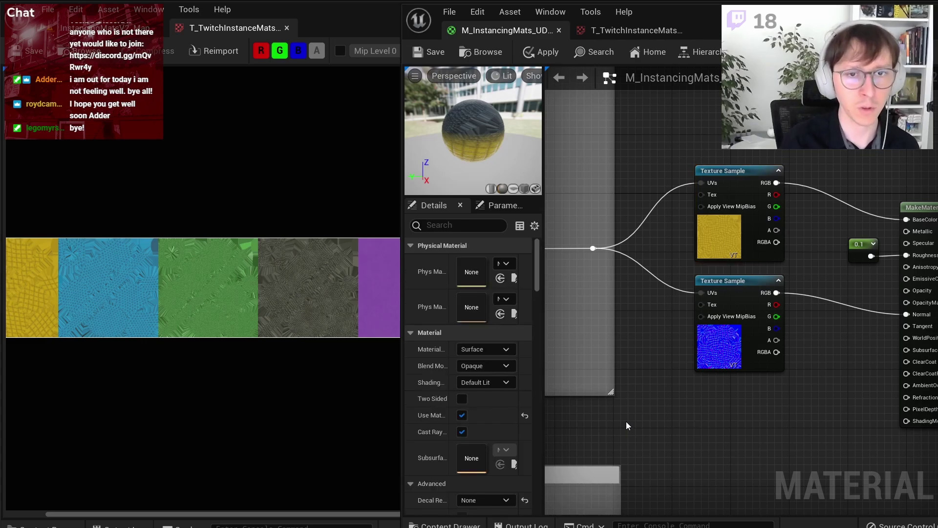
pyautogui.middleClick(233, 29)
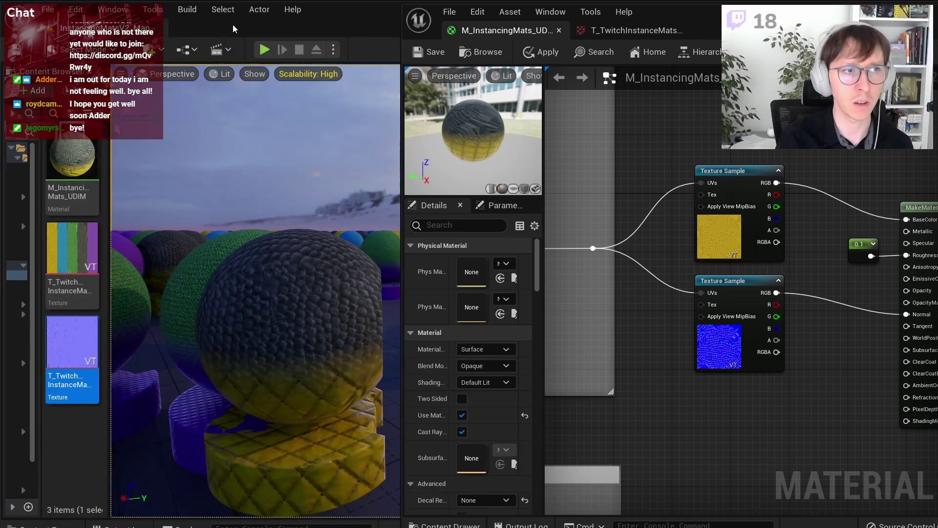
# Step: Inspect the normal-map and colour texture samples, then apply the material changes
pyautogui.click(745, 346)
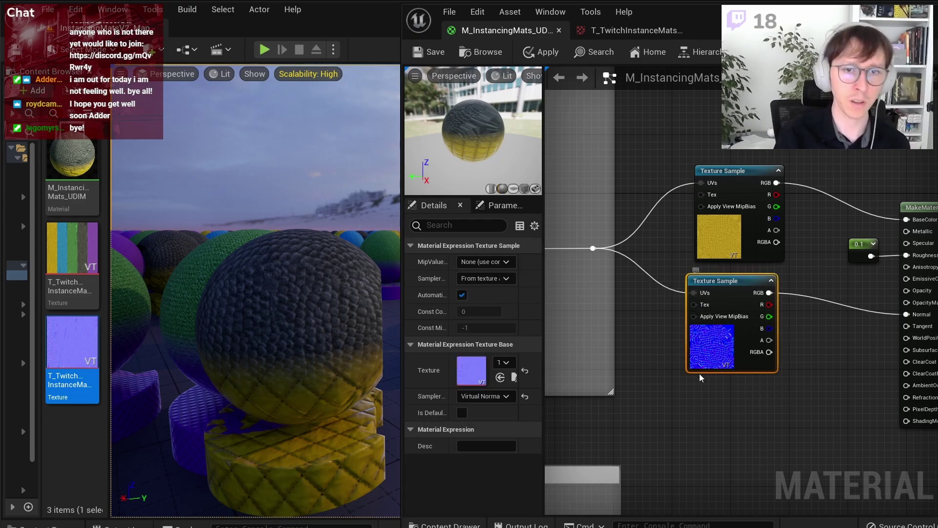
pyautogui.click(747, 429)
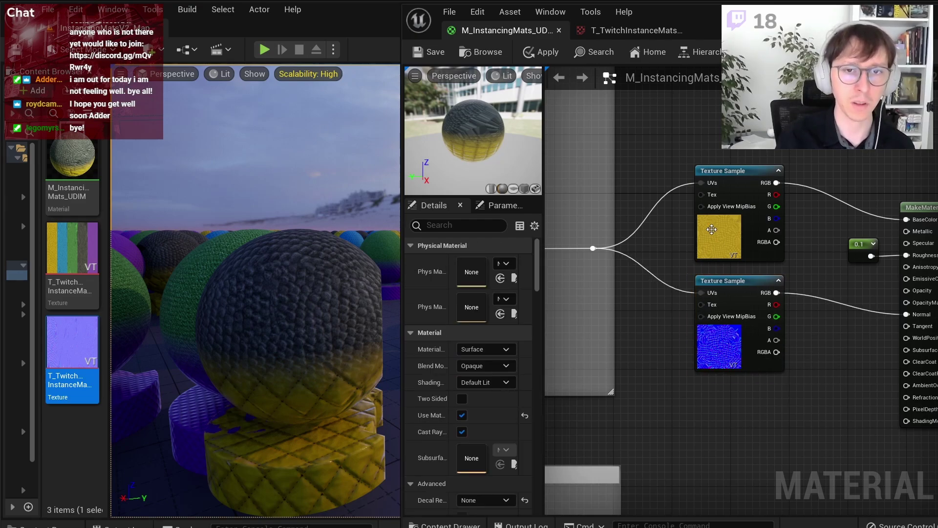
pyautogui.click(712, 254)
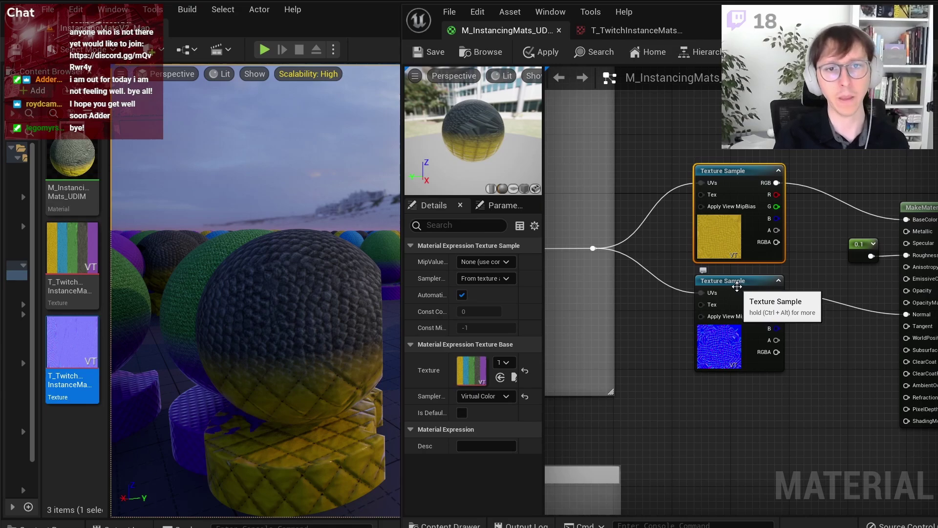
pyautogui.click(801, 254)
pyautogui.scroll(-2, 800, 250)
pyautogui.scroll(-2, 800, 249)
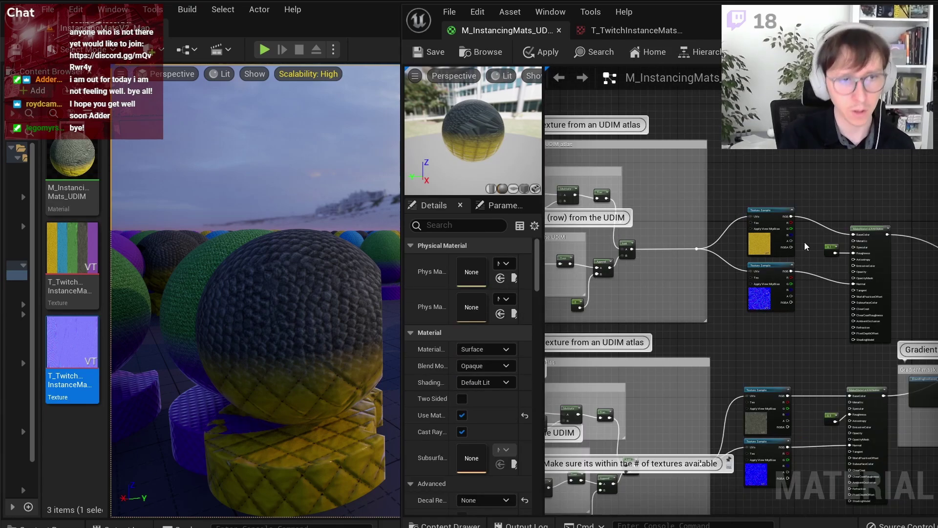
pyautogui.moveTo(364, 302); pyautogui.dragTo(363, 302, button='right')
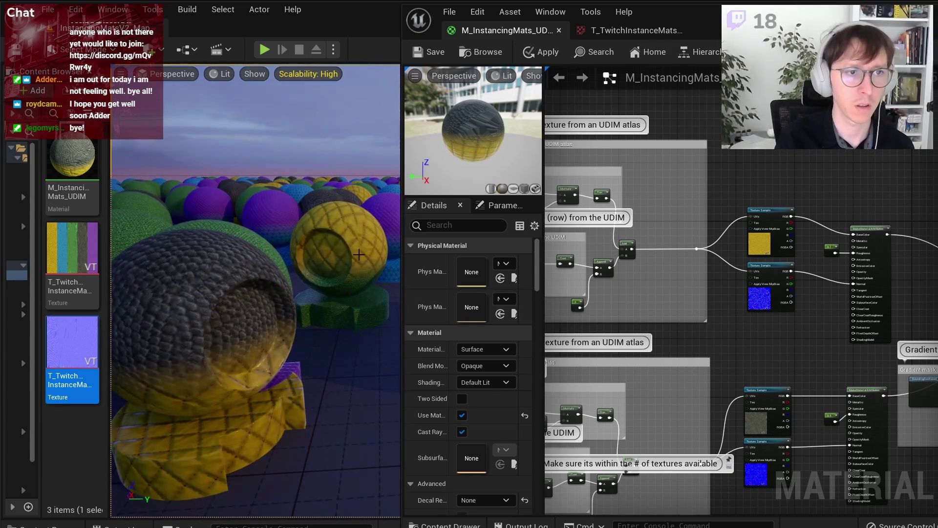
pyautogui.click(428, 52)
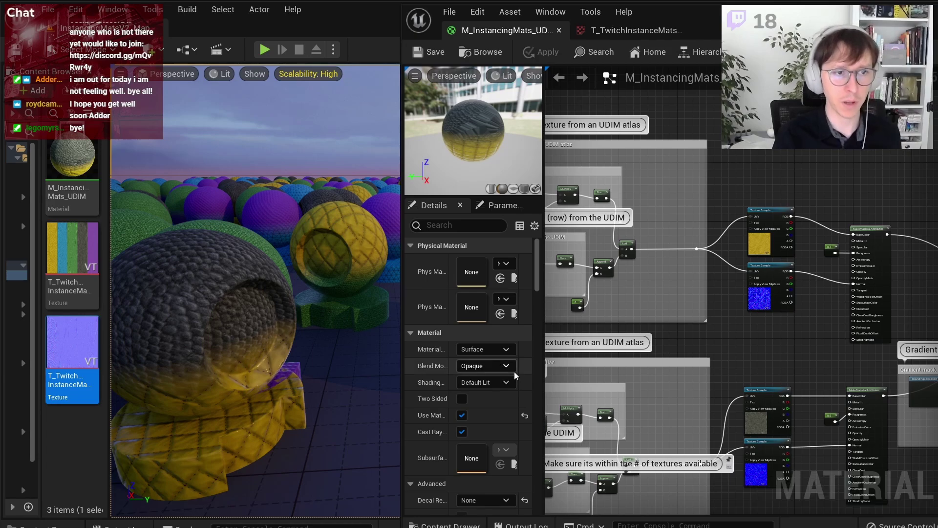
# Step: Begin editing the Gradient mask comment title at its start
pyautogui.scroll(2, 588, 352)
pyautogui.moveTo(719, 342); pyautogui.dragTo(719, 342, button='right')
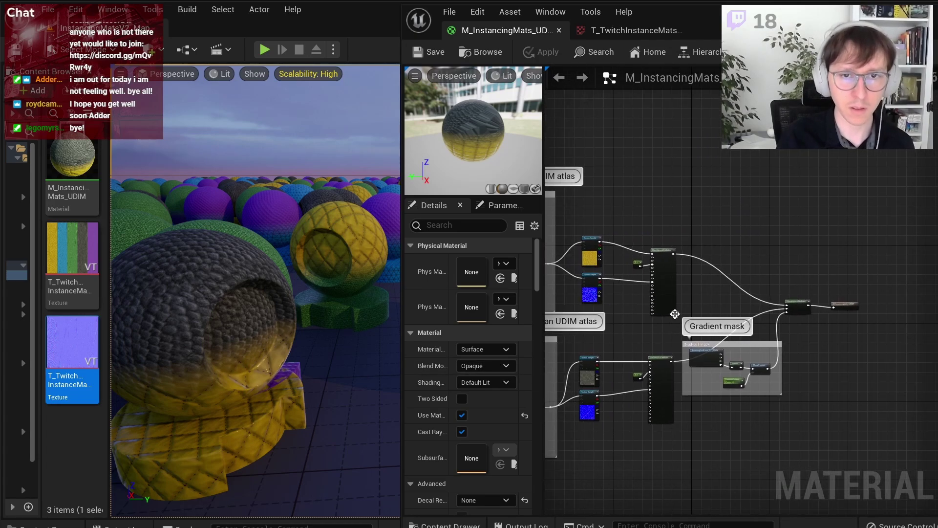
pyautogui.doubleClick(683, 356)
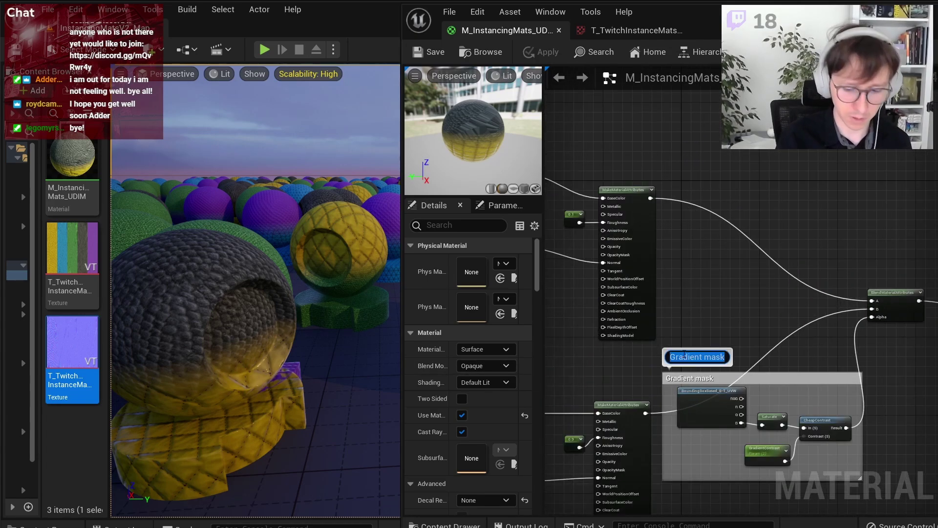
pyautogui.press('Home')
# Step: Retitle the comment to 'Static gradient mask'
pyautogui.write('St')
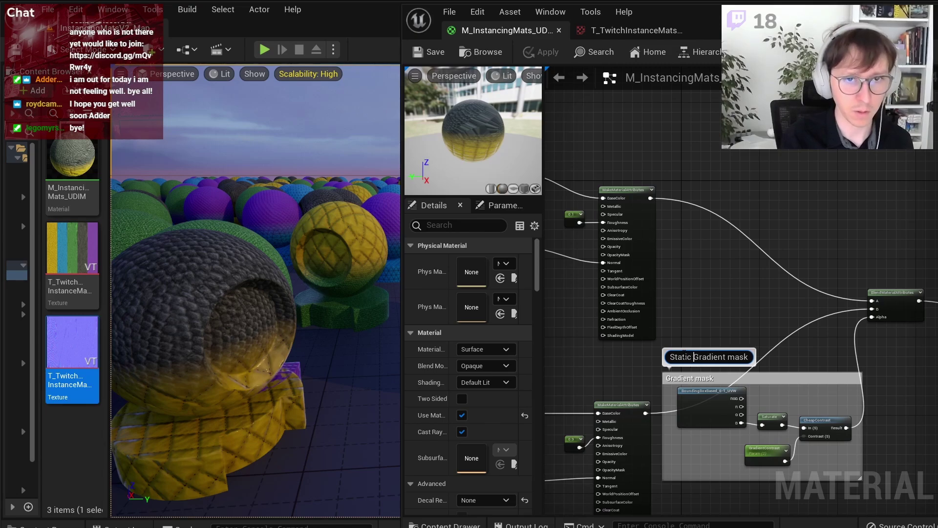
pyautogui.press('Delete')
pyautogui.write('g')
pyautogui.press('Return')
# Step: Switch over to the Graphtoy page in Firefox
pyautogui.scroll(2, 721, 294)
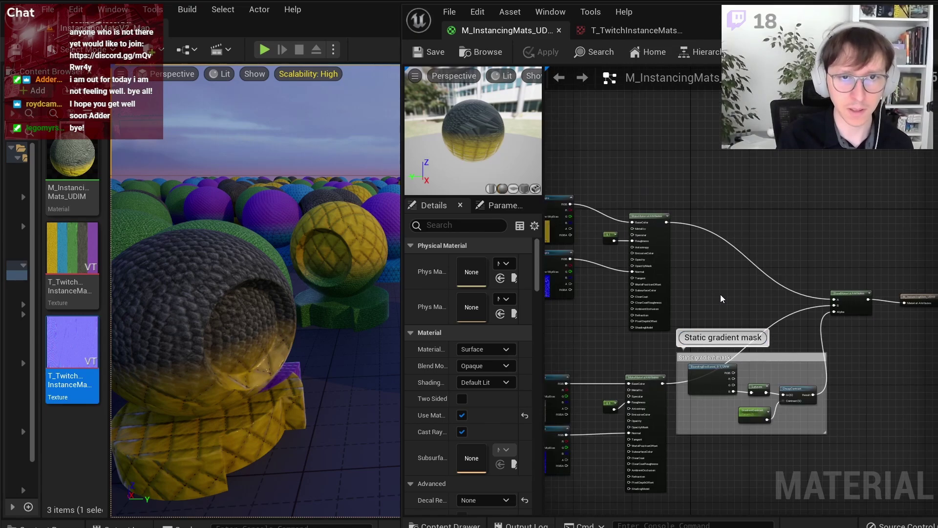
pyautogui.scroll(1, 700, 294)
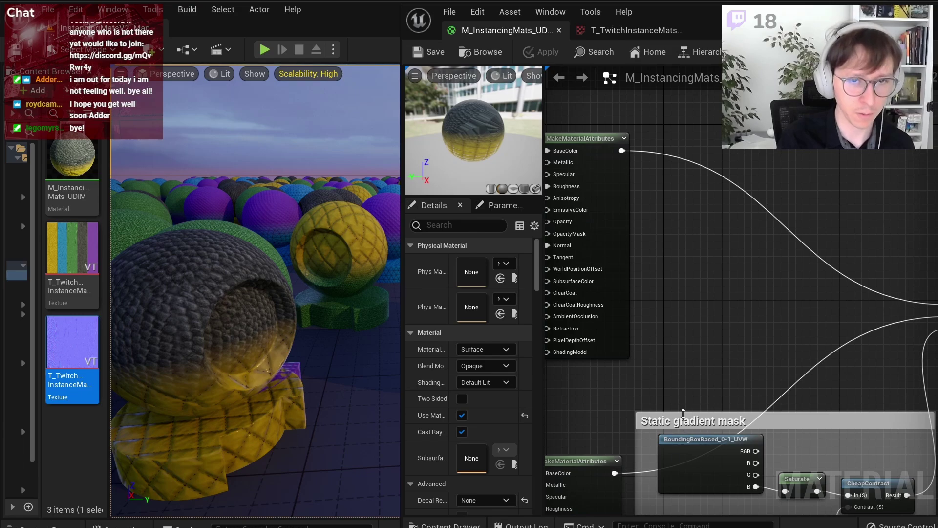
pyautogui.rightClick(713, 288)
pyautogui.click(691, 310)
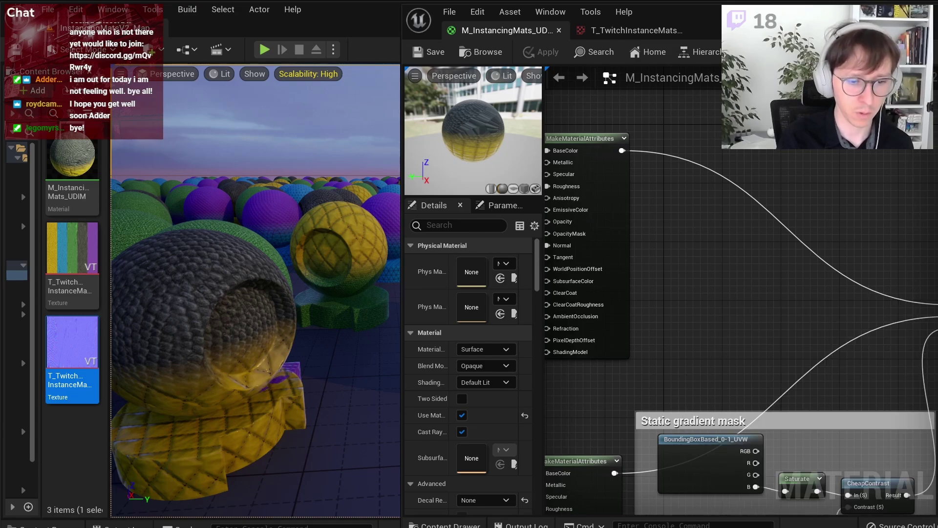
pyautogui.hotkey('alt', 'Tab')
# Step: Replace f3's fract(x) with sin(x)*0.5+0.5, widen the plot, and return to Unreal
pyautogui.click(700, 15)
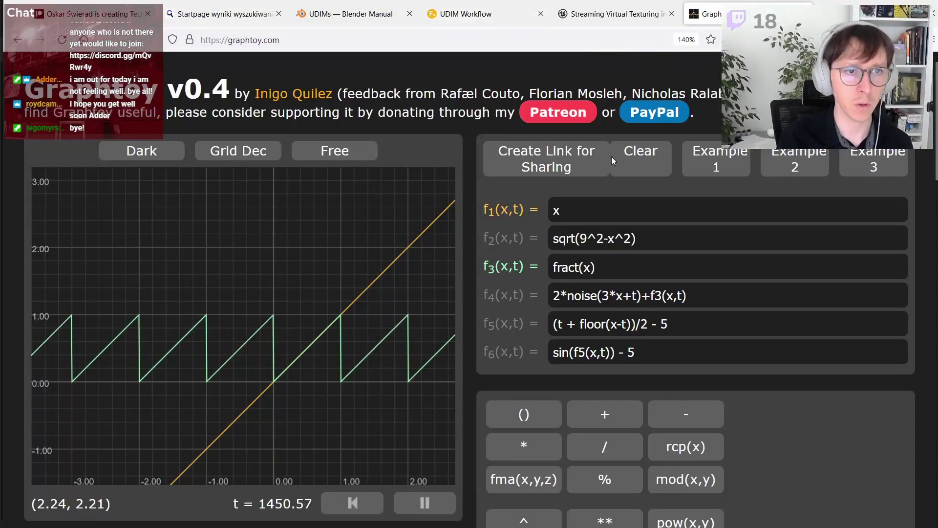
pyautogui.click(572, 269)
pyautogui.write('sin(')
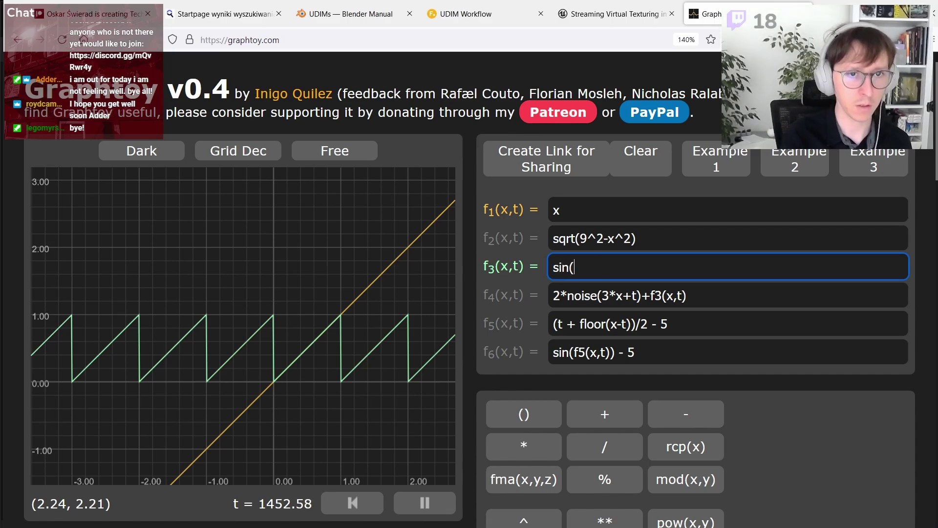
pyautogui.write('x)*0.5+0.5')
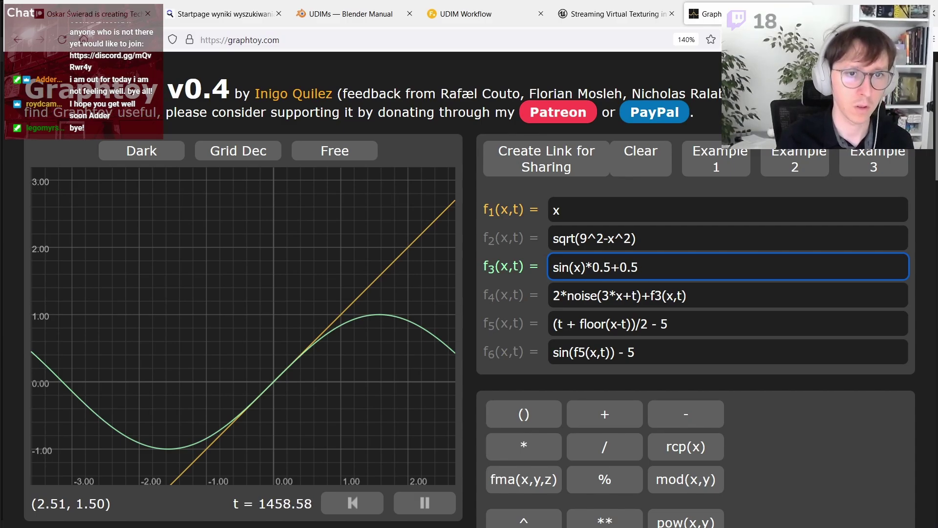
pyautogui.scroll(-5, 383, 349)
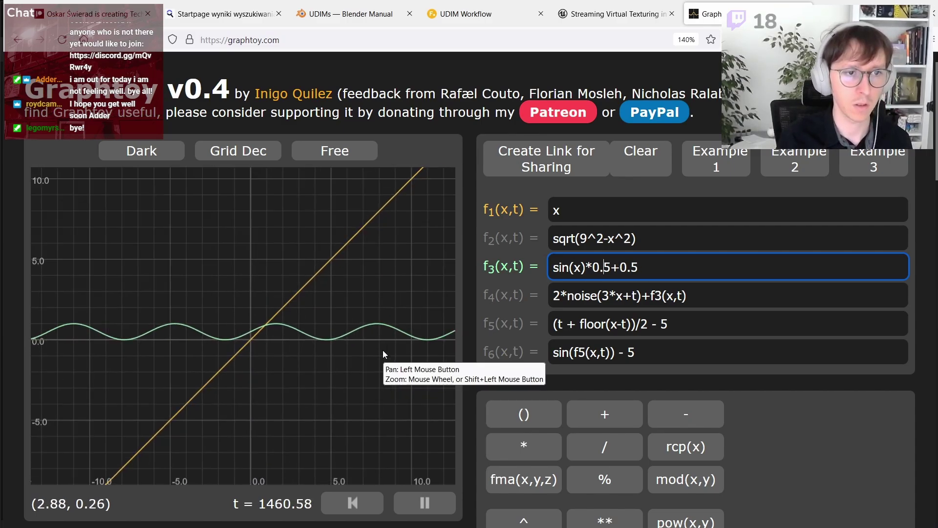
pyautogui.moveTo(417, 322); pyautogui.dragTo(375, 323)
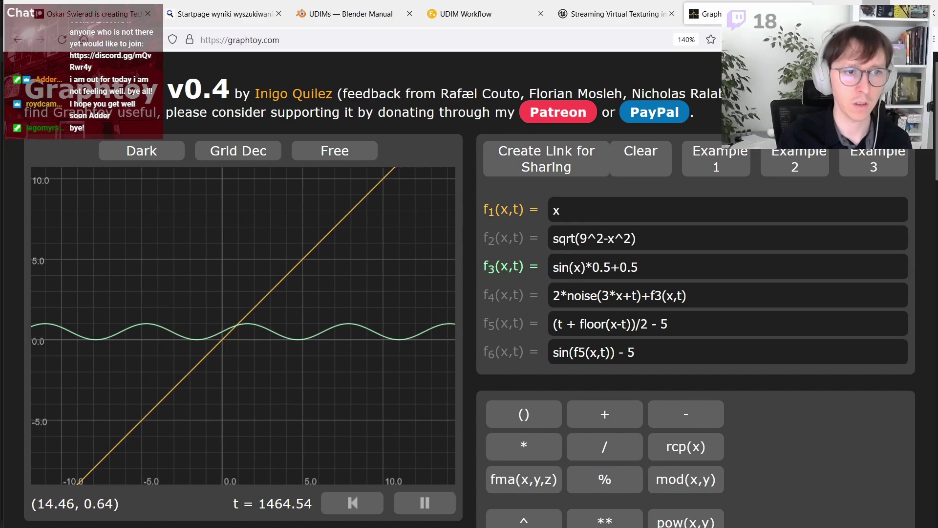
pyautogui.hotkey('alt', 'Tab')
pyautogui.scroll(-2, 721, 261)
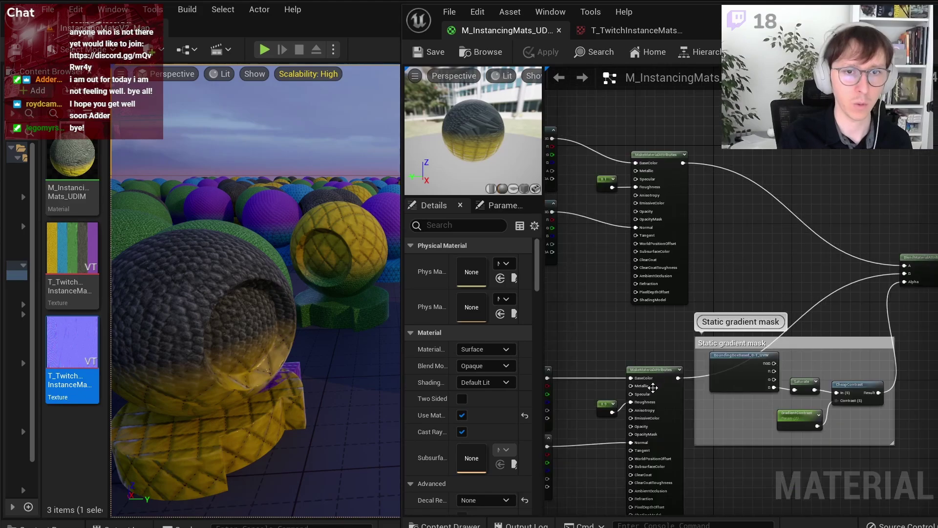
# Step: Add a Time node and a Multiply node to the material graph
pyautogui.scroll(2, 715, 245)
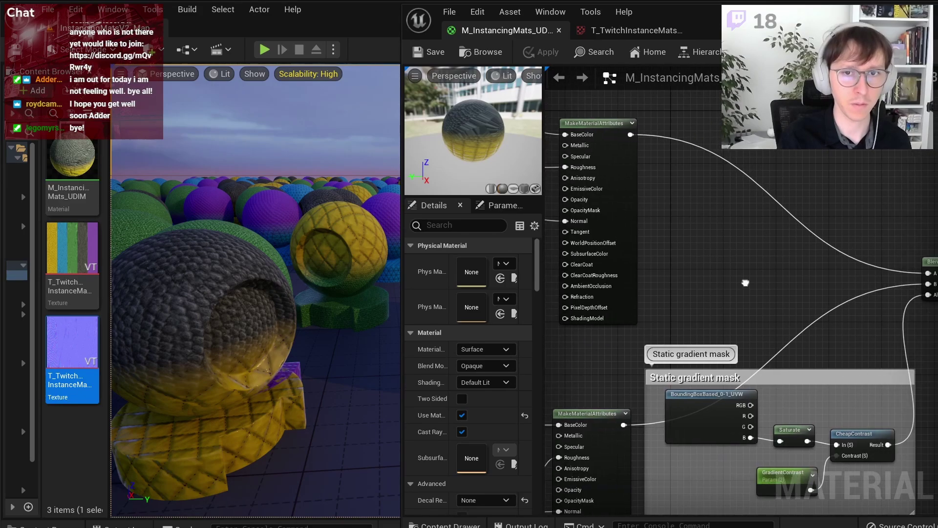
pyautogui.scroll(2, 634, 242)
pyautogui.rightClick(710, 192)
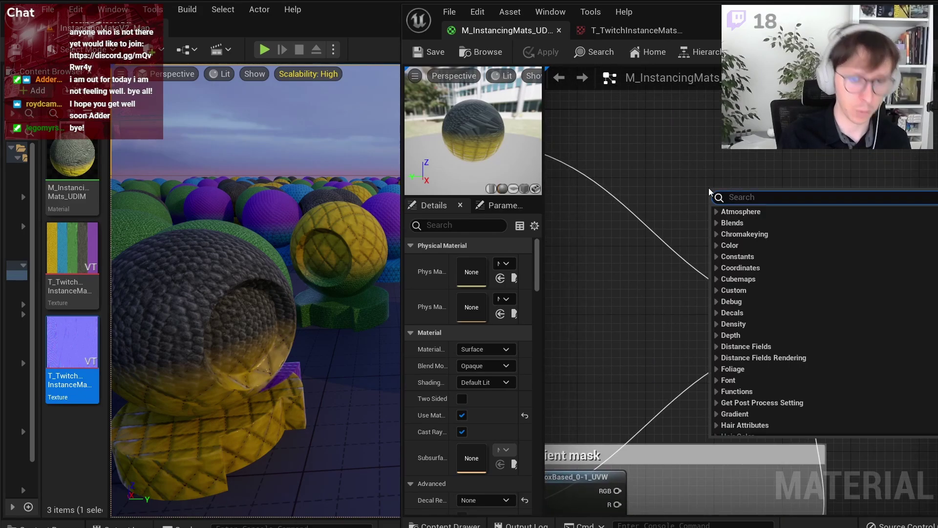
pyautogui.write('time')
pyautogui.press('Return')
pyautogui.moveTo(732, 199); pyautogui.dragTo(591, 271)
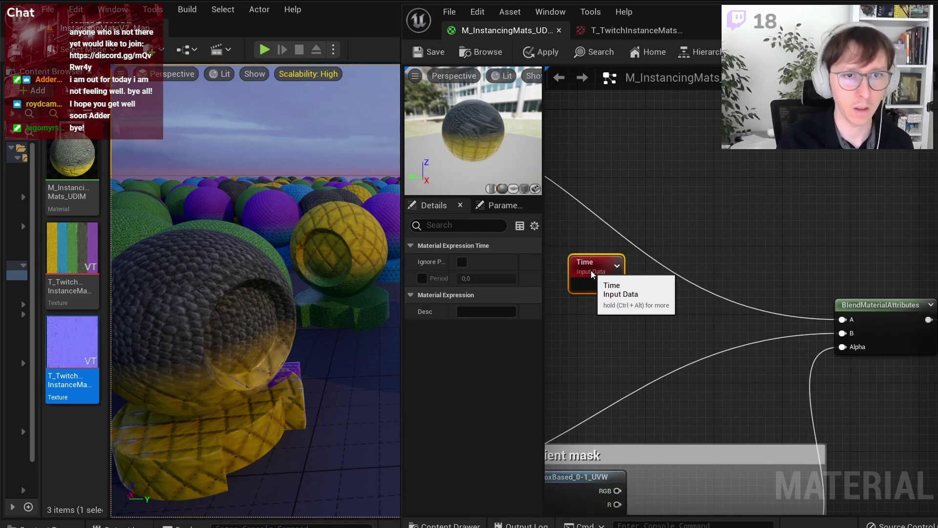
pyautogui.rightClick(656, 302)
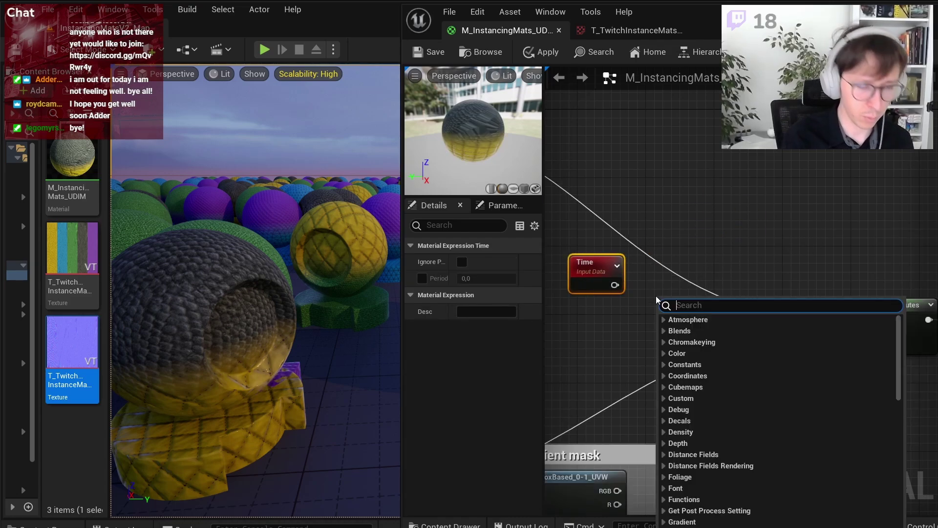
pyautogui.click(656, 296)
pyautogui.click(644, 297)
pyautogui.moveTo(549, 329); pyautogui.dragTo(601, 333, button='right')
# Step: Create an AnimSpeed scalar parameter with default 1 and multiply Time by it
pyautogui.click(601, 333)
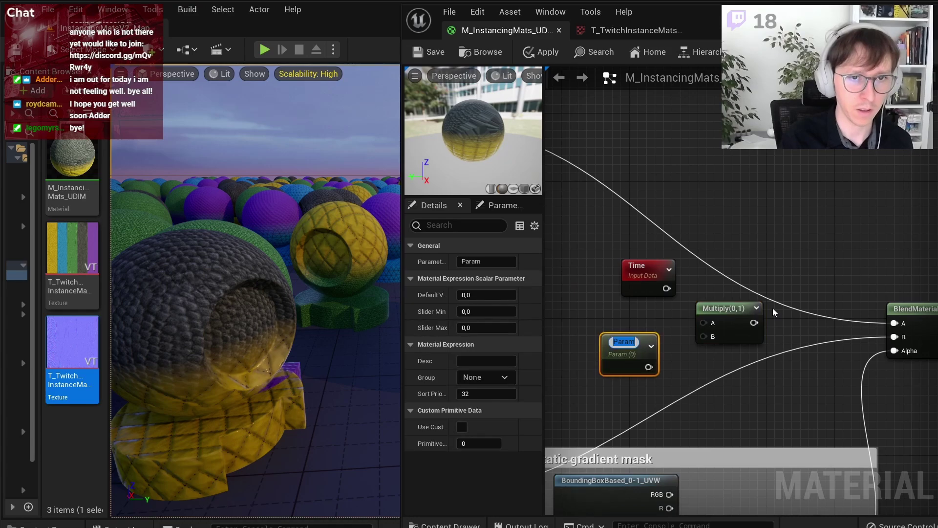
pyautogui.write('AnimSpeed')
pyautogui.press('Return')
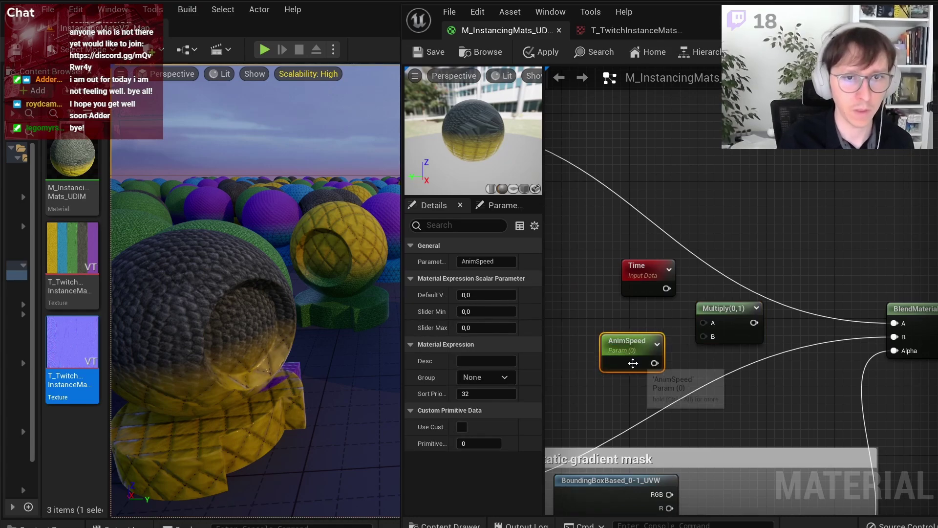
pyautogui.moveTo(655, 363); pyautogui.dragTo(704, 336)
pyautogui.moveTo(666, 288); pyautogui.dragTo(704, 323)
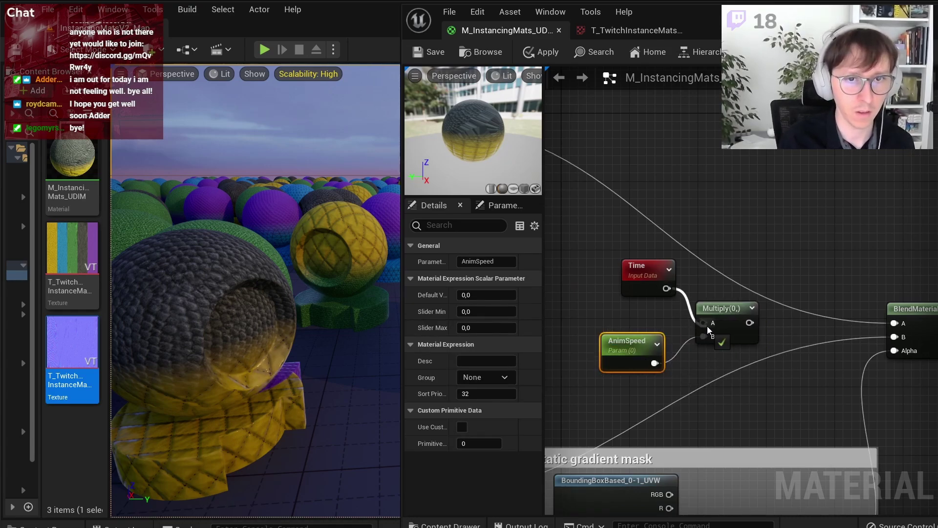
pyautogui.moveTo(635, 266); pyautogui.dragTo(618, 275)
pyautogui.click(614, 348)
pyautogui.click(486, 294)
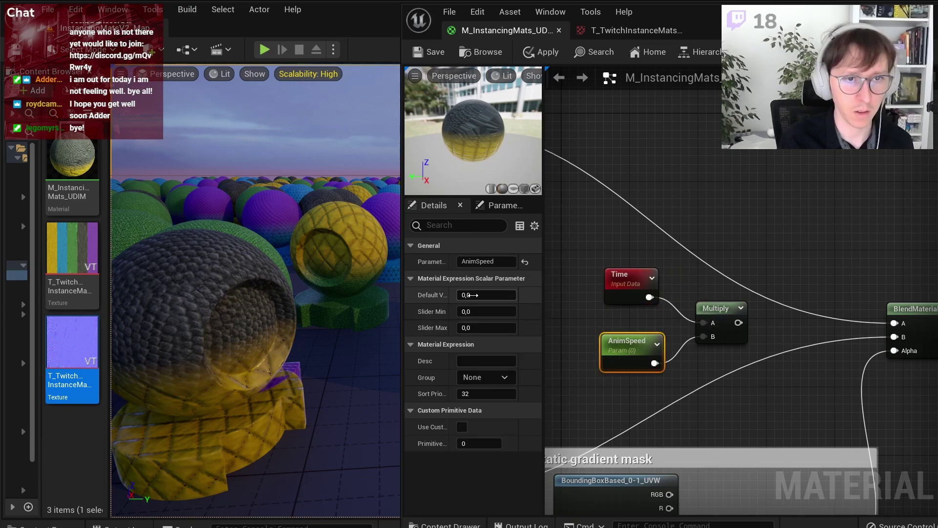
pyautogui.write('1')
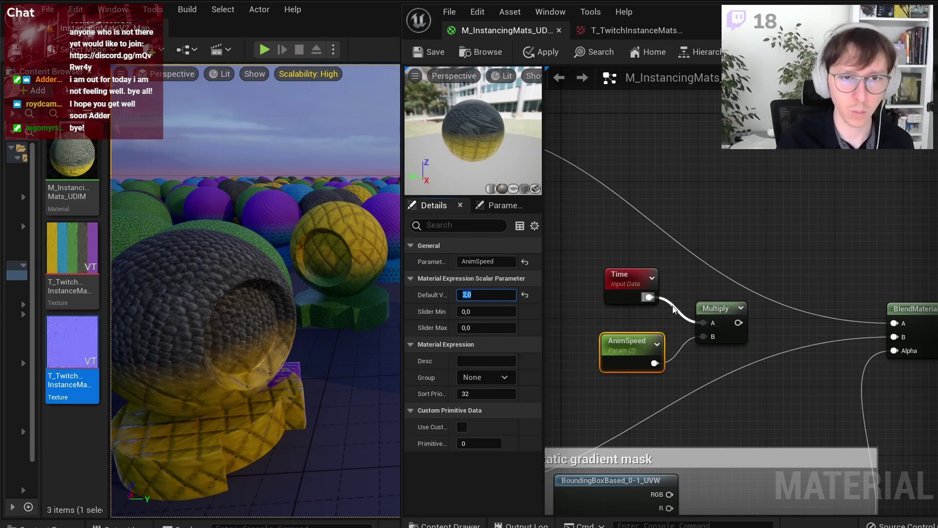
# Step: Shift the Time×AnimSpeed nodes left and feed the result into a new Sine node
pyautogui.moveTo(755, 249); pyautogui.dragTo(645, 386)
pyautogui.moveTo(714, 310); pyautogui.dragTo(664, 311)
pyautogui.click(706, 318)
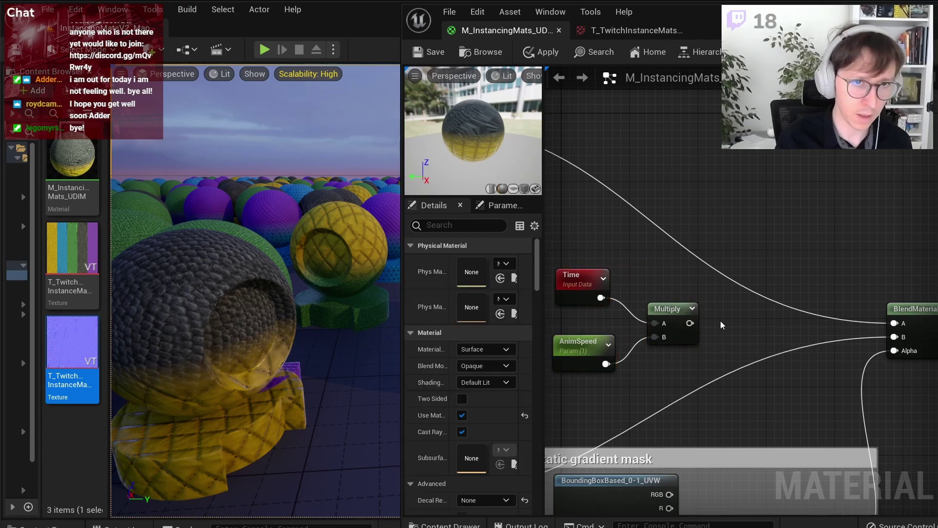
pyautogui.rightClick(722, 324)
pyautogui.write('sin')
pyautogui.press('Return')
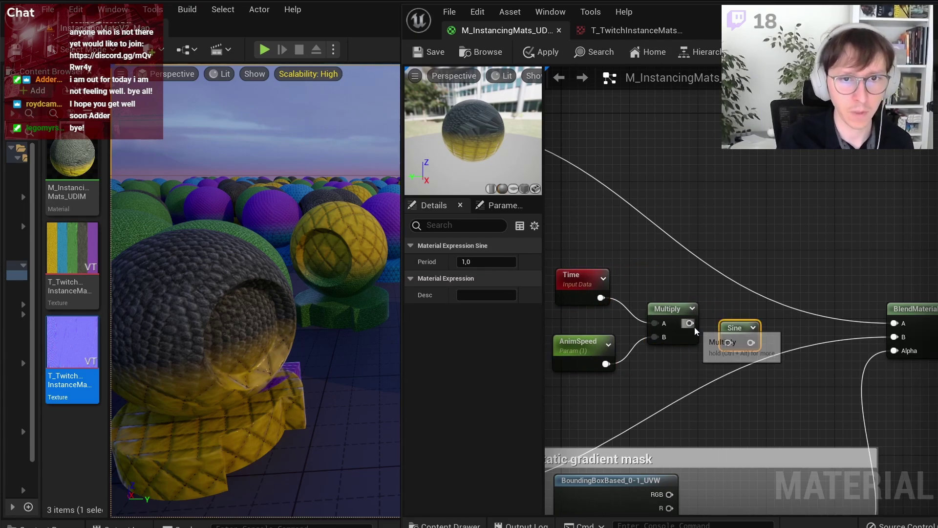
pyautogui.moveTo(694, 327); pyautogui.dragTo(793, 351)
# Step: Multiply the Sine output by a 0.5 constant
pyautogui.click(785, 336)
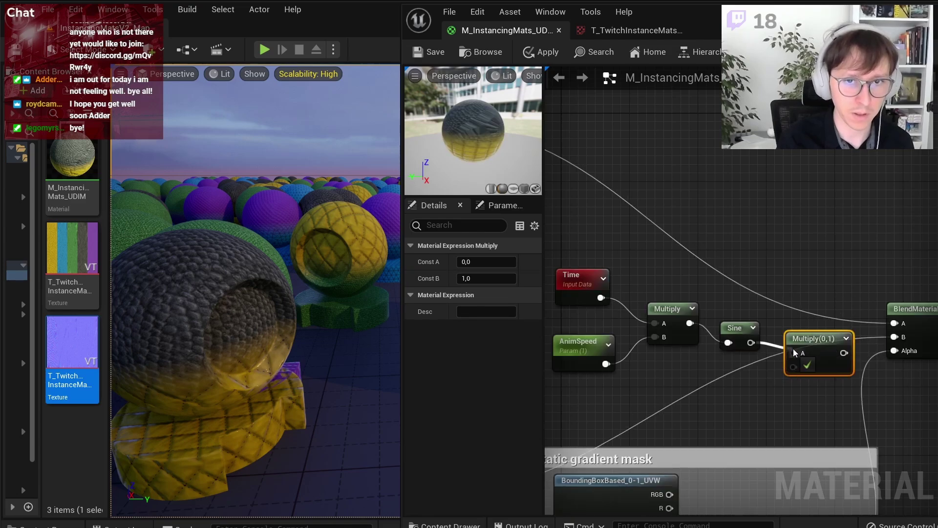
pyautogui.click(744, 364)
pyautogui.moveTo(765, 386); pyautogui.dragTo(794, 367)
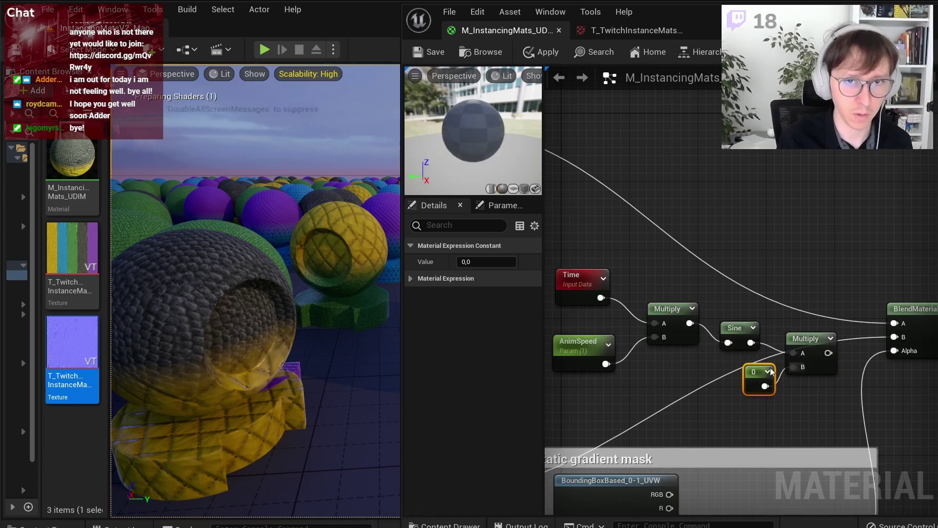
pyautogui.write(',5')
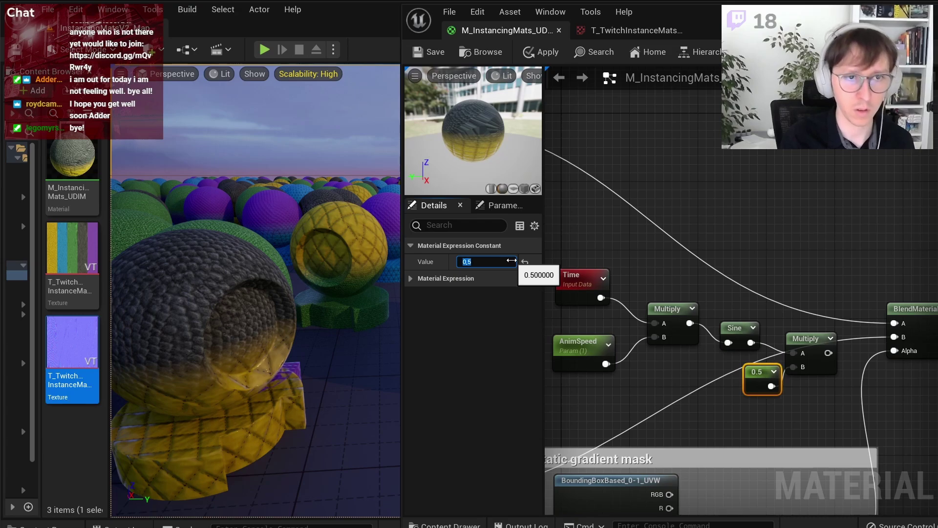
pyautogui.press('Return')
pyautogui.scroll(-3, 866, 332)
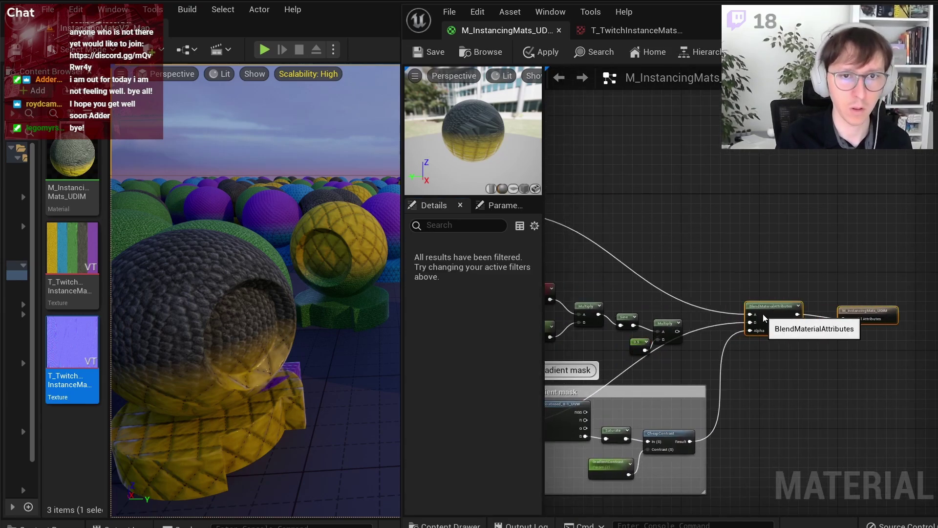
pyautogui.moveTo(611, 293); pyautogui.dragTo(764, 303, button='right')
pyautogui.moveTo(640, 259); pyautogui.dragTo(794, 351)
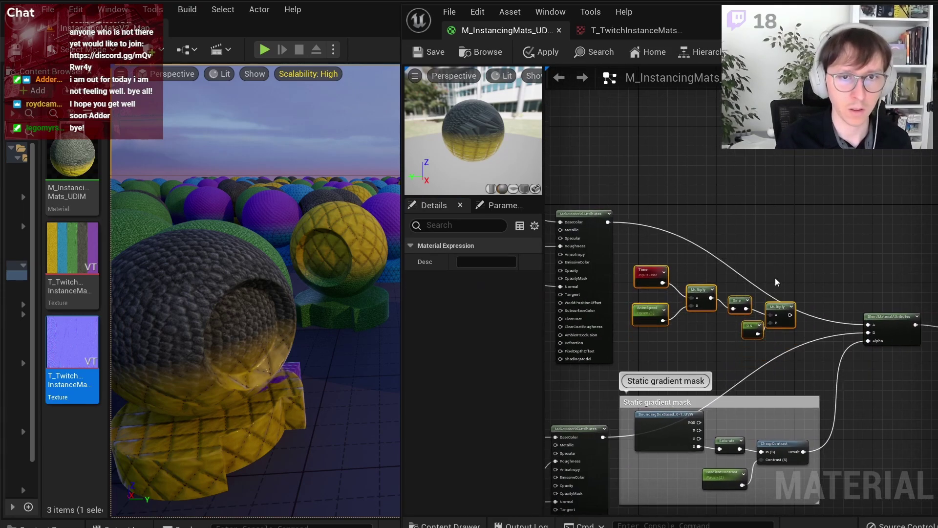
pyautogui.moveTo(794, 352); pyautogui.dragTo(738, 180, button='right')
pyautogui.scroll(3, 737, 199)
# Step: Add the halved sine to a copied 0.5 constant with an Add node
pyautogui.click(749, 189)
pyautogui.scroll(2, 752, 176)
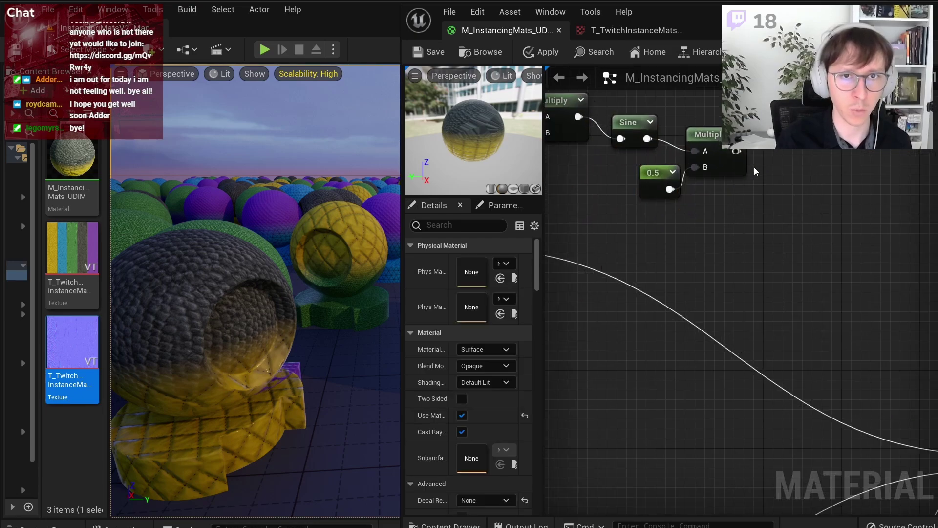
pyautogui.rightClick(769, 157)
pyautogui.write('add')
pyautogui.press('Return')
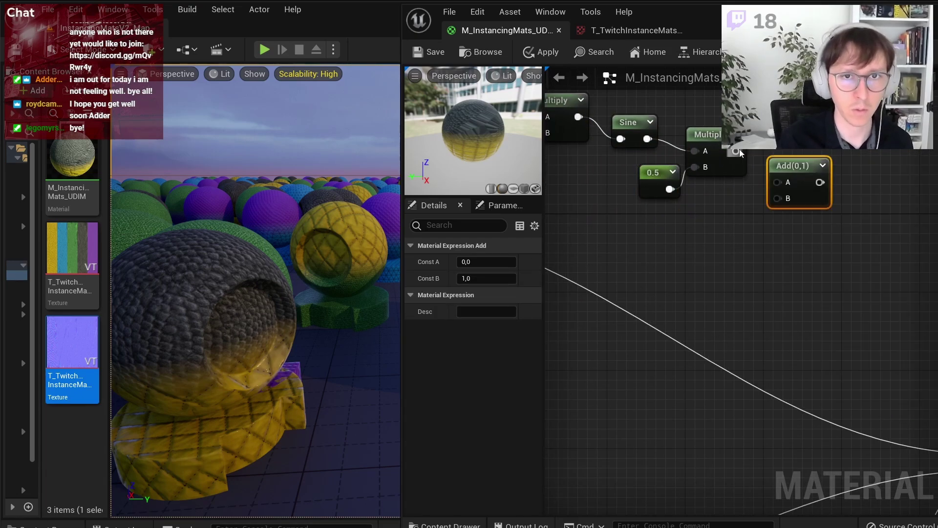
pyautogui.moveTo(736, 151); pyautogui.dragTo(777, 182)
pyautogui.click(675, 190)
pyautogui.hotkey('ctrl', 'c')
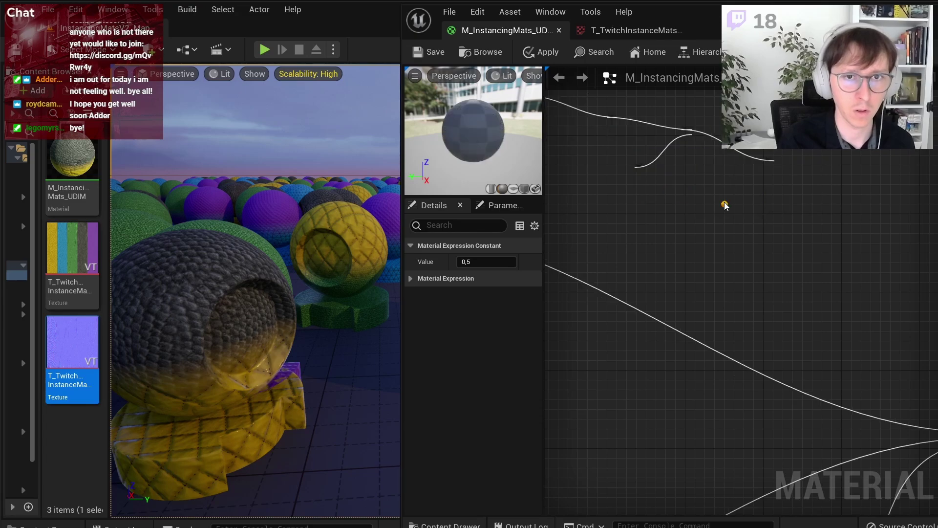
pyautogui.hotkey('ctrl', 'v')
pyautogui.moveTo(746, 209); pyautogui.dragTo(778, 198)
# Step: Wrap the transition chain in an 'Animated transition (0-1 range)' comment
pyautogui.scroll(-3, 730, 214)
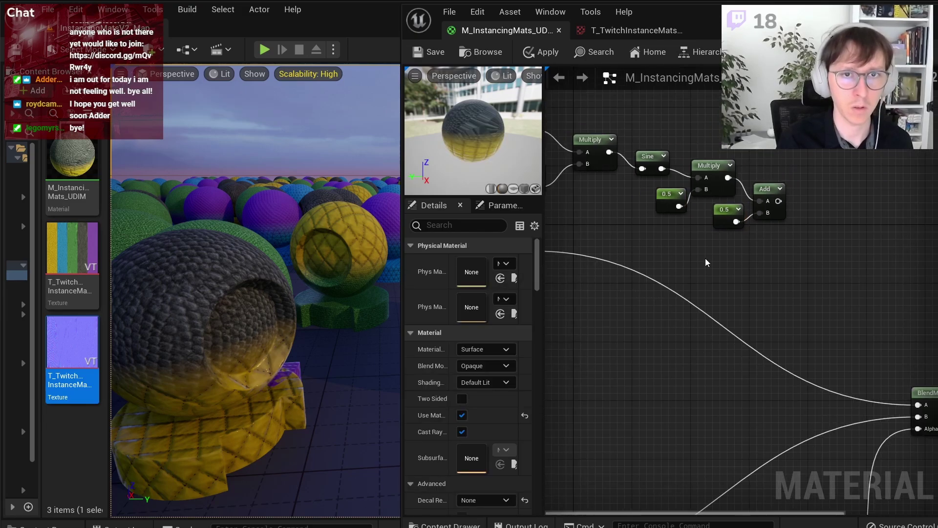
pyautogui.moveTo(920, 136); pyautogui.dragTo(620, 232)
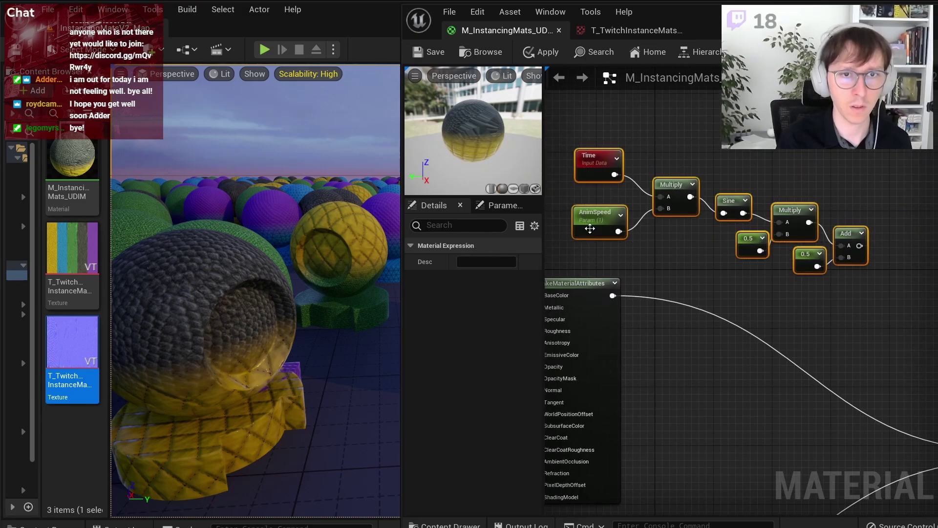
pyautogui.moveTo(590, 220); pyautogui.dragTo(629, 181, button='right')
pyautogui.click(708, 269)
pyautogui.write('Animated transition (0-1 range)')
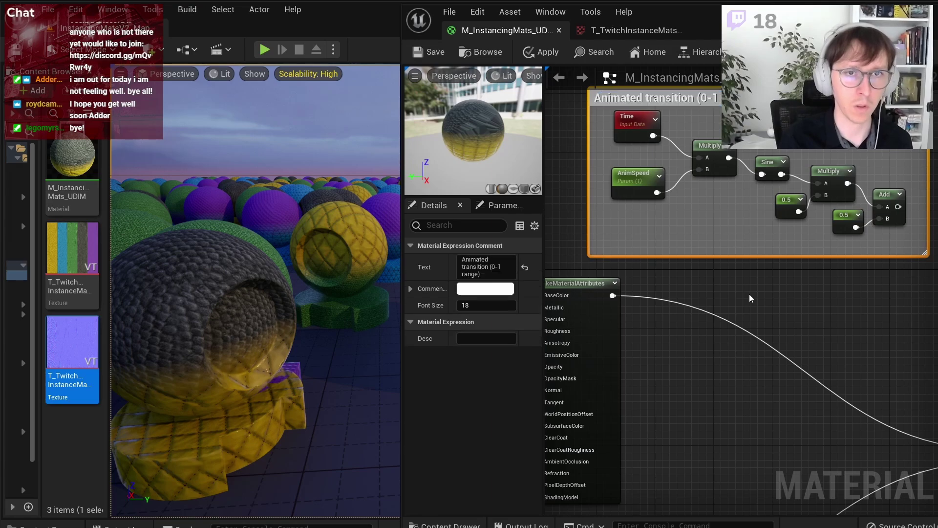
pyautogui.click(751, 298)
# Step: Wire the Add output into the BlendMaterialAttributes Alpha input
pyautogui.moveTo(827, 265); pyautogui.dragTo(717, 308, button='right')
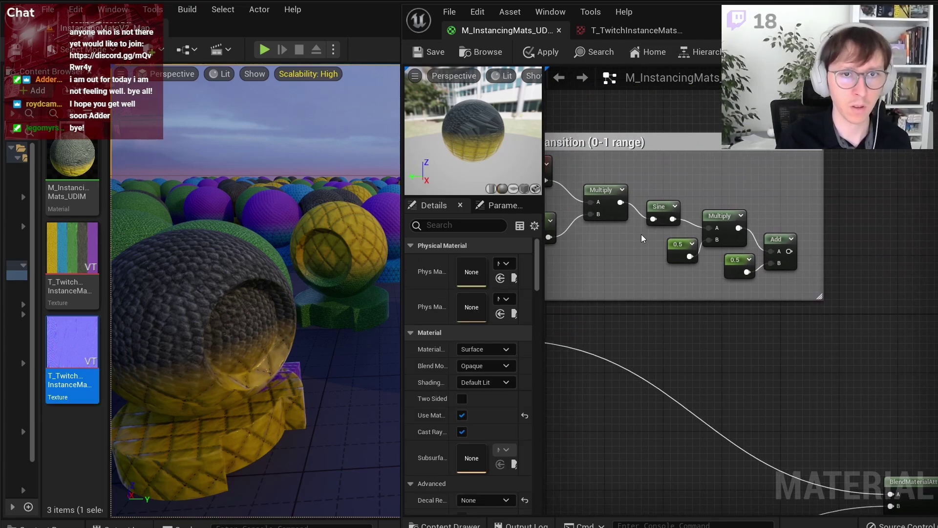
pyautogui.scroll(2, 674, 200)
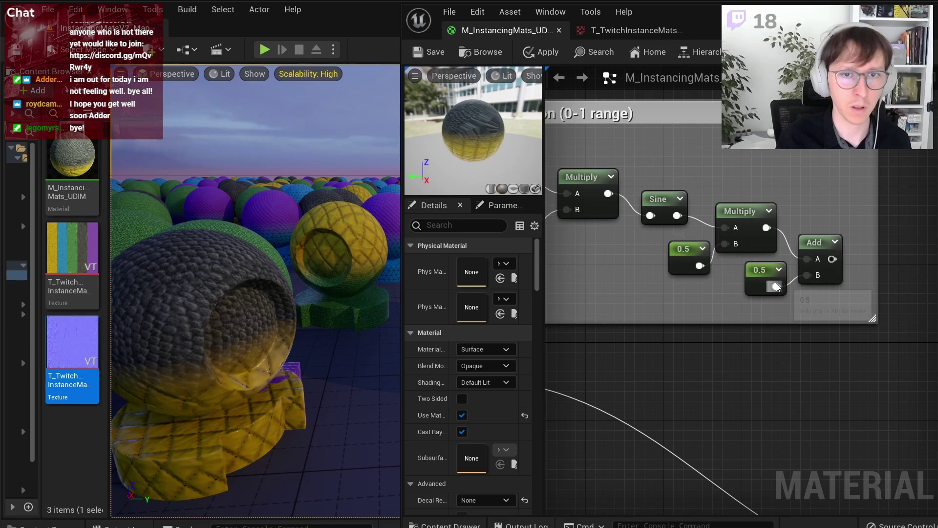
pyautogui.moveTo(707, 285); pyautogui.dragTo(826, 288, button='right')
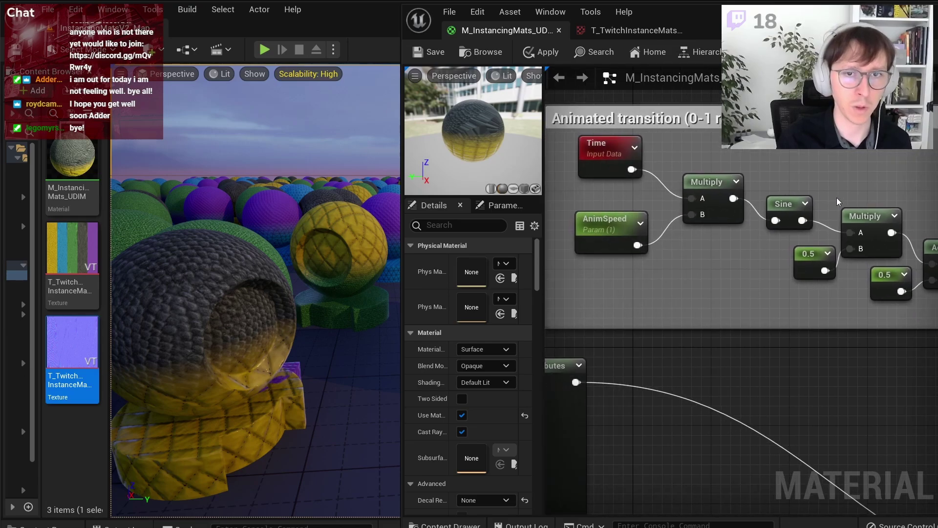
pyautogui.moveTo(837, 197); pyautogui.dragTo(771, 176, button='right')
pyautogui.scroll(-2, 770, 171)
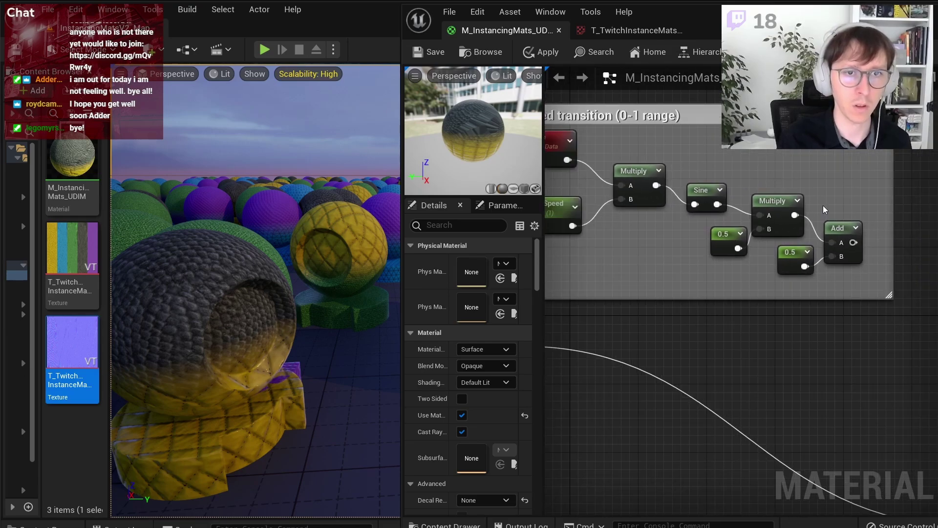
pyautogui.scroll(-3, 706, 178)
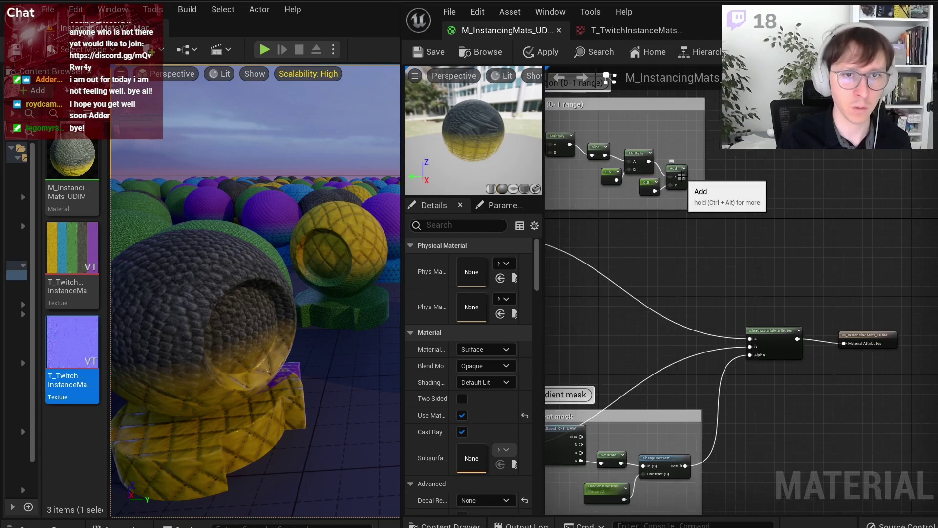
pyautogui.moveTo(683, 177); pyautogui.dragTo(752, 357)
pyautogui.scroll(3, 853, 211)
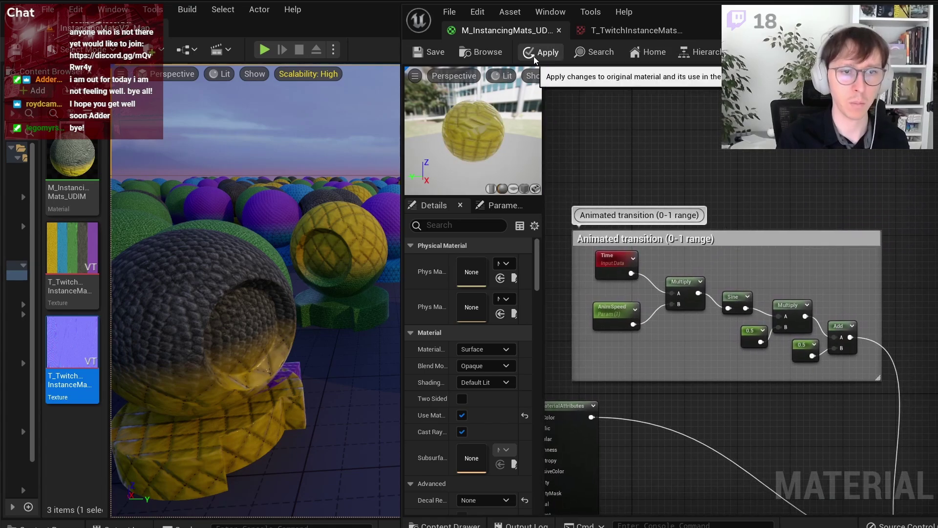
# Step: Apply the material and set AnimSpeed's default value to 0.3
pyautogui.click(534, 56)
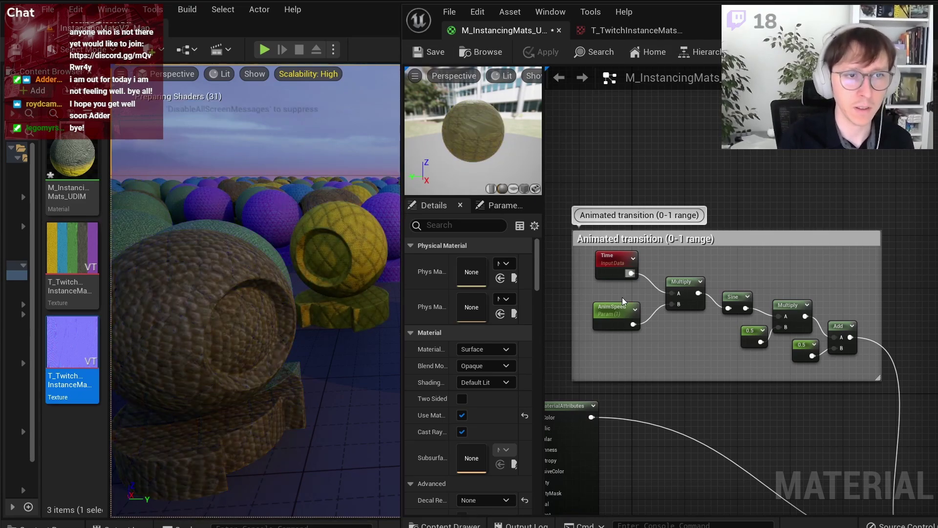
pyautogui.click(614, 310)
pyautogui.click(485, 296)
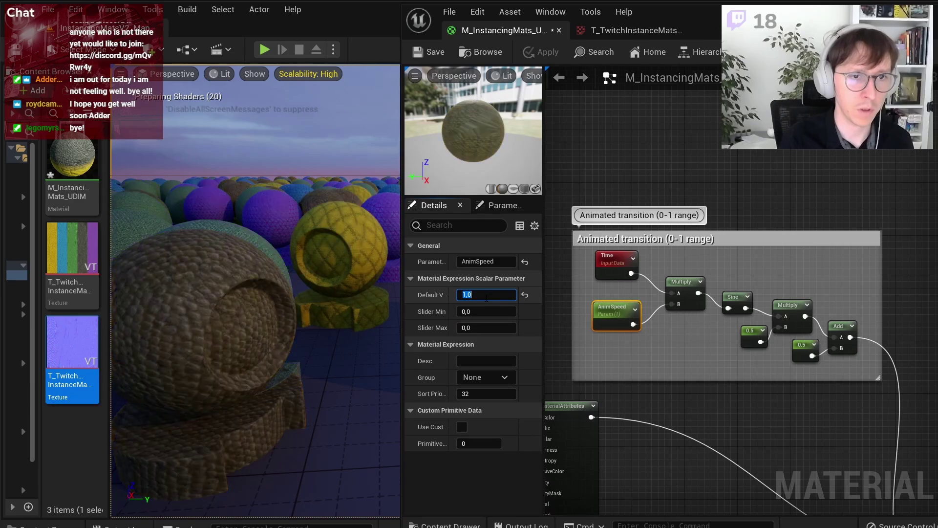
pyautogui.write('0,3')
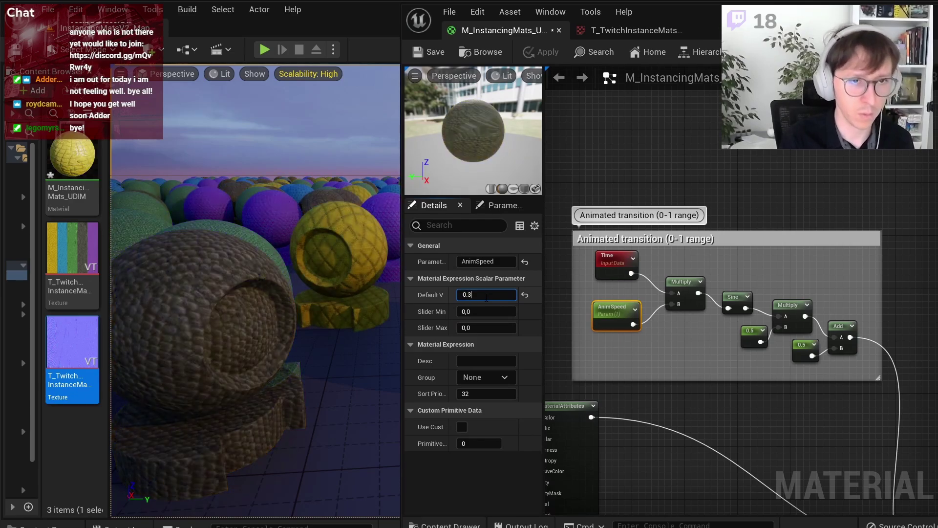
pyautogui.press('Return')
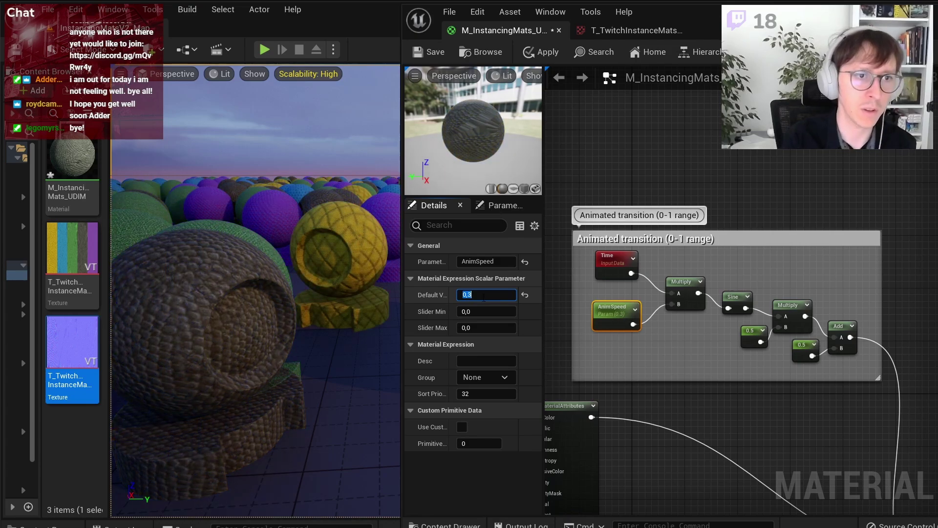
# Step: Watch the spheres cycle up close, then lower AnimSpeed to 0.15
pyautogui.moveTo(217, 251); pyautogui.dragTo(228, 250, button='right')
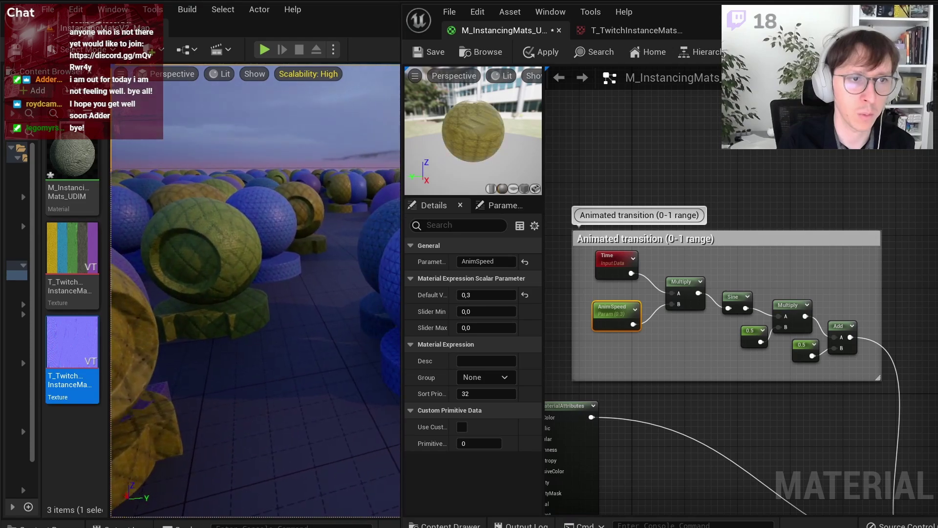
pyautogui.moveTo(228, 250); pyautogui.dragTo(277, 244, button='right')
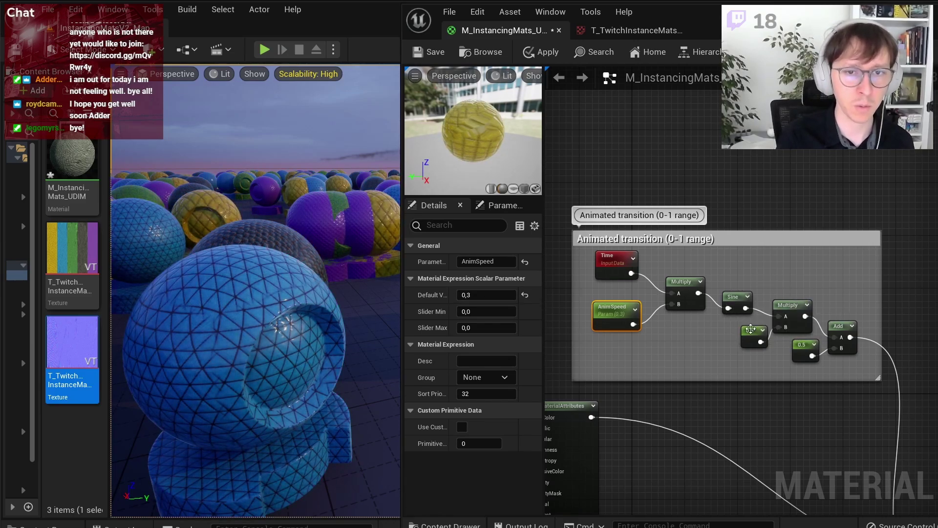
pyautogui.moveTo(291, 247); pyautogui.dragTo(291, 248, button='right')
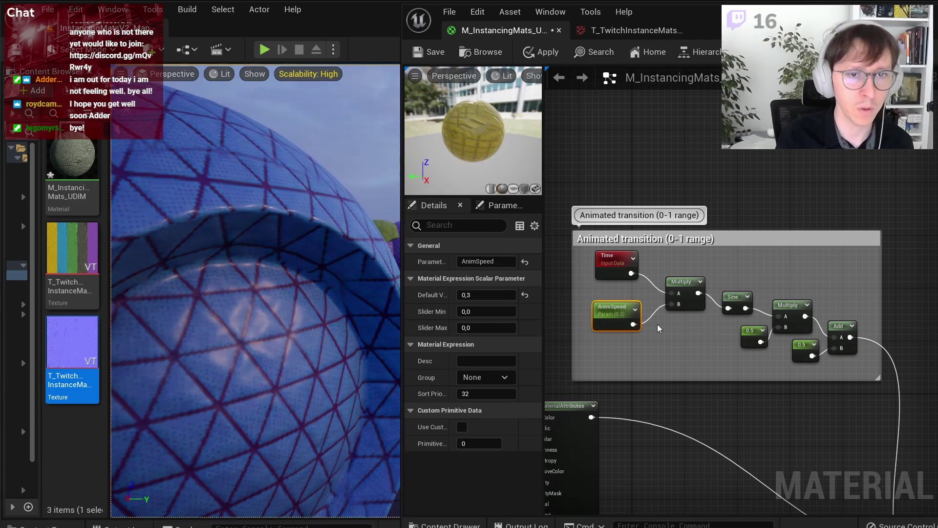
pyautogui.click(496, 295)
pyautogui.write('0,15')
pyautogui.press('Return')
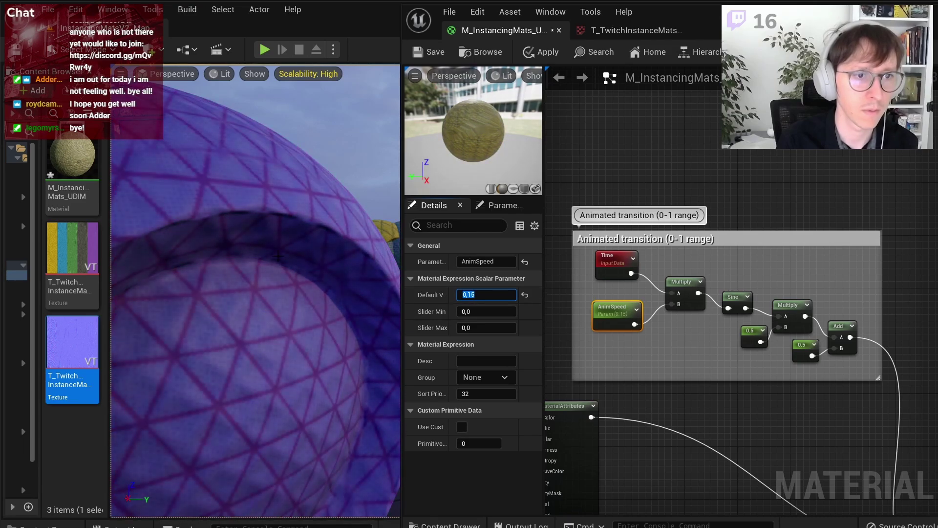
# Step: Bring the UDIM texture nodes back into view and select the yellow Texture Sample
pyautogui.scroll(-5, 313, 220)
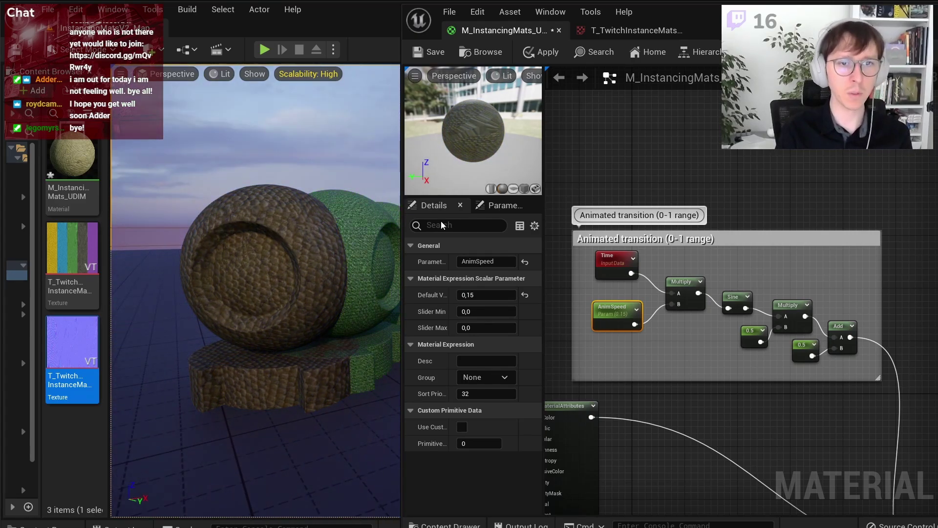
pyautogui.scroll(-3, 746, 272)
pyautogui.moveTo(745, 272); pyautogui.dragTo(882, 209, button='right')
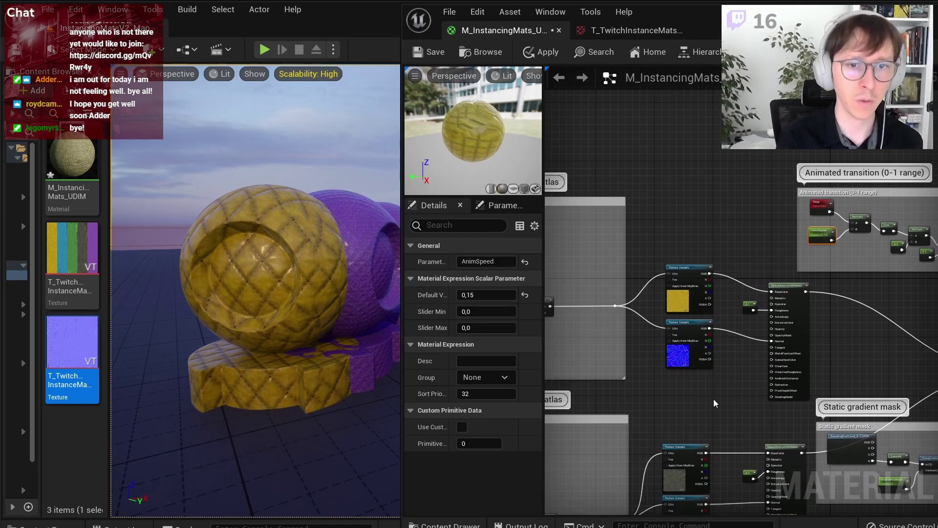
pyautogui.scroll(3, 849, 209)
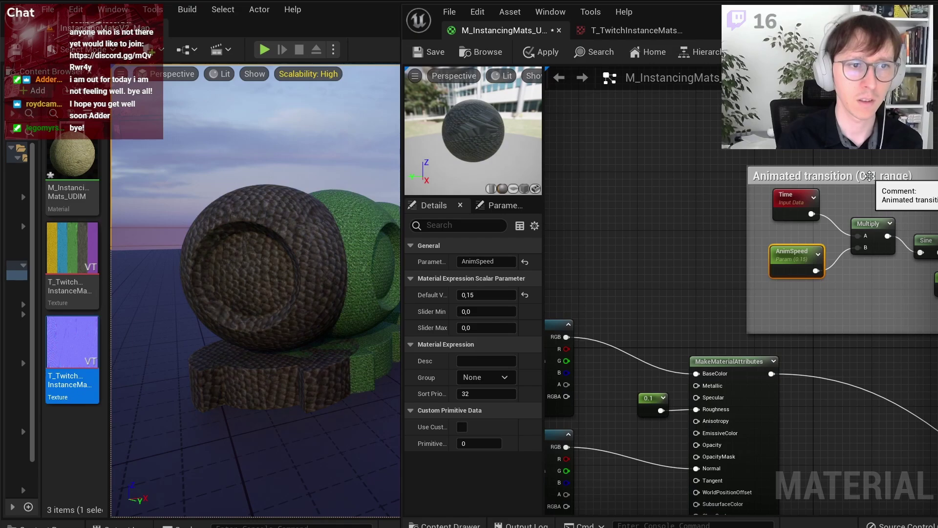
pyautogui.scroll(-4, 870, 175)
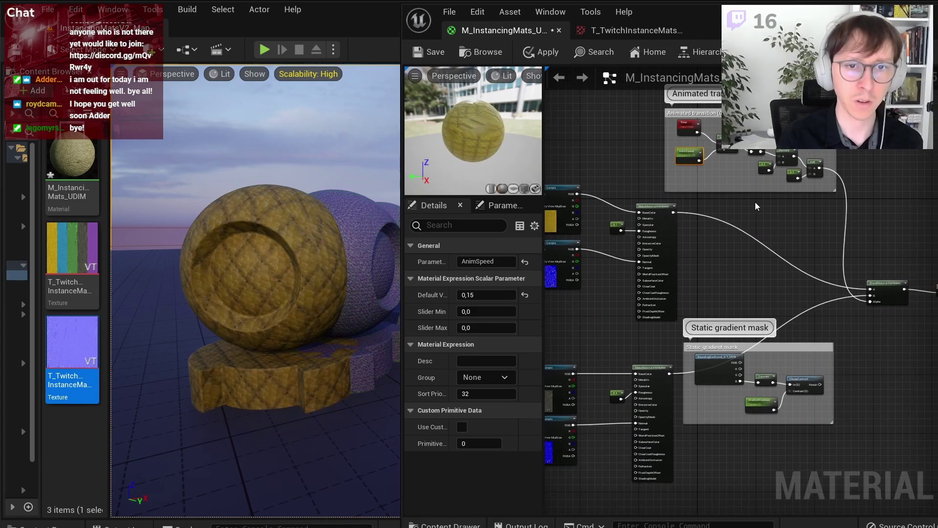
pyautogui.moveTo(755, 201); pyautogui.dragTo(808, 207, button='right')
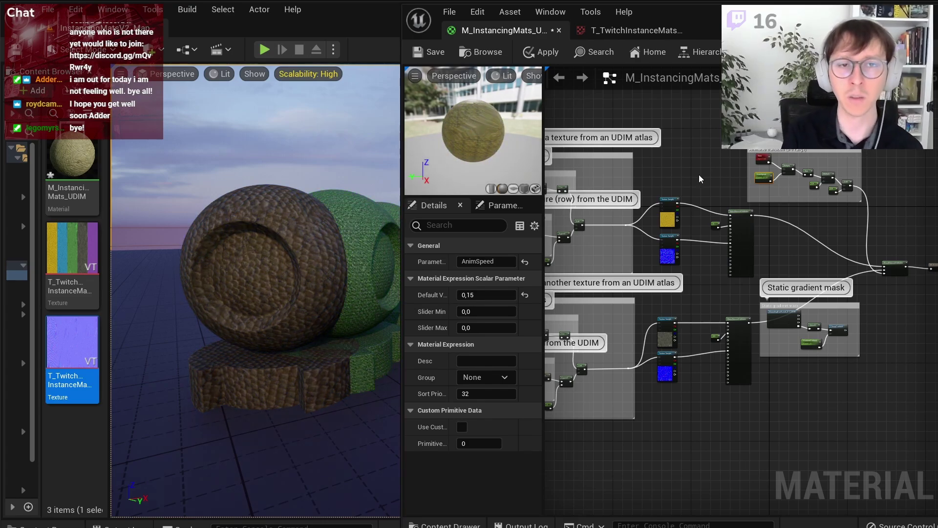
pyautogui.scroll(5, 617, 220)
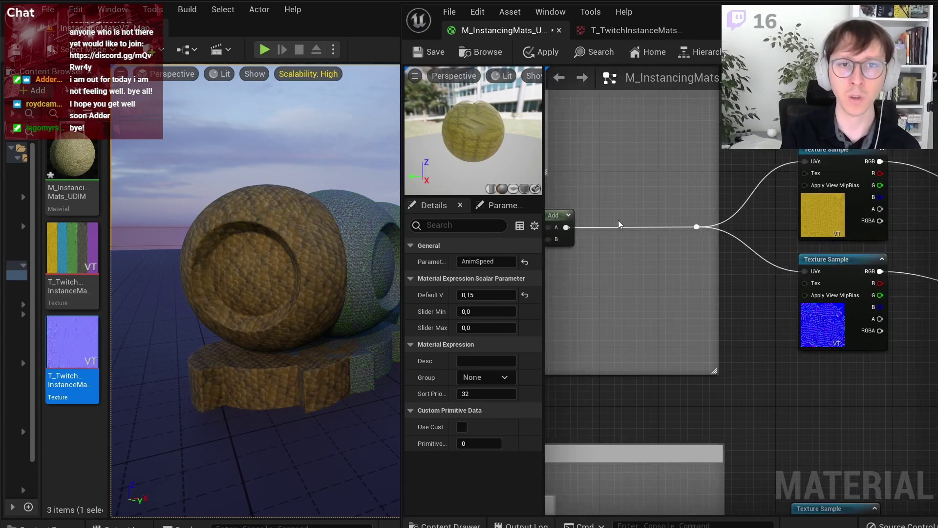
pyautogui.click(814, 224)
pyautogui.doubleClick(471, 370)
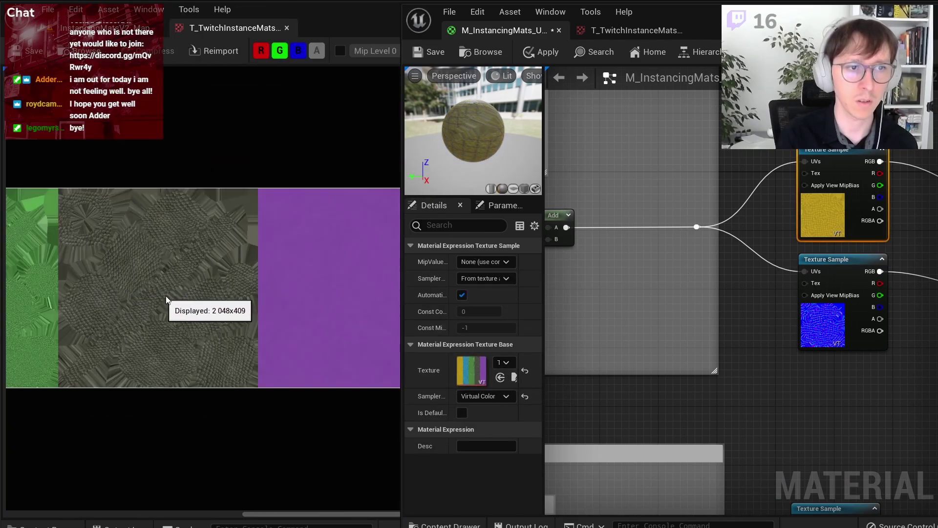
pyautogui.scroll(-2, 166, 299)
pyautogui.scroll(-2, 166, 296)
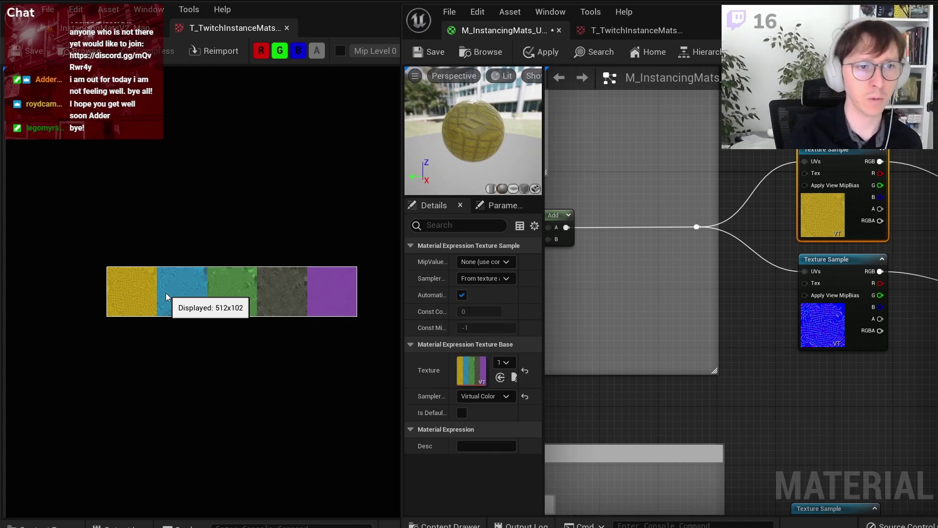
pyautogui.scroll(-5, 112, 299)
pyautogui.scroll(5, 262, 294)
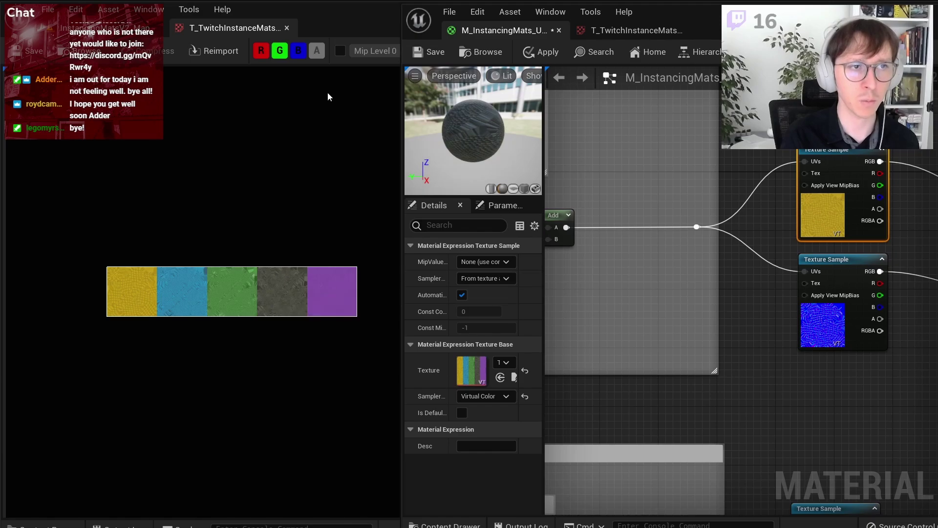
pyautogui.middleClick(256, 31)
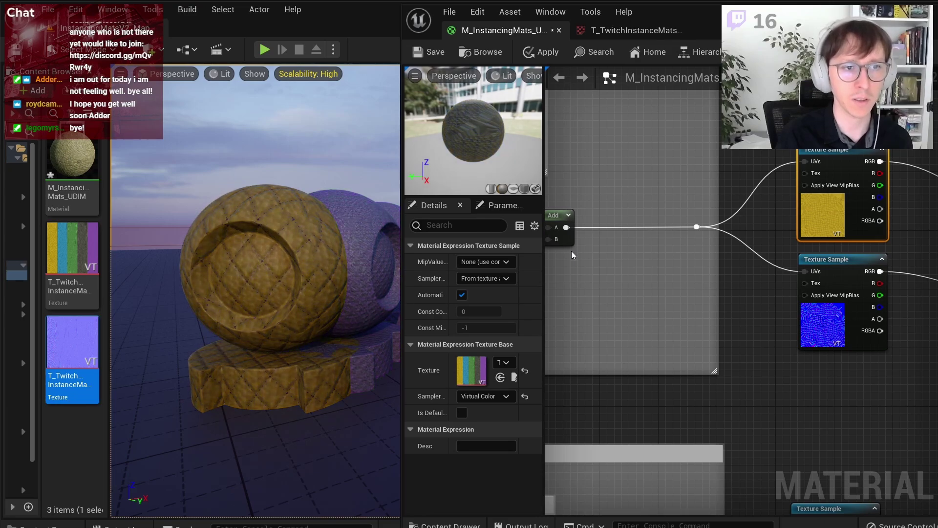
# Step: Fly close to the test sphere, pan the graph to Frac and Append, then bring up the notes
pyautogui.moveTo(339, 292); pyautogui.dragTo(316, 287, button='right')
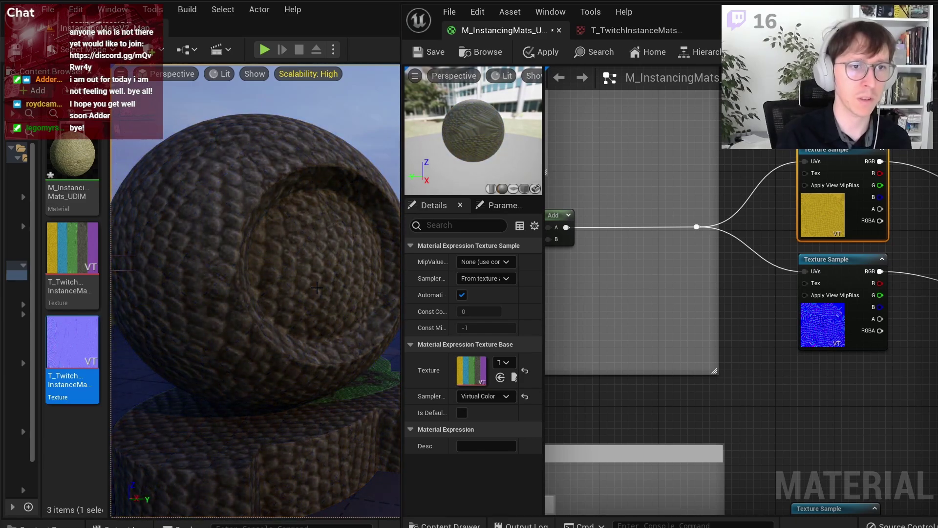
pyautogui.scroll(-1, 632, 273)
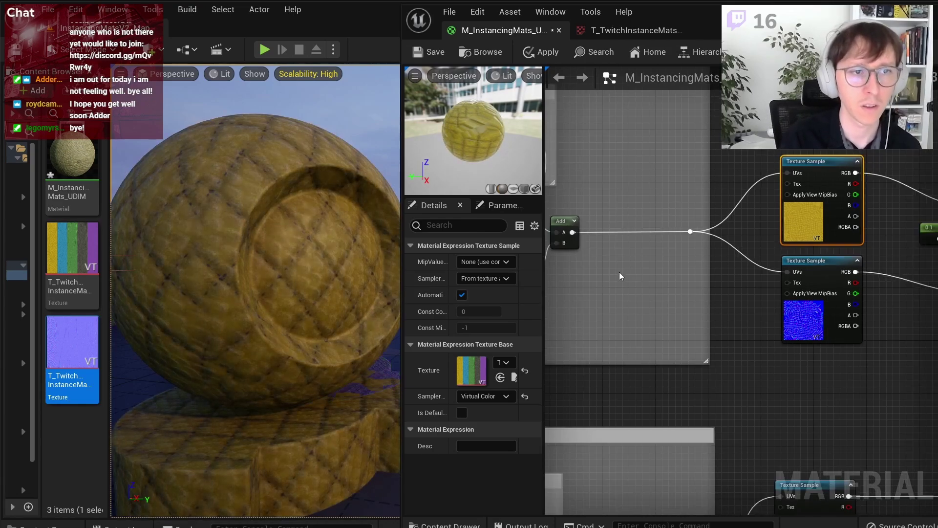
pyautogui.moveTo(619, 273); pyautogui.dragTo(703, 279, button='right')
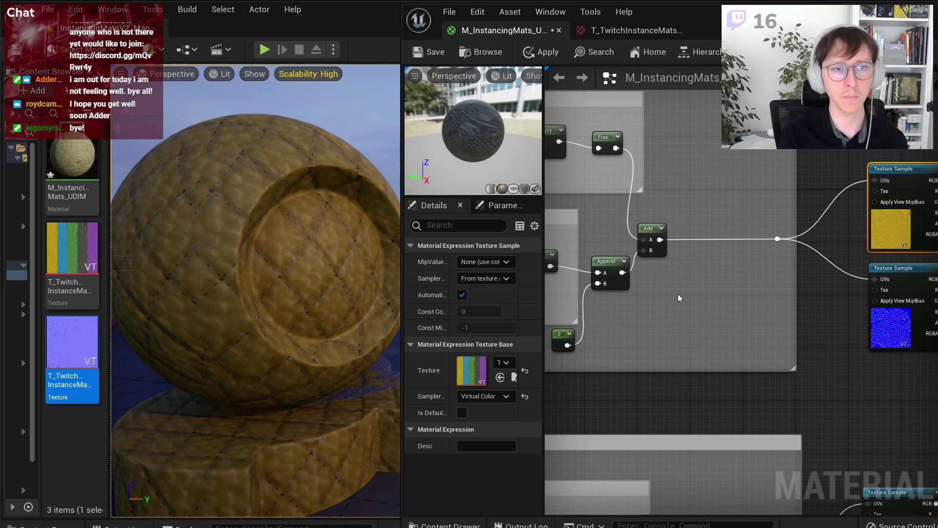
pyautogui.hotkey('alt', 'Tab')
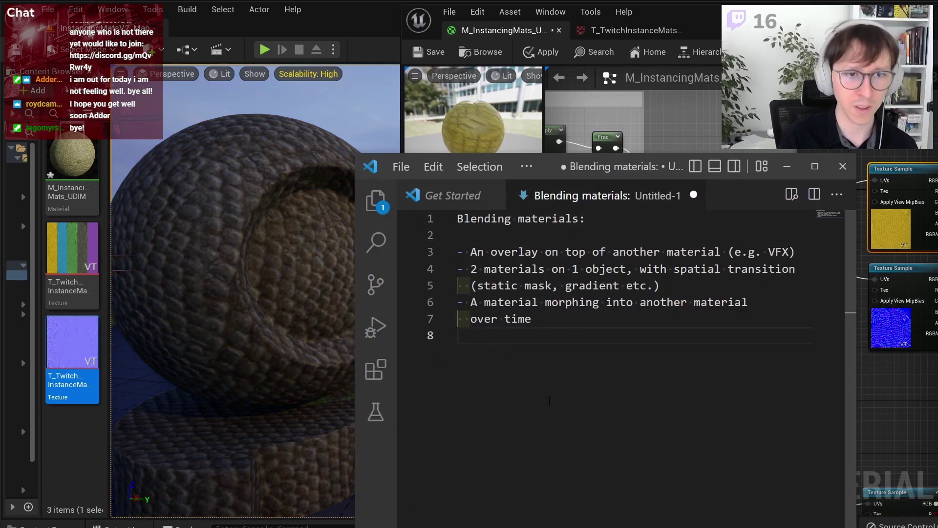
# Step: Highlight the note lines about materials morphing over time, then minimize VS Code
pyautogui.moveTo(533, 320); pyautogui.dragTo(465, 304)
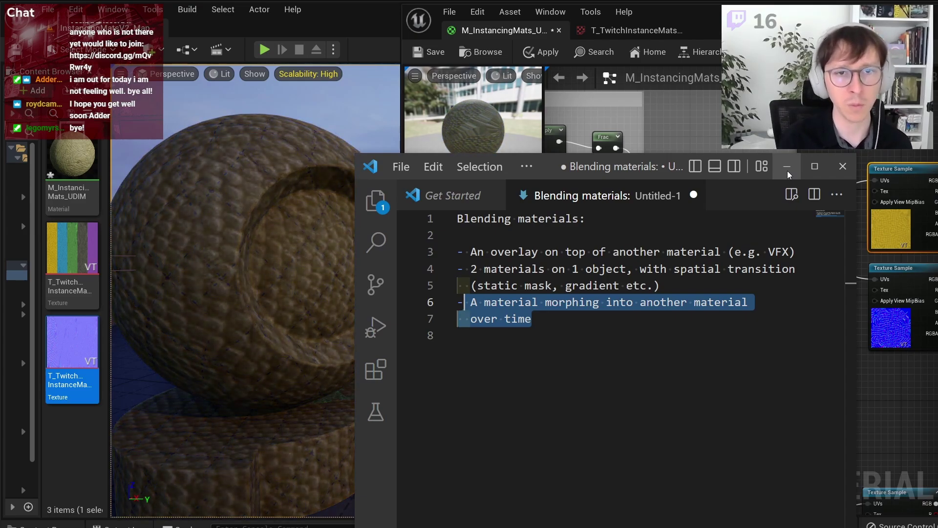
pyautogui.click(788, 171)
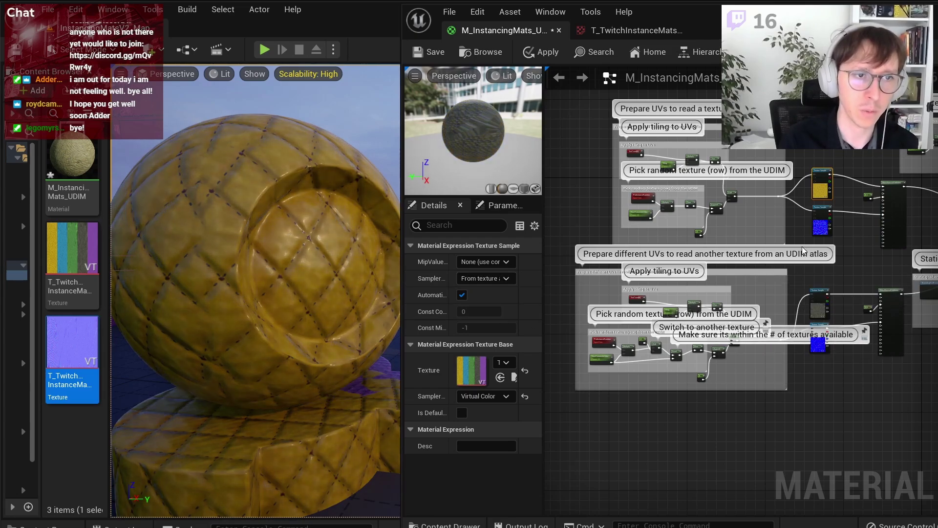
# Step: Pan and zoom across the UDIM comment groups to the second UV preparation group
pyautogui.moveTo(803, 251); pyautogui.dragTo(738, 315, button='right')
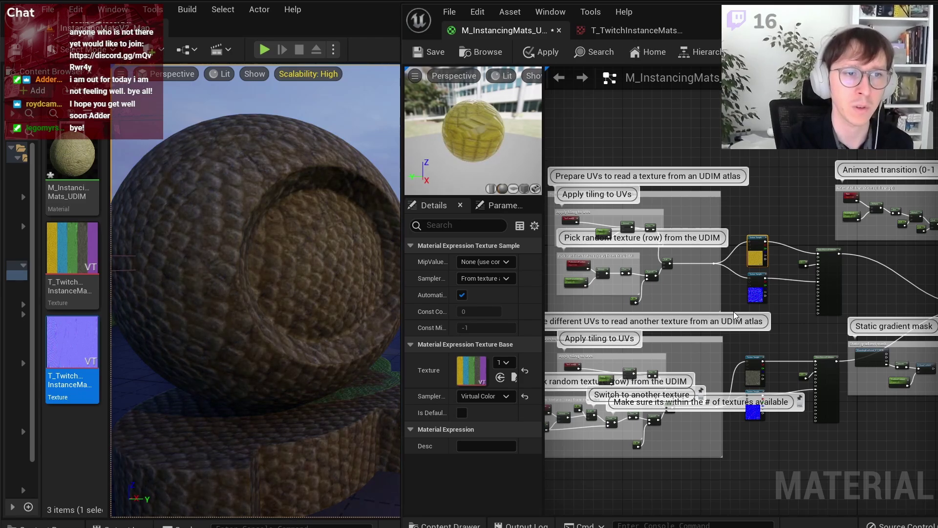
pyautogui.scroll(1, 733, 310)
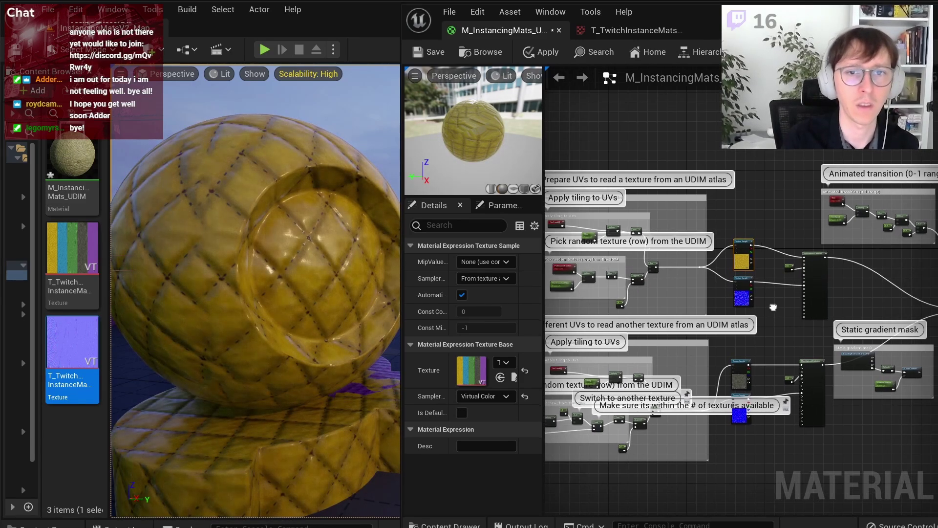
pyautogui.scroll(1, 763, 308)
pyautogui.scroll(1, 763, 308)
pyautogui.scroll(1, 777, 342)
pyautogui.scroll(2, 767, 389)
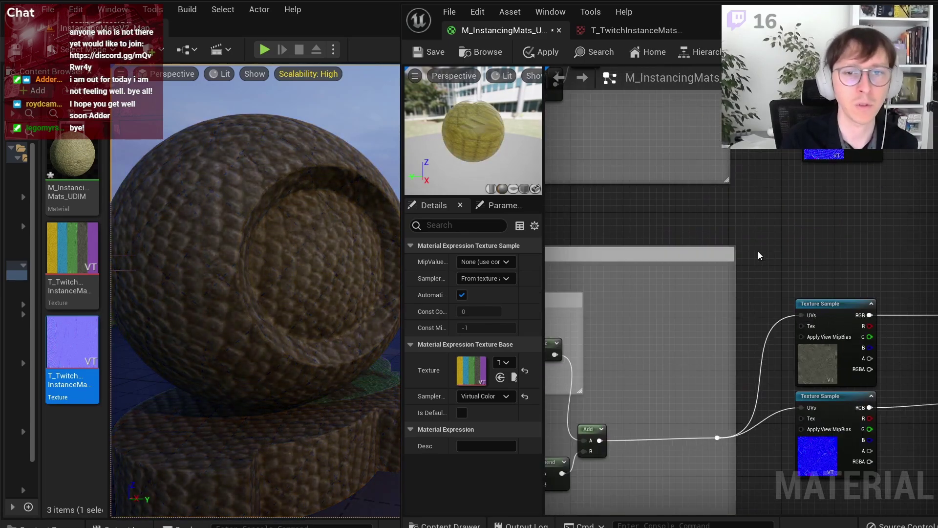
pyautogui.scroll(-2, 758, 251)
pyautogui.scroll(-2, 825, 306)
pyautogui.scroll(1, 714, 271)
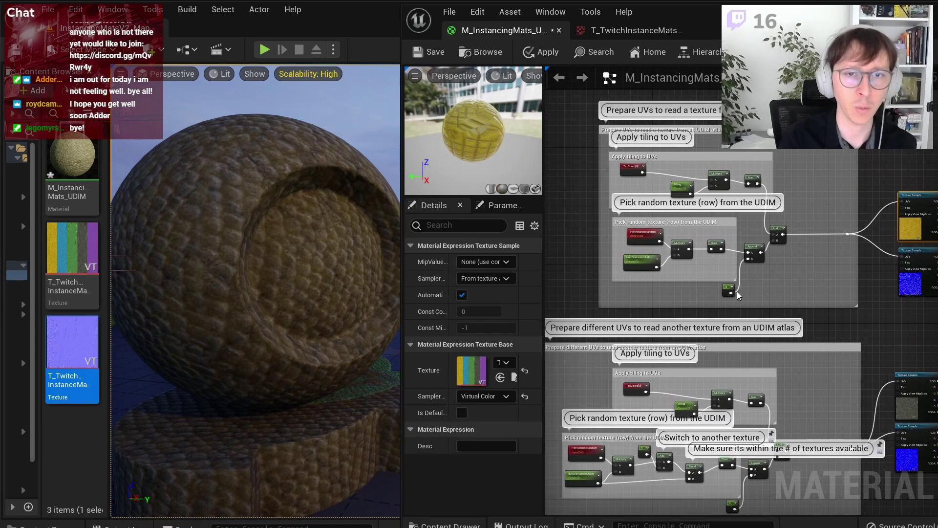
pyautogui.scroll(1, 728, 284)
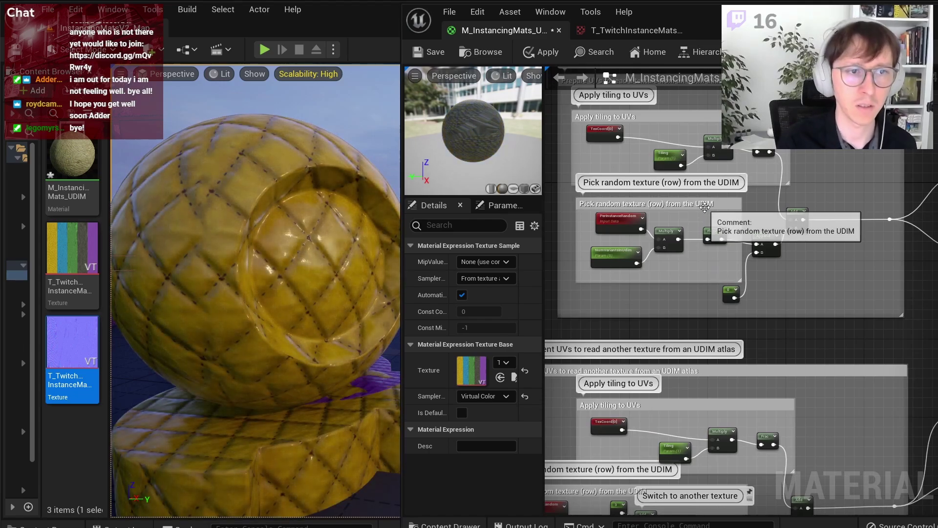
pyautogui.moveTo(599, 463); pyautogui.dragTo(679, 337, button='right')
pyautogui.scroll(1, 680, 336)
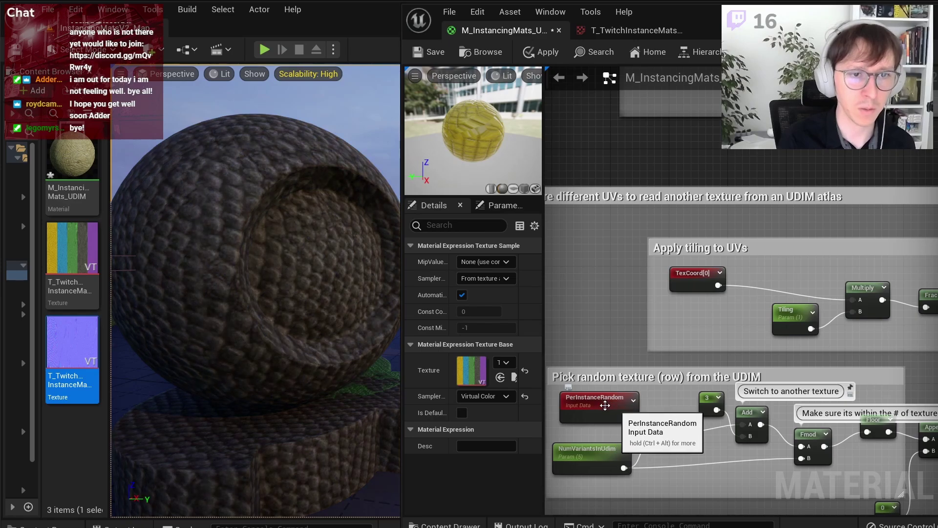
# Step: Bring the Pick random texture nodes into view and drag that comment group down
pyautogui.moveTo(720, 466); pyautogui.dragTo(647, 405, button='right')
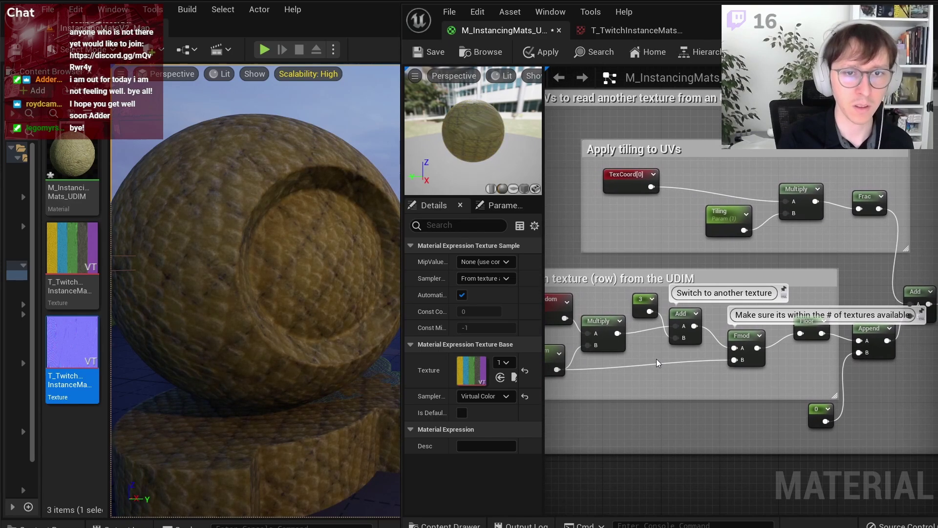
pyautogui.scroll(-2, 659, 360)
pyautogui.scroll(2, 705, 362)
pyautogui.moveTo(705, 361); pyautogui.dragTo(787, 382, button='right')
pyautogui.scroll(-1, 787, 382)
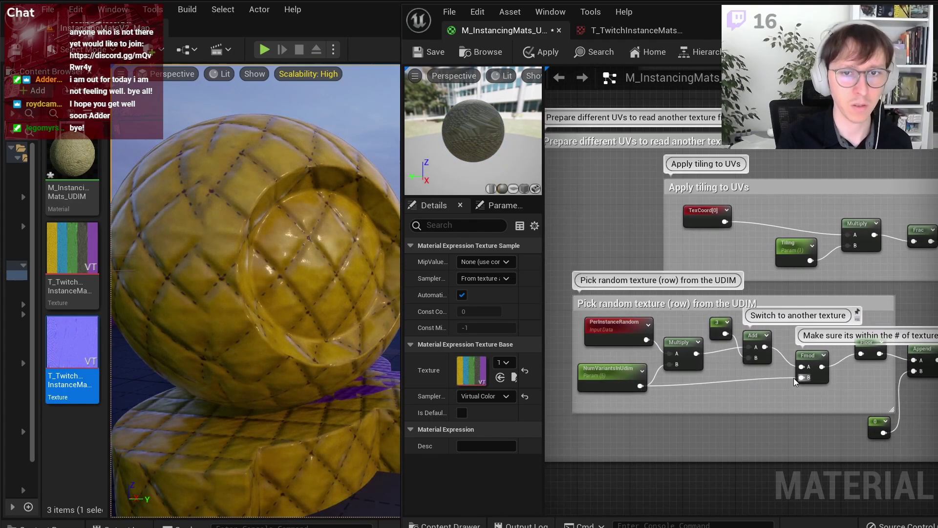
pyautogui.scroll(-1, 794, 378)
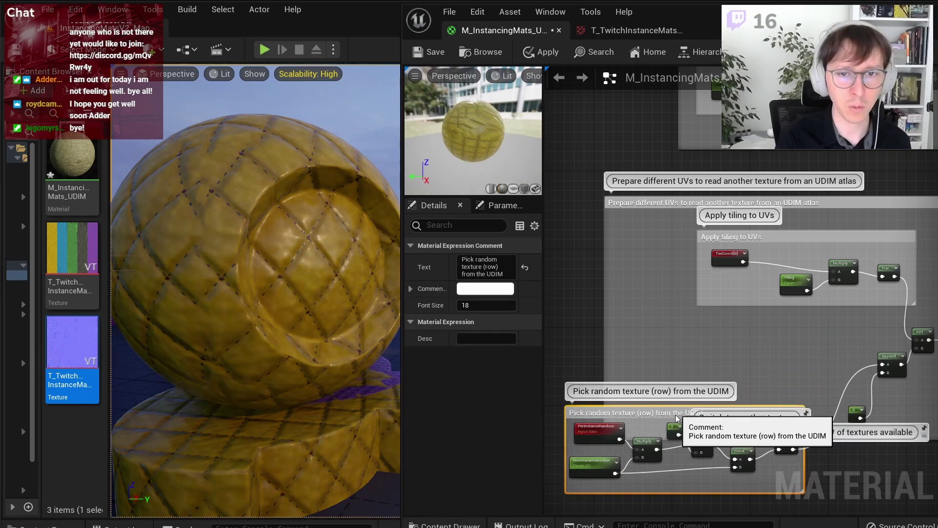
pyautogui.moveTo(742, 320)
pyautogui.mouseDown()
pyautogui.moveTo(725, 515)
pyautogui.moveTo(804, 312)
pyautogui.mouseUp()
pyautogui.scroll(2, 725, 514)
pyautogui.scroll(1, 686, 298)
# Step: Add a scalar parameter named ChoiceOfTexture and wire it into the Floor node
pyautogui.click(679, 300)
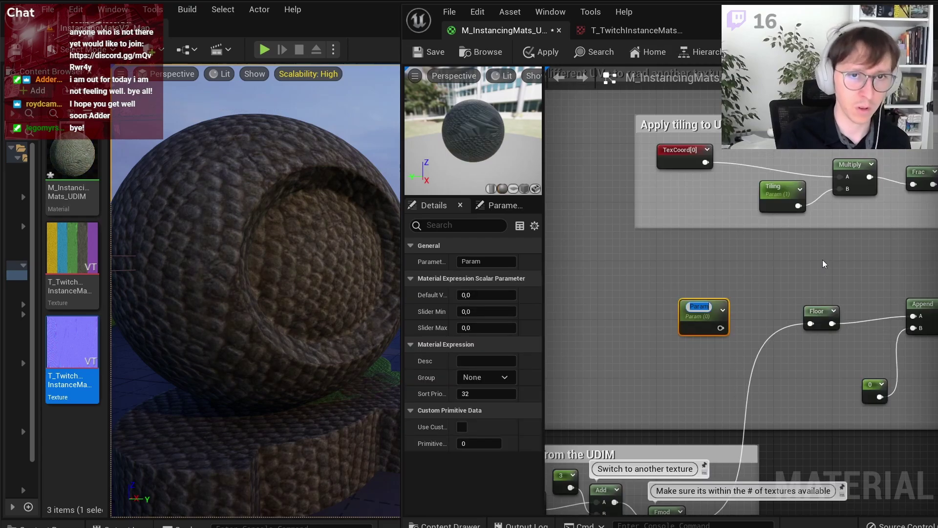
pyautogui.write('ChoiceOfT')
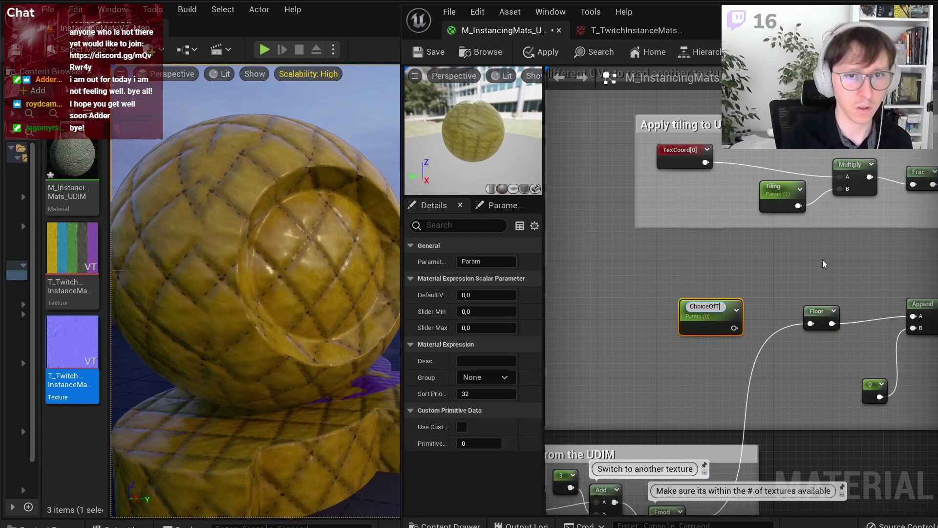
pyautogui.write('exture')
pyautogui.press('Return')
pyautogui.scroll(2, 844, 260)
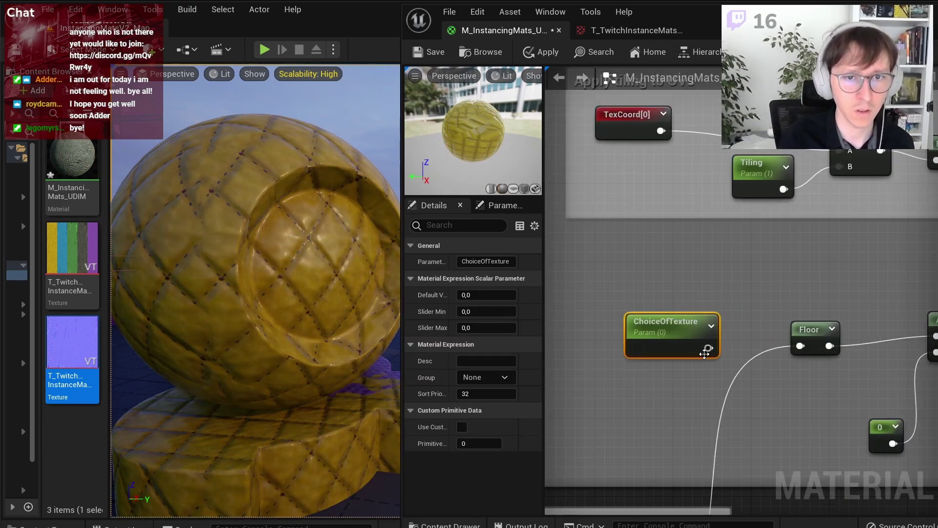
pyautogui.moveTo(708, 348); pyautogui.dragTo(801, 346)
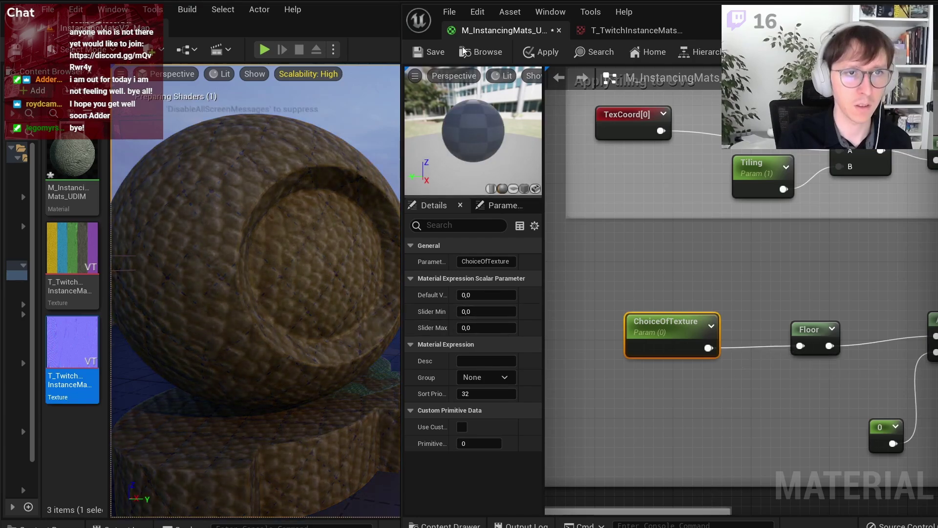
# Step: Save, raise ChoiceOfTexture's slider max to 1.143764, and apply the changes to the spheres
pyautogui.click(434, 54)
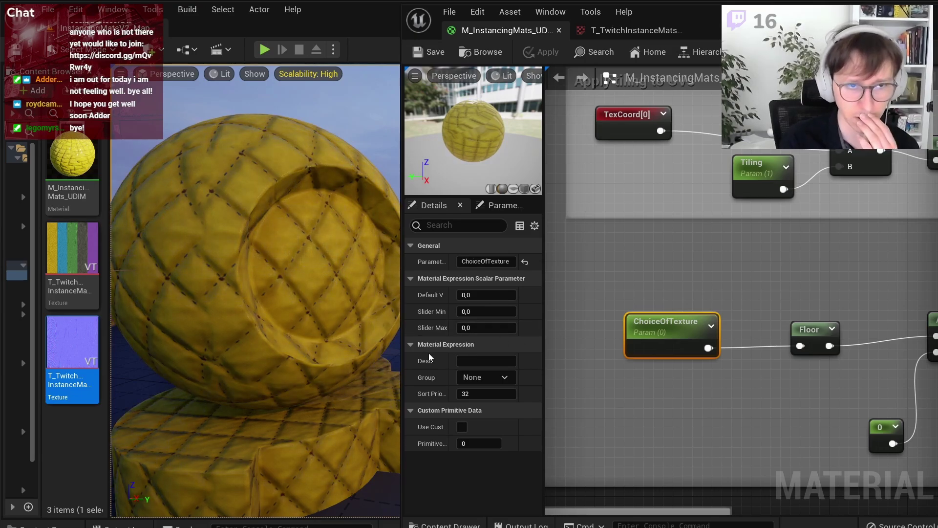
pyautogui.moveTo(362, 322); pyautogui.dragTo(363, 321, button='right')
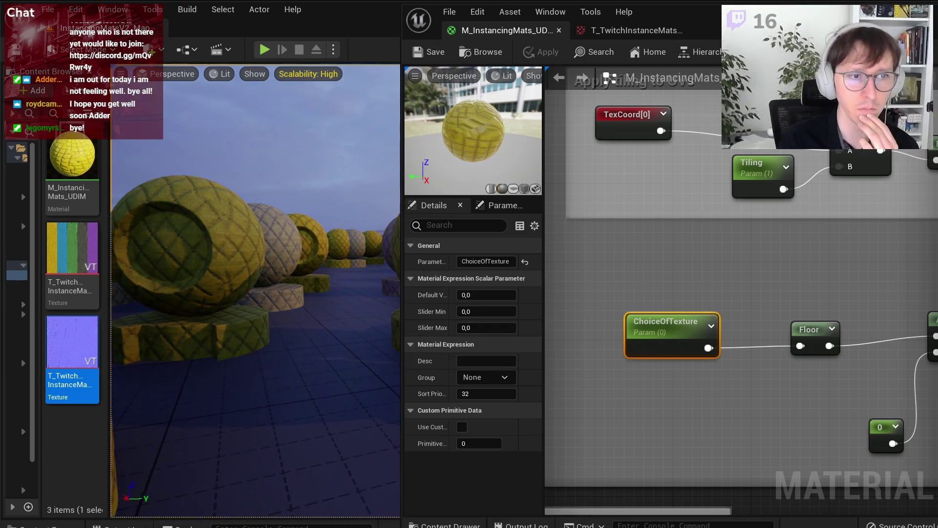
pyautogui.moveTo(276, 300); pyautogui.dragTo(275, 300, button='right')
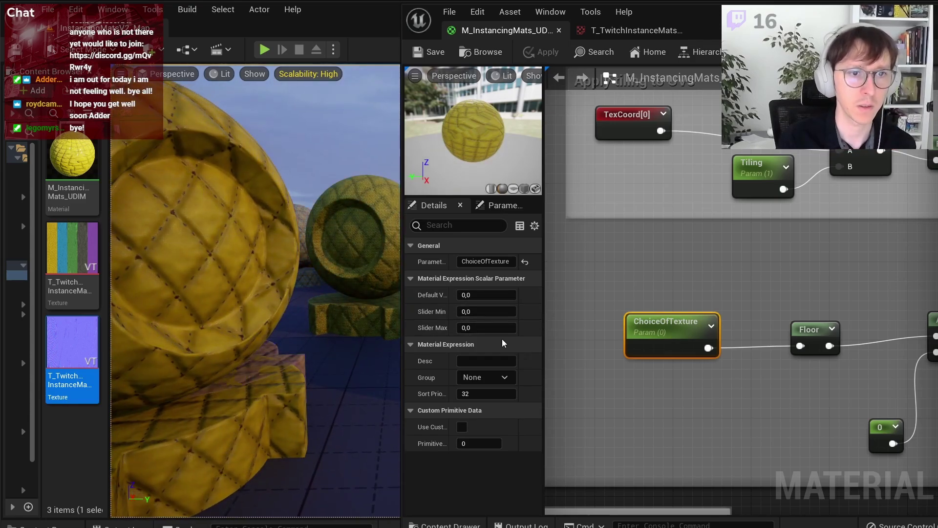
pyautogui.moveTo(486, 327); pyautogui.dragTo(503, 328)
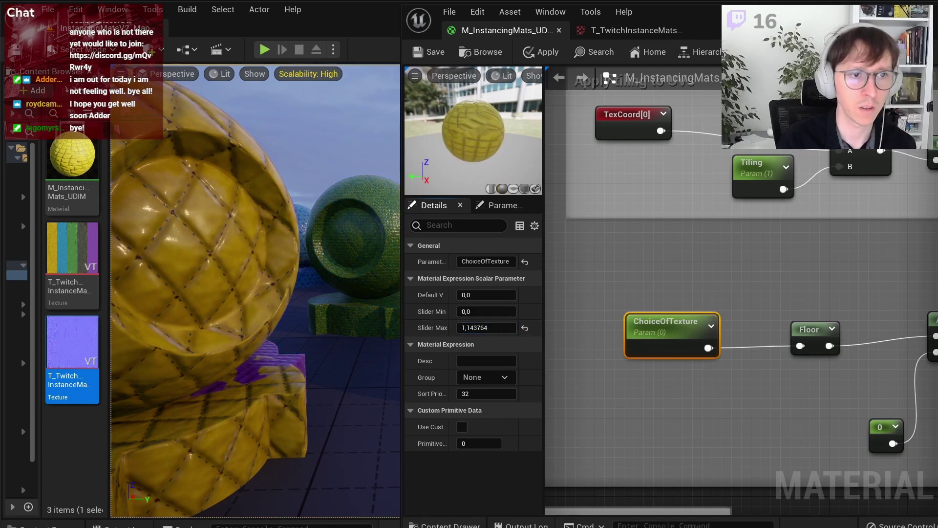
pyautogui.click(535, 50)
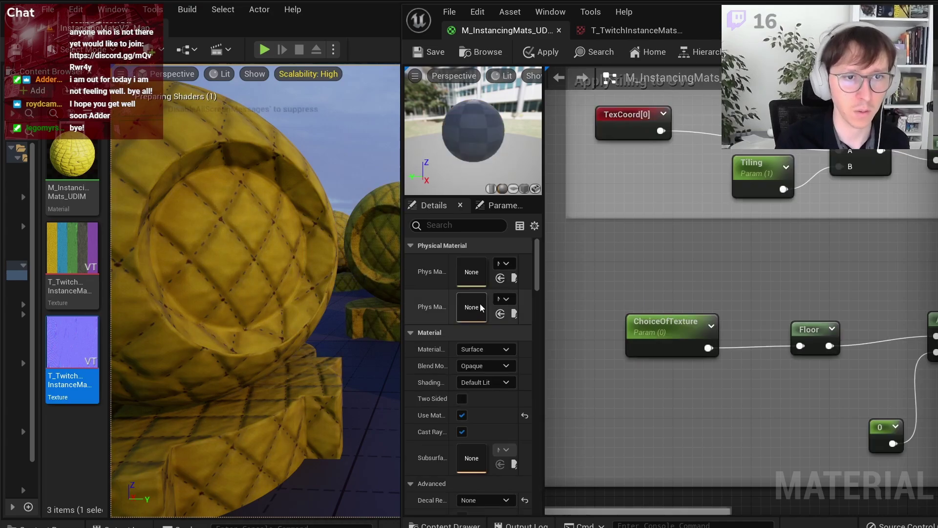
# Step: Set ChoiceOfTexture's default value to 1, then 2, swapping the sphere textures
pyautogui.click(604, 342)
pyautogui.click(630, 341)
pyautogui.moveTo(487, 295); pyautogui.dragTo(494, 294)
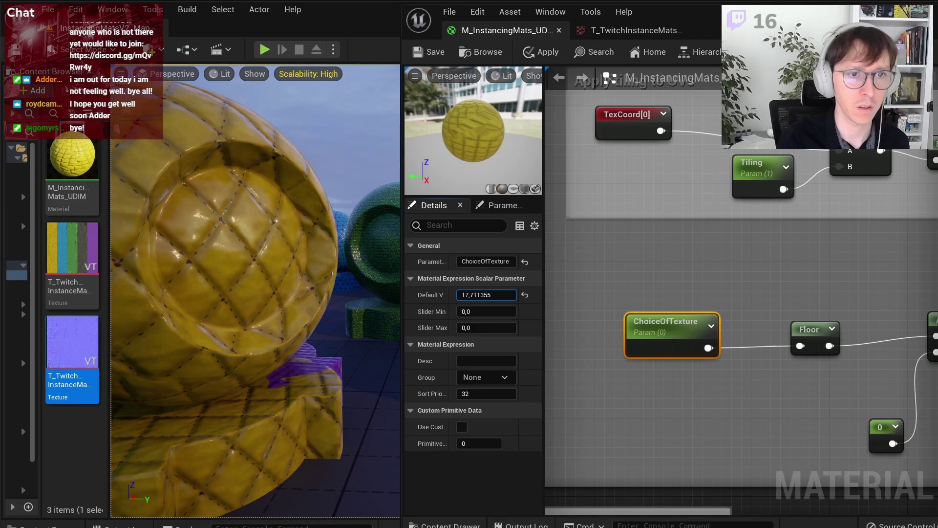
pyautogui.write('1')
pyautogui.press('Return')
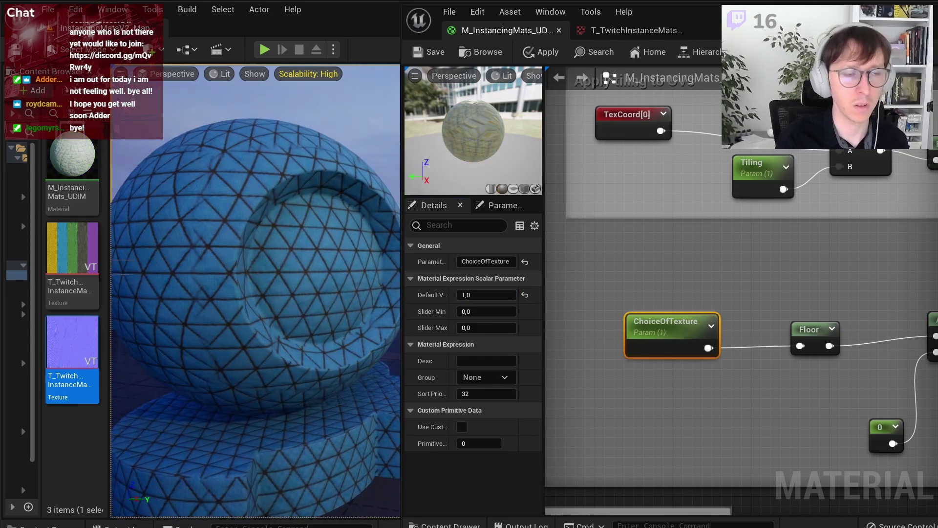
pyautogui.scroll(-5, 341, 288)
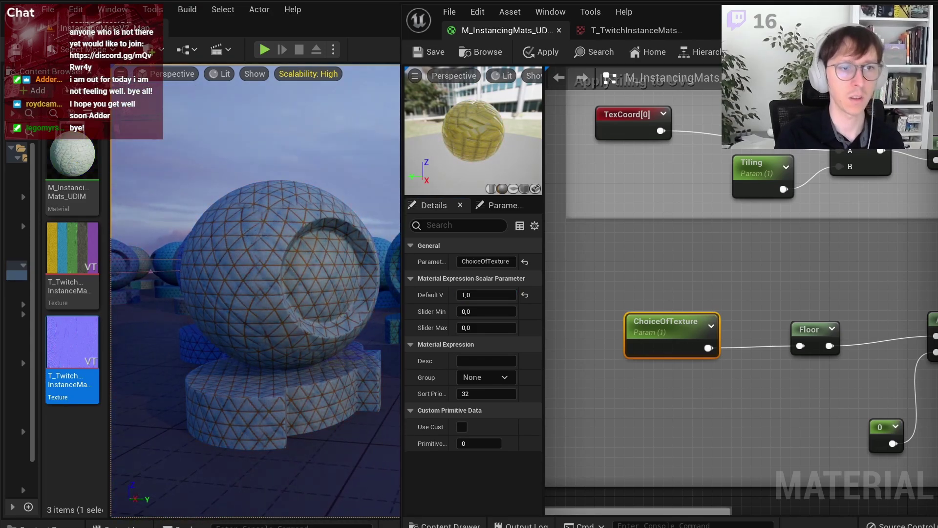
pyautogui.moveTo(294, 293); pyautogui.dragTo(261, 298)
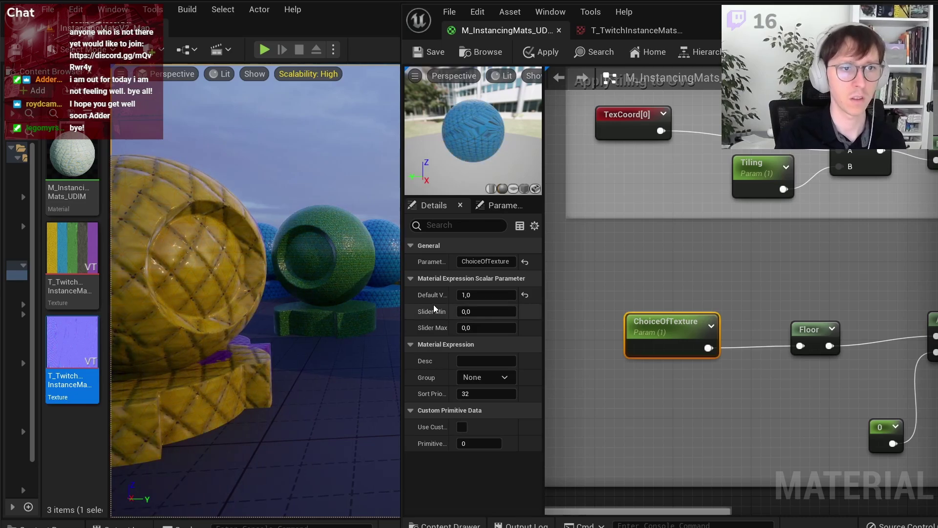
pyautogui.click(486, 295)
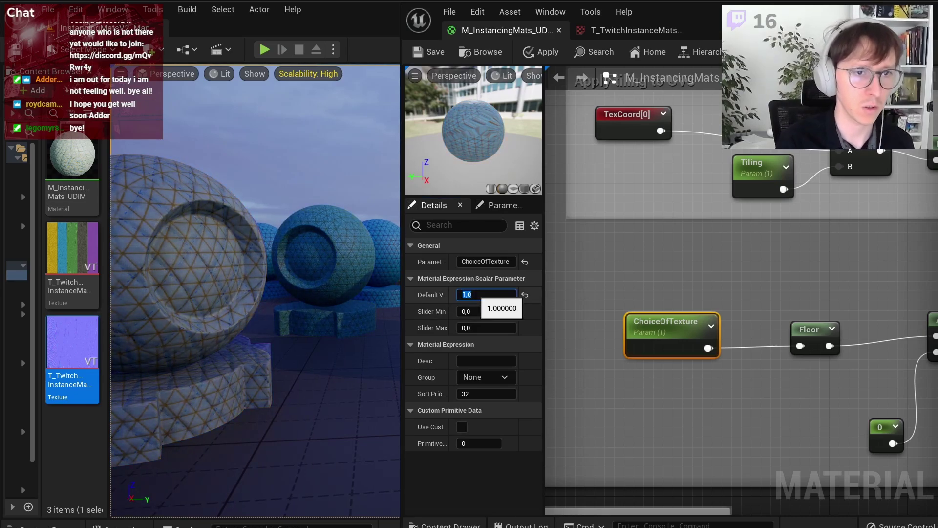
pyautogui.write('2')
pyautogui.press('Return')
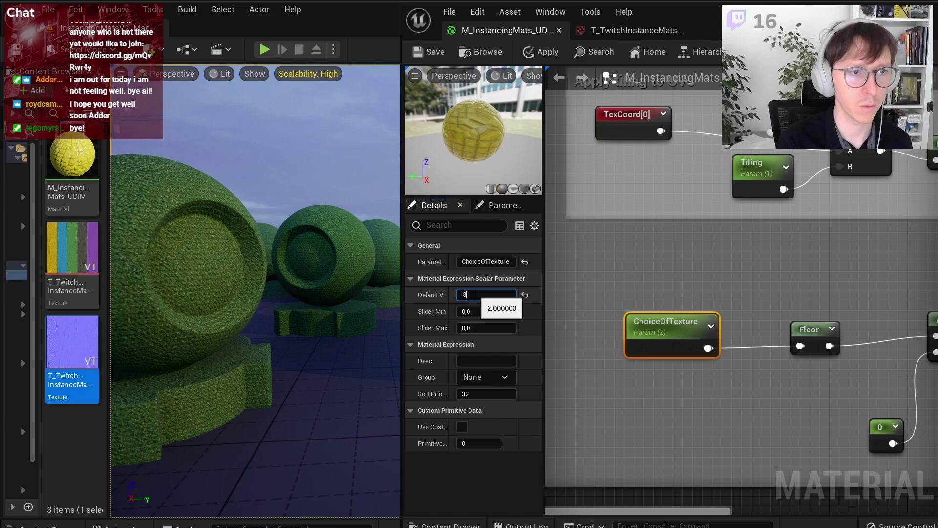
# Step: Cycle the default value through 5, 3 and 2, then back to 0
pyautogui.press('Return')
pyautogui.write('5')
pyautogui.press('Return')
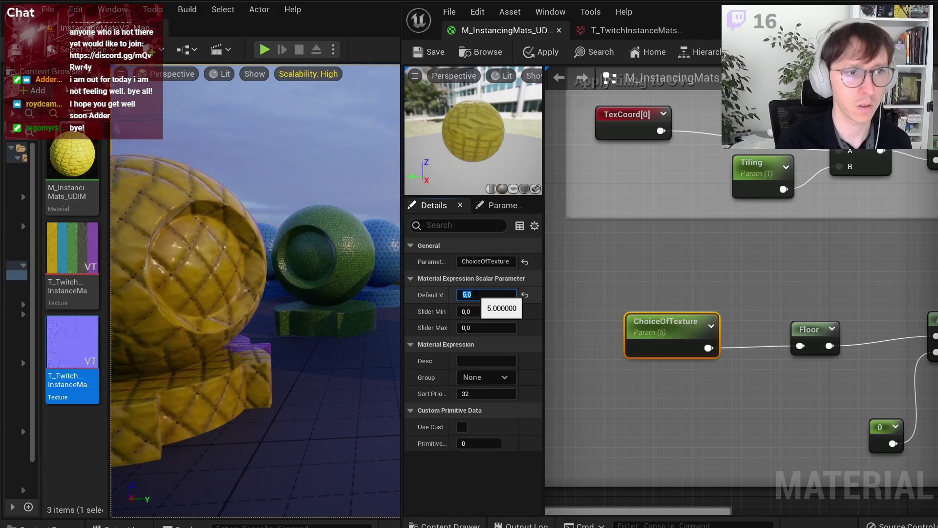
pyautogui.write('3')
pyautogui.press('Return')
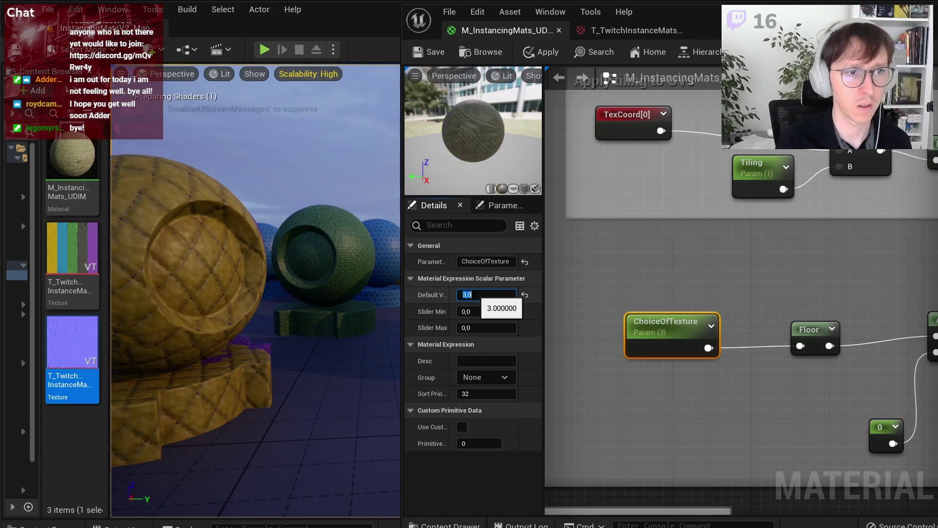
pyautogui.write('2')
pyautogui.press('Return')
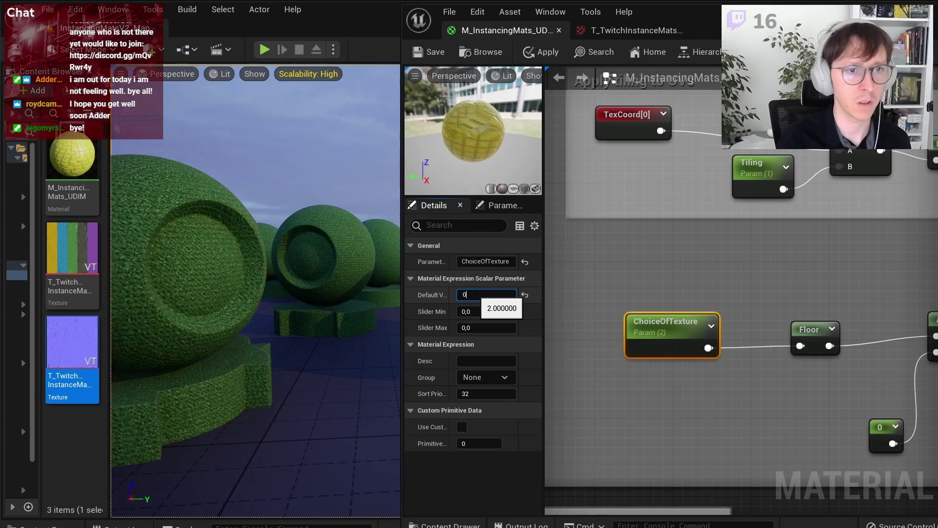
pyautogui.press('Return')
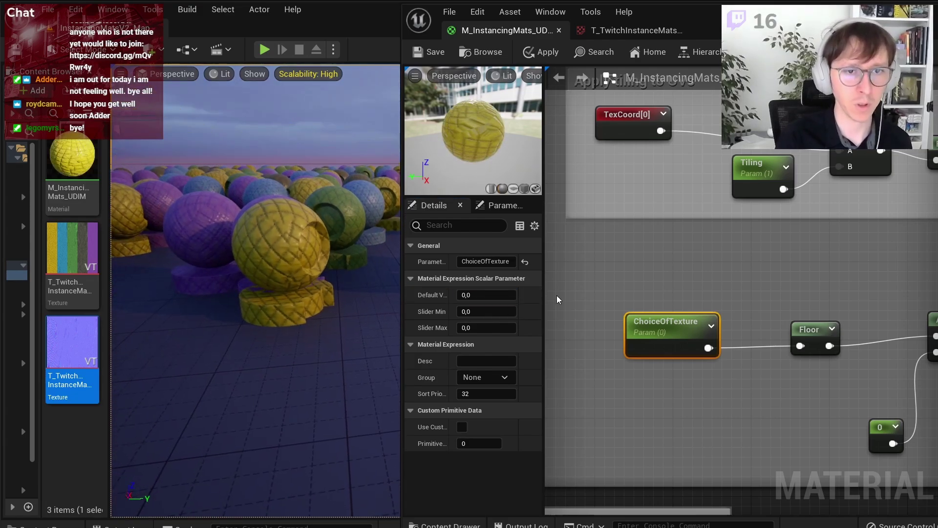
pyautogui.scroll(-1, 687, 305)
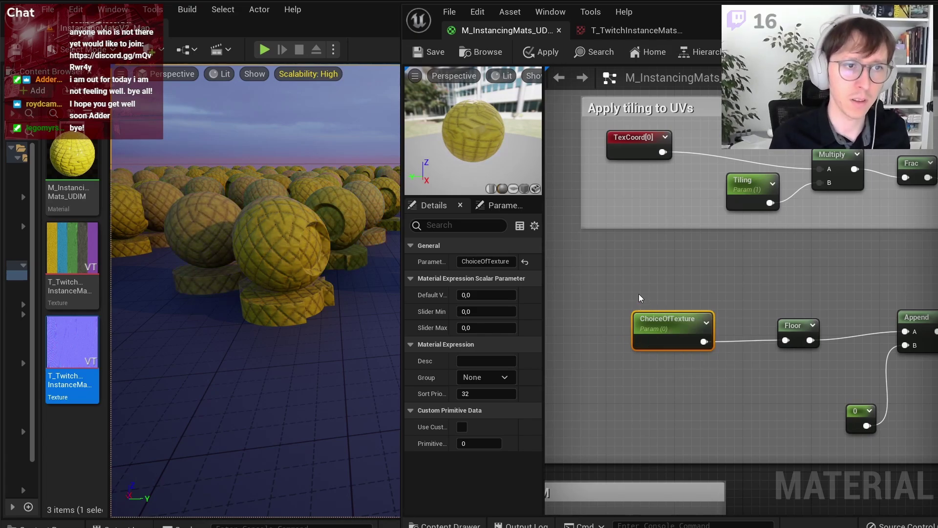
# Step: Enable Use Custom Primitive Data on ChoiceOfTexture, reading index 0
pyautogui.rightClick(662, 320)
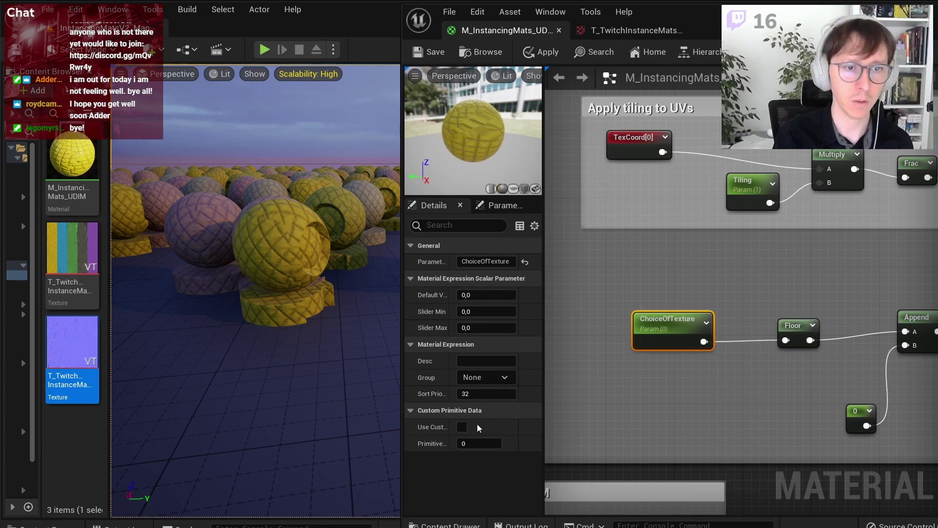
pyautogui.moveTo(456, 426); pyautogui.dragTo(474, 426)
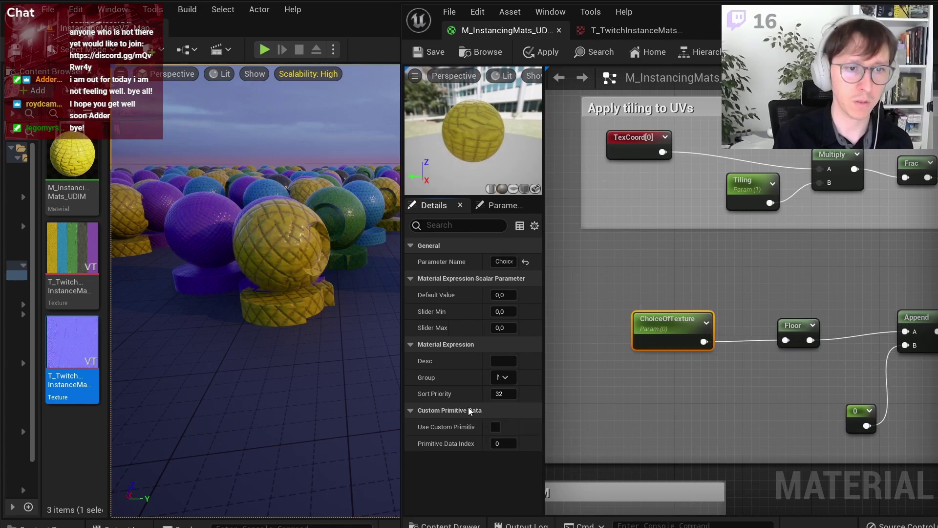
pyautogui.moveTo(483, 436); pyautogui.dragTo(461, 434)
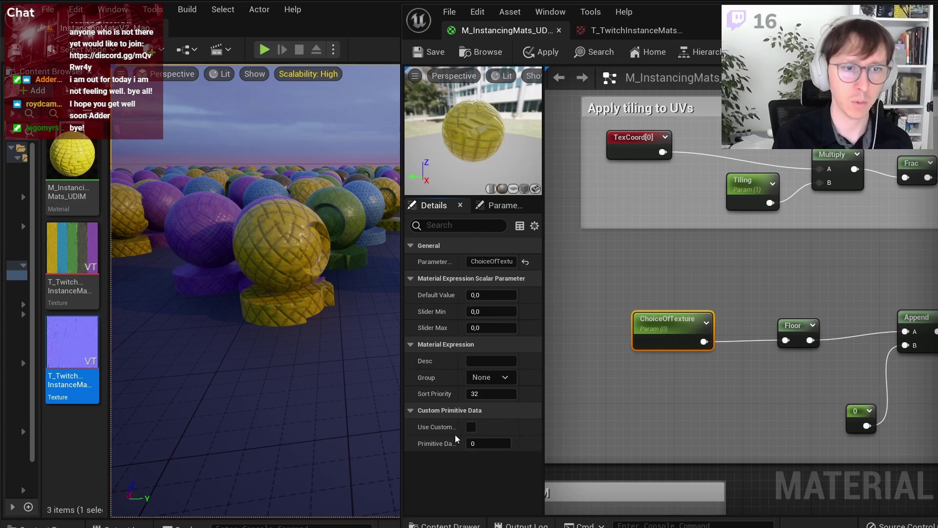
pyautogui.click(471, 429)
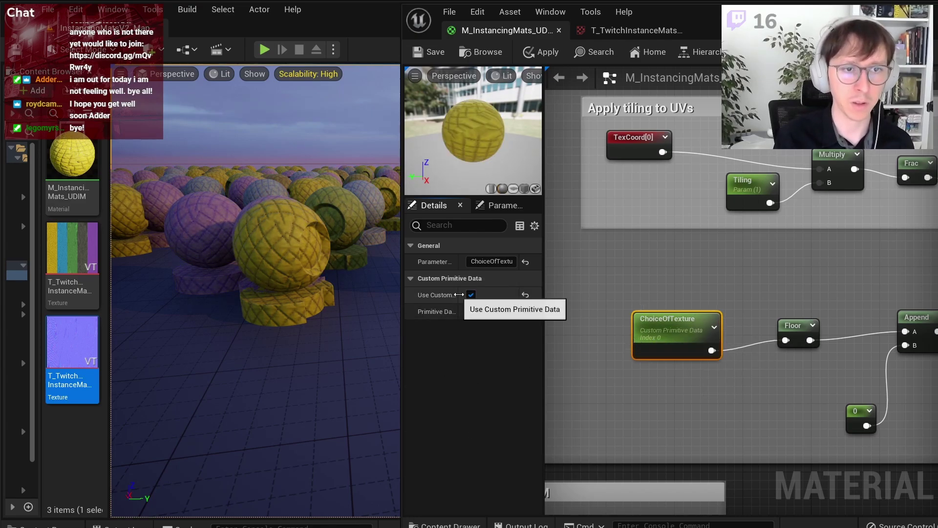
# Step: Untick Use Custom Primitive Data for ChoiceOfTexture and switch to the techartaid.com browser
pyautogui.moveTo(456, 305); pyautogui.dragTo(474, 307)
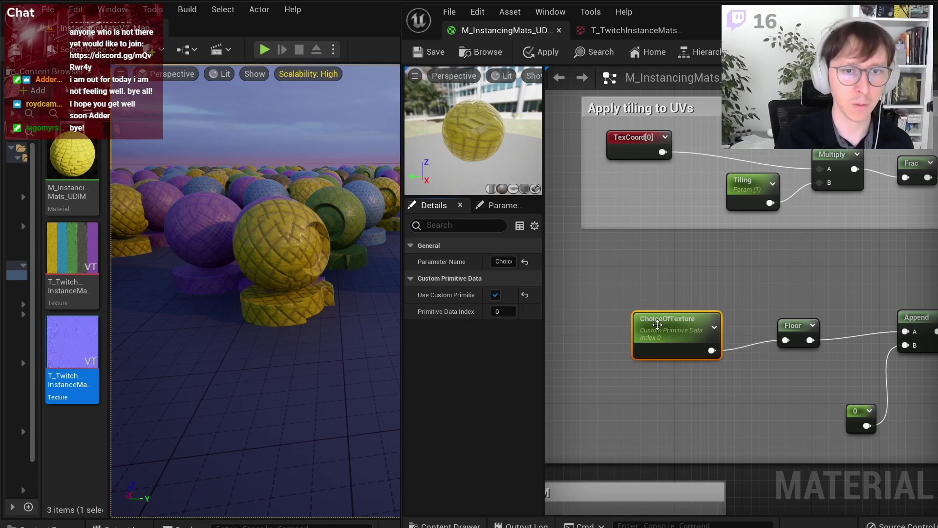
pyautogui.moveTo(486, 313); pyautogui.dragTo(464, 313)
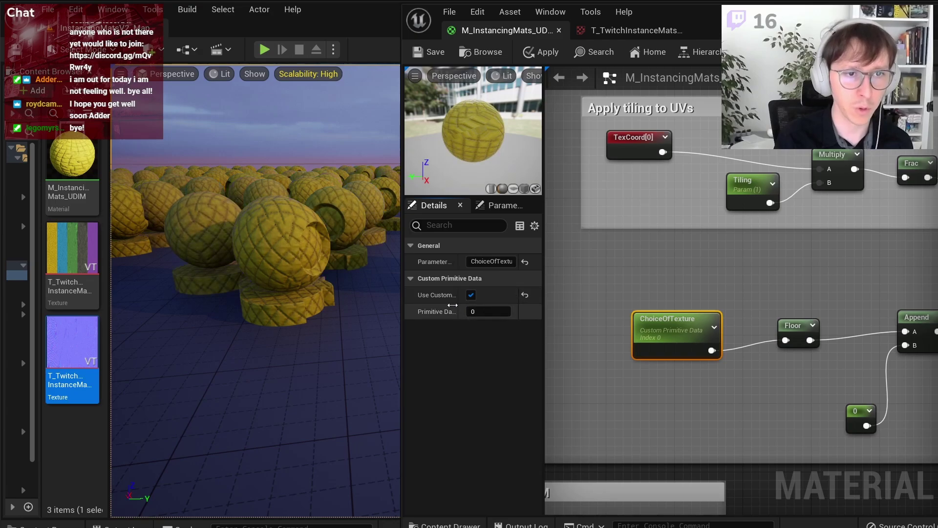
pyautogui.click(472, 296)
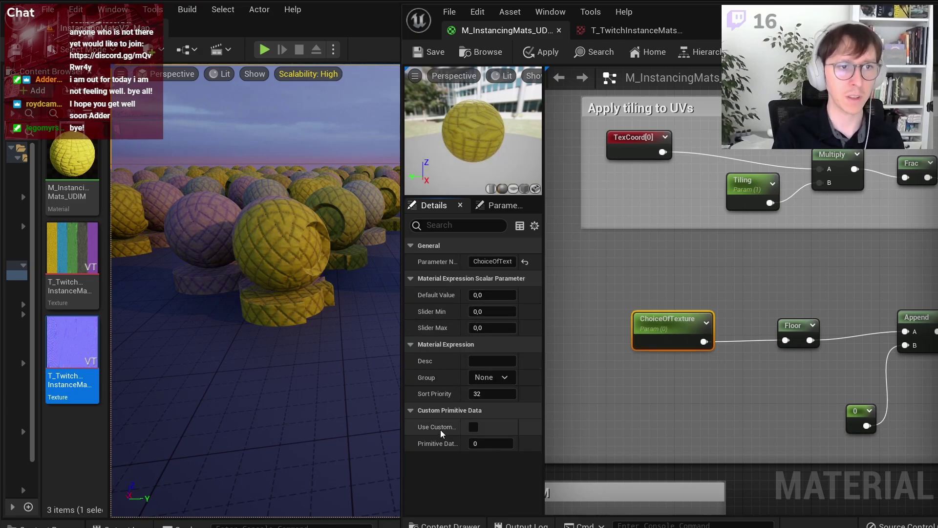
pyautogui.hotkey('alt', 'Tab')
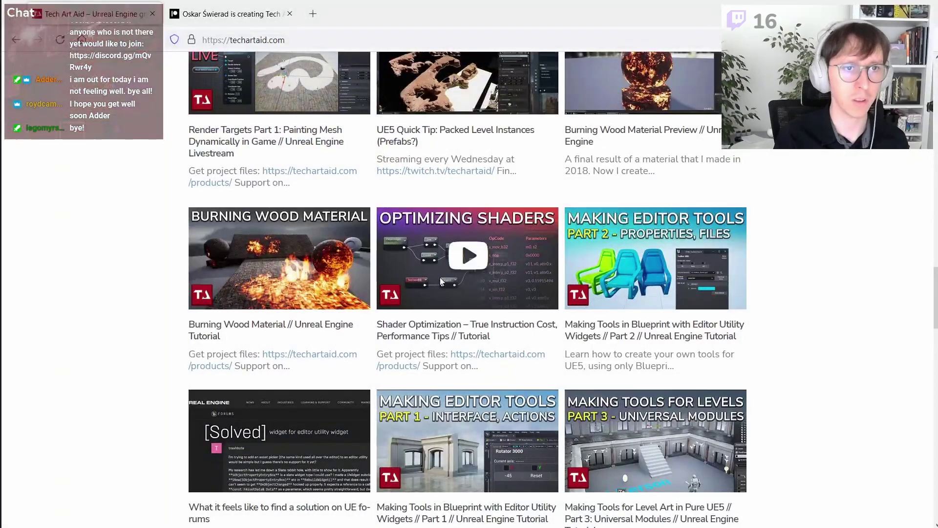
# Step: Scroll the Tech Art Aid page to the Twitch livestream section, then return to Unreal
pyautogui.scroll(-5, 612, 195)
pyautogui.scroll(-5, 616, 210)
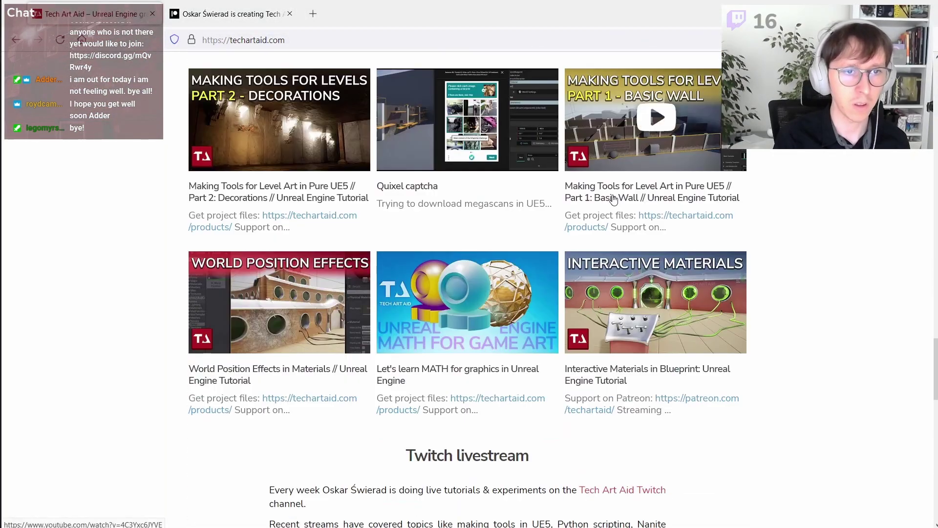
pyautogui.scroll(-2, 722, 330)
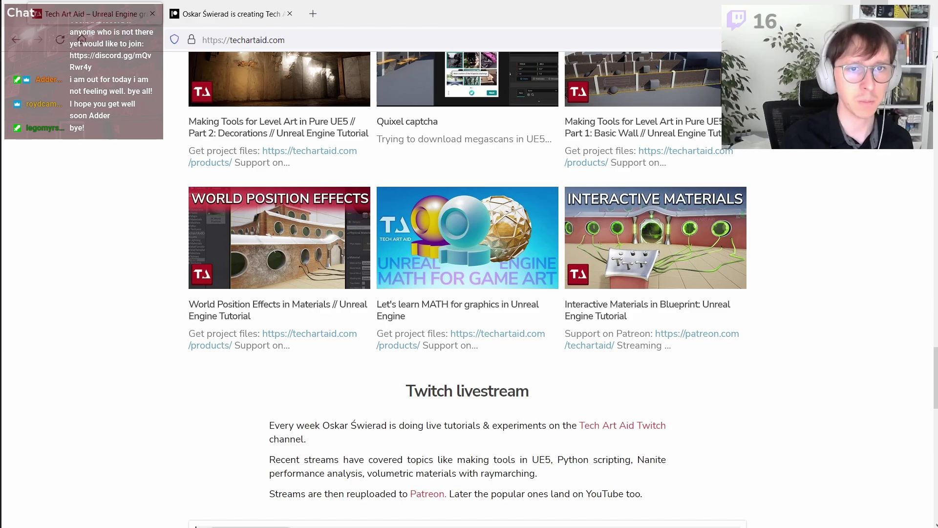
pyautogui.hotkey('alt', 'Tab')
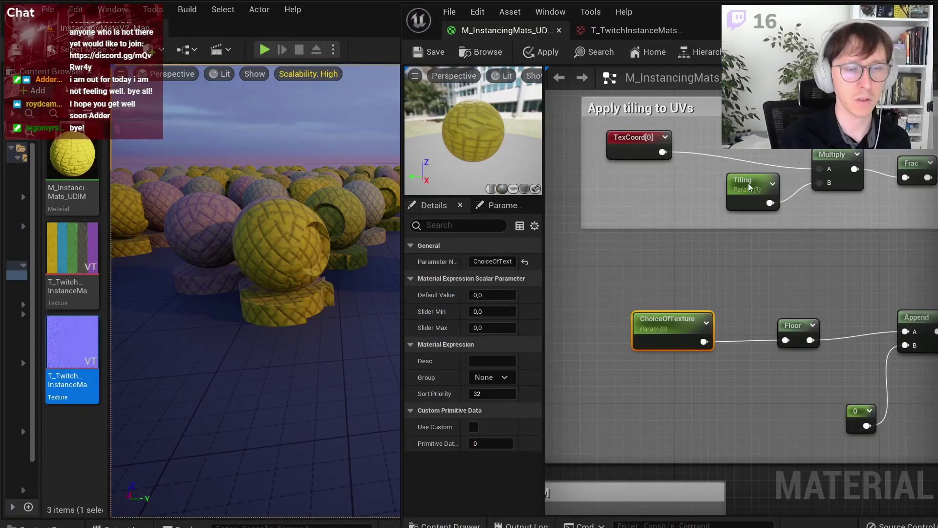
# Step: Delete the ChoiceOfTexture parameter node from the Pick random texture group
pyautogui.scroll(-2, 755, 260)
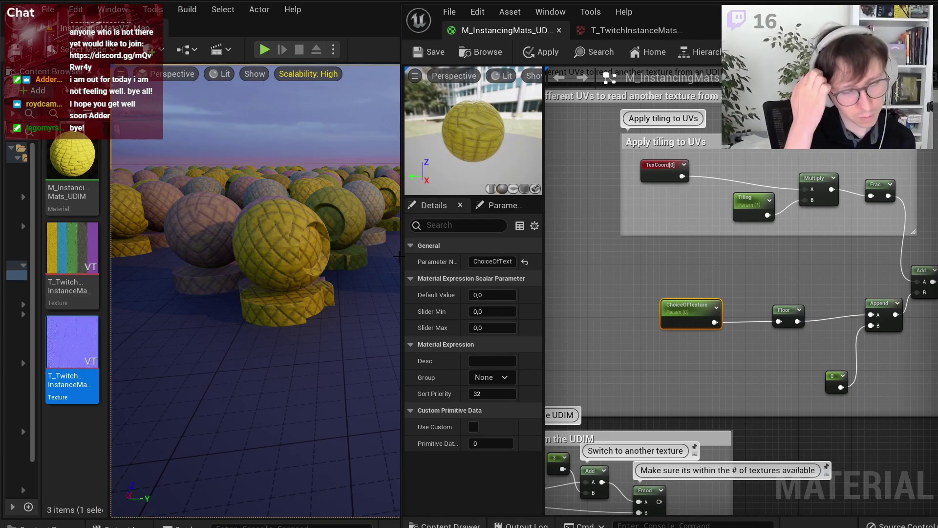
pyautogui.scroll(-2, 687, 379)
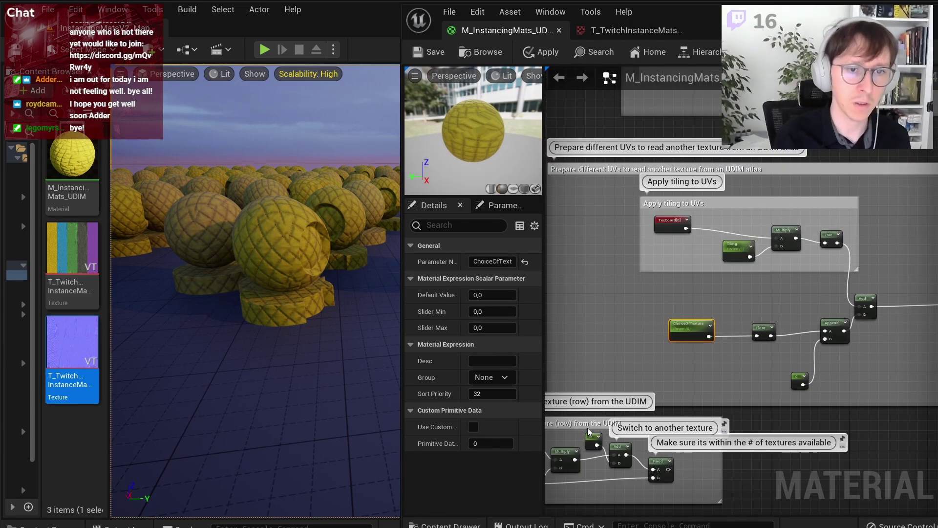
pyautogui.press('Delete')
pyautogui.scroll(-1, 676, 303)
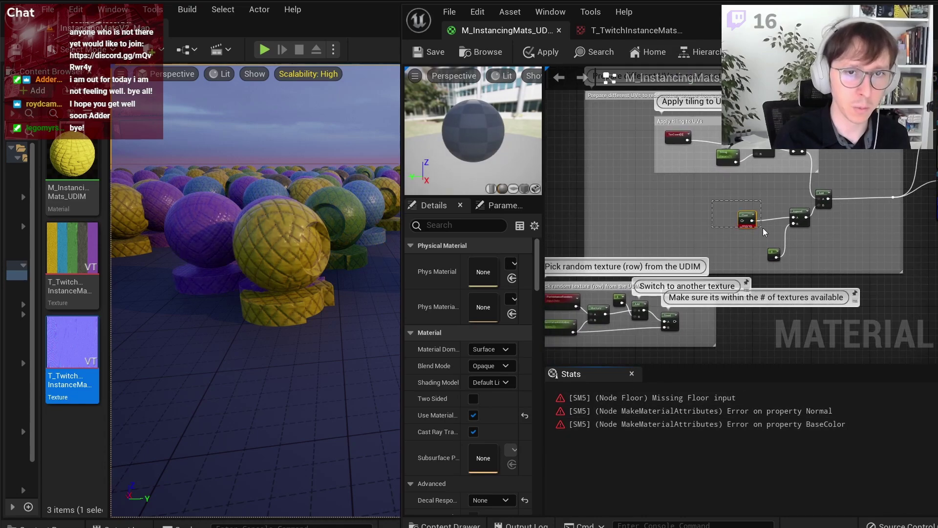
pyautogui.click(657, 206)
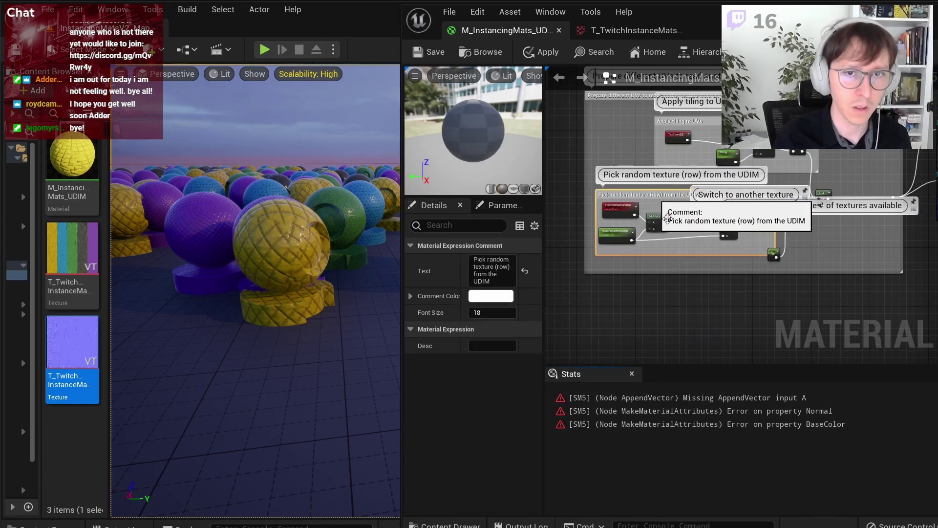
pyautogui.scroll(3, 748, 270)
# Step: Add a Floor node, wire it into Append's B input, and apply the material
pyautogui.rightClick(731, 230)
pyautogui.write('f')
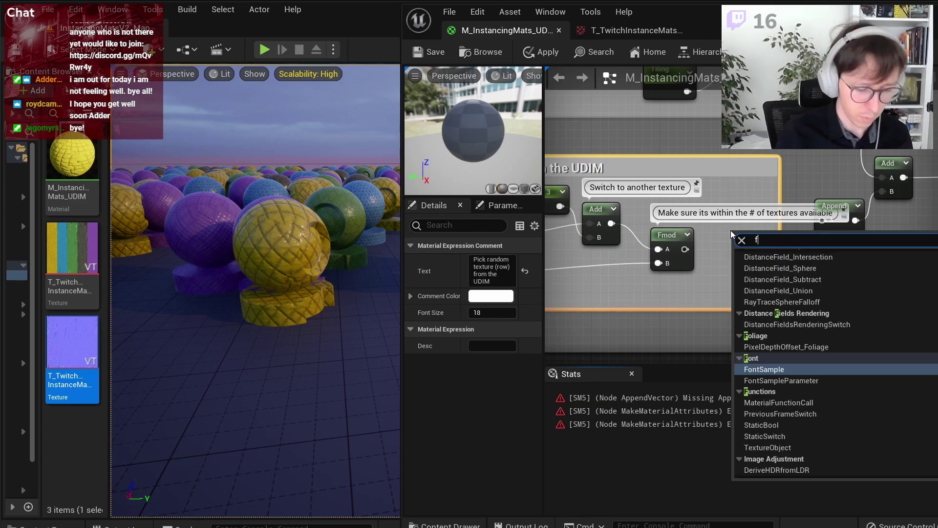
pyautogui.write('loor')
pyautogui.press('Return')
pyautogui.moveTo(765, 252); pyautogui.dragTo(833, 228)
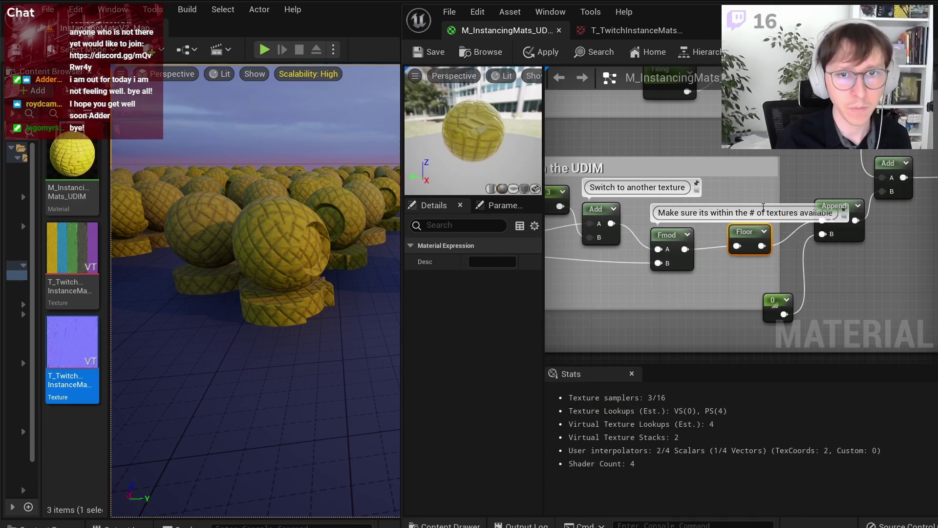
pyautogui.click(773, 132)
pyautogui.scroll(-1, 772, 132)
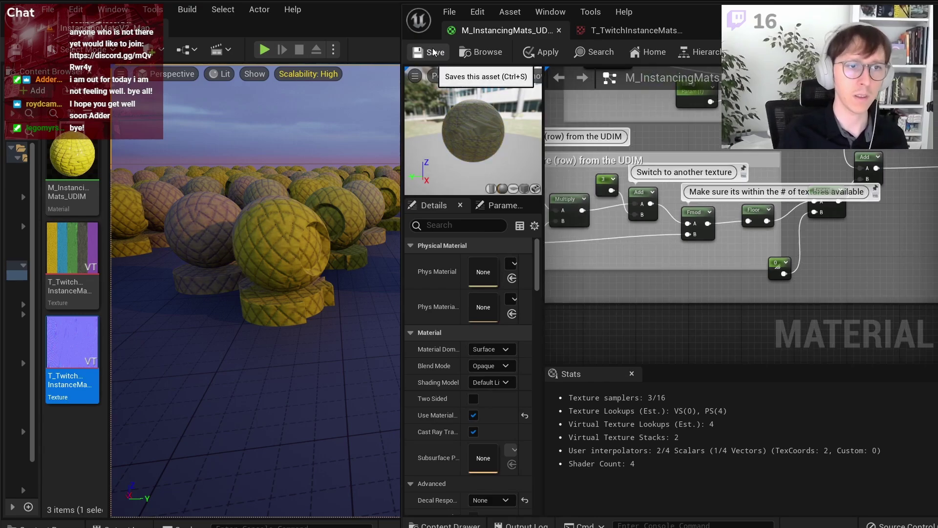
pyautogui.click(434, 52)
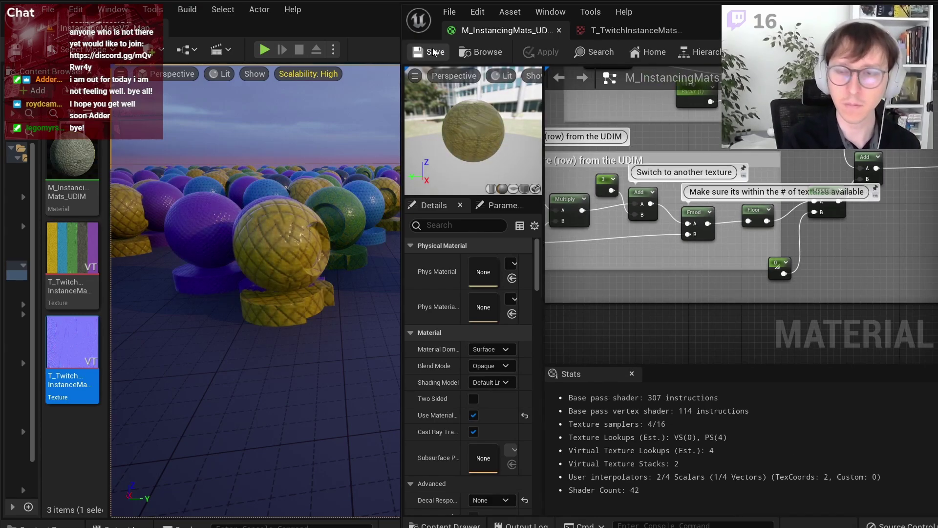
pyautogui.hotkey('alt', 'Tab')
# Step: Highlight the morphing, spatial transition and overlay cases in the notes, then show the desktop
pyautogui.click(457, 335)
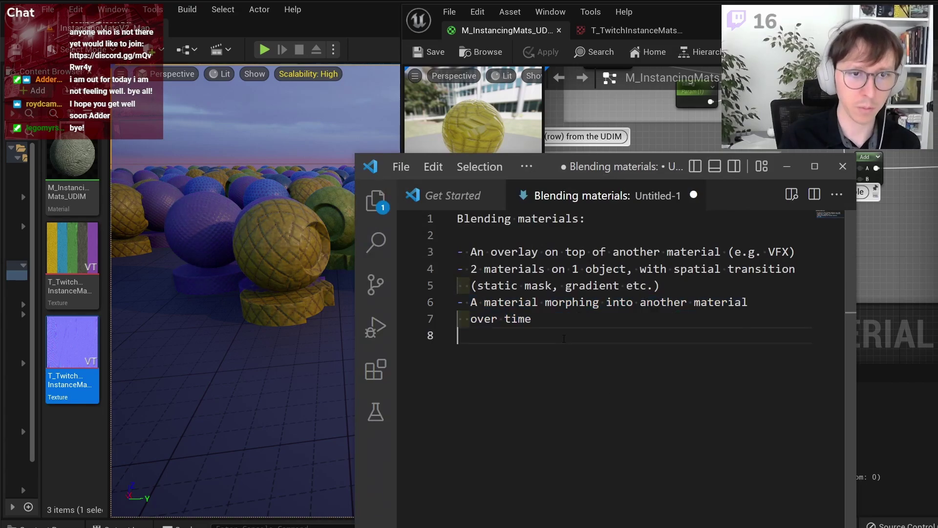
pyautogui.moveTo(532, 319); pyautogui.dragTo(477, 302)
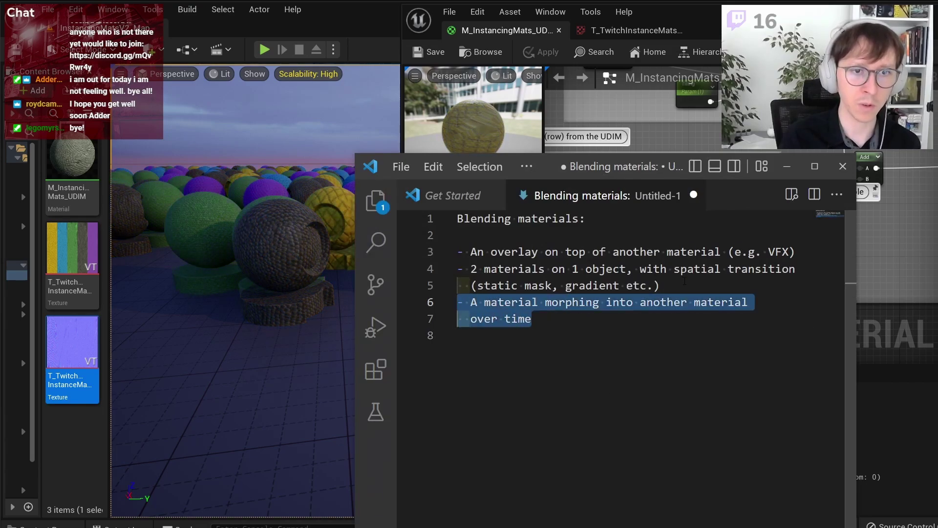
pyautogui.moveTo(659, 286)
pyautogui.mouseDown()
pyautogui.moveTo(490, 286)
pyautogui.moveTo(472, 270)
pyautogui.mouseUp()
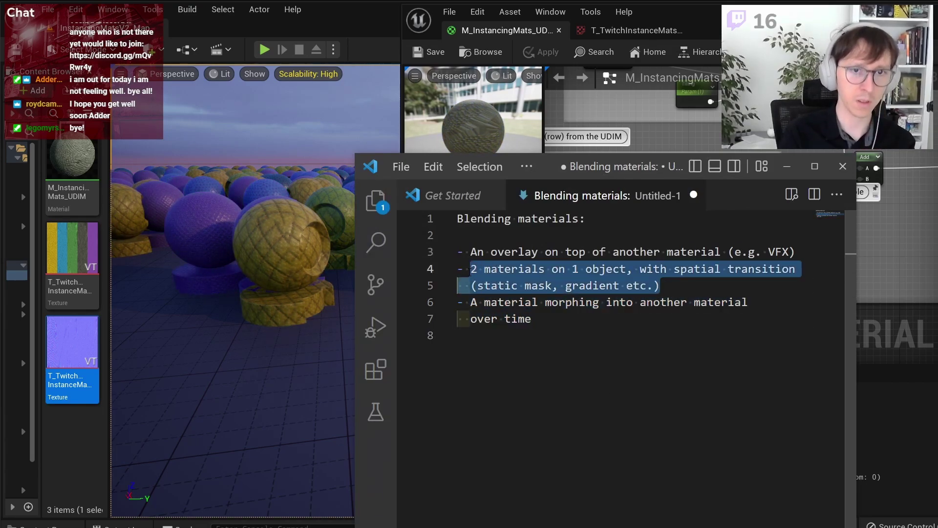
pyautogui.click(496, 270)
pyautogui.click(484, 251)
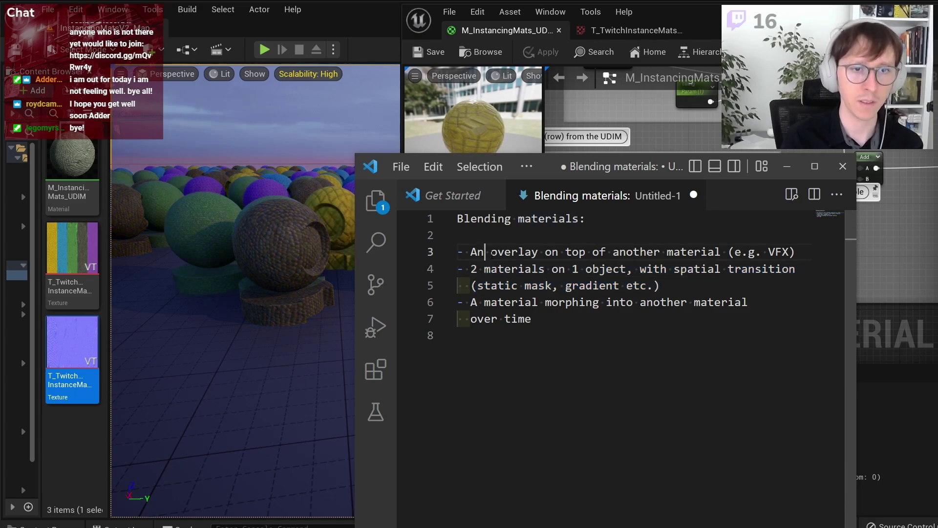
pyautogui.moveTo(486, 252); pyautogui.dragTo(728, 252)
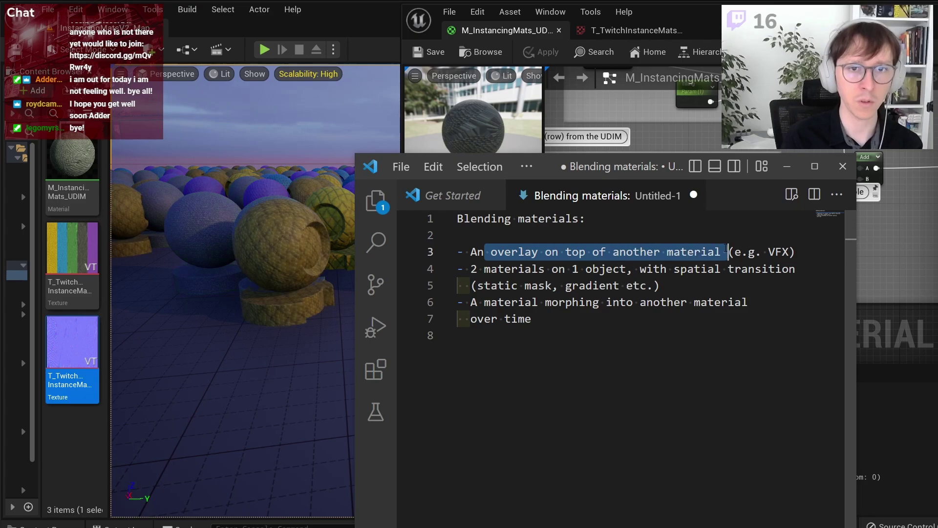
pyautogui.click(686, 330)
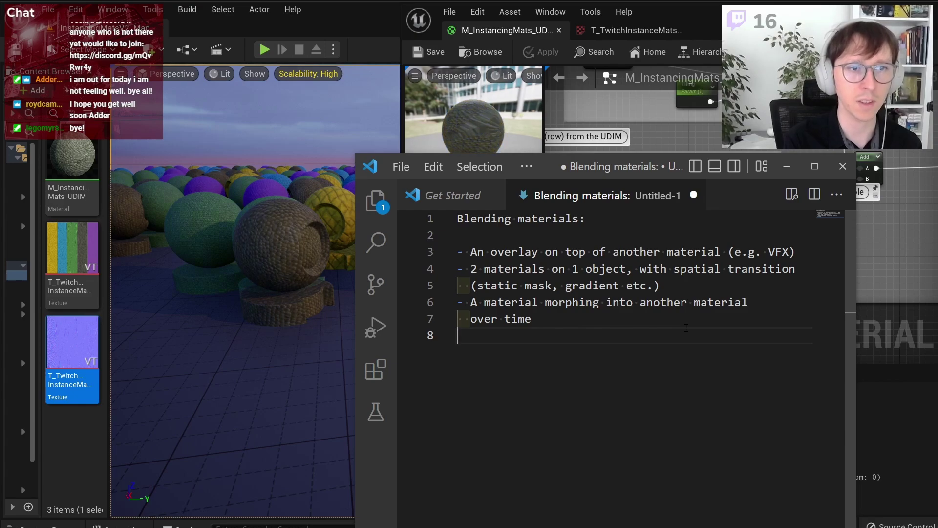
pyautogui.press('super+d')
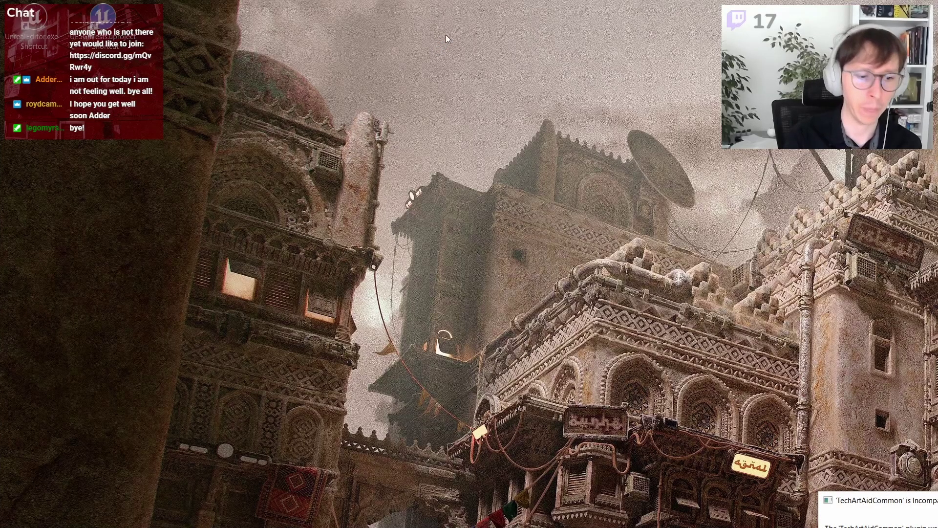
# Step: Restore Firefox on Tech Art Aid's Patreon page showing the 'UE5 Since 5.0' post
pyautogui.hotkey('alt', 'Tab')
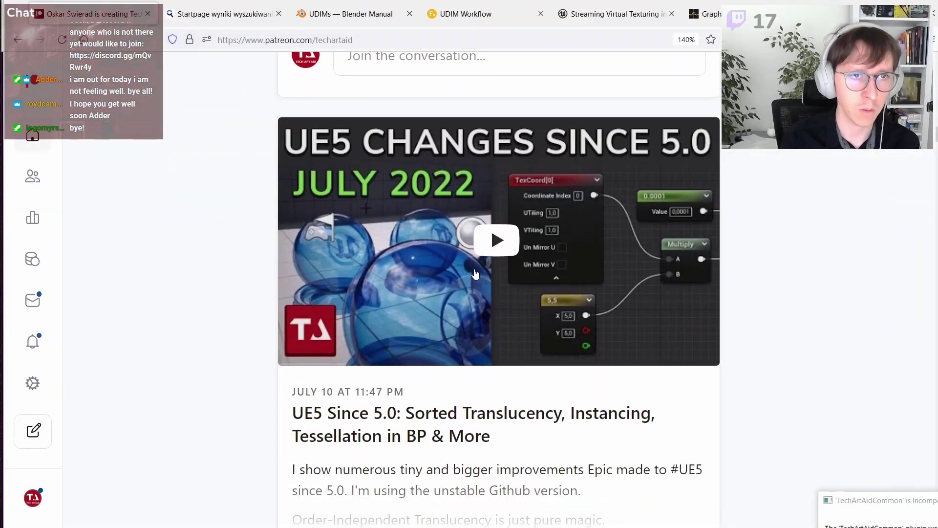
pyautogui.scroll(-2, 466, 236)
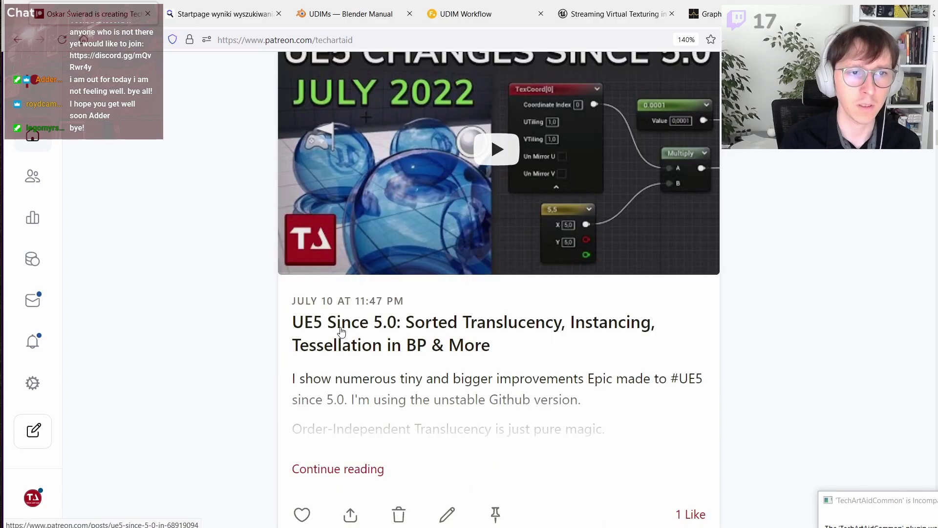
pyautogui.scroll(2, 330, 196)
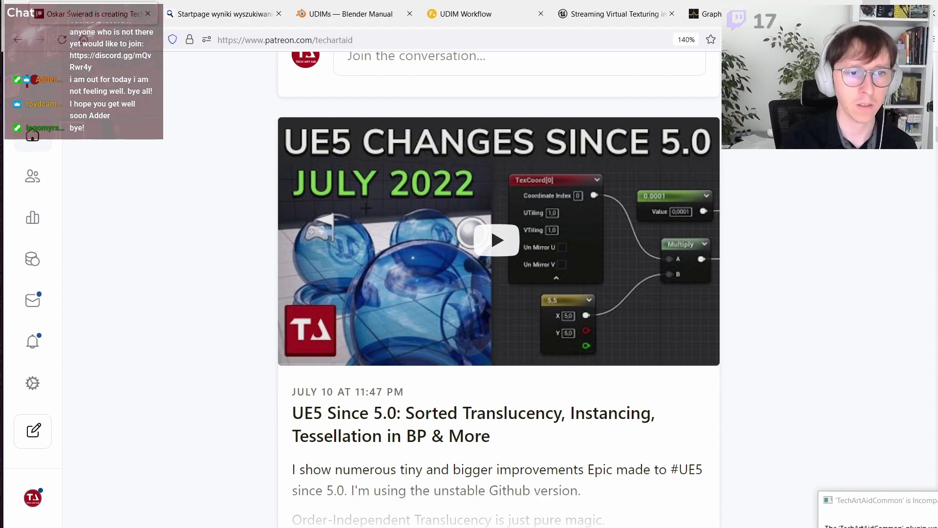
# Step: Back in the Unreal editor, fly toward the displaced cube, viewing the scene in Wireframe, then back in Lit
pyautogui.hotkey('alt', 'Tab')
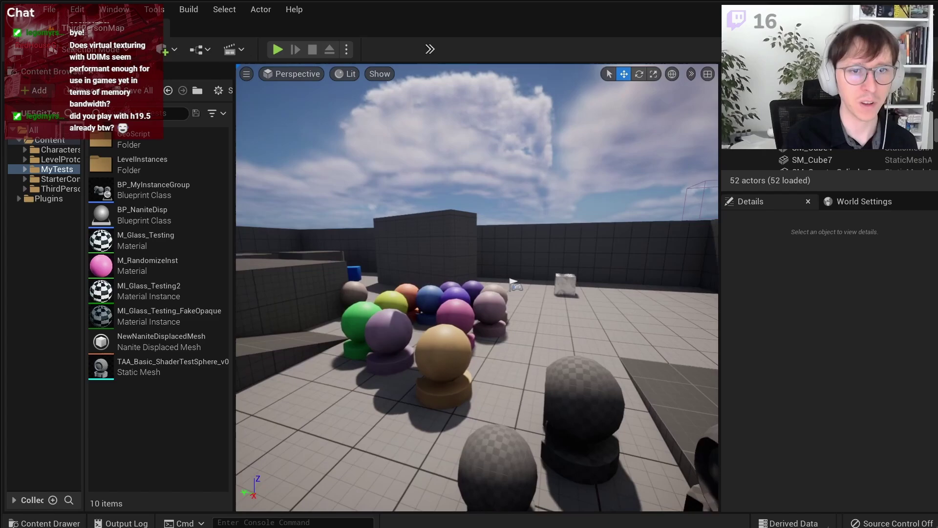
pyautogui.moveTo(514, 283); pyautogui.dragTo(513, 282, button='right')
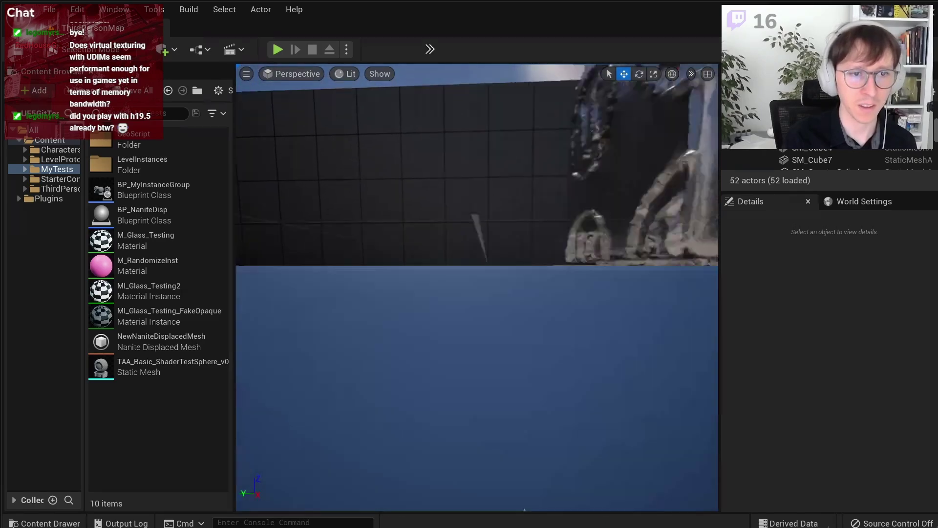
pyautogui.moveTo(460, 245); pyautogui.dragTo(460, 246, button='right')
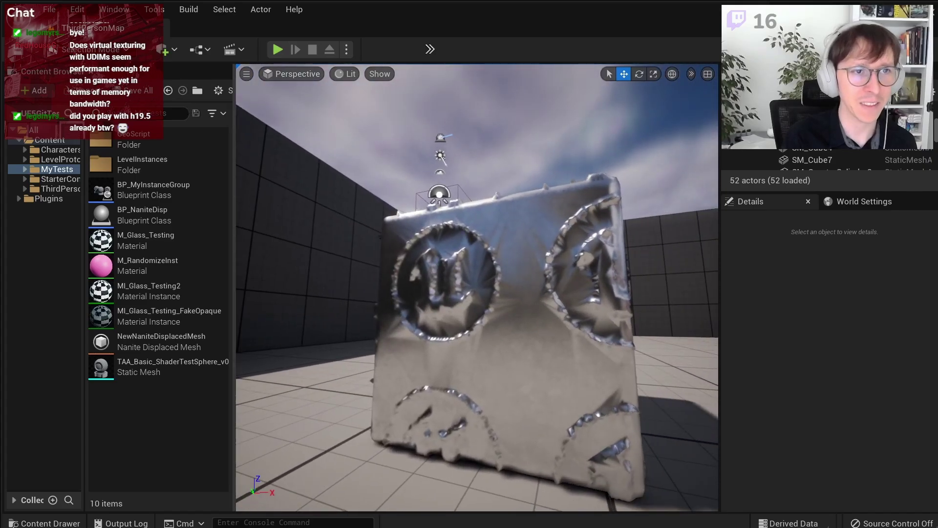
pyautogui.click(317, 100)
pyautogui.click(345, 74)
pyautogui.click(371, 123)
pyautogui.moveTo(460, 246); pyautogui.dragTo(460, 245, button='right')
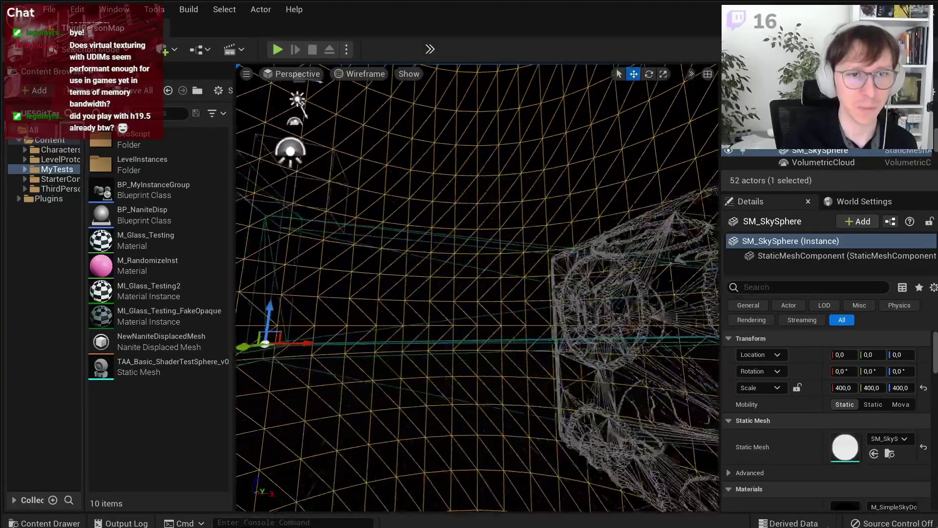
pyautogui.moveTo(460, 246); pyautogui.dragTo(460, 245, button='right')
pyautogui.click(353, 77)
pyautogui.click(376, 108)
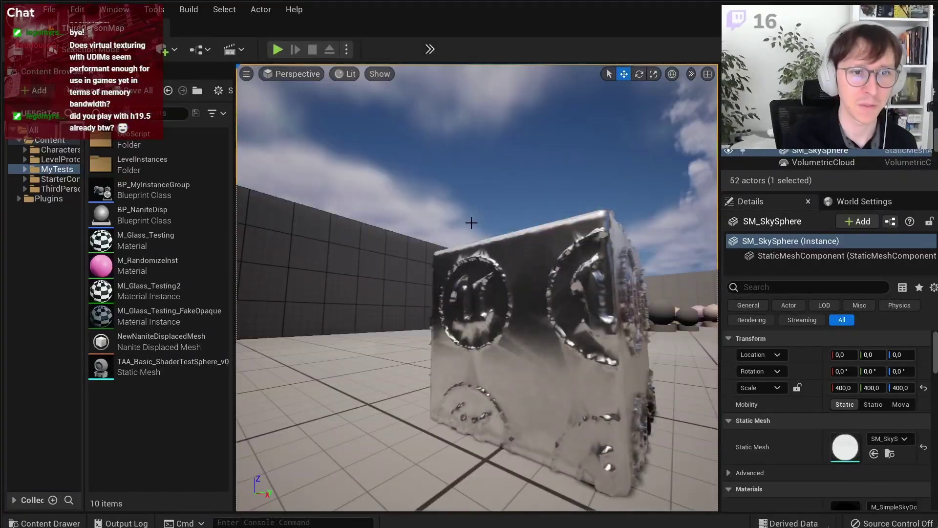
# Step: Select the pink TAA_Basic_ShaderTestSphere_v012 in the viewport
pyautogui.click(455, 376)
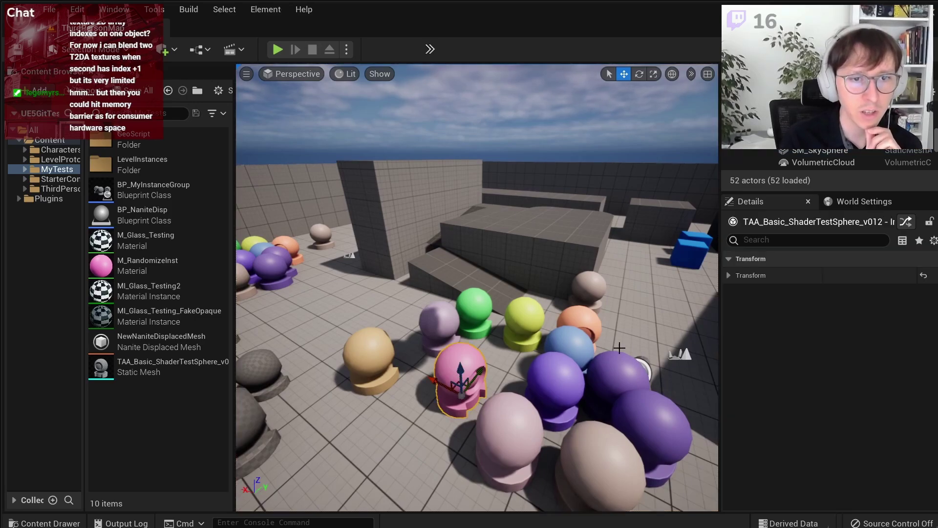
pyautogui.scroll(5, 826, 161)
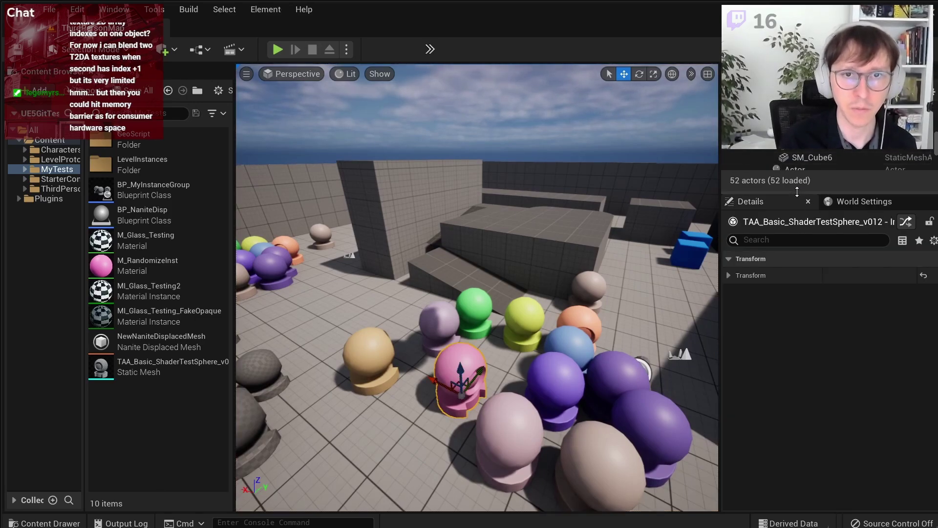
pyautogui.moveTo(786, 192); pyautogui.dragTo(786, 310)
pyautogui.scroll(-3, 783, 235)
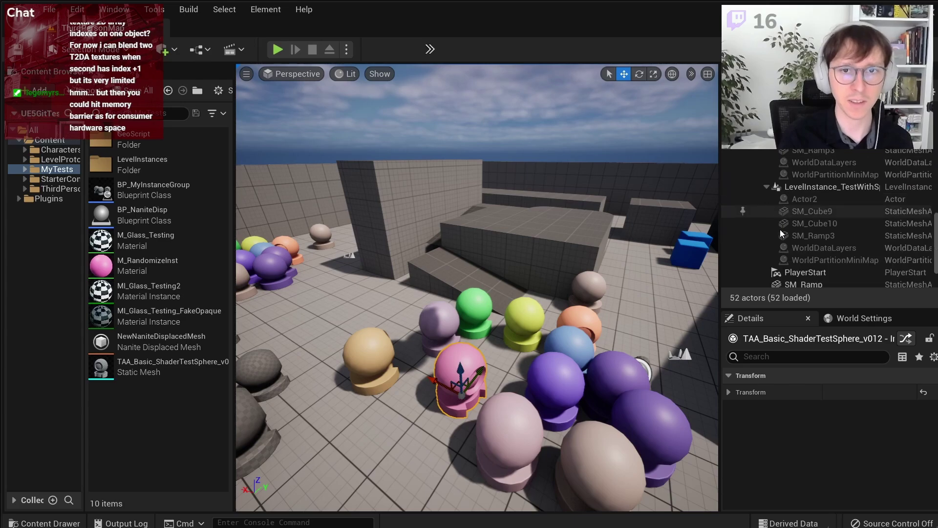
pyautogui.click(562, 325)
pyautogui.moveTo(538, 323); pyautogui.dragTo(474, 322)
pyautogui.click(475, 321)
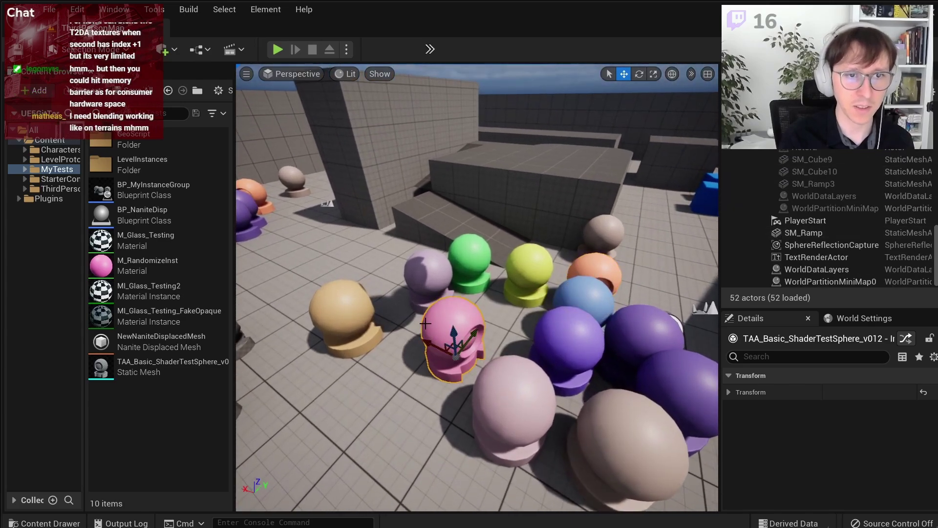
pyautogui.click(345, 313)
pyautogui.click(435, 342)
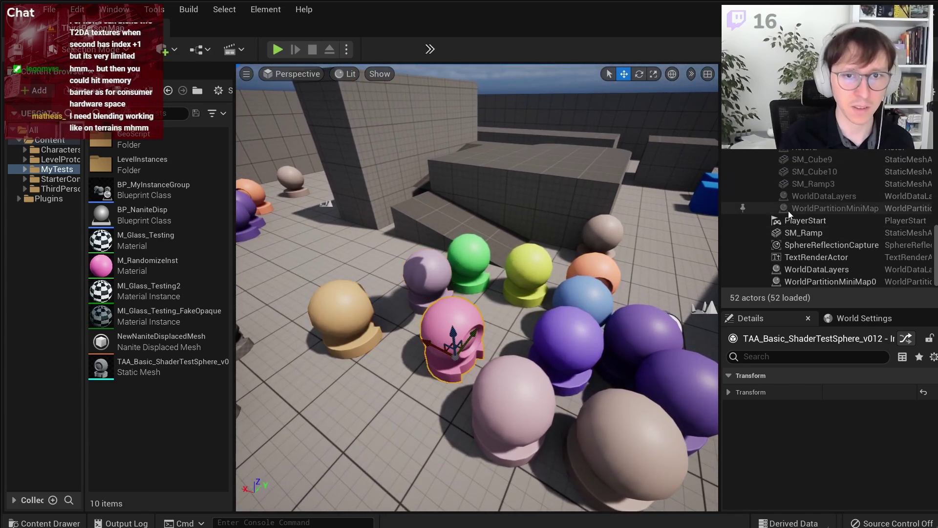
# Step: Swing the view left across the scene to see more test spheres
pyautogui.scroll(3, 787, 210)
pyautogui.scroll(5, 788, 206)
pyautogui.scroll(5, 788, 198)
pyautogui.scroll(3, 787, 199)
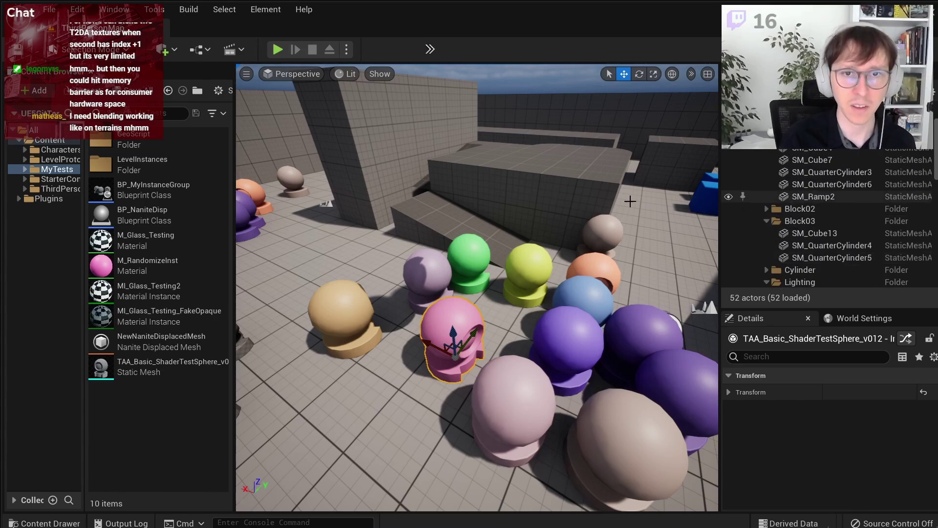
pyautogui.moveTo(630, 200); pyautogui.dragTo(436, 228, button='right')
pyautogui.moveTo(499, 196); pyautogui.dragTo(459, 200, button='right')
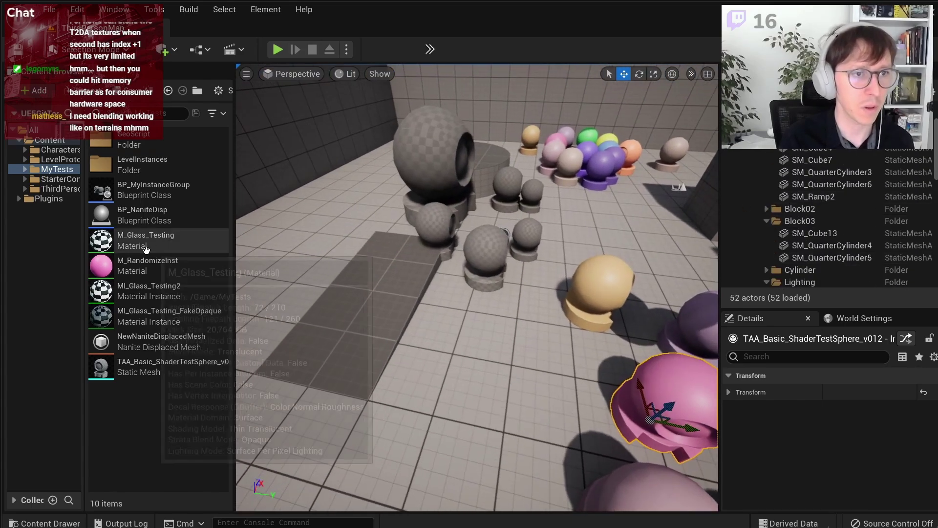
# Step: Browse the LevelInstances folder and BP_MyInstanceGroup to locate the shader test sphere mesh asset
pyautogui.doubleClick(195, 168)
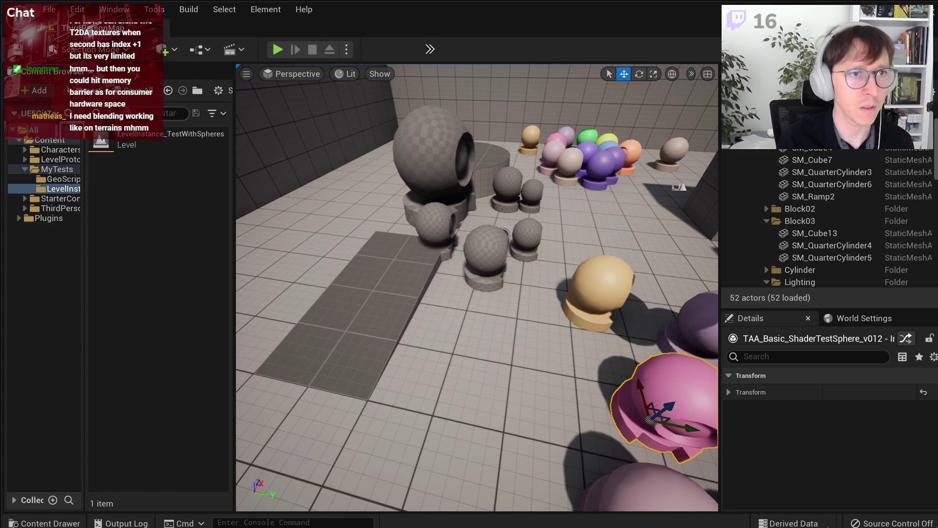
pyautogui.click(831, 184)
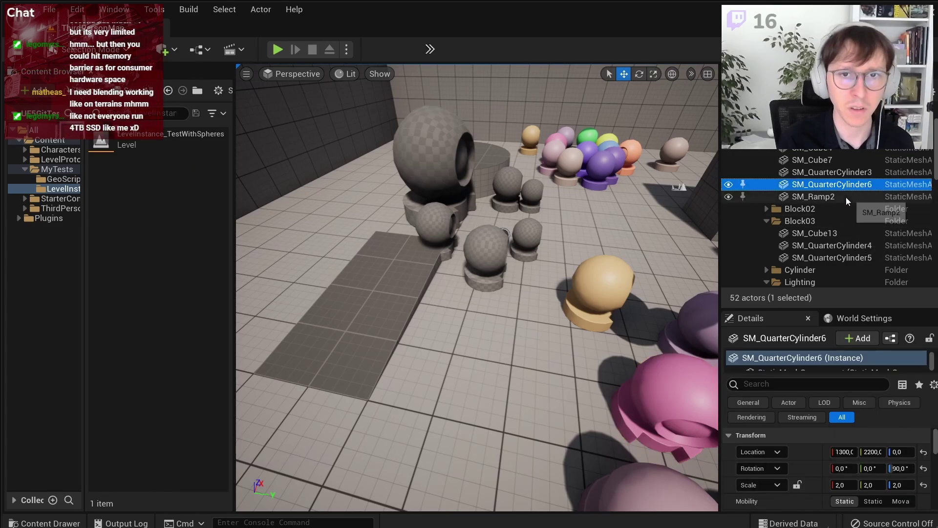
pyautogui.scroll(-5, 839, 216)
pyautogui.scroll(-3, 840, 215)
pyautogui.scroll(-4, 839, 216)
pyautogui.scroll(-2, 843, 230)
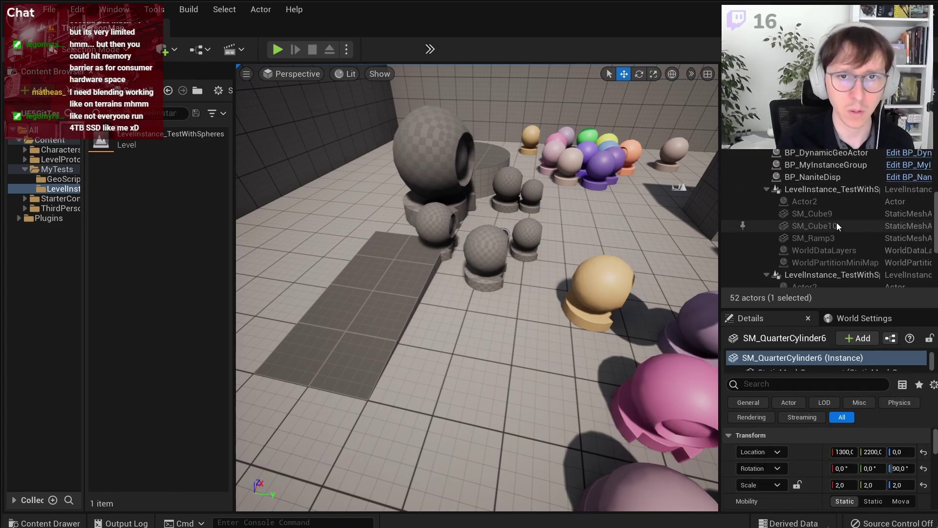
pyautogui.click(828, 169)
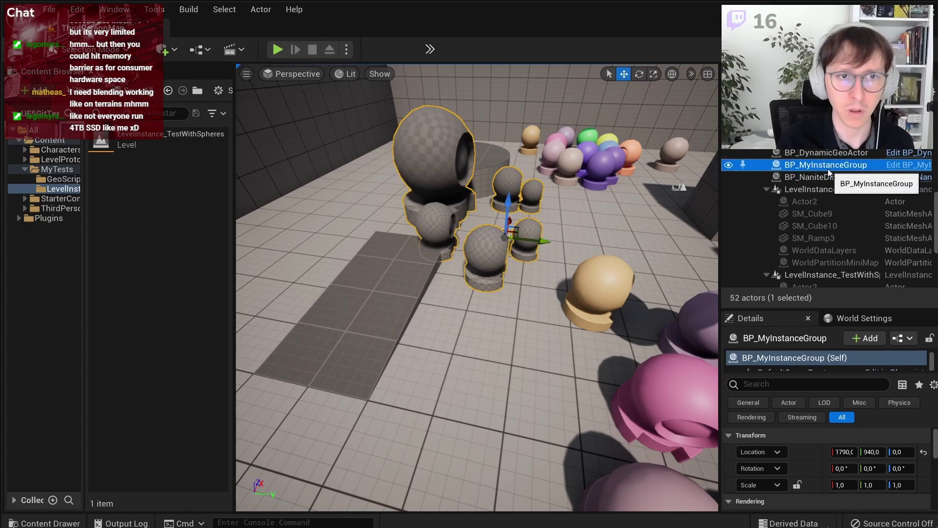
pyautogui.scroll(-1, 802, 365)
pyautogui.click(801, 365)
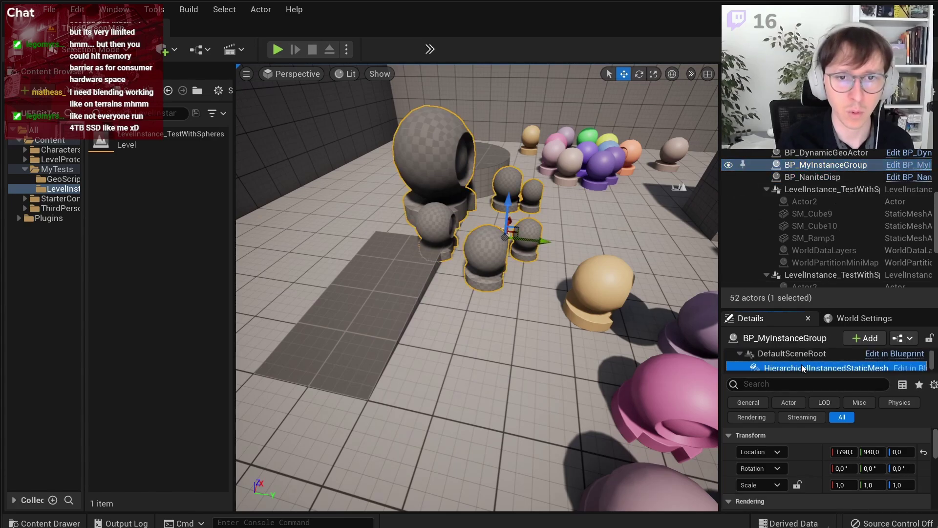
pyautogui.scroll(-3, 831, 456)
pyautogui.click(889, 454)
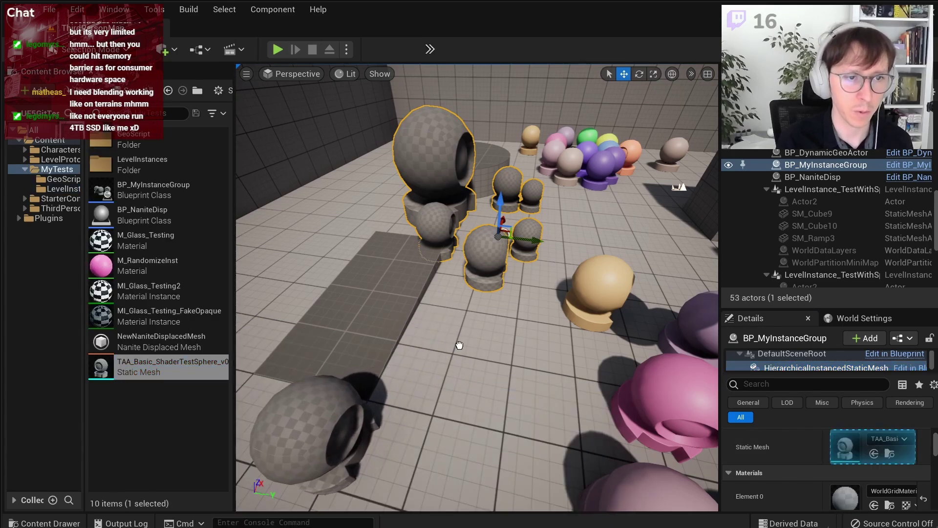
# Step: Place TAA_Basic_ShaderTestSphere in the level and rotate it 40° around Z
pyautogui.moveTo(146, 366); pyautogui.dragTo(439, 338)
pyautogui.press('f')
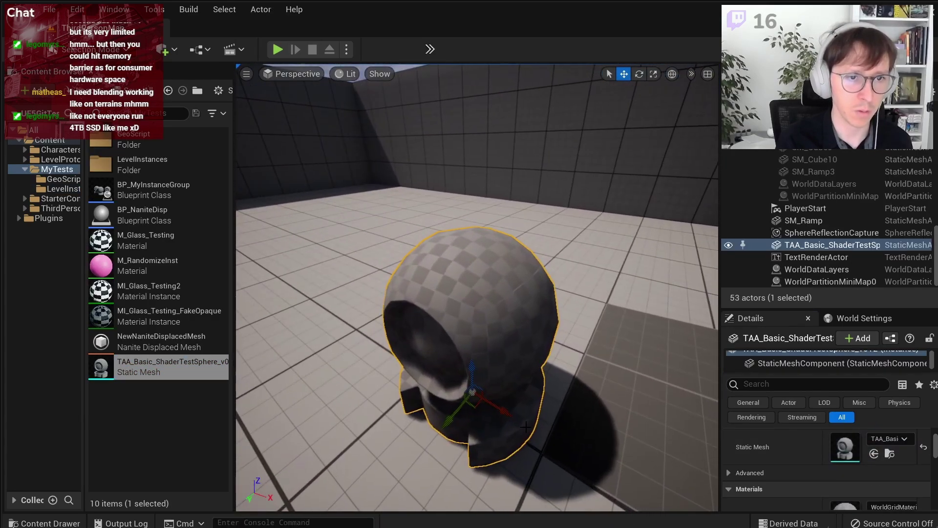
pyautogui.scroll(-5, 442, 387)
pyautogui.press('e')
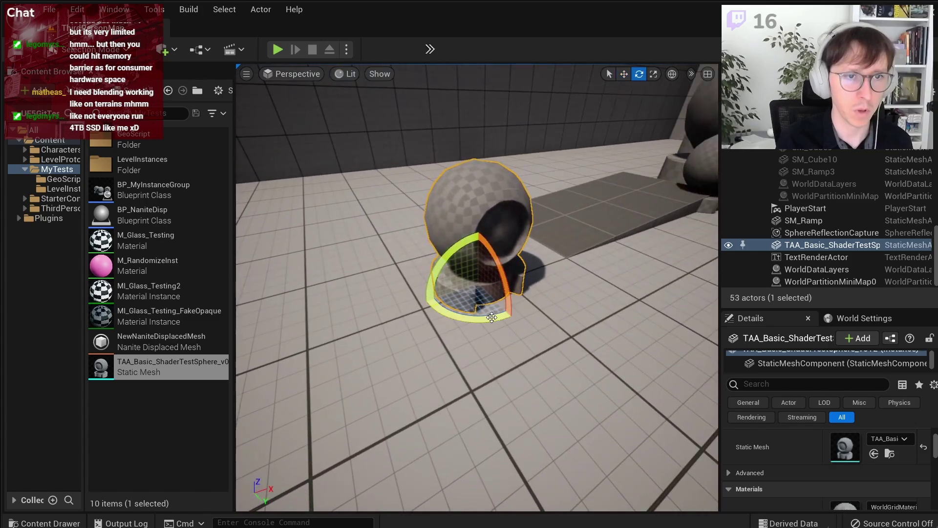
pyautogui.moveTo(523, 272); pyautogui.dragTo(537, 291)
# Step: Apply M_RandomizeInst to the new sphere, making it pink, then select the SM_Cube2 wall
pyautogui.scroll(3, 488, 244)
pyautogui.moveTo(146, 264); pyautogui.dragTo(515, 146)
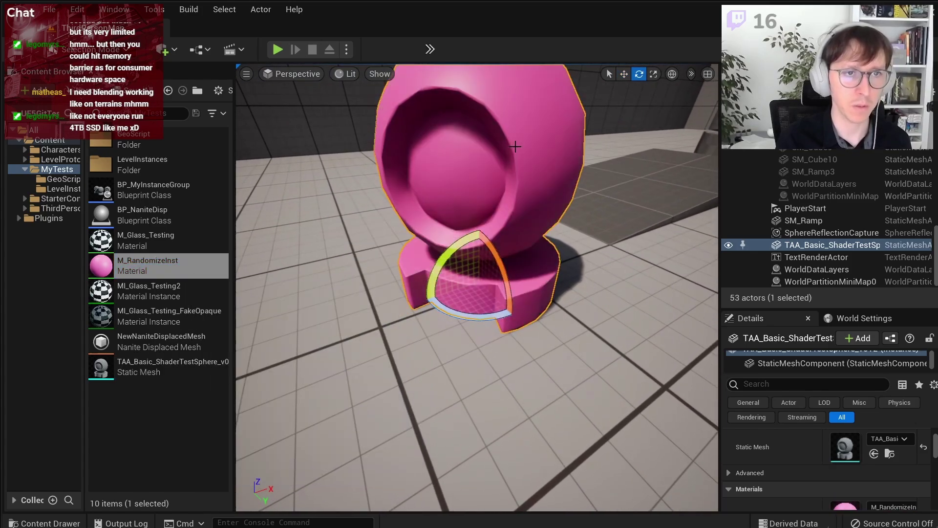
pyautogui.scroll(-3, 515, 146)
pyautogui.click(515, 146)
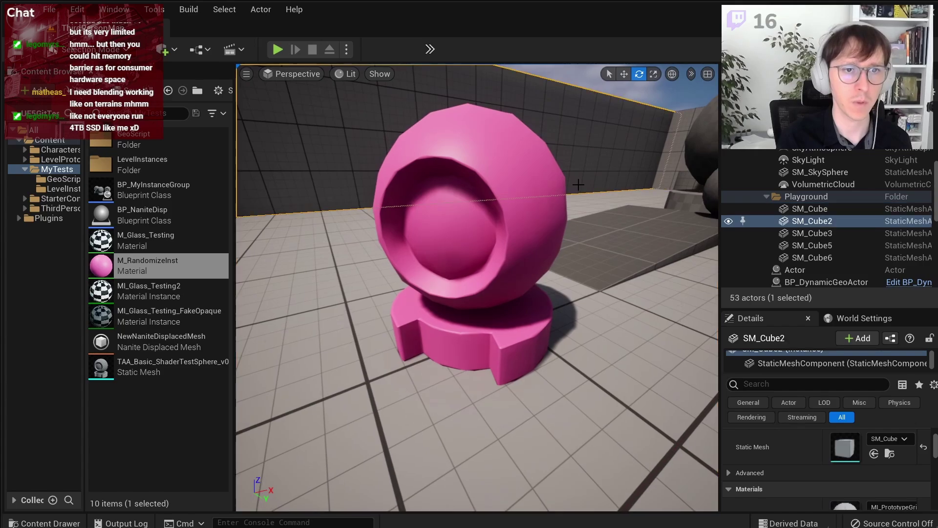
# Step: Create a new material in the Content Browser named M_OverlayMat
pyautogui.moveTo(525, 129); pyautogui.dragTo(525, 129, button='right')
pyautogui.rightClick(150, 409)
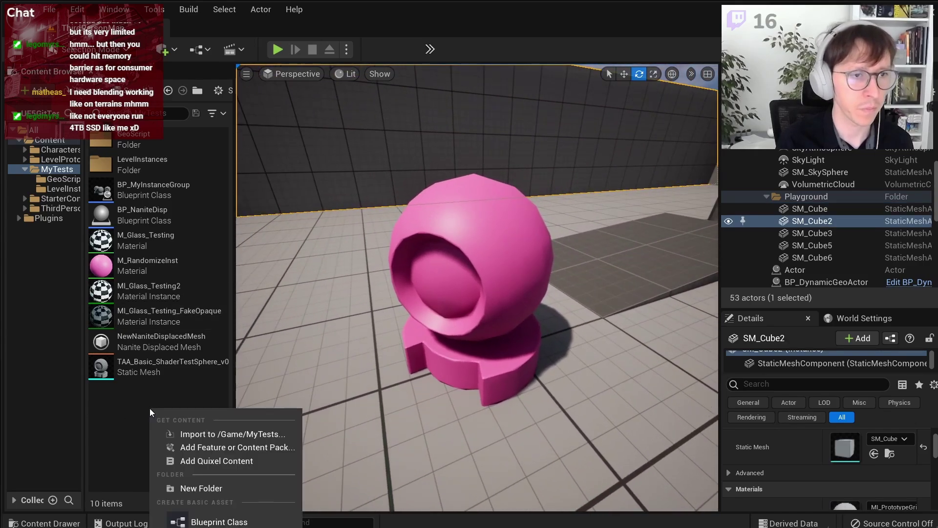
pyautogui.click(180, 525)
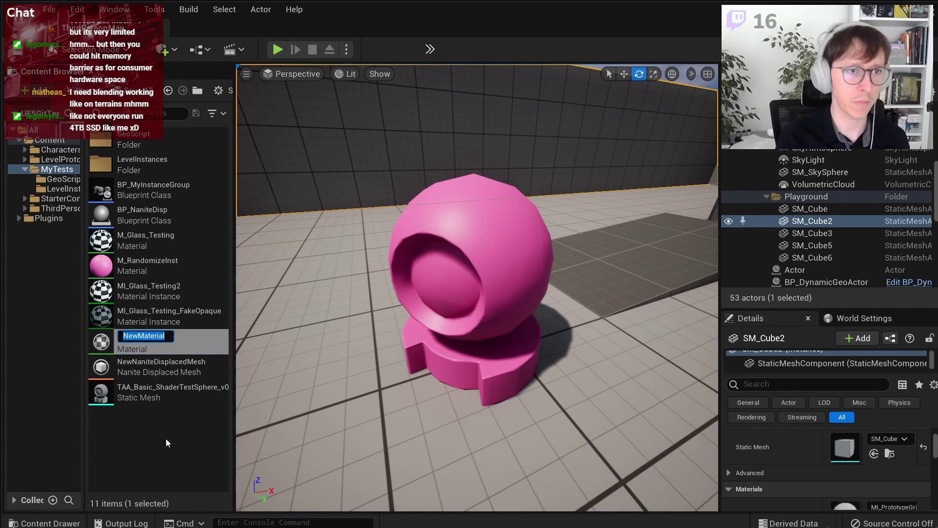
pyautogui.write('M_')
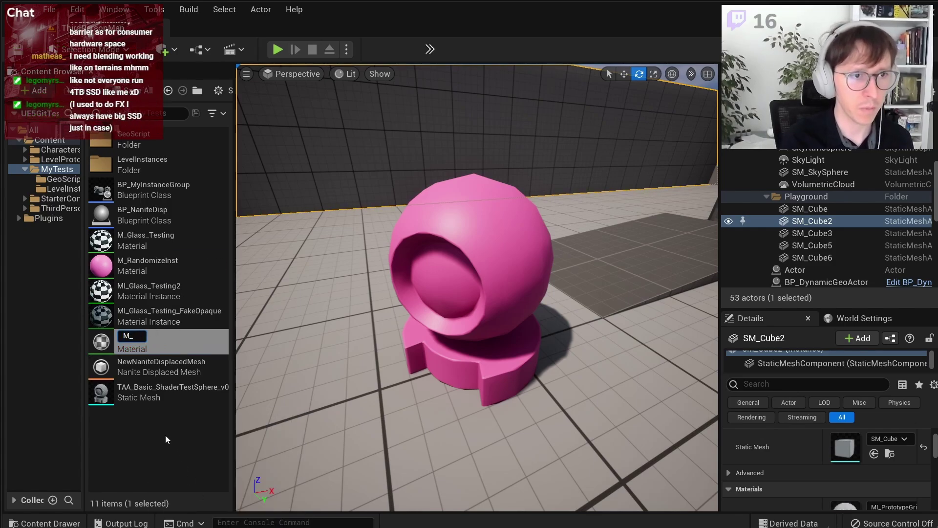
pyautogui.write('overl')
pyautogui.press('BackSpace')
pyautogui.press('BackSpace')
pyautogui.press('BackSpace')
pyautogui.write('Ove')
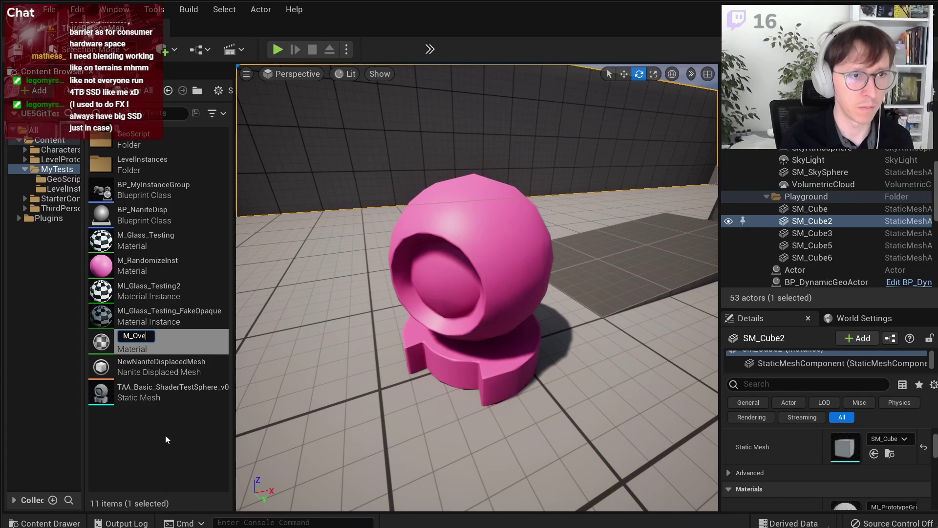
pyautogui.write('rlayMat')
pyautogui.press('Return')
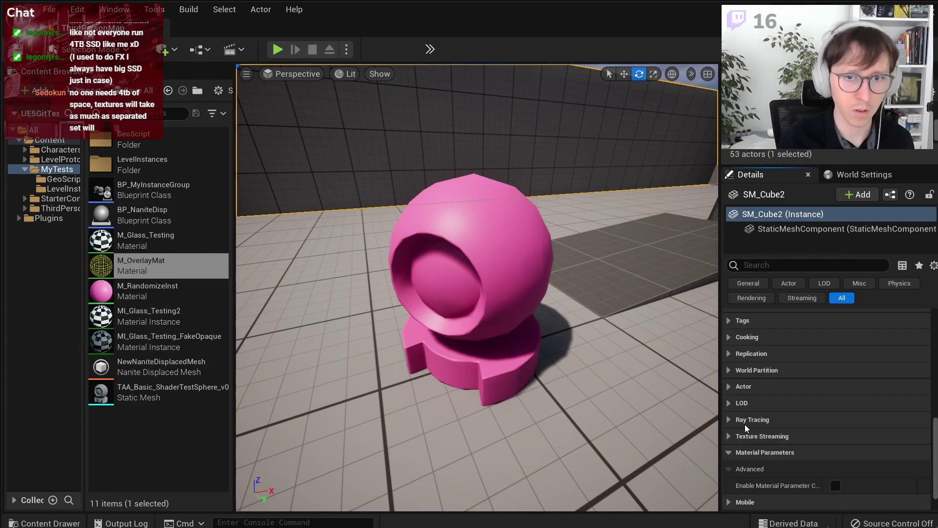
# Step: Assign M_OverlayMat to the wall's Overlay Material slot under Advanced properties
pyautogui.scroll(2, 748, 420)
pyautogui.scroll(1, 741, 402)
pyautogui.scroll(2, 741, 397)
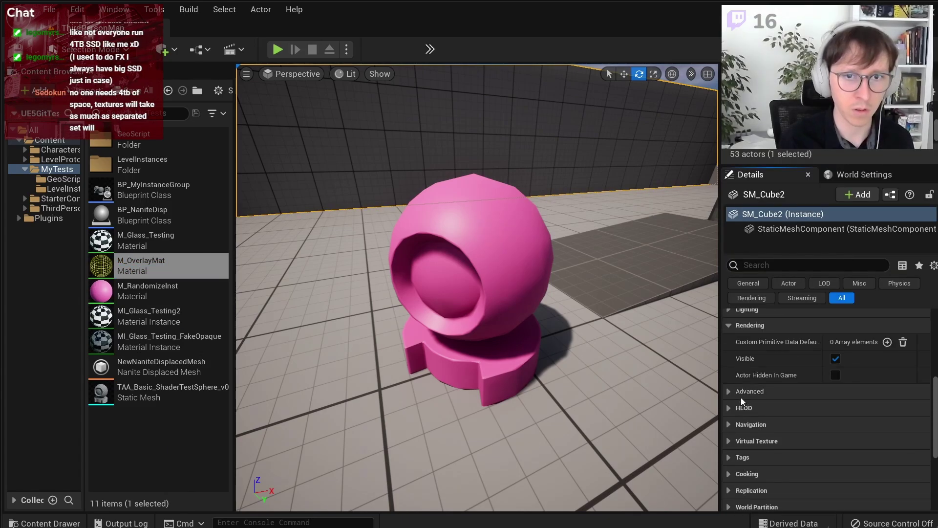
pyautogui.click(730, 394)
pyautogui.scroll(-2, 771, 397)
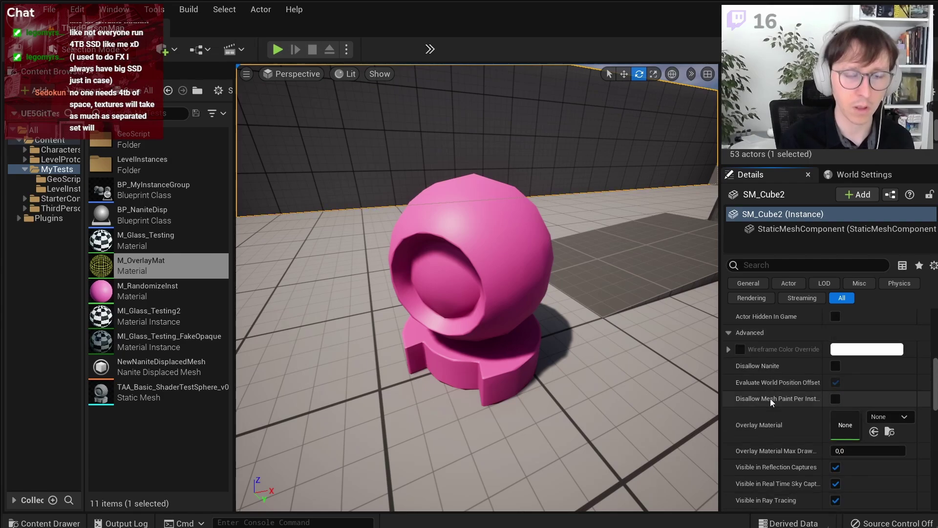
pyautogui.scroll(-2, 770, 397)
pyautogui.scroll(2, 799, 388)
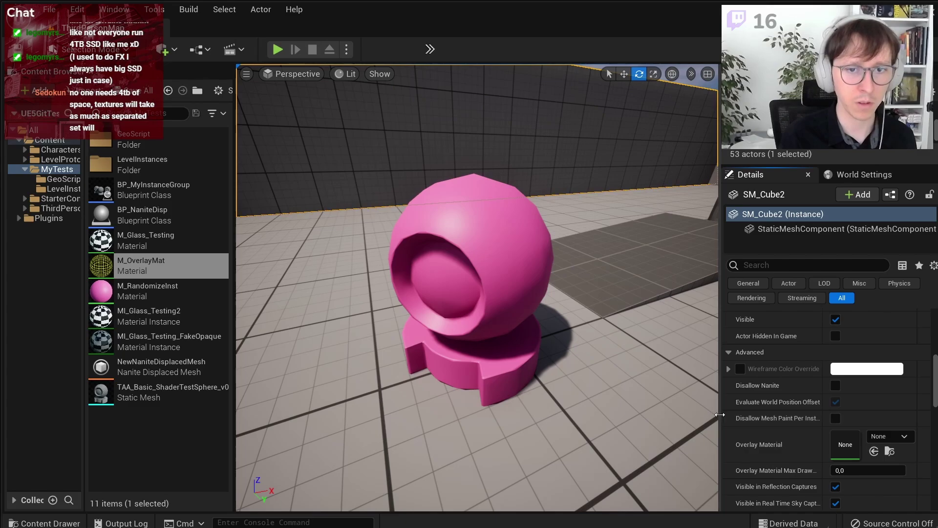
pyautogui.moveTo(720, 414); pyautogui.dragTo(692, 410)
pyautogui.moveTo(122, 268); pyautogui.dragTo(831, 436)
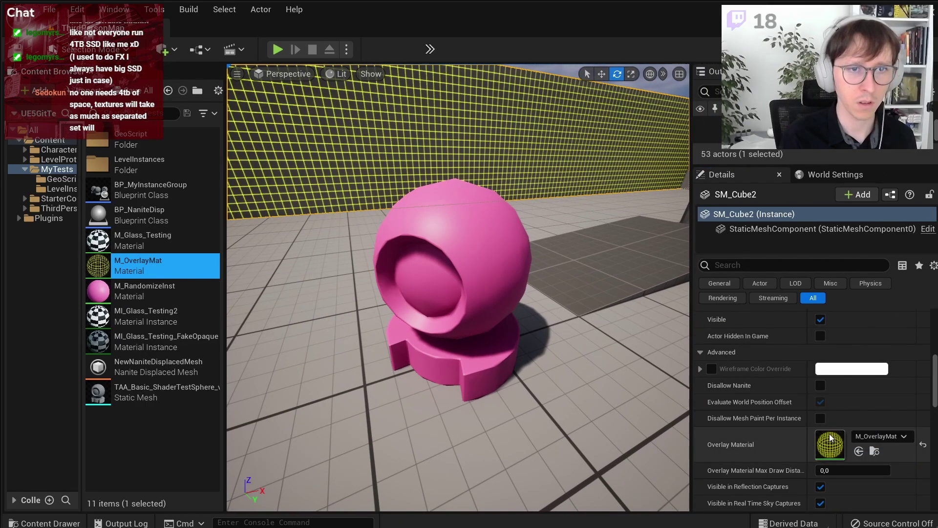
# Step: Undo the wall assignment, give the pink sphere the M_OverlayMat overlay, then reapply it to SM_Cube2
pyautogui.hotkey('ctrl', 'z')
pyautogui.click(466, 234)
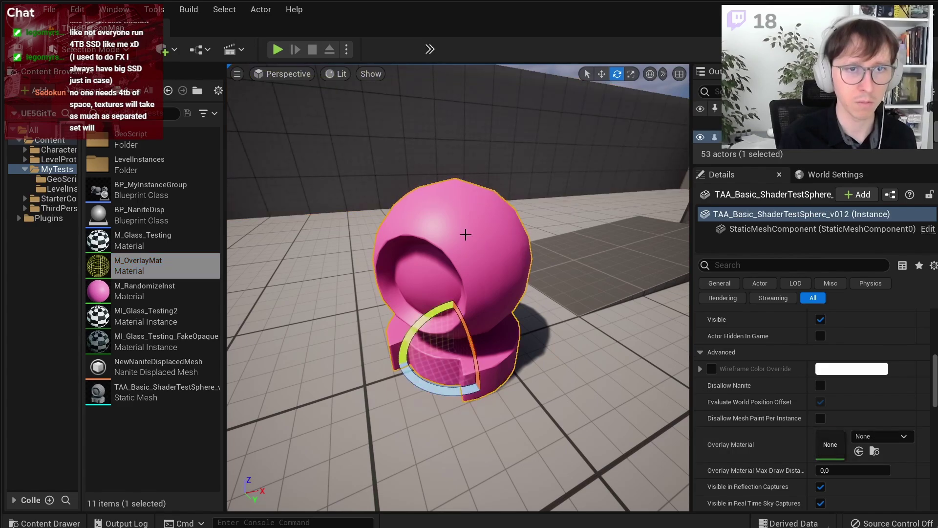
pyautogui.moveTo(144, 270); pyautogui.dragTo(831, 443)
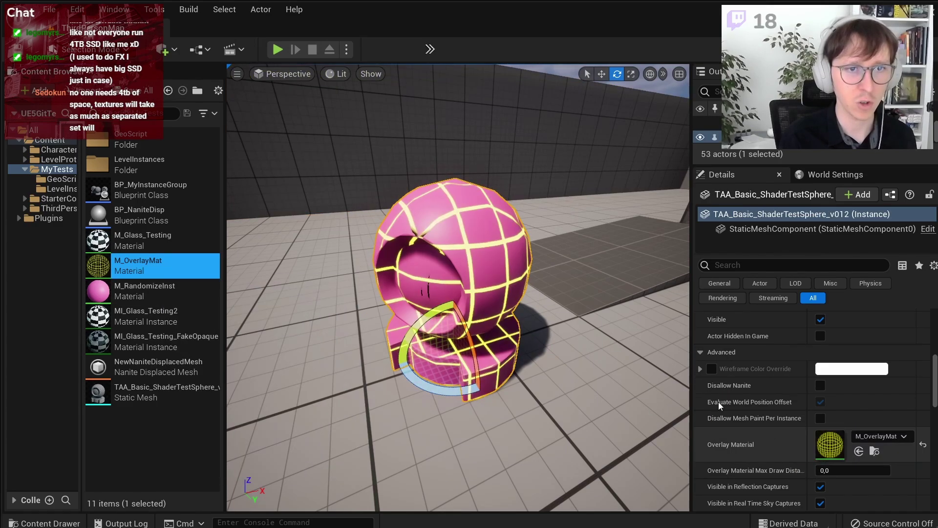
pyautogui.click(525, 179)
pyautogui.moveTo(529, 186); pyautogui.dragTo(529, 186, button='right')
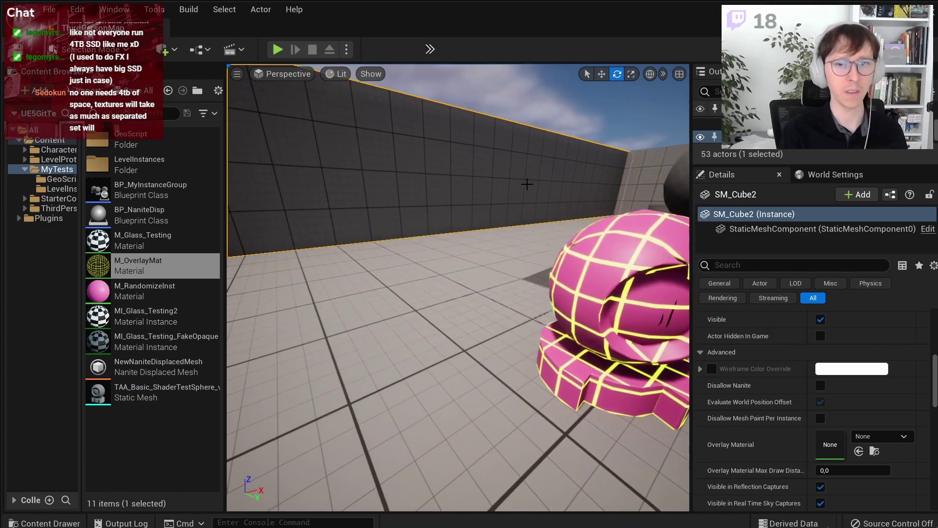
pyautogui.moveTo(107, 278); pyautogui.dragTo(831, 443)
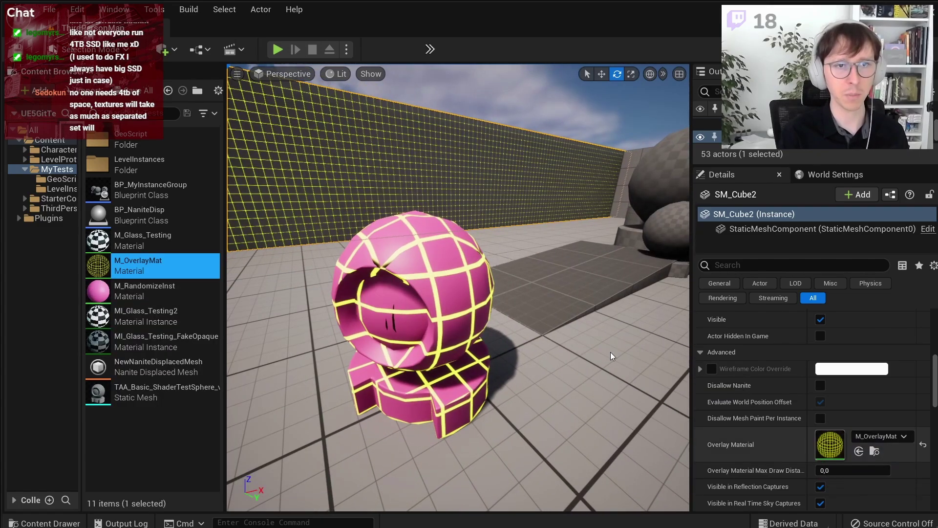
# Step: Inspect the grid overlay up close and at distance, and edit Overlay Max Draw Distance
pyautogui.moveTo(460, 294); pyautogui.dragTo(459, 293, button='right')
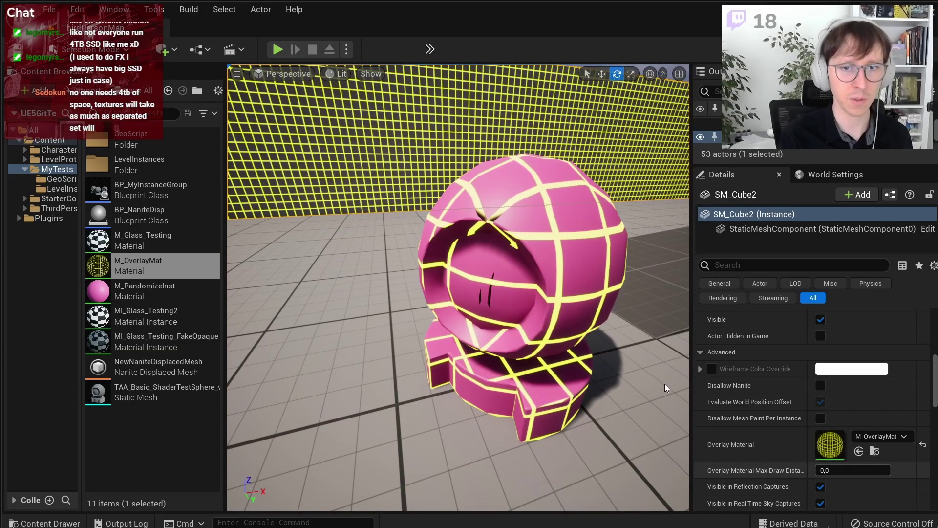
pyautogui.moveTo(666, 387); pyautogui.dragTo(666, 388, button='right')
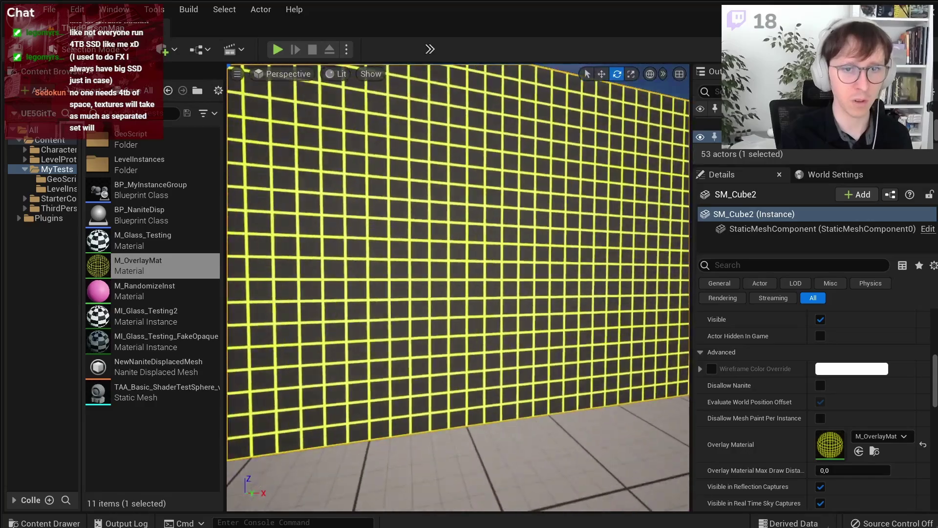
pyautogui.moveTo(459, 293); pyautogui.dragTo(459, 293, button='right')
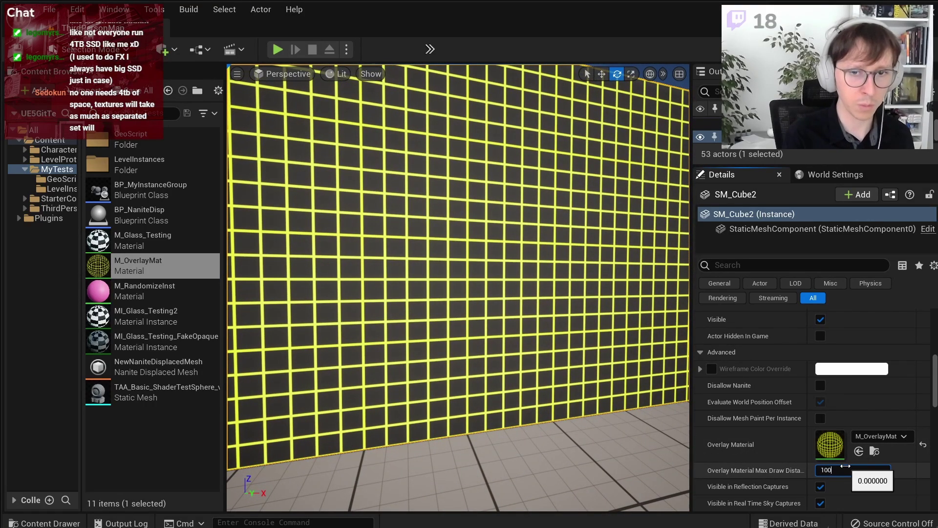
pyautogui.moveTo(460, 293); pyautogui.dragTo(459, 293, button='right')
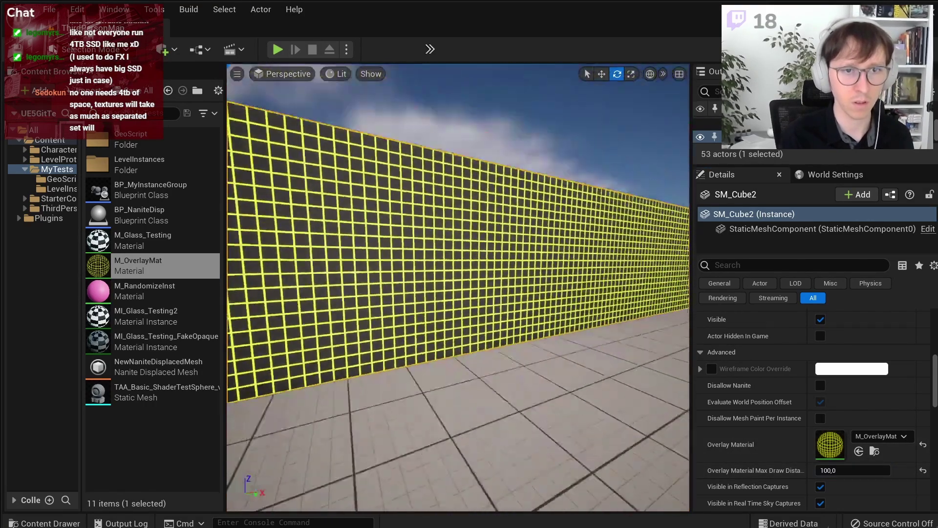
pyautogui.moveTo(503, 377); pyautogui.dragTo(524, 482, button='right')
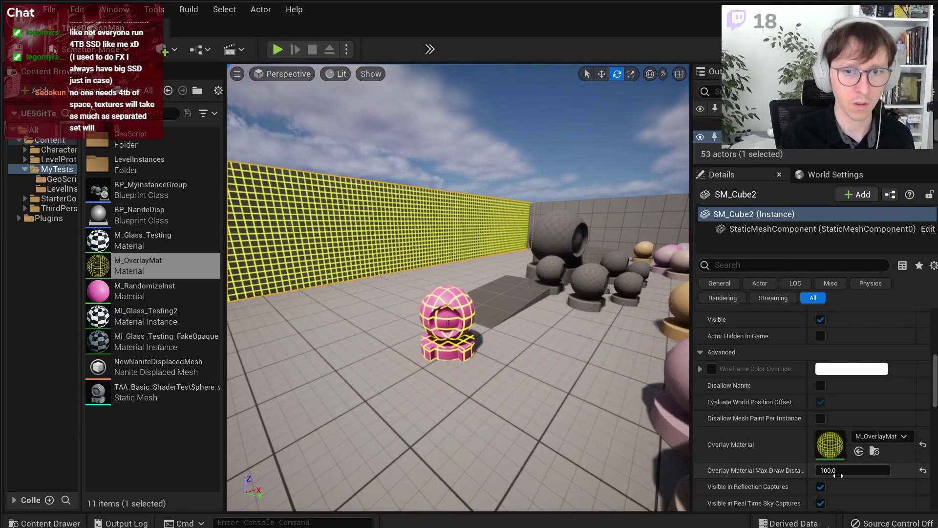
pyautogui.click(852, 470)
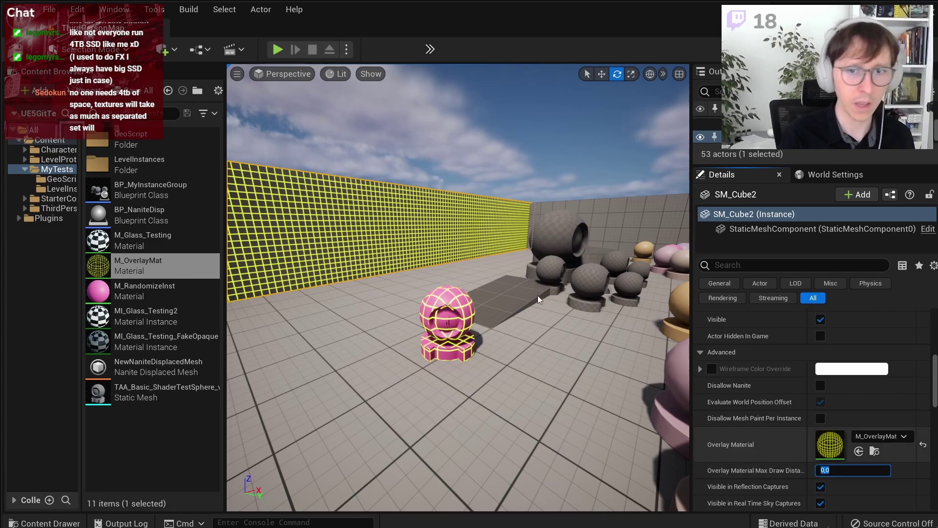
pyautogui.moveTo(435, 310); pyautogui.dragTo(436, 310, button='right')
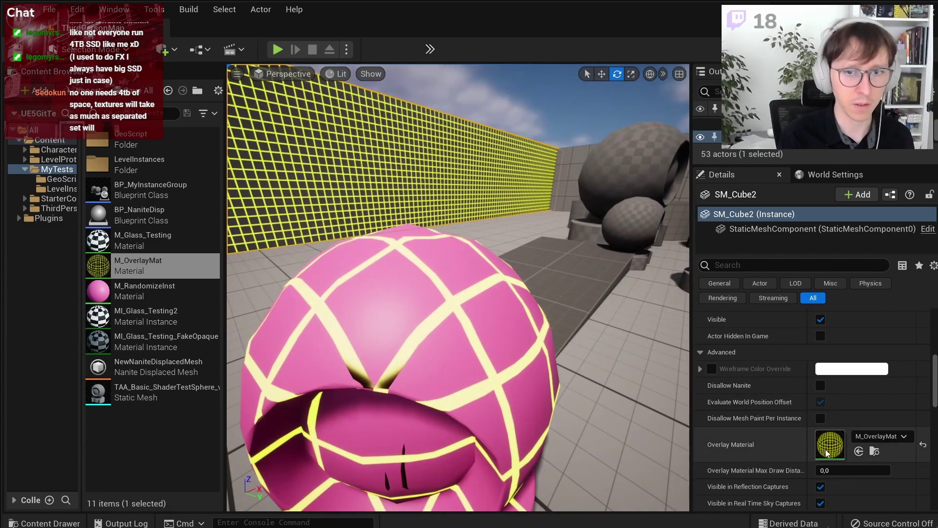
# Step: In M_OverlayMat, multiply MF_Grid_Filtered's result by 0.5 into Opacity, apply, and check the sphere
pyautogui.doubleClick(829, 443)
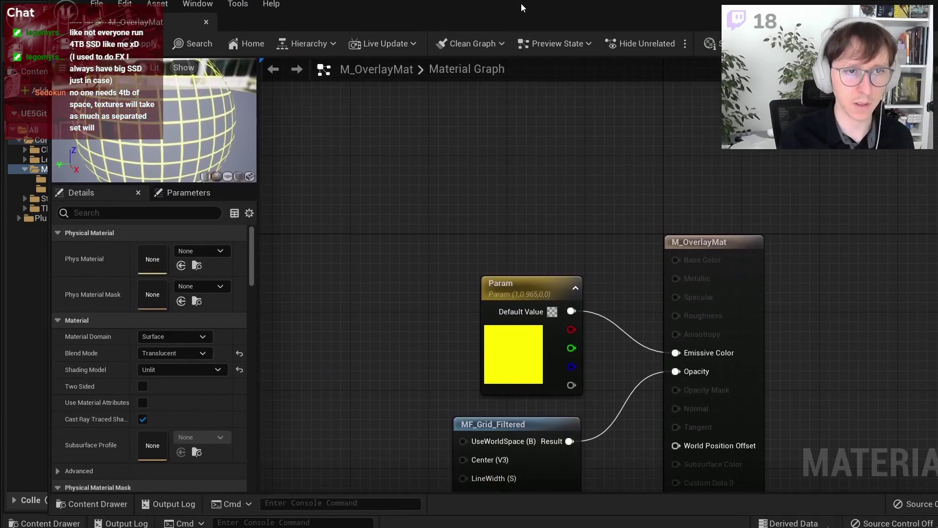
pyautogui.moveTo(422, 324); pyautogui.dragTo(472, 331)
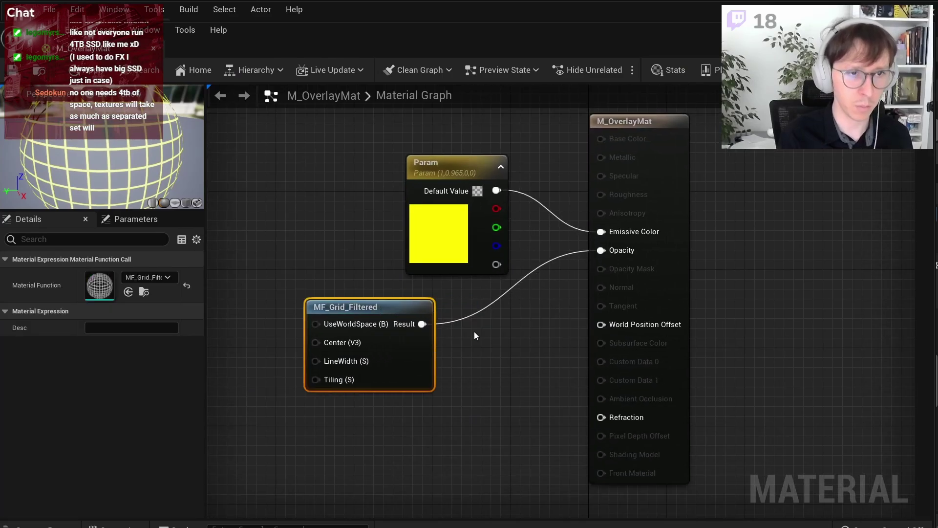
pyautogui.moveTo(540, 356); pyautogui.dragTo(601, 250)
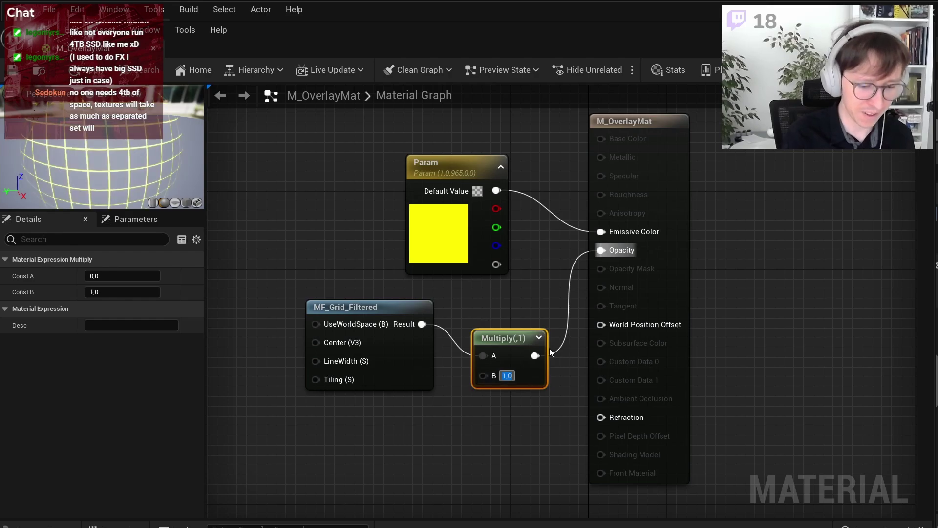
pyautogui.write('0,5')
pyautogui.press('Return')
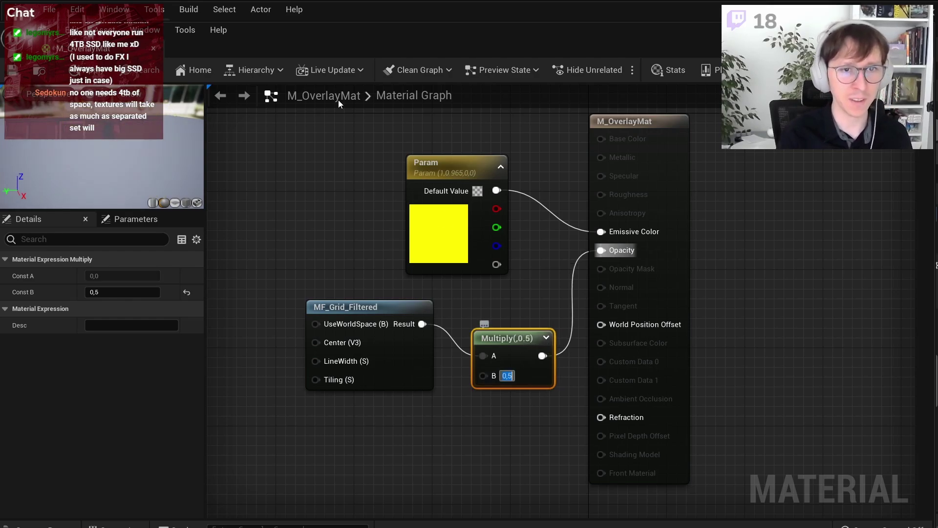
pyautogui.click(97, 70)
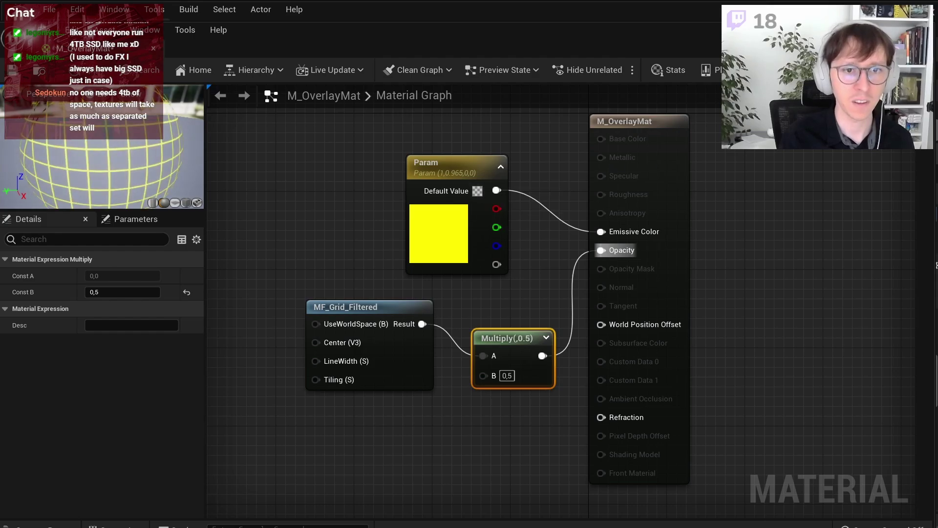
pyautogui.click(92, 28)
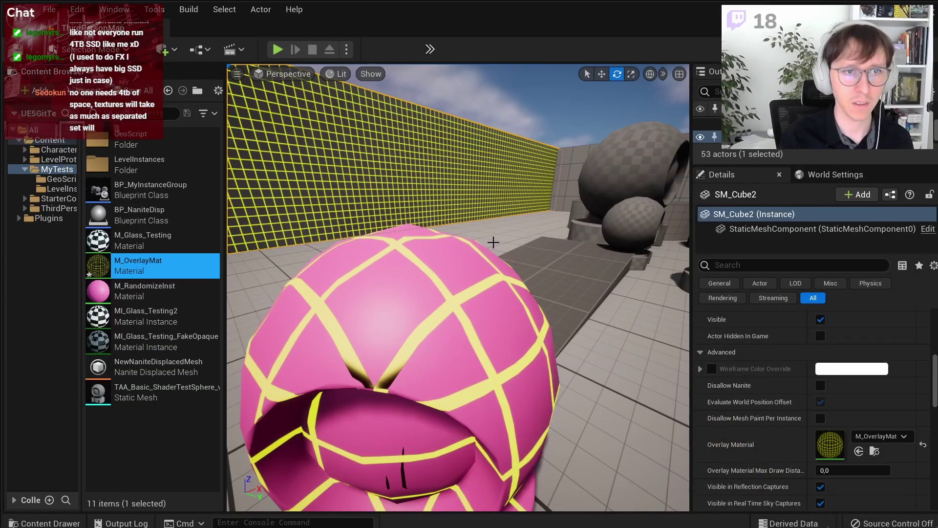
pyautogui.moveTo(493, 242); pyautogui.dragTo(664, 486)
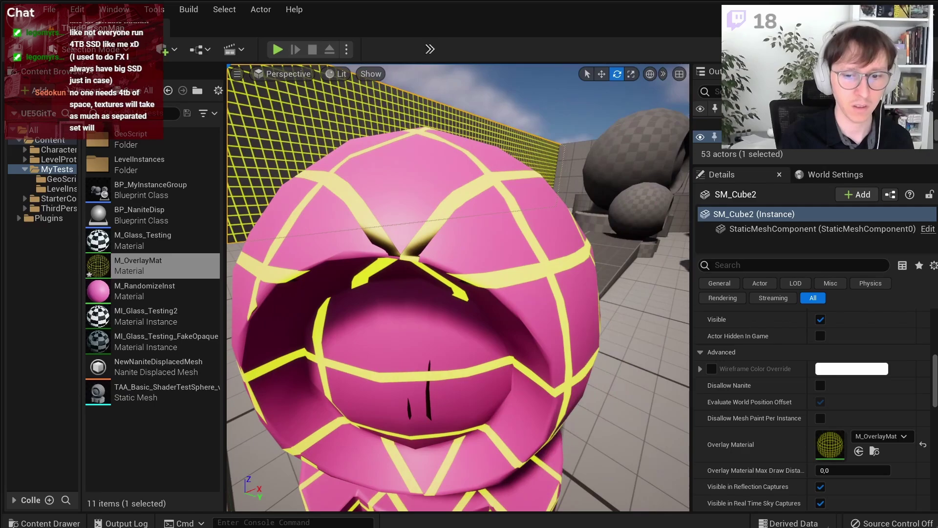
pyautogui.click(206, 28)
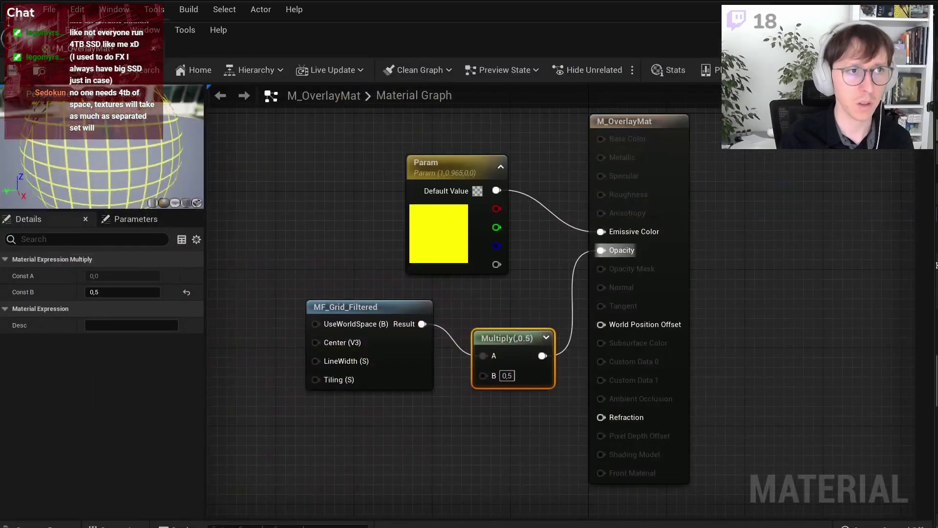
# Step: Float and shrink the material editor window so the level stays visible beside the graph
pyautogui.doubleClick(329, 31)
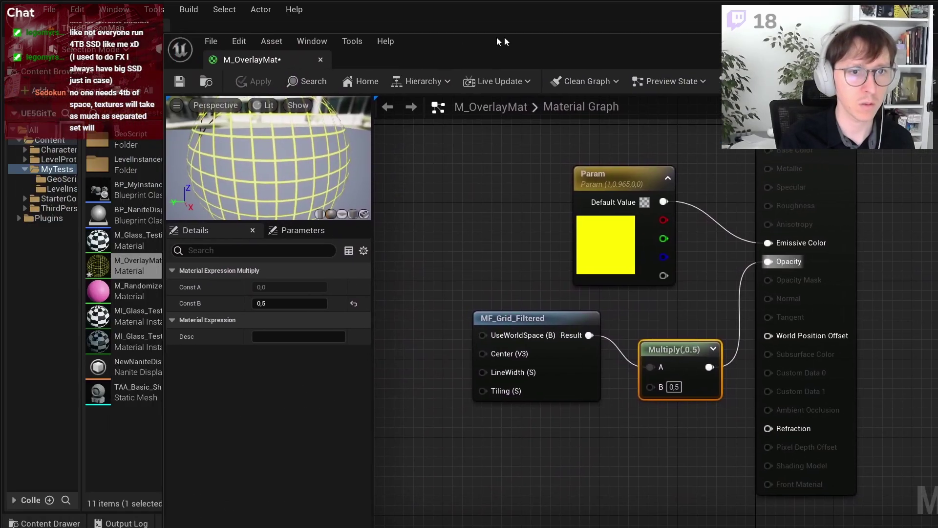
pyautogui.moveTo(199, 34); pyautogui.dragTo(418, 20)
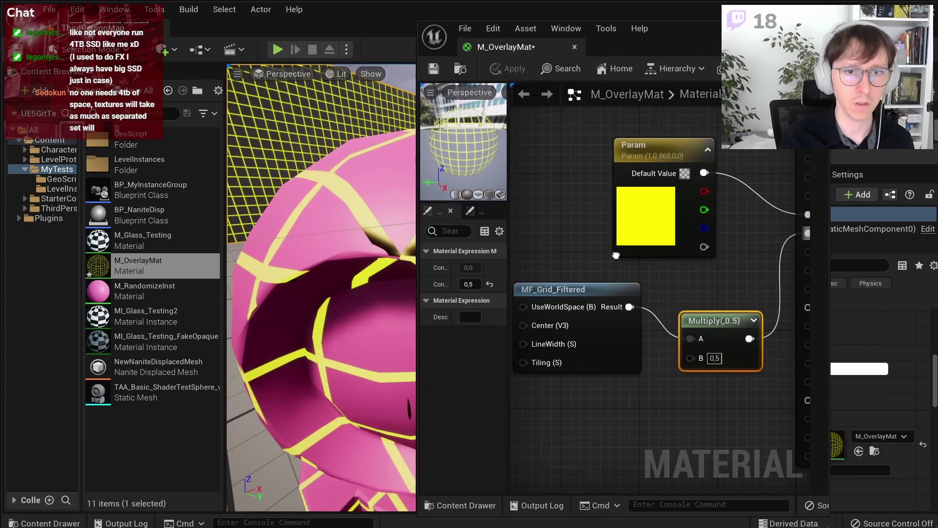
pyautogui.moveTo(616, 255); pyautogui.dragTo(555, 246, button='right')
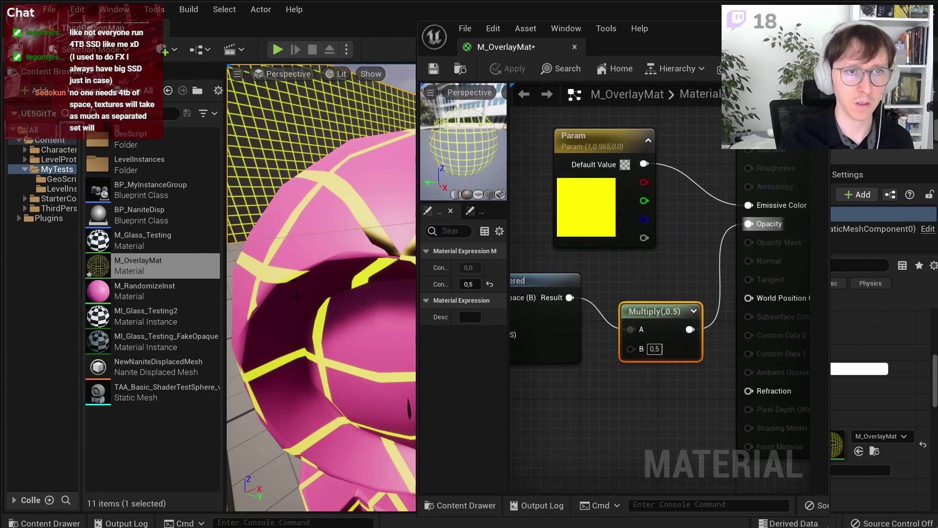
pyautogui.scroll(-5, 296, 295)
# Step: Try Multiply B values 0.1 and 0, settle on 0.01, and apply the material
pyautogui.click(654, 348)
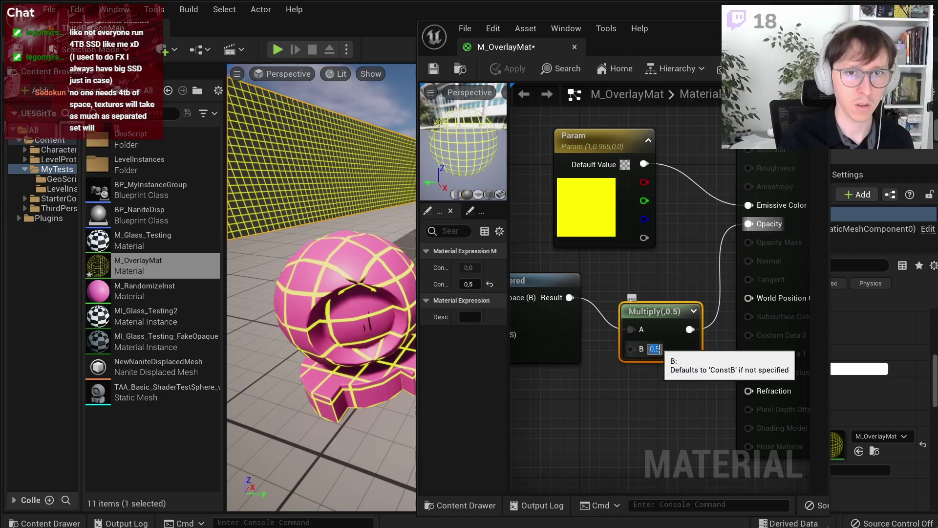
pyautogui.write('0,1')
pyautogui.press('Return')
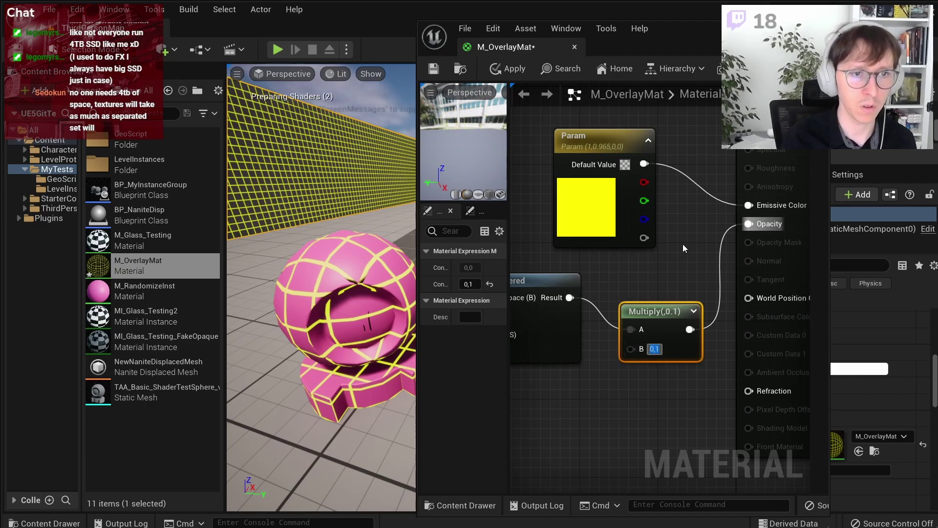
pyautogui.write('0')
pyautogui.press('Return')
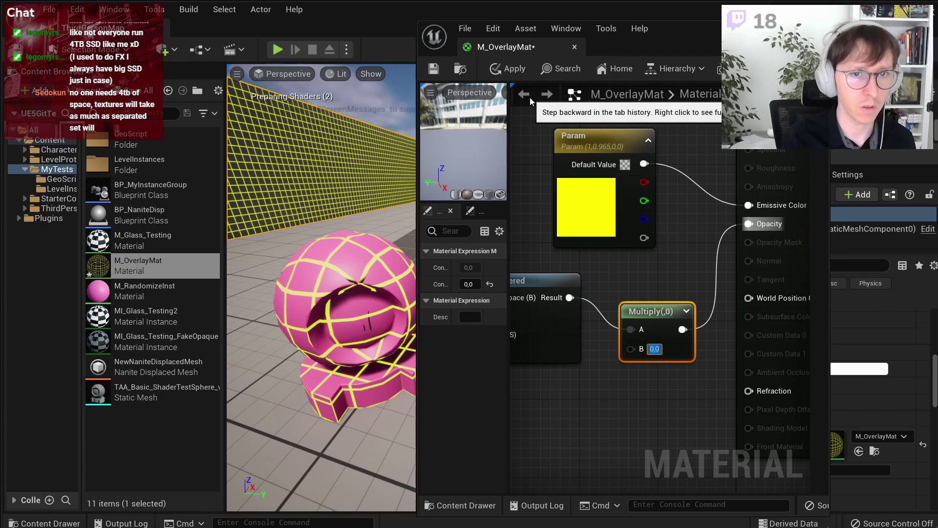
pyautogui.write('1')
pyautogui.press('Return')
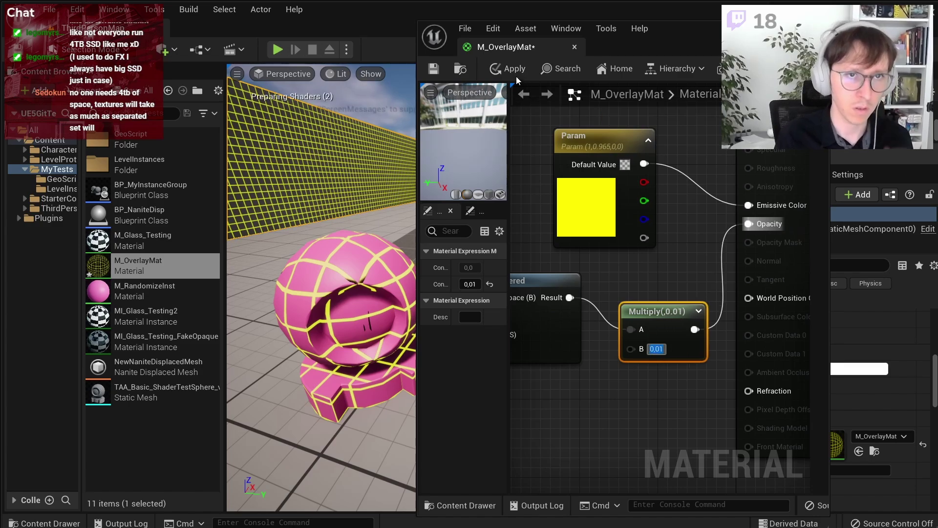
pyautogui.click(512, 74)
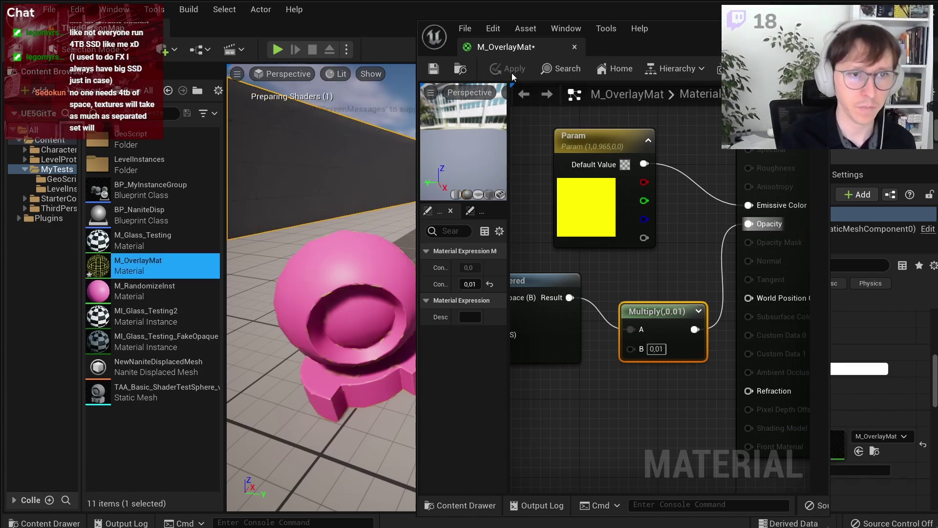
pyautogui.moveTo(338, 215)
pyautogui.mouseDown(button='right')
pyautogui.moveTo(329, 215)
pyautogui.moveTo(338, 195)
pyautogui.moveTo(347, 196)
pyautogui.mouseUp(button='right')
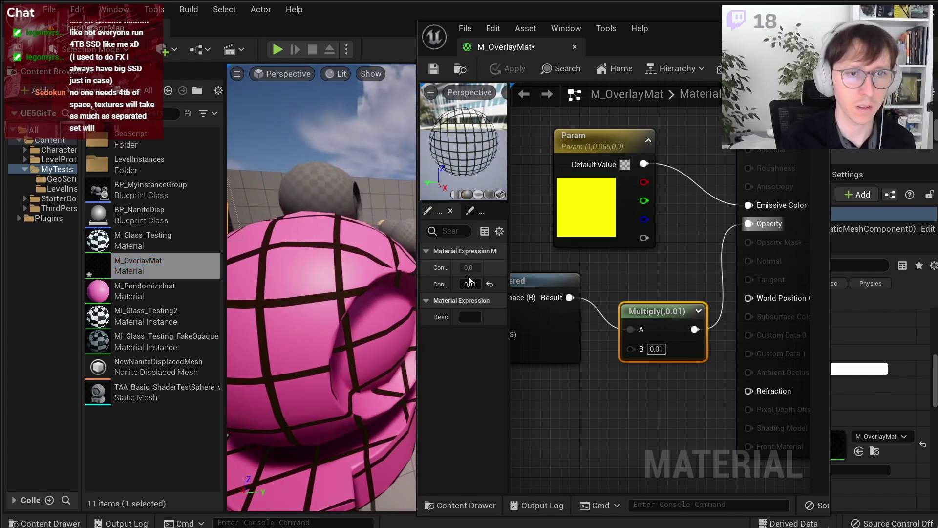
pyautogui.moveTo(594, 247); pyautogui.dragTo(619, 248, button='right')
pyautogui.scroll(-1, 631, 246)
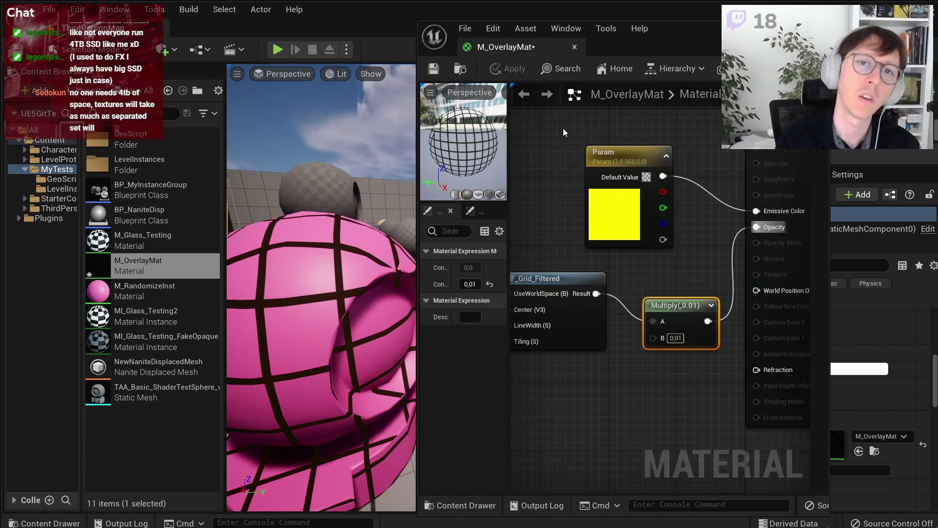
# Step: Turn off Cast Ray Traced Shadows and set M_OverlayMat's Shading Model to Default Lit, then apply
pyautogui.click(641, 126)
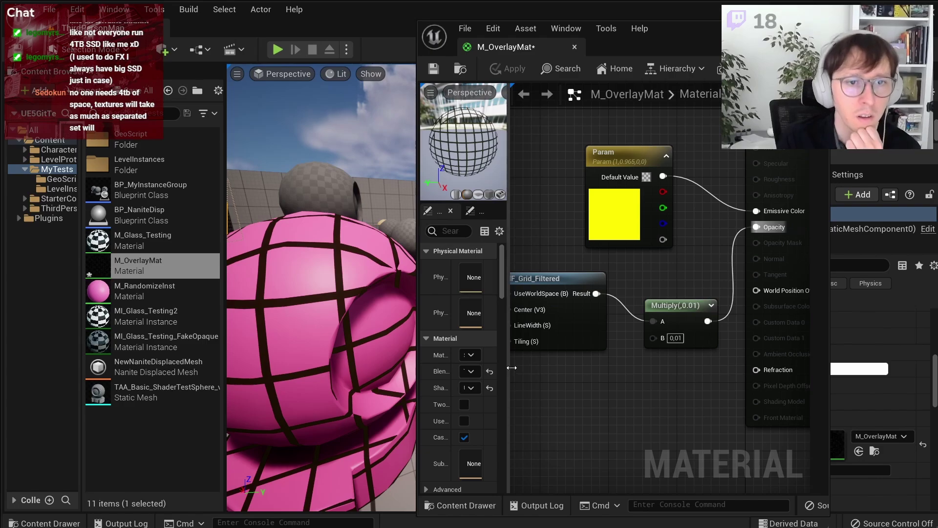
pyautogui.moveTo(508, 370); pyautogui.dragTo(573, 360)
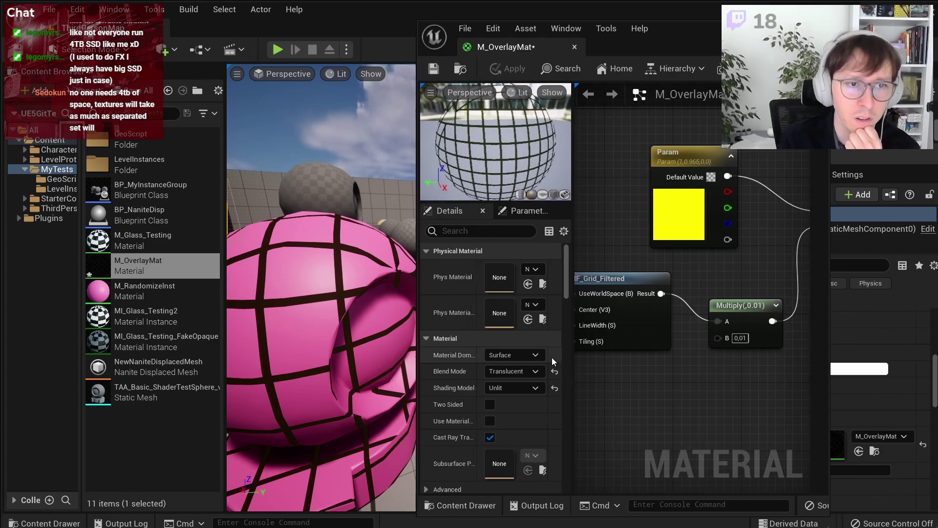
pyautogui.click(489, 437)
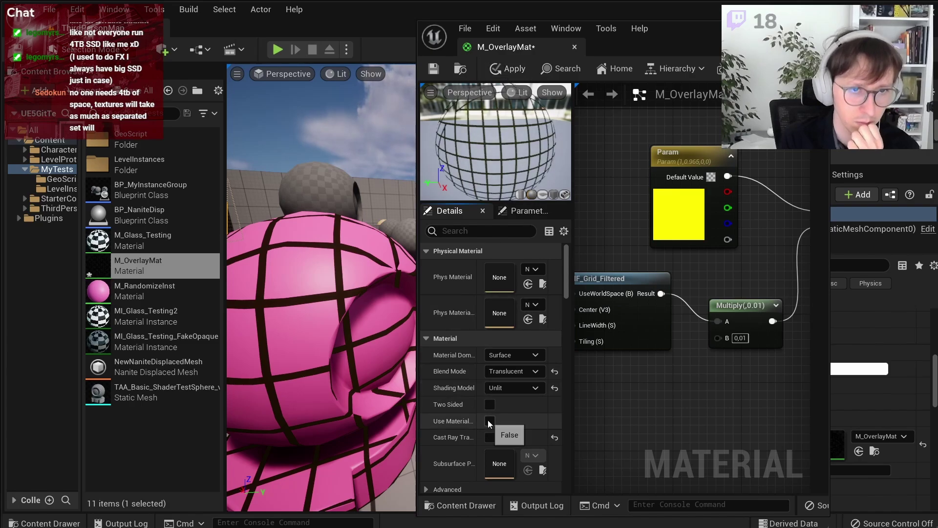
pyautogui.click(520, 388)
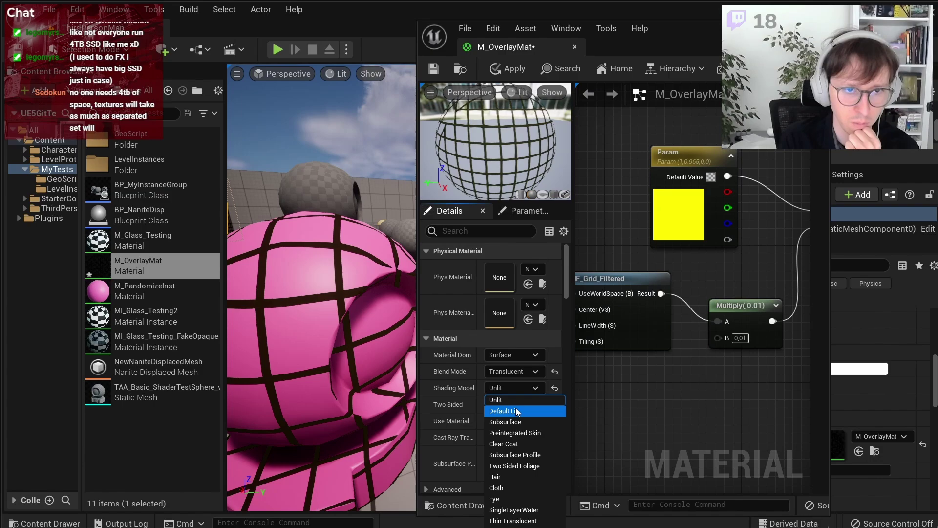
pyautogui.click(515, 408)
pyautogui.click(502, 66)
# Step: Wire the yellow colour parameter into Base Color
pyautogui.click(614, 68)
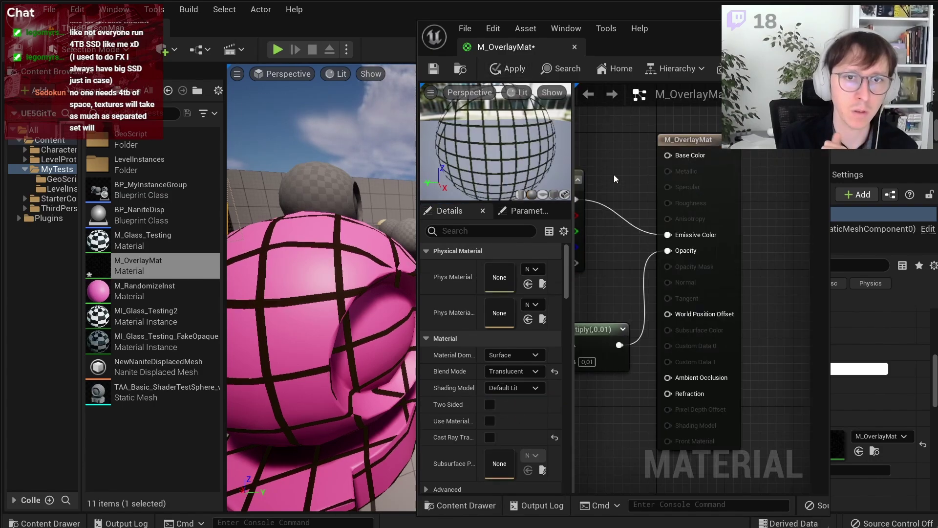
pyautogui.moveTo(603, 211); pyautogui.dragTo(697, 168)
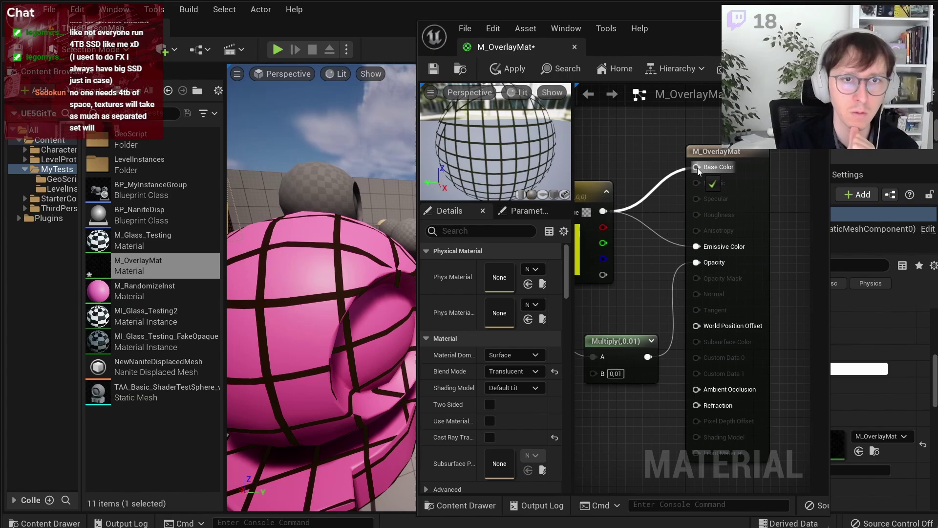
pyautogui.click(506, 70)
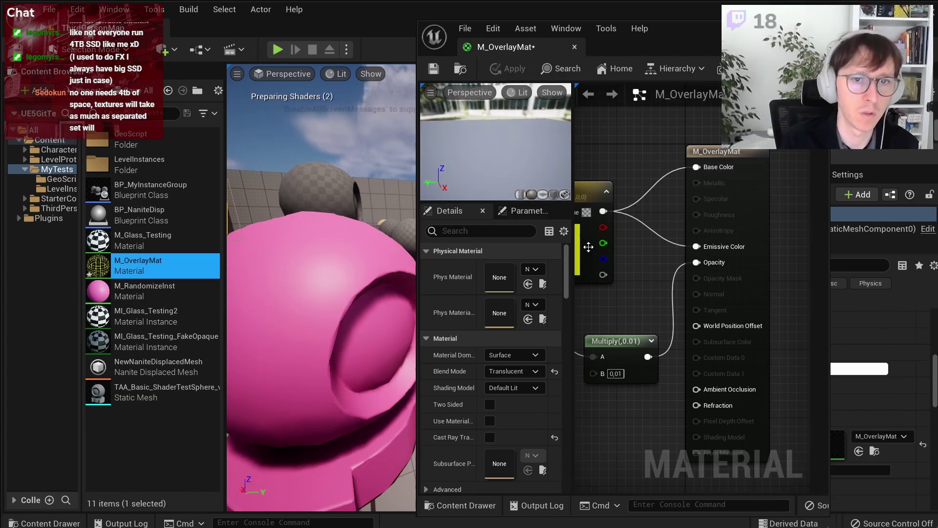
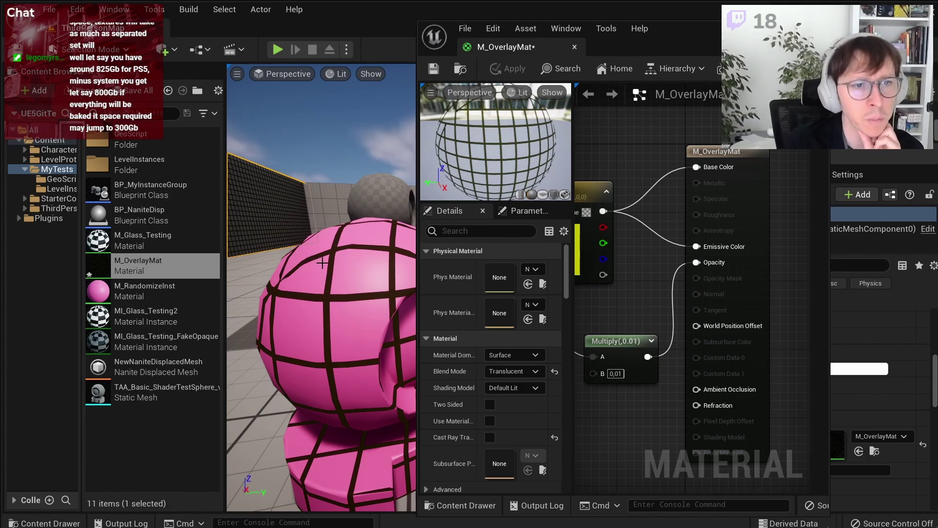
# Step: Add a BoundingBoxBased_0-1_UVW node near the MF_Grid_Filtered and material output nodes
pyautogui.moveTo(641, 287); pyautogui.dragTo(804, 301, button='right')
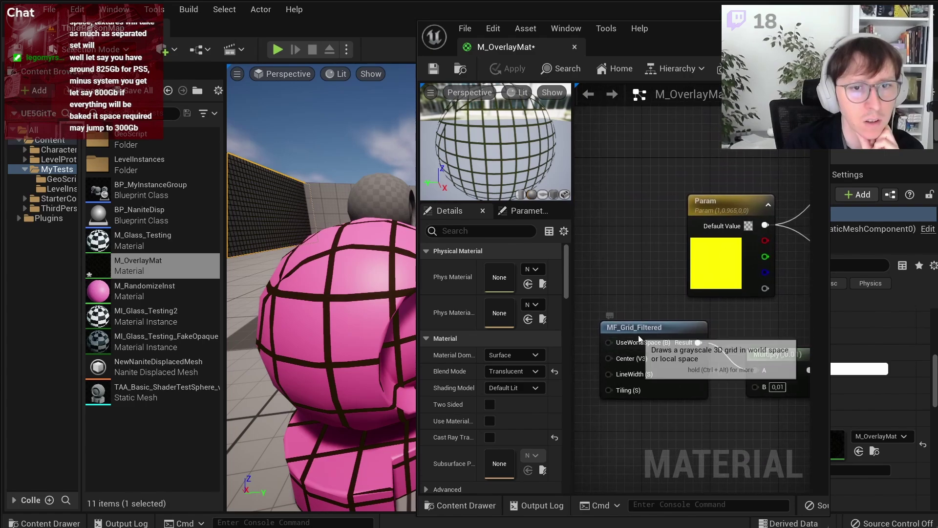
pyautogui.click(655, 344)
pyautogui.click(679, 314)
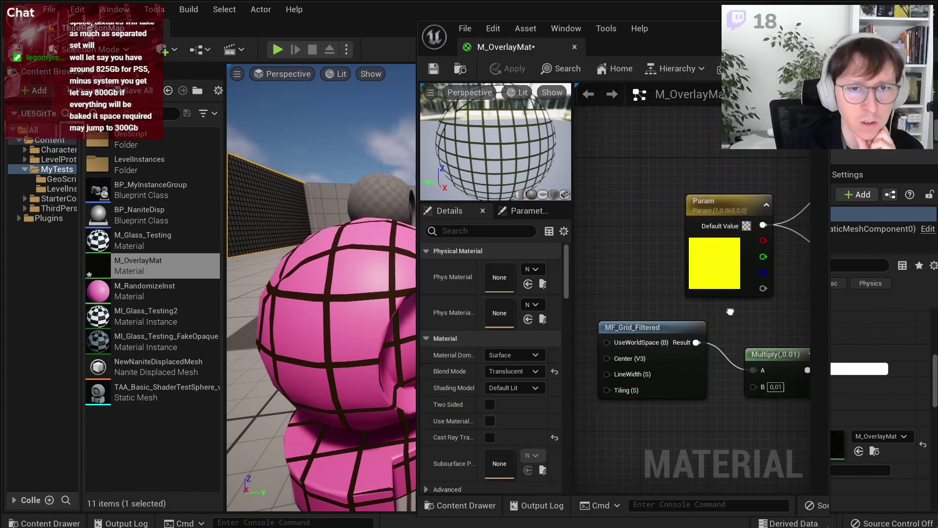
pyautogui.moveTo(731, 312); pyautogui.dragTo(642, 315, button='right')
pyautogui.scroll(-1, 631, 422)
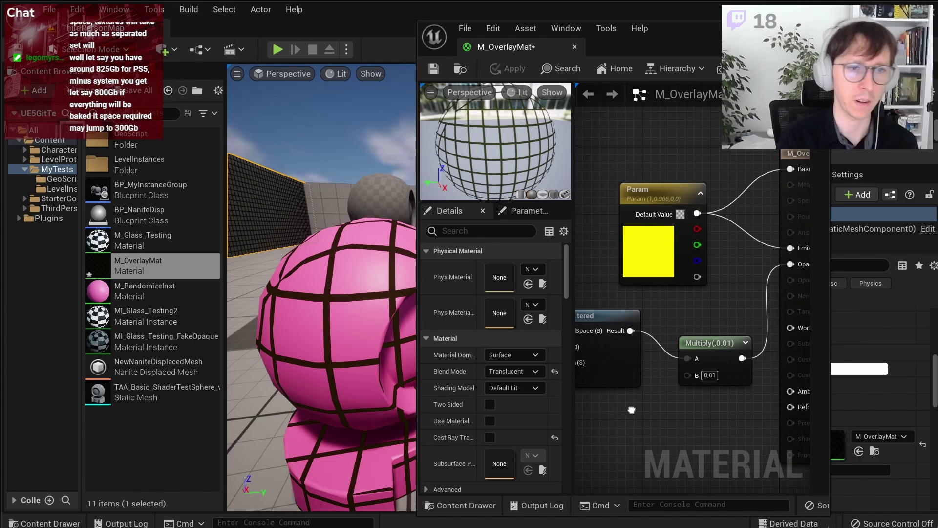
pyautogui.moveTo(631, 422); pyautogui.dragTo(688, 351, button='right')
pyautogui.rightClick(617, 384)
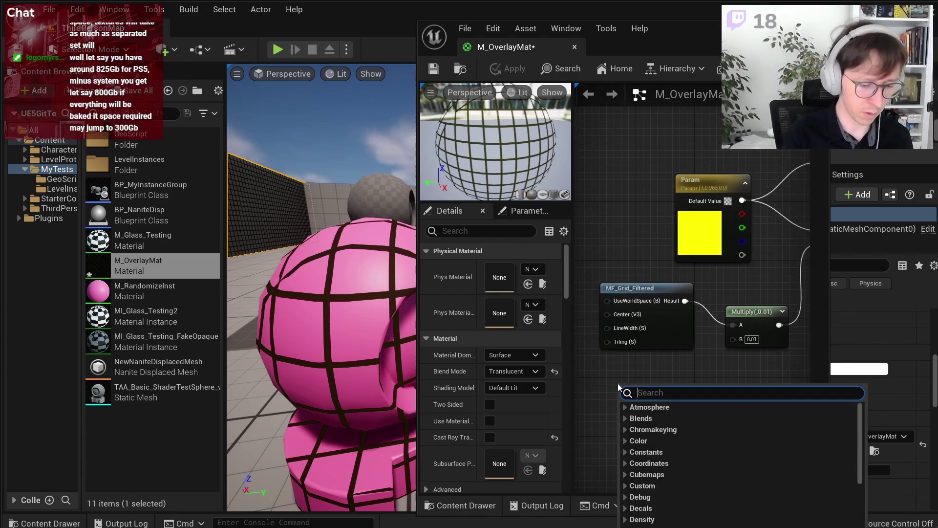
pyautogui.write('bounding')
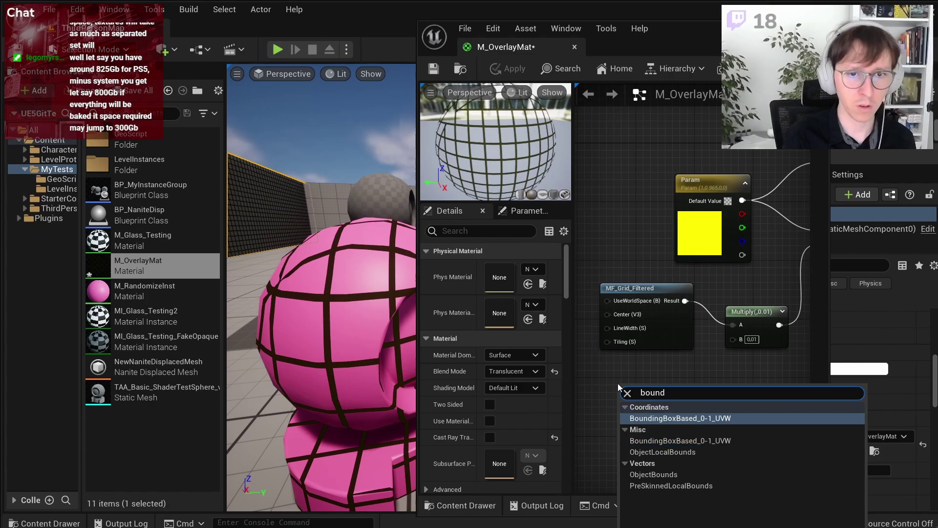
pyautogui.press('Return')
pyautogui.moveTo(618, 383); pyautogui.dragTo(687, 417, button='right')
# Step: Feed the bounding box B channel through a new Saturate node into Multiply A
pyautogui.rightClick(687, 417)
pyautogui.write('sat')
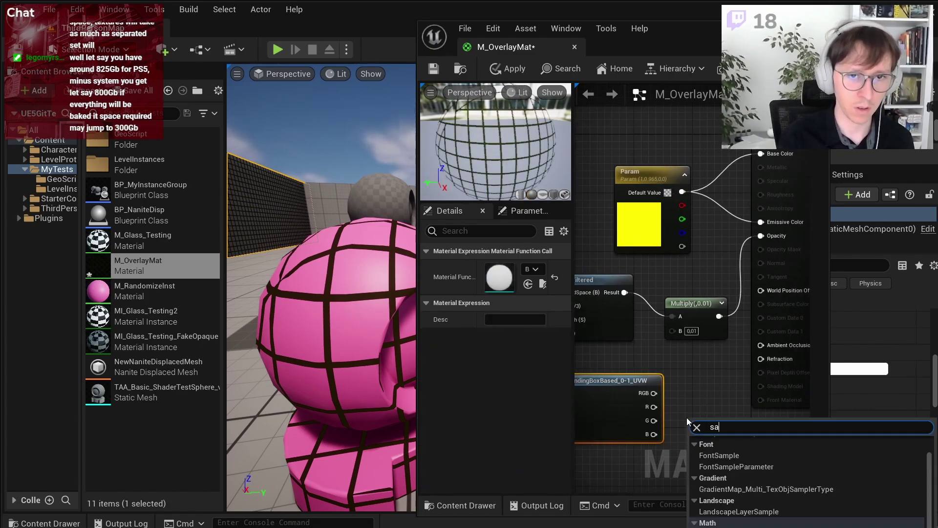
pyautogui.press('Return')
pyautogui.moveTo(654, 434)
pyautogui.mouseDown()
pyautogui.moveTo(695, 437)
pyautogui.moveTo(634, 380)
pyautogui.mouseUp()
pyautogui.click(661, 380)
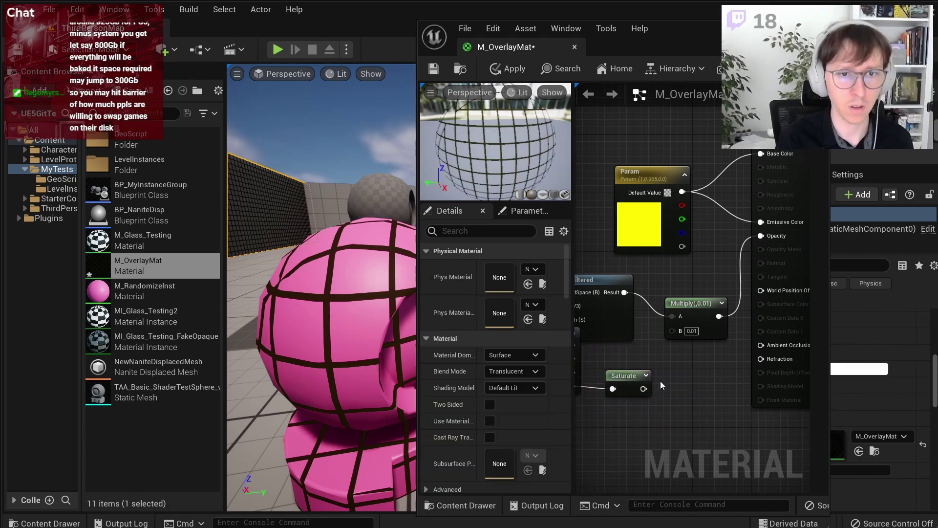
pyautogui.moveTo(661, 380); pyautogui.dragTo(709, 397, button='right')
pyautogui.moveTo(725, 396); pyautogui.dragTo(754, 324)
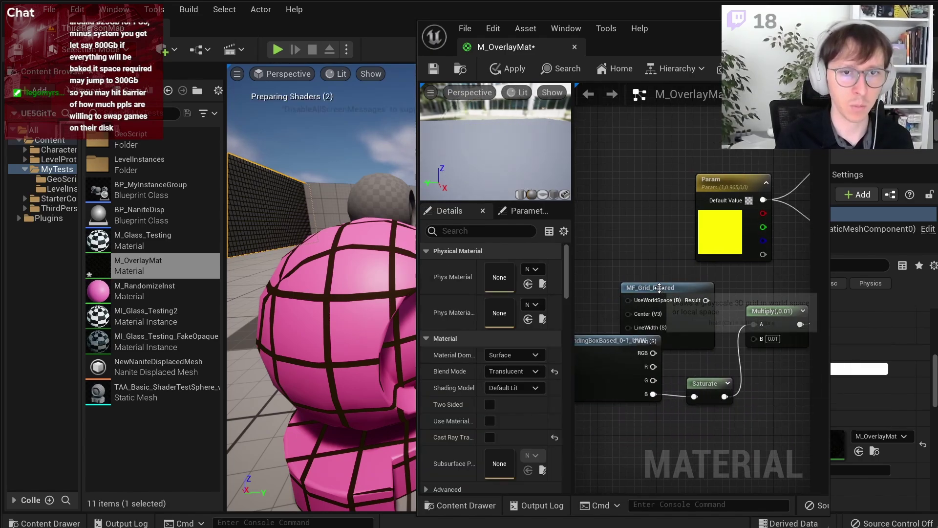
# Step: Set Multiply B to 0.5 and apply the material
pyautogui.click(680, 288)
pyautogui.moveTo(680, 288); pyautogui.dragTo(628, 259)
pyautogui.click(709, 293)
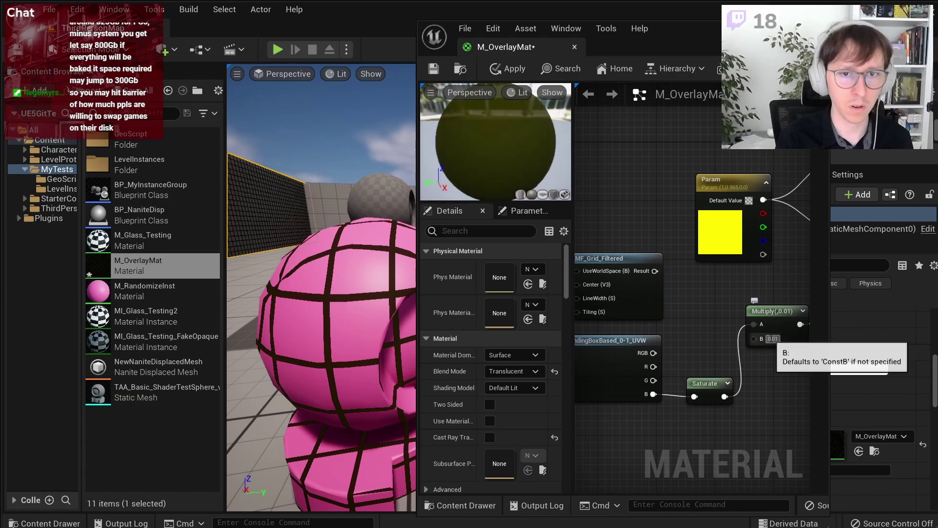
pyautogui.write('0.5')
pyautogui.press('Return')
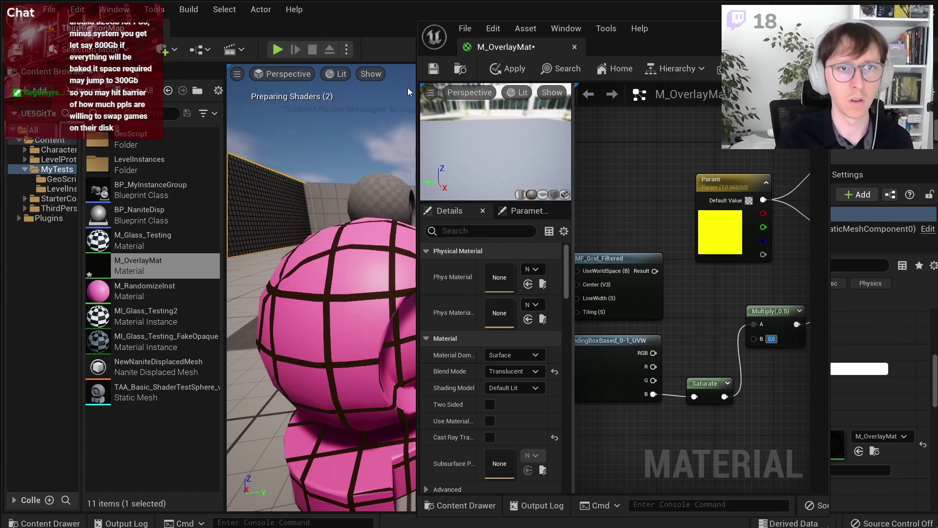
pyautogui.click(432, 74)
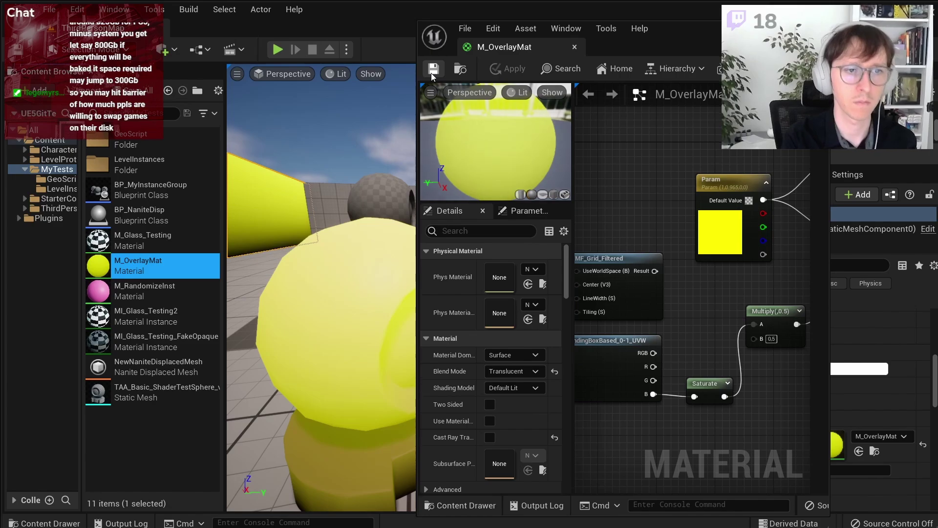
# Step: Insert a Power node between Saturate and Multiply A
pyautogui.moveTo(317, 245); pyautogui.dragTo(322, 254, button='right')
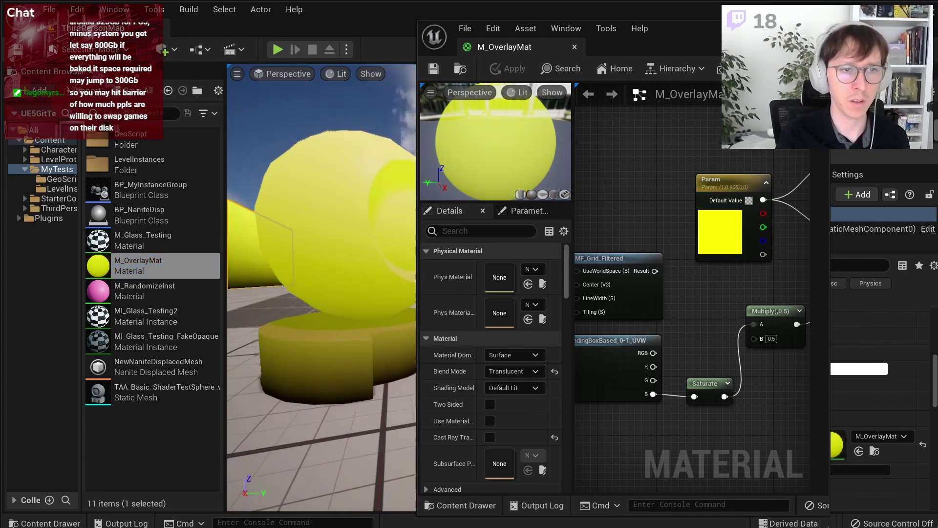
pyautogui.moveTo(323, 254); pyautogui.dragTo(350, 373, button='right')
pyautogui.scroll(-1, 720, 292)
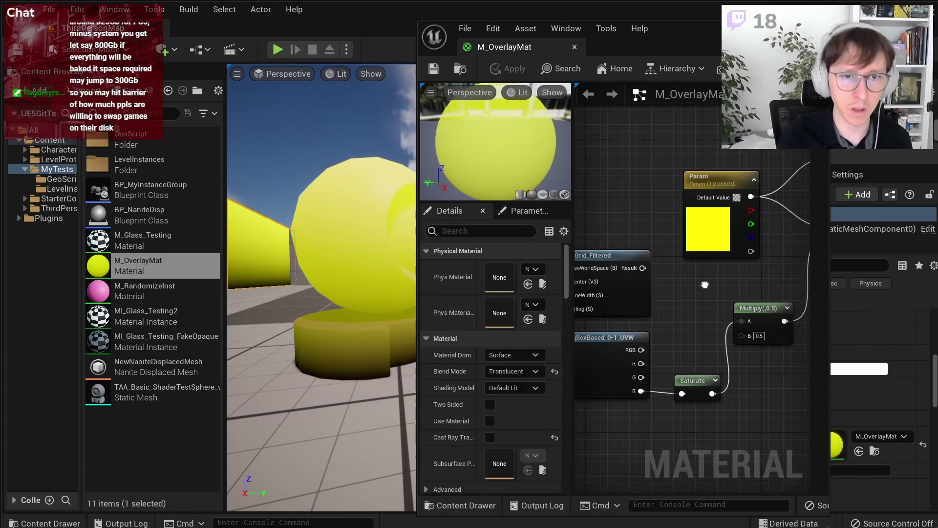
pyautogui.moveTo(687, 280); pyautogui.dragTo(728, 280, button='right')
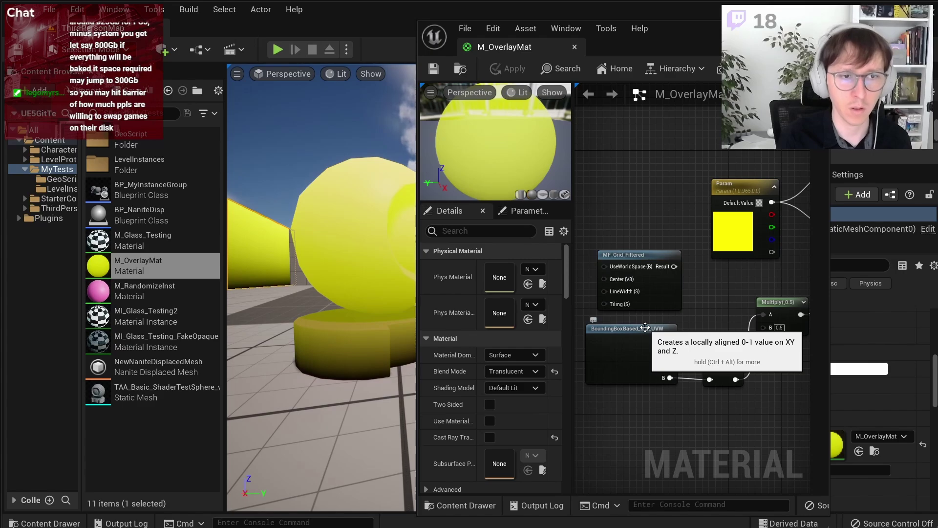
pyautogui.moveTo(719, 405); pyautogui.dragTo(616, 347)
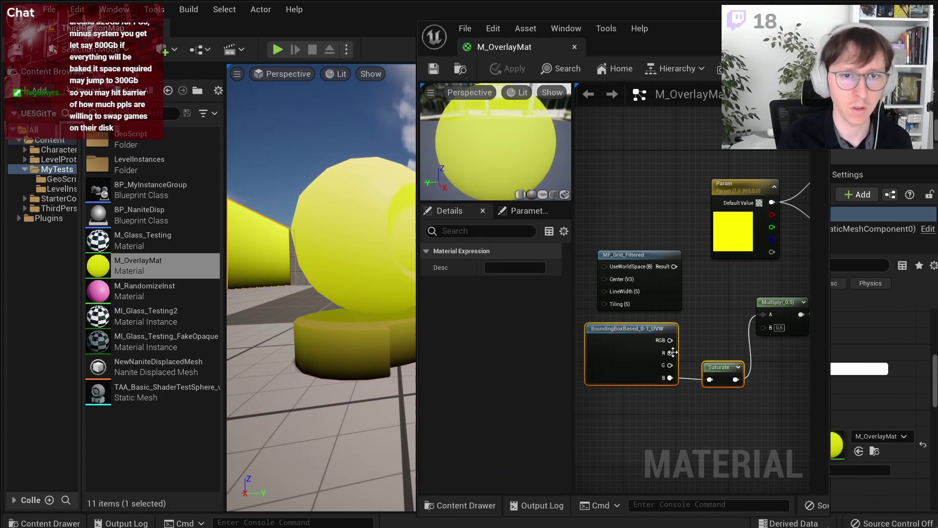
pyautogui.moveTo(723, 366)
pyautogui.mouseDown()
pyautogui.moveTo(661, 359)
pyautogui.moveTo(691, 370)
pyautogui.mouseUp()
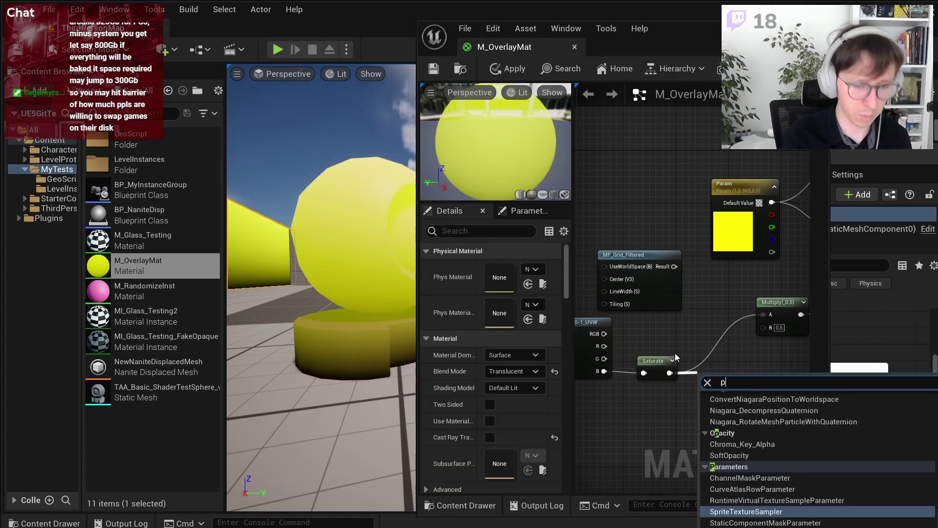
pyautogui.write('pow')
pyautogui.press('Return')
pyautogui.moveTo(741, 390); pyautogui.dragTo(762, 314)
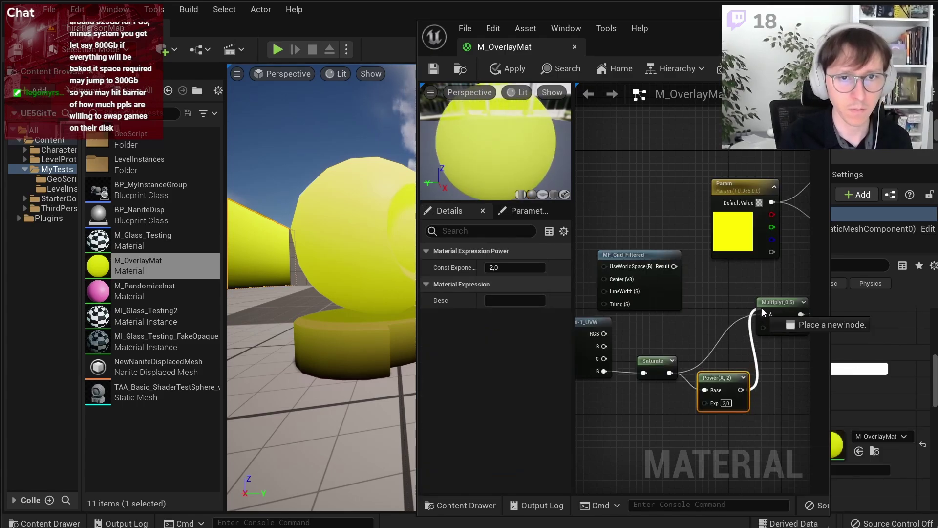
# Step: Apply the material and move the camera in to inspect the sphere's sharper gradient
pyautogui.click(502, 69)
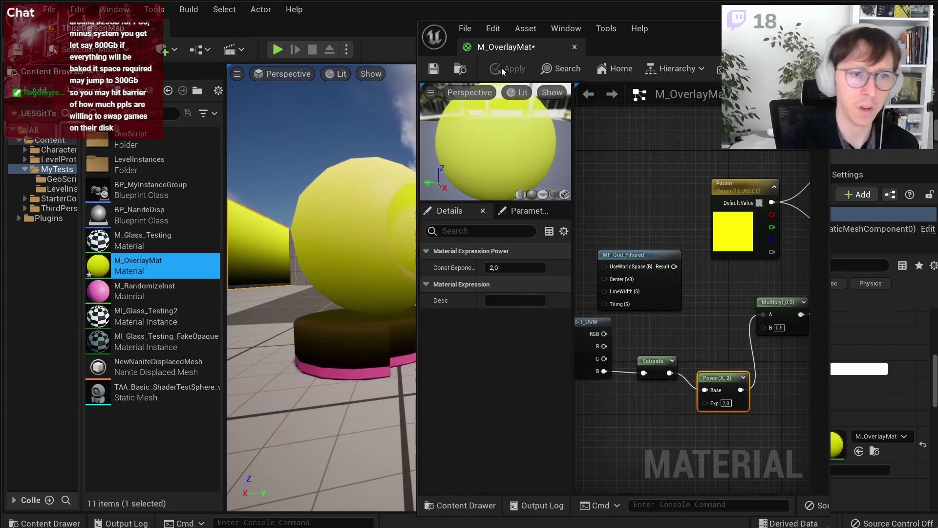
pyautogui.moveTo(323, 273); pyautogui.dragTo(318, 273, button='right')
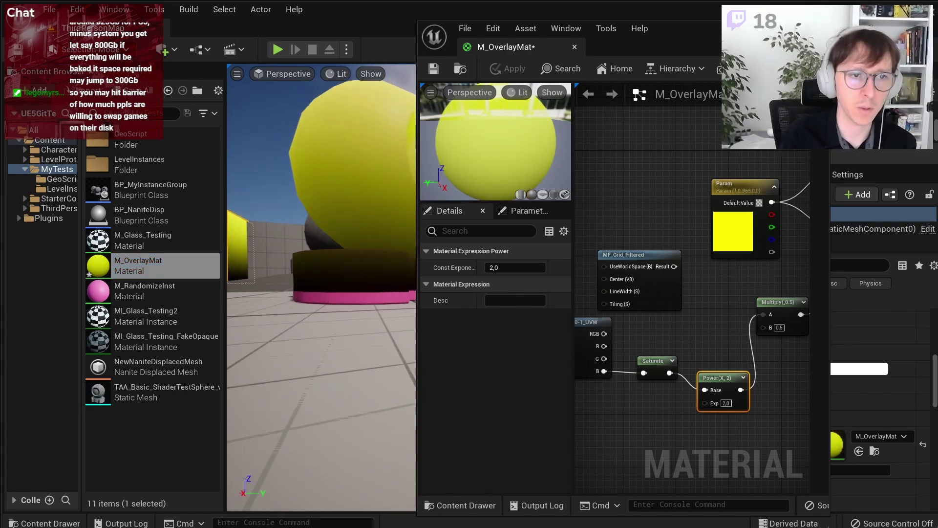
pyautogui.moveTo(294, 332); pyautogui.dragTo(294, 331, button='right')
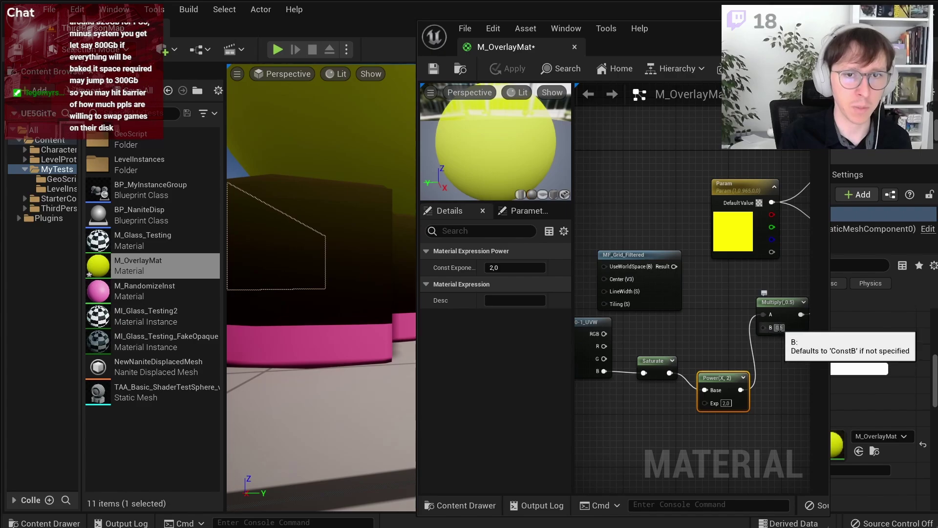
# Step: Add a scalar parameter named Opacity wired into Multiply B, and save the material
pyautogui.click(701, 319)
pyautogui.click(700, 320)
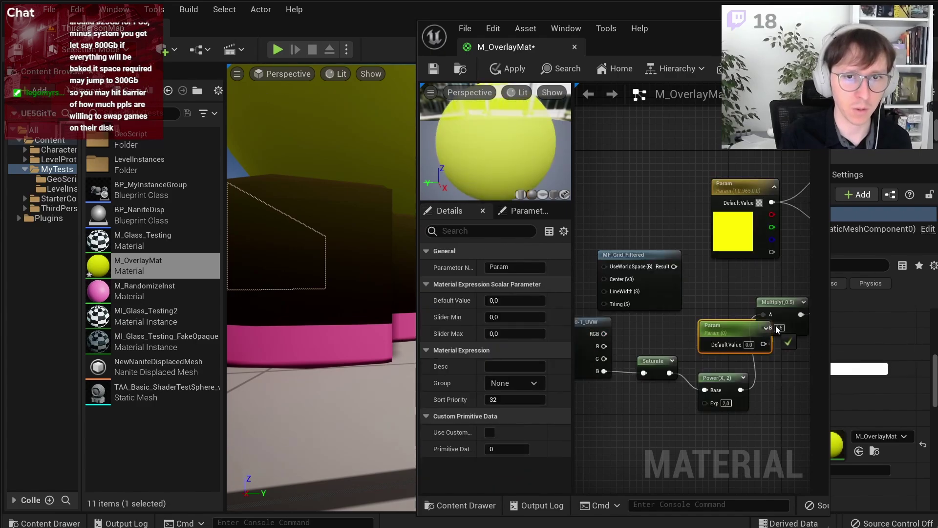
pyautogui.moveTo(763, 350)
pyautogui.mouseDown()
pyautogui.moveTo(771, 327)
pyautogui.moveTo(671, 330)
pyautogui.mouseUp()
pyautogui.moveTo(655, 361); pyautogui.dragTo(655, 387)
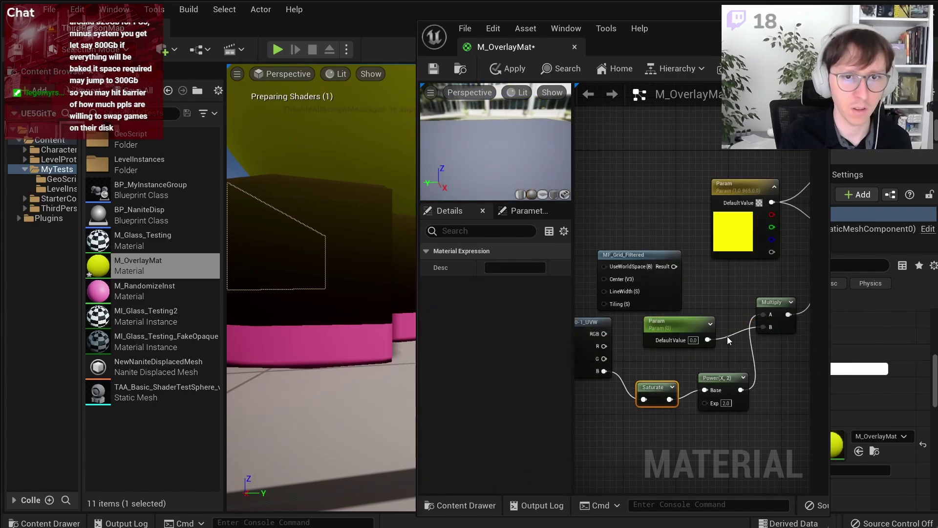
pyautogui.click(674, 337)
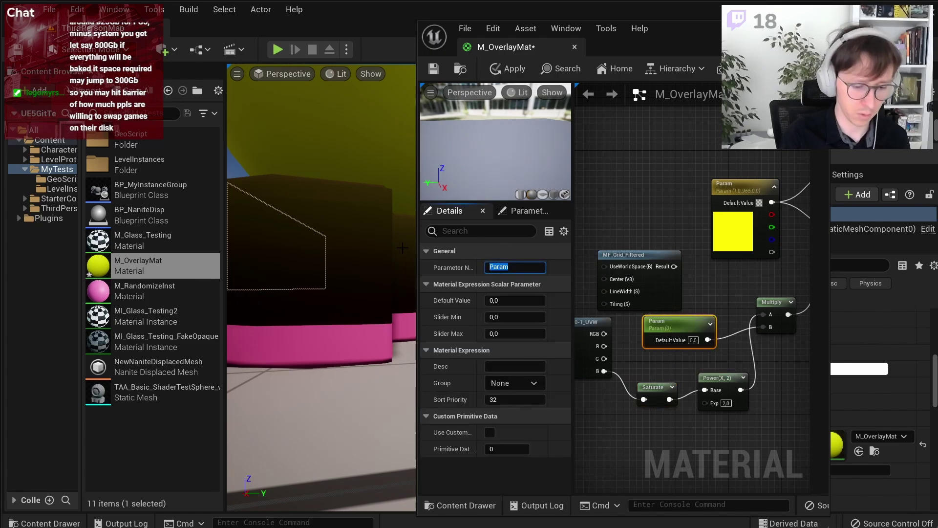
pyautogui.write('Opacity')
pyautogui.press('Return')
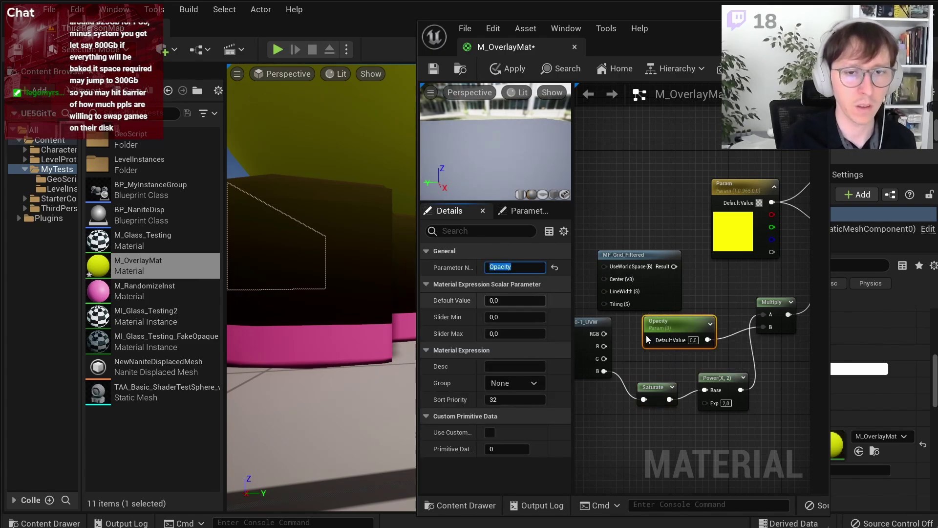
pyautogui.scroll(2, 659, 332)
pyautogui.click(435, 66)
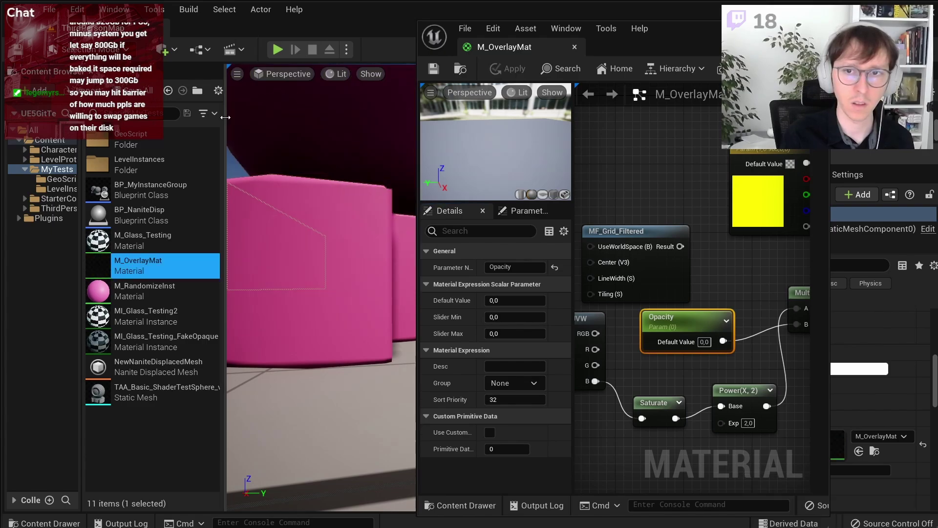
# Step: Widen the level viewport and set the Opacity default value to 0,0001
pyautogui.moveTo(226, 118); pyautogui.dragTo(167, 117)
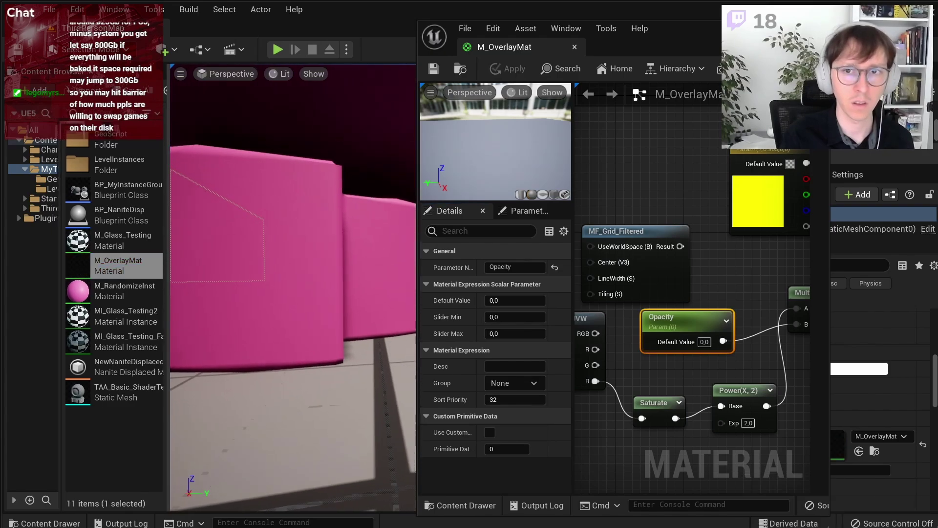
pyautogui.moveTo(293, 293); pyautogui.dragTo(294, 352)
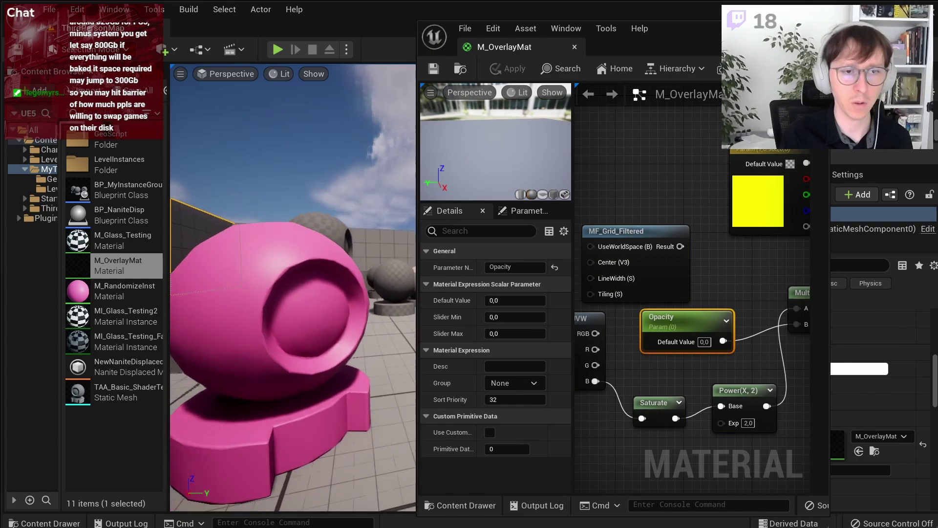
pyautogui.click(703, 342)
pyautogui.write('0,0001')
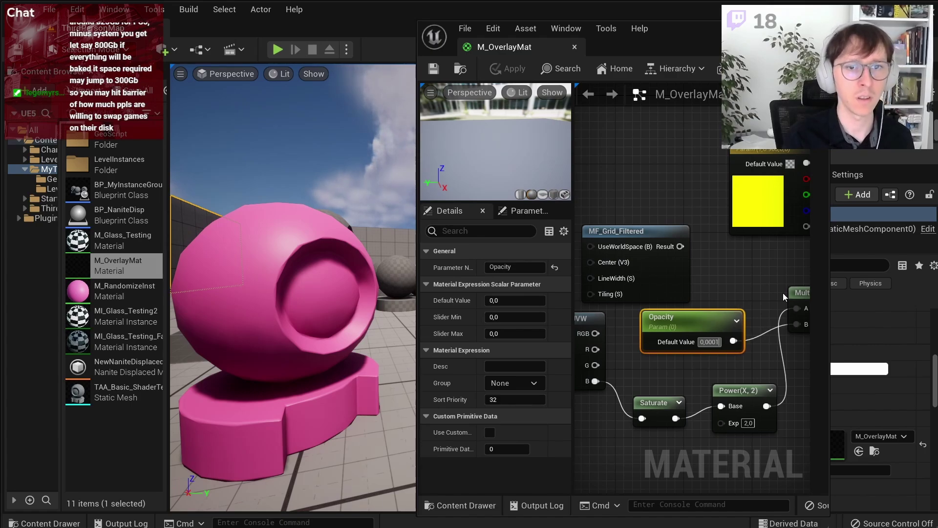
pyautogui.press('Return')
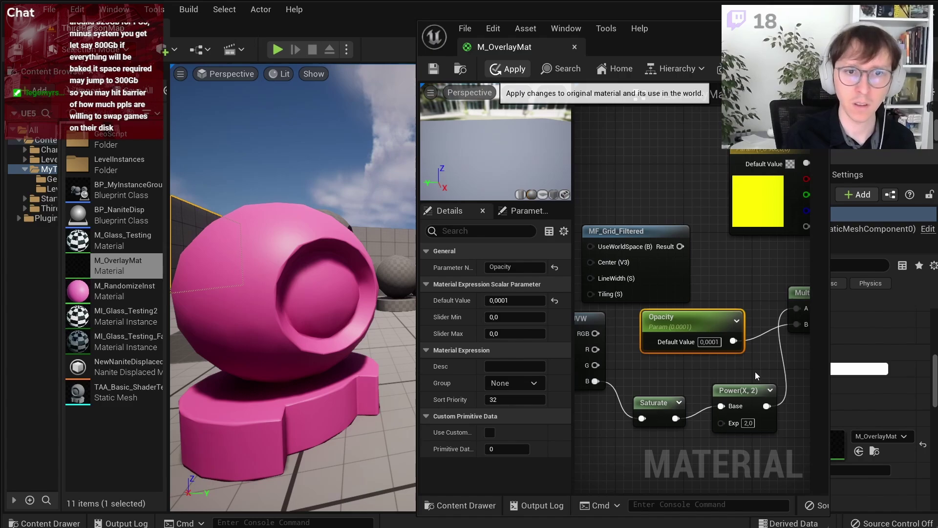
# Step: Raise the Opacity default value through 0,01 and 0,02 to 0,05
pyautogui.write('0,01')
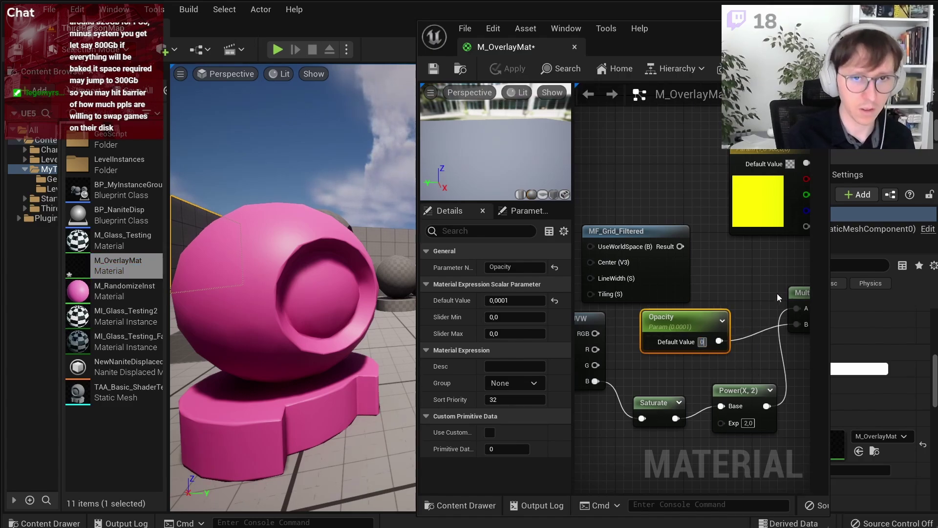
pyautogui.press('Return')
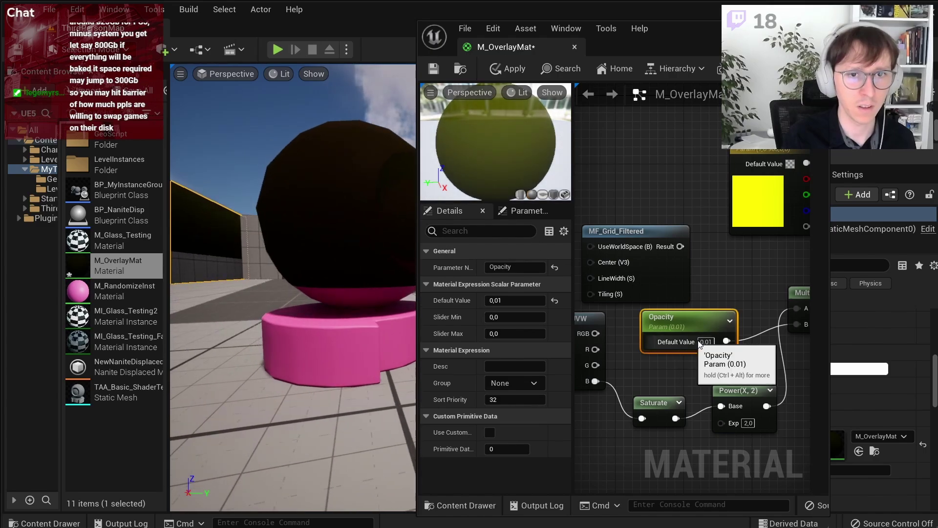
pyautogui.click(706, 342)
pyautogui.write('02')
pyautogui.press('Return')
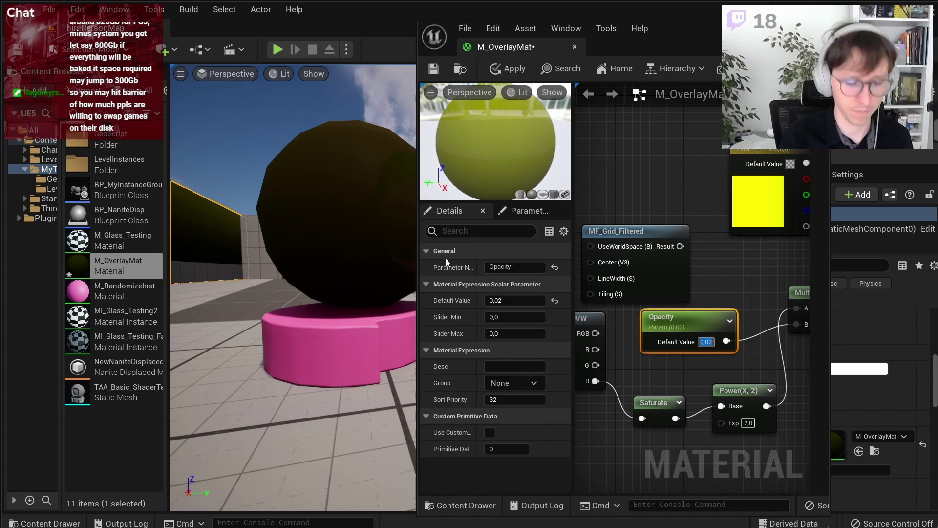
pyautogui.write('0,05')
pyautogui.press('Return')
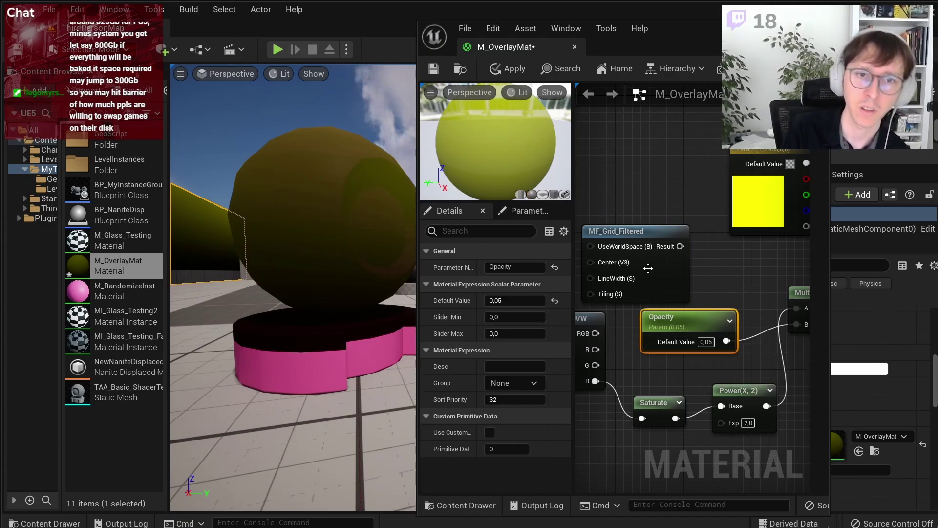
# Step: Save the material and bring up the result node's Shading Model list
pyautogui.moveTo(724, 273); pyautogui.dragTo(646, 295, button='right')
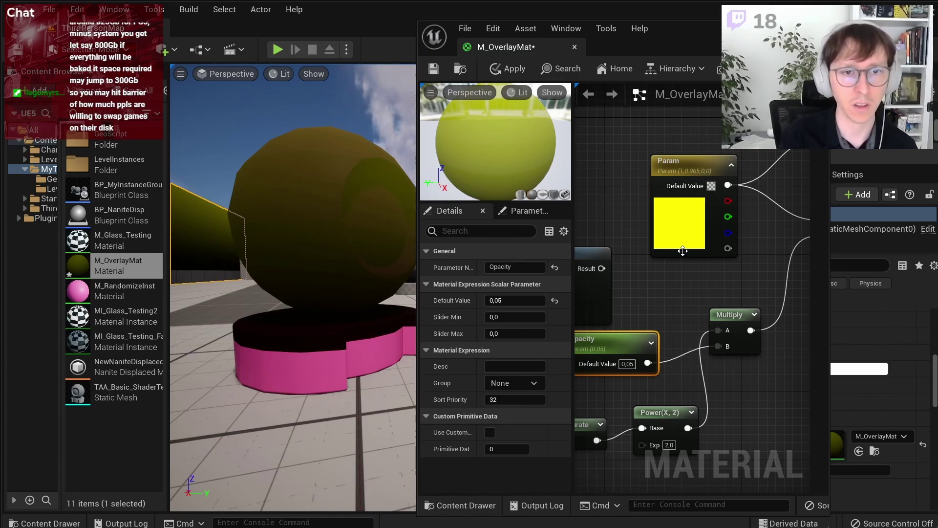
pyautogui.moveTo(683, 251); pyautogui.dragTo(738, 265, button='right')
pyautogui.click(672, 263)
pyautogui.click(425, 65)
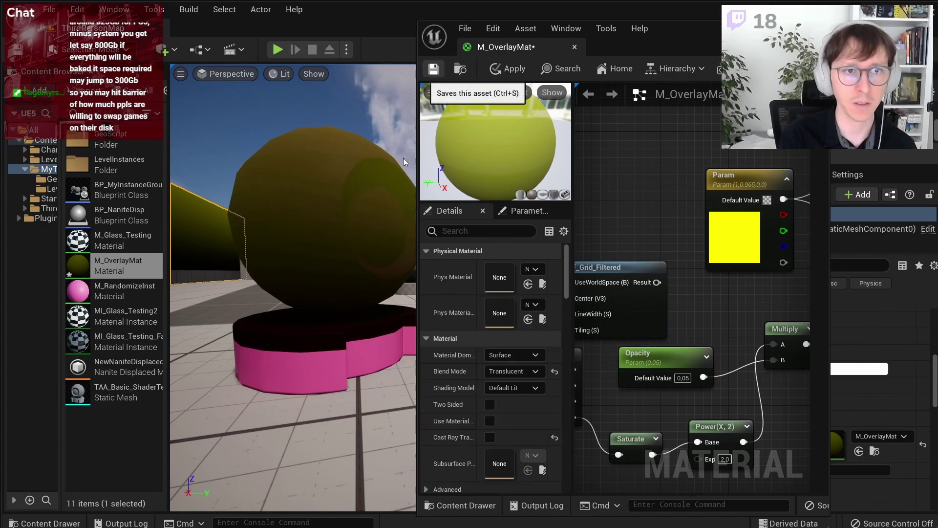
pyautogui.moveTo(294, 293); pyautogui.dragTo(274, 293, button='right')
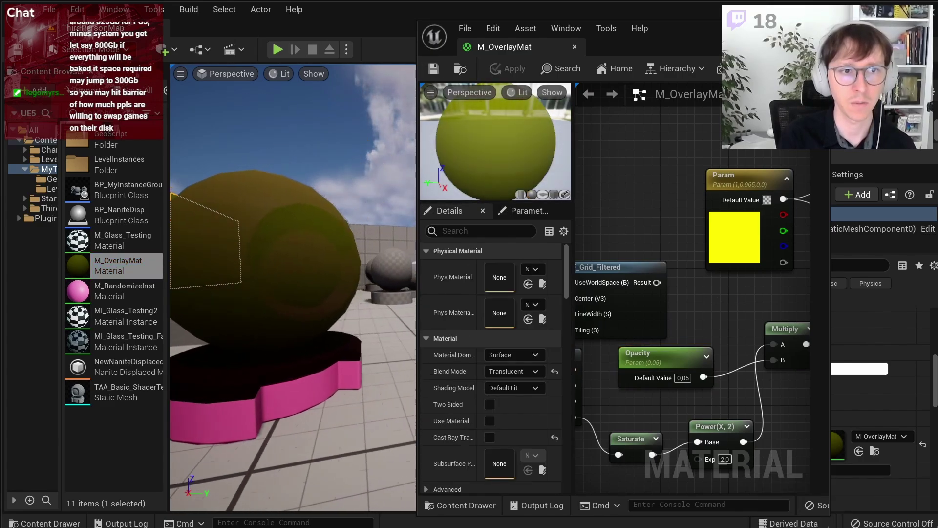
pyautogui.moveTo(273, 387); pyautogui.dragTo(244, 387, button='right')
pyautogui.moveTo(713, 321); pyautogui.dragTo(587, 117, button='right')
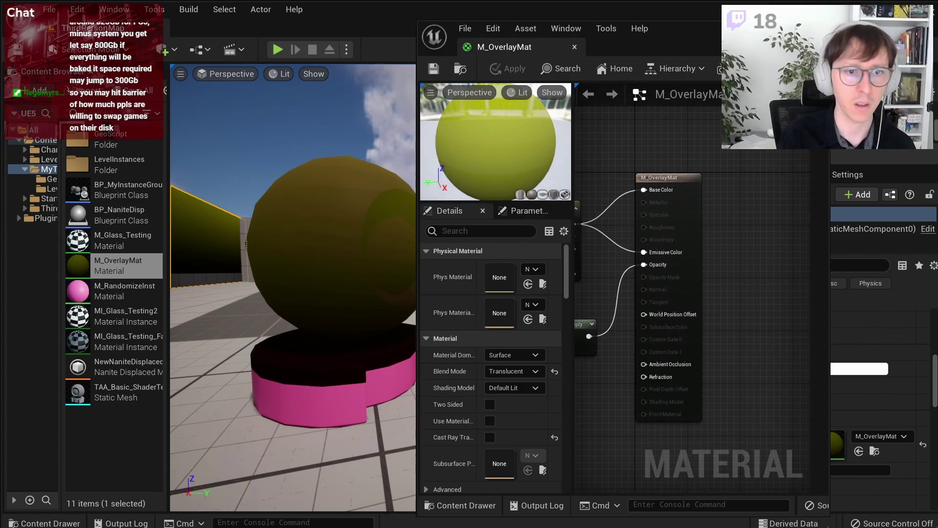
pyautogui.click(523, 389)
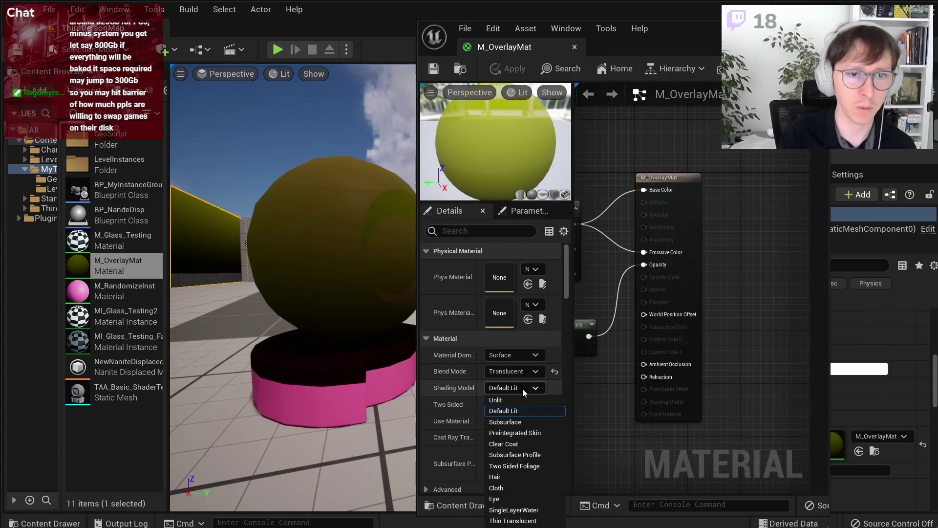
# Step: Switch the material to Unlit shading and the Deferred Decal domain, applying each change
pyautogui.click(521, 402)
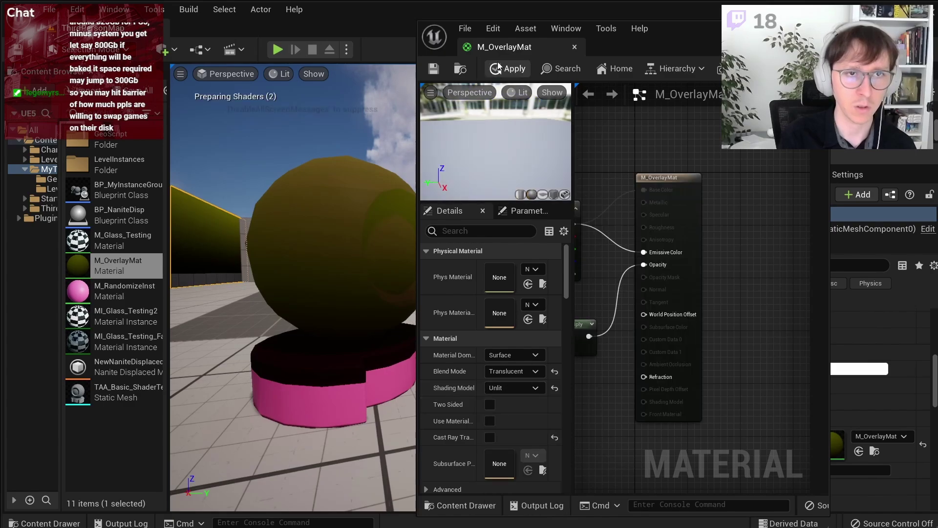
pyautogui.click(515, 71)
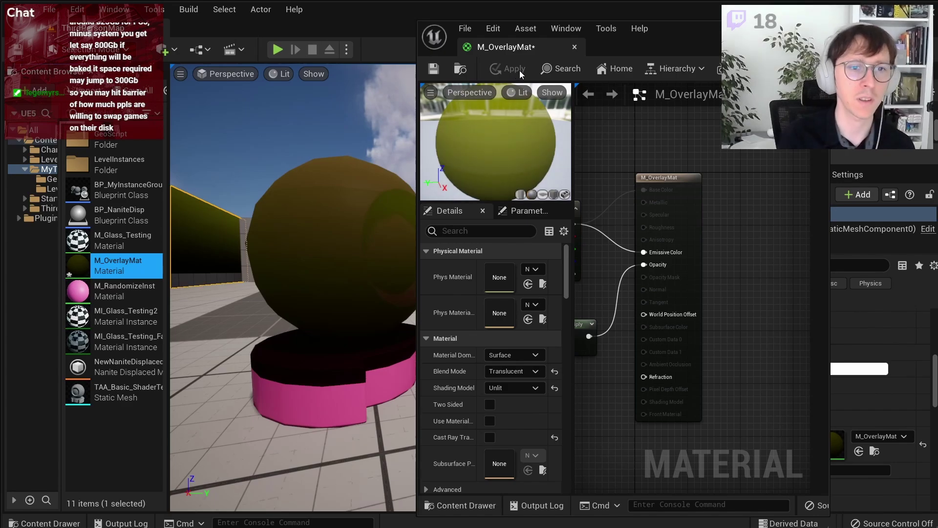
pyautogui.moveTo(601, 333); pyautogui.dragTo(649, 346, button='right')
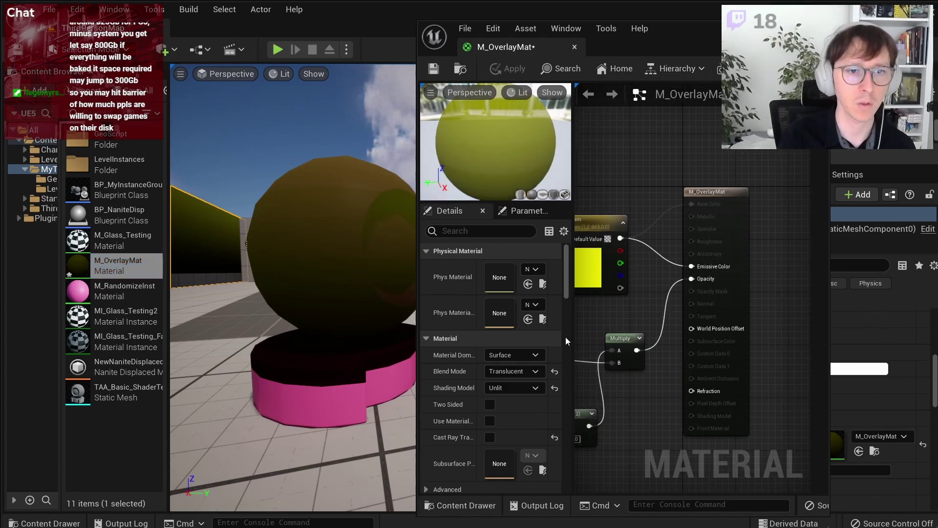
pyautogui.click(536, 356)
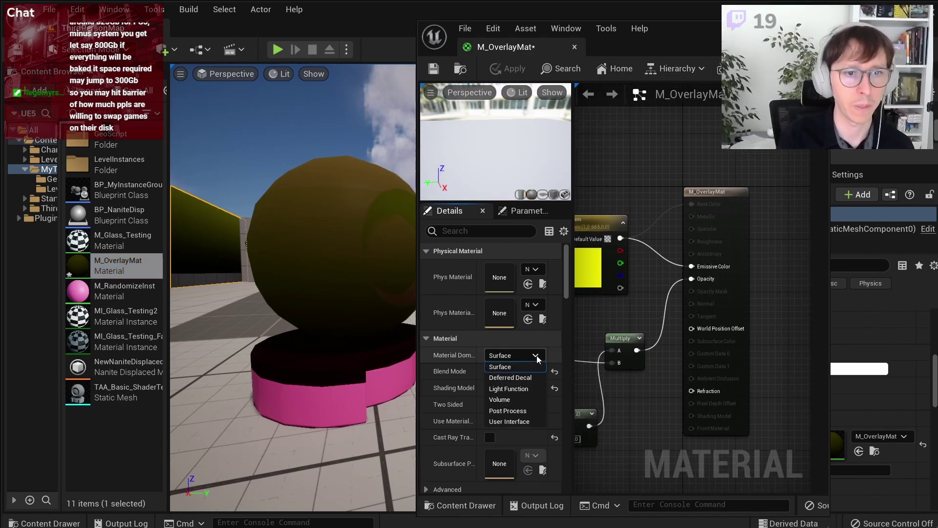
pyautogui.click(532, 383)
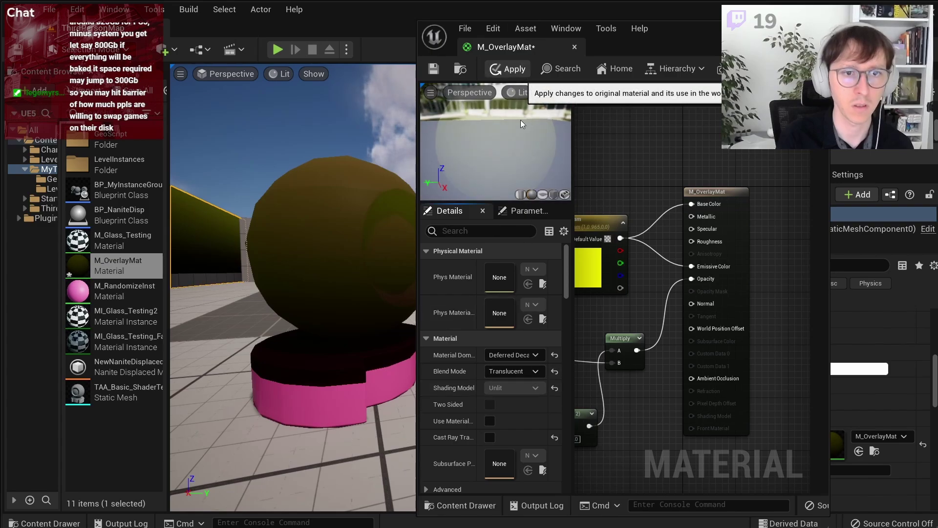
pyautogui.click(509, 68)
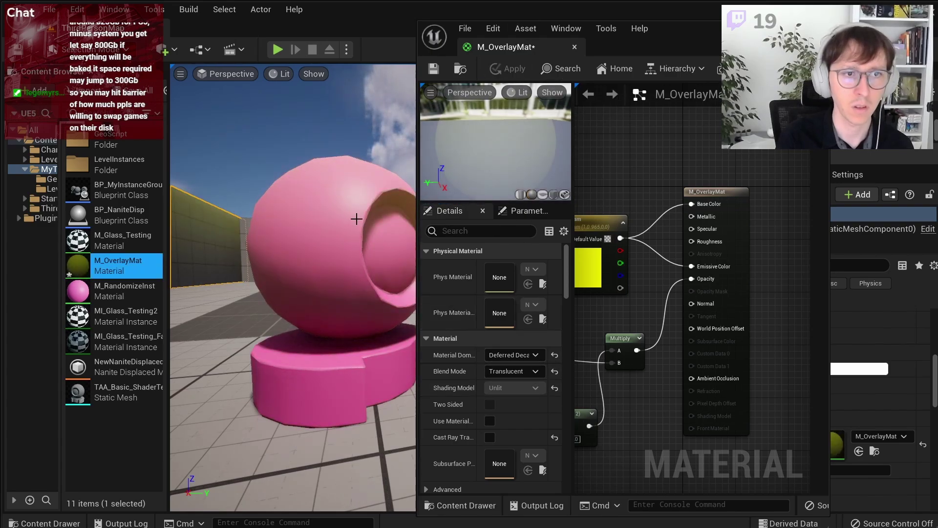
# Step: Set the Opacity default value to 1 and save the material
pyautogui.moveTo(356, 215); pyautogui.dragTo(356, 216, button='right')
pyautogui.moveTo(646, 136); pyautogui.dragTo(686, 137, button='right')
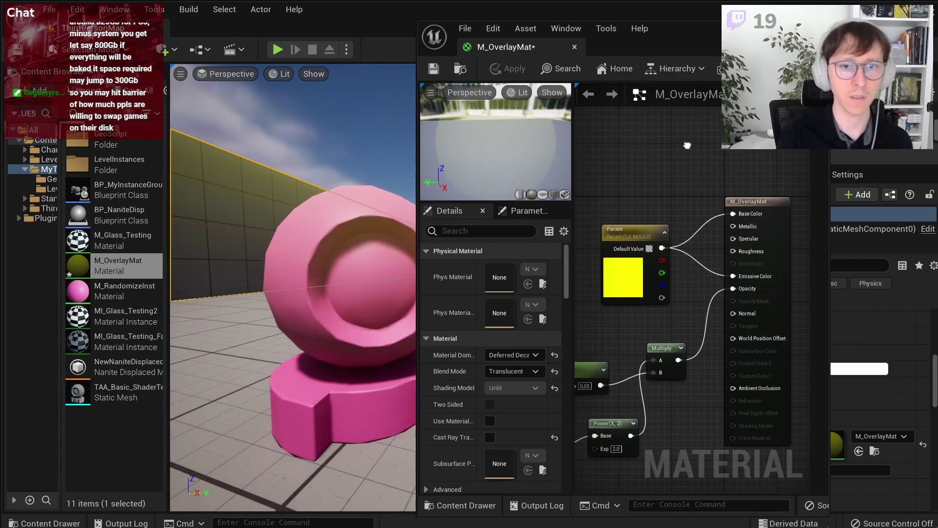
pyautogui.moveTo(680, 181); pyautogui.dragTo(745, 183, button='right')
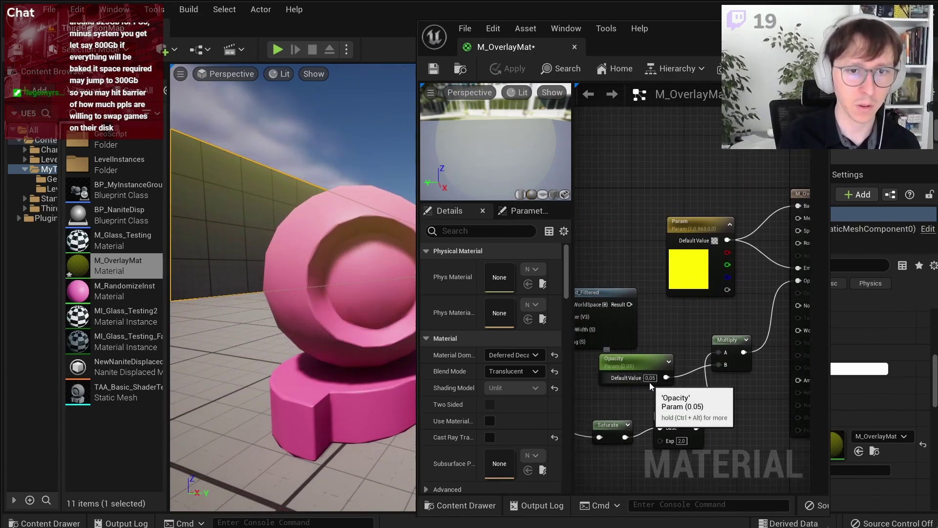
pyautogui.click(650, 378)
pyautogui.write('1')
pyautogui.press('Return')
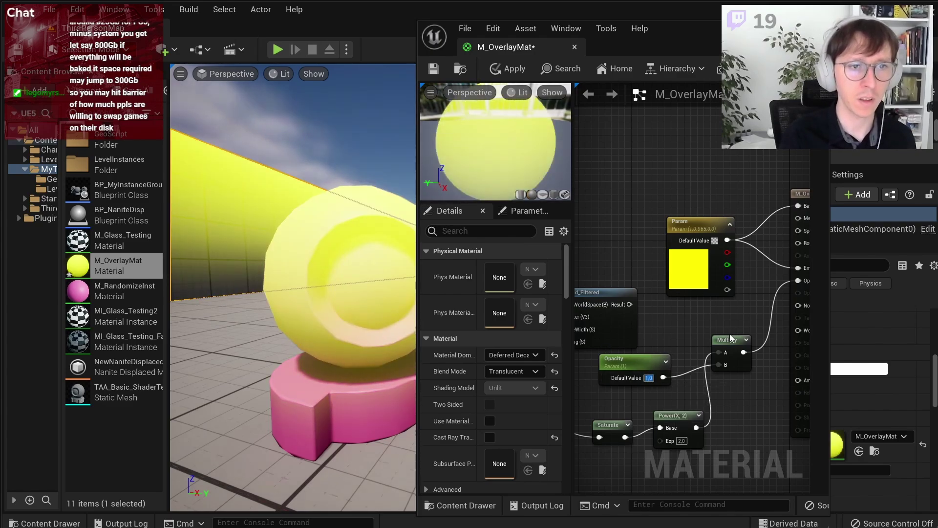
pyautogui.click(430, 67)
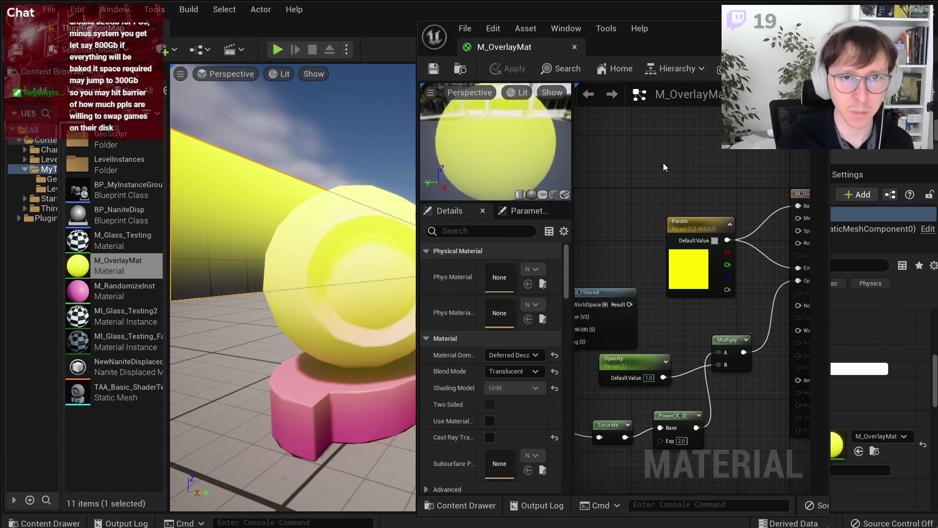
# Step: Disconnect the yellow colour from Emissive Color and apply the material
pyautogui.moveTo(663, 163); pyautogui.dragTo(591, 160, button='right')
pyautogui.keyDown('alt'); pyautogui.click(725, 264); pyautogui.keyUp('alt')
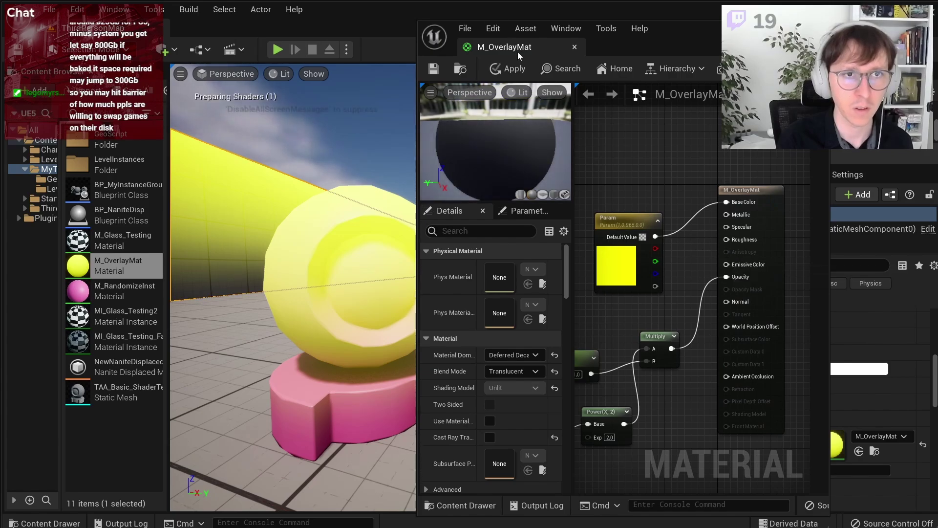
pyautogui.click(520, 69)
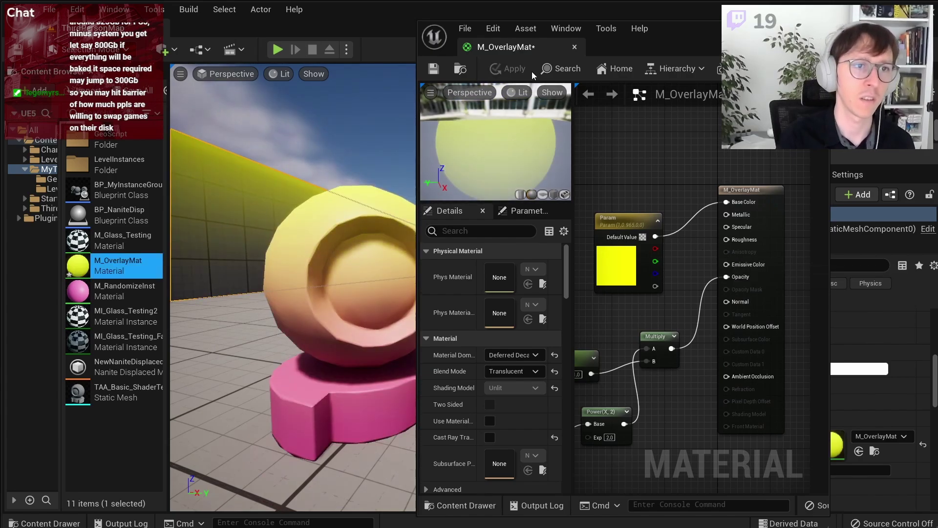
pyautogui.moveTo(329, 126); pyautogui.dragTo(274, 132, button='right')
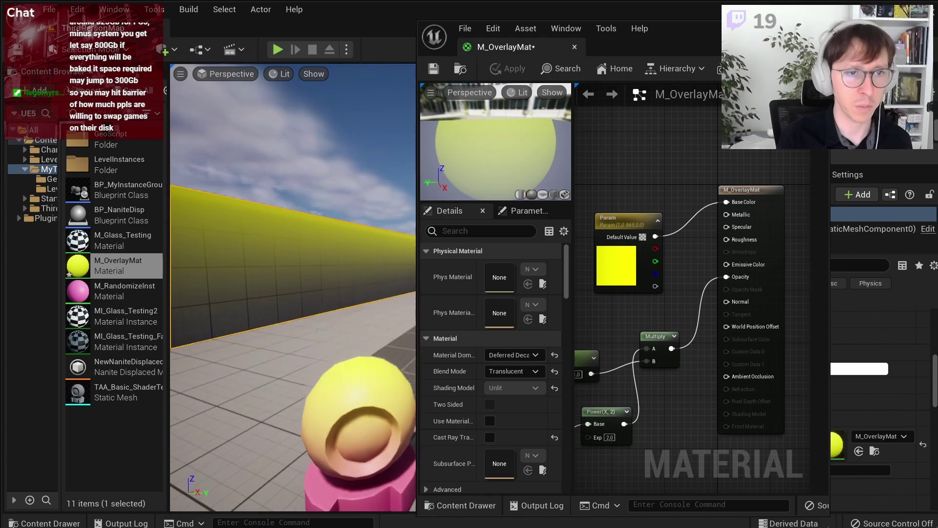
# Step: Reset the sphere's Overlay Material and assign M_OverlayMat to it, then save
pyautogui.hotkey('alt', 'Tab')
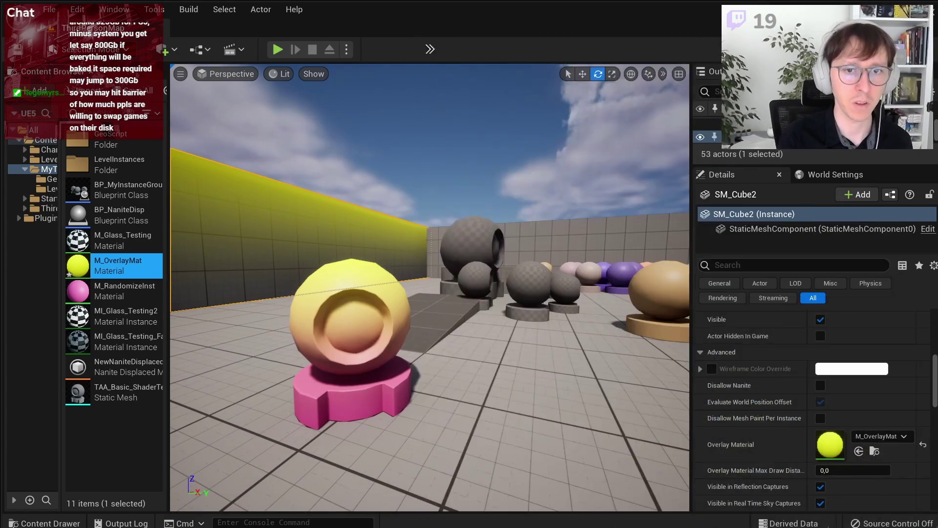
pyautogui.click(382, 308)
pyautogui.scroll(-2, 771, 372)
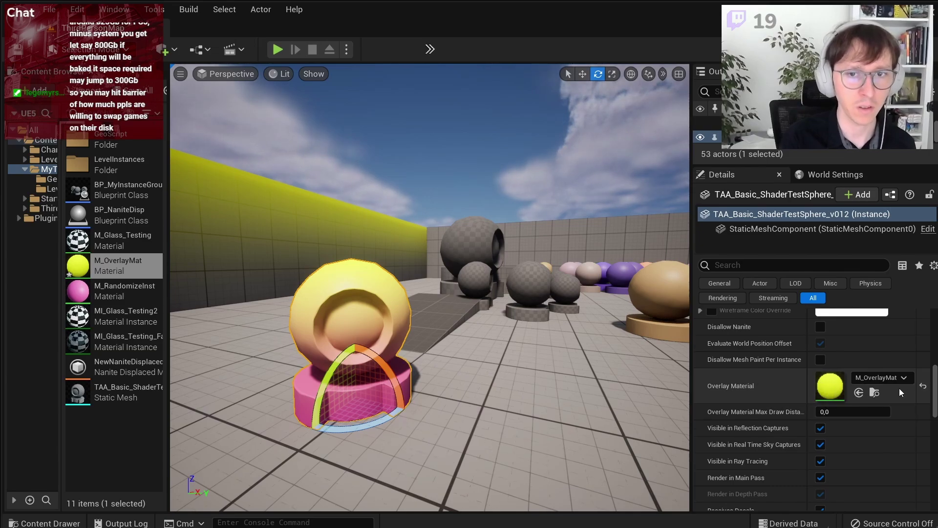
pyautogui.click(923, 385)
pyautogui.moveTo(78, 266); pyautogui.dragTo(830, 385)
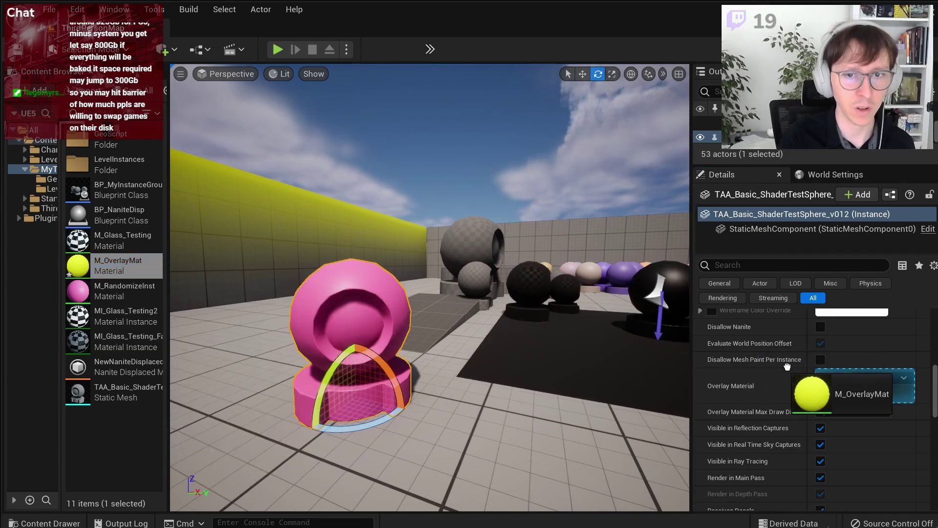
pyautogui.press('f')
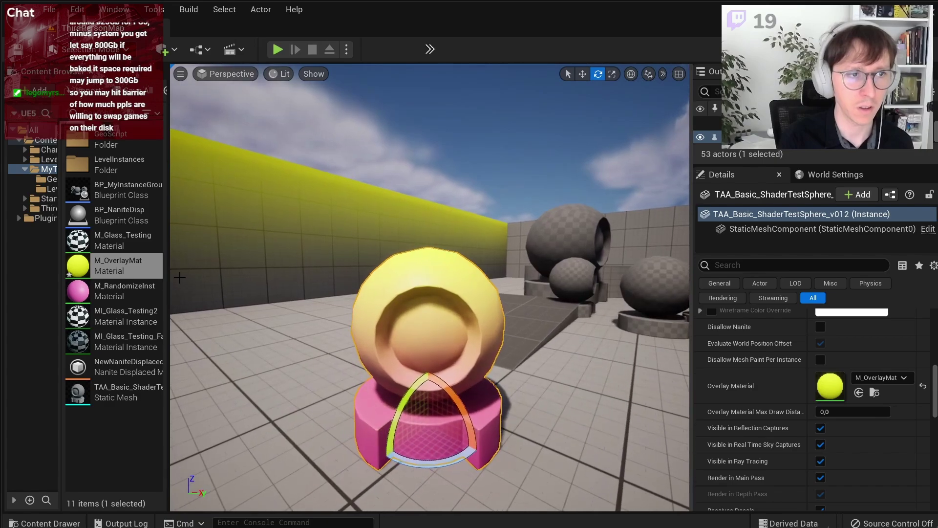
pyautogui.hotkey('ctrl', 's')
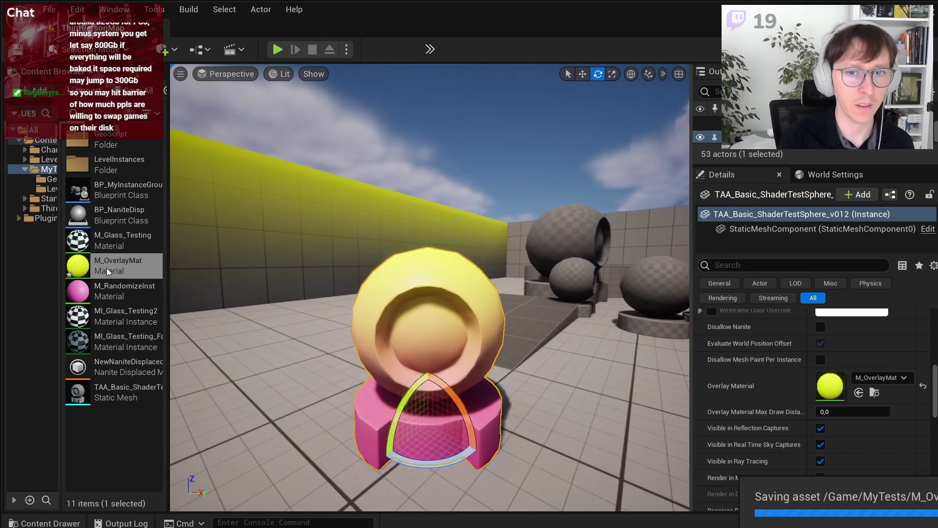
# Step: Open M_OverlayMat to check its settings, then return to the sphere
pyautogui.doubleClick(106, 267)
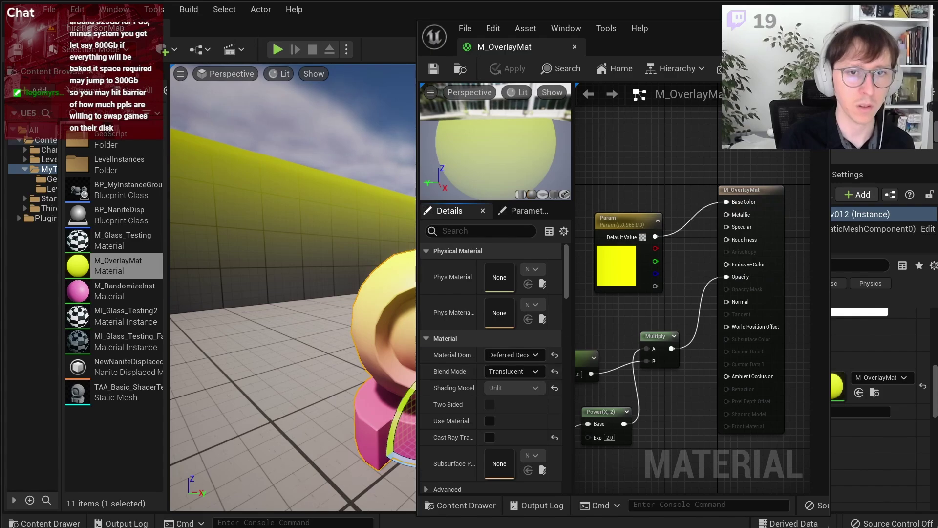
pyautogui.hotkey('alt', 'Tab')
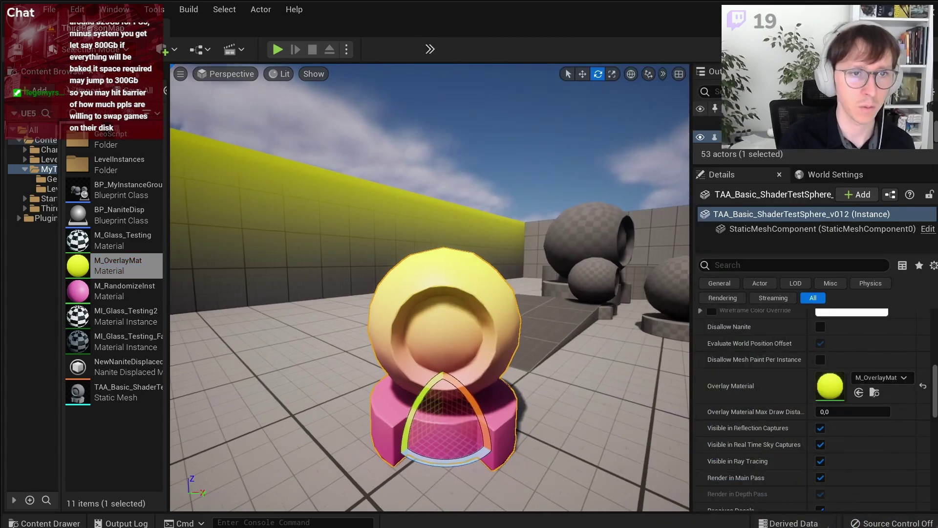
pyautogui.scroll(-5, 430, 289)
pyautogui.press('f')
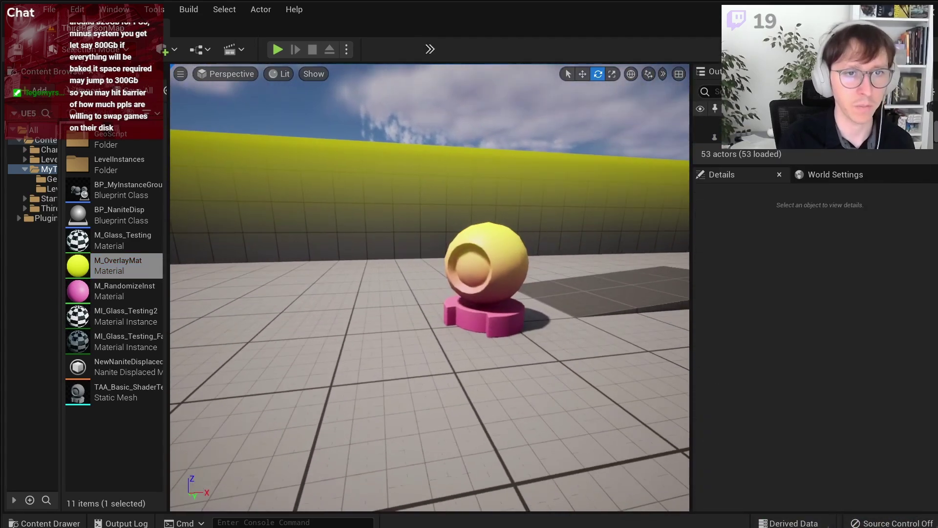
# Step: Set the overlay Max Draw Distance to 10, then back to 0
pyautogui.click(853, 411)
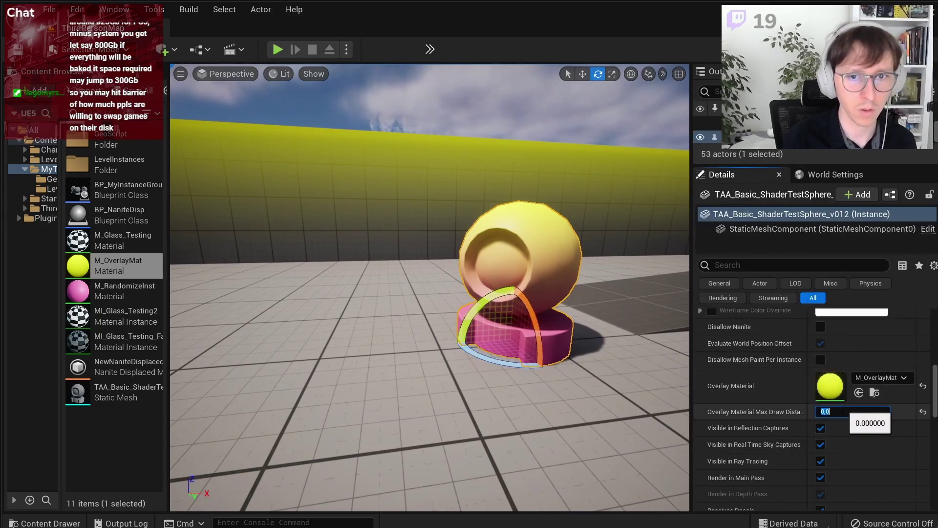
pyautogui.write('10')
pyautogui.press('Return')
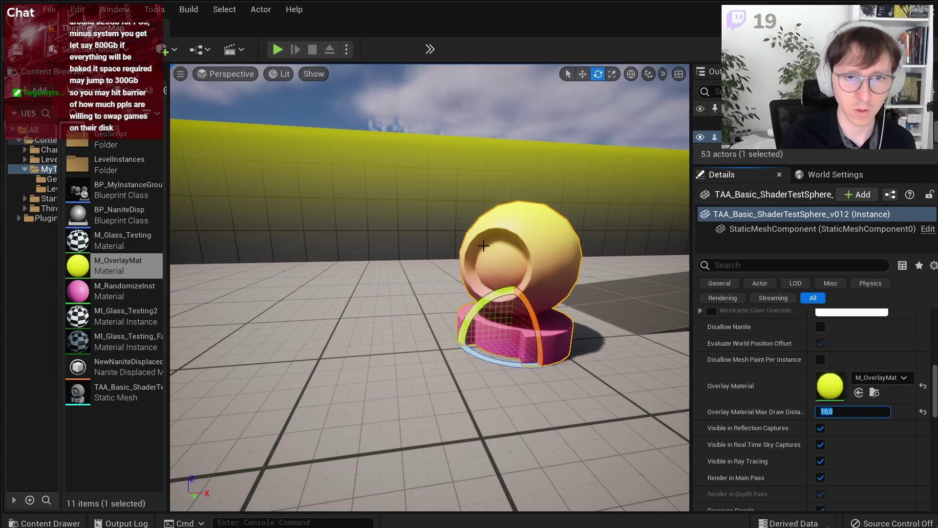
pyautogui.scroll(-5, 430, 289)
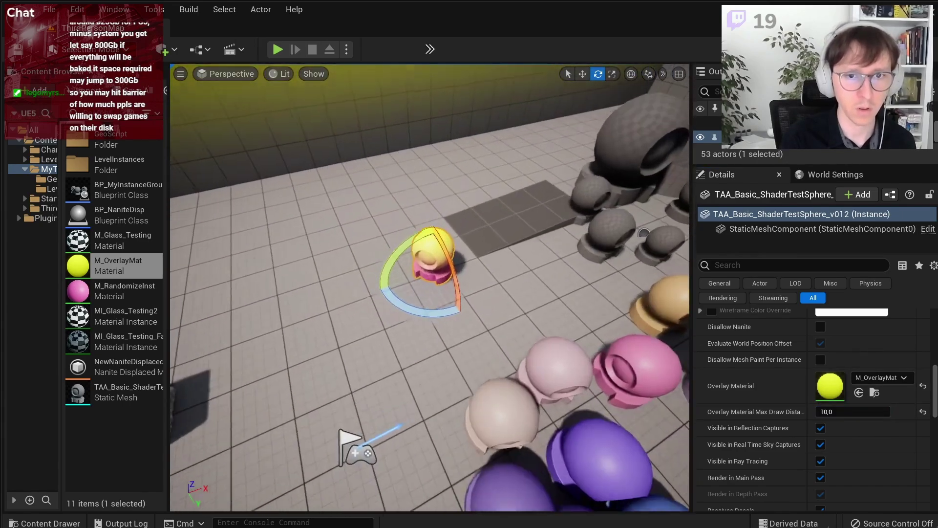
pyautogui.scroll(4, 430, 288)
pyautogui.click(822, 411)
pyautogui.write('0')
pyautogui.press('Return')
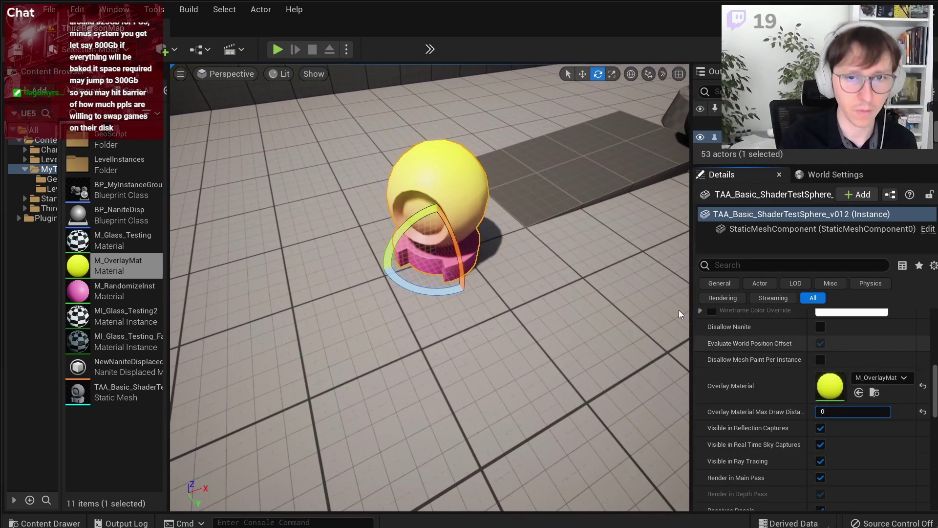
# Step: Frame and deselect the sphere, then switch to the Blending materials notes
pyautogui.moveTo(430, 289); pyautogui.dragTo(430, 255, button='right')
pyautogui.press('f')
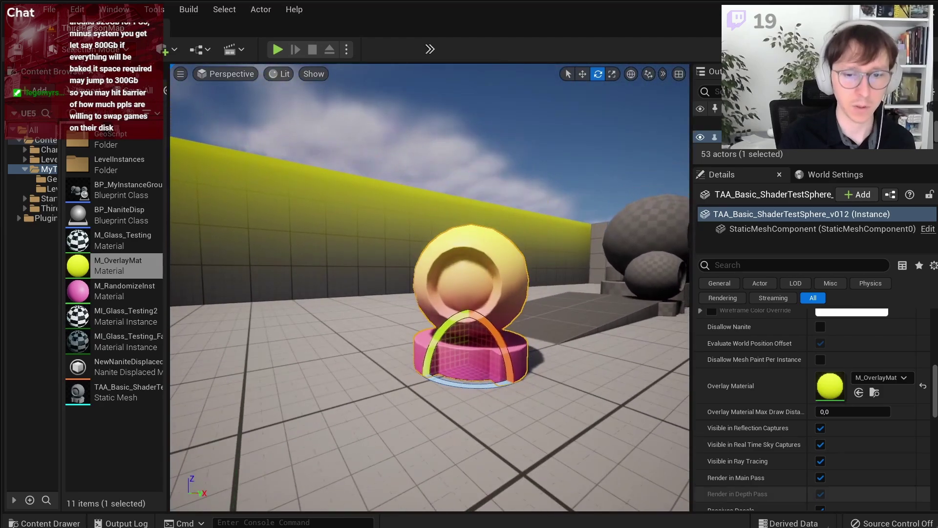
pyautogui.click(521, 267)
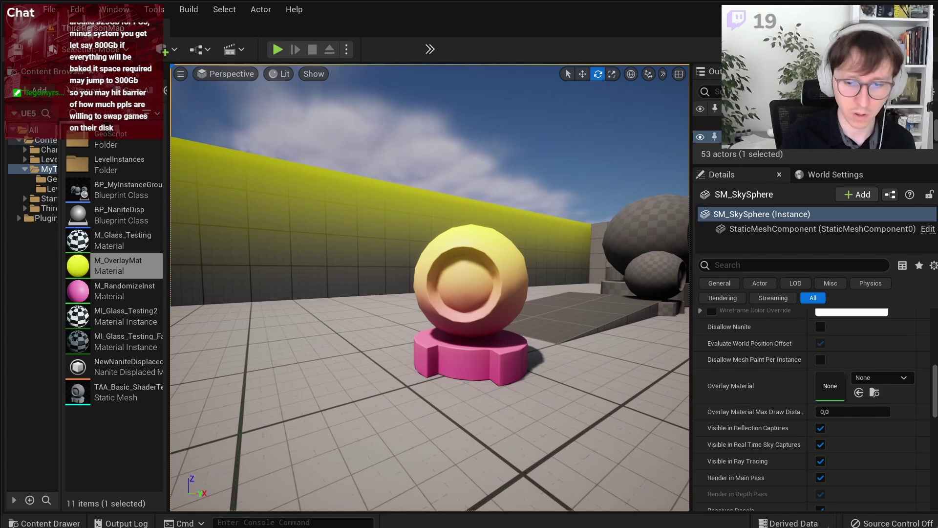
pyautogui.hotkey('alt', 'Tab')
# Step: Highlight the overlay note line and minimize the VS Code notes window
pyautogui.moveTo(476, 251); pyautogui.dragTo(709, 252)
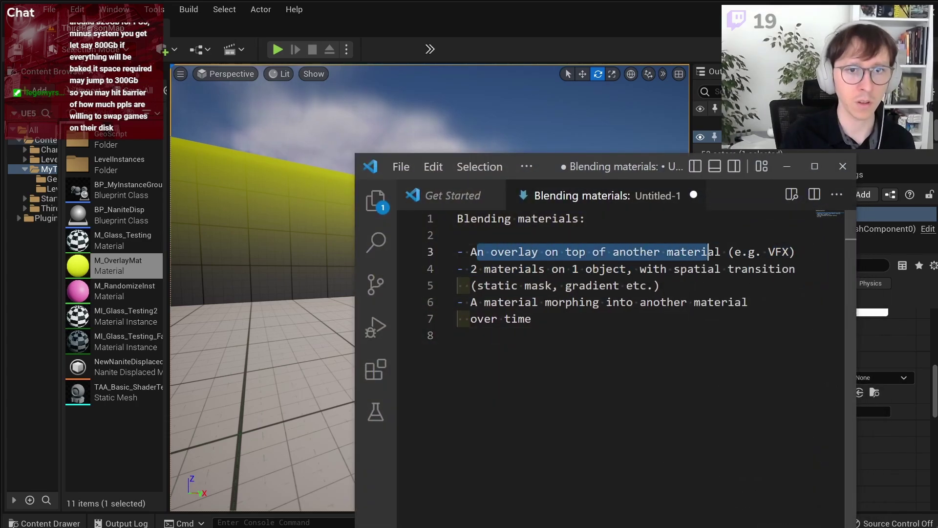
pyautogui.click(787, 167)
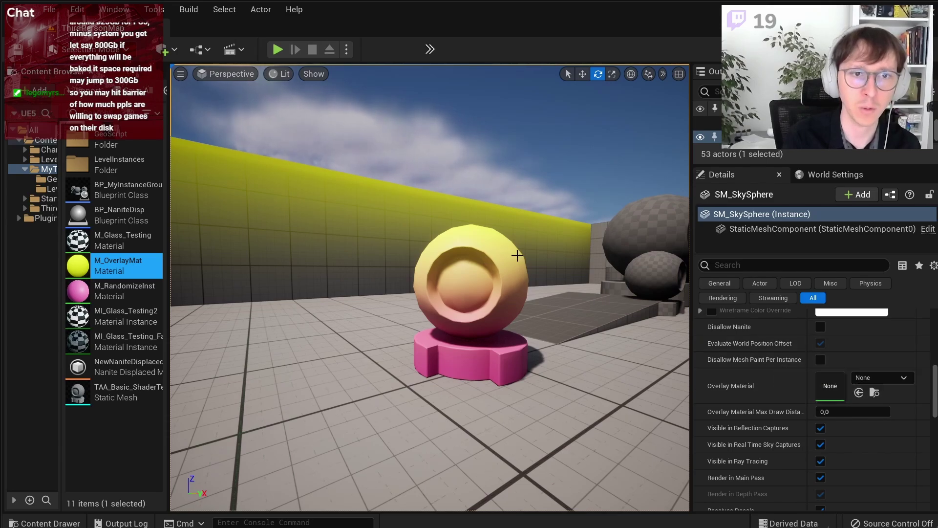
# Step: Reset the test sphere's Overlay Material and reassign M_OverlayMat to it
pyautogui.scroll(3, 505, 223)
pyautogui.keyDown('alt'); pyautogui.moveTo(502, 216); pyautogui.dragTo(462, 192); pyautogui.keyUp('alt')
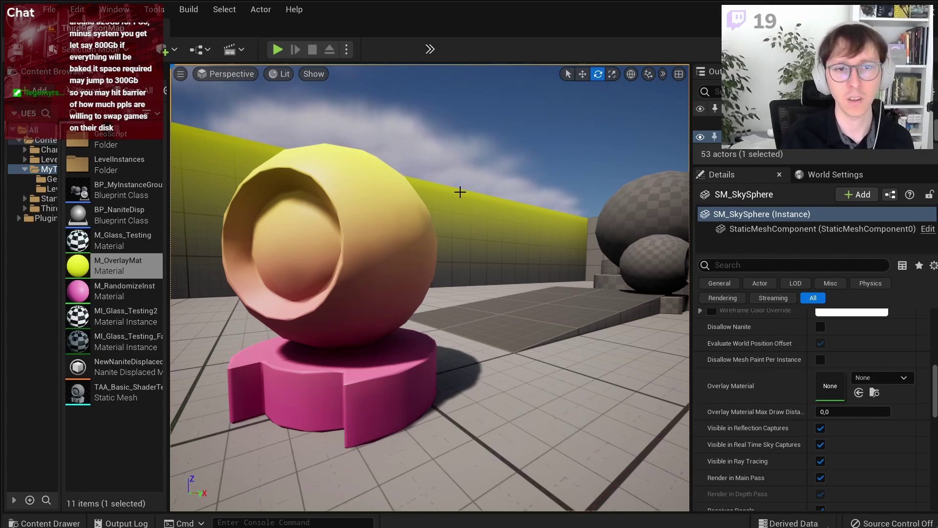
pyautogui.moveTo(455, 197)
pyautogui.mouseDown(button='right')
pyautogui.moveTo(430, 201)
pyautogui.moveTo(430, 219)
pyautogui.mouseUp(button='right')
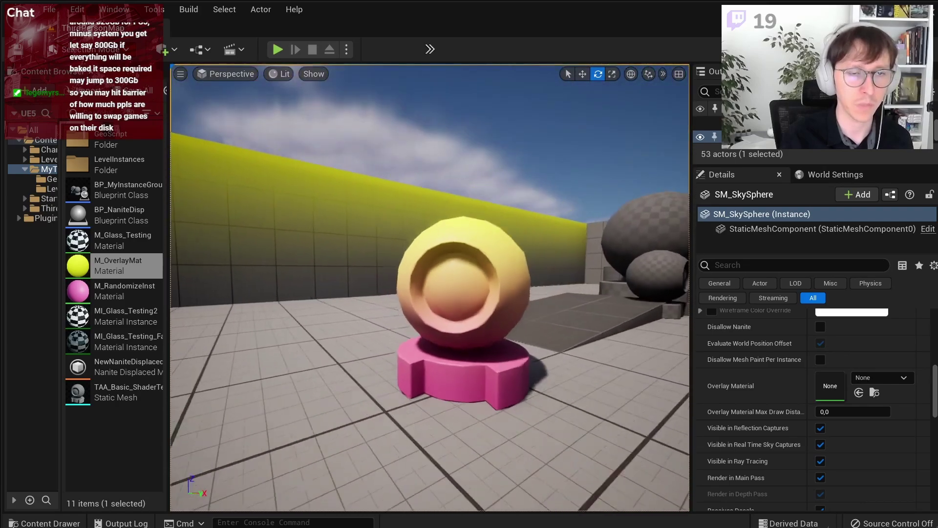
pyautogui.moveTo(460, 260); pyautogui.dragTo(461, 259, button='right')
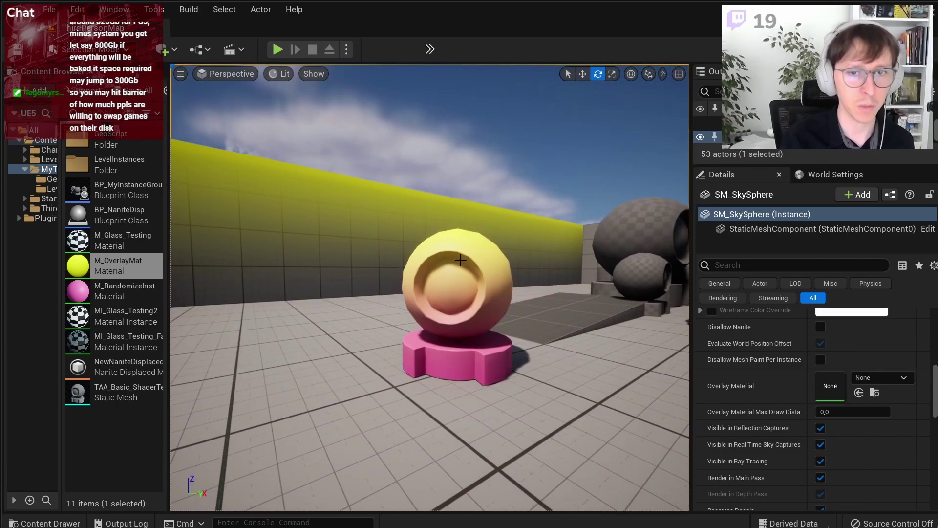
pyautogui.click(460, 260)
pyautogui.click(923, 389)
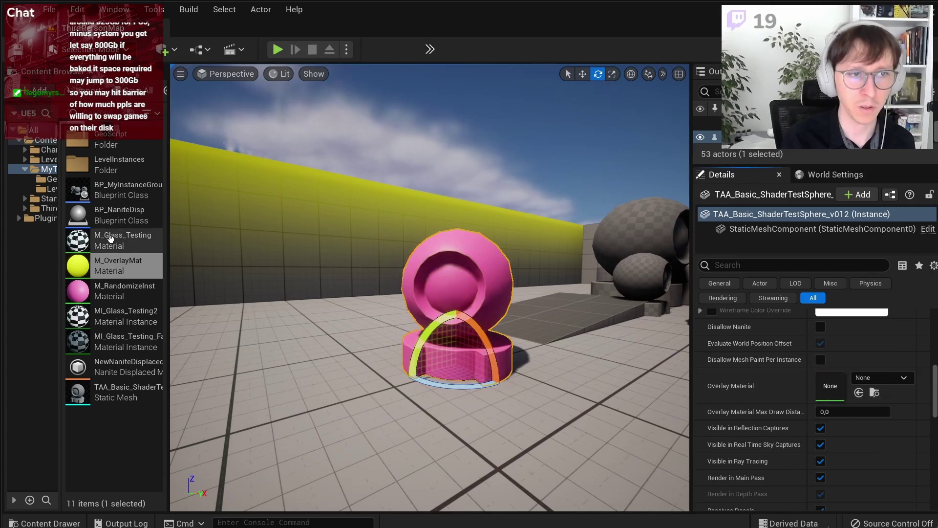
pyautogui.moveTo(103, 266); pyautogui.dragTo(821, 384)
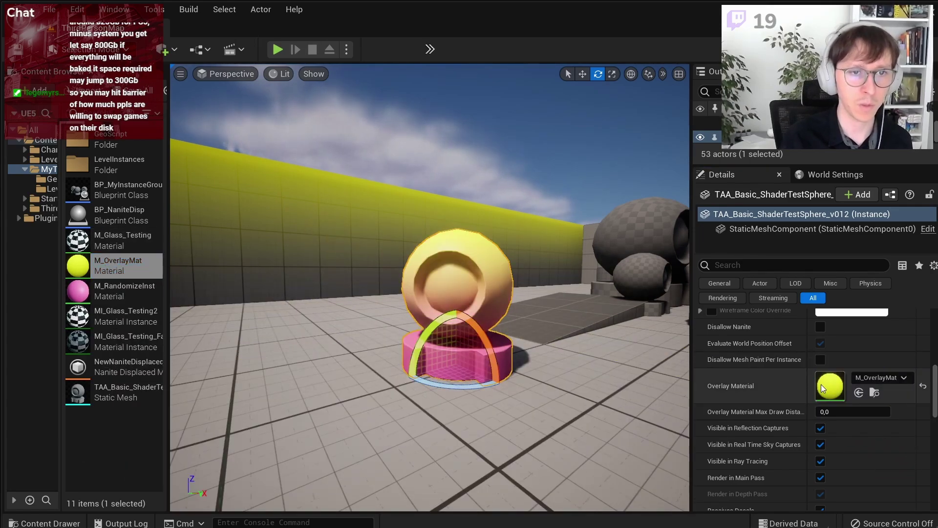
# Step: Clear the yellow wall's Overlay Material and select the Floor in the instancing level
pyautogui.click(467, 215)
pyautogui.click(923, 386)
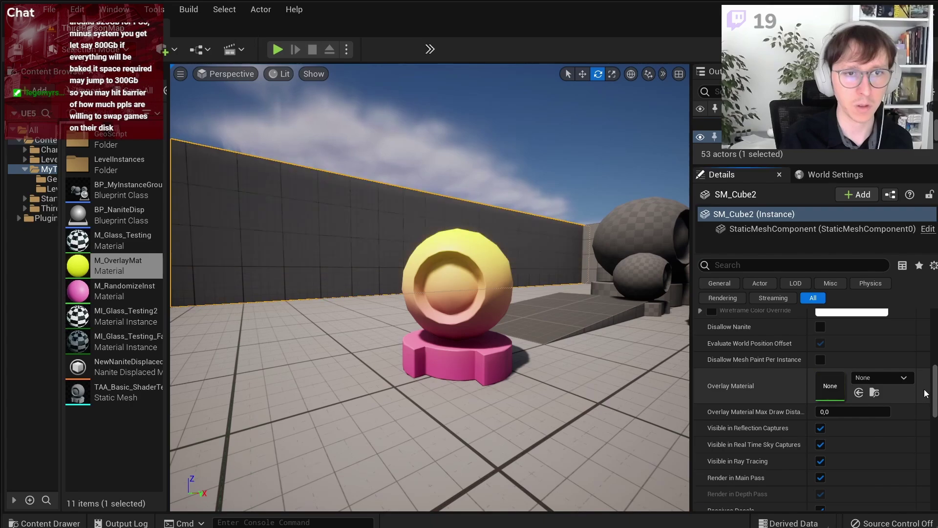
pyautogui.moveTo(501, 165); pyautogui.dragTo(547, 161)
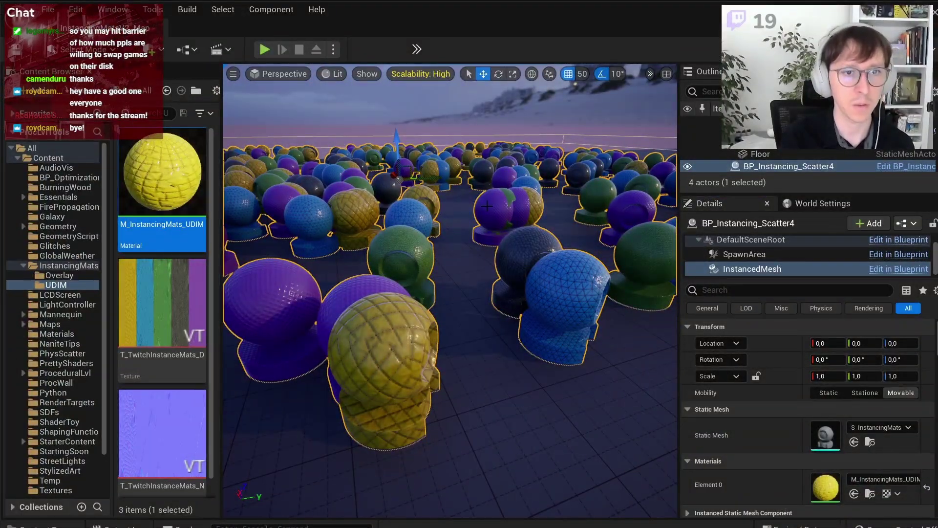
pyautogui.click(436, 131)
pyautogui.scroll(5, 438, 129)
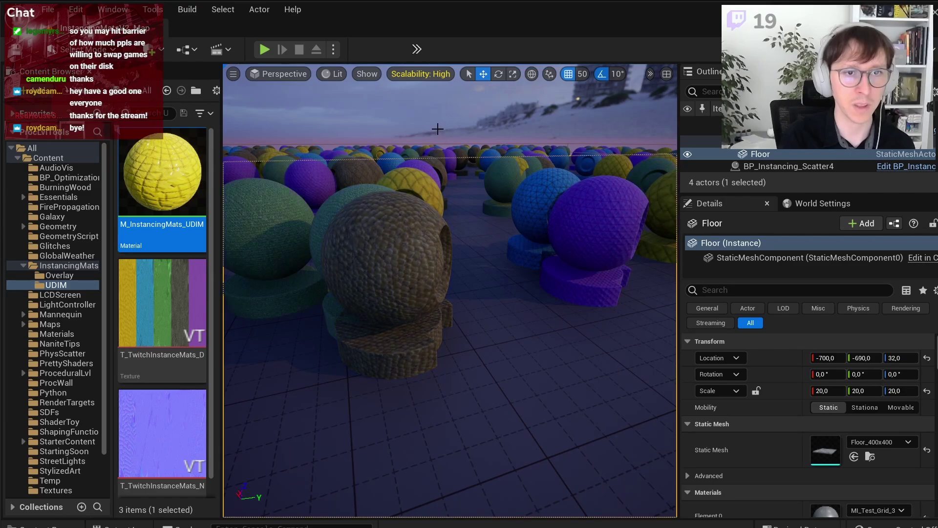